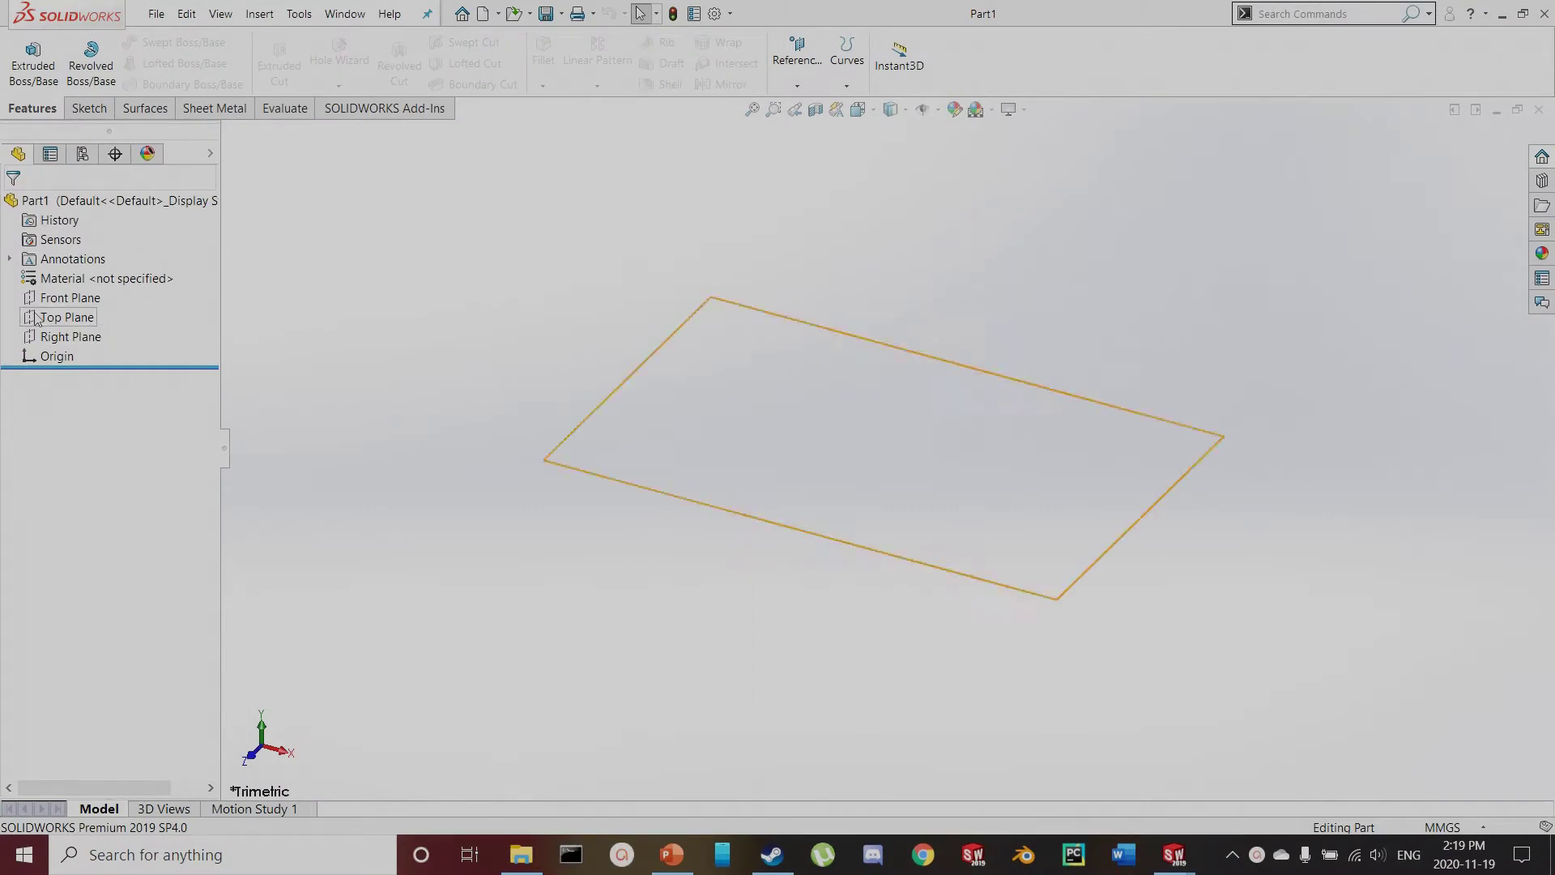
# Start a new sketch on the Front Plane
pyautogui.click(92, 113)
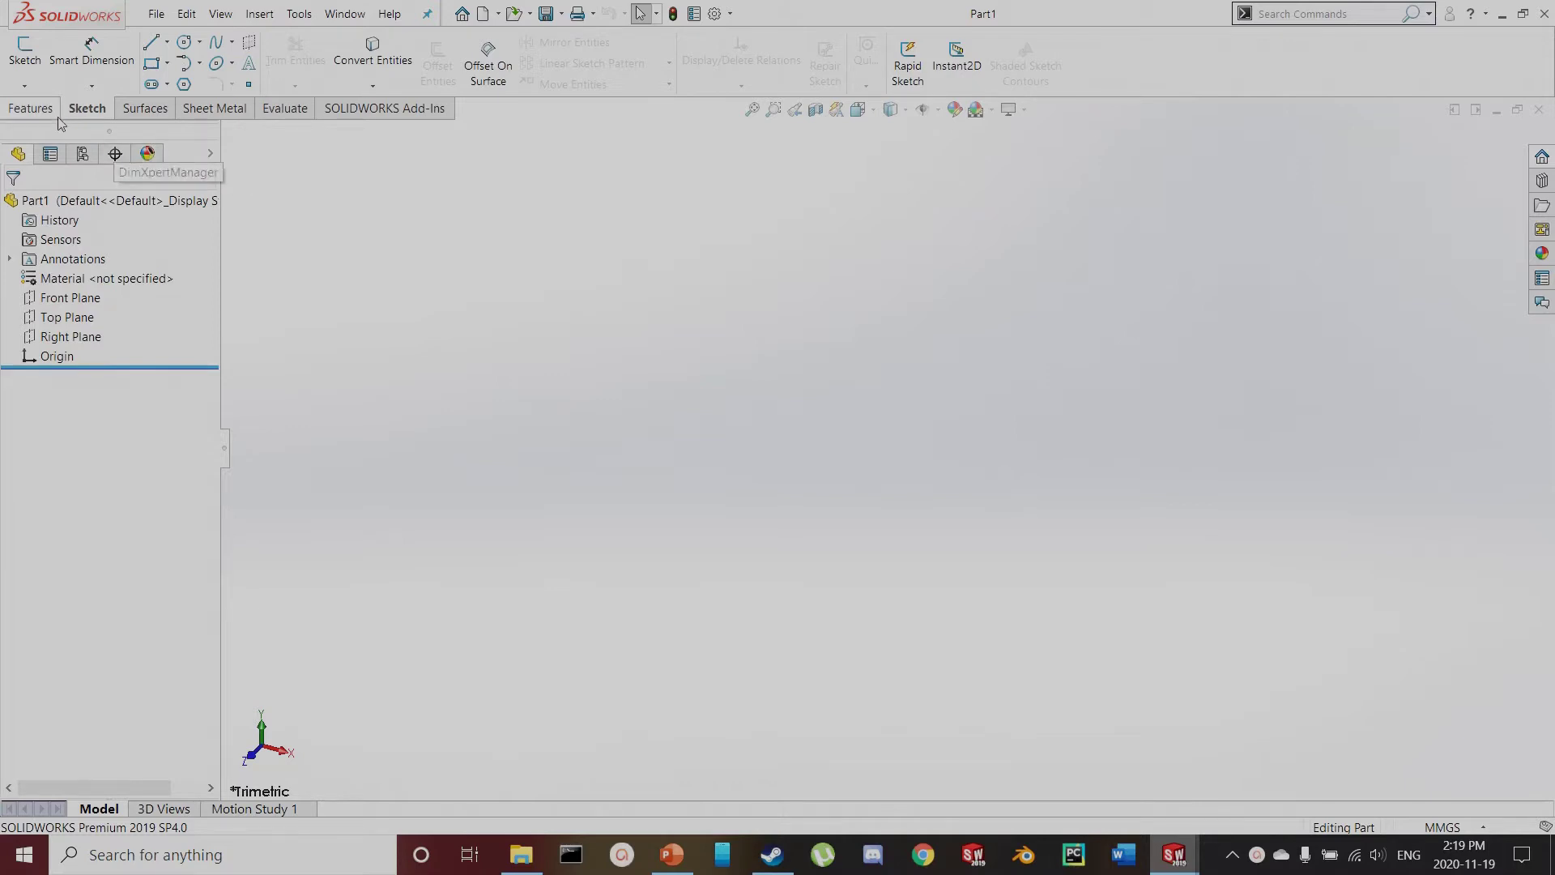
pyautogui.click(24, 53)
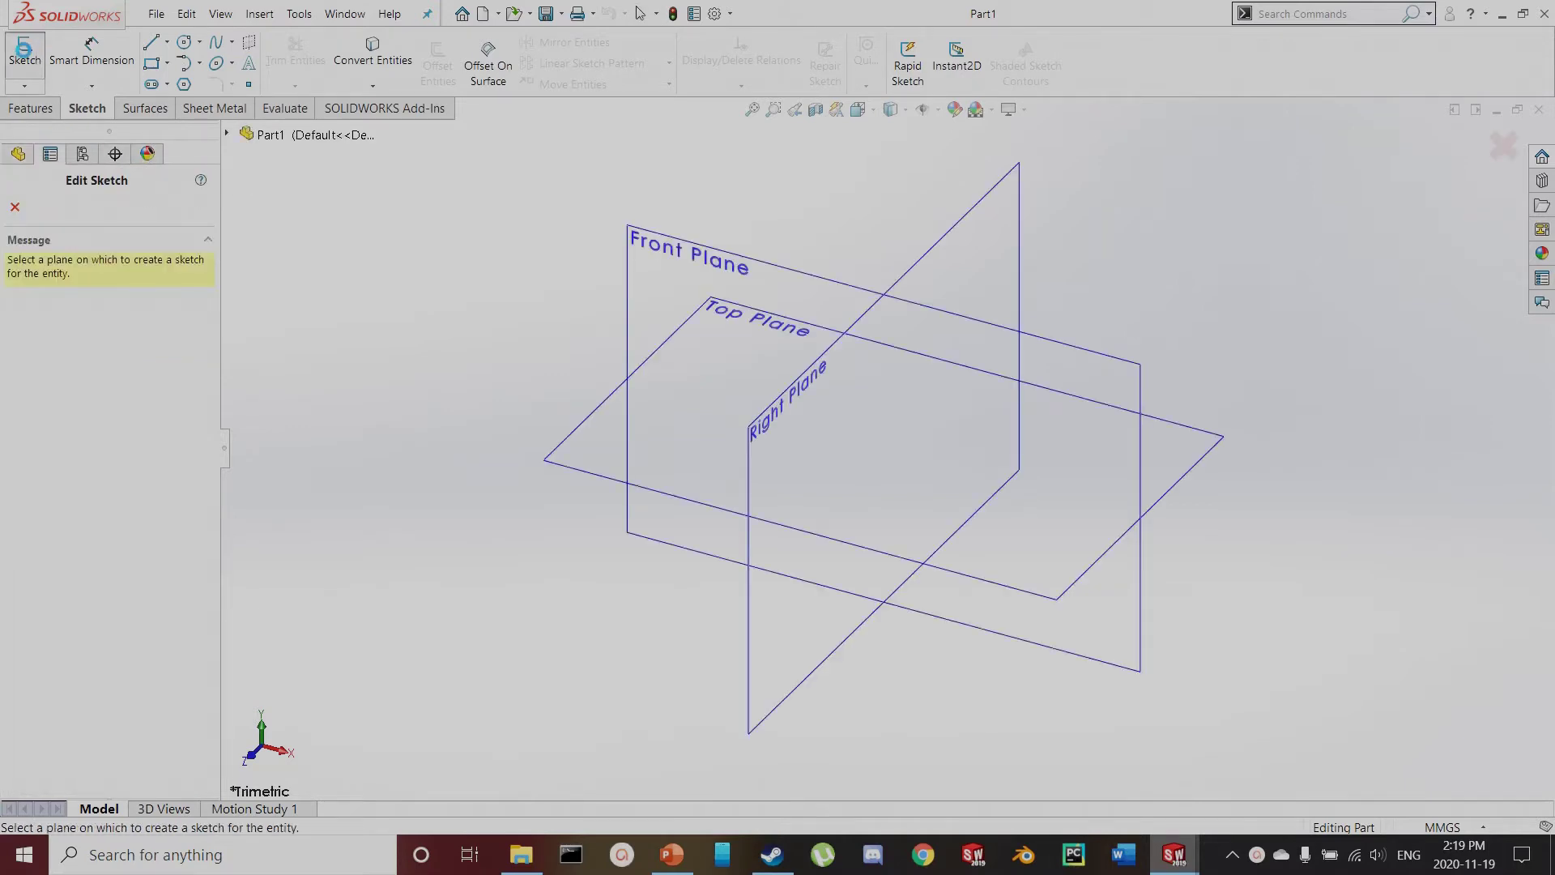
pyautogui.click(697, 264)
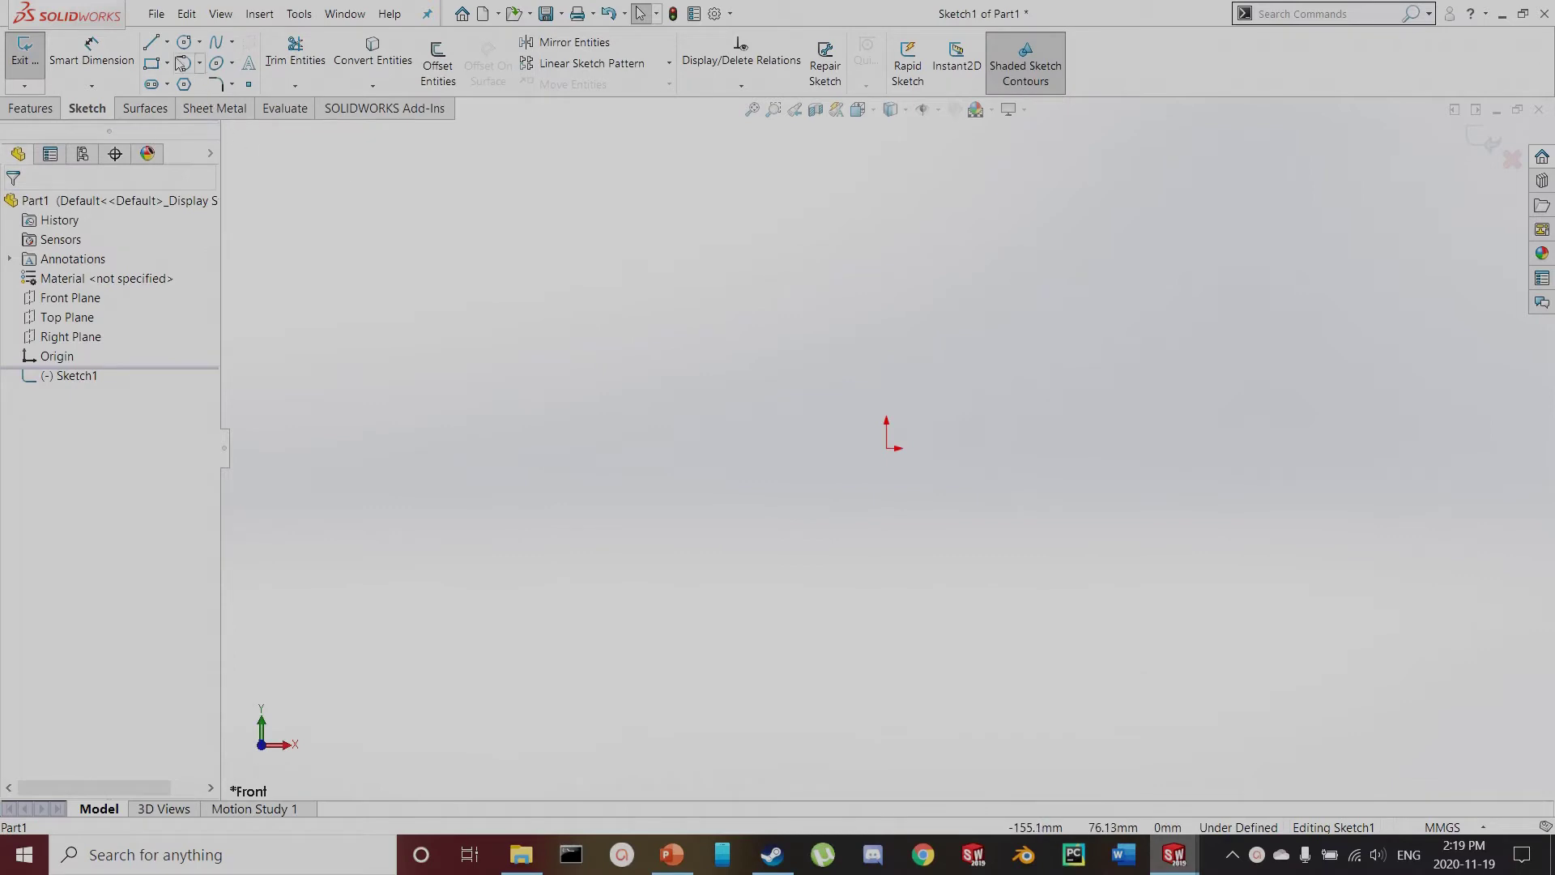
# Sketch a vertical line about 1208 mm long up from the origin, then a short horizontal line rightward from its upper end
pyautogui.click(150, 42)
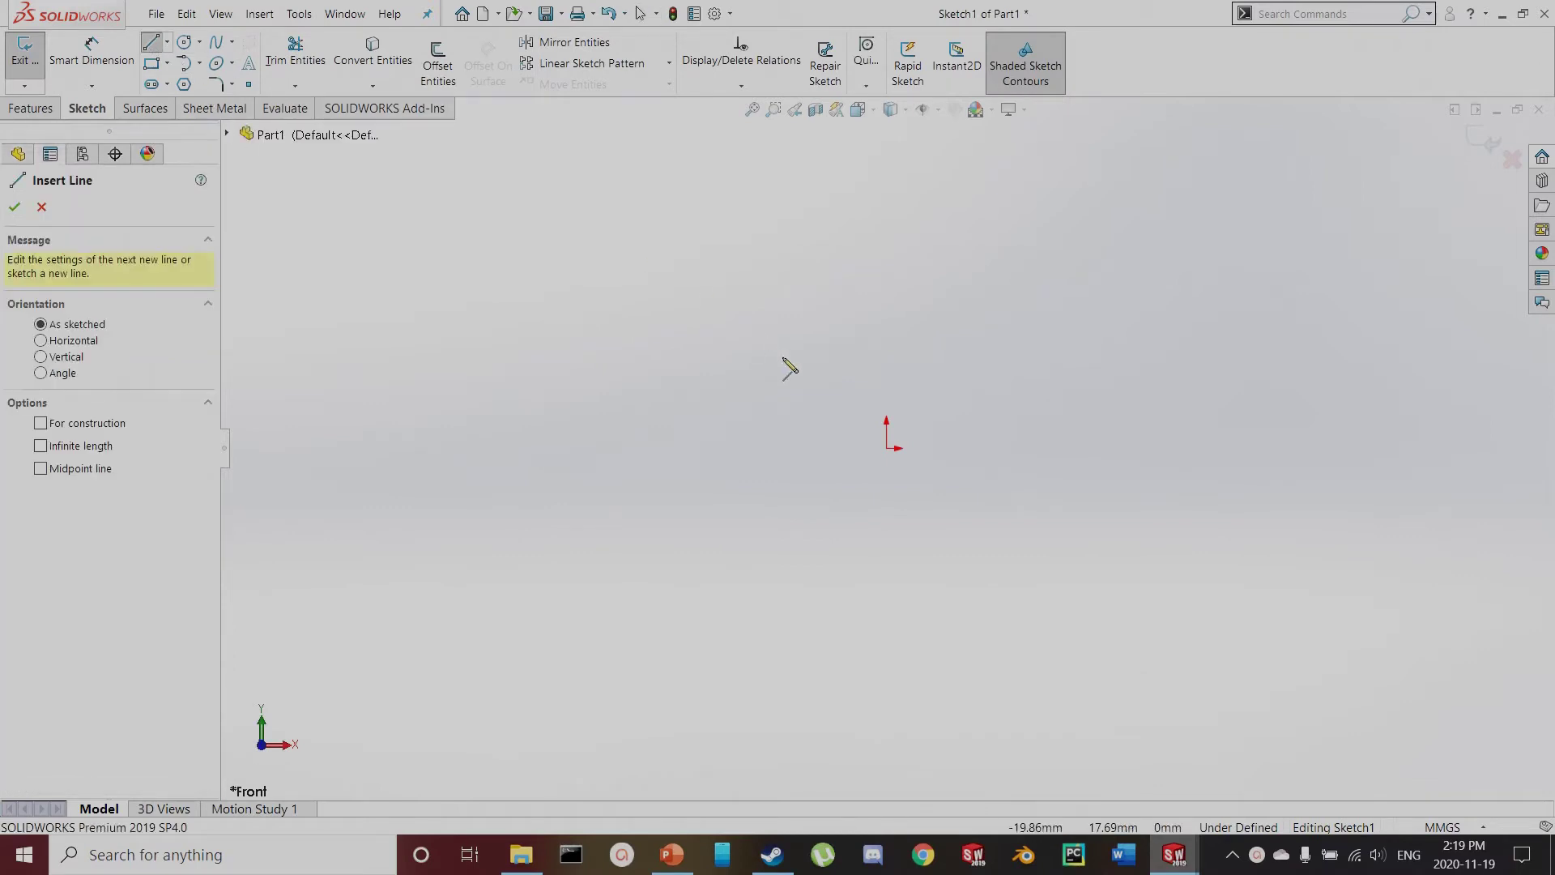
pyautogui.click(886, 448)
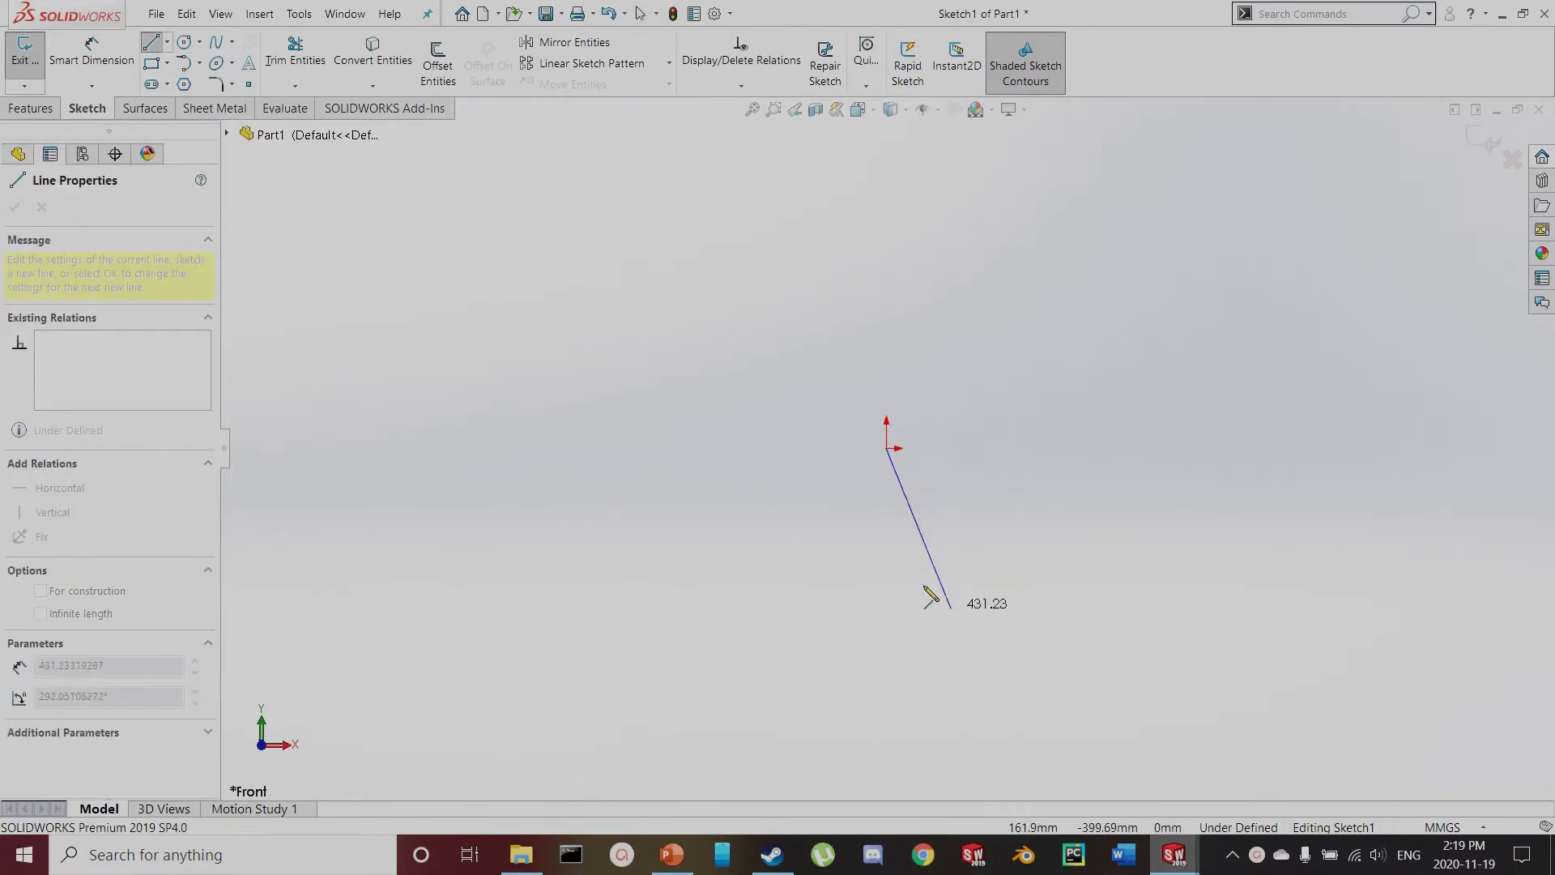
pyautogui.click(886, 169)
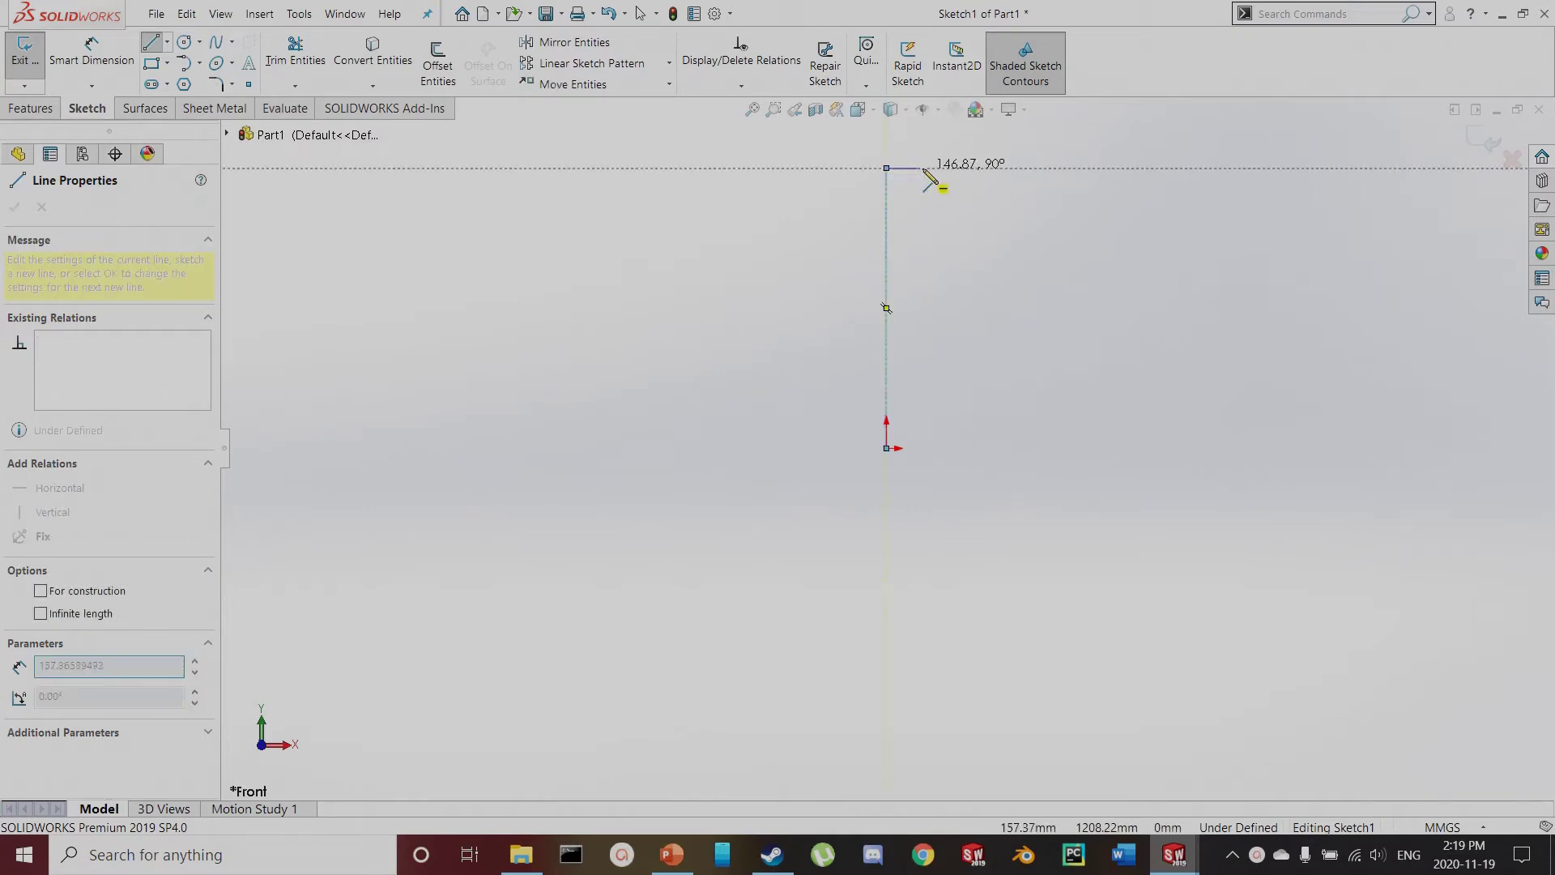
pyautogui.click(931, 168)
pyautogui.press('Escape')
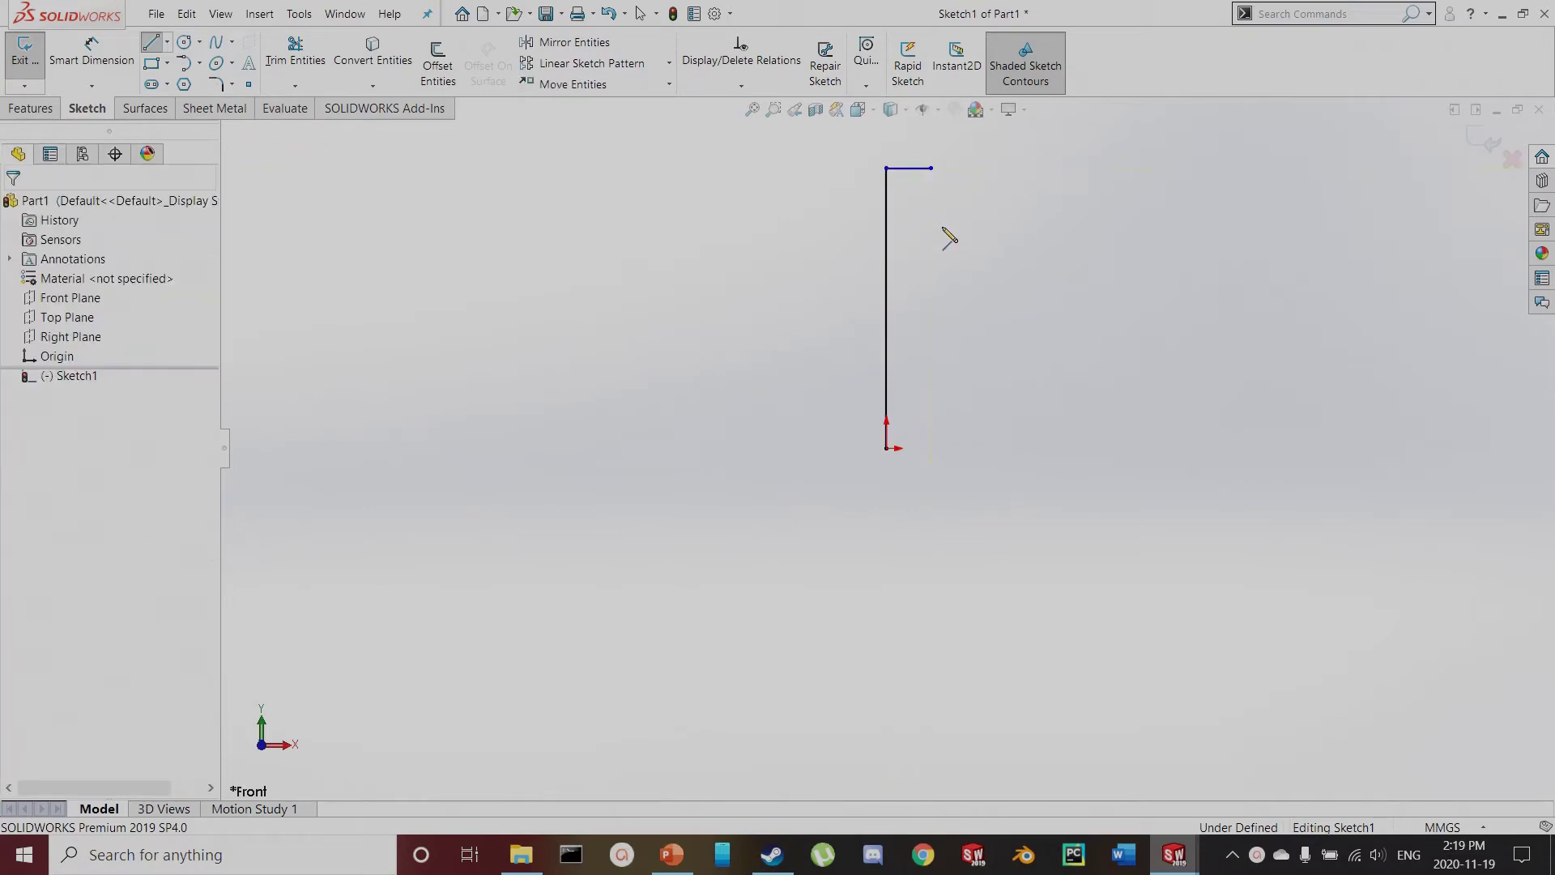
# Sketch a short horizontal line rightward from the origin, slightly shorter than the upper horizontal line
pyautogui.click(156, 46)
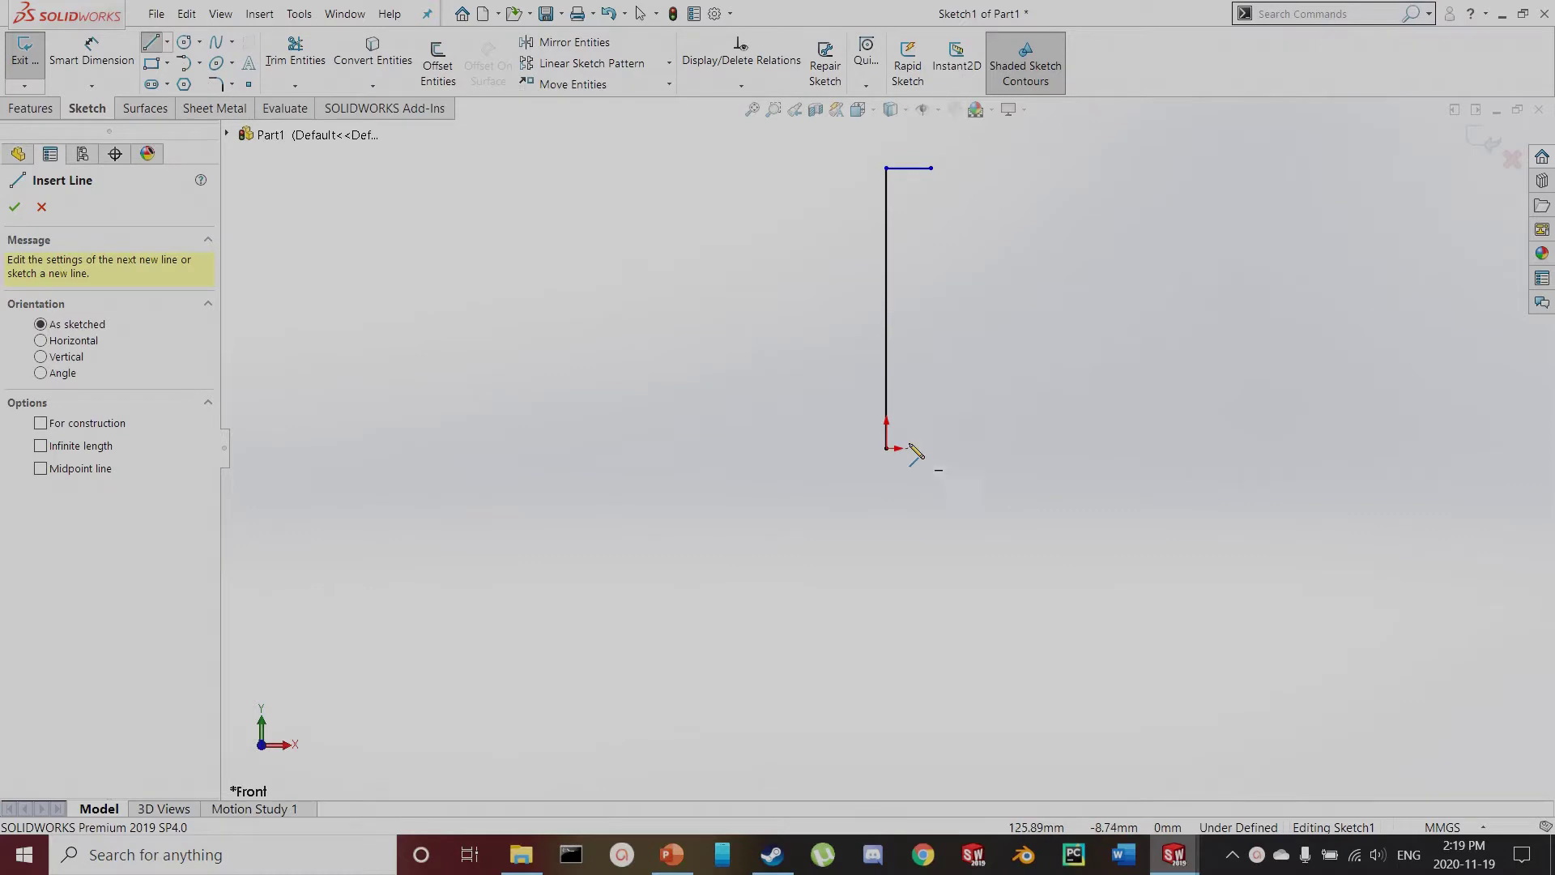
pyautogui.click(897, 453)
pyautogui.click(913, 448)
pyautogui.press('Escape')
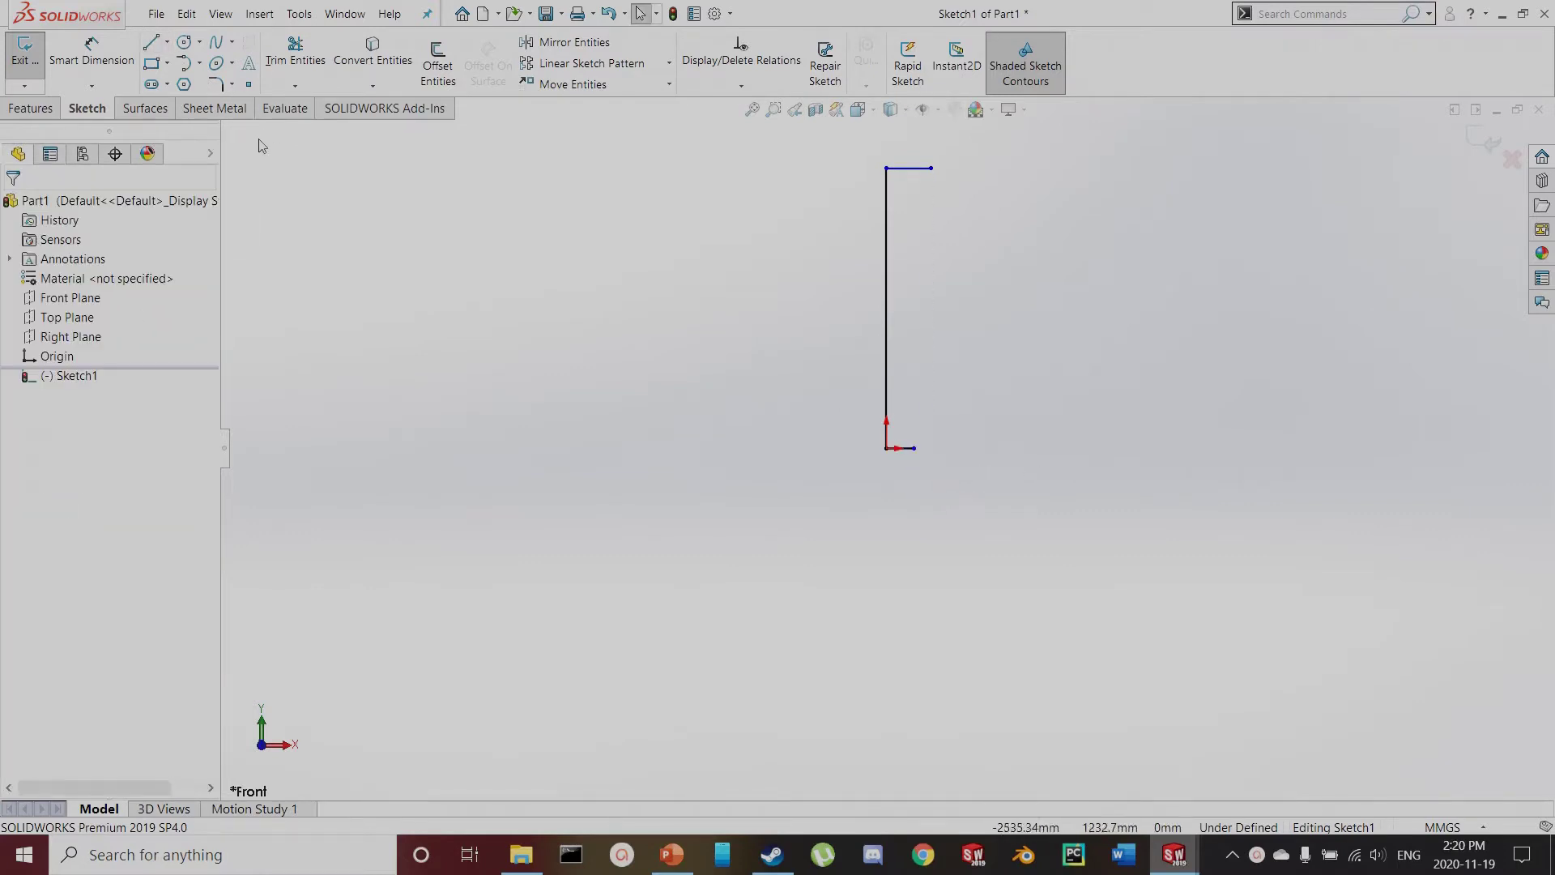
# Close the profile with an outward-bulging spline joining the free ends of the two horizontal lines through one intermediate point
pyautogui.click(214, 45)
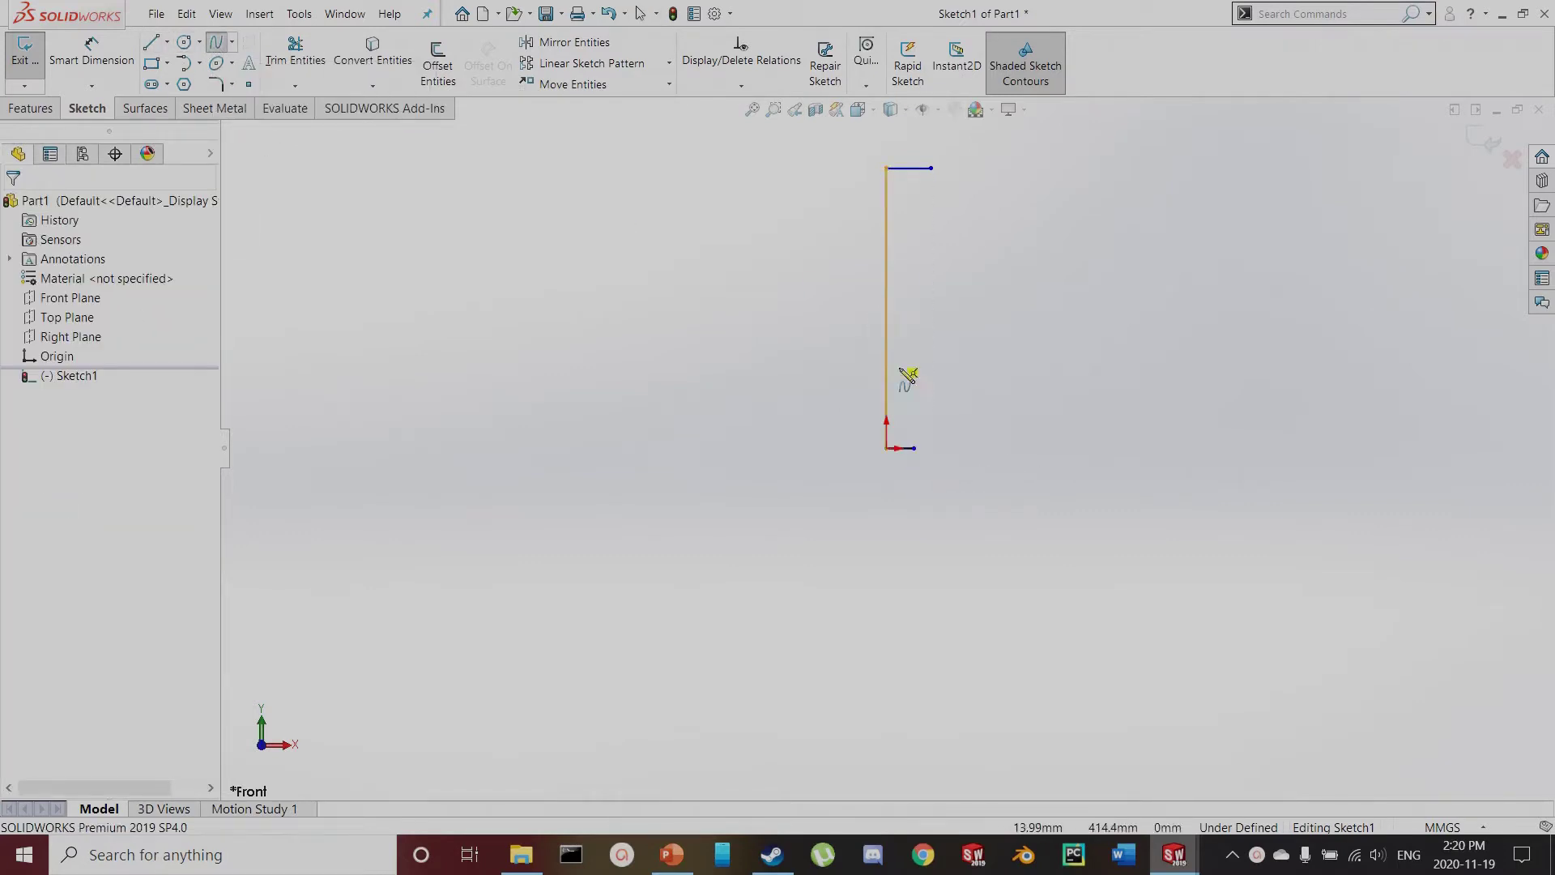
pyautogui.click(914, 448)
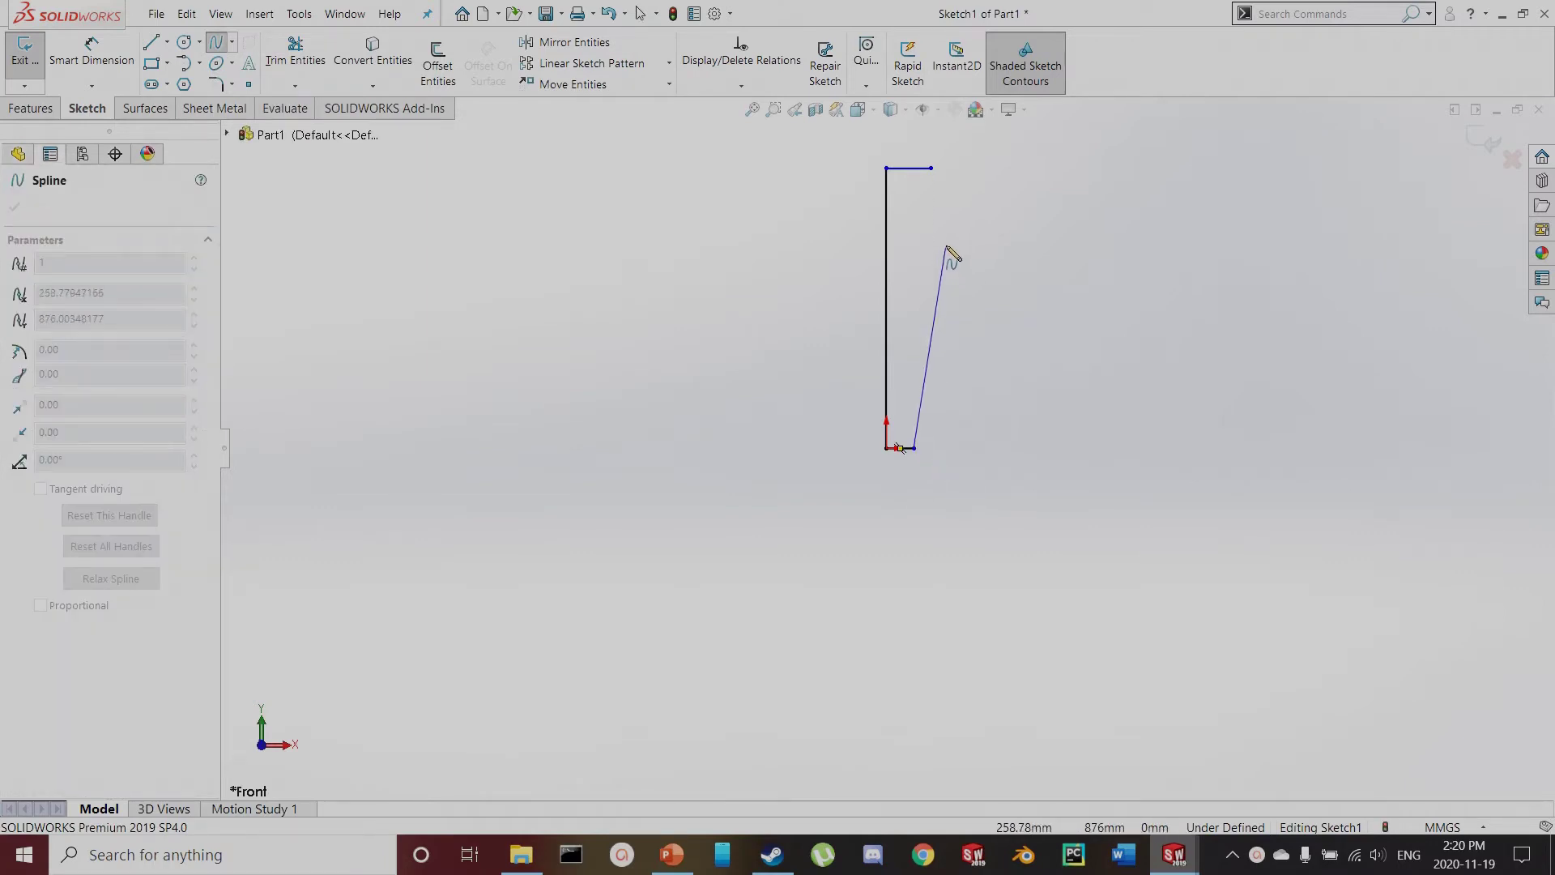
pyautogui.click(931, 169)
pyautogui.press('Escape')
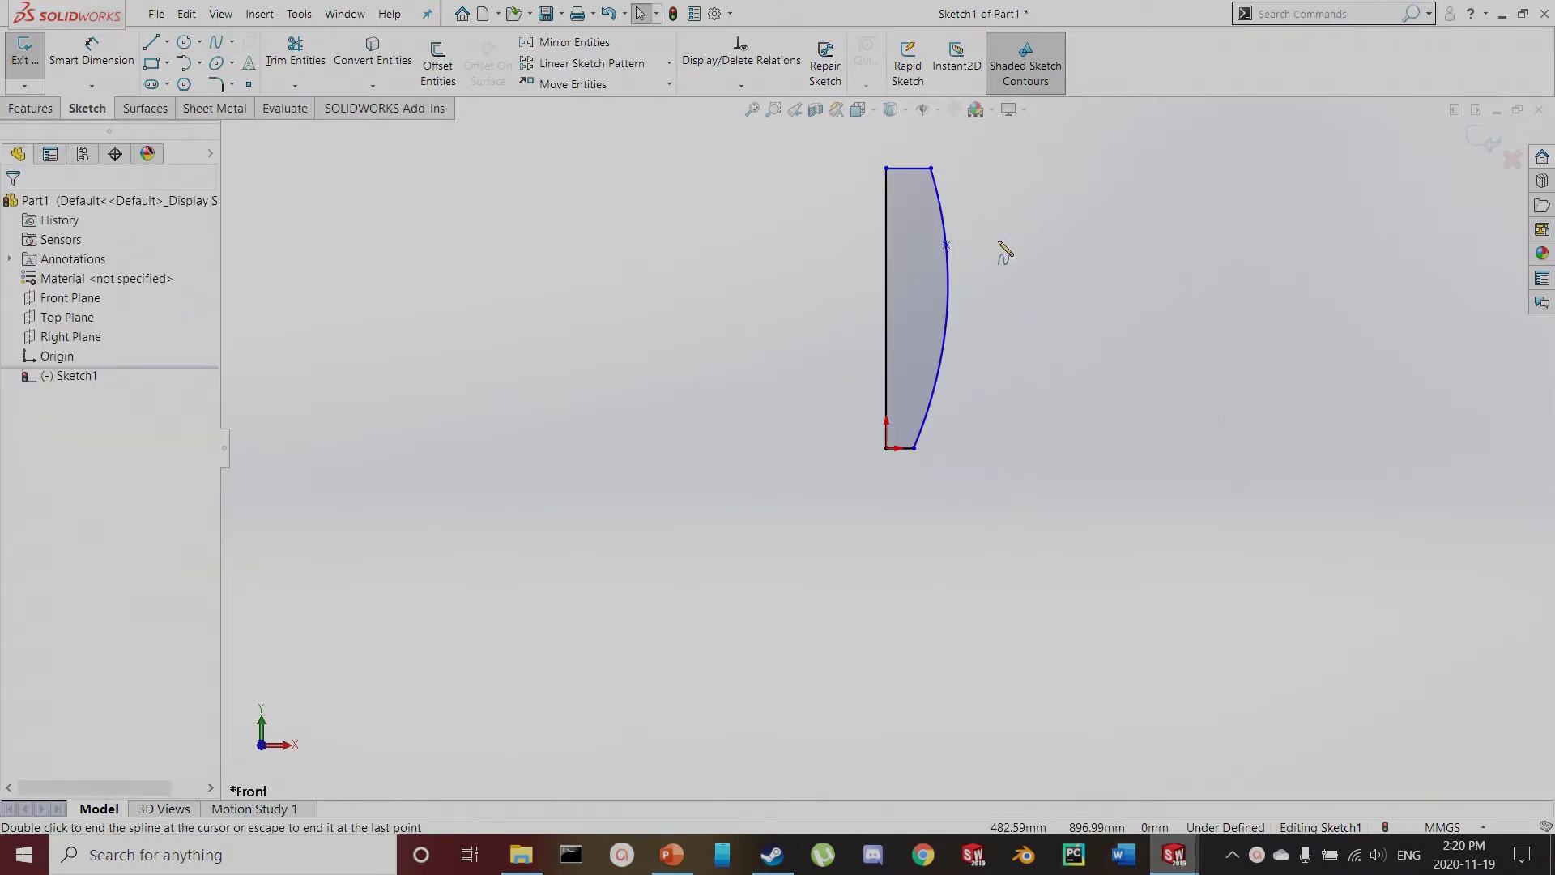
# Dimension the vertical line's length as 100 mm
pyautogui.scroll(-2, 979, 247)
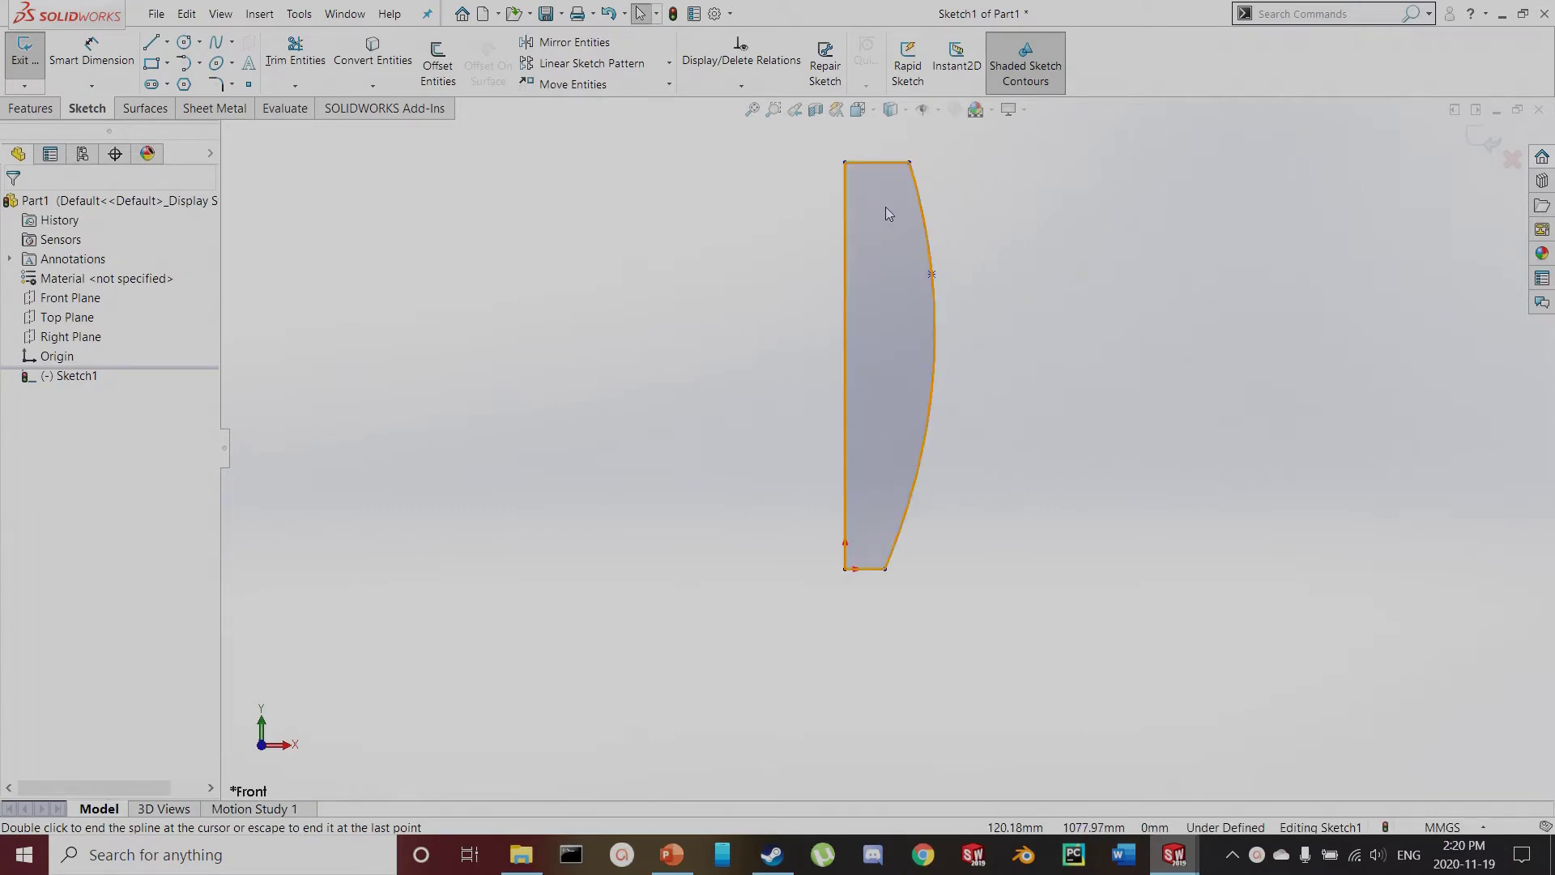
pyautogui.scroll(-1, 886, 207)
pyautogui.click(90, 54)
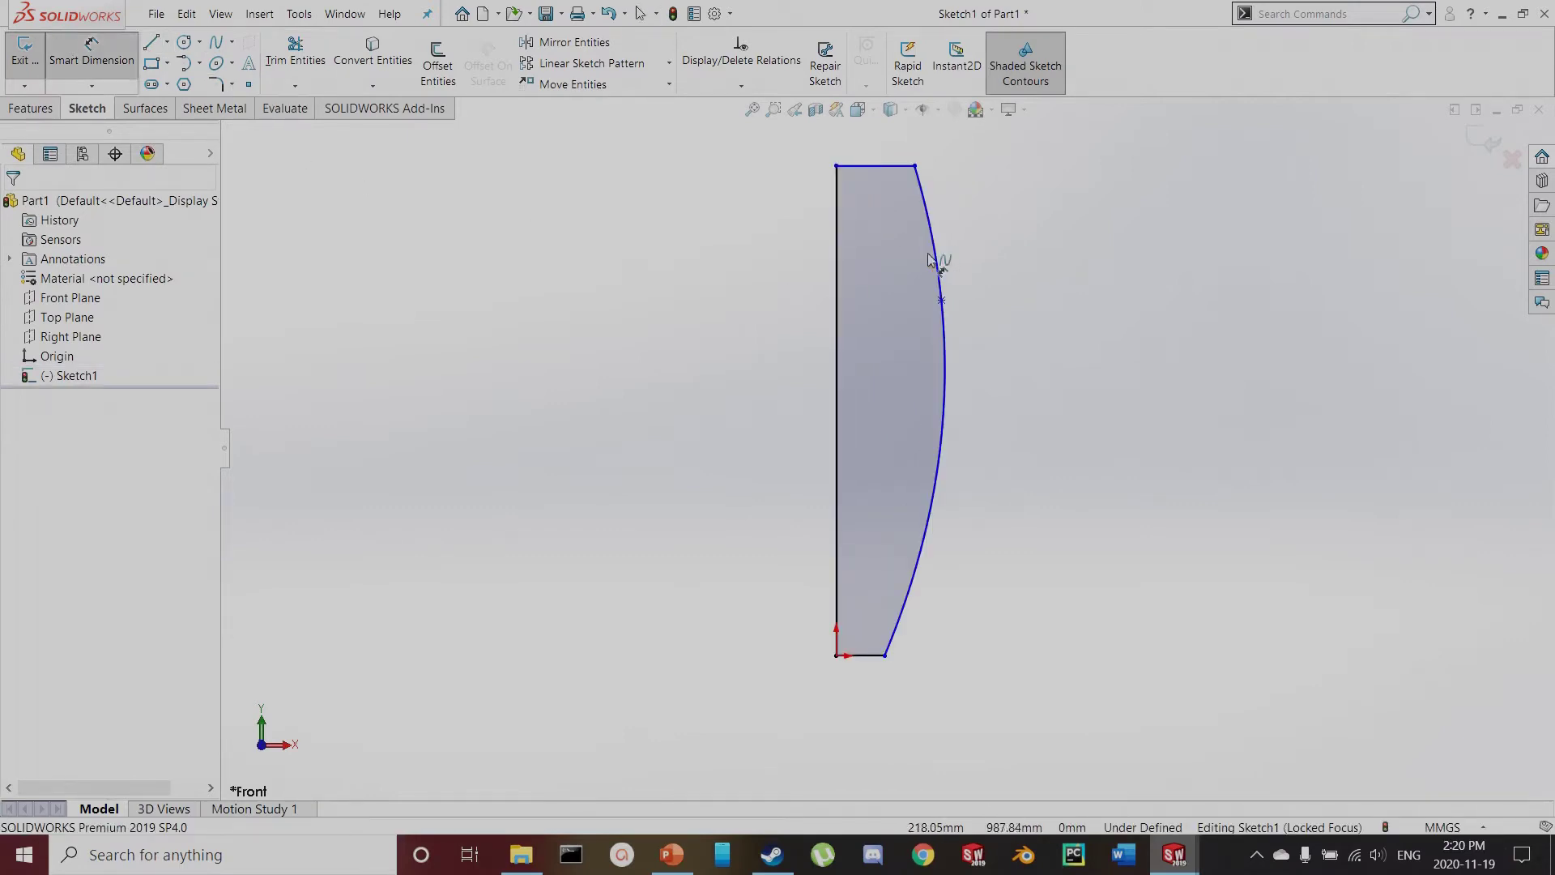
pyautogui.click(835, 267)
pyautogui.click(757, 301)
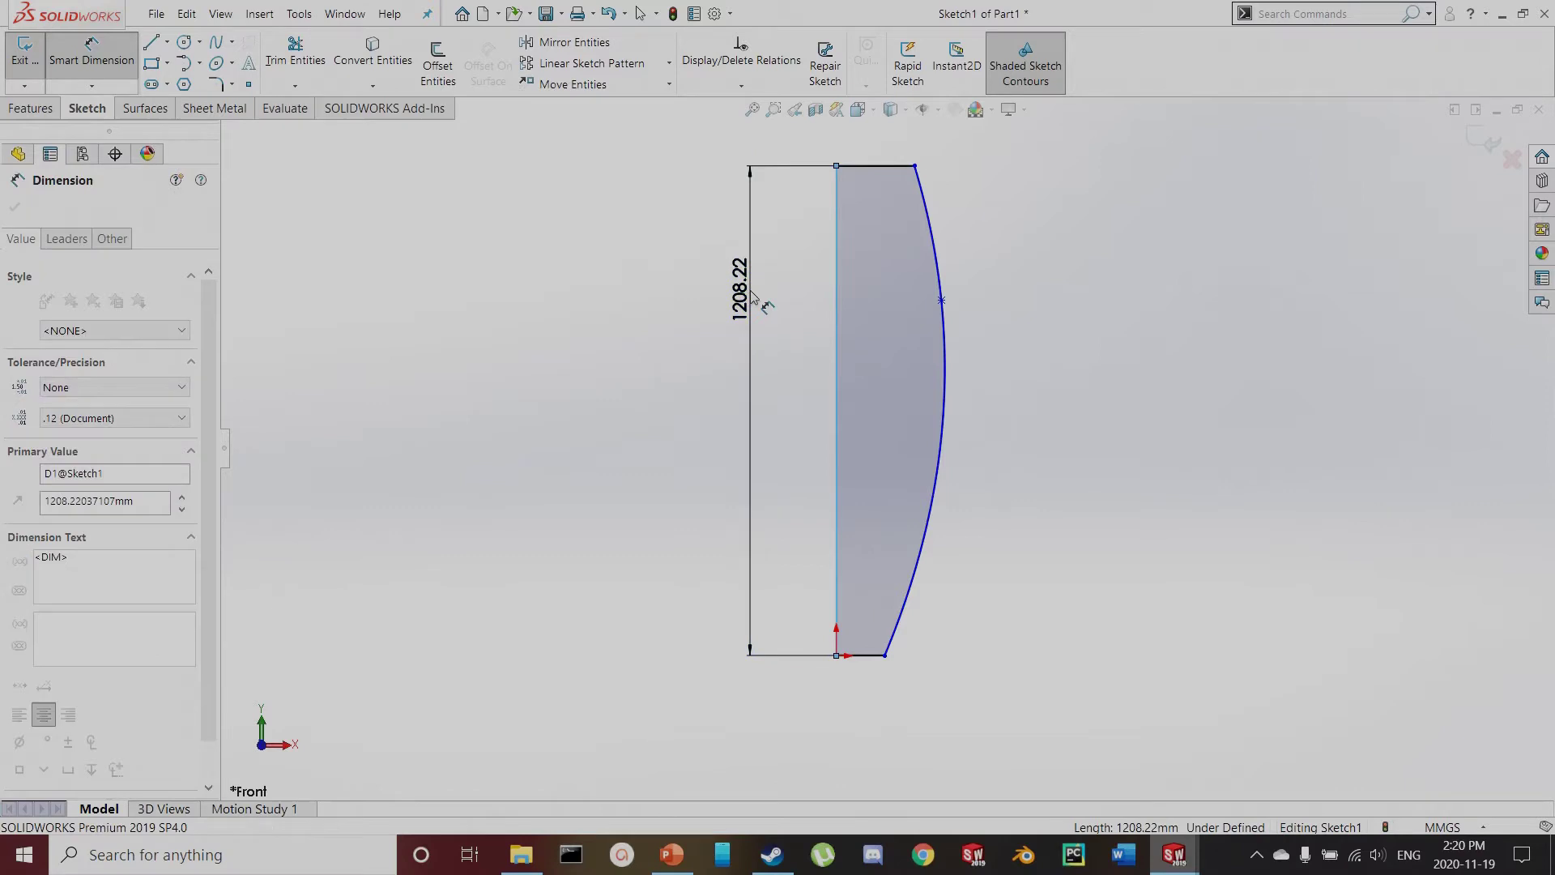
pyautogui.write('100')
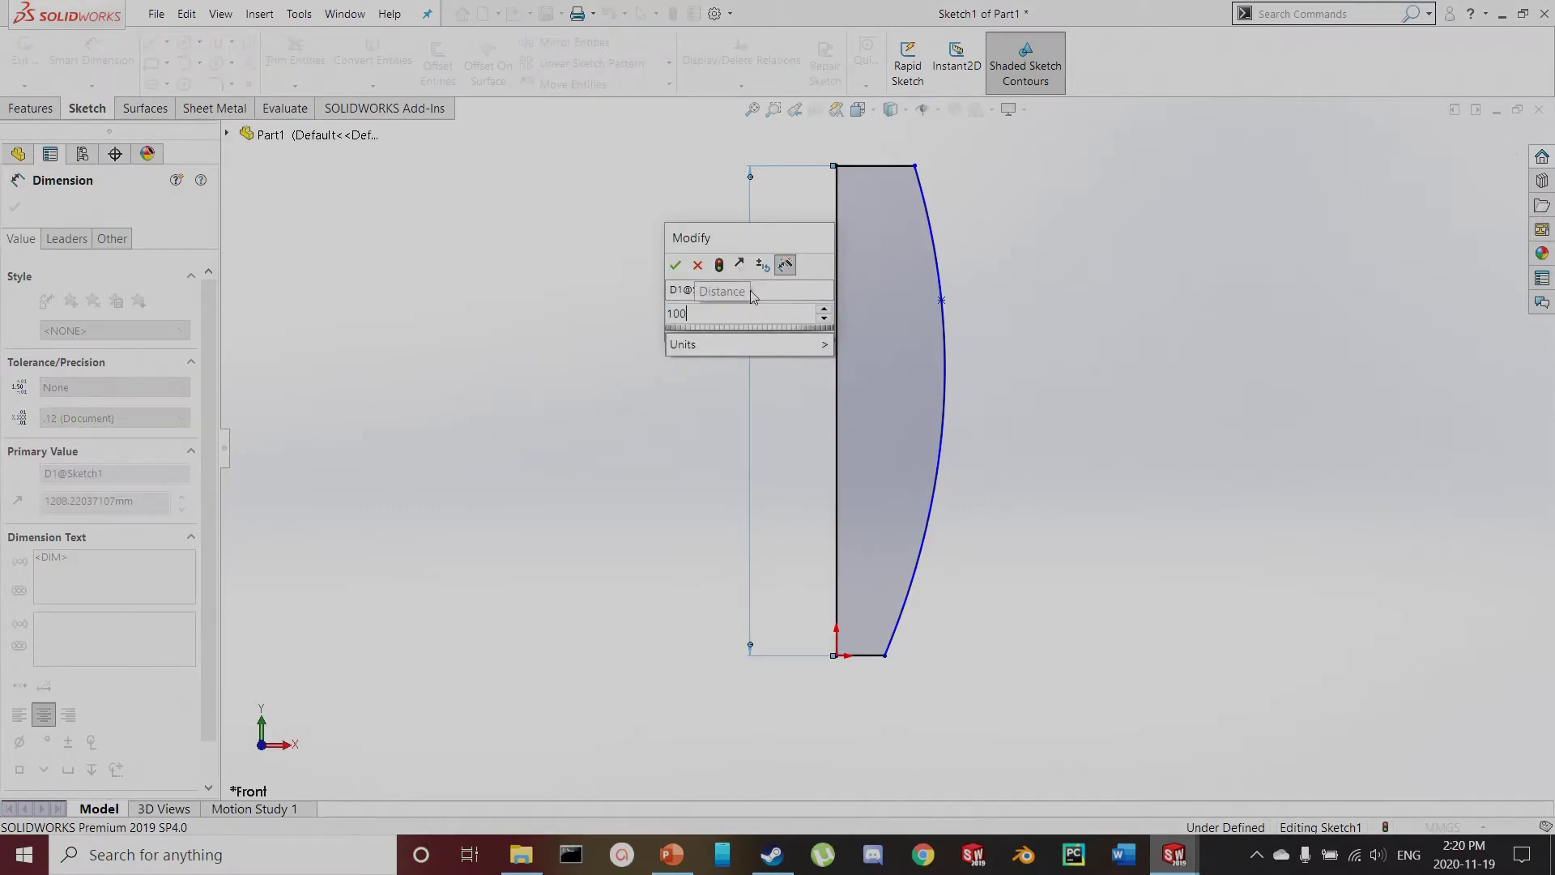
pyautogui.press('Return')
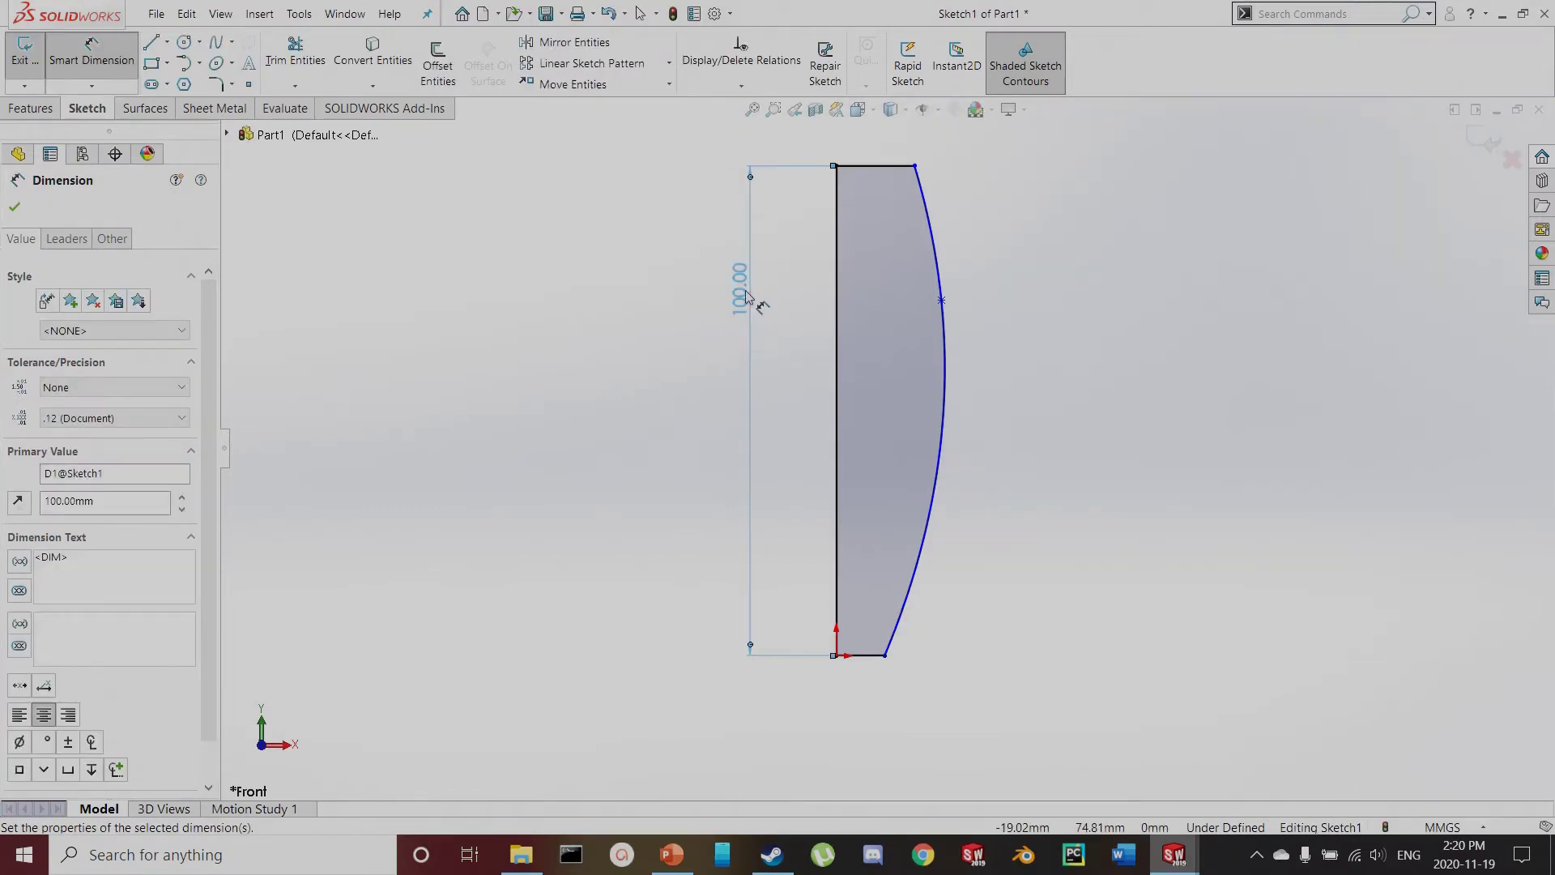
# Dimension the upper horizontal line's length as 10 mm
pyautogui.scroll(2, 955, 251)
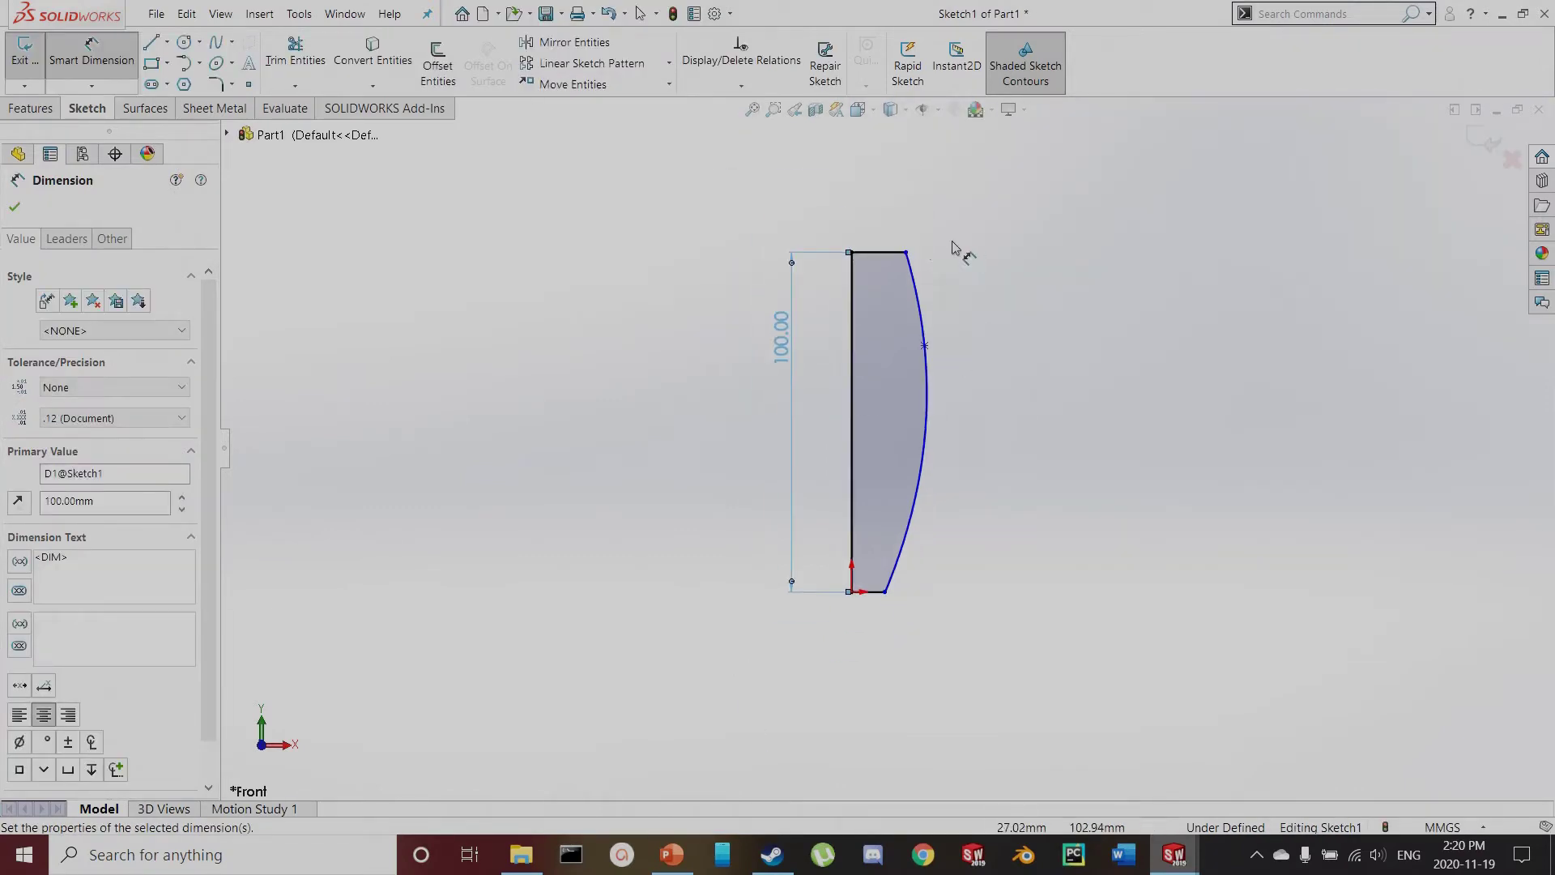
pyautogui.click(865, 265)
pyautogui.click(866, 239)
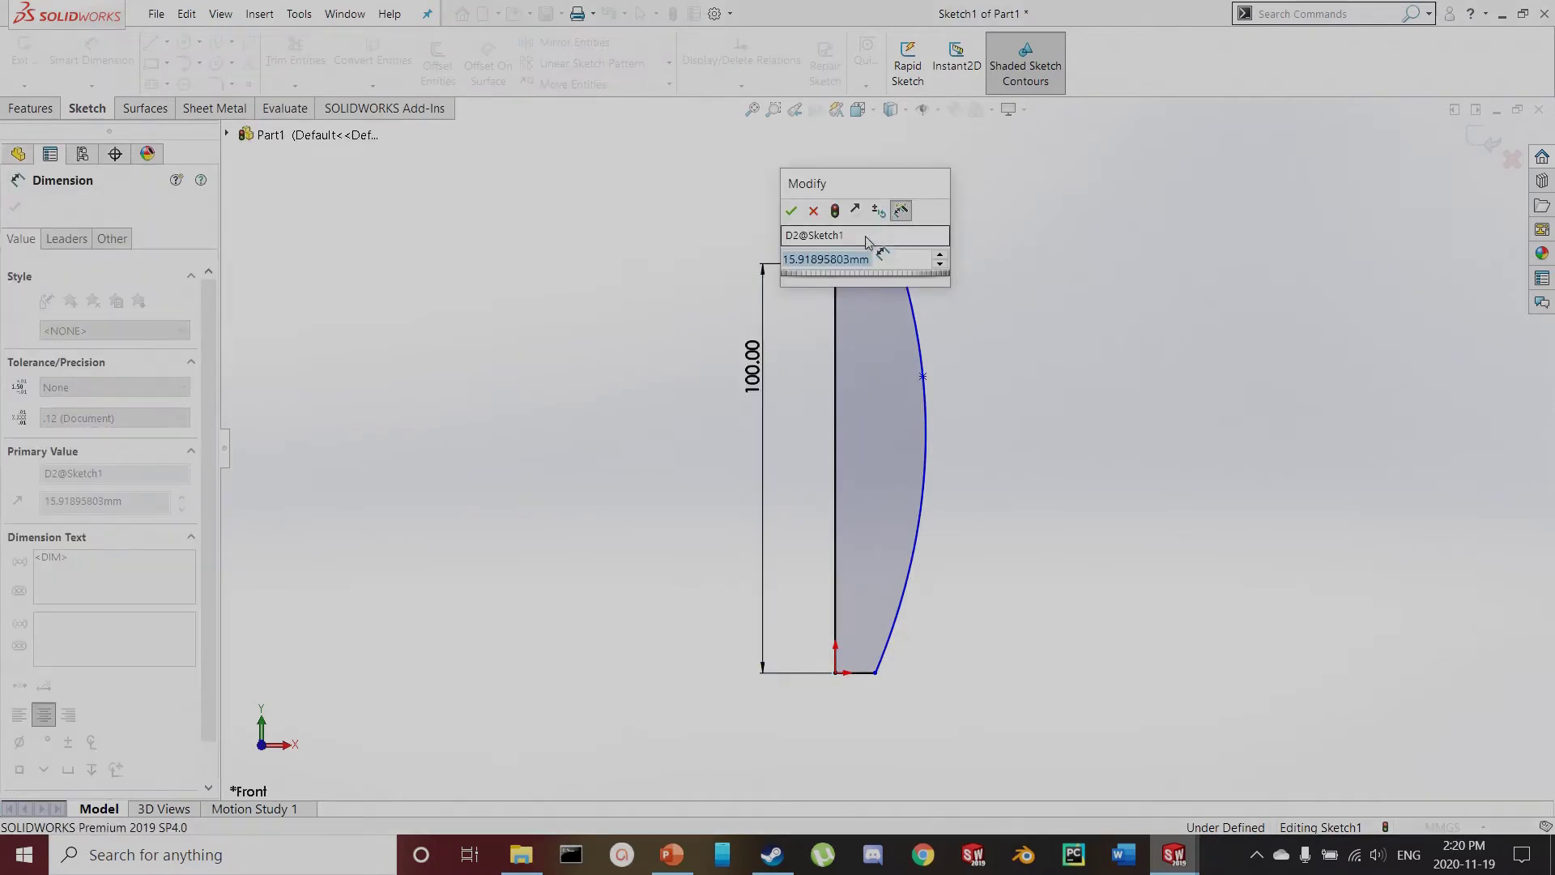
pyautogui.write('10')
pyautogui.press('Return')
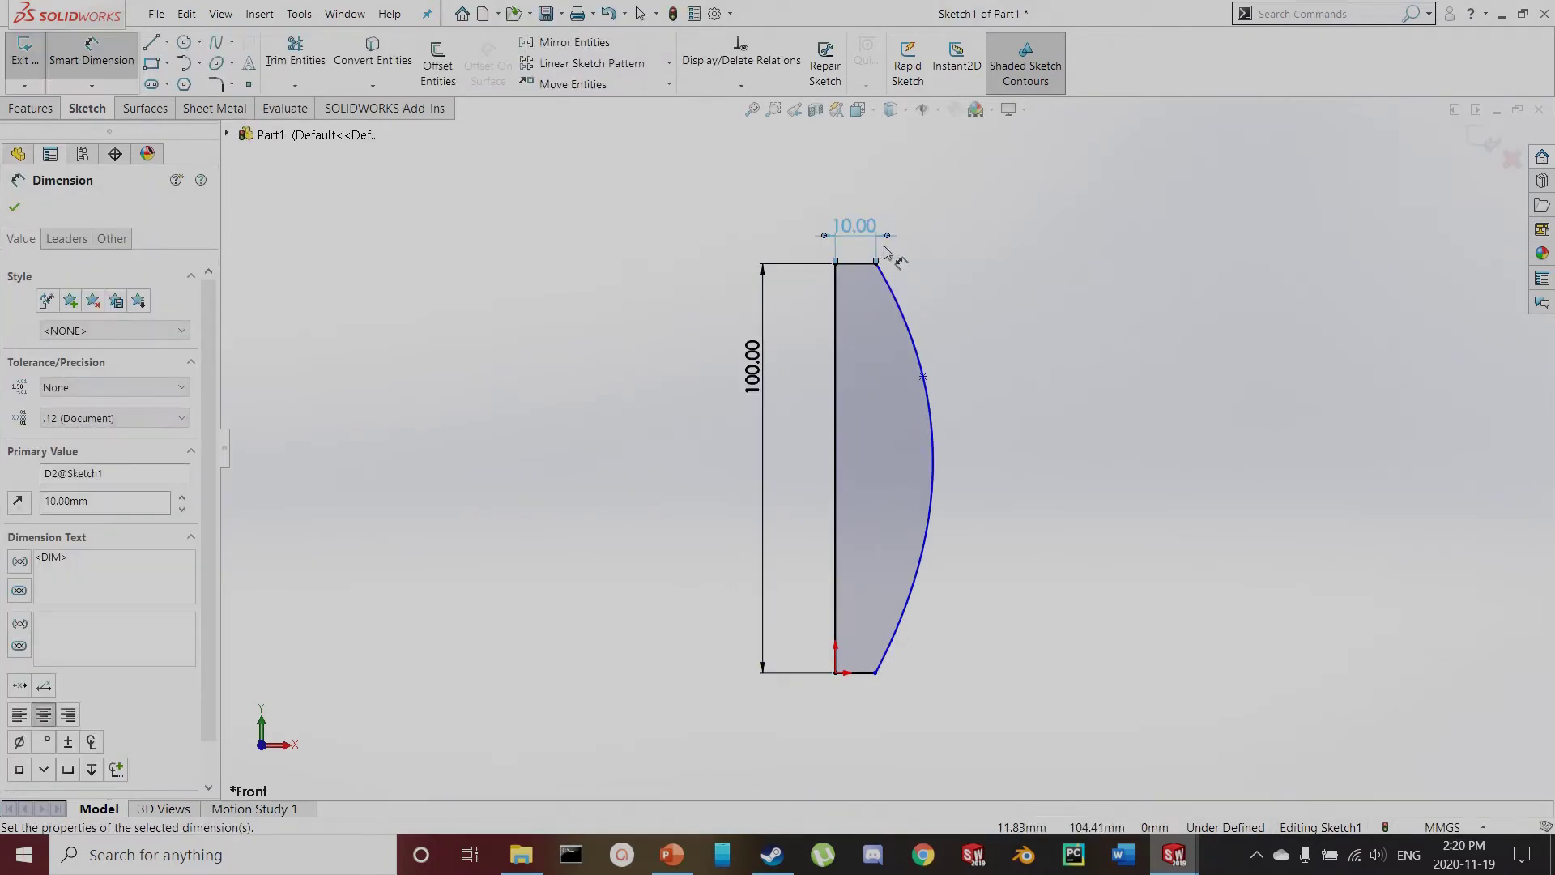
# Dimension the vertical distance from the upper horizontal line to the spline's intermediate point as 30 mm
pyautogui.click(925, 388)
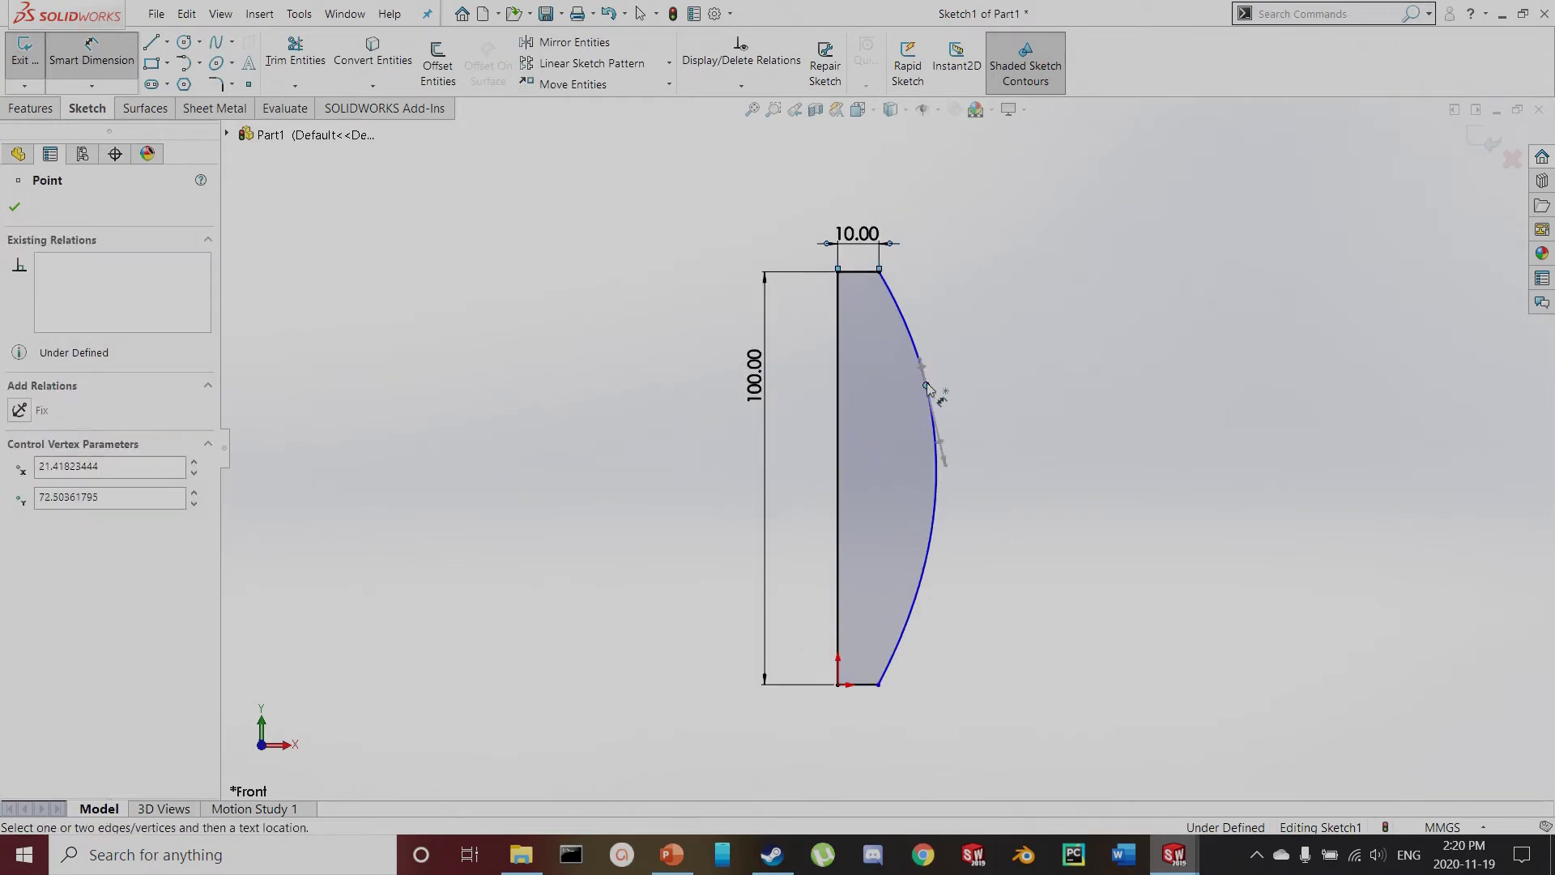
pyautogui.click(863, 273)
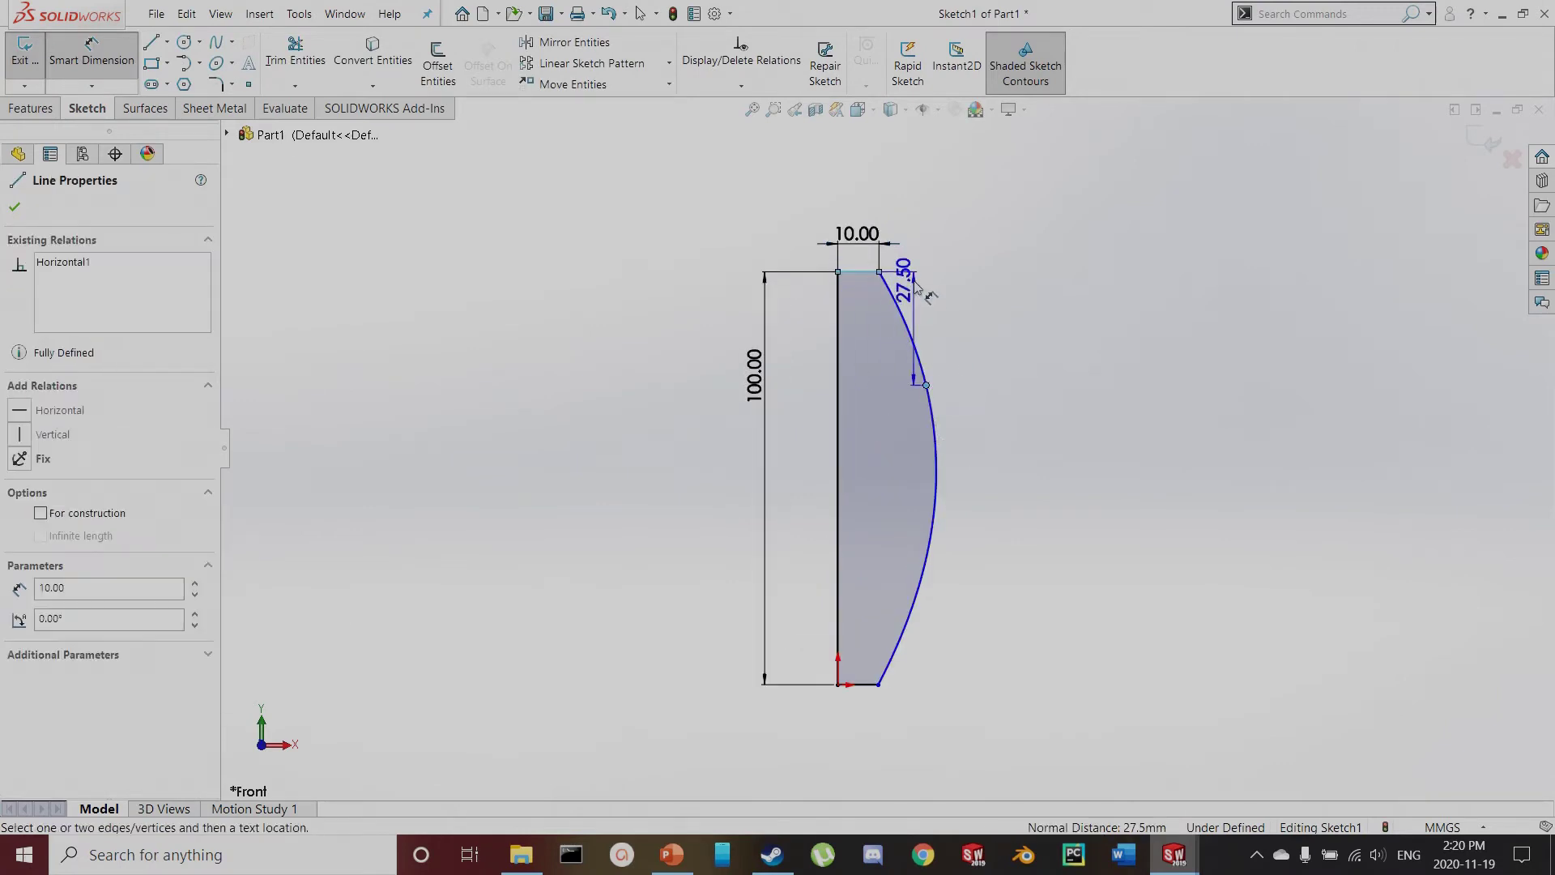
pyautogui.click(984, 307)
pyautogui.write('30')
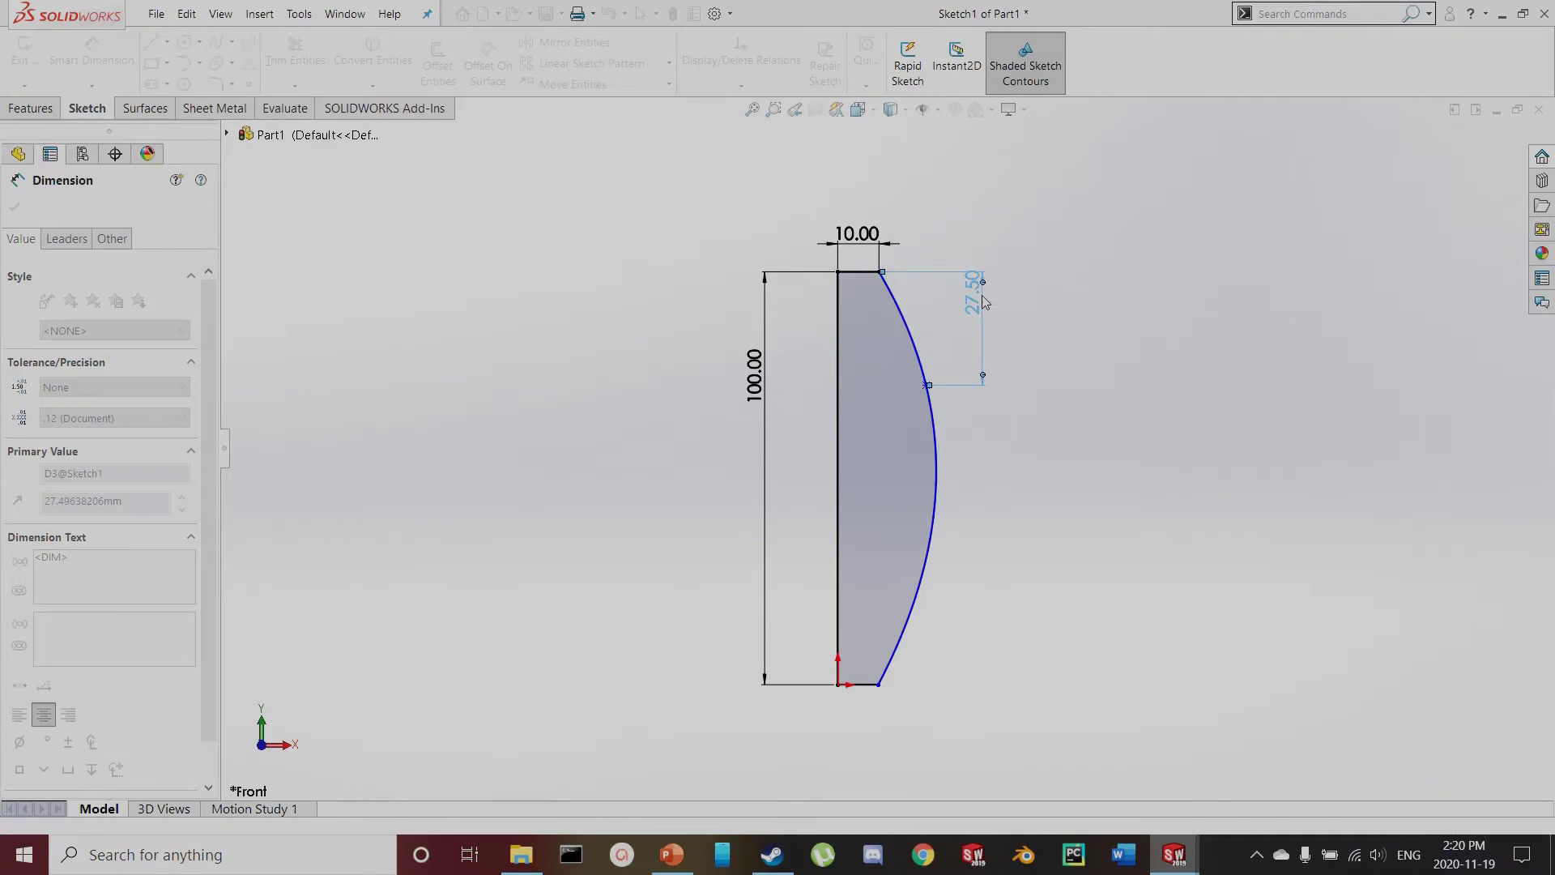
pyautogui.press('Return')
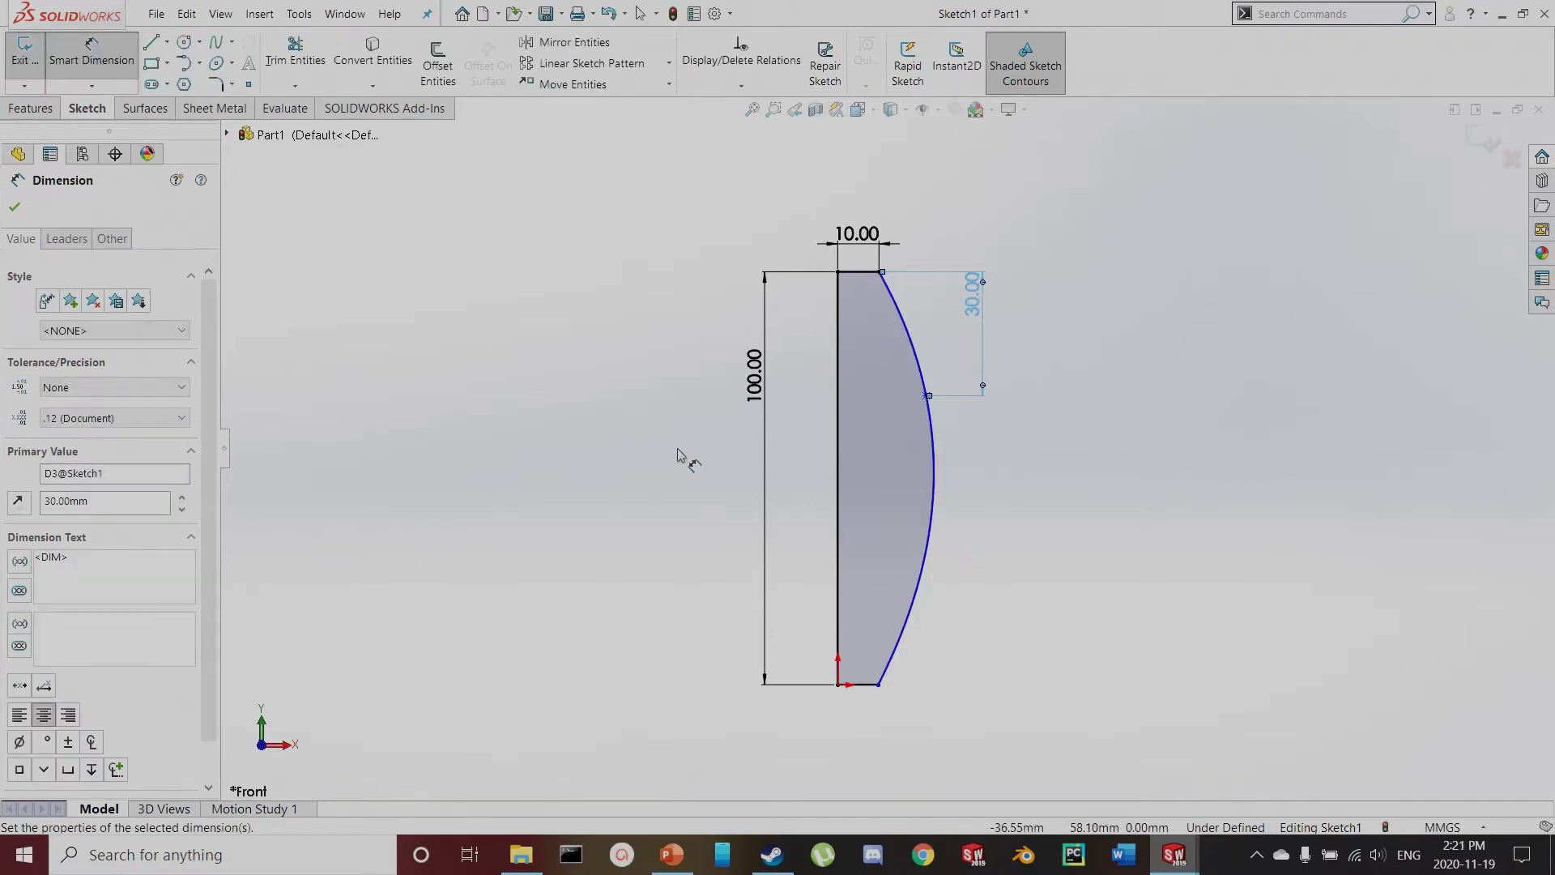
# Dimension the horizontal distance between the spline's intermediate point and its upper endpoint as 1 mm
pyautogui.click(927, 396)
pyautogui.click(878, 272)
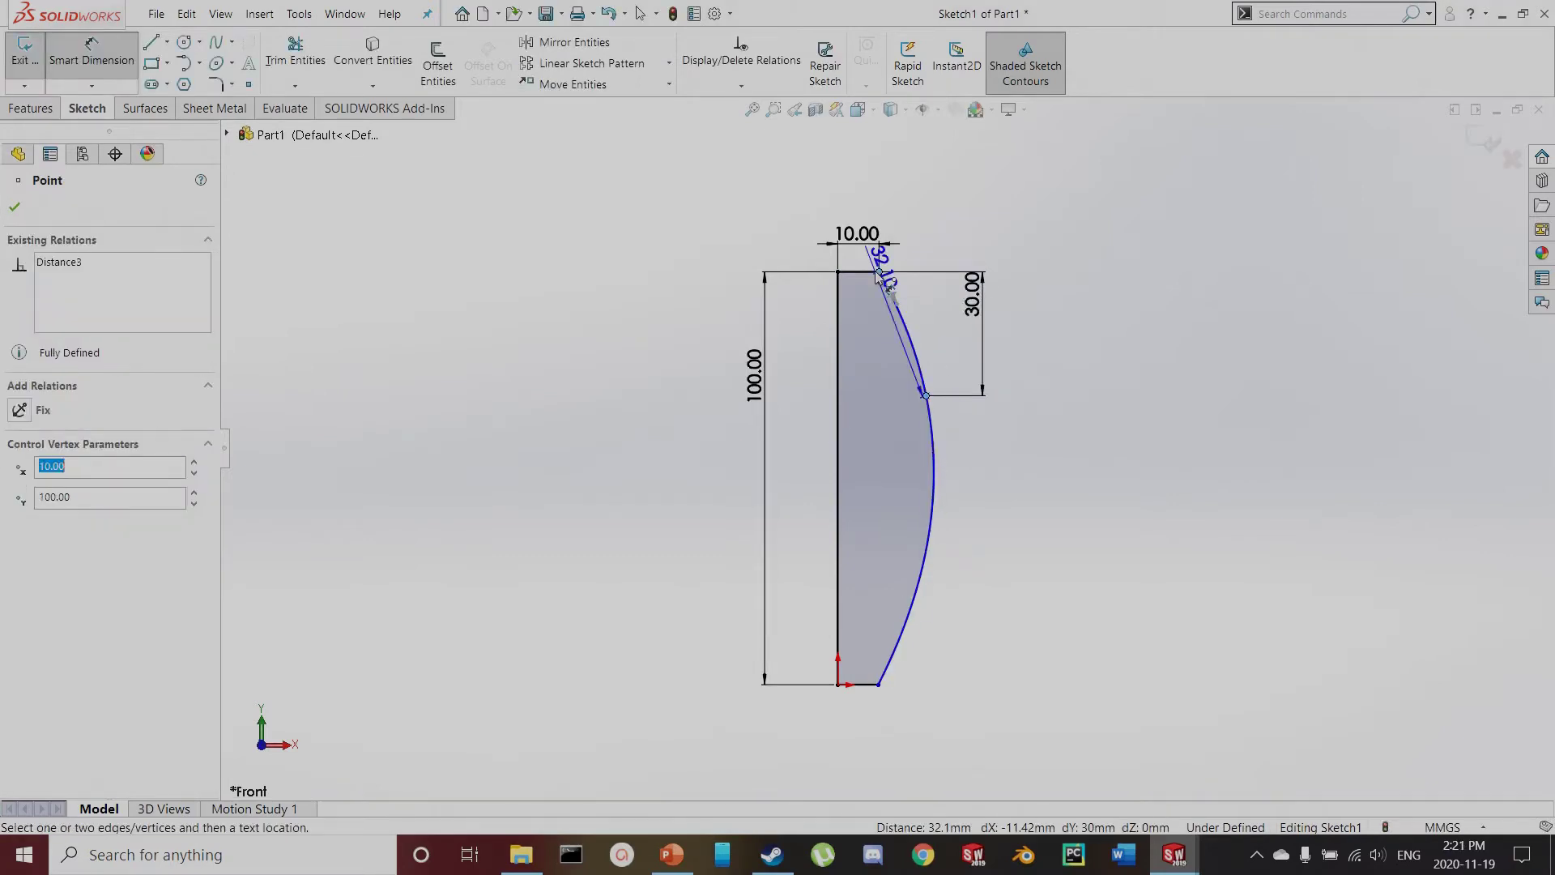
pyautogui.click(891, 196)
pyautogui.write('1')
pyautogui.press('Return')
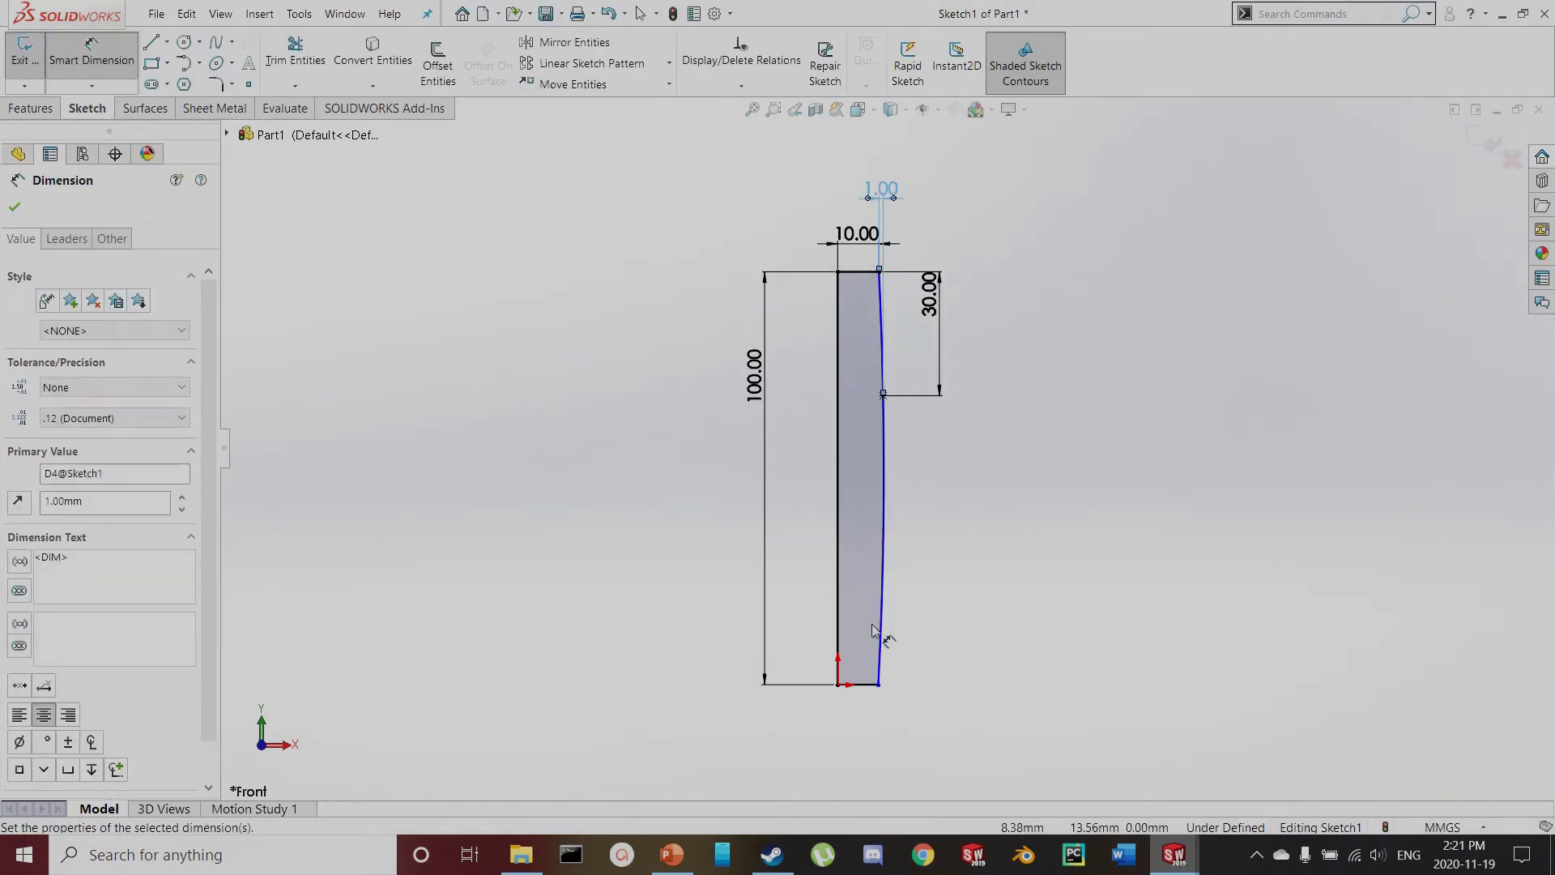
# Dimension the lower horizontal line's length as 6.25 mm and leave the dimension command
pyautogui.click(867, 685)
pyautogui.click(864, 743)
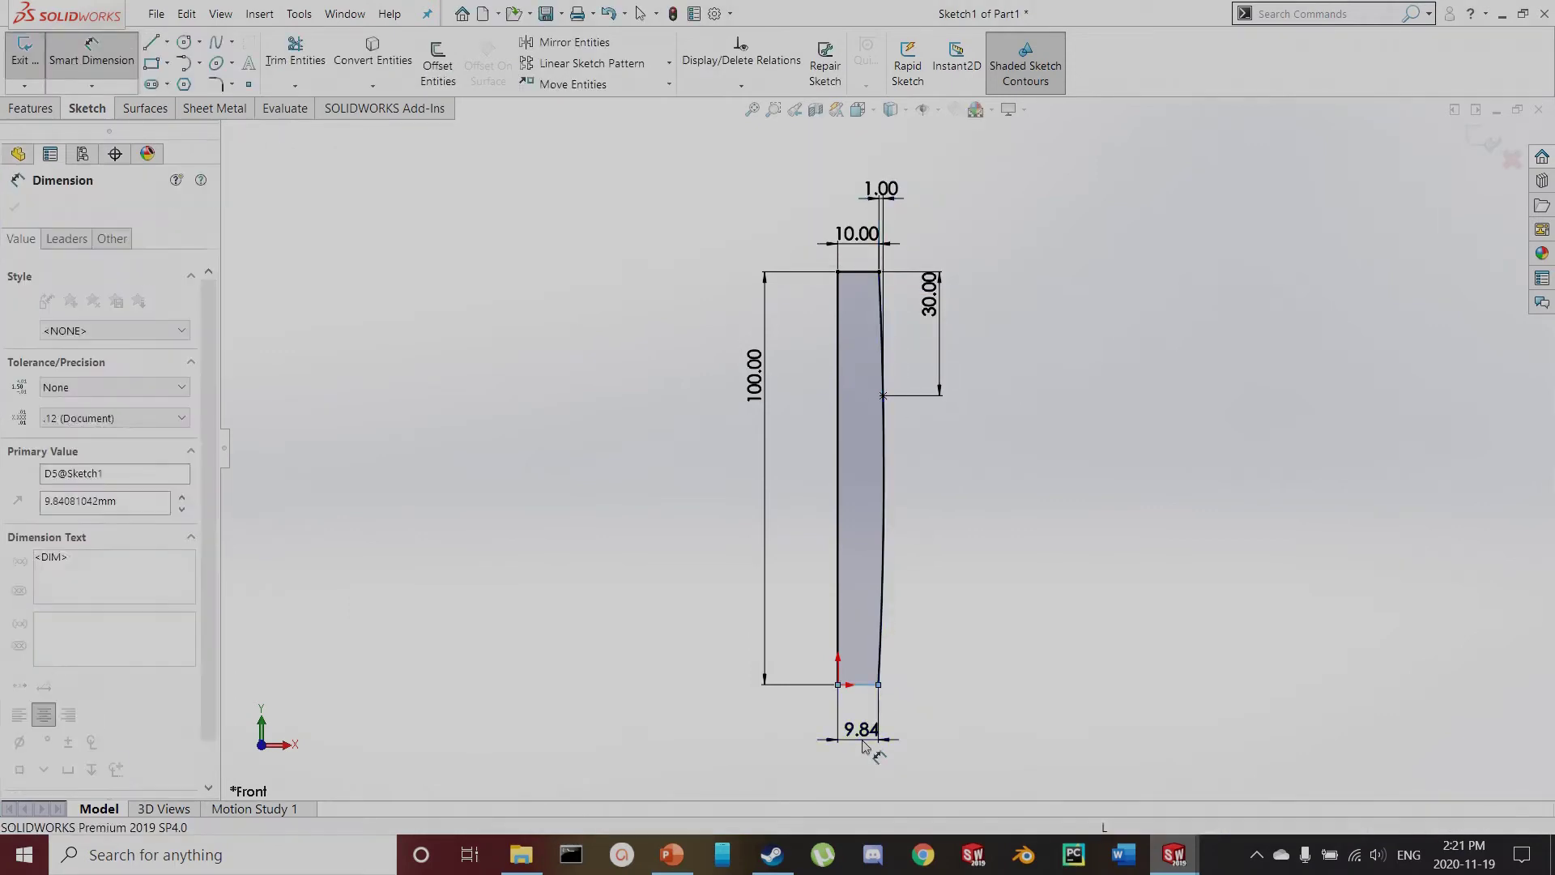
pyautogui.write('6.25')
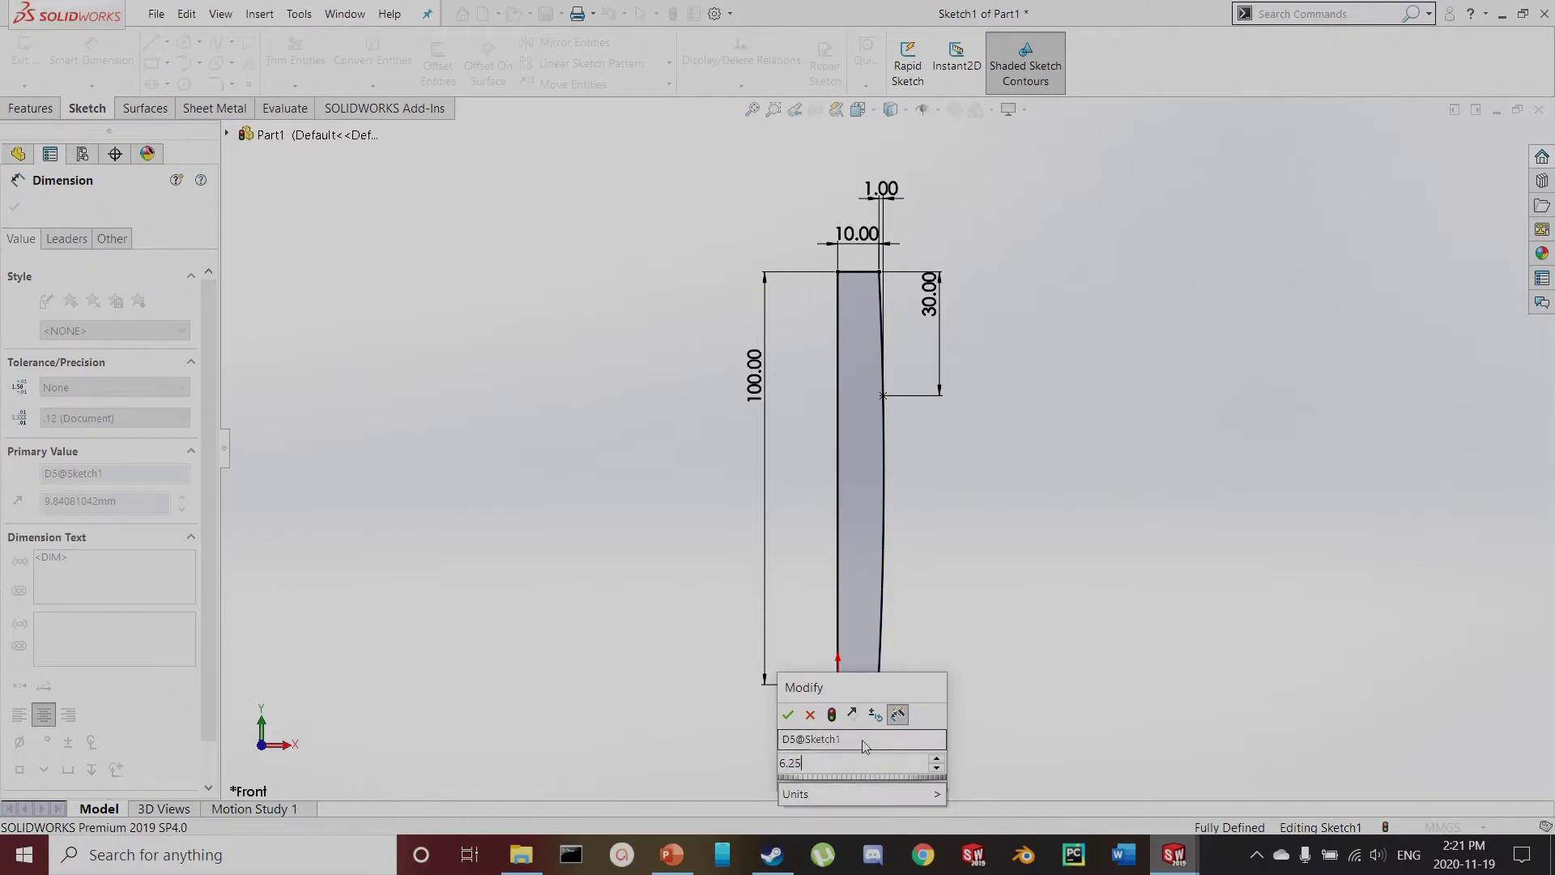
pyautogui.press('Return')
pyautogui.scroll(-2, 952, 623)
pyautogui.press('Escape')
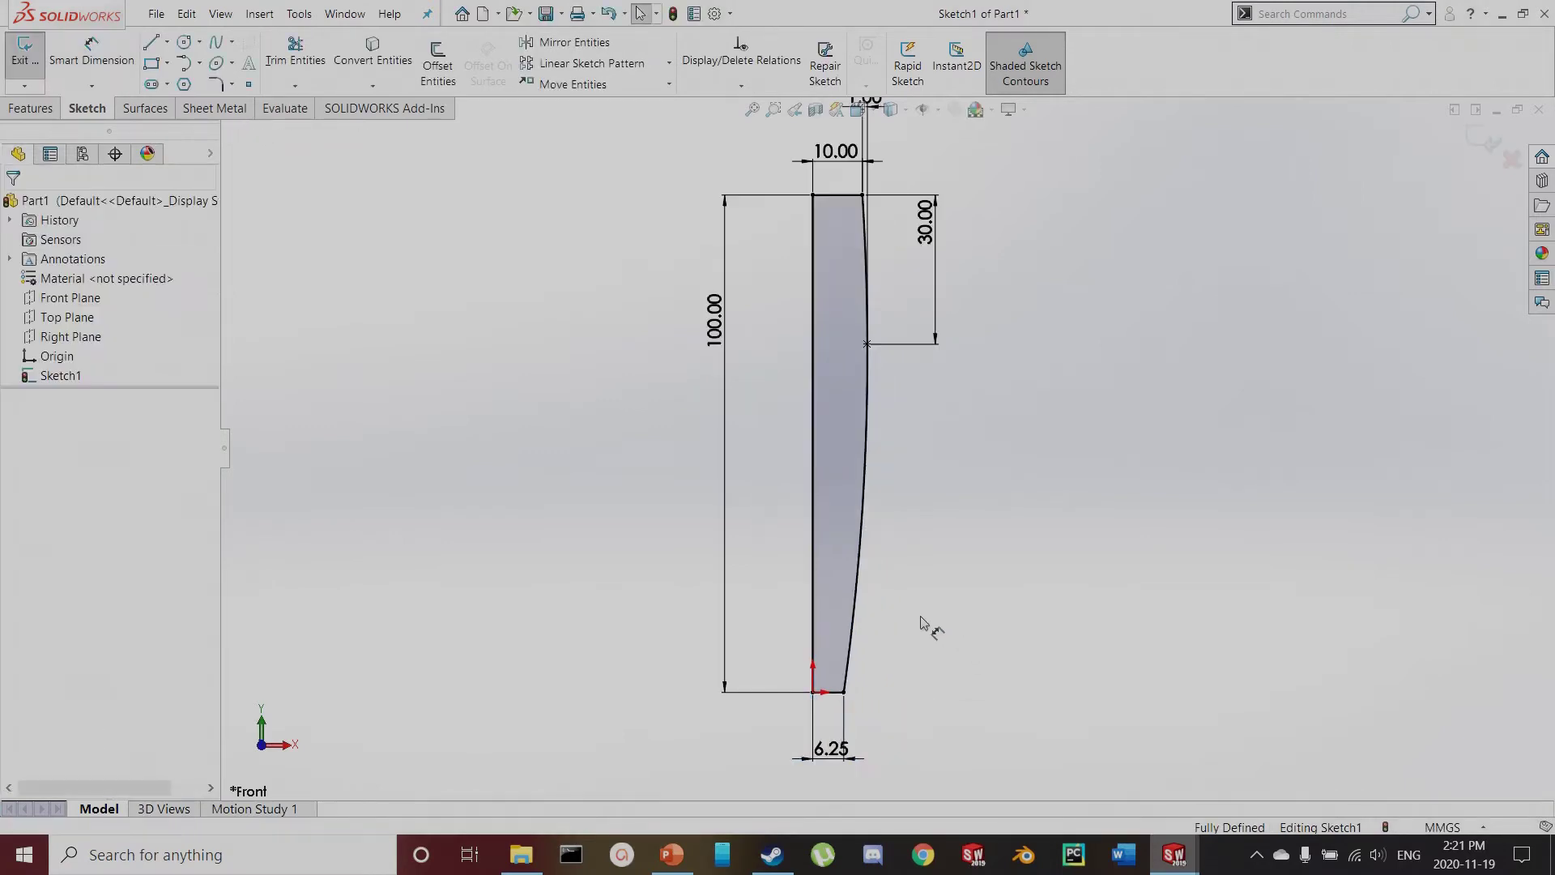
# Select the spline and pull the tangent handle at its lower endpoint slightly to make it drive the curve
pyautogui.click(864, 268)
pyautogui.scroll(-2, 879, 324)
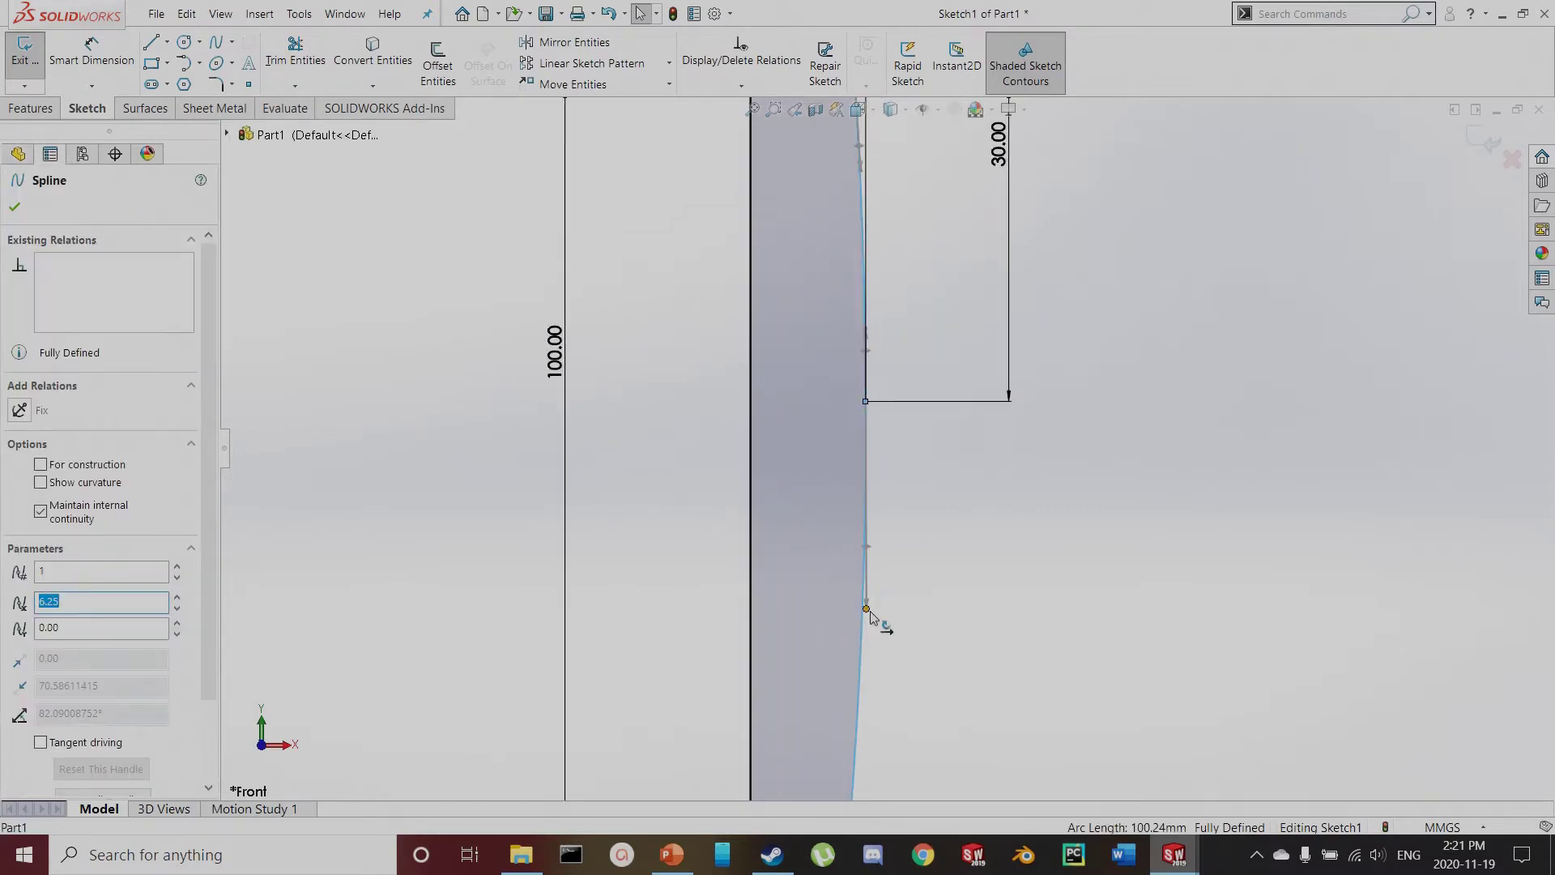
pyautogui.scroll(3, 871, 615)
pyautogui.scroll(-4, 878, 323)
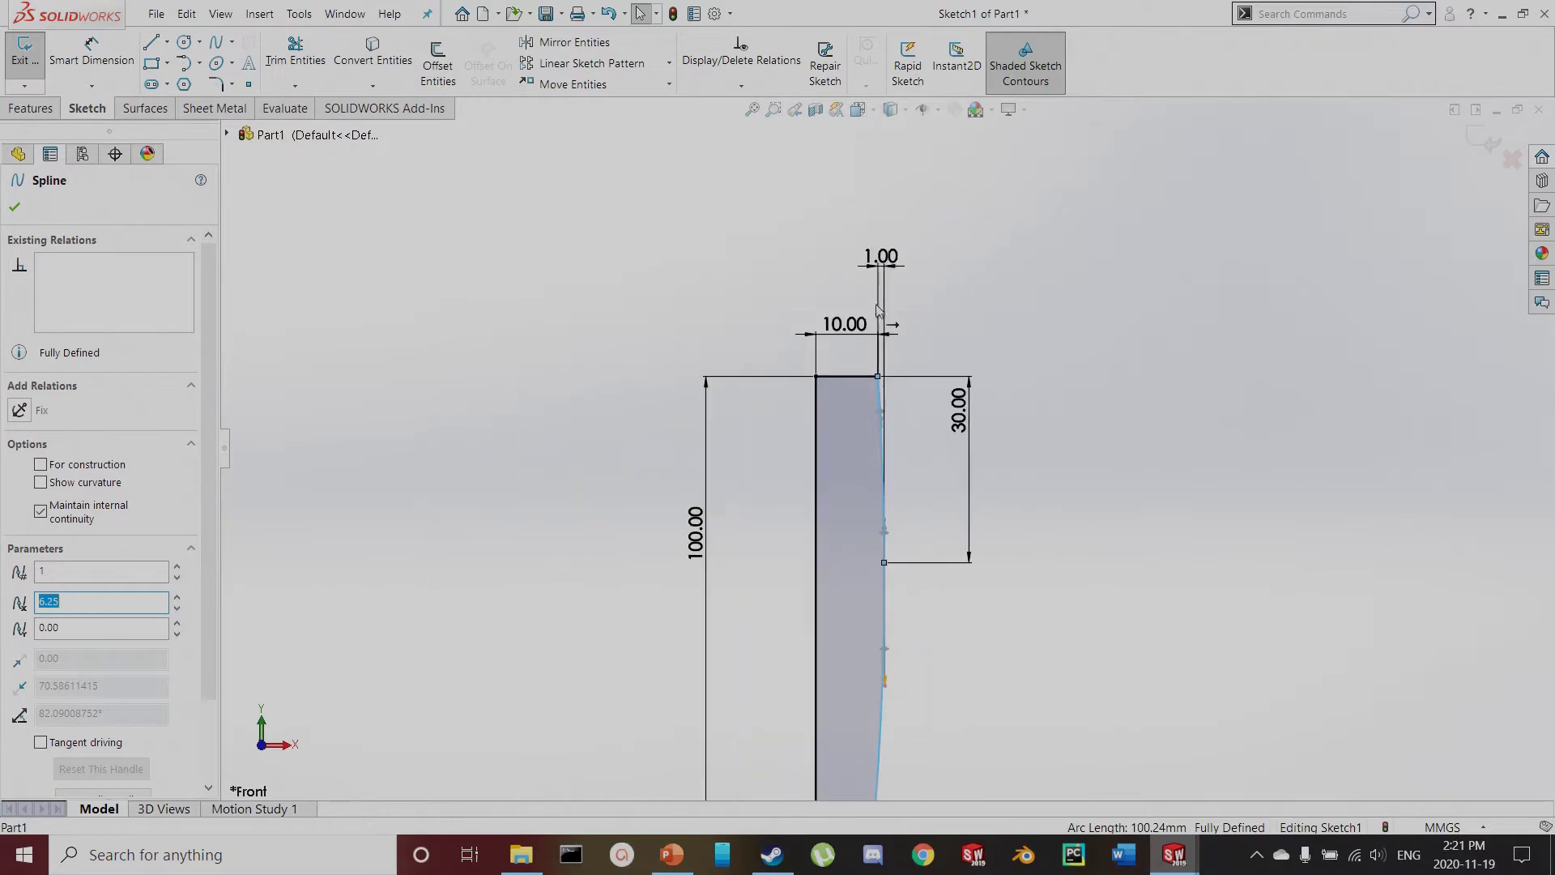
pyautogui.scroll(2, 877, 308)
pyautogui.scroll(-5, 886, 632)
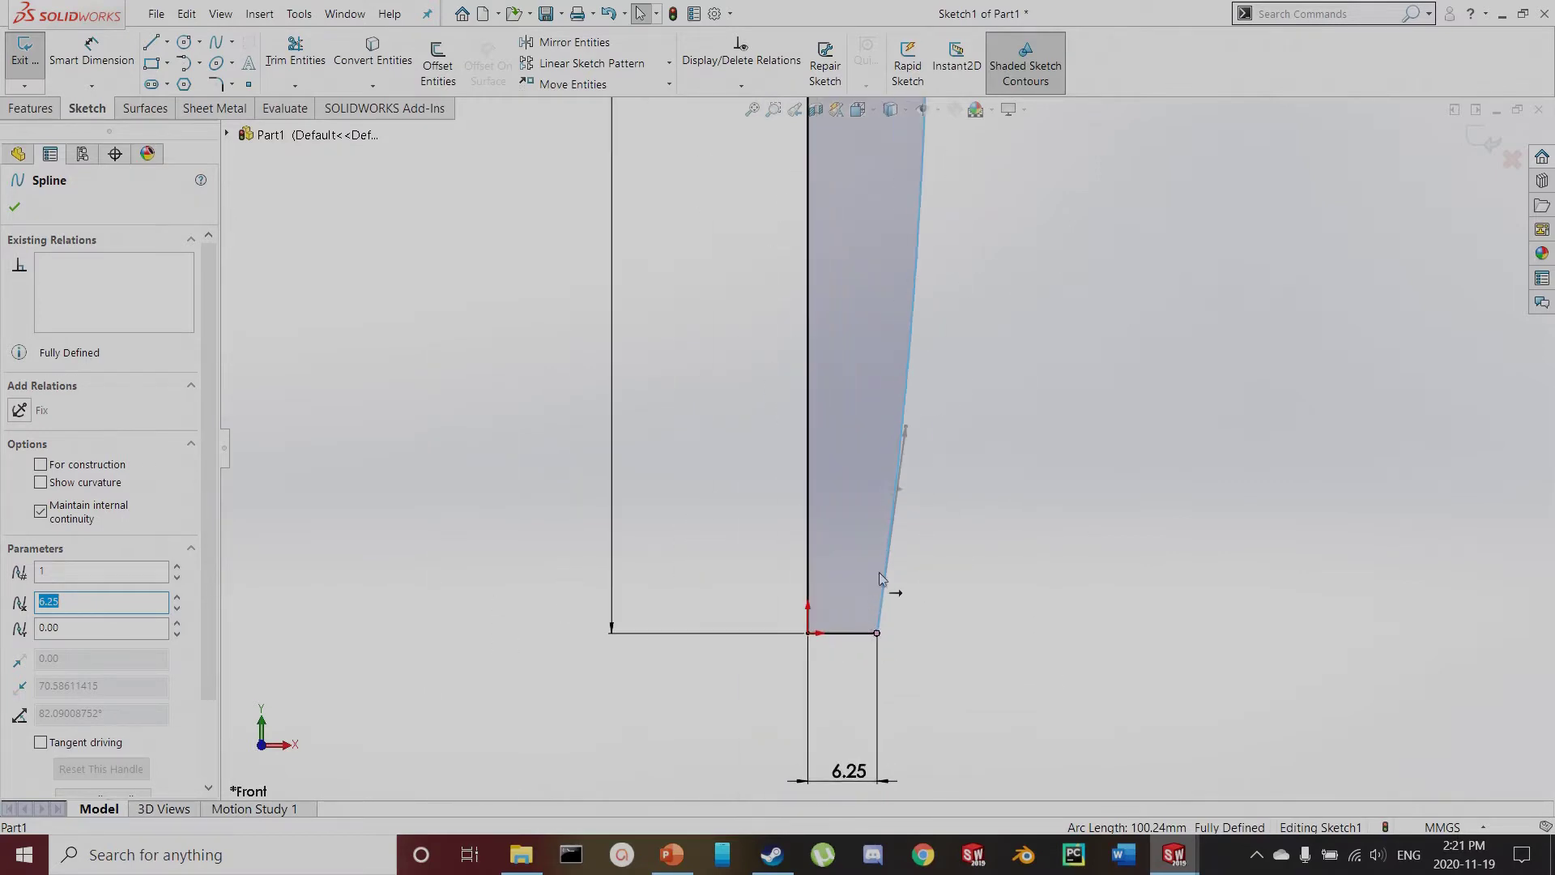
pyautogui.click(906, 495)
pyautogui.click(894, 490)
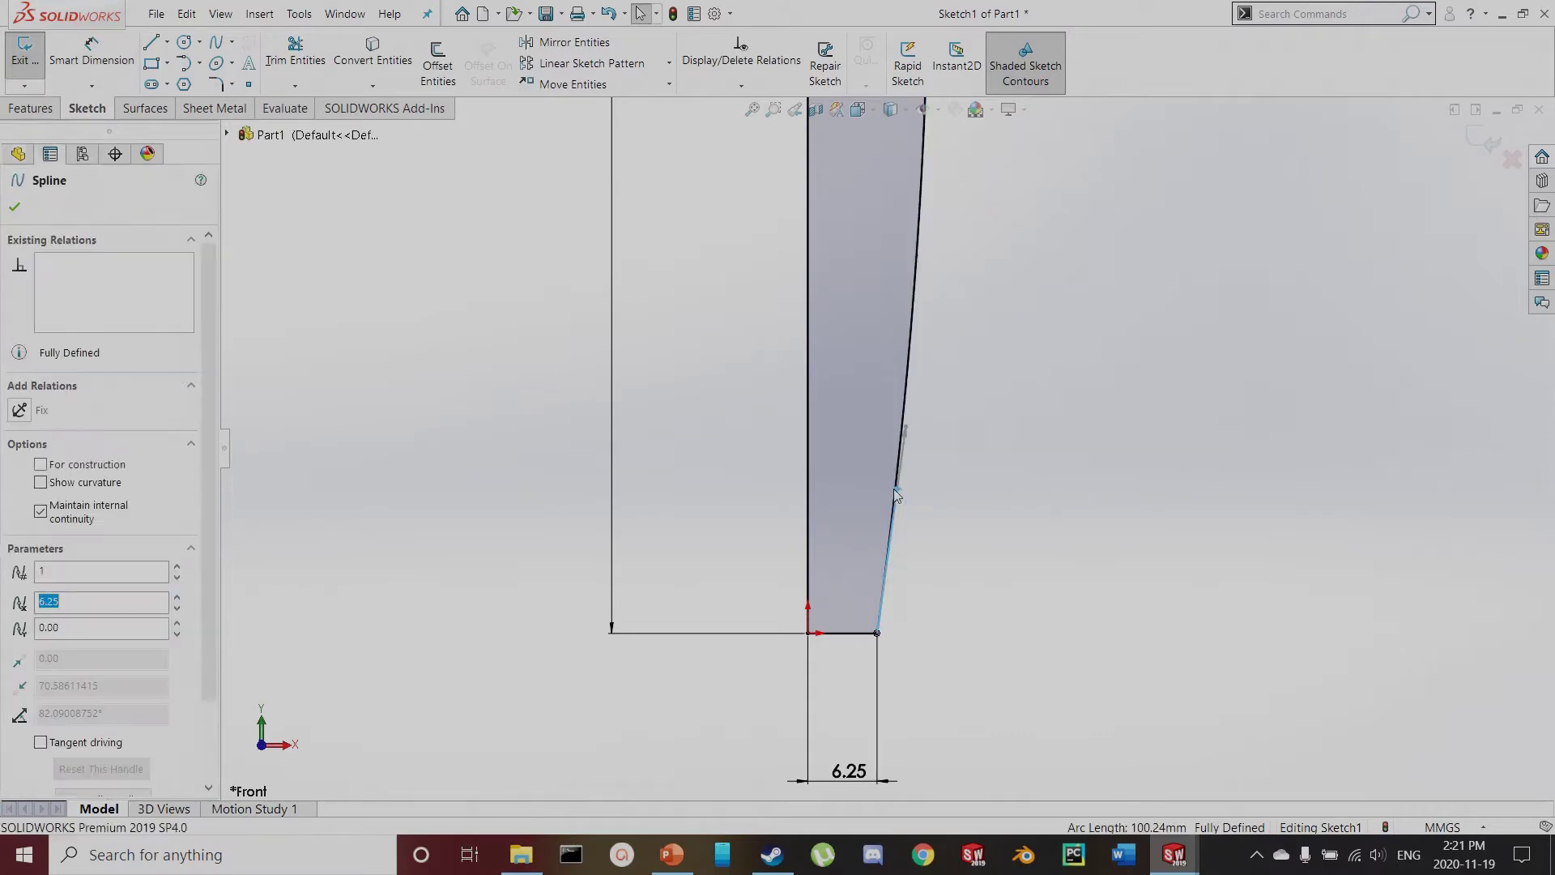
pyautogui.moveTo(909, 430); pyautogui.dragTo(909, 446)
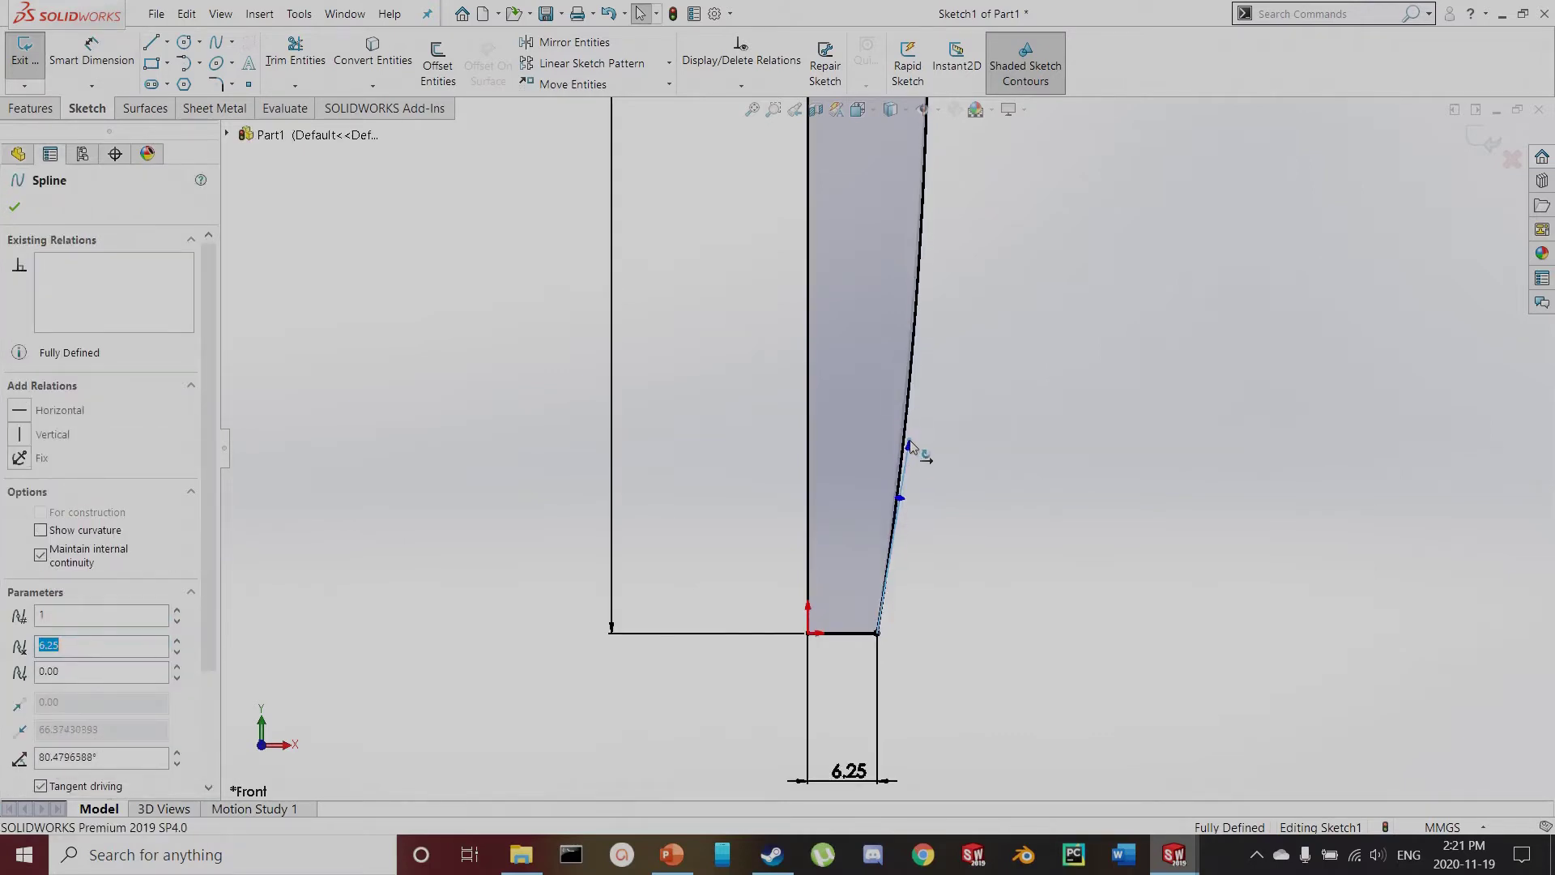
# Dimension the angle between the spline's lower tangent handle and the lower horizontal line as 95° and leave the dimension command
pyautogui.press('d')
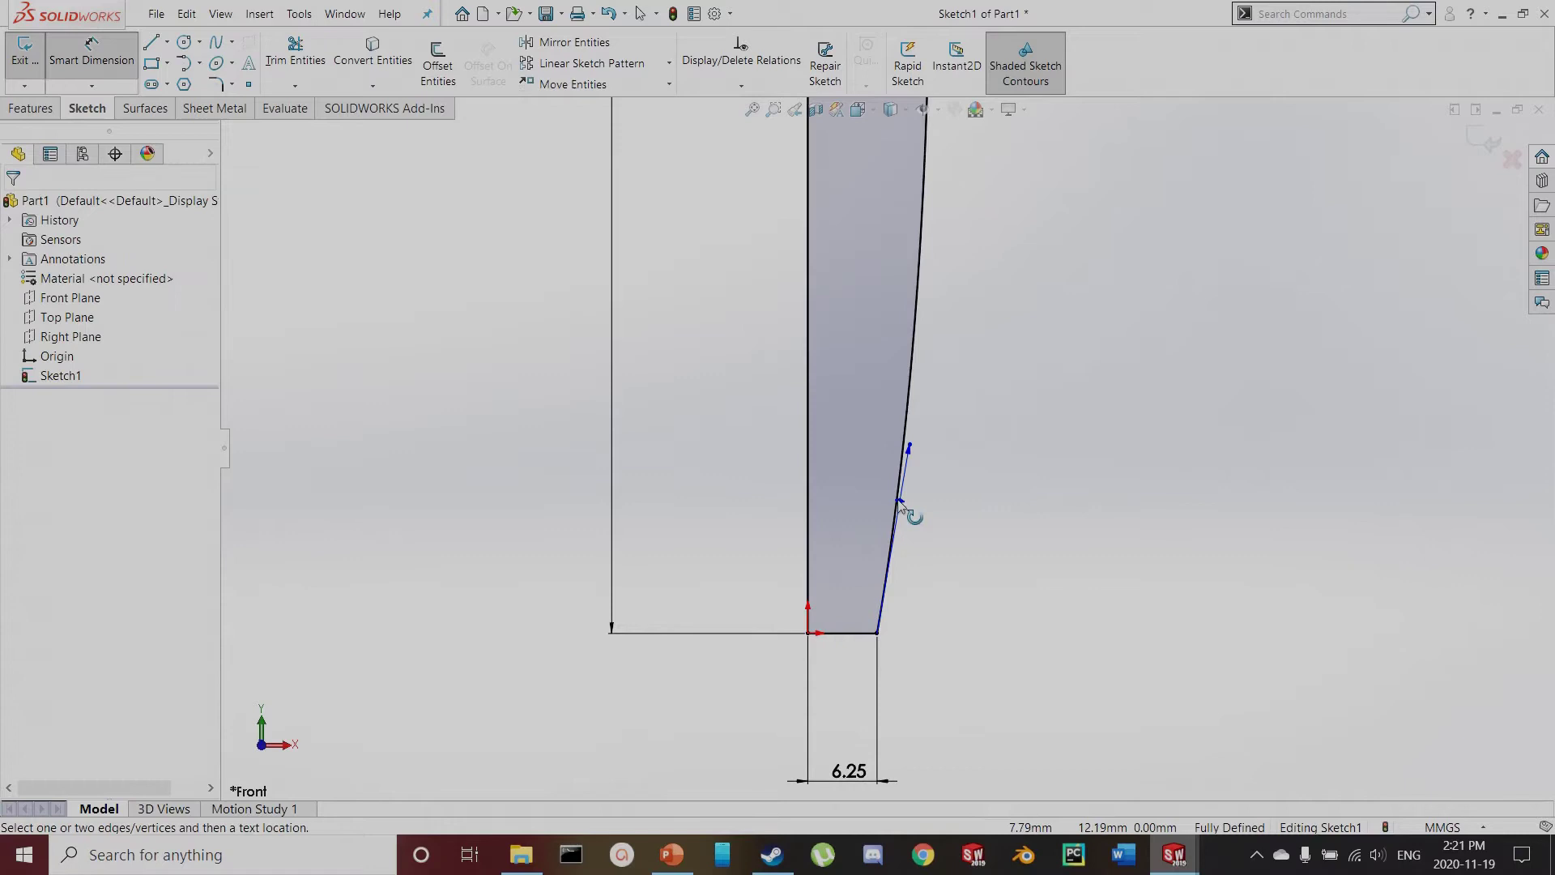
pyautogui.click(899, 500)
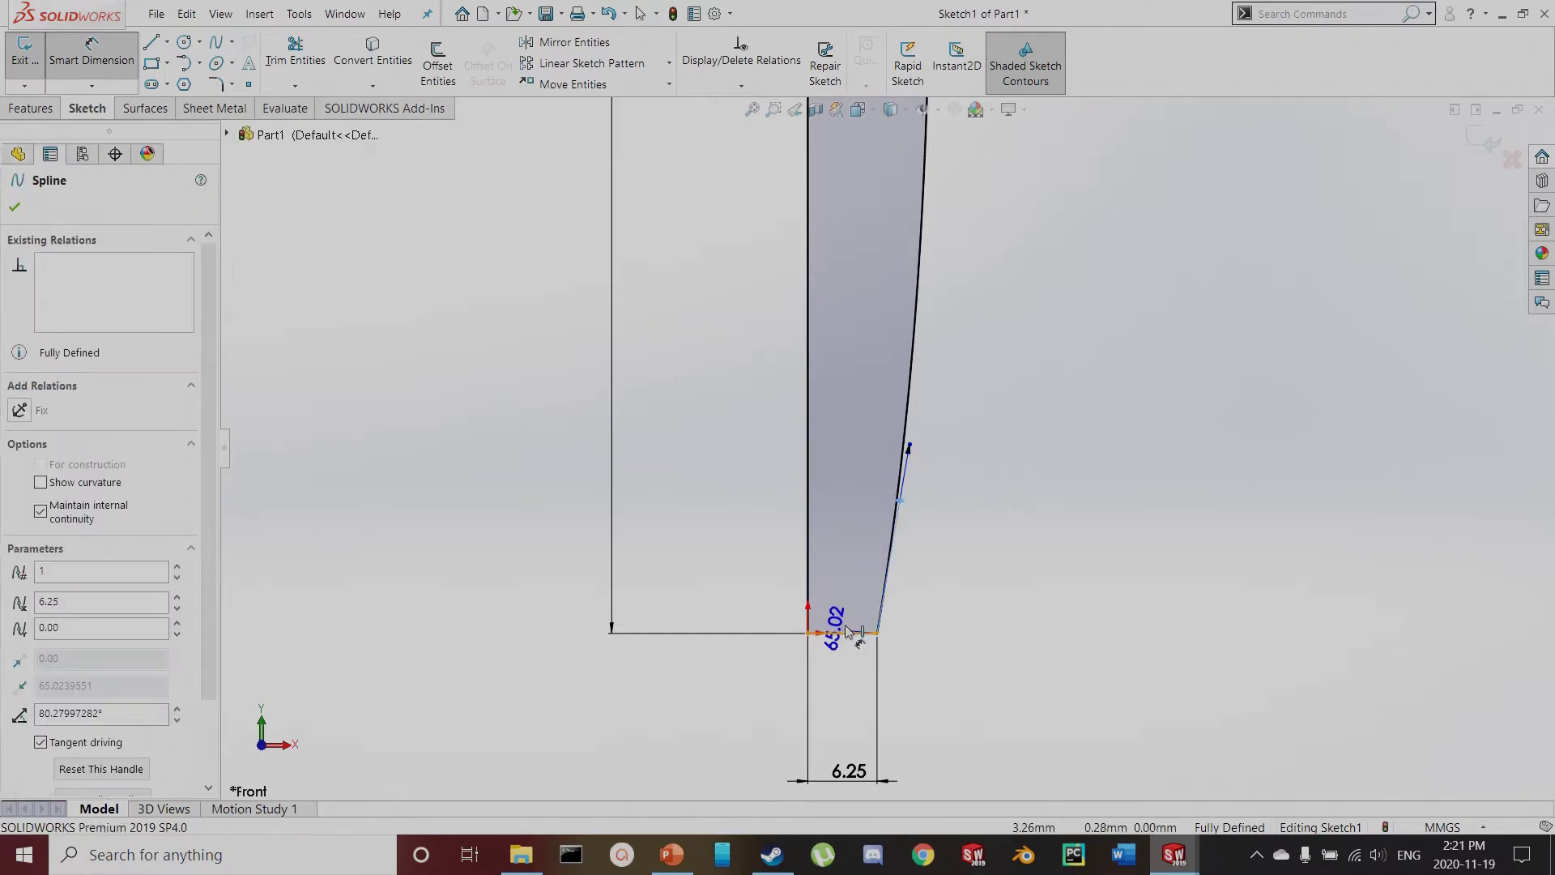
pyautogui.click(850, 633)
pyautogui.click(862, 582)
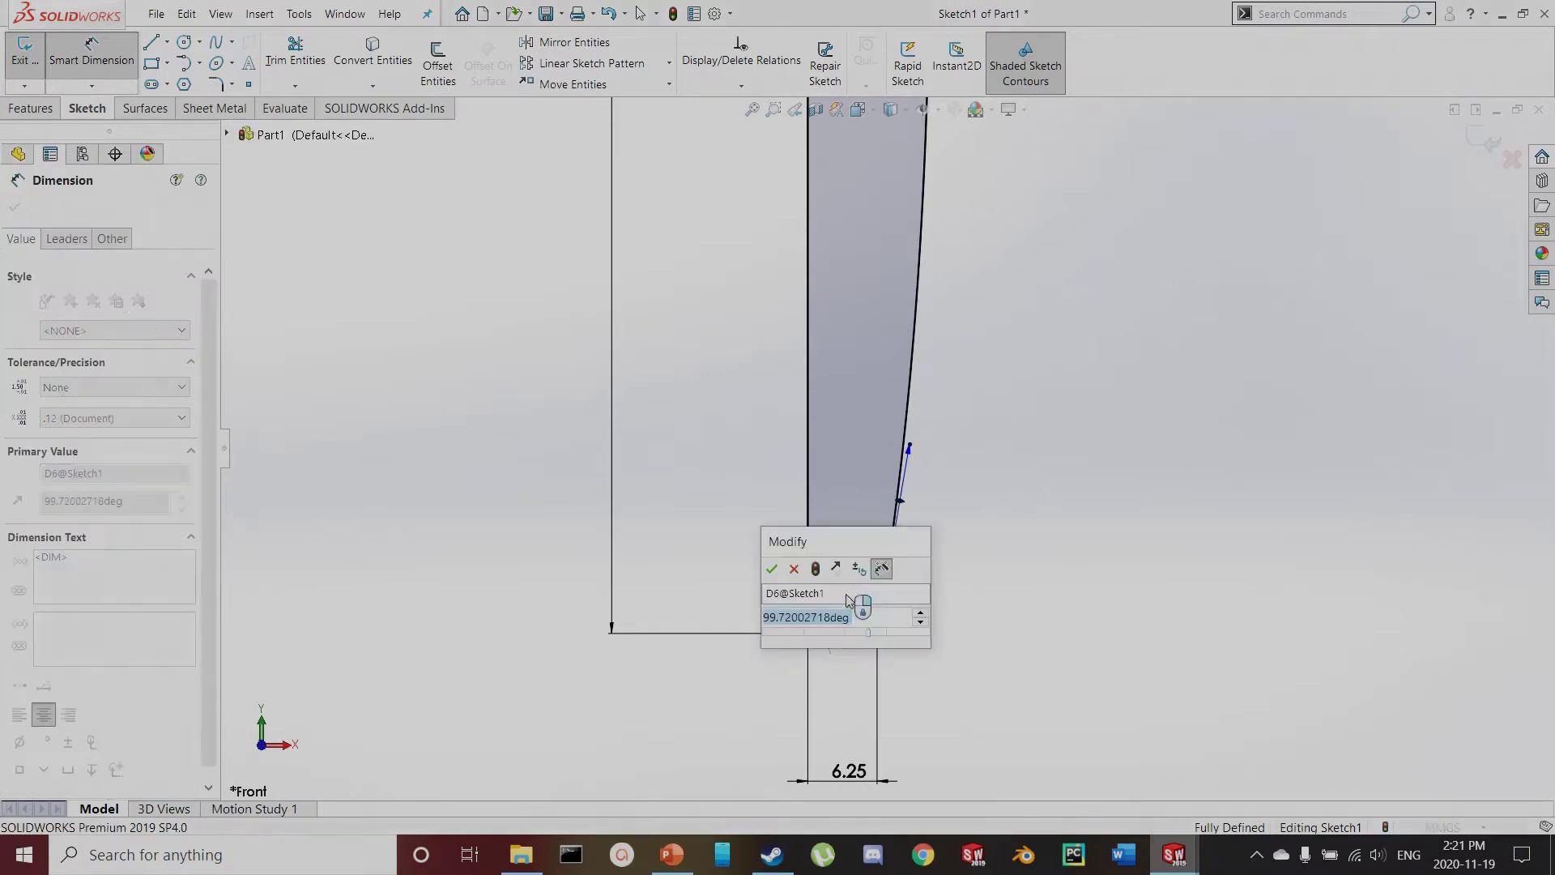
pyautogui.write('95')
pyautogui.press('Return')
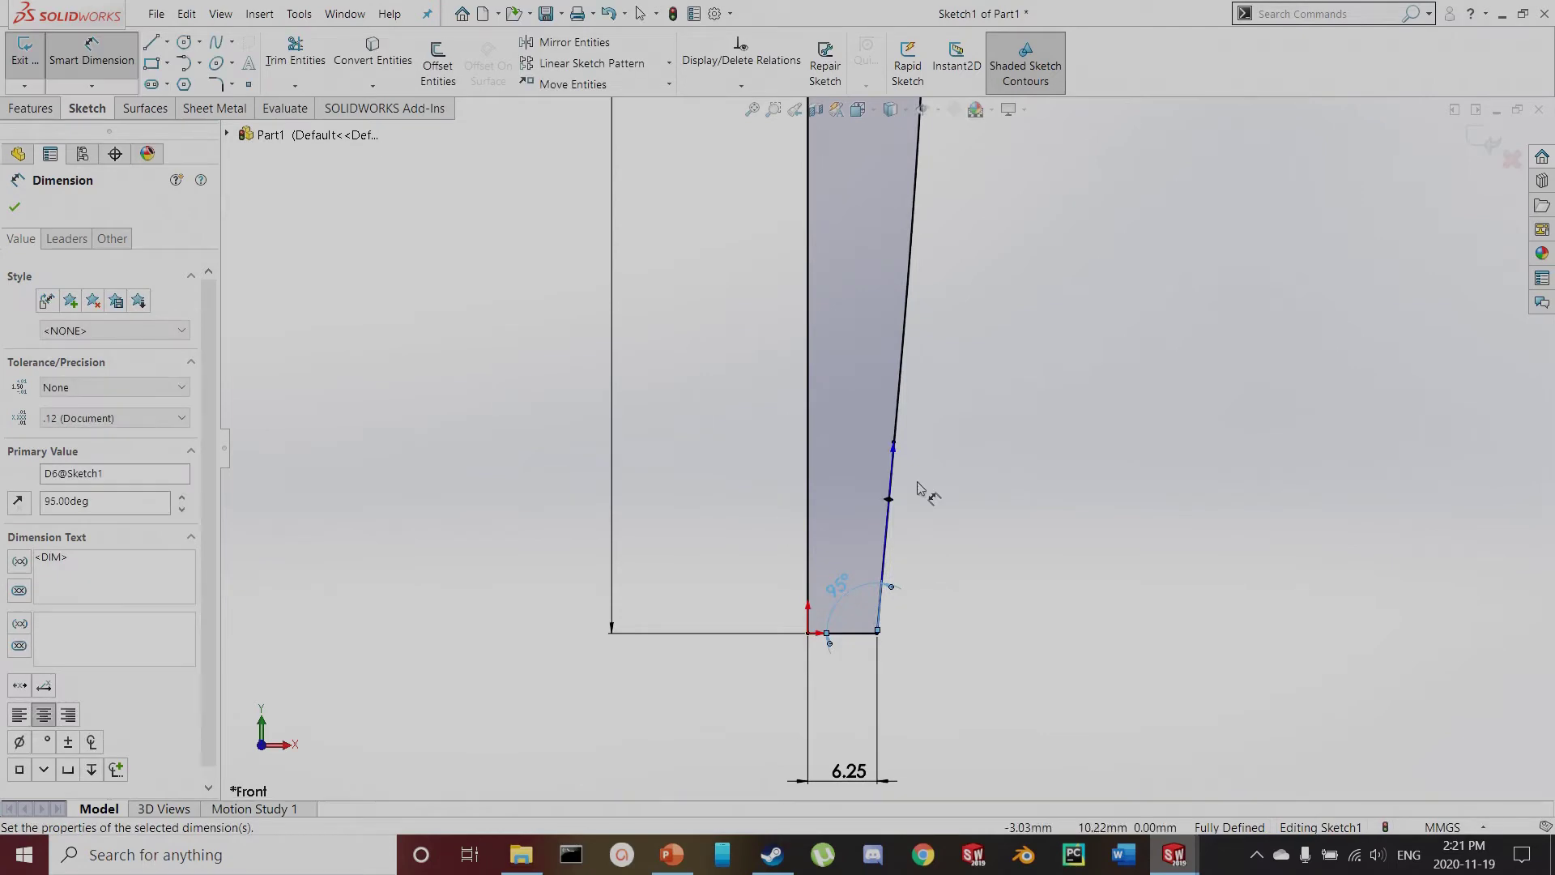
pyautogui.scroll(5, 775, 527)
pyautogui.scroll(-3, 886, 369)
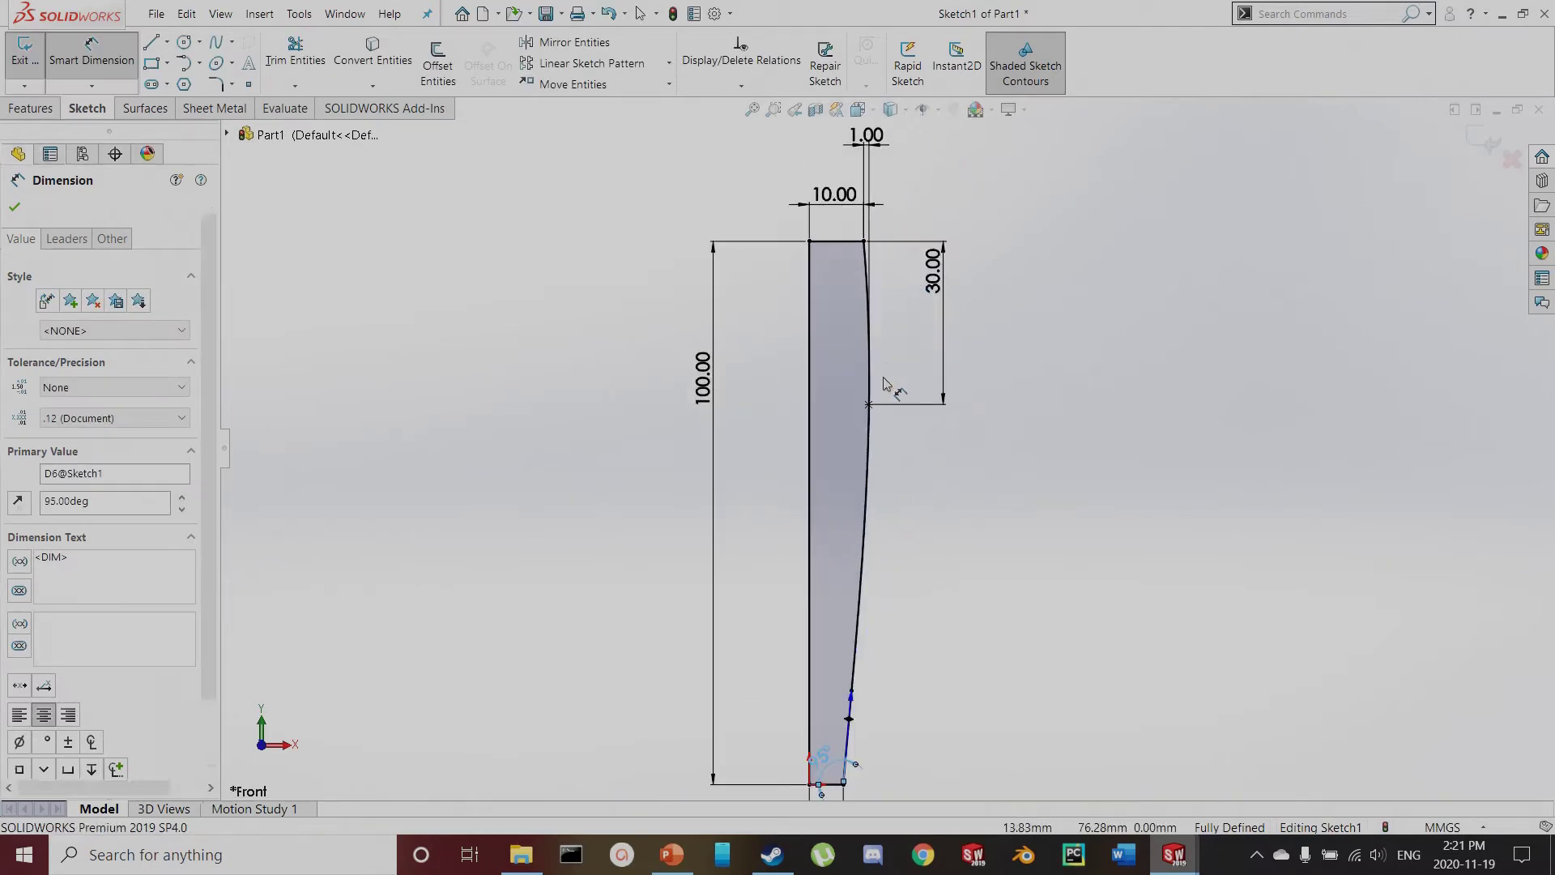
pyautogui.press('Escape')
# Make the tangent handle at the spline's intermediate point vertical and finish the sketch
pyautogui.click(869, 483)
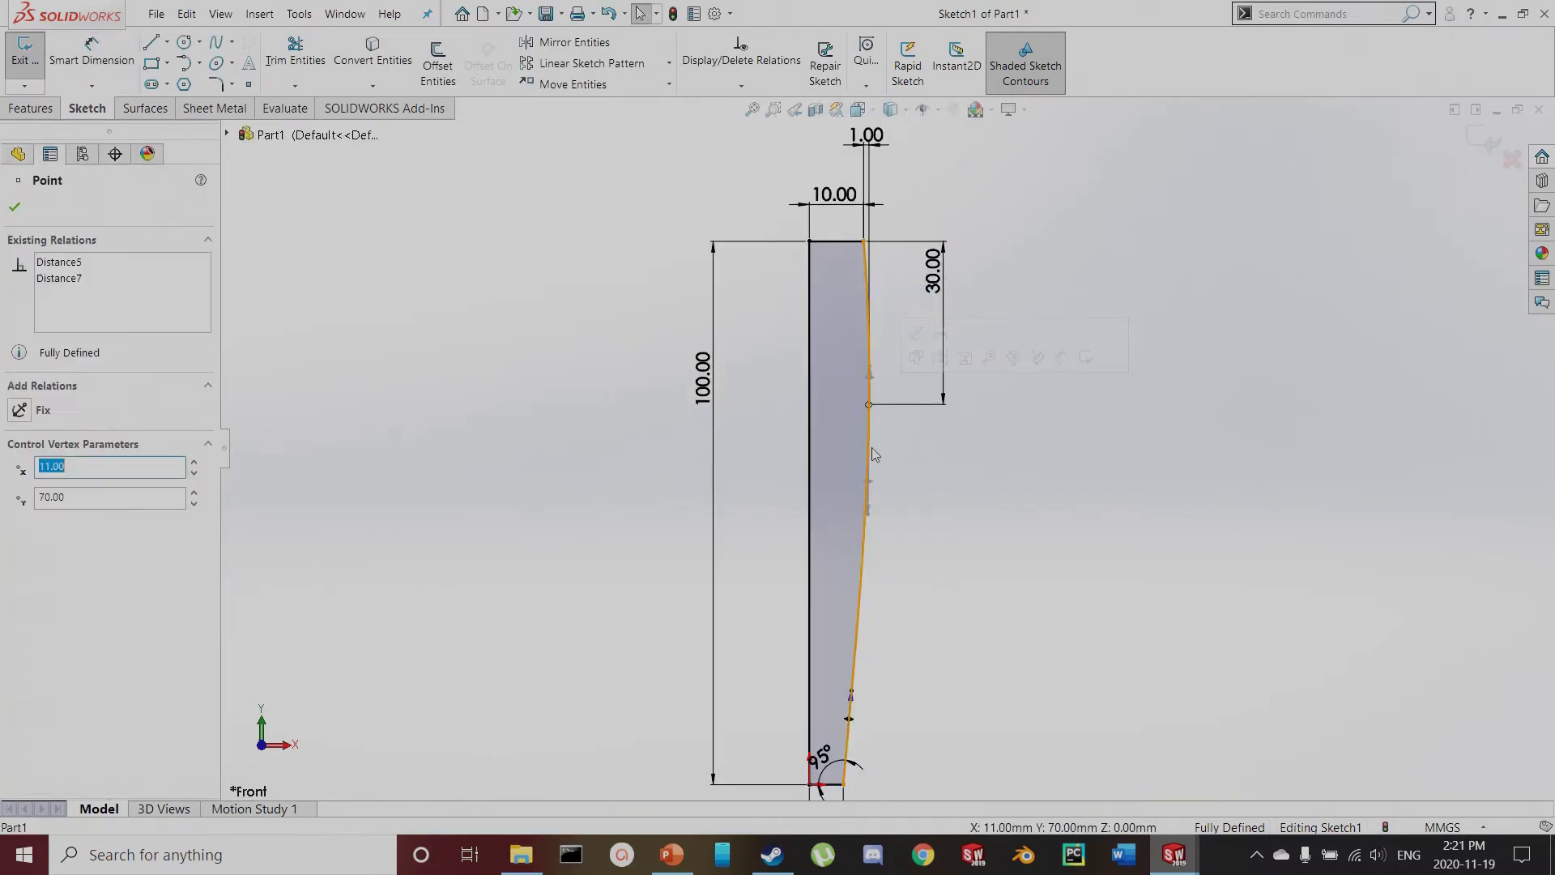
pyautogui.click(867, 511)
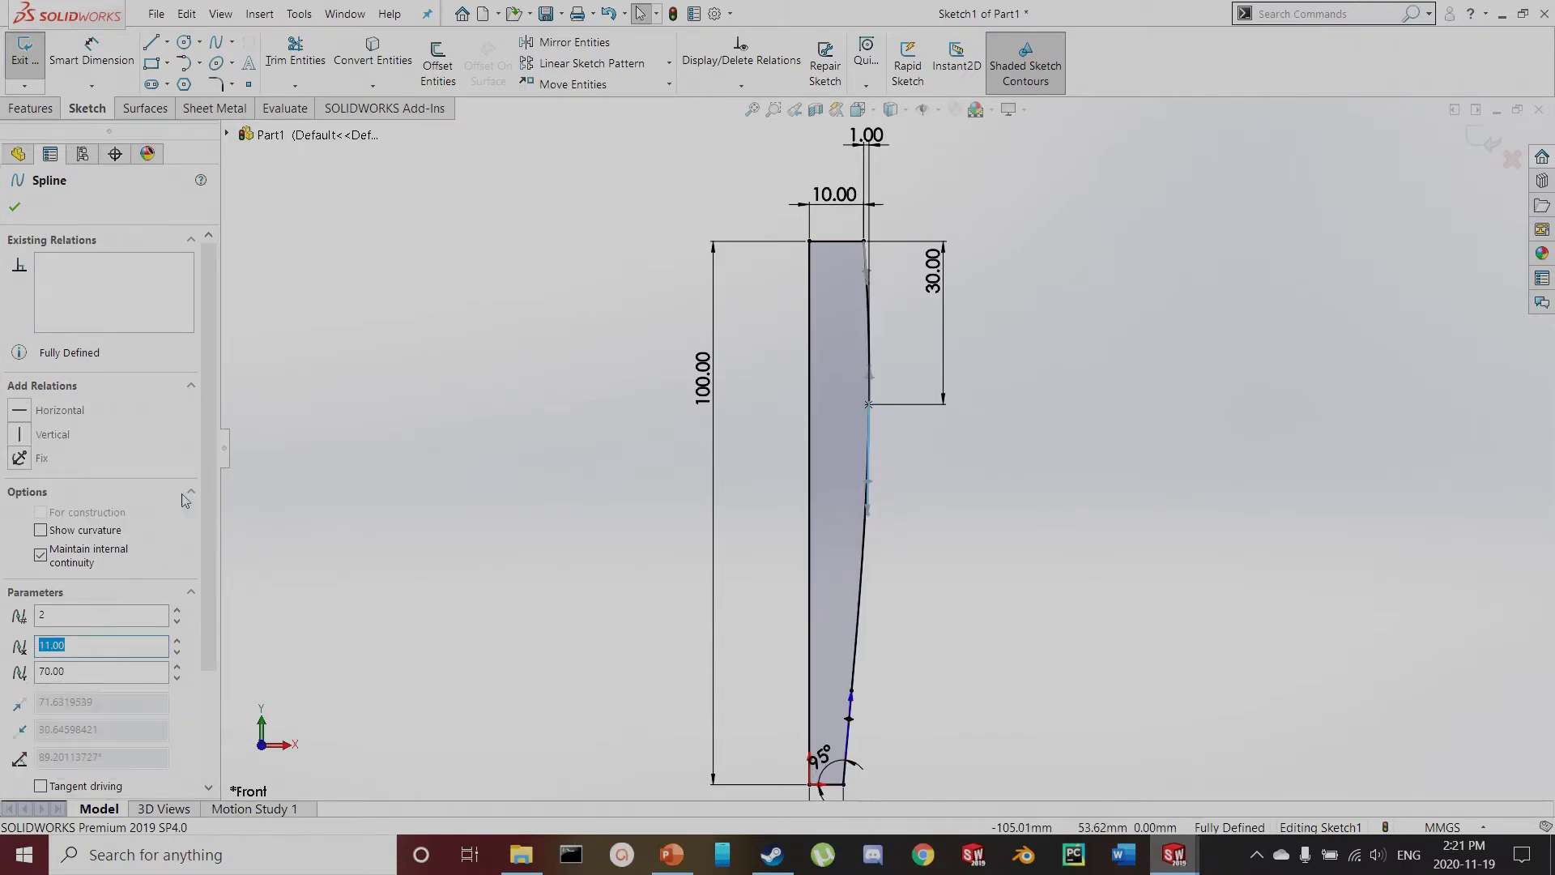
pyautogui.click(20, 437)
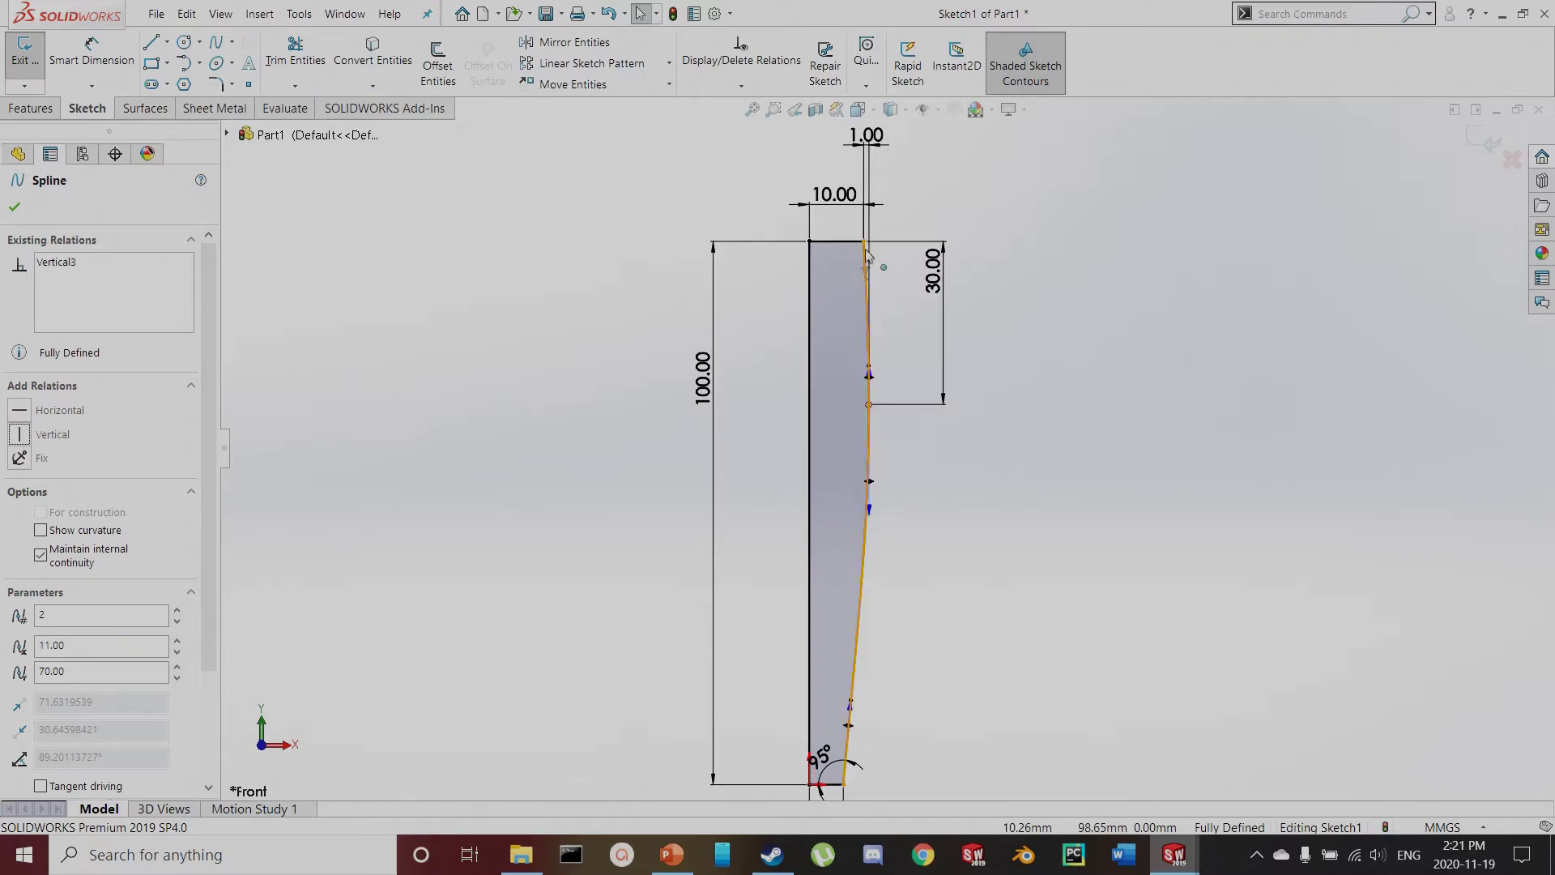
pyautogui.scroll(-2, 899, 647)
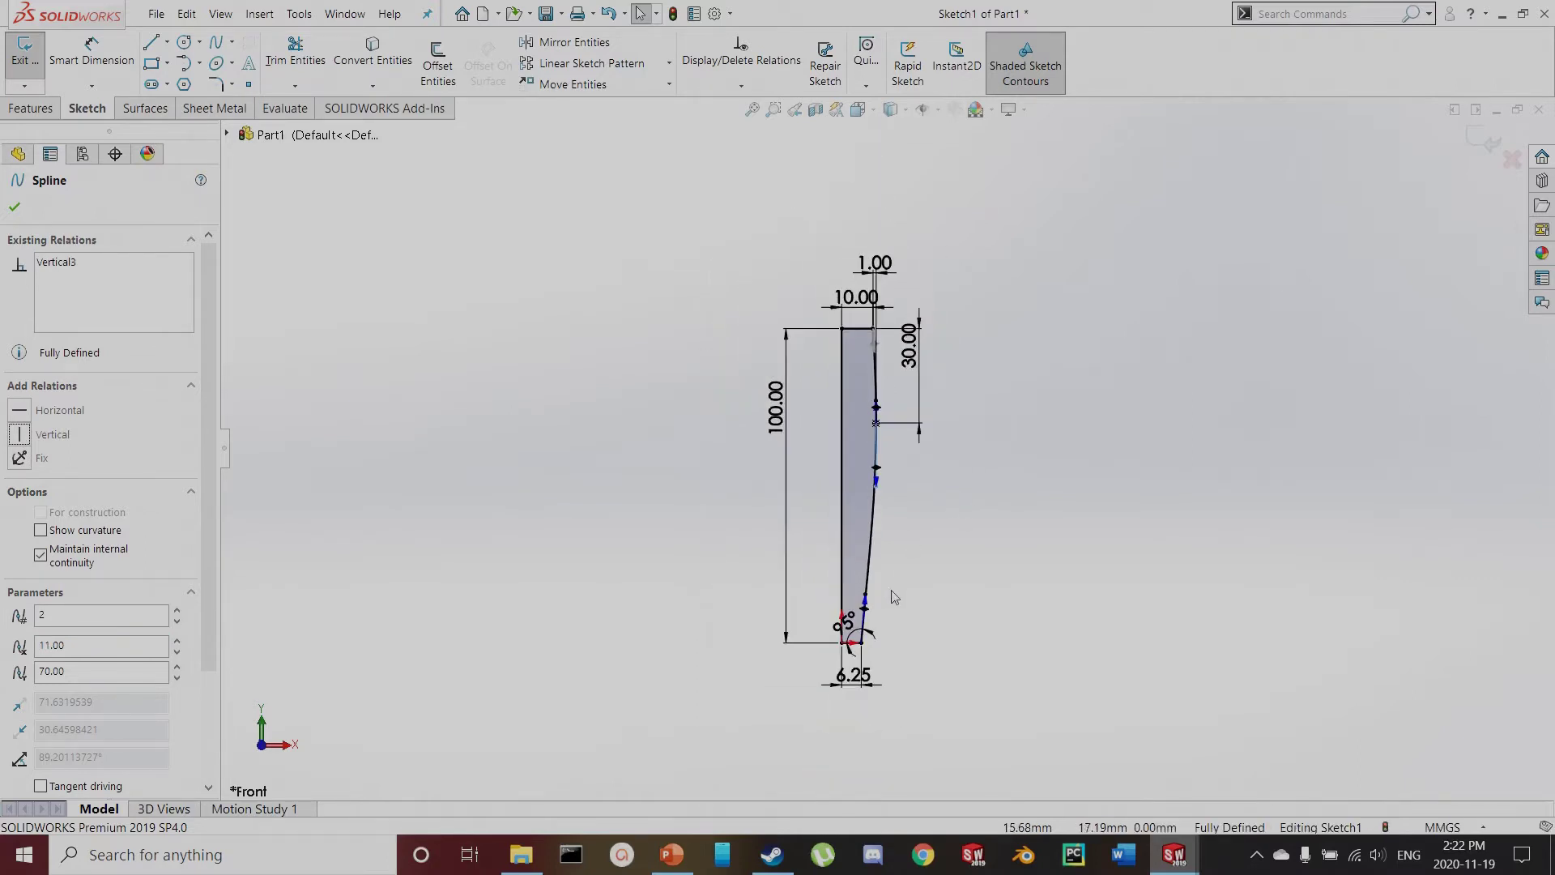
pyautogui.click(895, 599)
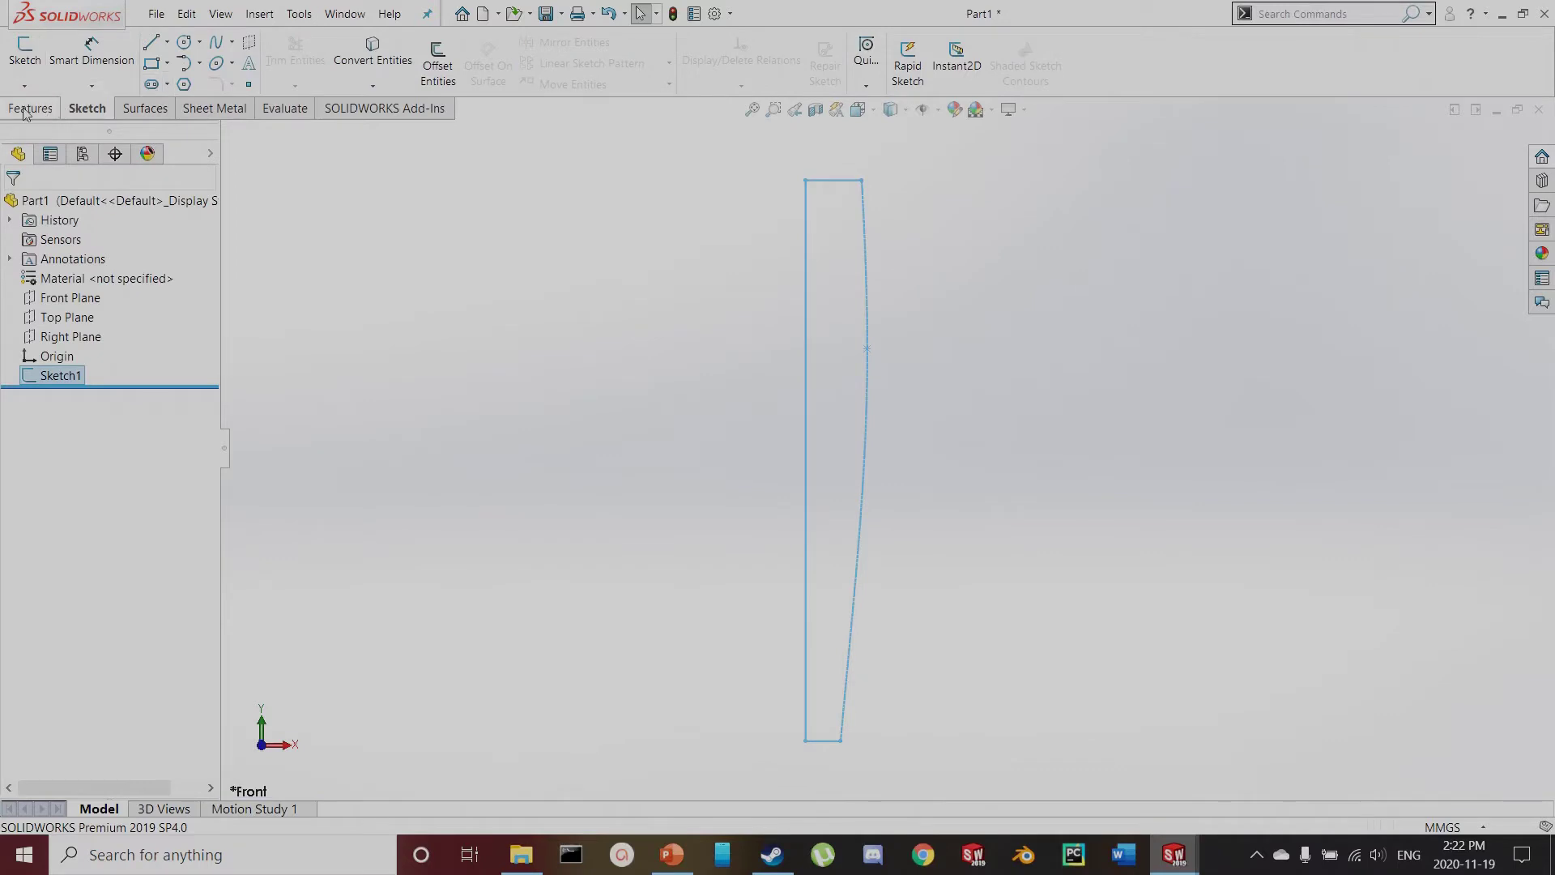
# Revolve the profile 360° about its long straight vertical line to form a solid
pyautogui.click(30, 107)
pyautogui.click(88, 57)
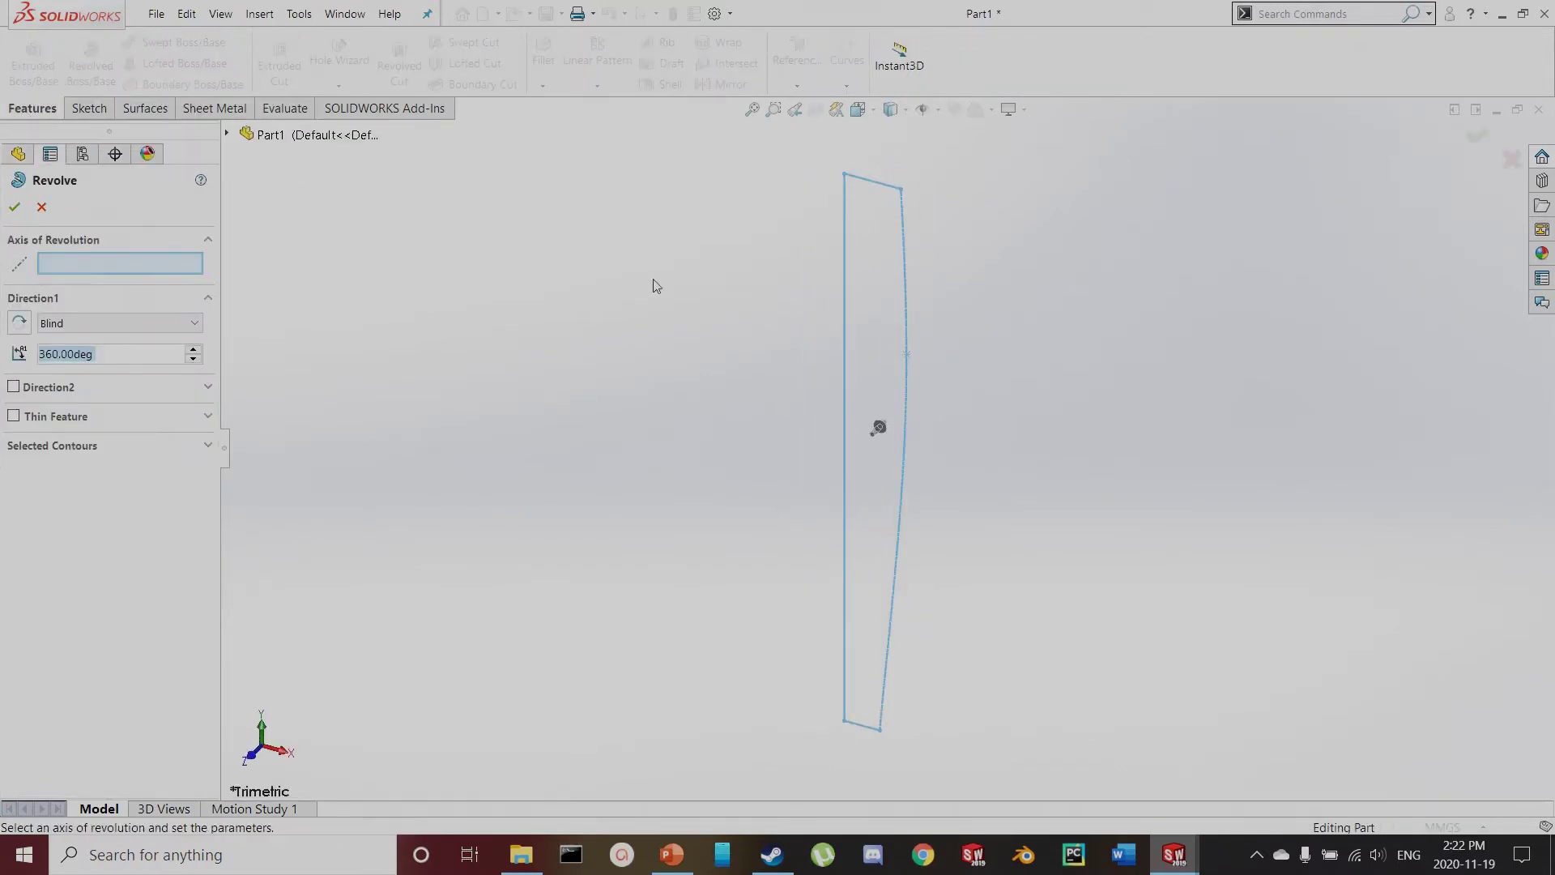
pyautogui.click(842, 243)
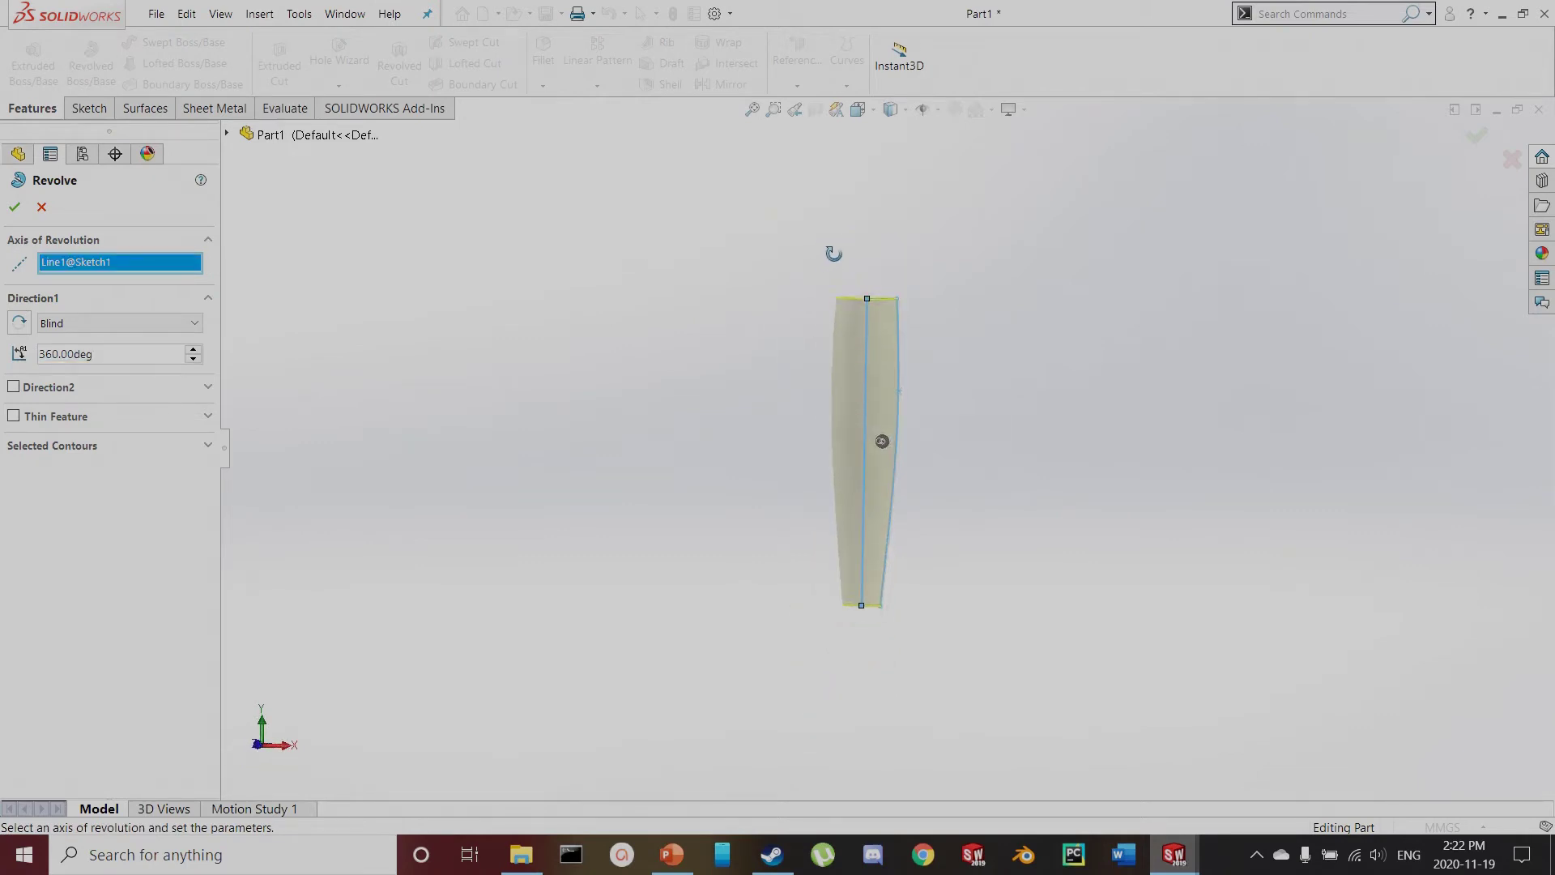
pyautogui.click(14, 207)
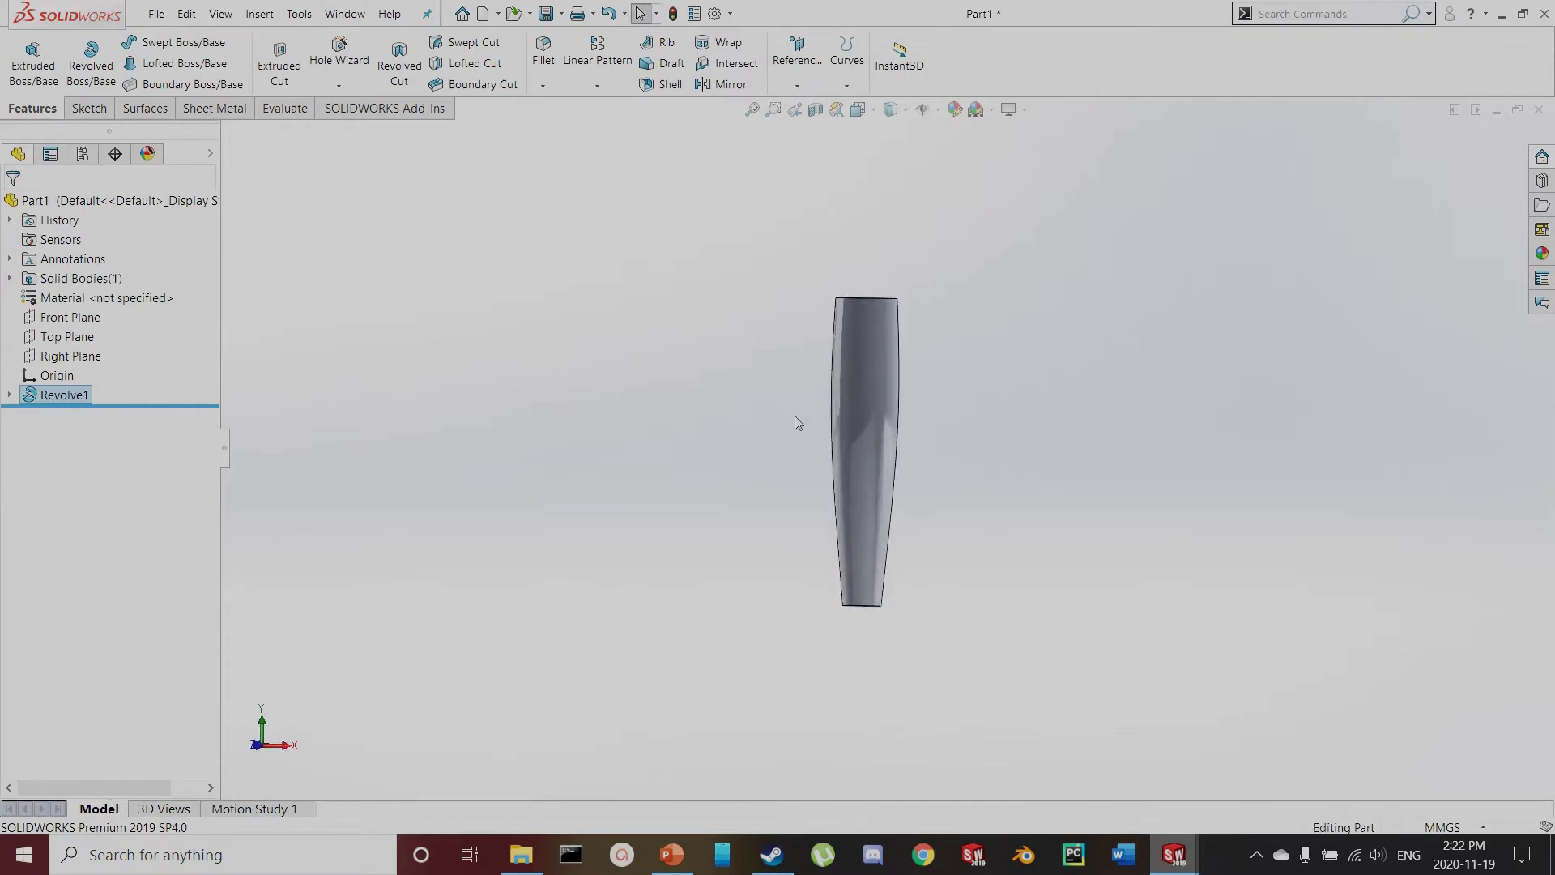
# Create a reference plane offset 11 mm above the revolved body's upper flat face
pyautogui.moveTo(848, 400); pyautogui.dragTo(827, 464, button='middle')
pyautogui.scroll(-3, 849, 402)
pyautogui.scroll(3, 905, 358)
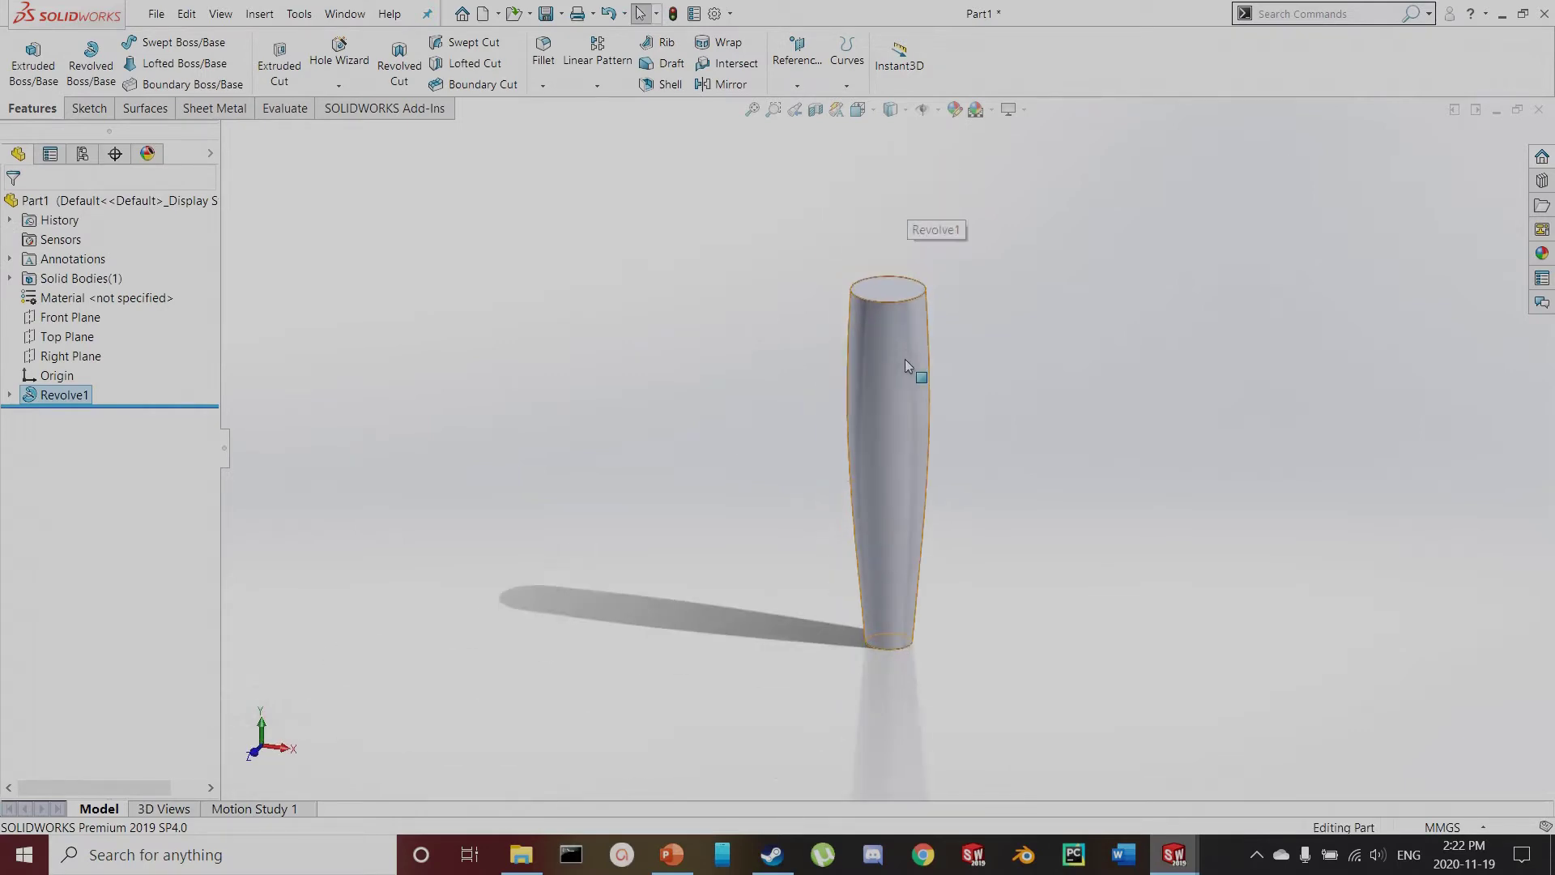
pyautogui.scroll(-3, 873, 324)
pyautogui.click(876, 301)
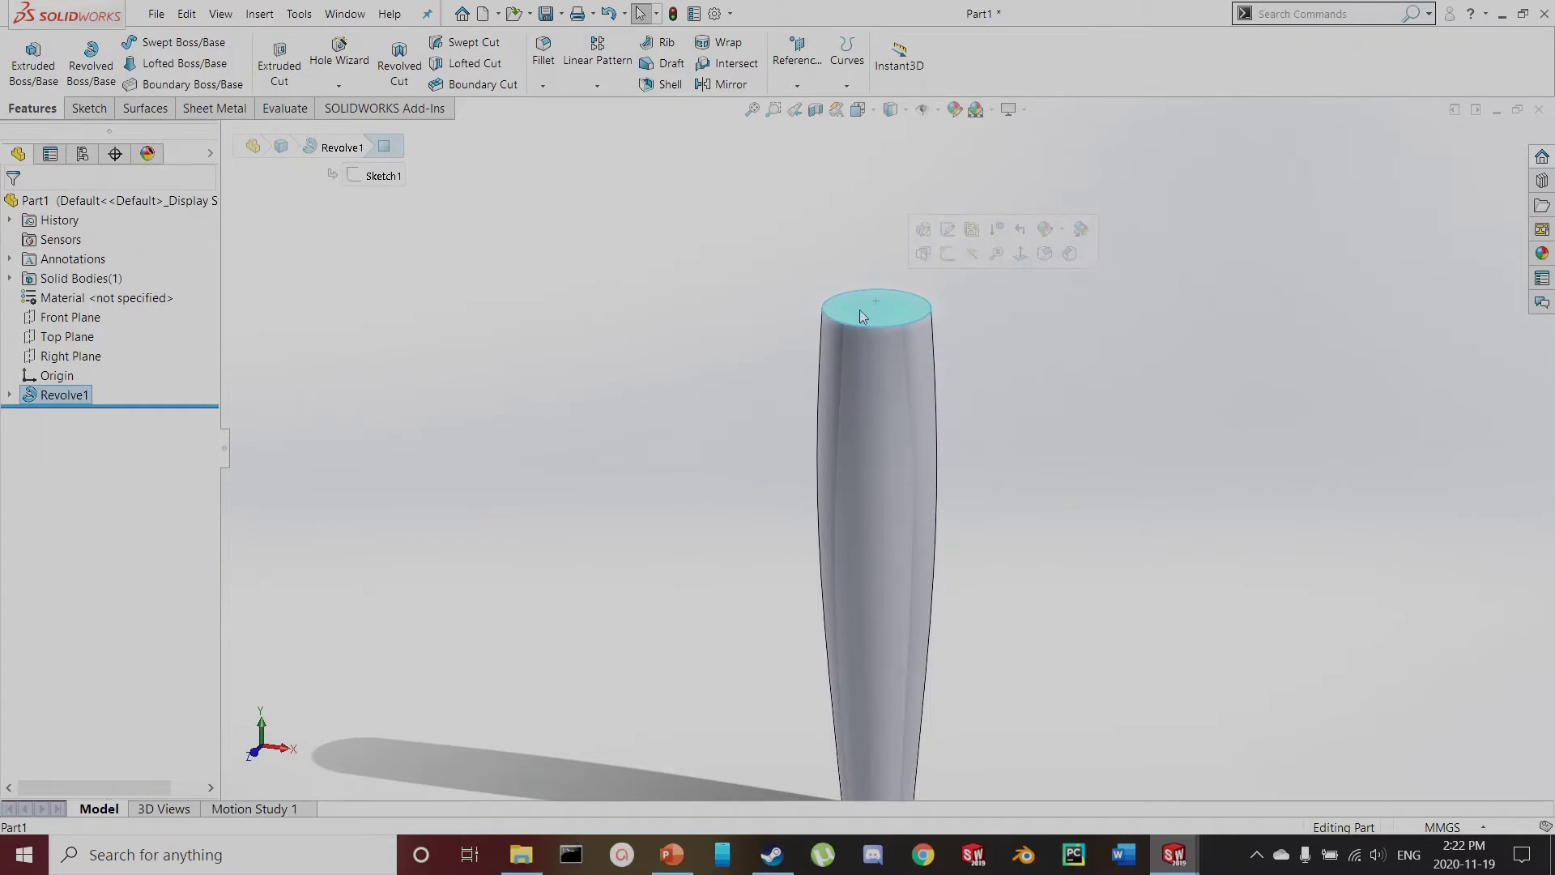
pyautogui.click(792, 50)
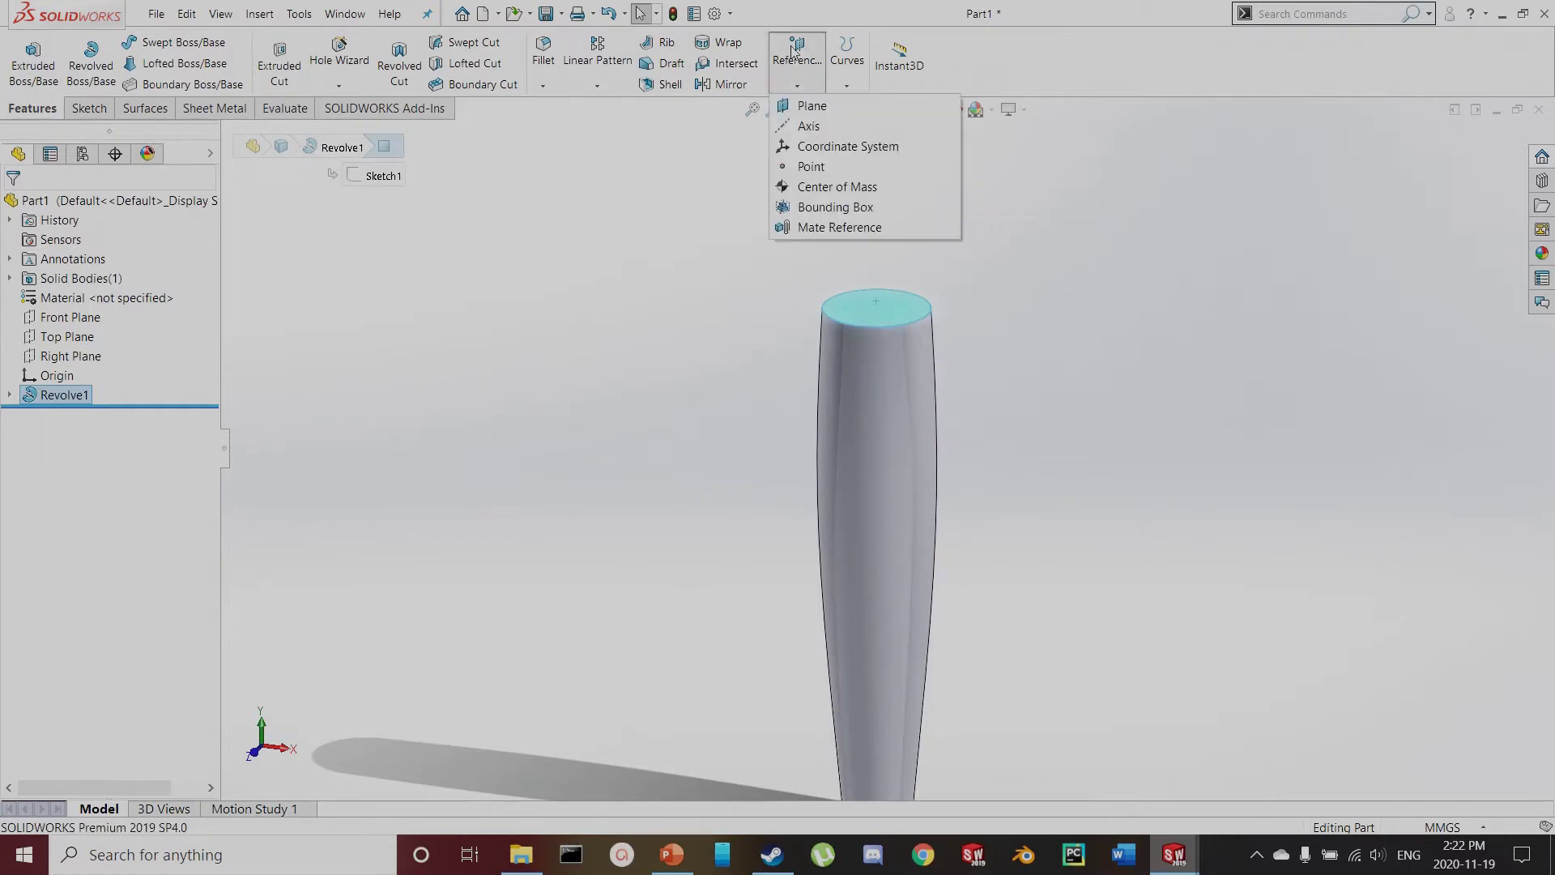
pyautogui.click(810, 106)
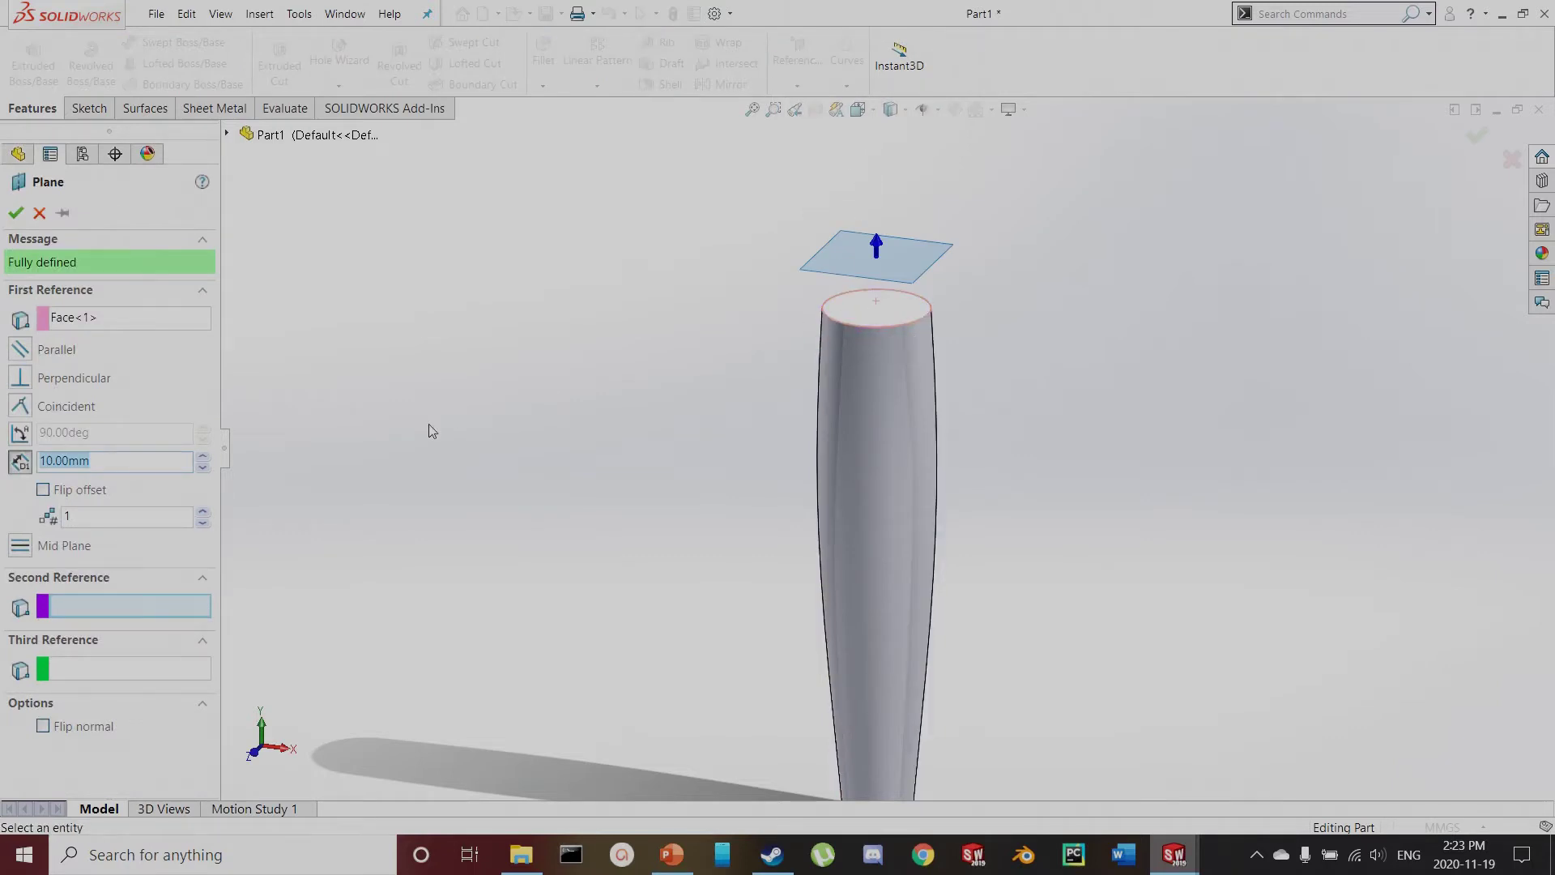
pyautogui.press('Return')
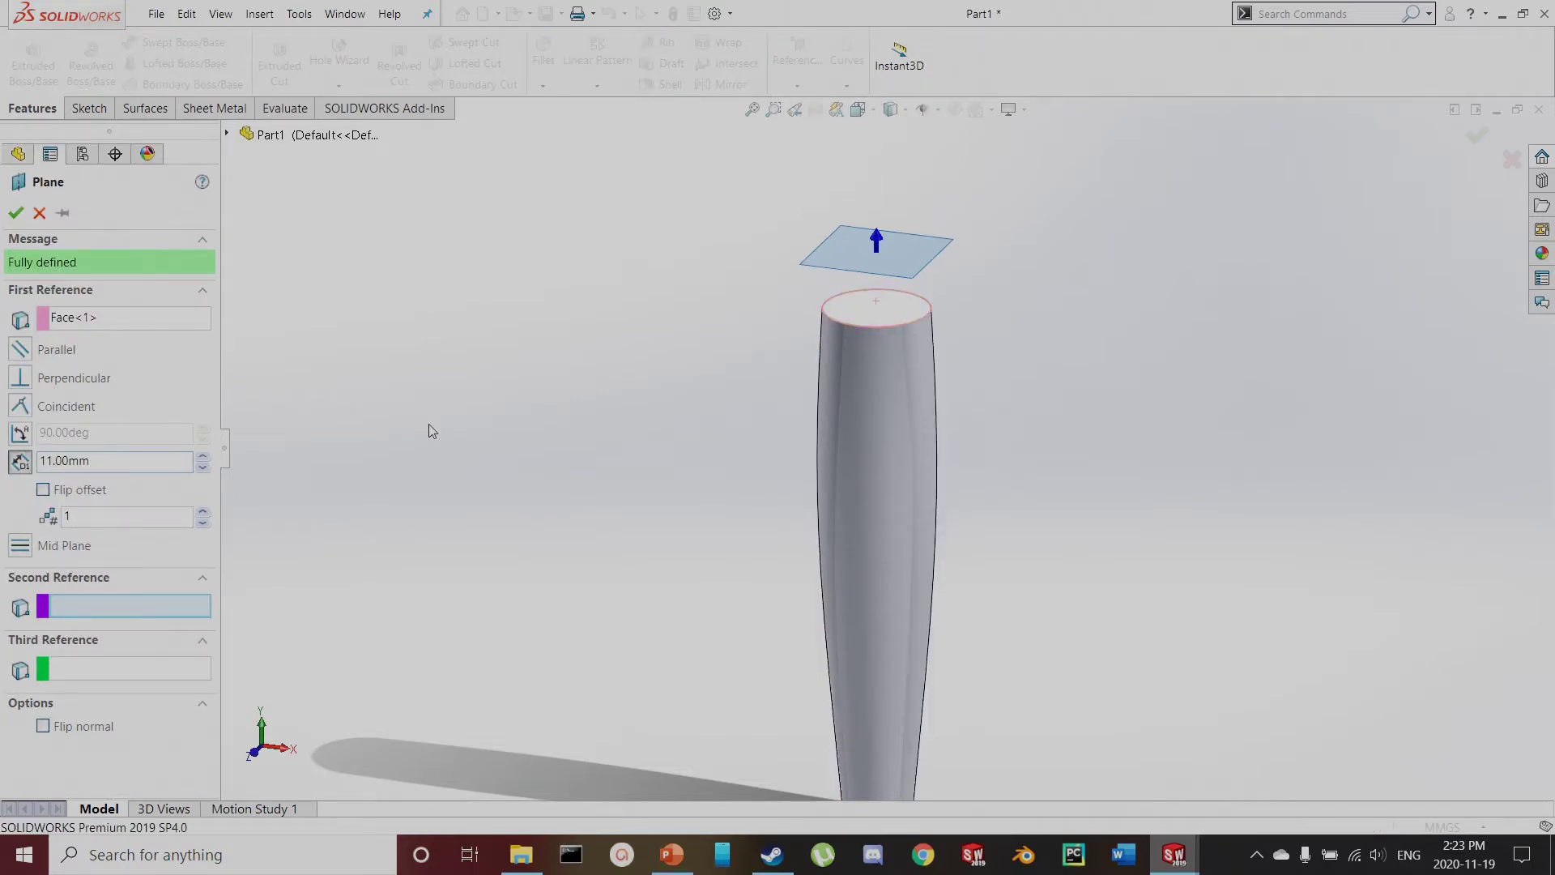
pyautogui.click(16, 214)
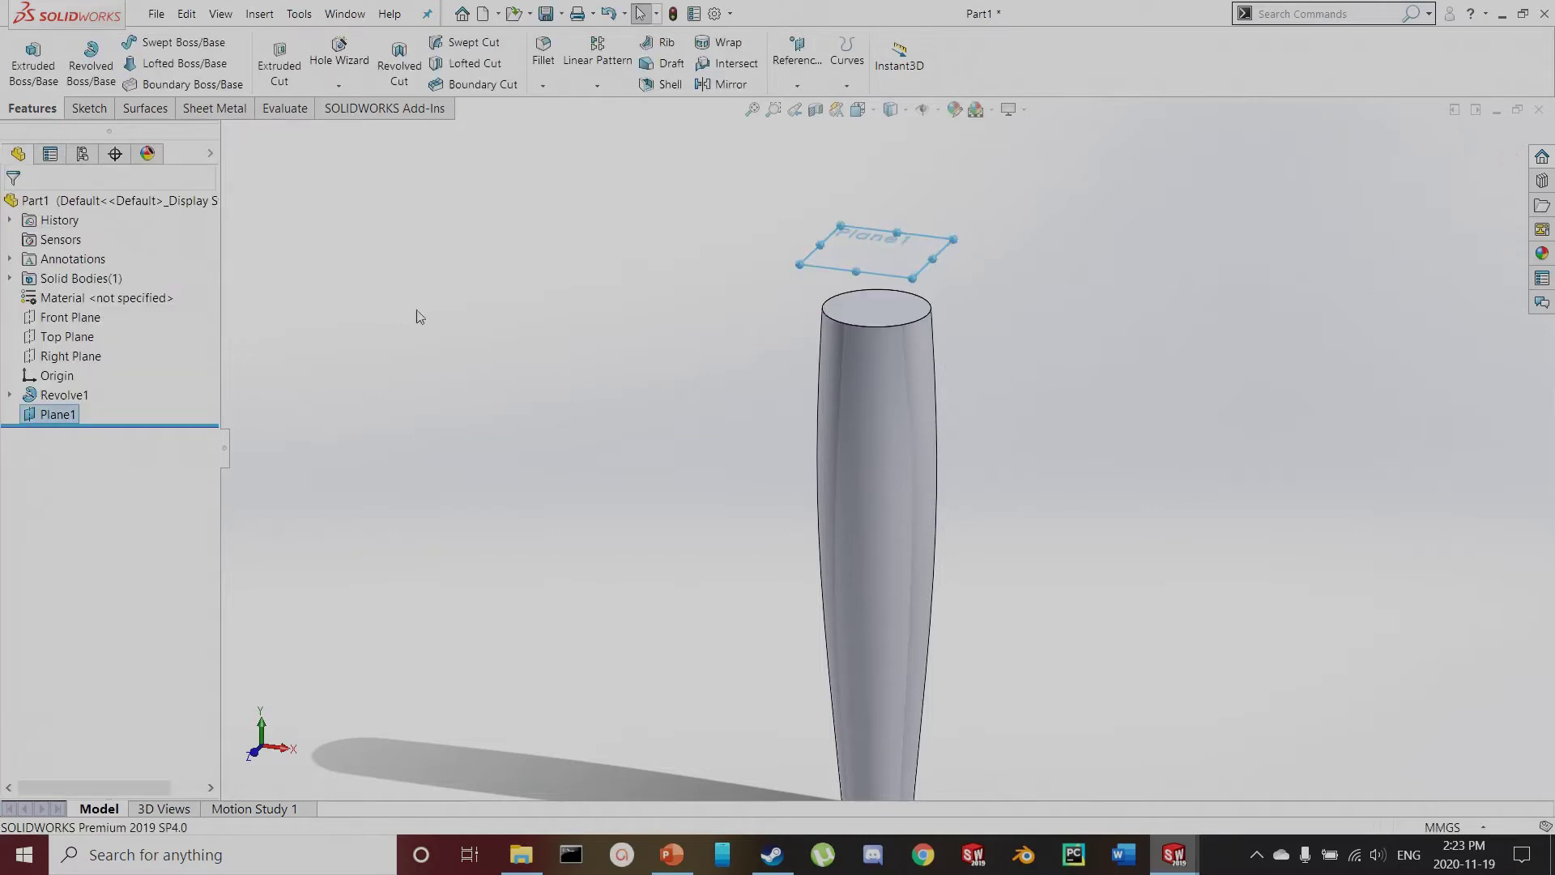
# Sketch a three-sided inscribed-circle polygon centred on the origin of the new offset plane, one vertex straight above it, sides about 29 mm
pyautogui.scroll(3, 486, 324)
pyautogui.moveTo(527, 337)
pyautogui.mouseDown(button='middle')
pyautogui.moveTo(611, 340)
pyautogui.moveTo(589, 427)
pyautogui.mouseUp(button='middle')
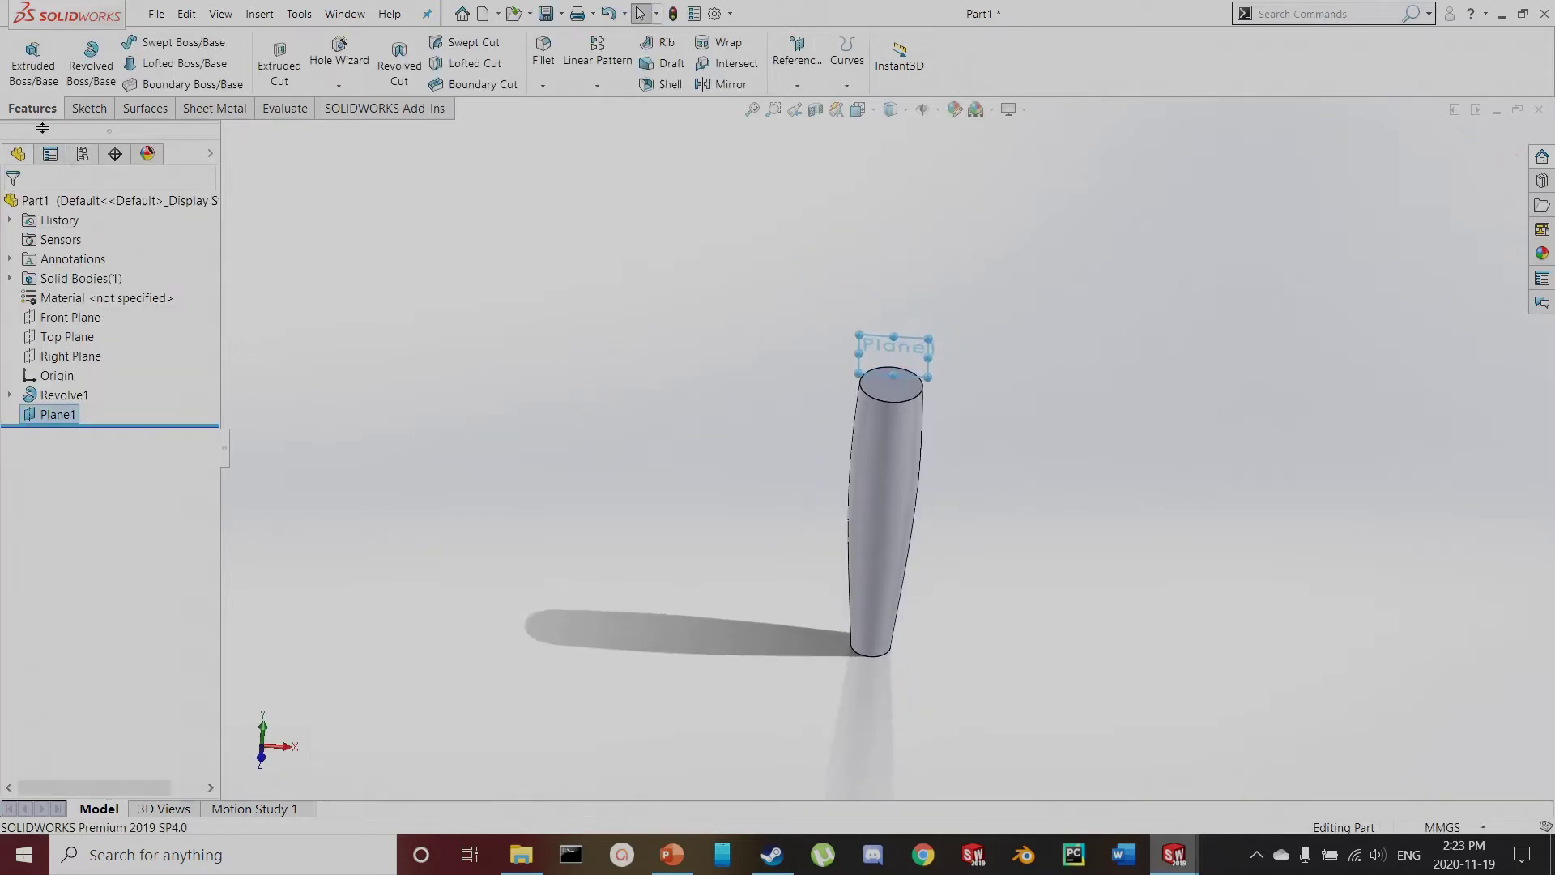
pyautogui.click(88, 108)
pyautogui.click(25, 65)
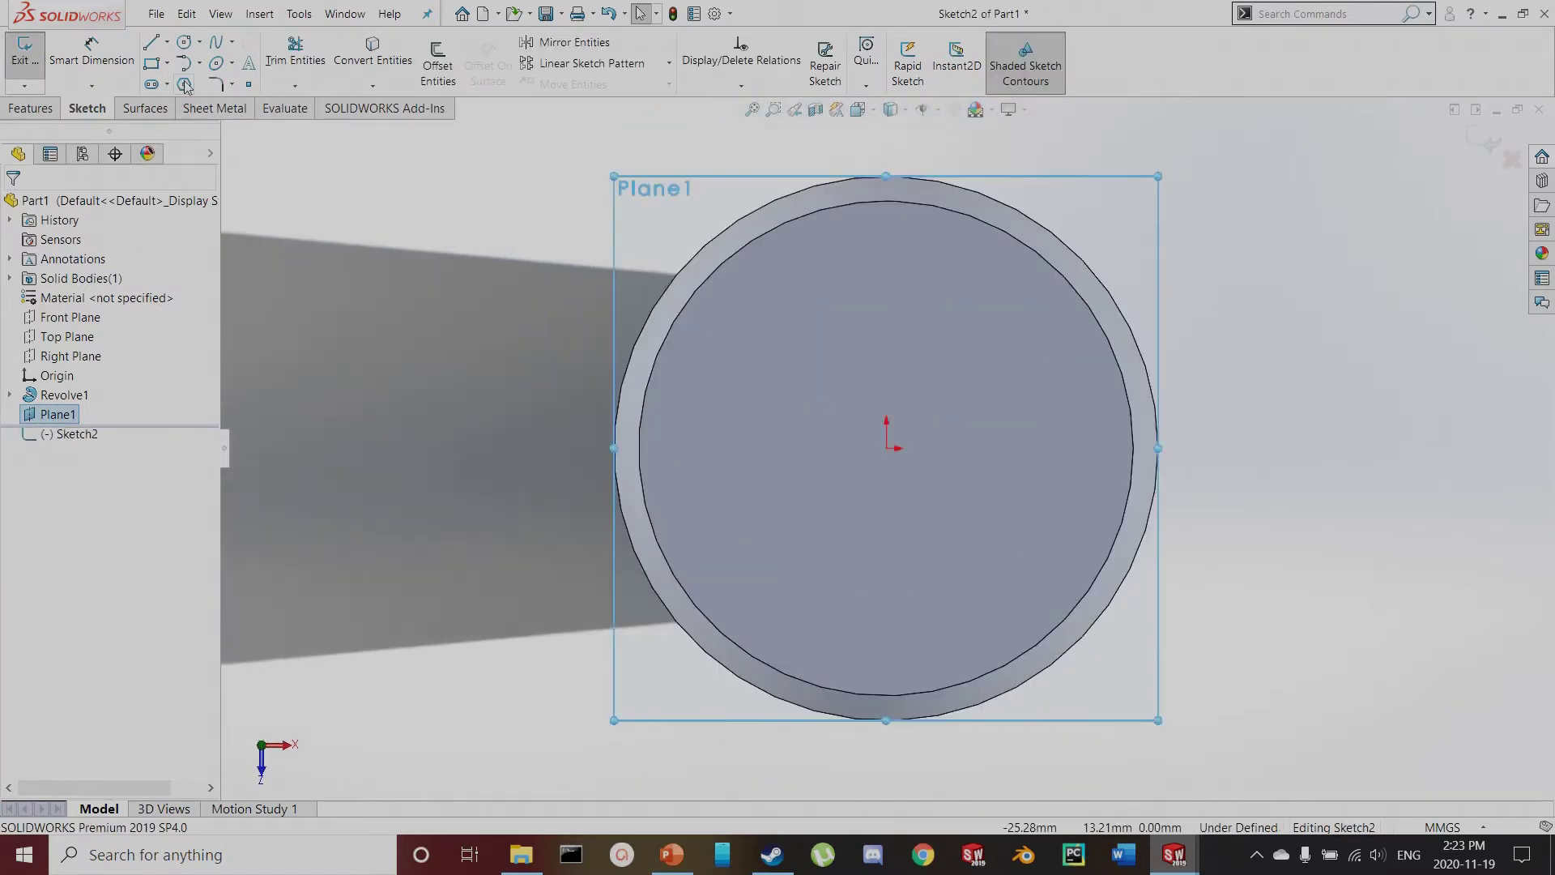
pyautogui.click(184, 84)
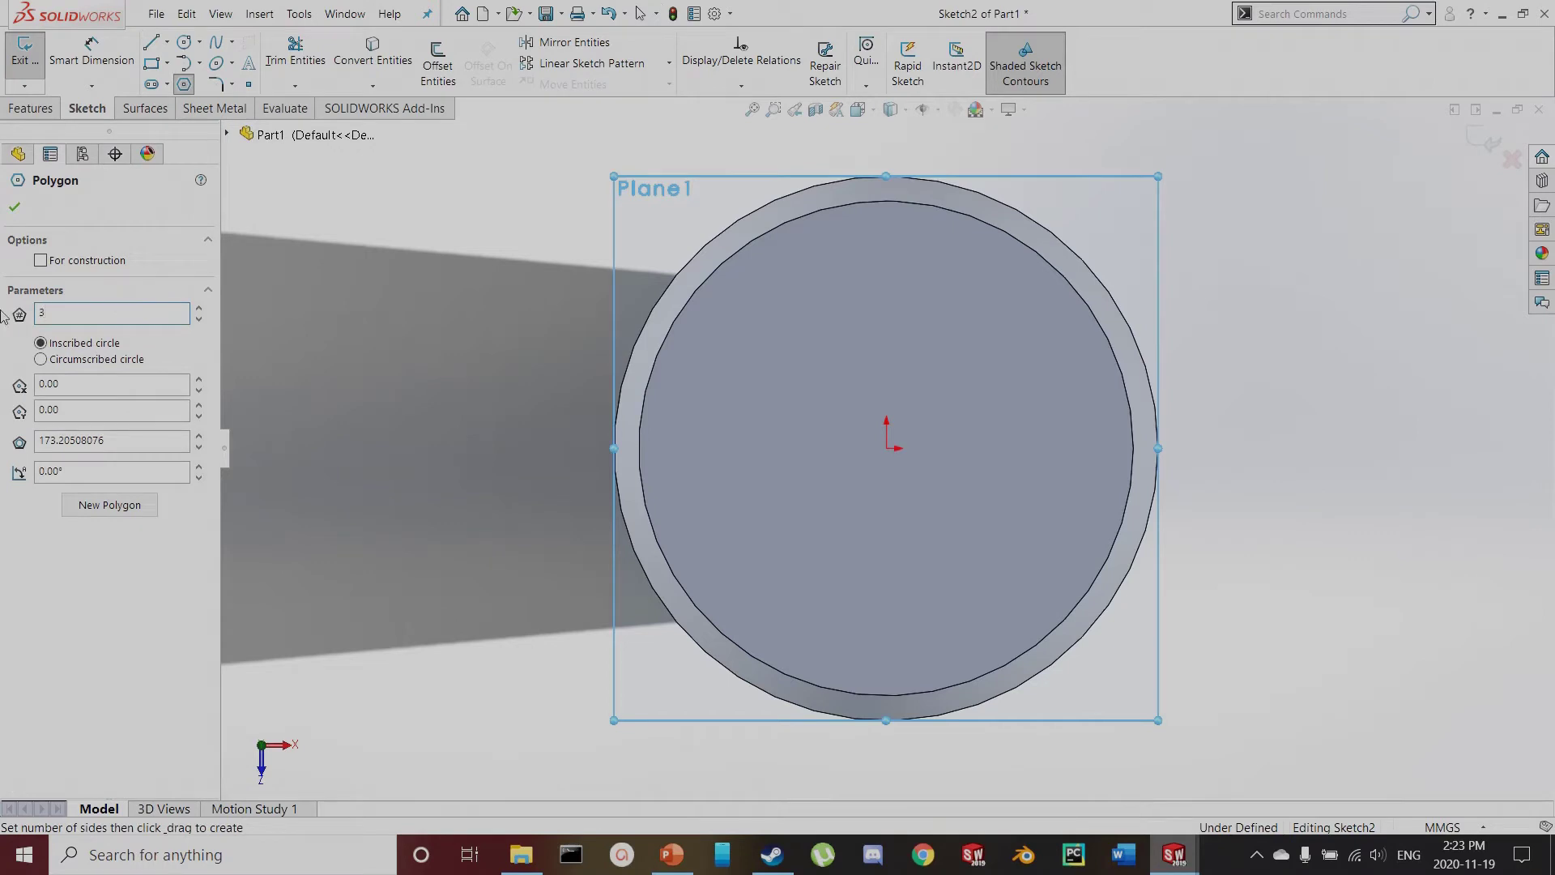
pyautogui.click(887, 447)
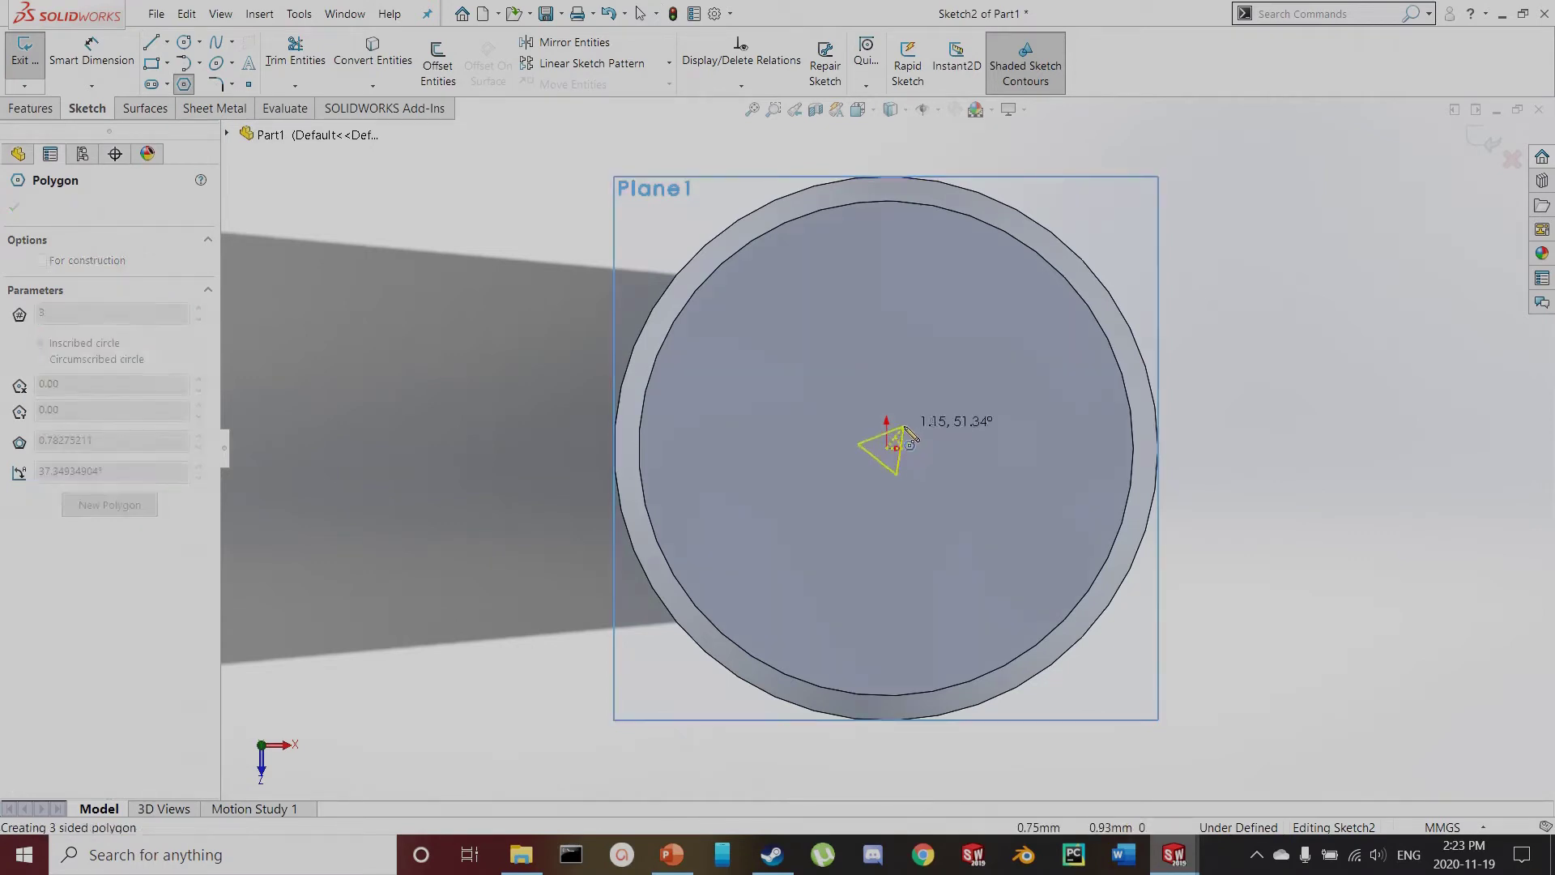
pyautogui.scroll(3, 894, 437)
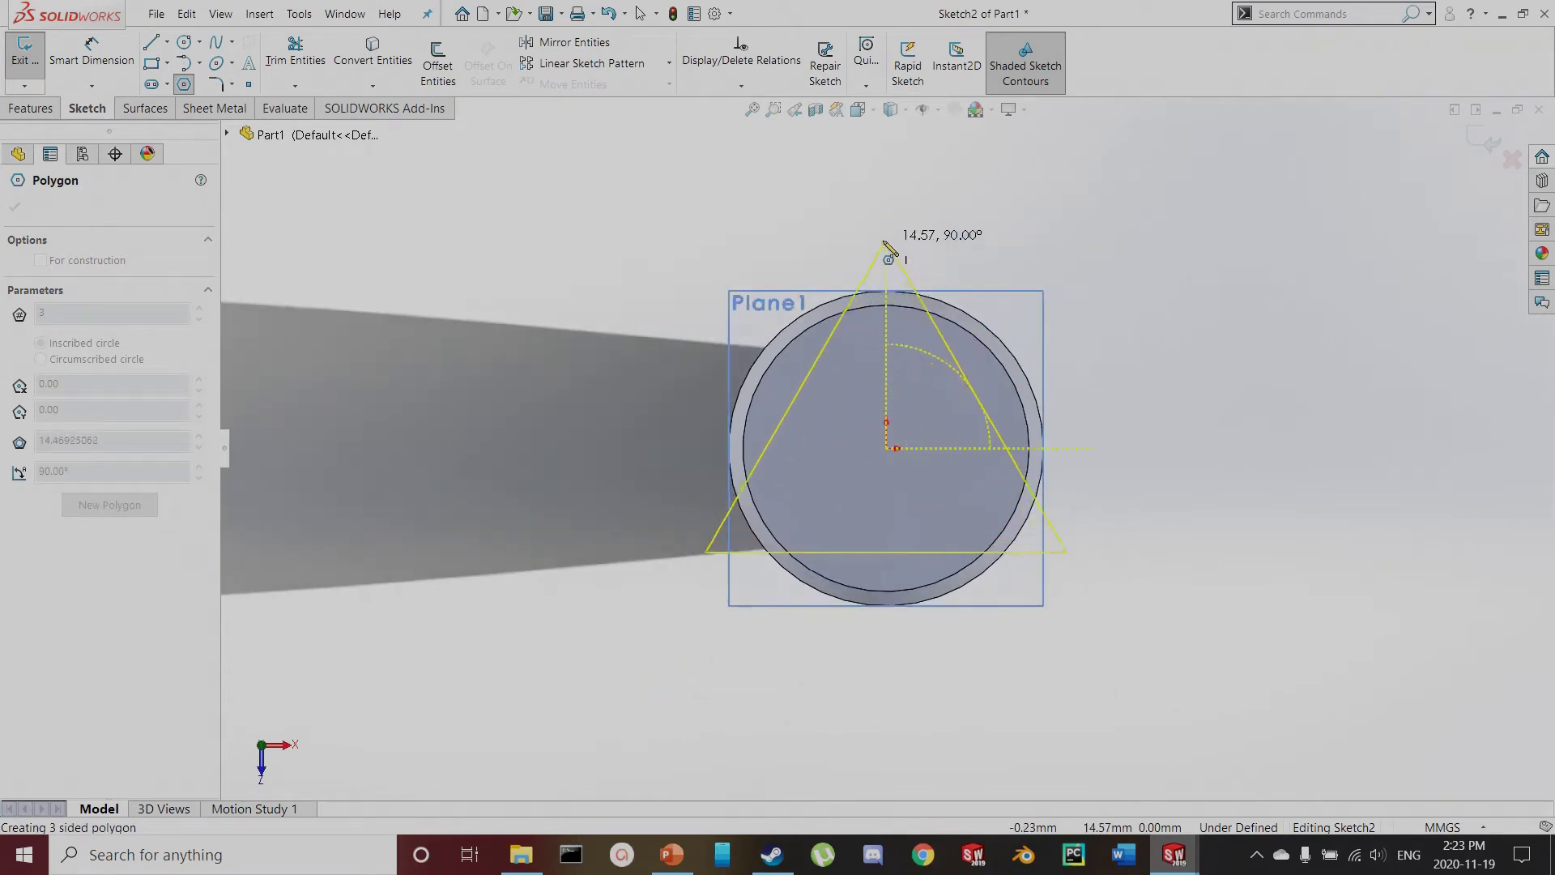
pyautogui.click(886, 210)
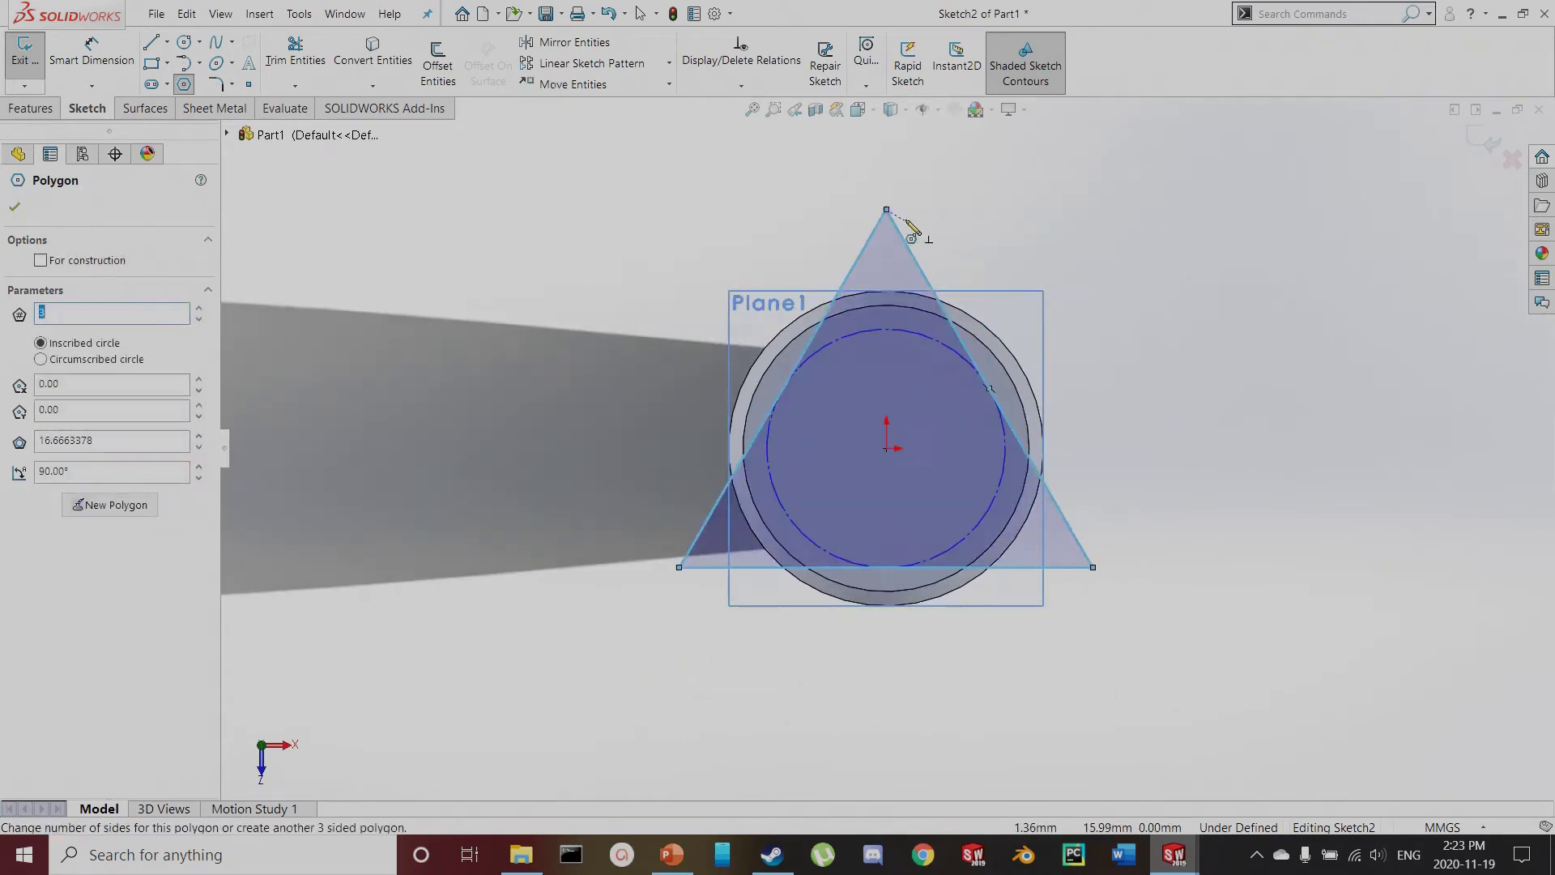
pyautogui.press('Escape')
# Dimension one slanted side of the triangle as 40 mm
pyautogui.press('d')
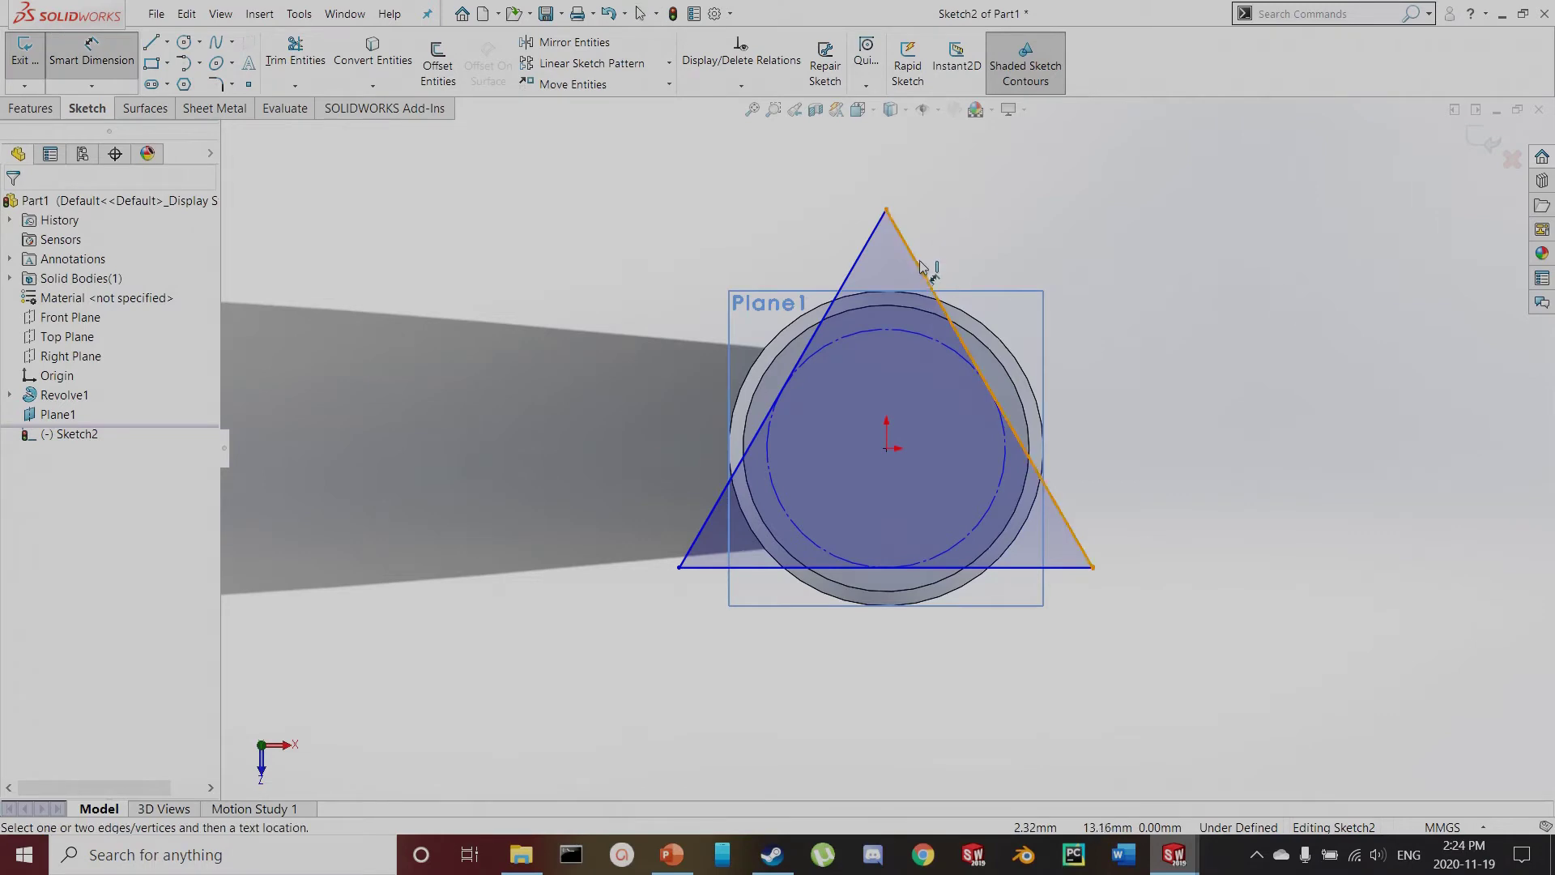
pyautogui.click(926, 276)
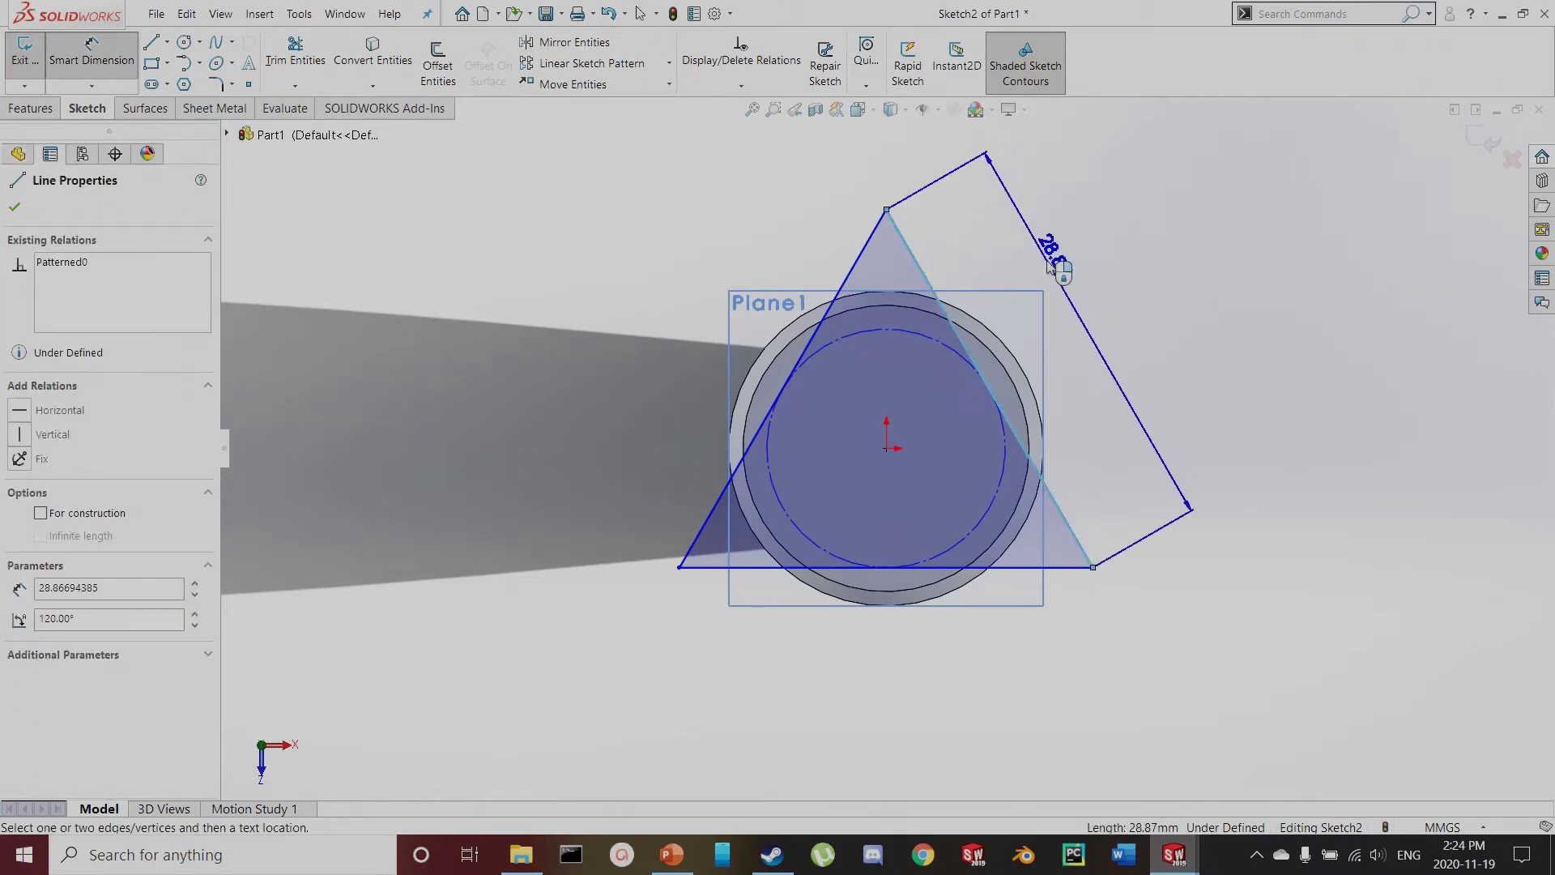
pyautogui.click(1046, 253)
pyautogui.write('40')
pyautogui.press('Return')
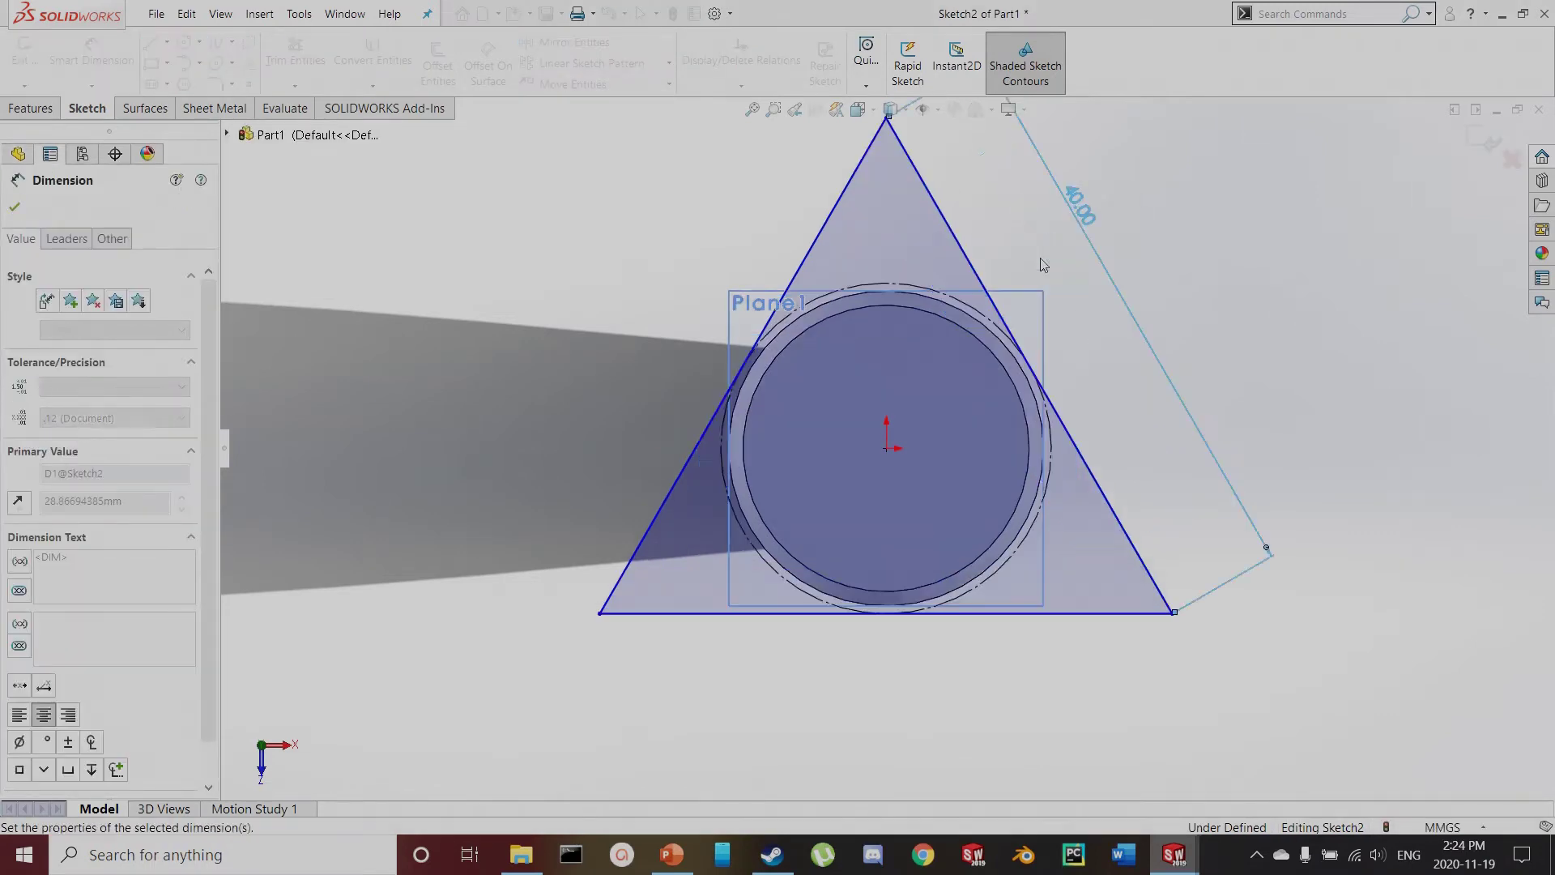
pyautogui.press('f')
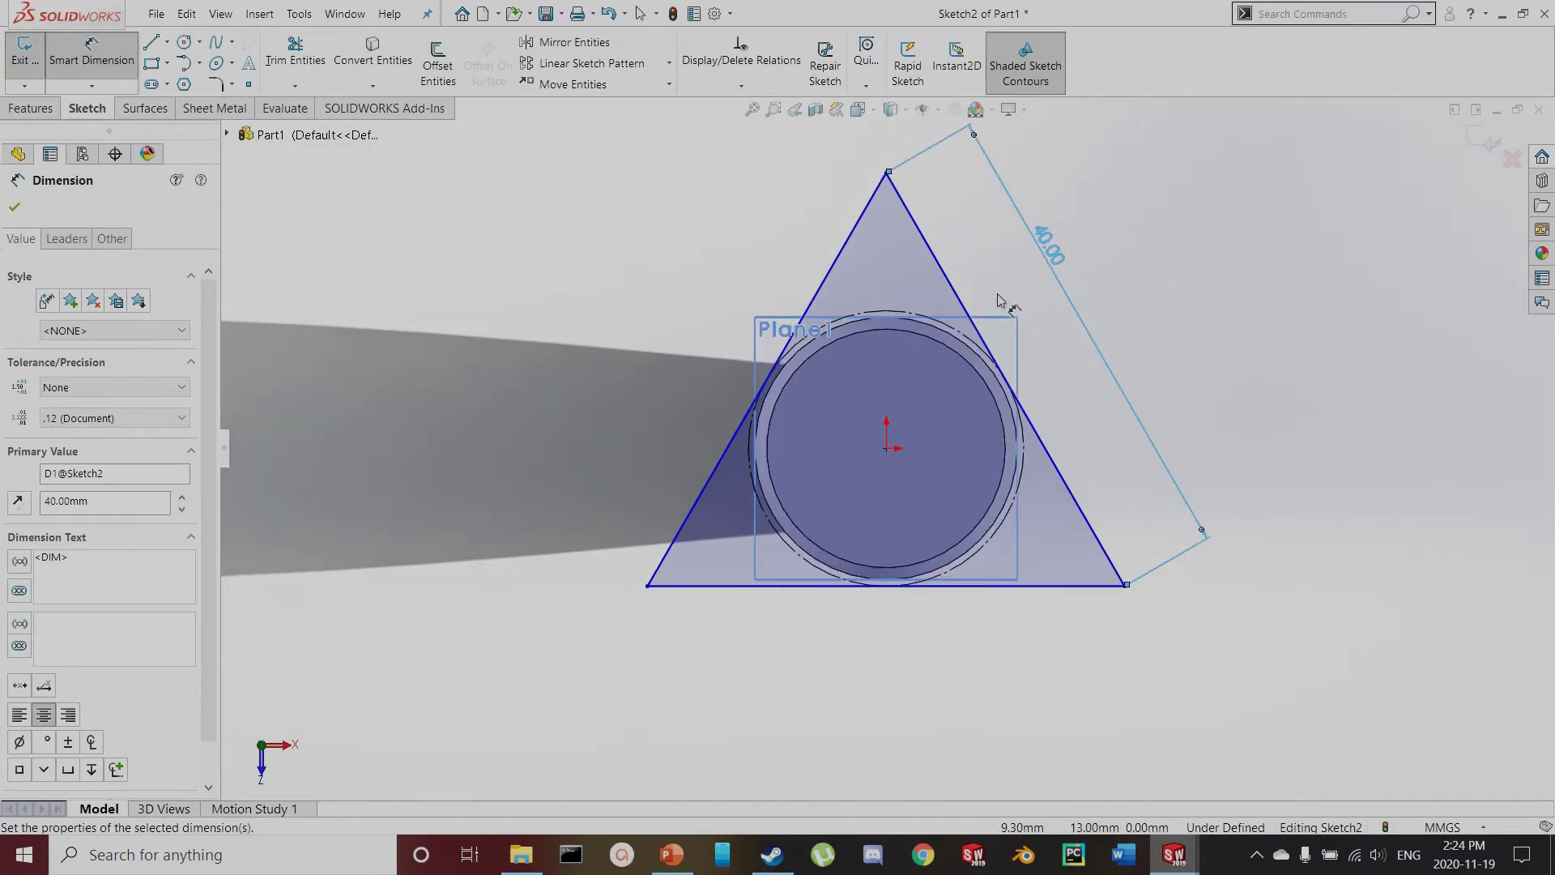
# Convert all three sides of the triangle to construction lines and clear the selection
pyautogui.click(946, 270)
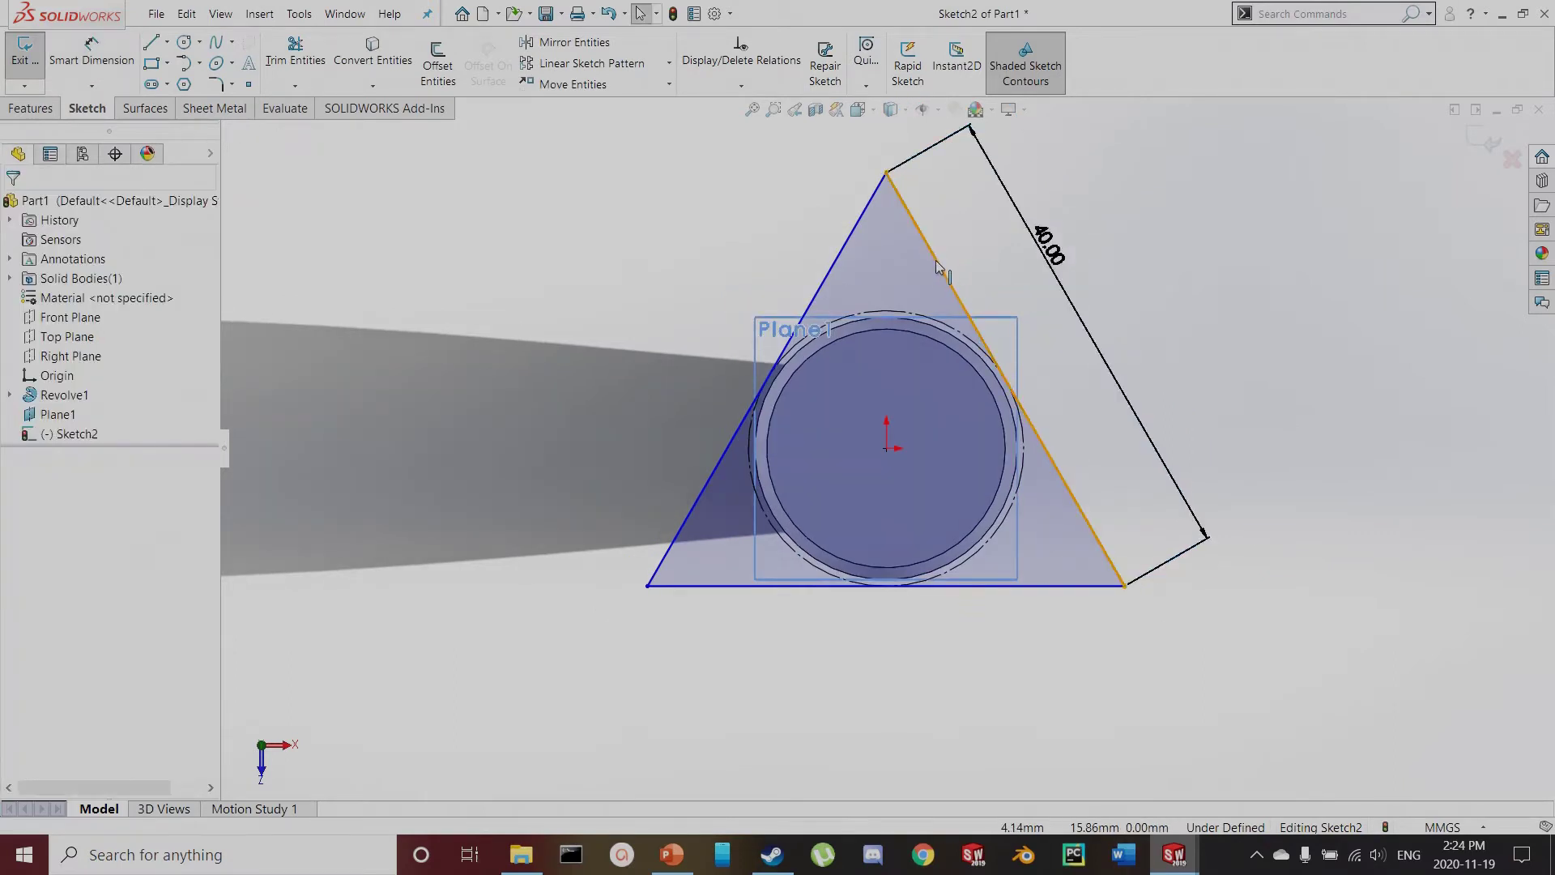
pyautogui.keyDown('ctrl'); pyautogui.click(864, 217); pyautogui.keyUp('ctrl')
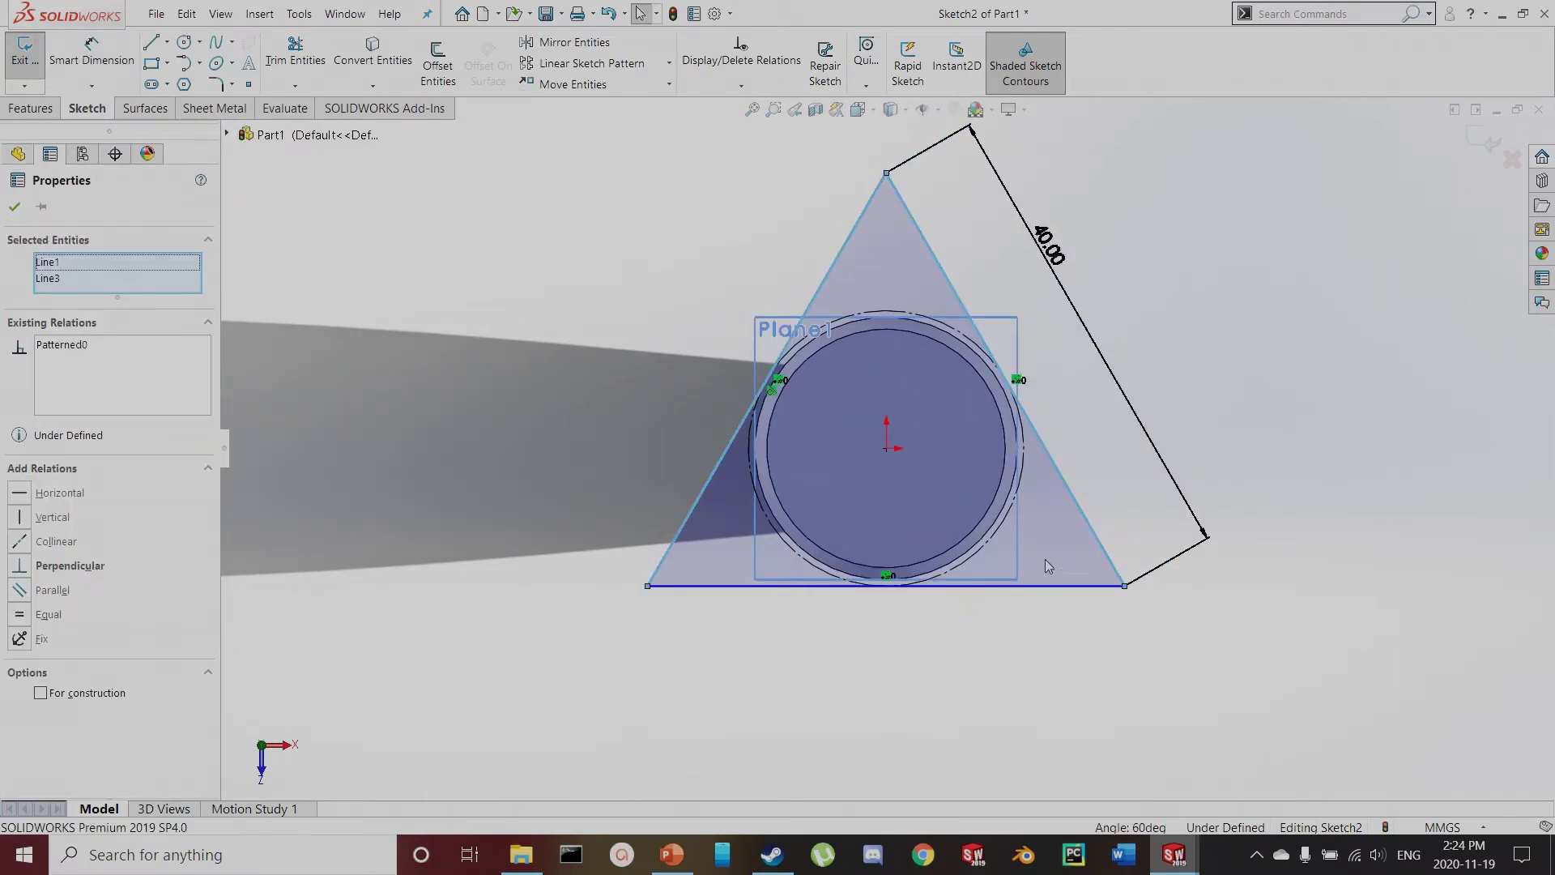
pyautogui.click(1066, 584)
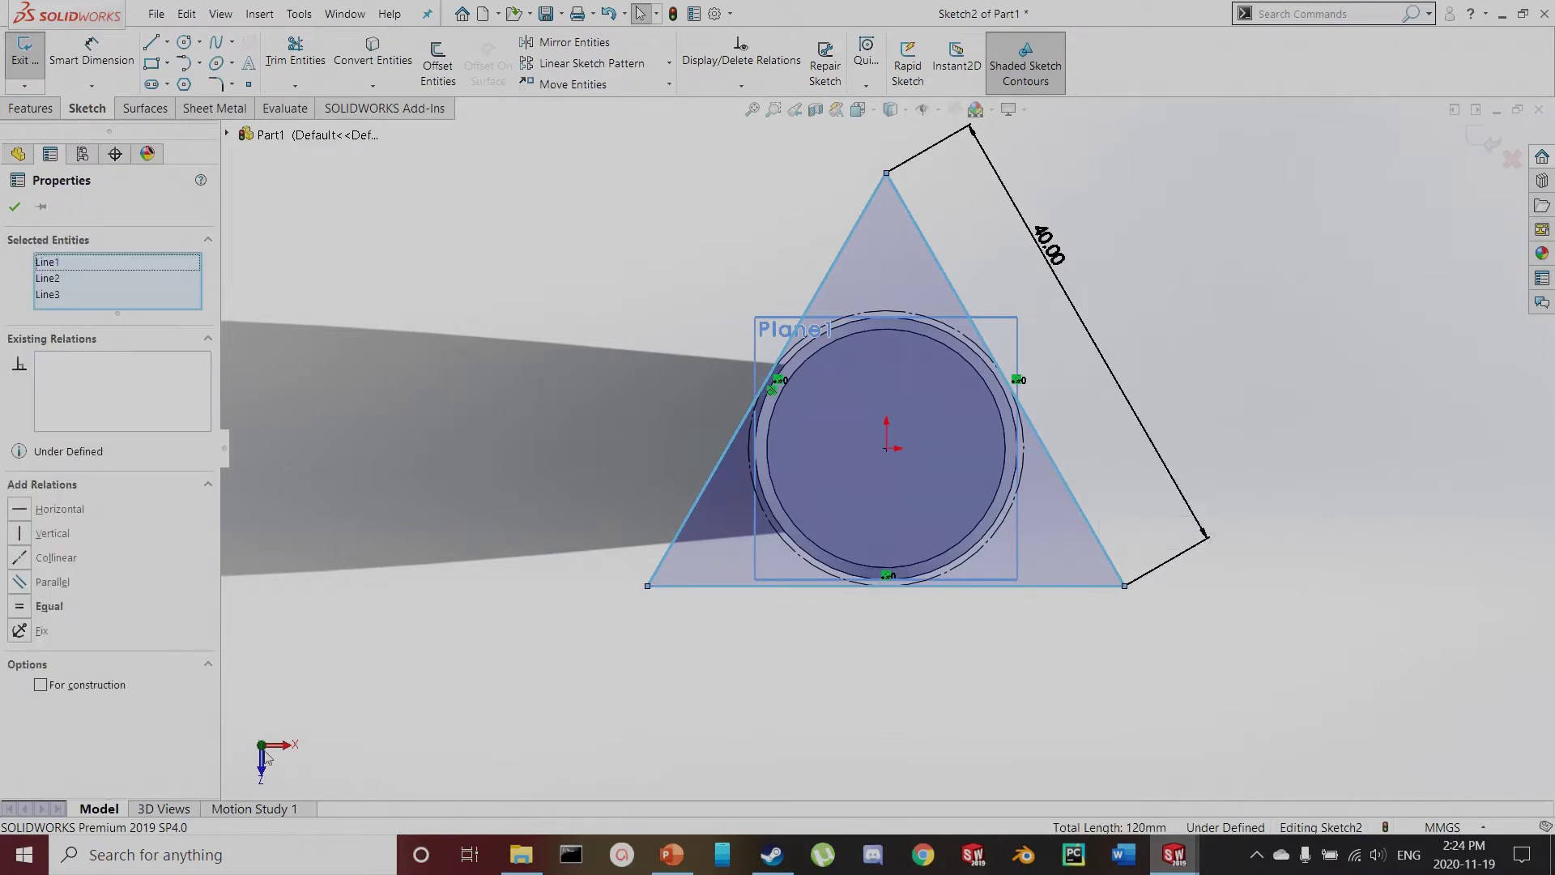
pyautogui.click(40, 684)
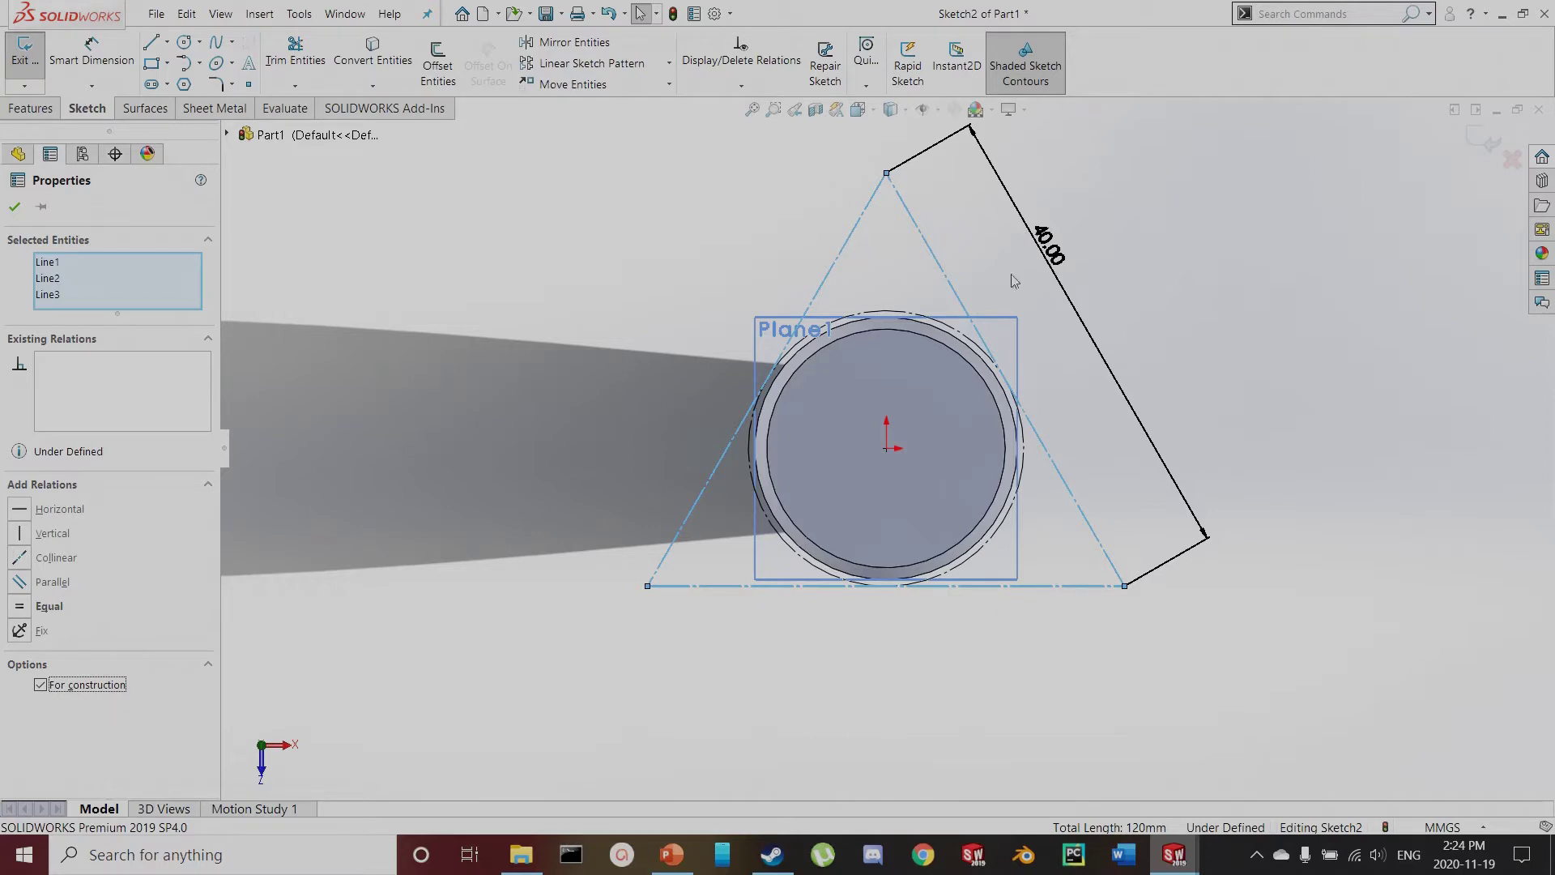
pyautogui.click(593, 334)
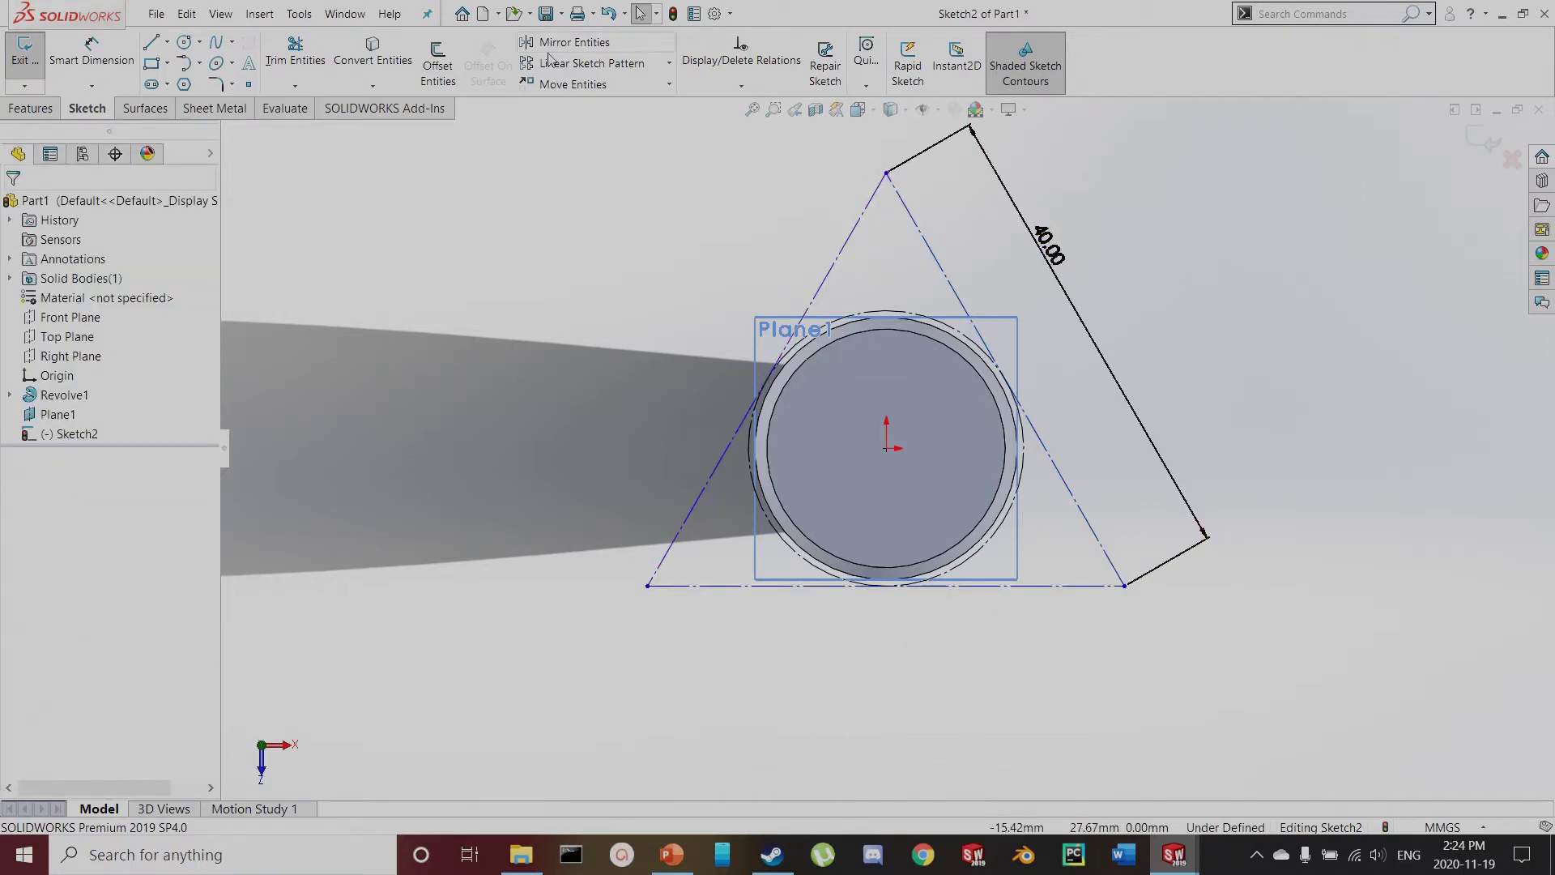
# Sketch an outward-bulging three-point arc, radius about 67 mm, from the triangle's upper vertex to its lower-left vertex
pyautogui.click(200, 63)
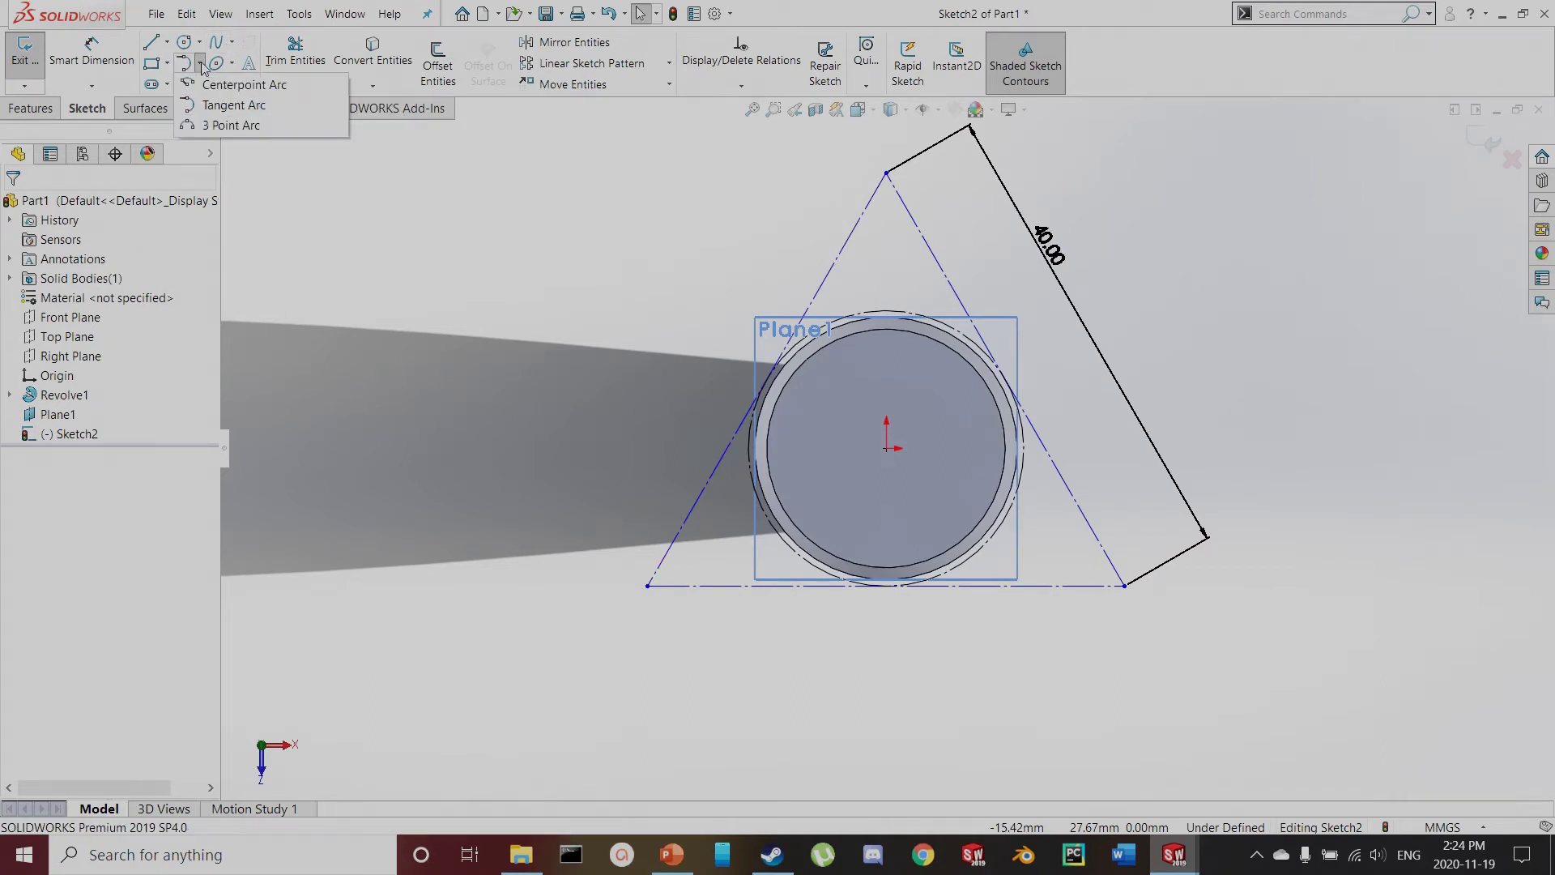
pyautogui.click(231, 125)
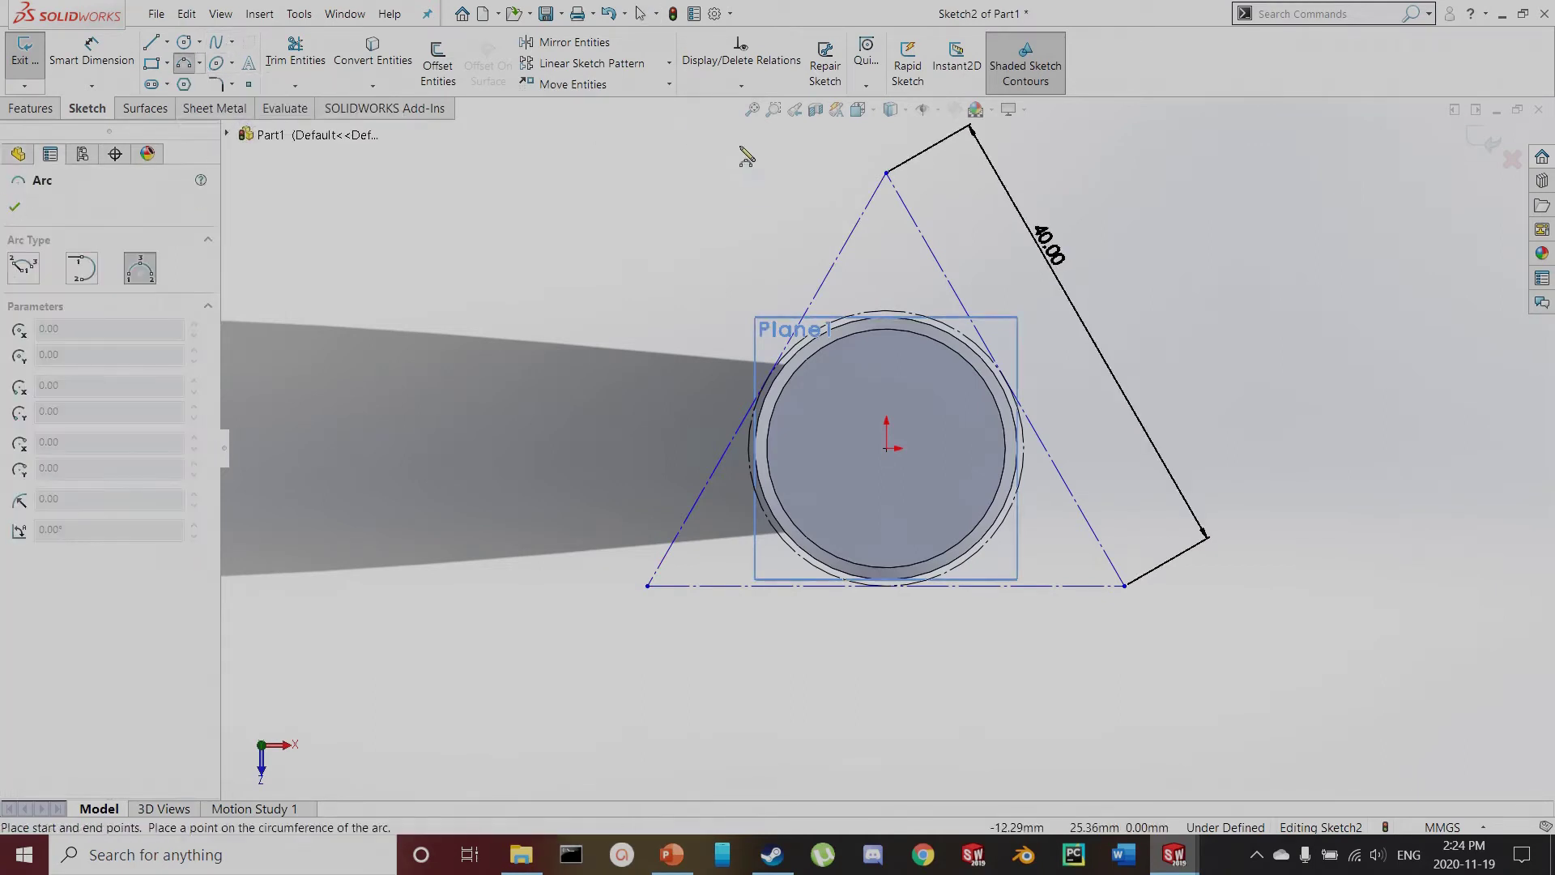
pyautogui.click(887, 173)
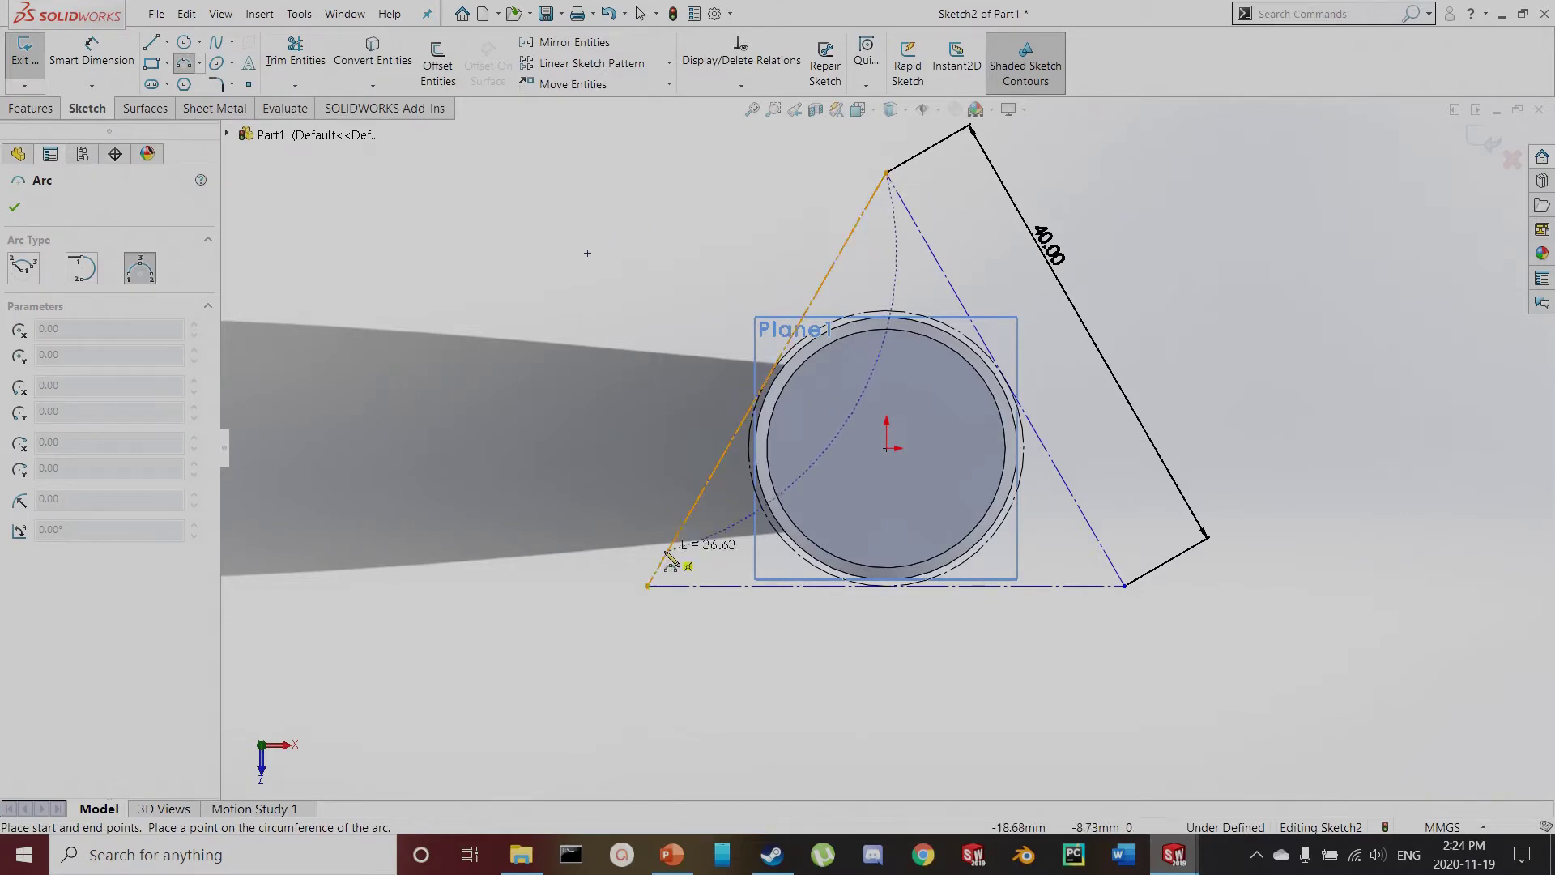
pyautogui.click(647, 585)
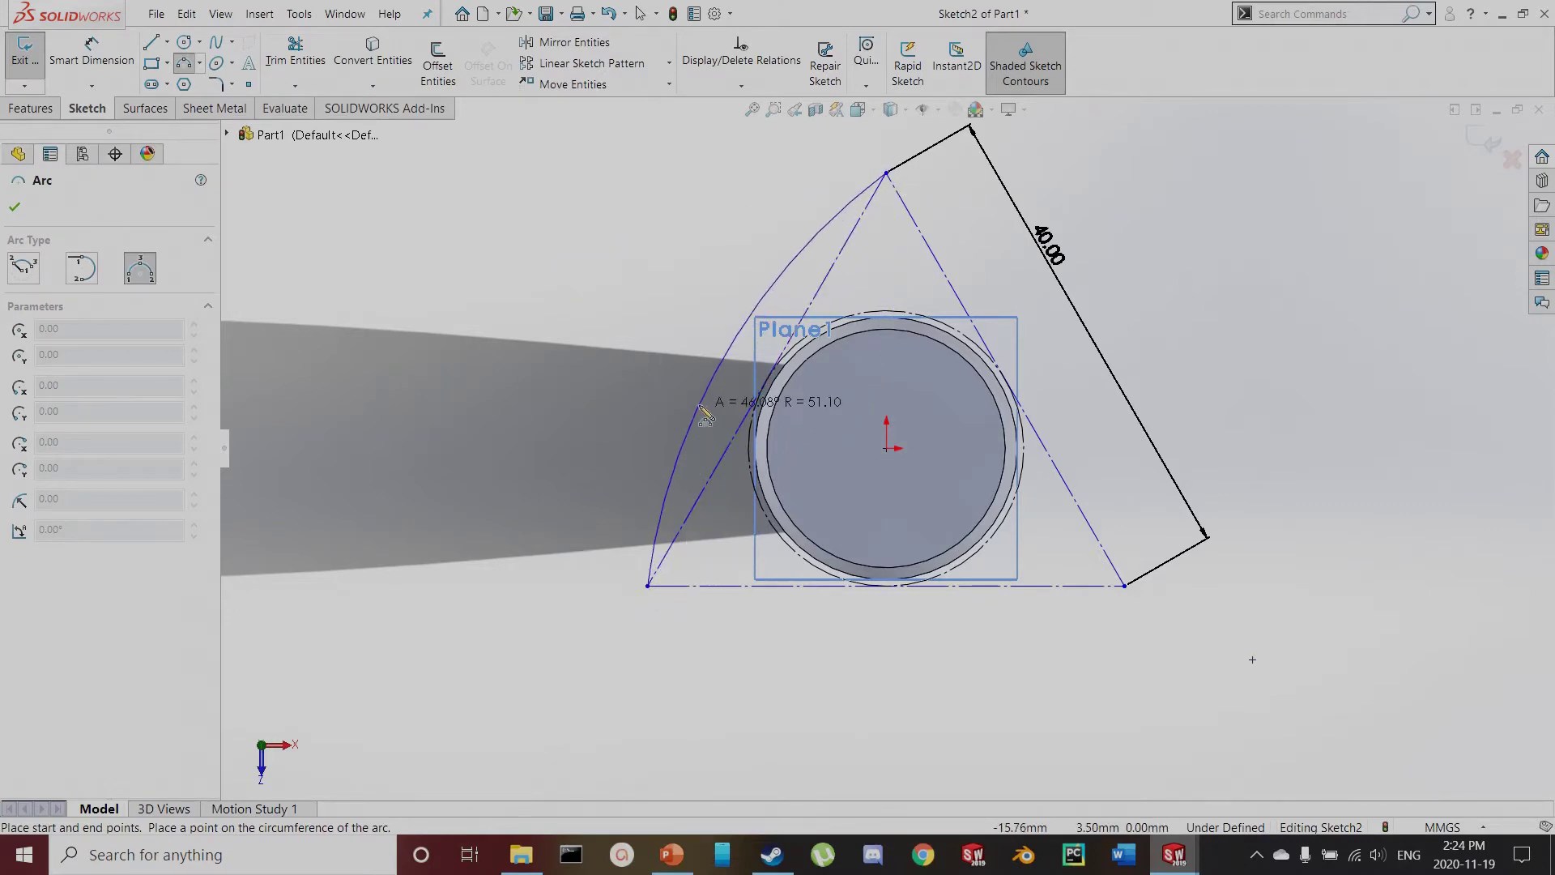
pyautogui.click(735, 380)
pyautogui.press('Escape')
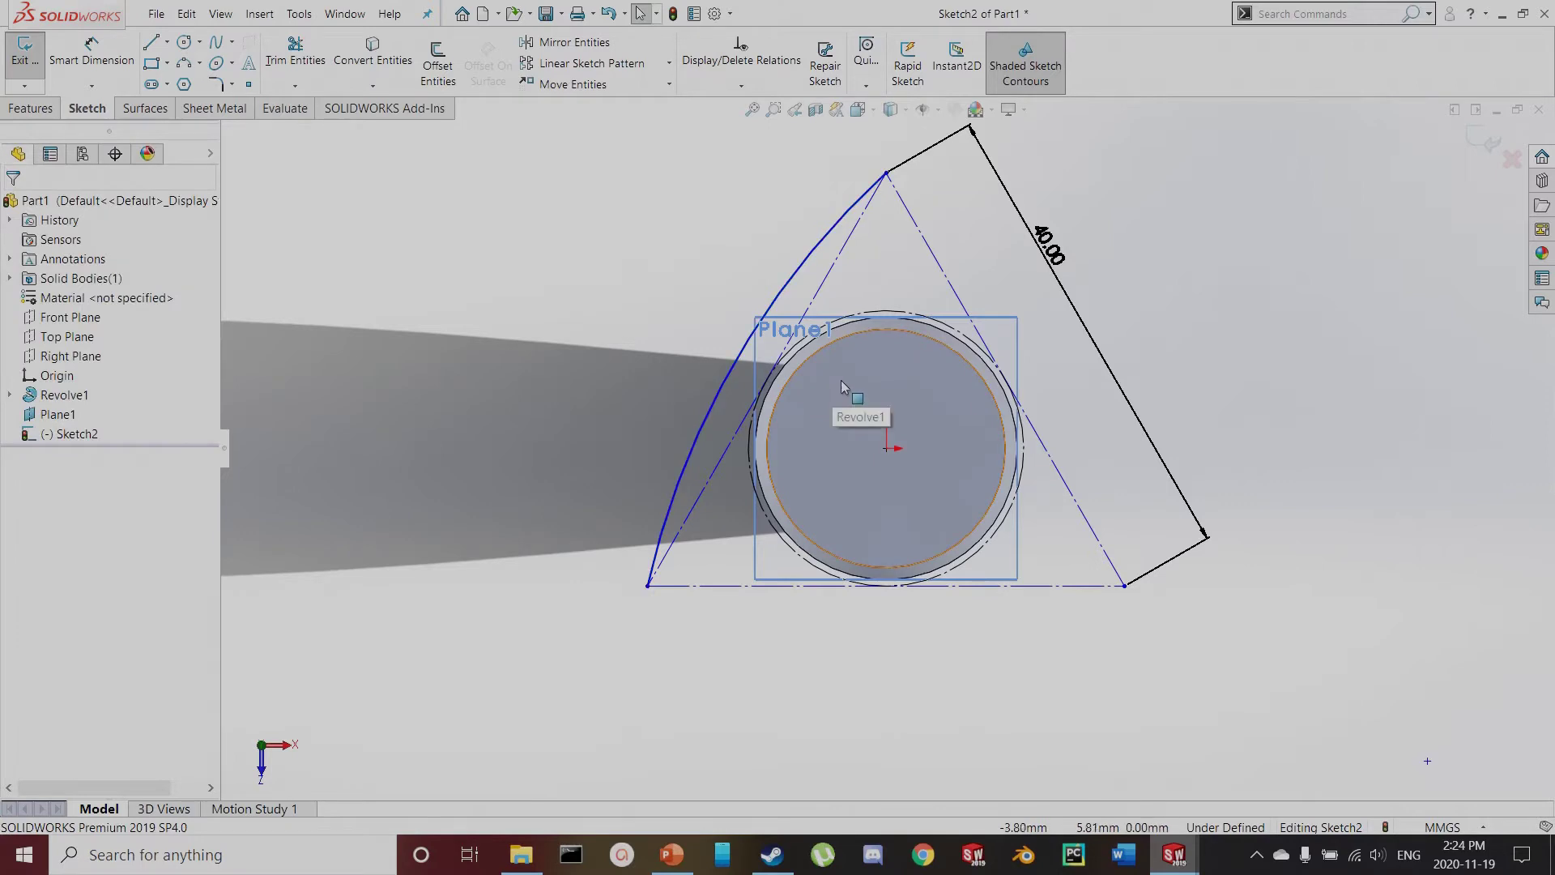
# Rotate the triangle about its centre by one lower vertex, and align its upper vertex vertically with the origin
pyautogui.scroll(-2, 839, 380)
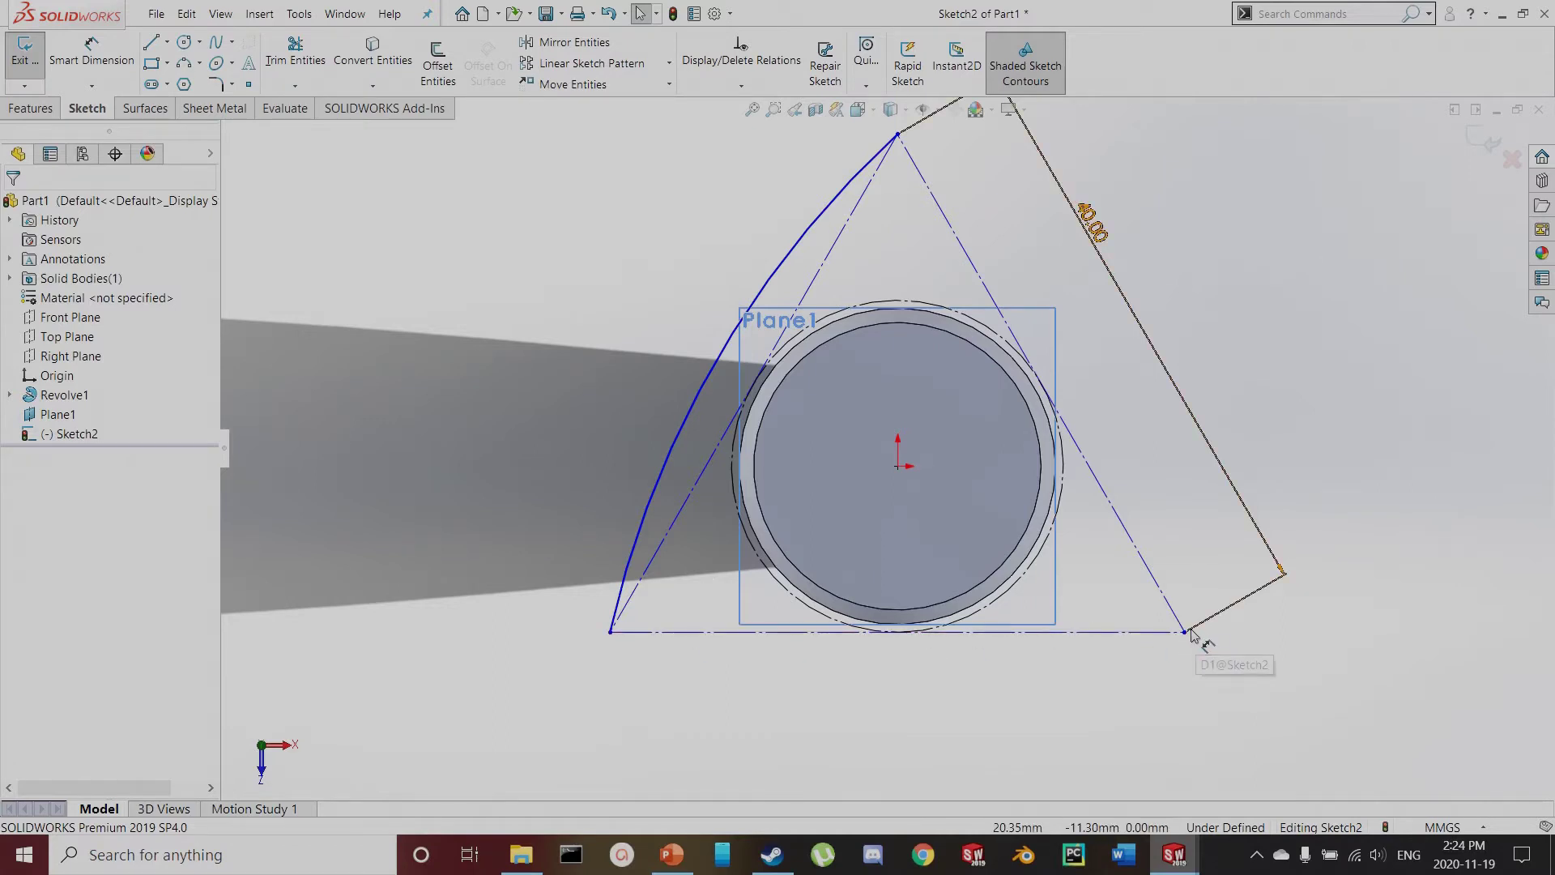
pyautogui.moveTo(1184, 632)
pyautogui.mouseDown()
pyautogui.moveTo(1041, 635)
pyautogui.moveTo(1065, 371)
pyautogui.moveTo(729, 670)
pyautogui.moveTo(652, 595)
pyautogui.mouseUp()
pyautogui.click(915, 182)
pyautogui.click(909, 137)
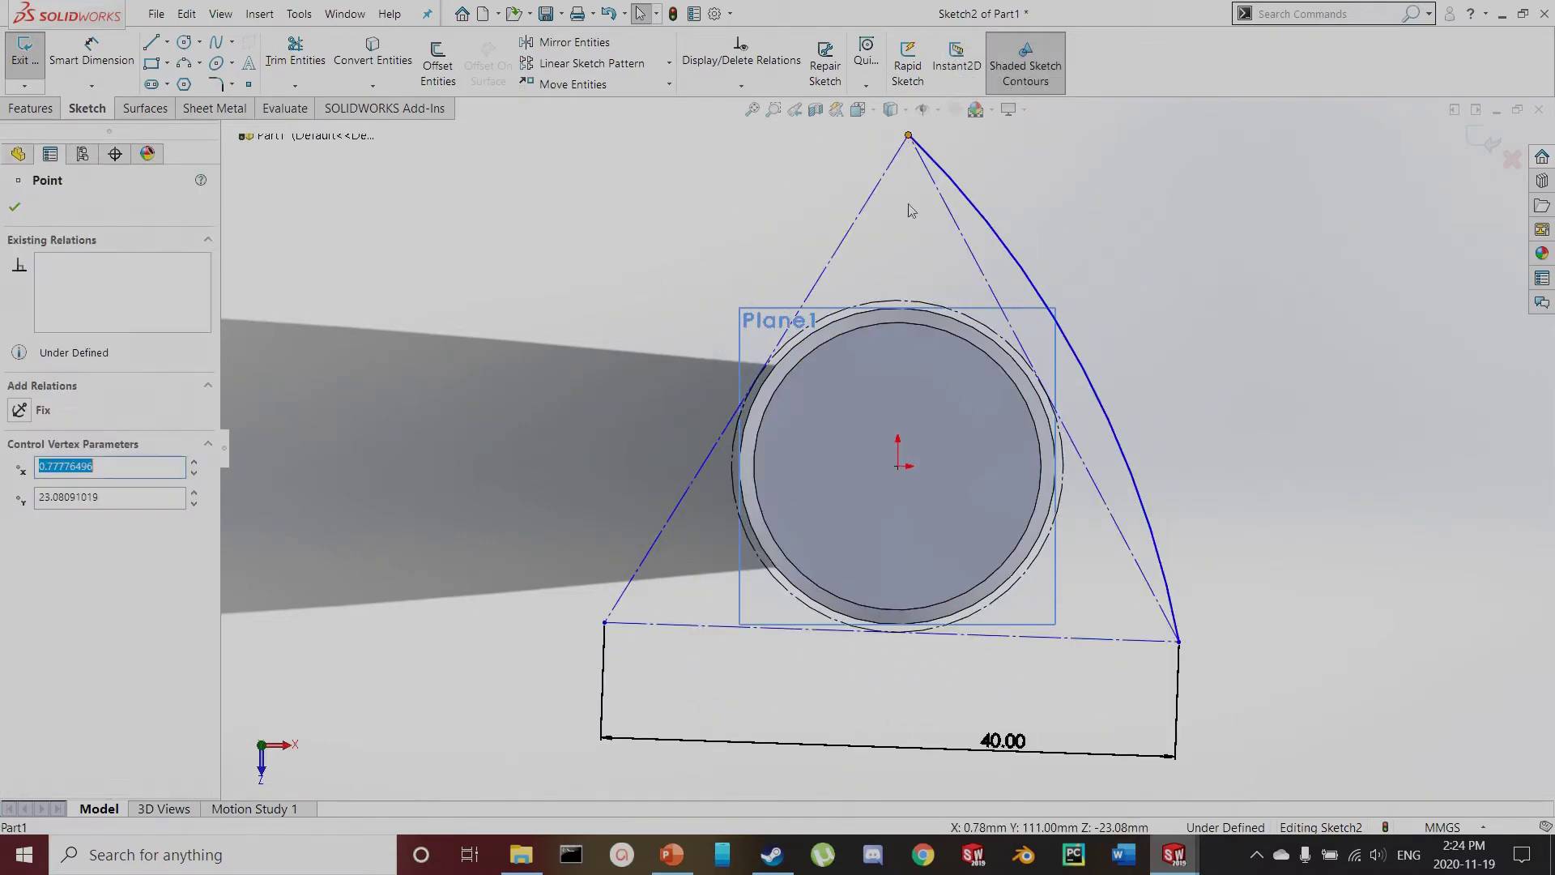
pyautogui.keyDown('ctrl'); pyautogui.click(898, 467); pyautogui.keyUp('ctrl')
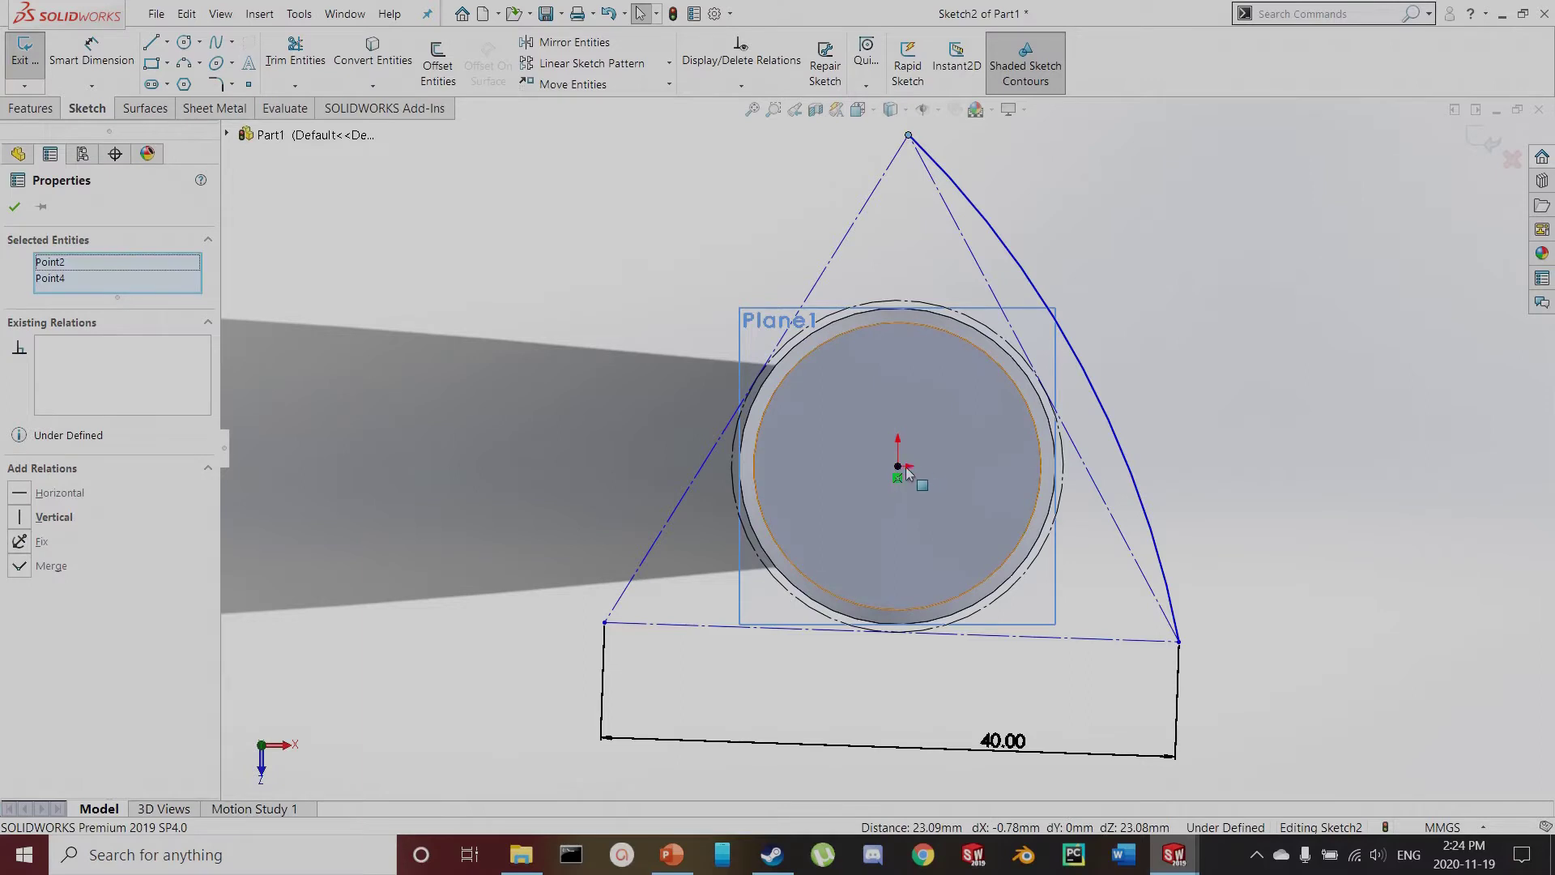
pyautogui.click(22, 518)
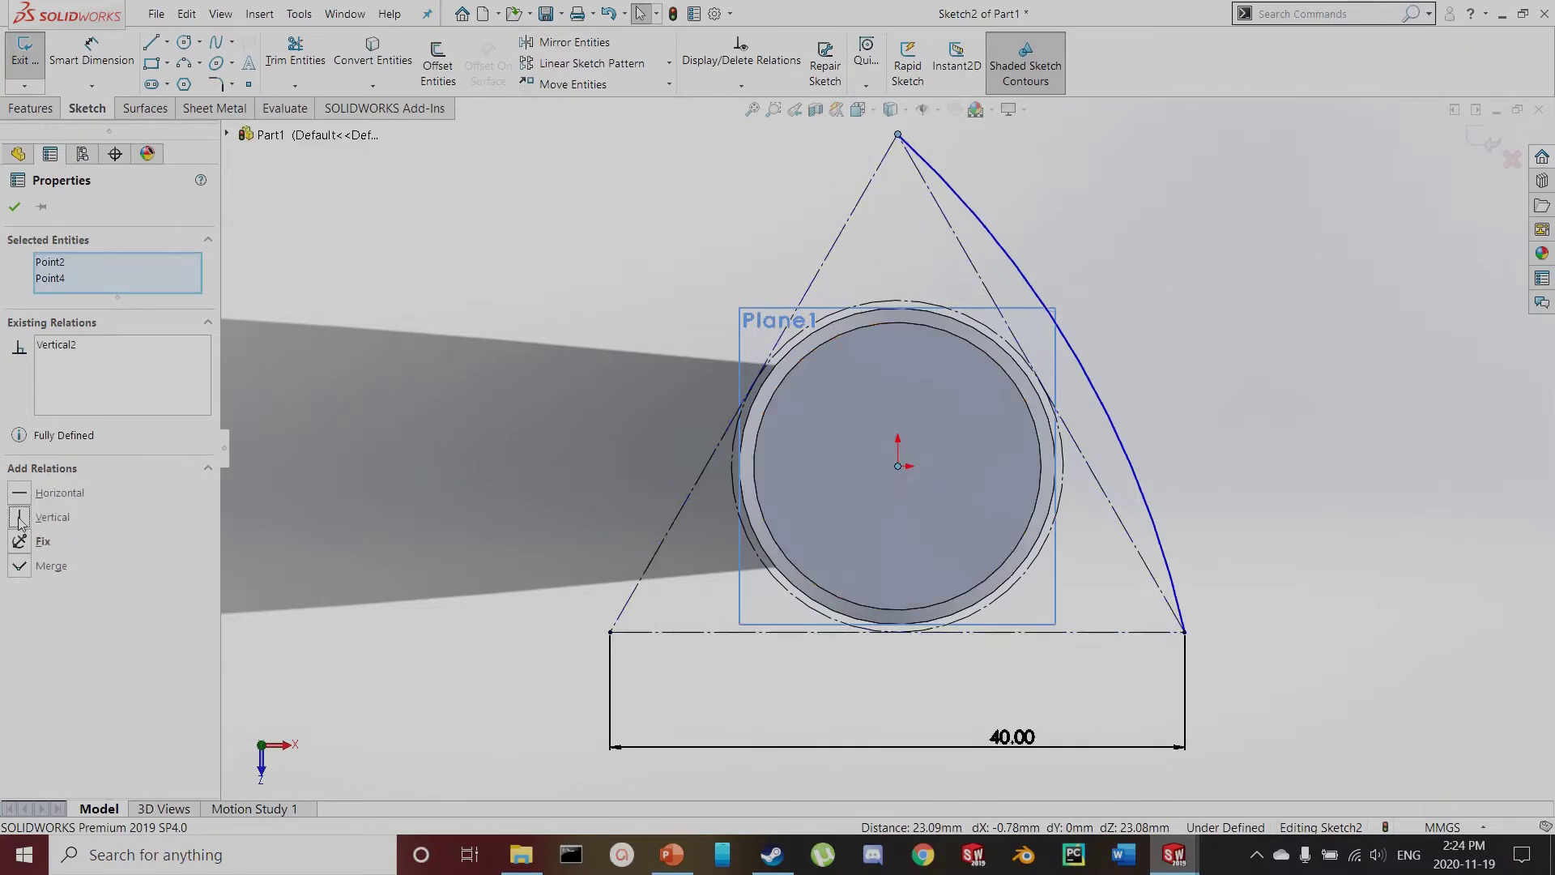
pyautogui.press('Escape')
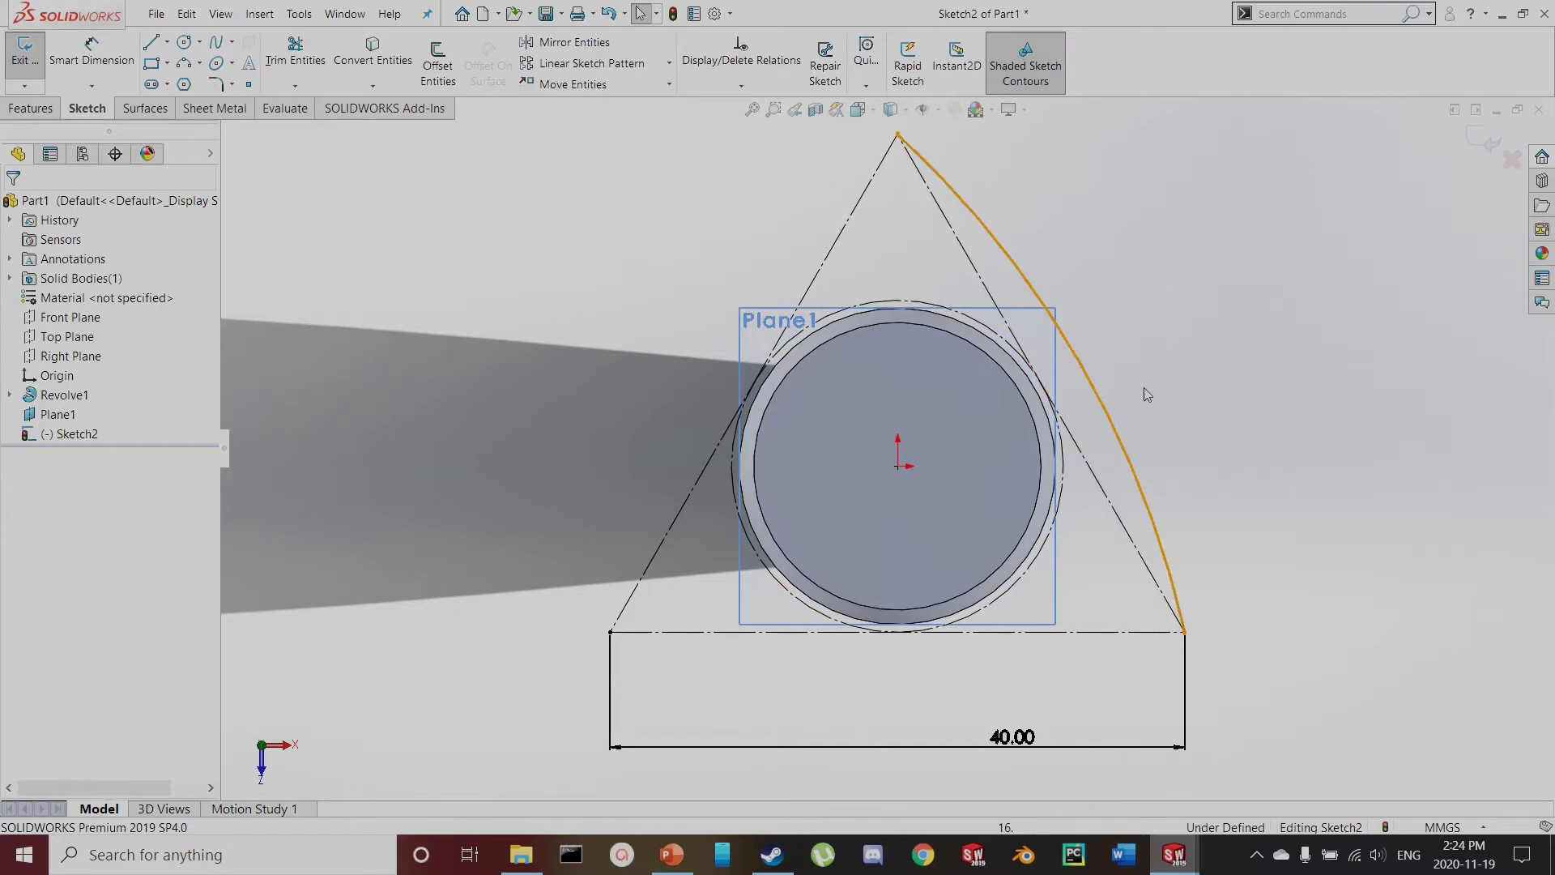
# Dimension the arc's radius as 75 mm
pyautogui.press('d')
pyautogui.click(1077, 348)
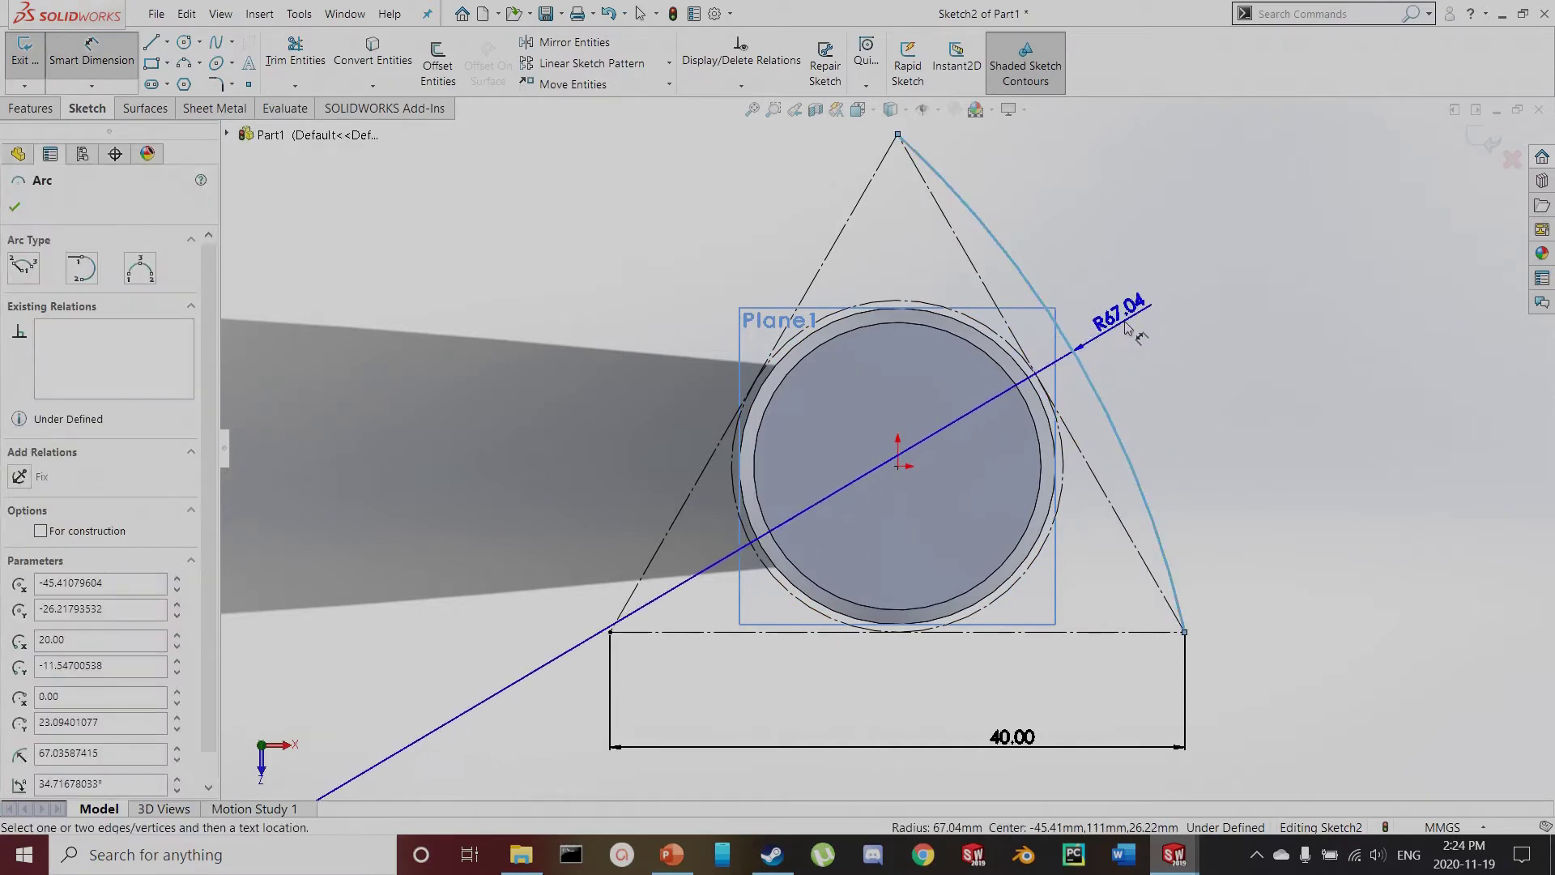
pyautogui.click(1149, 310)
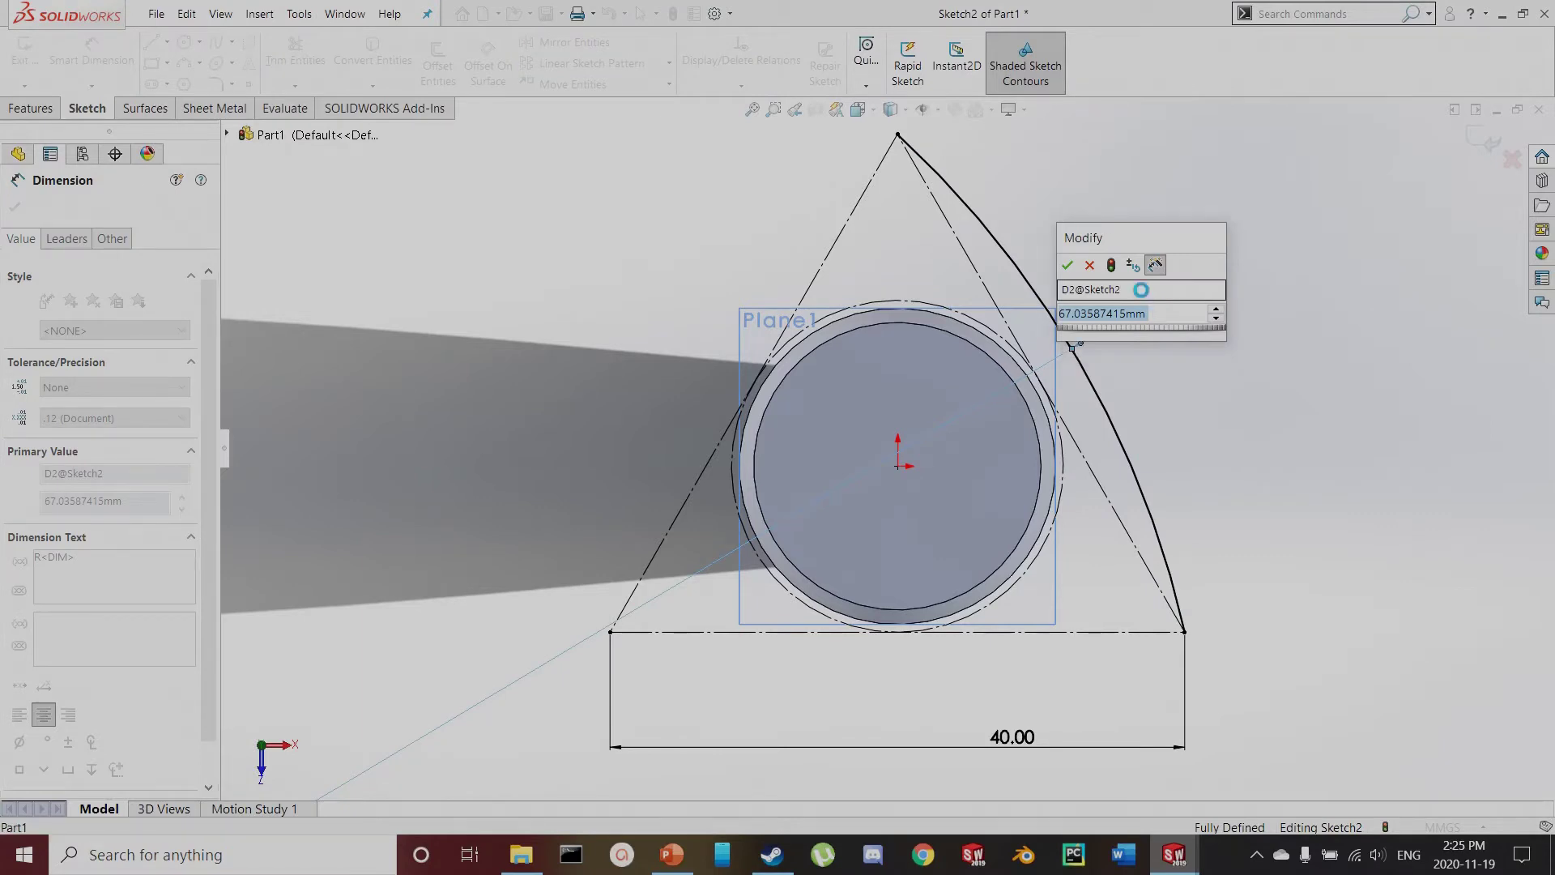
pyautogui.write('75')
pyautogui.press('Return')
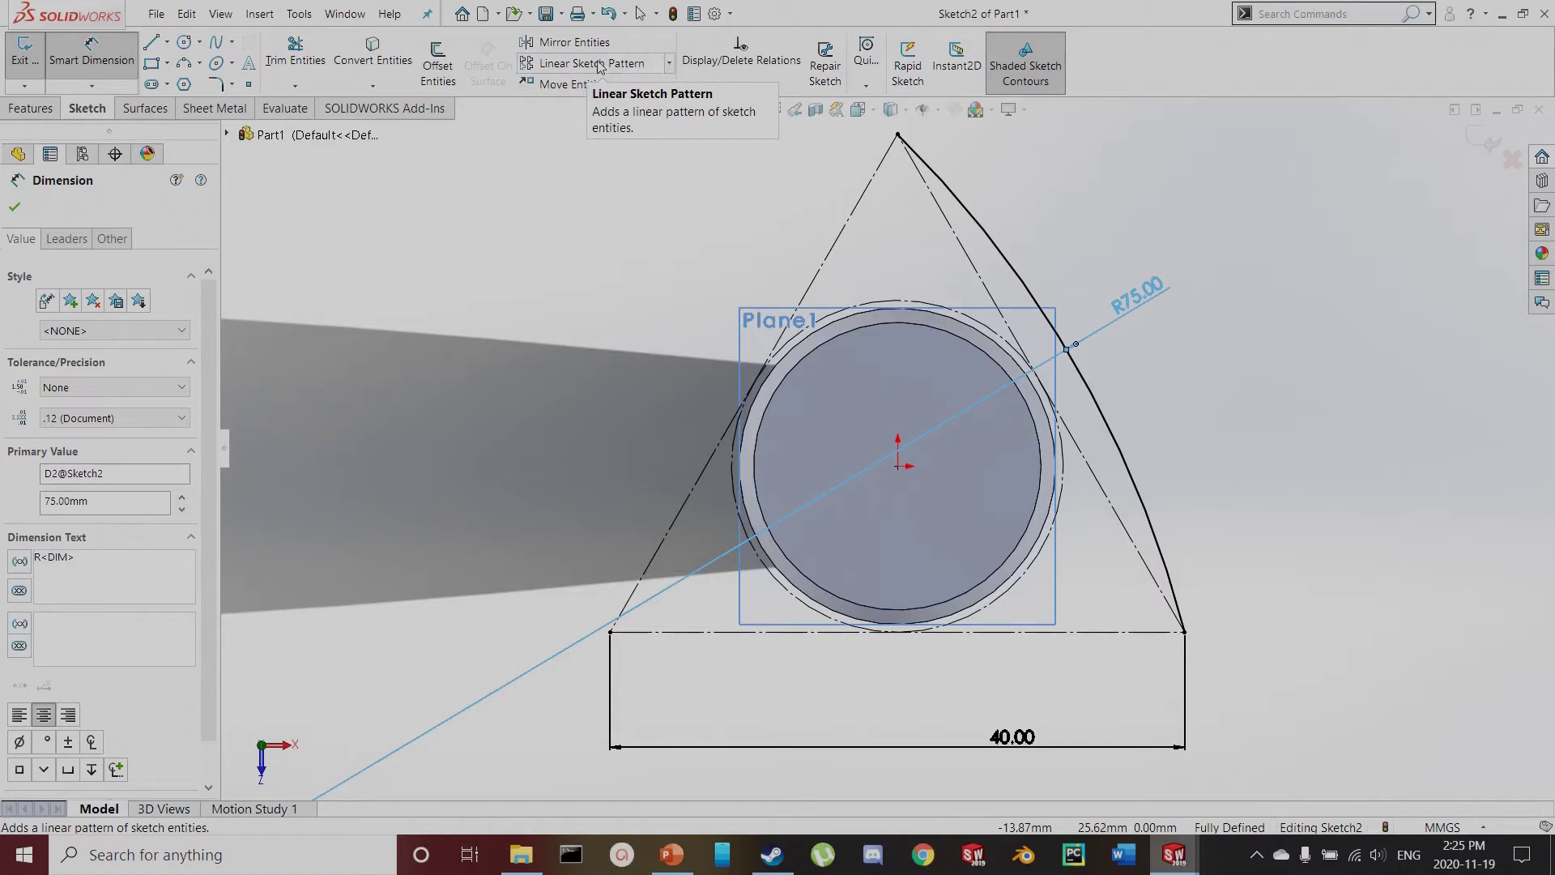
# Circular-pattern the arc about the origin with 3 equally spaced instances over 360 degrees
pyautogui.click(667, 64)
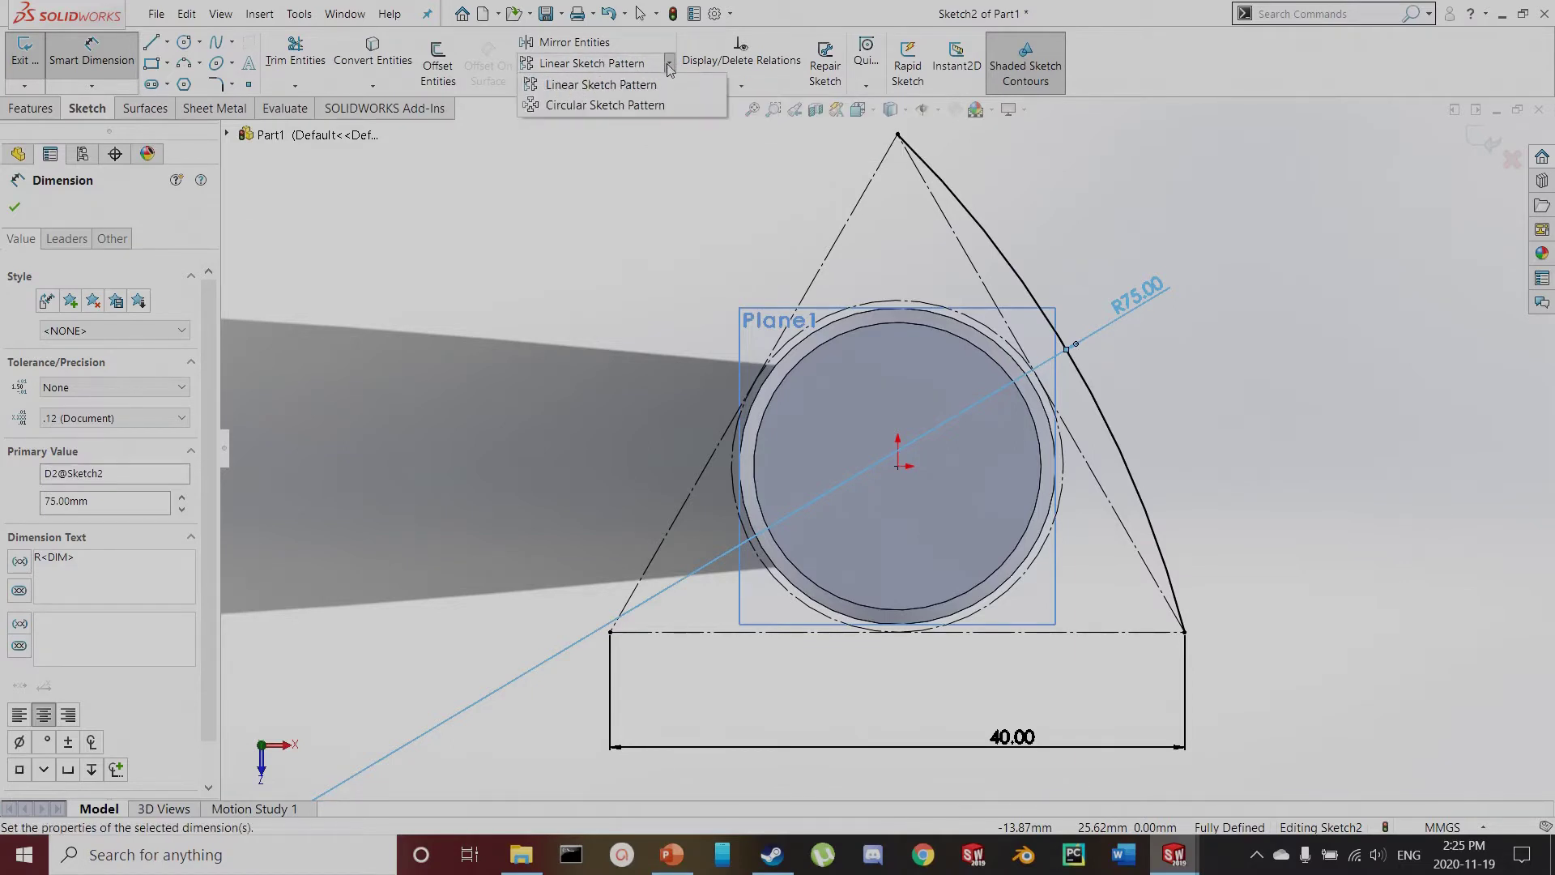
pyautogui.click(614, 107)
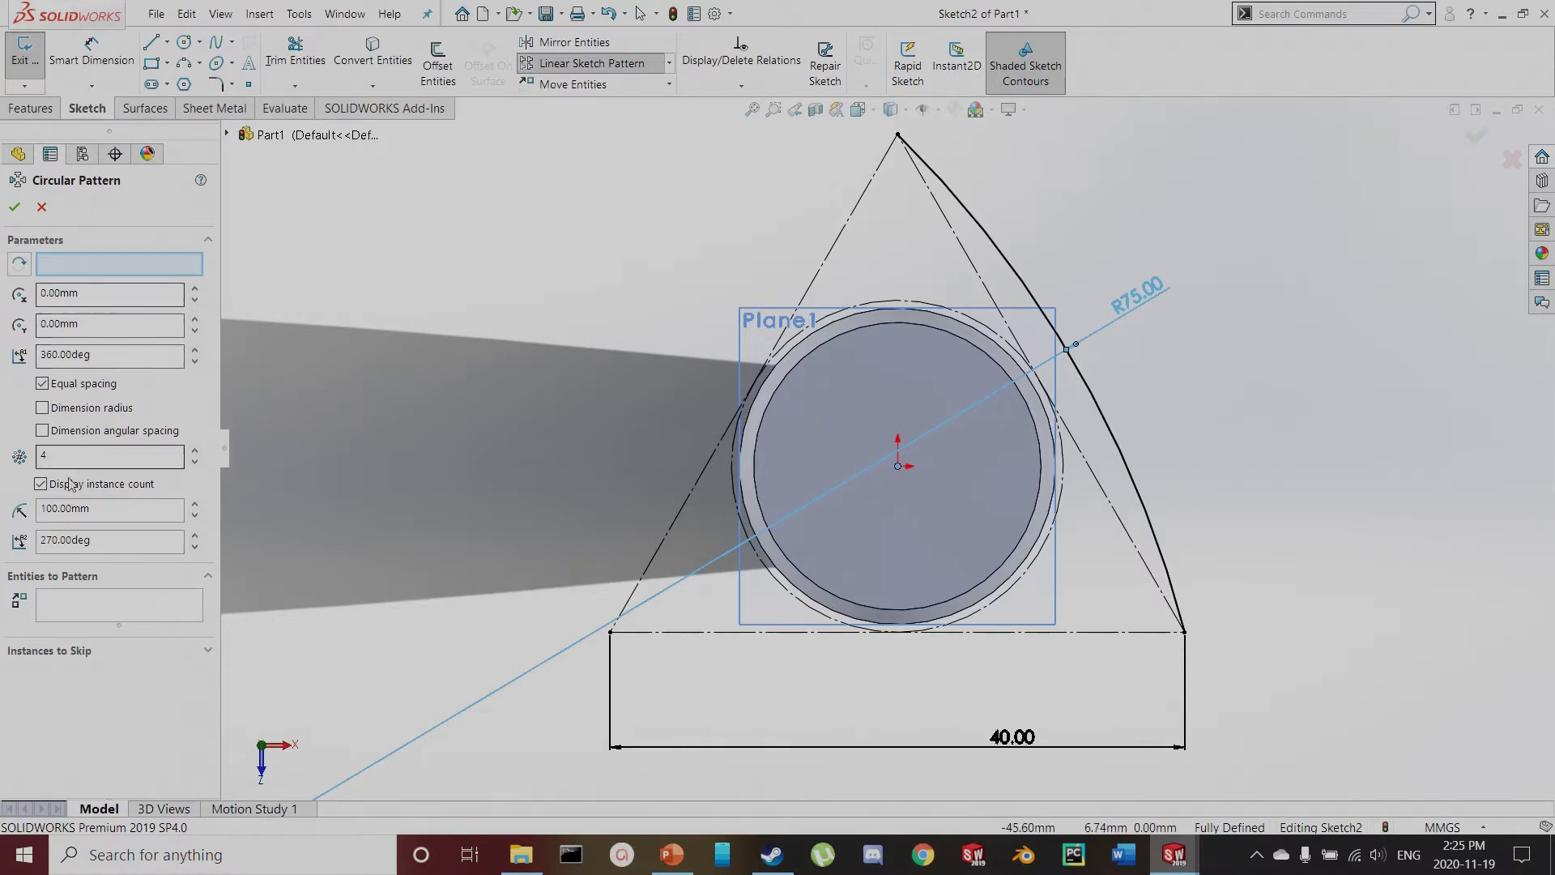
pyautogui.click(81, 606)
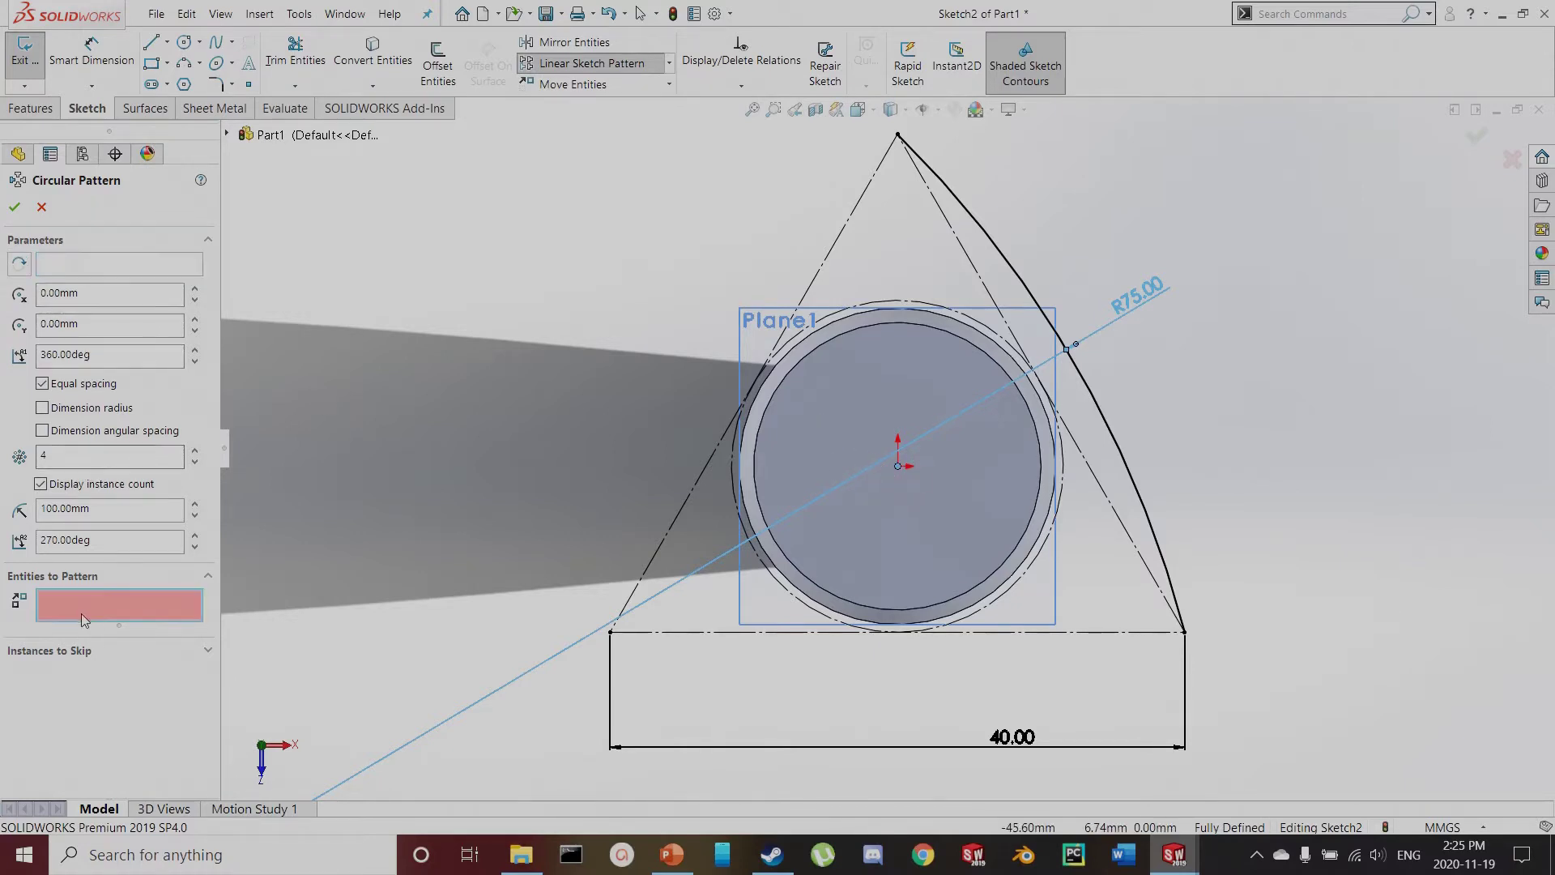
pyautogui.click(1017, 275)
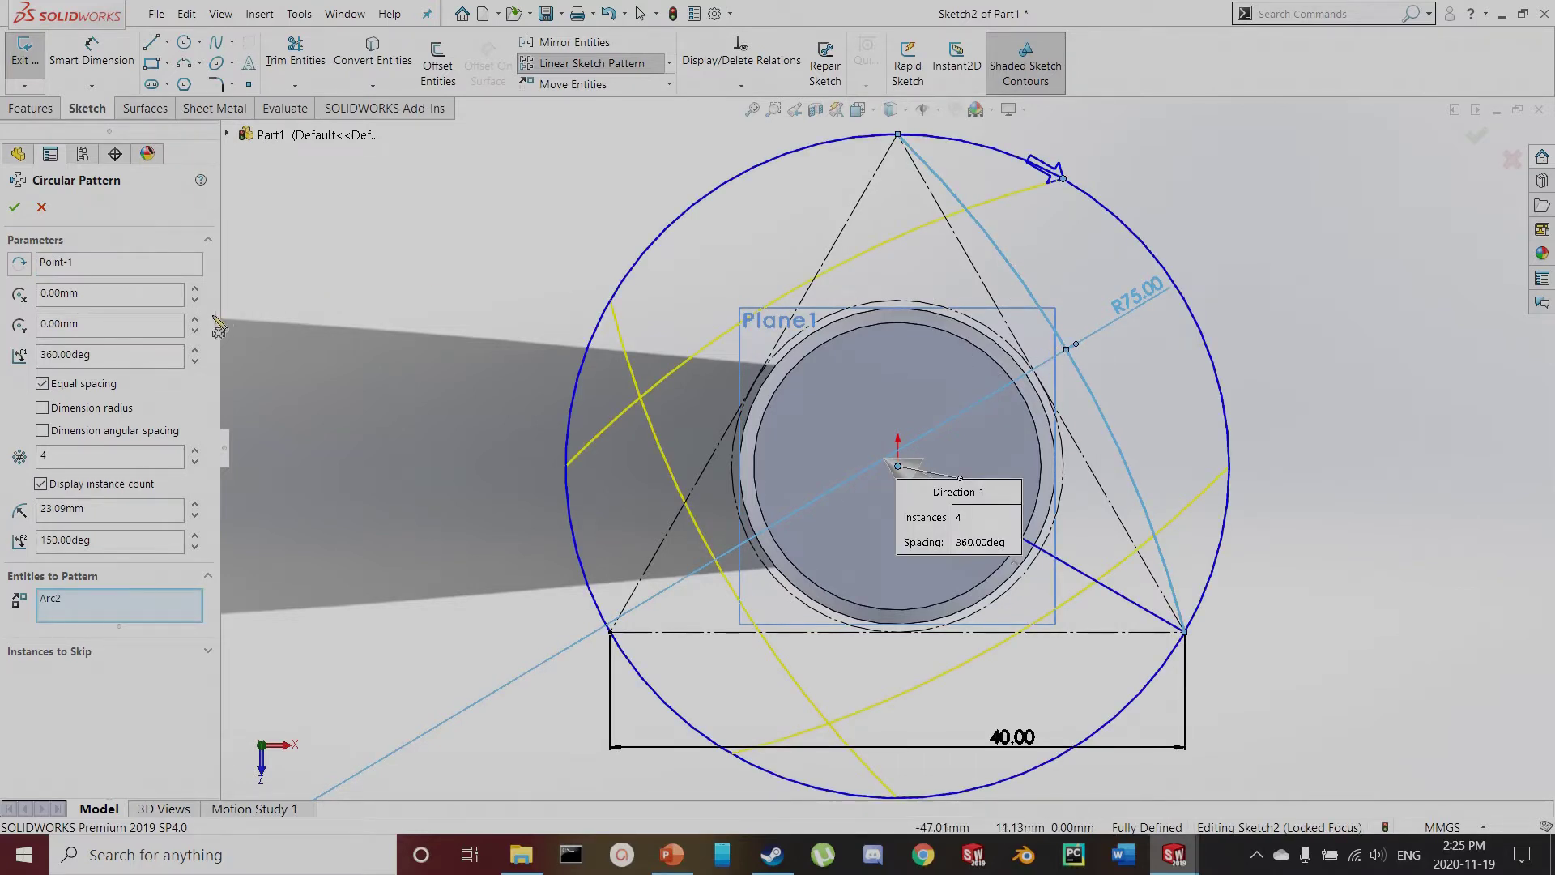
pyautogui.click(194, 461)
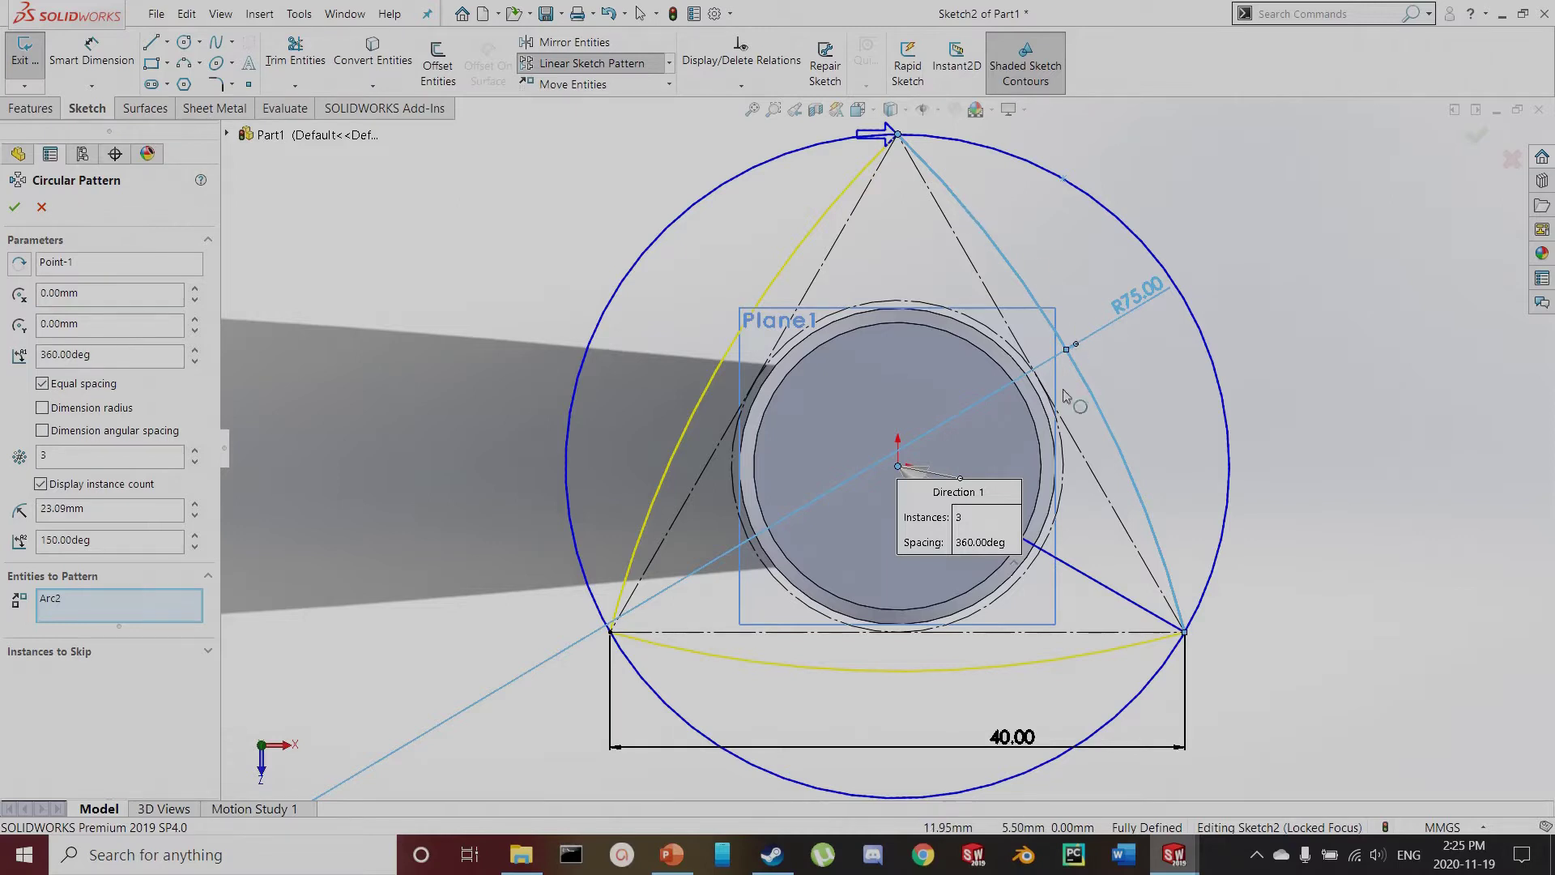
pyautogui.click(15, 208)
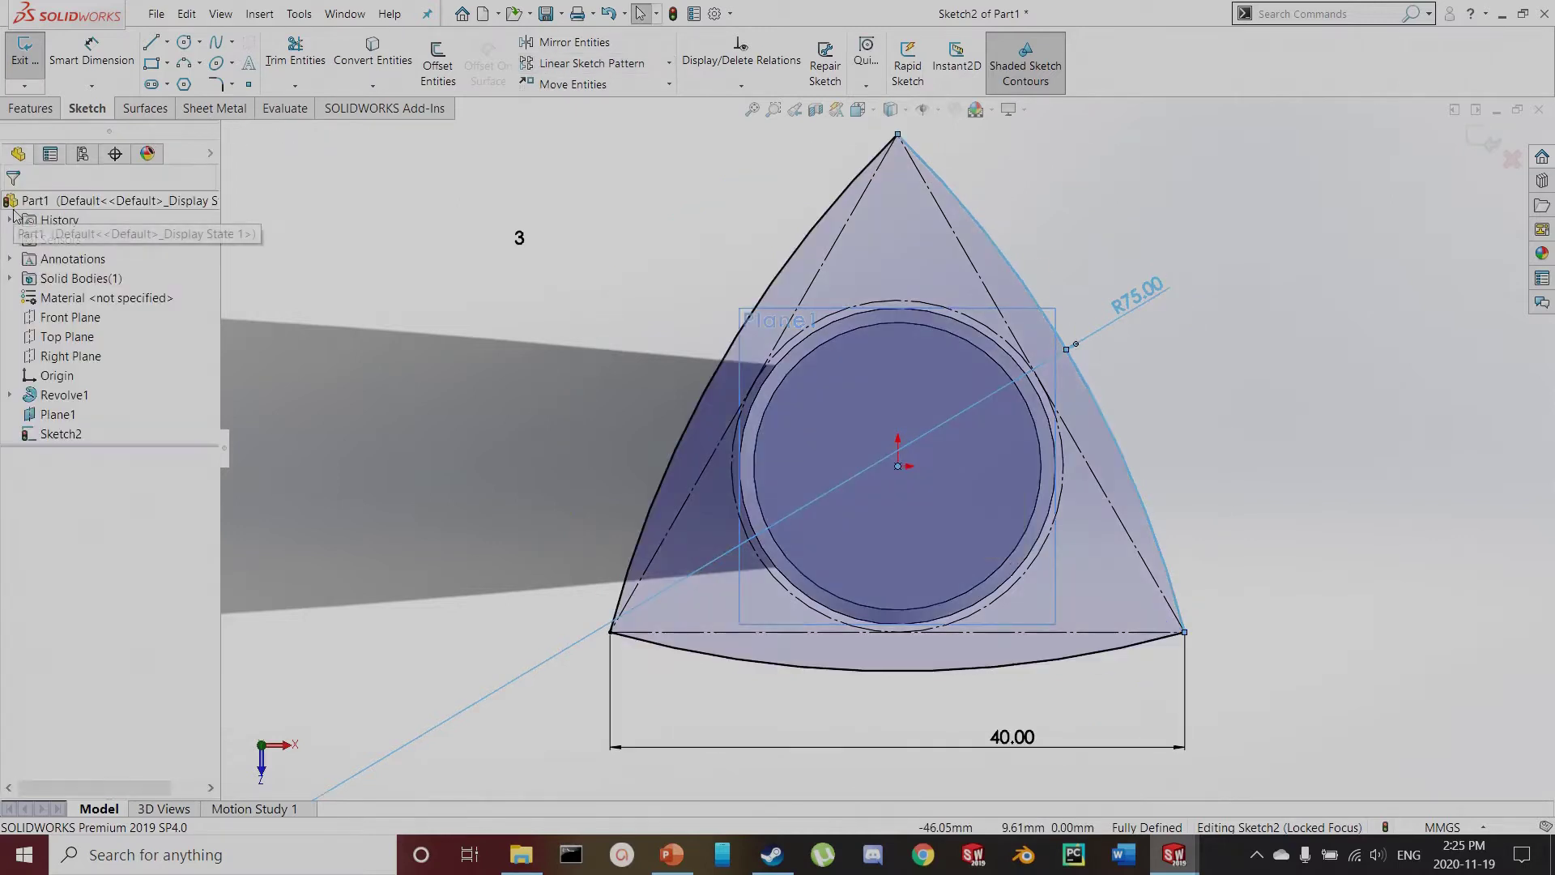
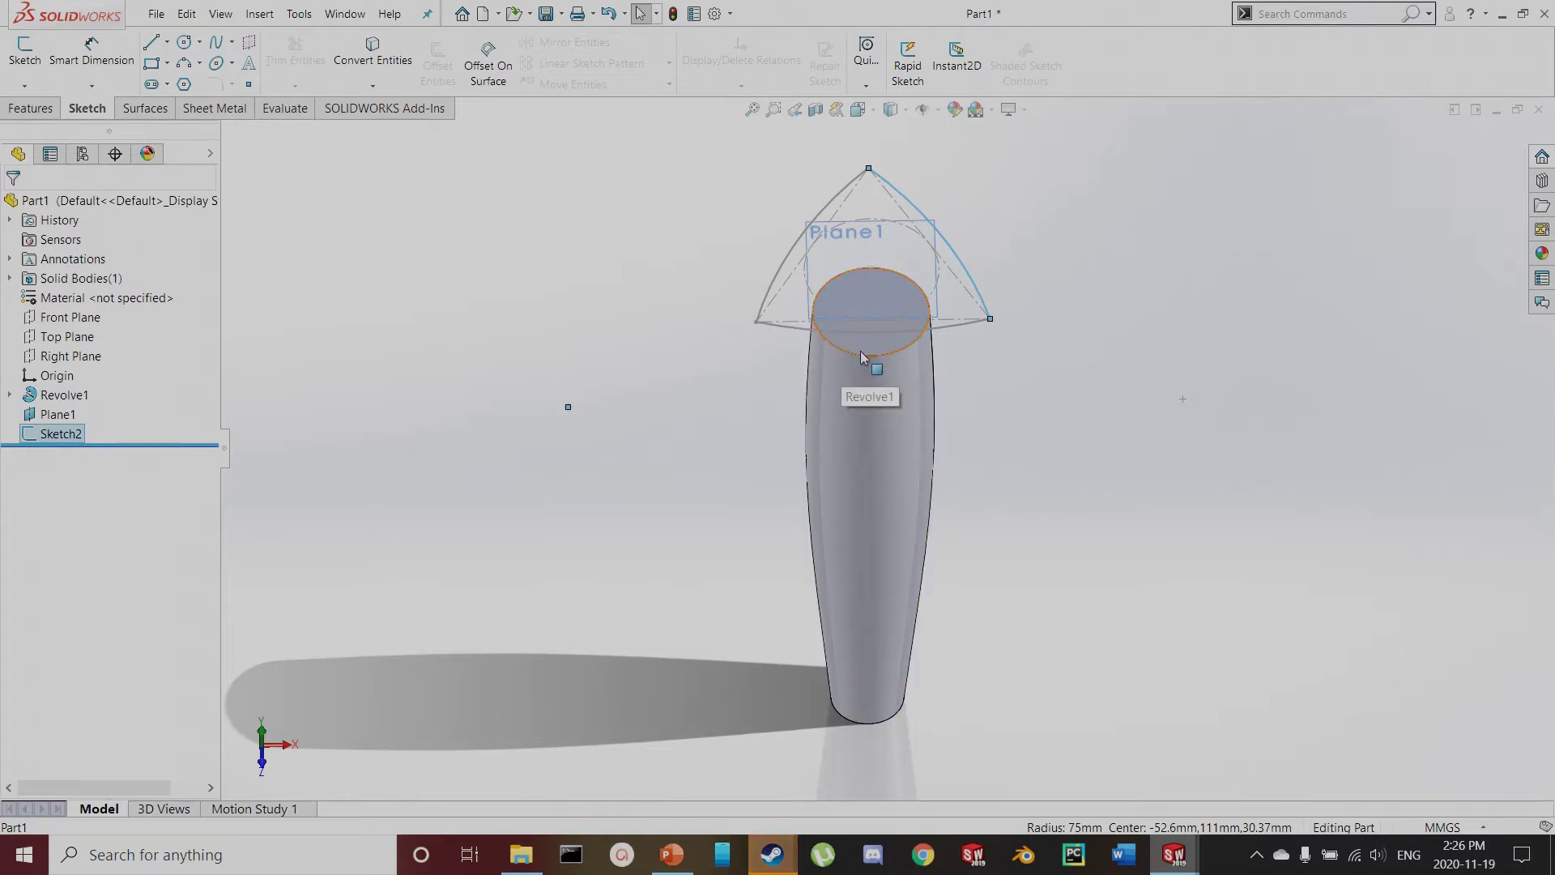
# Sketch a three-sided inscribed-circle polygon on the revolved body's upper flat face, centred on the origin, with one vertex straight above on the circular edge
pyautogui.click(861, 355)
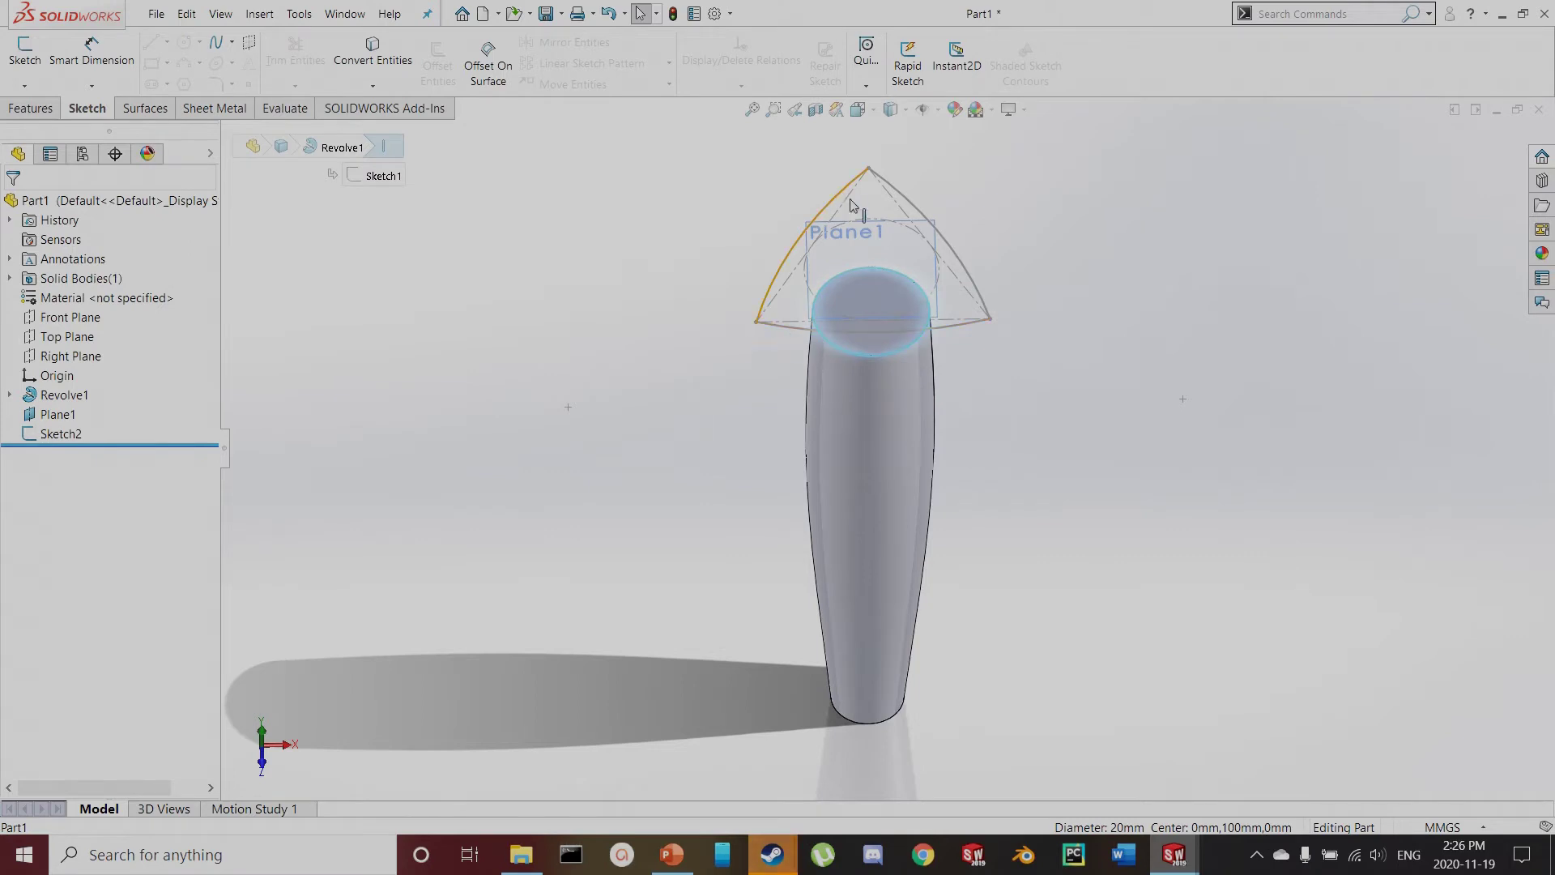
pyautogui.click(872, 346)
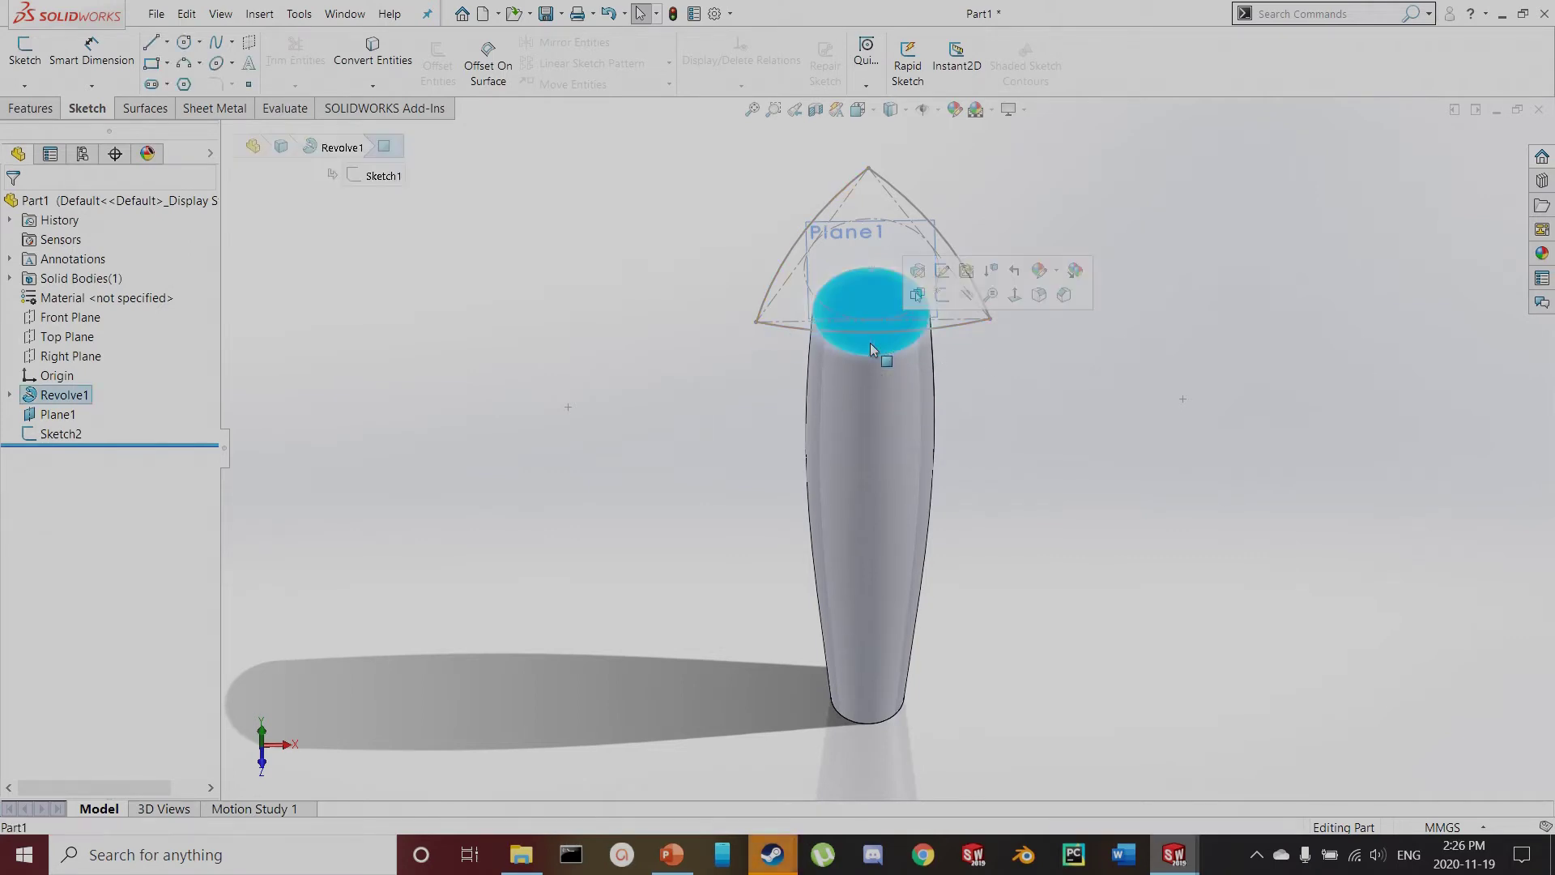
pyautogui.click(20, 61)
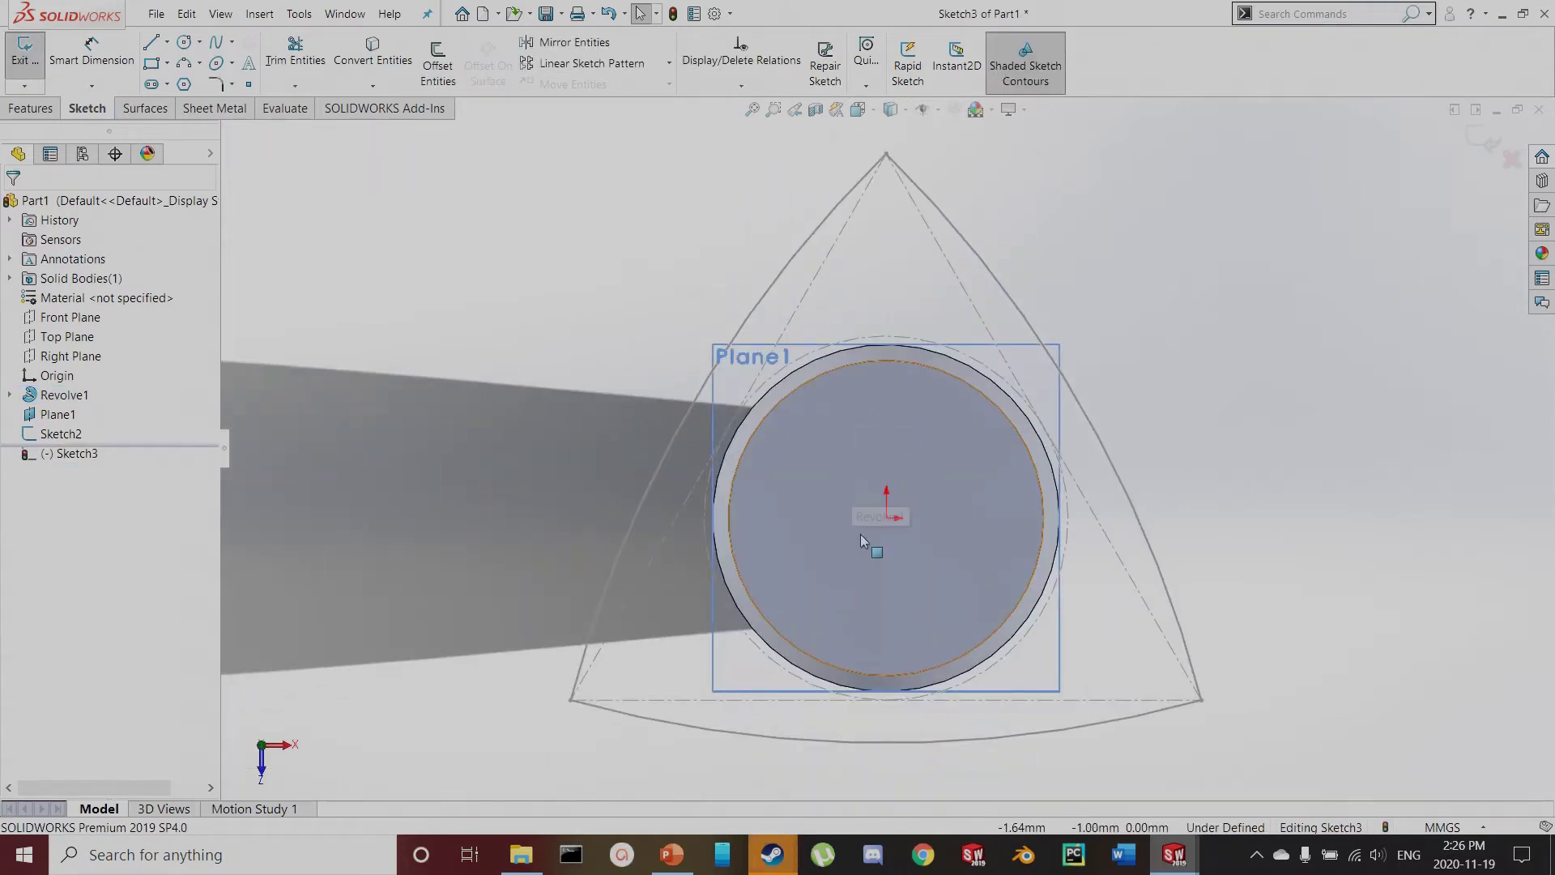
pyautogui.click(183, 83)
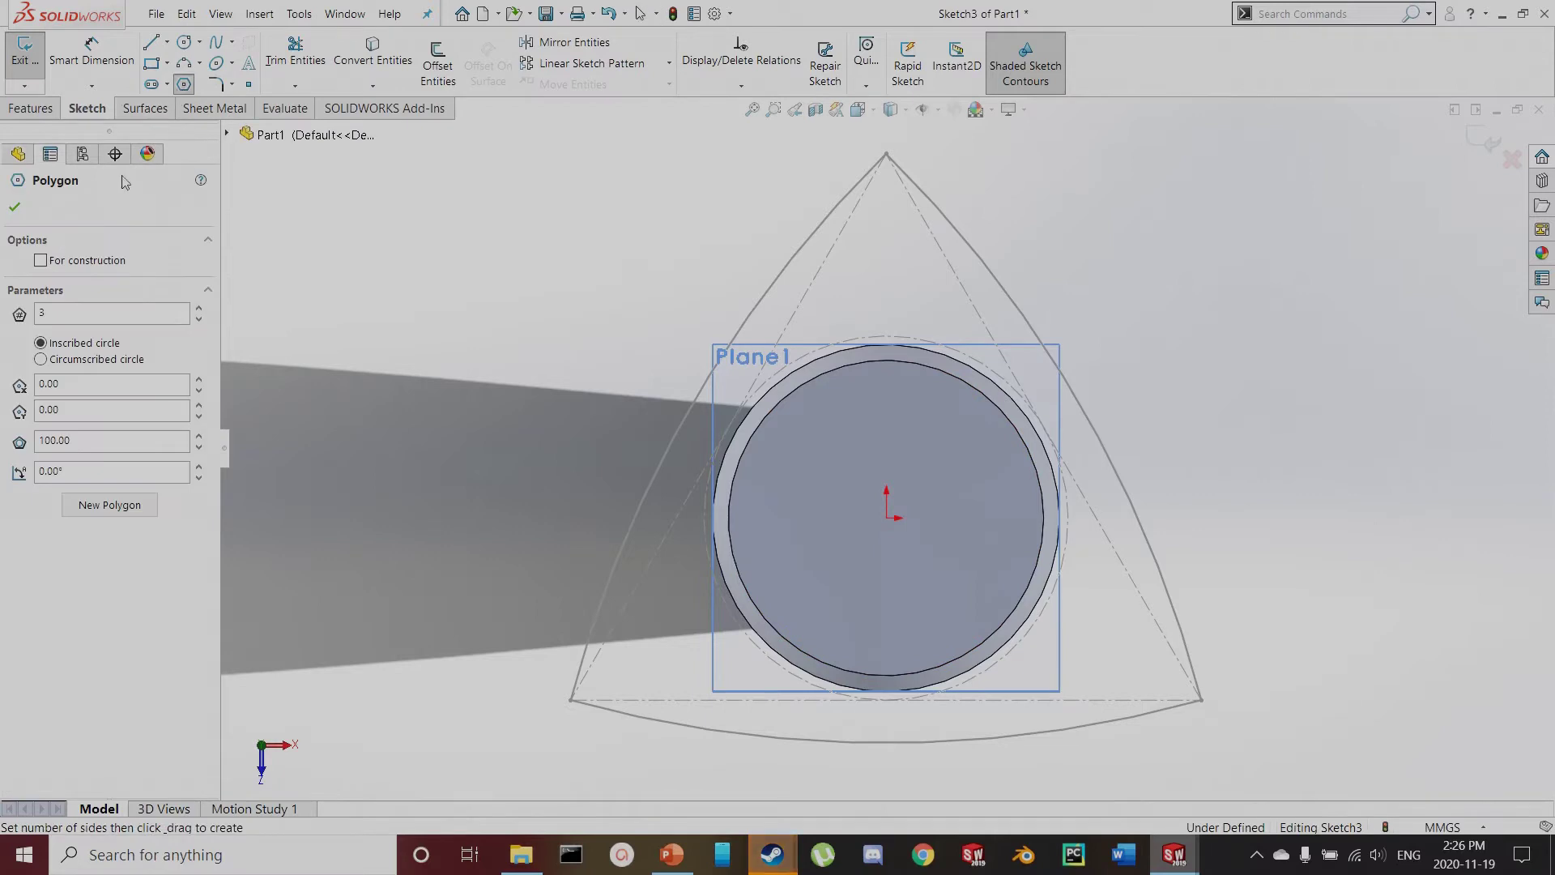
pyautogui.moveTo(888, 518); pyautogui.dragTo(889, 362)
pyautogui.press('Escape')
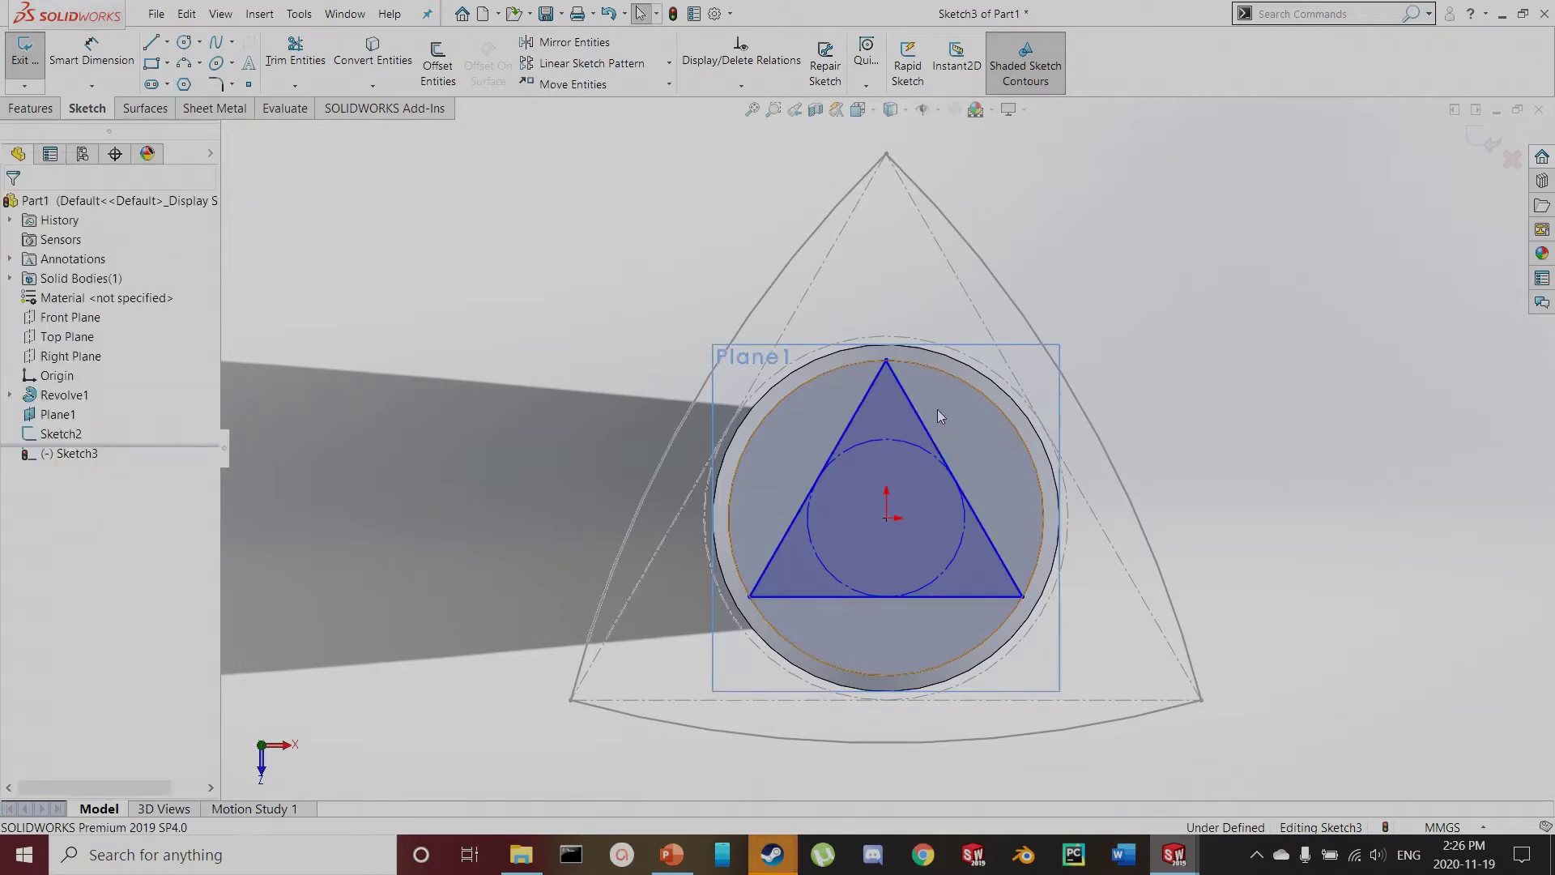
# Make the small triangle's upper vertex coincident with the face's circular edge and vertical to the origin, and exit the sketch
pyautogui.click(921, 369)
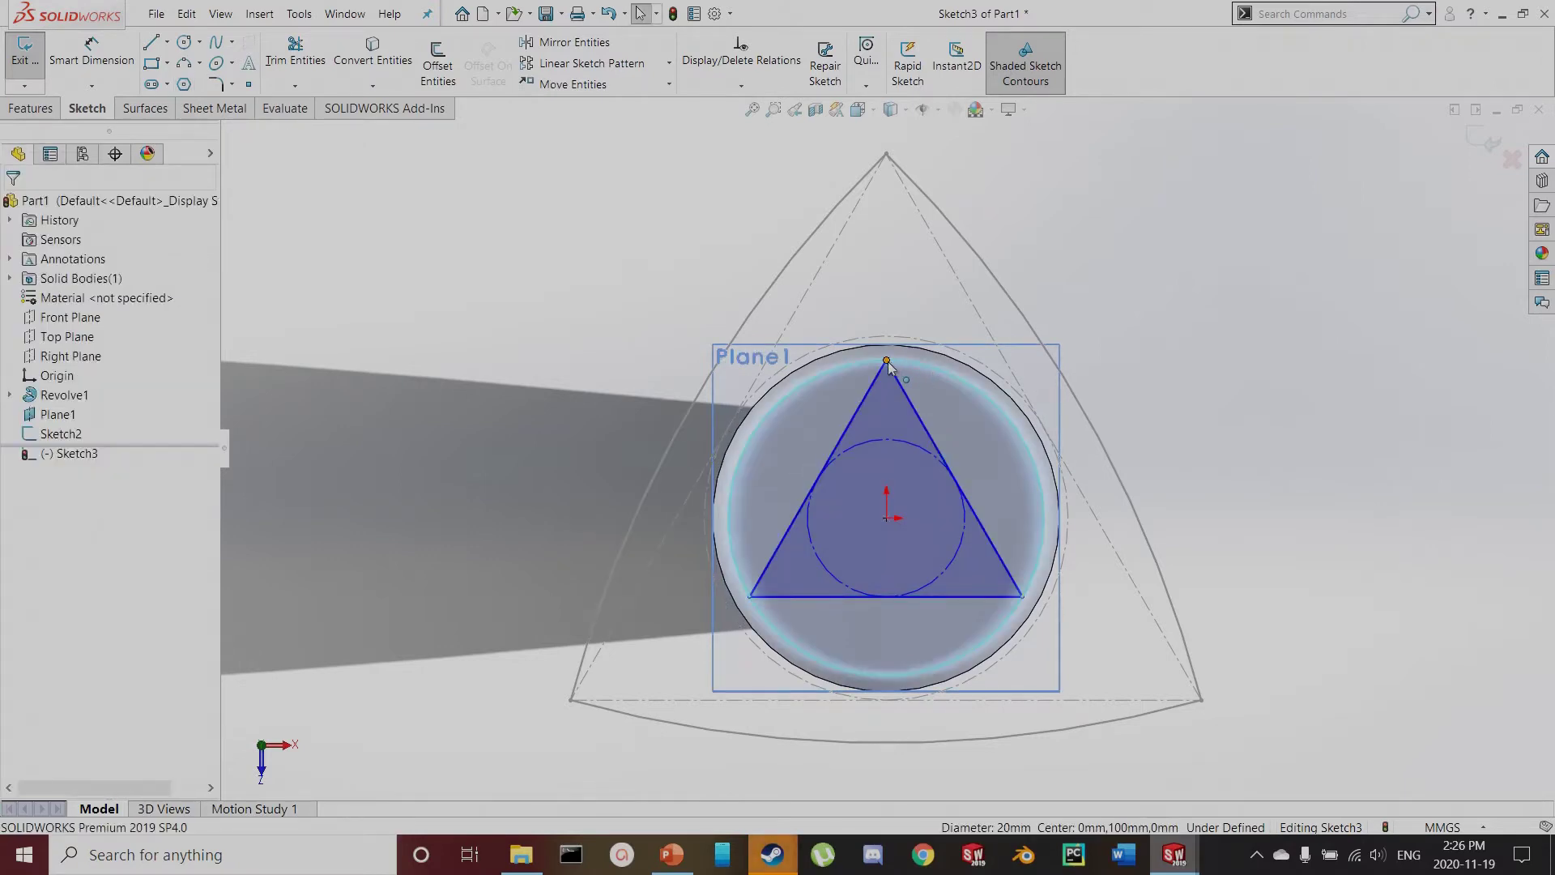
pyautogui.keyDown('ctrl'); pyautogui.click(886, 361); pyautogui.keyUp('ctrl')
pyautogui.click(21, 519)
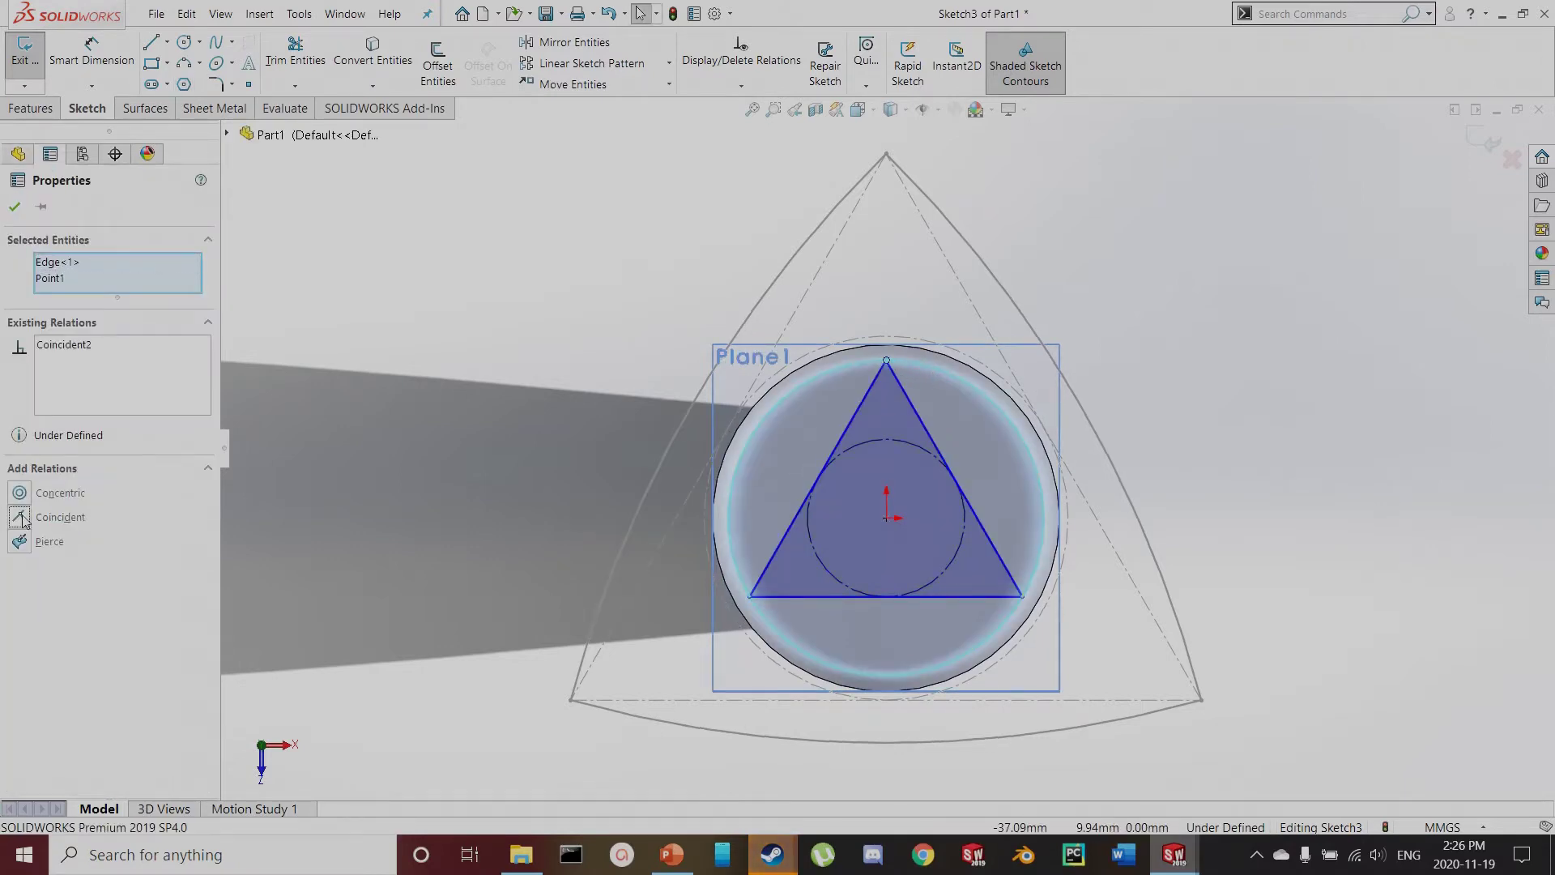
pyautogui.click(445, 267)
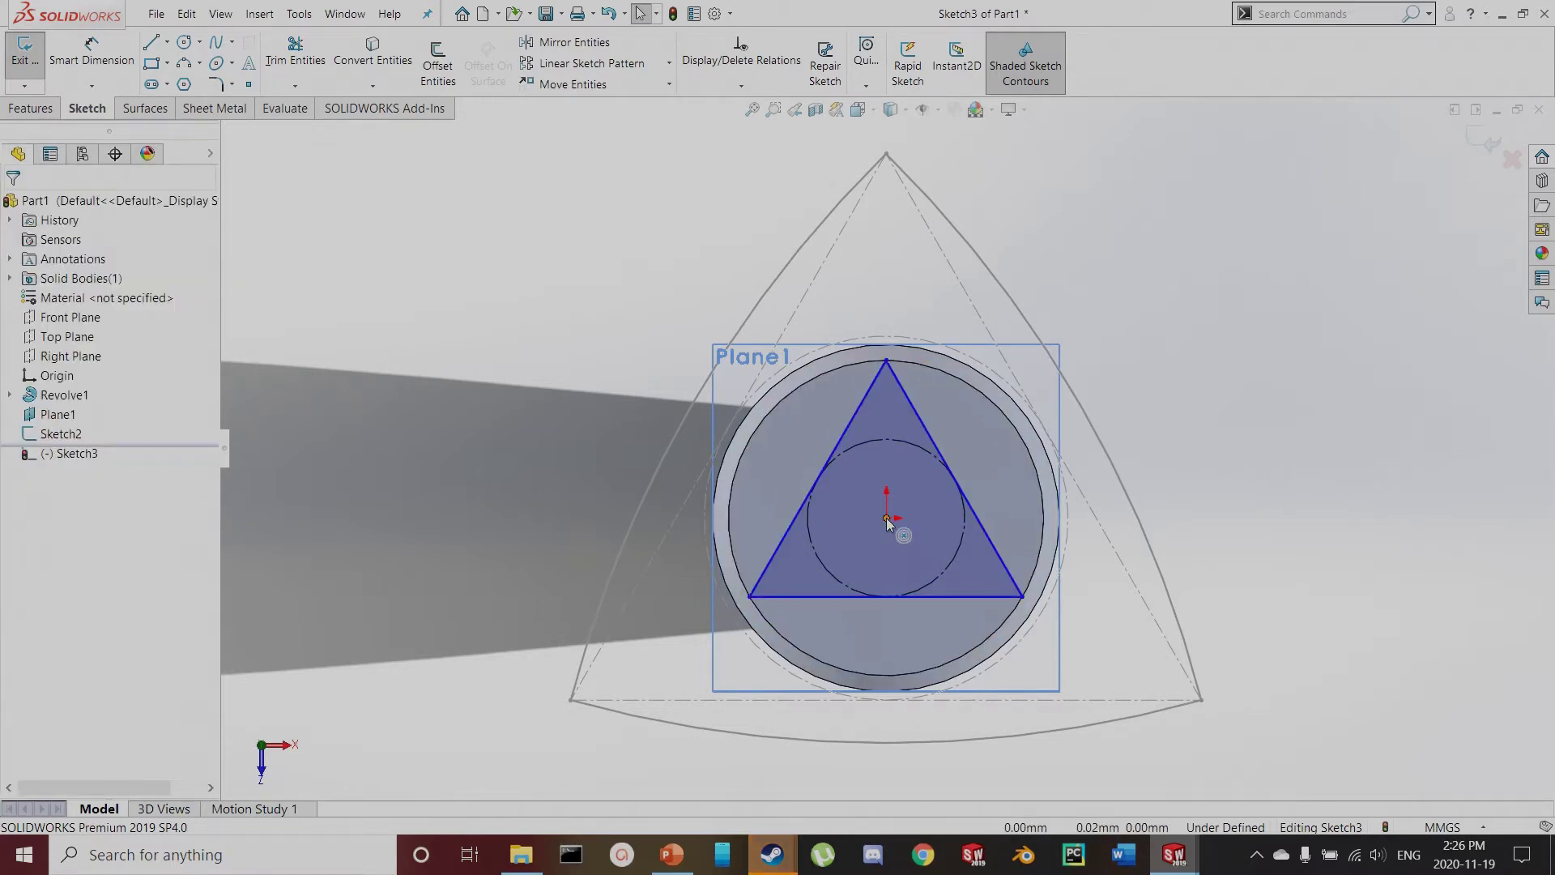
pyautogui.click(886, 361)
pyautogui.keyDown('ctrl'); pyautogui.click(886, 517); pyautogui.keyUp('ctrl')
pyautogui.click(19, 517)
pyautogui.click(377, 348)
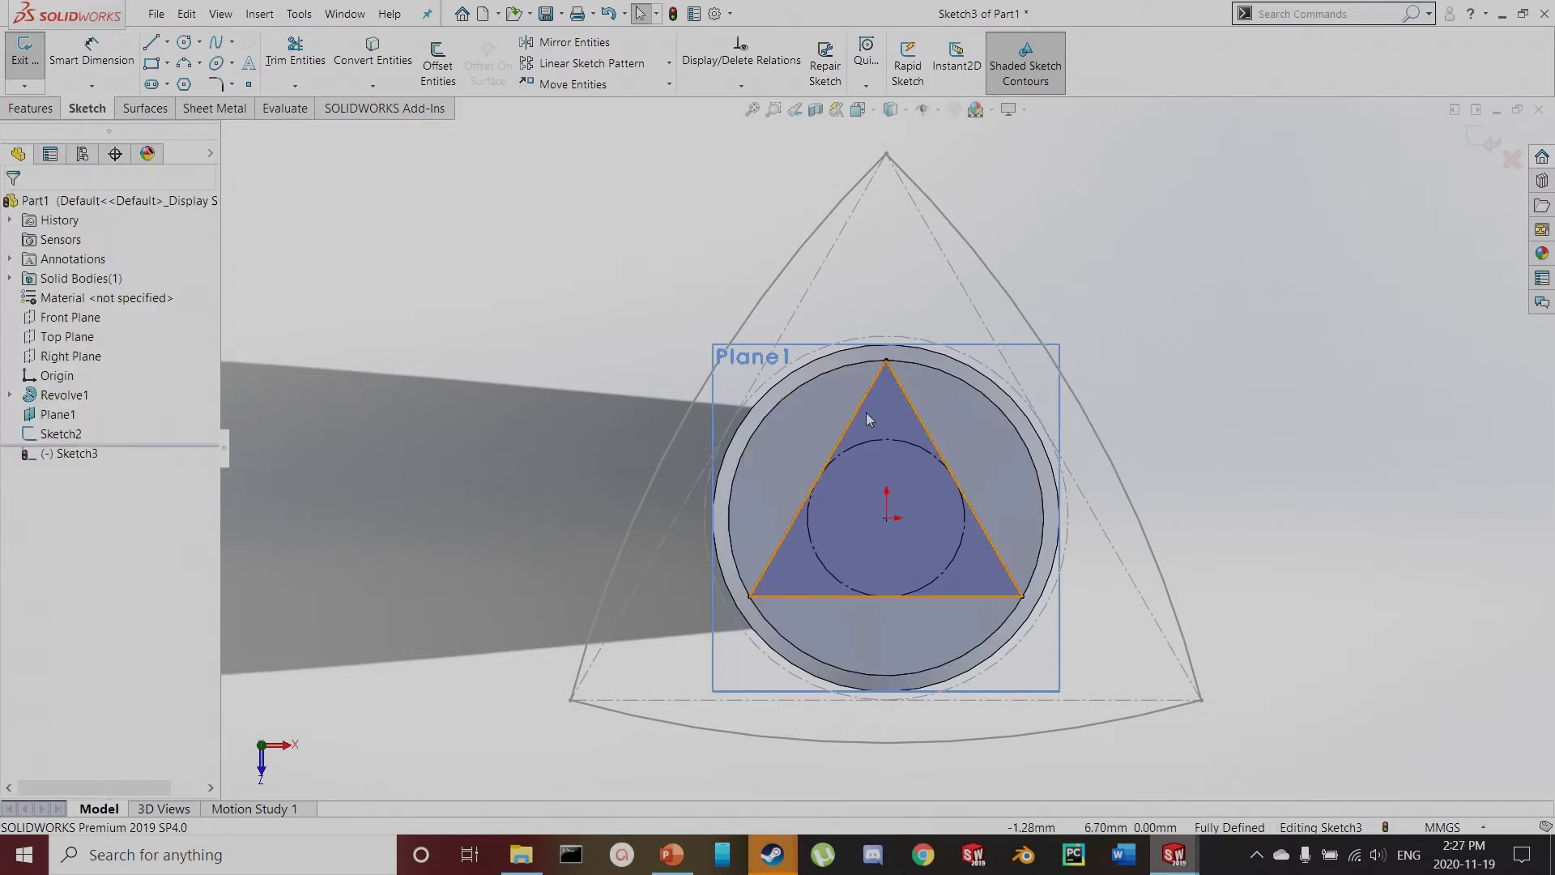
pyautogui.click(26, 88)
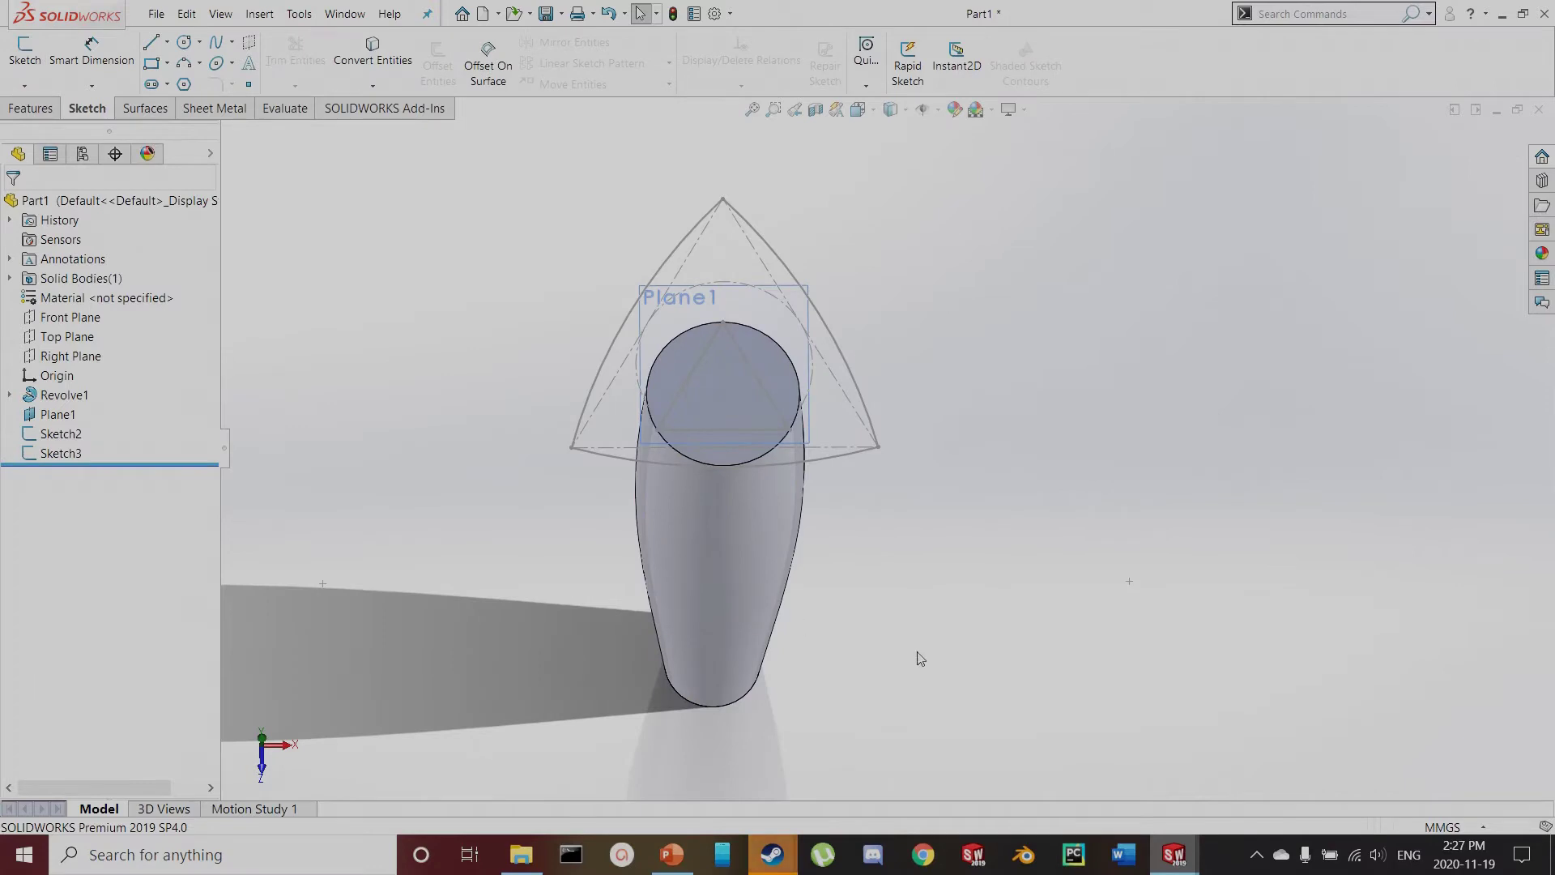
# Create a reference axis through two points: the centre of the three-arc profile and the centre of the small triangle on the body's upper face
pyautogui.moveTo(920, 659); pyautogui.dragTo(878, 533, button='middle')
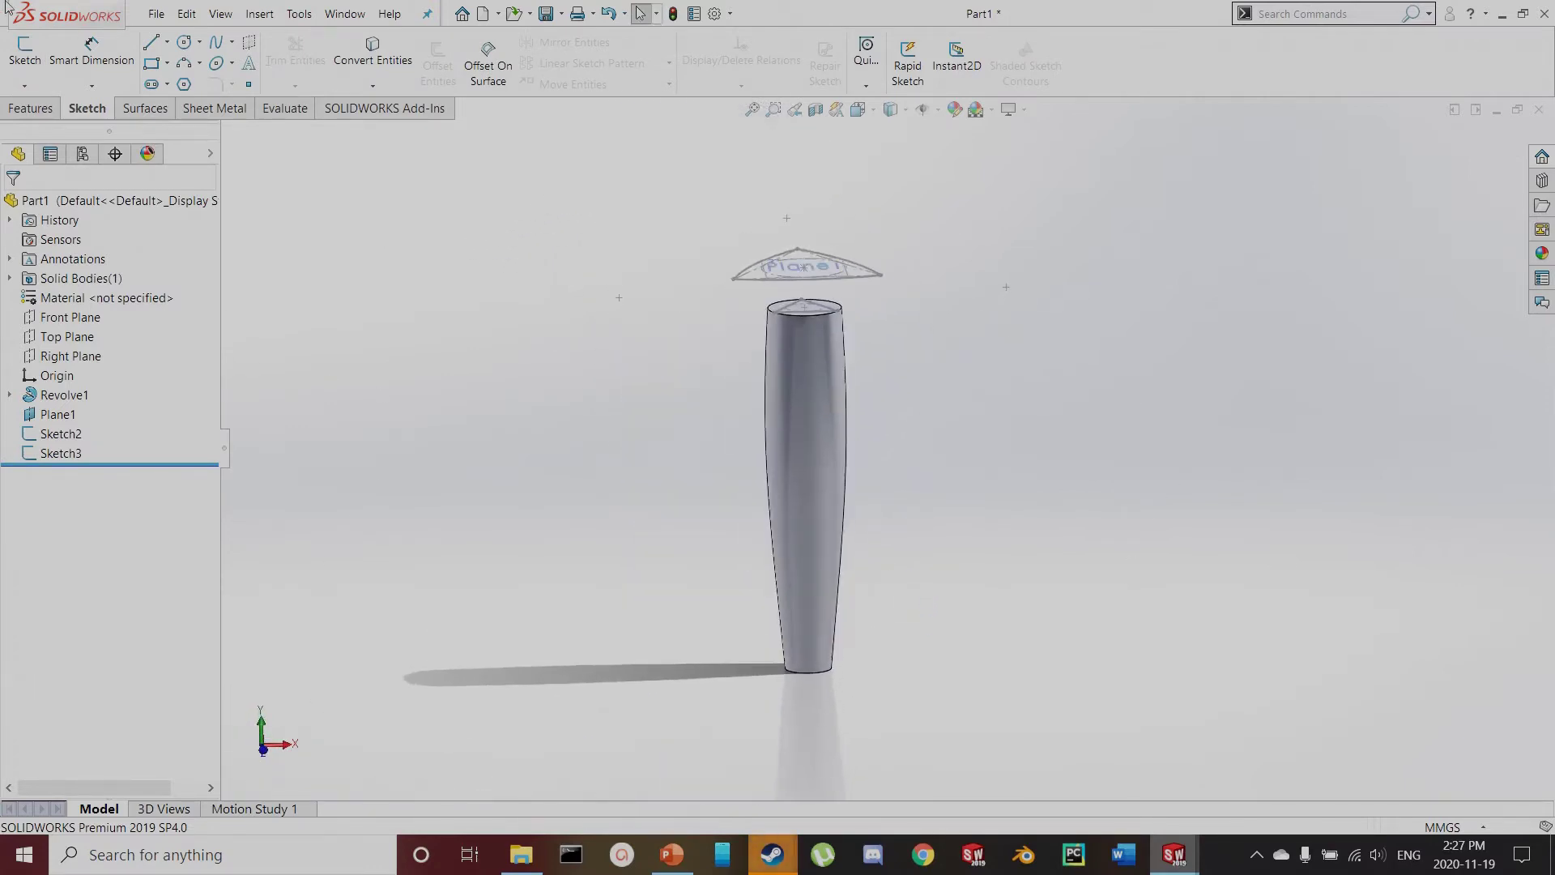
pyautogui.click(34, 111)
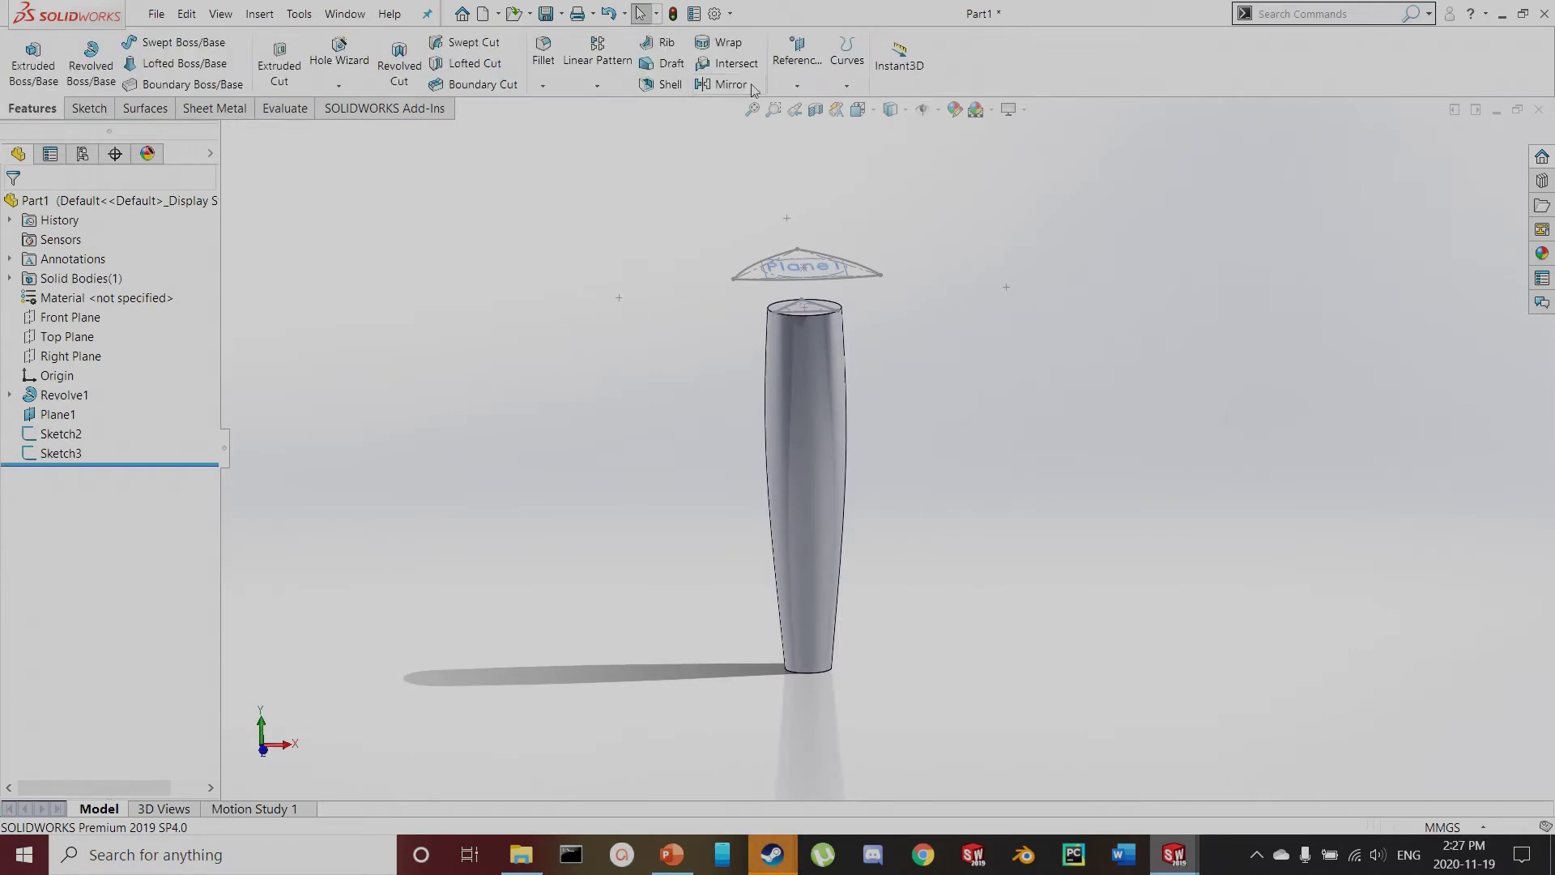
pyautogui.click(792, 61)
pyautogui.click(801, 127)
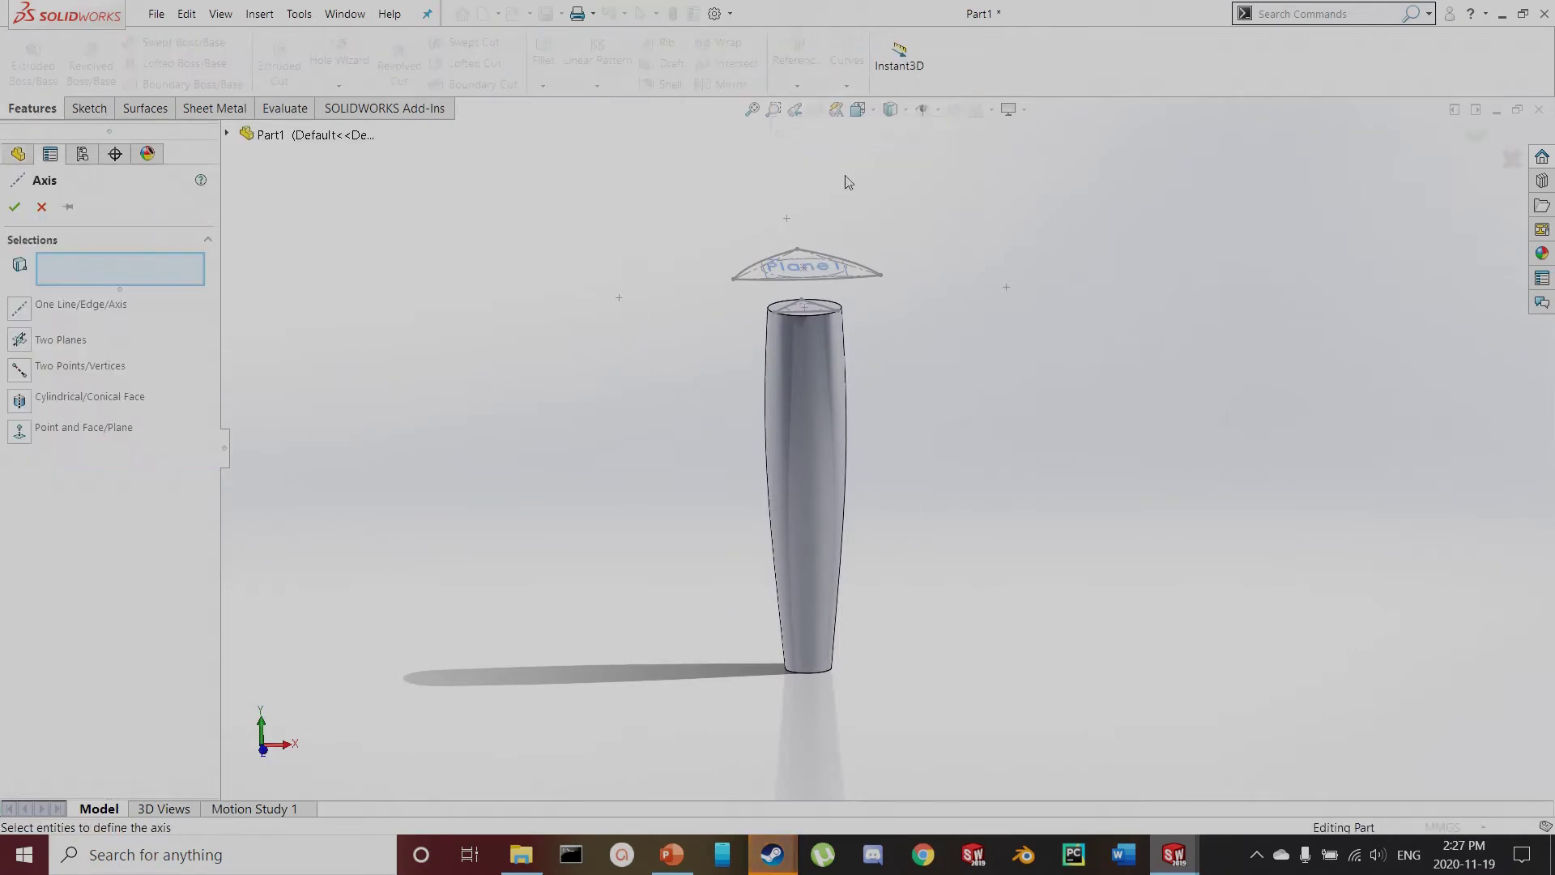
pyautogui.scroll(-5, 854, 181)
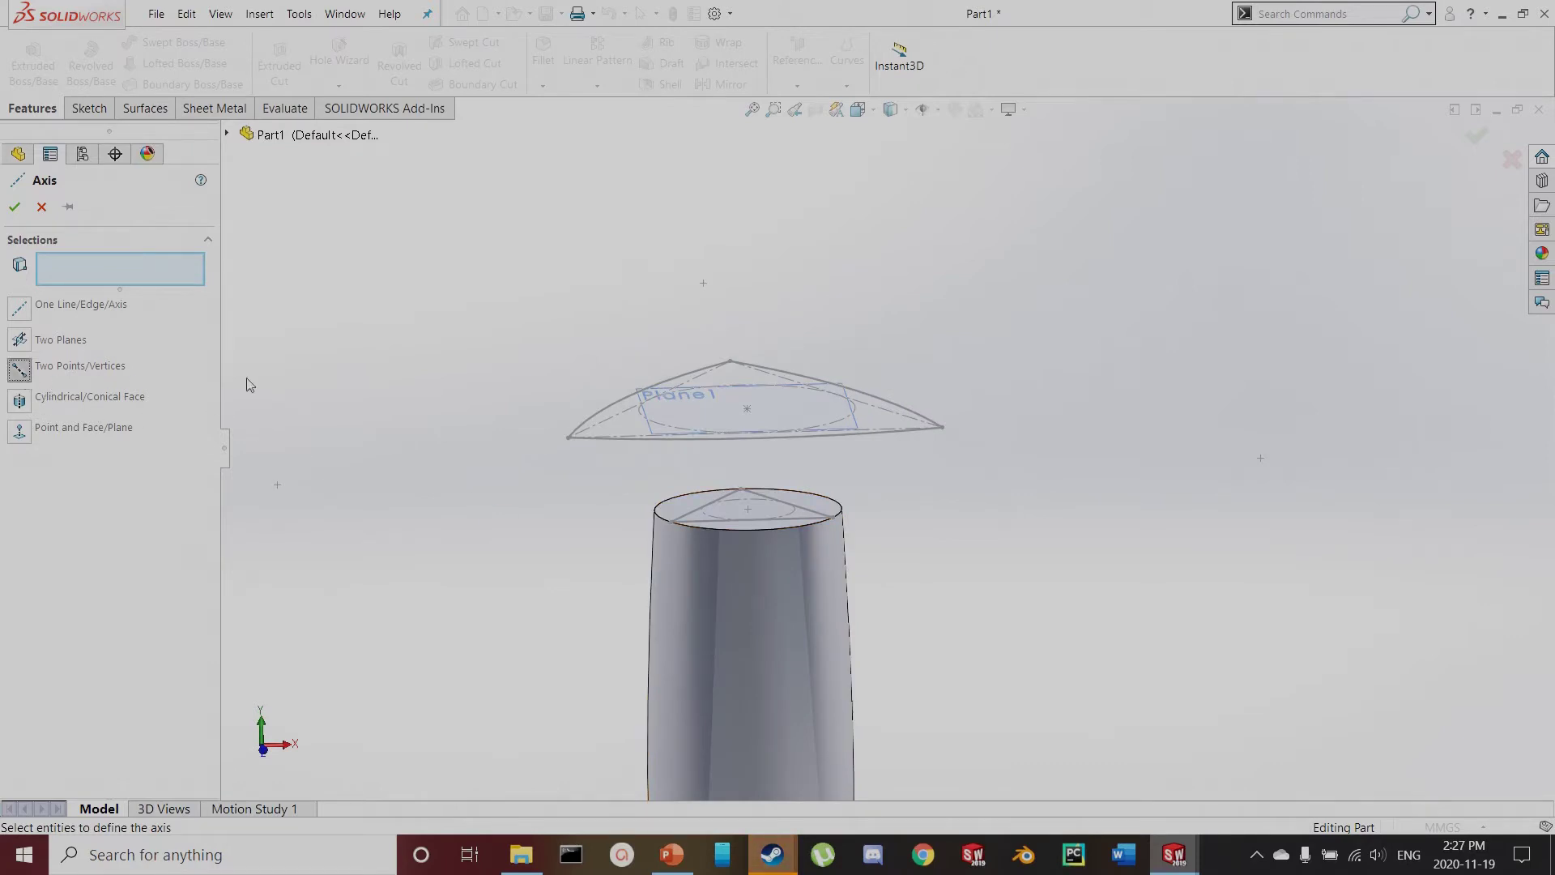
pyautogui.click(76, 376)
pyautogui.scroll(-3, 749, 412)
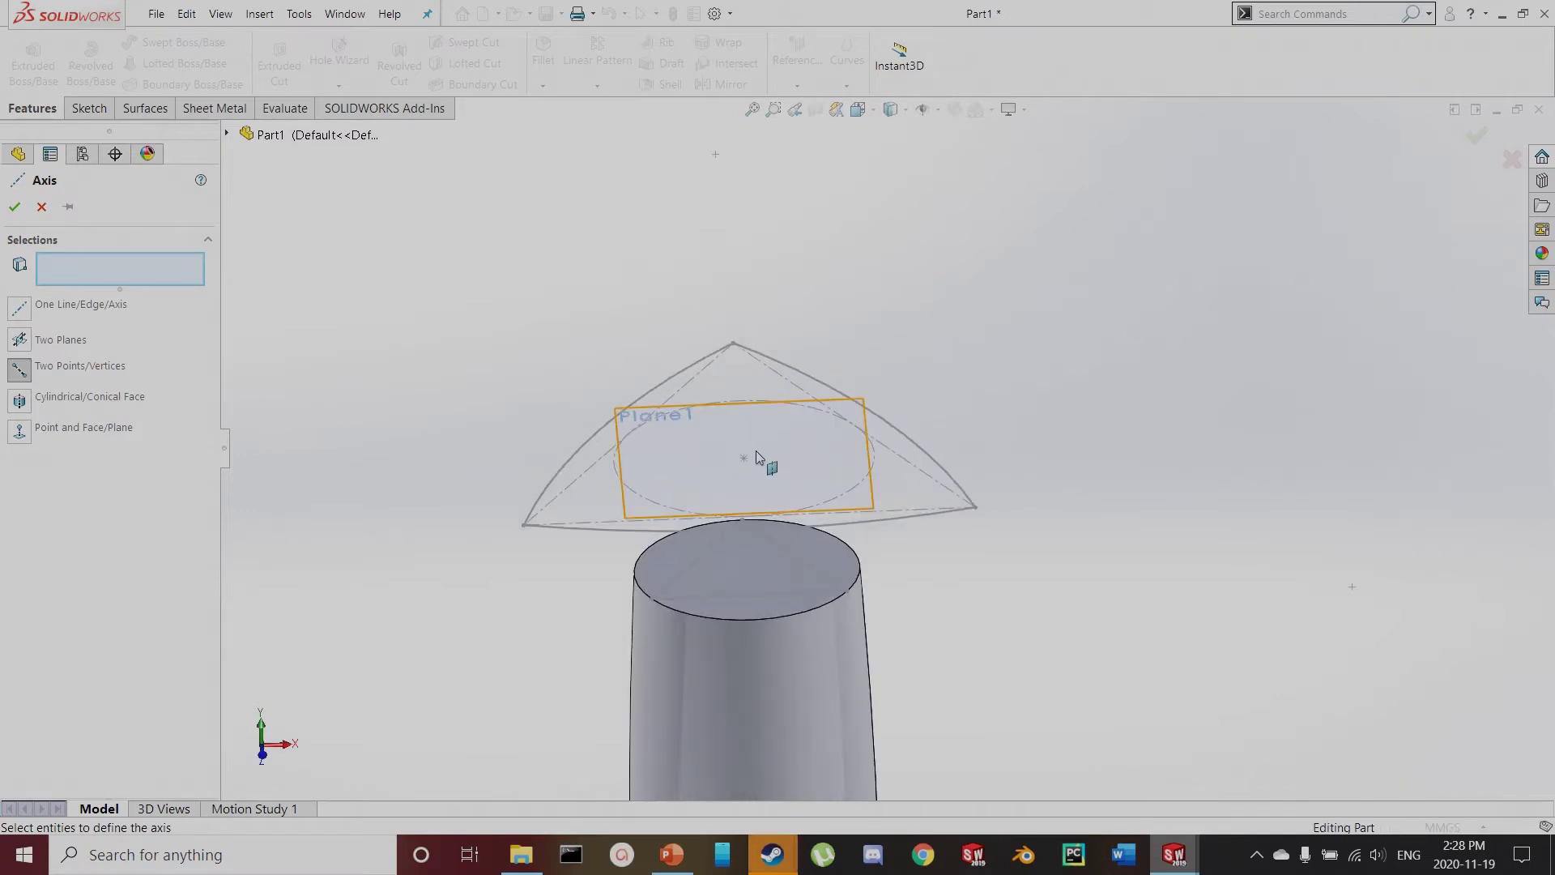
pyautogui.click(744, 459)
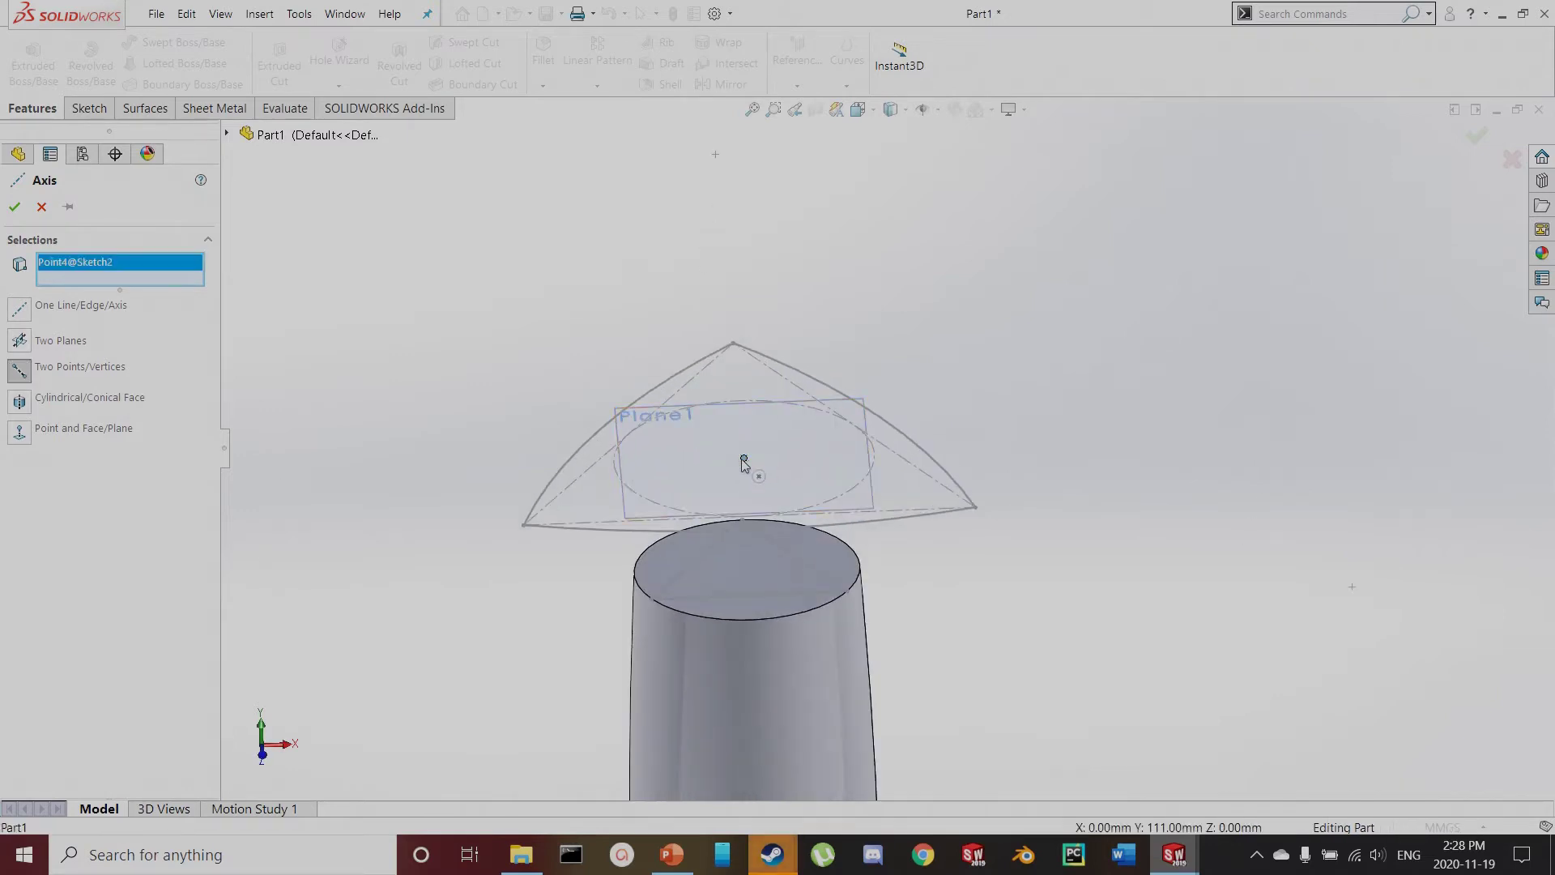
pyautogui.click(747, 571)
pyautogui.scroll(6, 747, 574)
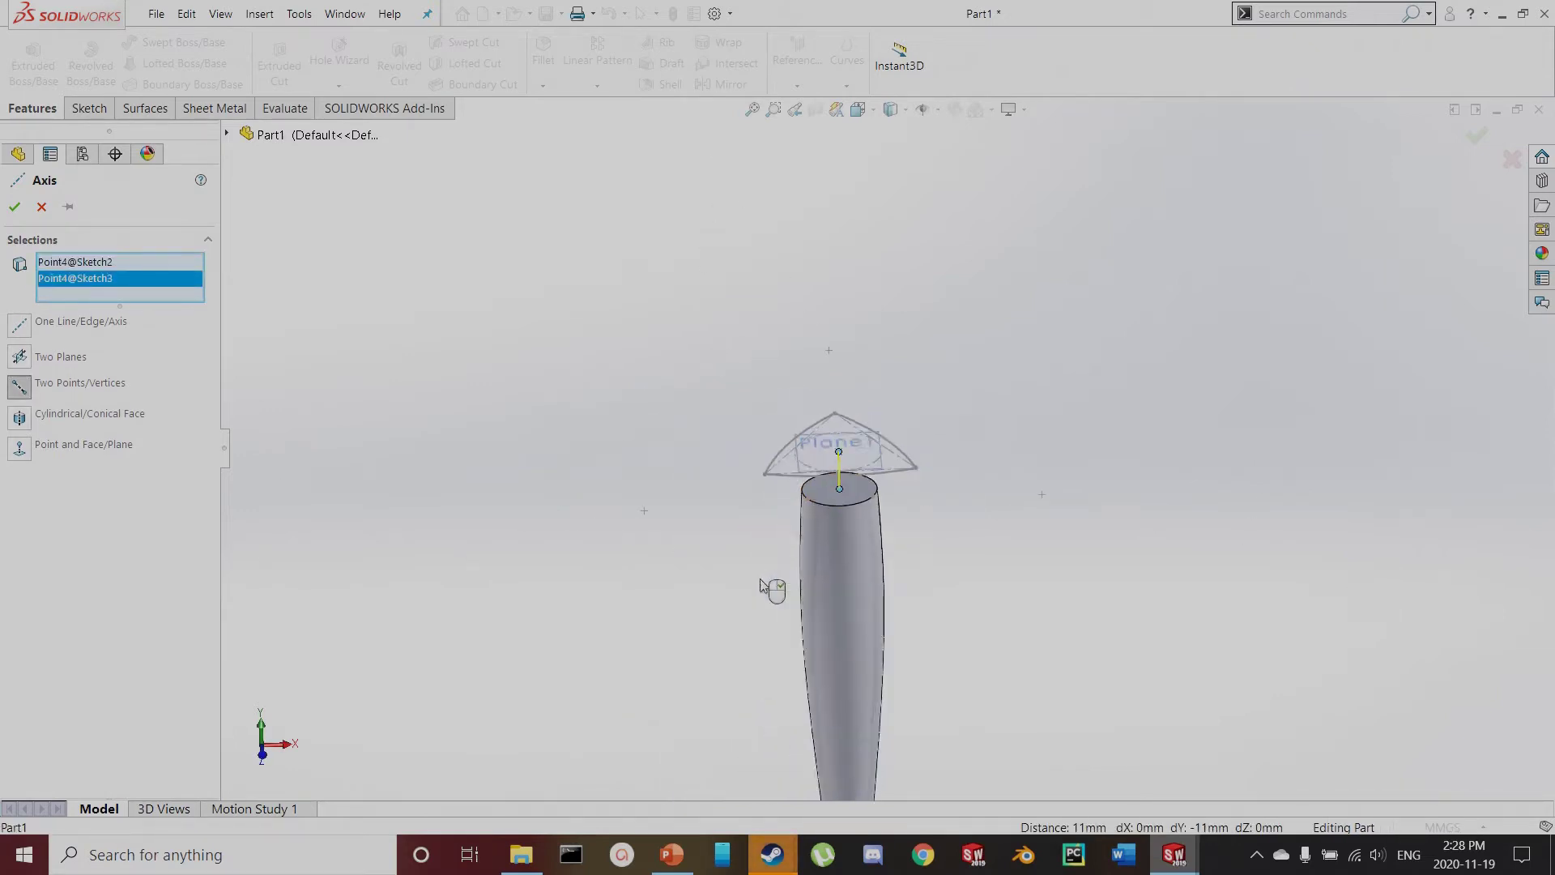
pyautogui.click(14, 206)
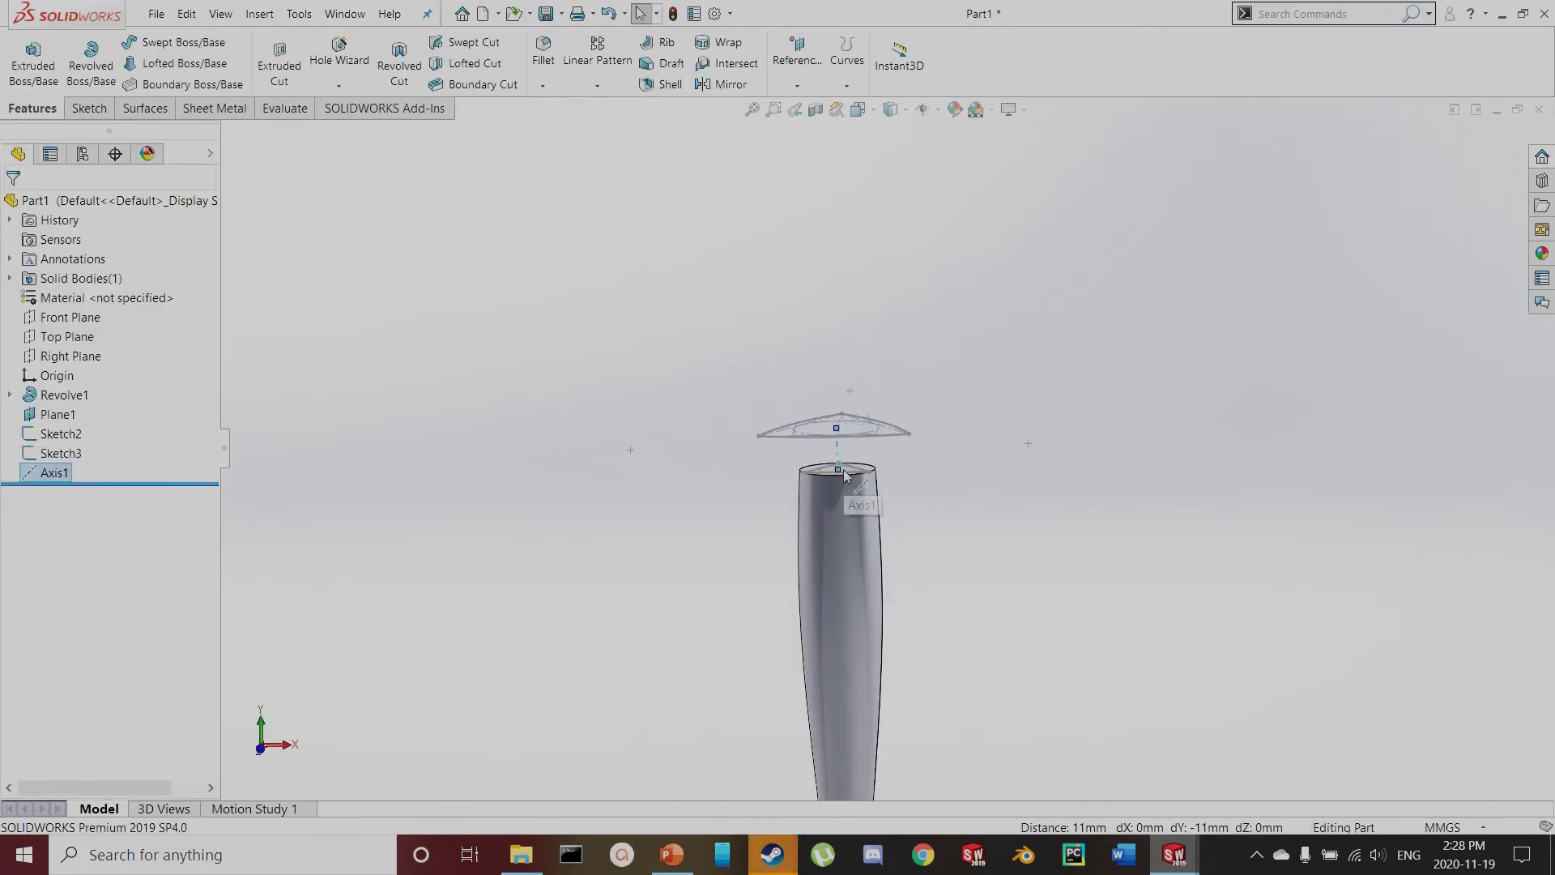
# Extend the displayed reference axis down through the revolved body and up beyond the three-arc profile
pyautogui.click(835, 494)
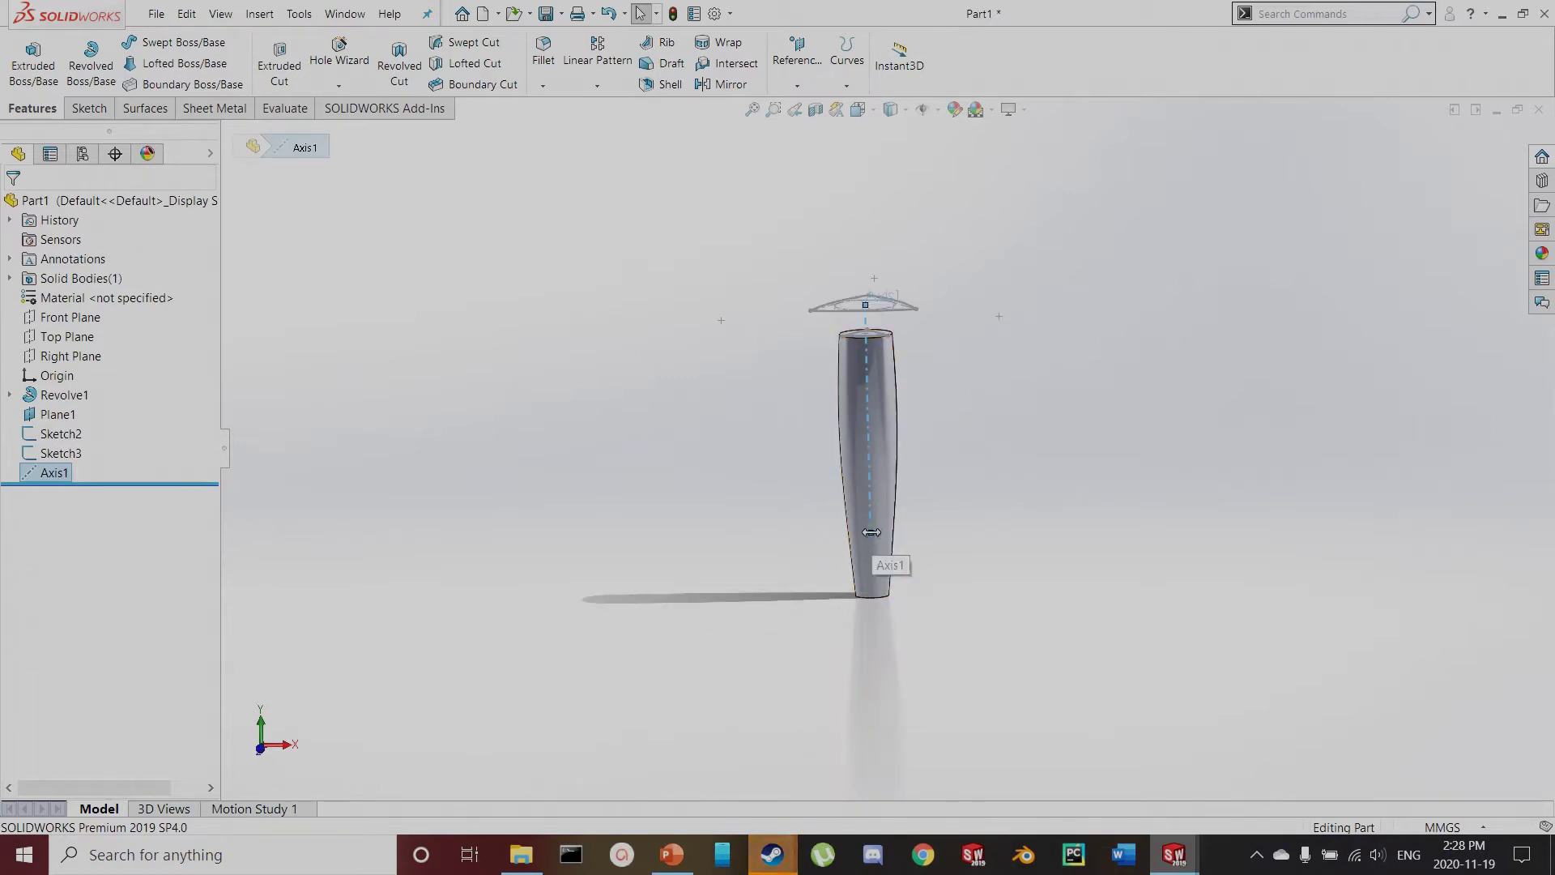
pyautogui.scroll(-4, 899, 350)
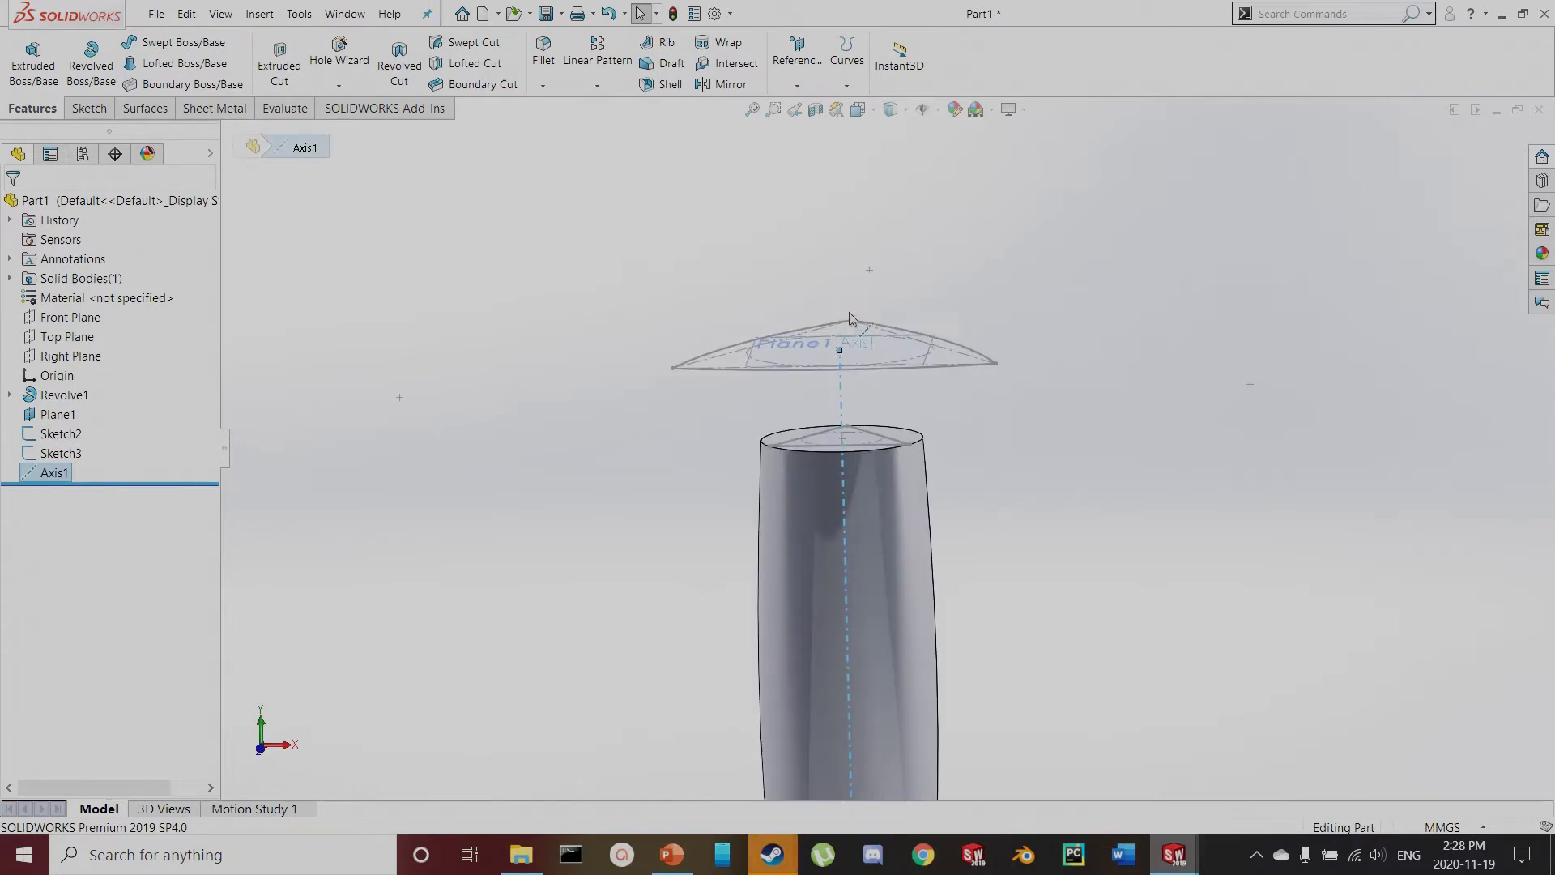
pyautogui.click(1050, 492)
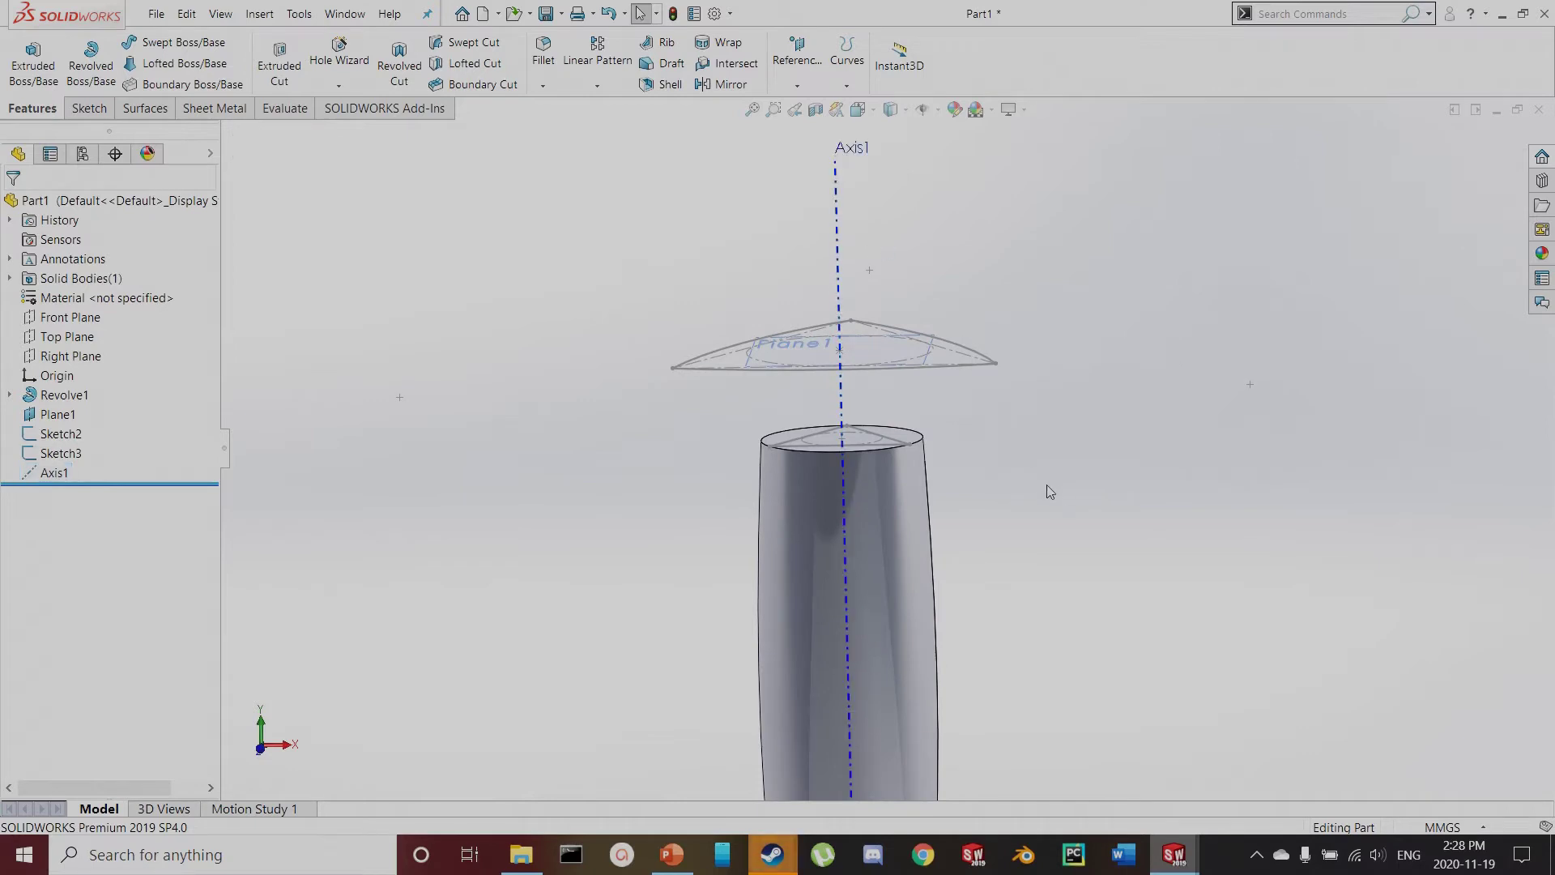
pyautogui.scroll(-3, 1012, 478)
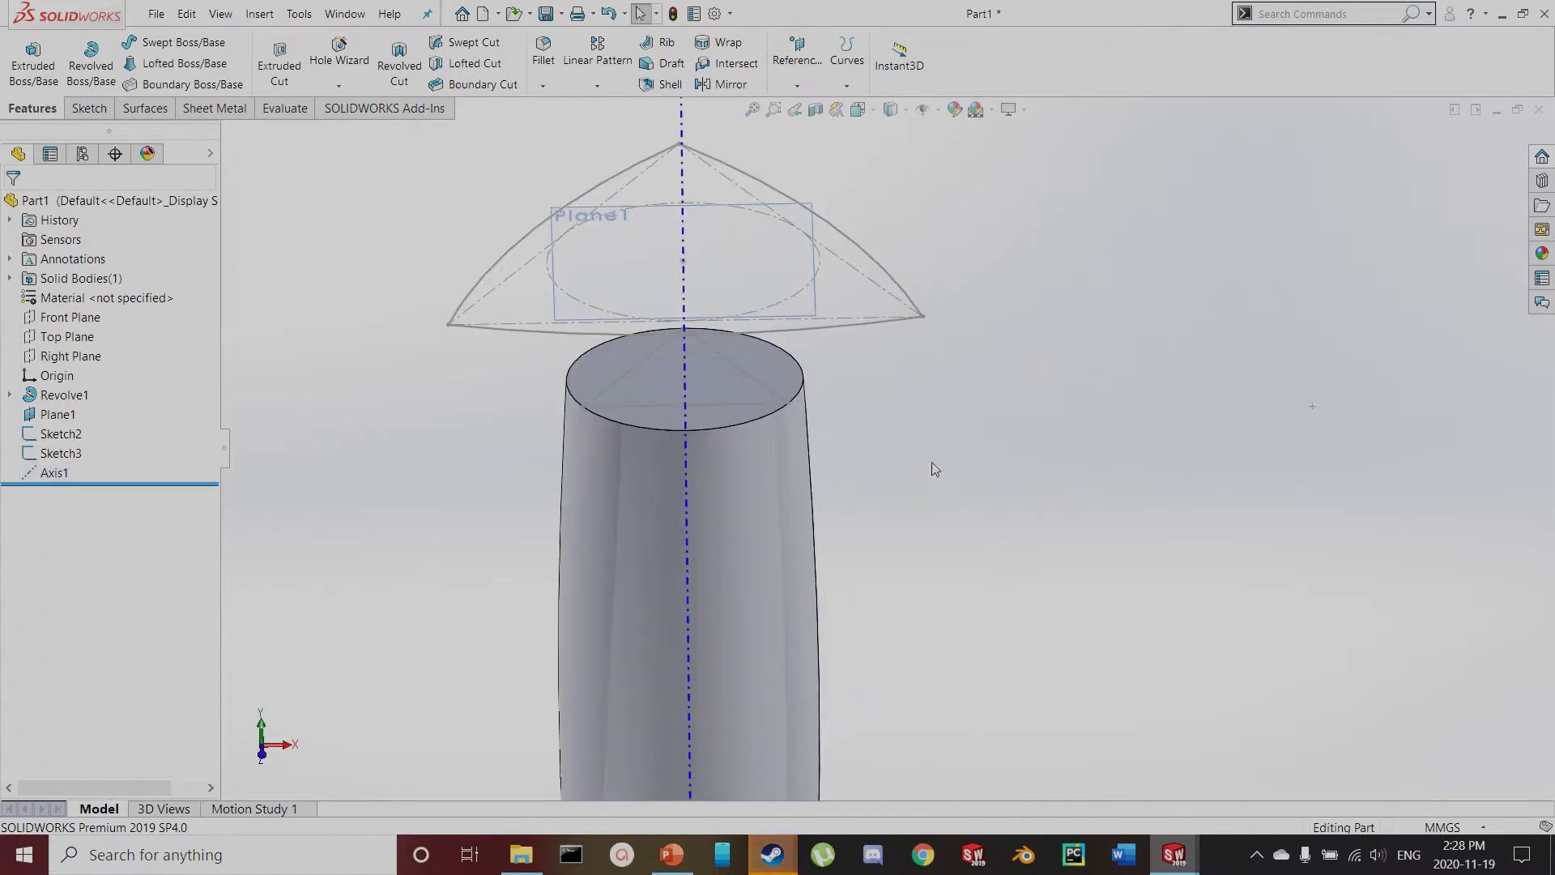
# Start a 3D sketch and draw a line from the small triangle's front-left vertex to the matching corner of the three-arc profile
pyautogui.click(790, 407)
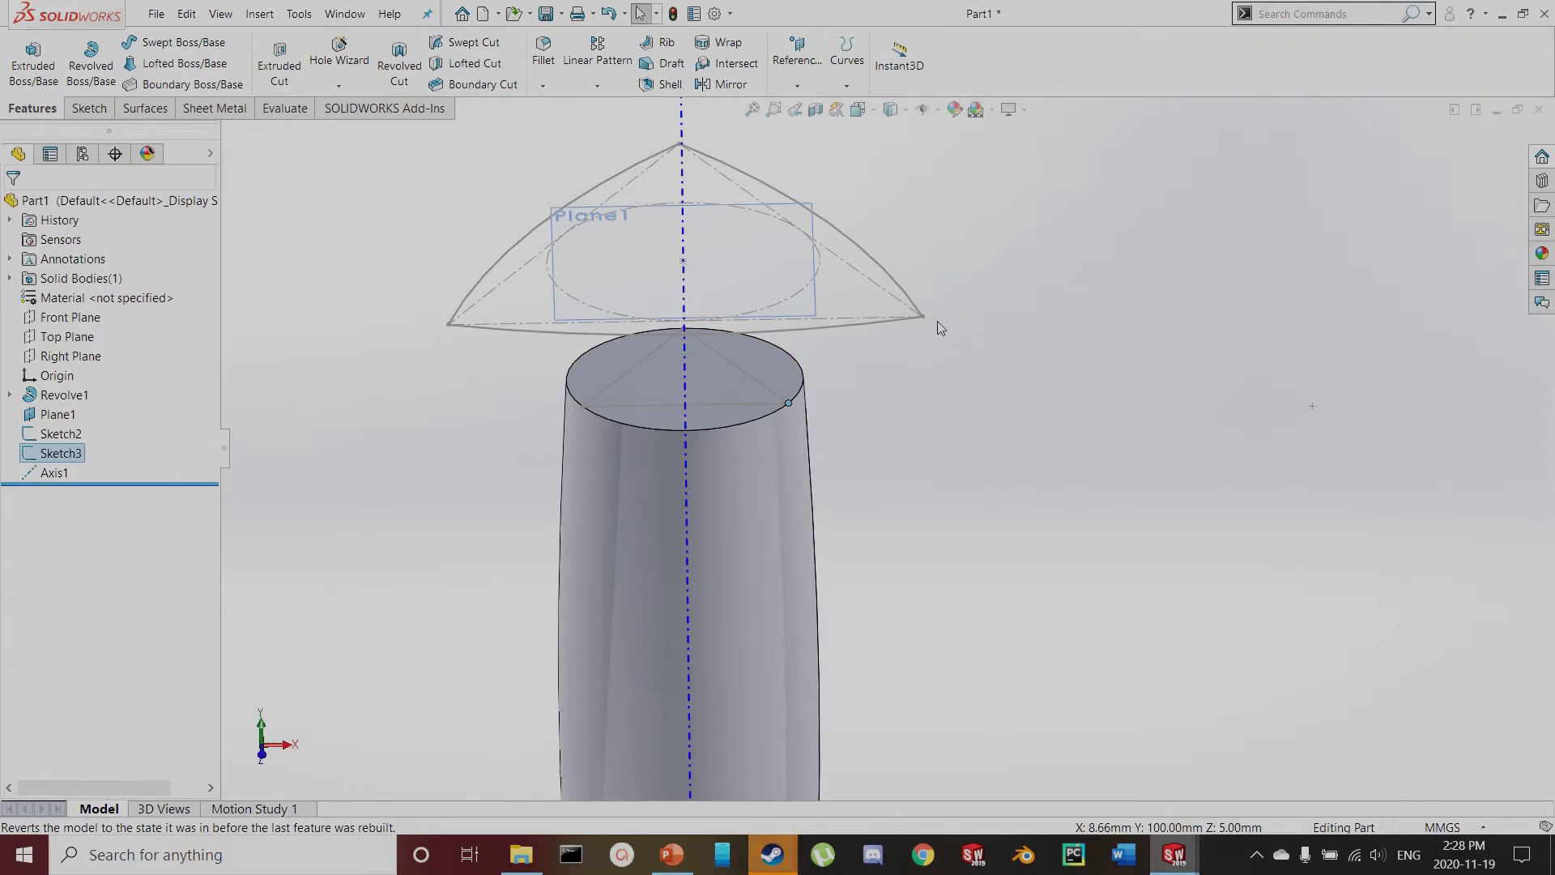
pyautogui.click(385, 469)
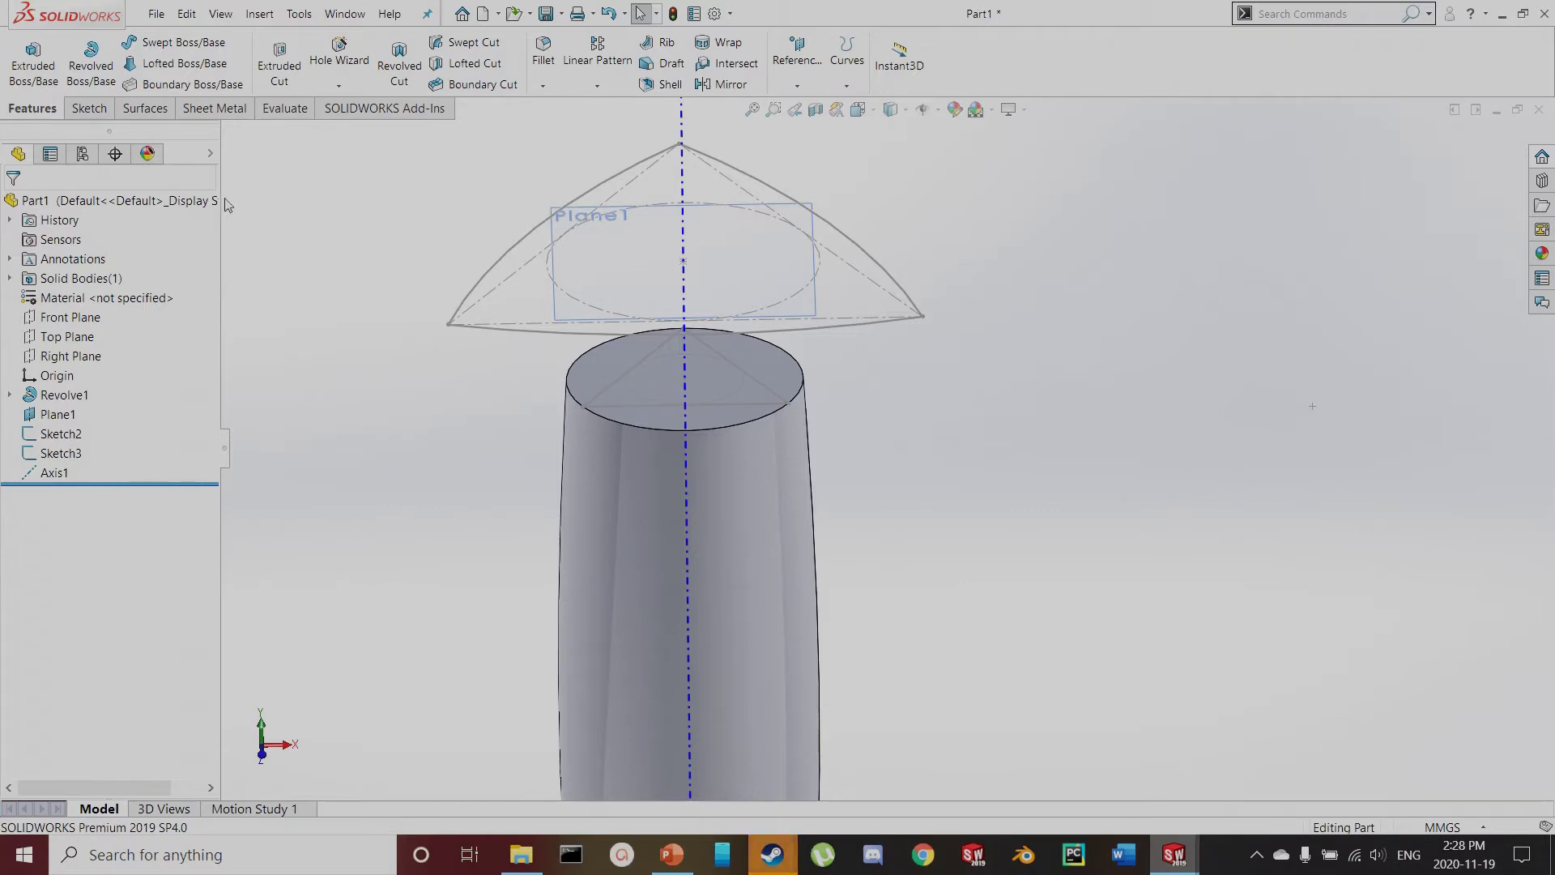
pyautogui.click(89, 107)
pyautogui.click(24, 86)
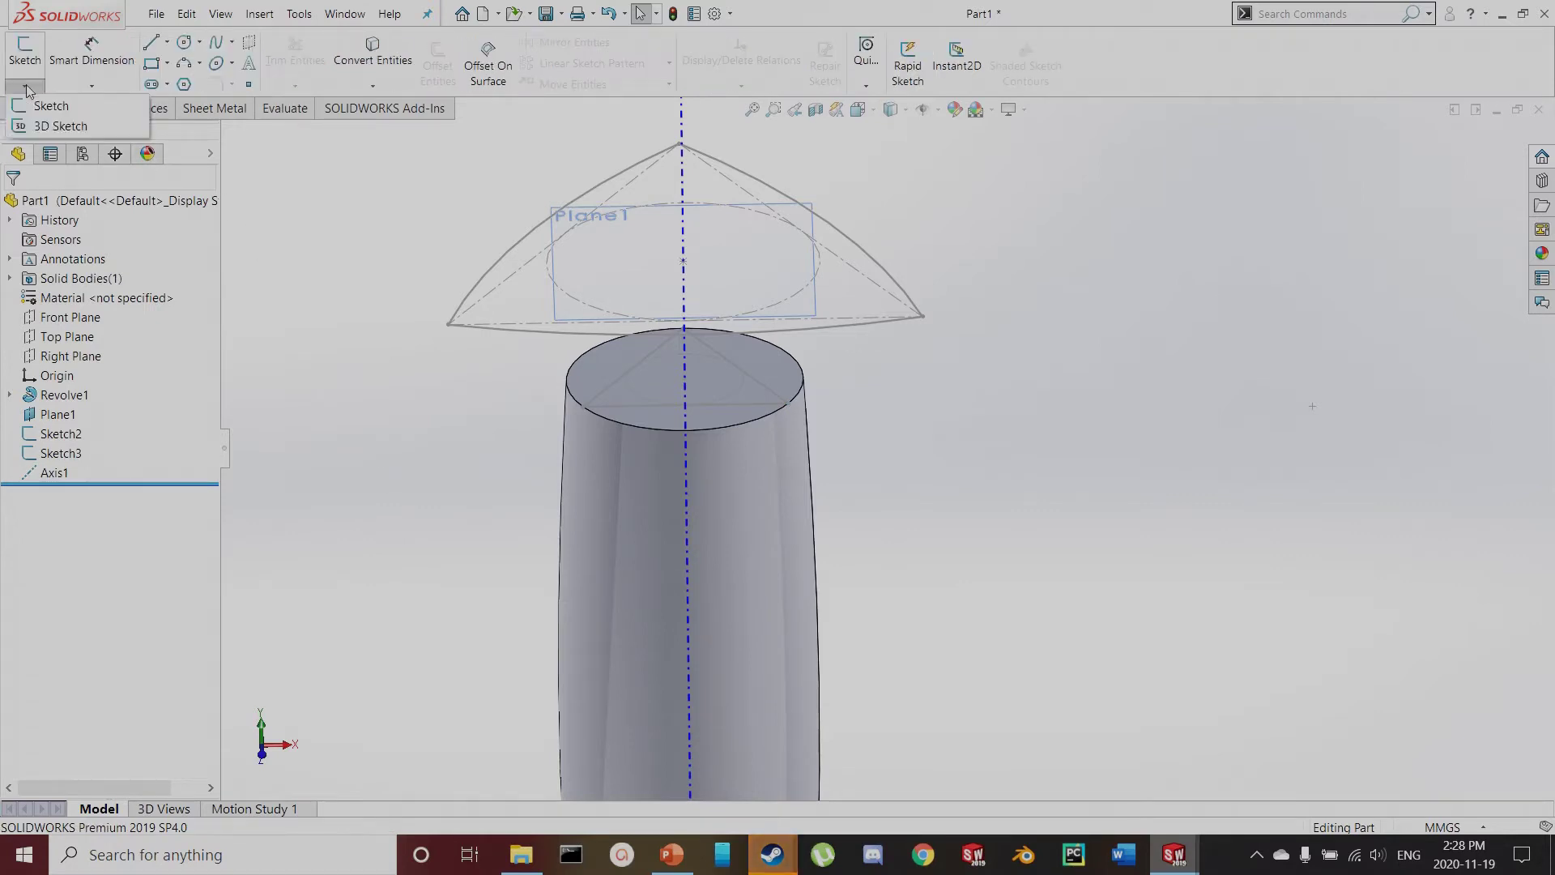
pyautogui.click(36, 128)
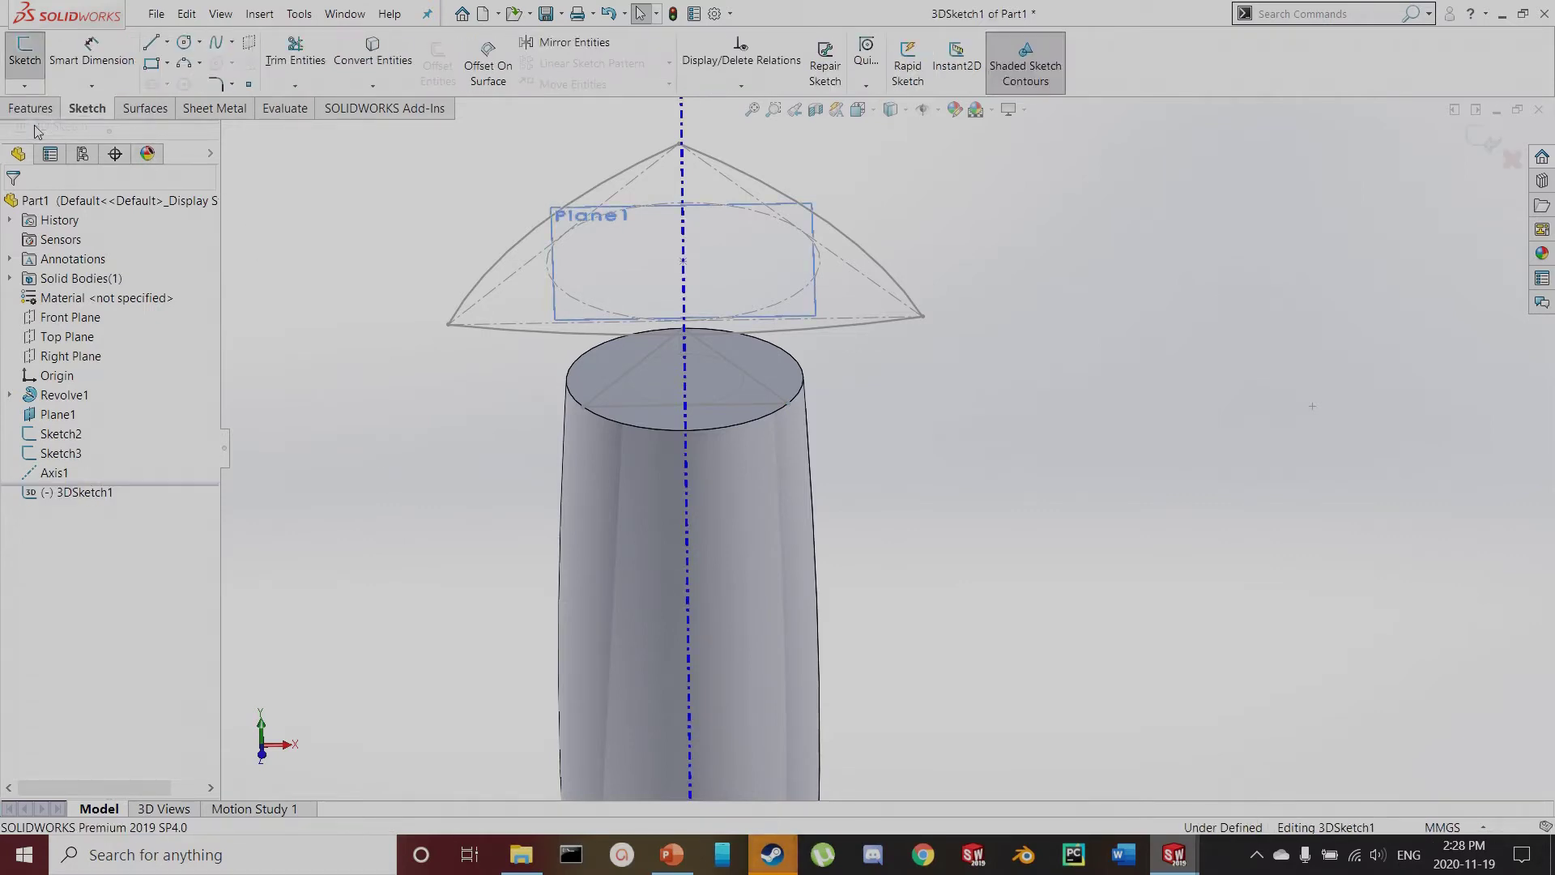
pyautogui.click(148, 45)
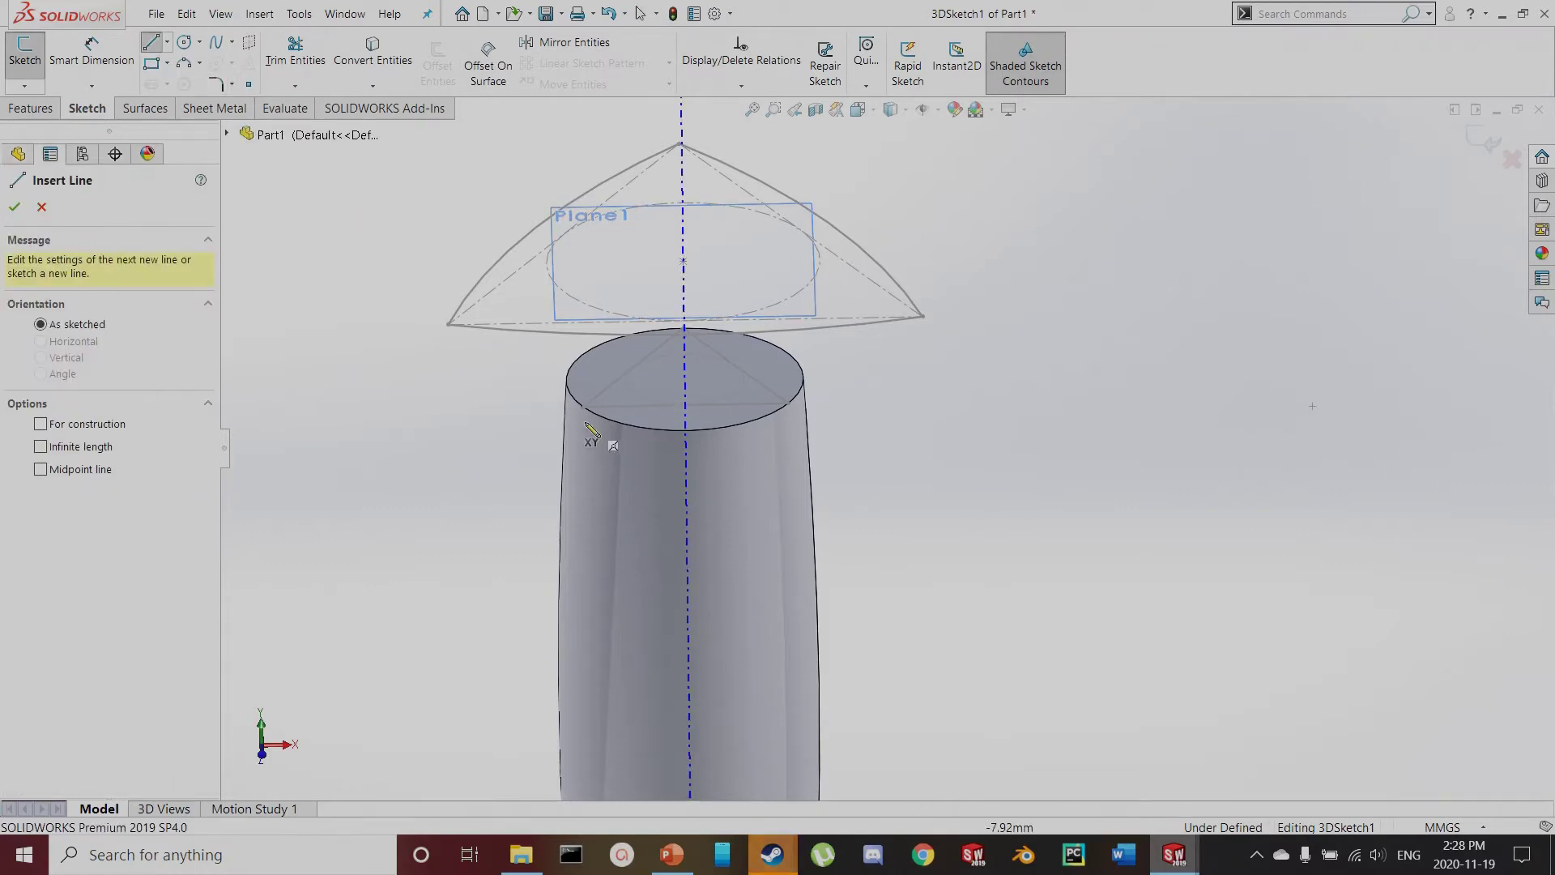
pyautogui.click(583, 405)
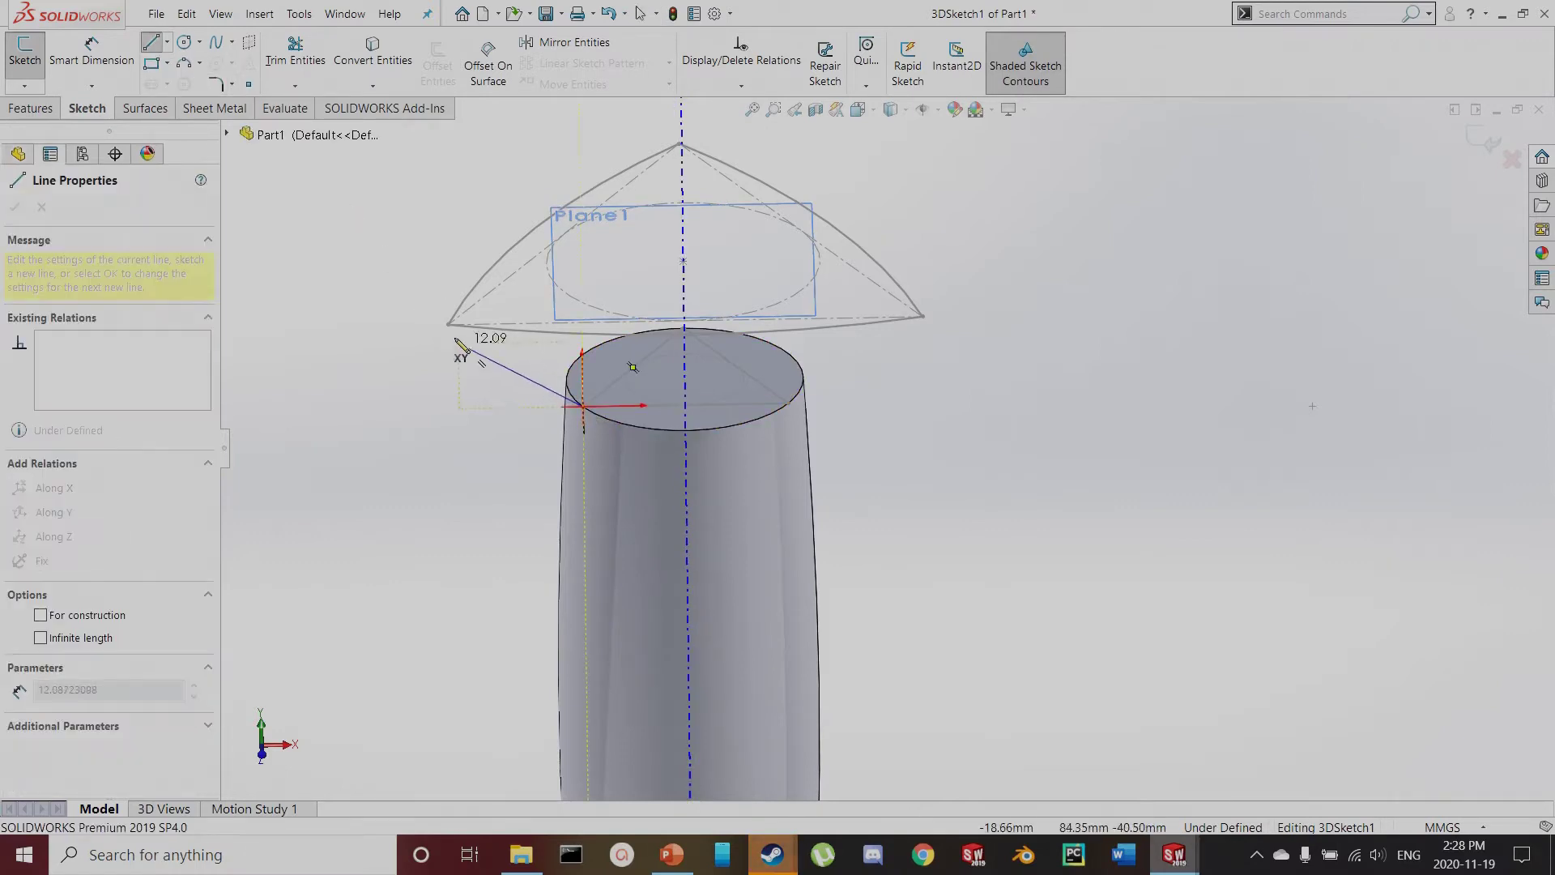
pyautogui.click(448, 324)
pyautogui.press('Escape')
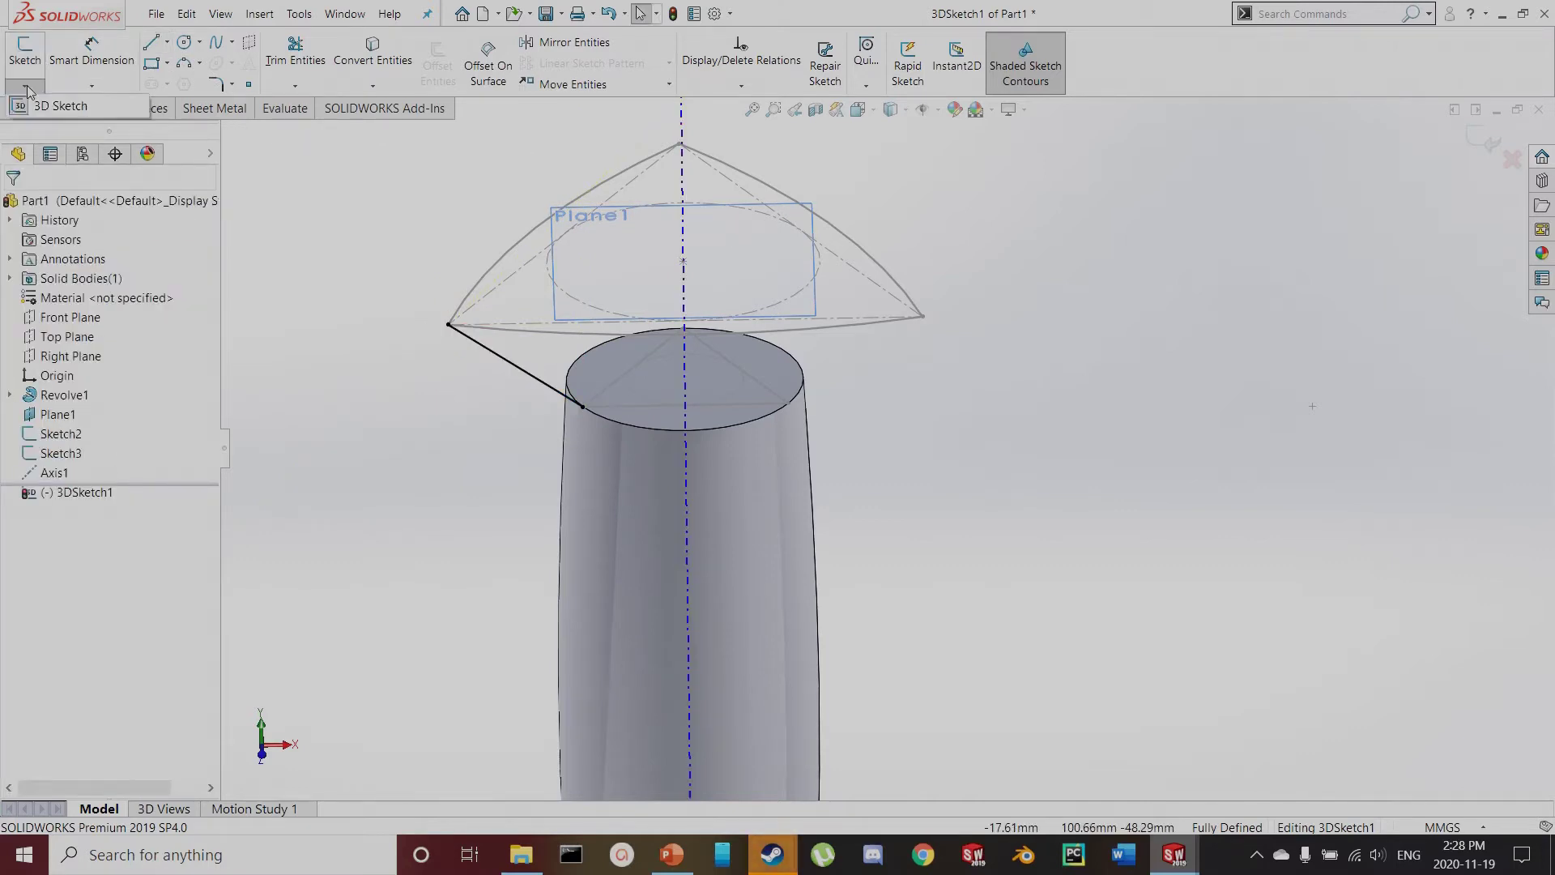
# Draw a second 3D line from the small triangle's front-right vertex to the matching corner of the three-arc profile
pyautogui.click(151, 42)
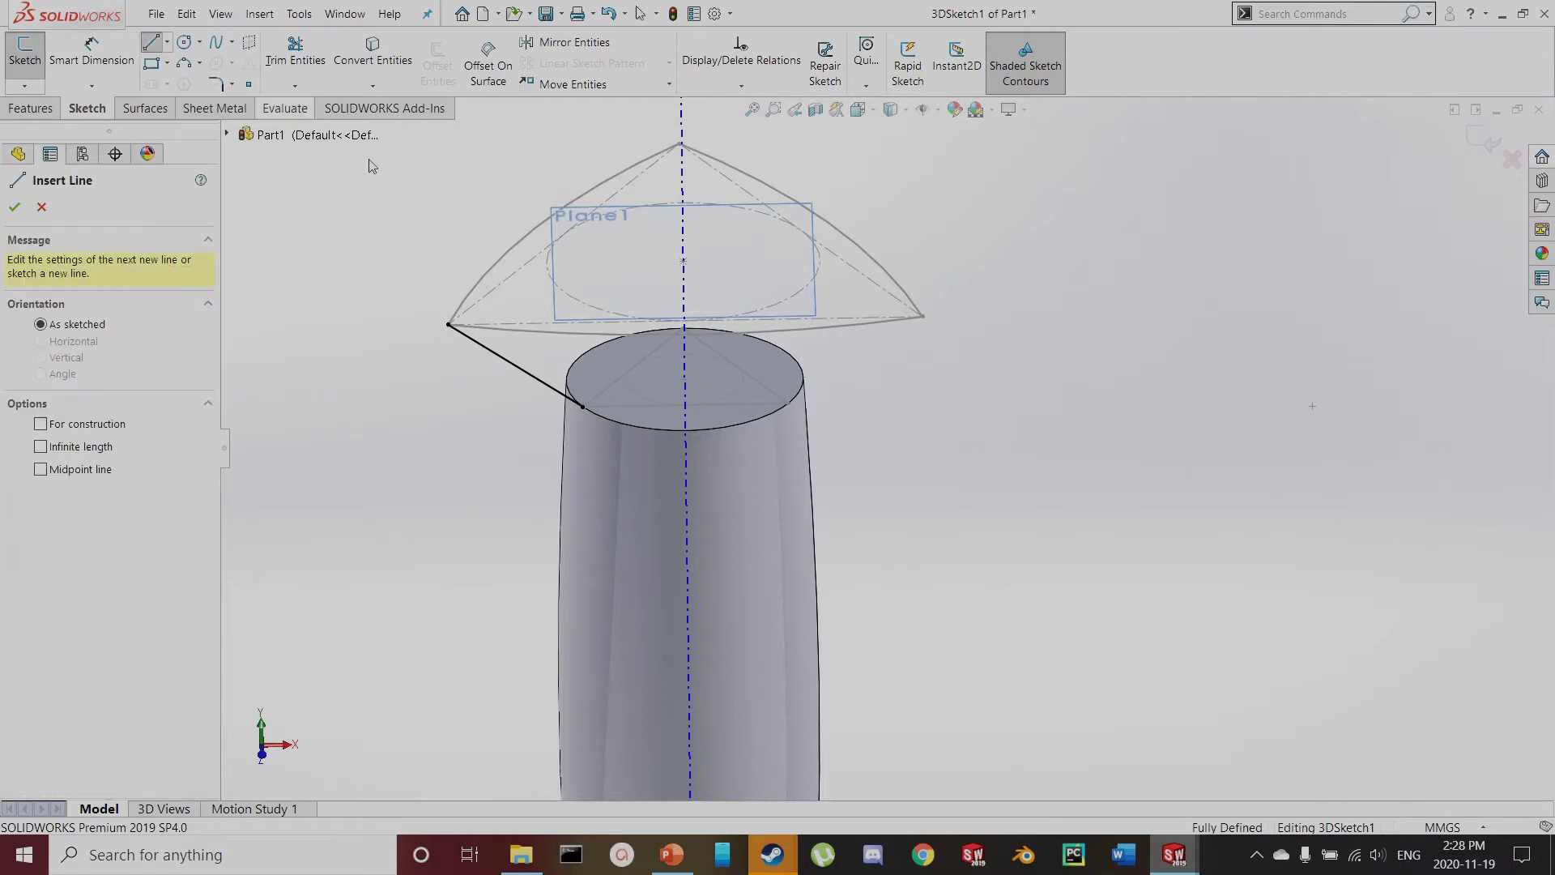
pyautogui.click(789, 403)
pyautogui.click(922, 315)
pyautogui.press('Escape')
# Draw a third 3D line from the small triangle's remaining vertex to the remaining corner of the three-arc profile
pyautogui.moveTo(944, 444); pyautogui.dragTo(257, 111, button='middle')
pyautogui.press('l')
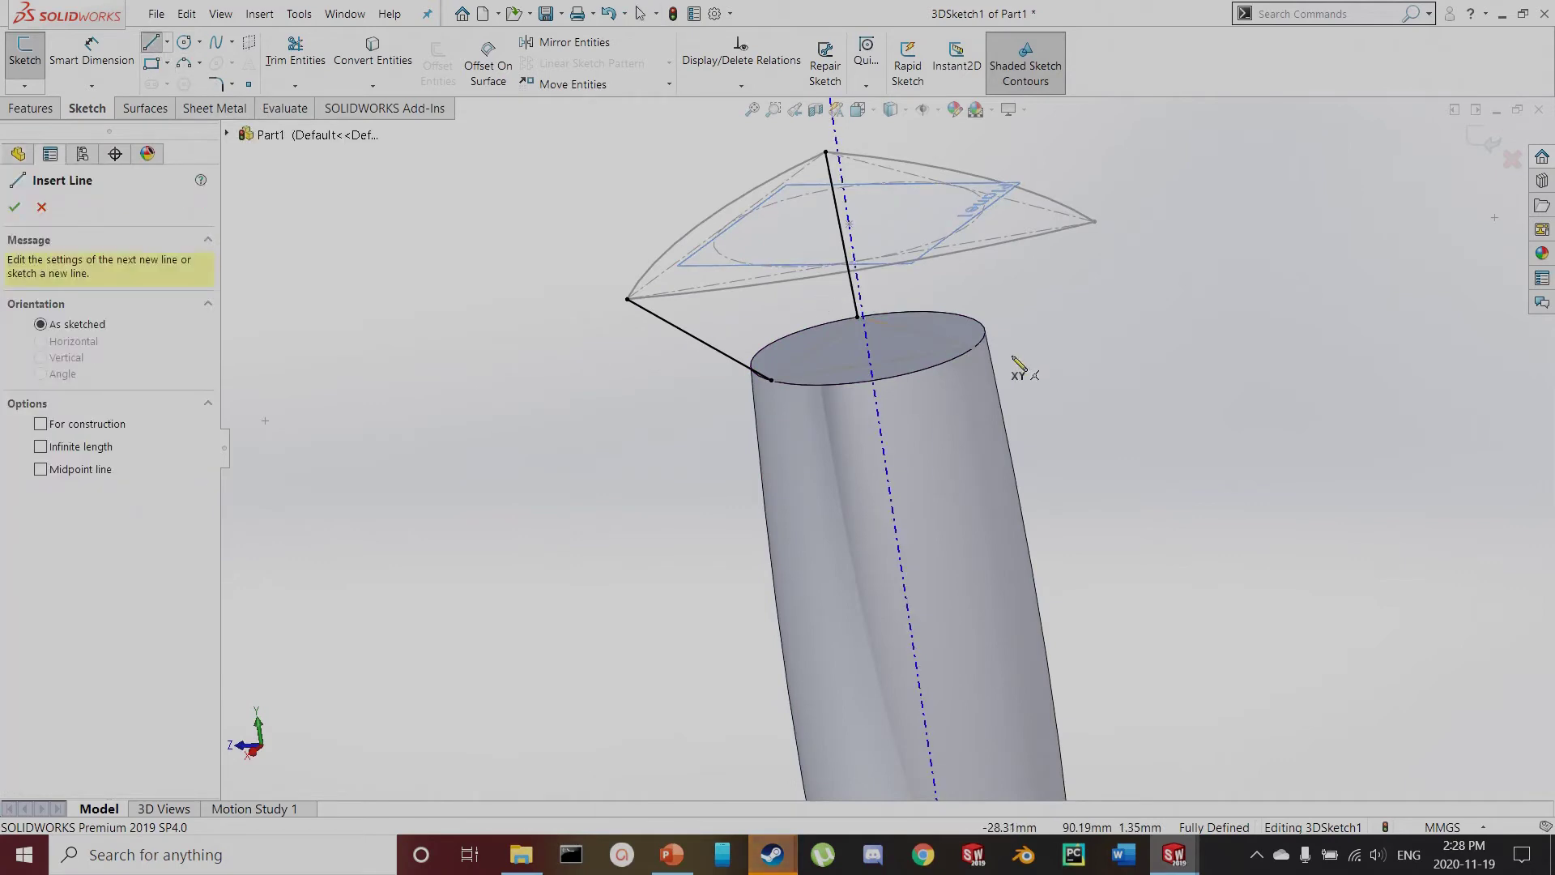
pyautogui.click(974, 346)
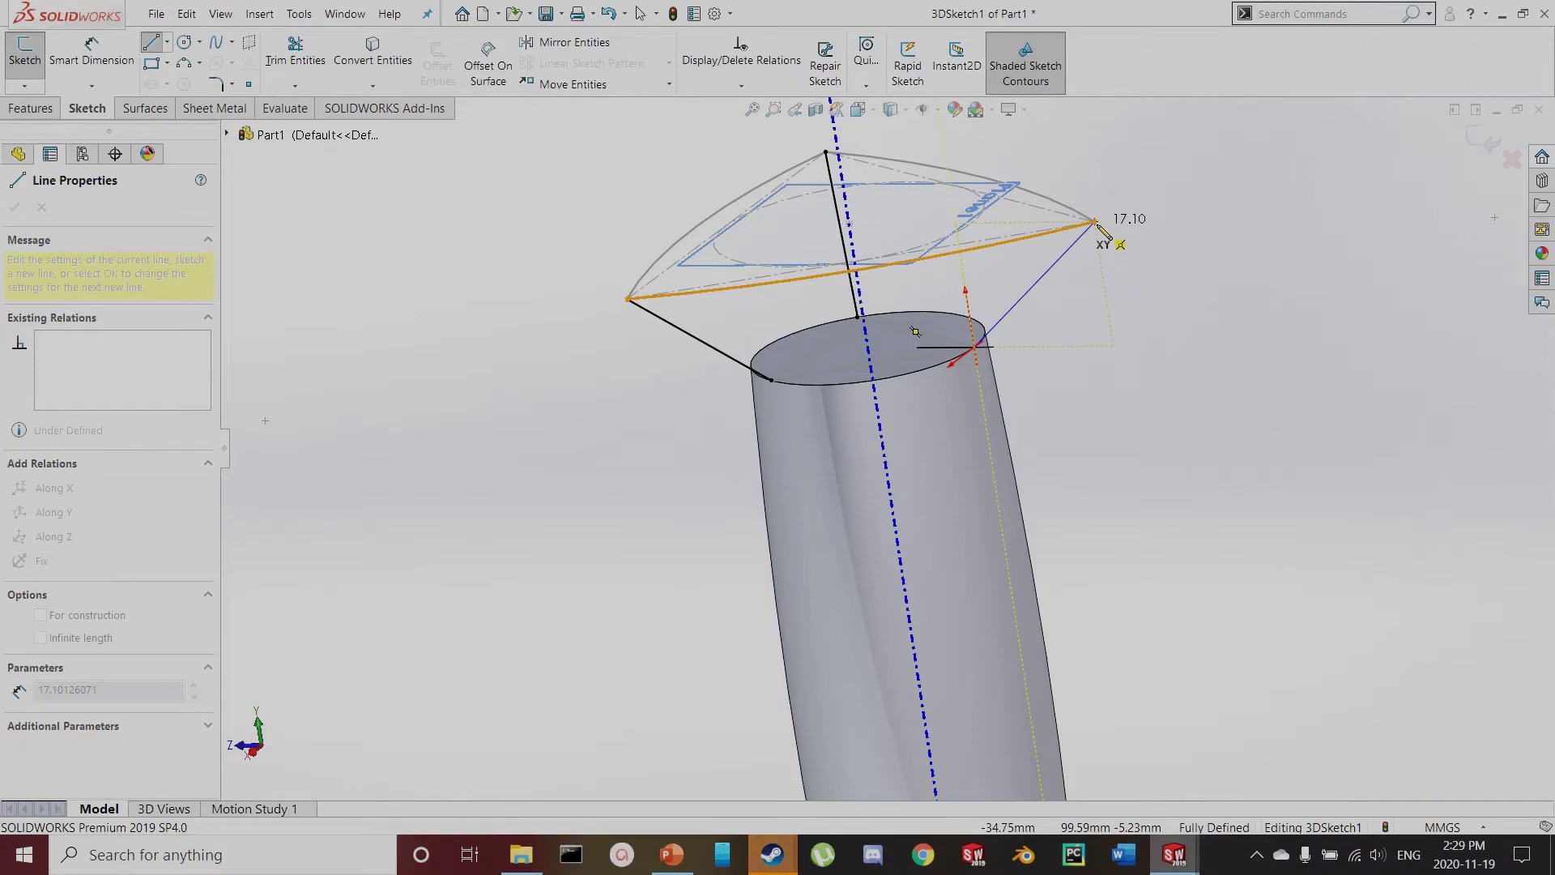
pyautogui.click(1094, 222)
pyautogui.press('Escape')
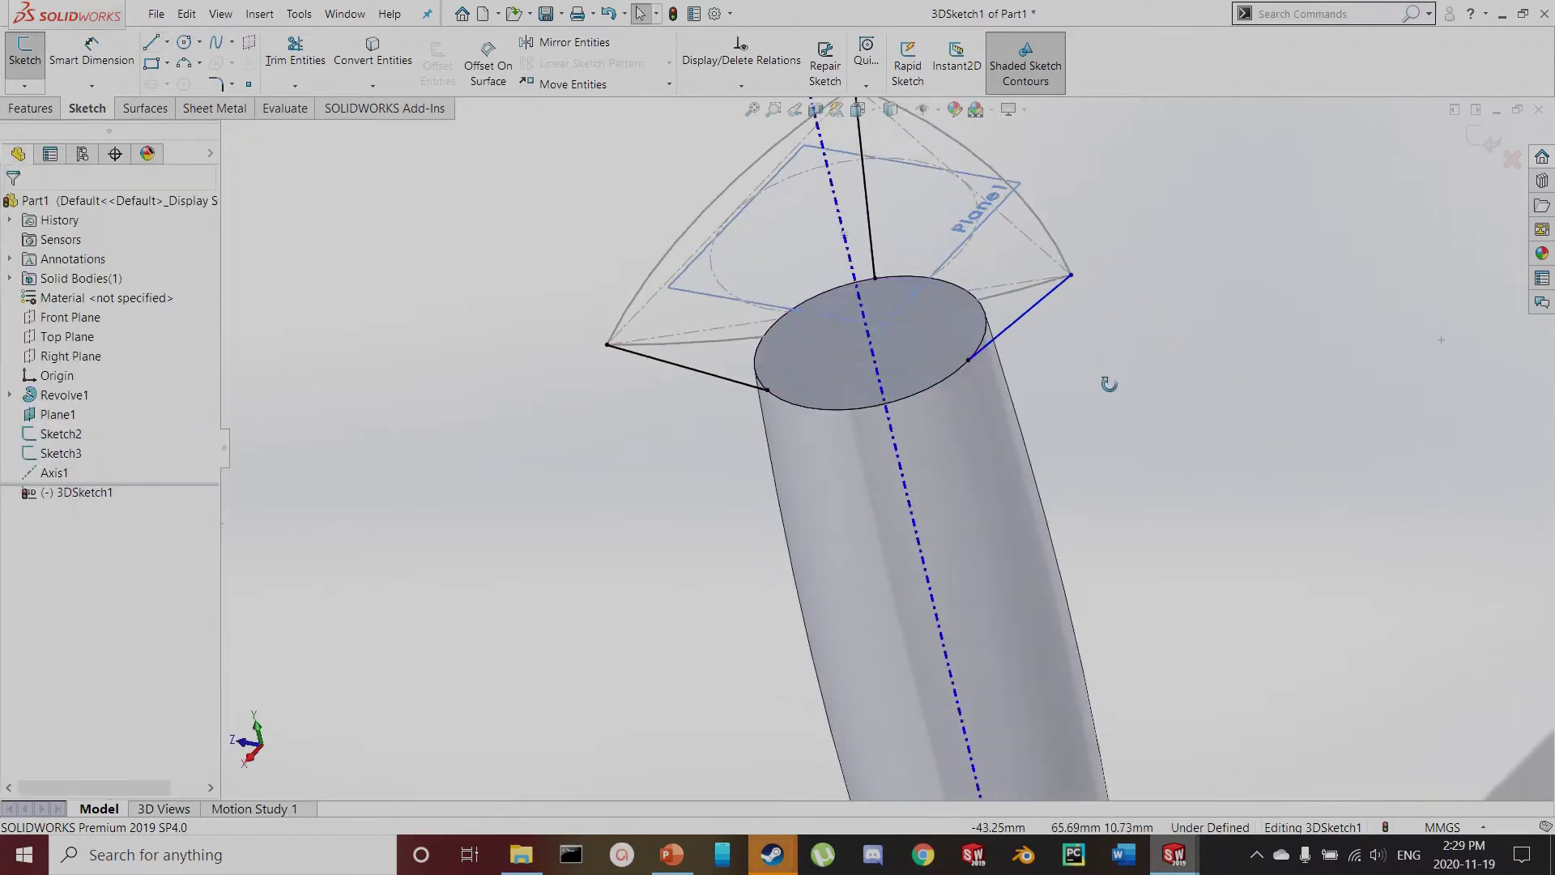
# Make the third line's upper endpoint coincident with the corner point of the three-arc profile, and exit the 3D sketch
pyautogui.scroll(-4, 1126, 346)
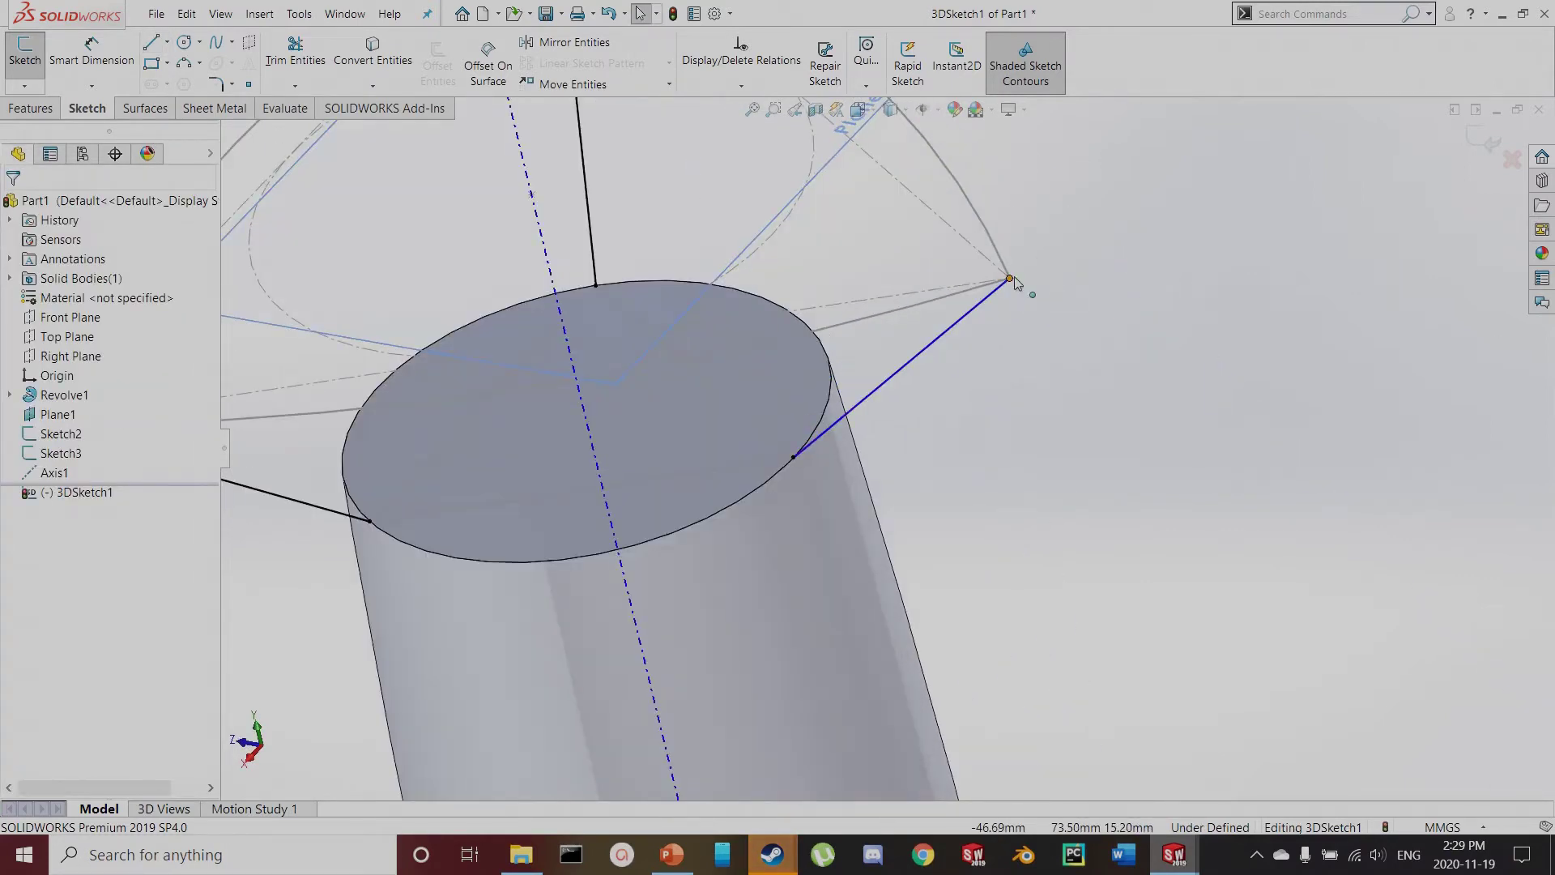
pyautogui.click(1008, 284)
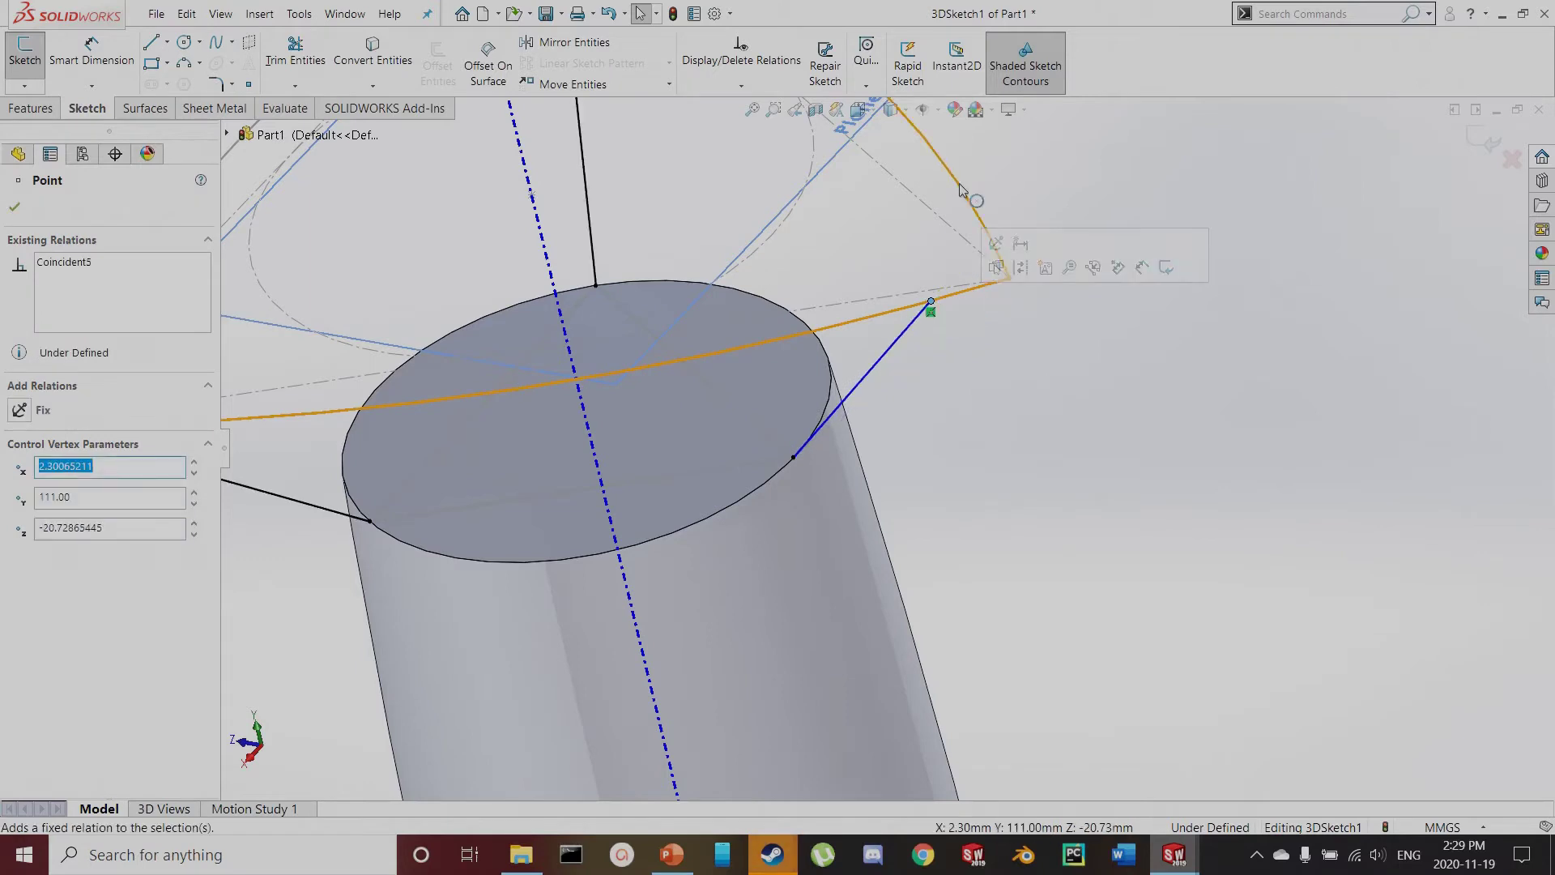
pyautogui.press('Escape')
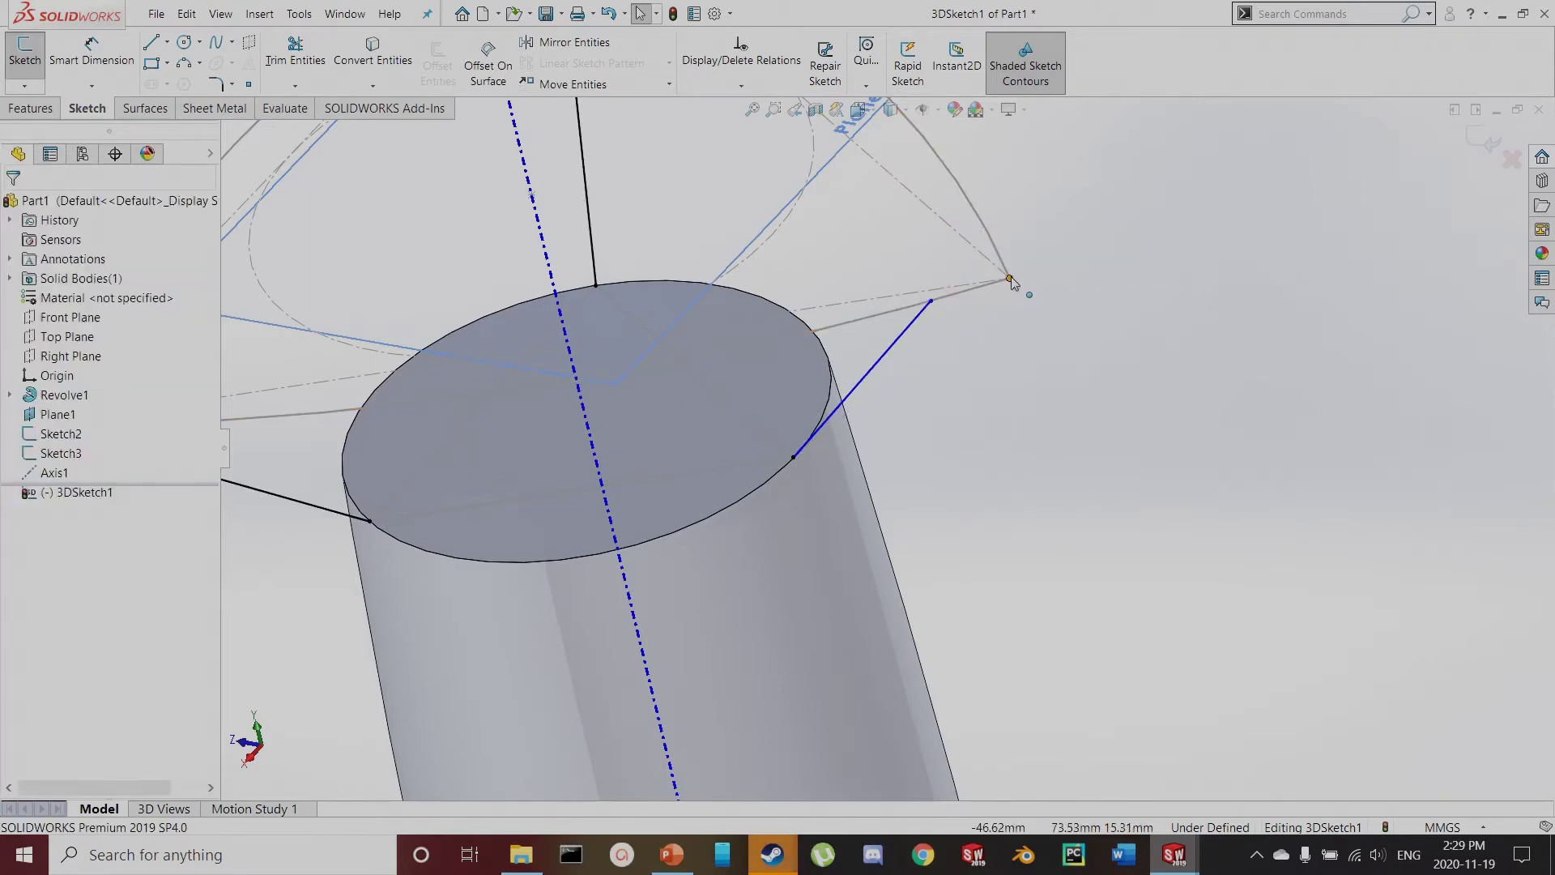
pyautogui.click(930, 302)
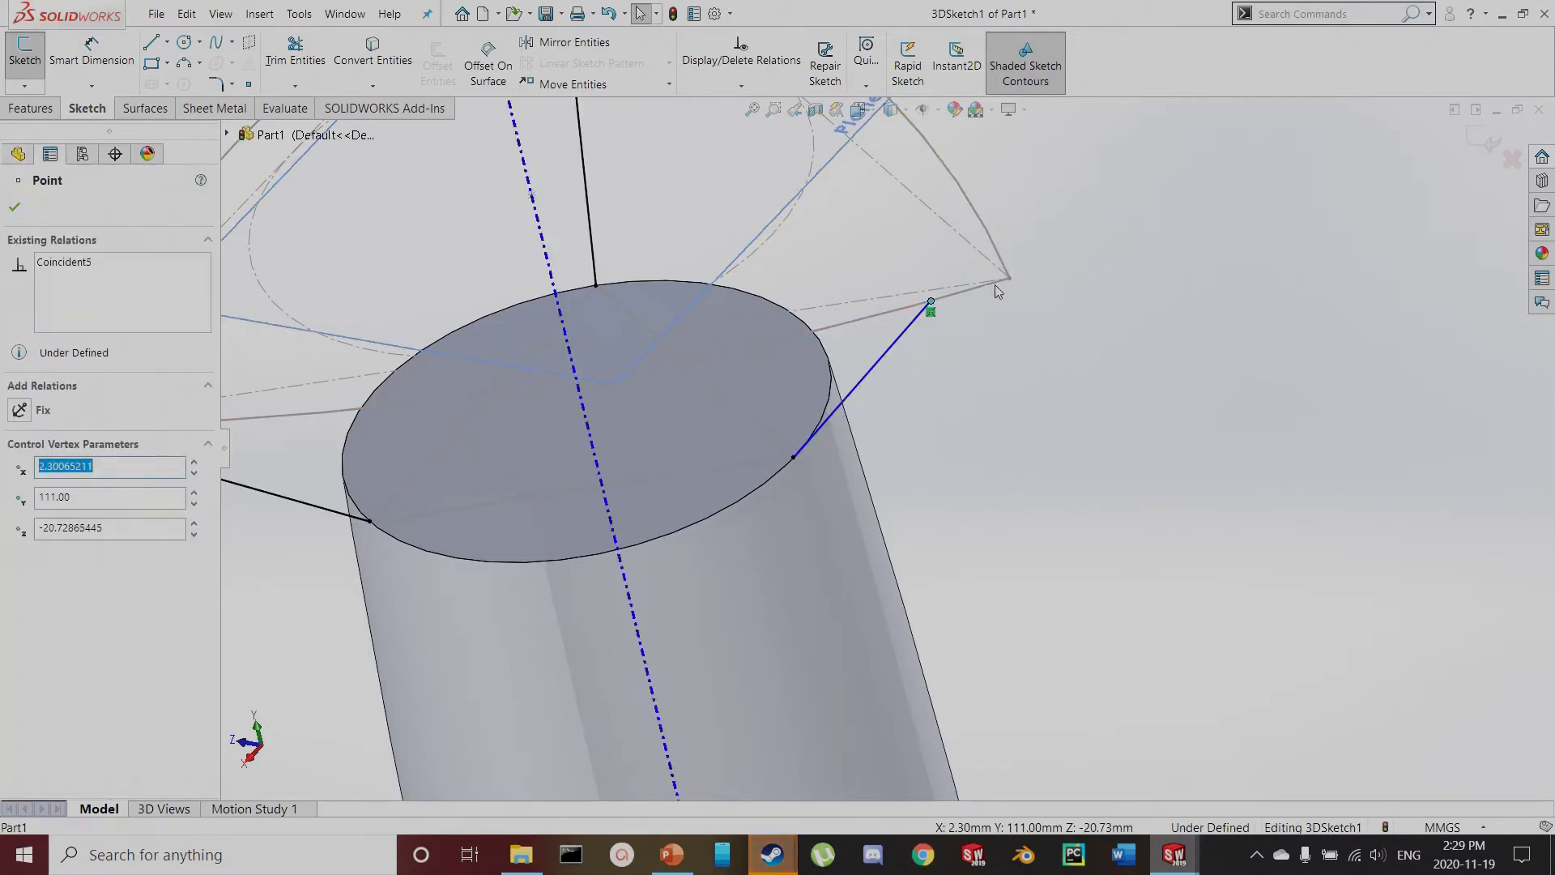
pyautogui.keyDown('ctrl'); pyautogui.click(1009, 277); pyautogui.keyUp('ctrl')
pyautogui.click(18, 565)
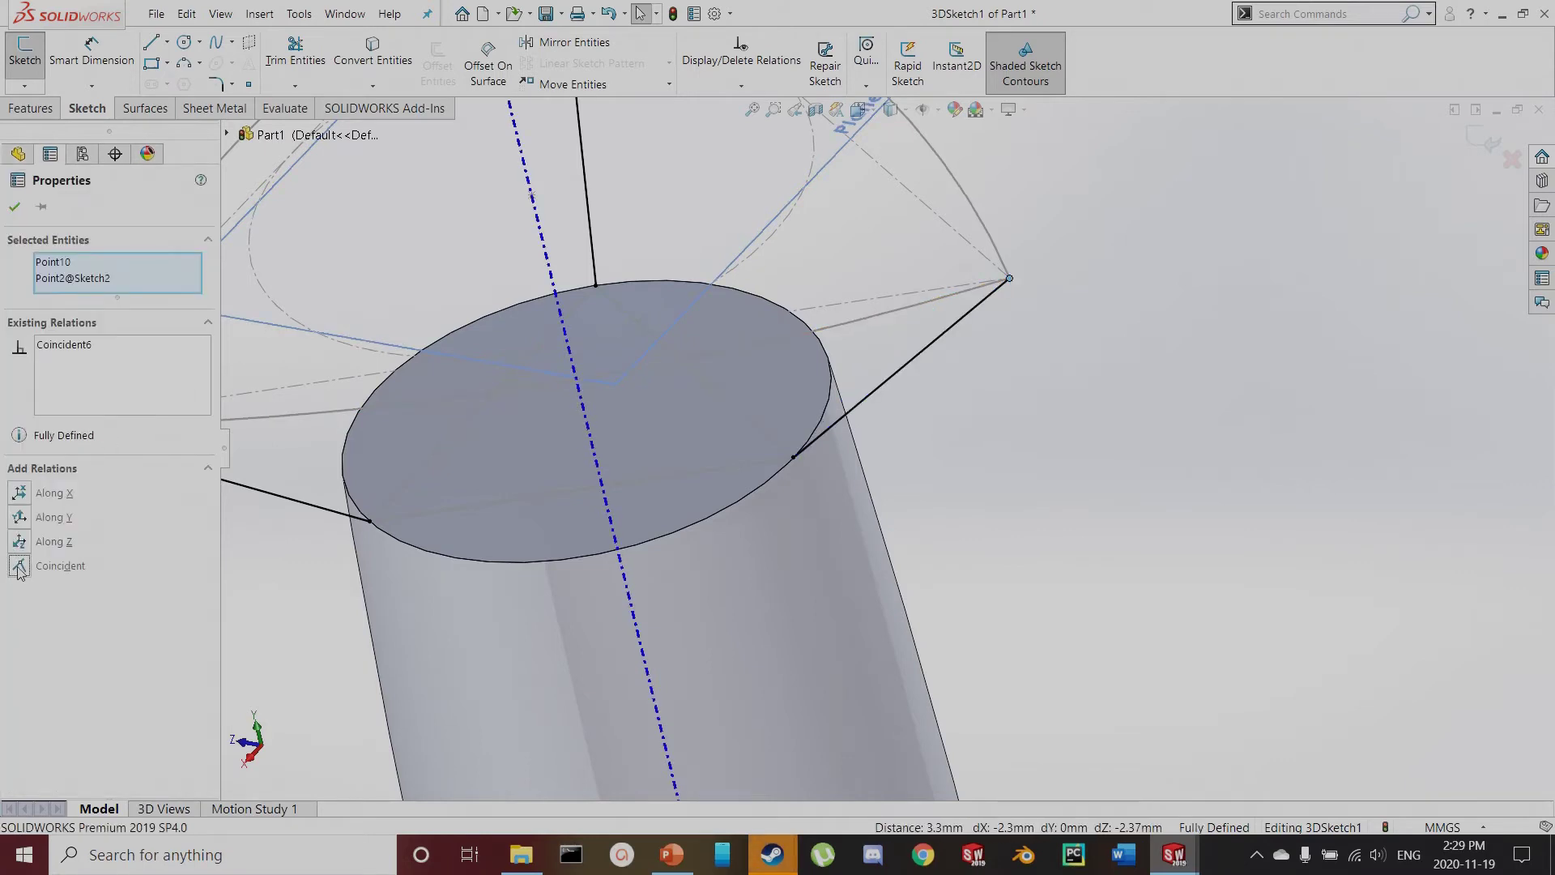
pyautogui.click(1058, 451)
pyautogui.click(25, 64)
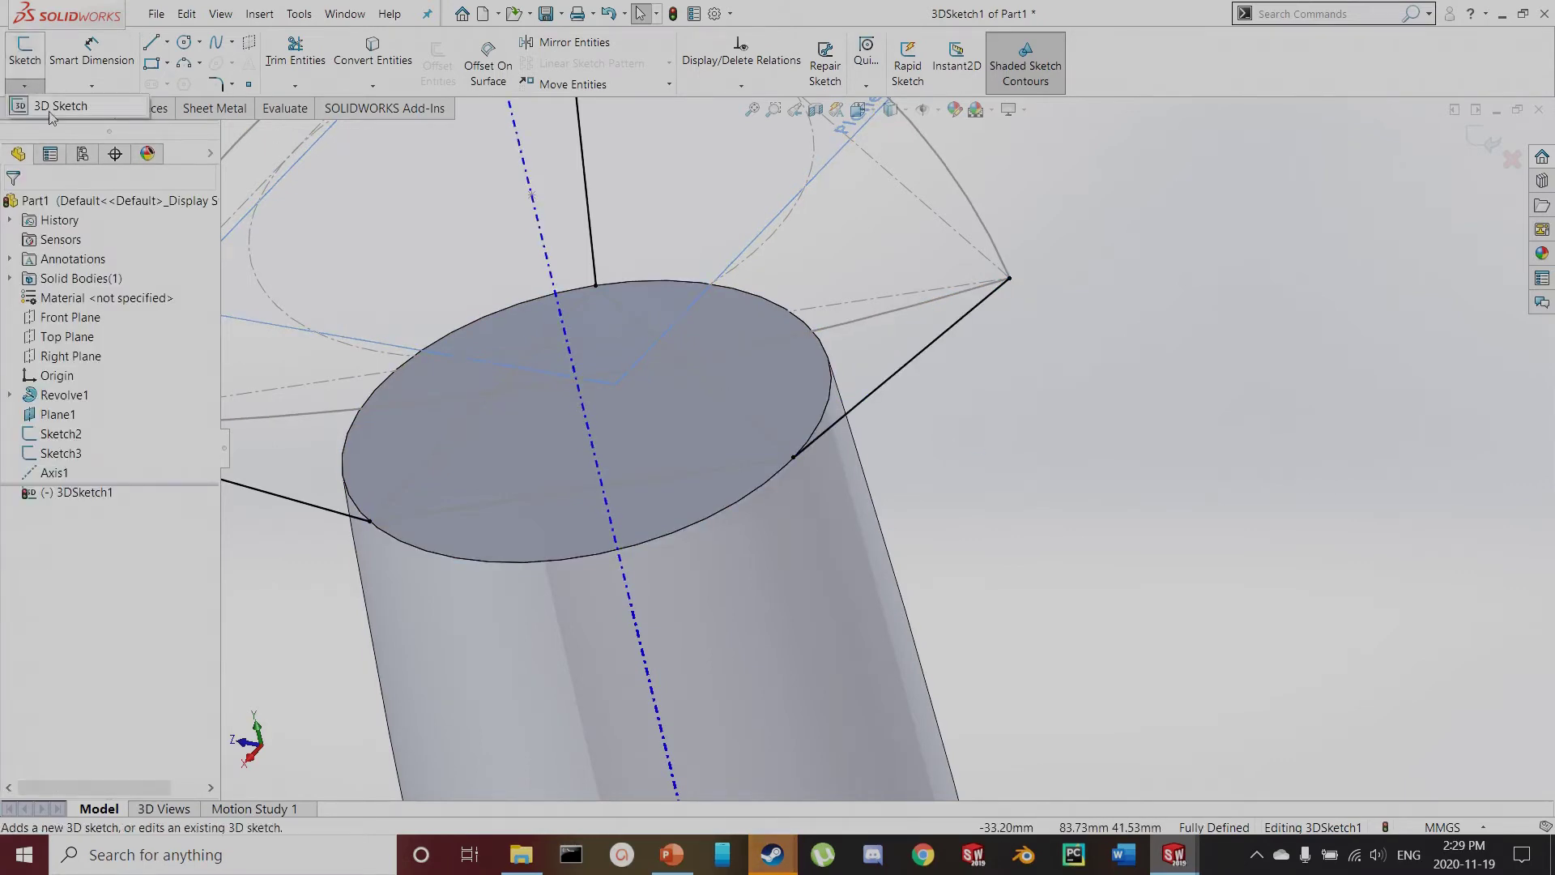
# Start a loft using the revolved body's upper circular face and the three-arc sketch above it as profiles
pyautogui.moveTo(810, 454)
pyautogui.mouseDown(button='middle')
pyautogui.moveTo(909, 468)
pyautogui.moveTo(791, 431)
pyautogui.moveTo(1023, 496)
pyautogui.moveTo(913, 542)
pyautogui.mouseUp(button='middle')
pyautogui.scroll(-2, 721, 536)
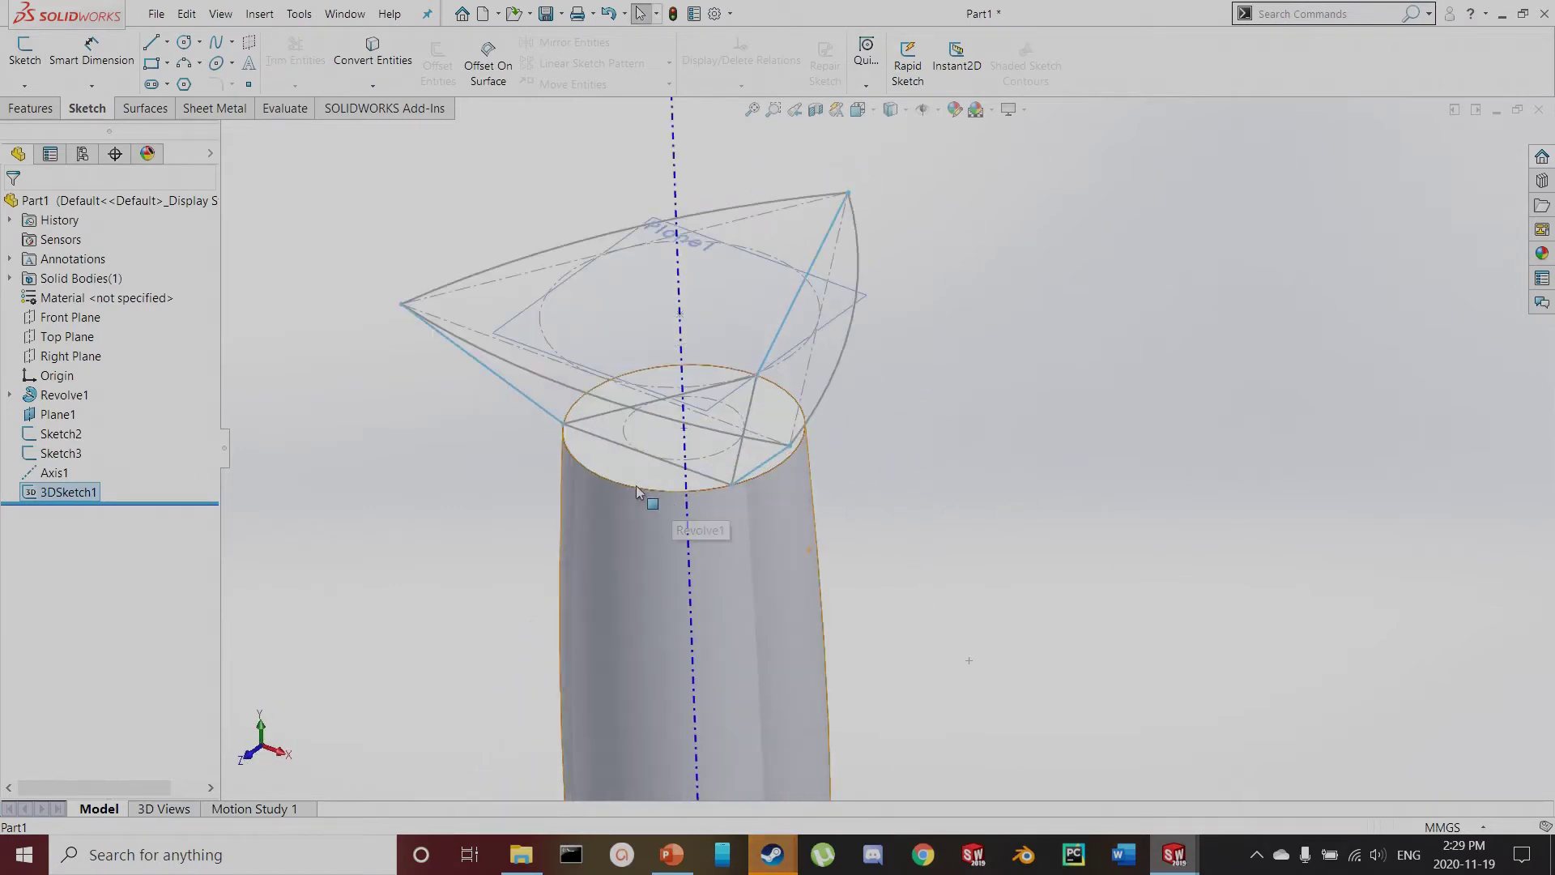
pyautogui.click(618, 472)
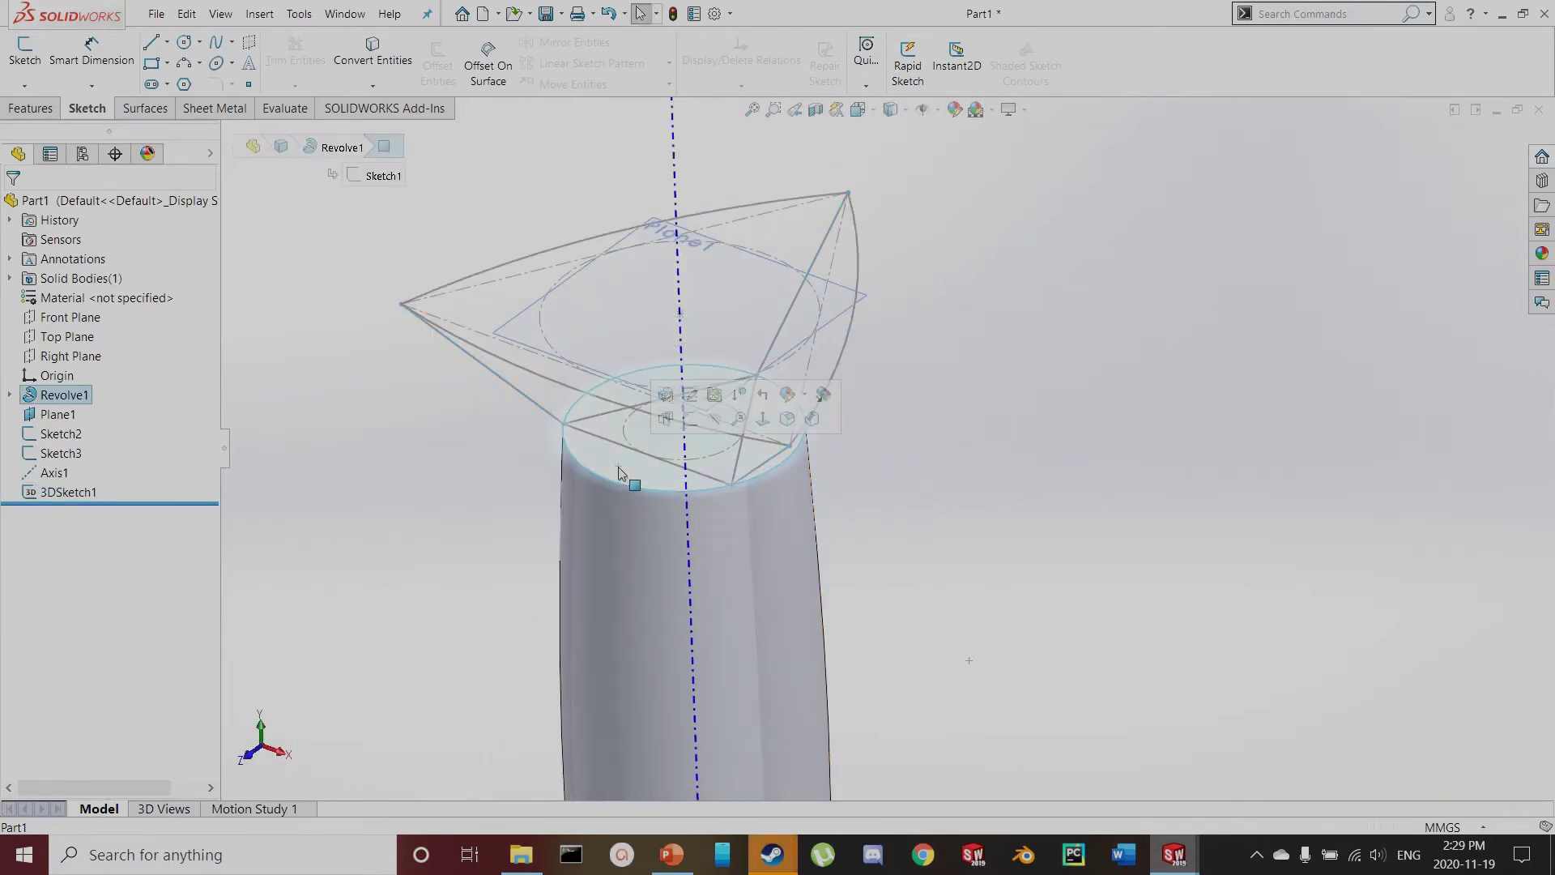
pyautogui.click(512, 366)
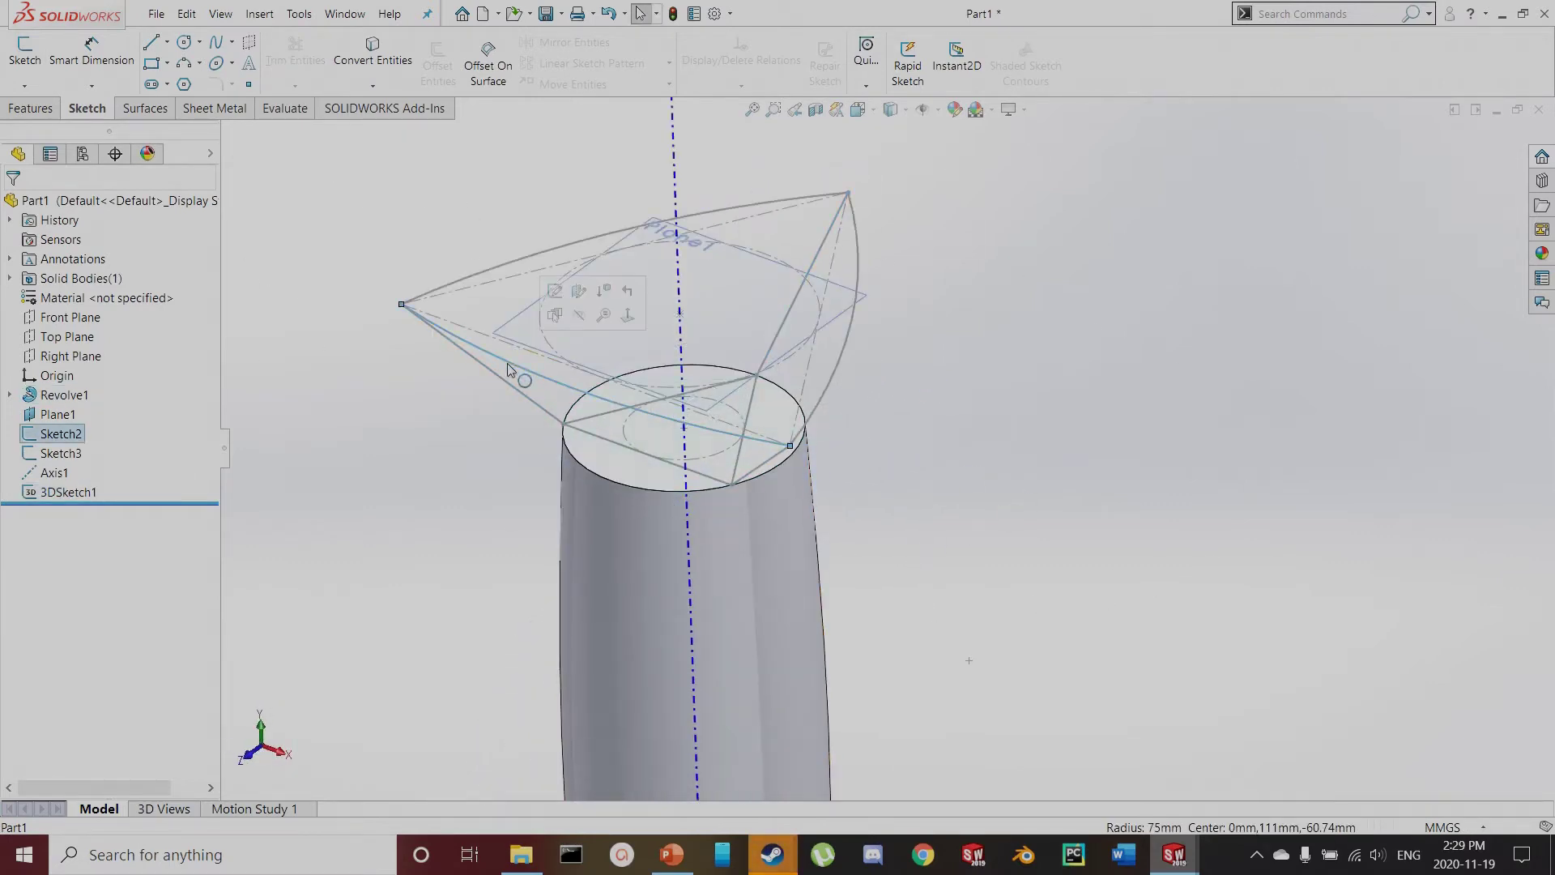
pyautogui.click(35, 113)
pyautogui.click(171, 65)
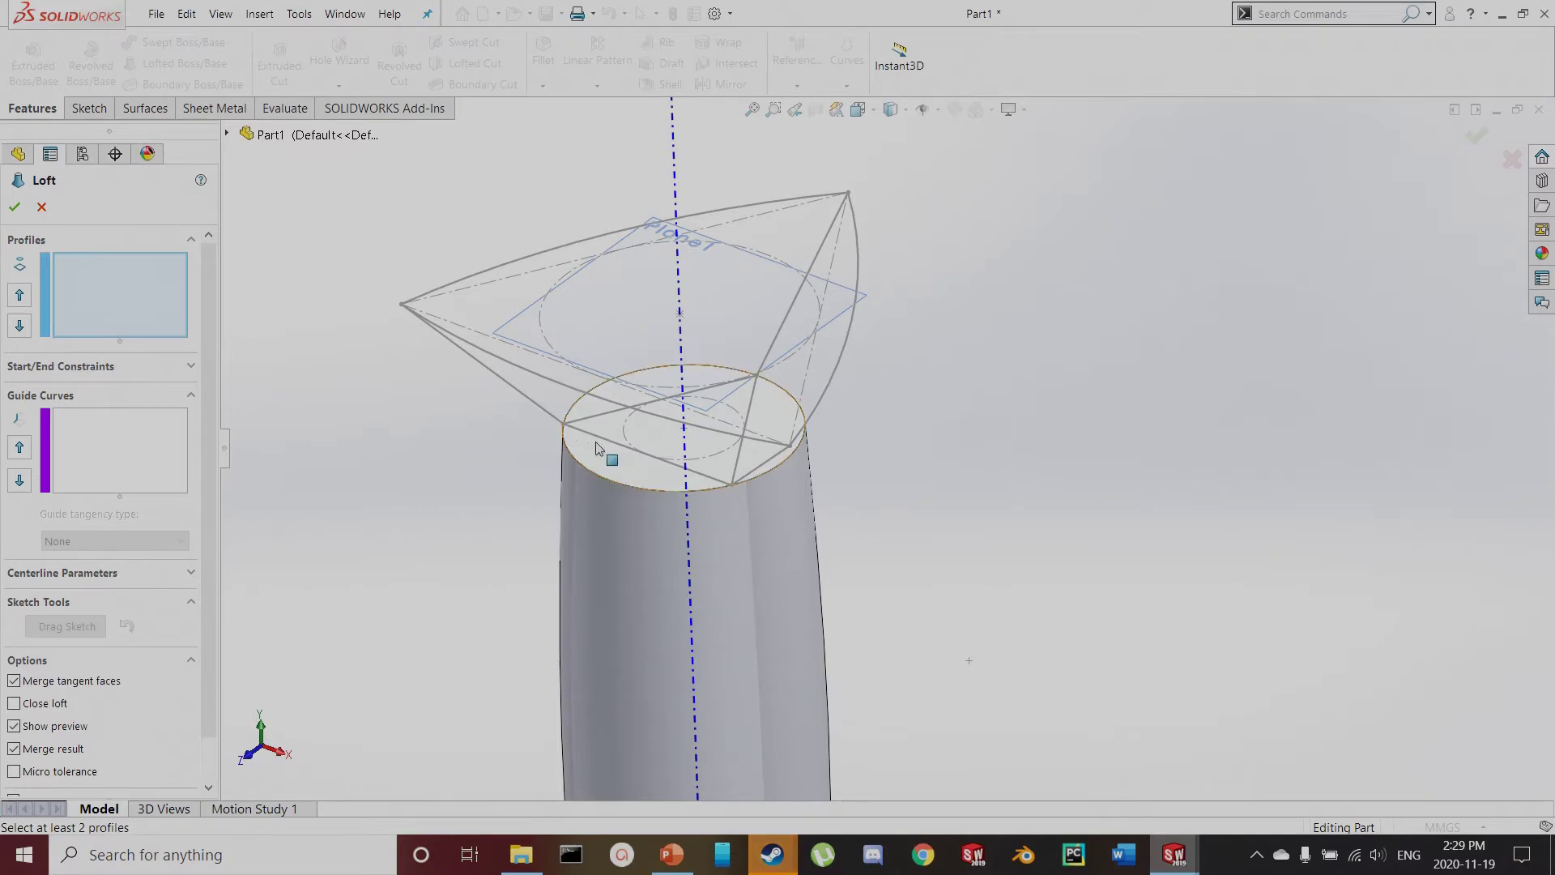
pyautogui.click(613, 466)
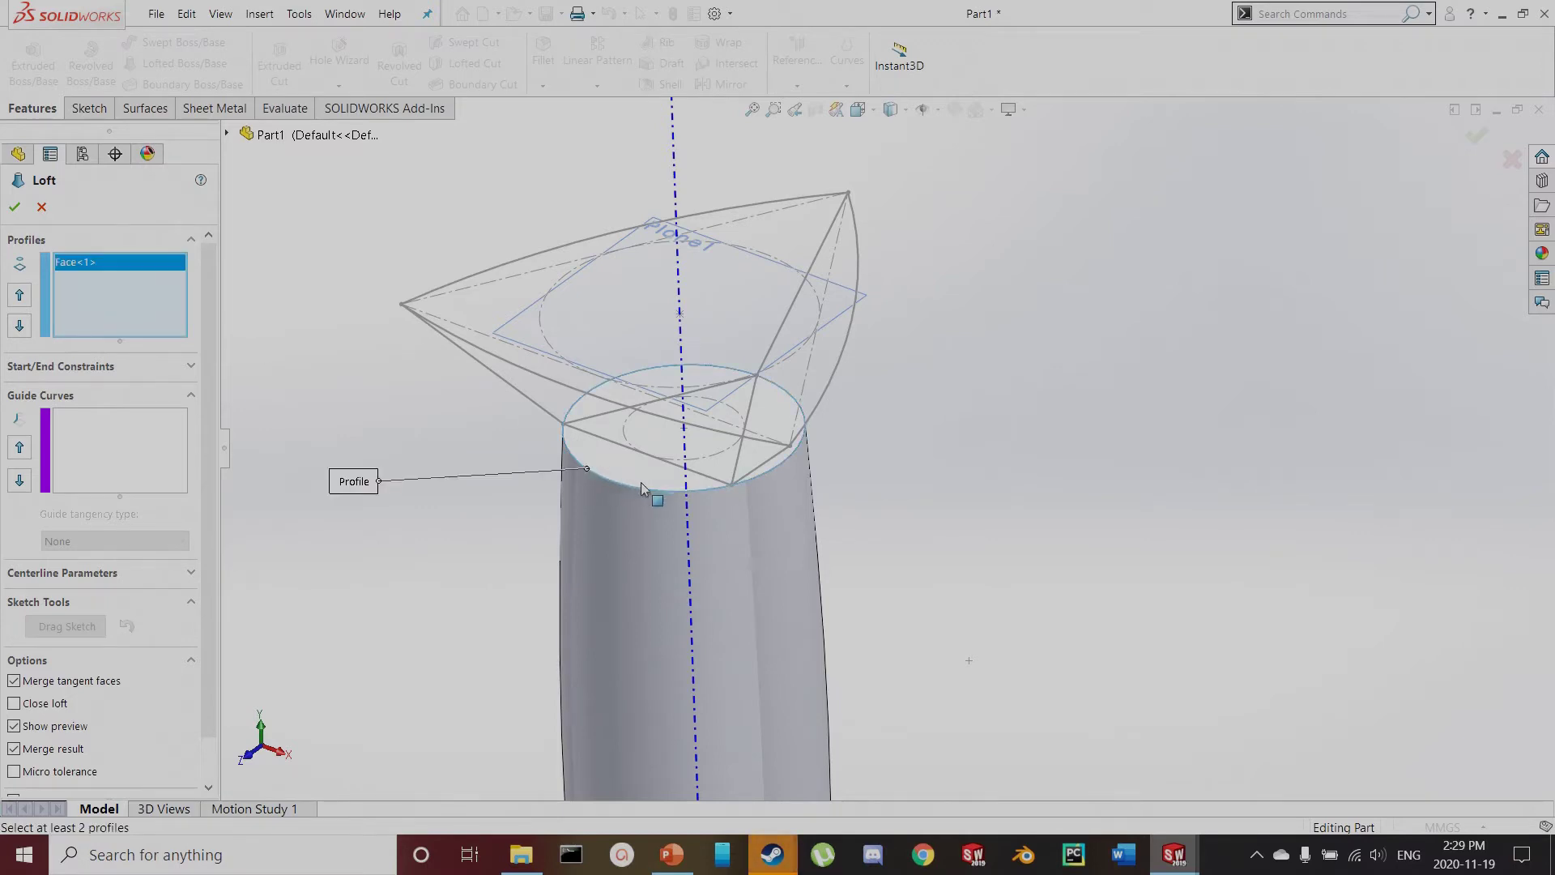
pyautogui.click(567, 249)
# Add each of the three 3D sketch lines as a separate guide curve for the loft and accept the feature
pyautogui.moveTo(573, 257)
pyautogui.mouseDown(button='middle')
pyautogui.moveTo(478, 472)
pyautogui.moveTo(565, 397)
pyautogui.moveTo(722, 496)
pyautogui.moveTo(680, 507)
pyautogui.moveTo(581, 458)
pyautogui.moveTo(545, 479)
pyautogui.mouseUp(button='middle')
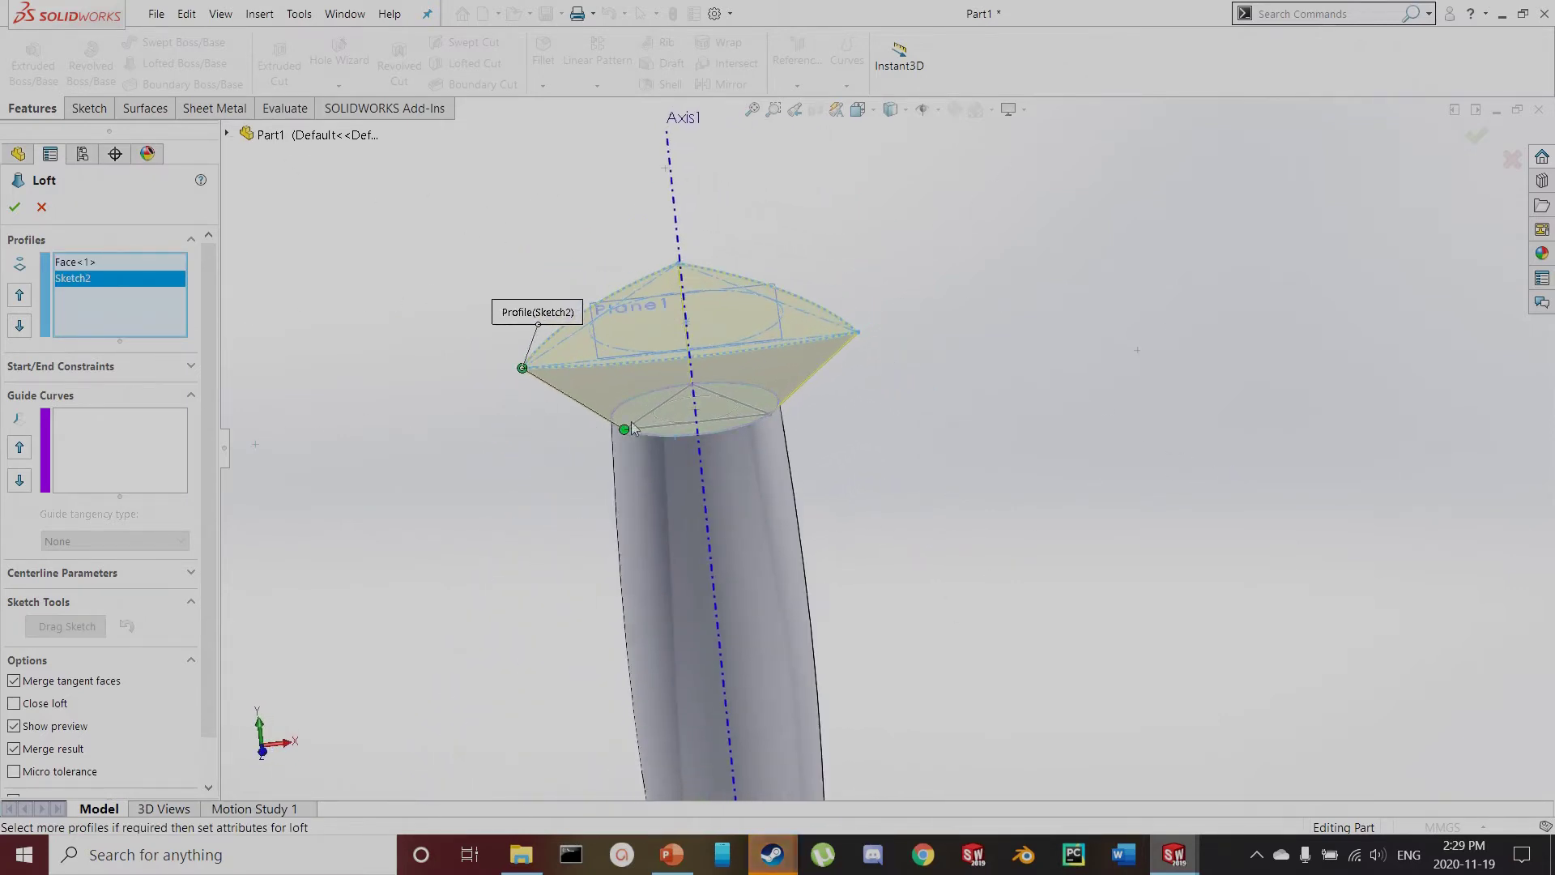
pyautogui.click(106, 477)
pyautogui.scroll(-3, 591, 413)
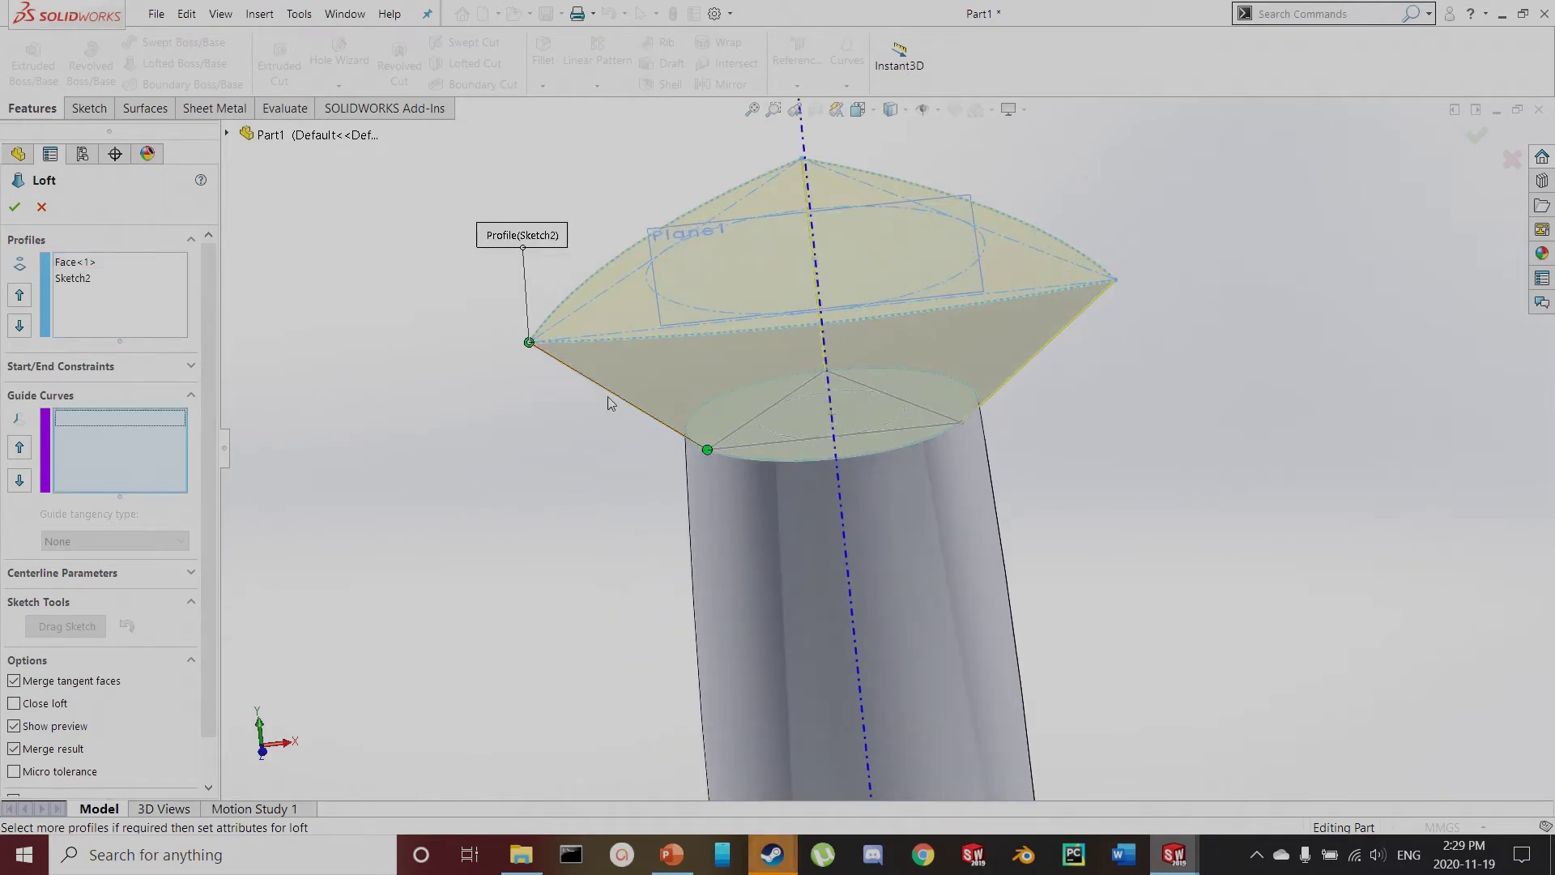
pyautogui.click(611, 400)
pyautogui.click(458, 328)
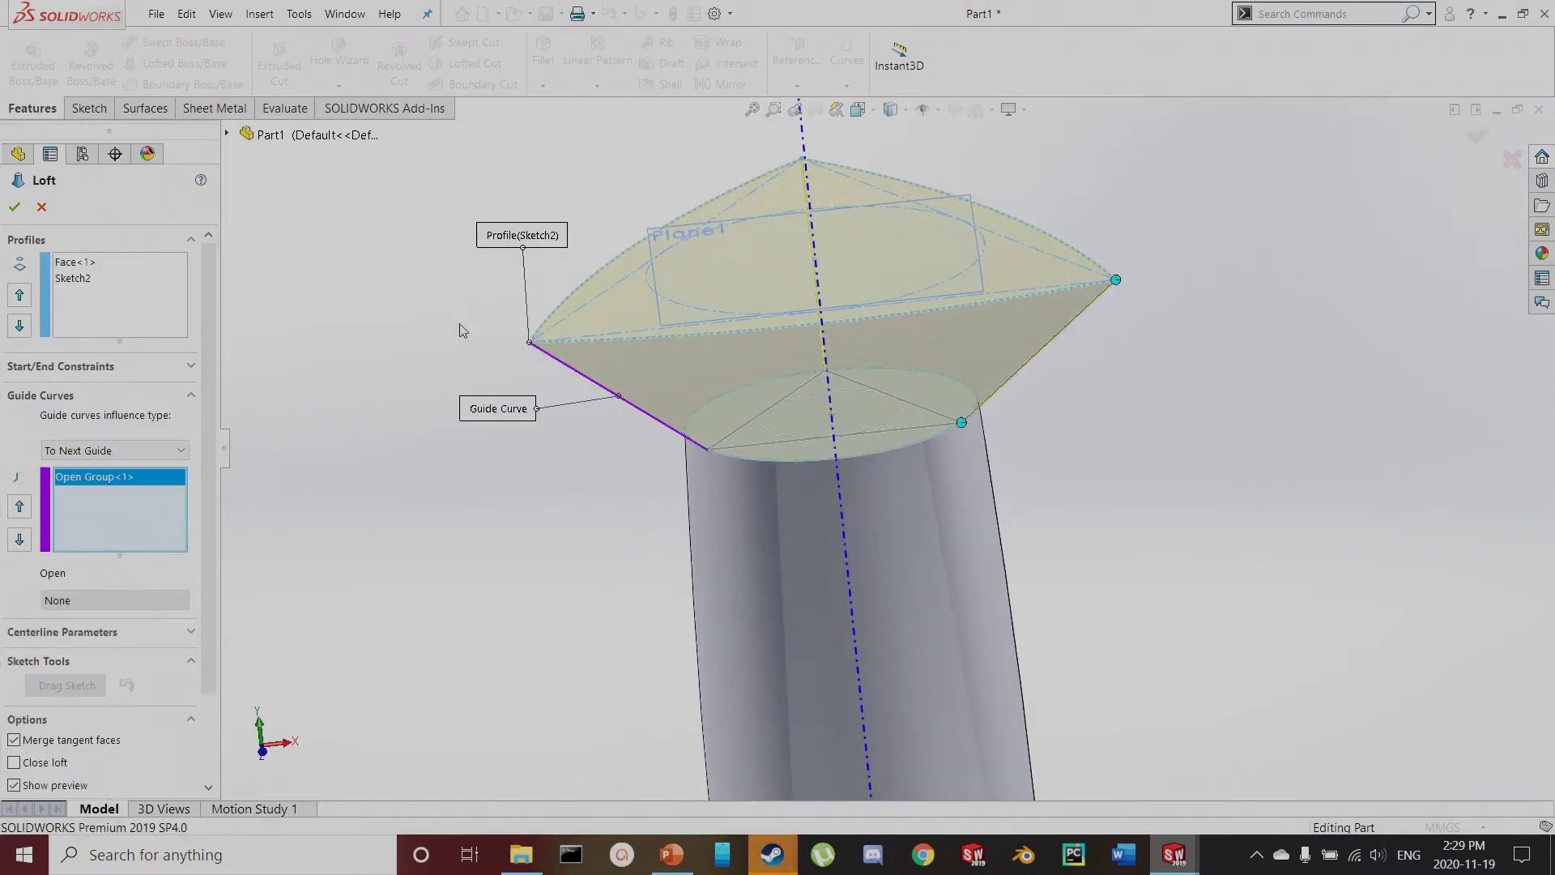
pyautogui.click(1030, 358)
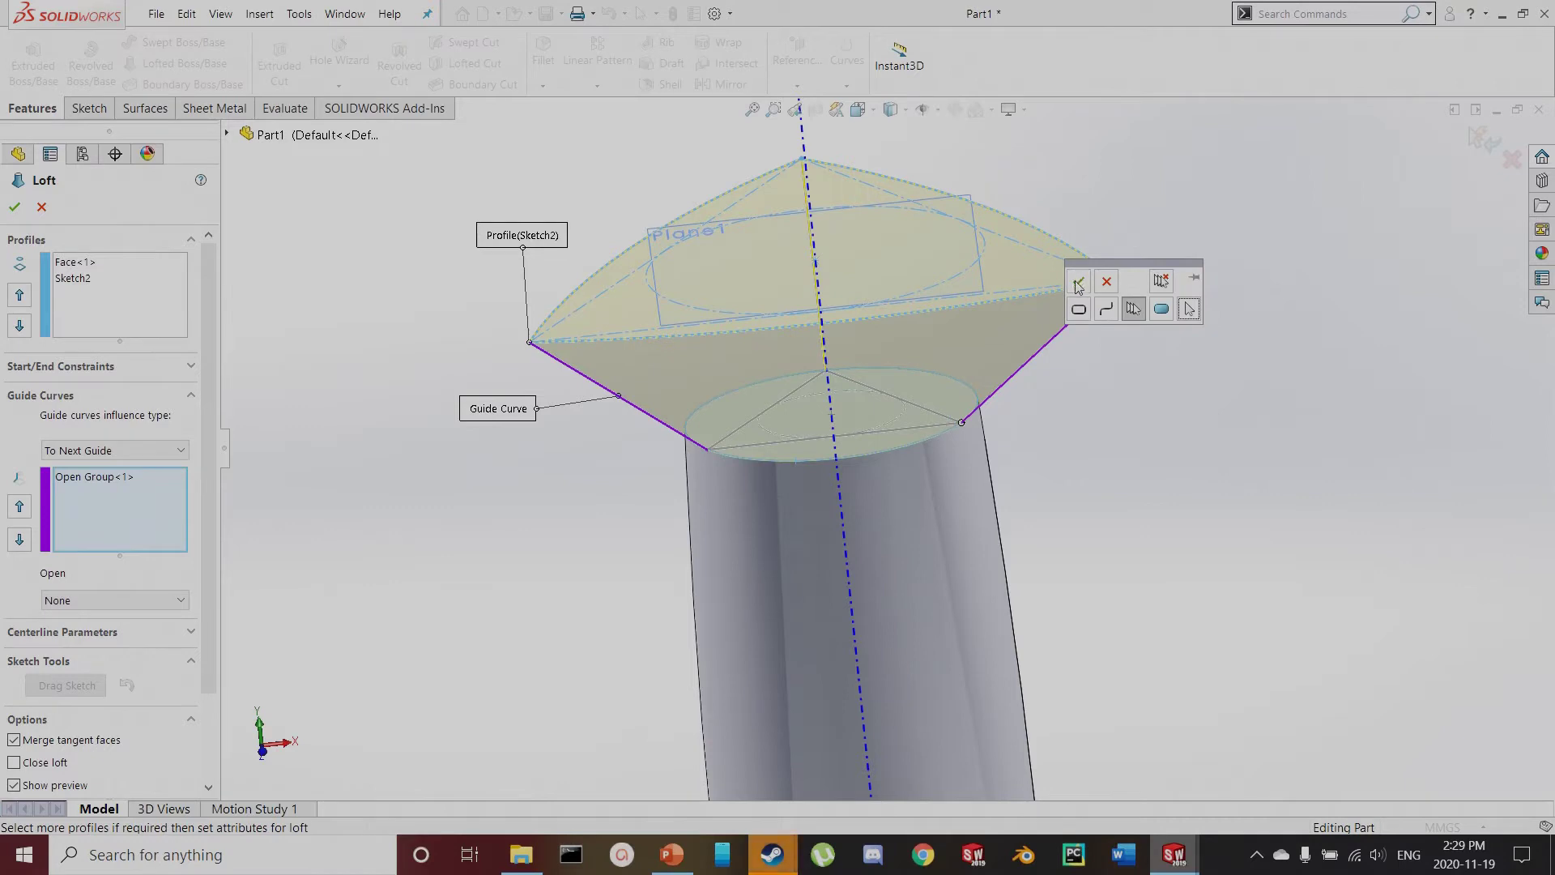
pyautogui.click(1078, 281)
pyautogui.moveTo(484, 441); pyautogui.dragTo(589, 384, button='middle')
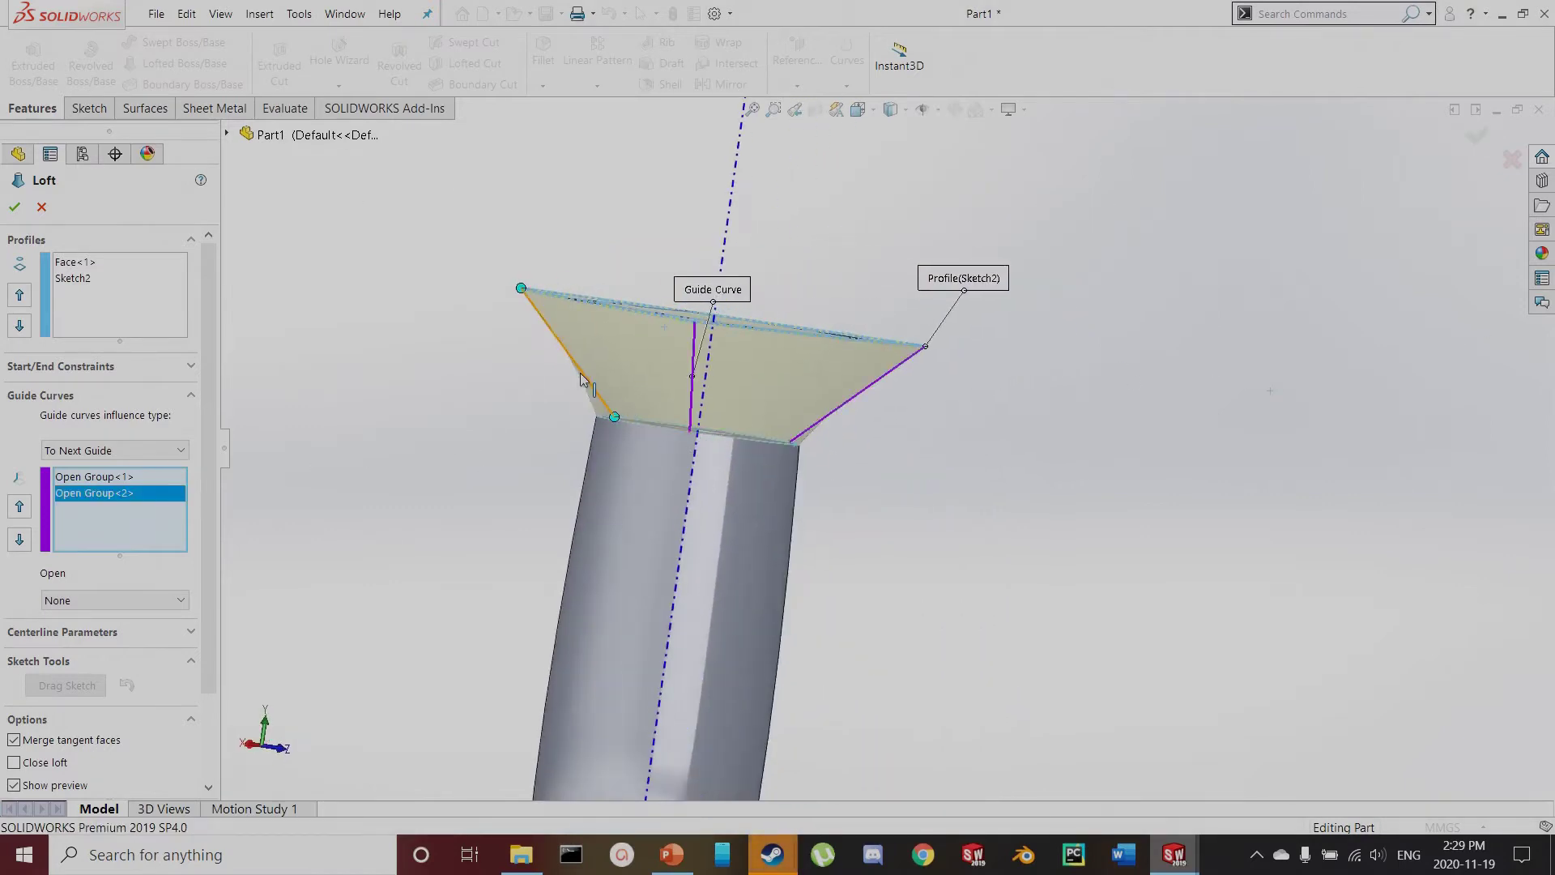
pyautogui.click(580, 375)
pyautogui.click(427, 302)
pyautogui.moveTo(554, 410); pyautogui.dragTo(483, 501, button='middle')
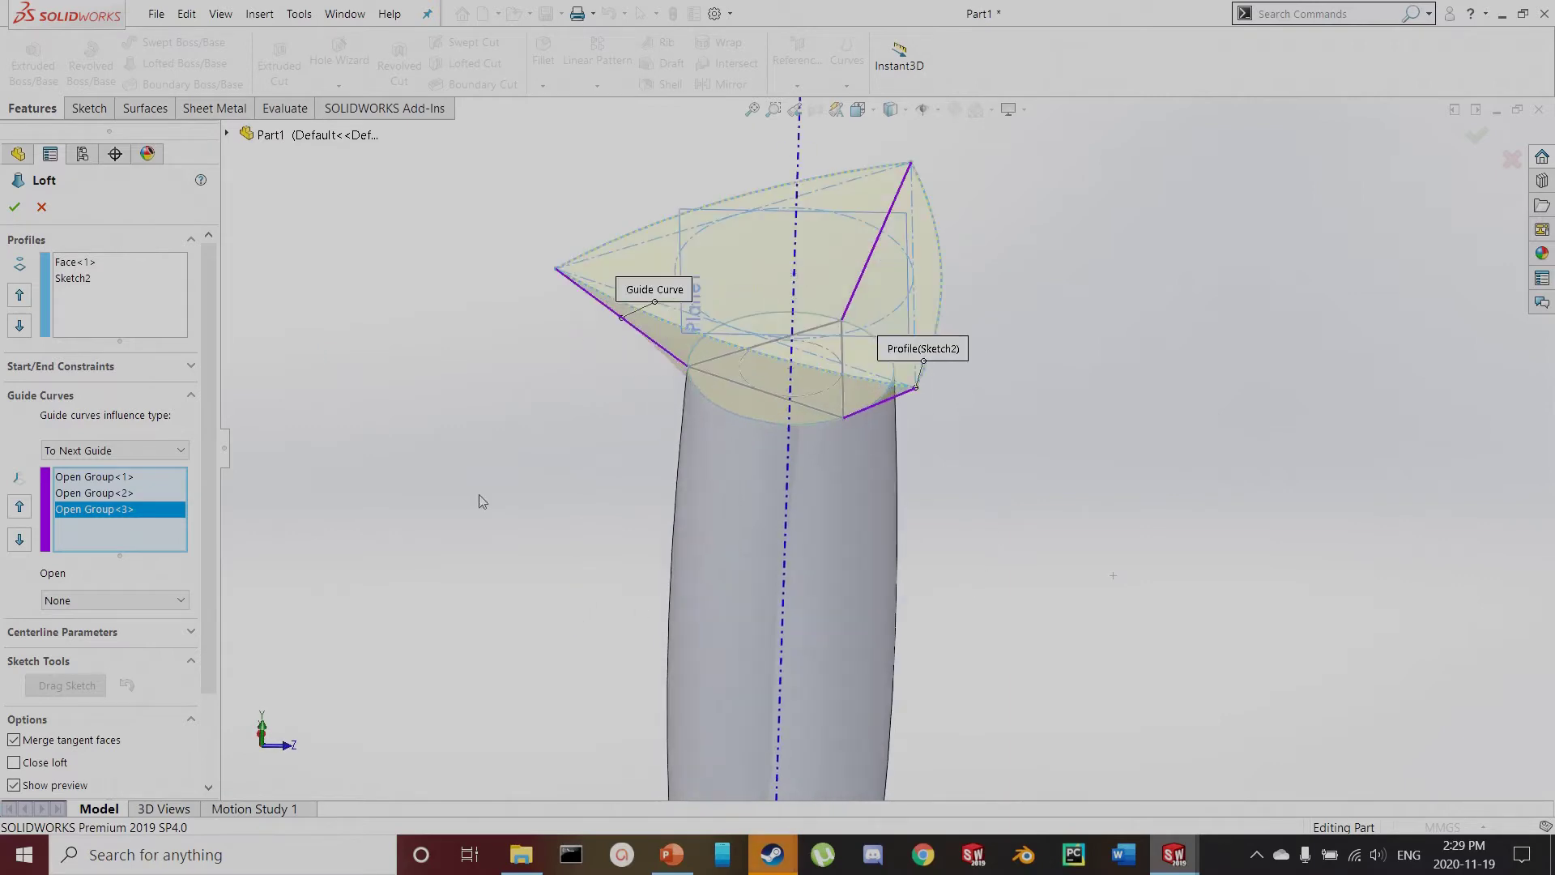
pyautogui.click(15, 206)
# Hide the axis, the offset plane and the small triangle sketch so only the solid body shows
pyautogui.moveTo(664, 421); pyautogui.dragTo(695, 674, button='middle')
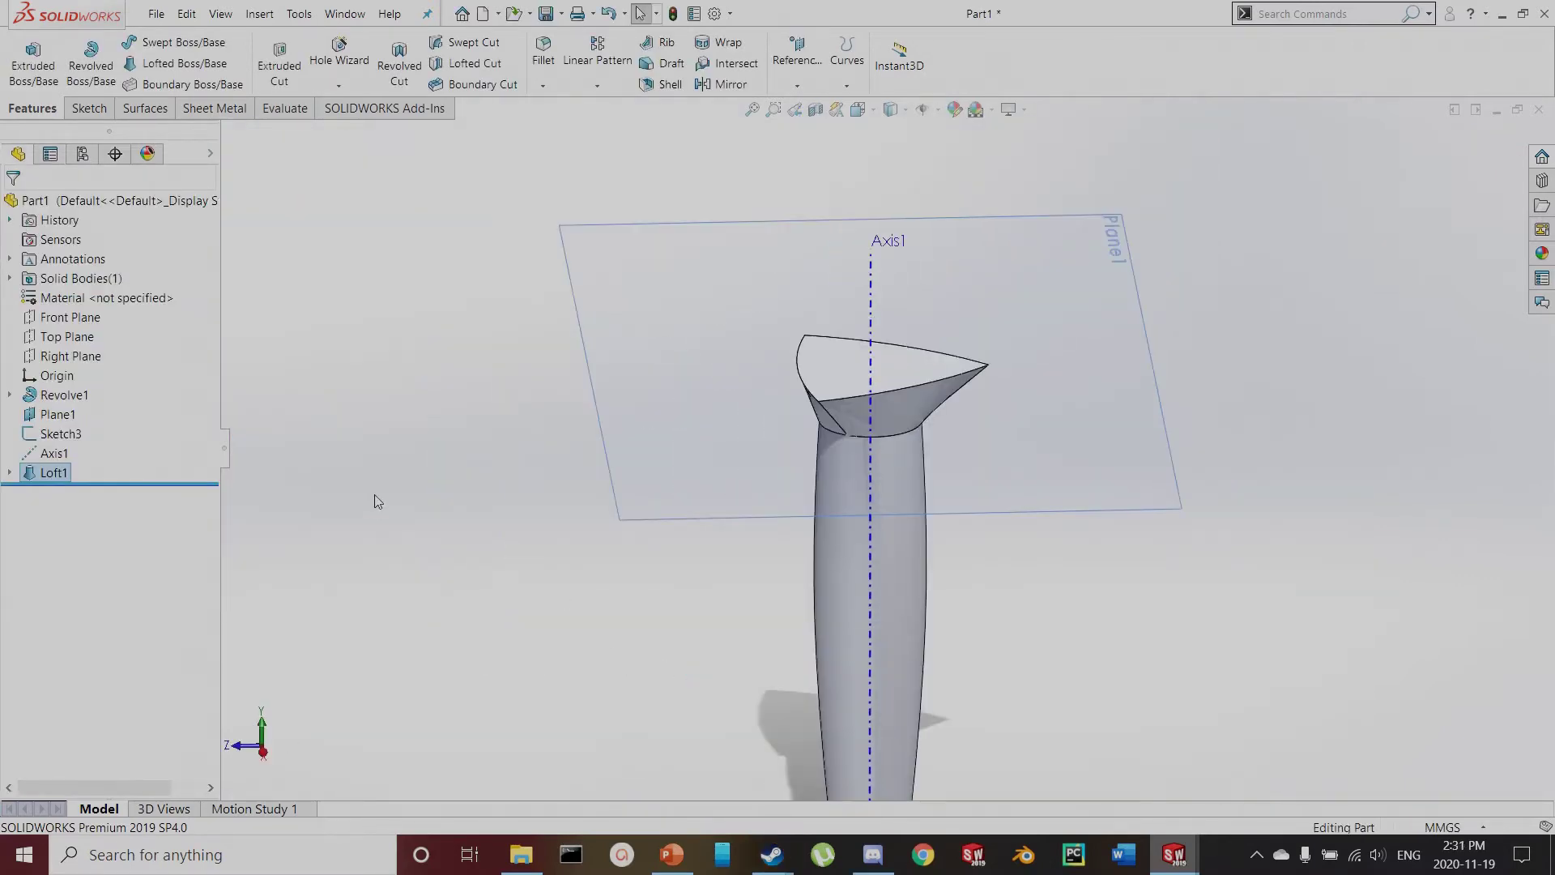
pyautogui.press('F9')
pyautogui.press('F9')
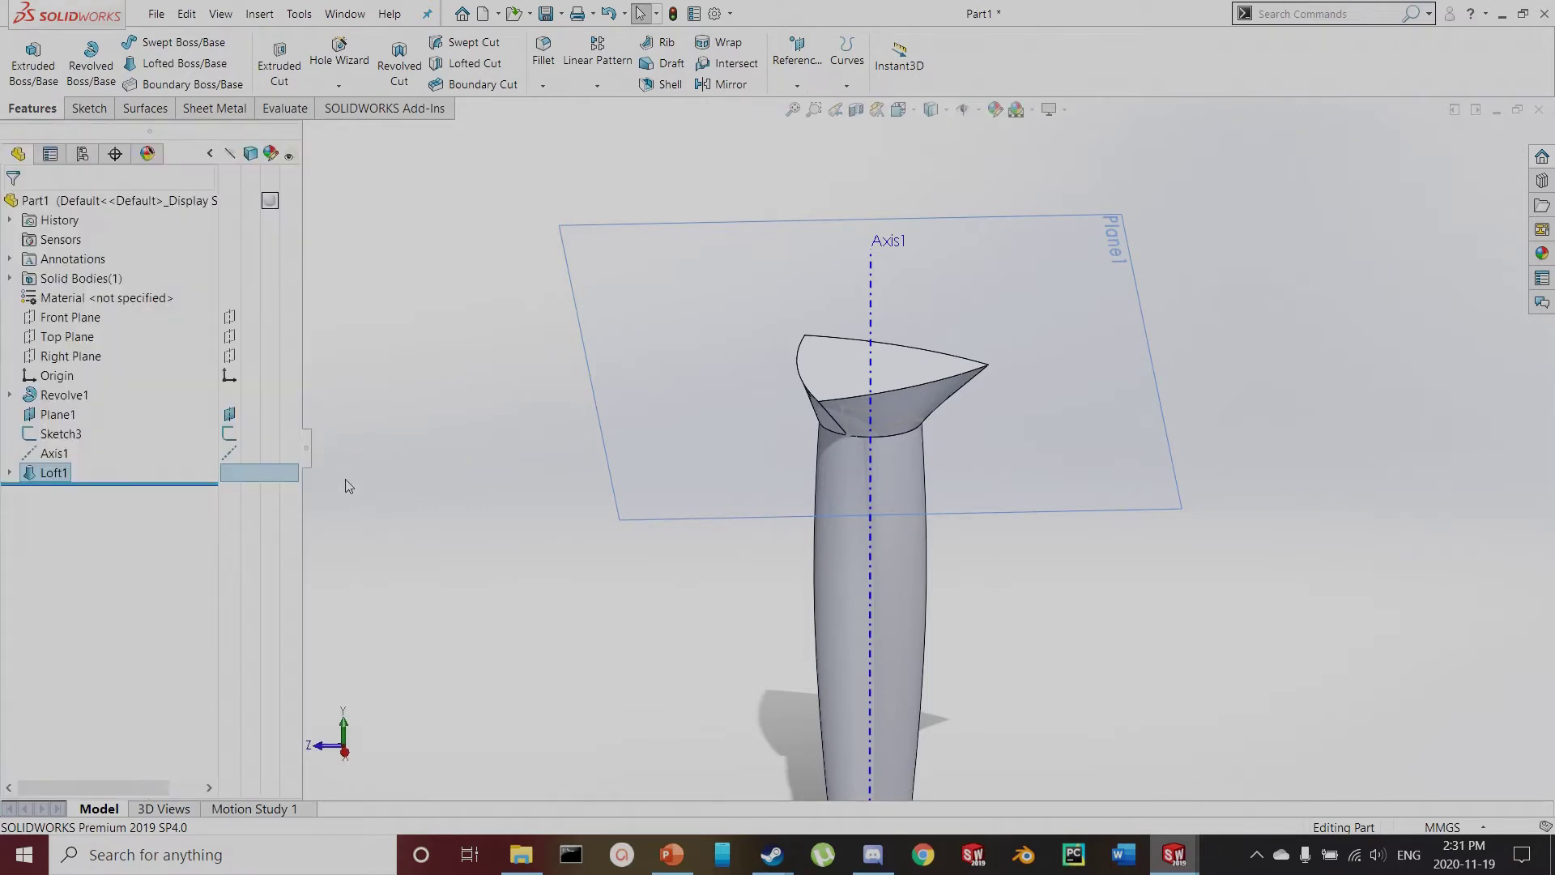
pyautogui.click(229, 452)
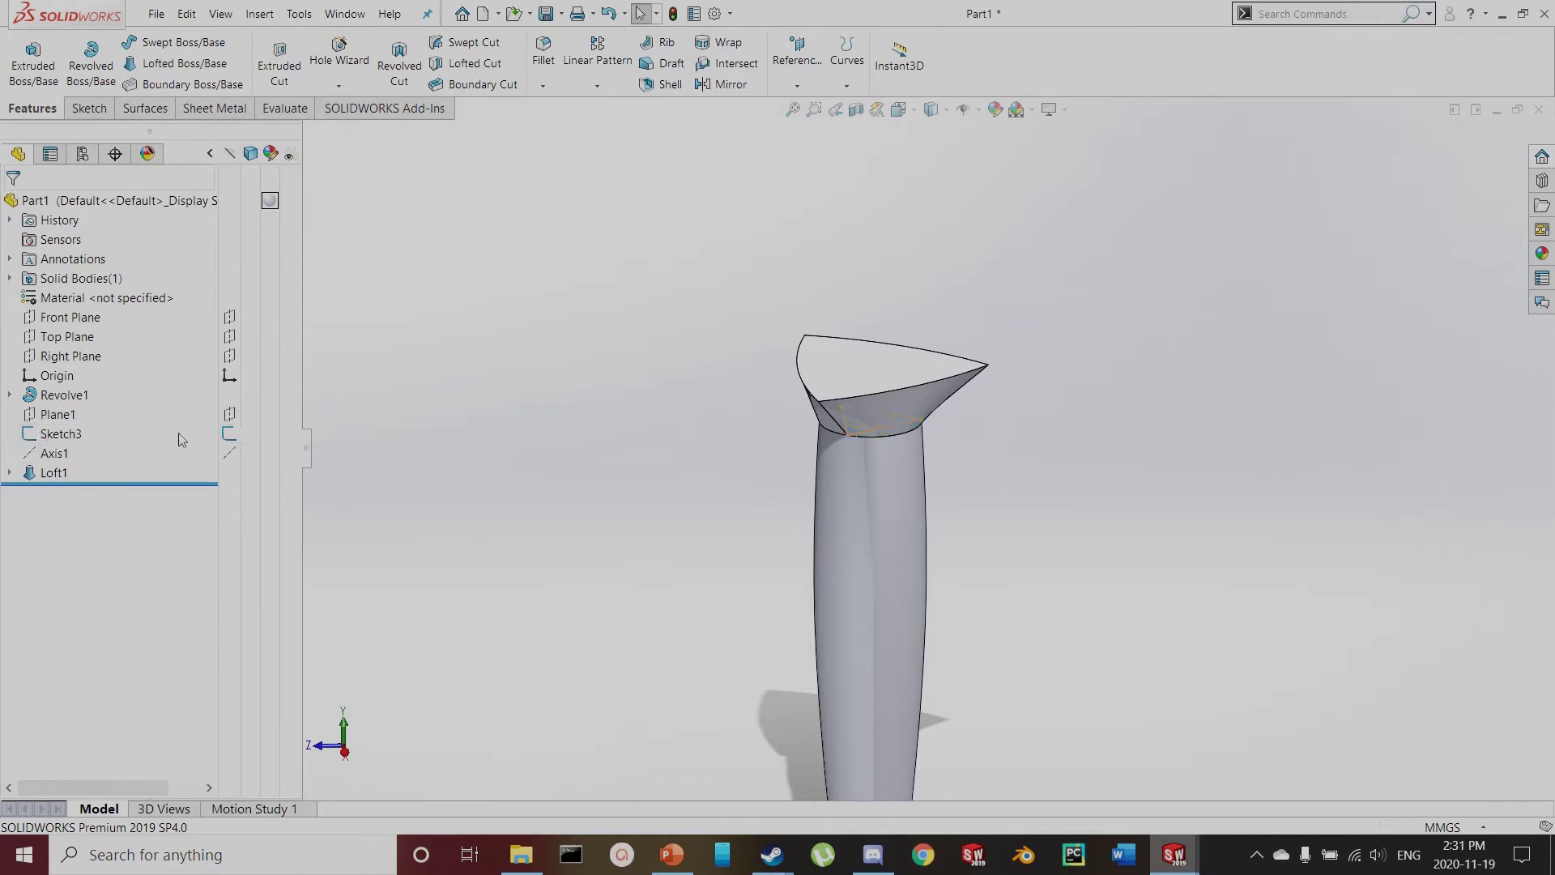
pyautogui.click(229, 434)
# Open a sketch on the loft's upper face, convert the face outline into sketch entities, and exit the sketch
pyautogui.click(868, 359)
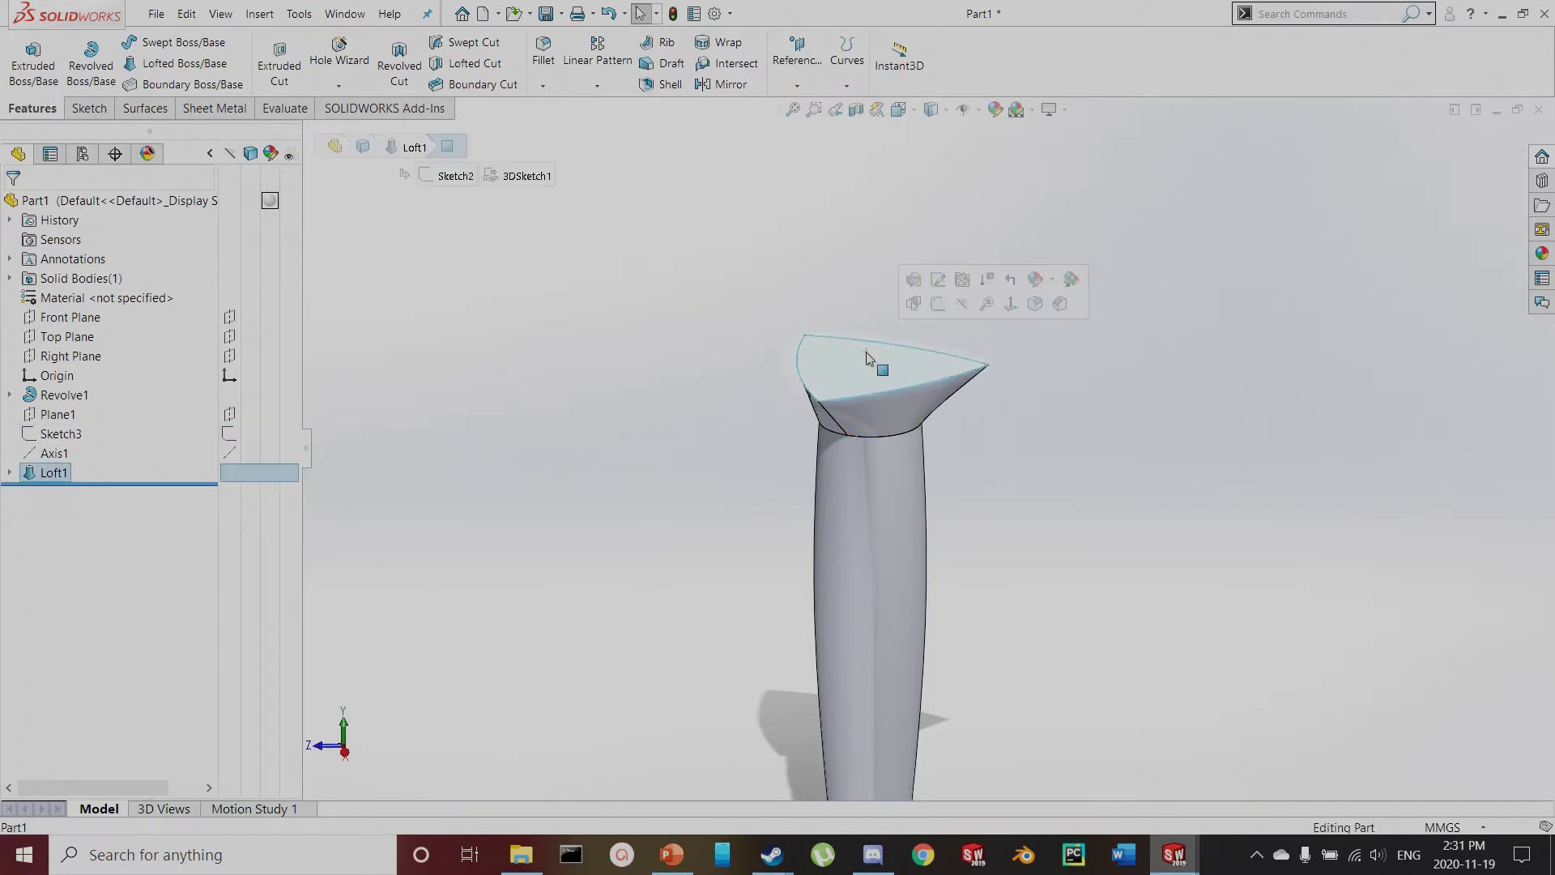
pyautogui.click(87, 107)
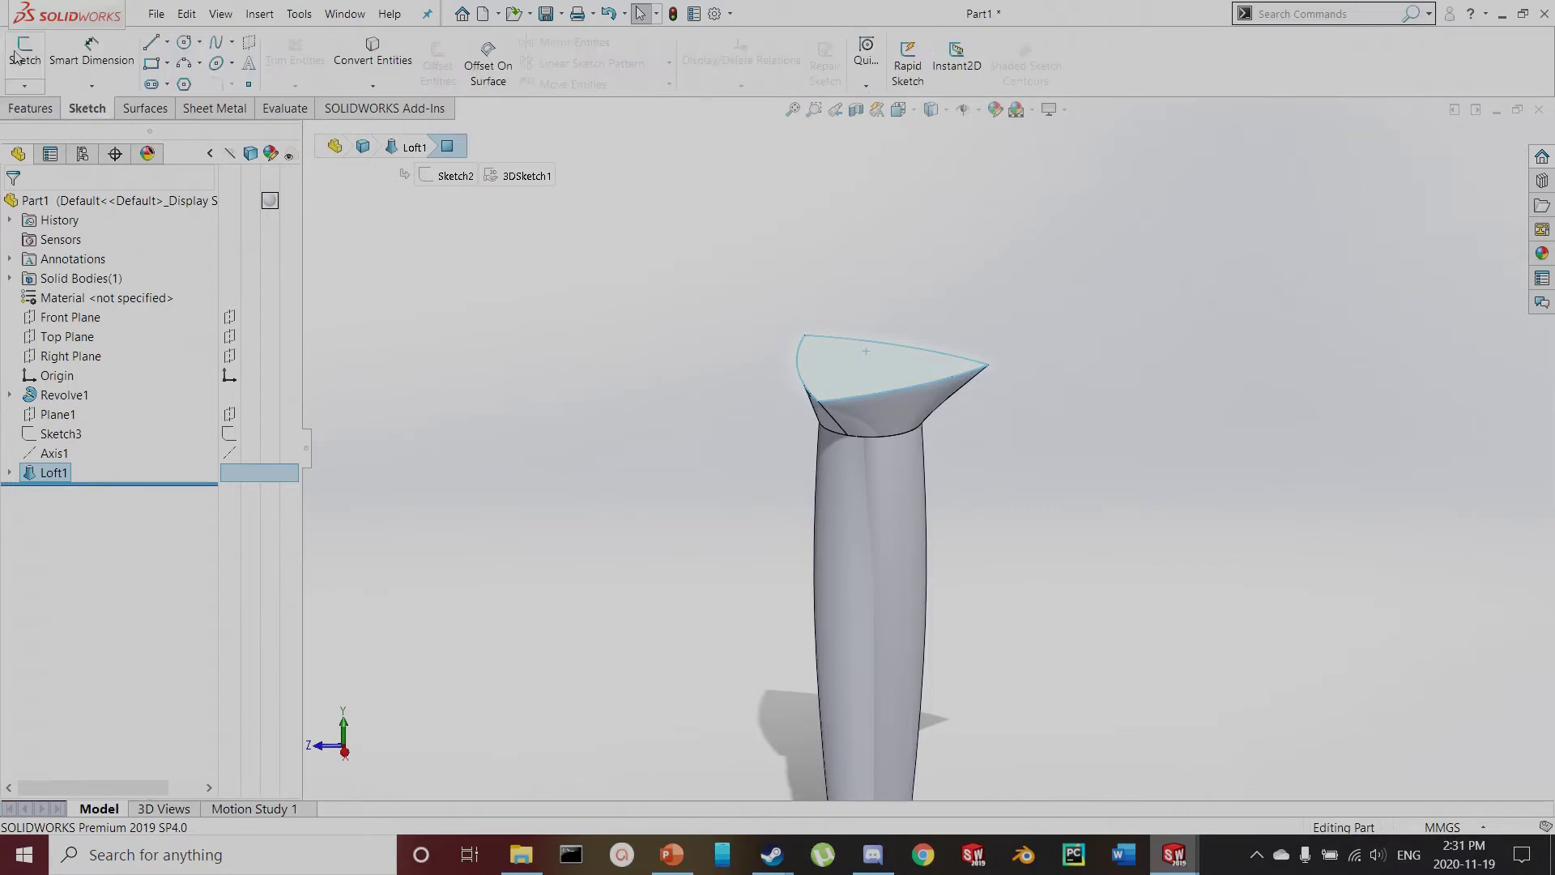
pyautogui.click(25, 57)
pyautogui.click(372, 53)
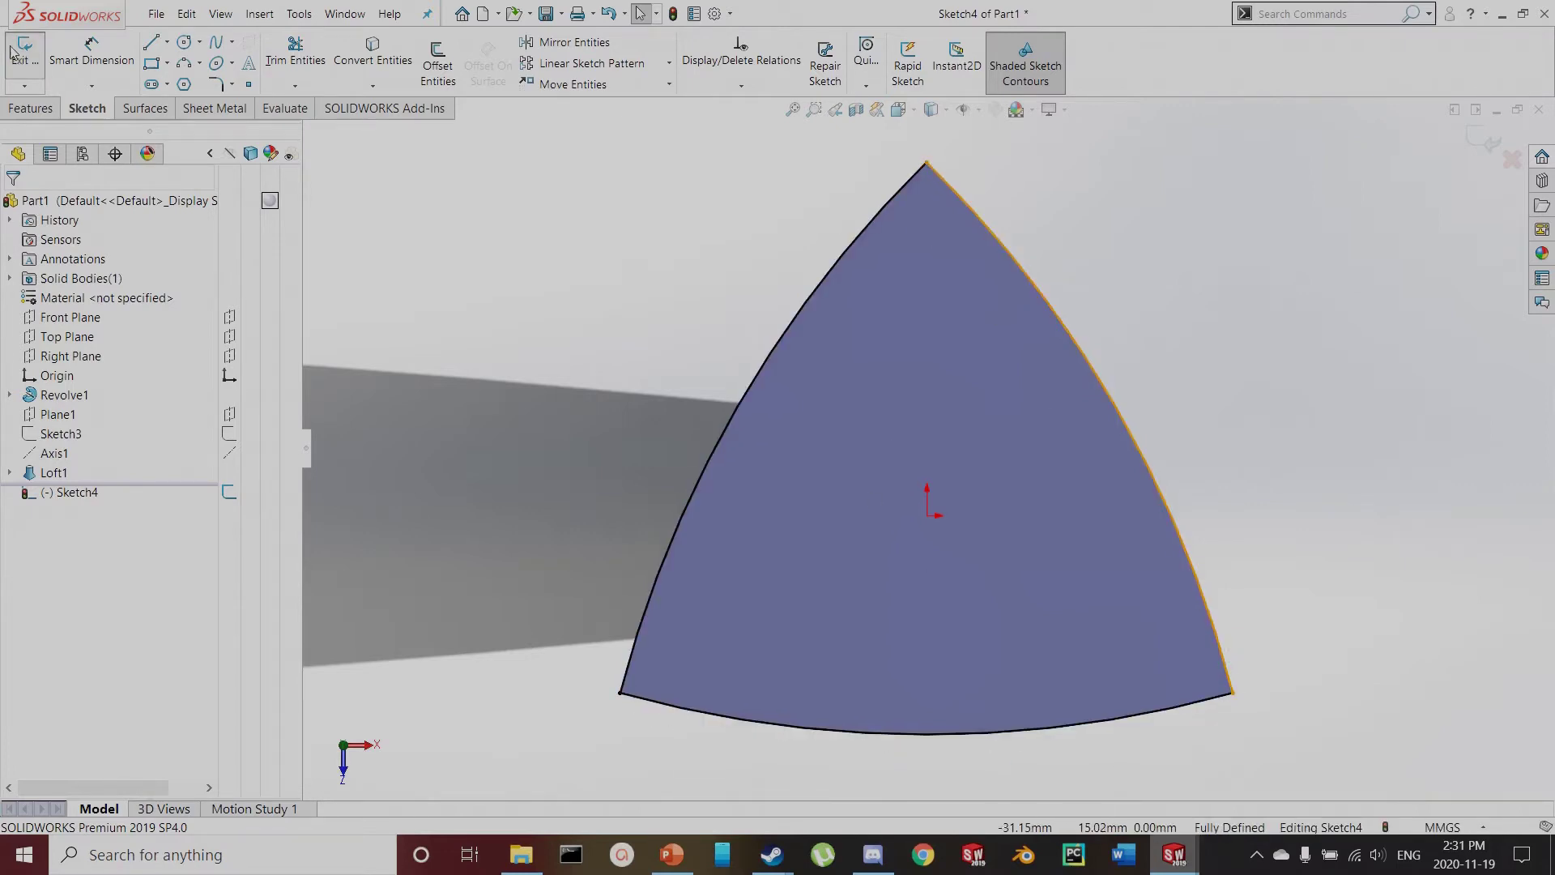
pyautogui.click(29, 65)
# Extrude the converted three-arc outline 16 mm upward as a boss on top of the loft
pyautogui.click(34, 73)
pyautogui.moveTo(862, 348); pyautogui.dragTo(906, 391, button='middle')
pyautogui.doubleClick(186, 392)
pyautogui.write('16')
pyautogui.press('Return')
pyautogui.click(13, 208)
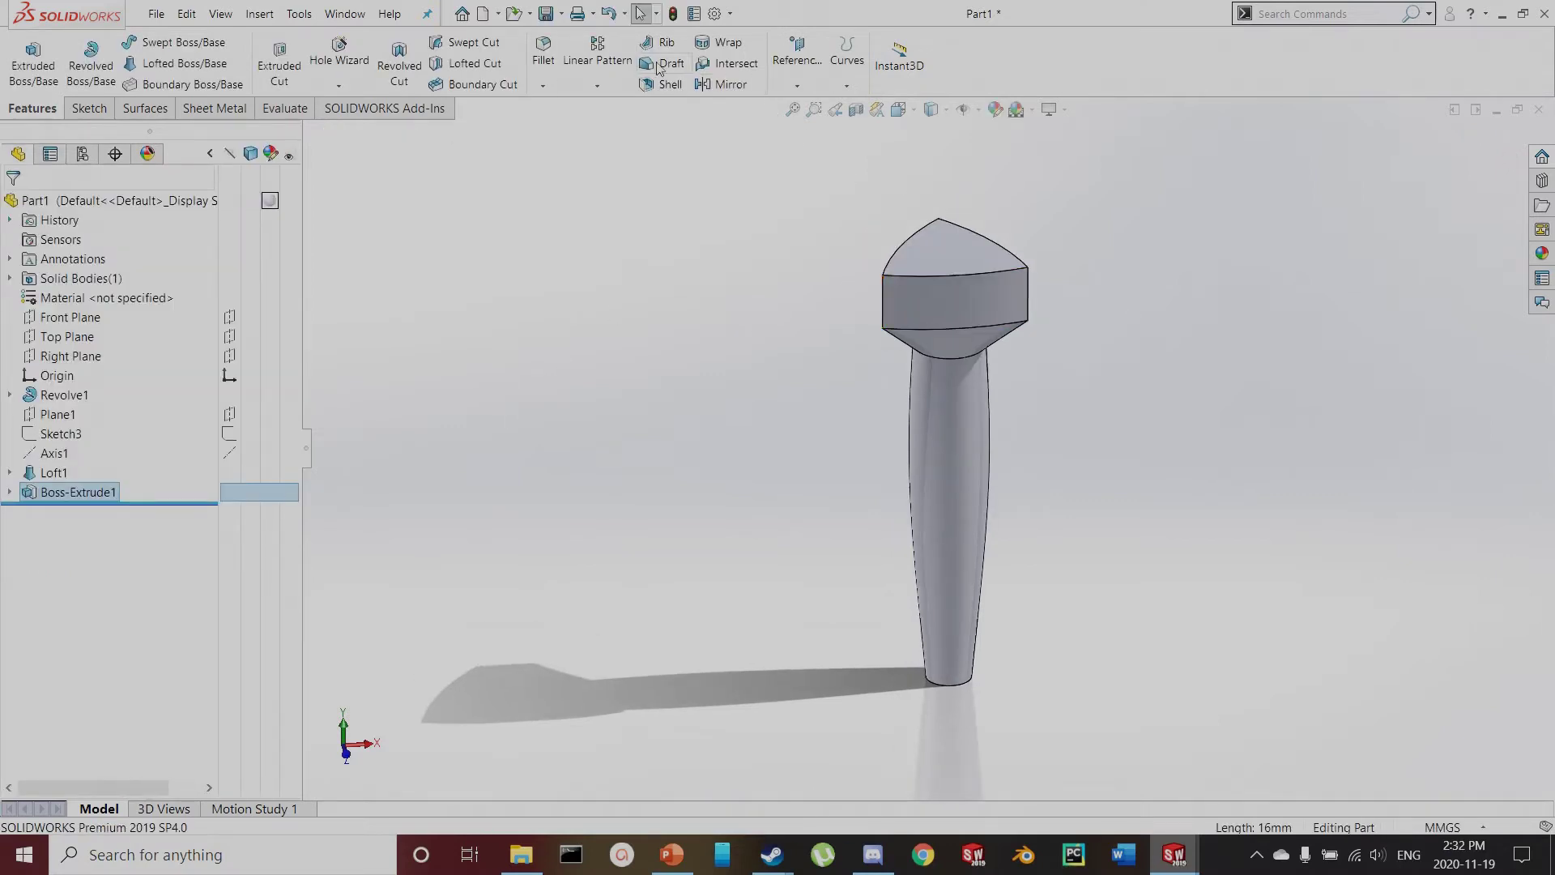
# Start a fillet on the first head corner's sloped loft edge and vertical edge, with a 2.5 mm radius
pyautogui.click(542, 57)
pyautogui.scroll(-3, 833, 337)
pyautogui.click(933, 366)
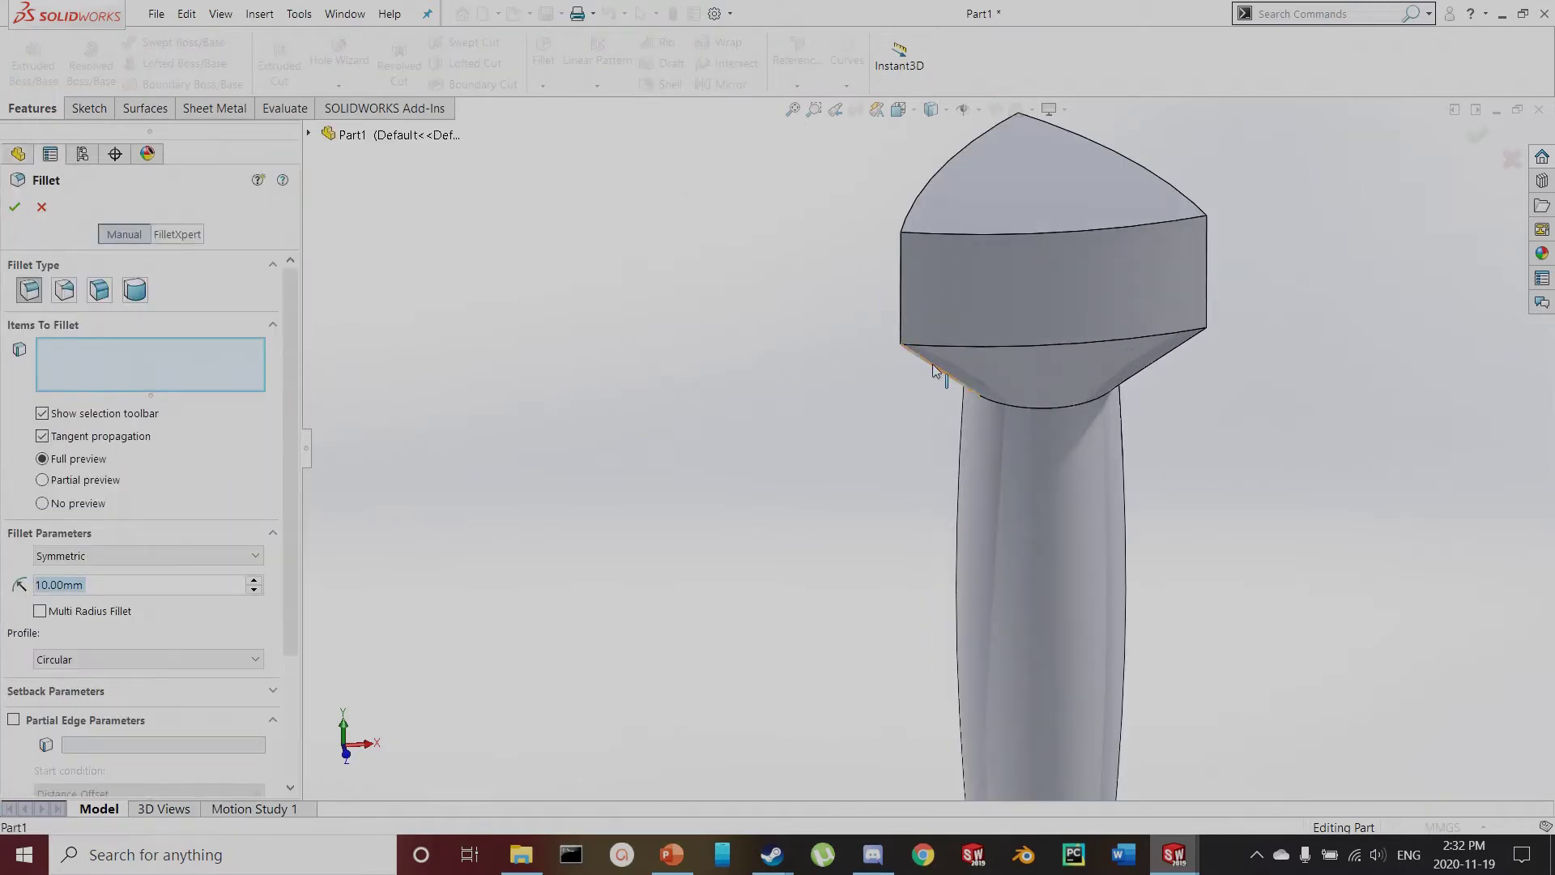
pyautogui.click(901, 298)
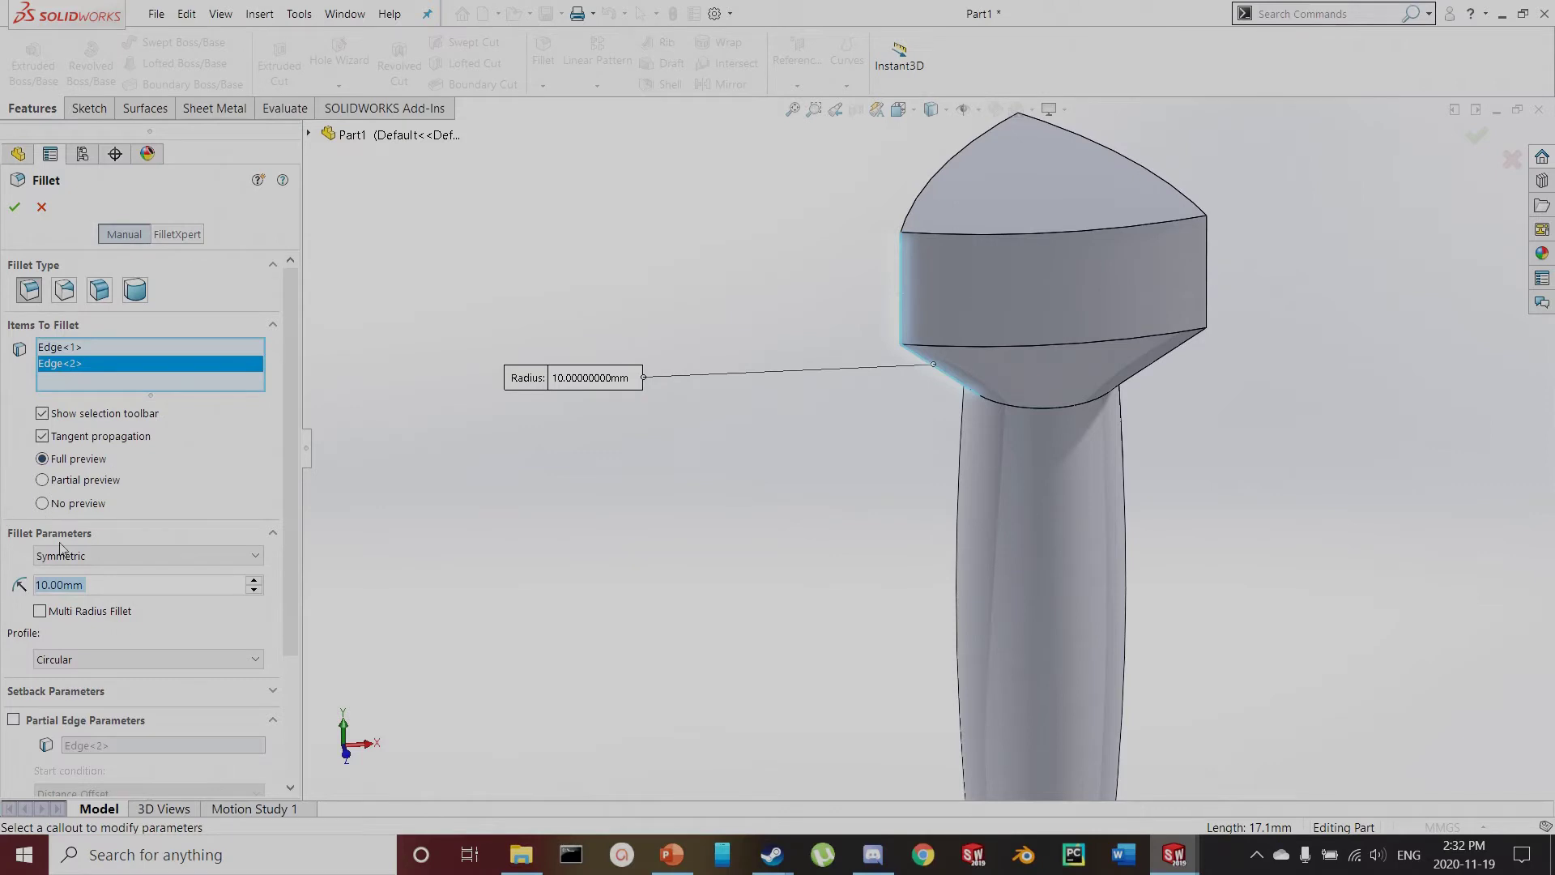
pyautogui.write('2.5')
pyautogui.press('Return')
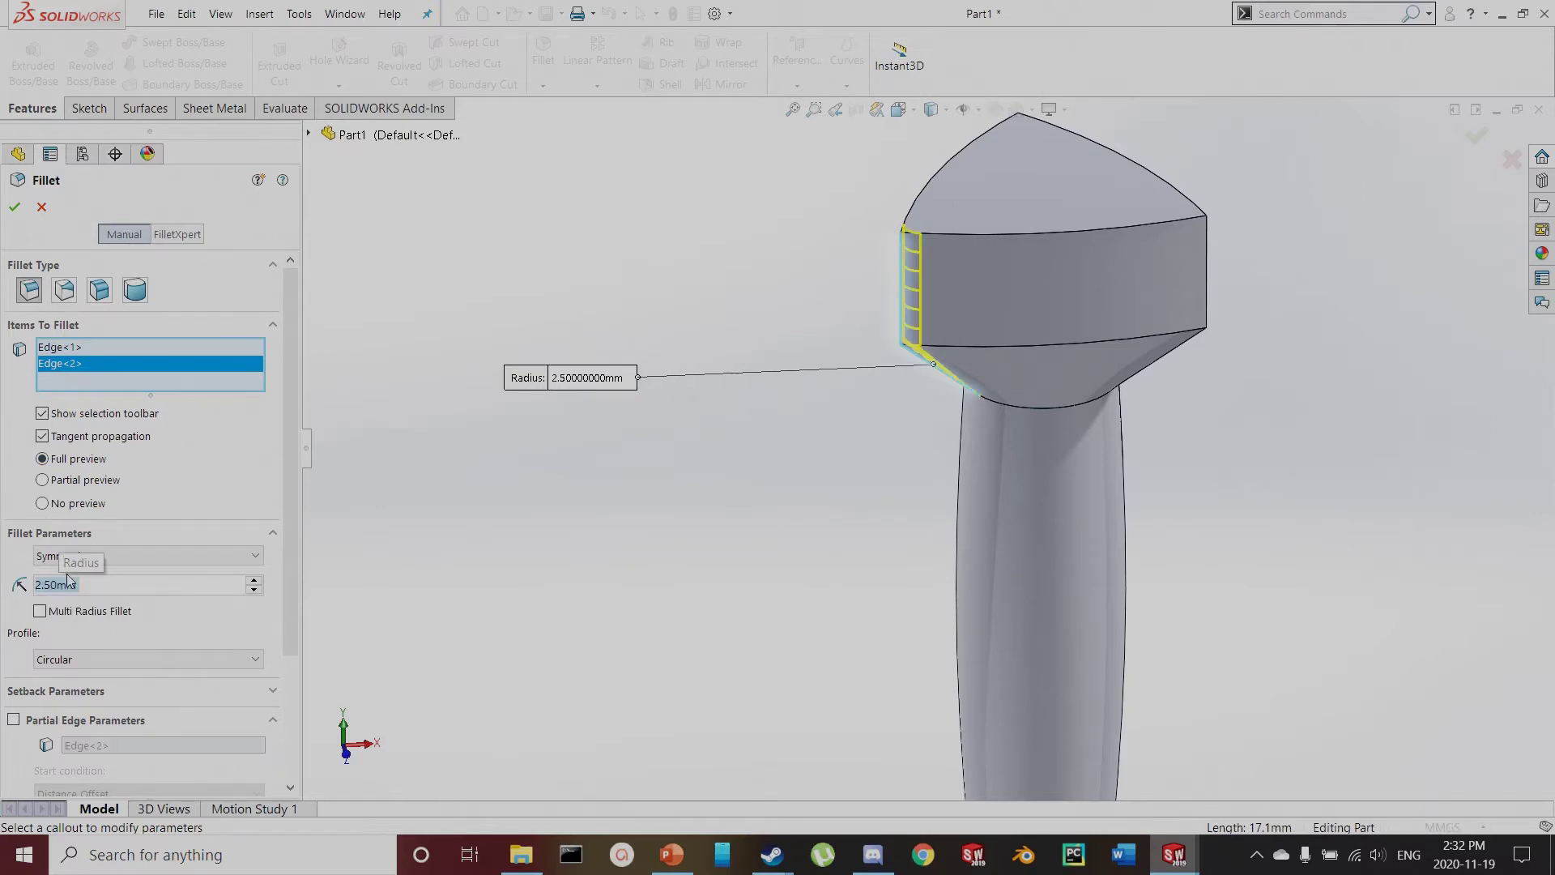
# Add the sloped and vertical edges of the other two head corners to the fillet and accept it
pyautogui.click(1196, 334)
pyautogui.click(1205, 287)
pyautogui.moveTo(1205, 287); pyautogui.dragTo(1081, 369, button='middle')
pyautogui.scroll(-3, 1081, 369)
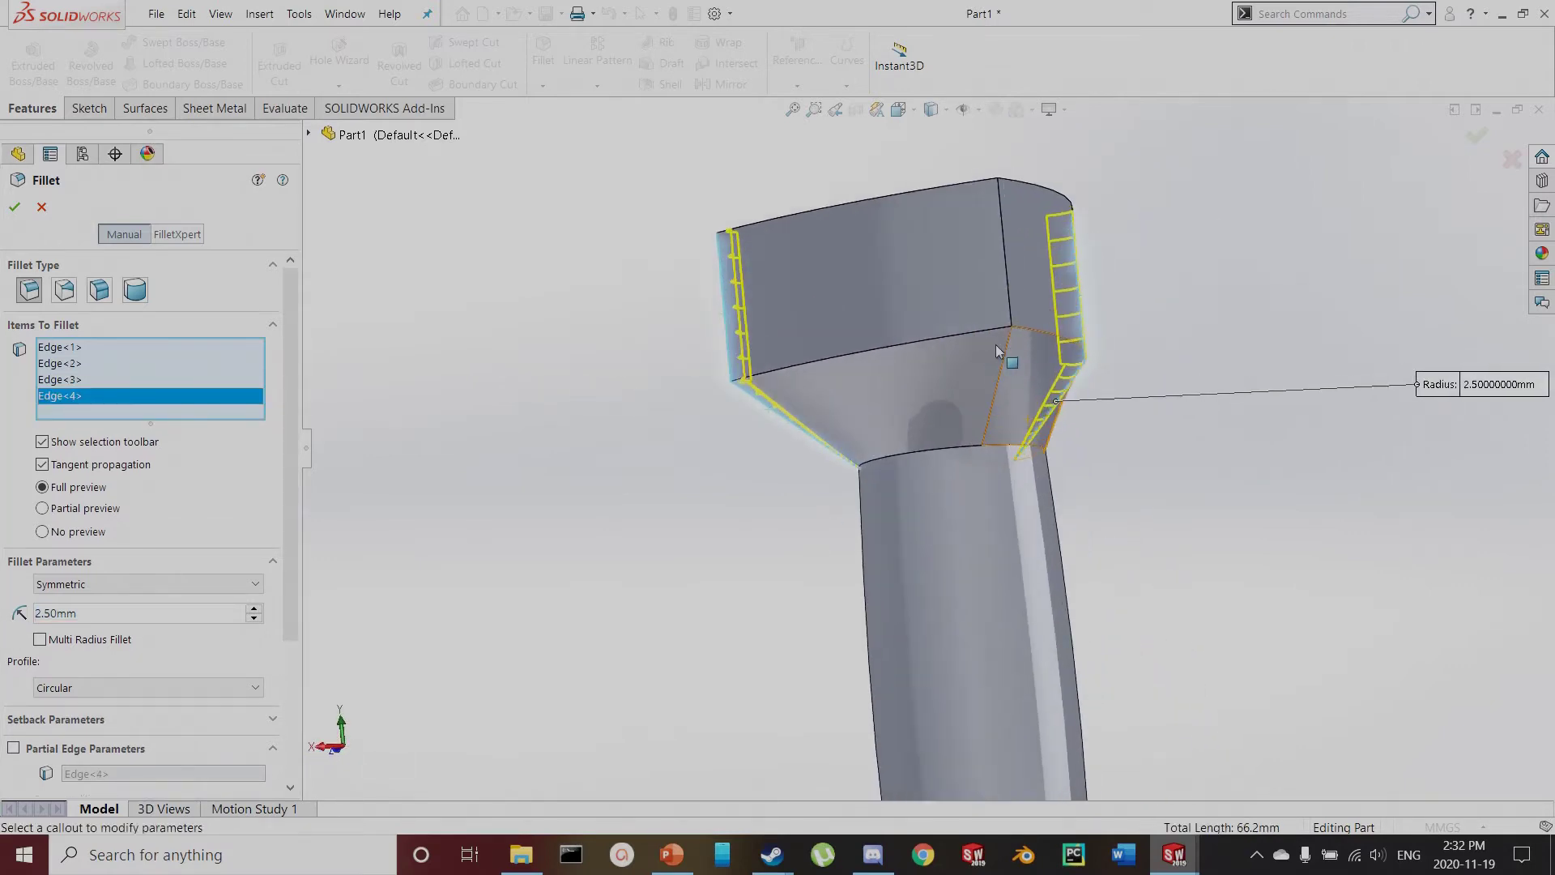
pyautogui.click(1009, 344)
pyautogui.click(1012, 306)
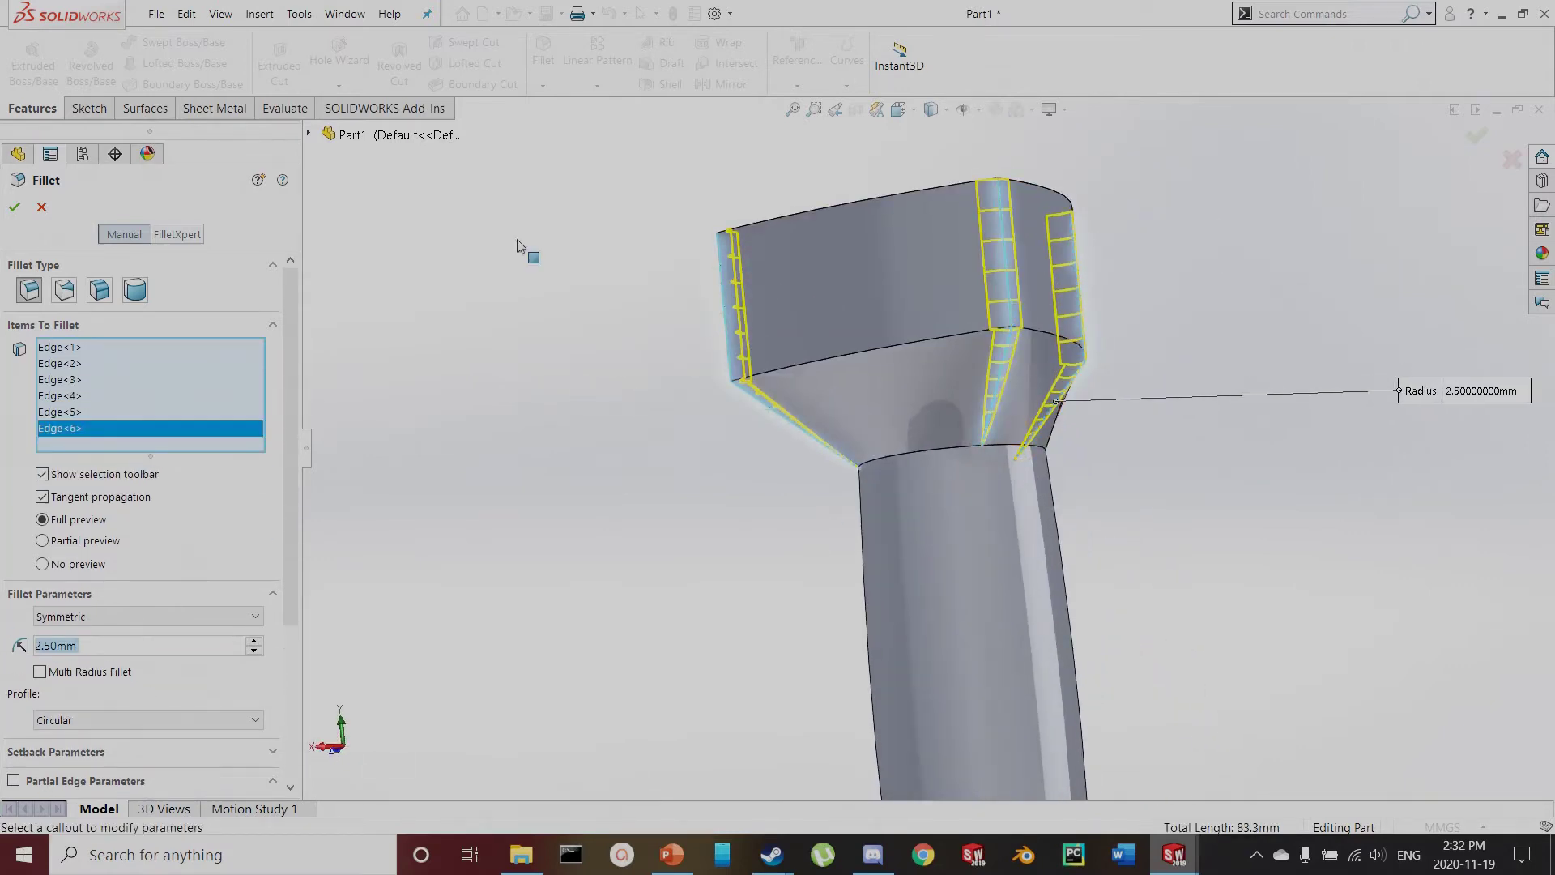
pyautogui.click(14, 208)
# Sketch a six-sided polygon on the head's upper face, centred on the origin, with an inscribed circle about 34 mm in diameter
pyautogui.moveTo(677, 468); pyautogui.dragTo(881, 460, button='middle')
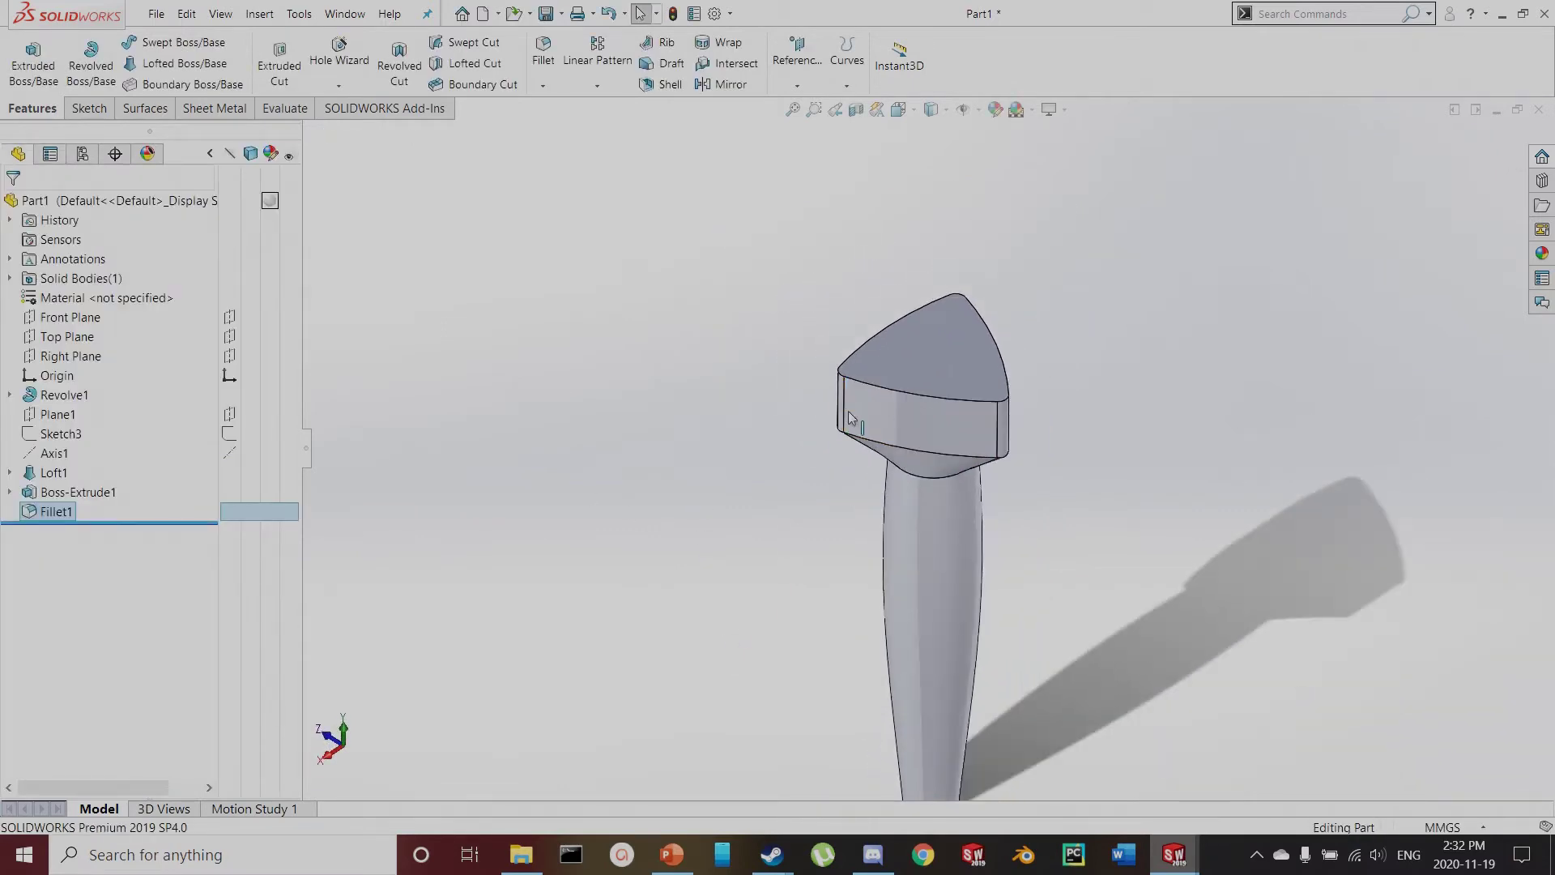
pyautogui.click(930, 348)
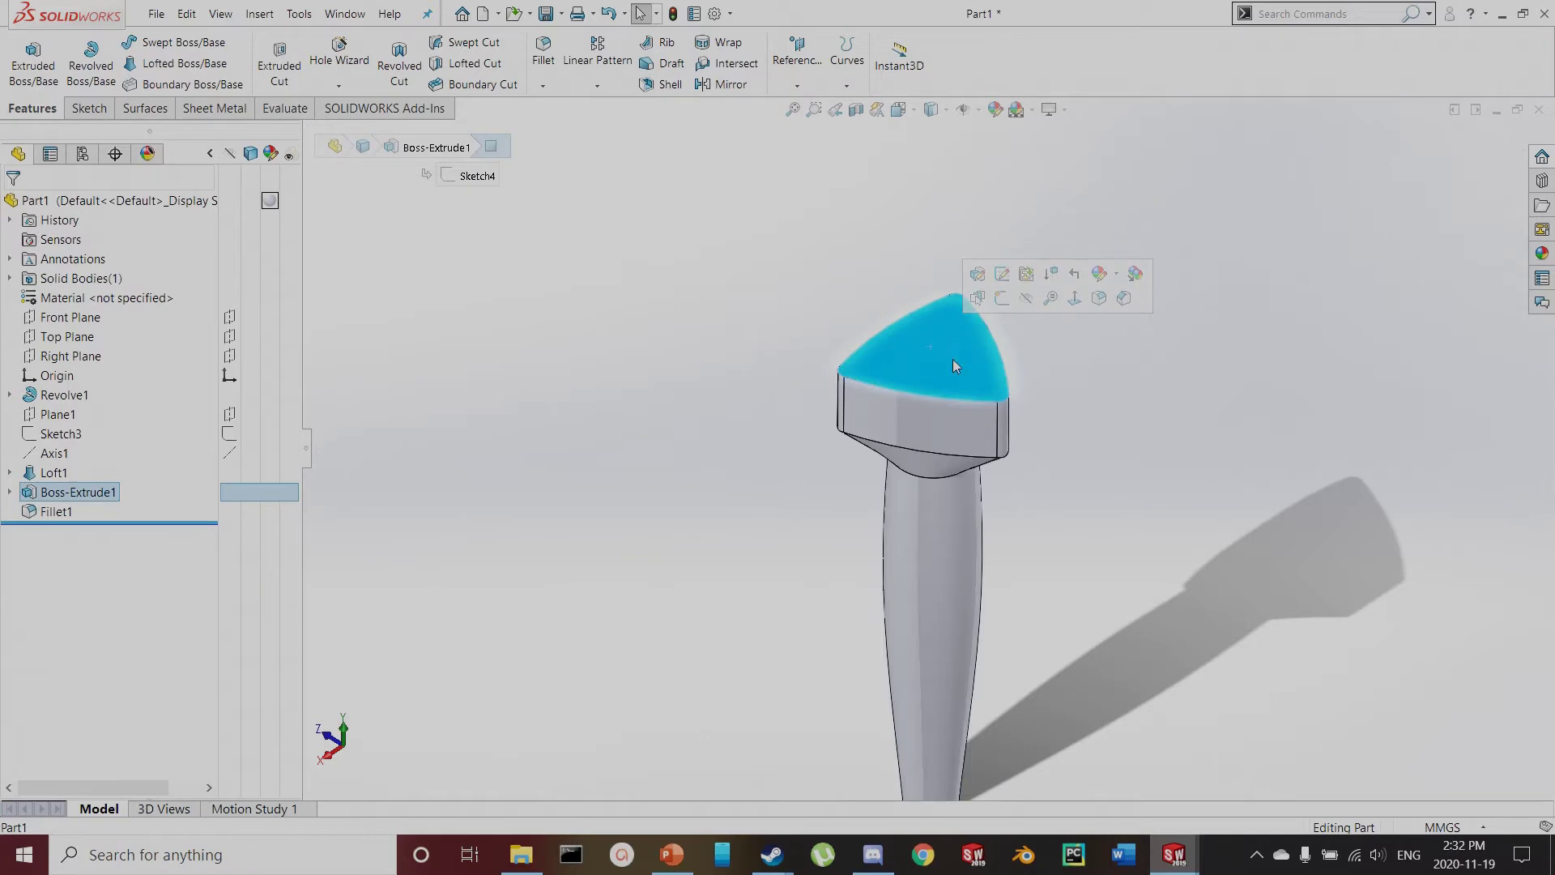
pyautogui.click(89, 109)
pyautogui.click(25, 52)
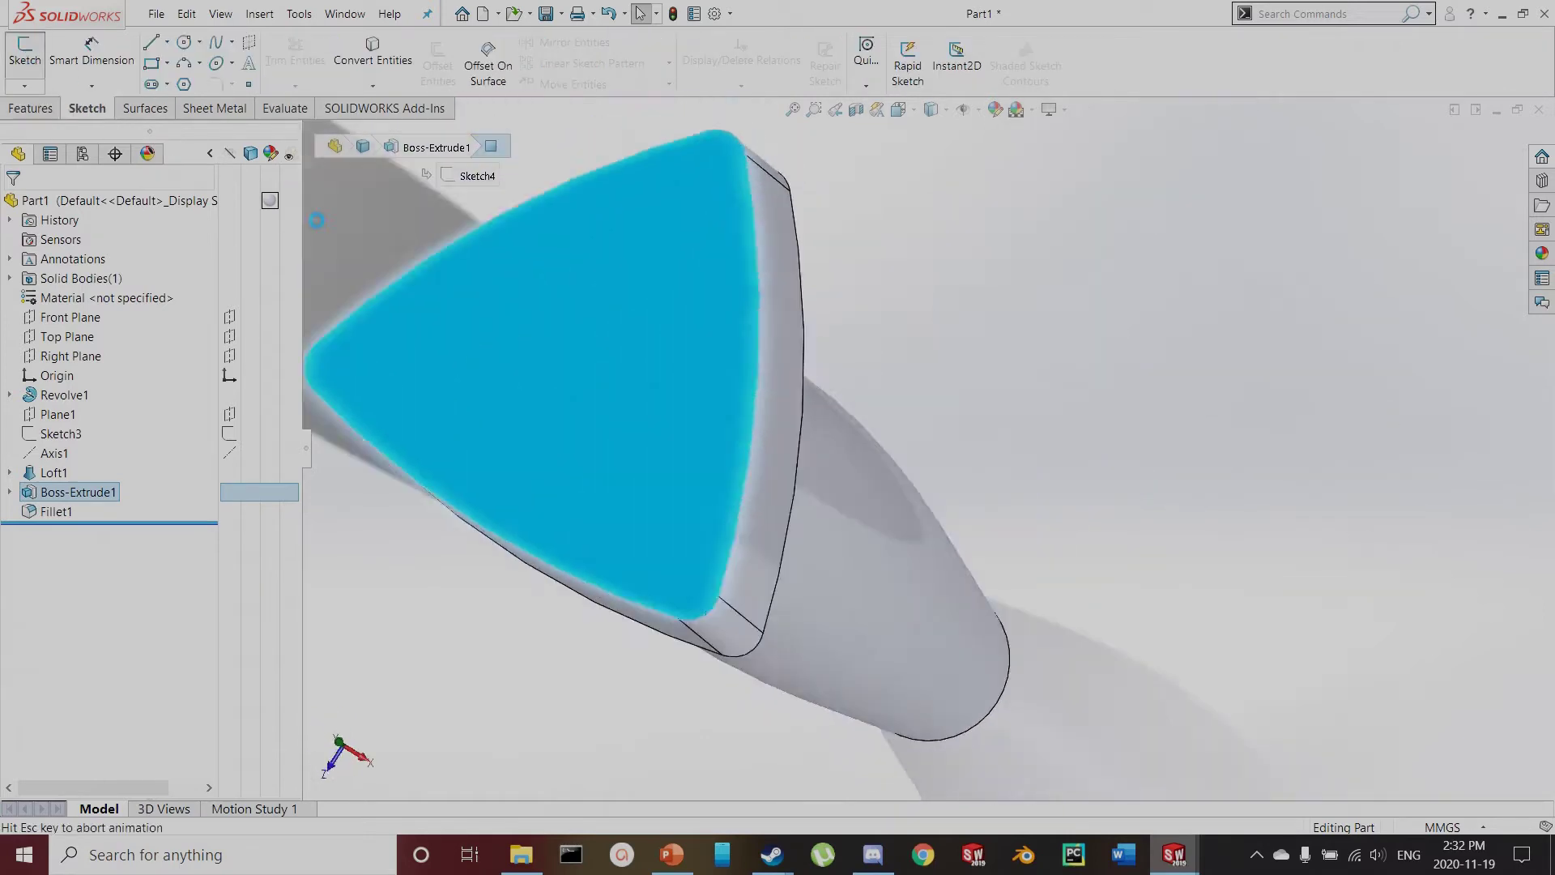
pyautogui.click(185, 84)
pyautogui.click(81, 317)
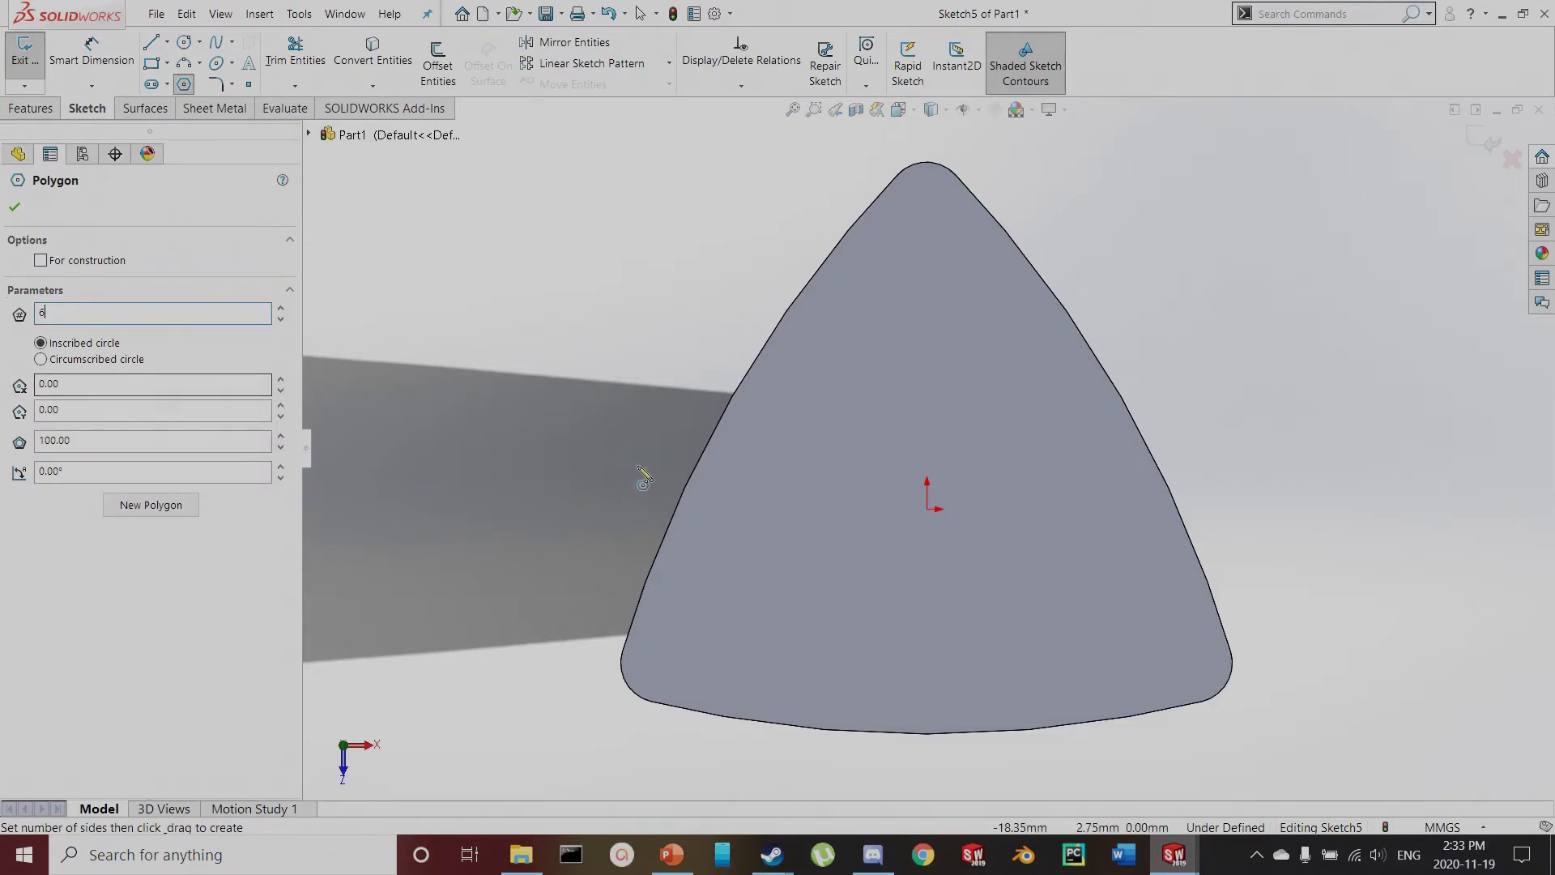
pyautogui.moveTo(928, 509)
pyautogui.mouseDown()
pyautogui.moveTo(960, 369)
pyautogui.moveTo(828, 305)
pyautogui.moveTo(704, 295)
pyautogui.moveTo(734, 268)
pyautogui.mouseUp()
pyautogui.press('Escape')
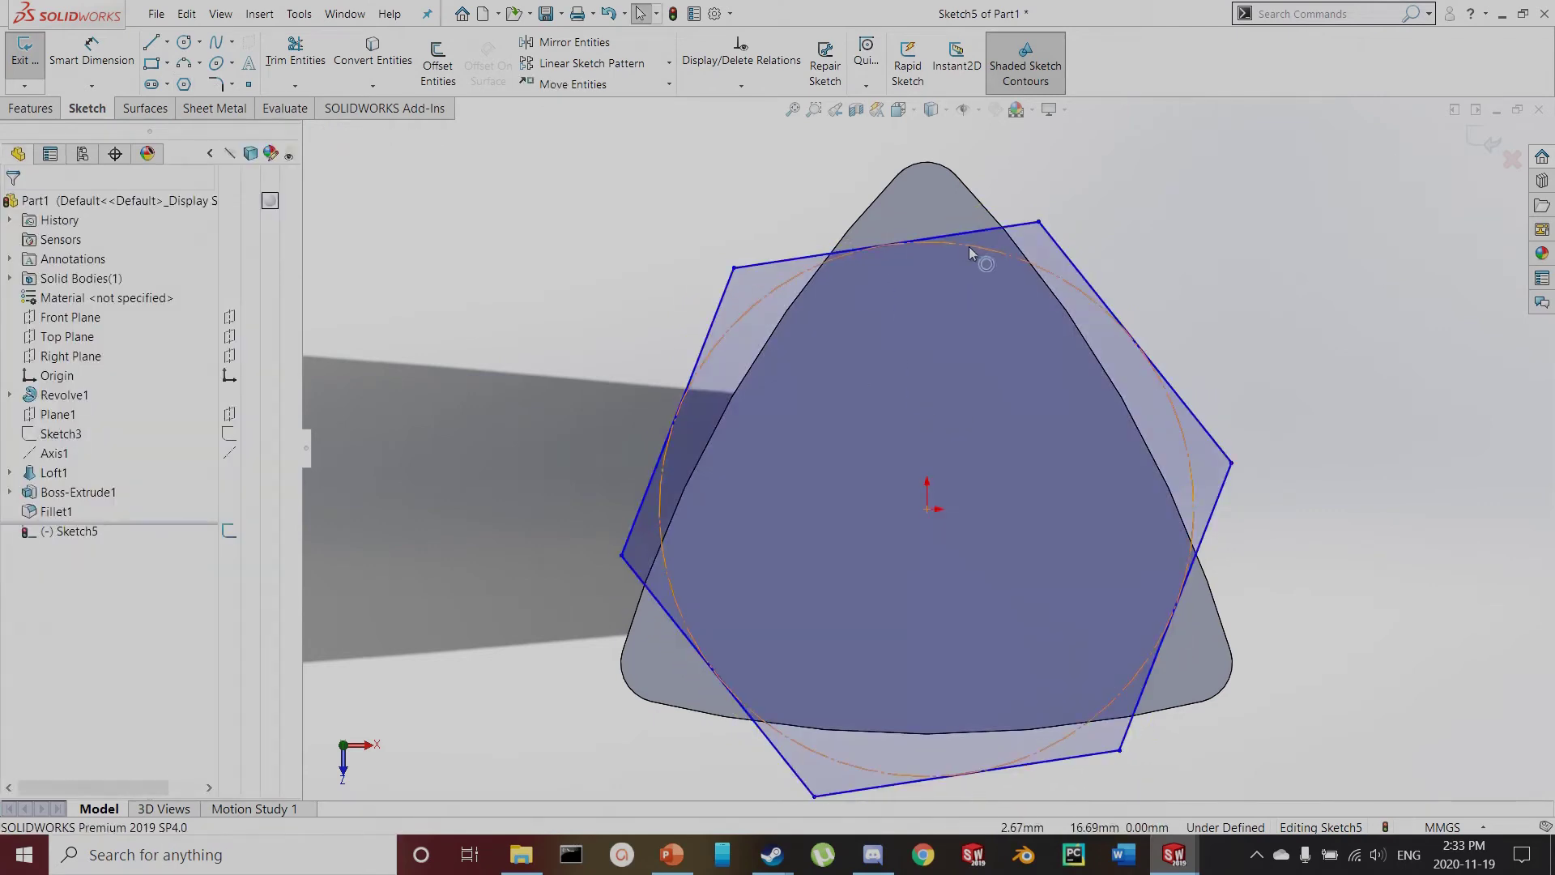
# Make the hexagon's upper side horizontal
pyautogui.click(976, 244)
pyautogui.click(18, 414)
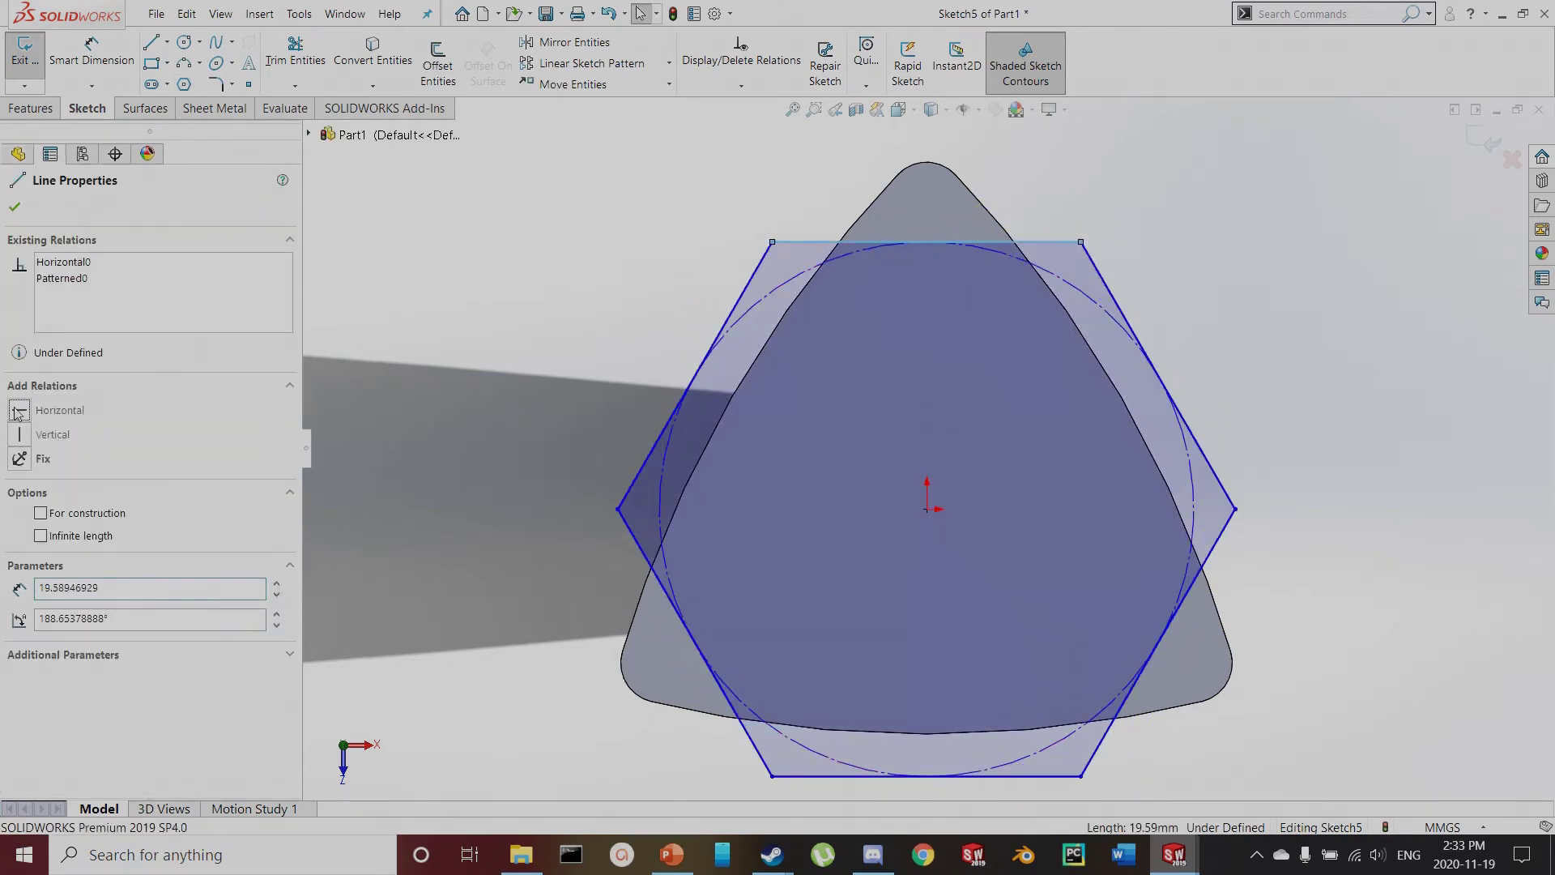
pyautogui.press('Escape')
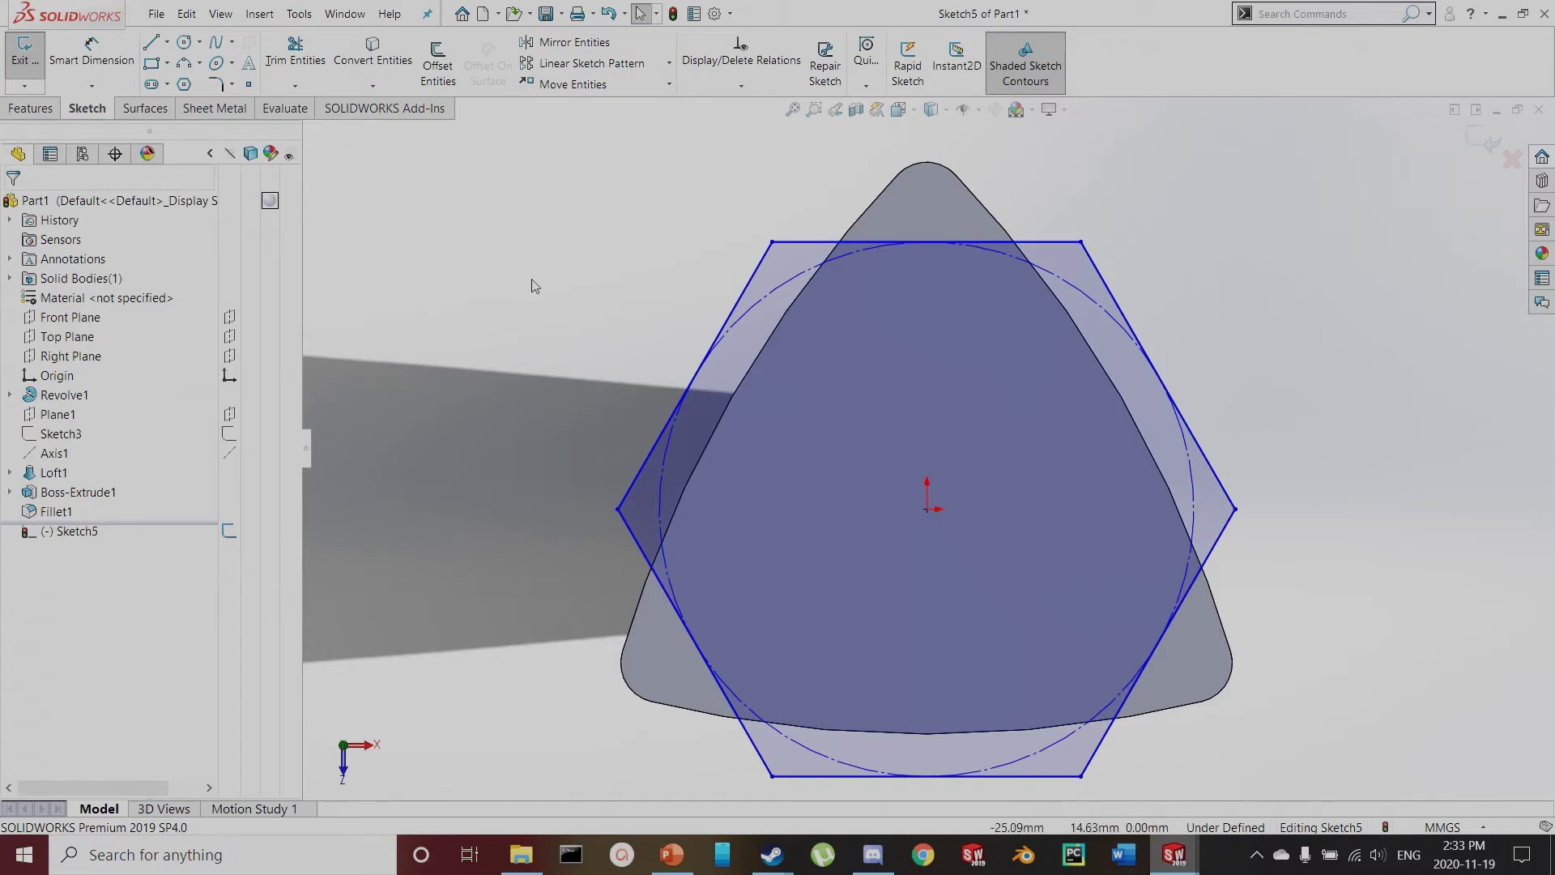
# Dimension the hexagon's inscribed construction circle to a 36 mm diameter and exit the sketch
pyautogui.press('d')
pyautogui.click(774, 292)
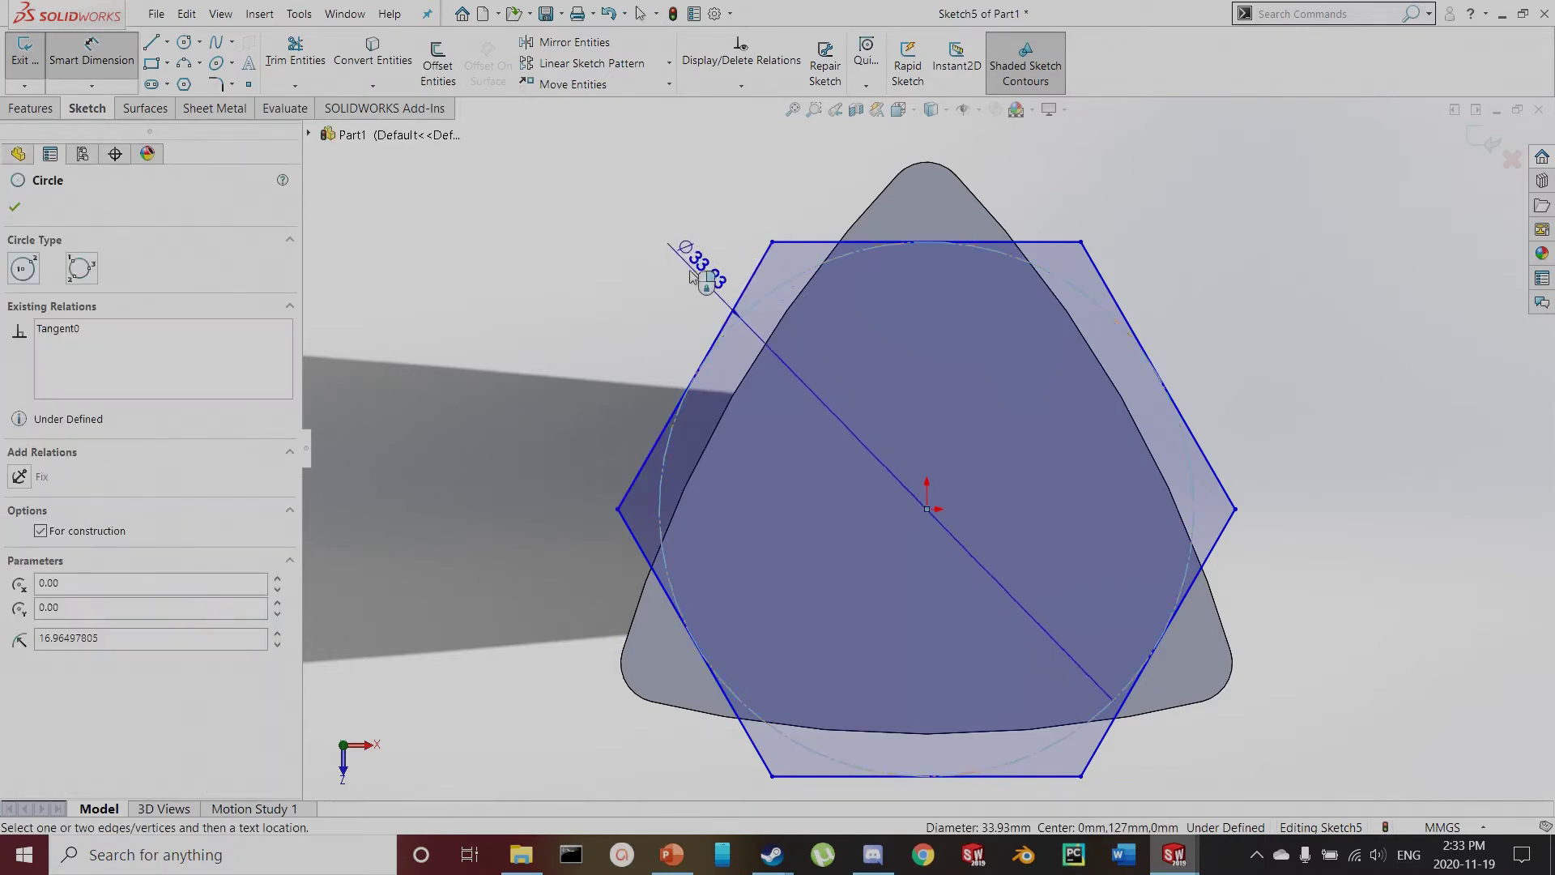
pyautogui.click(664, 278)
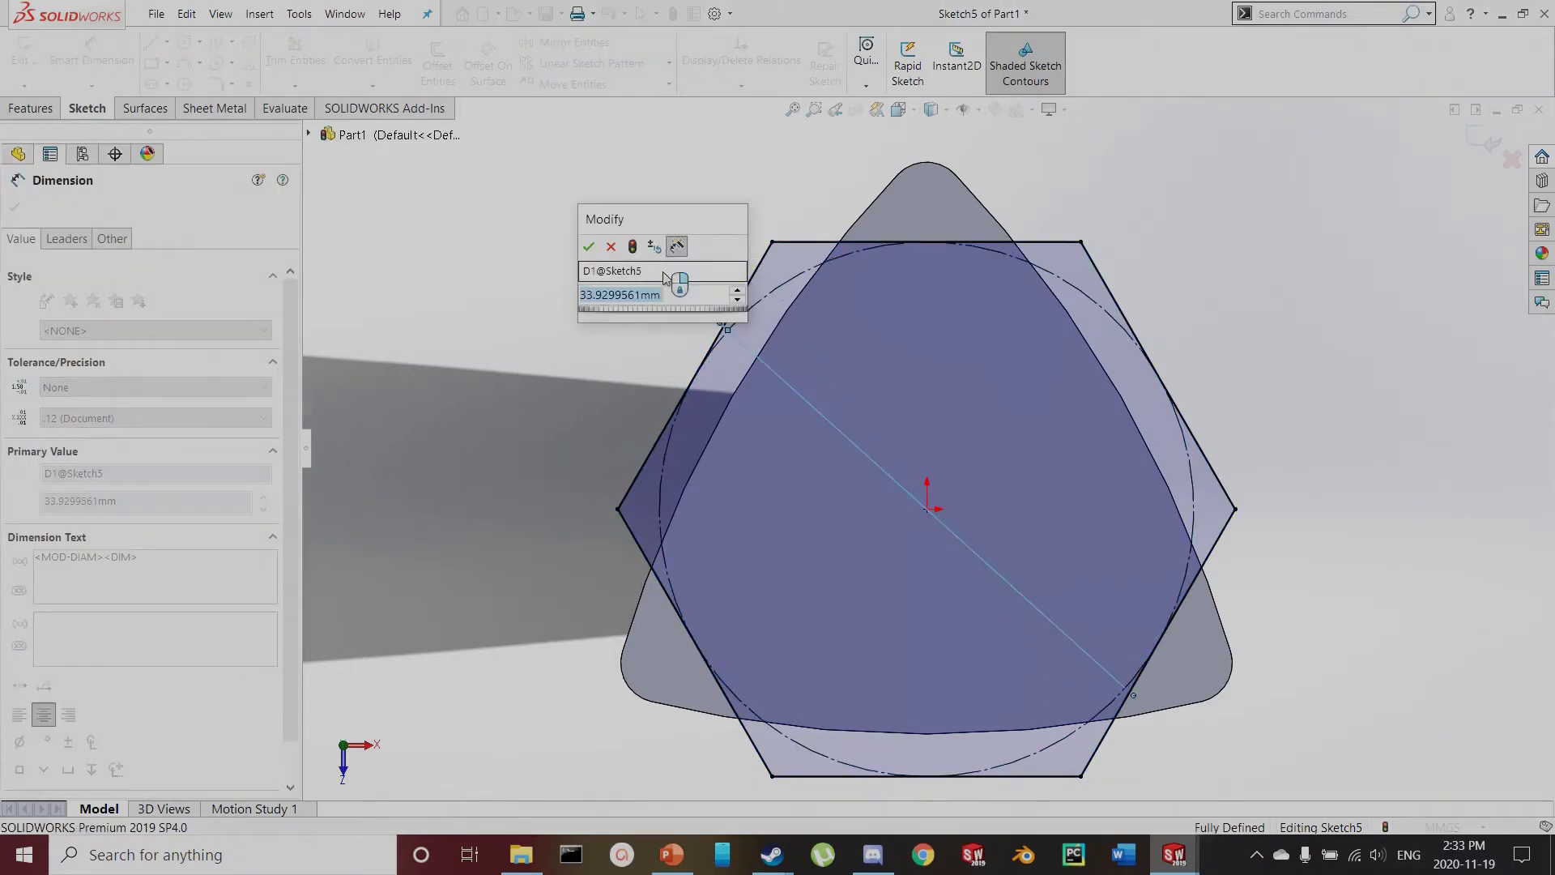
pyautogui.write('36')
pyautogui.press('Return')
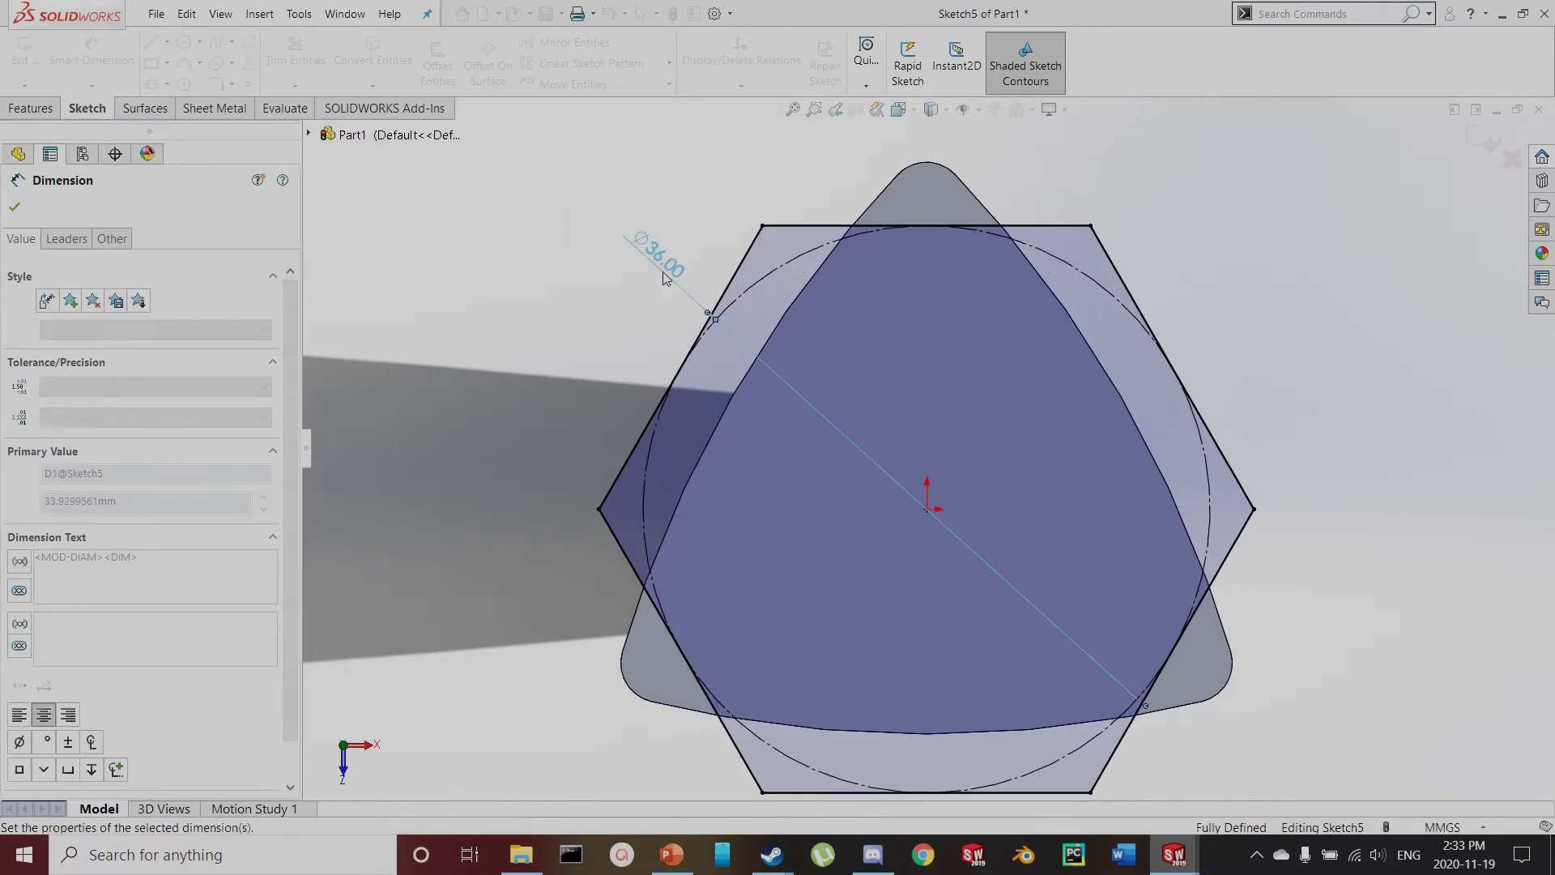
pyautogui.scroll(5, 1001, 472)
pyautogui.scroll(-3, 1111, 677)
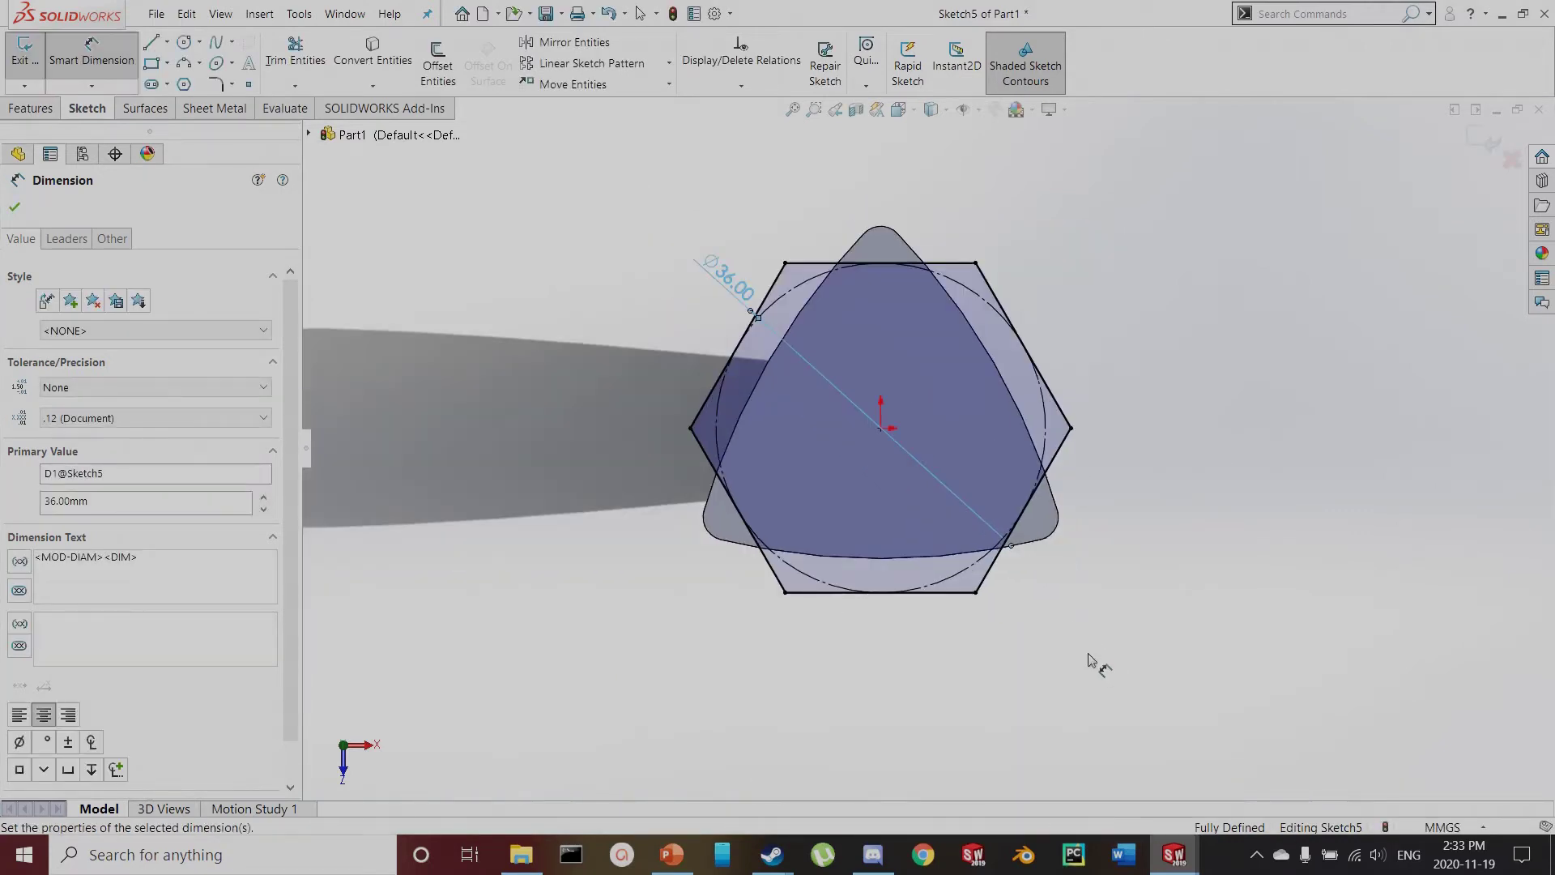
pyautogui.scroll(-1, 1024, 573)
pyautogui.click(24, 50)
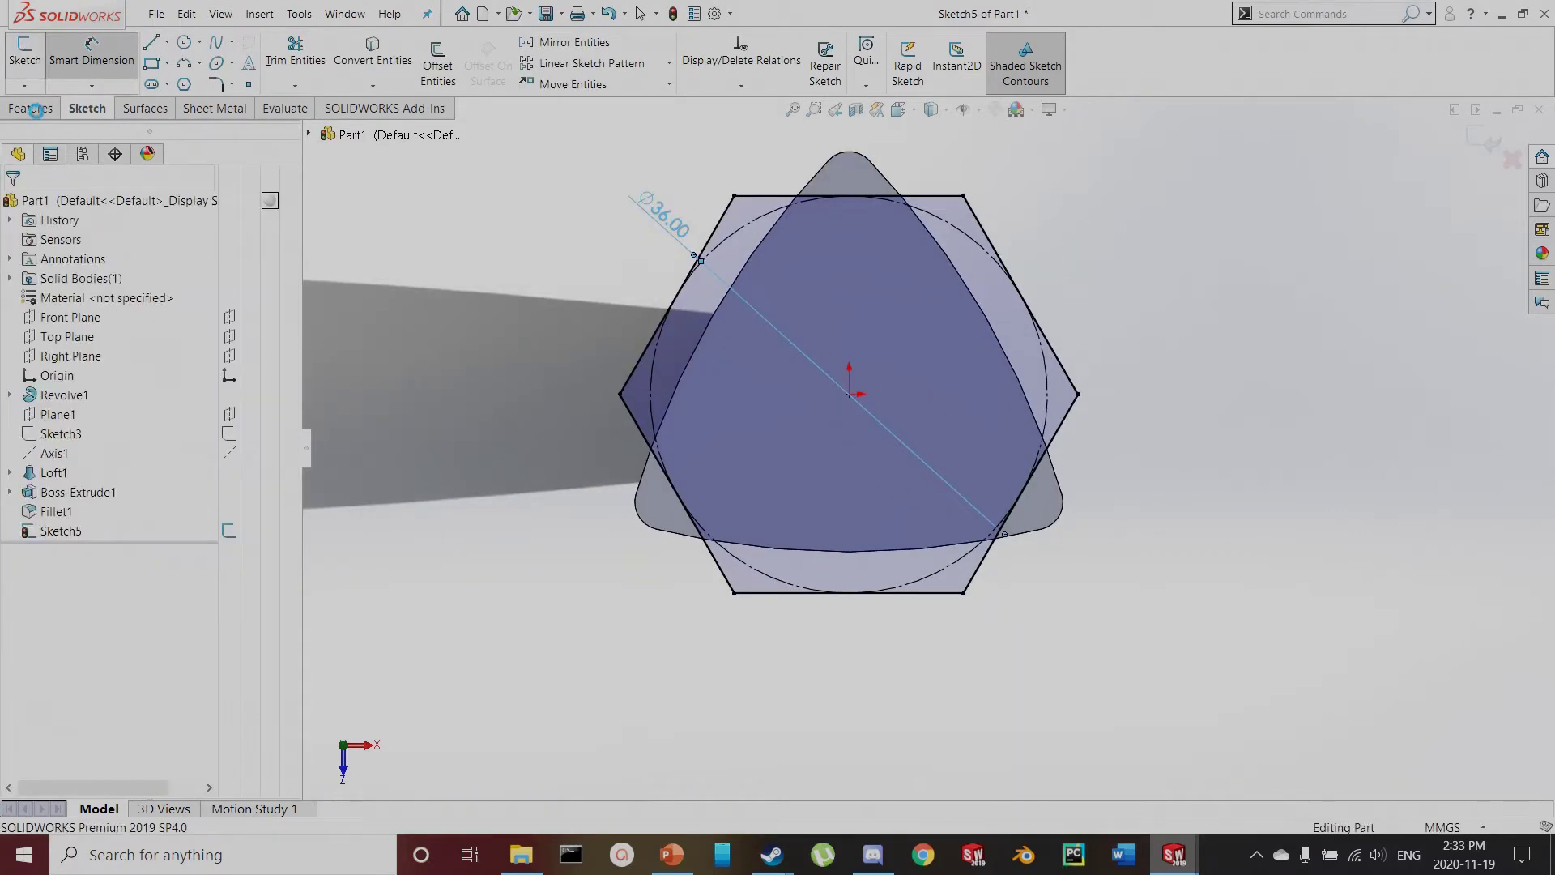
# Cut the hexagon sketch 1.5 mm deep into the head's upper face with a blind extruded cut
pyautogui.click(278, 71)
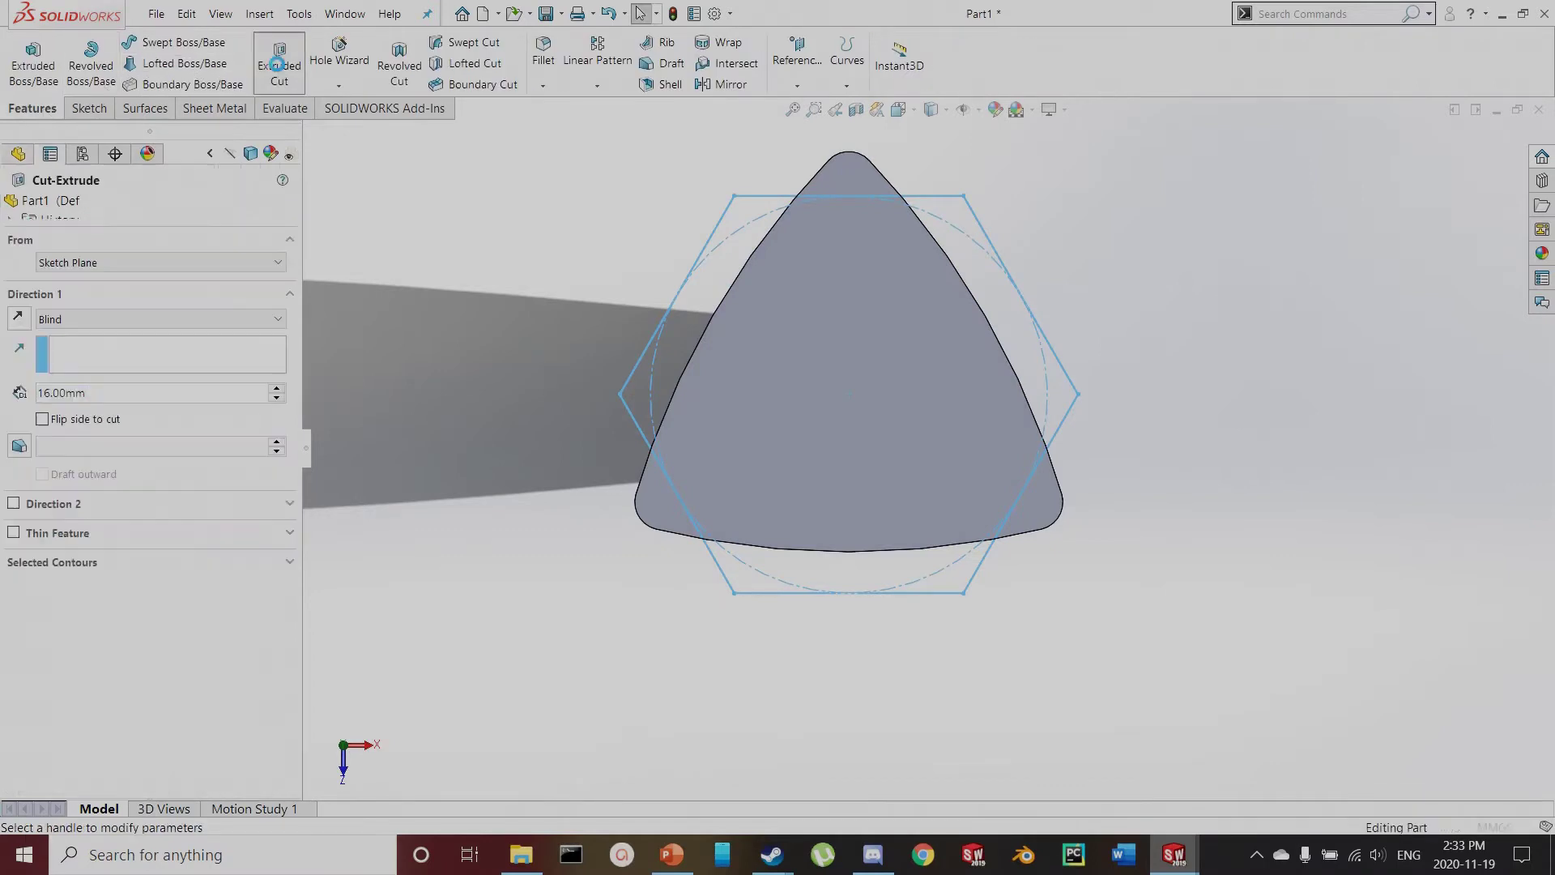
pyautogui.scroll(3, 591, 415)
pyautogui.moveTo(614, 410); pyautogui.dragTo(934, 212, button='middle')
pyautogui.scroll(-3, 934, 212)
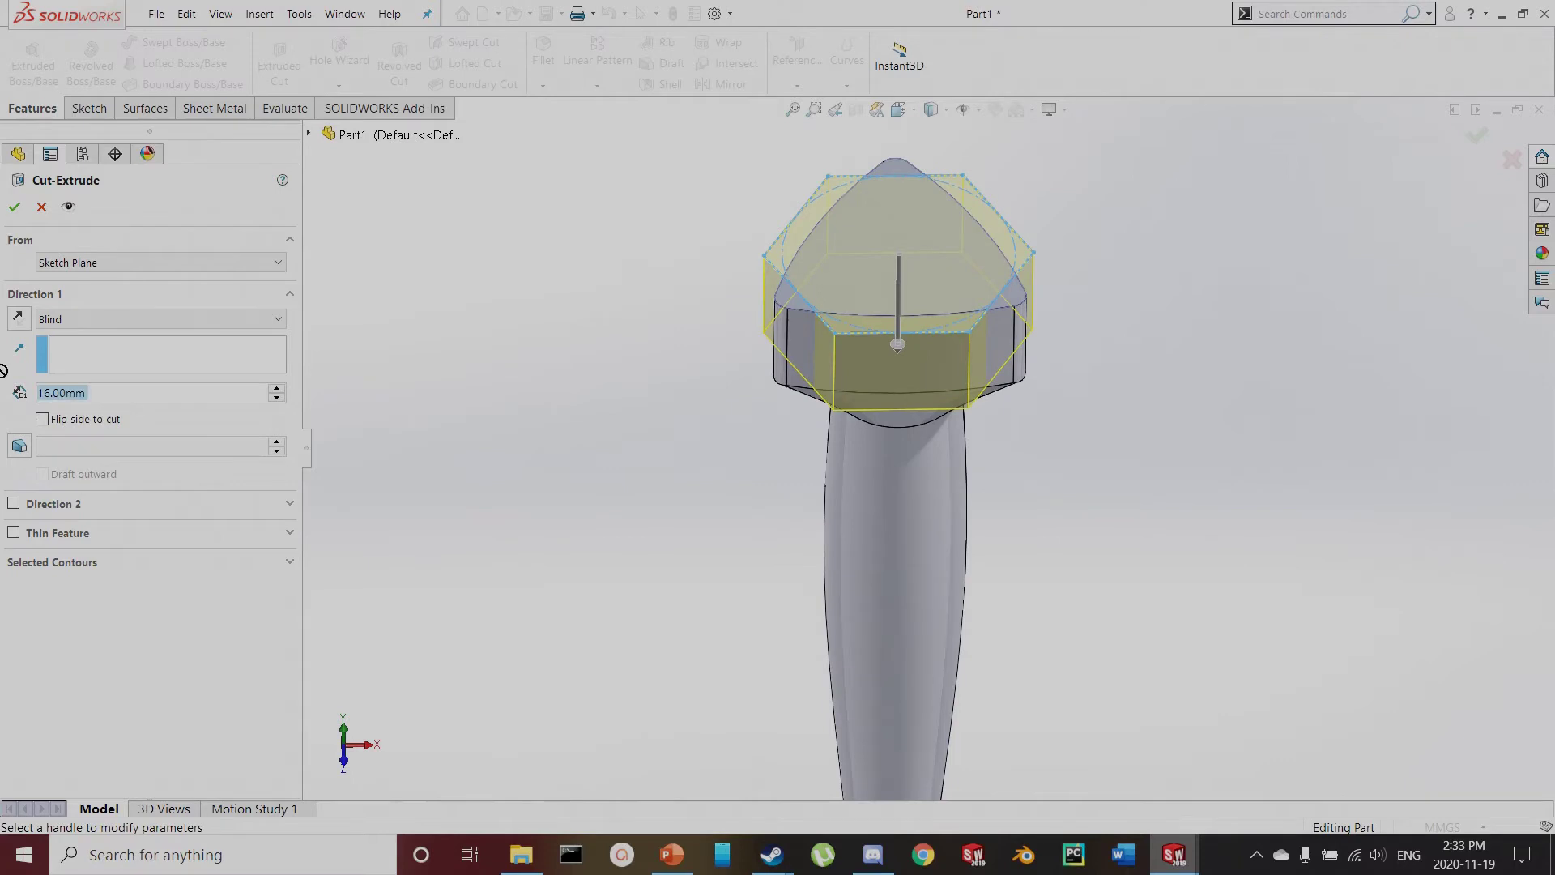
pyautogui.write('1.5')
pyautogui.press('Return')
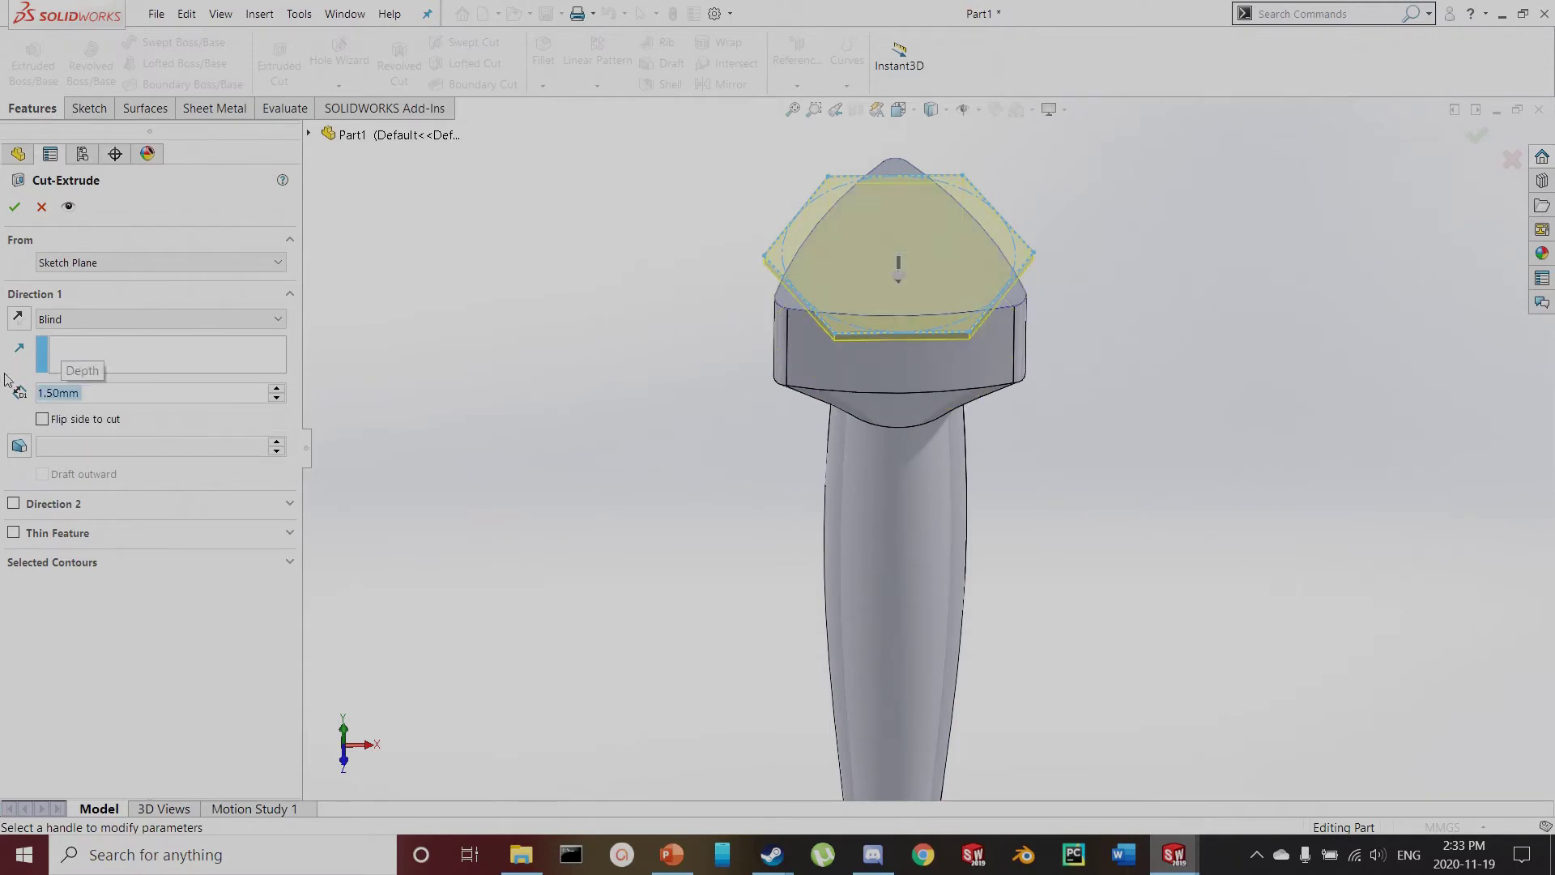
pyautogui.moveTo(907, 470); pyautogui.dragTo(923, 292, button='middle')
pyautogui.click(16, 207)
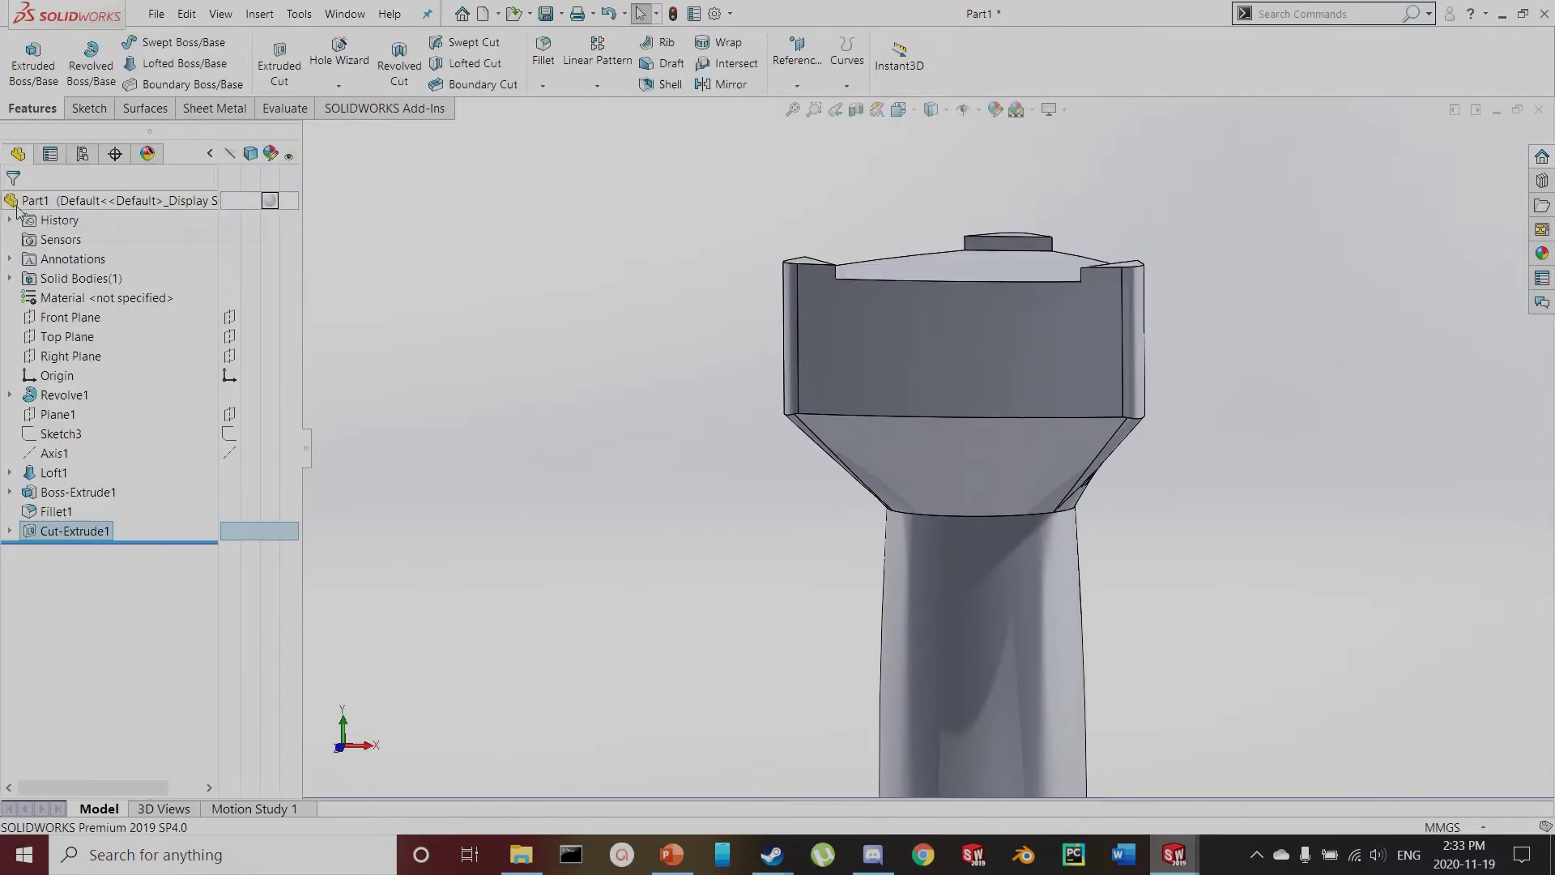
# Start a sketch on the recessed head face and draw a three-sided, downward-pointing polygon centred on the origin, with sides about 21 mm long
pyautogui.moveTo(891, 362); pyautogui.dragTo(889, 425, button='middle')
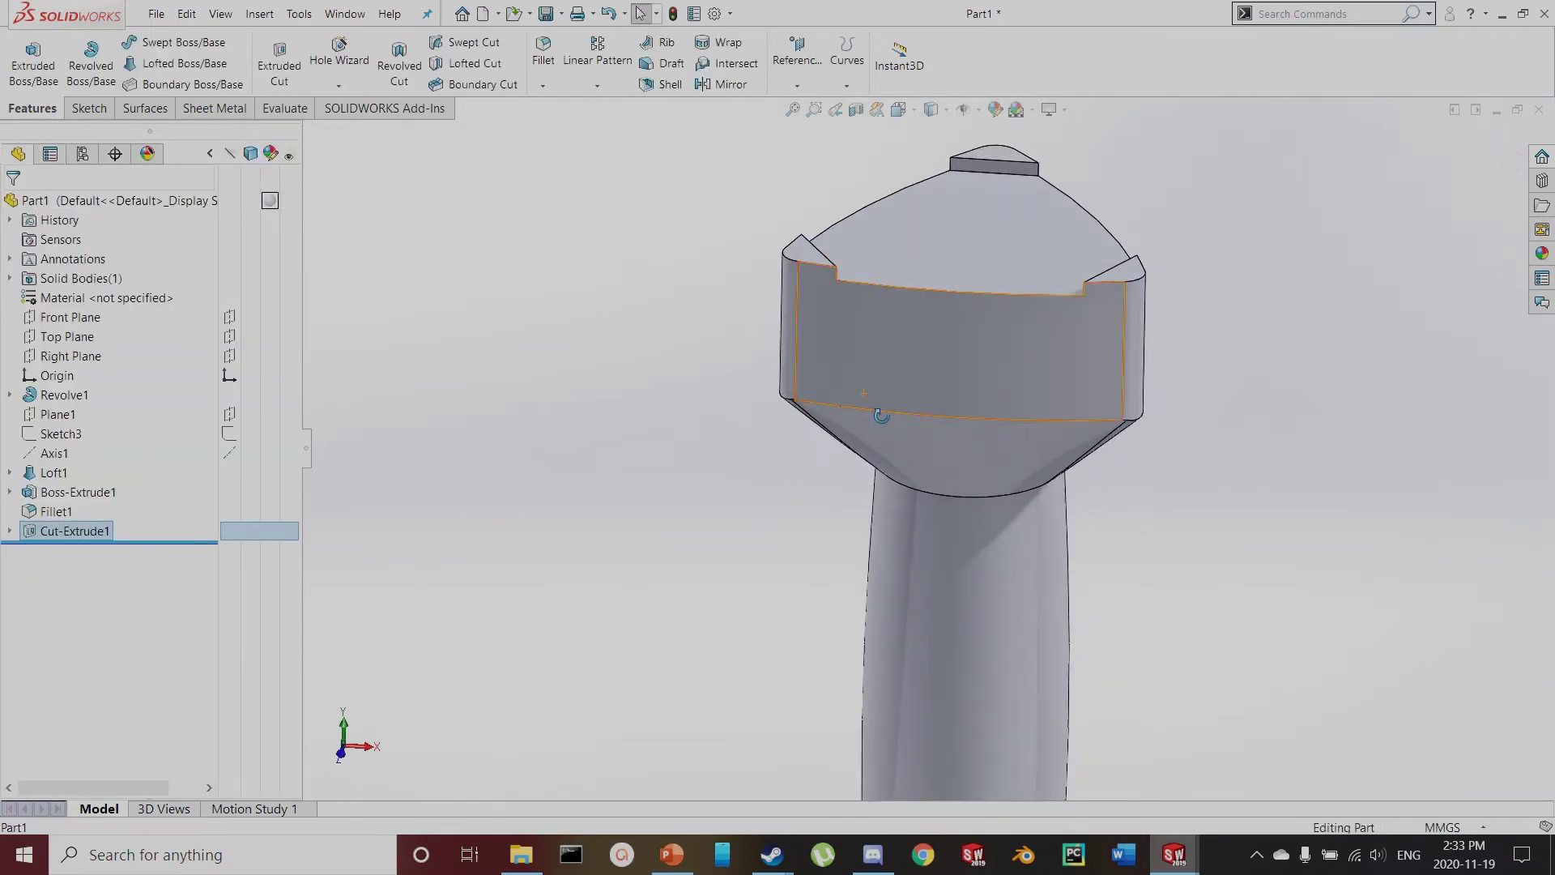
pyautogui.click(1000, 241)
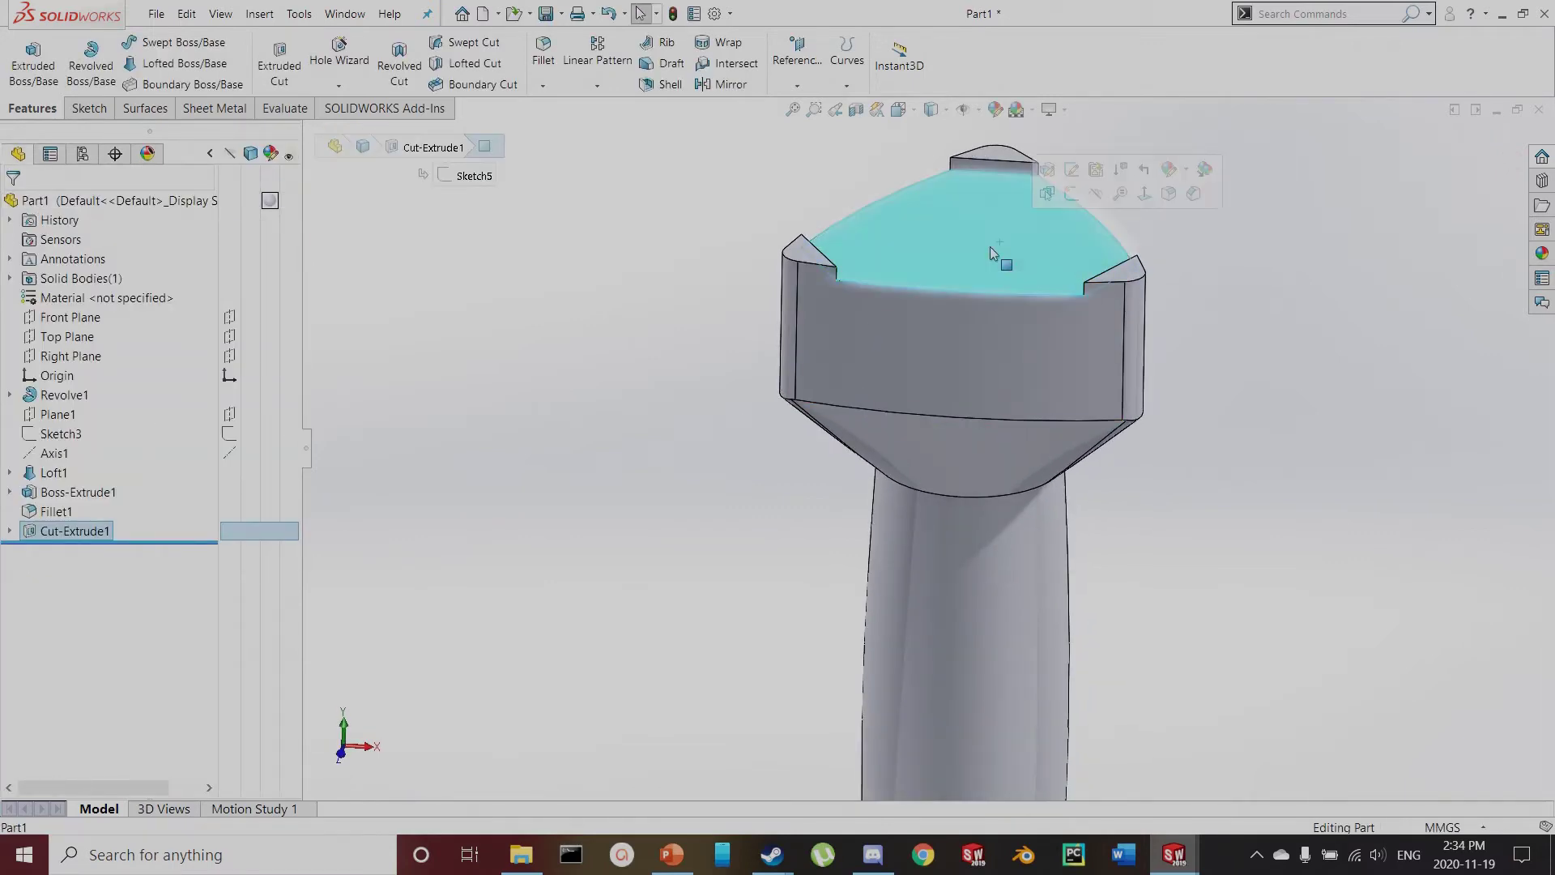
pyautogui.click(91, 111)
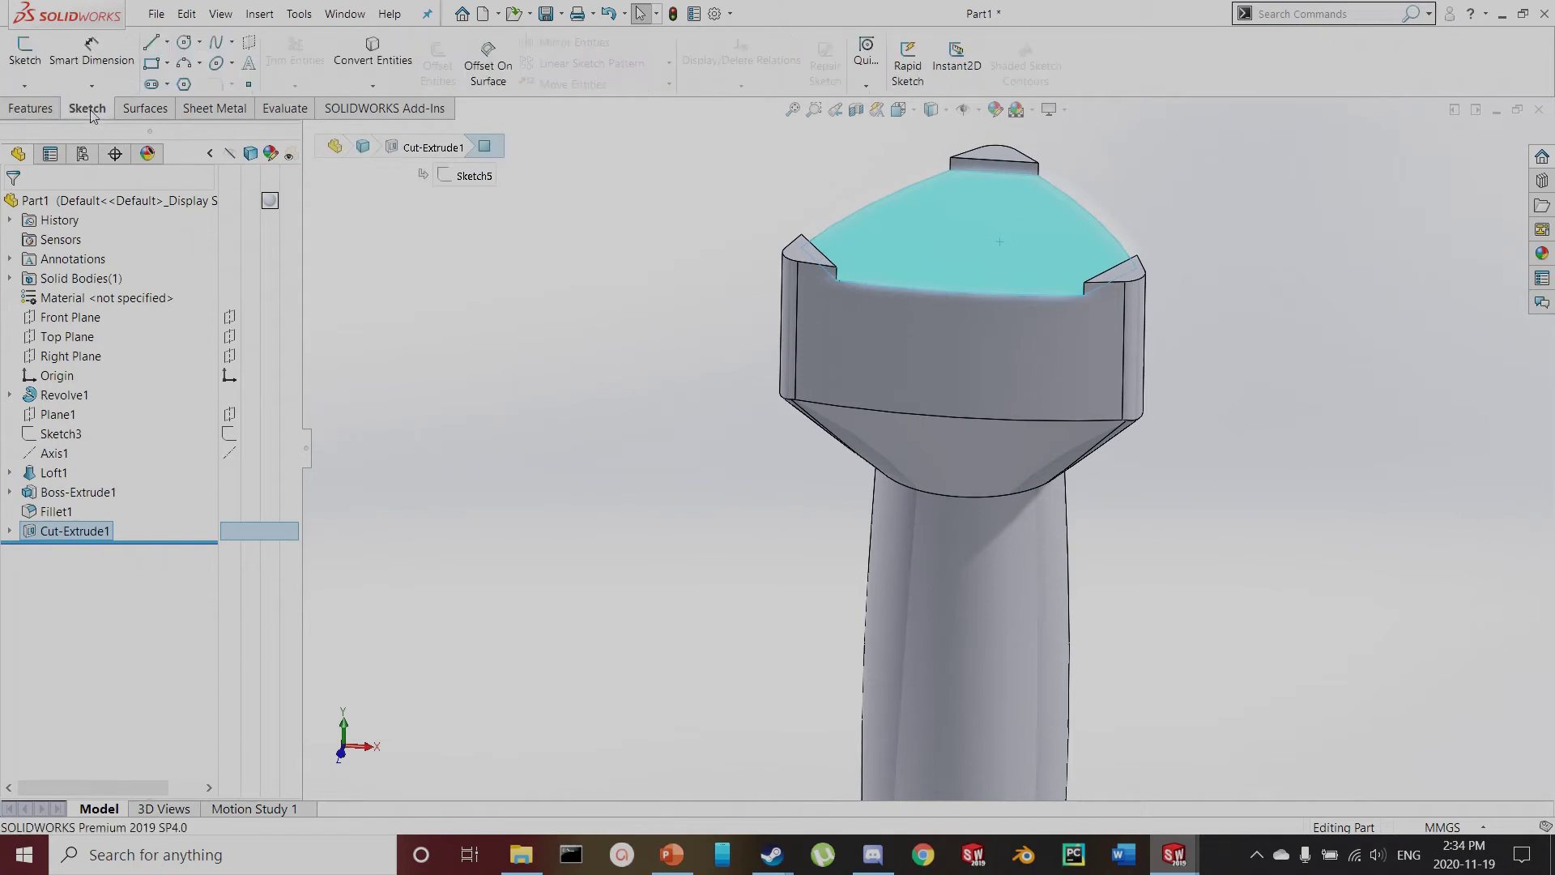
pyautogui.click(25, 54)
pyautogui.click(184, 85)
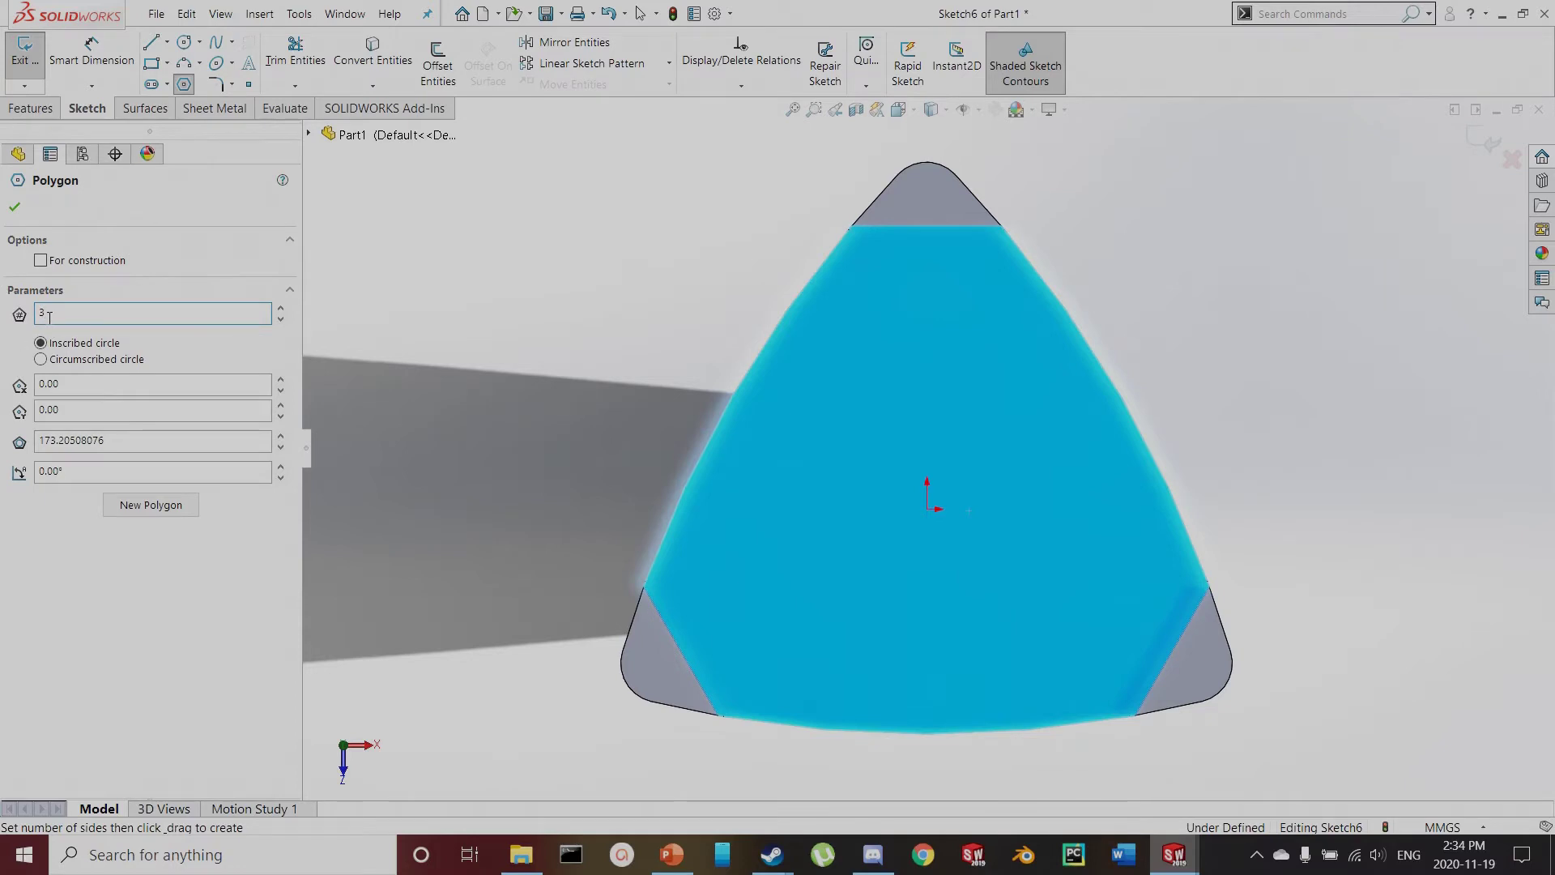
pyautogui.moveTo(929, 510); pyautogui.dragTo(927, 694)
pyautogui.press('Escape')
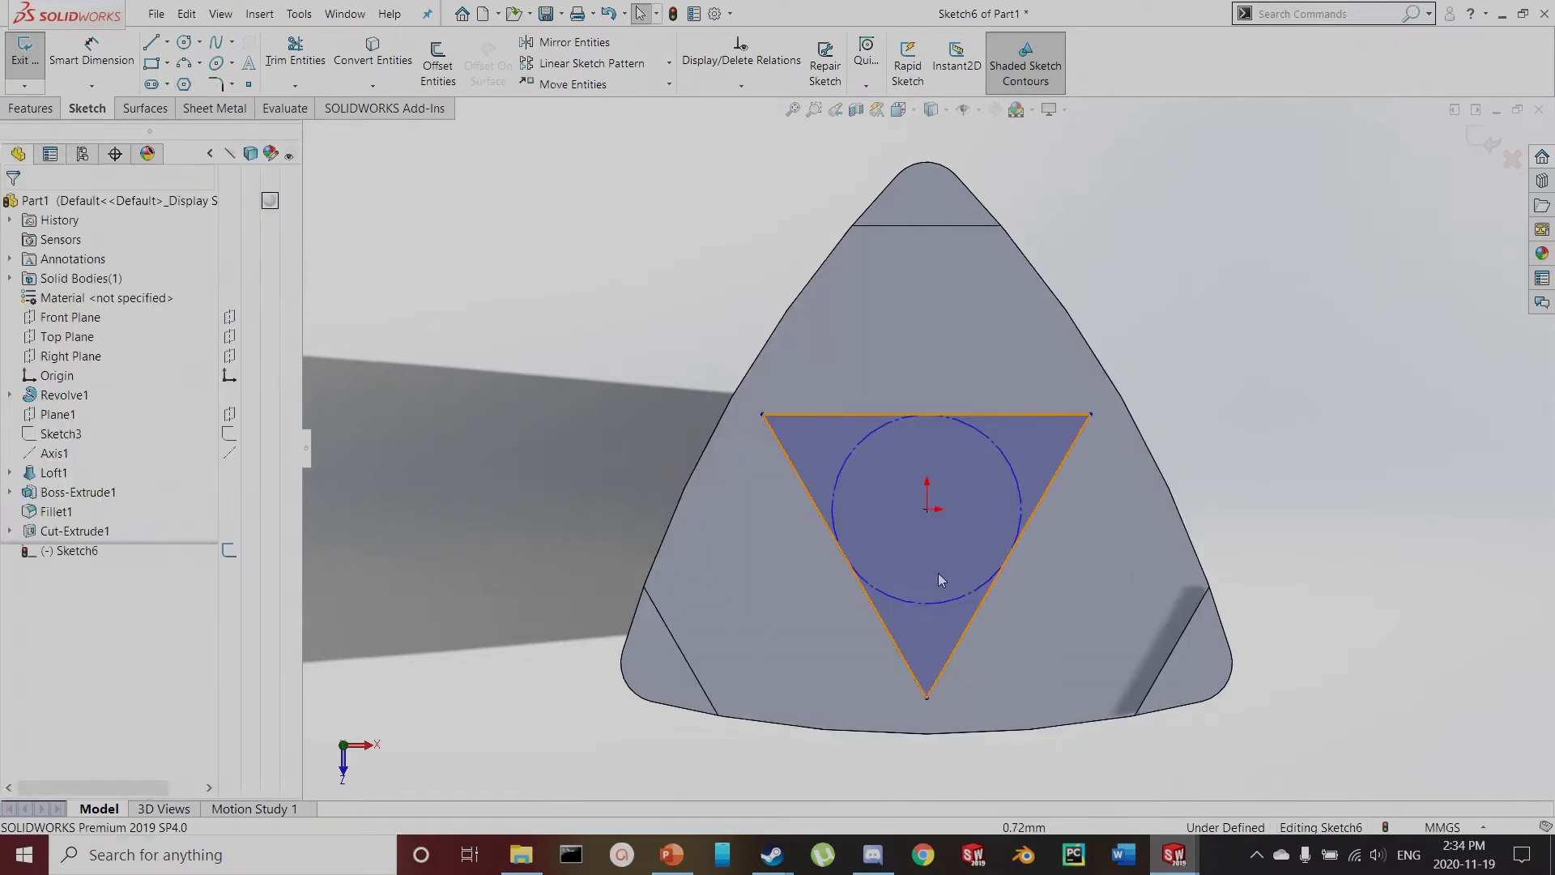
# Add a vertical relation between the triangle's centre point and its lower vertex
pyautogui.click(930, 511)
pyautogui.keyDown('ctrl'); pyautogui.click(928, 698); pyautogui.keyUp('ctrl')
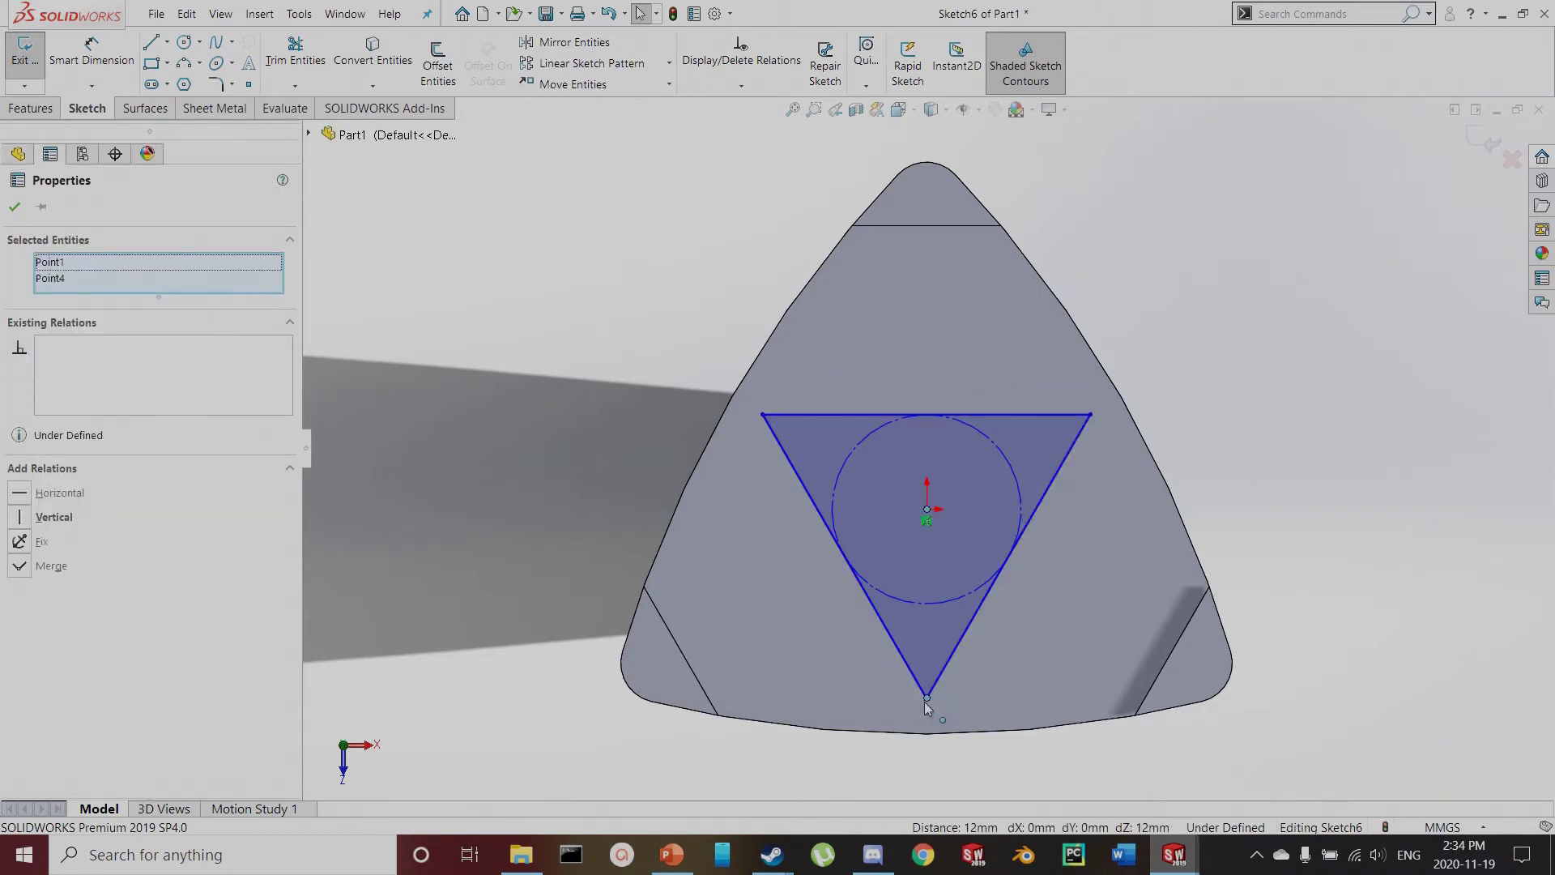
pyautogui.click(41, 518)
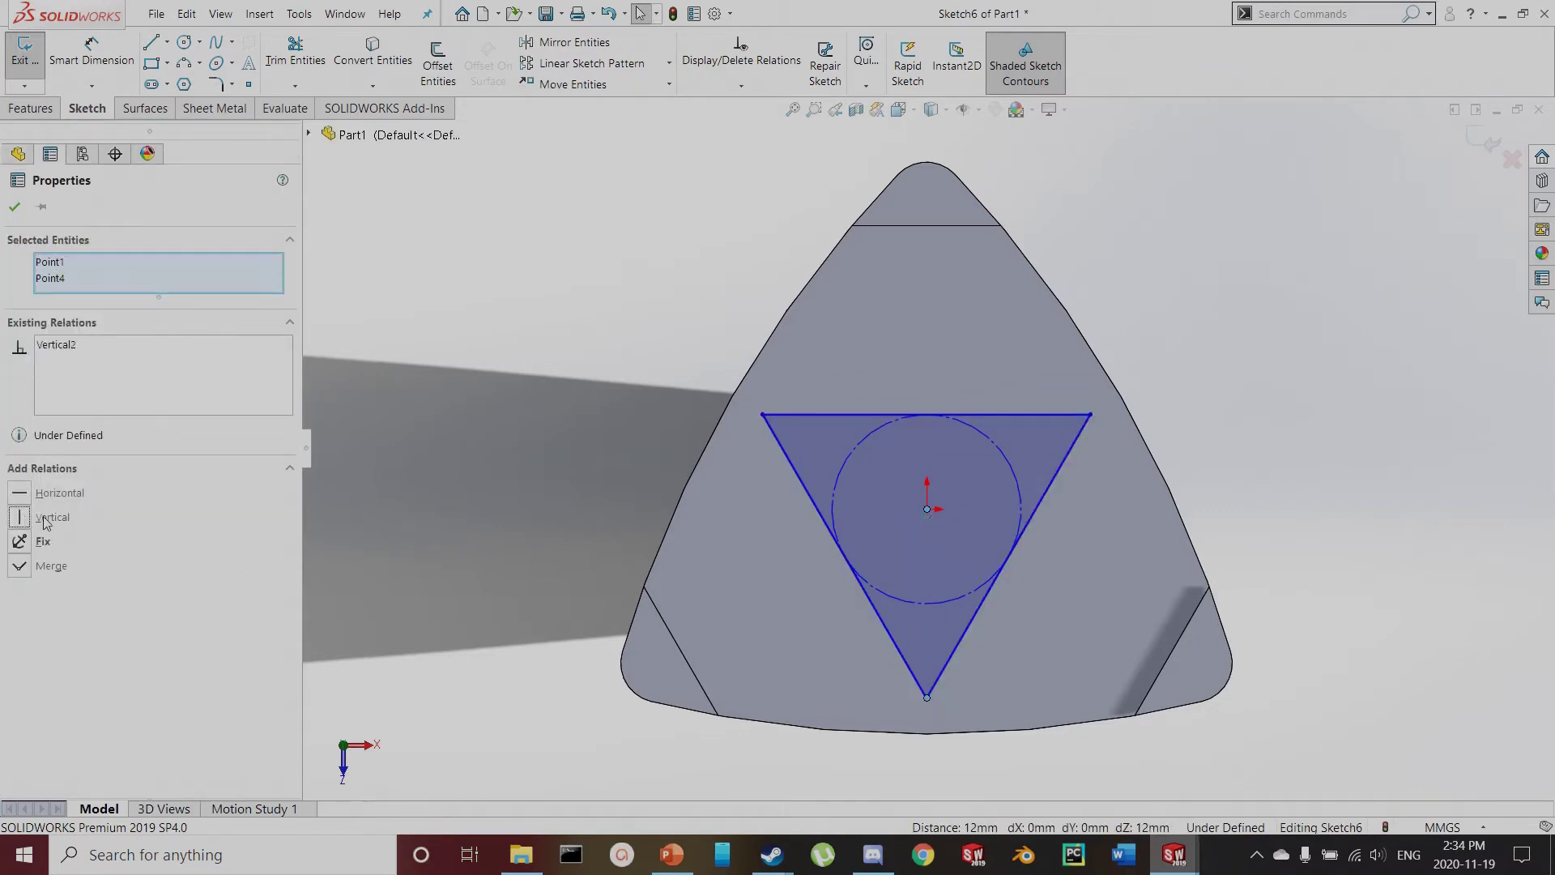
pyautogui.click(644, 292)
# Dimension the triangle's upper side to 22.5 mm
pyautogui.press('d')
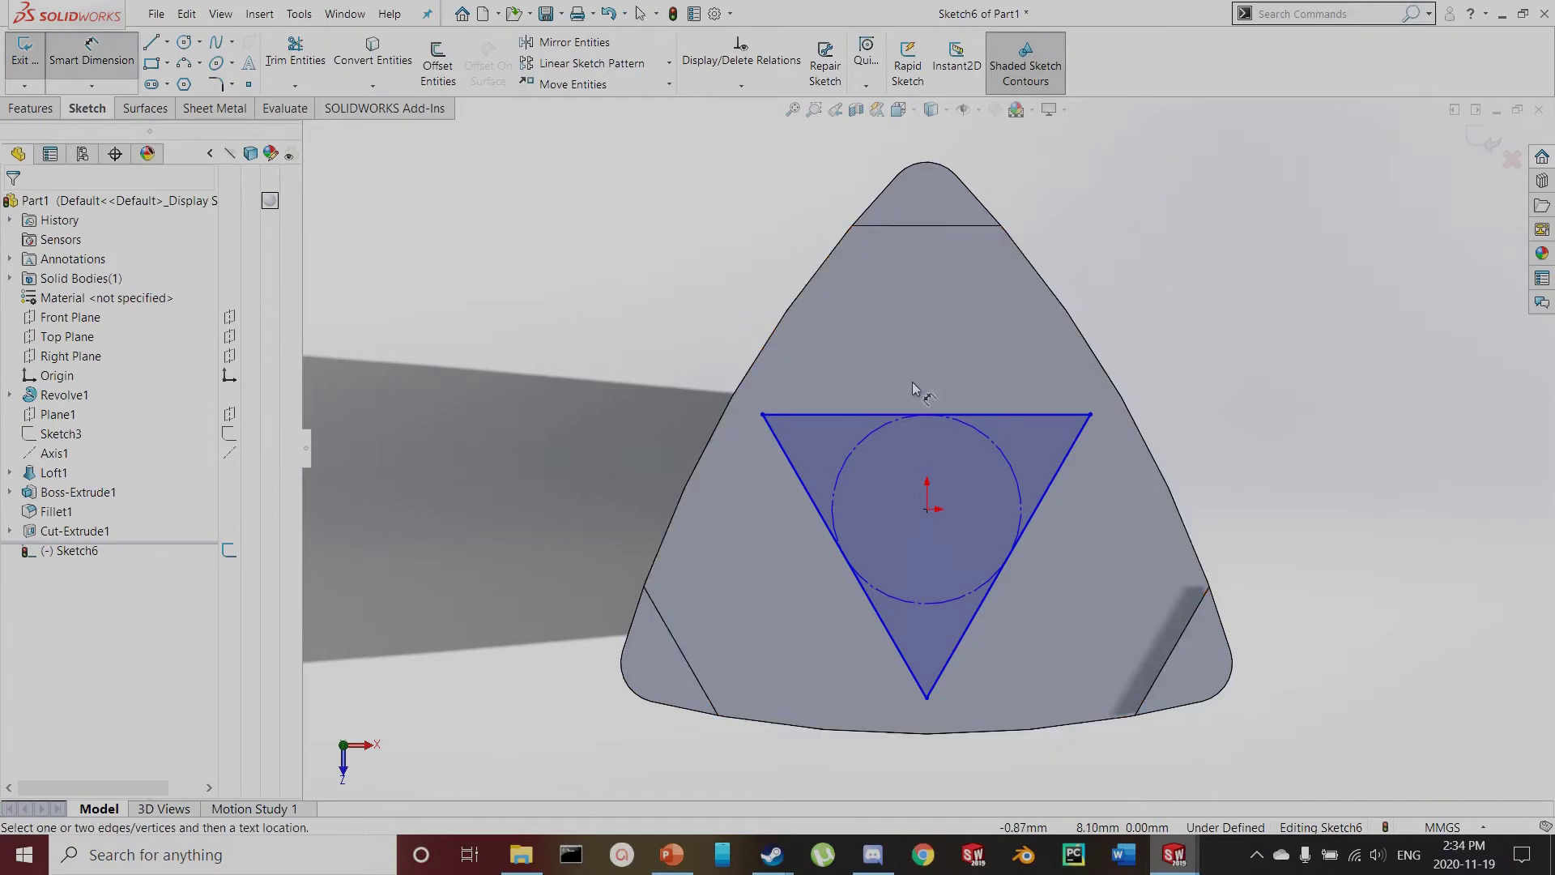
pyautogui.click(875, 416)
pyautogui.click(1080, 395)
pyautogui.write('22.5')
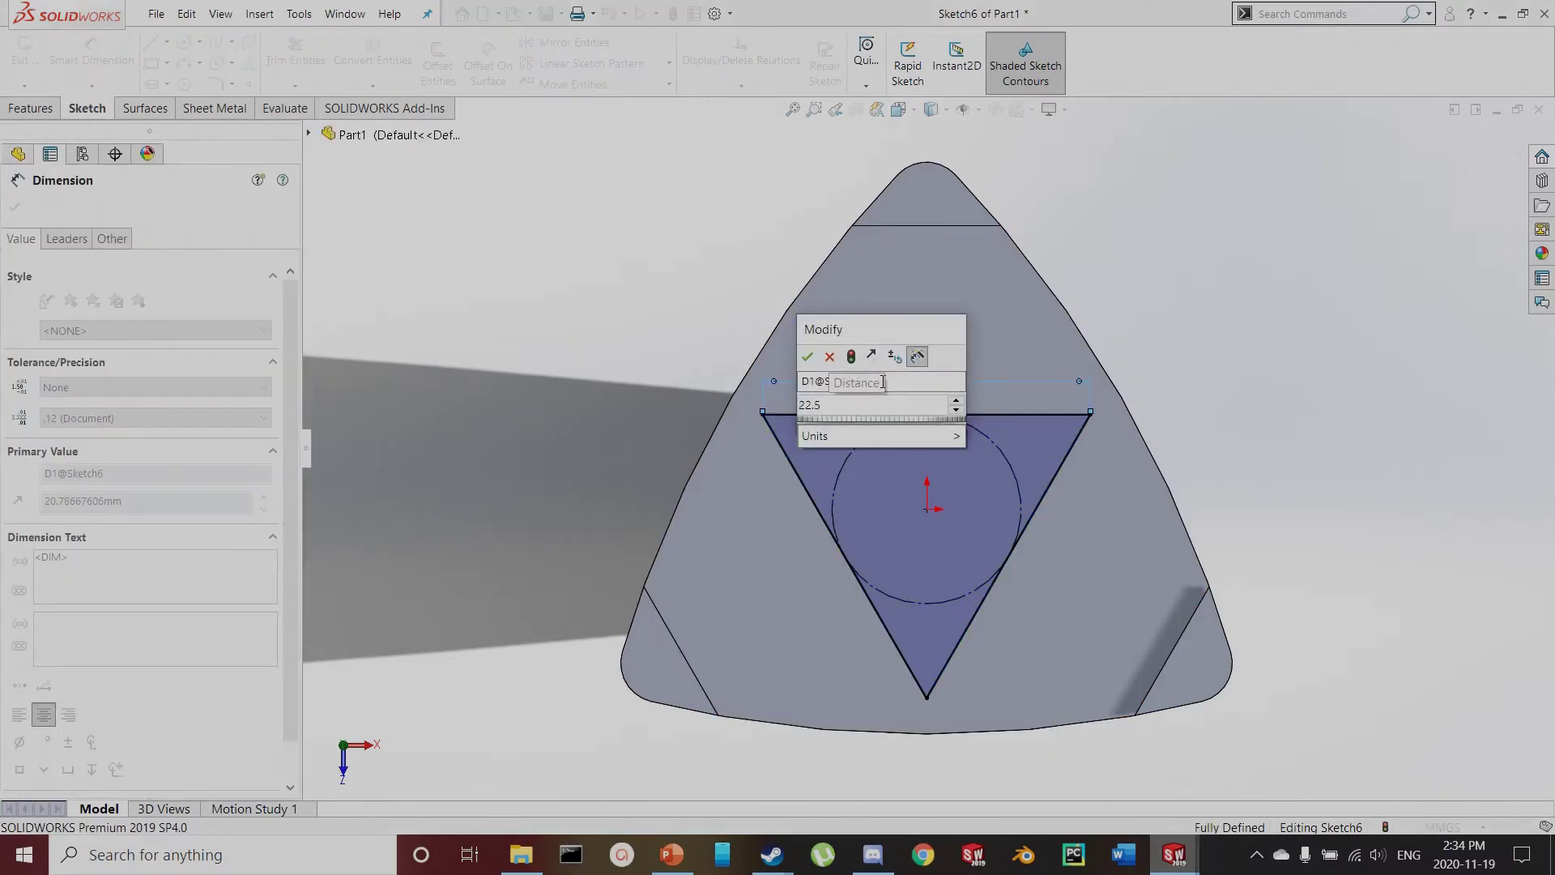
pyautogui.press('Return')
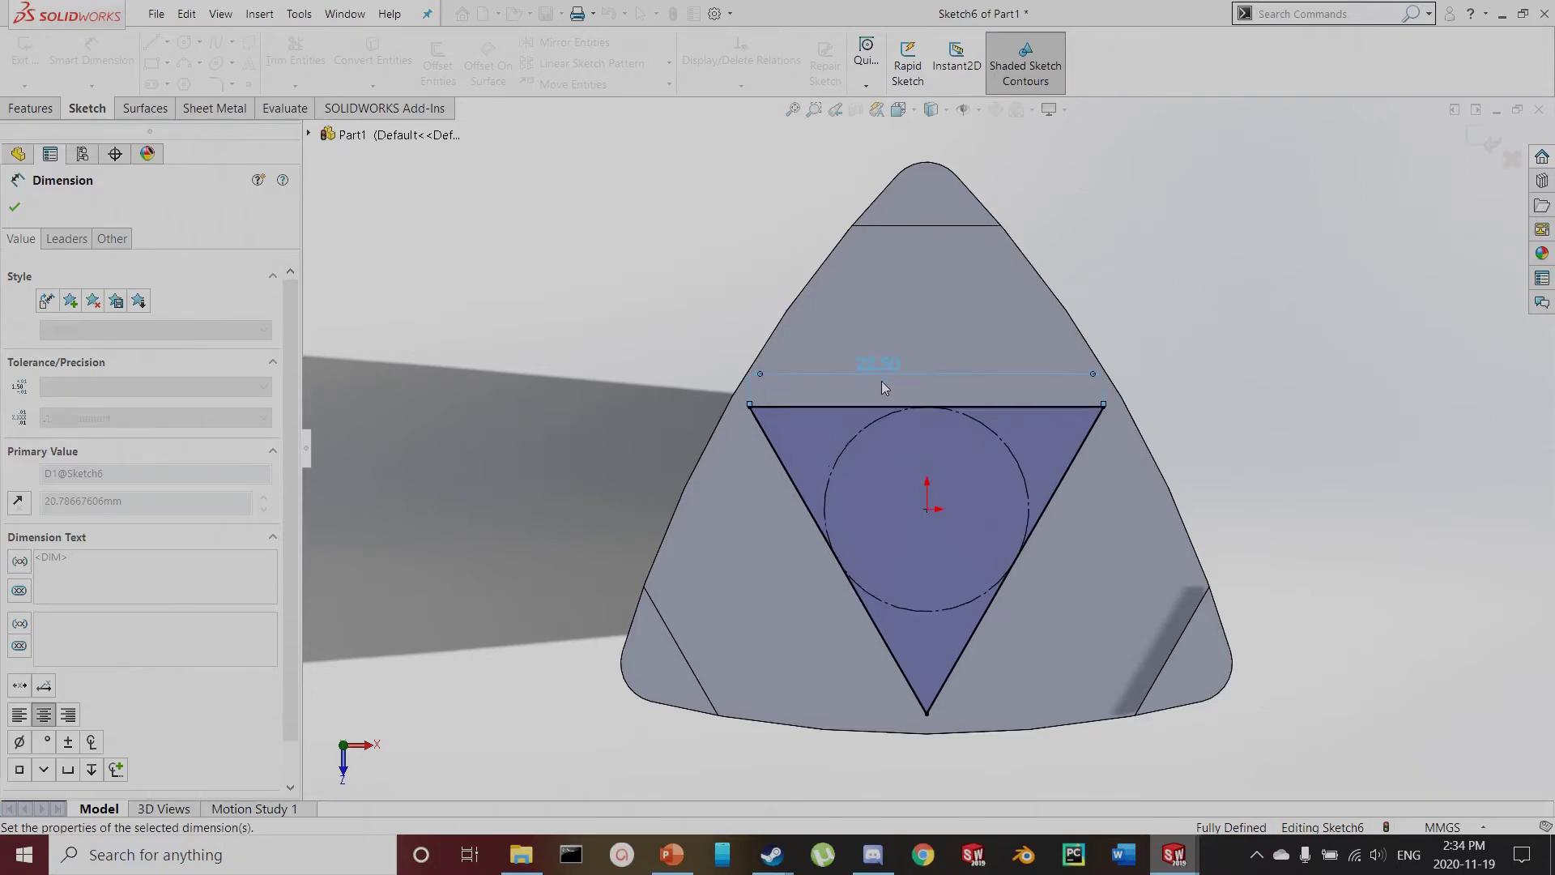
pyautogui.press('Escape')
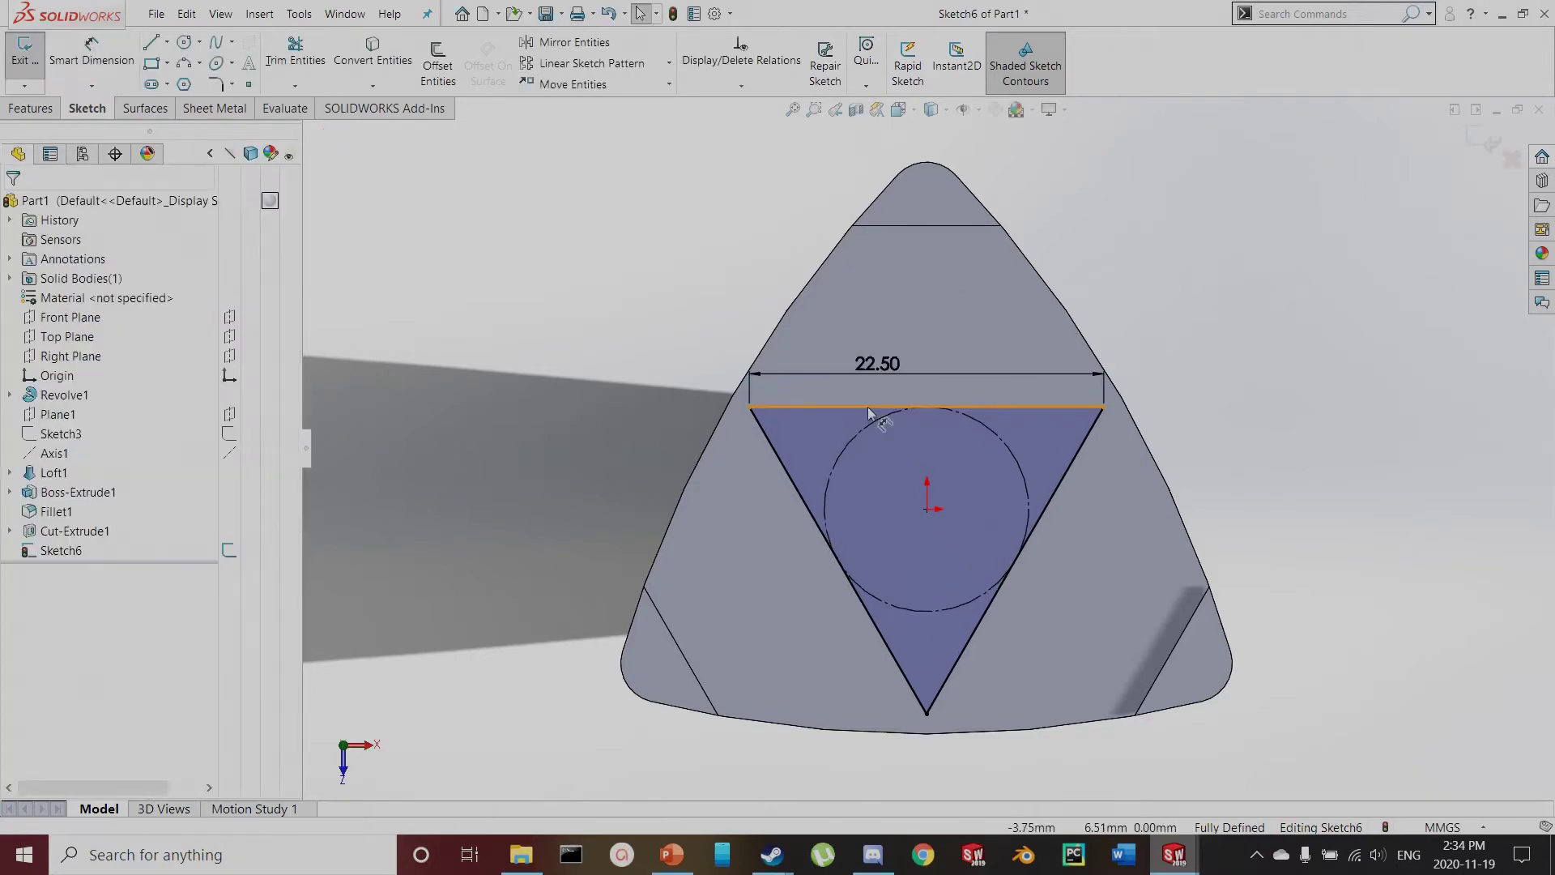
# Convert the triangle's three sides to construction geometry
pyautogui.click(840, 451)
pyautogui.click(51, 686)
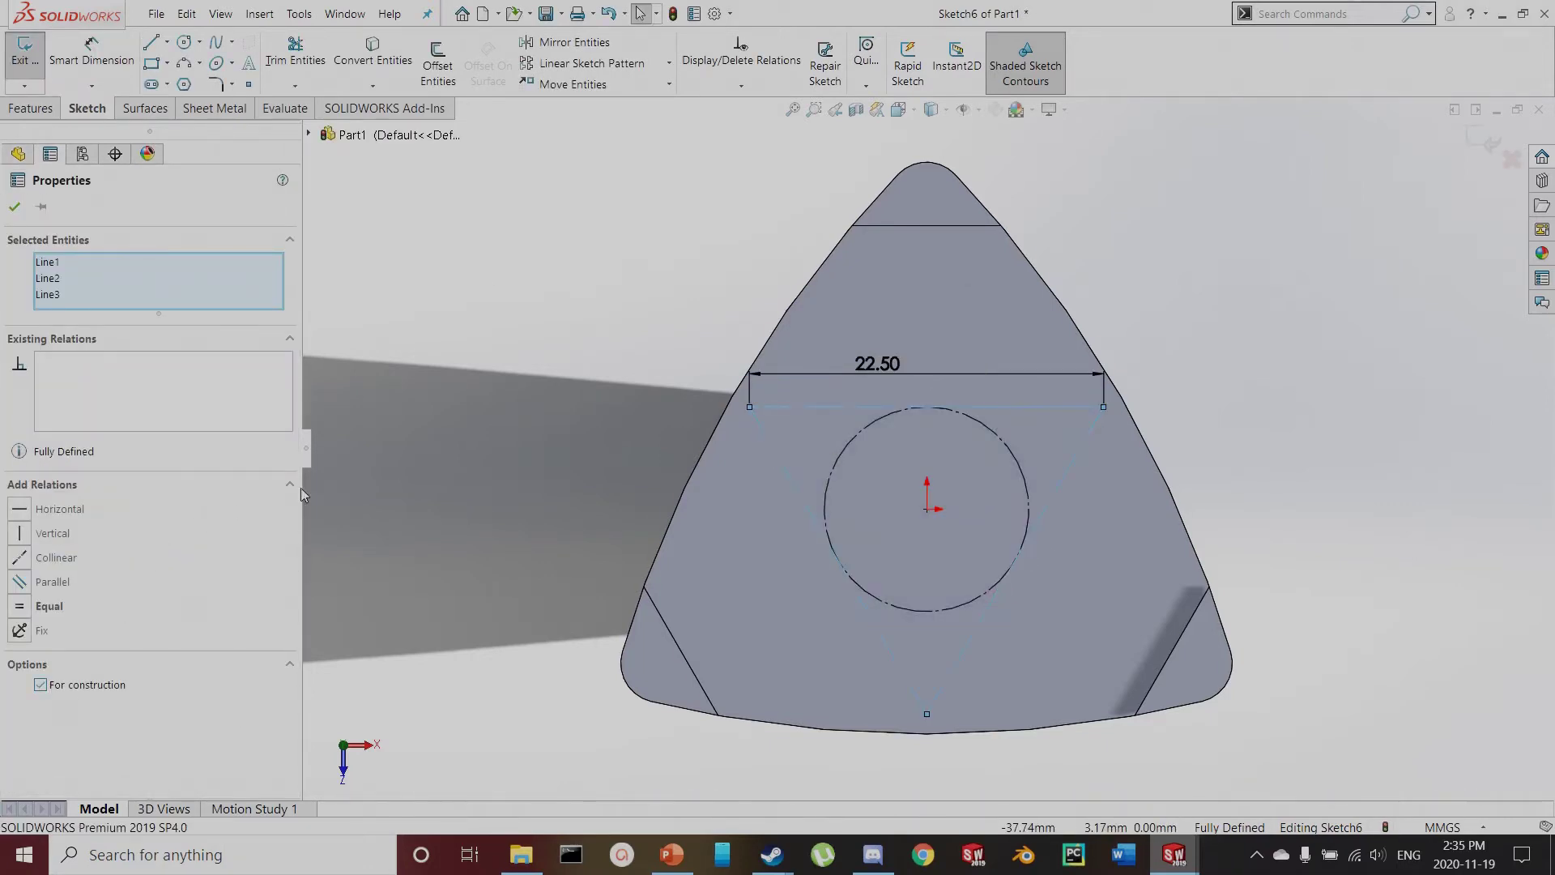
pyautogui.click(512, 201)
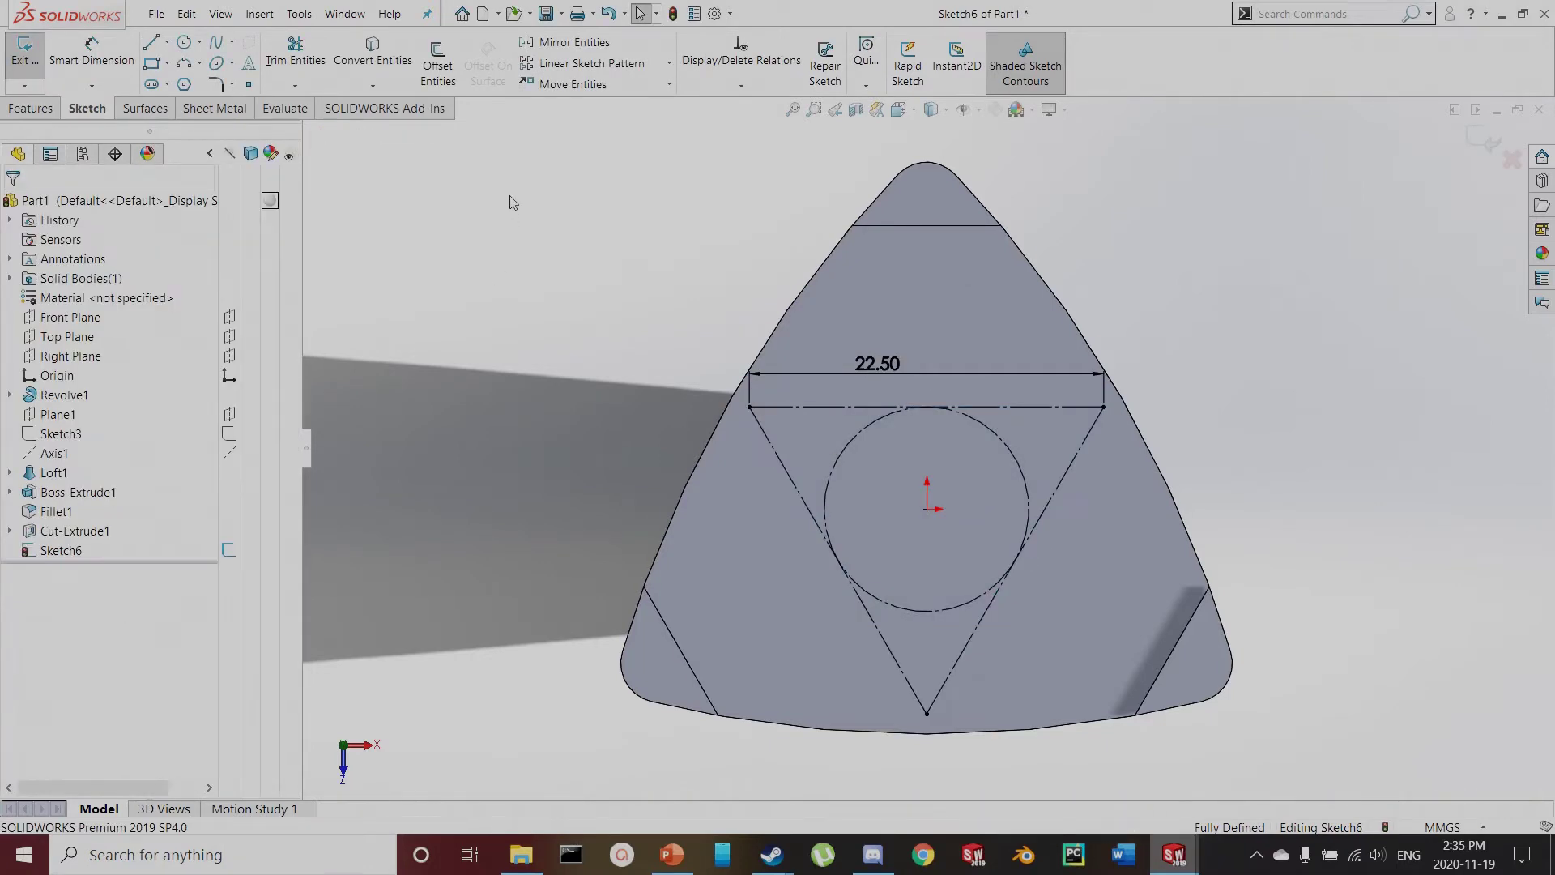
# Draw a shallow three-point arc of about 70 mm radius between the ends of the triangle's upper side, bulging outward
pyautogui.click(185, 72)
pyautogui.click(749, 407)
pyautogui.click(1104, 407)
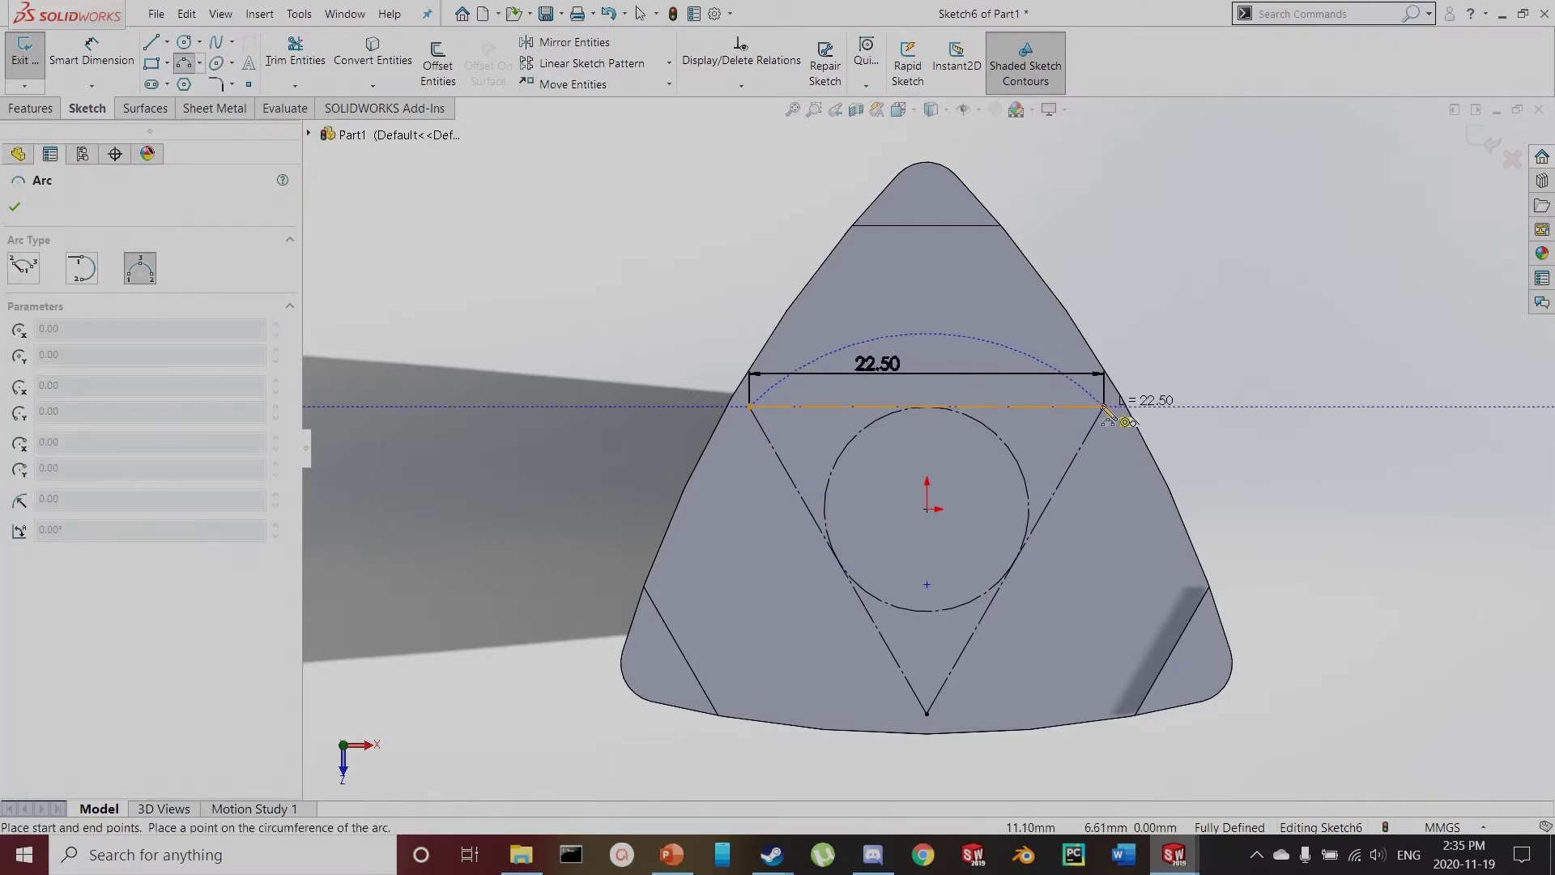
pyautogui.click(984, 397)
# Dimension the arc's radius to 25 mm
pyautogui.press('d')
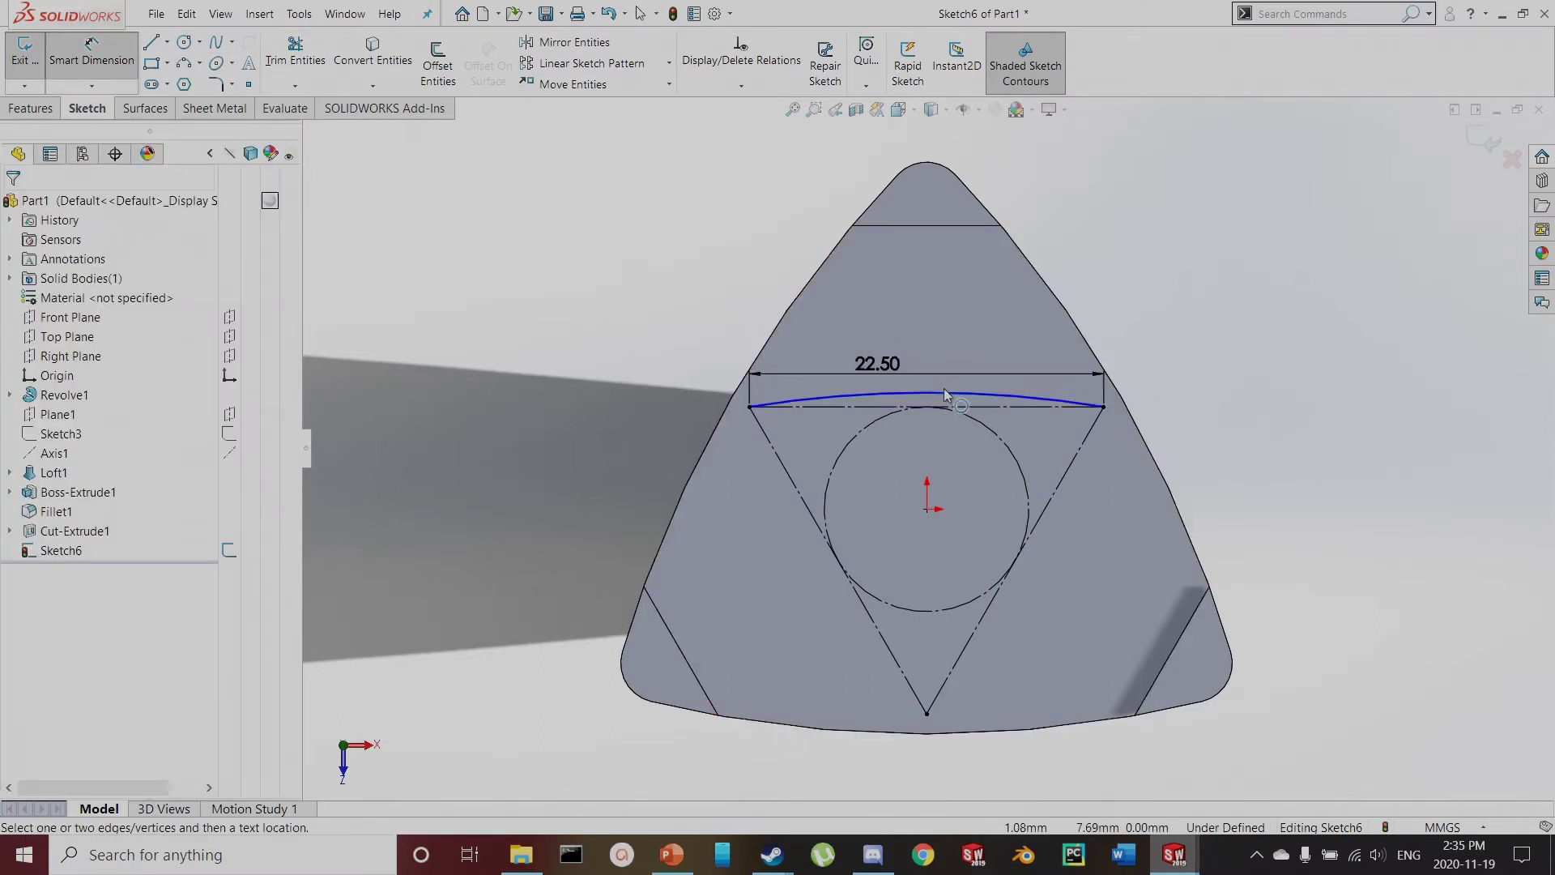
pyautogui.click(944, 395)
pyautogui.click(941, 328)
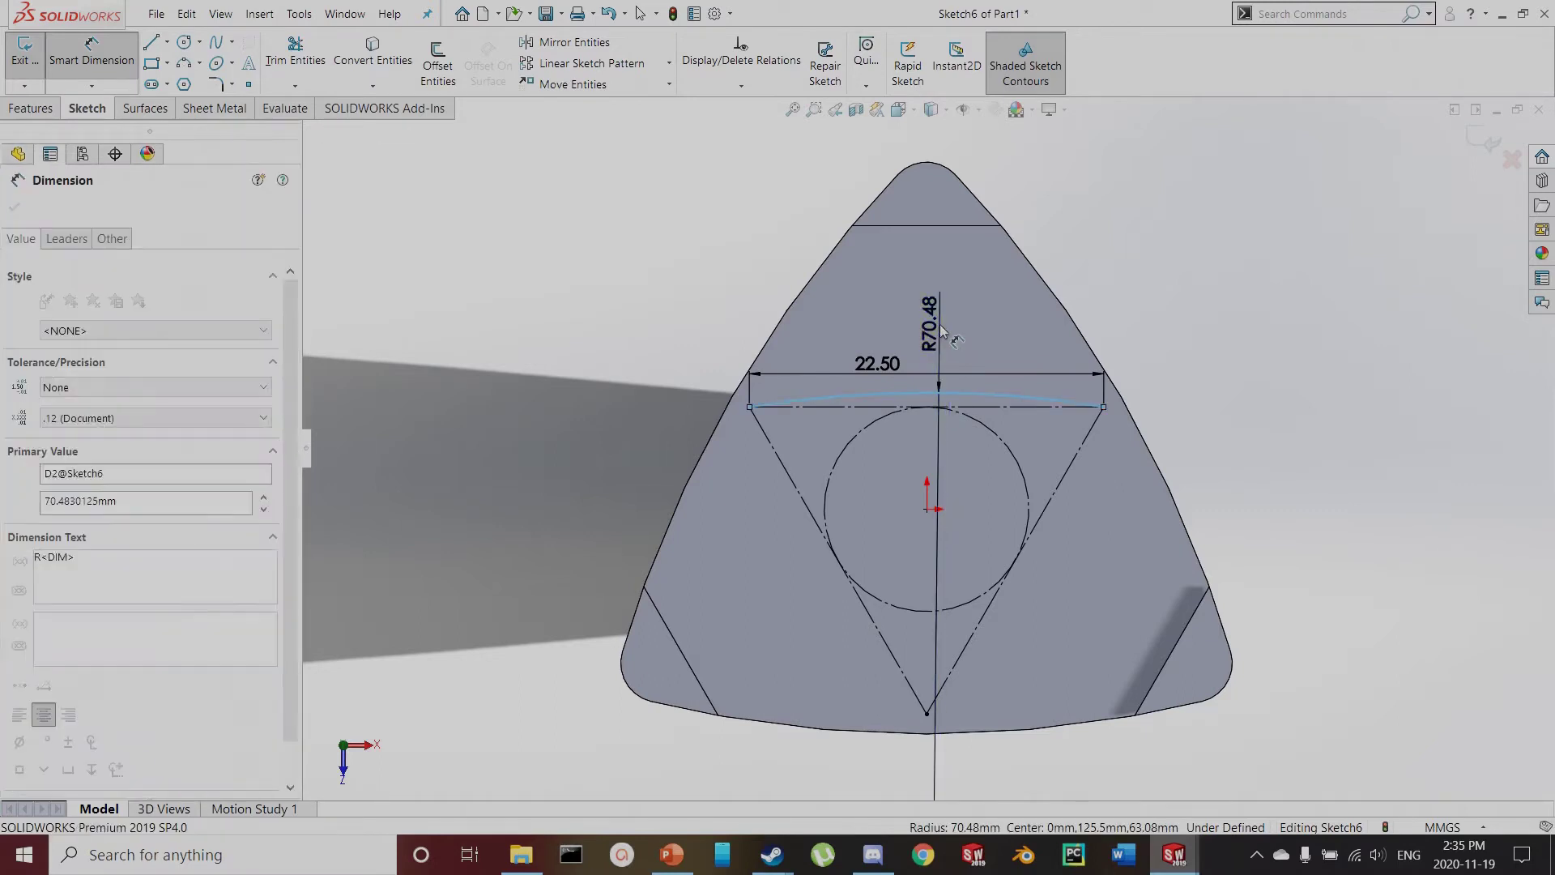
pyautogui.write('25')
pyautogui.press('Return')
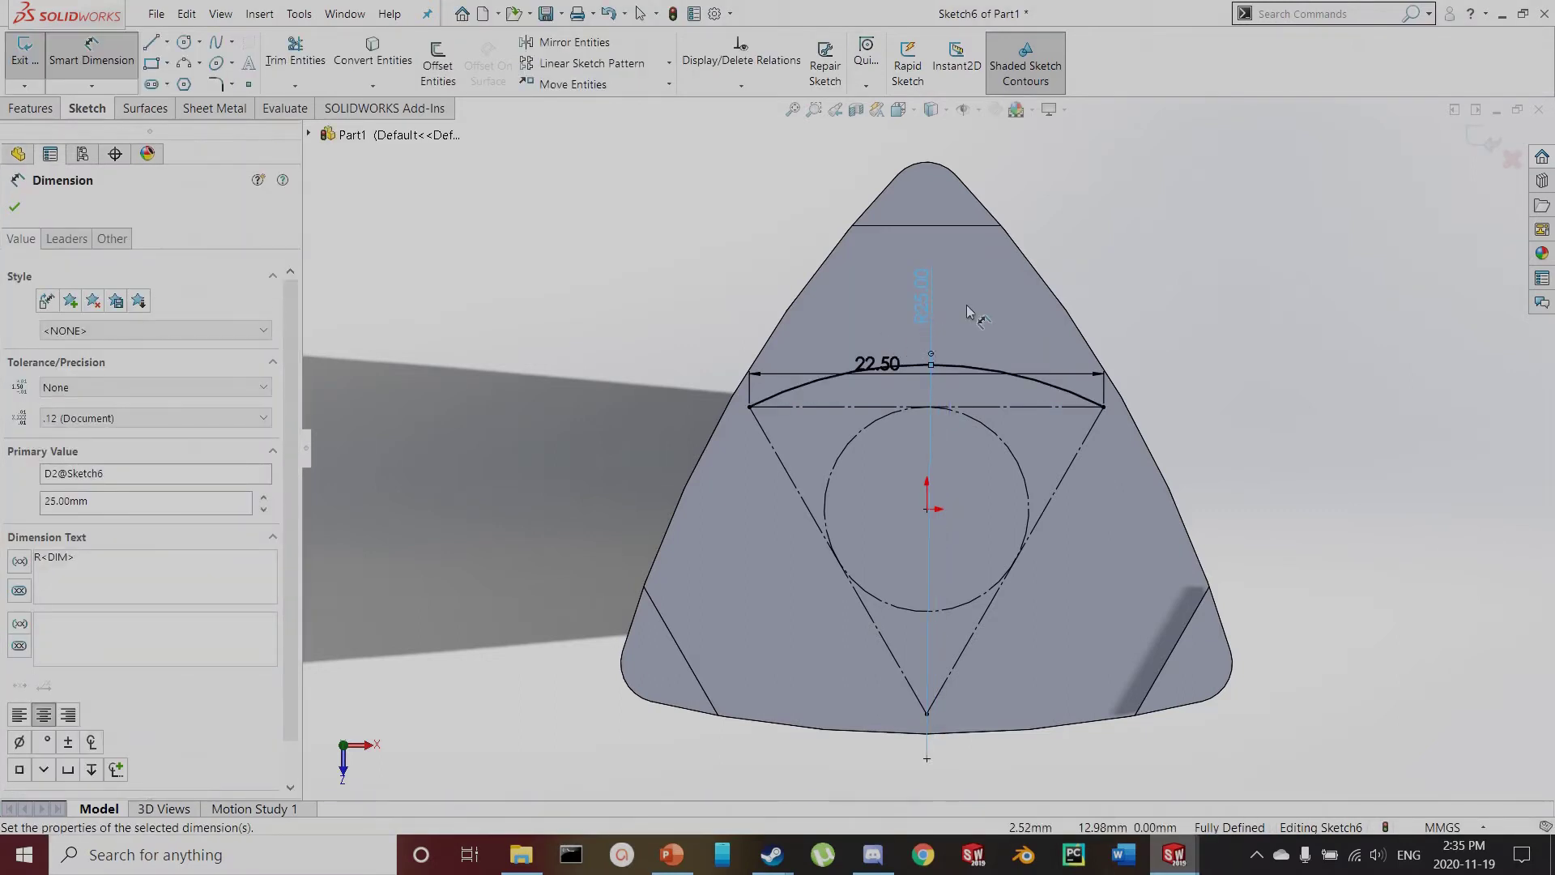
pyautogui.press('Escape')
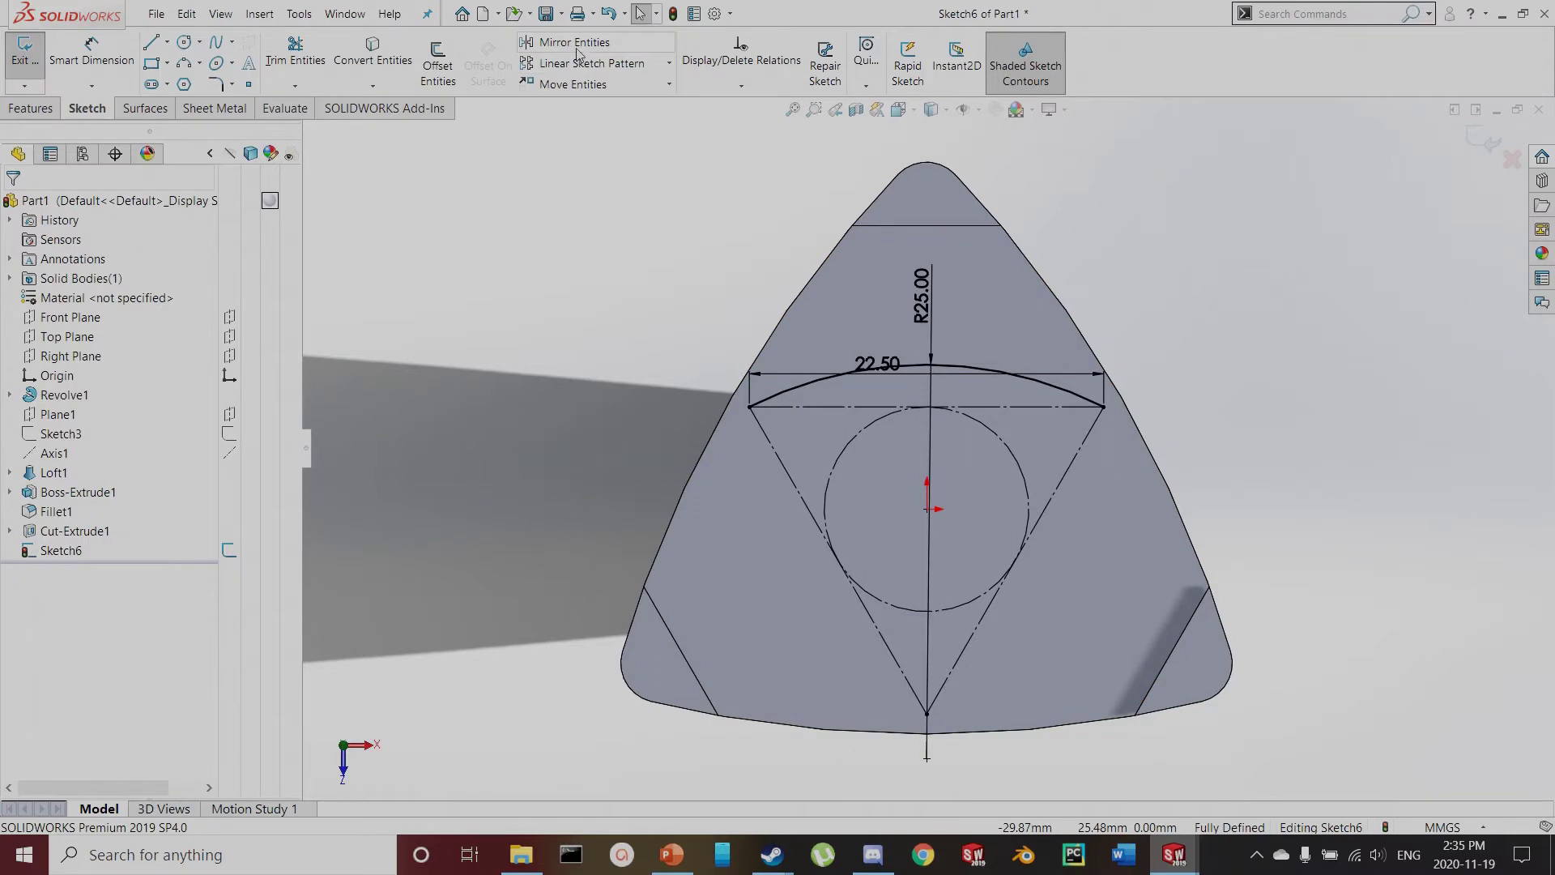
# Pattern the arc circularly about the origin with 3 equally spaced instances over 360 degrees
pyautogui.click(669, 64)
pyautogui.click(608, 103)
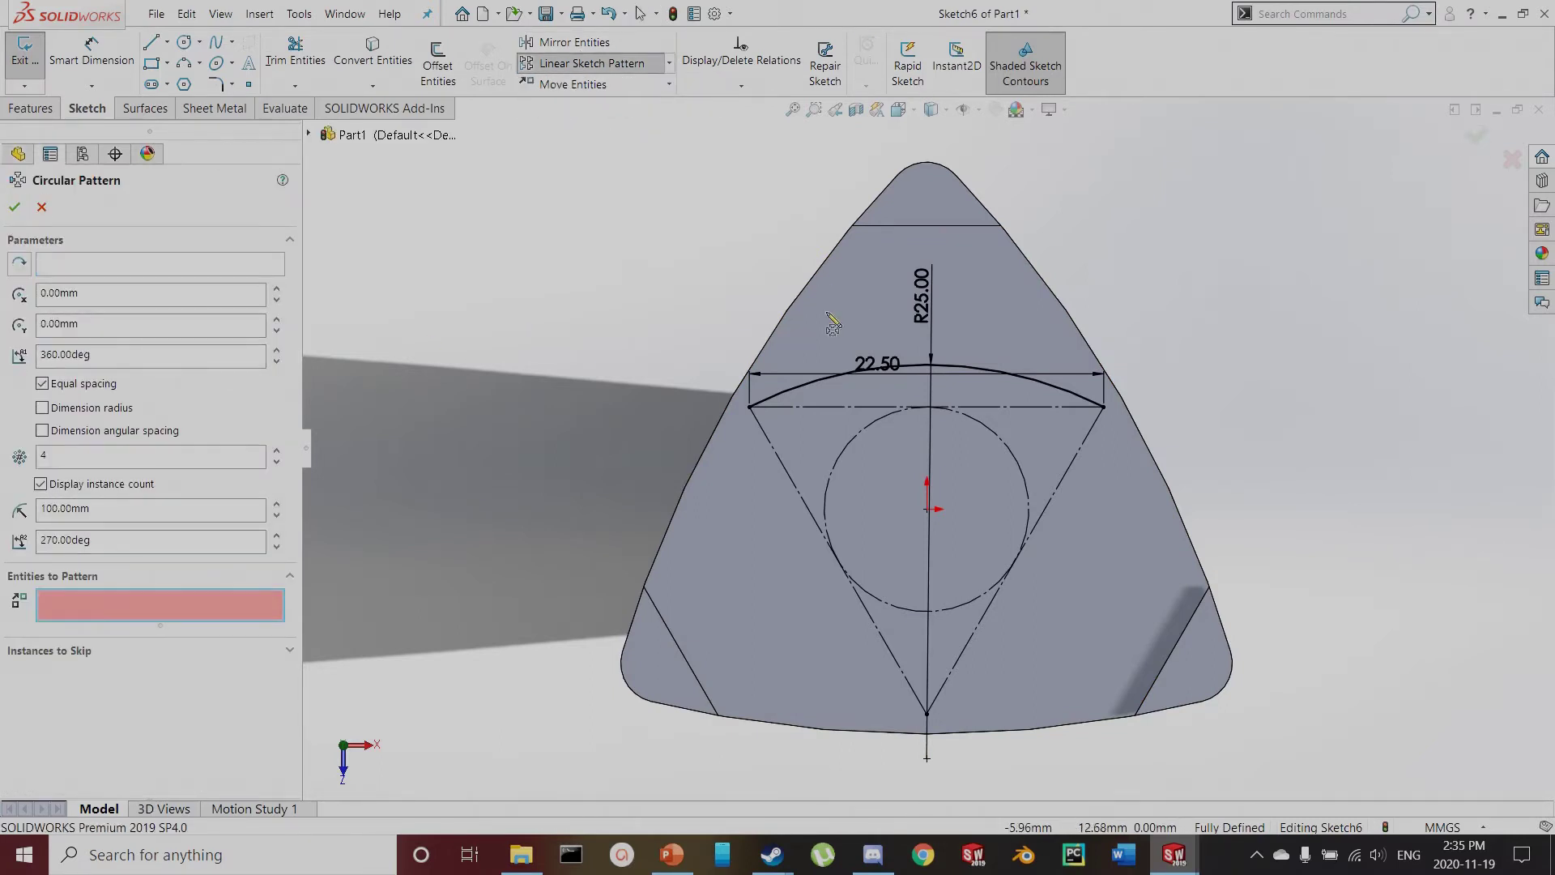
pyautogui.click(925, 366)
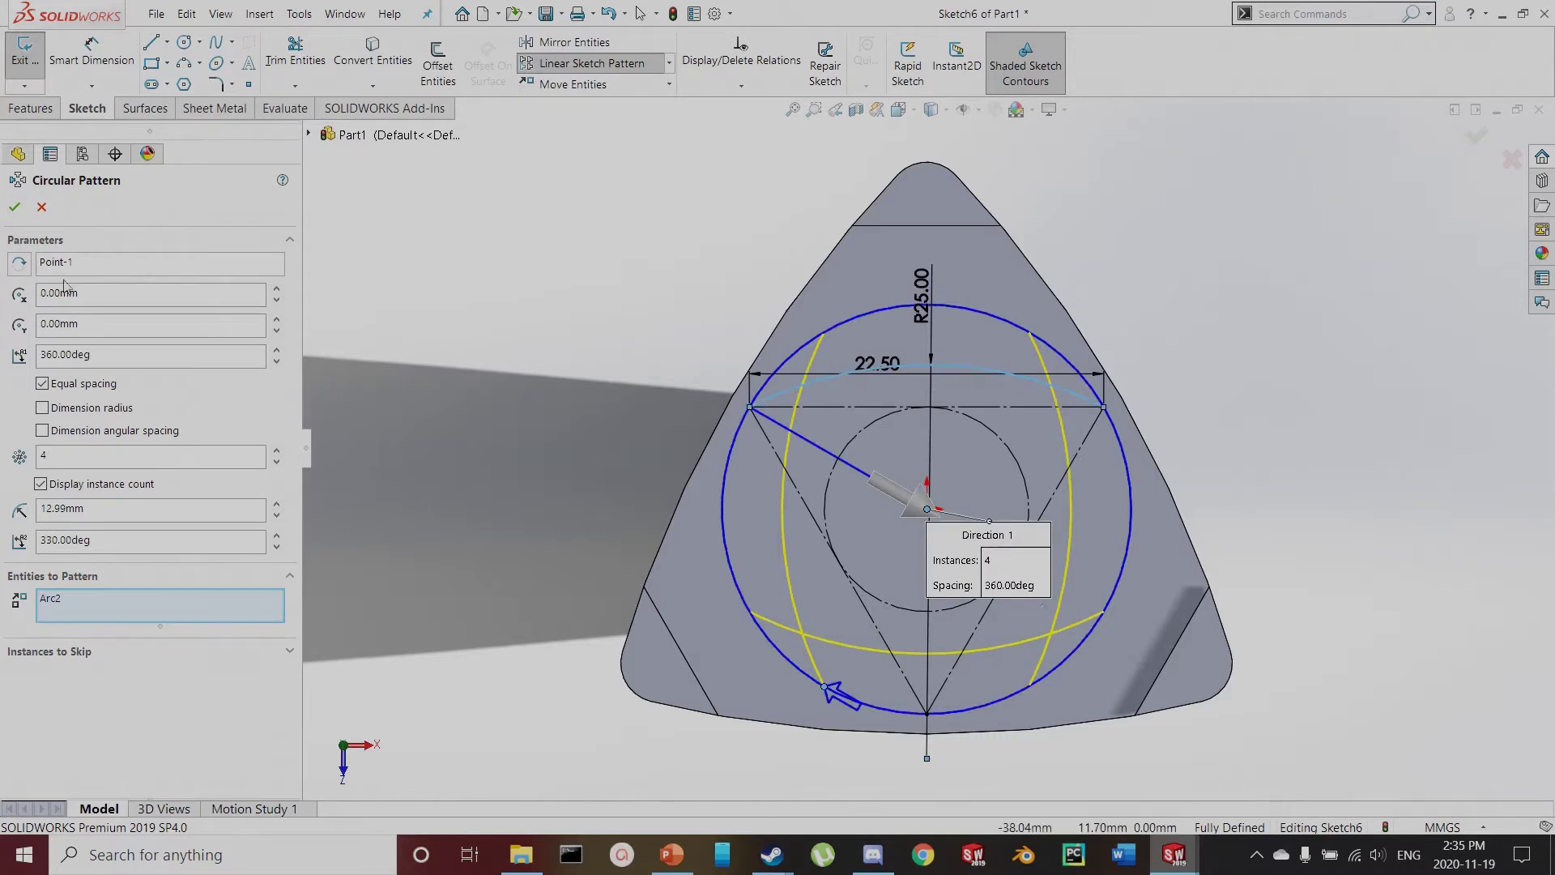
pyautogui.click(276, 461)
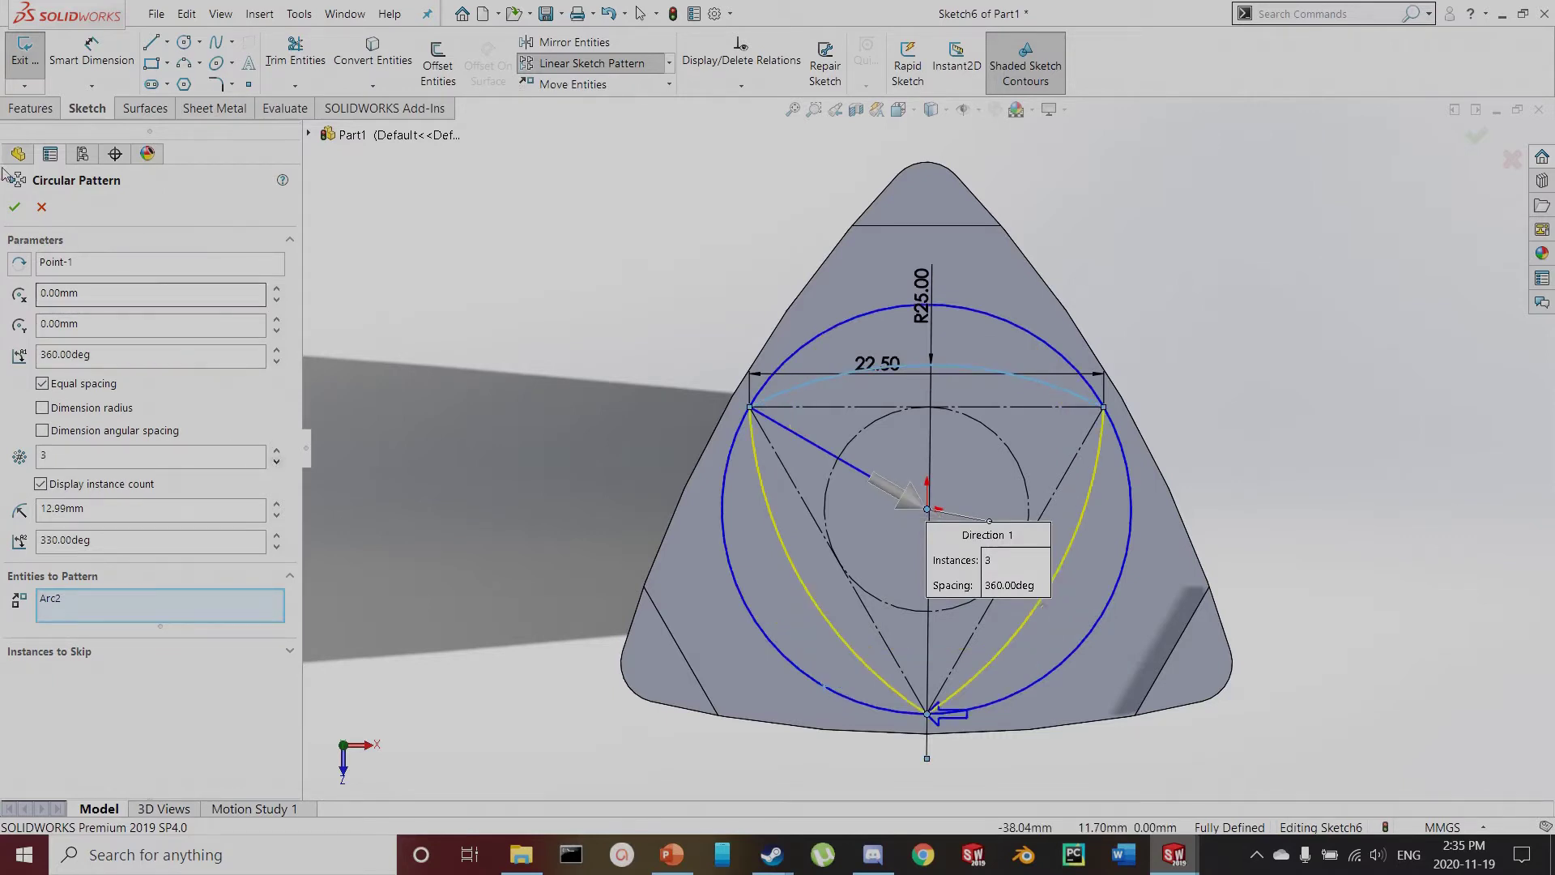
pyautogui.click(11, 206)
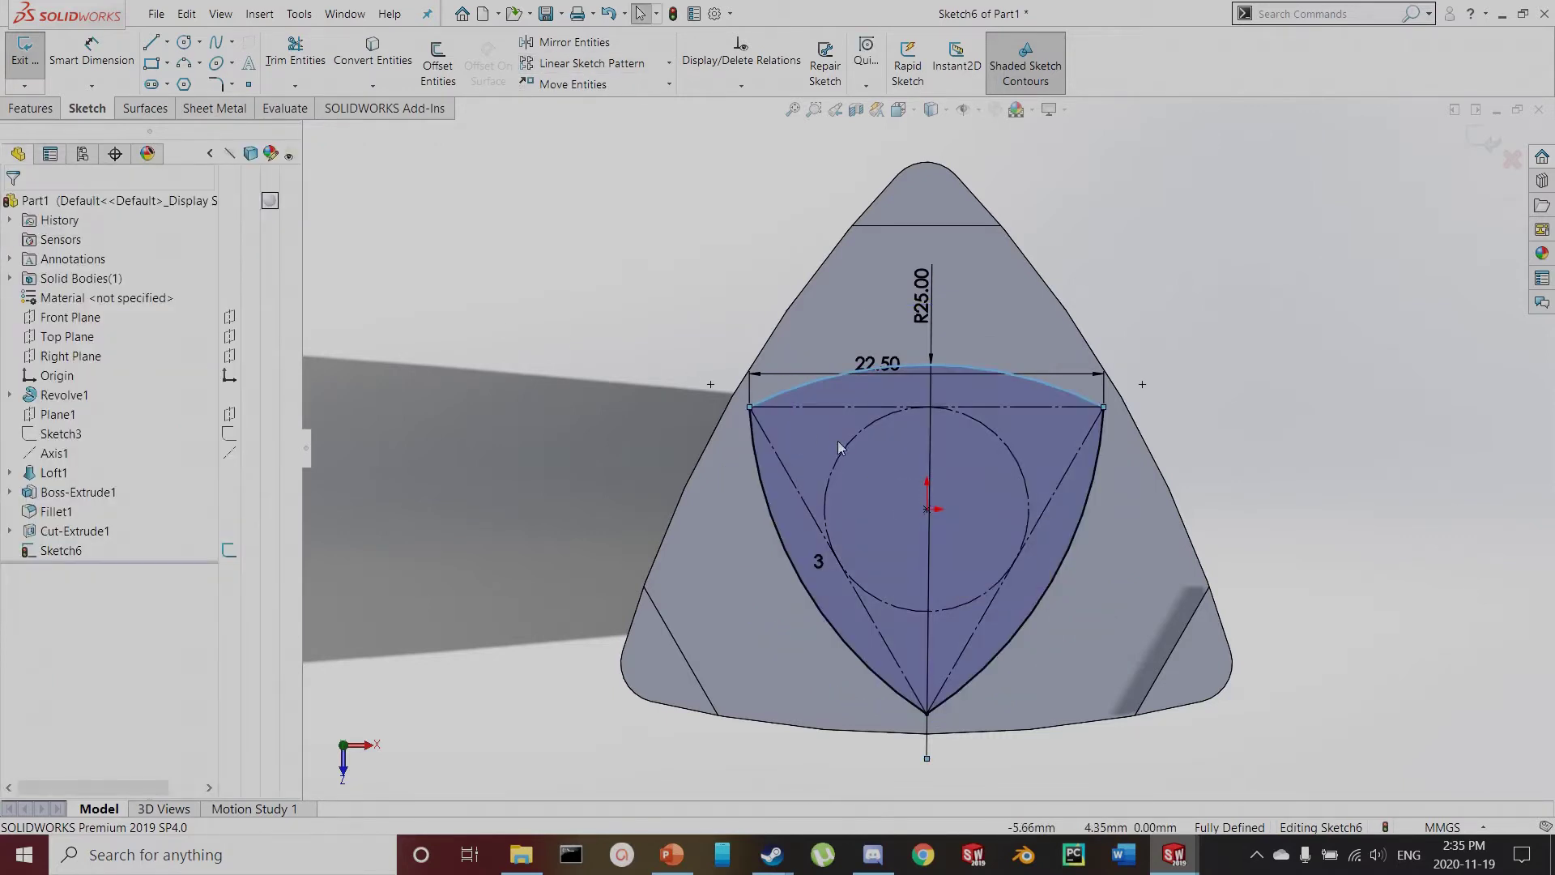
pyautogui.click(613, 306)
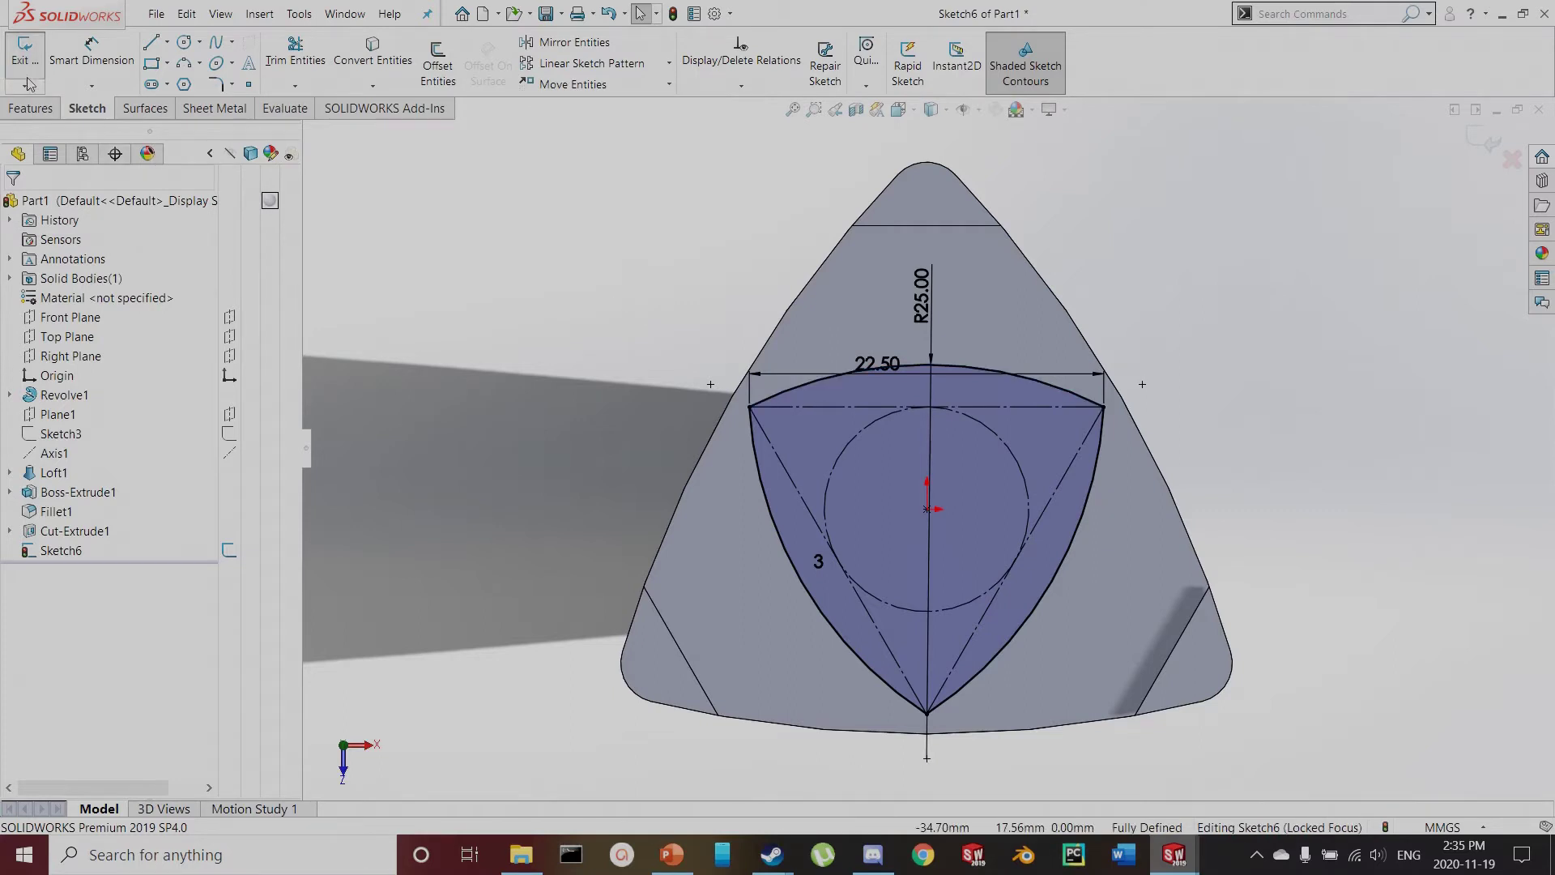
# Exit the sketch and cut the three-arc profile 7 mm deep into the head with a blind extruded cut
pyautogui.click(24, 50)
pyautogui.click(265, 71)
pyautogui.scroll(3, 666, 485)
pyautogui.moveTo(666, 484); pyautogui.dragTo(656, 260, button='middle')
pyautogui.scroll(3, 907, 251)
pyautogui.scroll(-4, 931, 308)
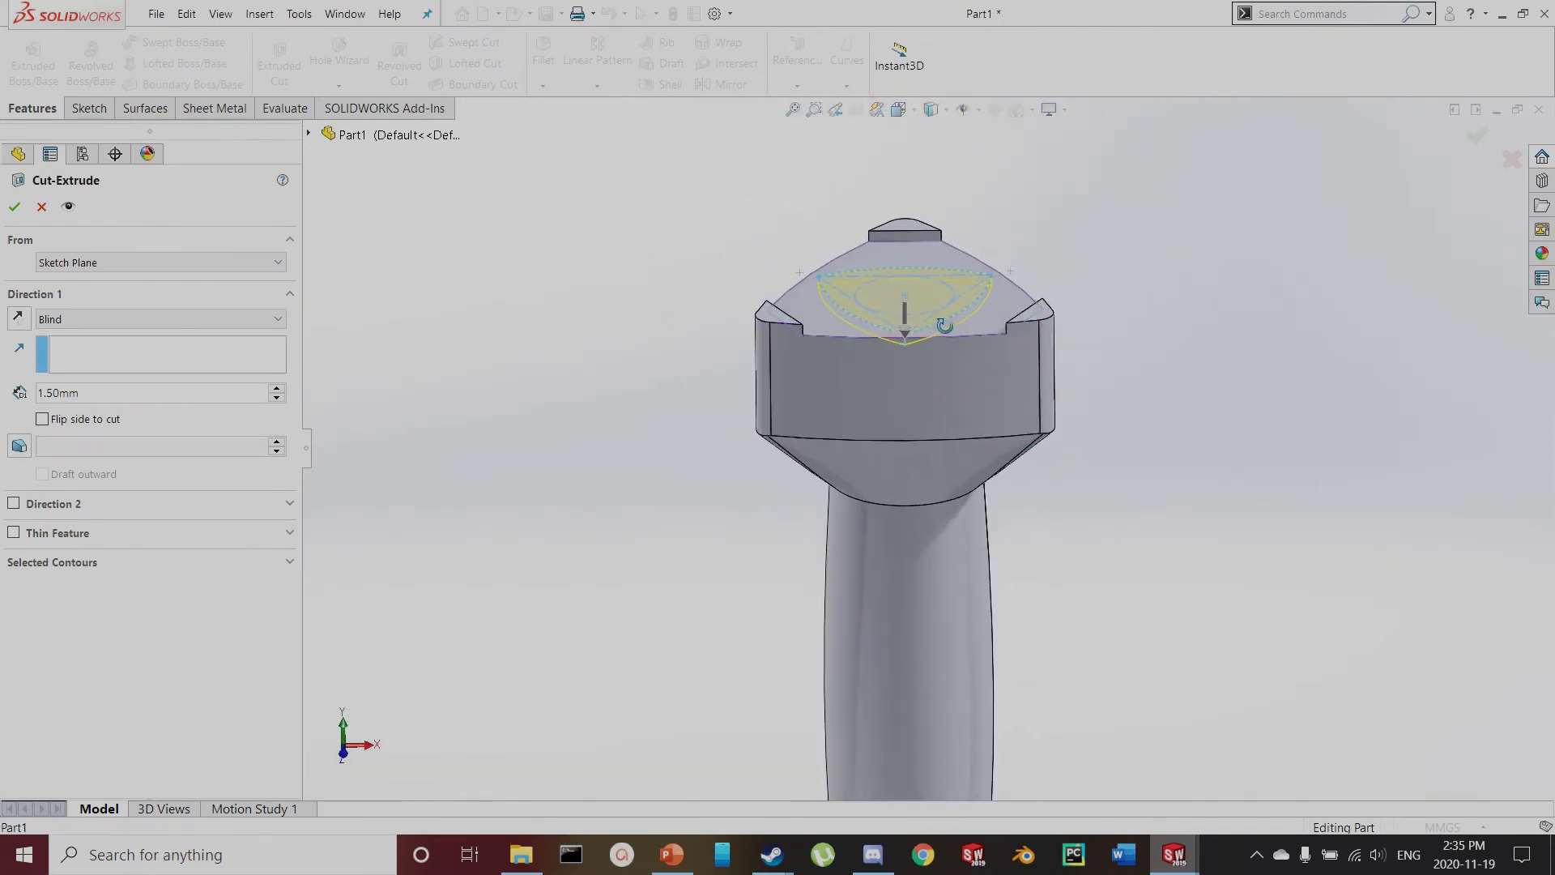
pyautogui.write('7')
pyautogui.press('Return')
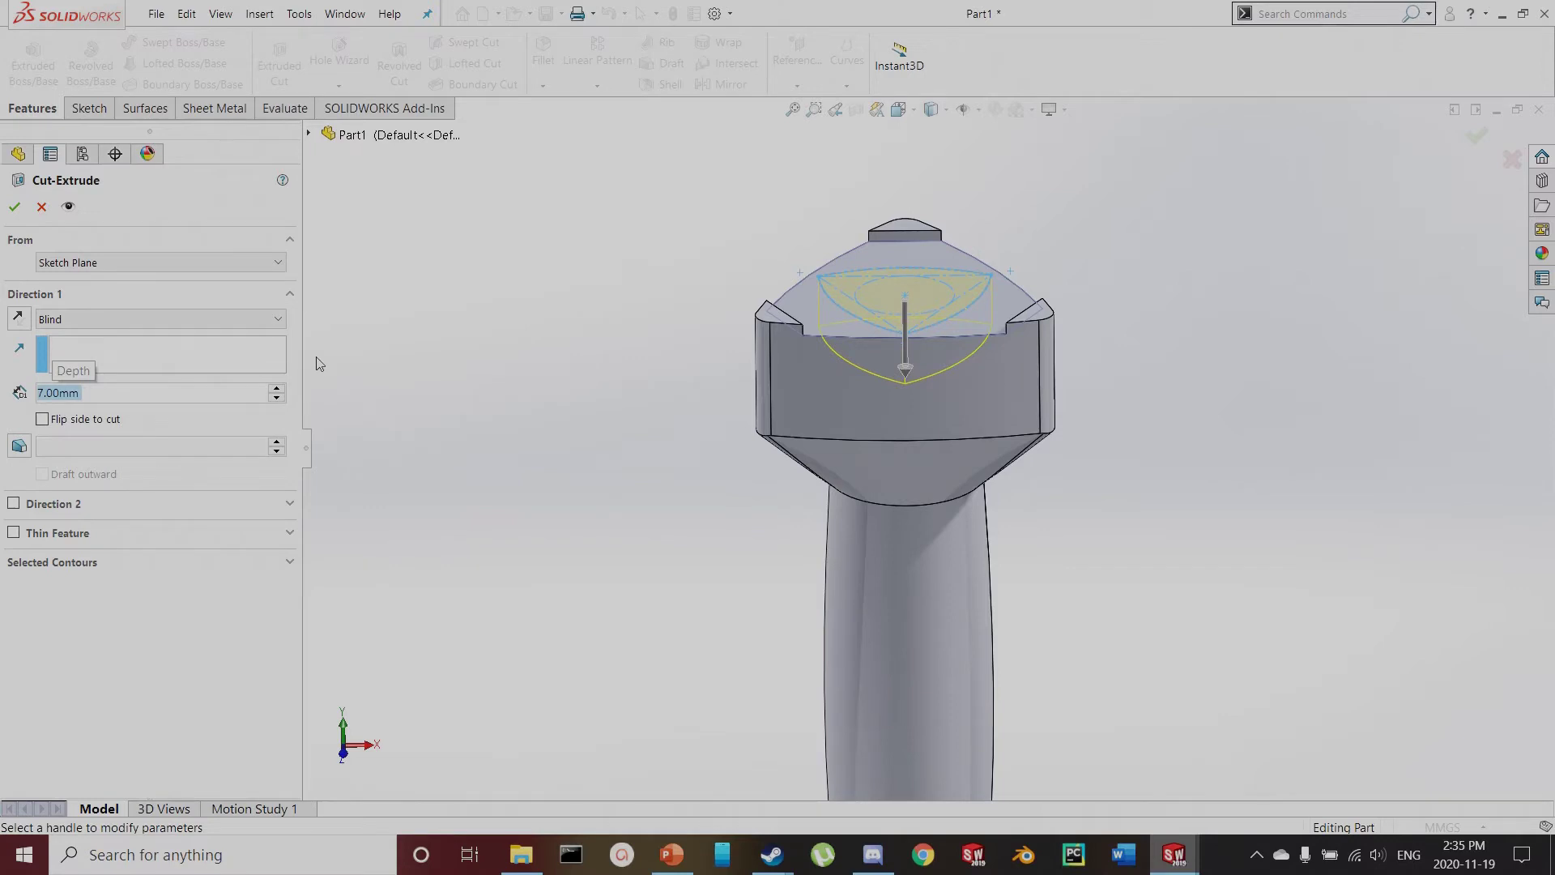
pyautogui.click(15, 207)
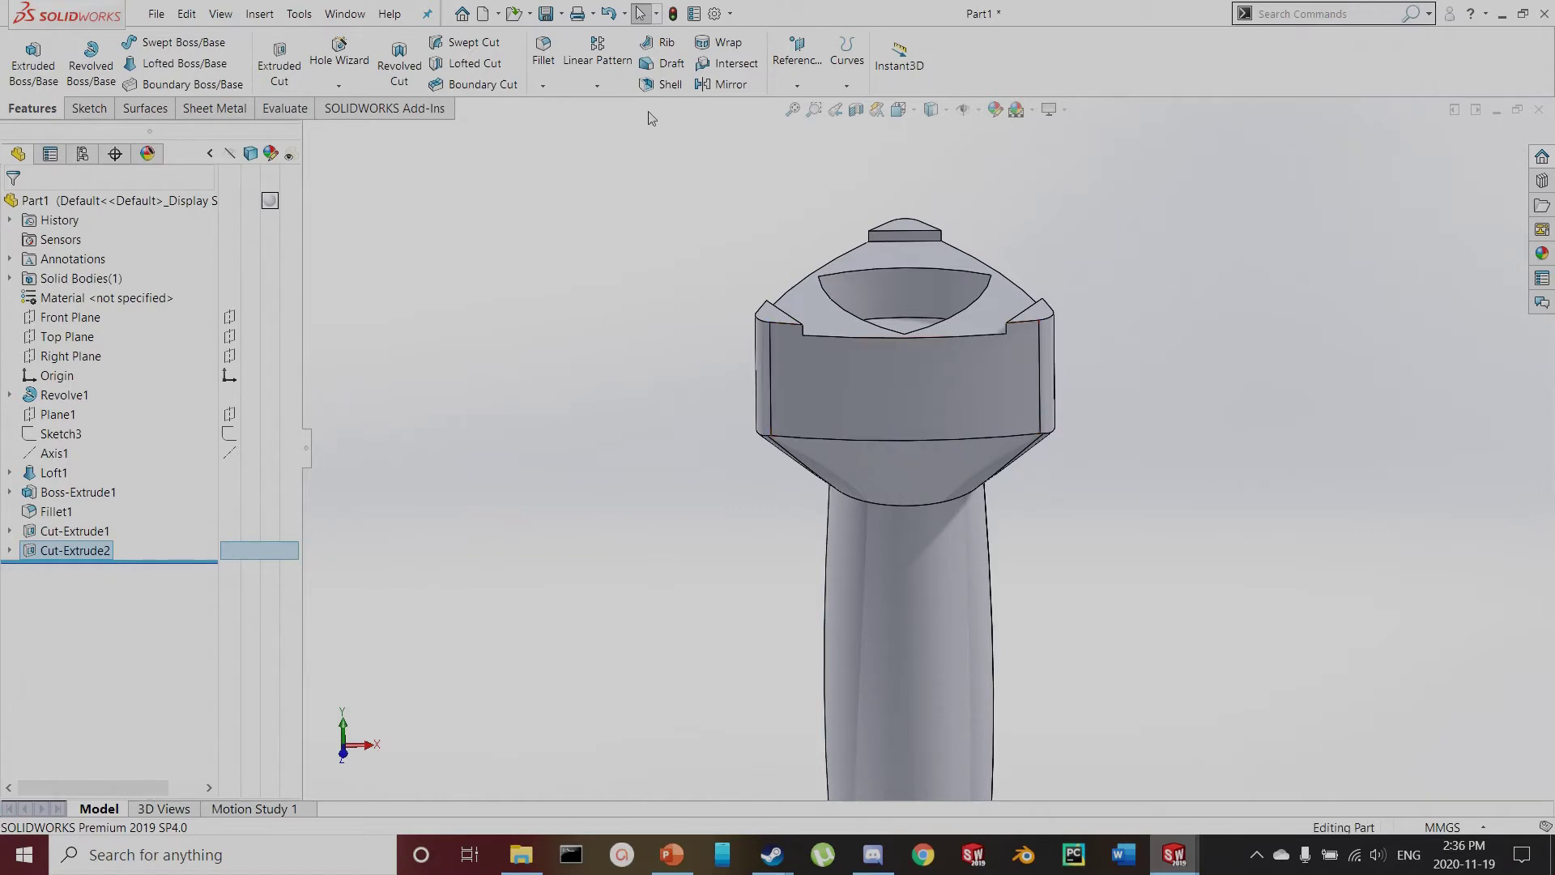
# Fillet the three vertical corner edges of the three-arc pocket with a 1.25 mm radius
pyautogui.moveTo(901, 255); pyautogui.dragTo(931, 380, button='right')
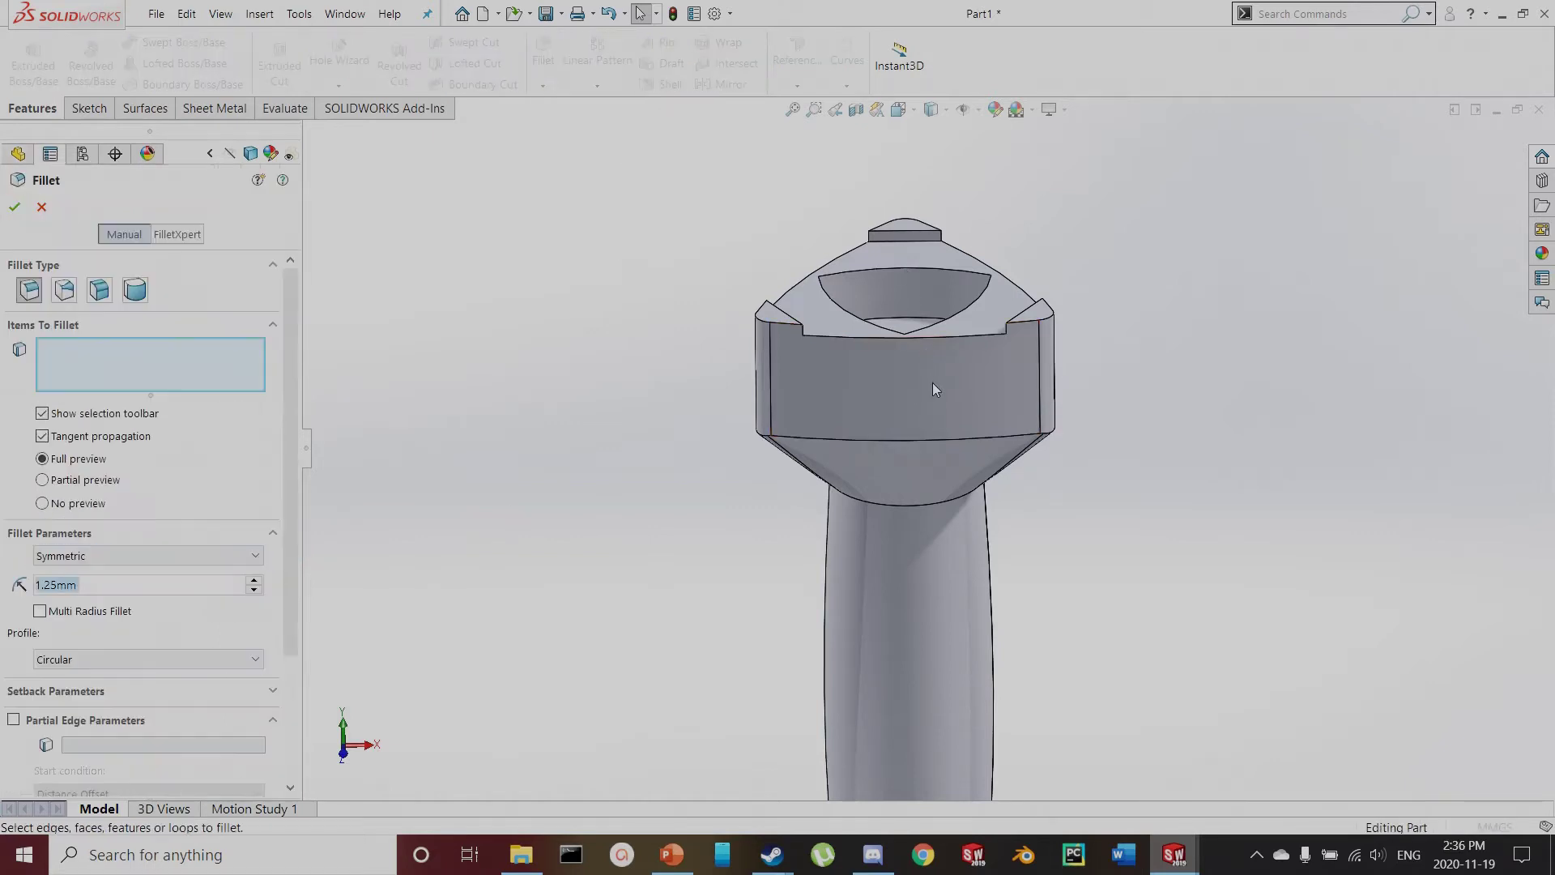
pyautogui.moveTo(931, 380); pyautogui.dragTo(980, 316, button='middle')
pyautogui.scroll(-5, 993, 299)
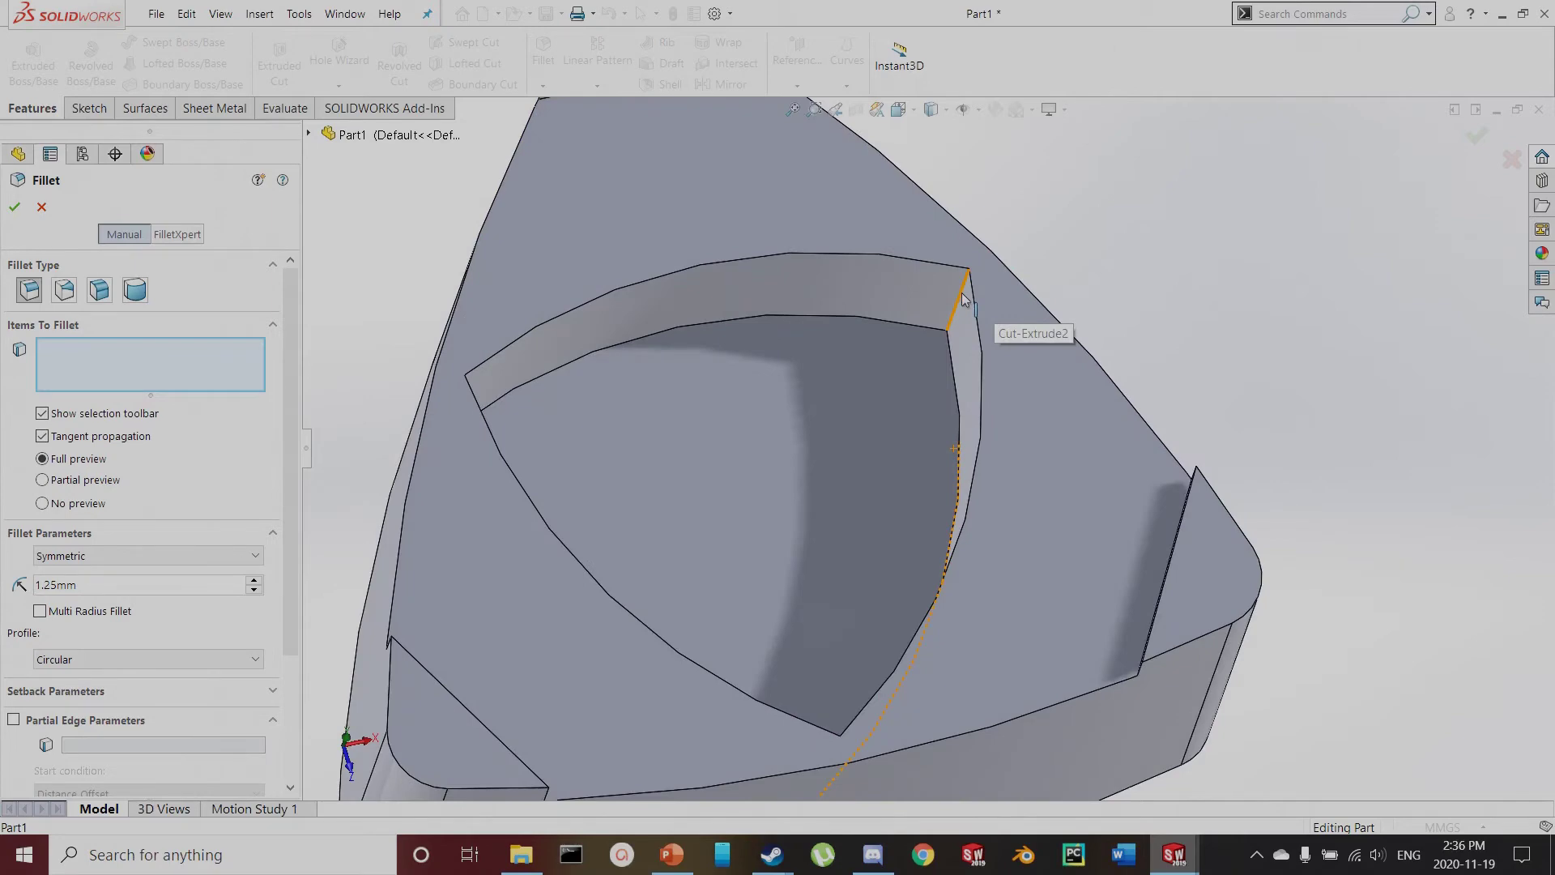
pyautogui.click(958, 303)
pyautogui.scroll(4, 910, 385)
pyautogui.moveTo(909, 386); pyautogui.dragTo(861, 576, button='middle')
pyautogui.click(678, 432)
pyautogui.scroll(-4, 862, 575)
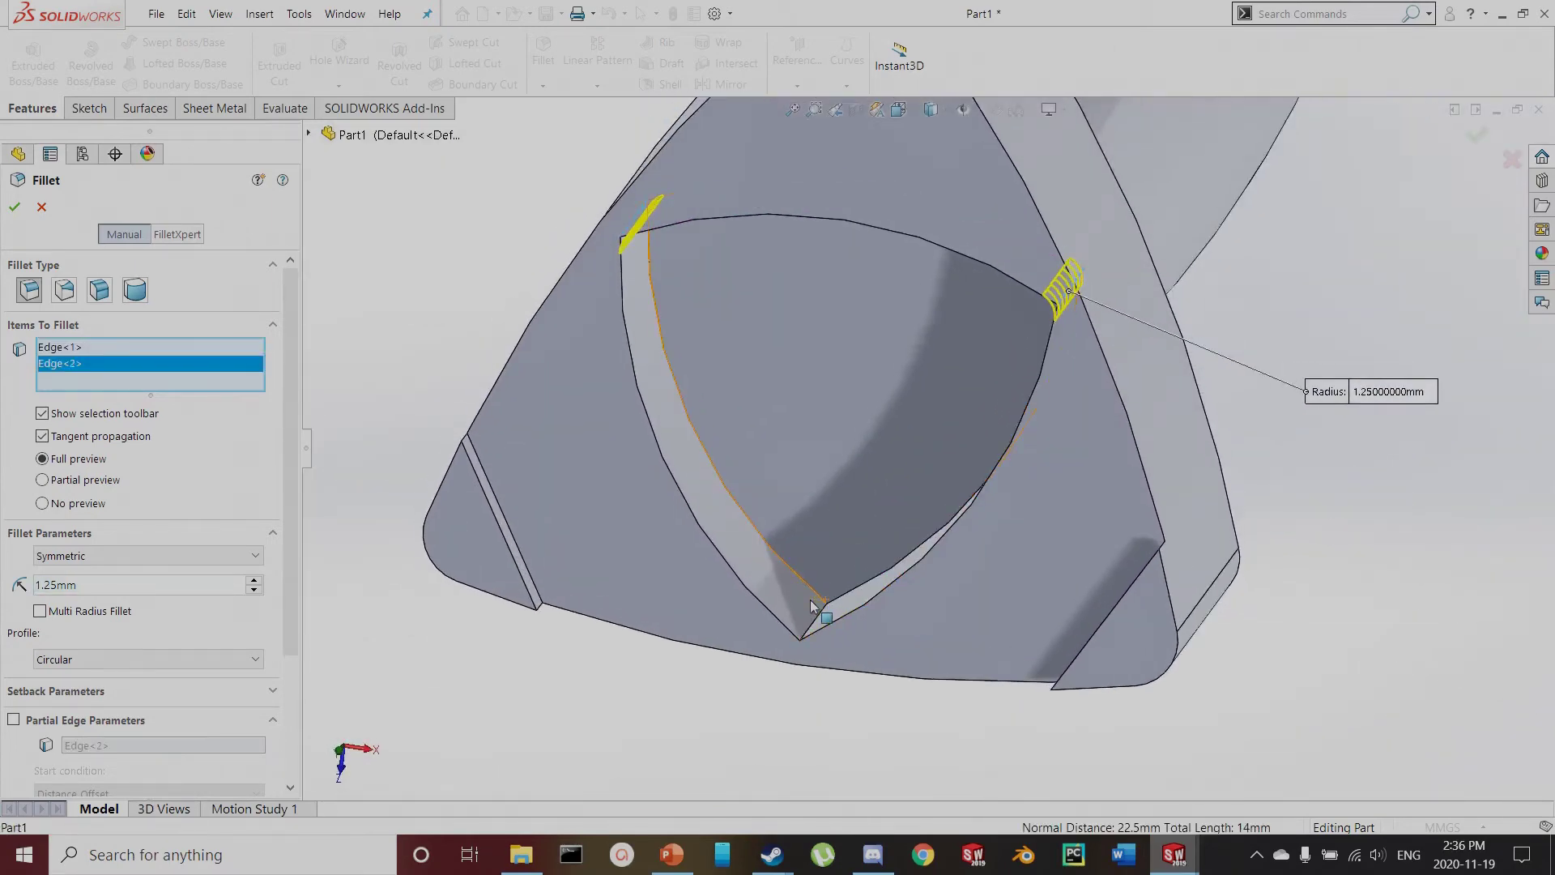
pyautogui.click(820, 606)
pyautogui.moveTo(819, 606); pyautogui.dragTo(842, 461, button='middle')
pyautogui.click(17, 207)
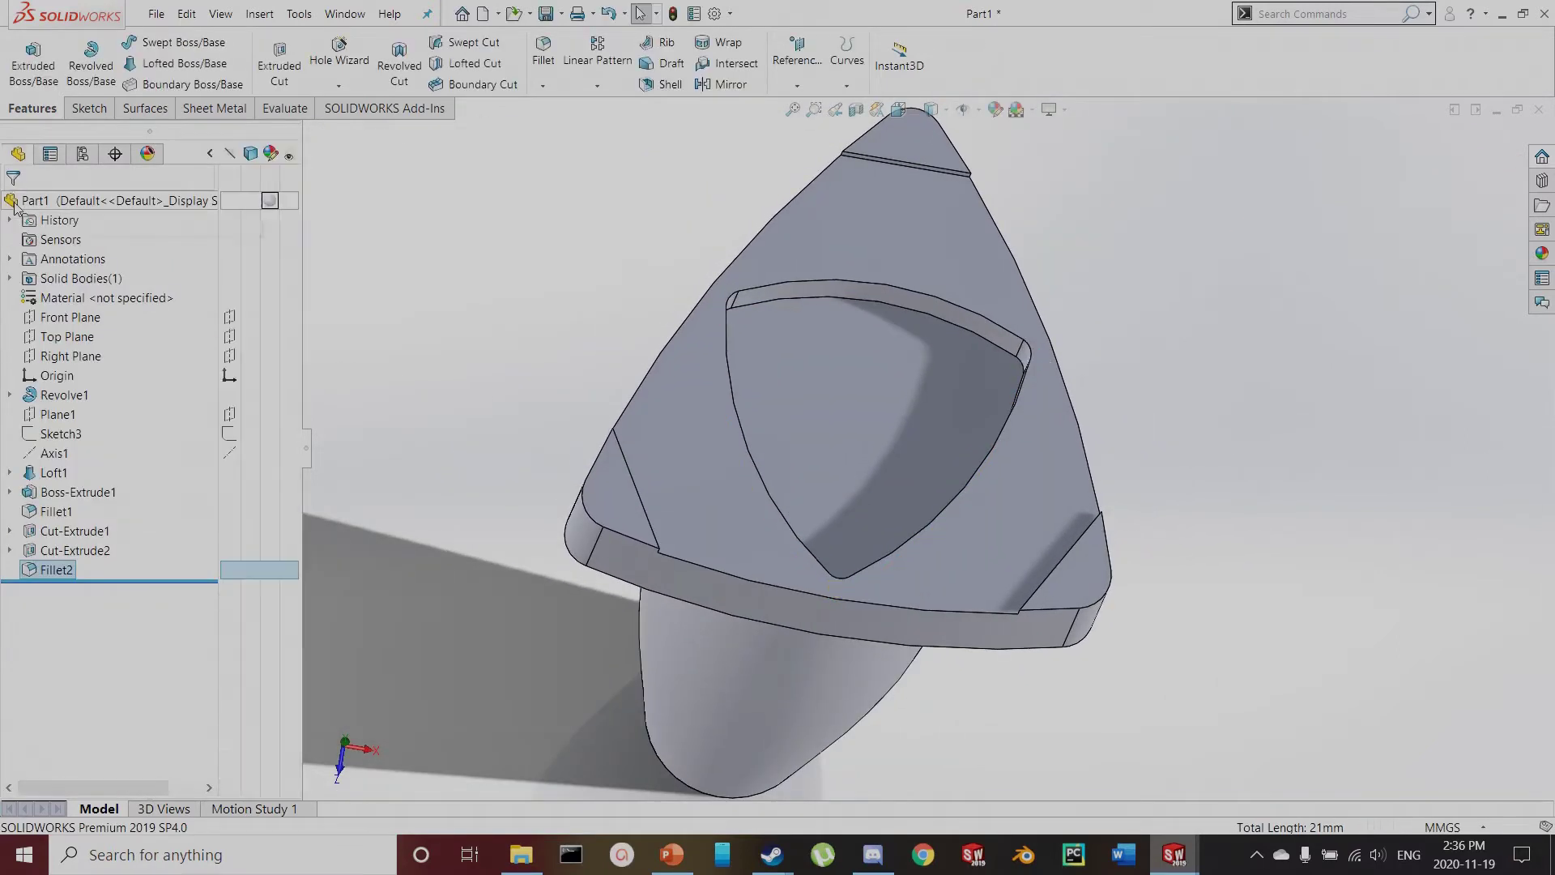
pyautogui.scroll(5, 813, 376)
pyautogui.moveTo(896, 414); pyautogui.dragTo(896, 364, button='middle')
pyautogui.scroll(-5, 896, 364)
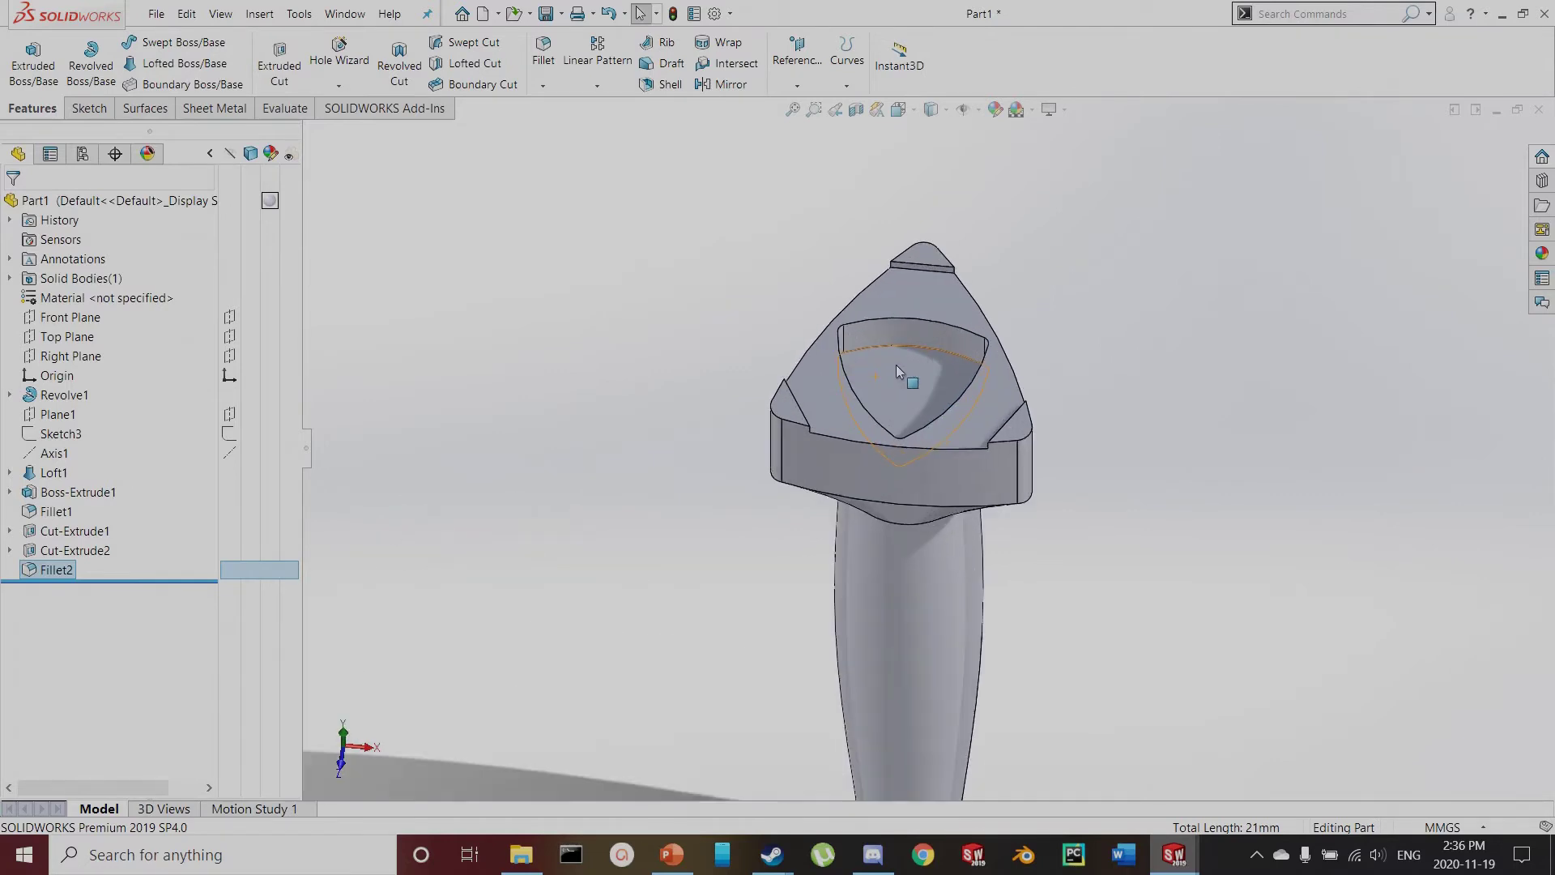
# Start a new sketch on the Front Plane
pyautogui.click(81, 111)
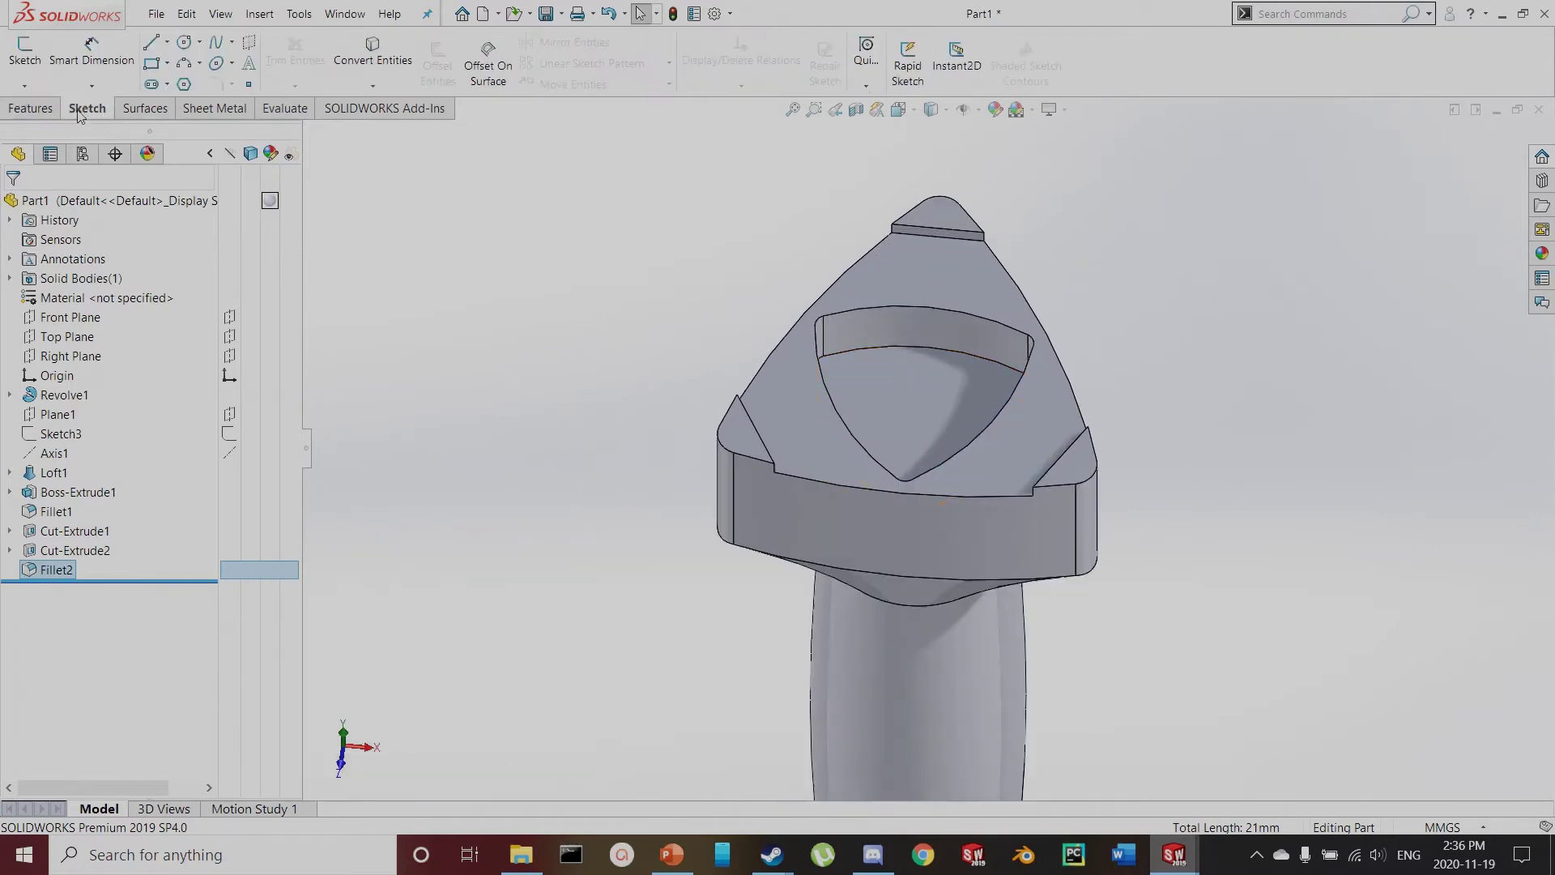
pyautogui.click(25, 55)
pyautogui.click(310, 133)
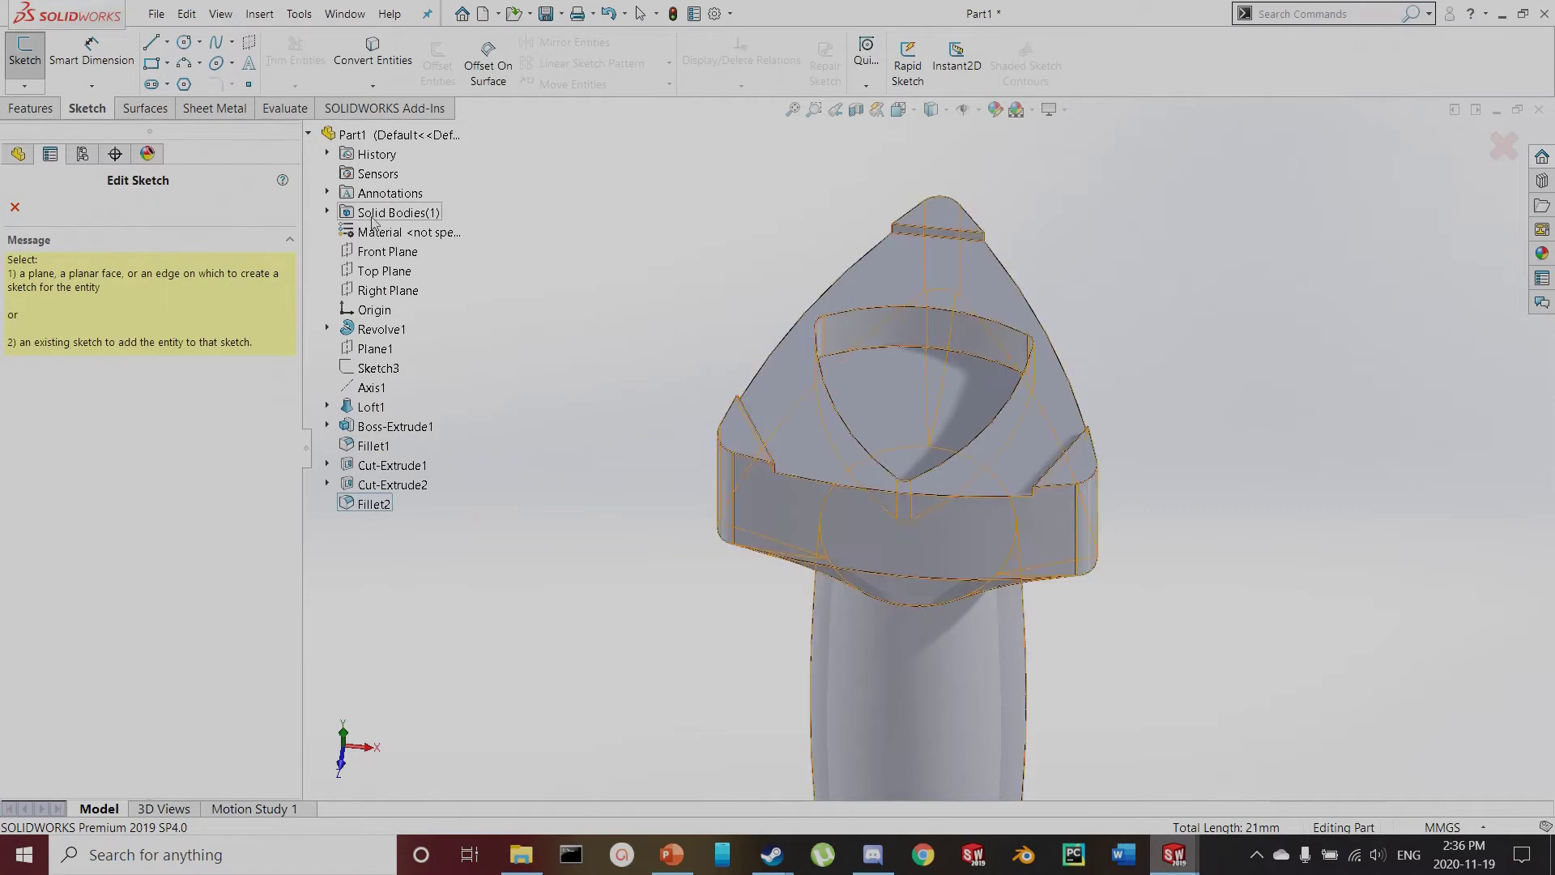
pyautogui.click(383, 252)
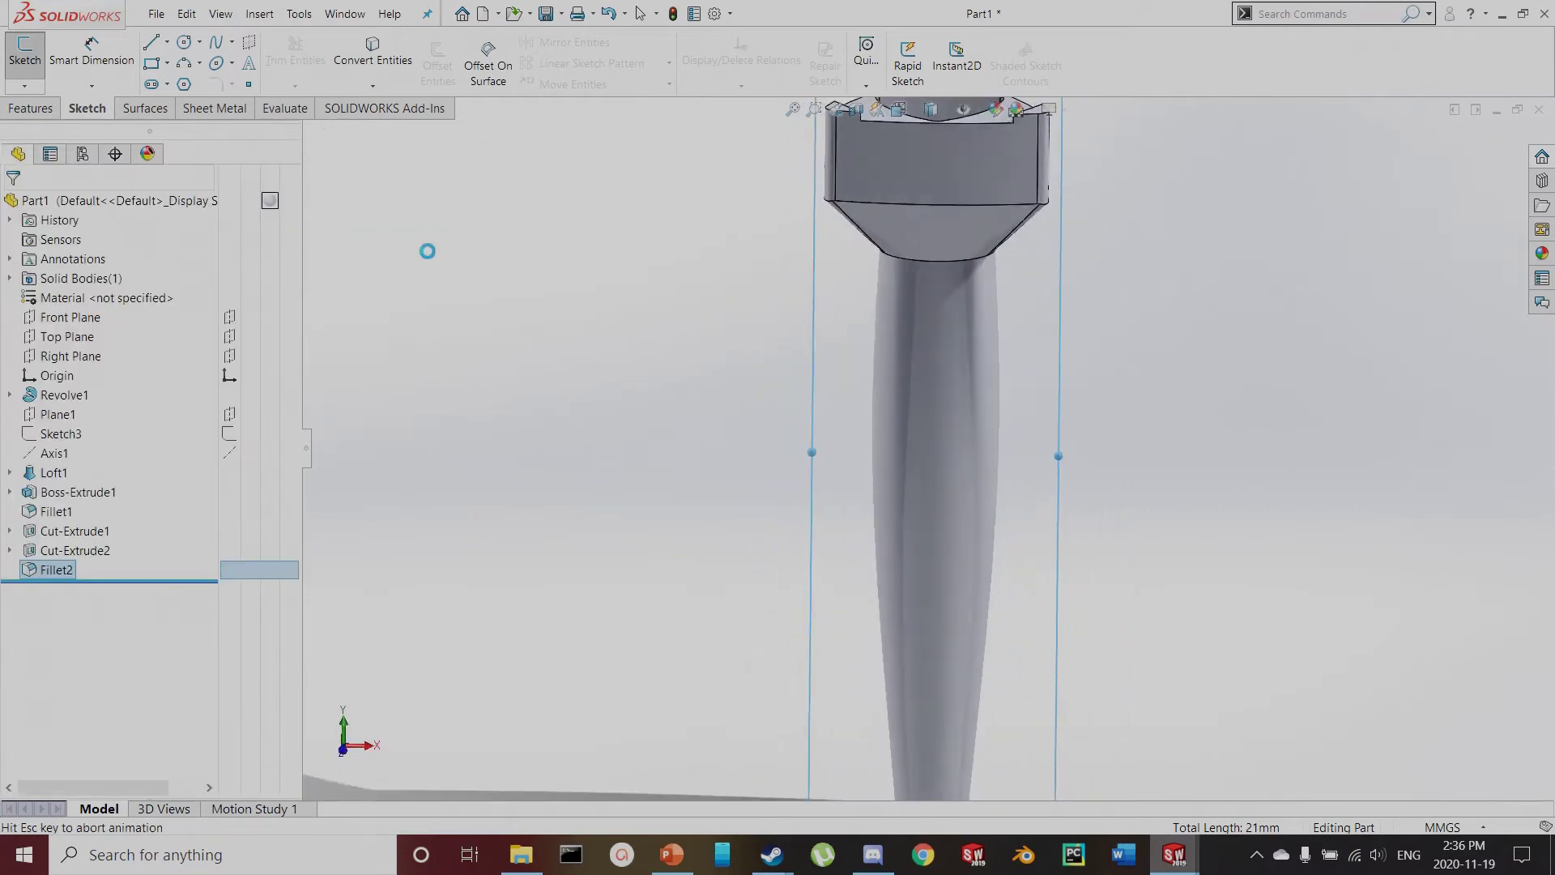
pyautogui.scroll(-2, 971, 295)
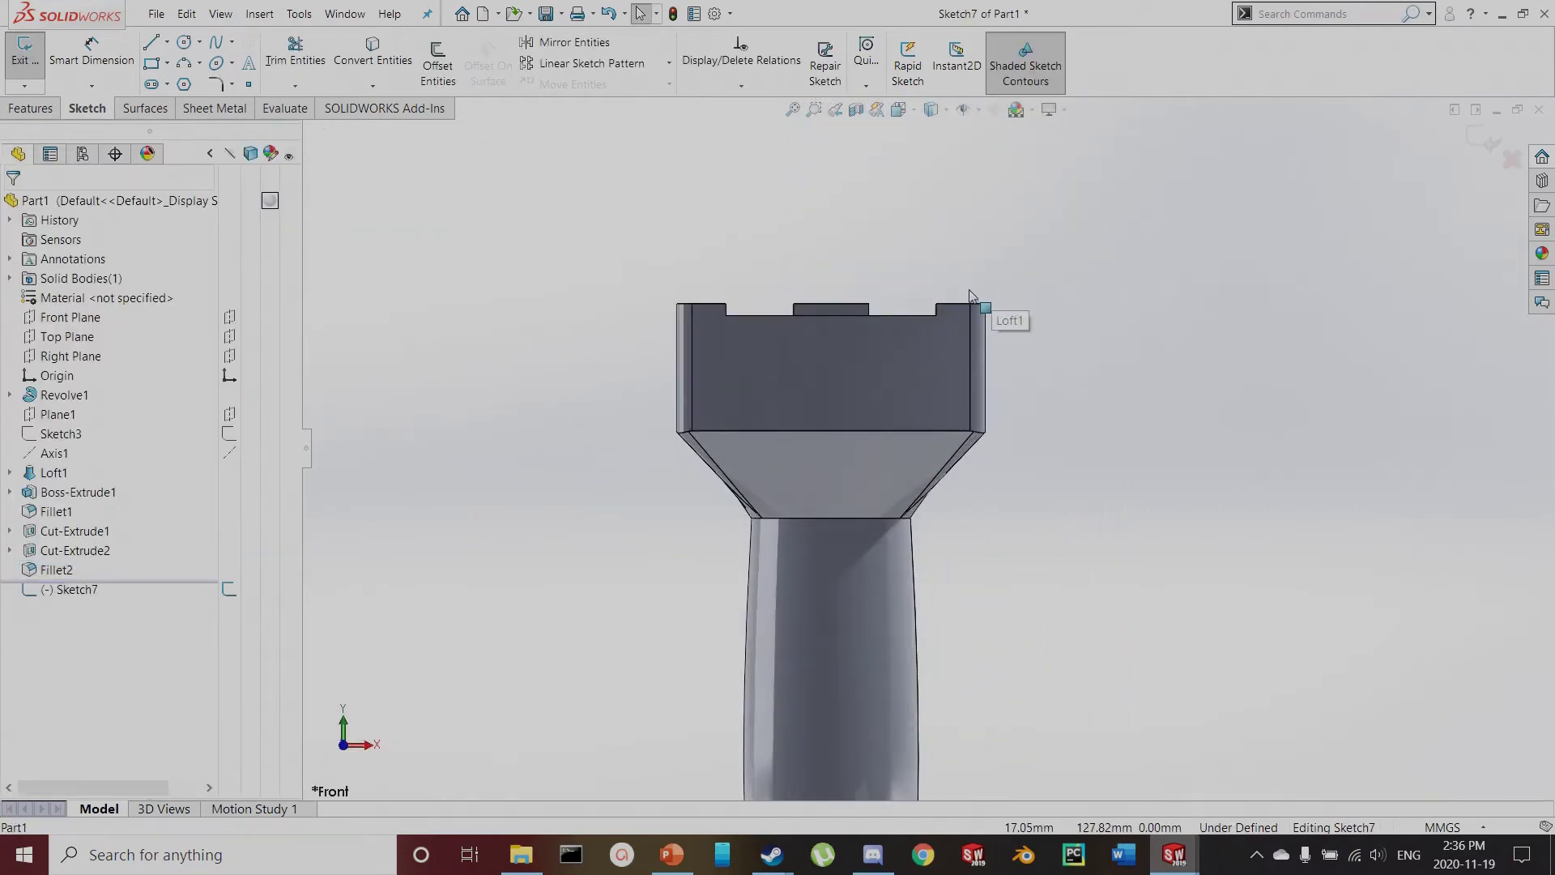
# Apply a section view along the Front Plane with 0 mm offset and look straight at the cut face
pyautogui.click(835, 111)
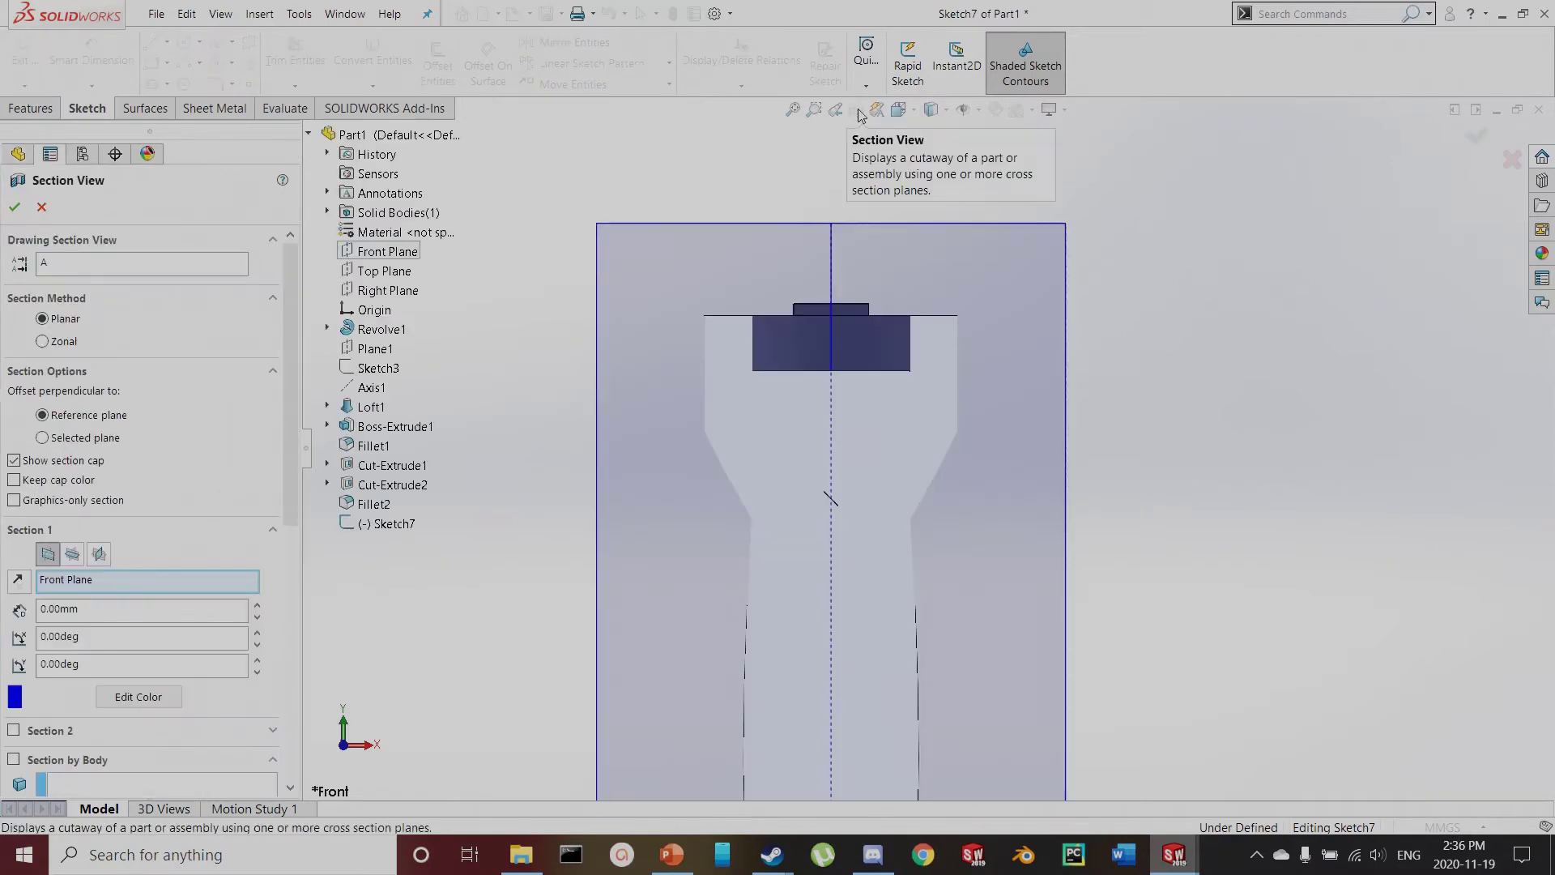
pyautogui.scroll(-3, 883, 362)
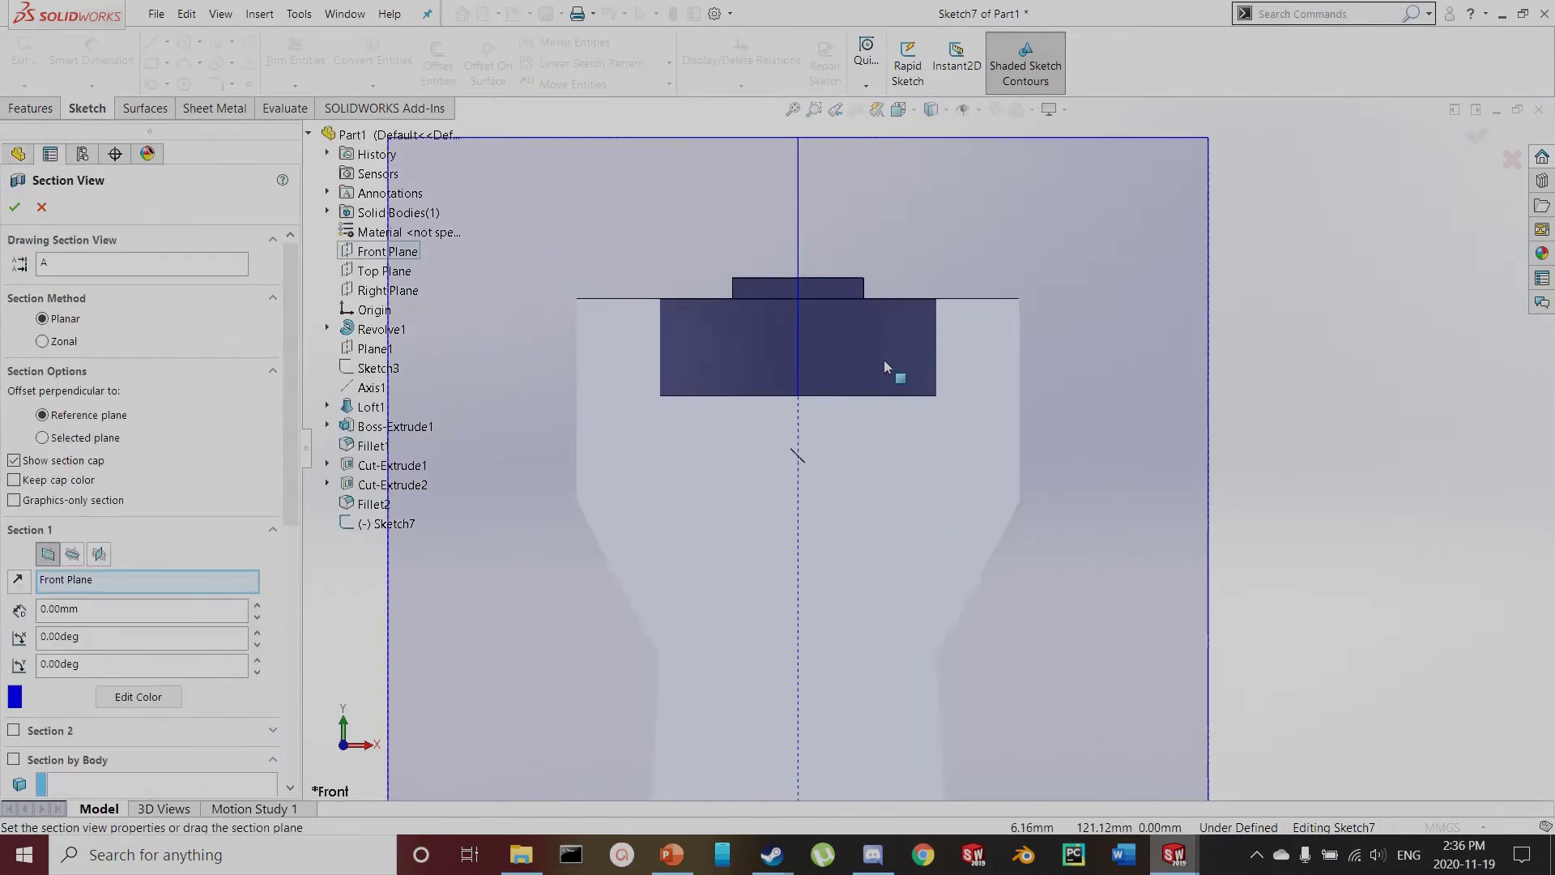
pyautogui.scroll(-5, 870, 385)
pyautogui.moveTo(767, 444); pyautogui.dragTo(1089, 660)
pyautogui.click(15, 207)
pyautogui.scroll(3, 915, 458)
pyautogui.moveTo(915, 458); pyautogui.dragTo(898, 591, button='middle')
pyautogui.scroll(6, 899, 591)
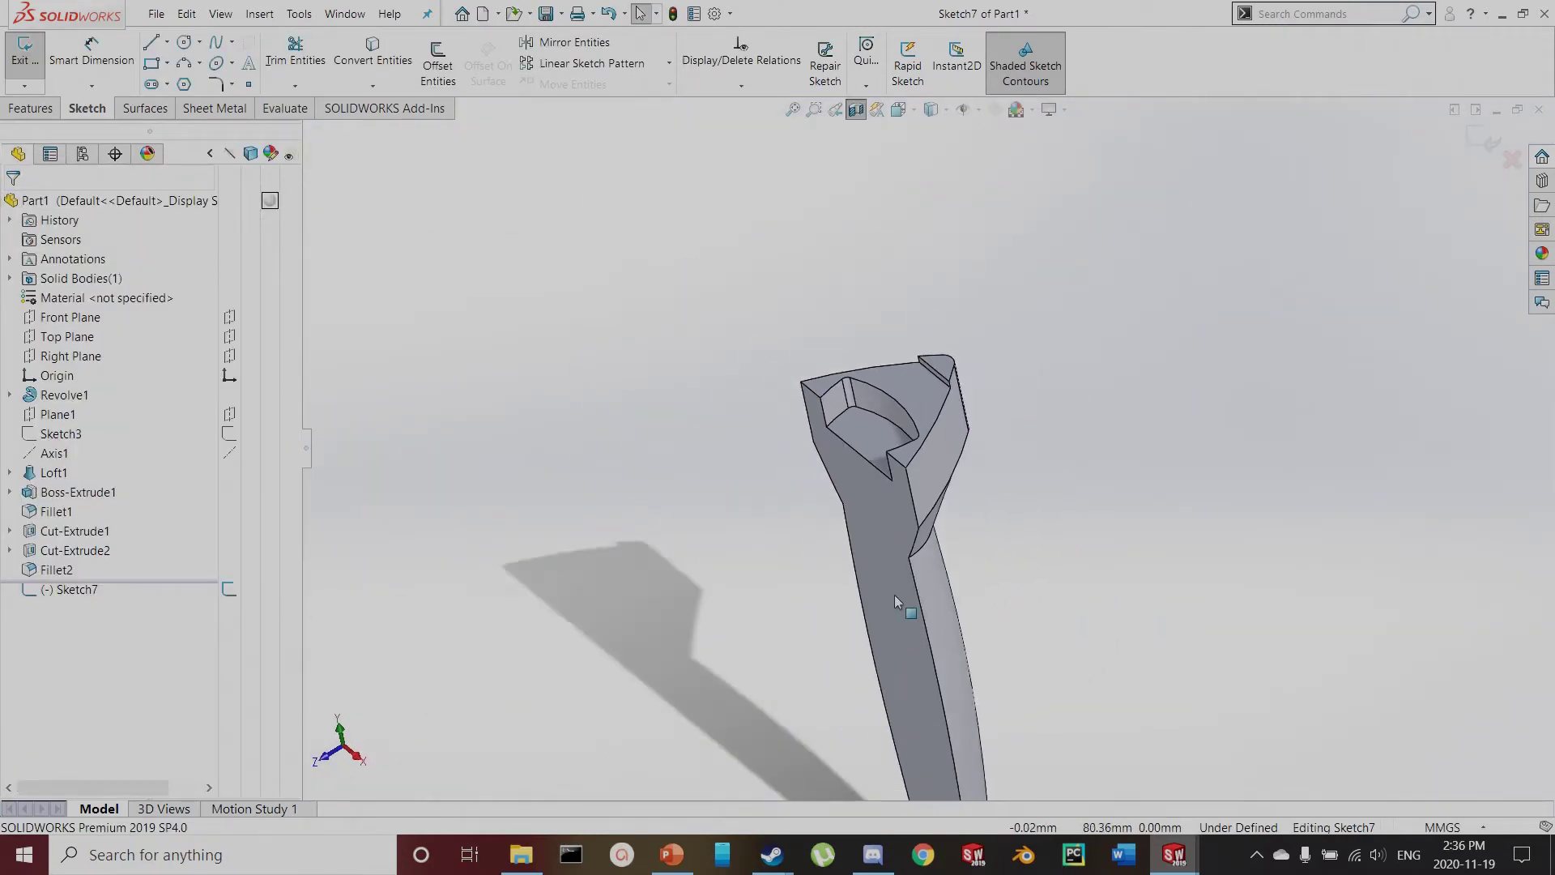
pyautogui.scroll(-4, 928, 581)
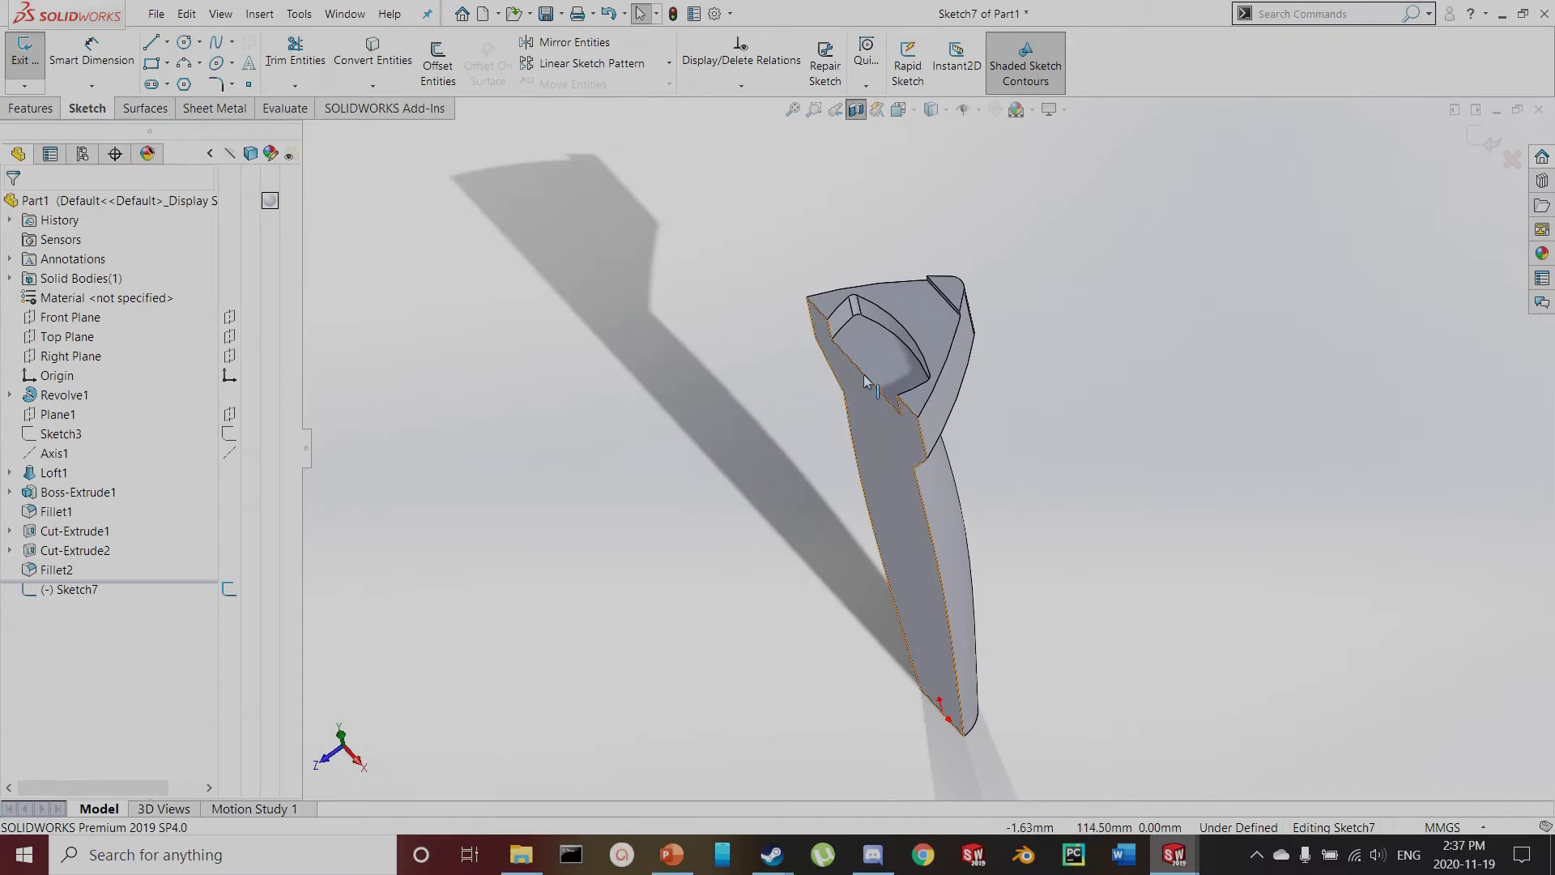
pyautogui.scroll(-3, 867, 420)
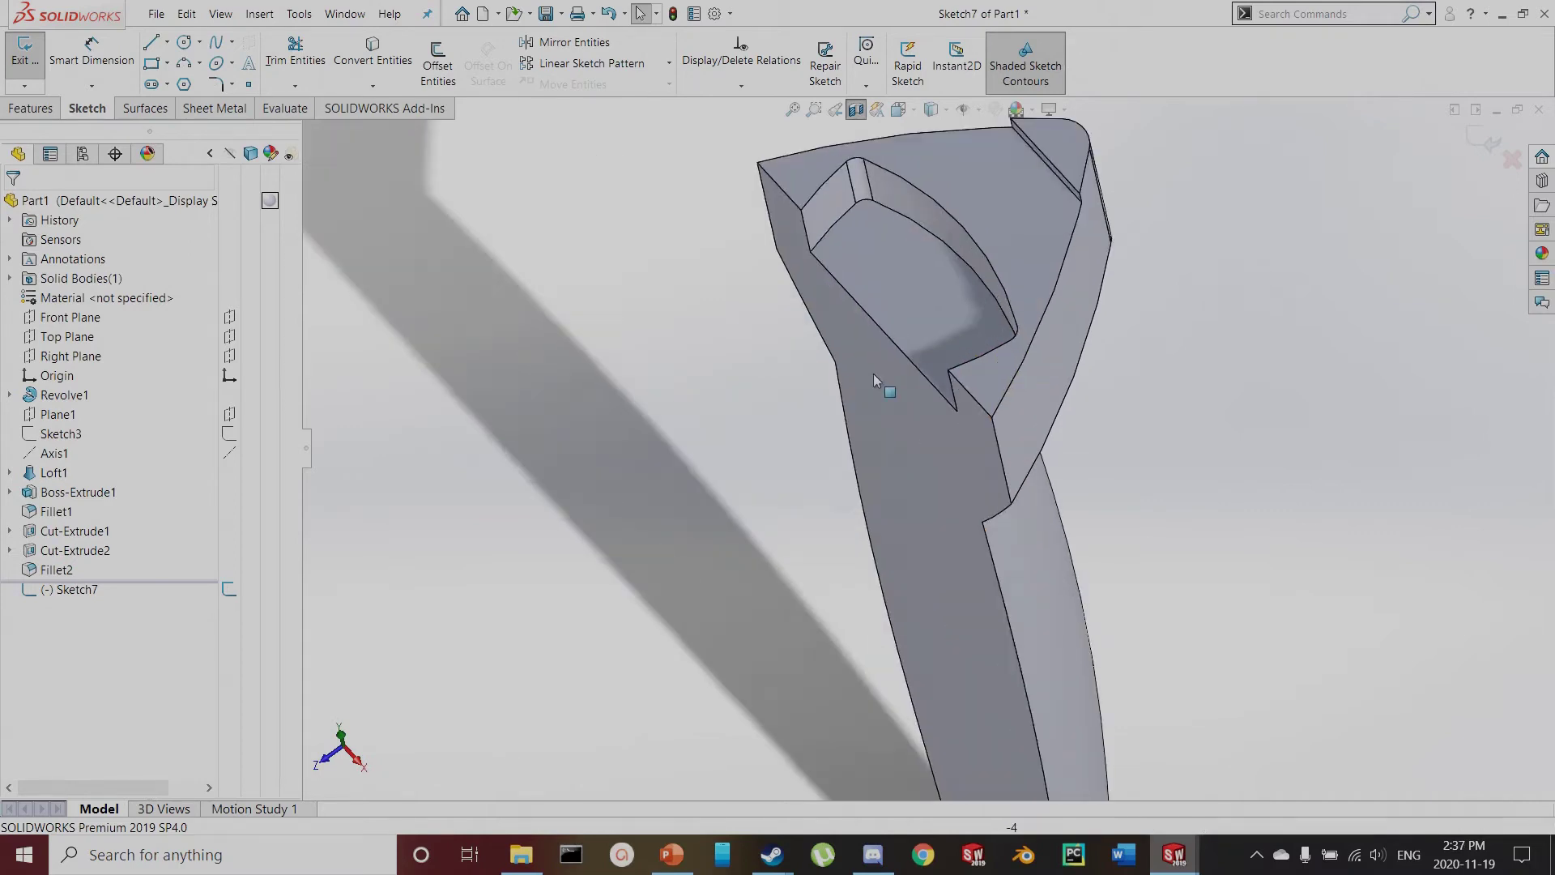
pyautogui.click(883, 401)
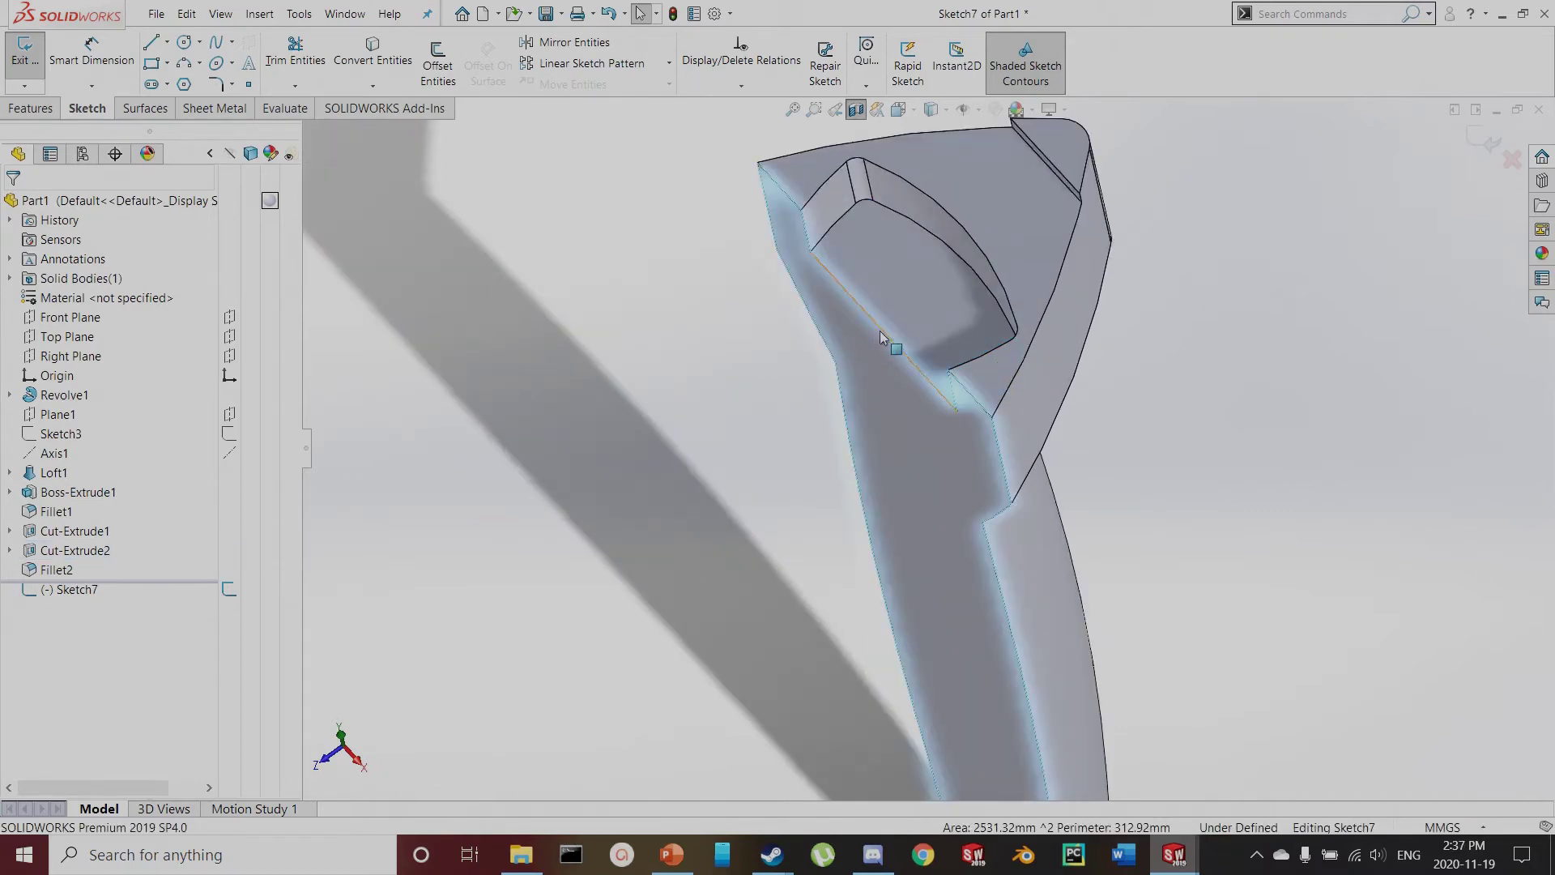
pyautogui.hotkey('ctrl', '8')
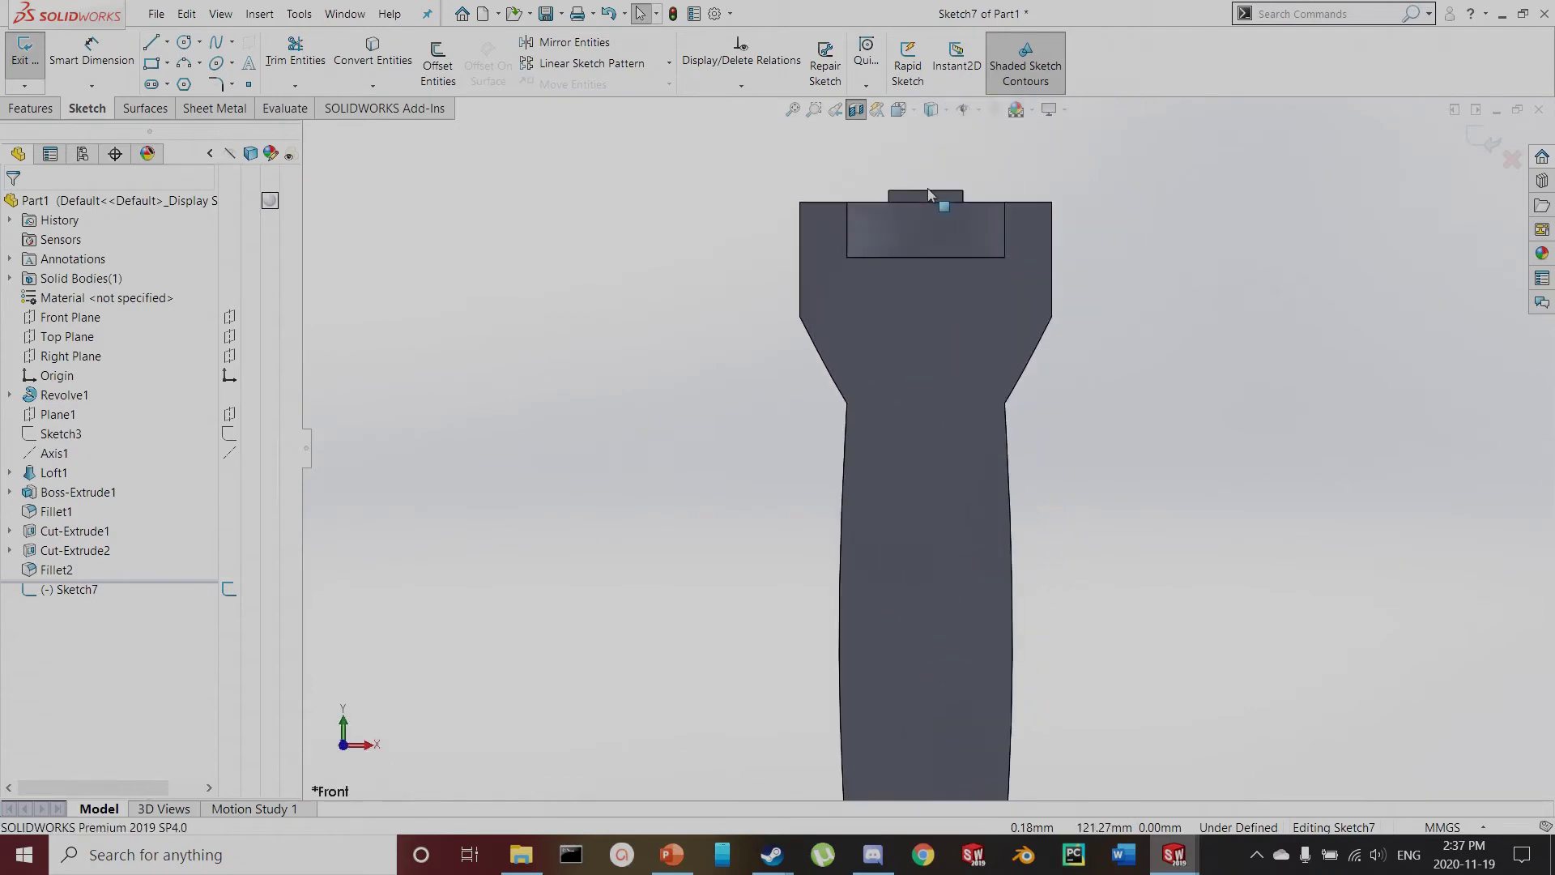
# Sketch a slanted line about 5 mm long up from the pocket floor, a vertical line about 50 mm long and a short horizontal step inward
pyautogui.scroll(-3, 957, 246)
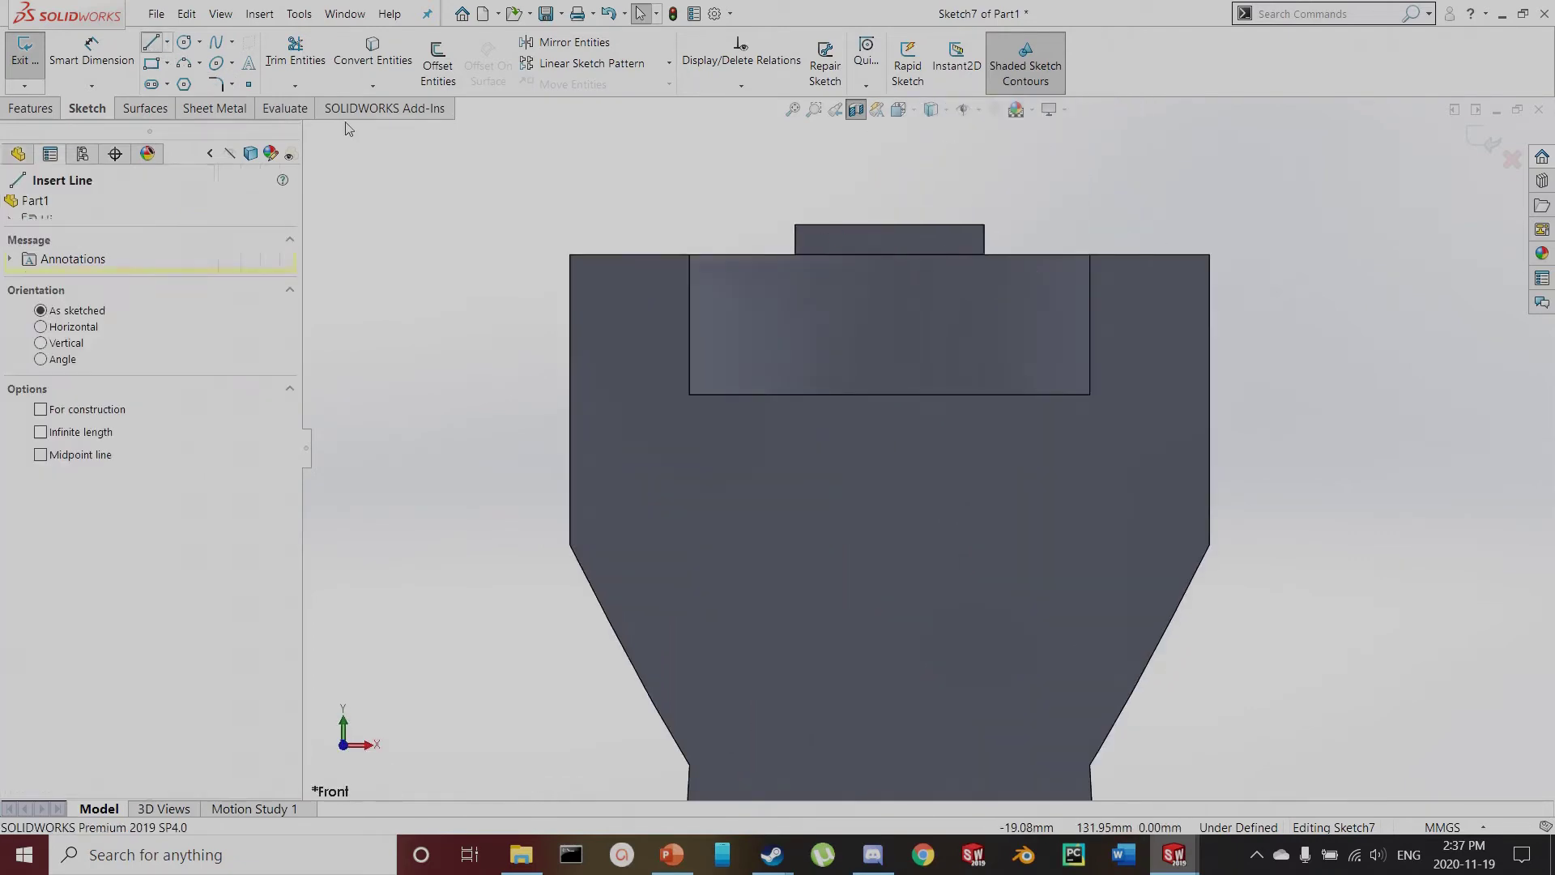
pyautogui.scroll(2, 1045, 406)
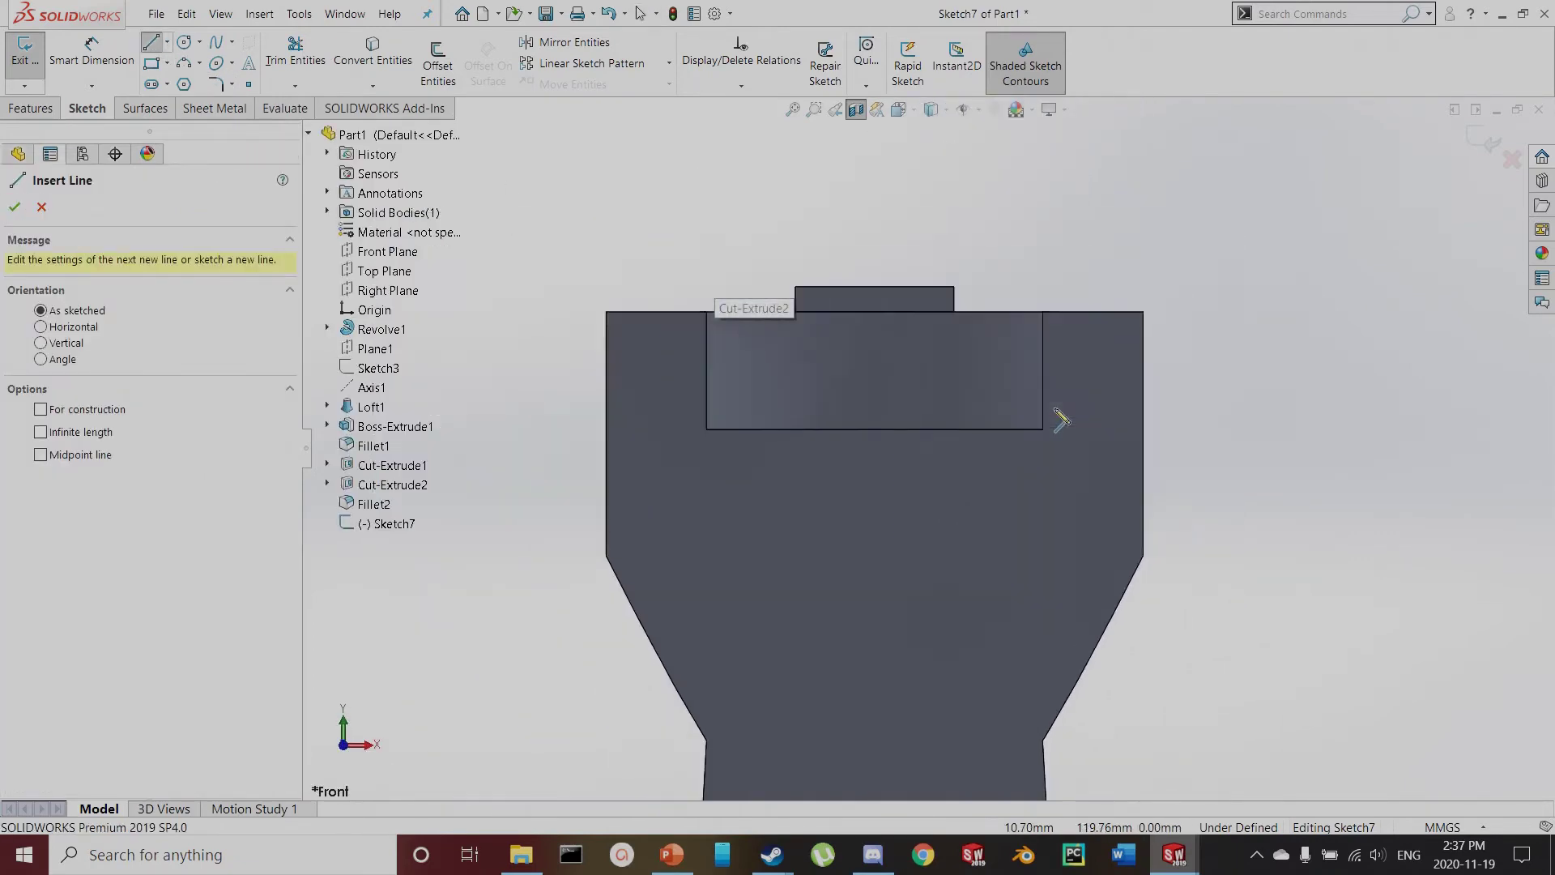
pyautogui.scroll(2, 1059, 419)
pyautogui.scroll(-1, 956, 280)
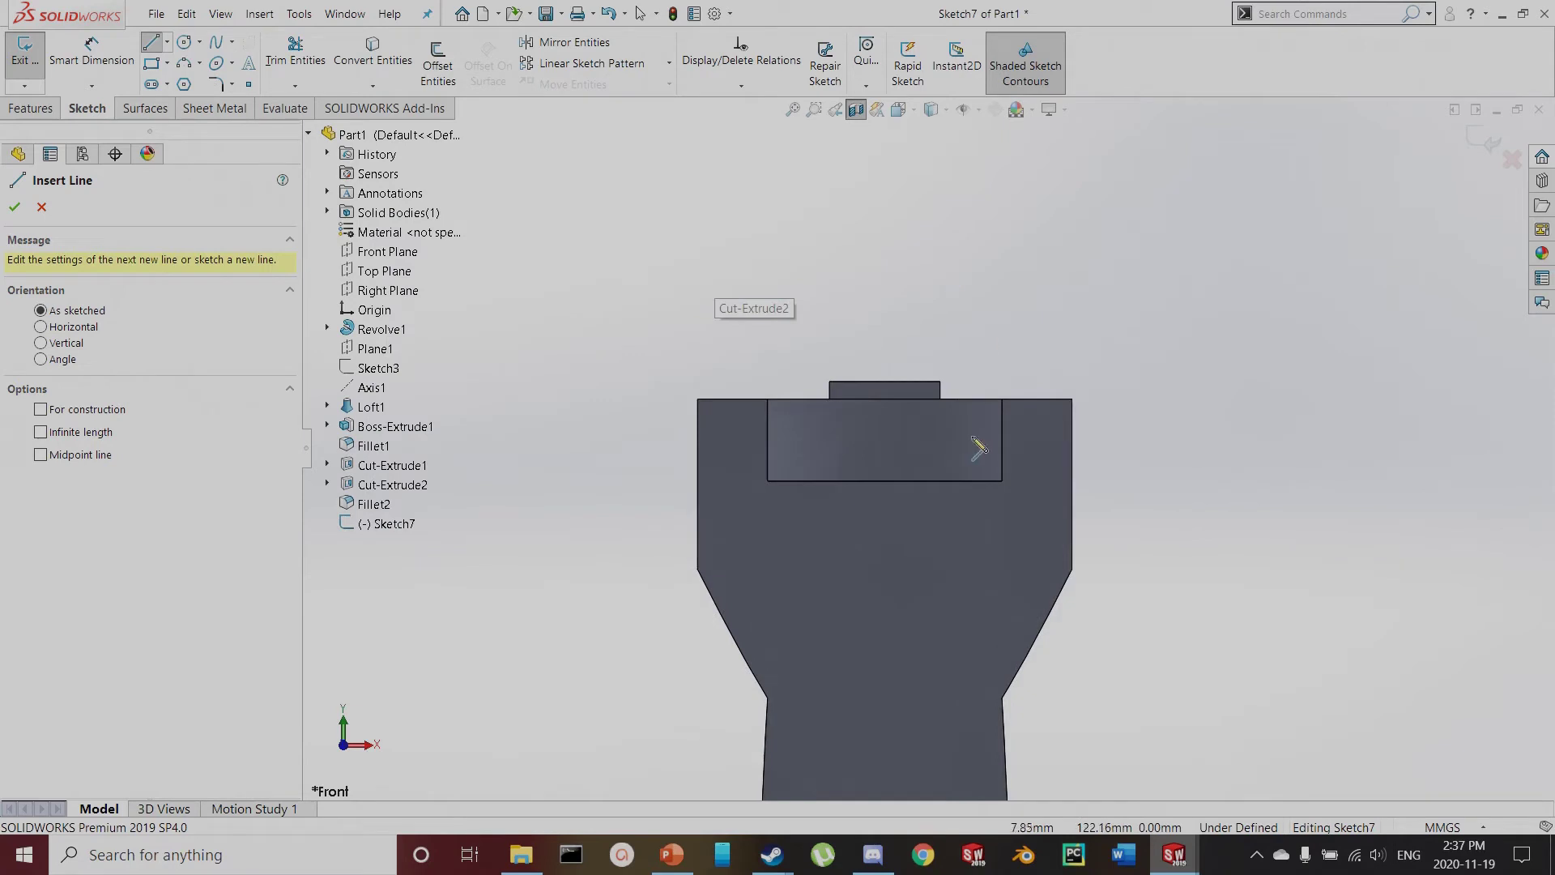
pyautogui.click(972, 482)
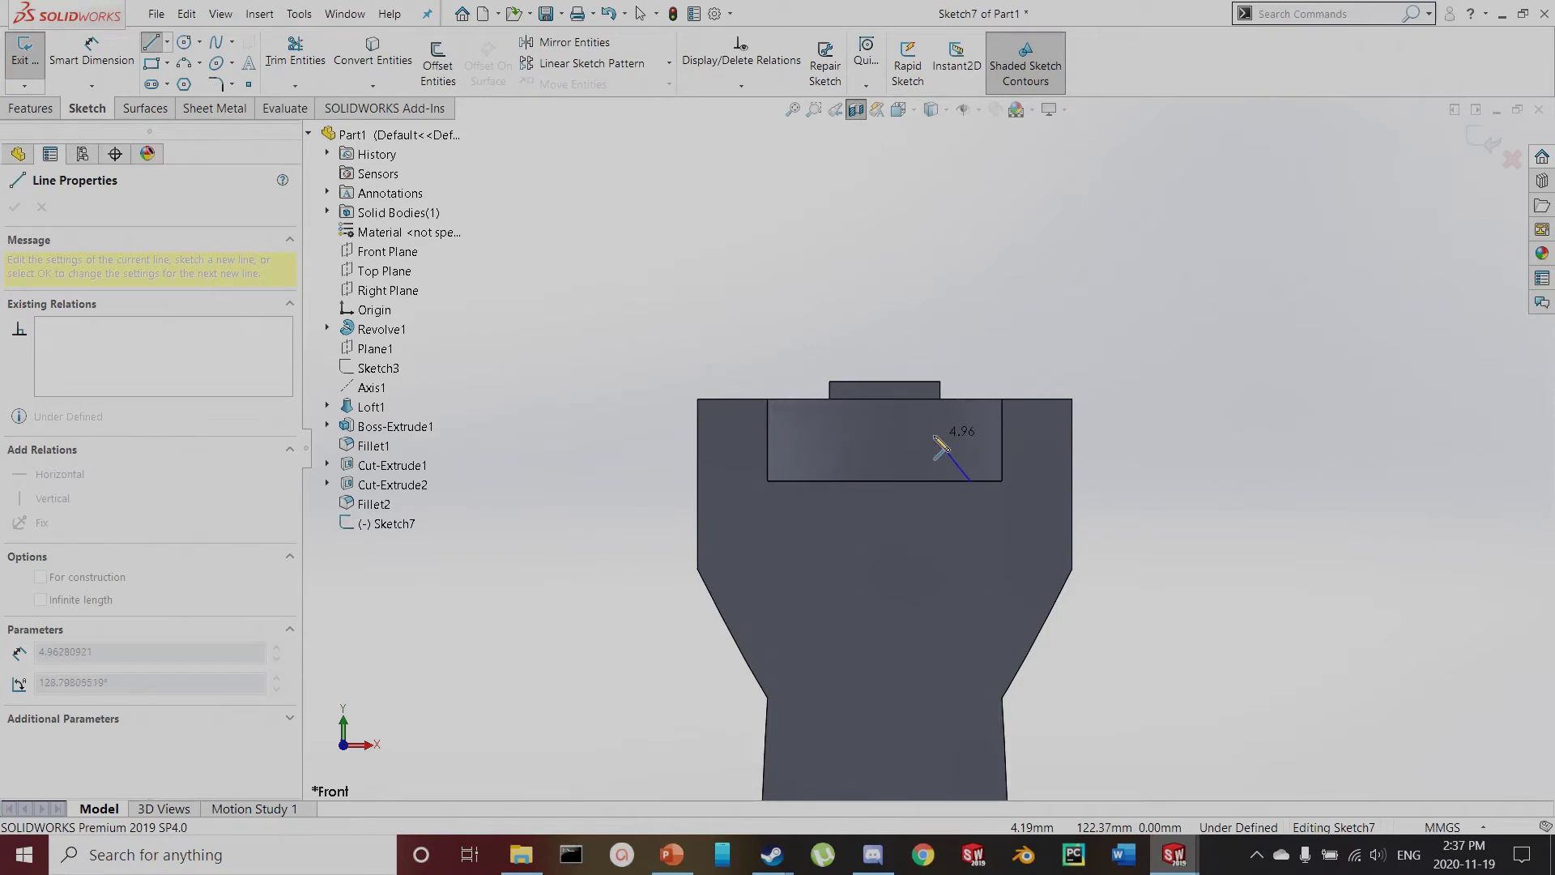
pyautogui.click(942, 442)
pyautogui.scroll(3, 941, 442)
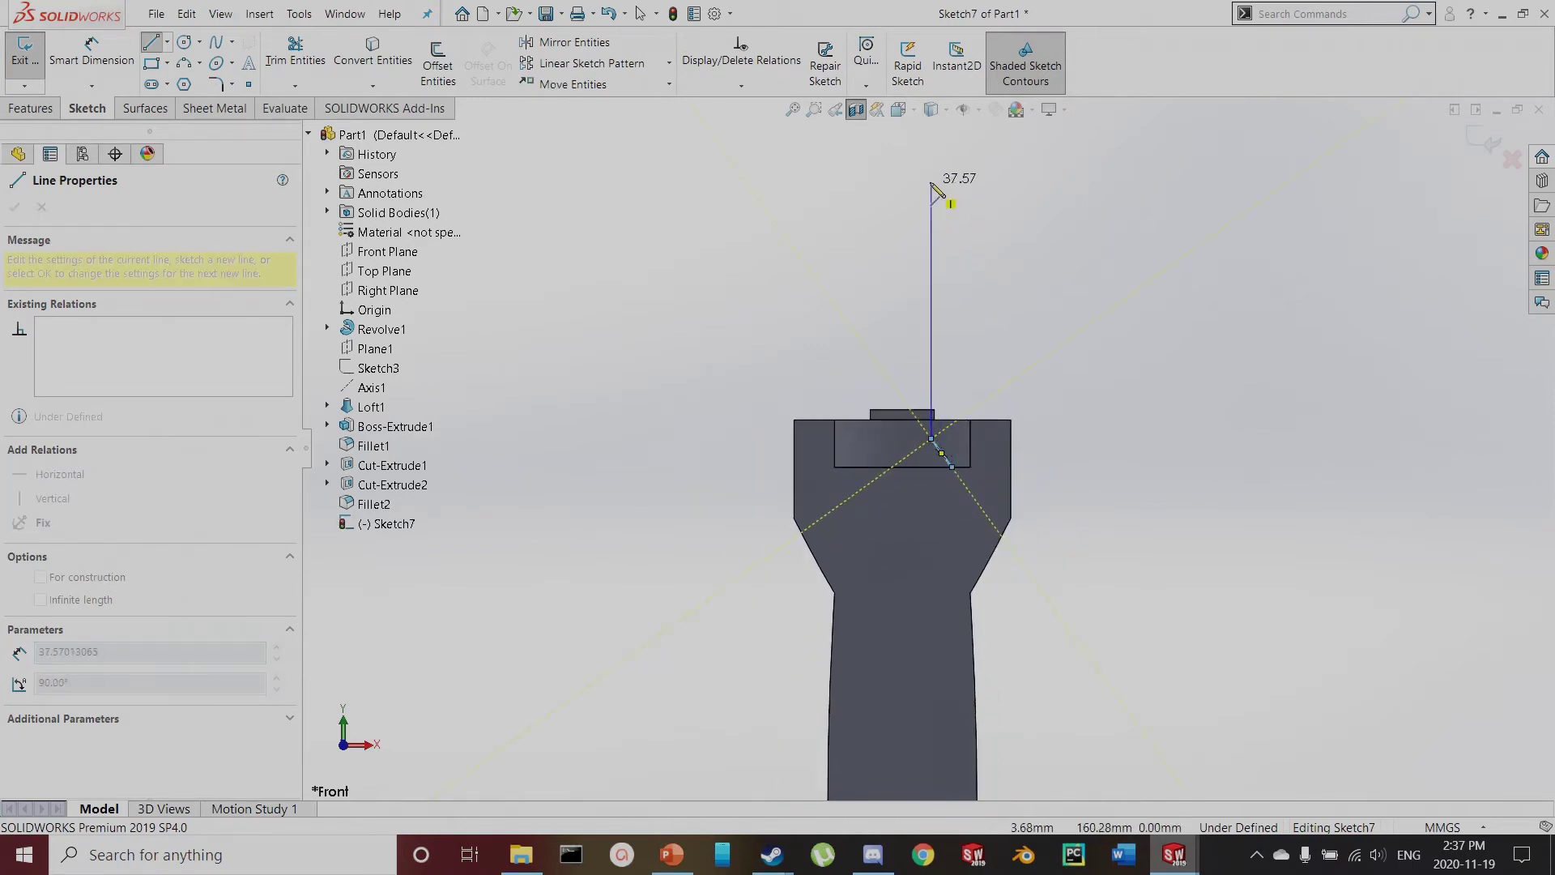
pyautogui.scroll(-3, 942, 184)
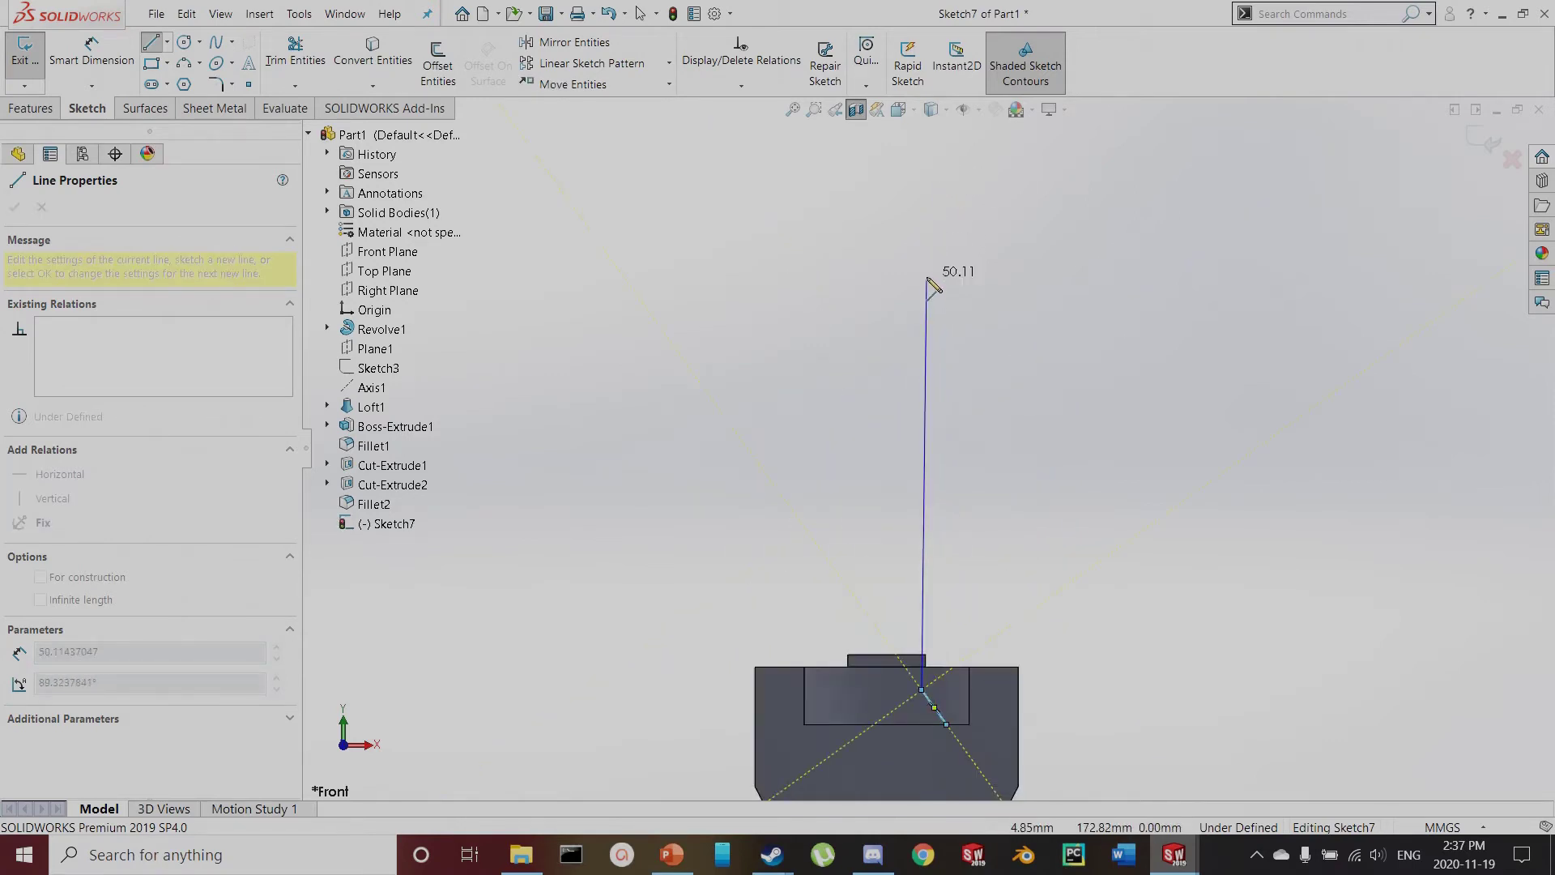
pyautogui.click(922, 286)
pyautogui.click(900, 287)
# Complete the stepped shaft profile with a narrower vertical segment, a slanted tip, a centre line down to the pocket floor and a closing base line
pyautogui.scroll(2, 907, 340)
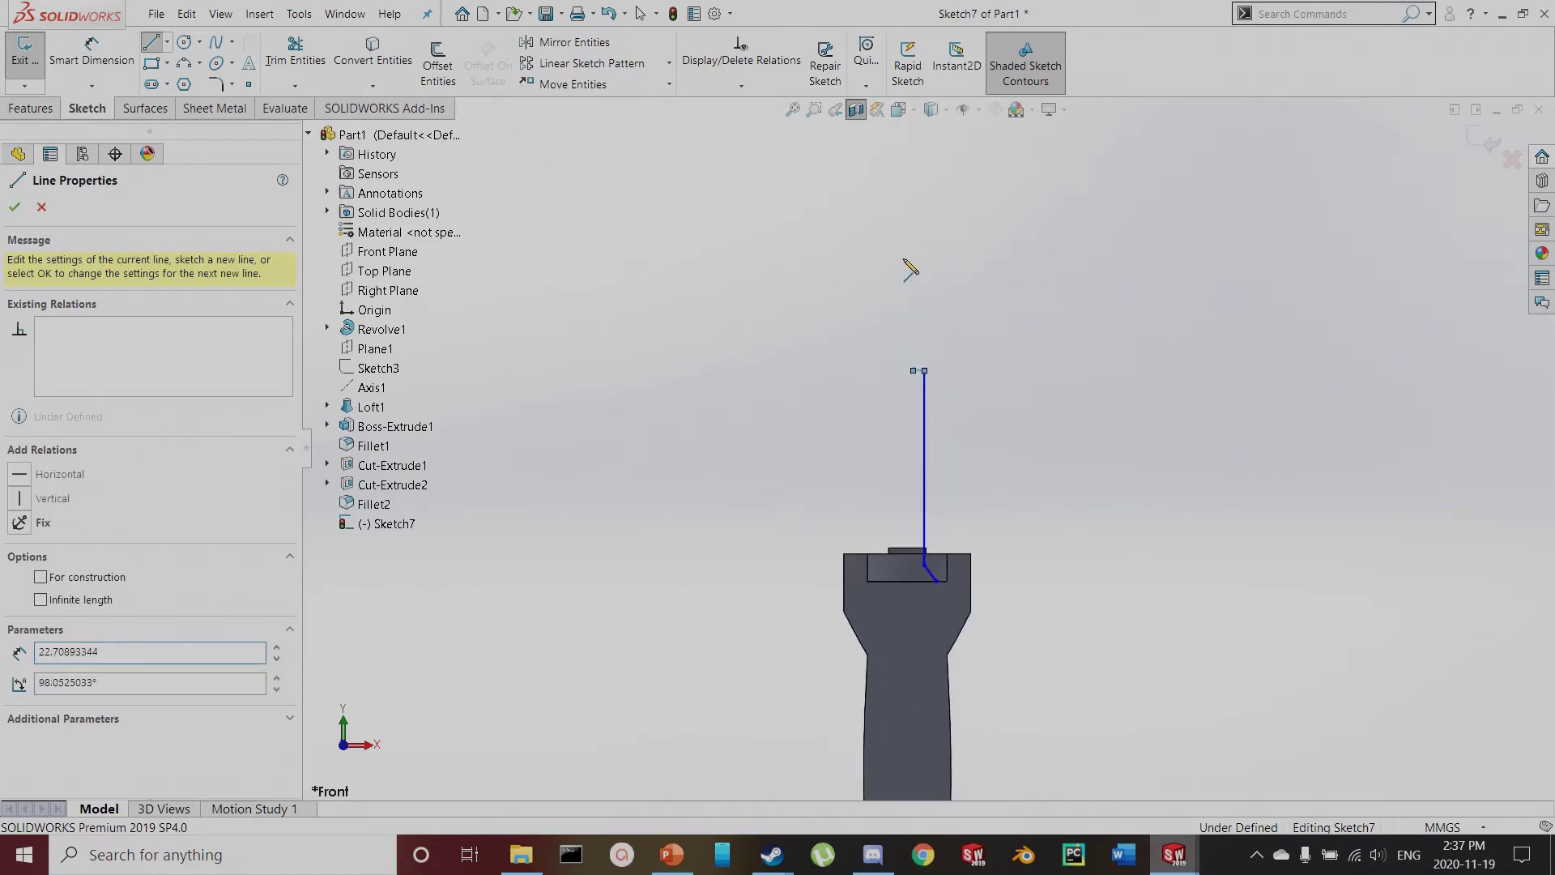
pyautogui.scroll(-1, 917, 324)
pyautogui.click(919, 264)
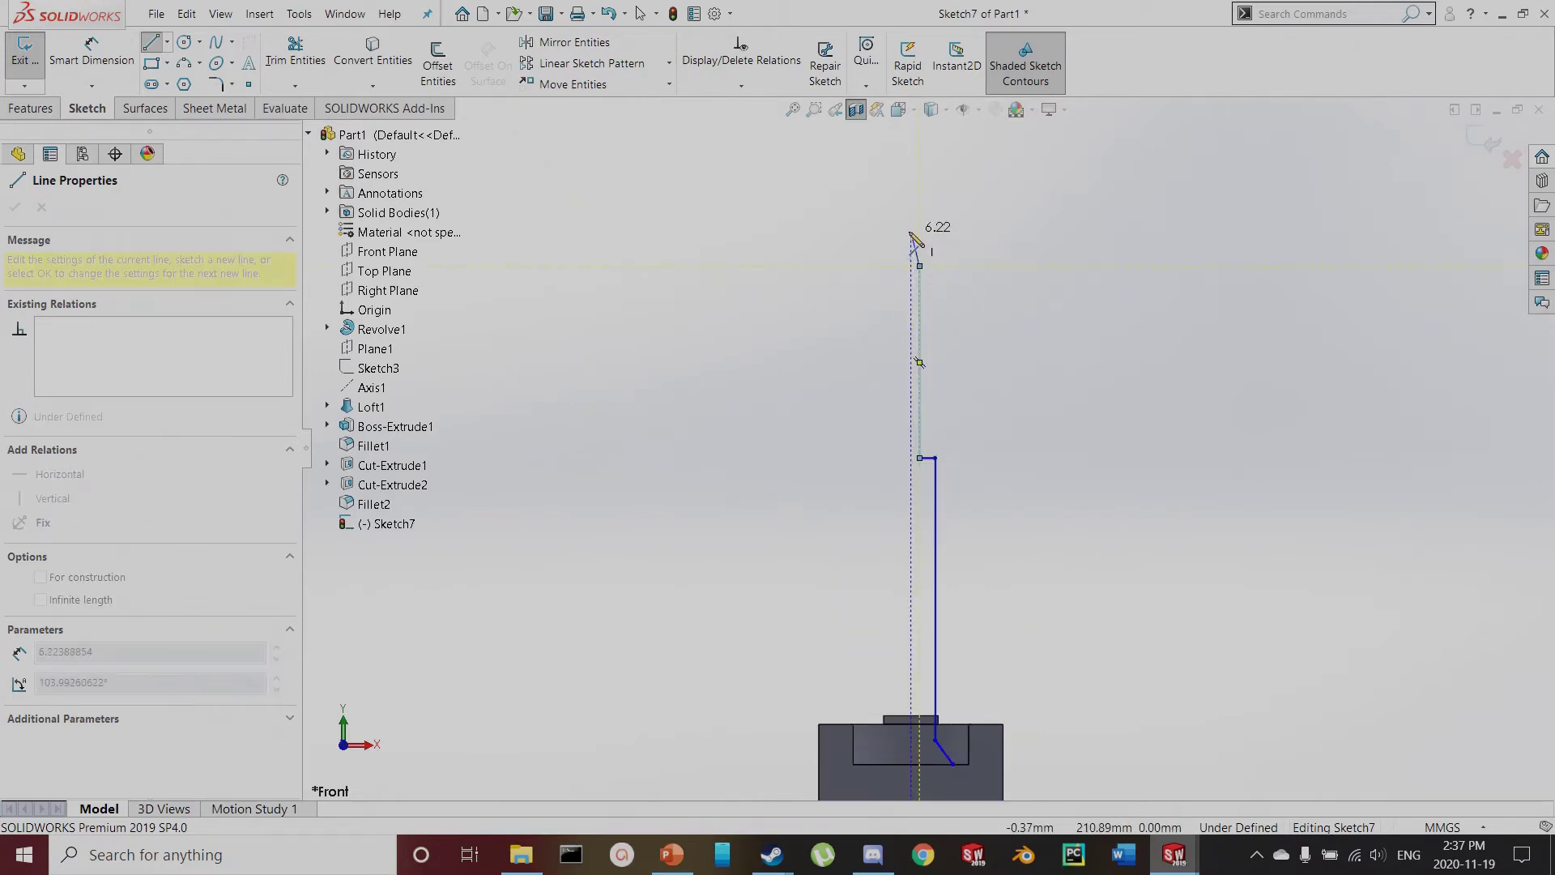
pyautogui.scroll(-3, 913, 769)
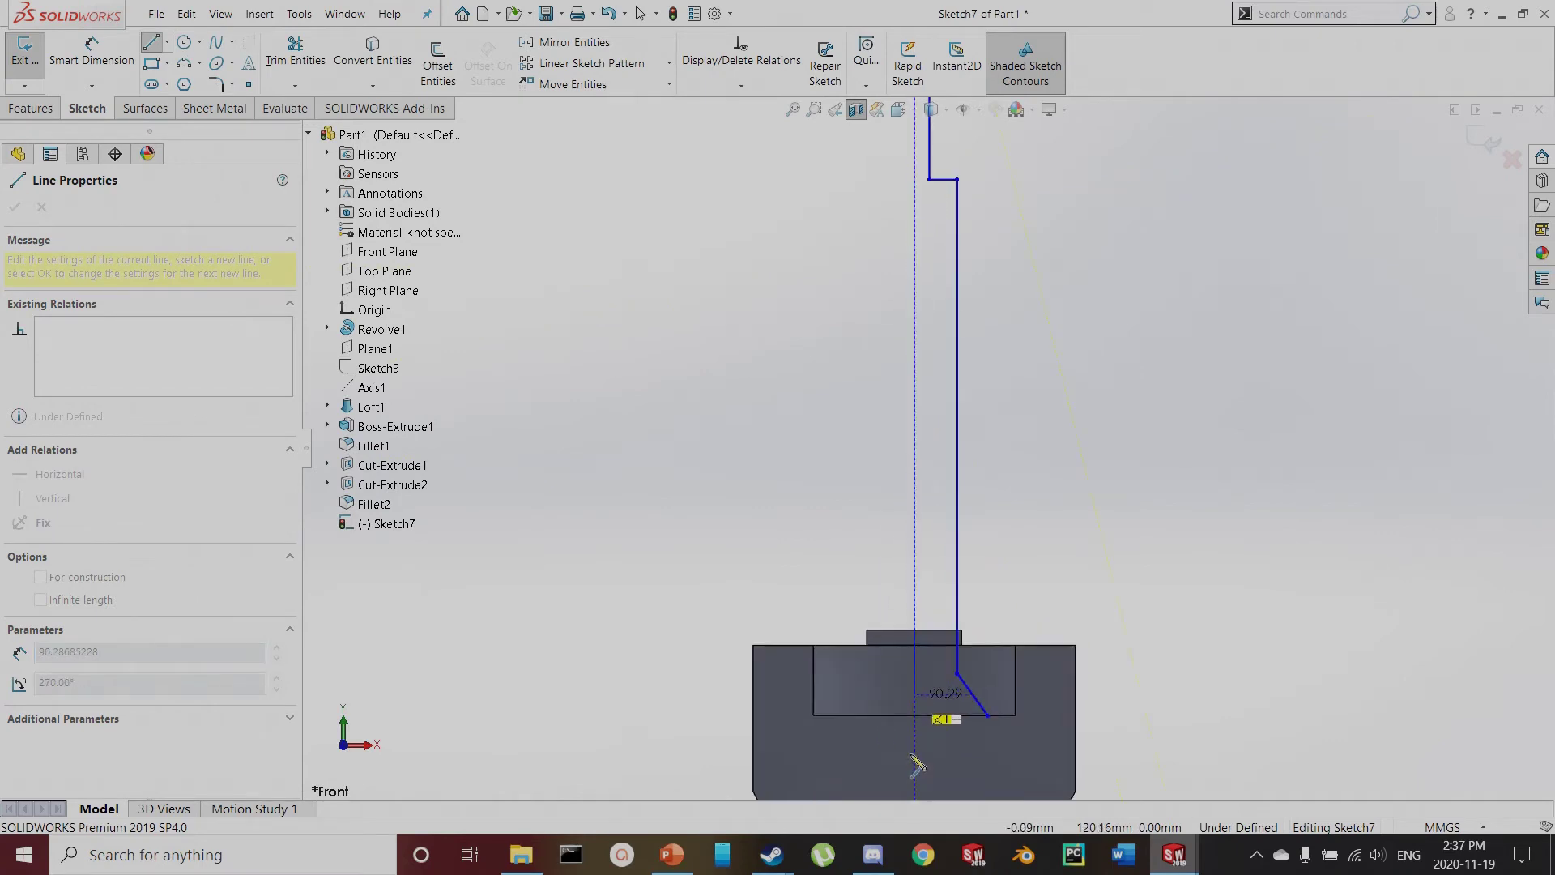
pyautogui.click(914, 715)
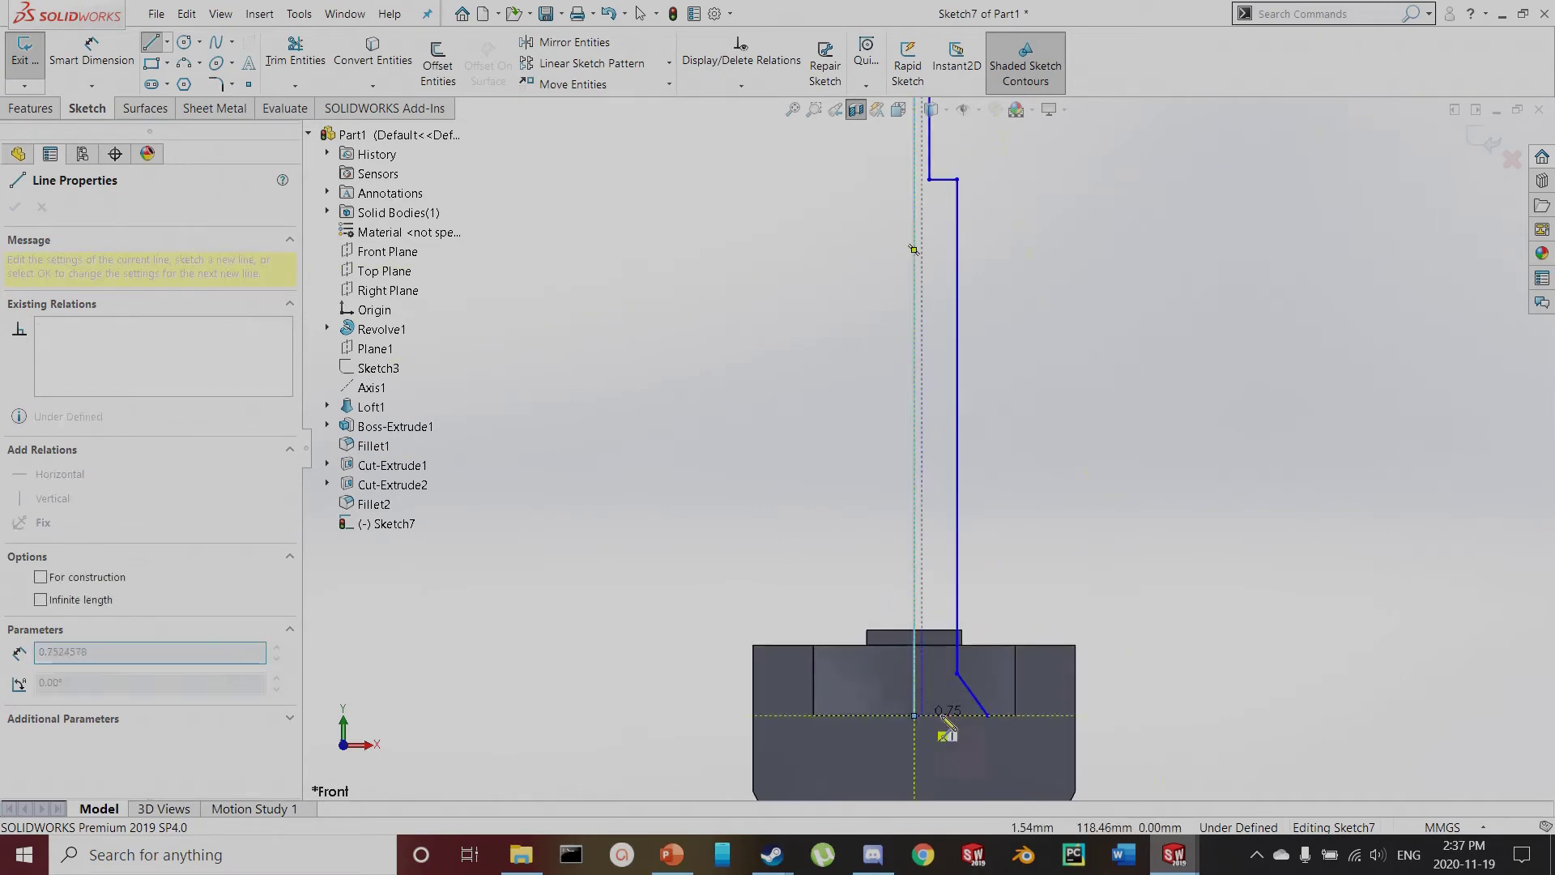
pyautogui.click(987, 716)
pyautogui.press('Escape')
# Finish dimensioning the shaft profile and move the 5 mm width dimension's text clear of the outline
pyautogui.scroll(-2, 1045, 404)
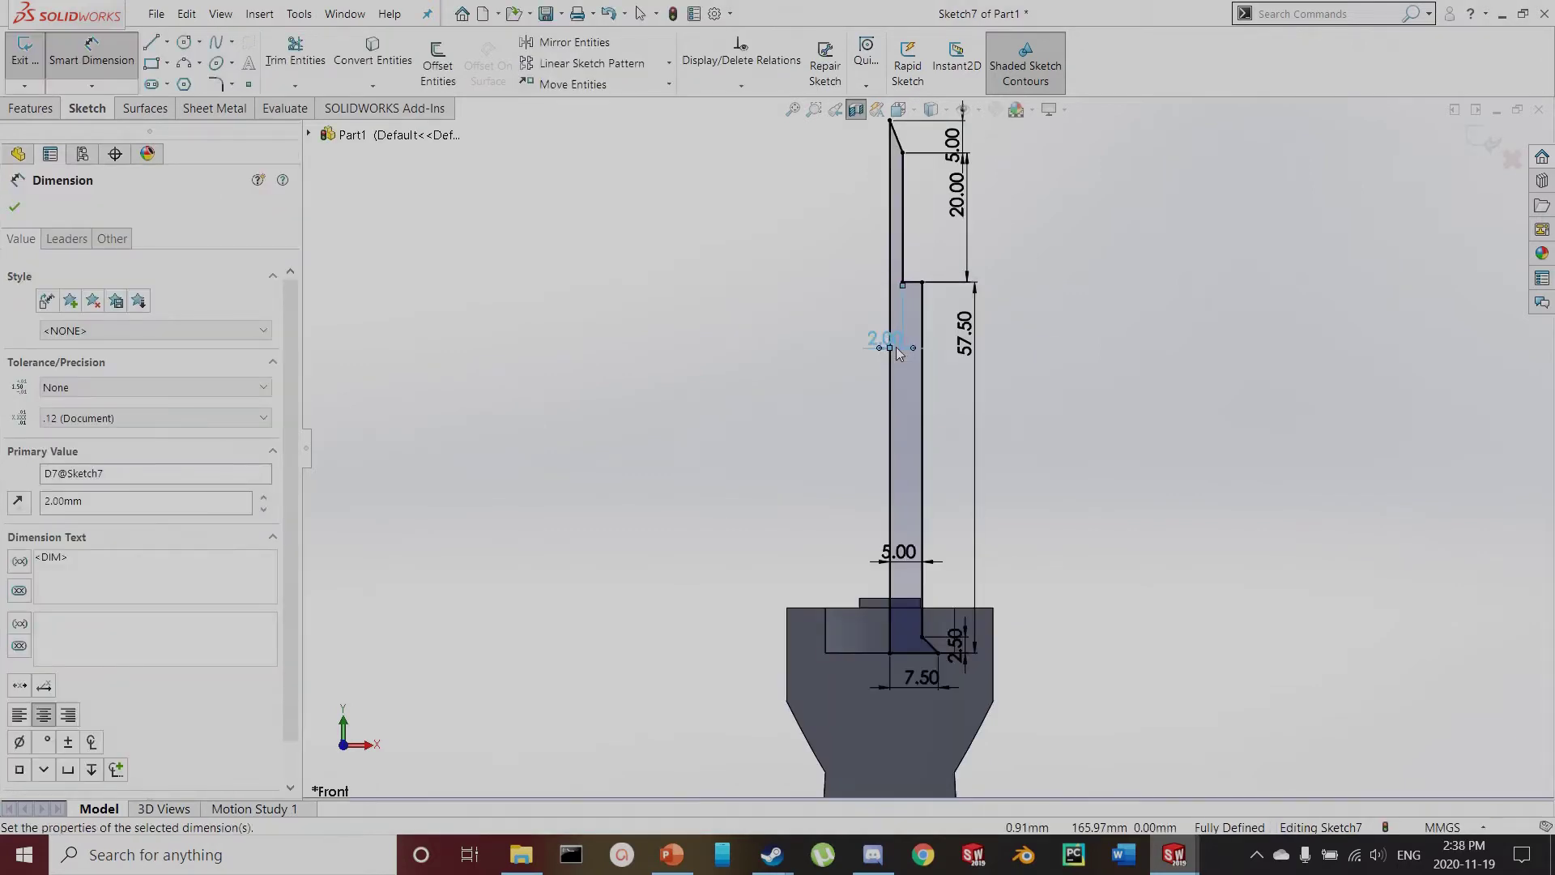
pyautogui.press('Escape')
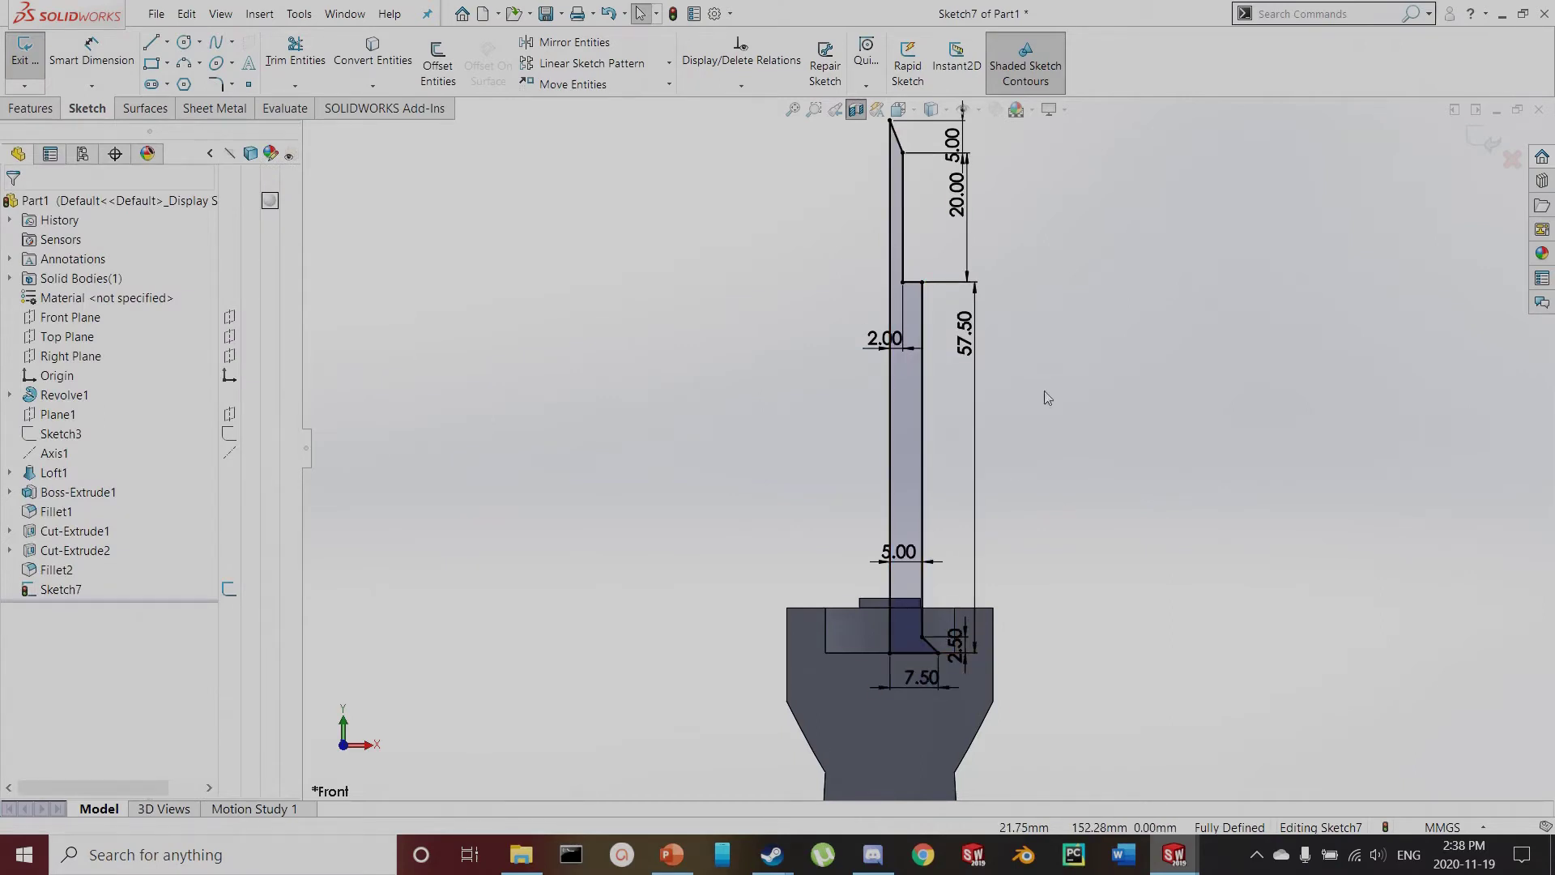
pyautogui.moveTo(896, 564); pyautogui.dragTo(865, 550)
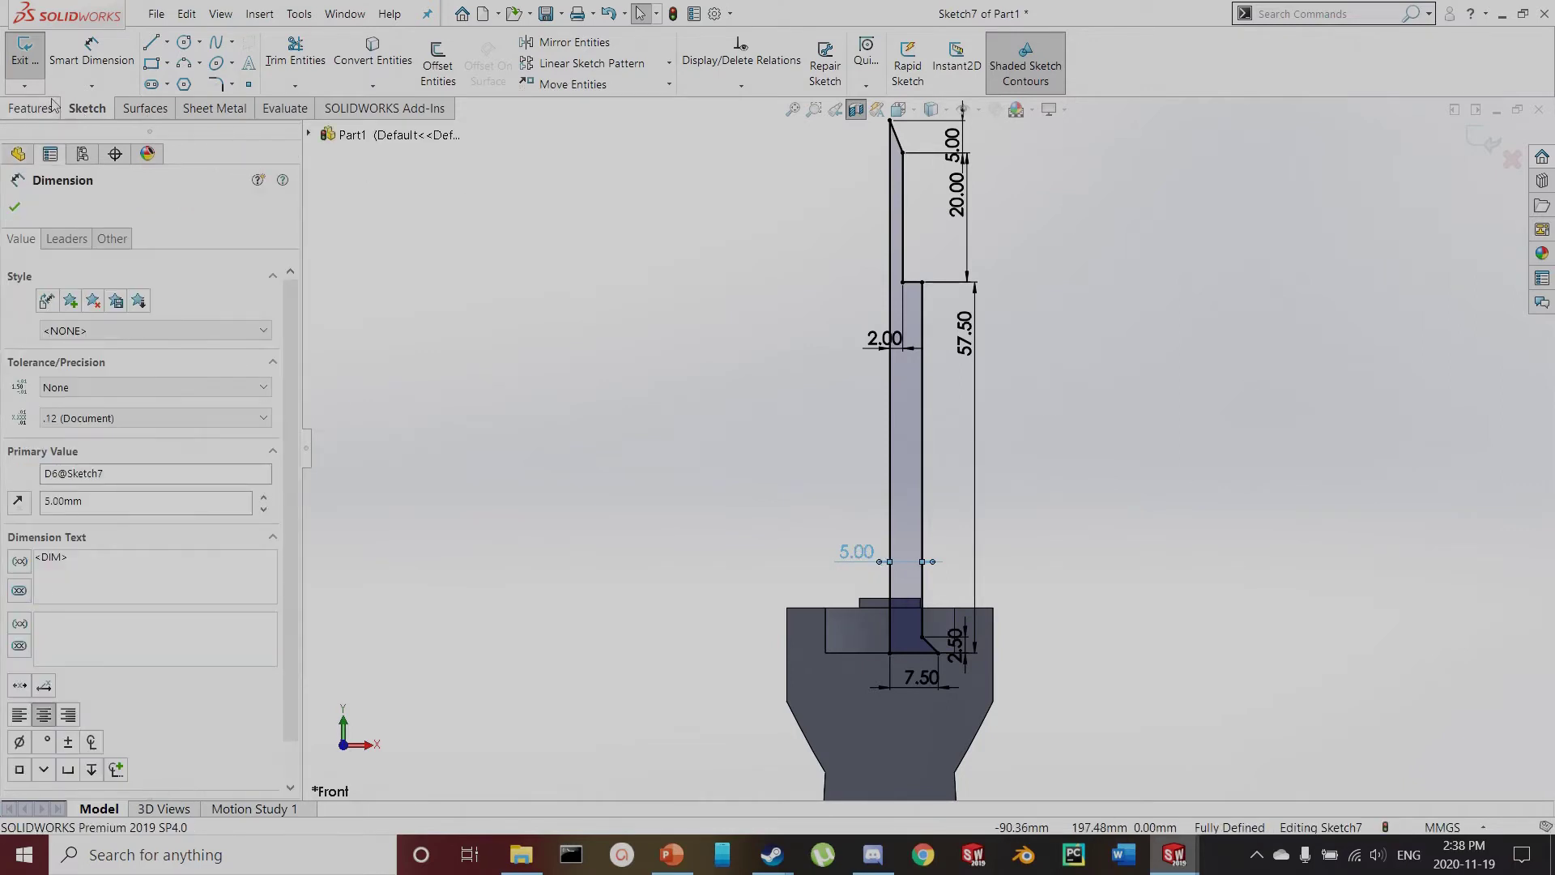
pyautogui.click(15, 208)
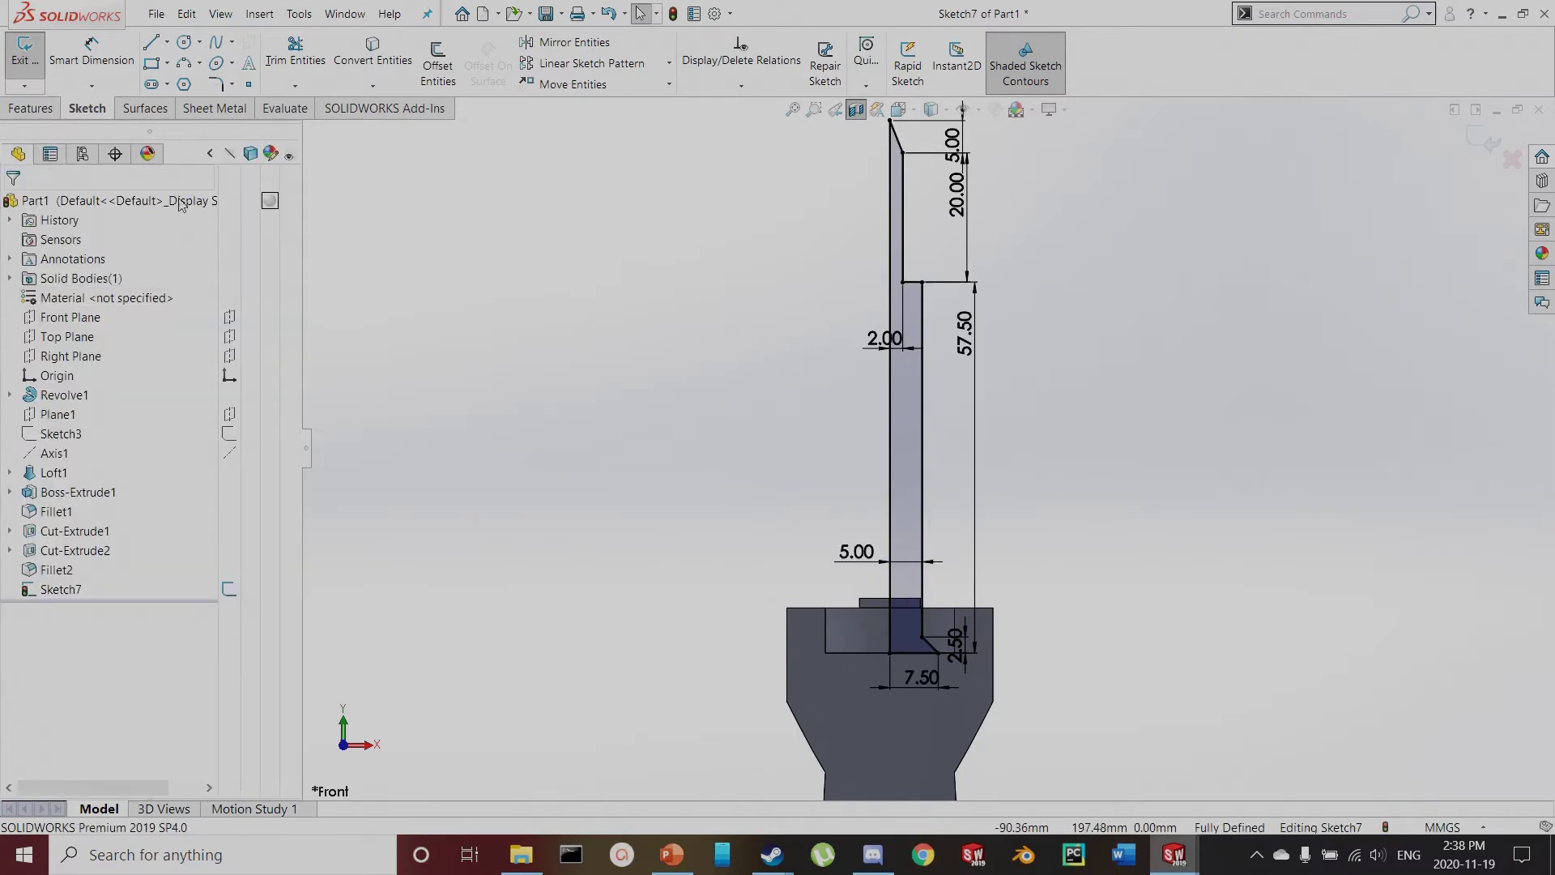
# Exit the sketch and revolve the profile 360 degrees about its long vertical centre line, merging the result with the body
pyautogui.click(14, 50)
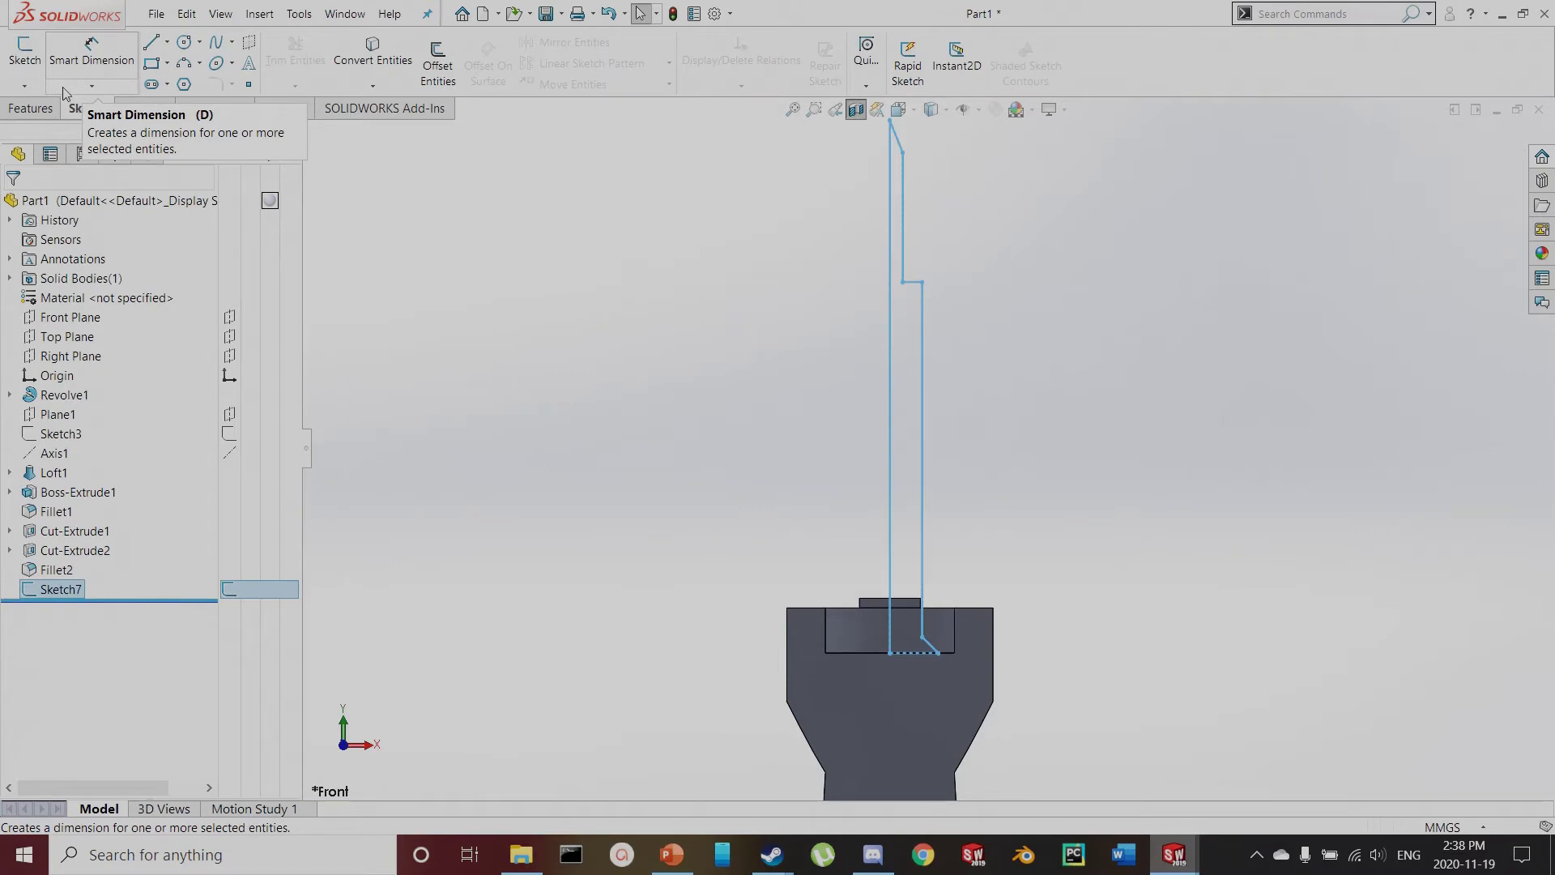
pyautogui.click(32, 108)
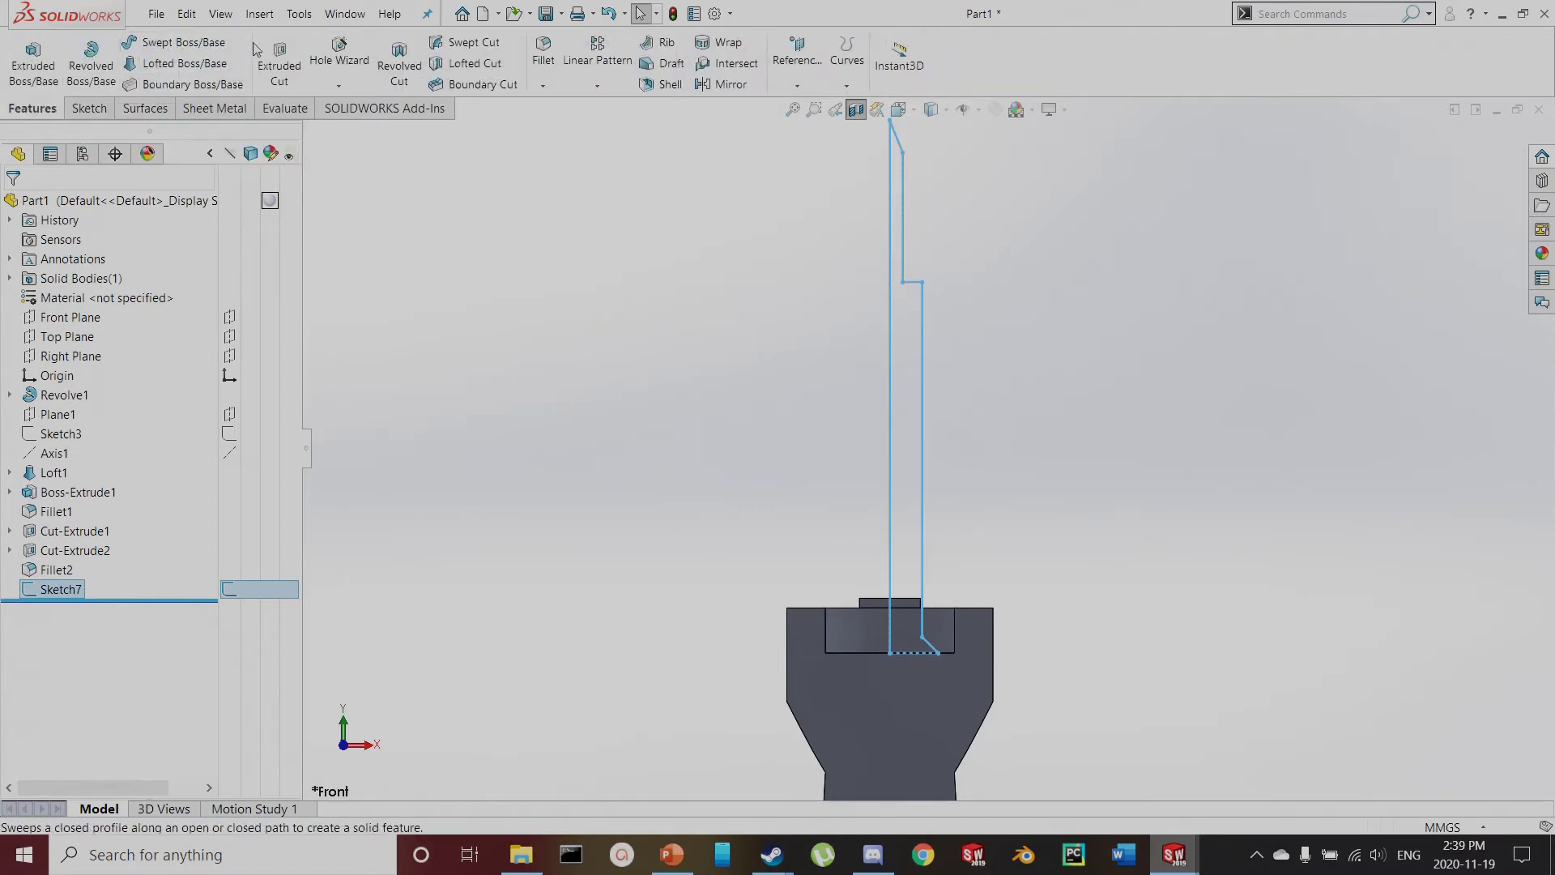
pyautogui.click(91, 65)
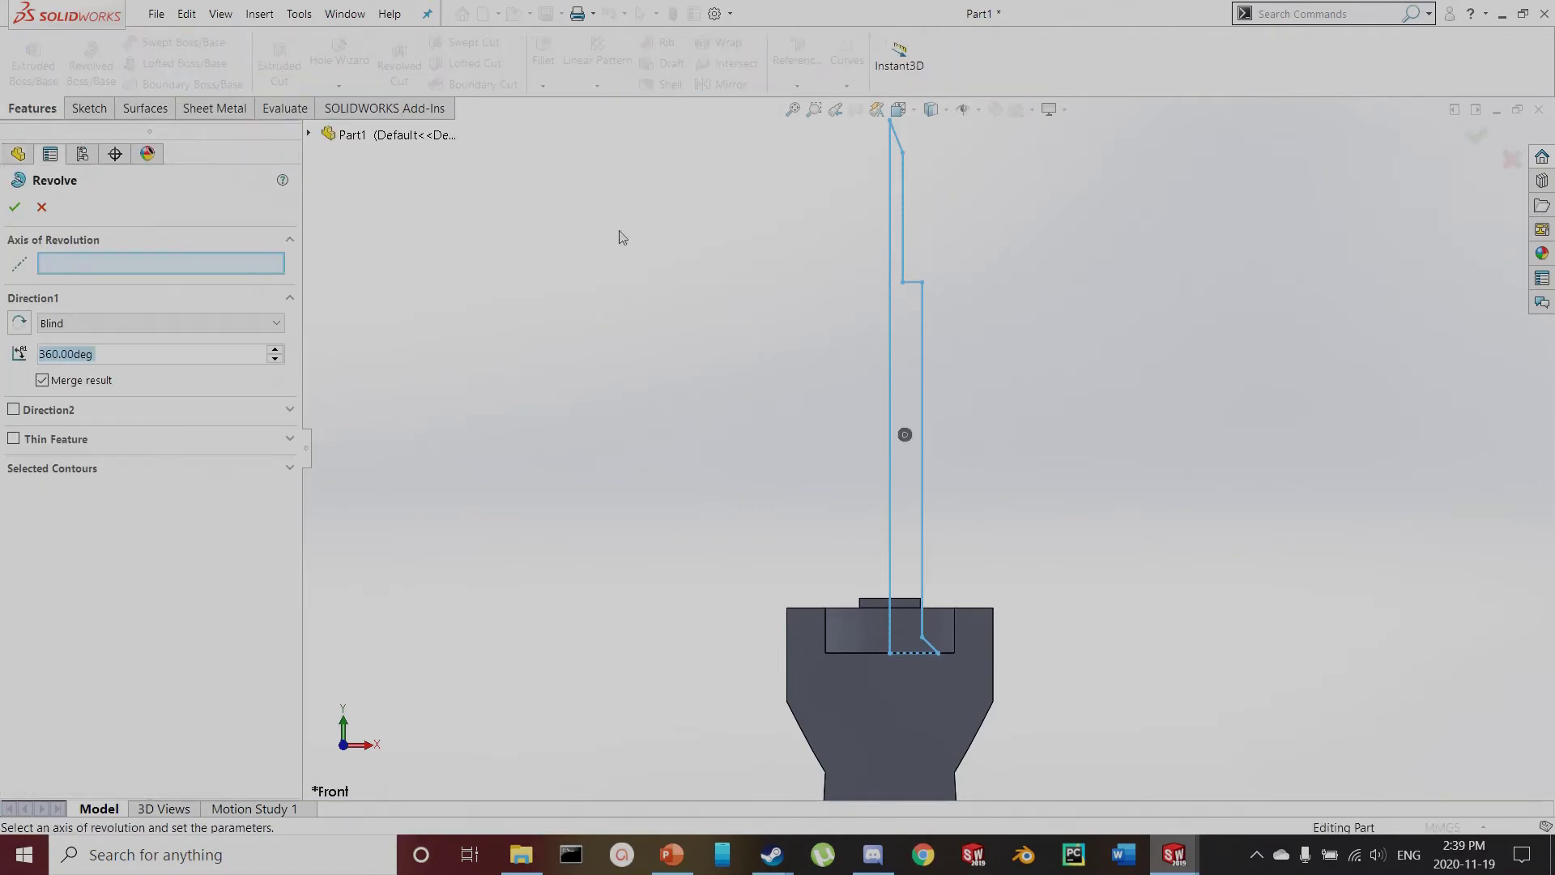
pyautogui.click(890, 229)
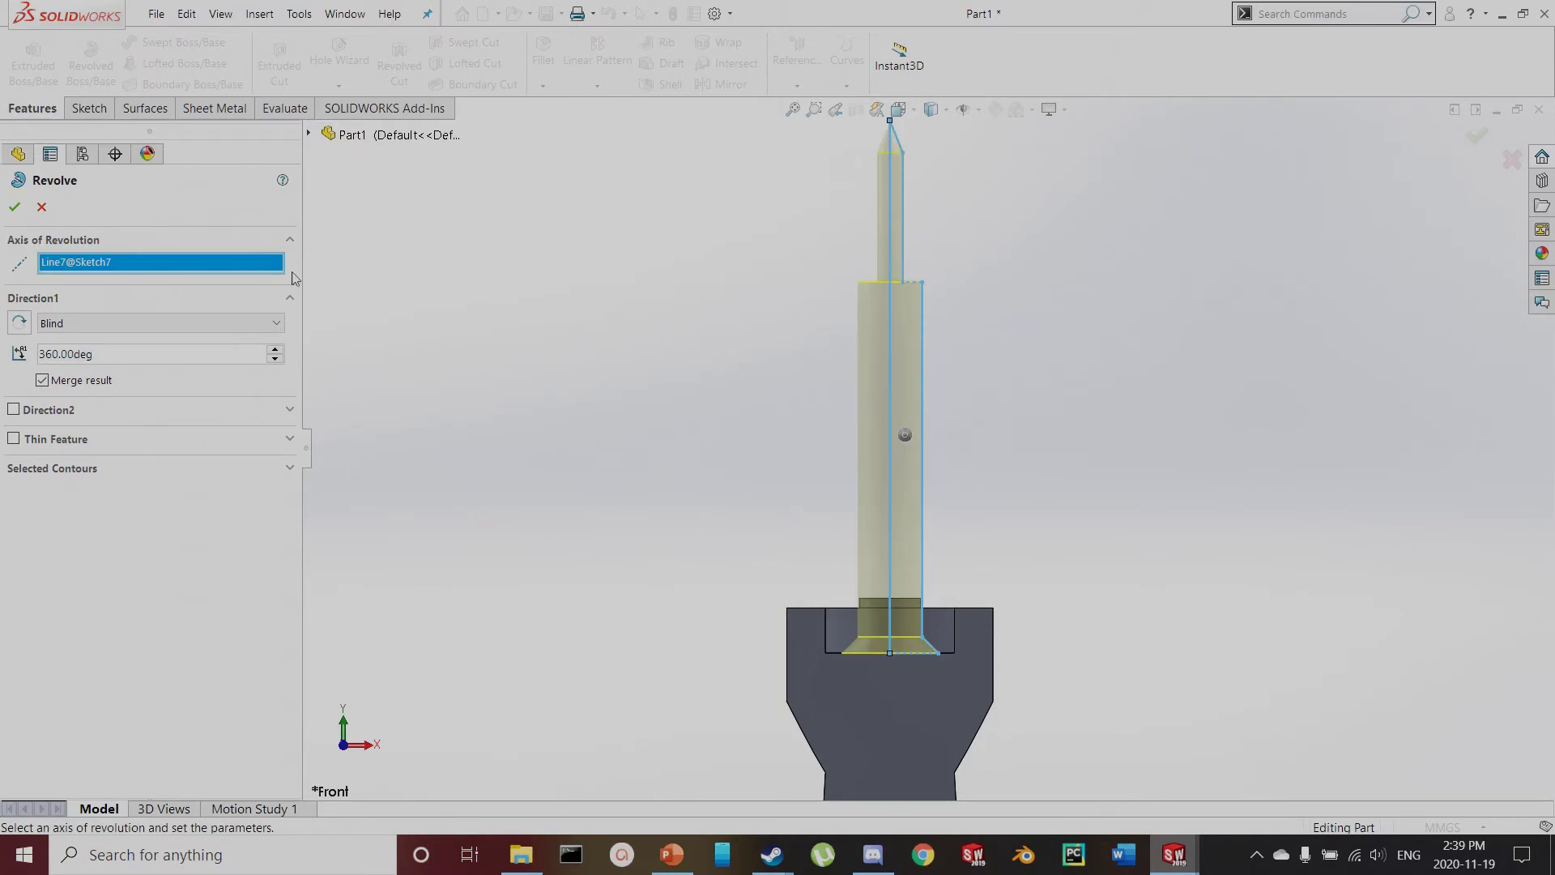
pyautogui.click(15, 209)
# Turn off the section view and show the whole part in isometric orientation
pyautogui.moveTo(814, 569); pyautogui.dragTo(1008, 613, button='middle')
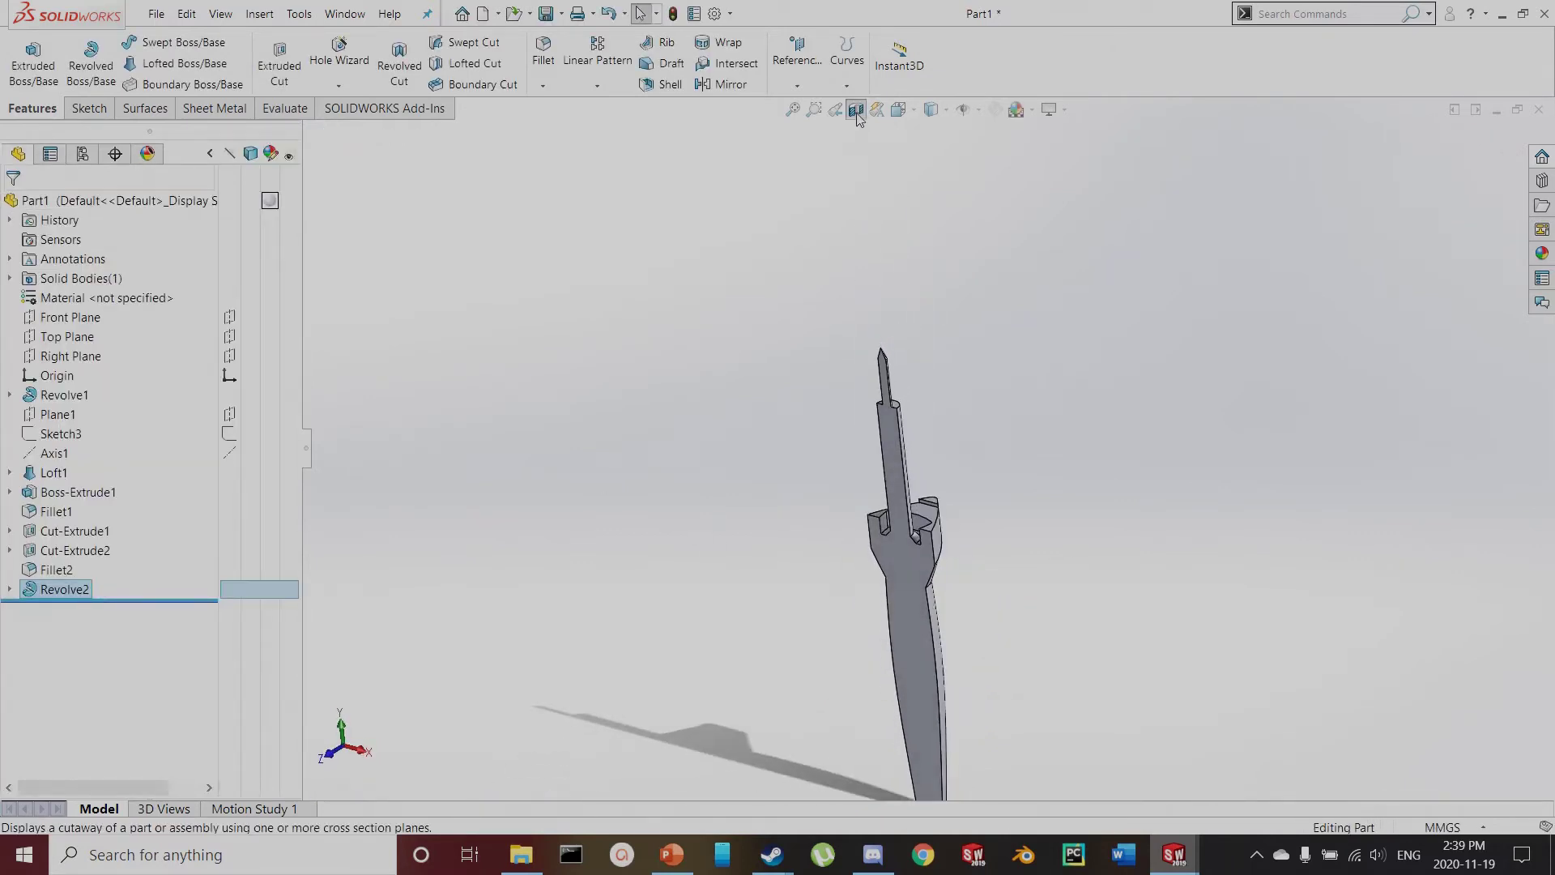
pyautogui.hotkey('ctrl', '7')
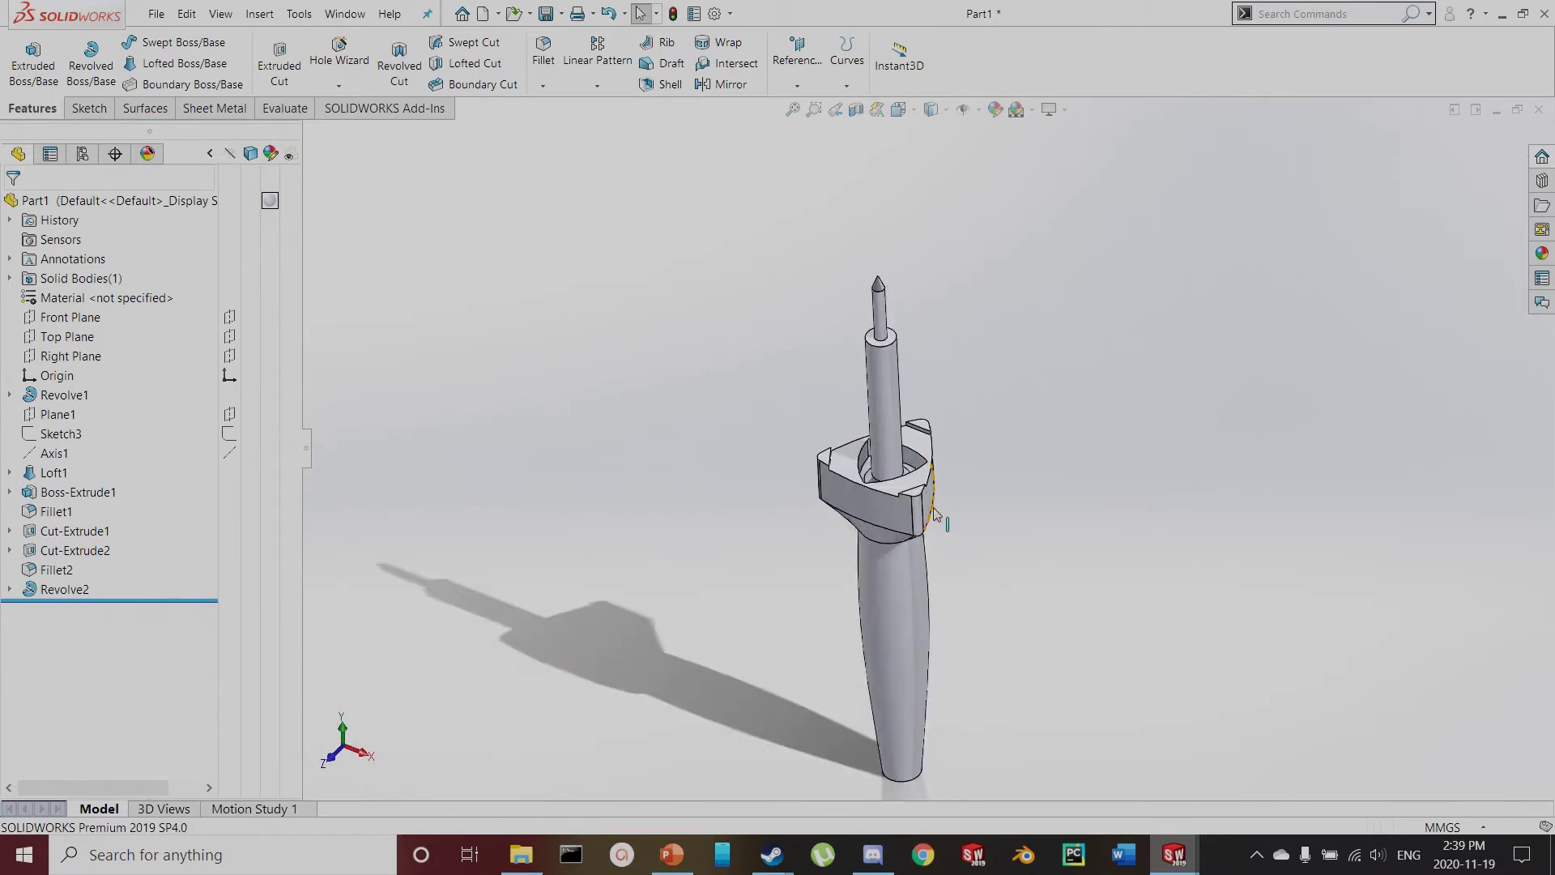
# Examine the three-sided head from several angles, including its raised corners and the pocket around the revolved shaft
pyautogui.scroll(-3, 935, 514)
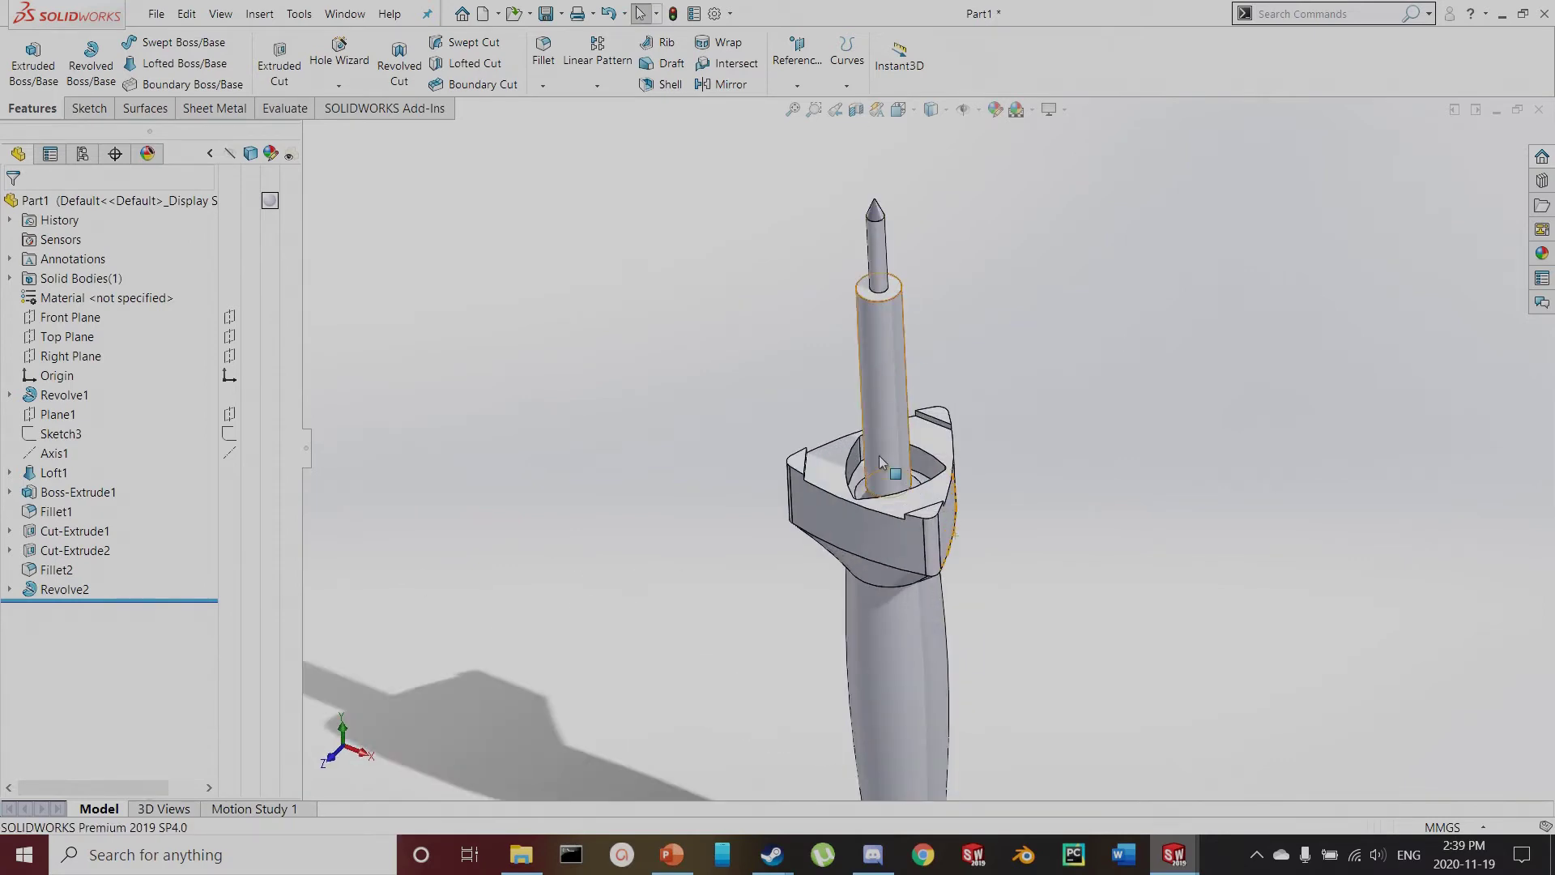
pyautogui.scroll(-3, 891, 486)
pyautogui.scroll(3, 893, 498)
pyautogui.moveTo(892, 498); pyautogui.dragTo(788, 642, button='middle')
pyautogui.scroll(-5, 1027, 496)
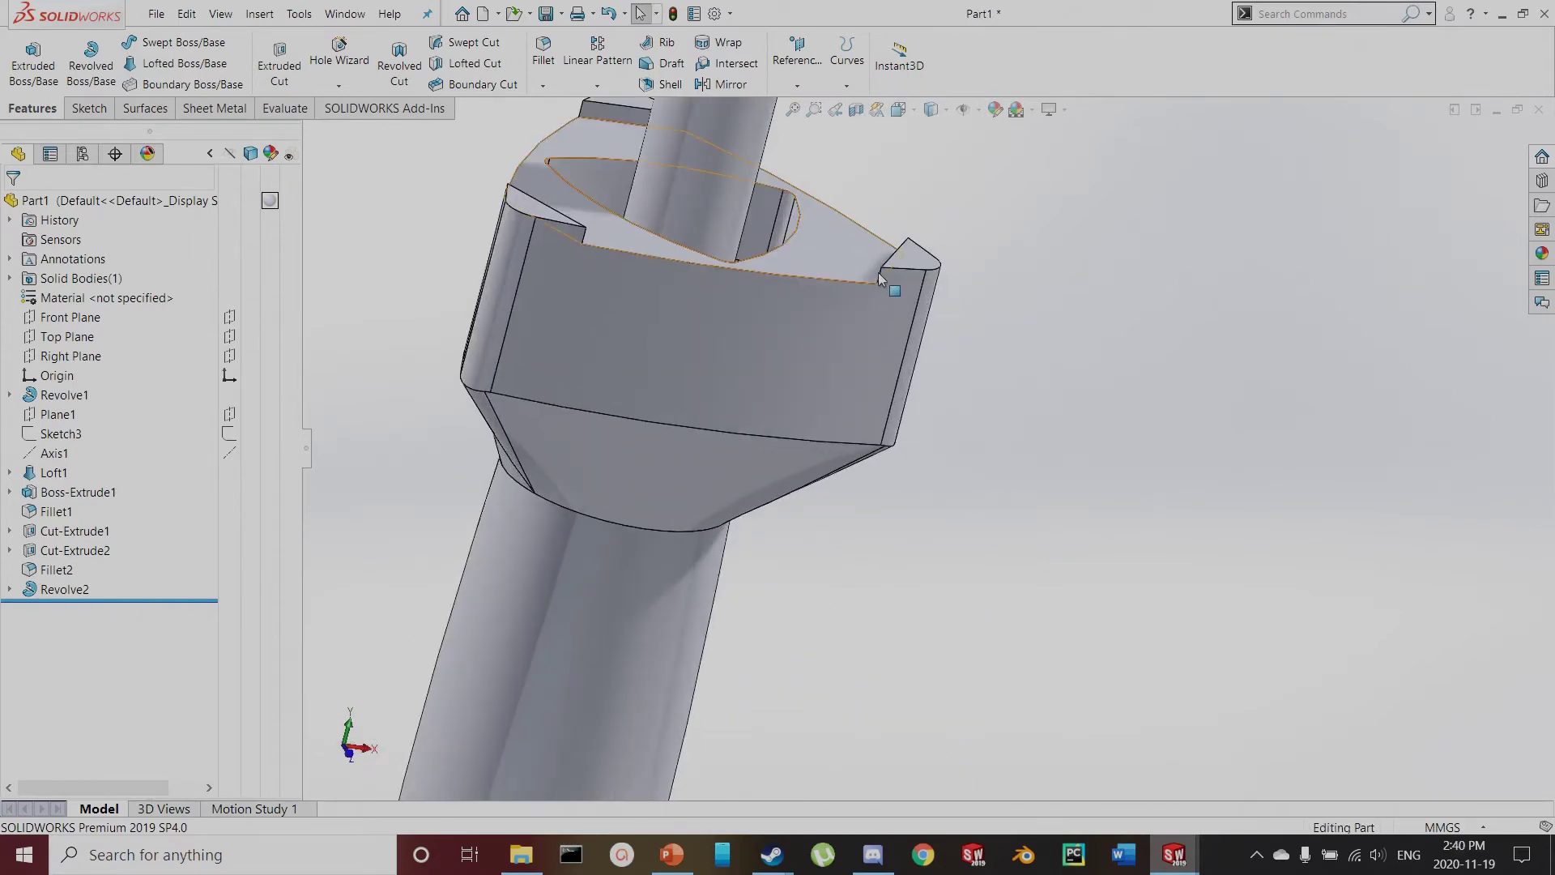
pyautogui.scroll(-2, 859, 316)
pyautogui.moveTo(834, 331); pyautogui.dragTo(912, 287, button='middle')
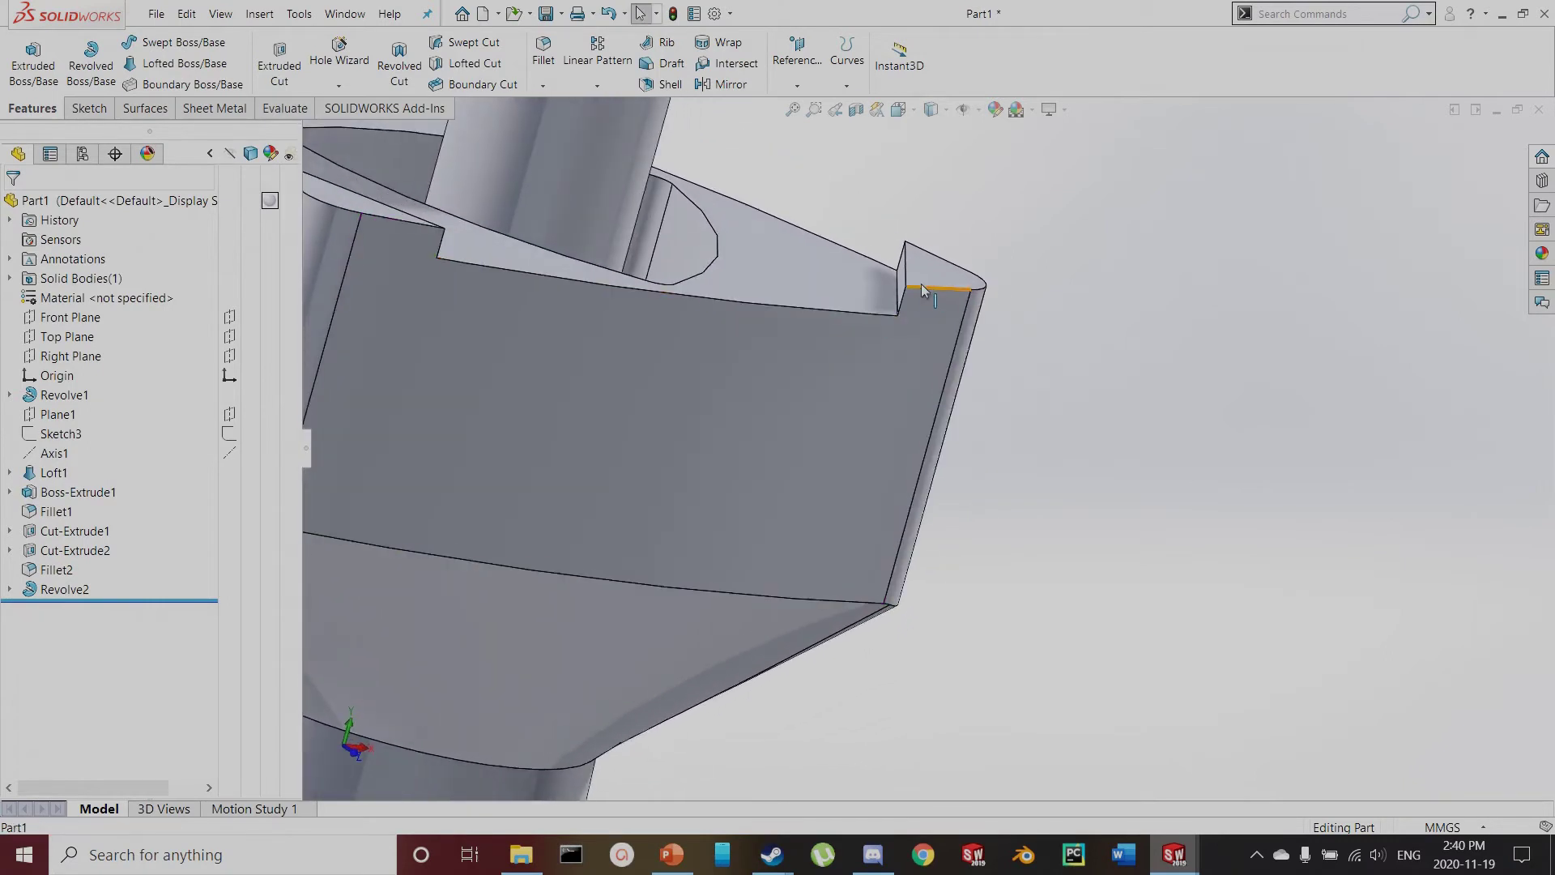
pyautogui.click(846, 300)
pyautogui.scroll(3, 853, 344)
pyautogui.moveTo(853, 341); pyautogui.dragTo(881, 413, button='middle')
pyautogui.press('Escape')
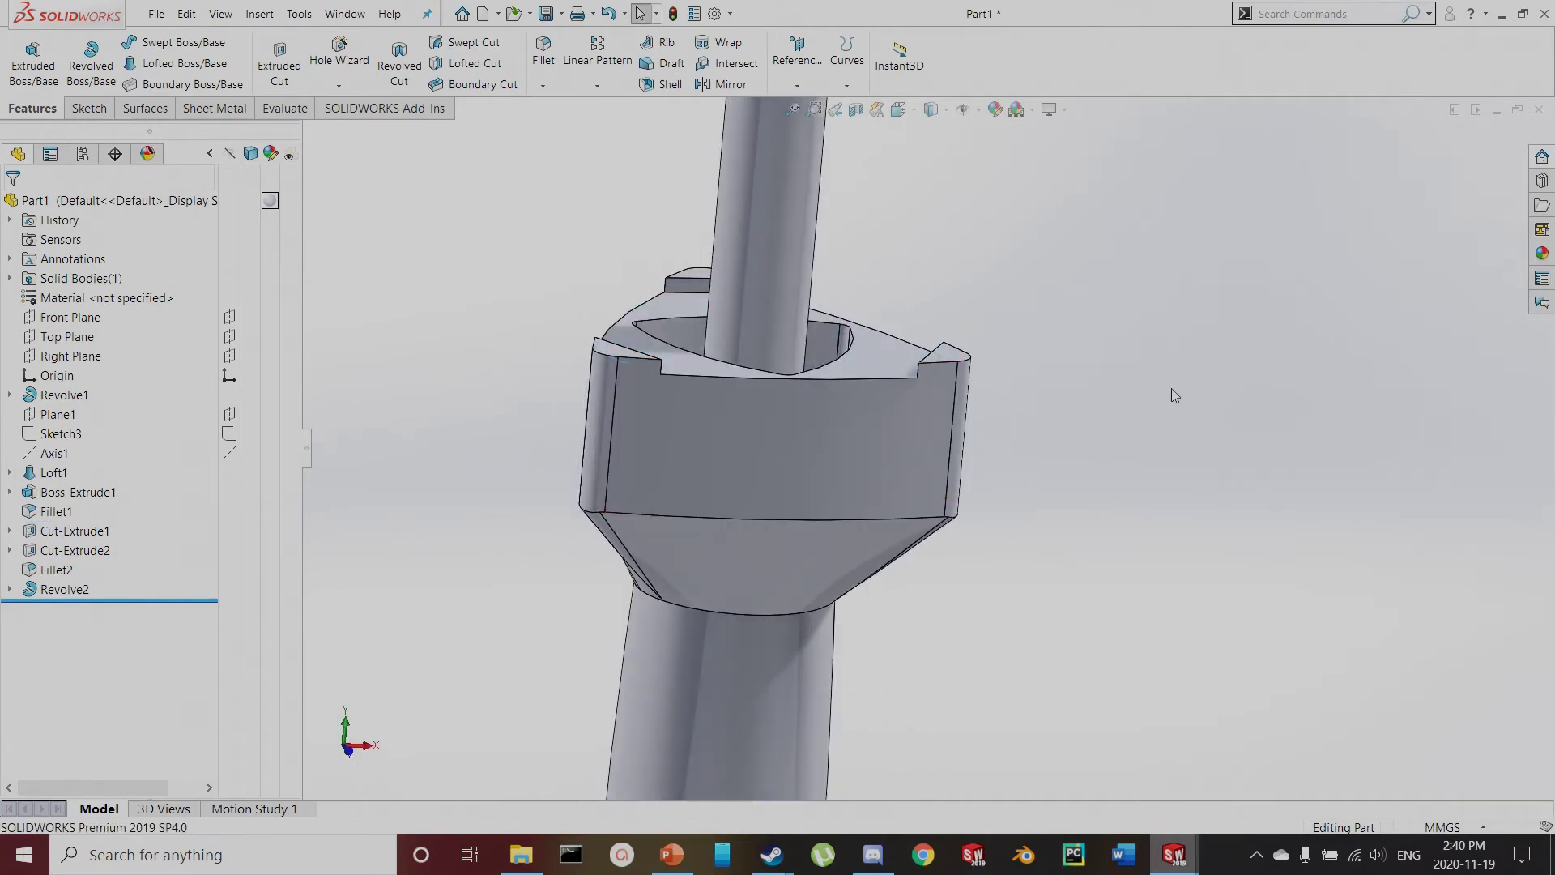
# Create a reference plane through Axis1 and the vertex where the head's tapered corner edge meets the top of the handle
pyautogui.click(796, 58)
pyautogui.click(810, 105)
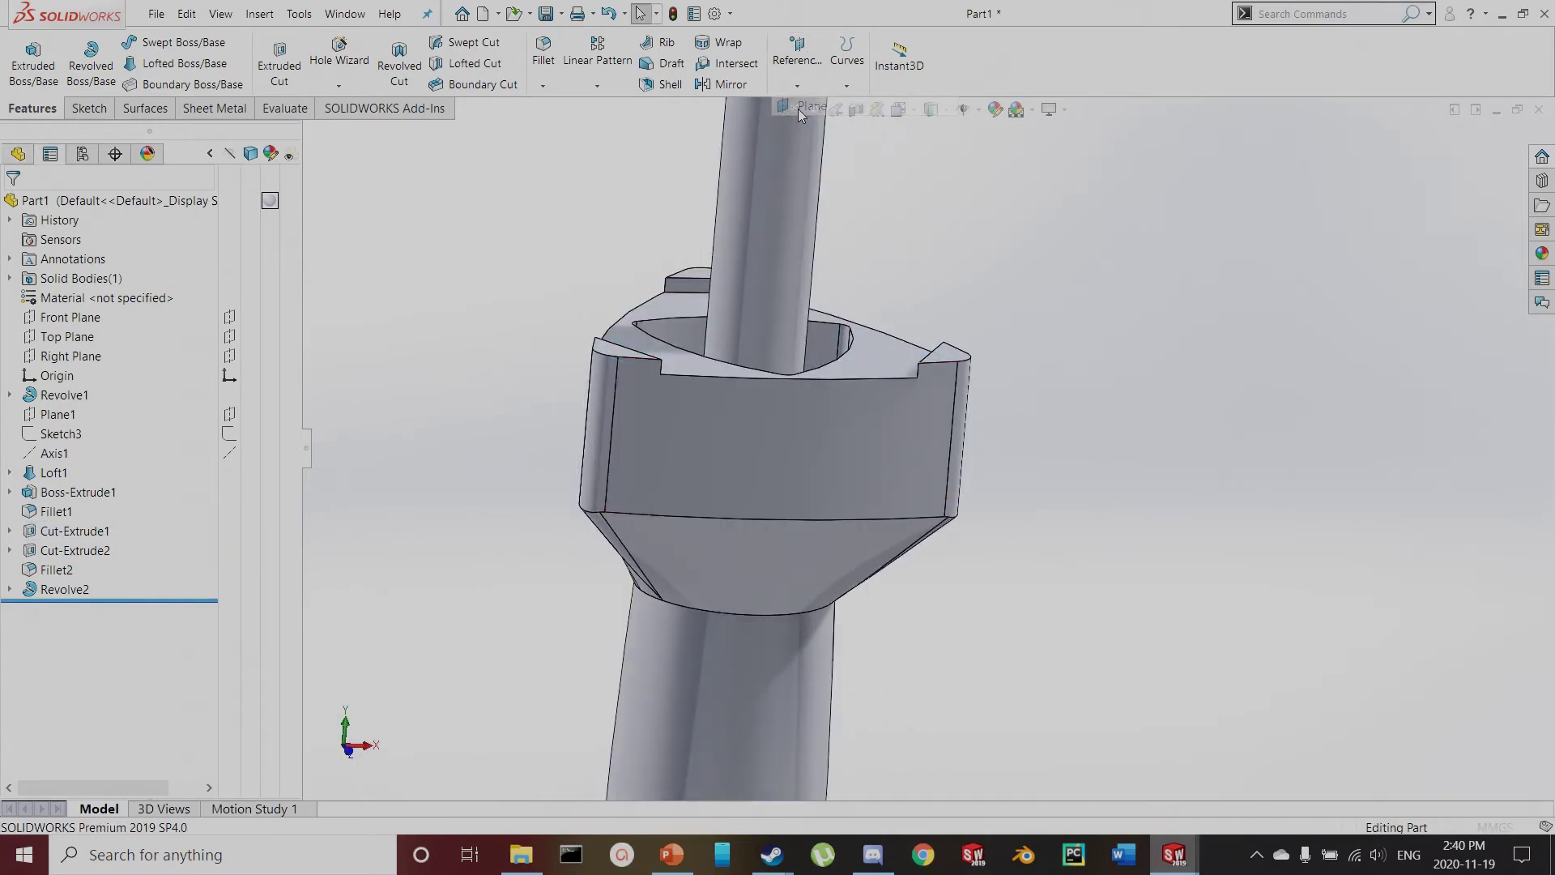
pyautogui.click(308, 133)
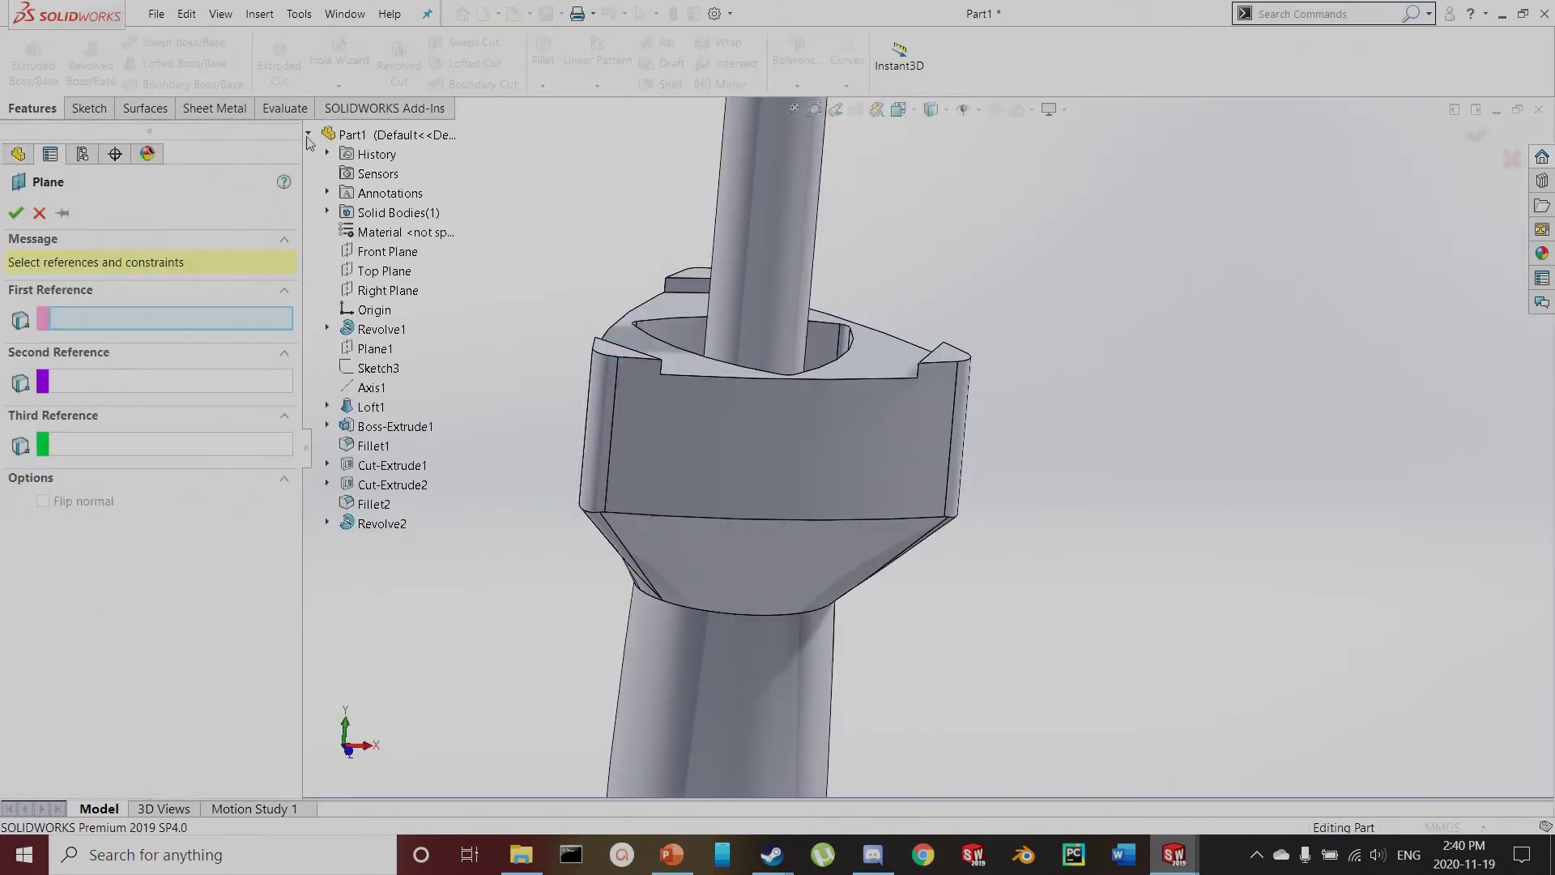
pyautogui.click(365, 387)
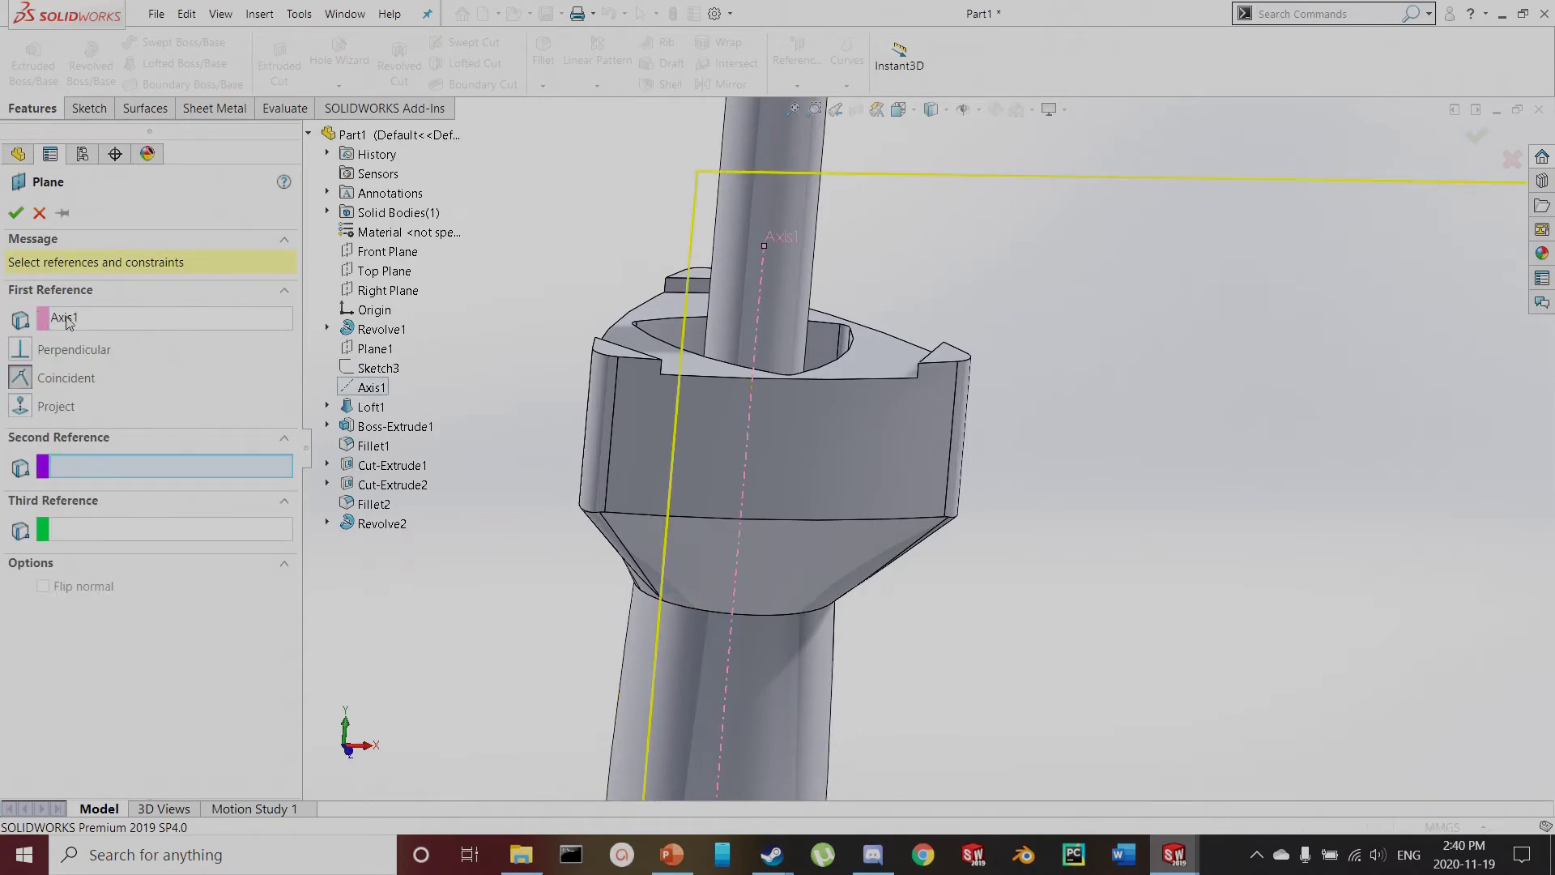
pyautogui.moveTo(834, 611); pyautogui.dragTo(878, 604, button='middle')
pyautogui.scroll(-3, 878, 604)
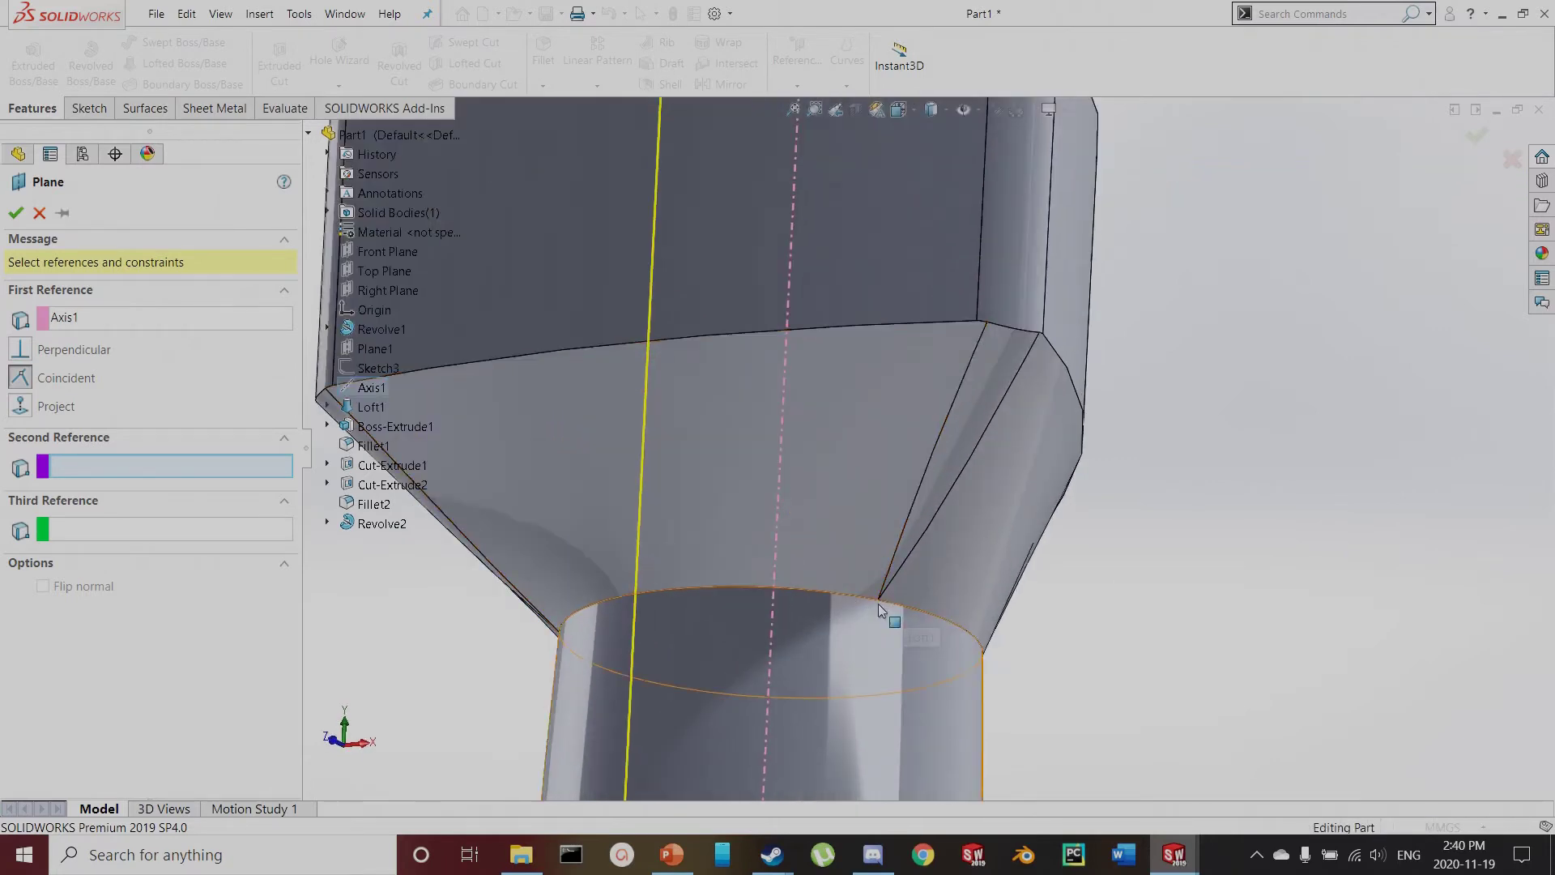
pyautogui.click(878, 601)
pyautogui.scroll(5, 877, 603)
pyautogui.moveTo(878, 603); pyautogui.dragTo(870, 348, button='middle')
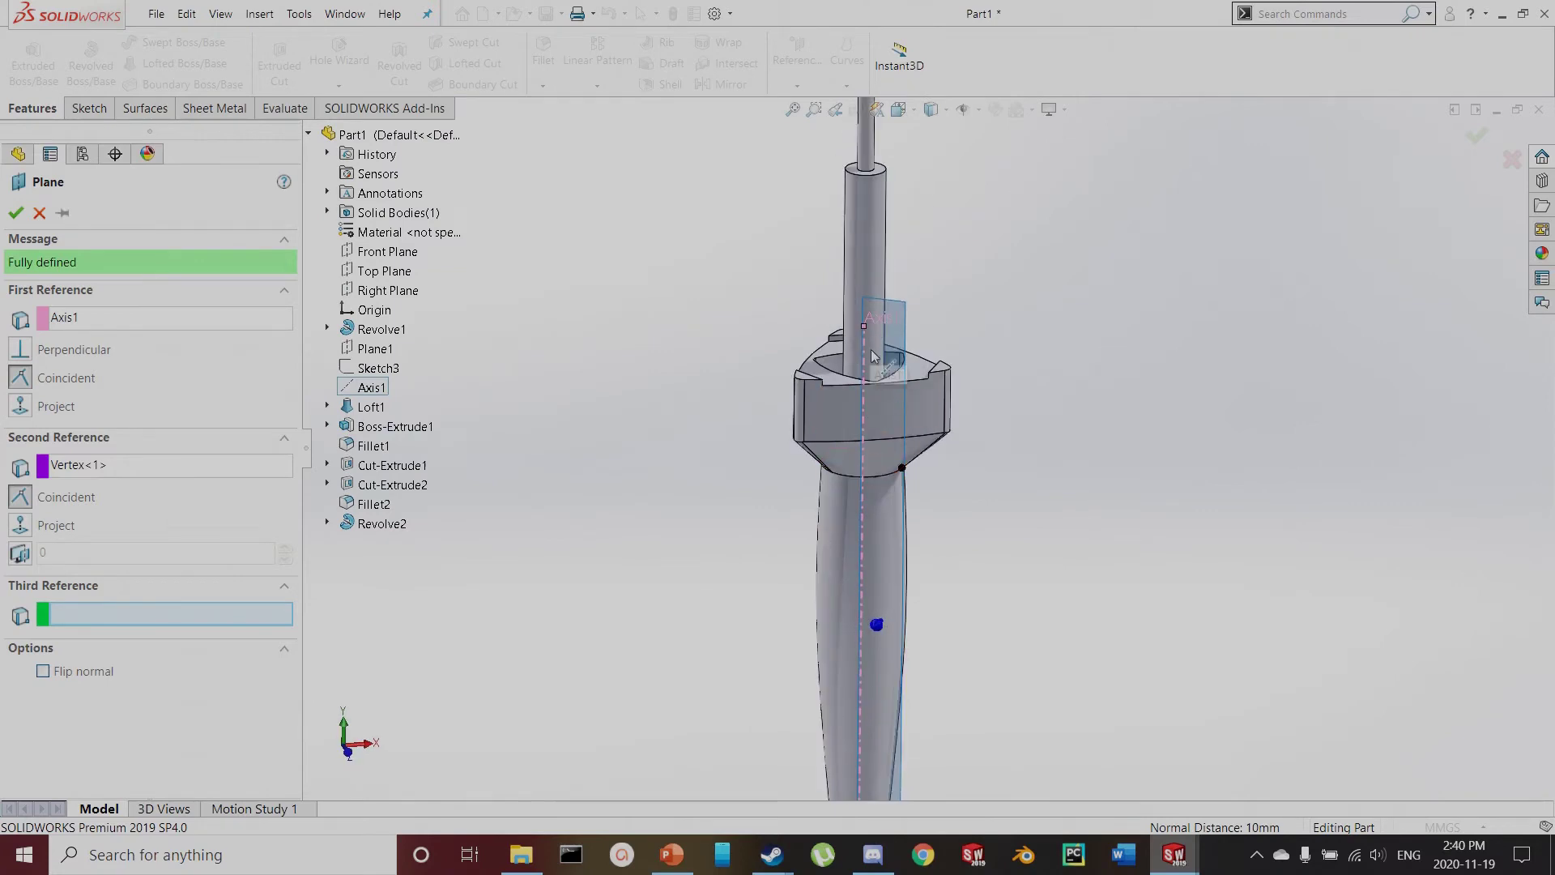
pyautogui.scroll(-2, 900, 477)
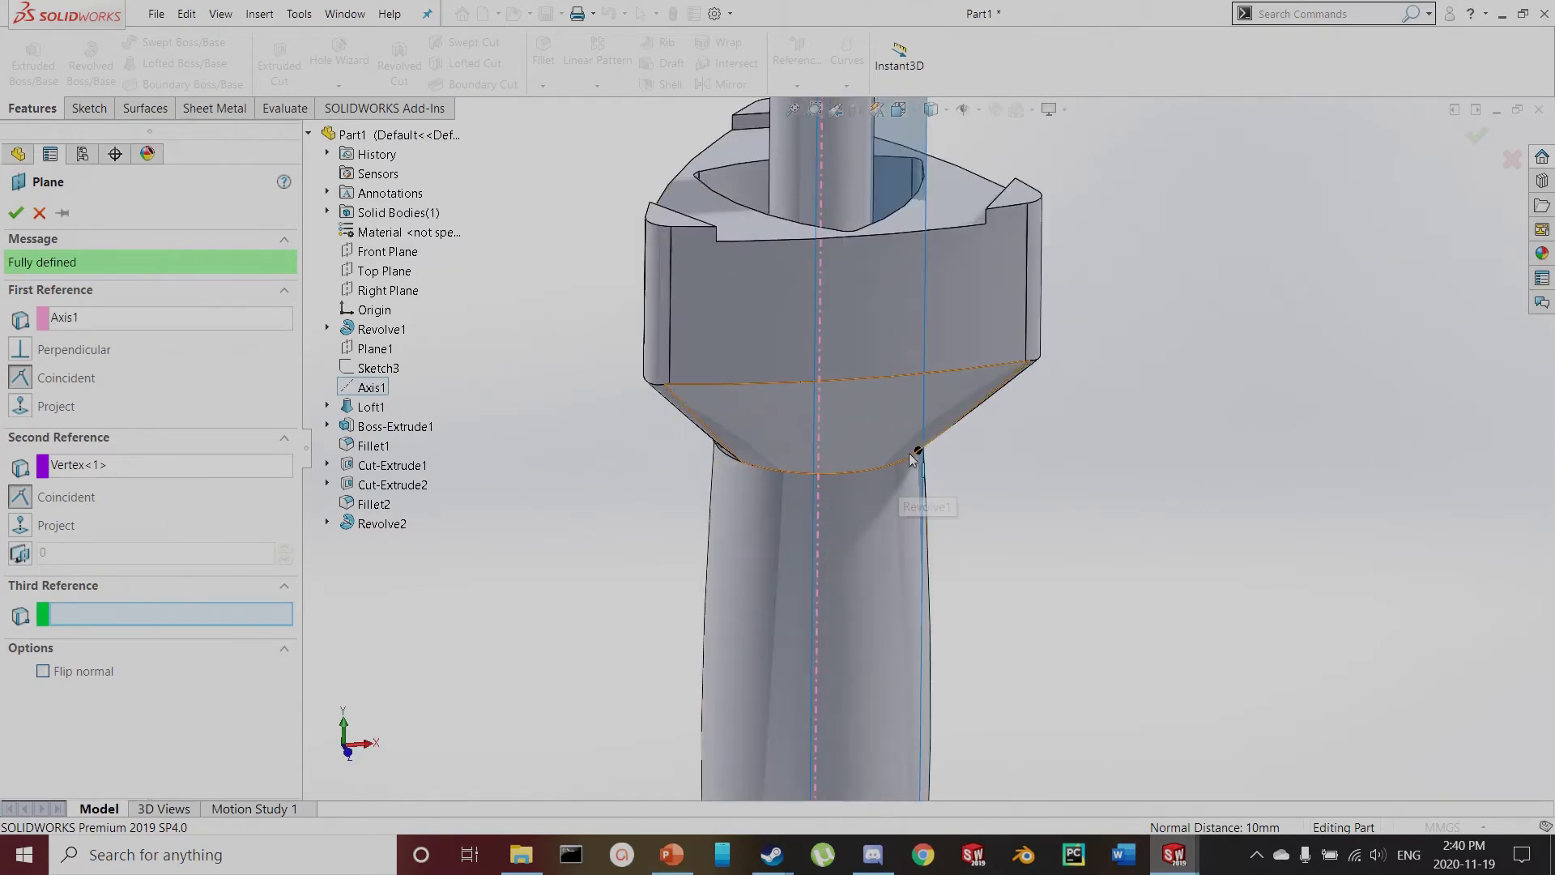
pyautogui.press('Return')
# Start a sketch on the new reference plane and section the model at that same plane
pyautogui.scroll(2, 915, 437)
pyautogui.moveTo(934, 271); pyautogui.dragTo(1040, 173)
pyautogui.click(89, 108)
pyautogui.click(24, 56)
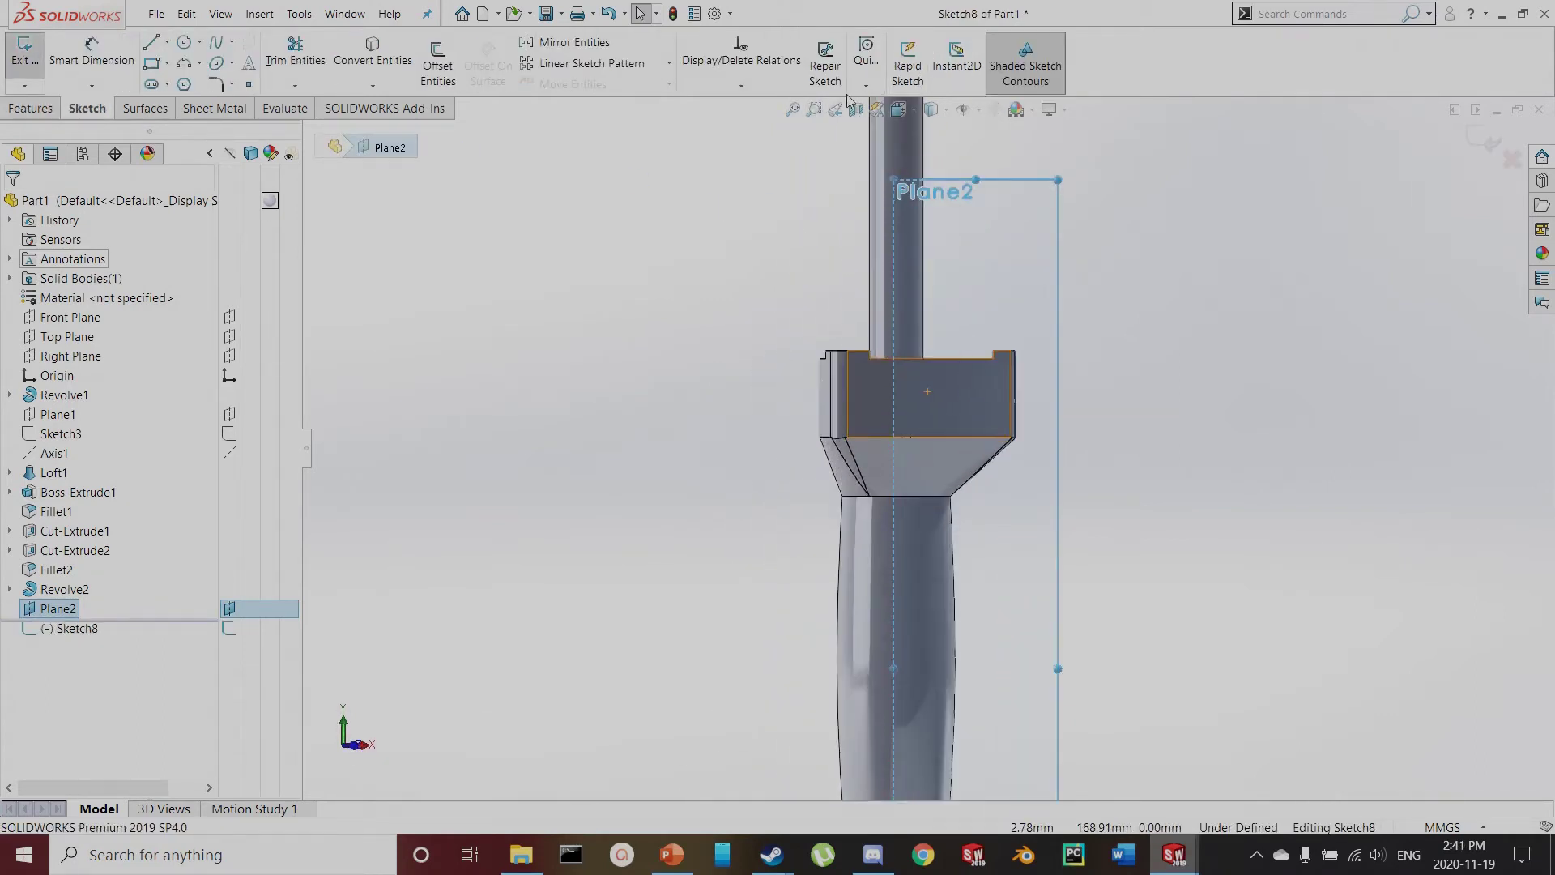
pyautogui.click(877, 111)
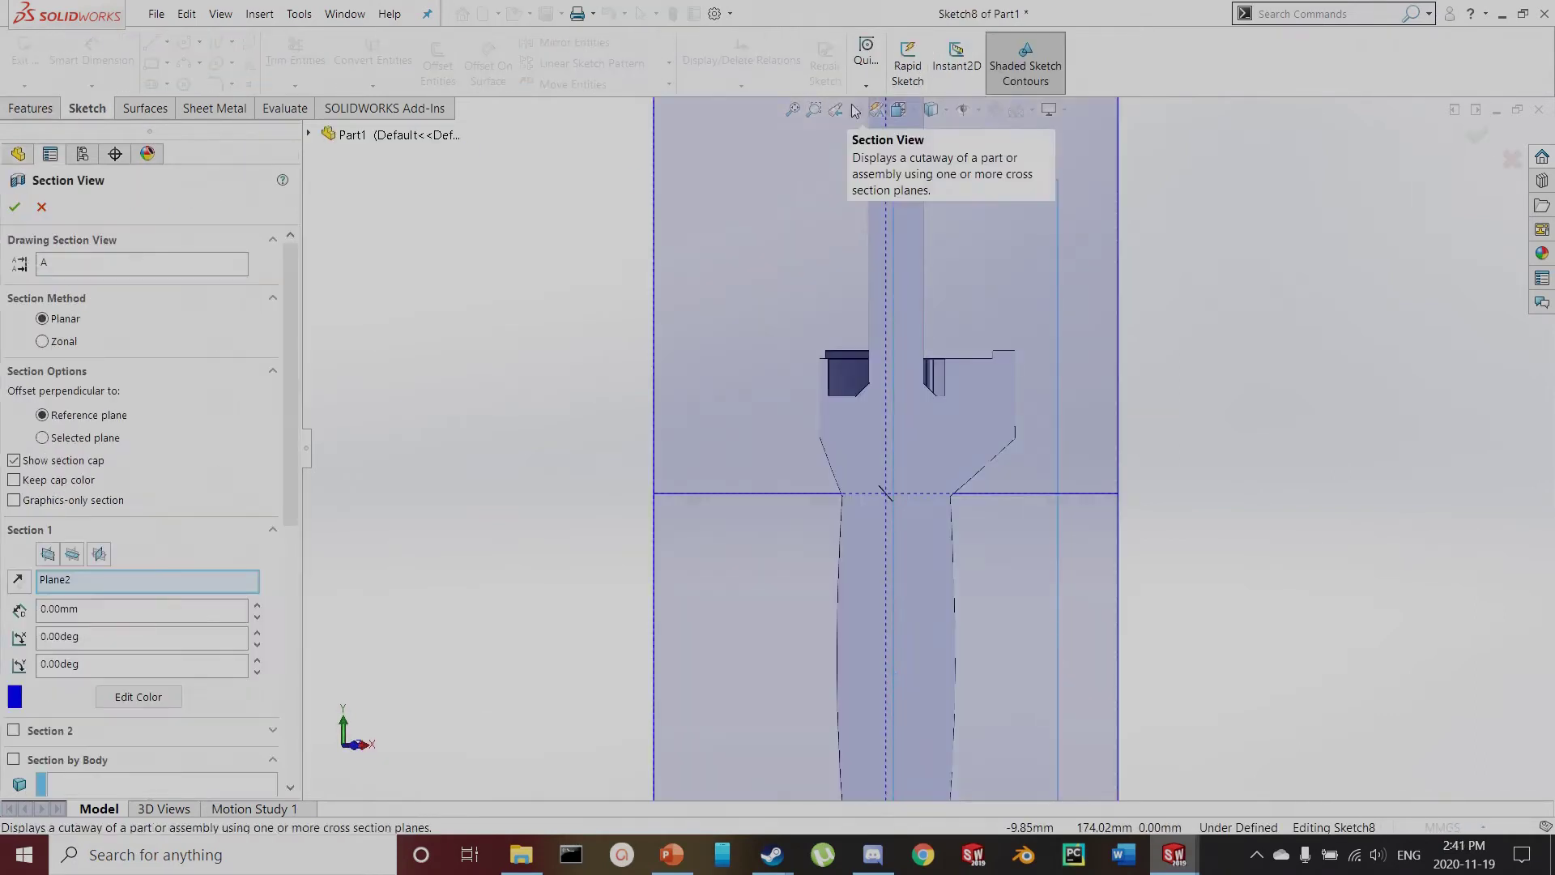
pyautogui.click(14, 206)
# Sketch a closed triangle filling the step beside the raised corner, from its upper edge down to the recessed surface
pyautogui.scroll(-5, 953, 428)
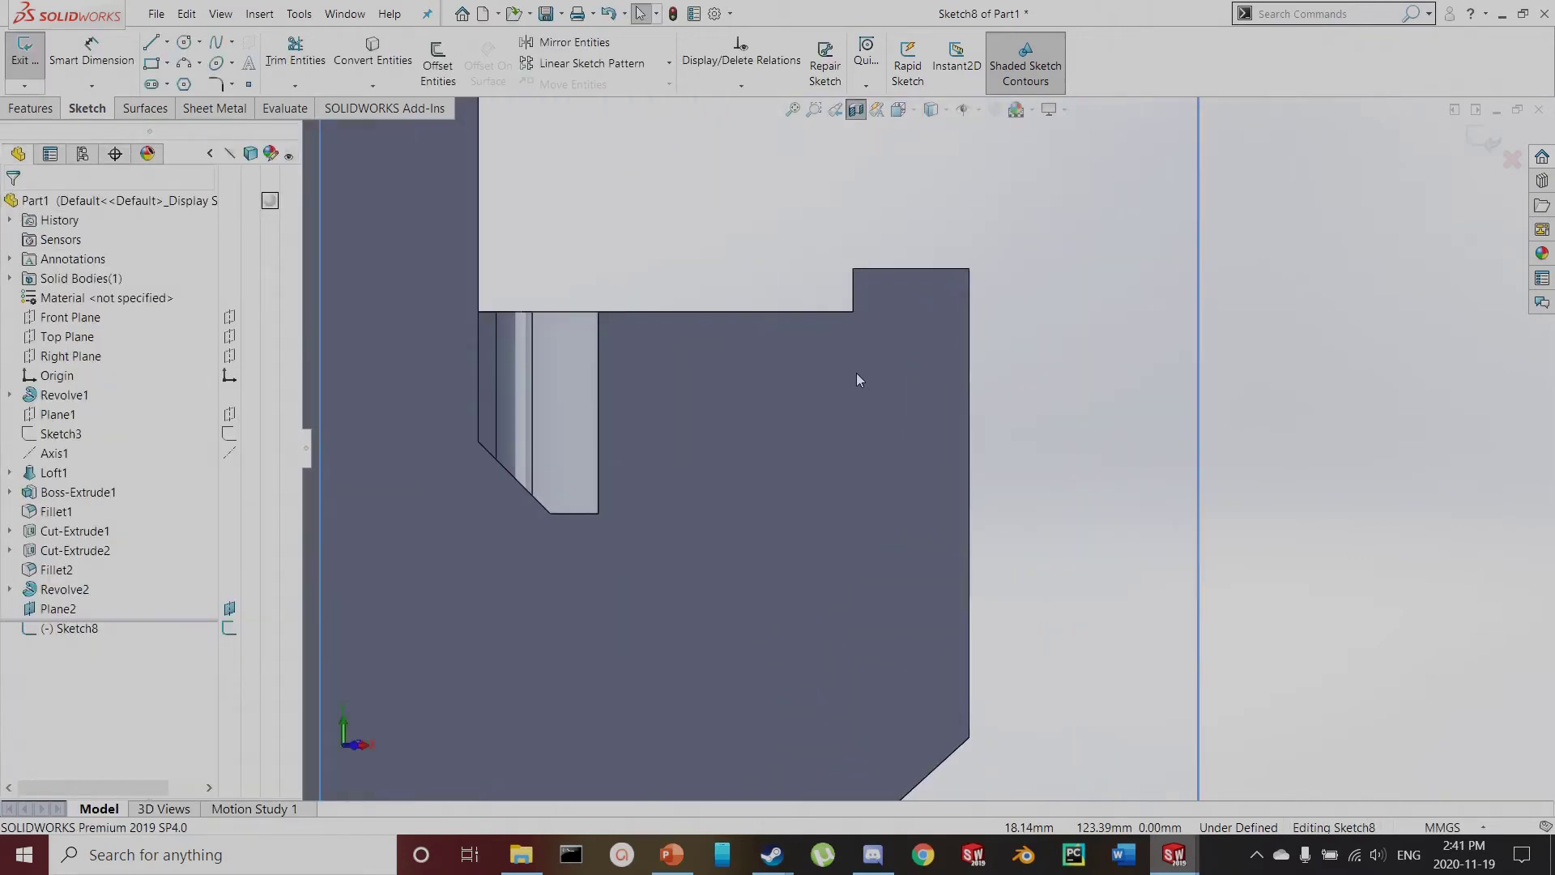
pyautogui.scroll(-1, 906, 373)
pyautogui.click(149, 45)
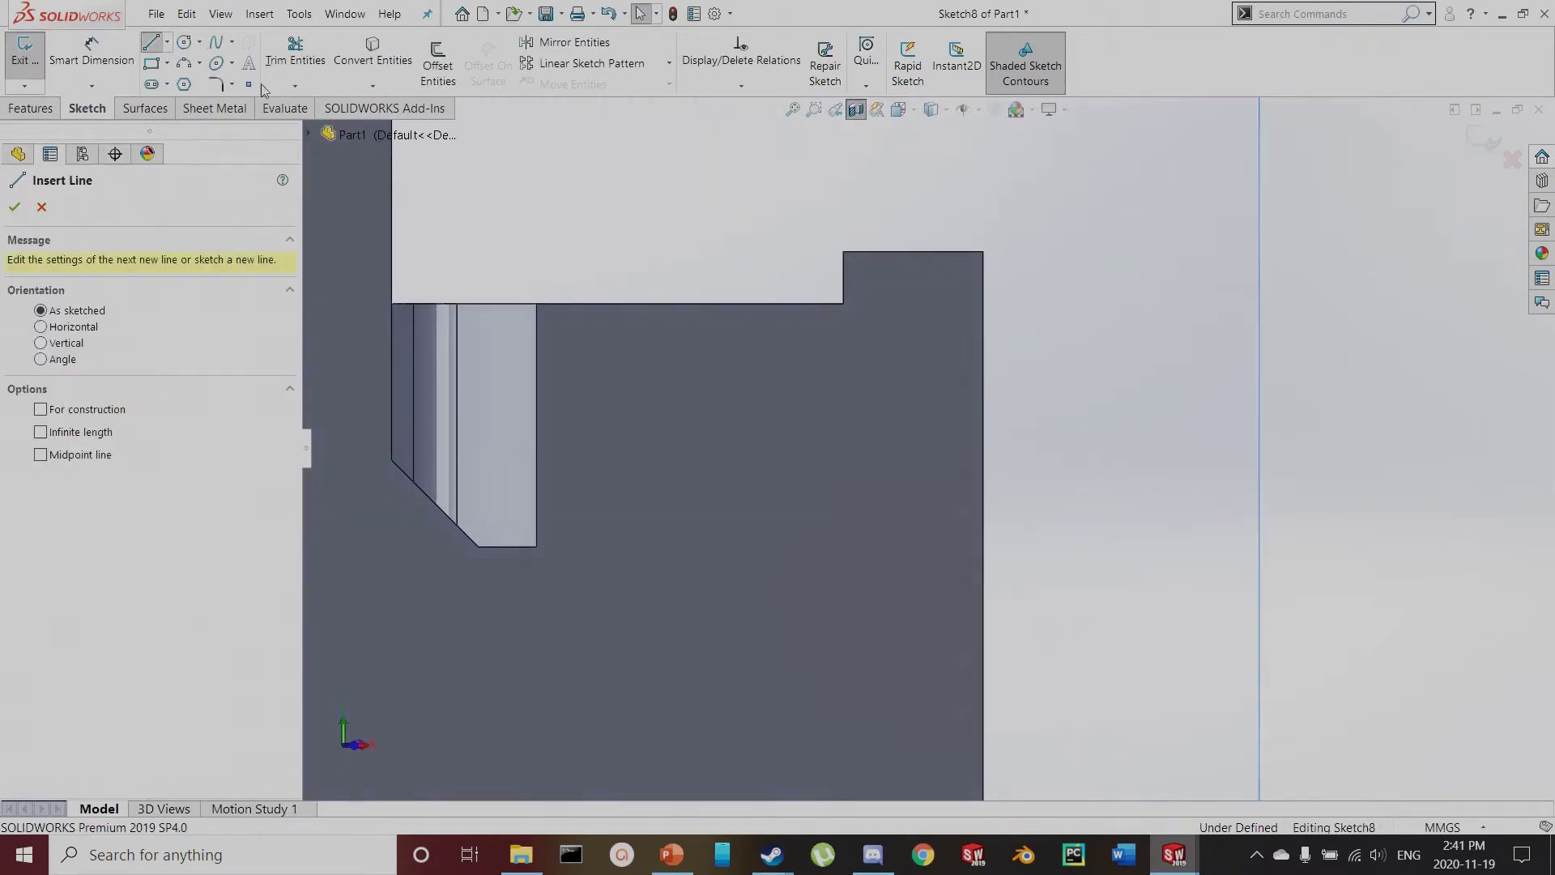
pyautogui.scroll(-3, 813, 301)
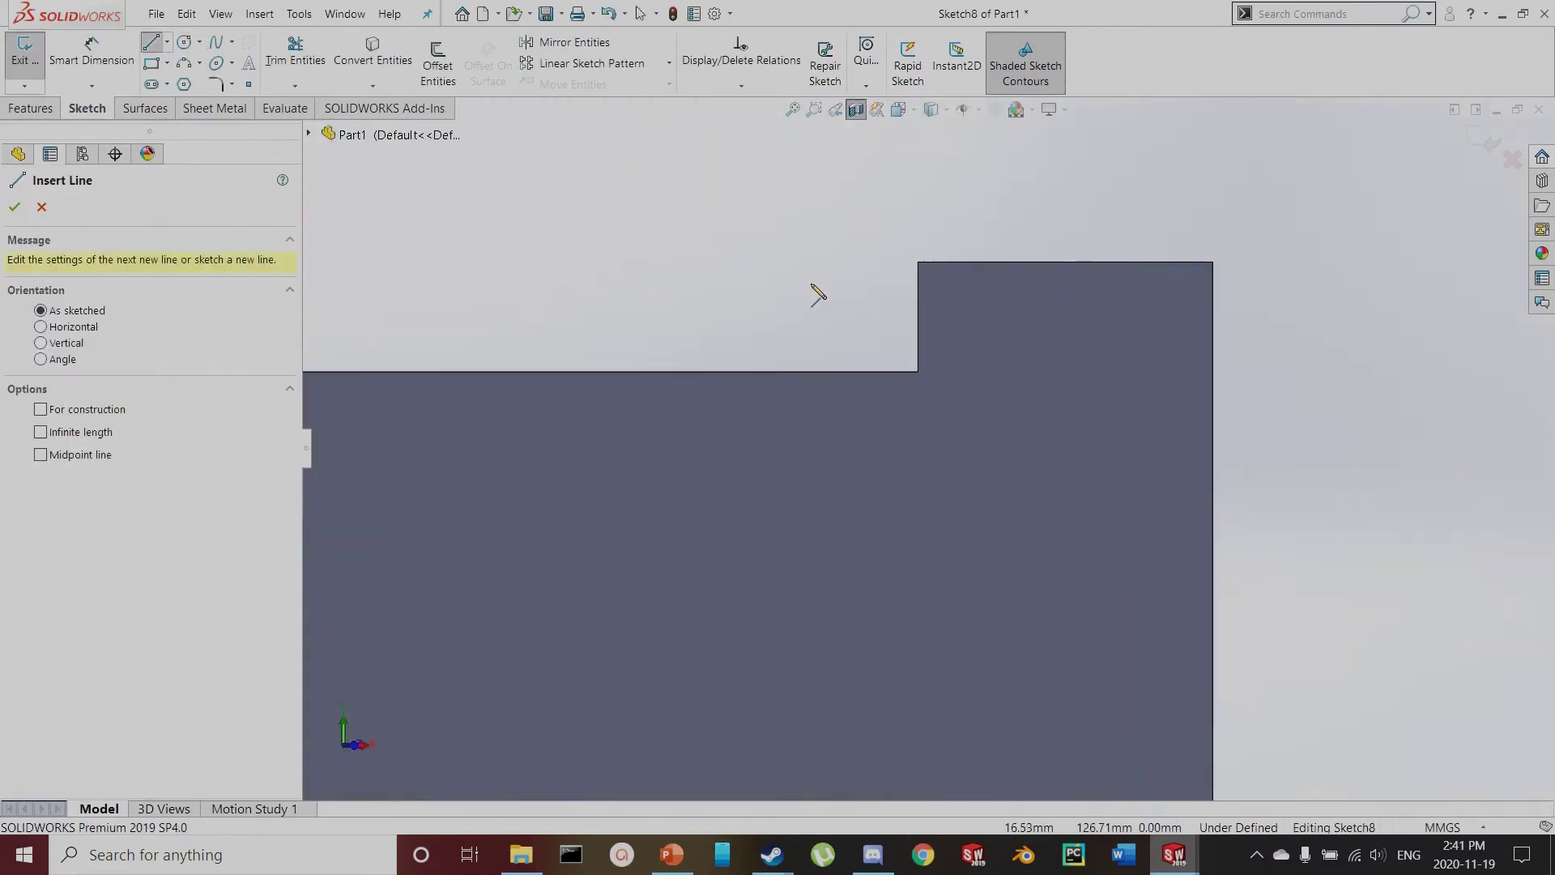
pyautogui.click(918, 263)
pyautogui.click(822, 373)
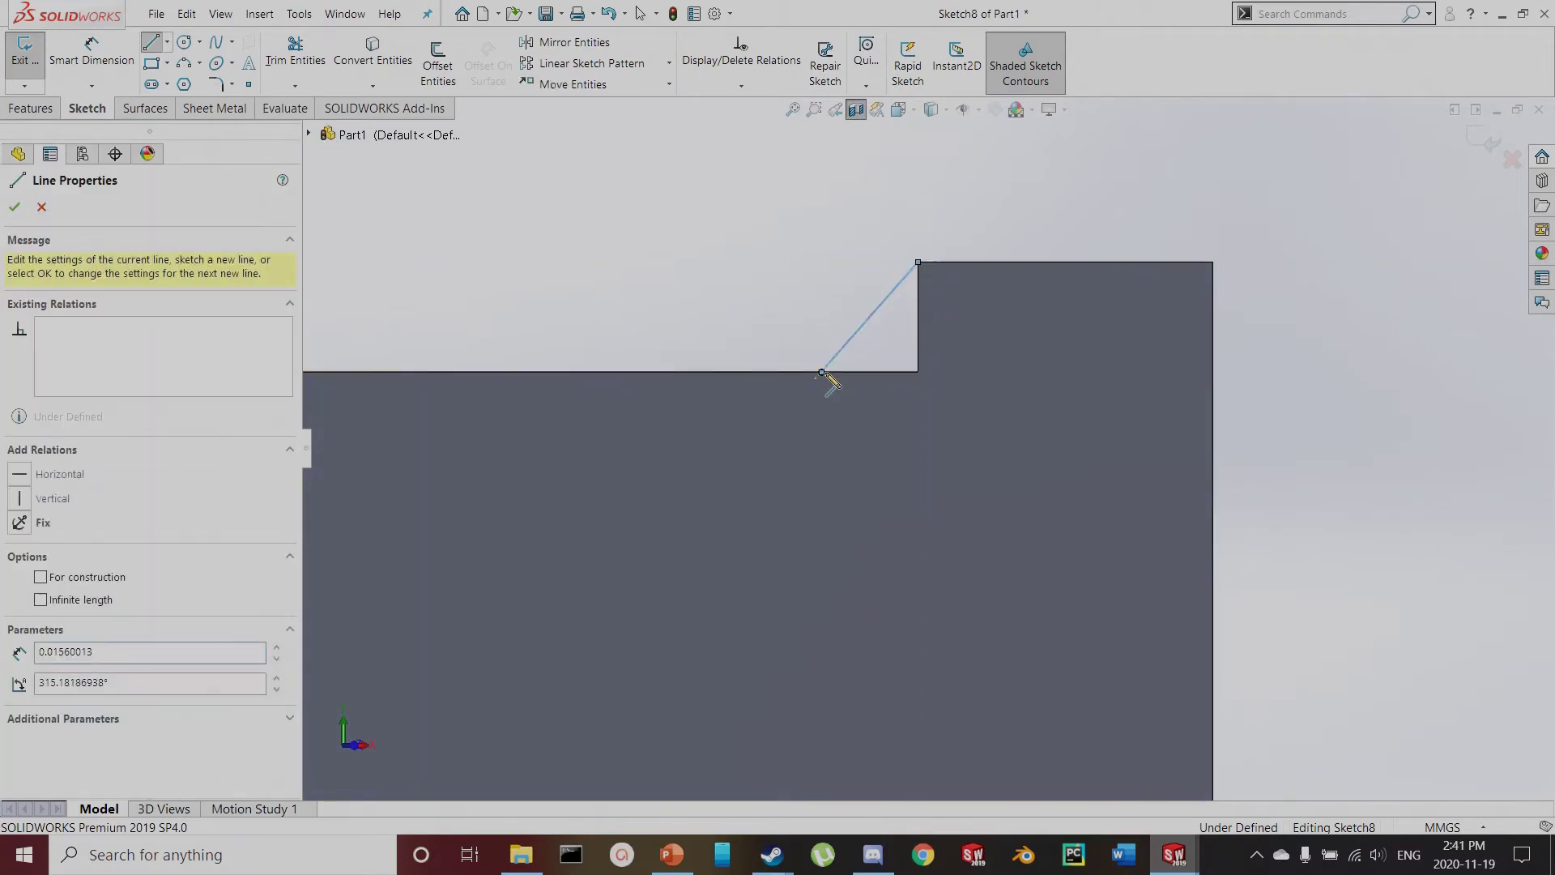
pyautogui.click(918, 373)
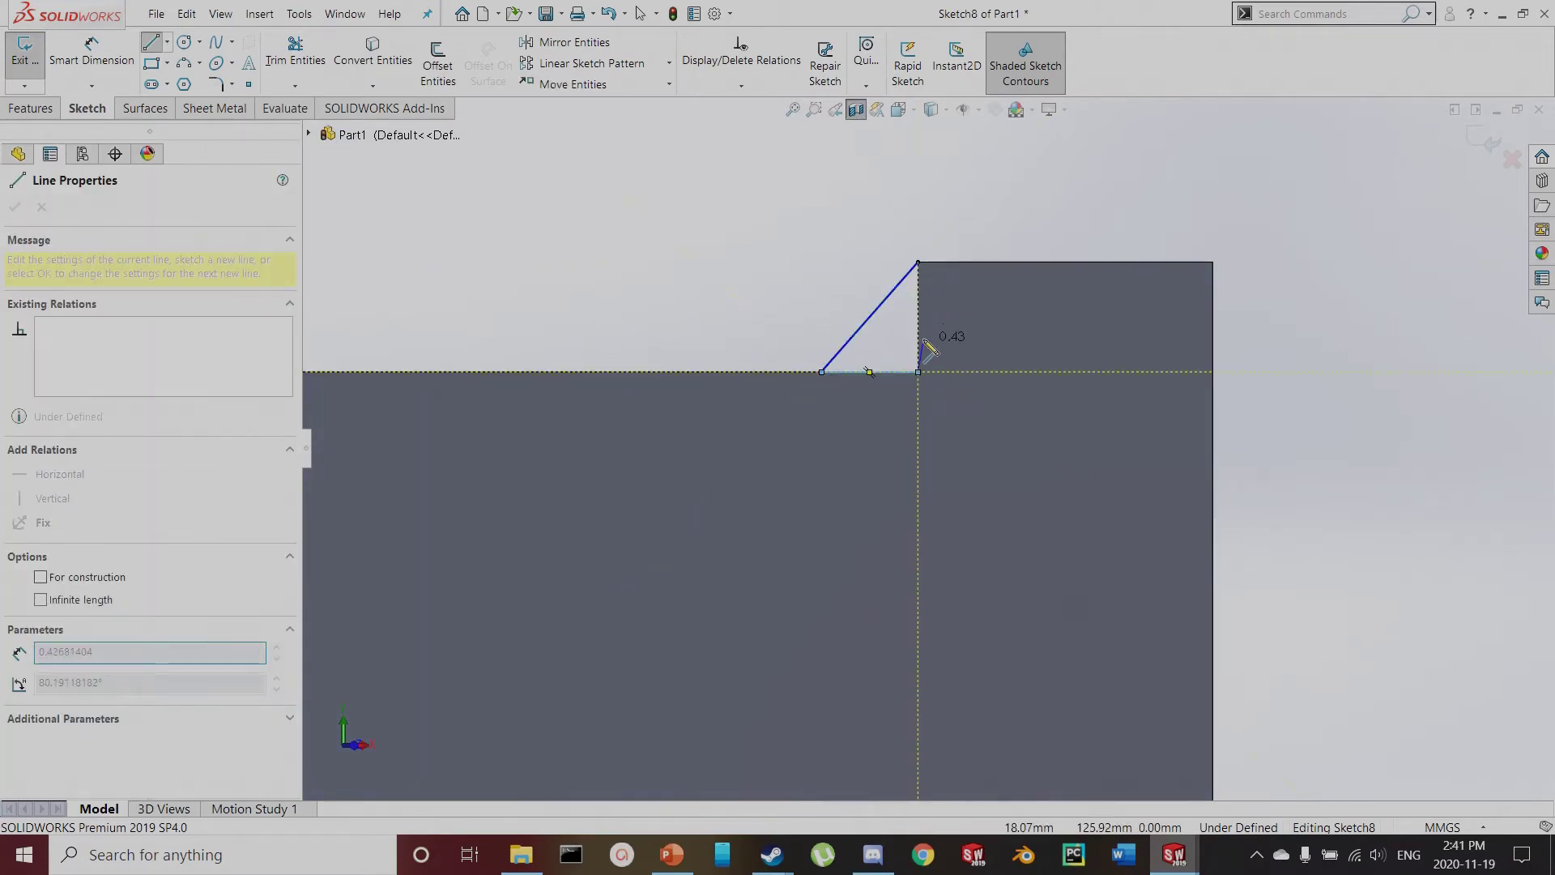
pyautogui.click(918, 263)
pyautogui.press('Escape')
# Dimension the angle between the triangle's sloped line and its base at 45 degrees
pyautogui.press('d')
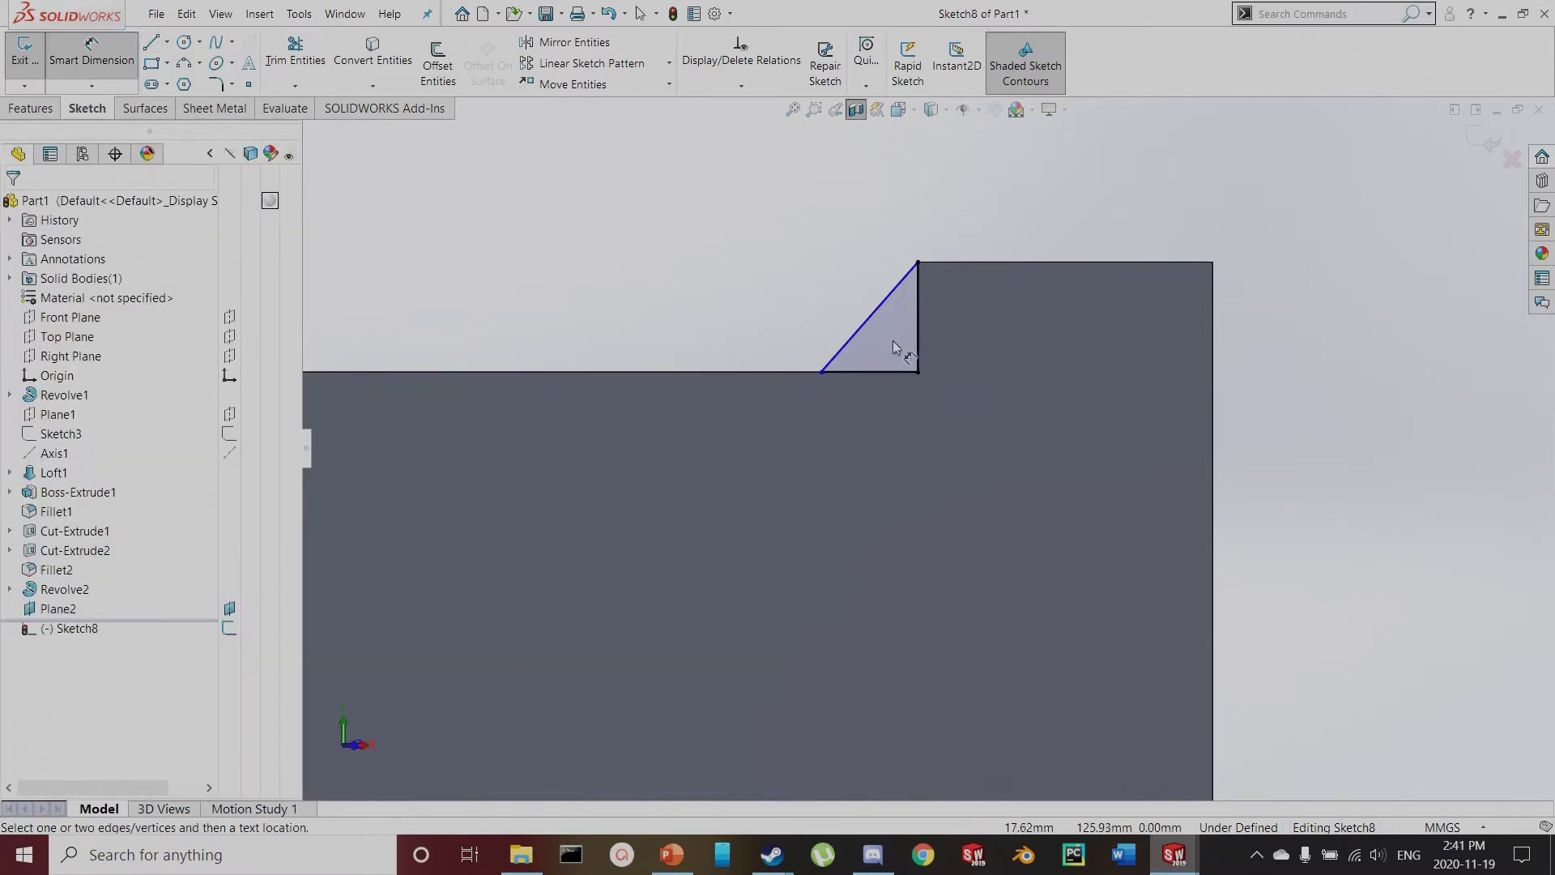
pyautogui.click(858, 372)
pyautogui.click(857, 332)
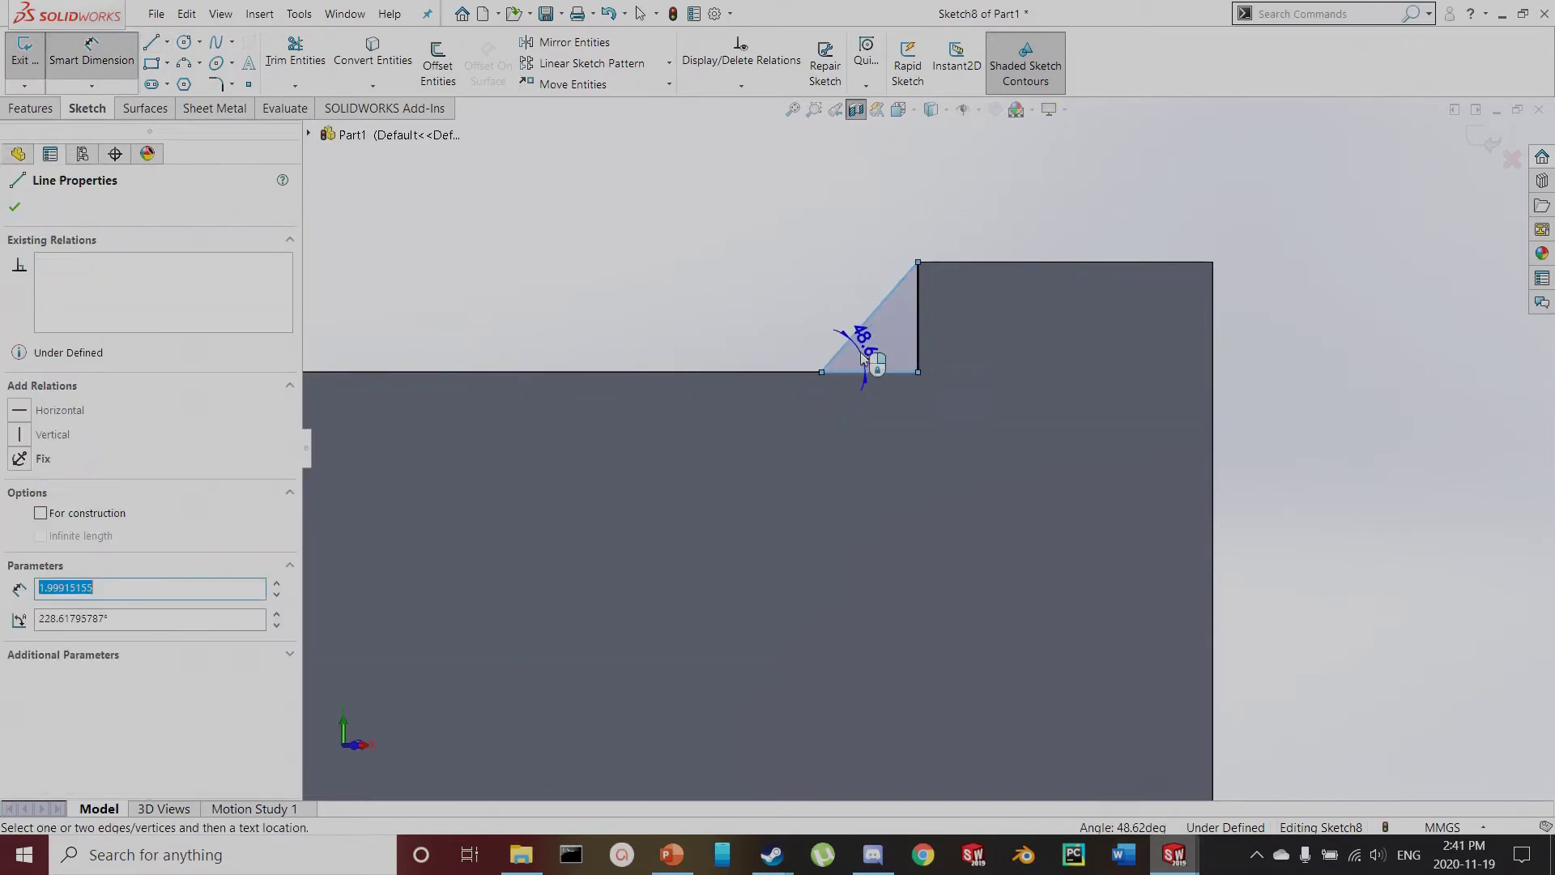
pyautogui.click(864, 353)
pyautogui.write('45')
pyautogui.press('Return')
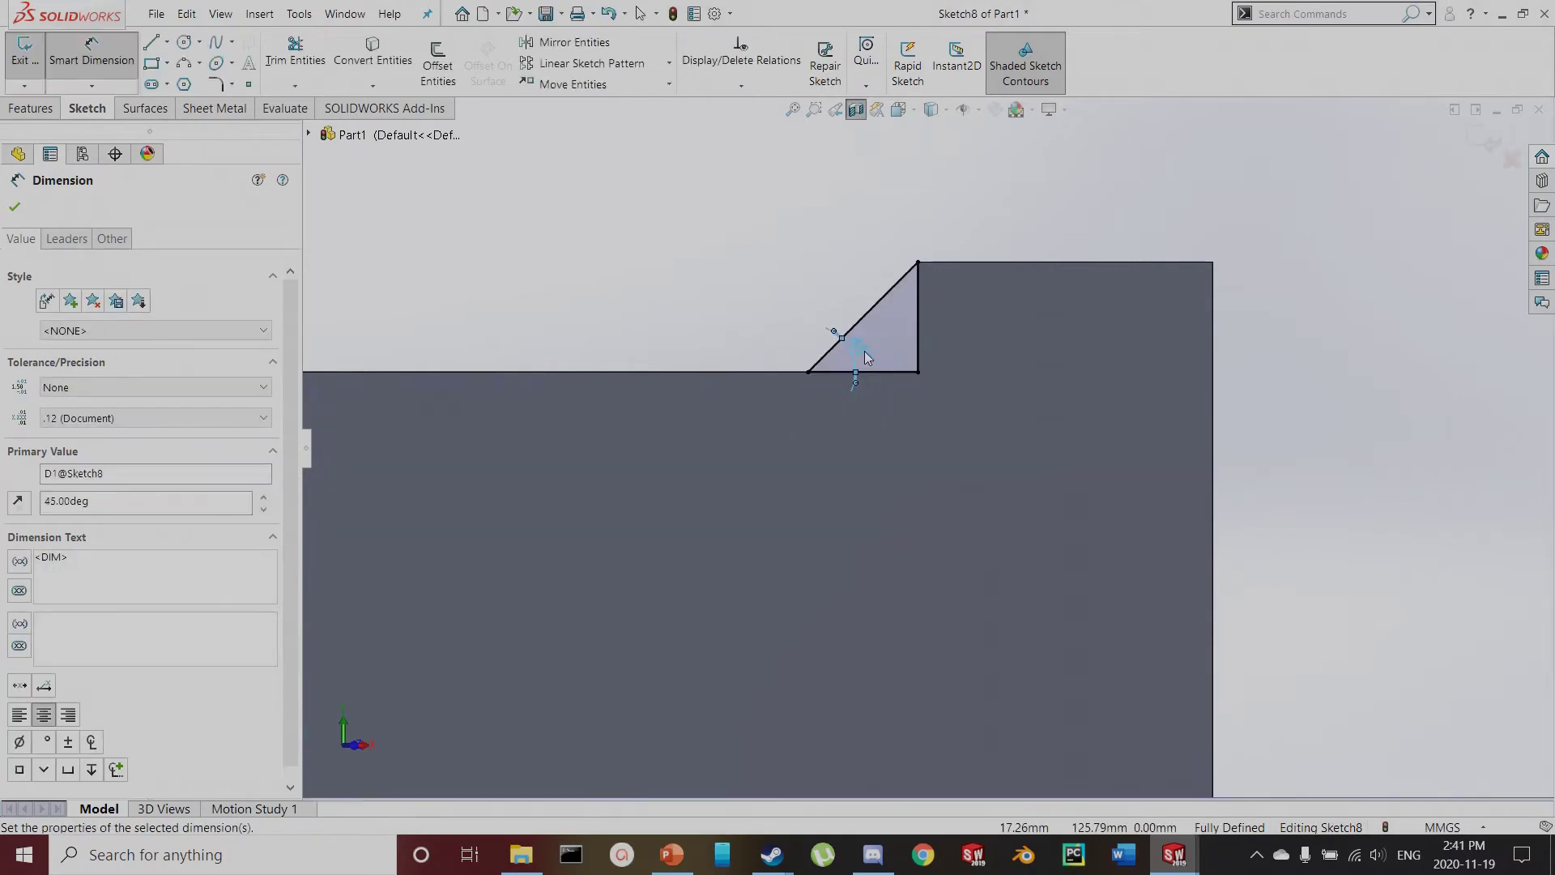
pyautogui.press('Escape')
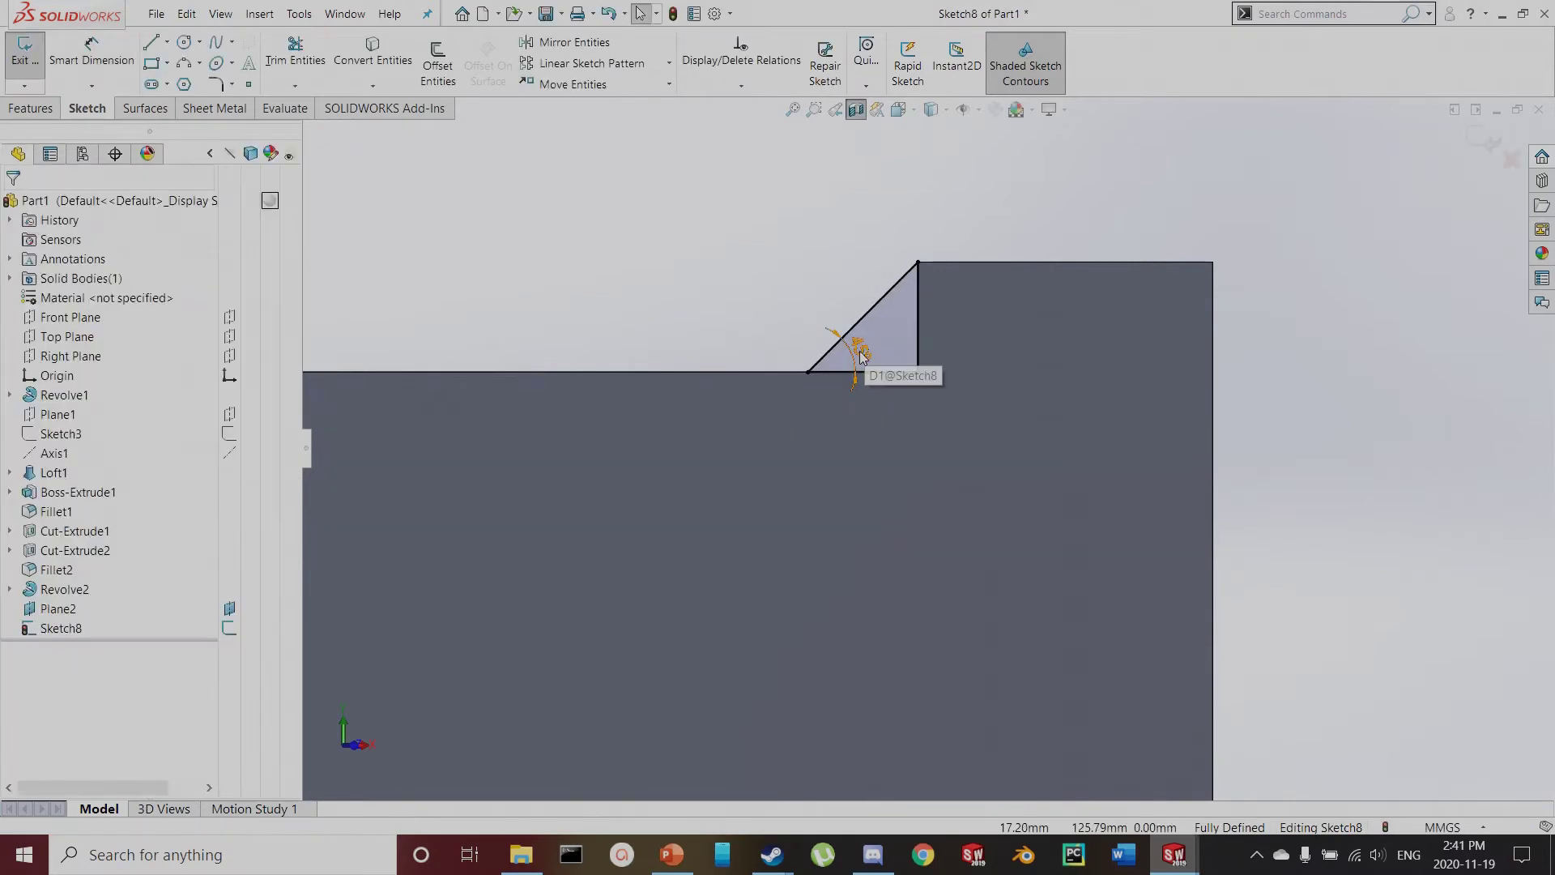
# Exit the triangle sketch and turn off the section view
pyautogui.click(22, 66)
pyautogui.scroll(5, 715, 332)
pyautogui.moveTo(936, 400); pyautogui.dragTo(646, 231, button='middle')
pyautogui.click(856, 109)
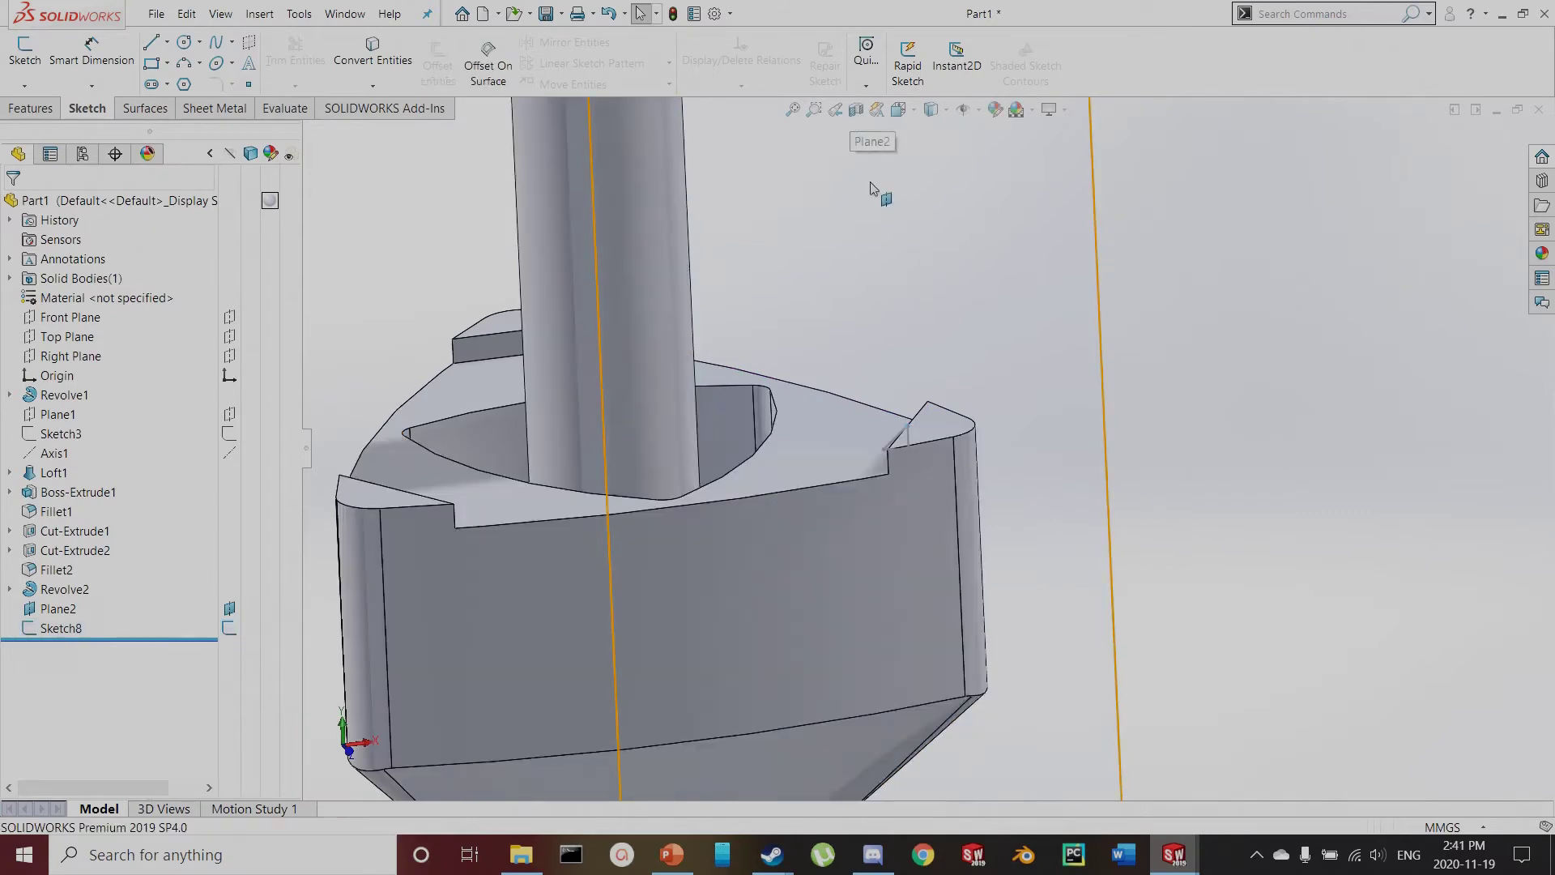
# Begin a boss extrusion of the triangle contour, with the first direction running up to the head's adjacent outer side face
pyautogui.click(16, 108)
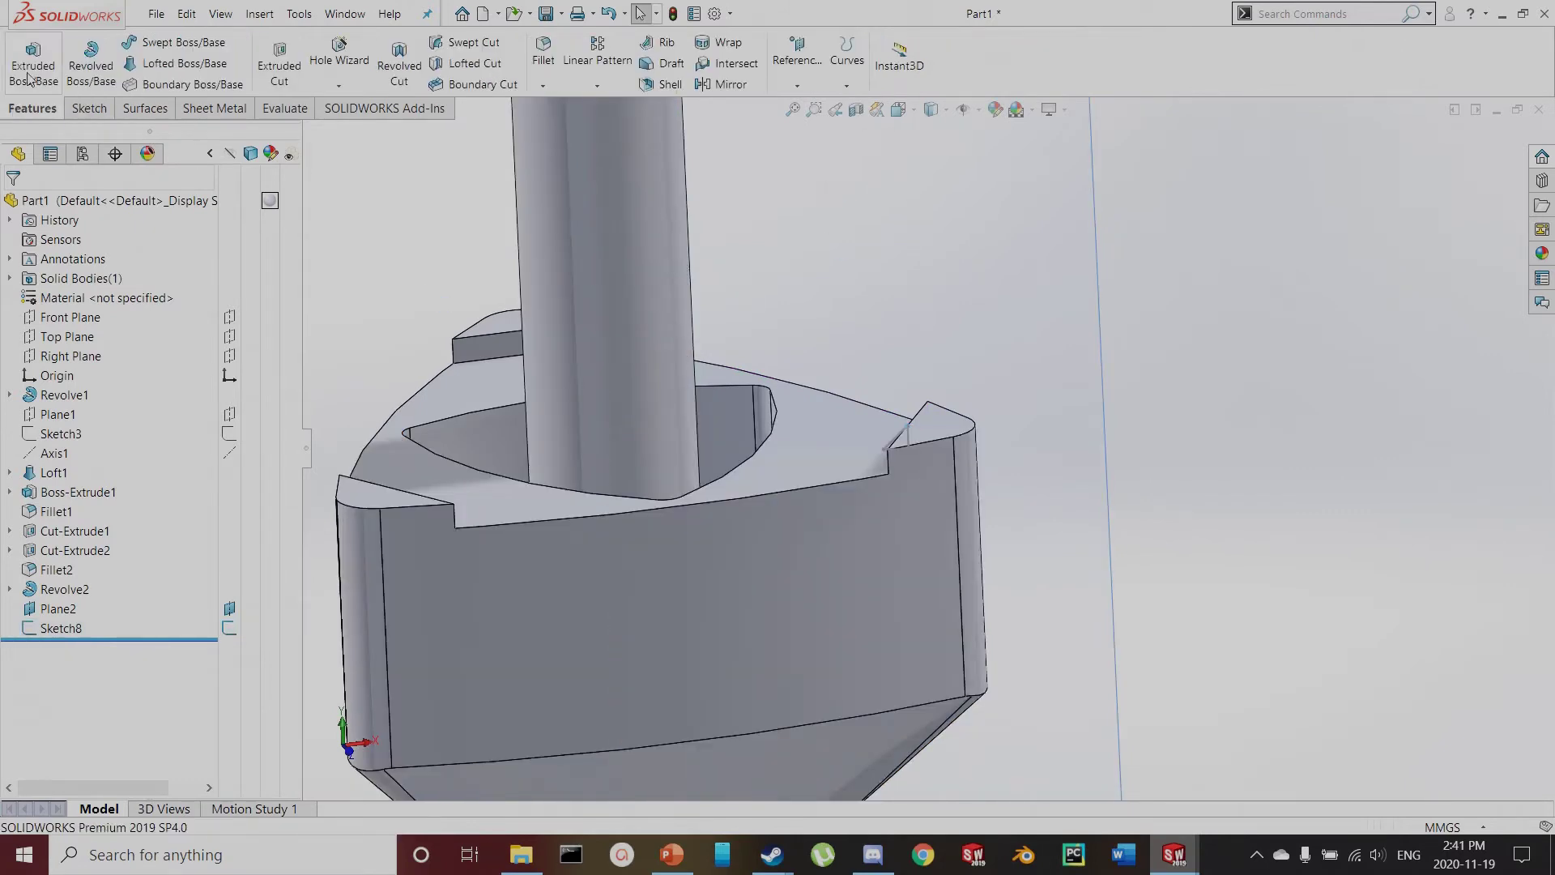
pyautogui.click(30, 75)
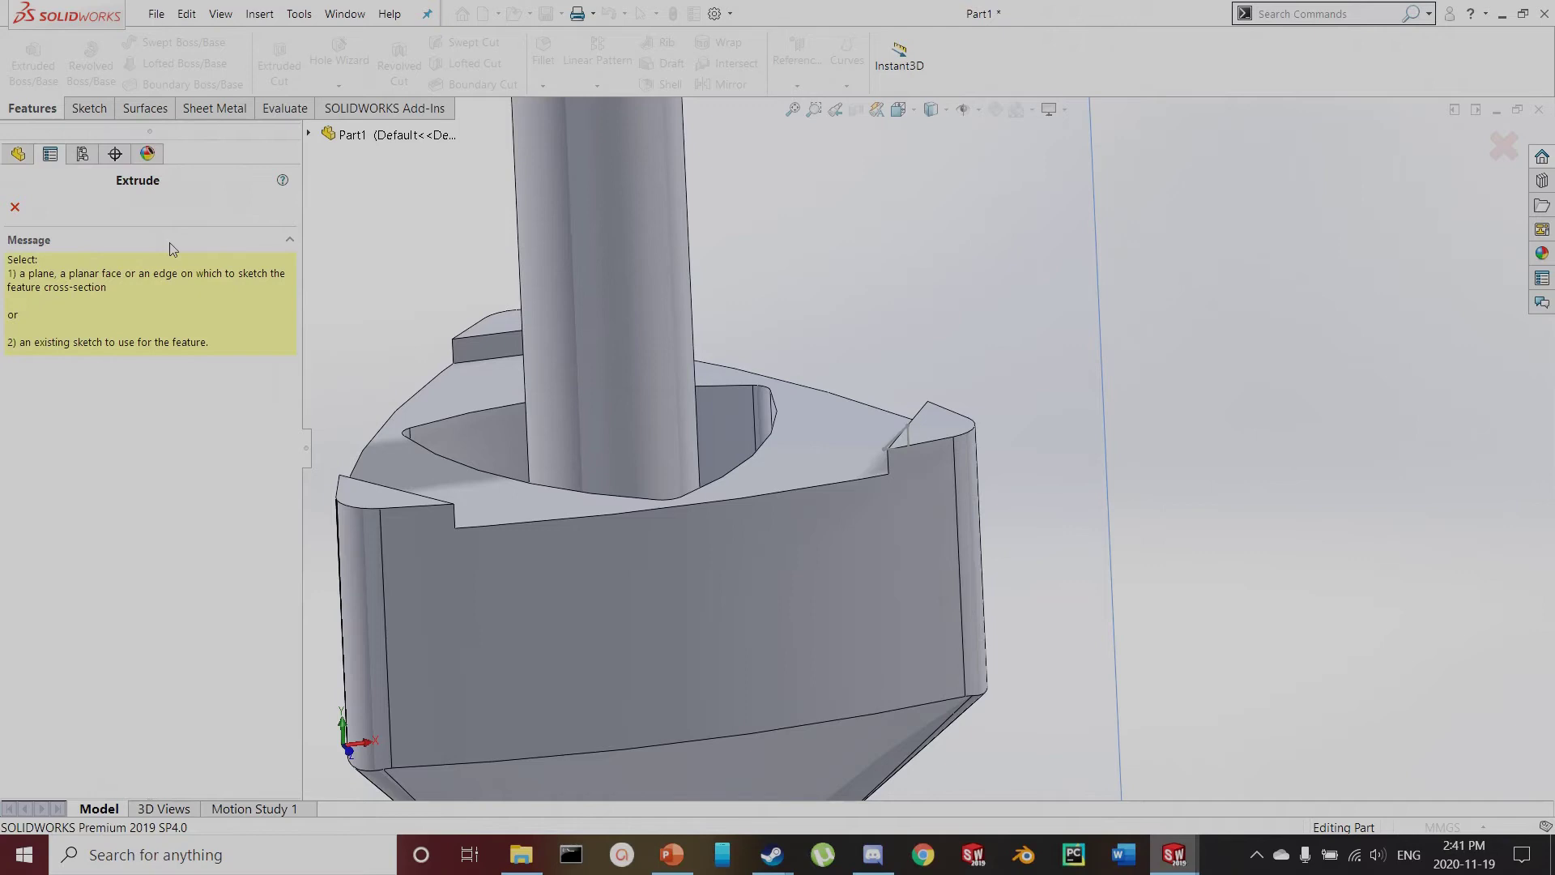
pyautogui.click(899, 441)
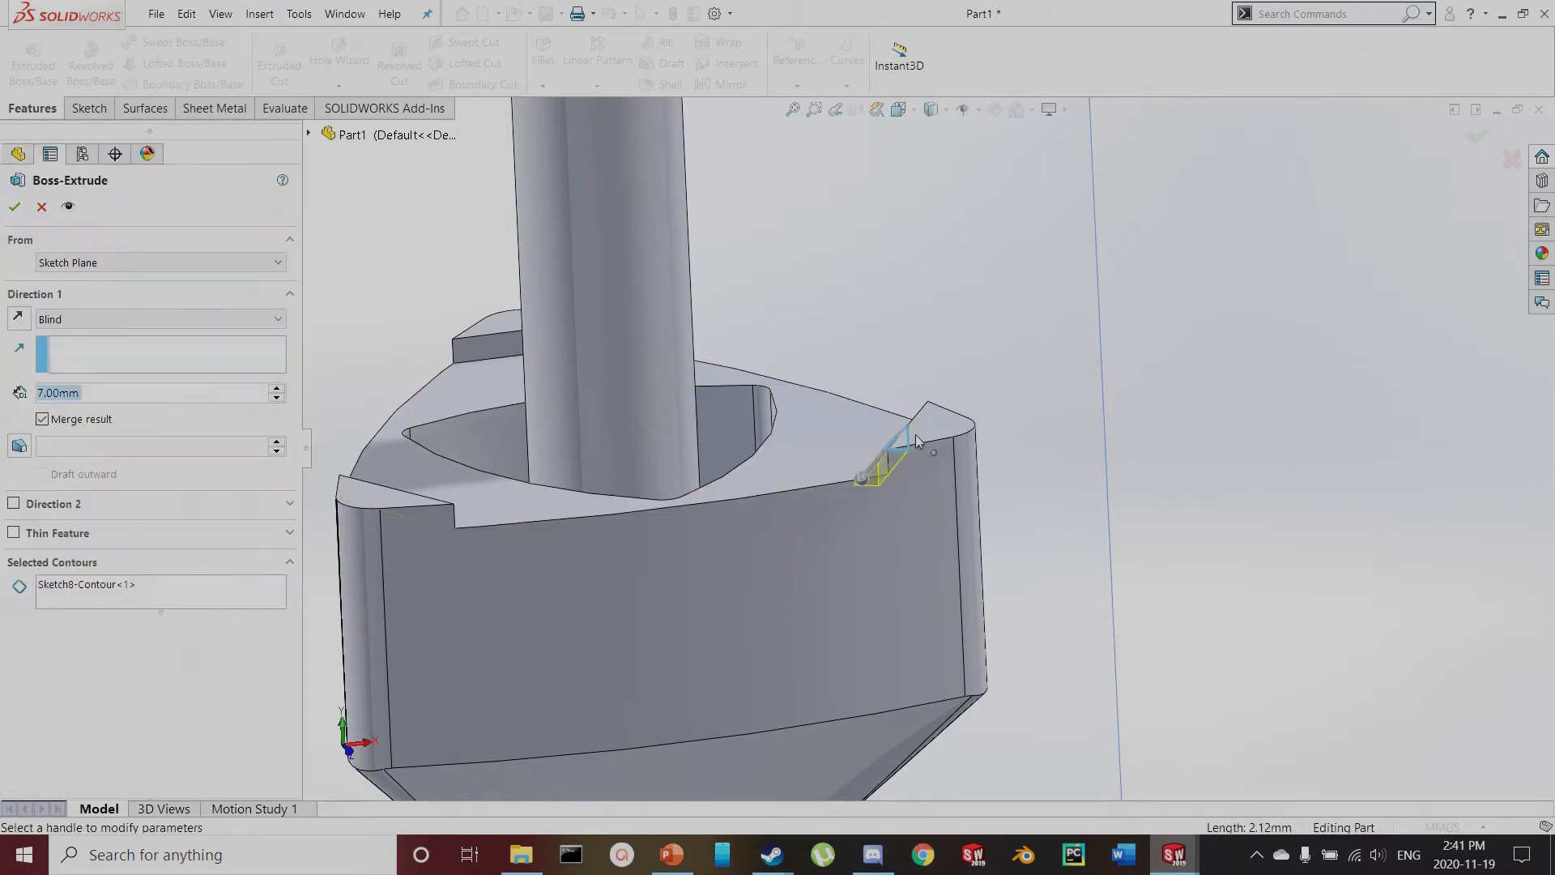
pyautogui.click(82, 319)
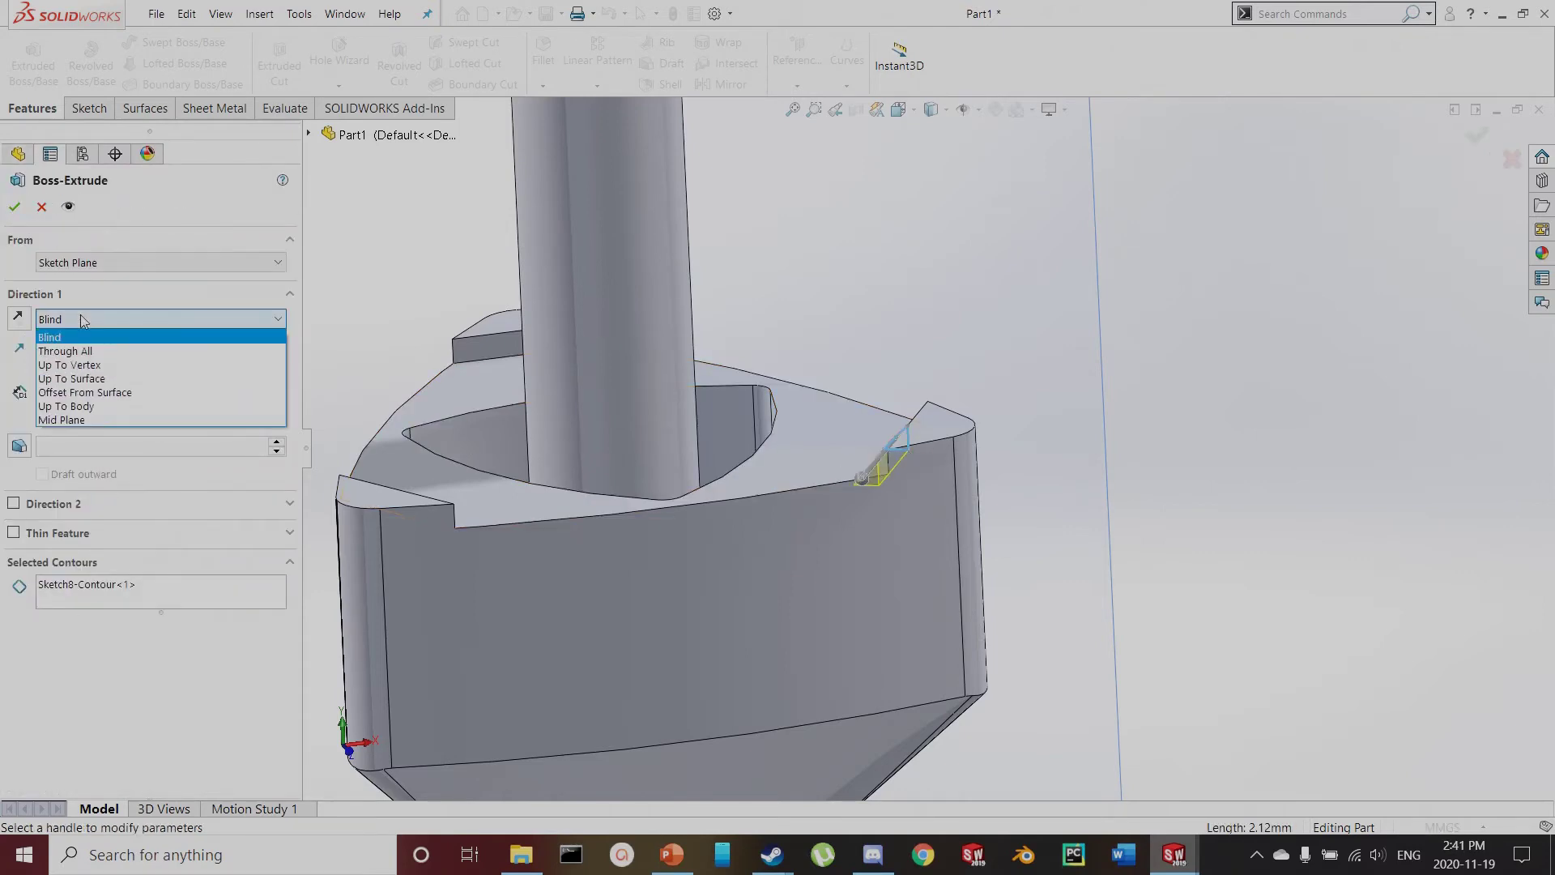
pyautogui.click(80, 378)
pyautogui.click(757, 603)
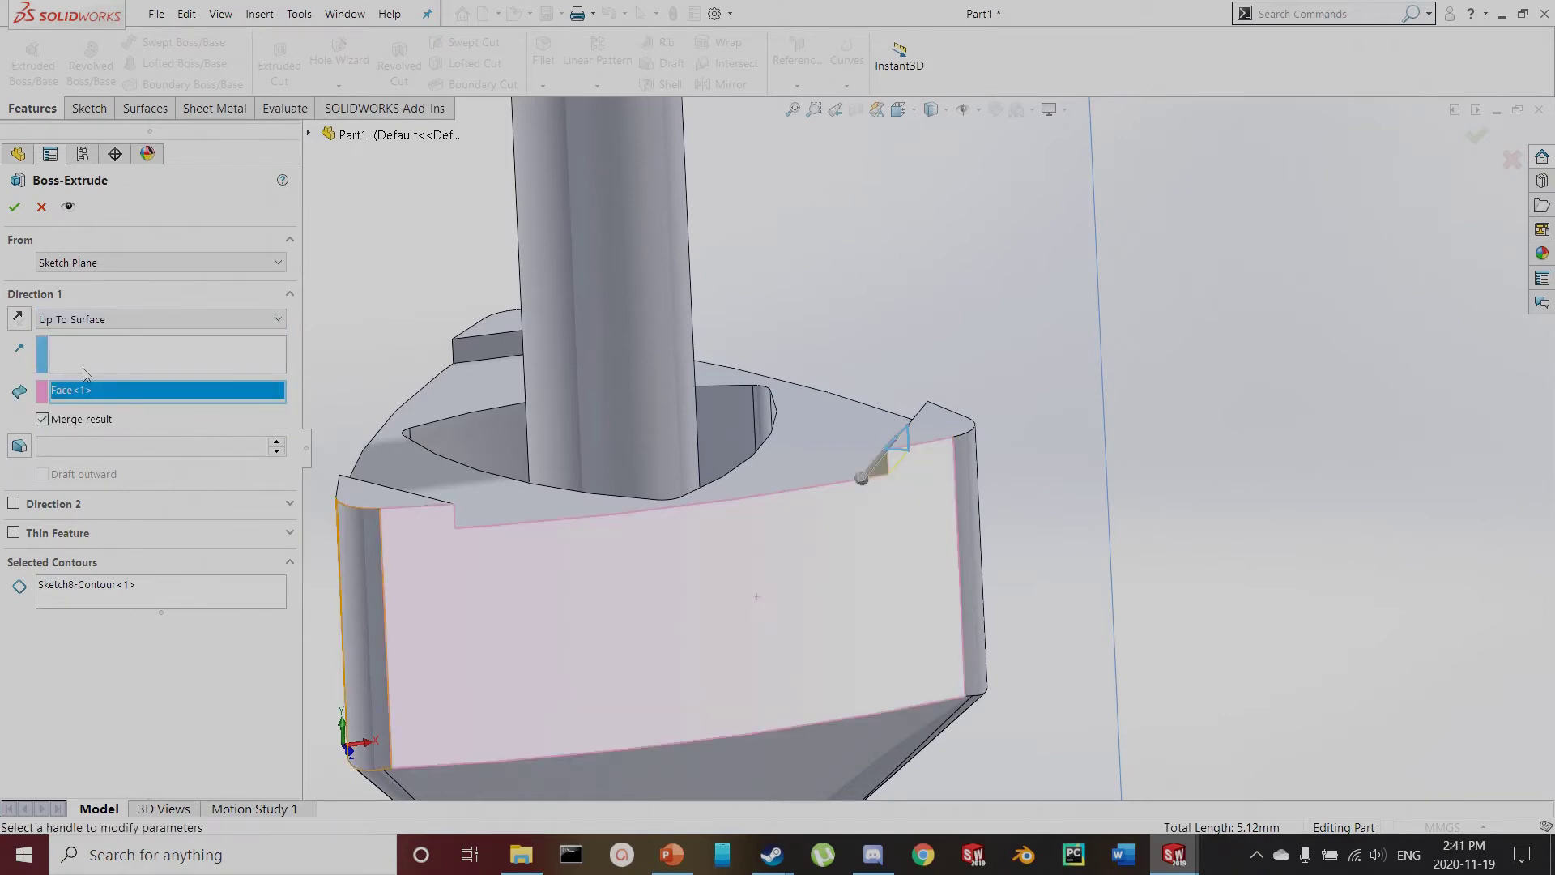
pyautogui.scroll(-2, 778, 584)
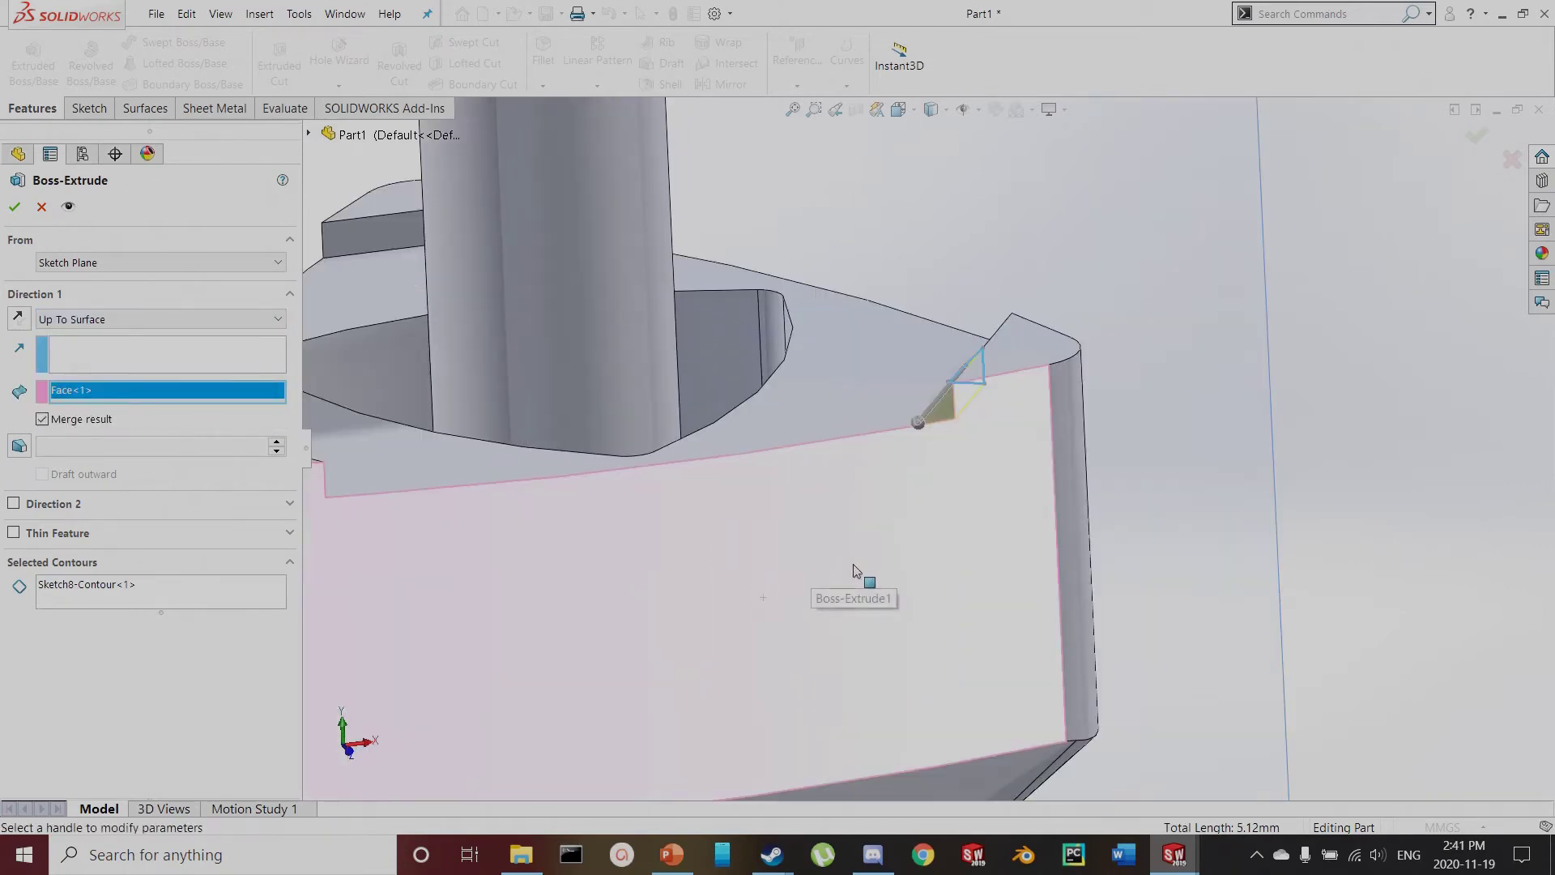
# Extend the extrusion in a second direction up to the head's other side face, and create the wedge without merging it
pyautogui.click(50, 511)
pyautogui.click(73, 527)
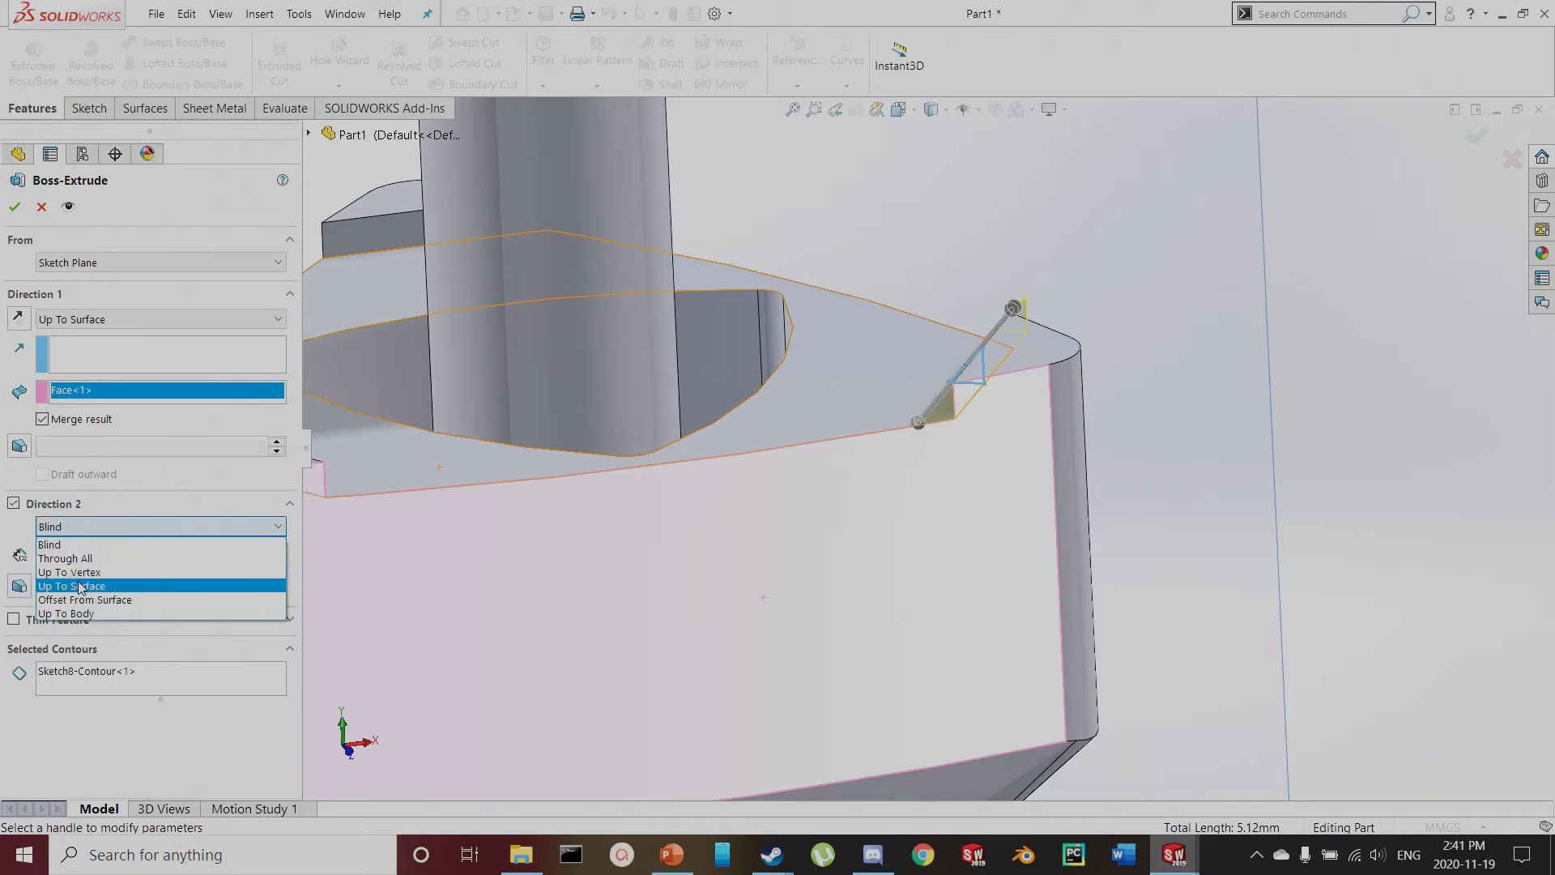
pyautogui.click(80, 586)
pyautogui.moveTo(739, 635); pyautogui.dragTo(1059, 555, button='middle')
pyautogui.click(1182, 510)
pyautogui.moveTo(1183, 510); pyautogui.dragTo(1238, 567, button='middle')
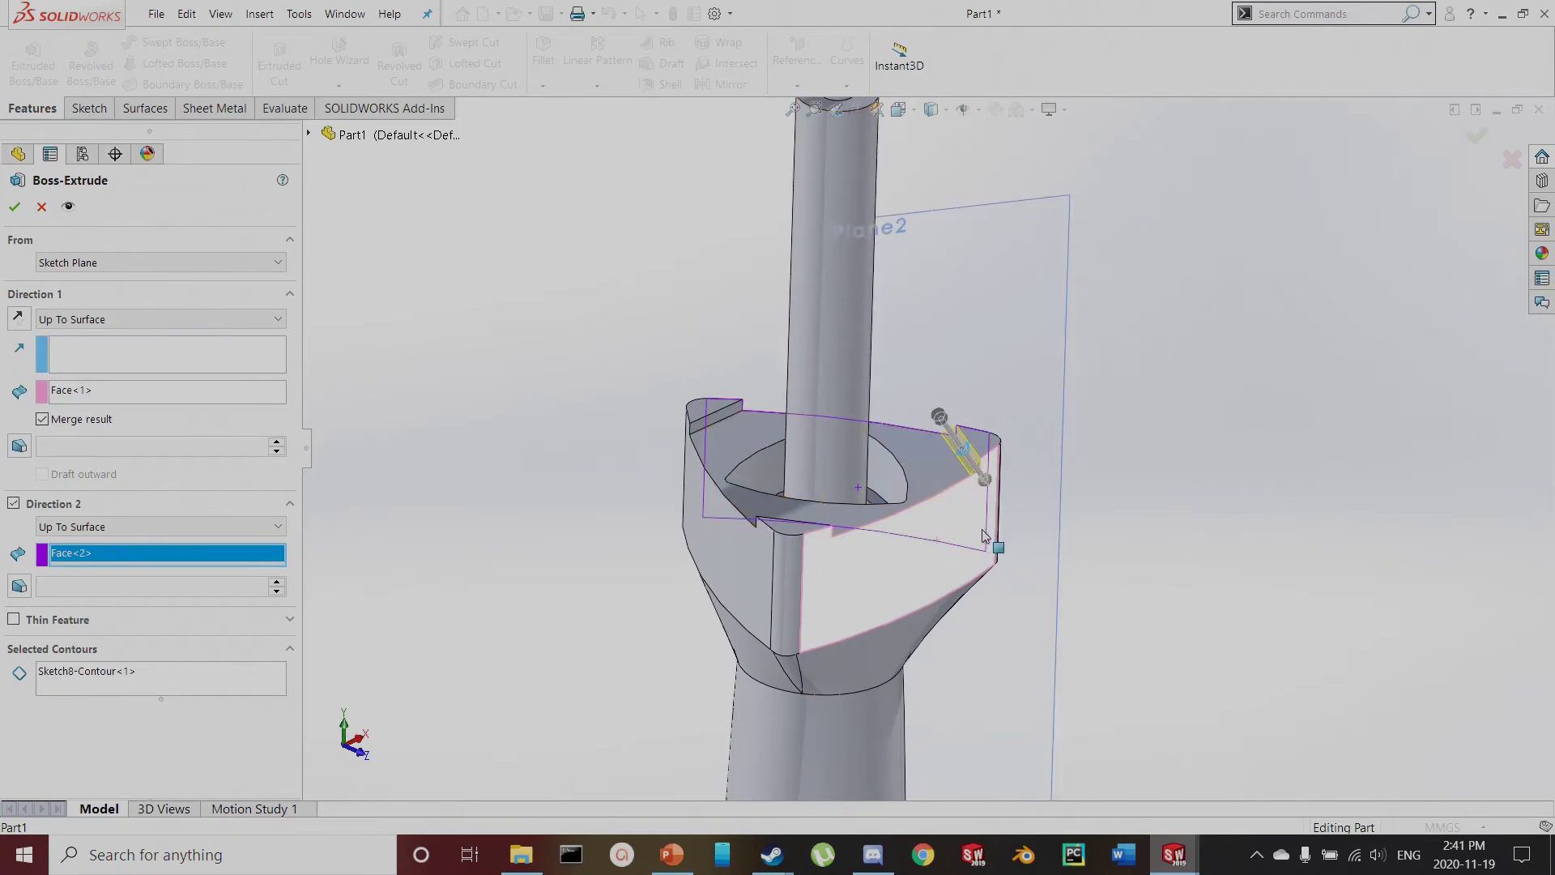
pyautogui.scroll(-2, 981, 534)
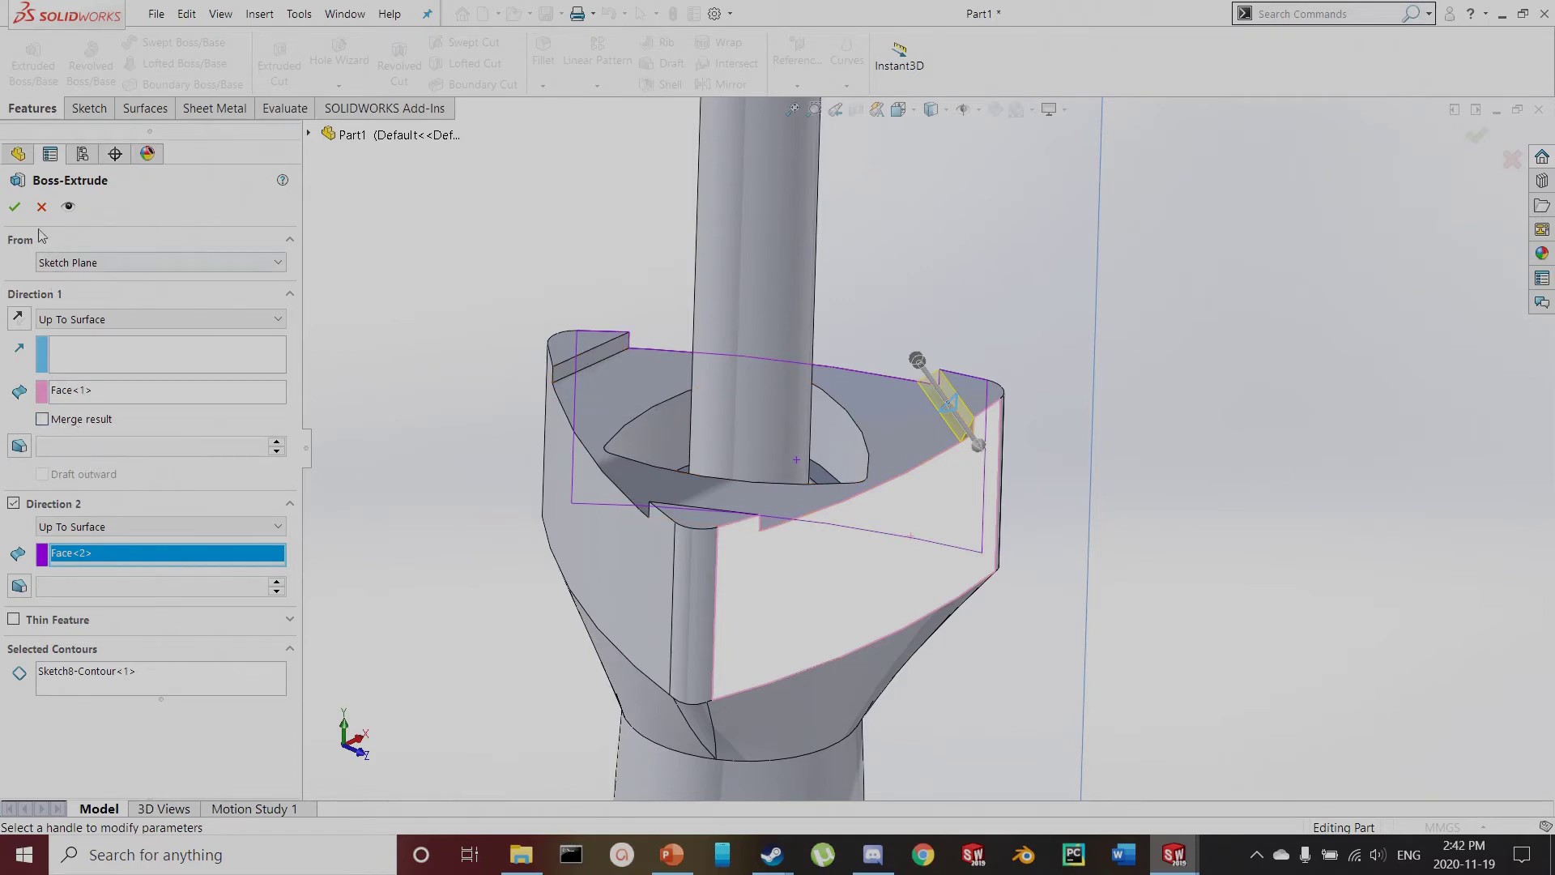
pyautogui.click(15, 207)
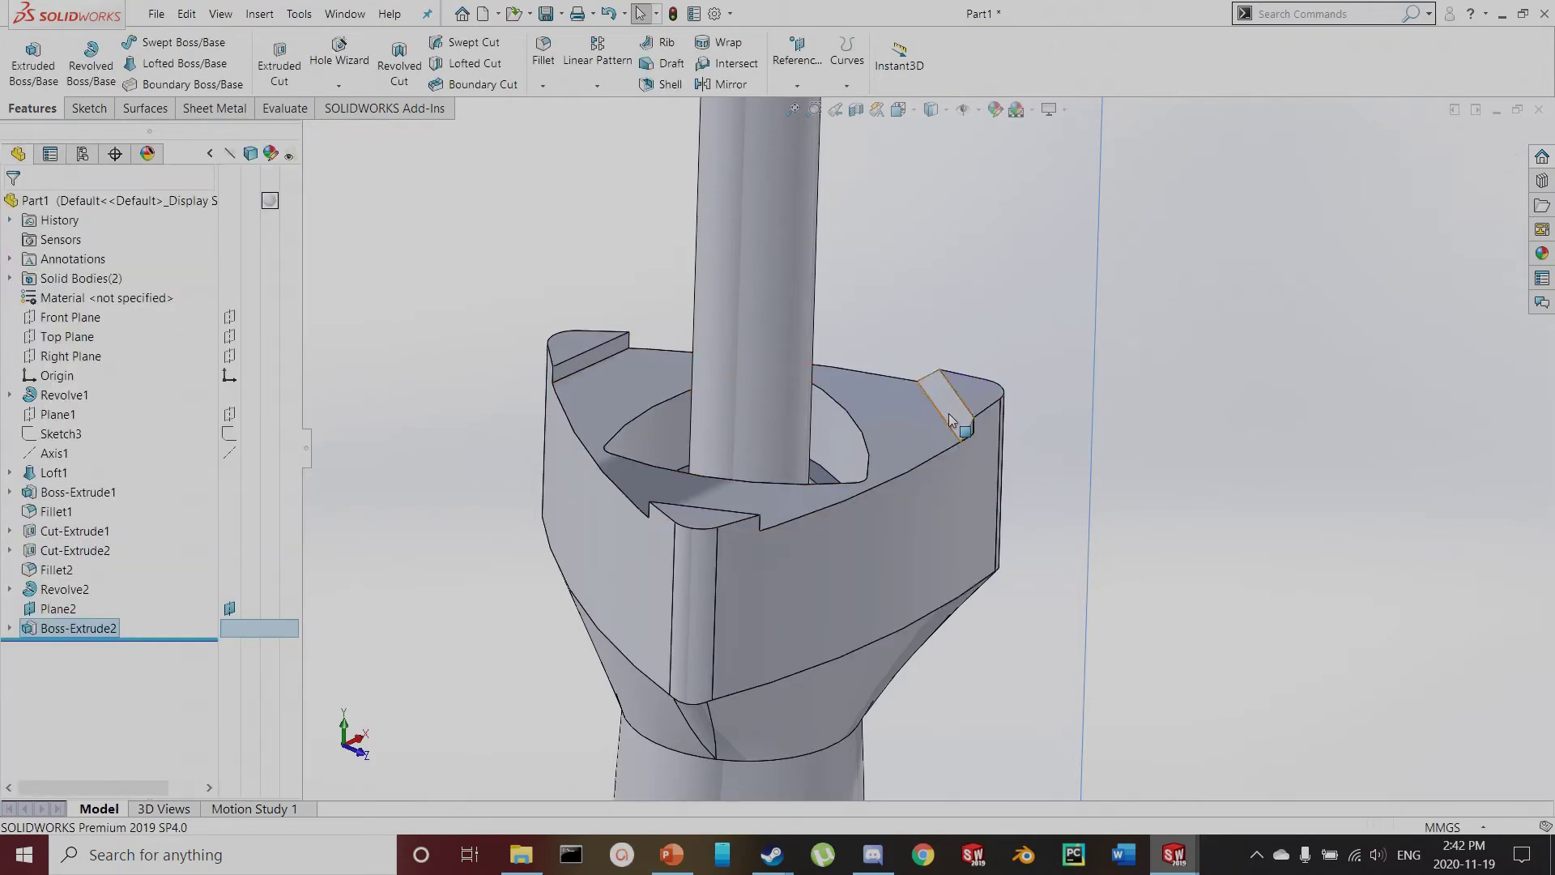
# Expand the part's solid bodies and highlight the main body to distinguish it from the separate wedge
pyautogui.click(10, 279)
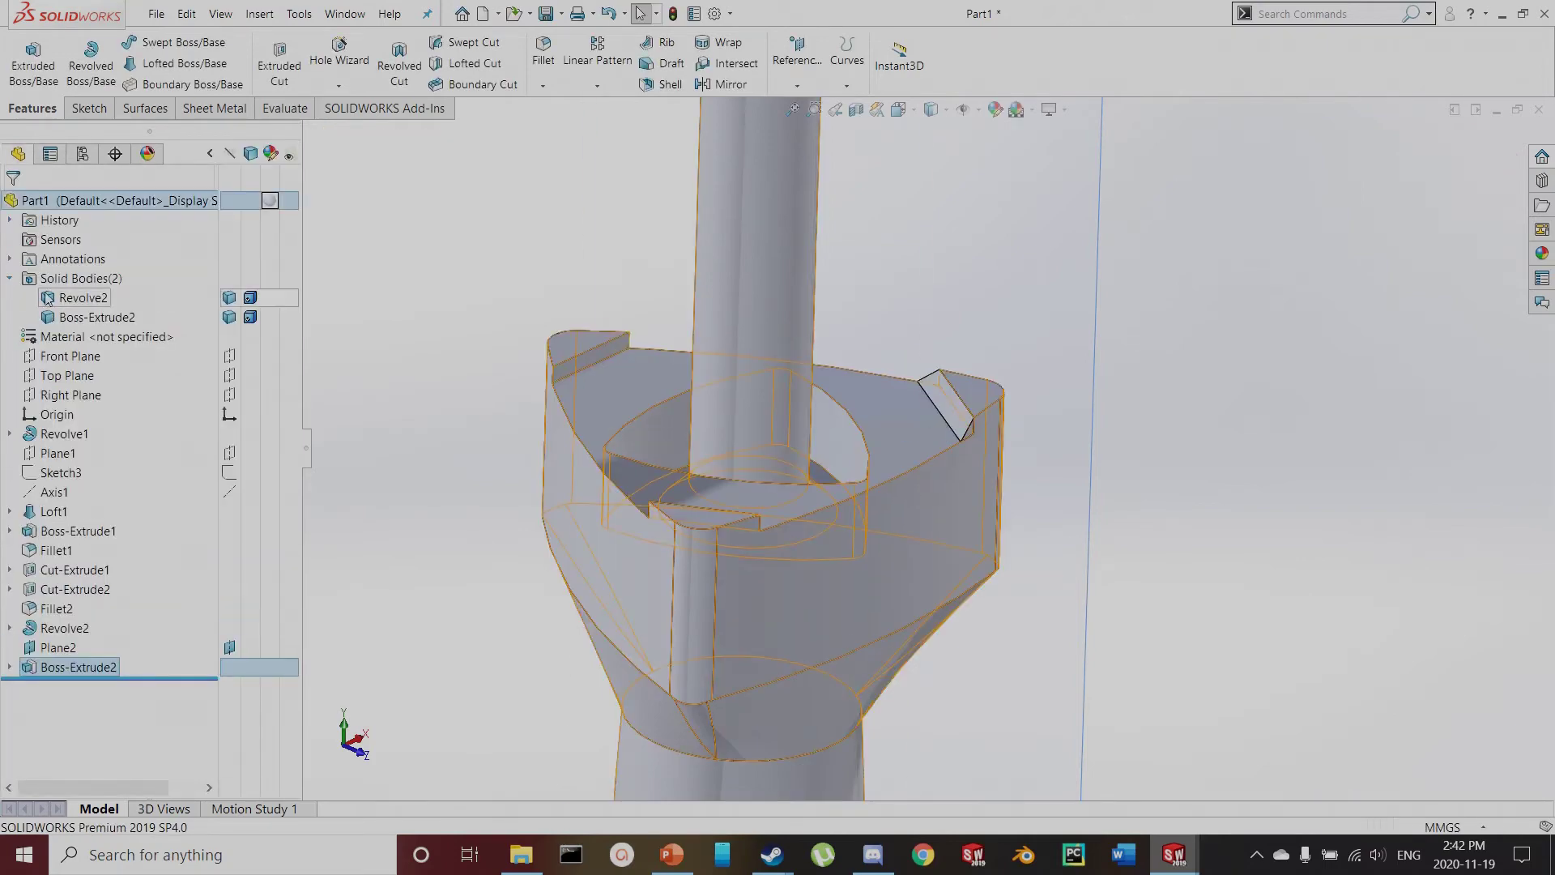
pyautogui.click(65, 315)
pyautogui.click(60, 298)
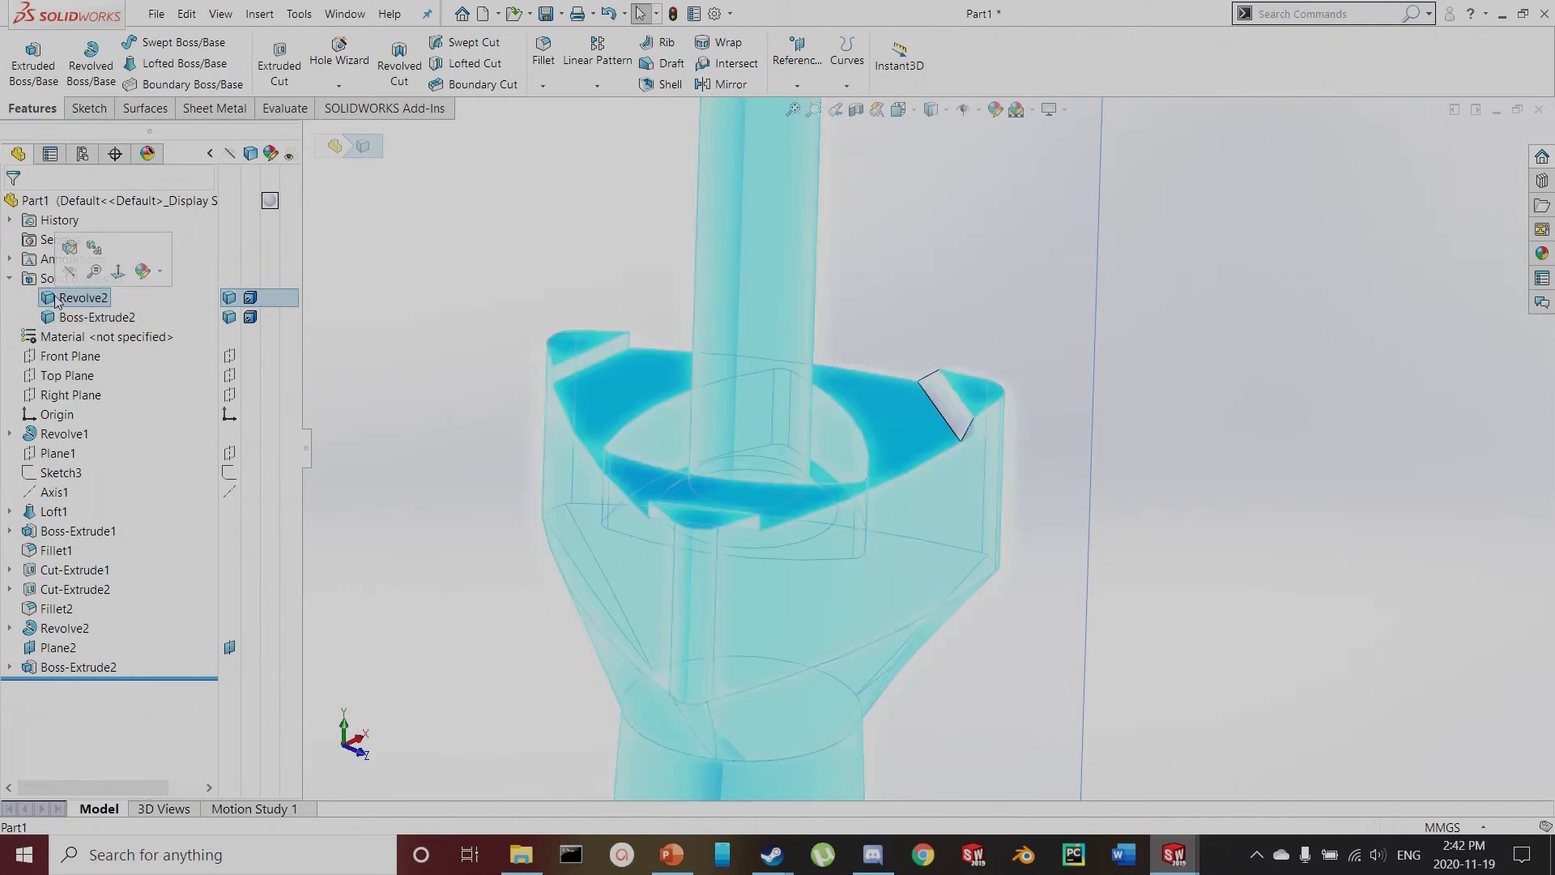
pyautogui.click(490, 303)
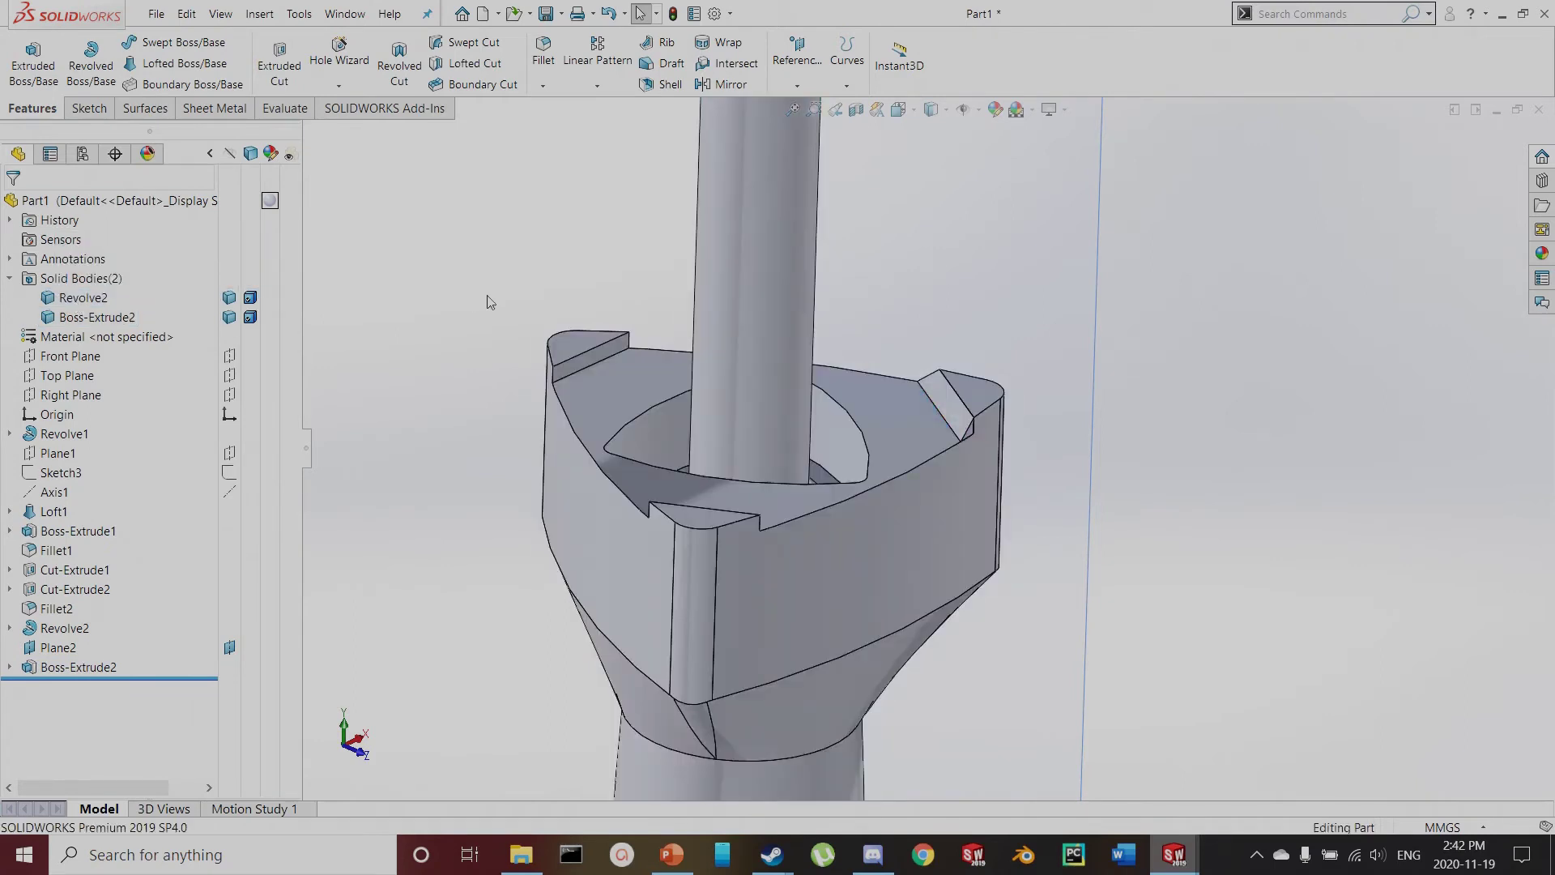
# Circularly pattern the wedge body around Axis1 with three equally spaced instances over 360 degrees
pyautogui.click(597, 85)
pyautogui.click(612, 127)
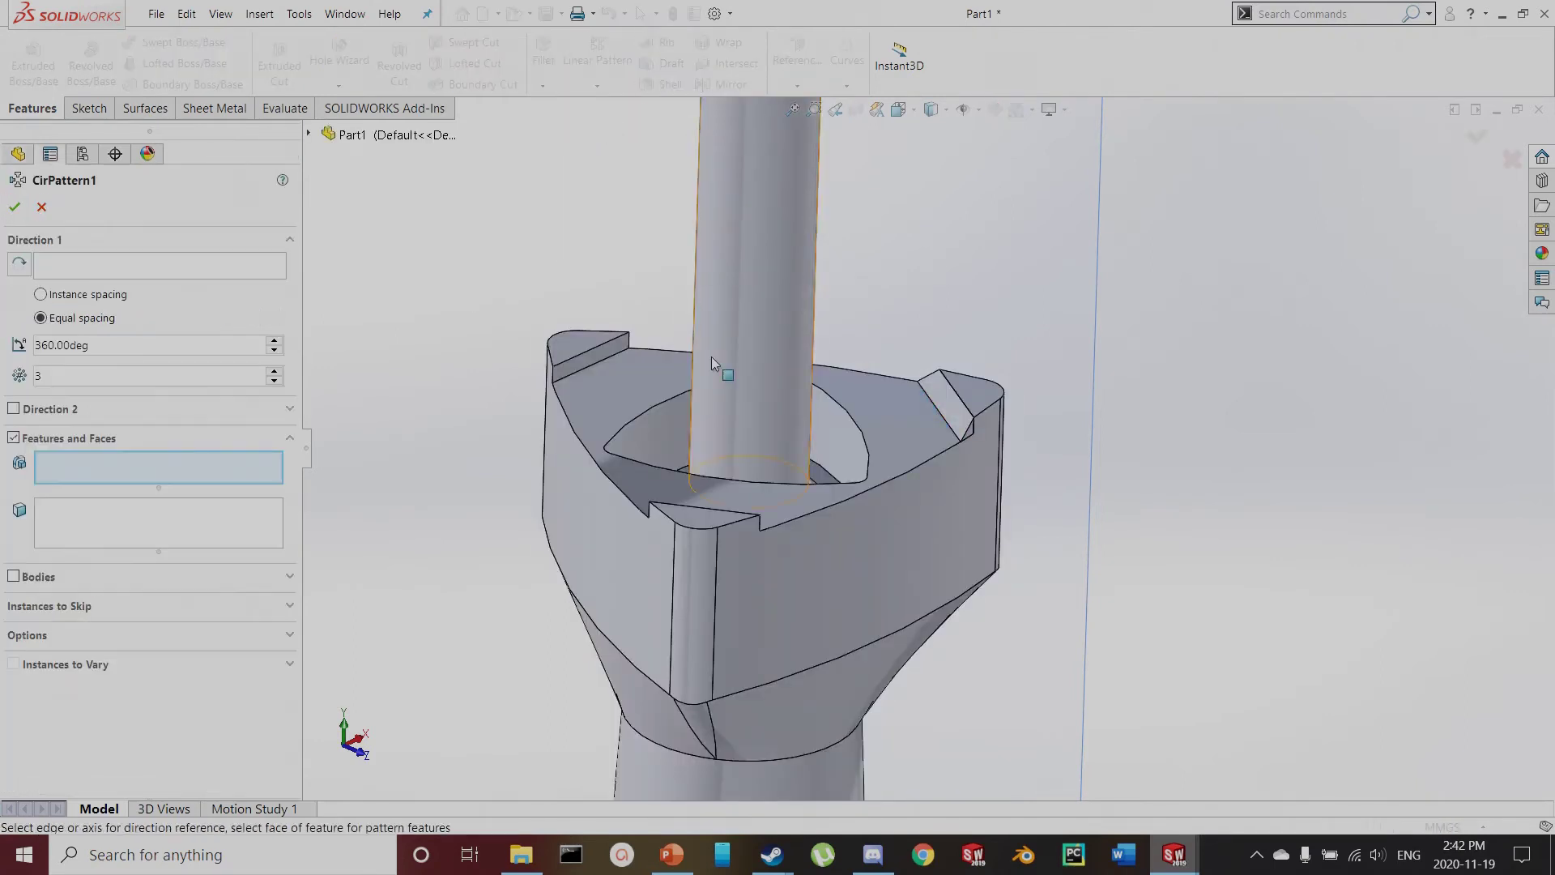
pyautogui.scroll(5, 711, 364)
pyautogui.click(146, 273)
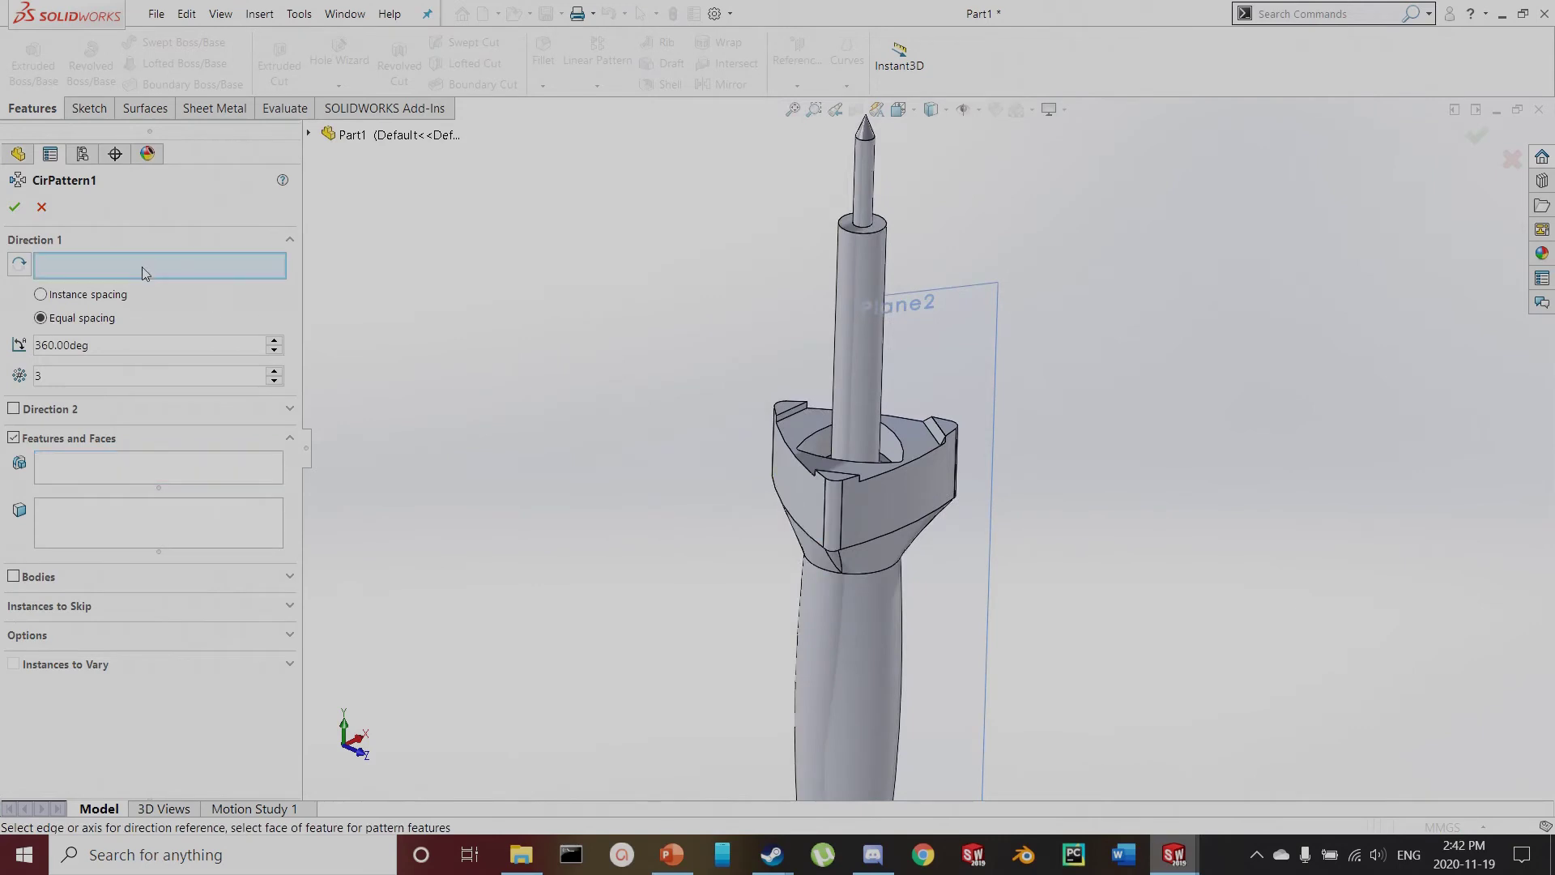
pyautogui.click(309, 133)
pyautogui.click(372, 427)
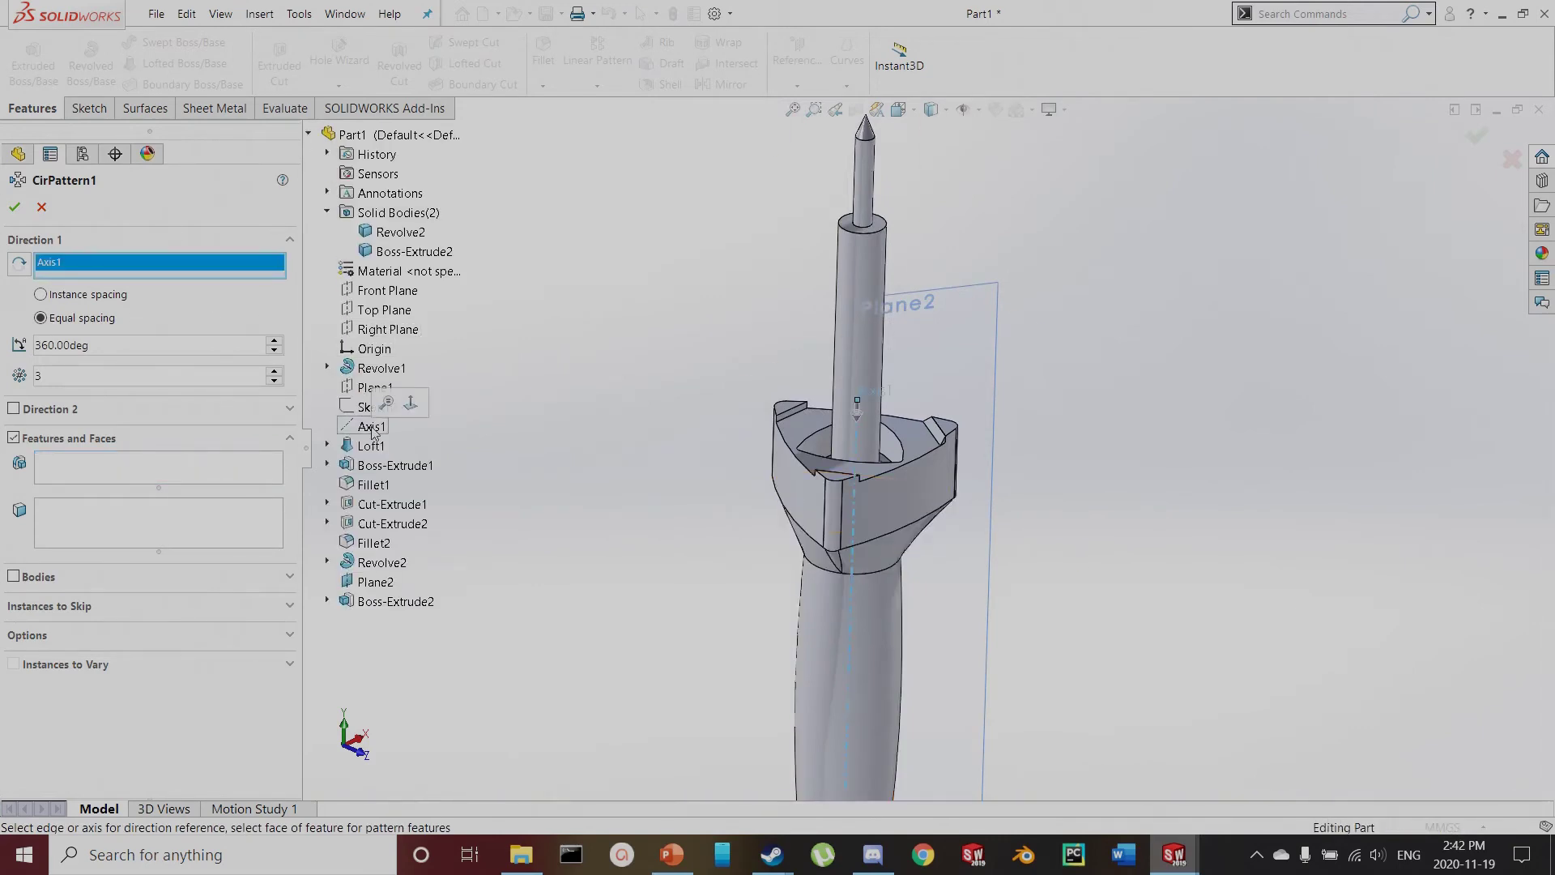
pyautogui.click(37, 580)
pyautogui.scroll(-5, 929, 457)
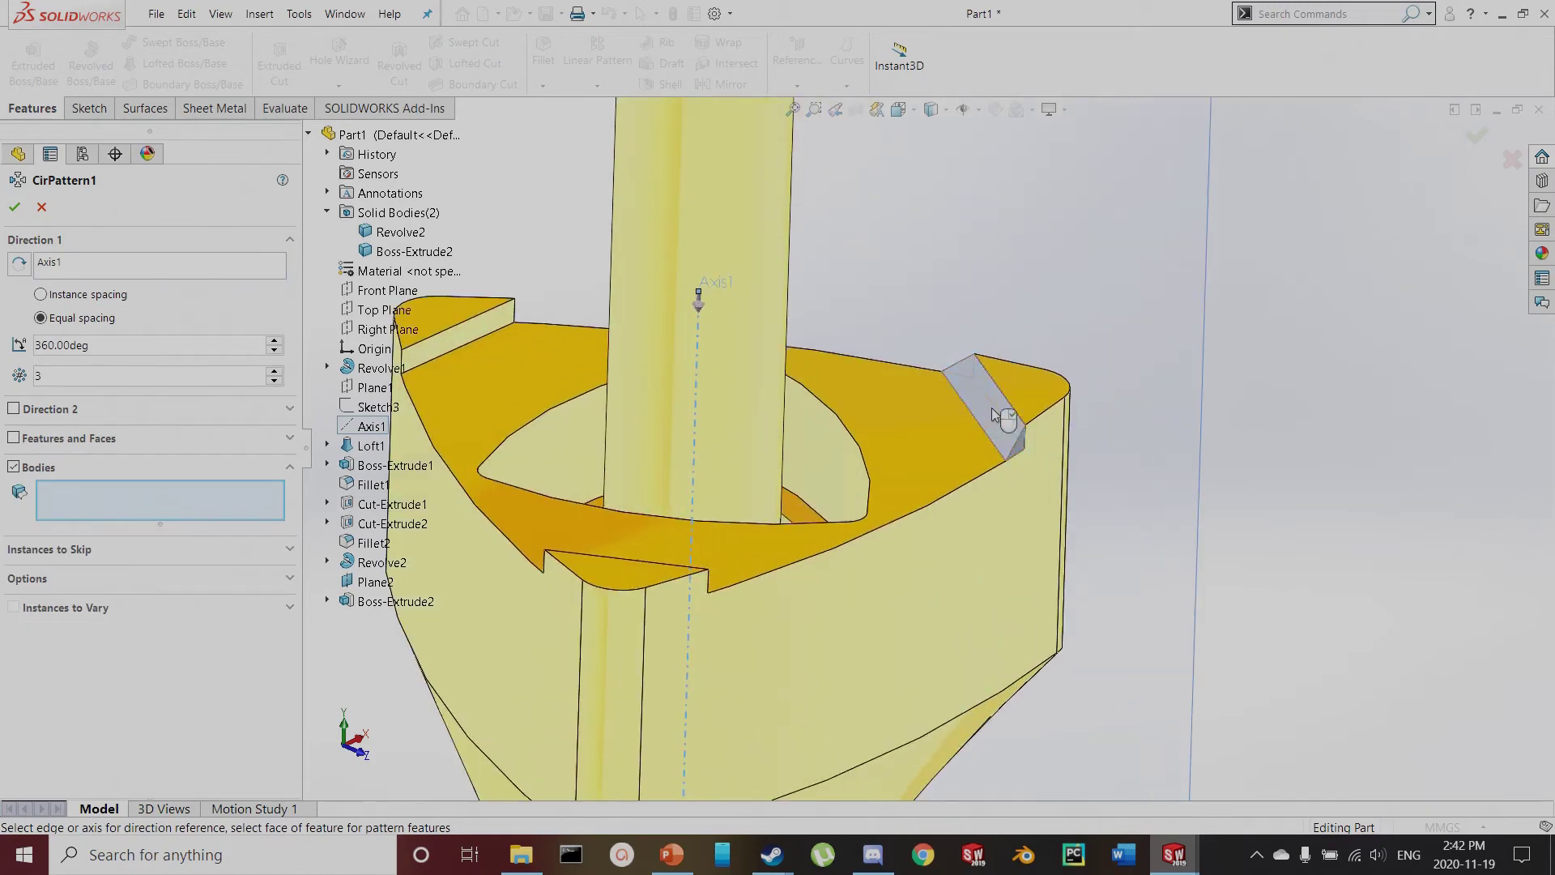
pyautogui.click(991, 409)
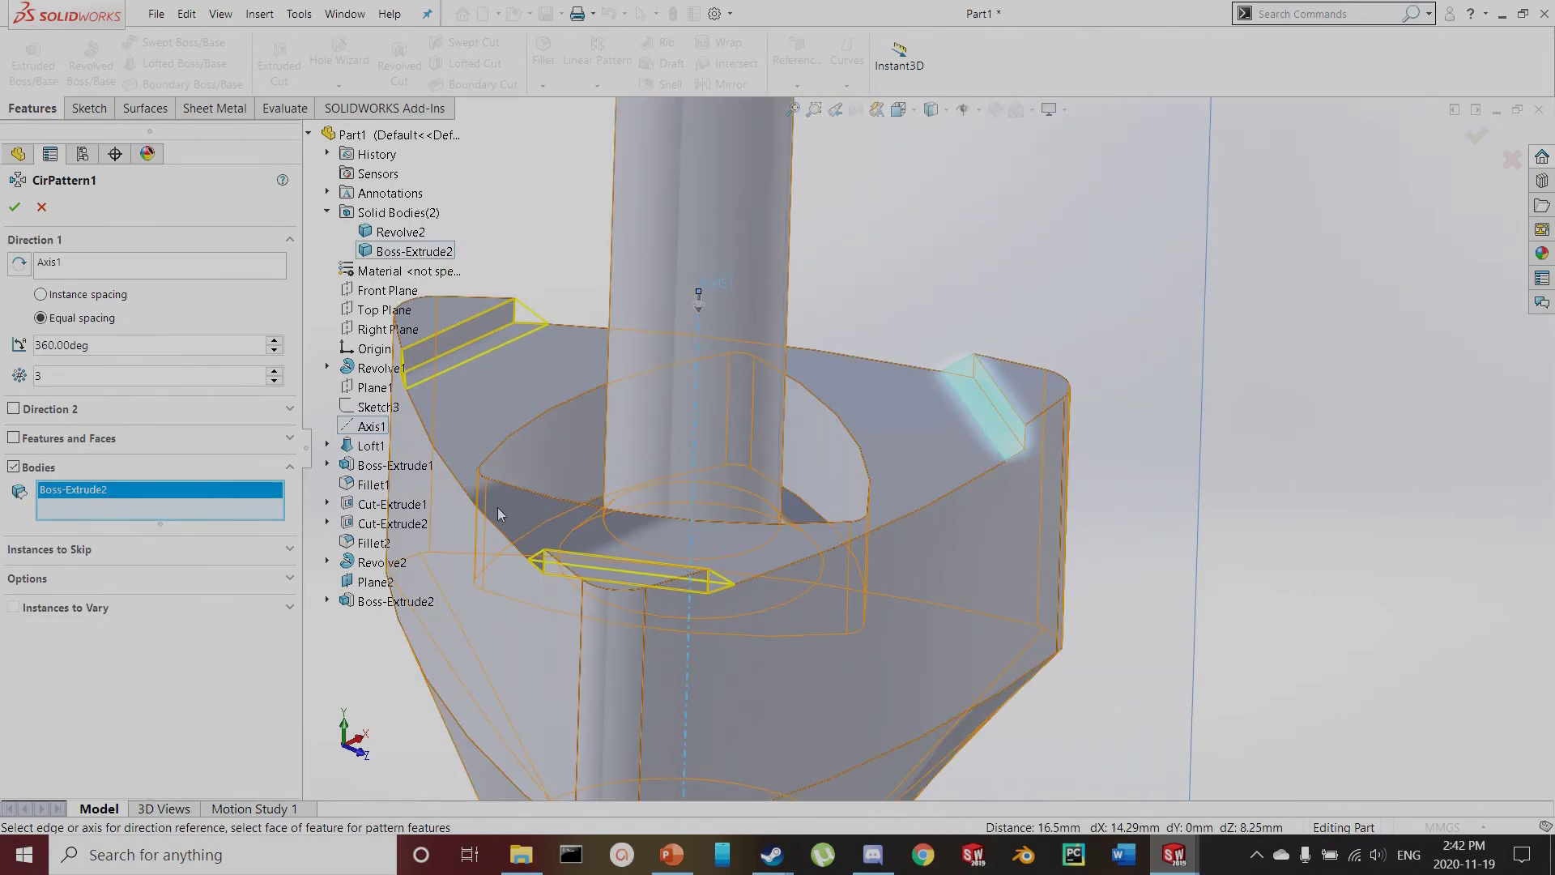
pyautogui.click(15, 206)
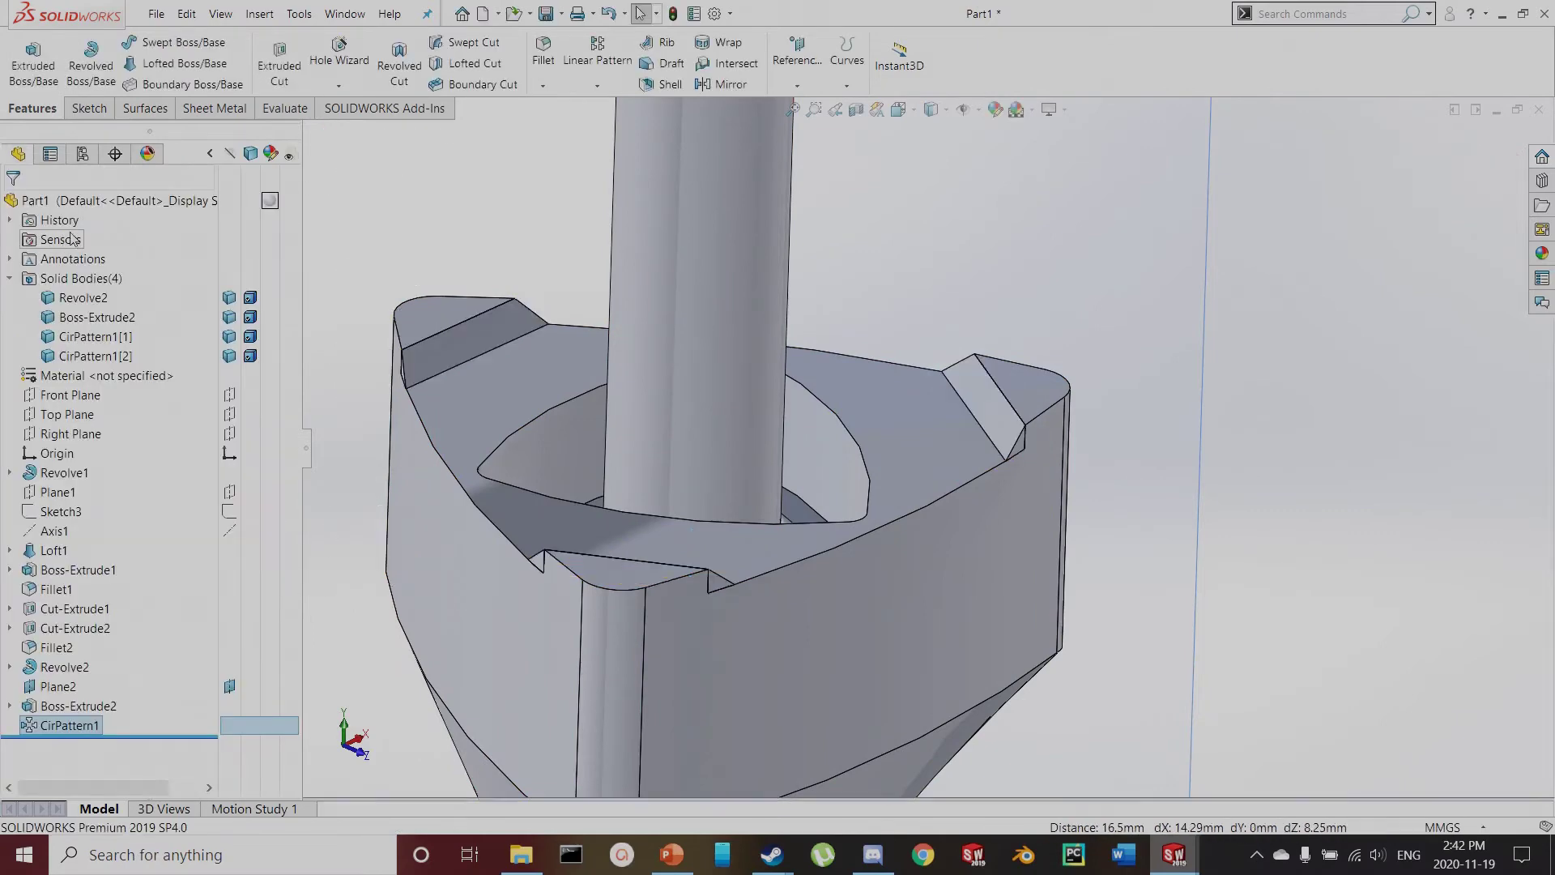
# Inspect the three wedges with the main body temporarily hidden, and hide Plane2
pyautogui.click(226, 300)
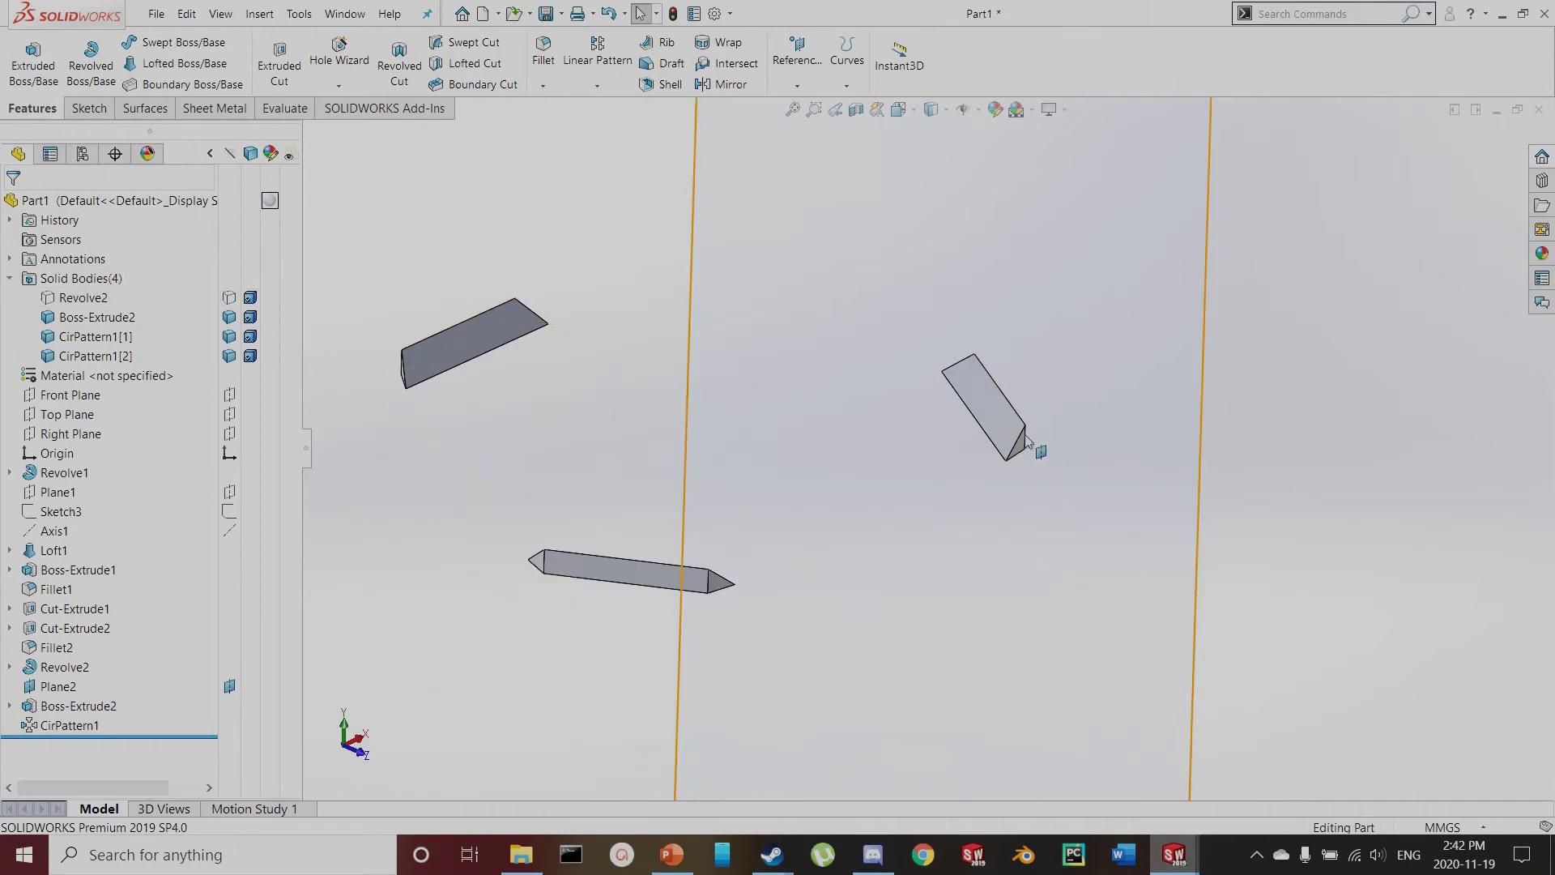
pyautogui.click(230, 298)
pyautogui.moveTo(729, 519); pyautogui.dragTo(878, 670, button='middle')
pyautogui.scroll(5, 830, 617)
pyautogui.scroll(-6, 920, 465)
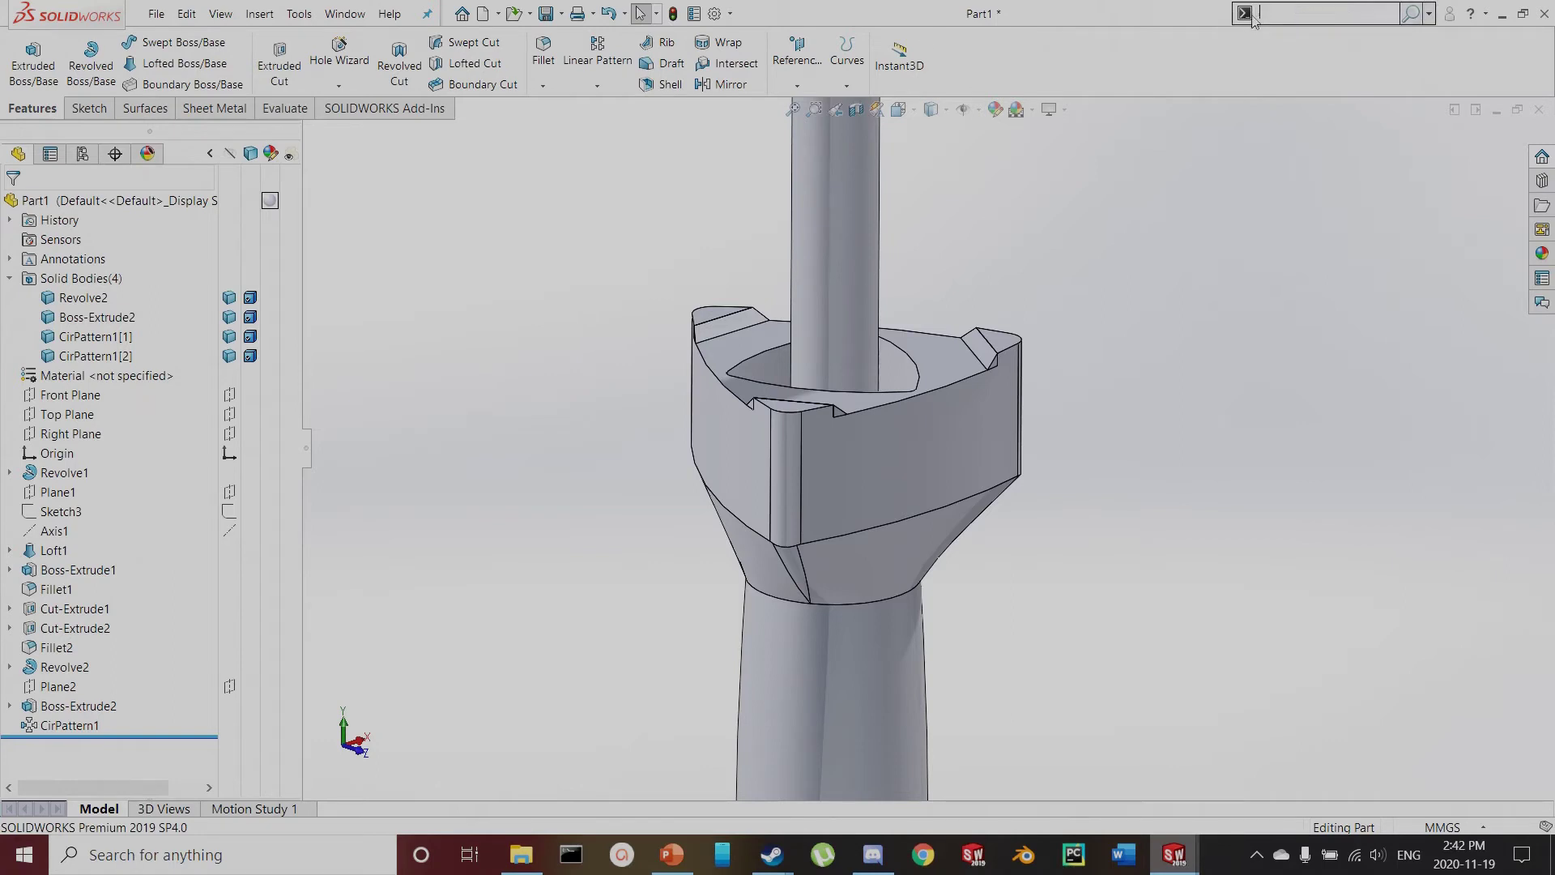
# Search the commands for "combine" and start the Combine feature
pyautogui.click(1430, 14)
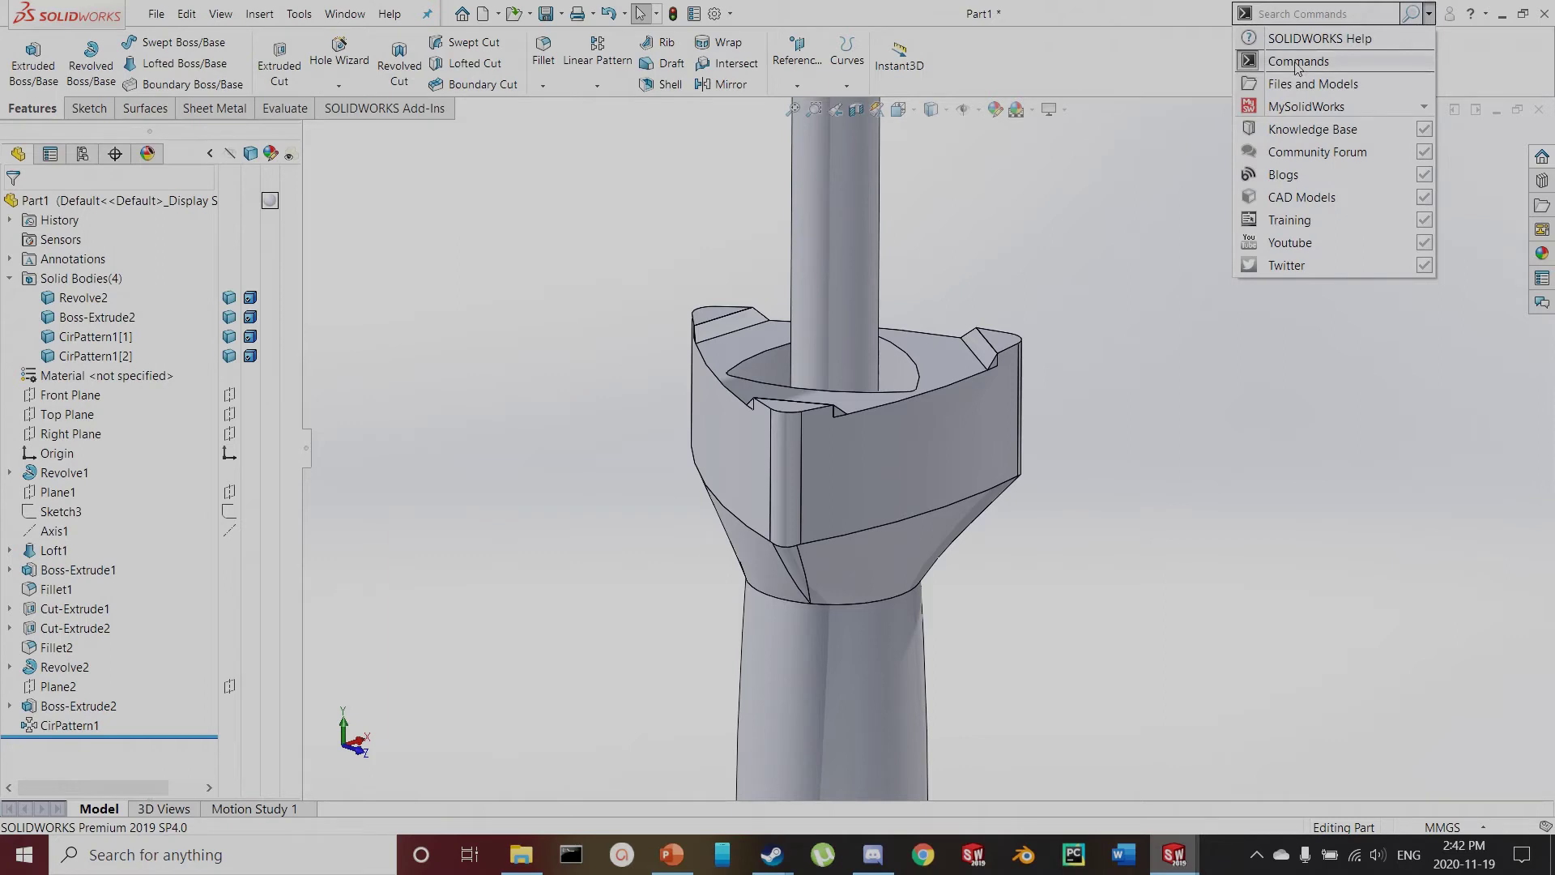
pyautogui.click(1285, 9)
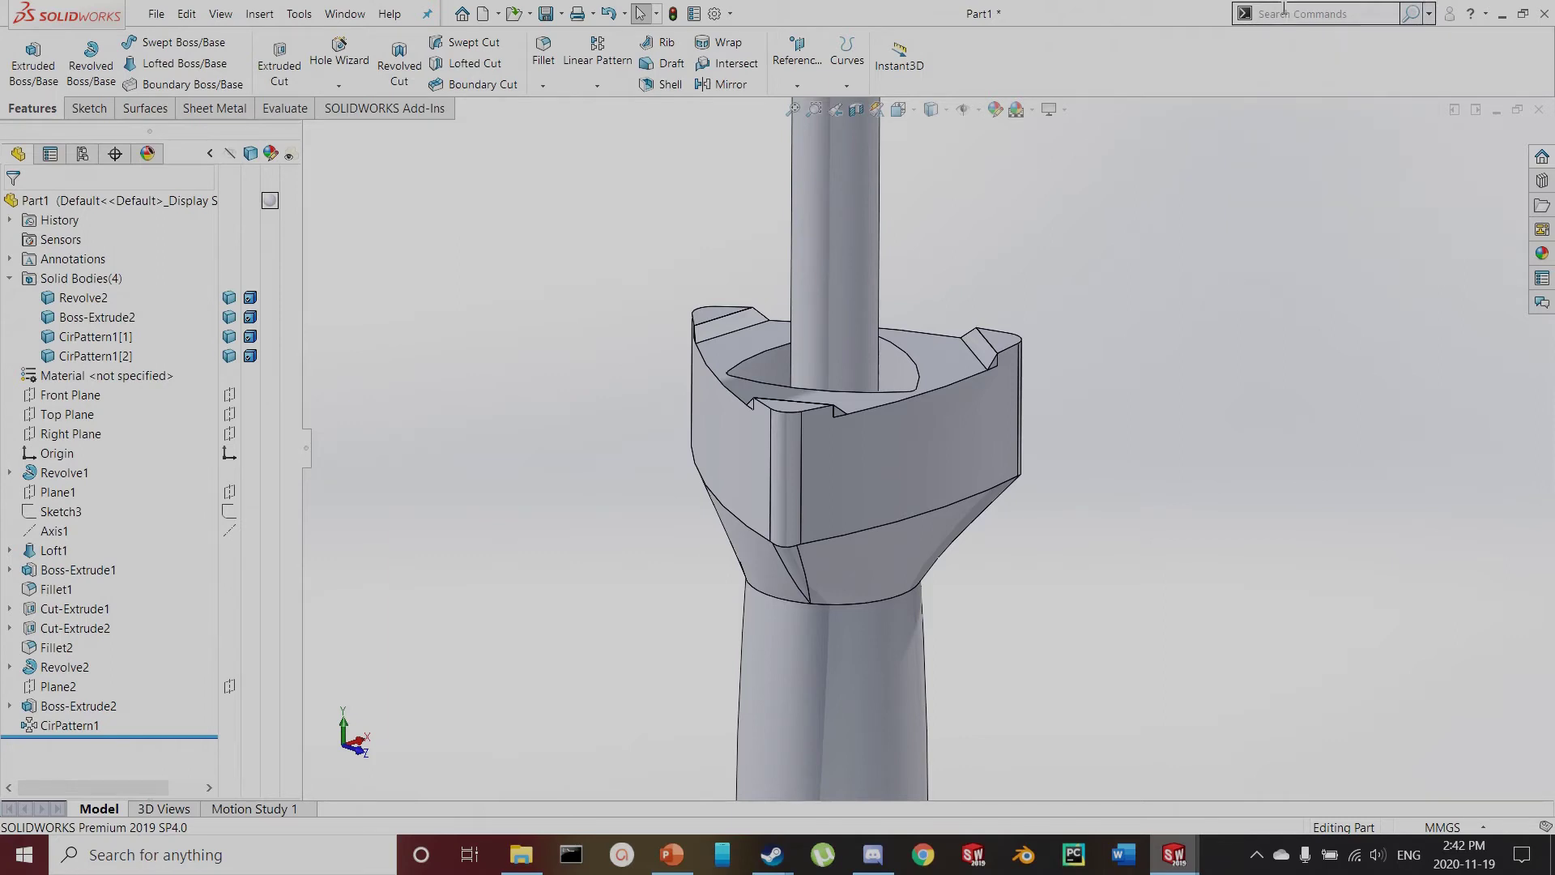
pyautogui.press('l')
pyautogui.press('Escape')
pyautogui.write('co')
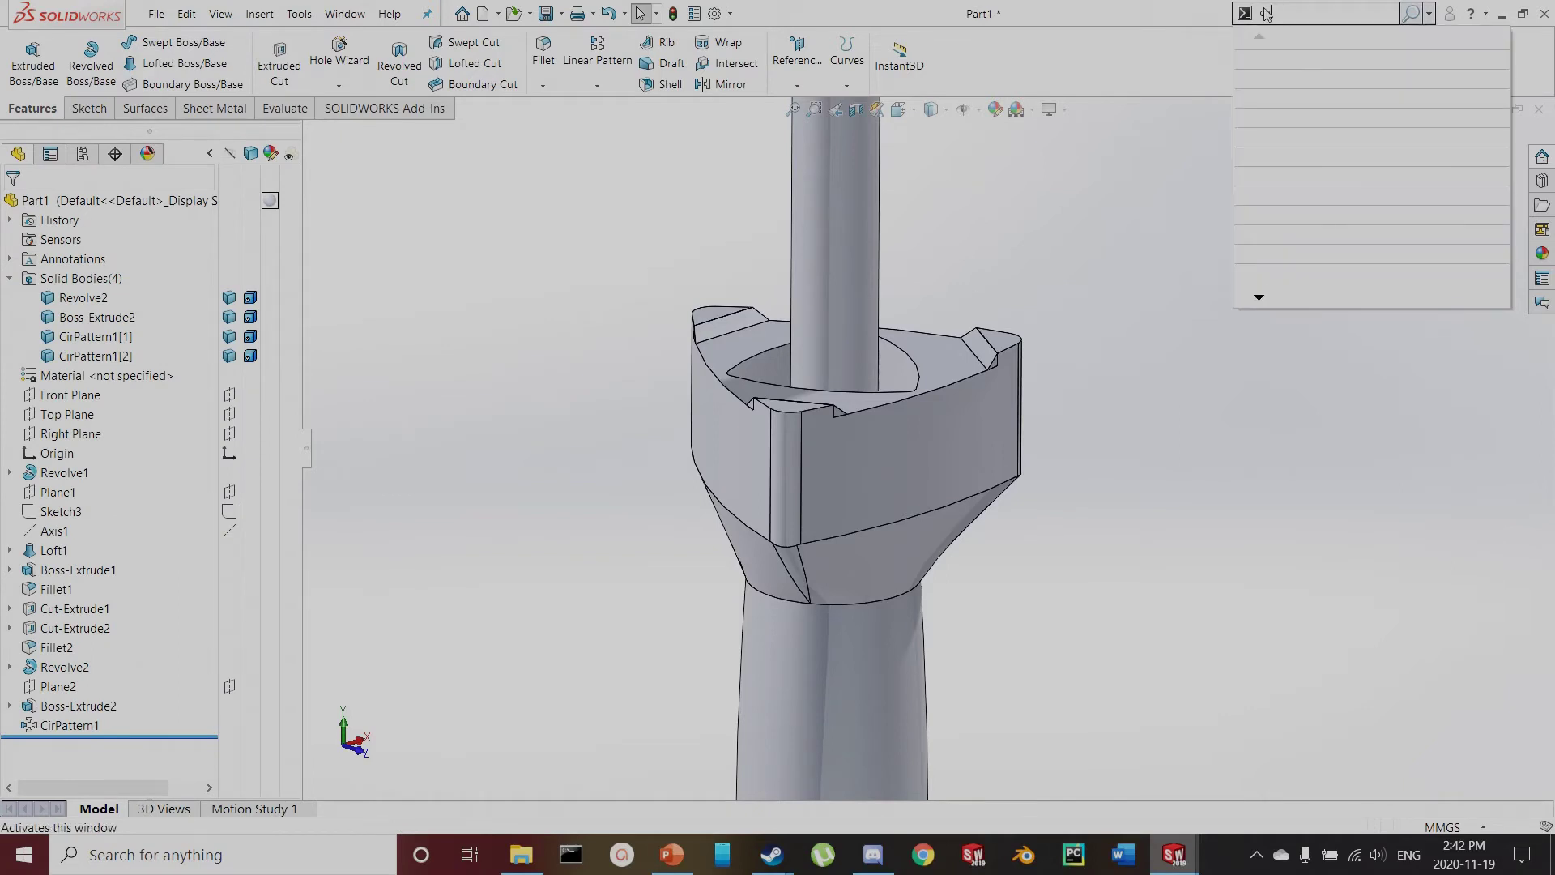
pyautogui.write('mbine')
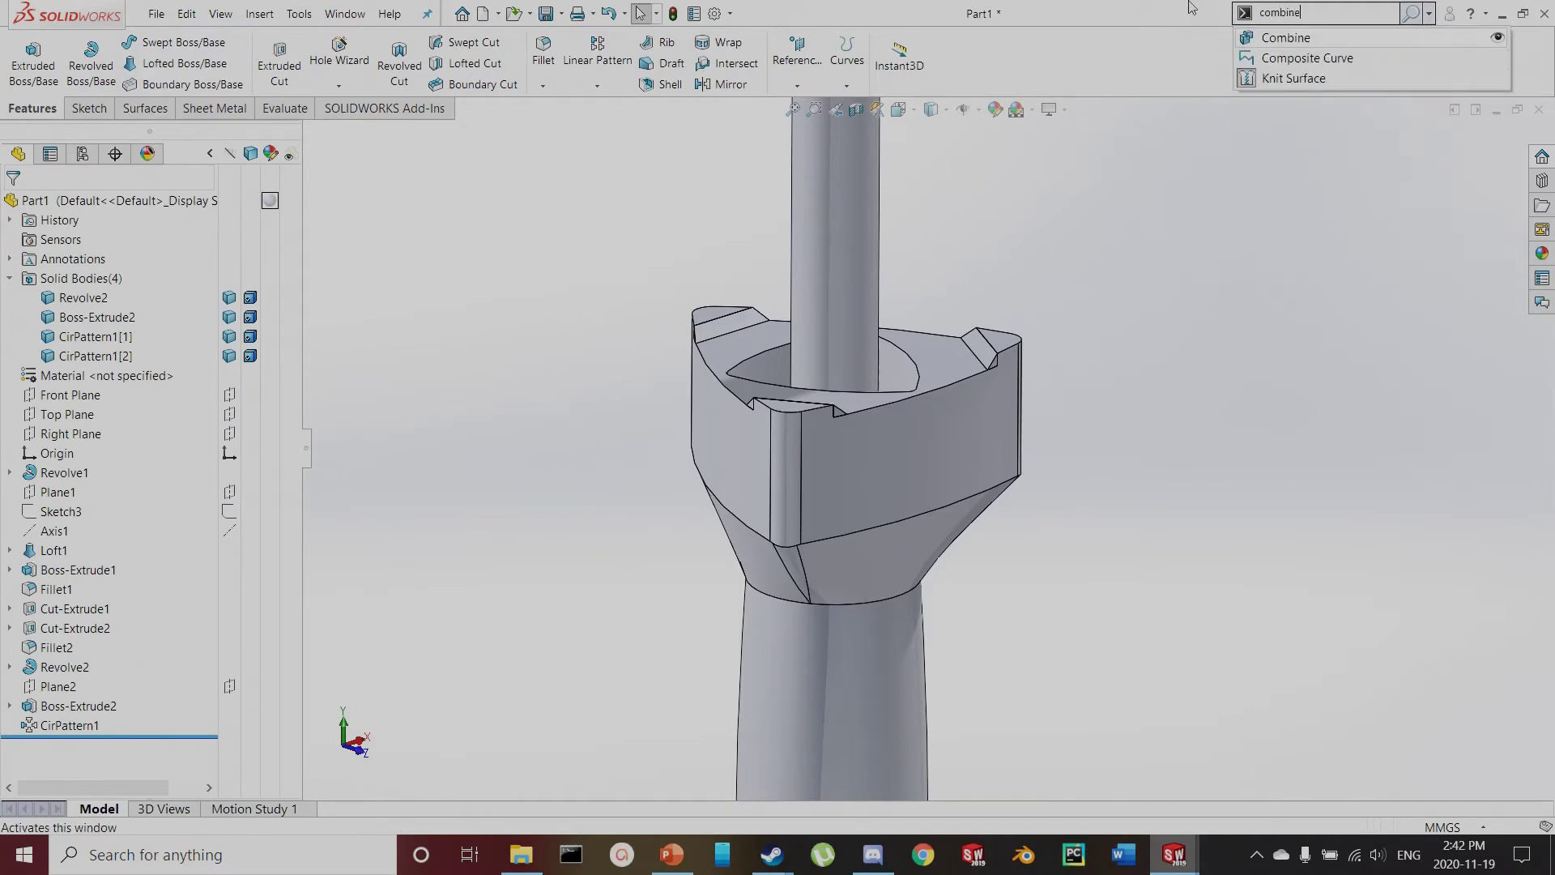
pyautogui.click(1254, 39)
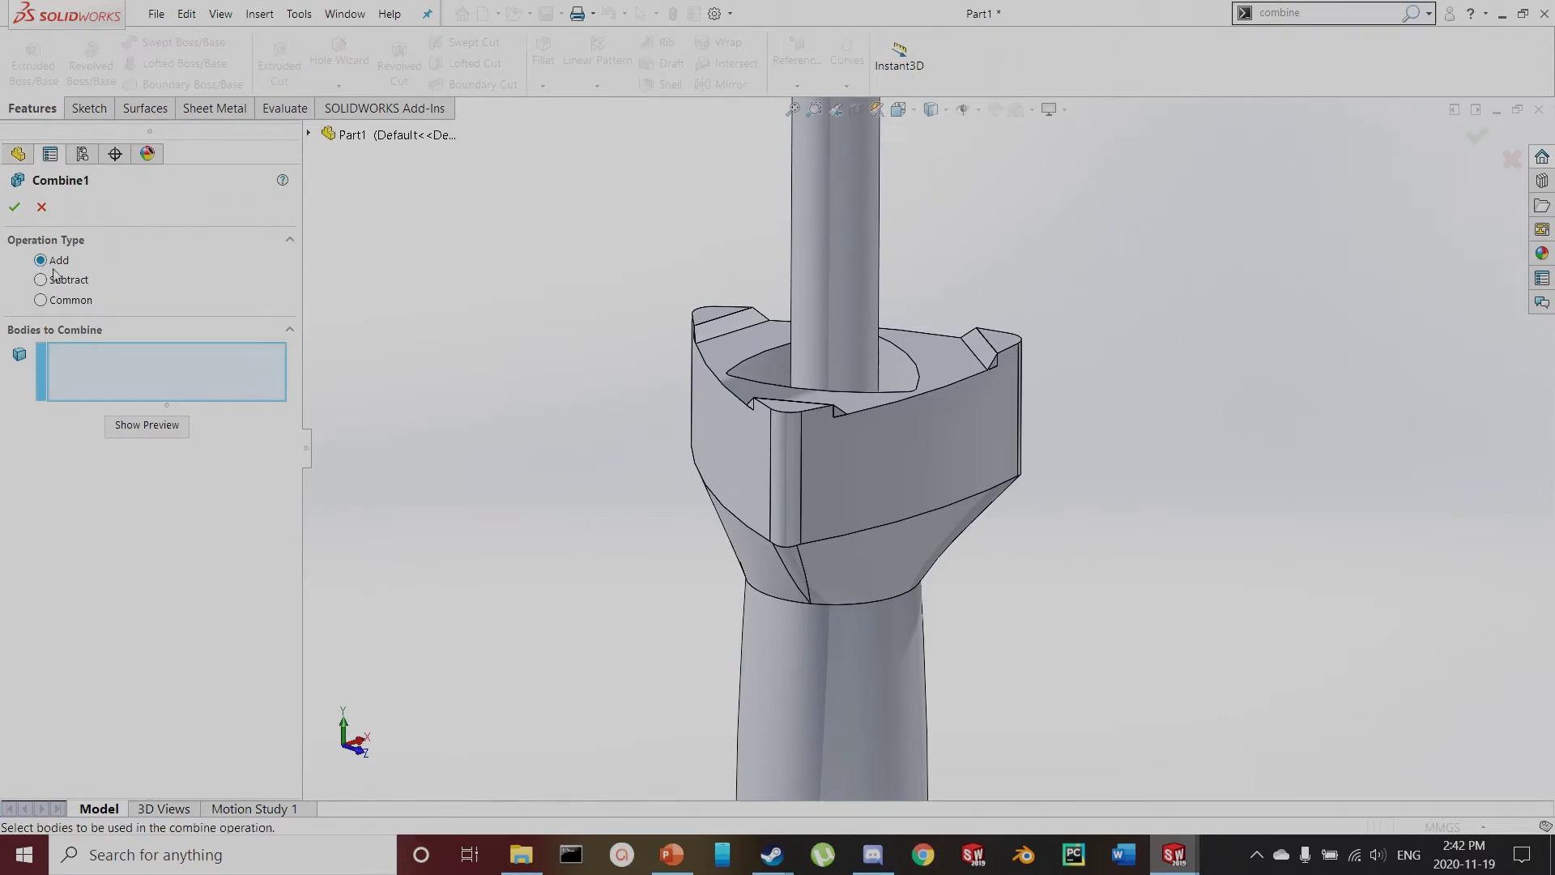
# Combine the main body and all three wedge bodies into one solid using the Add operation
pyautogui.click(920, 496)
pyautogui.scroll(-4, 979, 366)
pyautogui.click(497, 285)
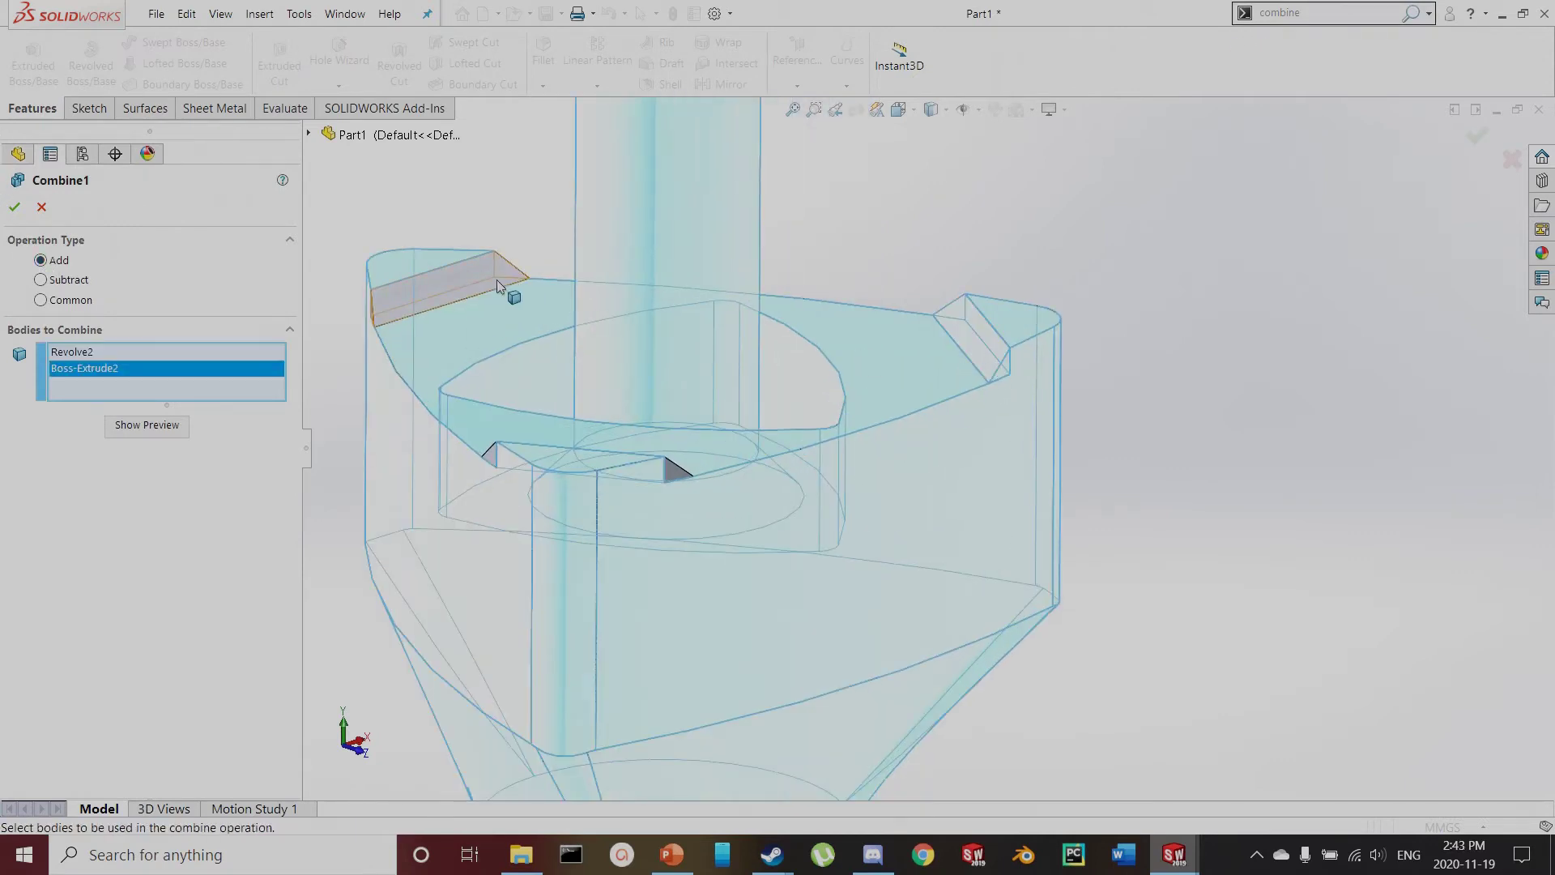
pyautogui.click(504, 332)
pyautogui.moveTo(777, 496); pyautogui.dragTo(712, 469, button='middle')
pyautogui.click(712, 466)
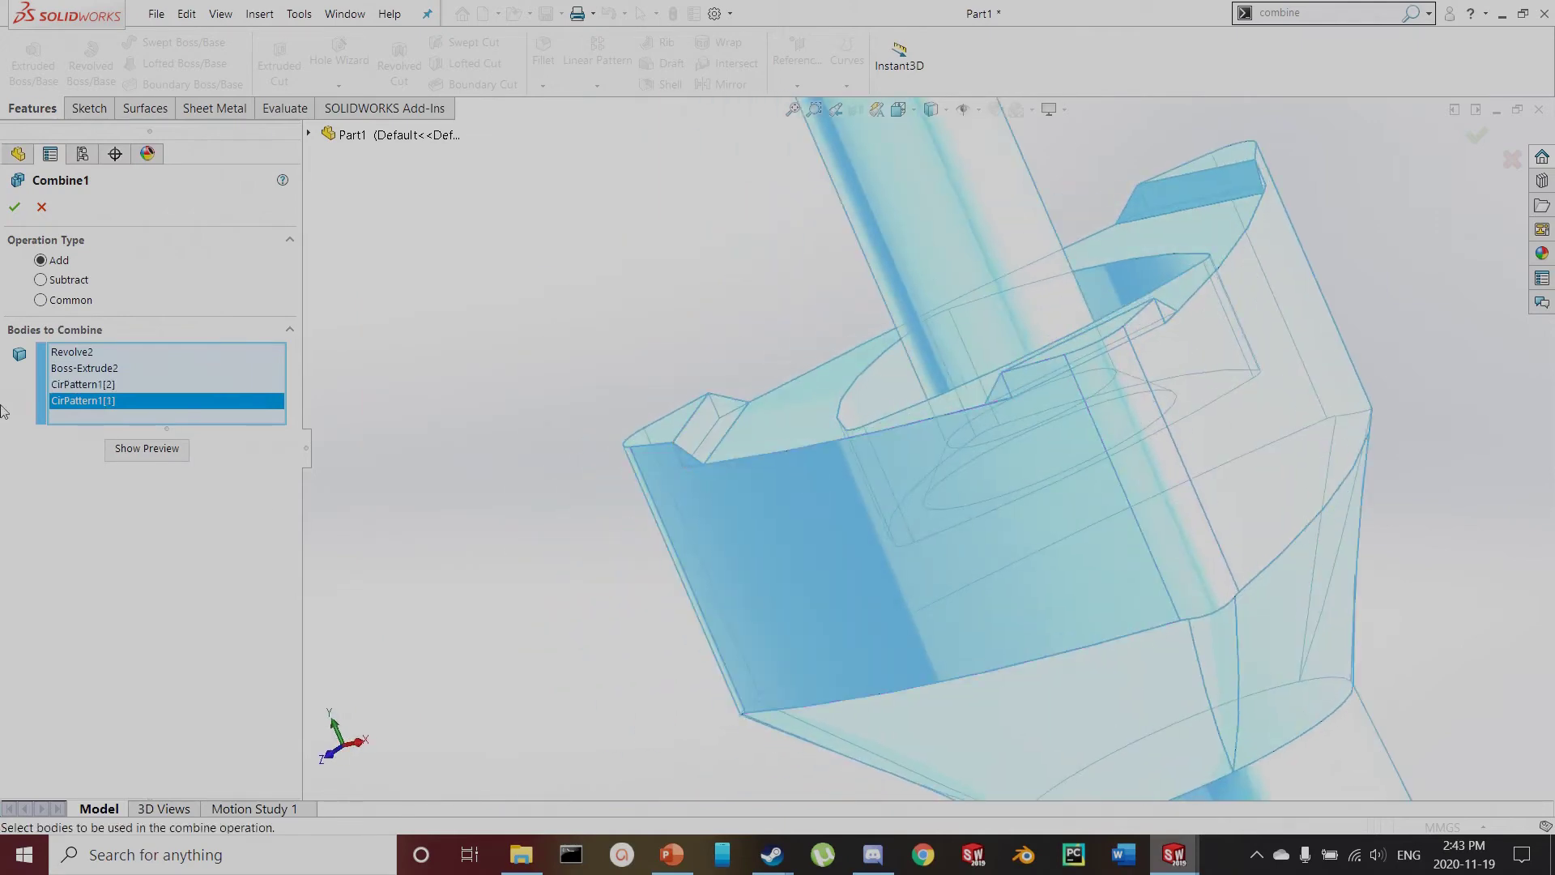
pyautogui.click(15, 207)
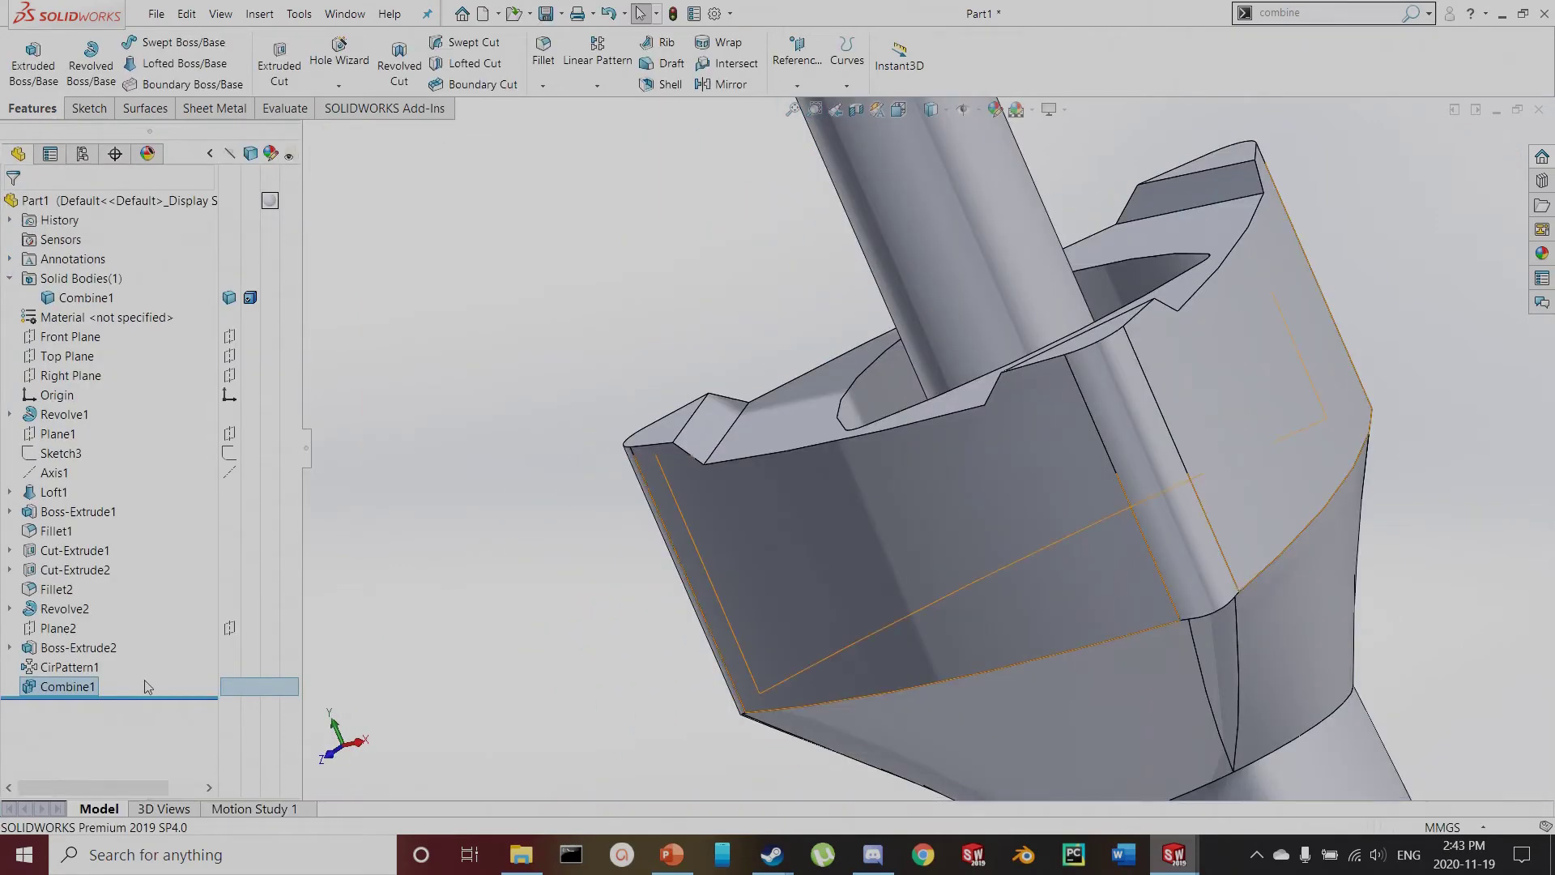
# Start a new sketch on the Front Plane
pyautogui.scroll(8, 567, 624)
pyautogui.moveTo(567, 623); pyautogui.dragTo(867, 527, button='middle')
pyautogui.scroll(-10, 973, 453)
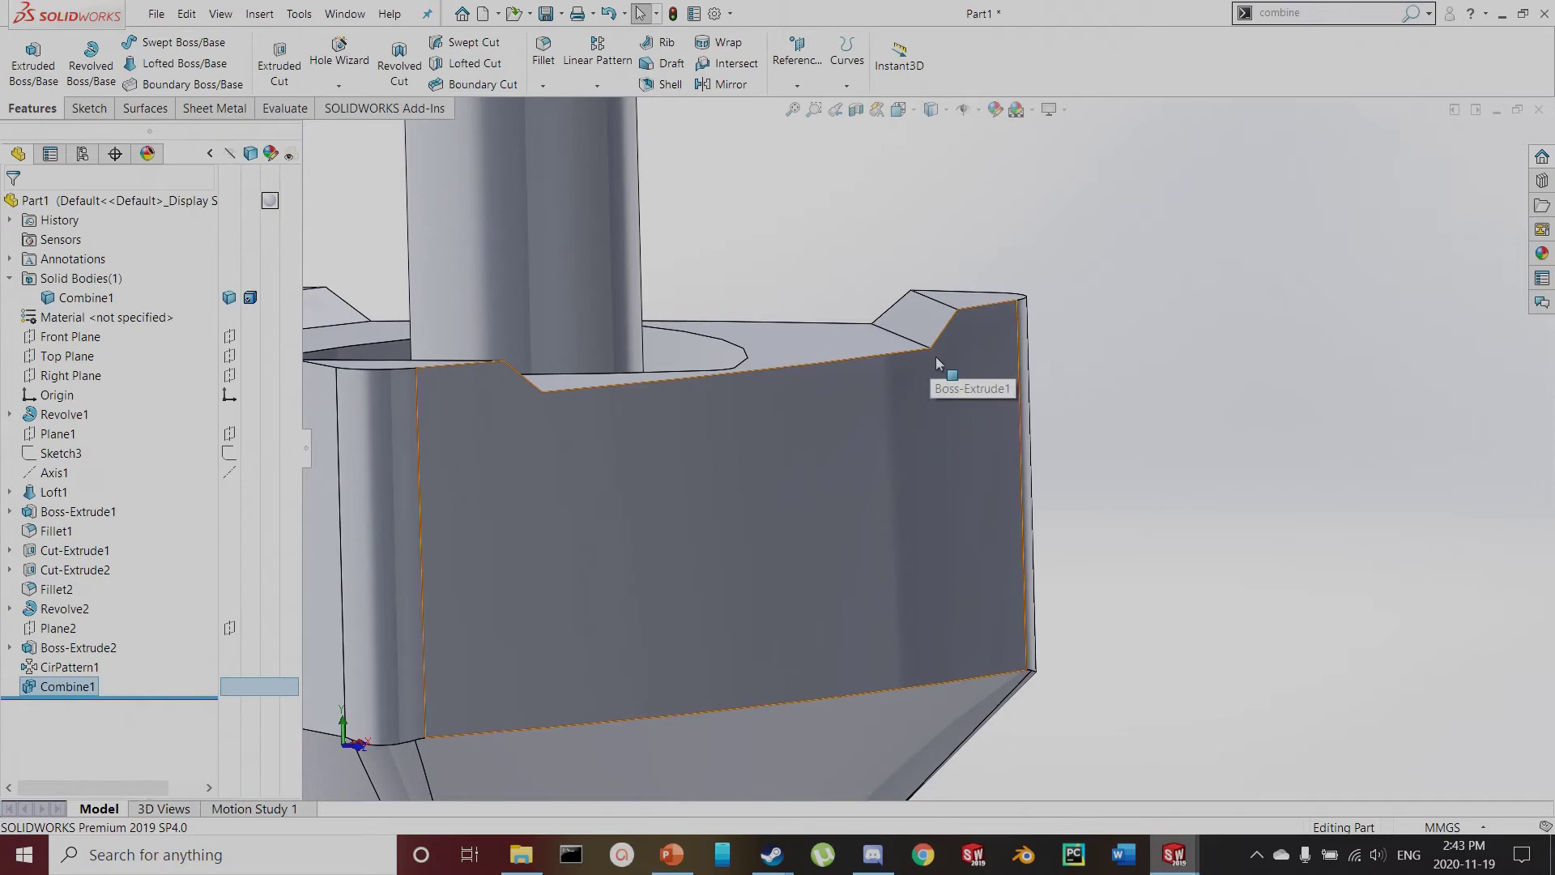
pyautogui.scroll(4, 940, 362)
pyautogui.scroll(5, 948, 415)
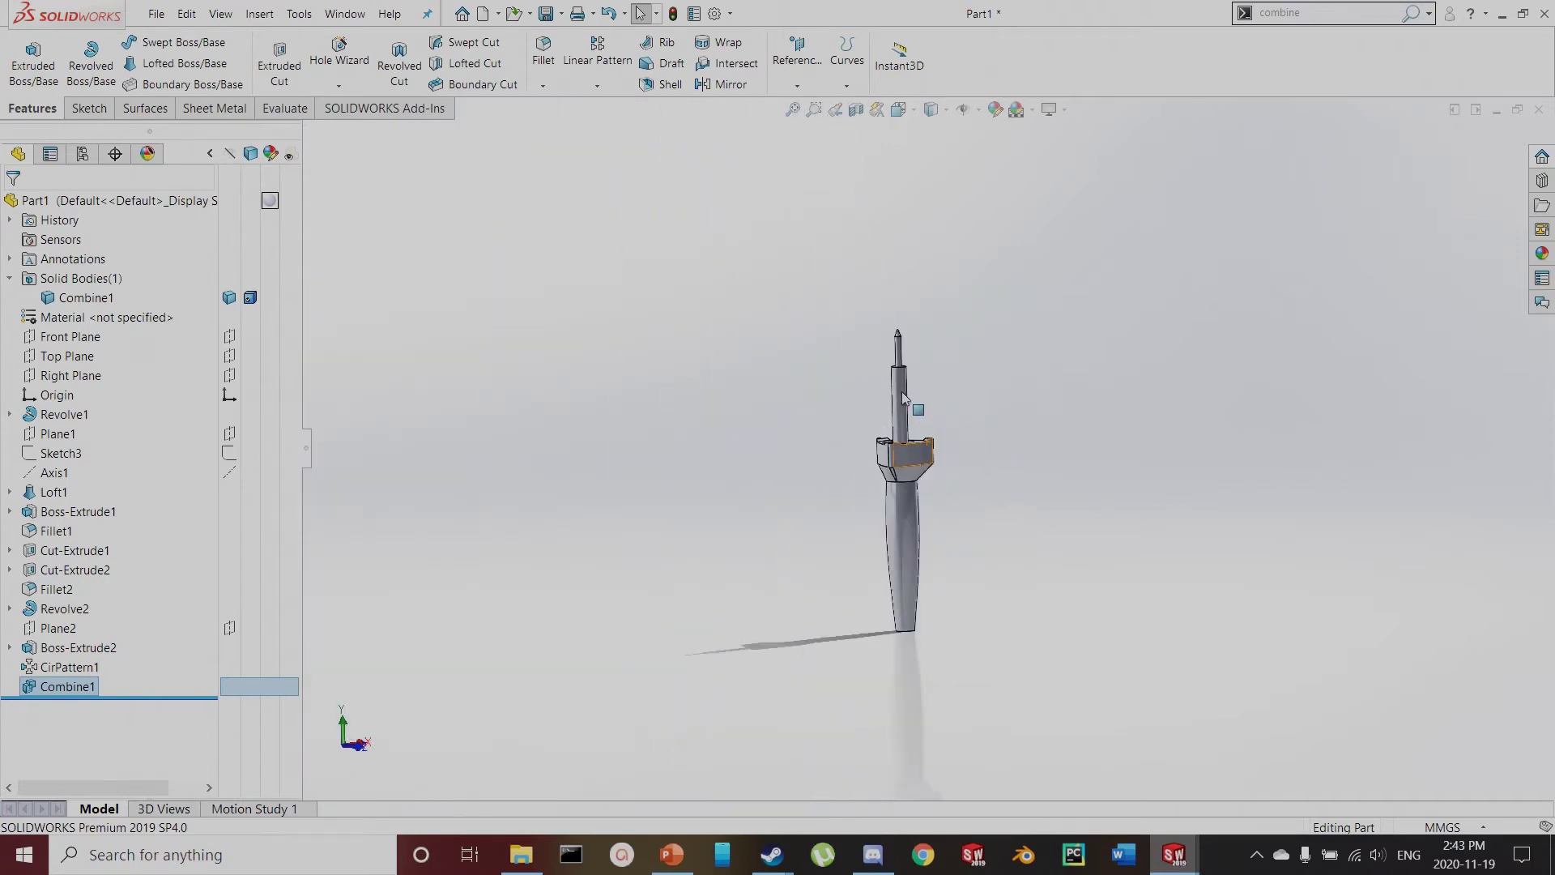
pyautogui.scroll(-2, 915, 640)
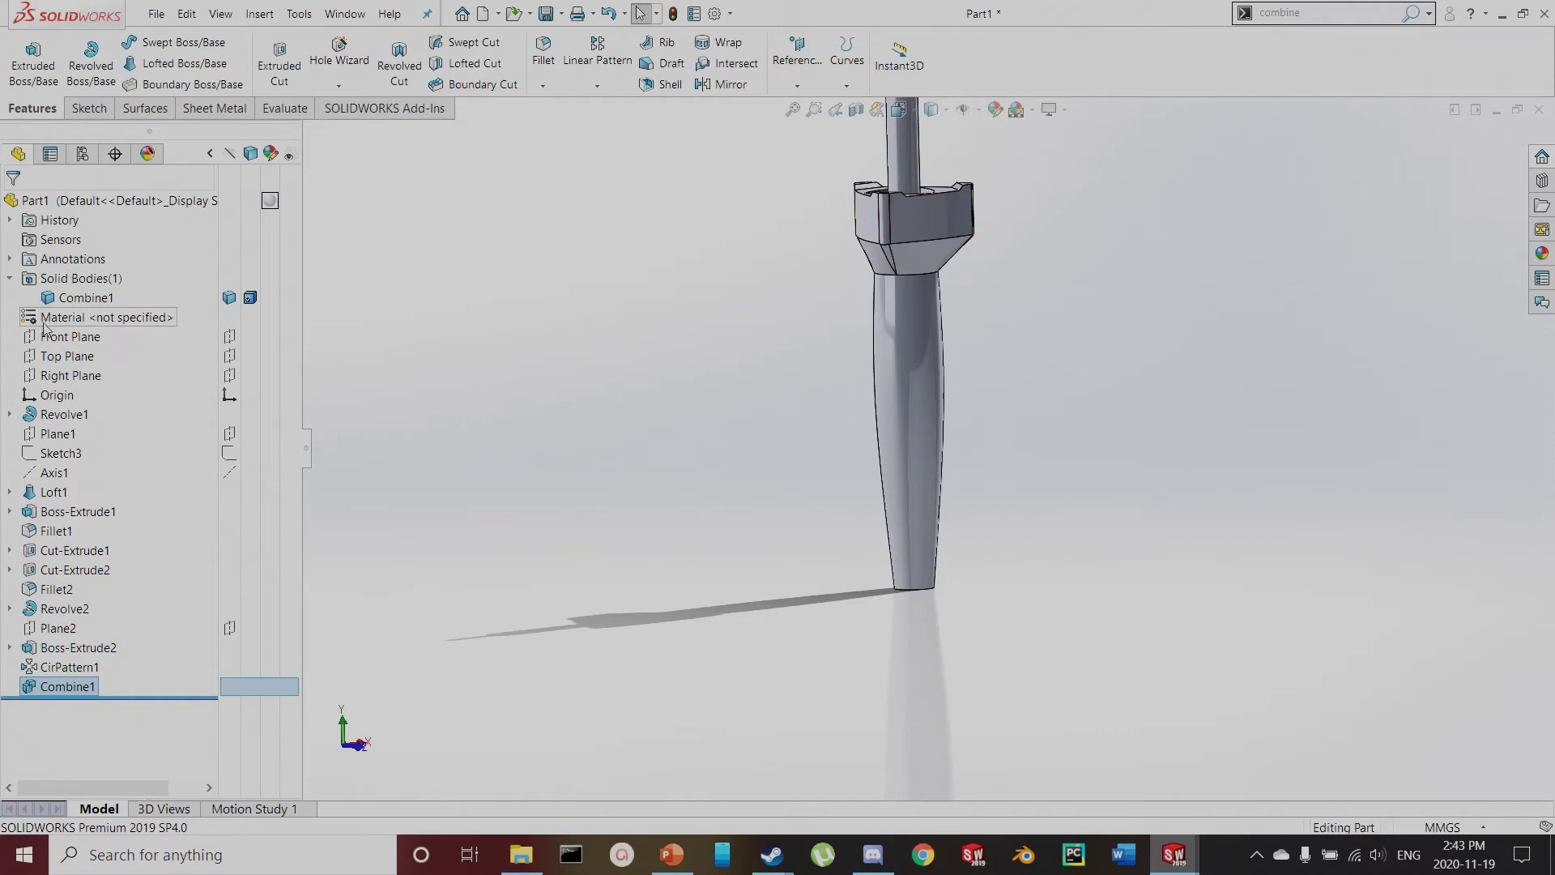
pyautogui.click(71, 336)
pyautogui.click(90, 111)
pyautogui.click(24, 51)
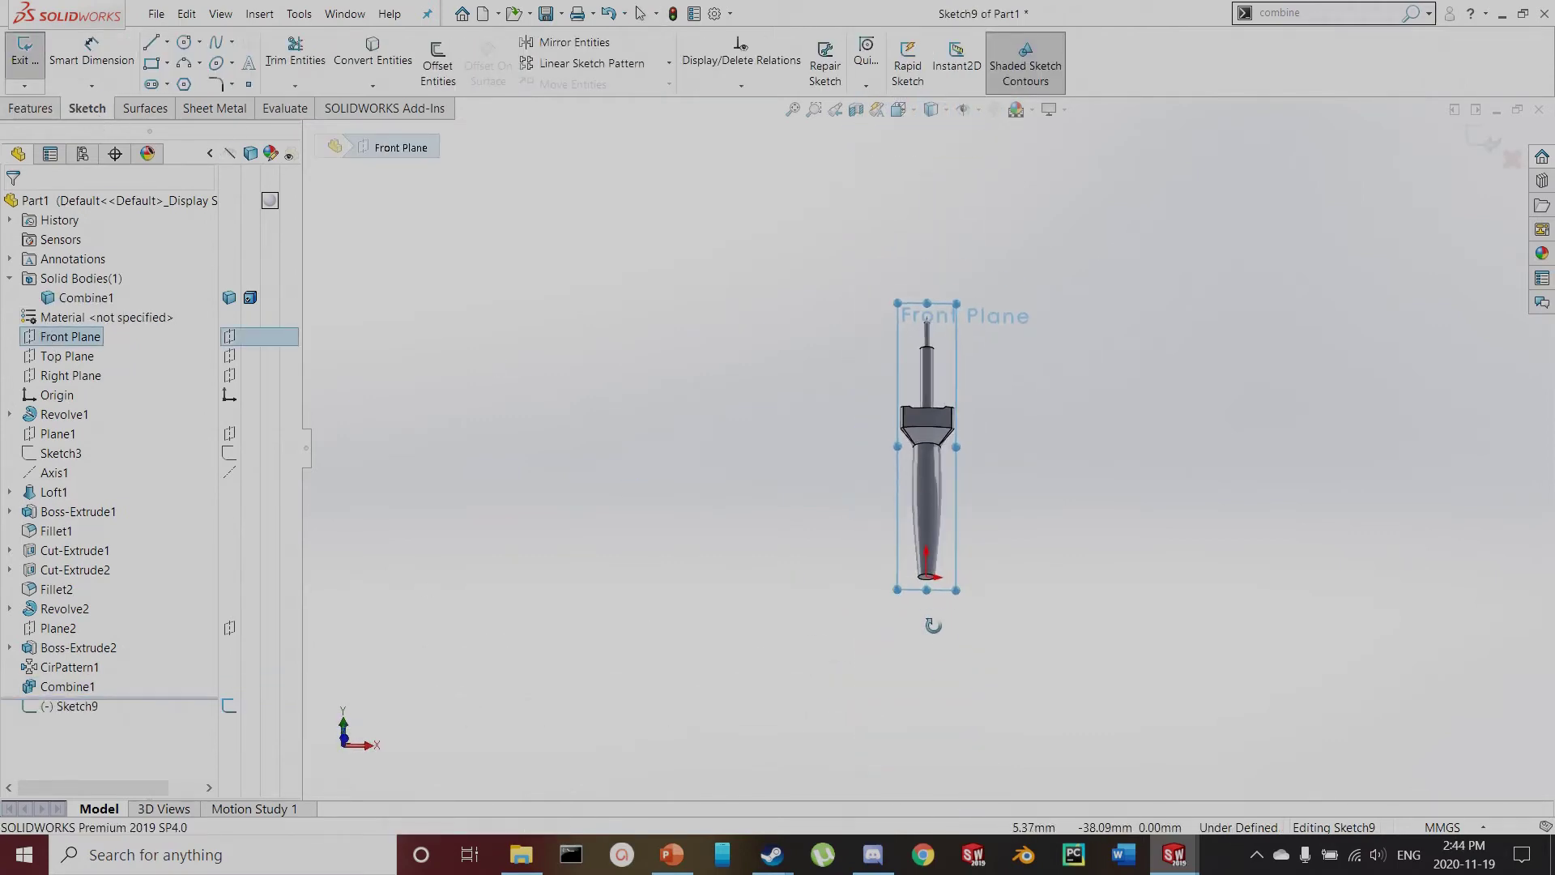
# Apply a section view of the handle along the Front Plane, focusing on the handle's lower end
pyautogui.scroll(-8, 936, 672)
pyautogui.scroll(-2, 931, 670)
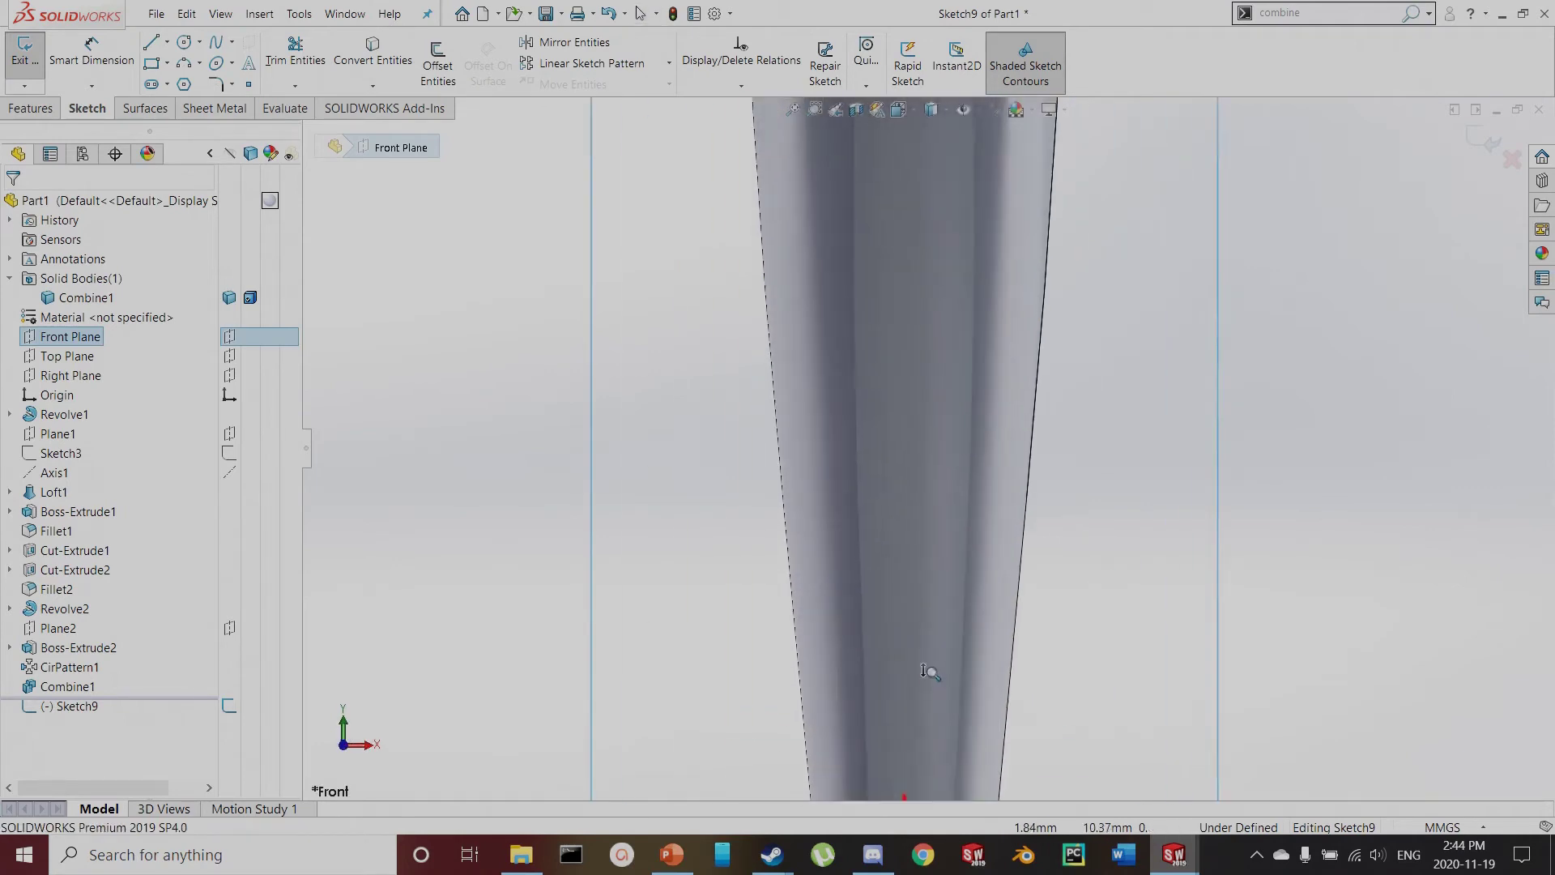
pyautogui.scroll(5, 932, 671)
pyautogui.scroll(-4, 931, 559)
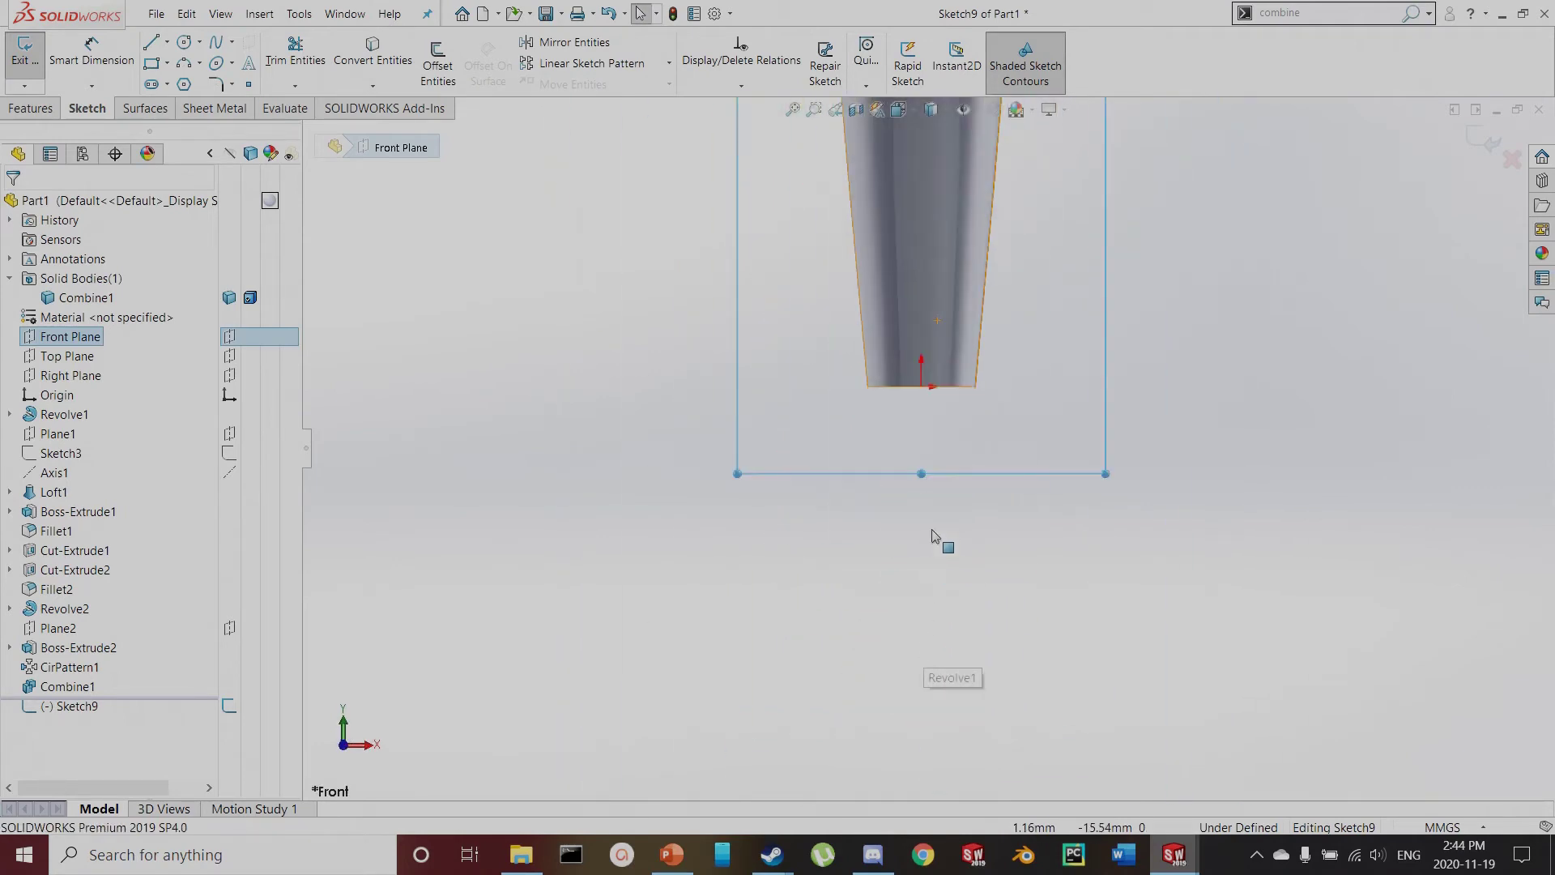
pyautogui.scroll(-3, 929, 405)
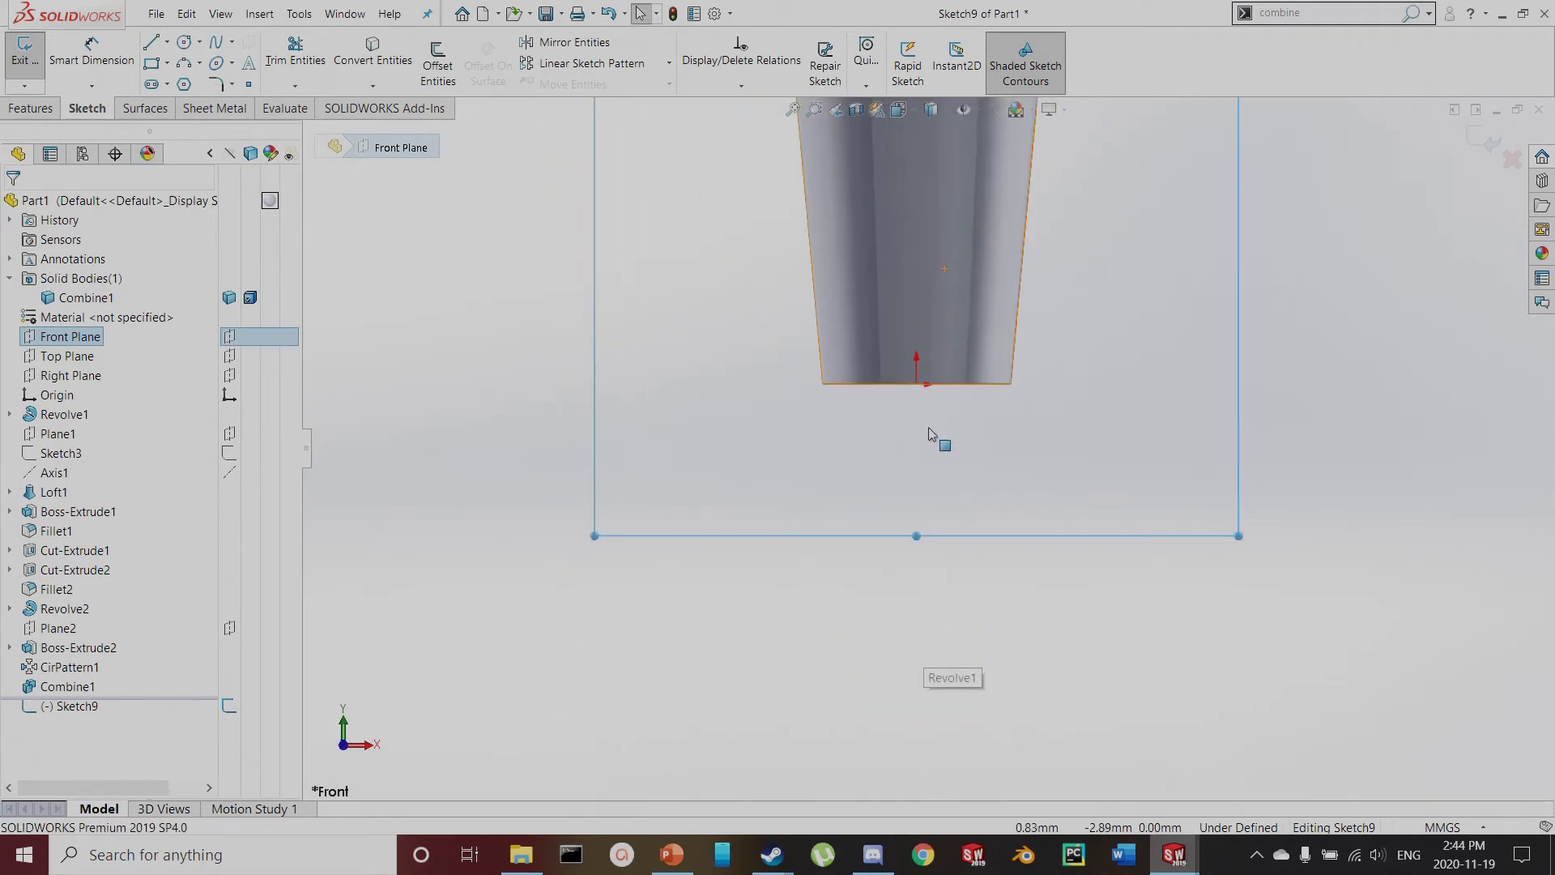
pyautogui.click(856, 110)
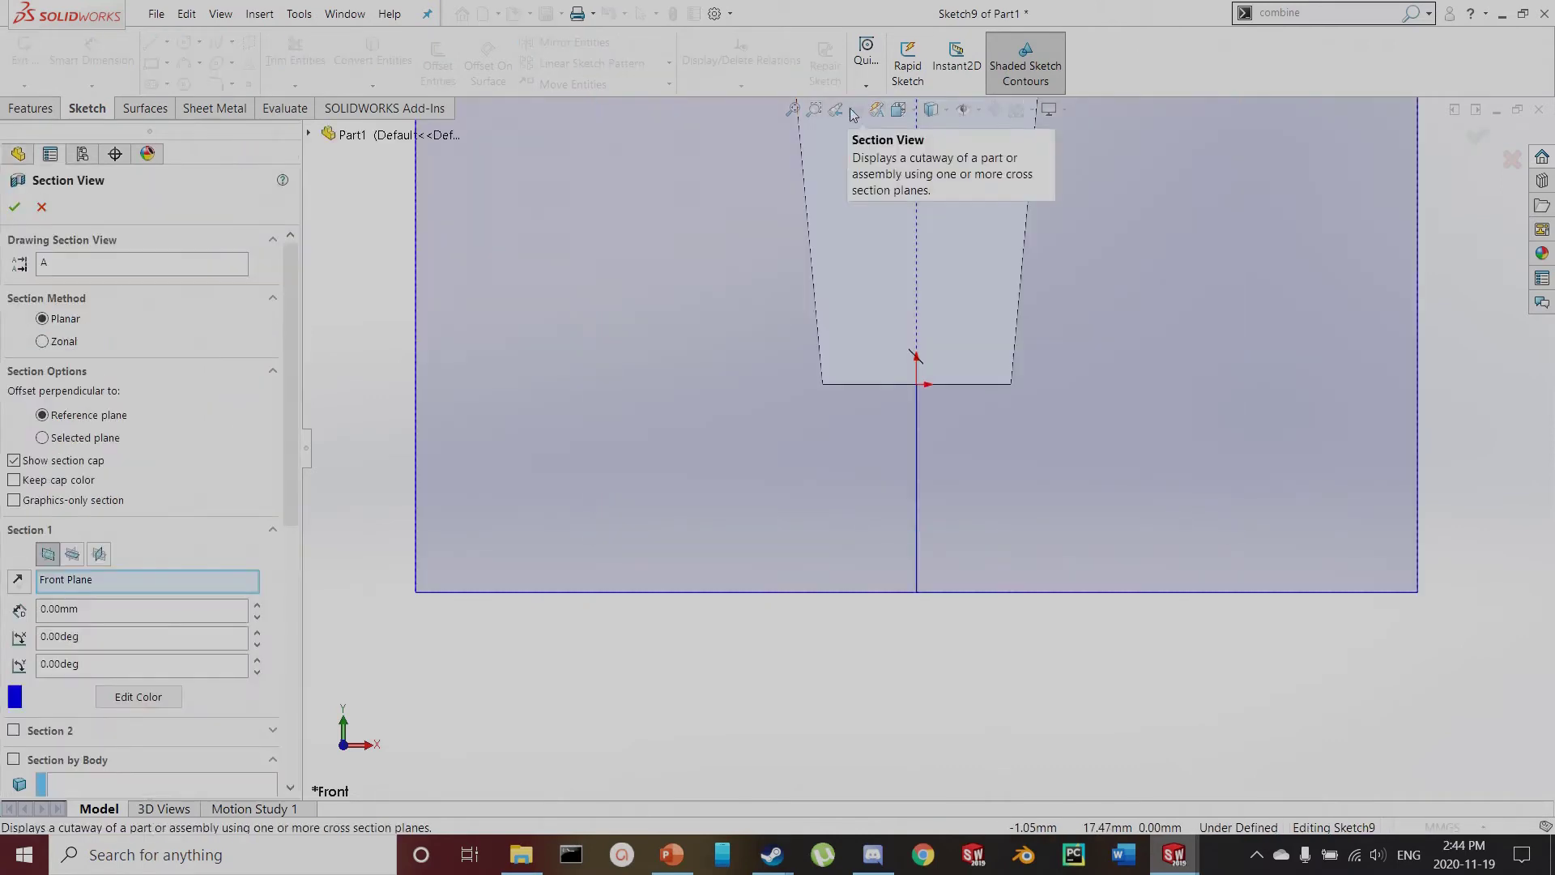
pyautogui.click(14, 208)
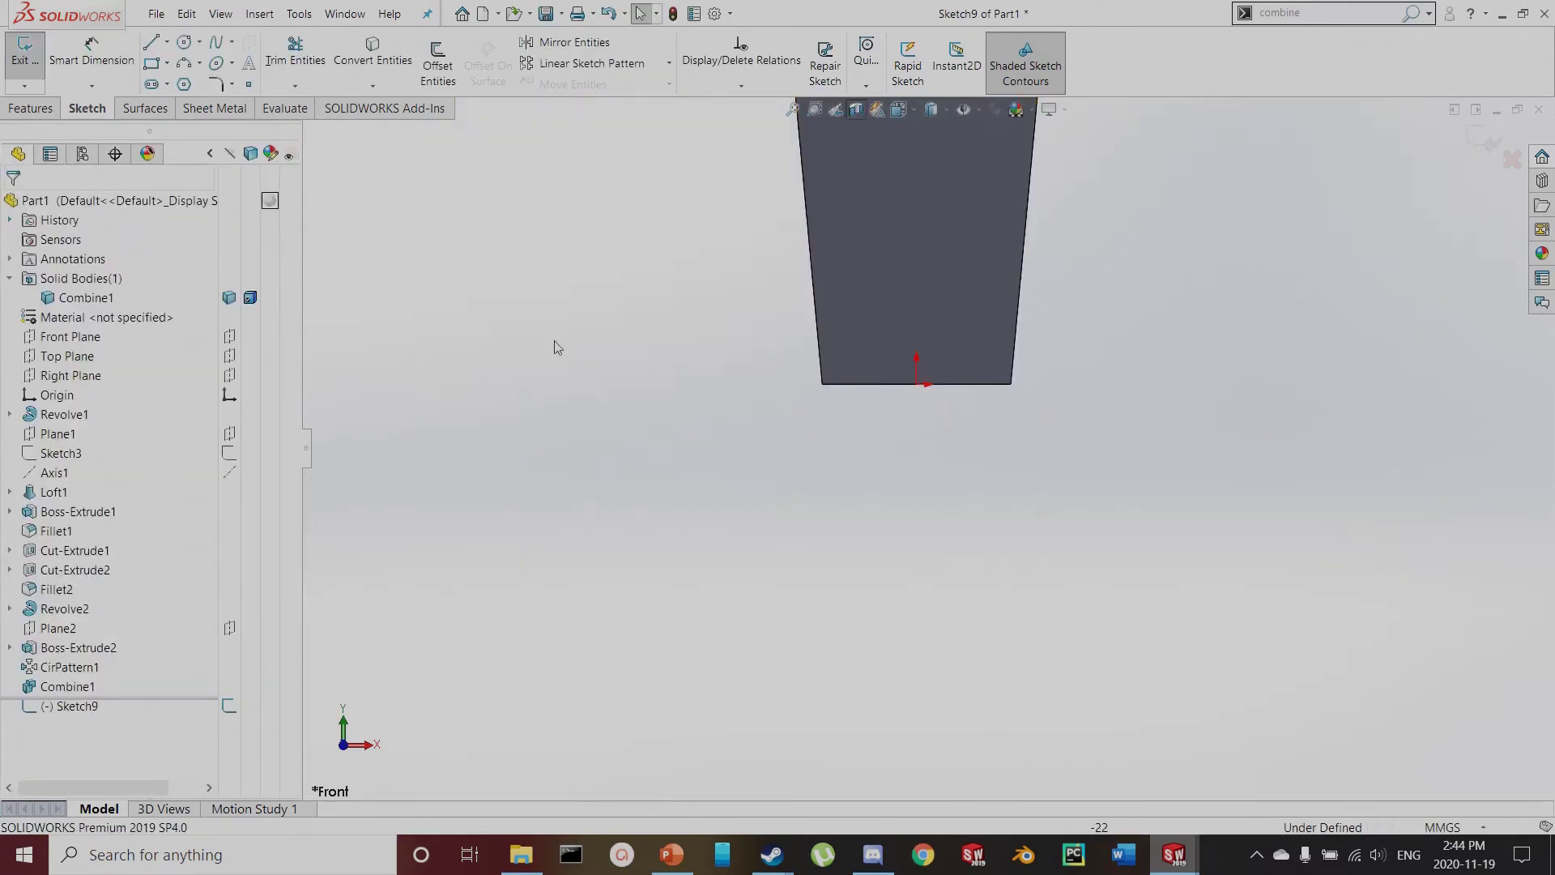
# Sketch a horizontal line from the origin to the handle's lower corner, followed by a sloping line about 10 mm long below it
pyautogui.click(153, 45)
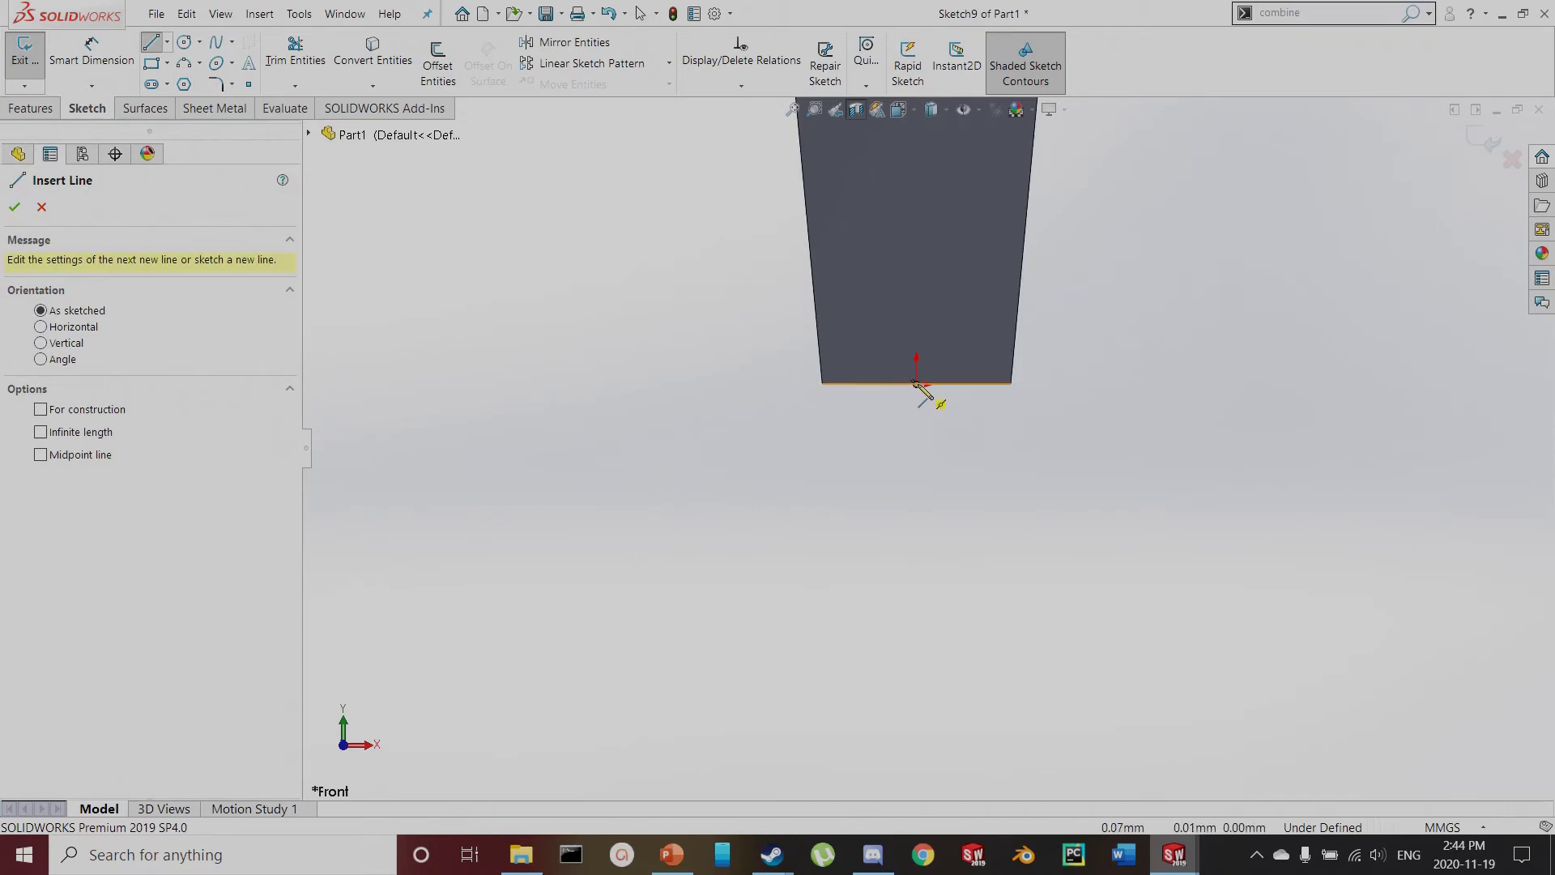
pyautogui.click(916, 384)
pyautogui.scroll(-2, 1025, 388)
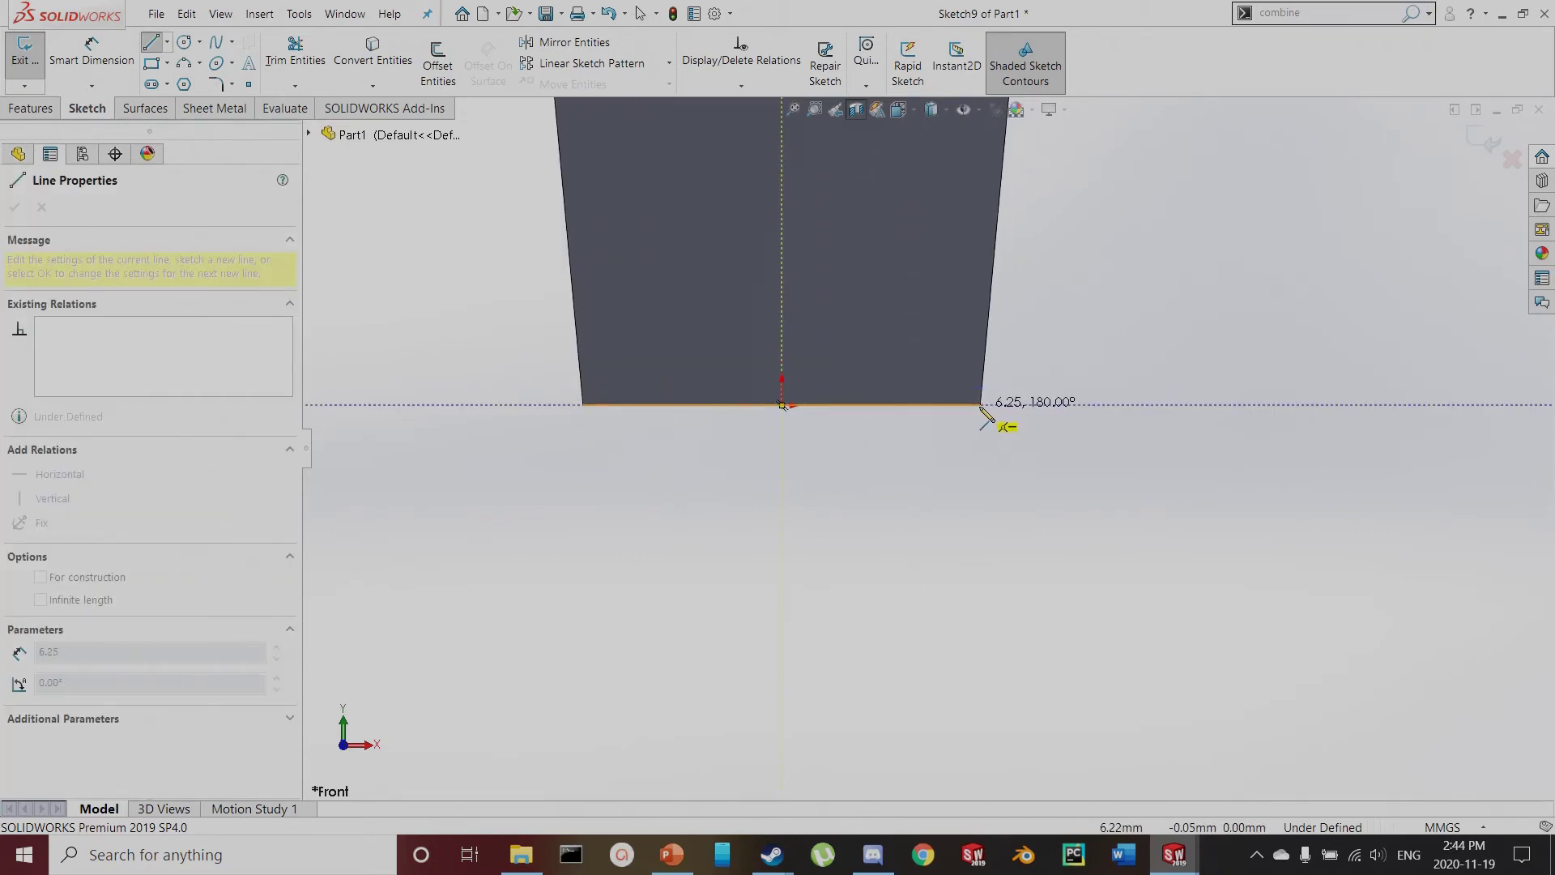
pyautogui.click(981, 405)
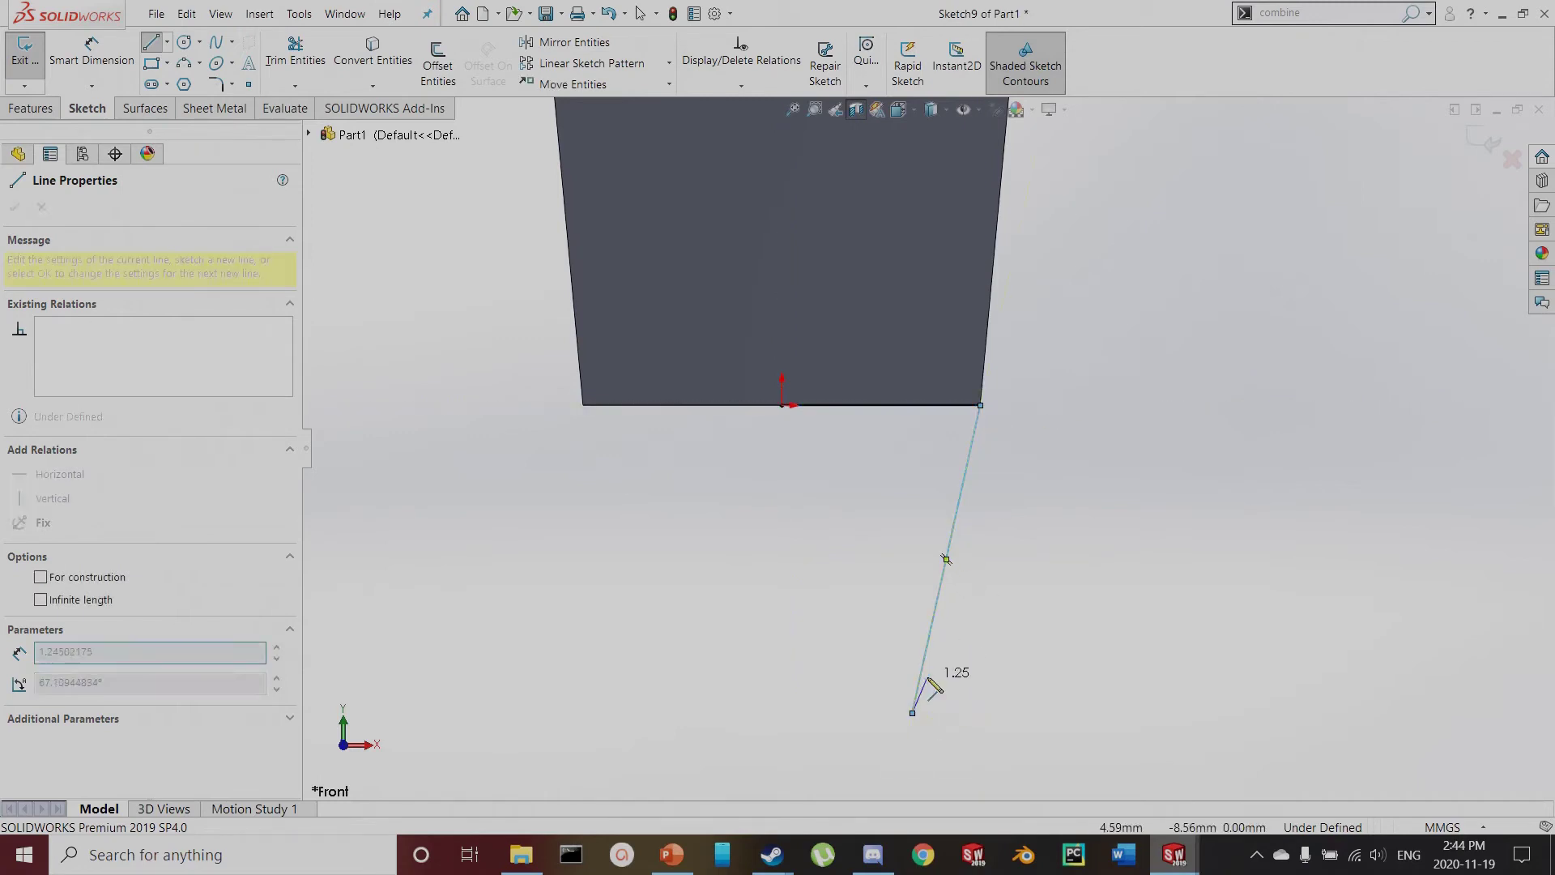
pyautogui.click(913, 714)
pyautogui.press('Escape')
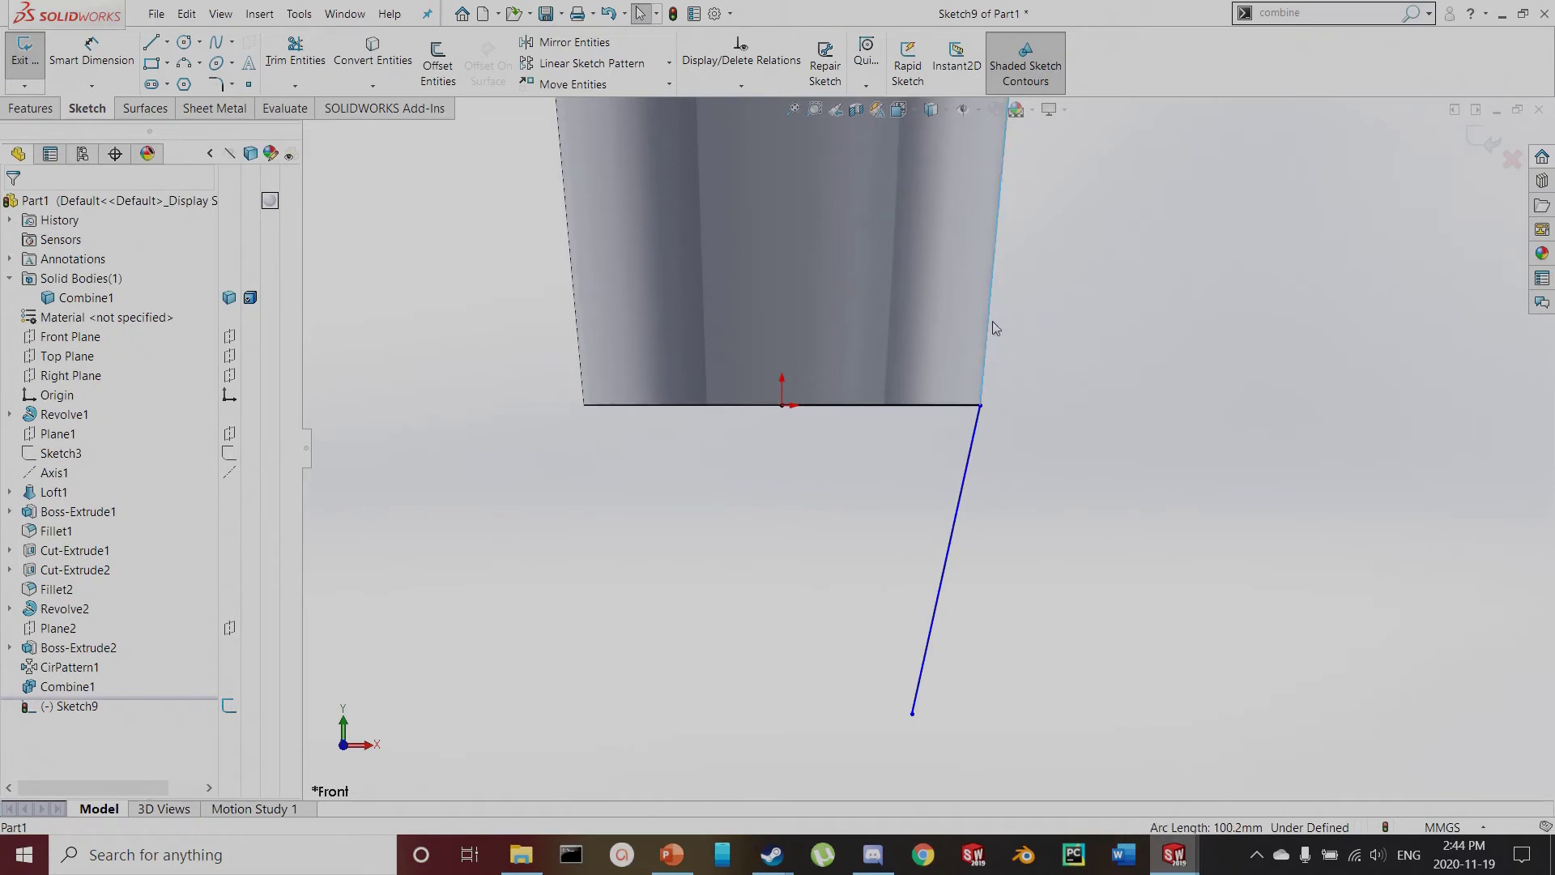
# Make the sloping line tangent to the handle's silhouette edge
pyautogui.keyDown('ctrl'); pyautogui.click(970, 445); pyautogui.keyUp('ctrl')
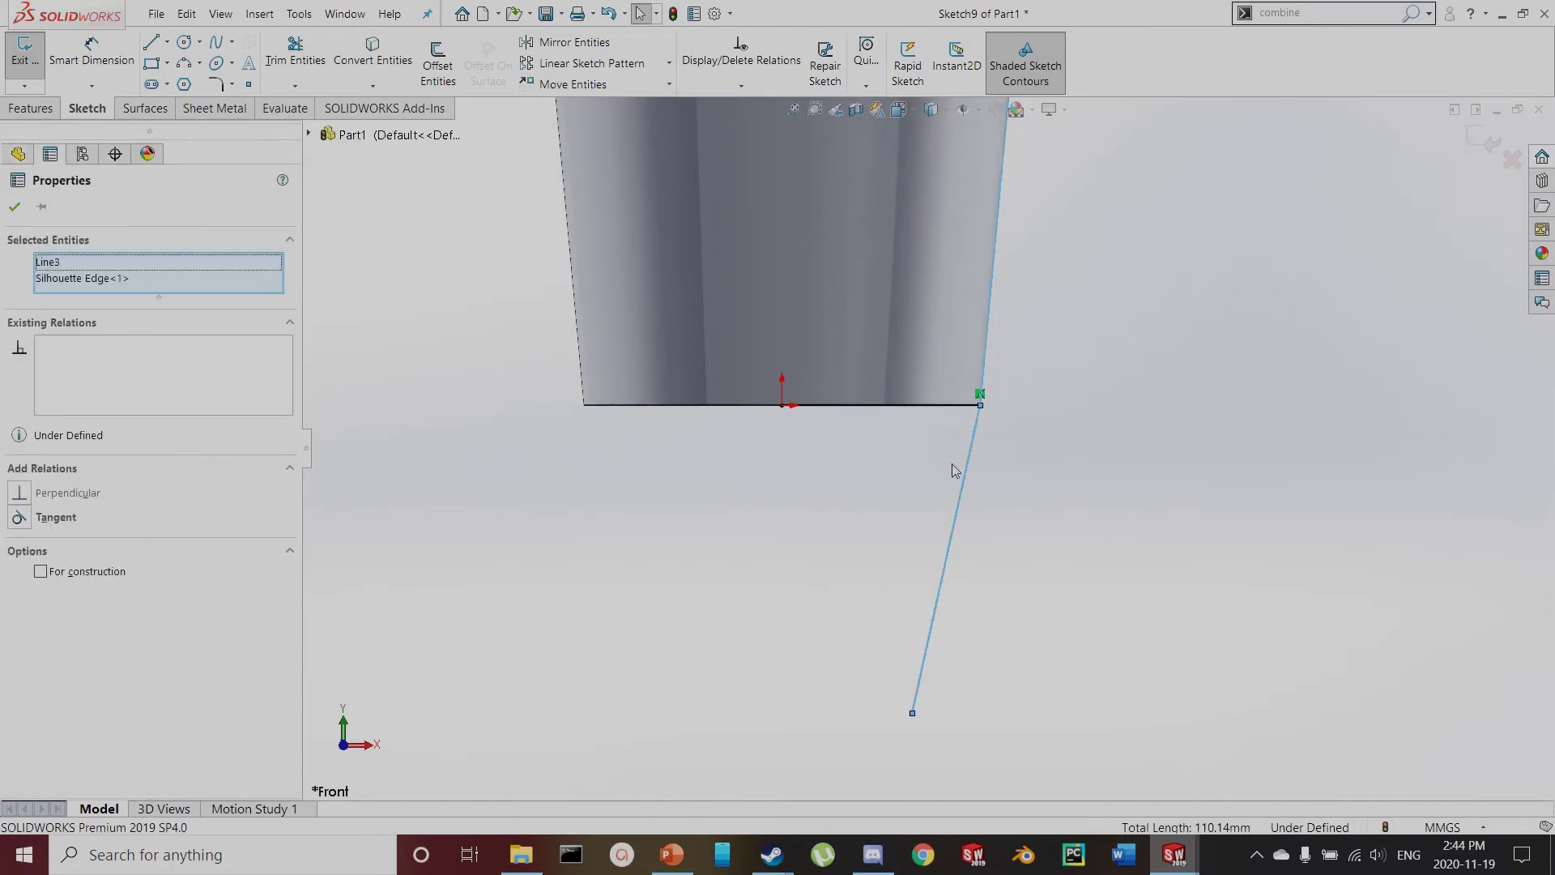
pyautogui.click(20, 518)
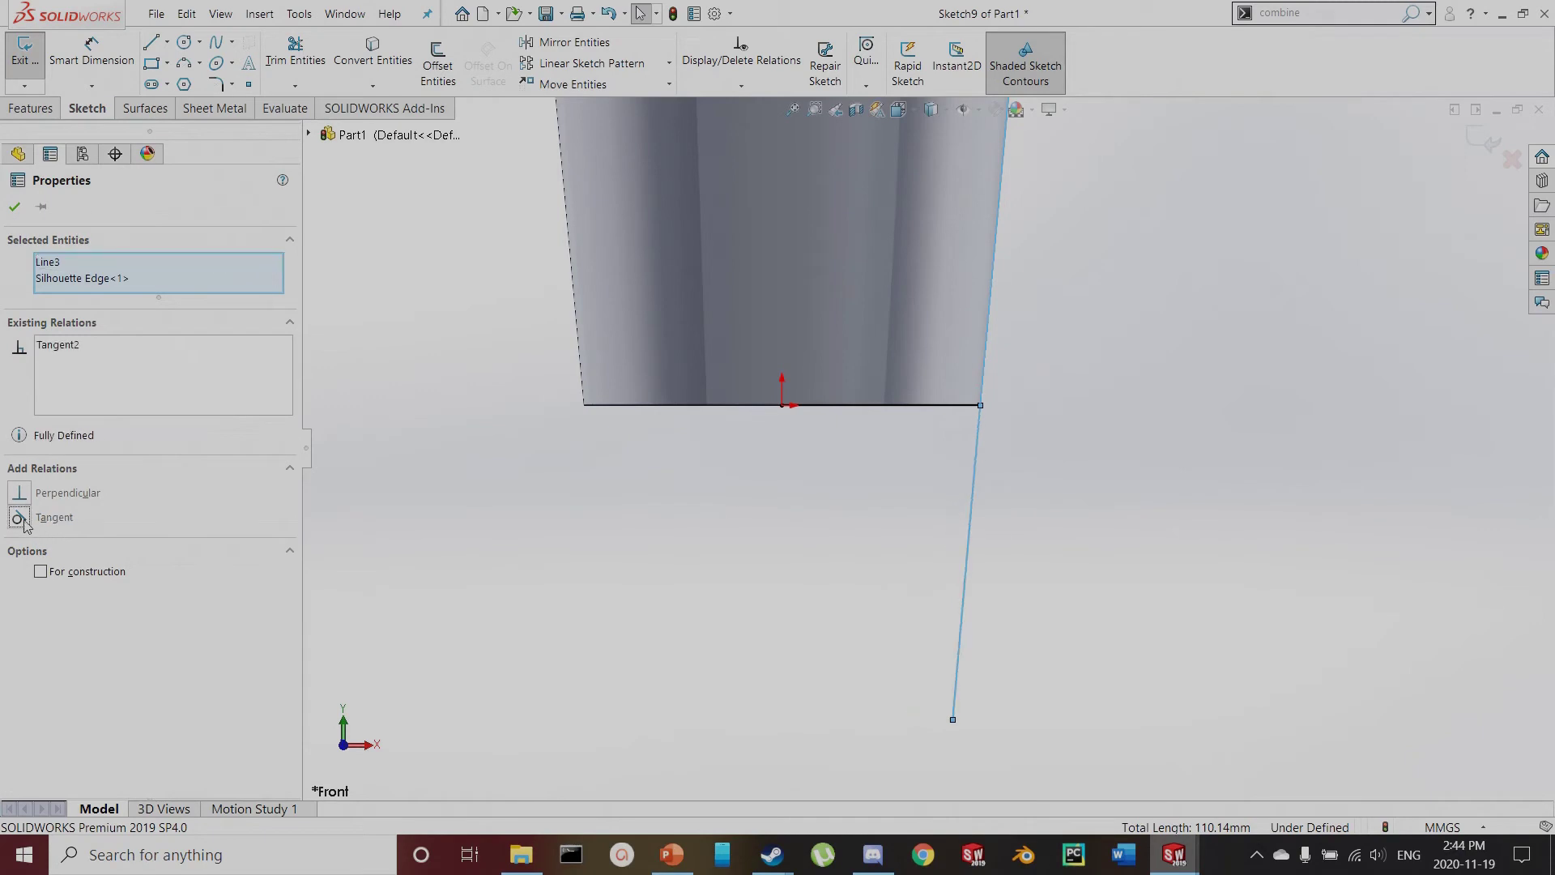
pyautogui.click(1011, 565)
pyautogui.scroll(2, 960, 563)
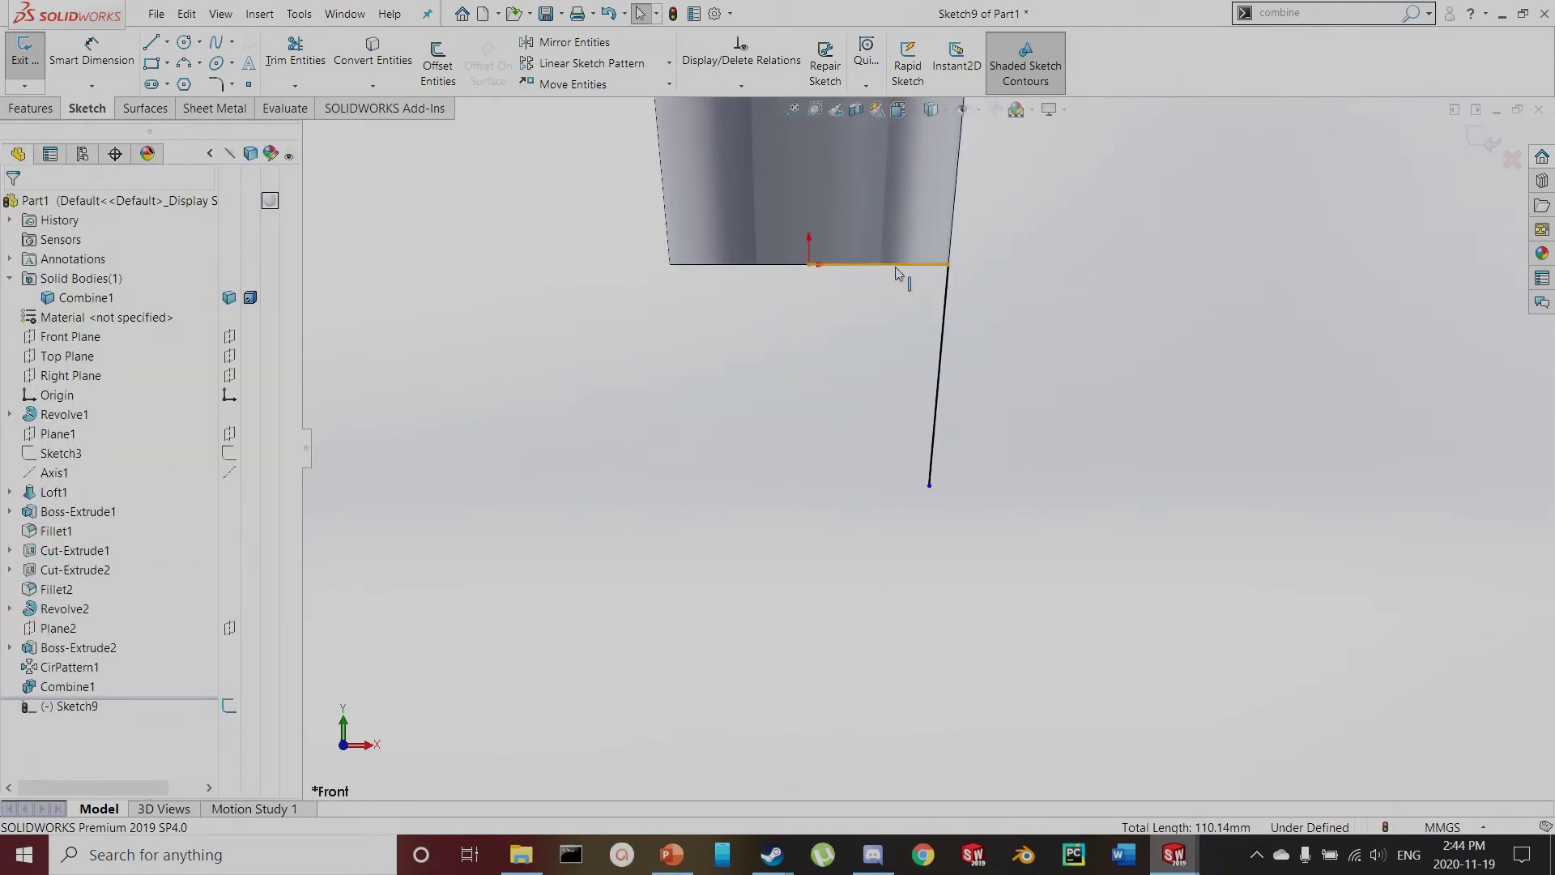
pyautogui.click(945, 316)
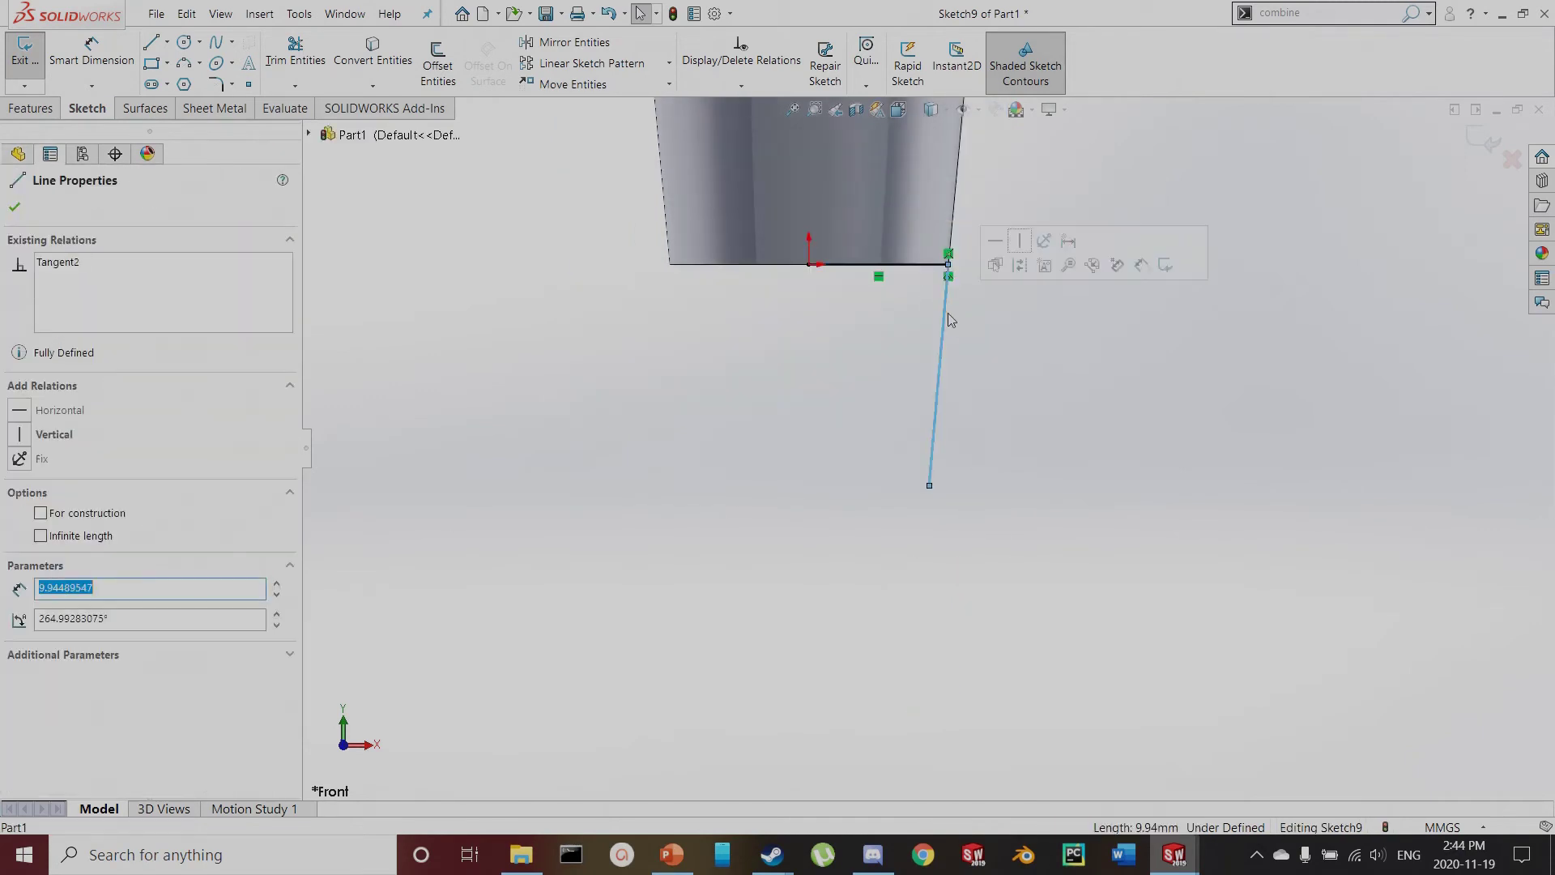
pyautogui.click(942, 516)
pyautogui.scroll(-2, 916, 392)
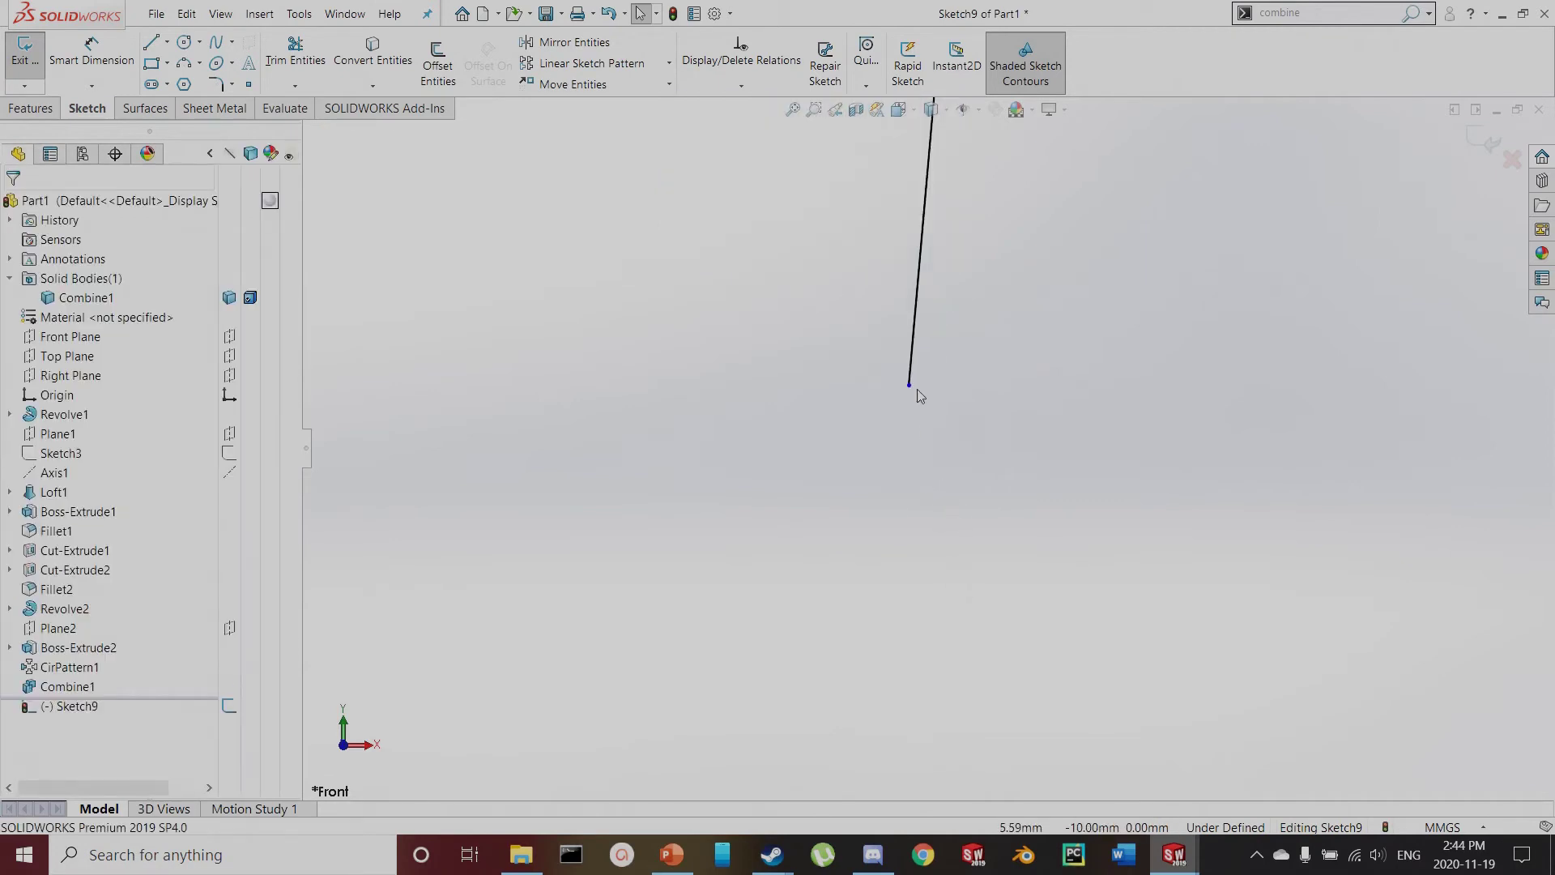
pyautogui.scroll(4, 920, 421)
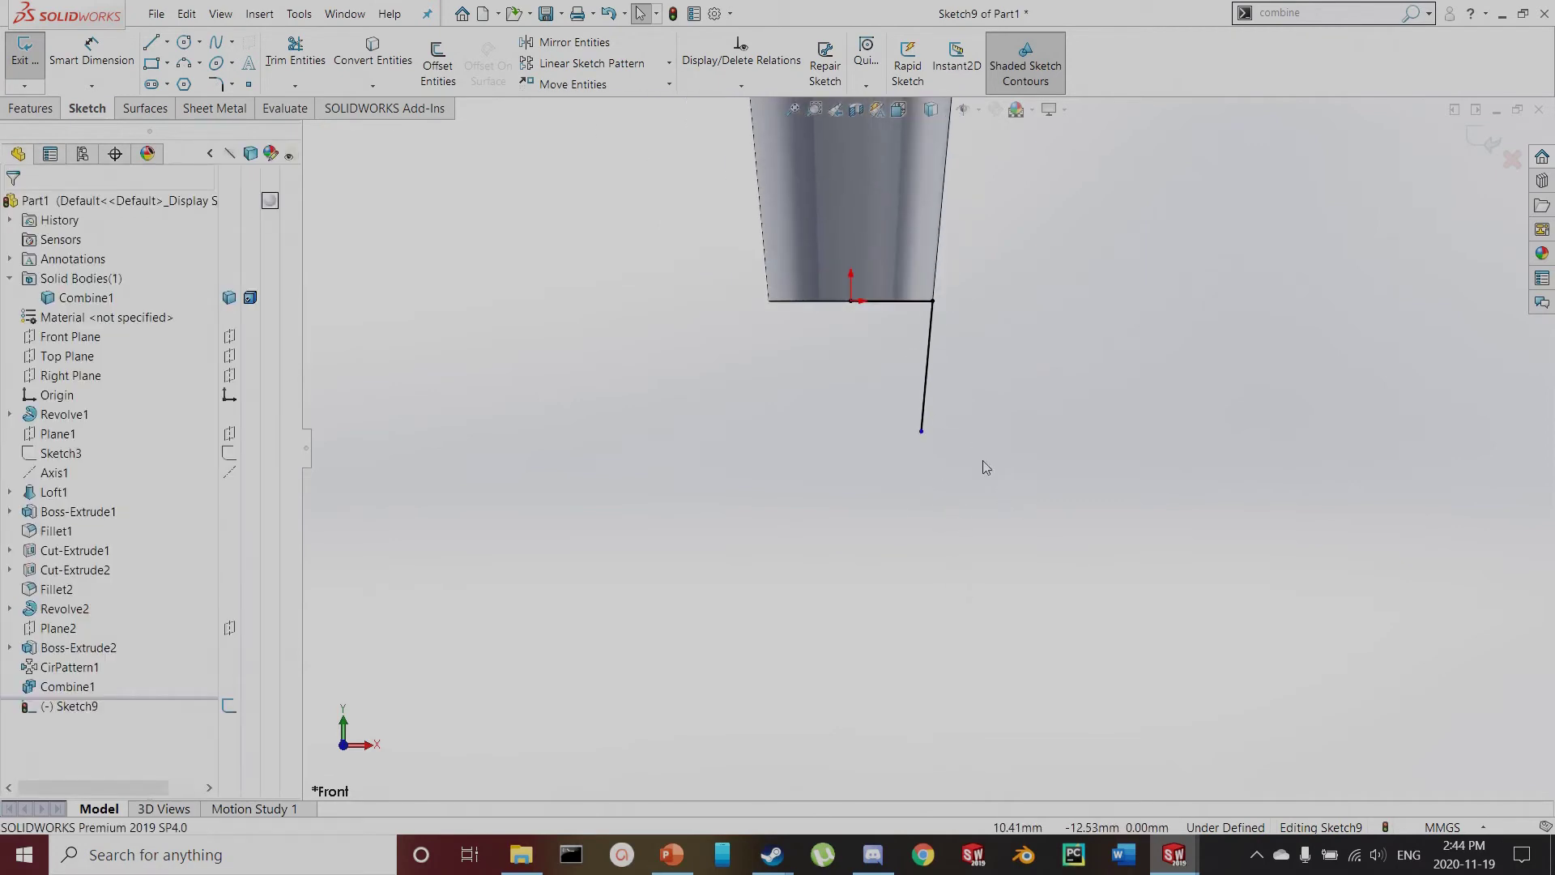
# Lengthen the sloping line, dimension its free end 3.5 mm horizontally from the origin, and exit the sketch
pyautogui.moveTo(921, 432)
pyautogui.mouseDown()
pyautogui.moveTo(899, 745)
pyautogui.moveTo(937, 472)
pyautogui.moveTo(931, 518)
pyautogui.mouseUp()
pyautogui.click(941, 546)
pyautogui.press('d')
pyautogui.click(914, 506)
pyautogui.click(851, 302)
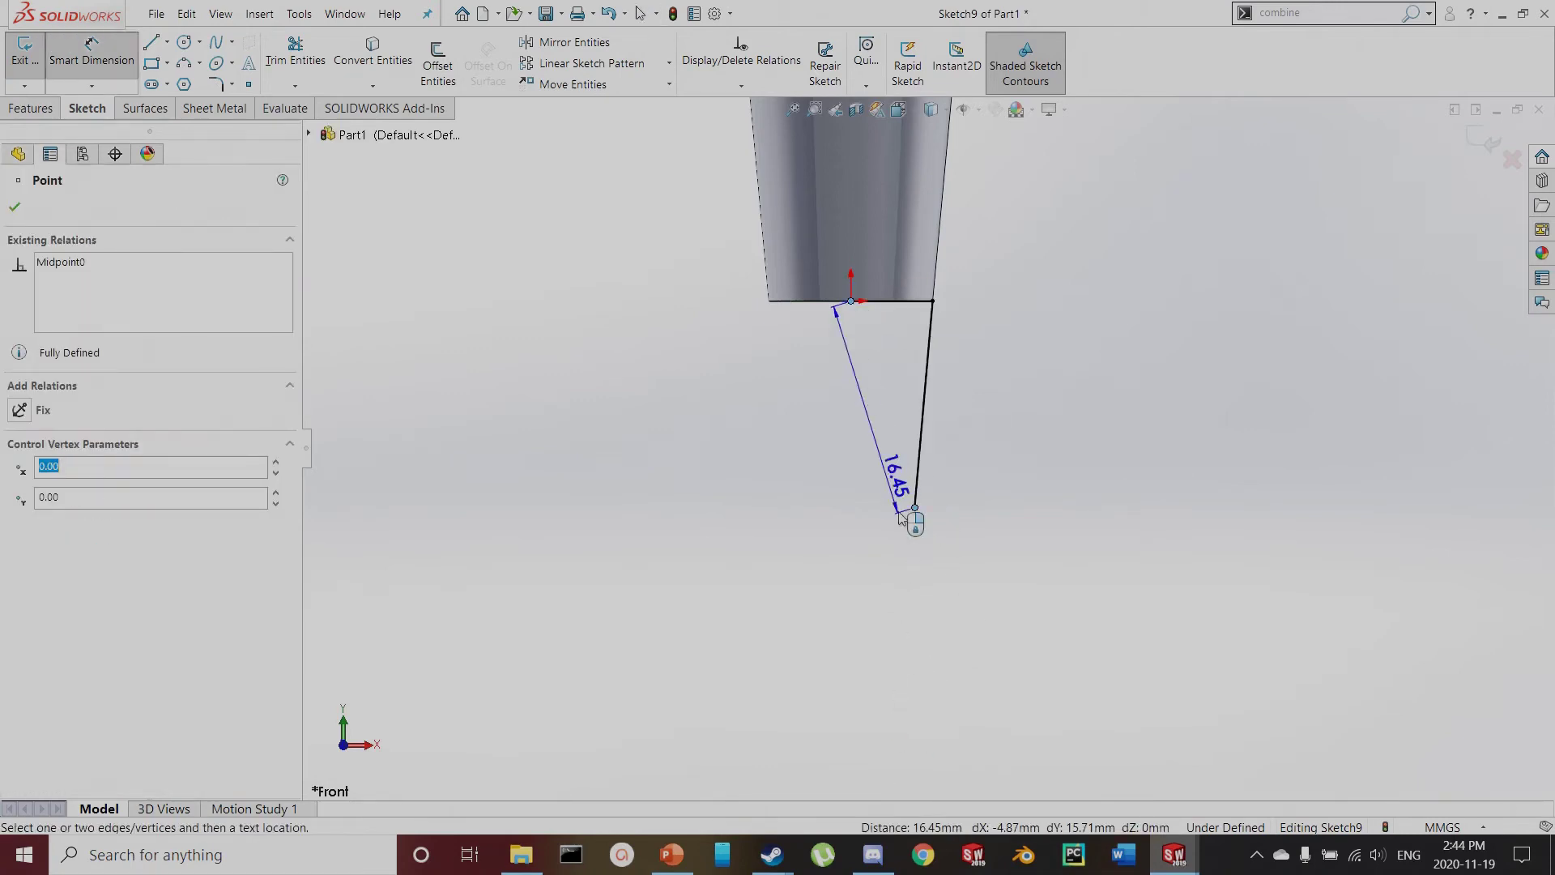
pyautogui.click(890, 608)
pyautogui.write('3.5')
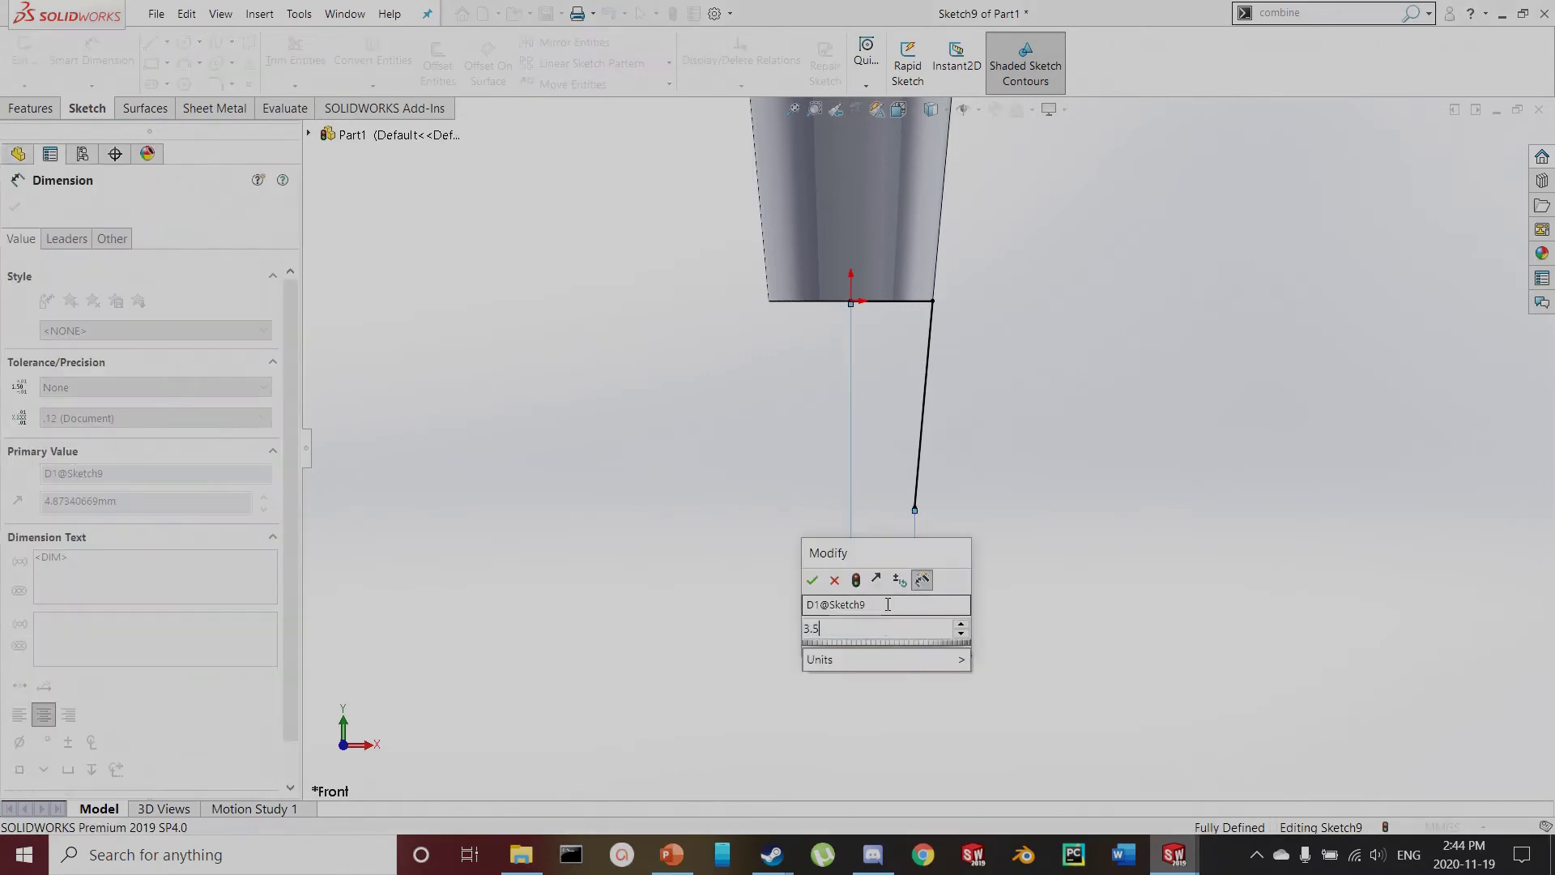
pyautogui.press('Return')
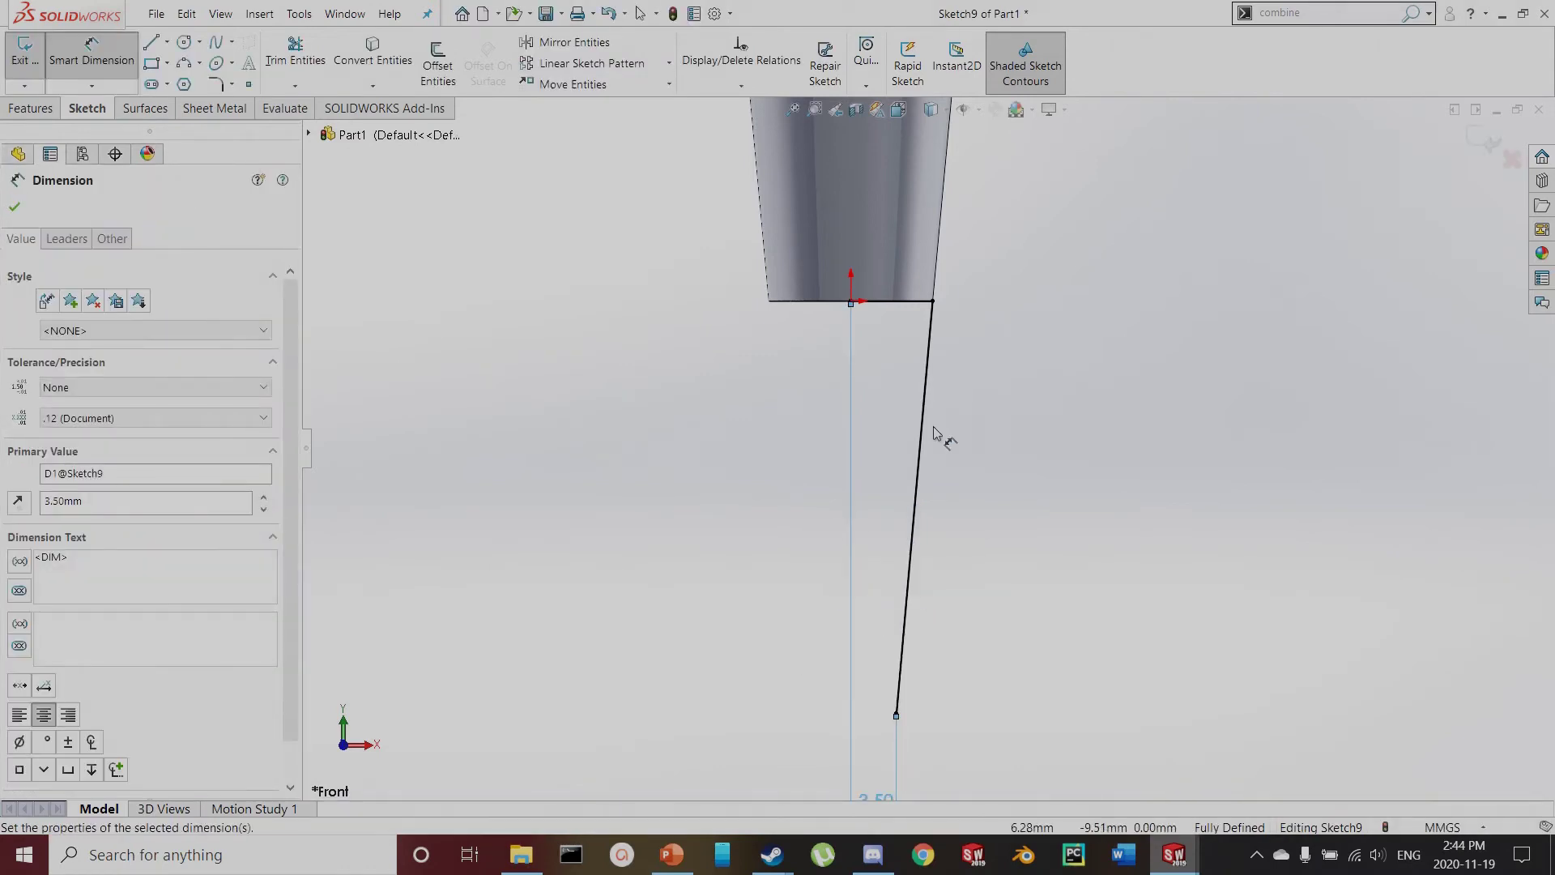
pyautogui.scroll(4, 939, 437)
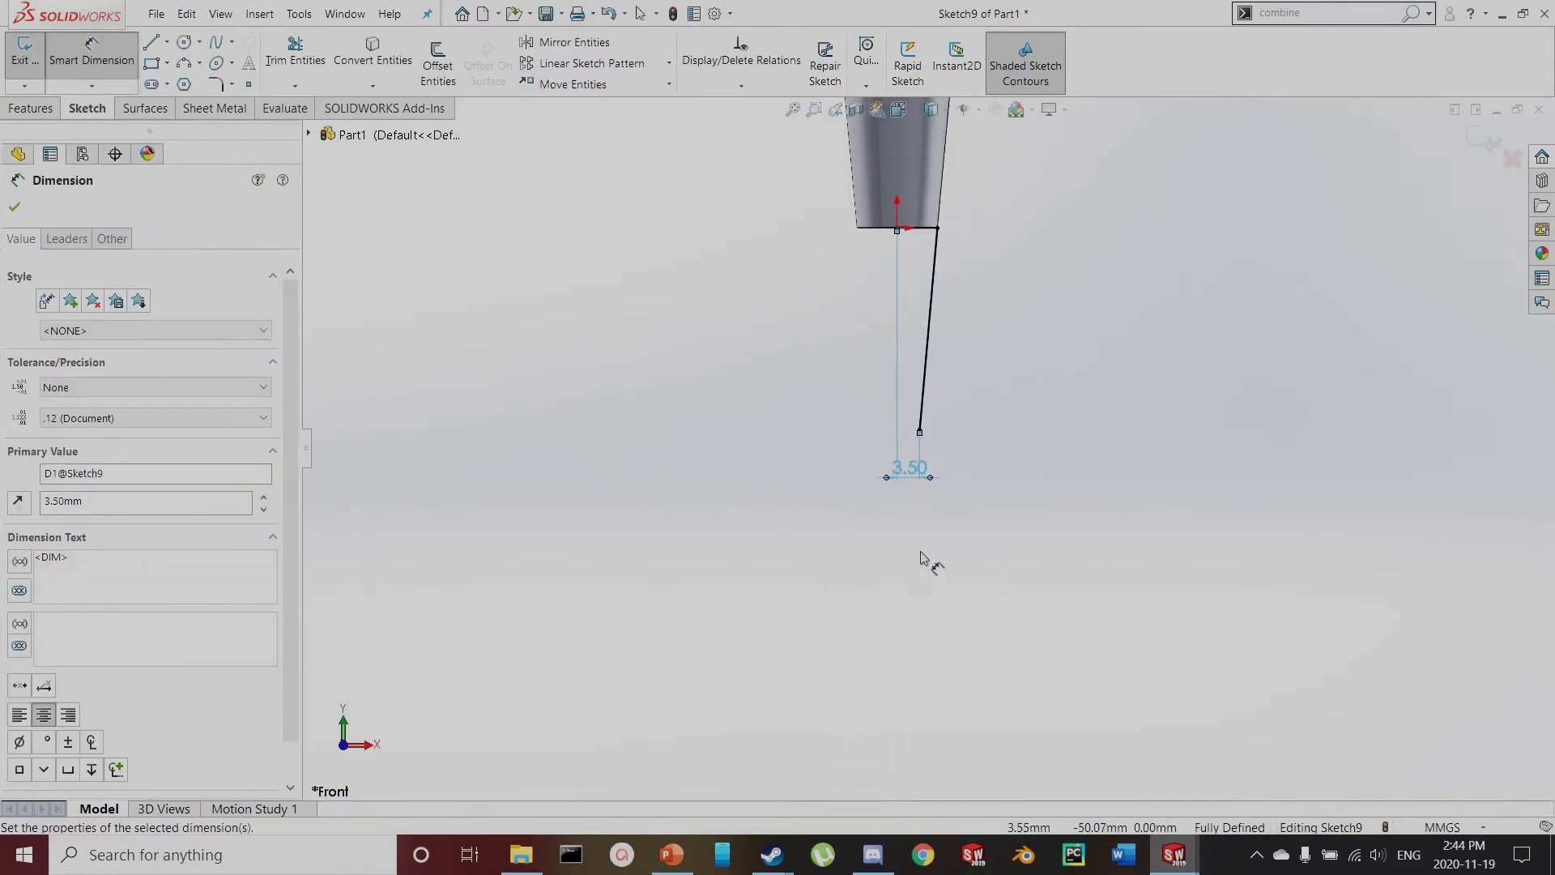
pyautogui.click(19, 65)
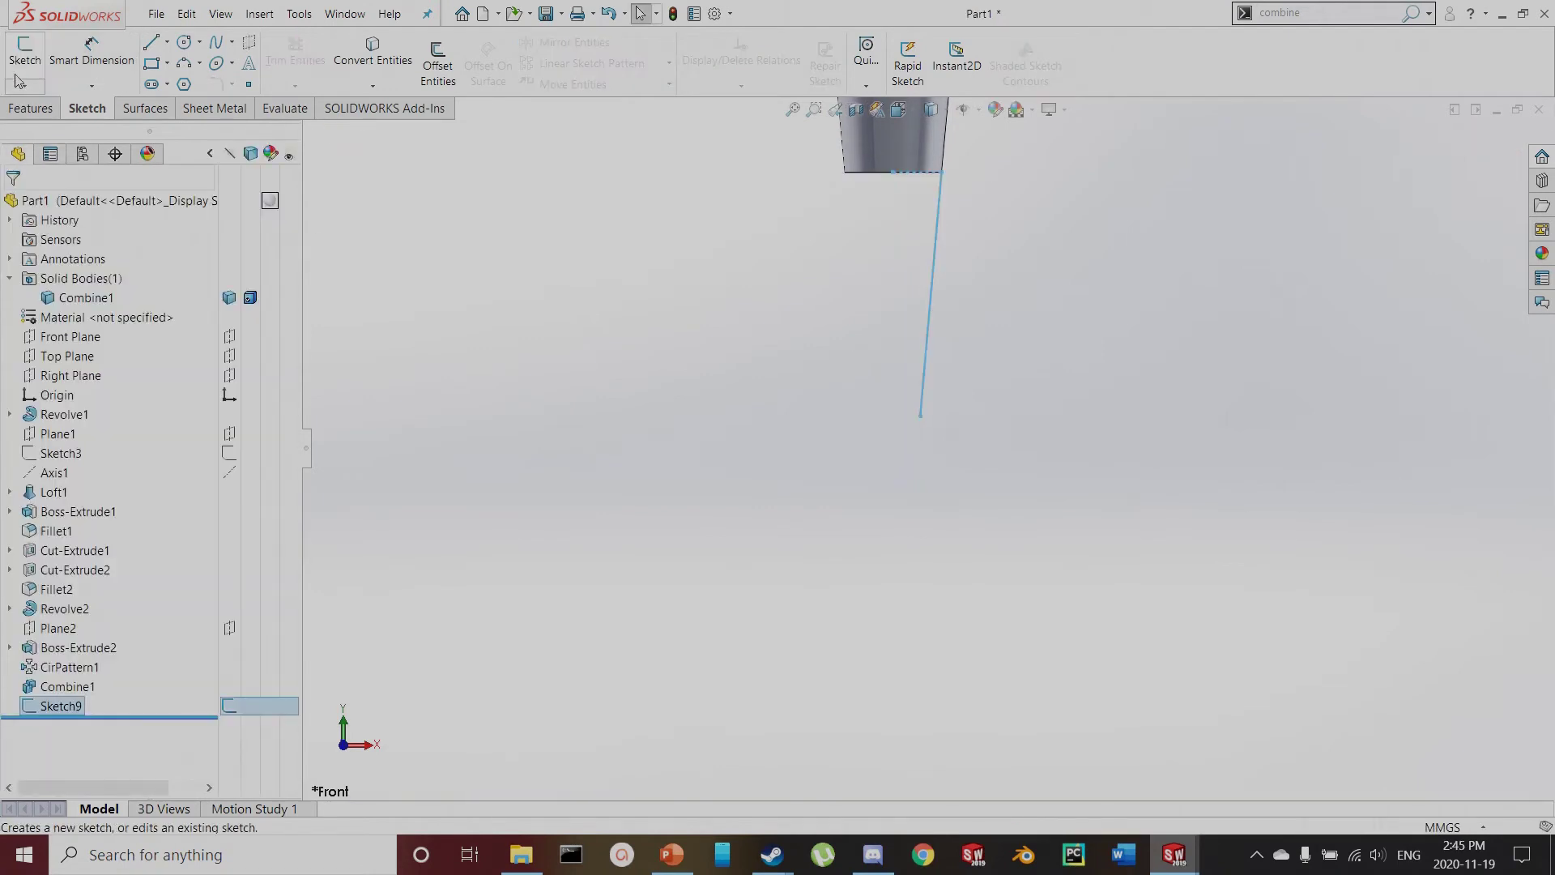
# Revolve the sketch 360 degrees about Axis1 as a one-direction thin feature 1 mm thick
pyautogui.click(30, 108)
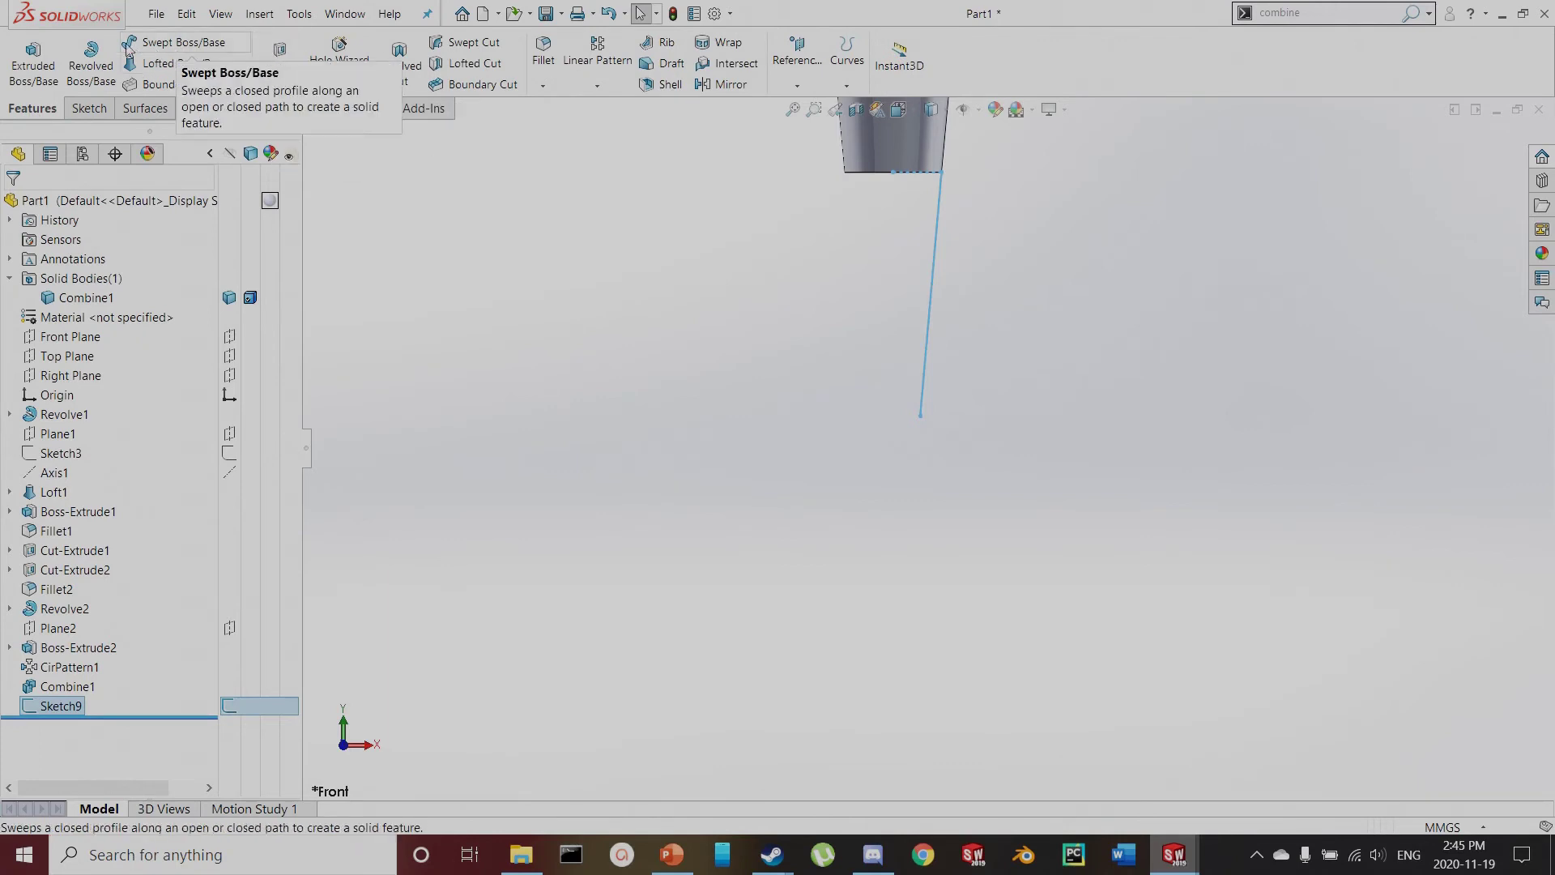
pyautogui.click(91, 61)
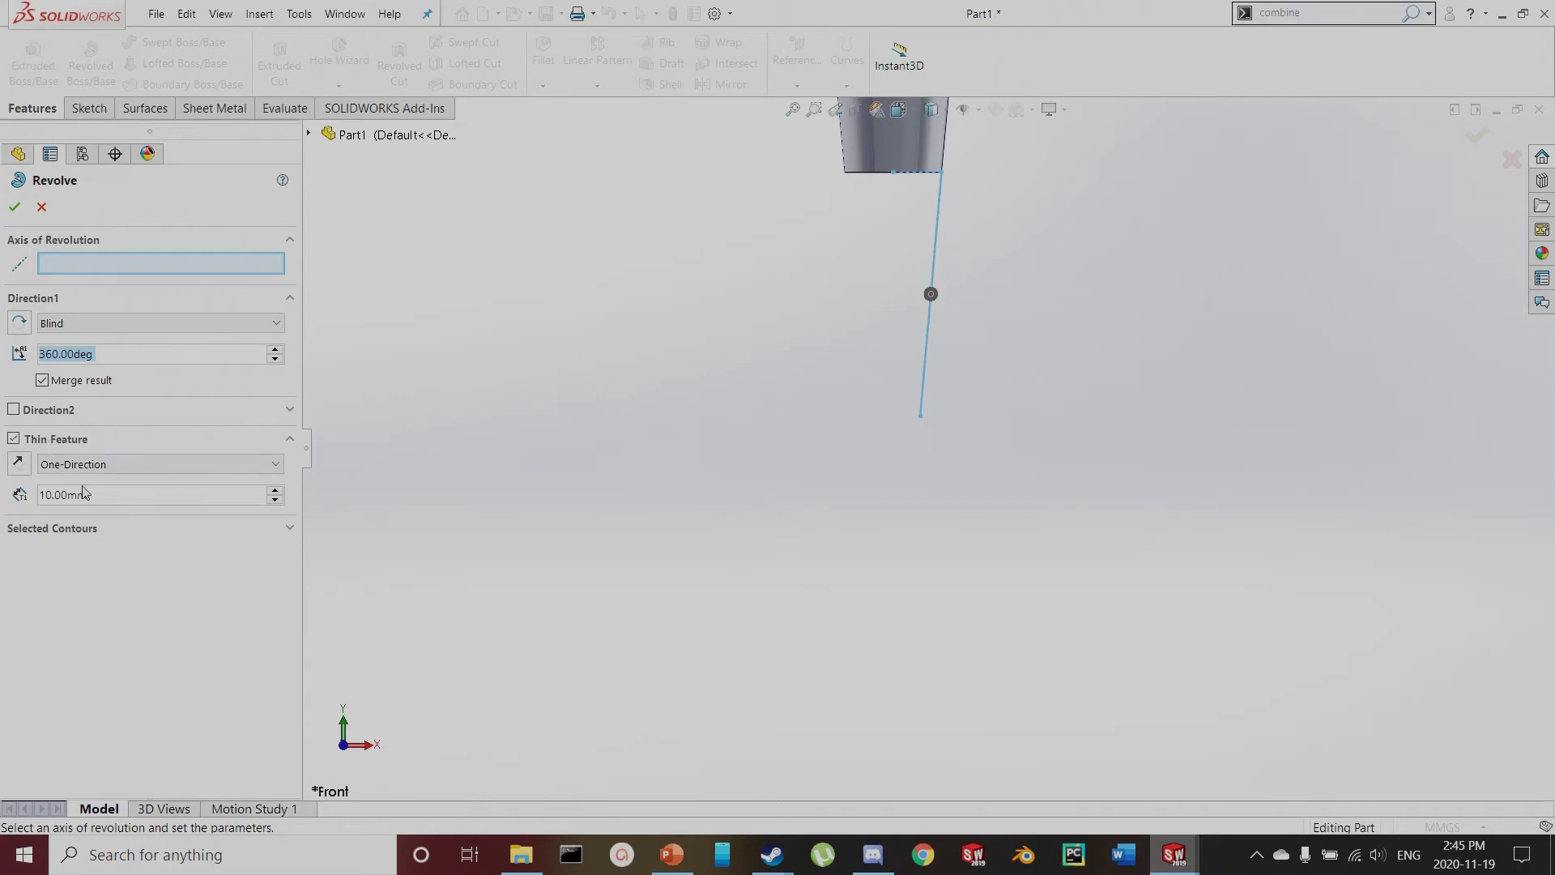
pyautogui.moveTo(97, 492); pyautogui.dragTo(34, 490)
pyautogui.write('1')
pyautogui.press('Return')
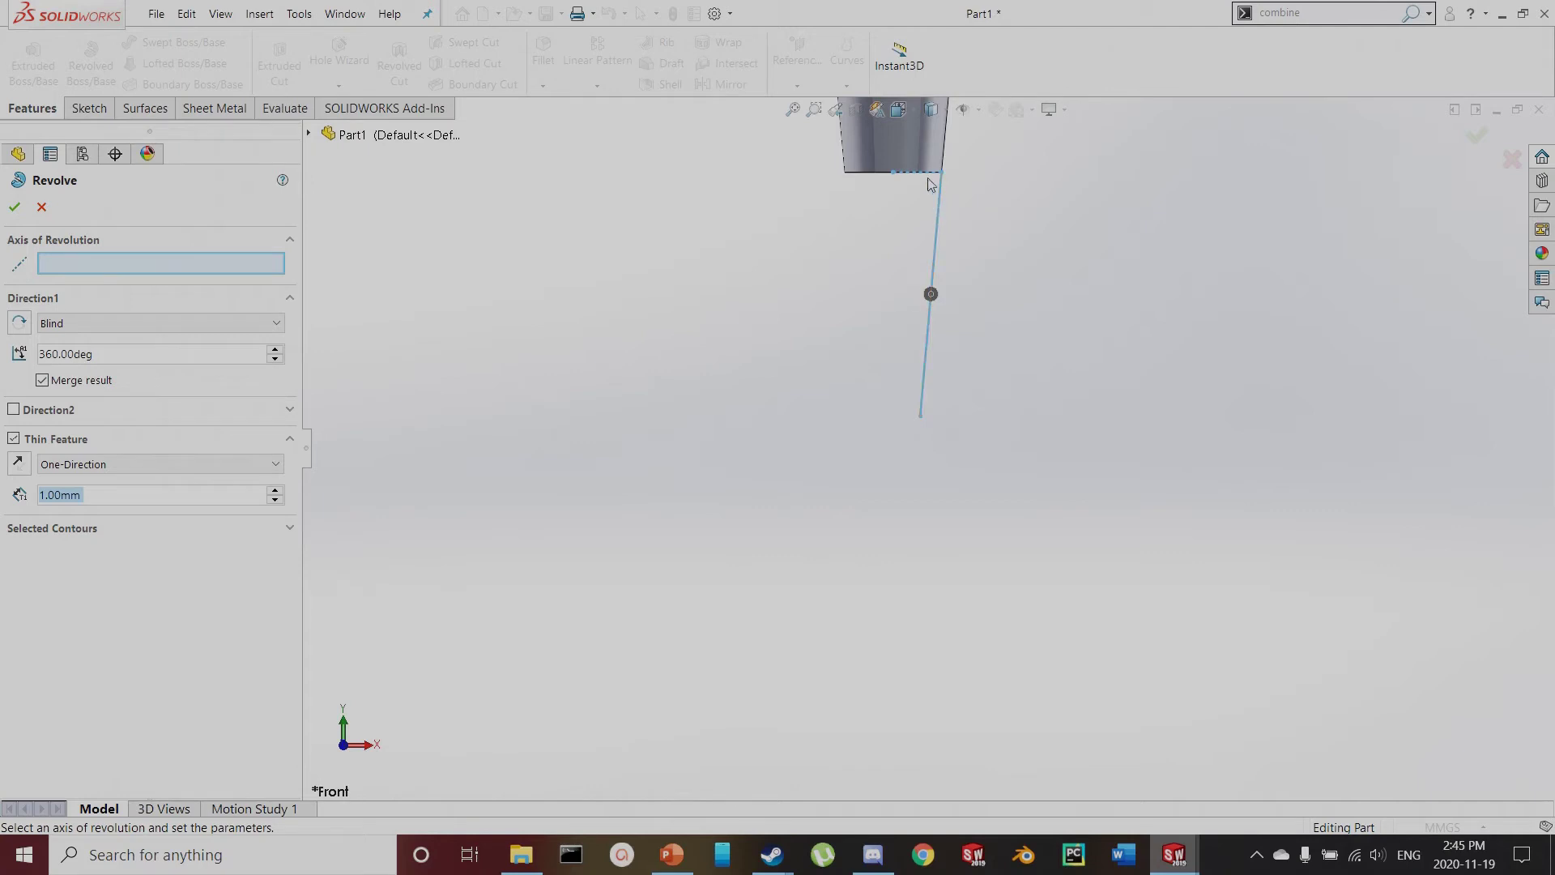
pyautogui.click(309, 134)
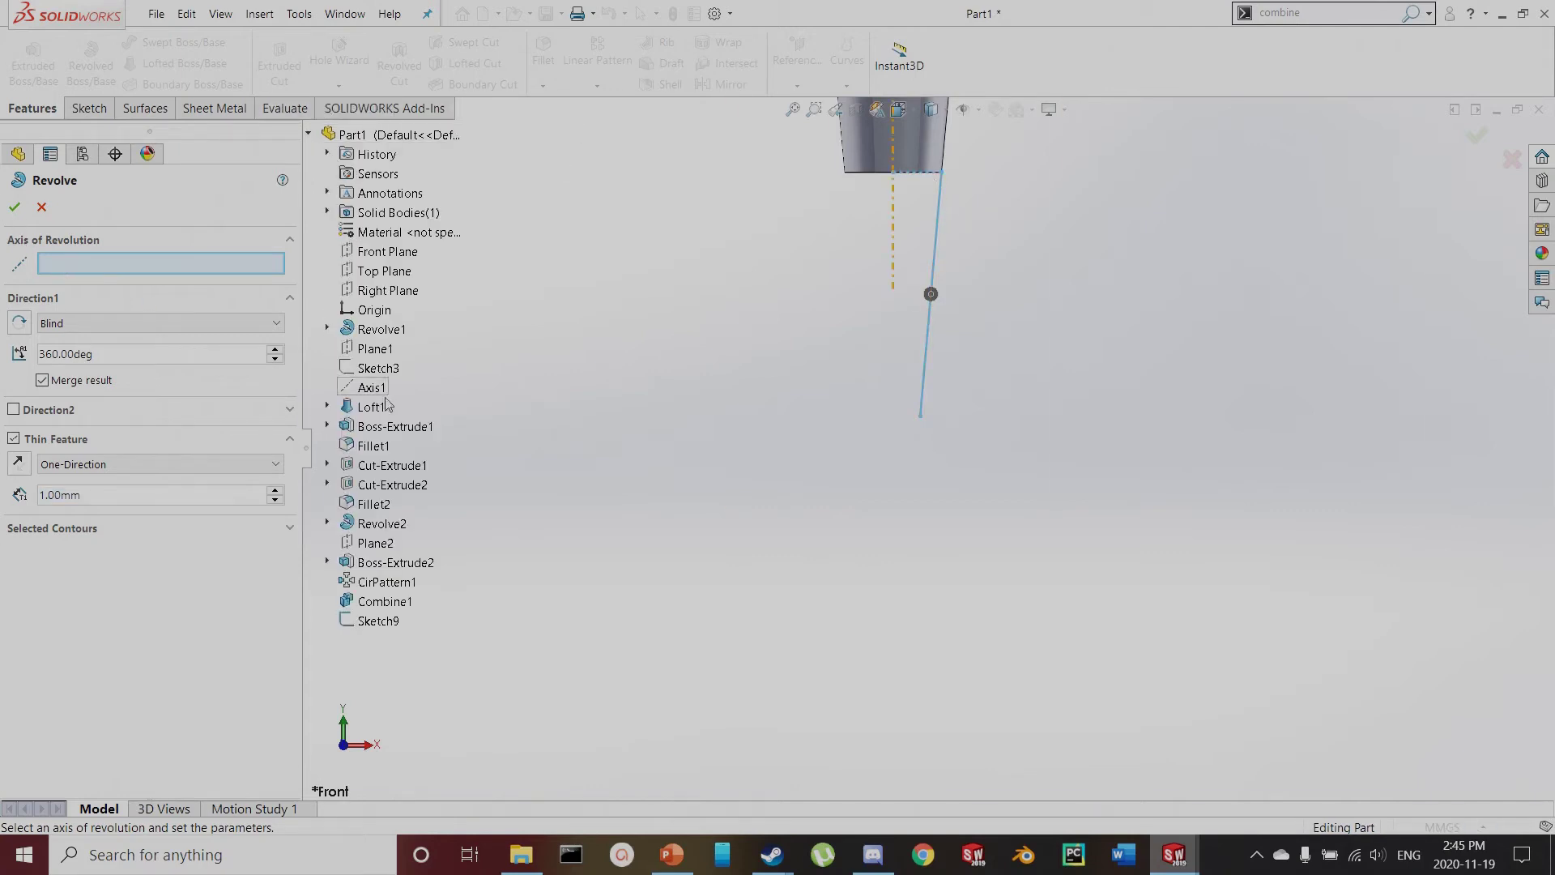
pyautogui.click(370, 387)
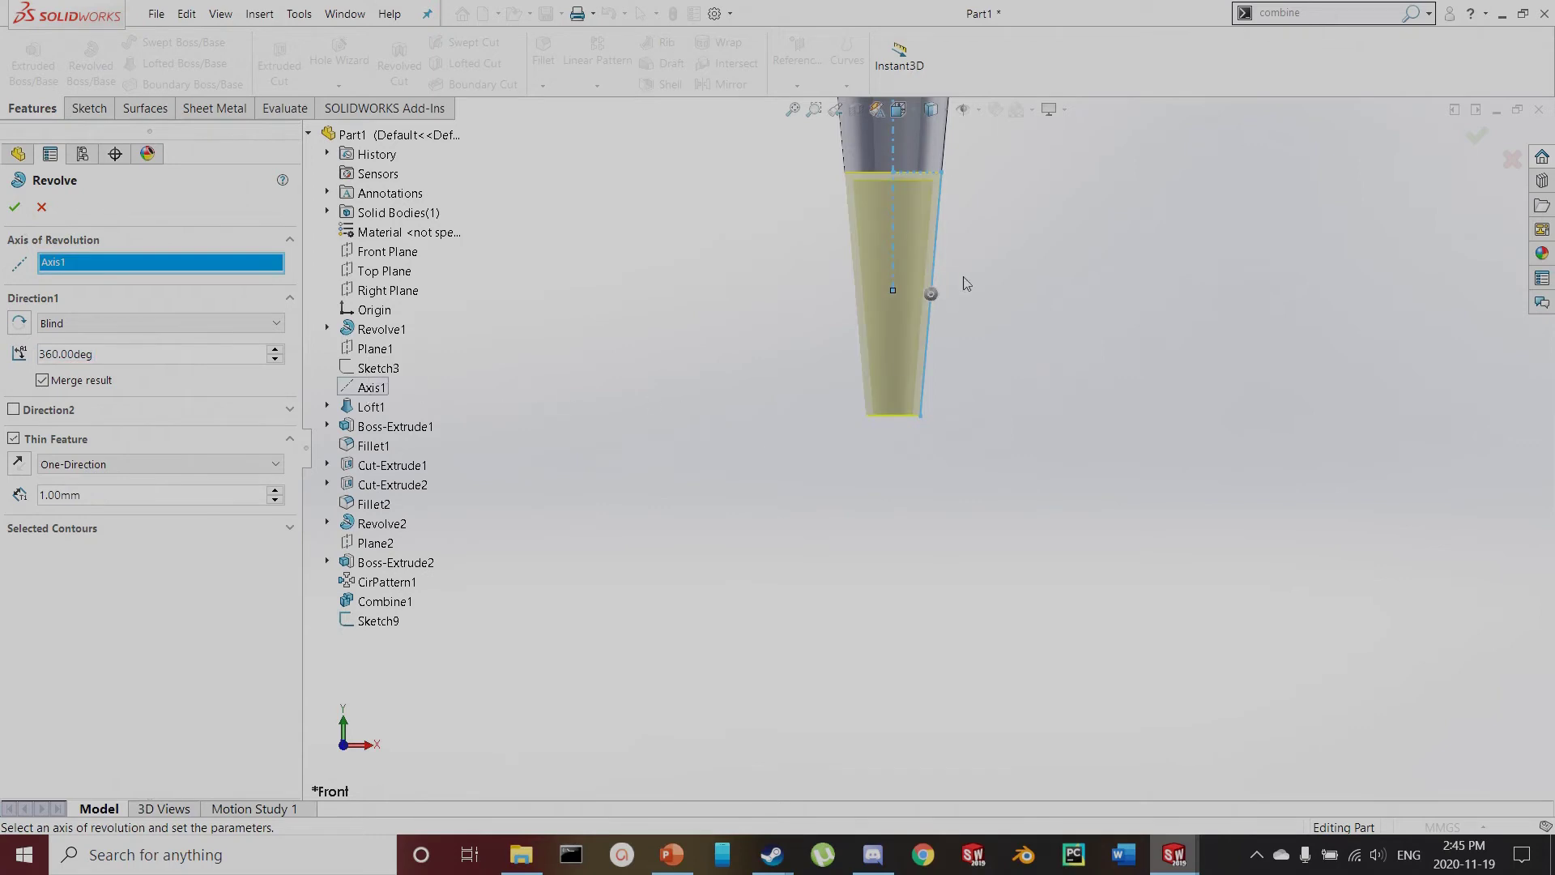
pyautogui.scroll(-2, 965, 282)
pyautogui.moveTo(885, 524); pyautogui.dragTo(893, 282, button='middle')
pyautogui.scroll(-2, 892, 281)
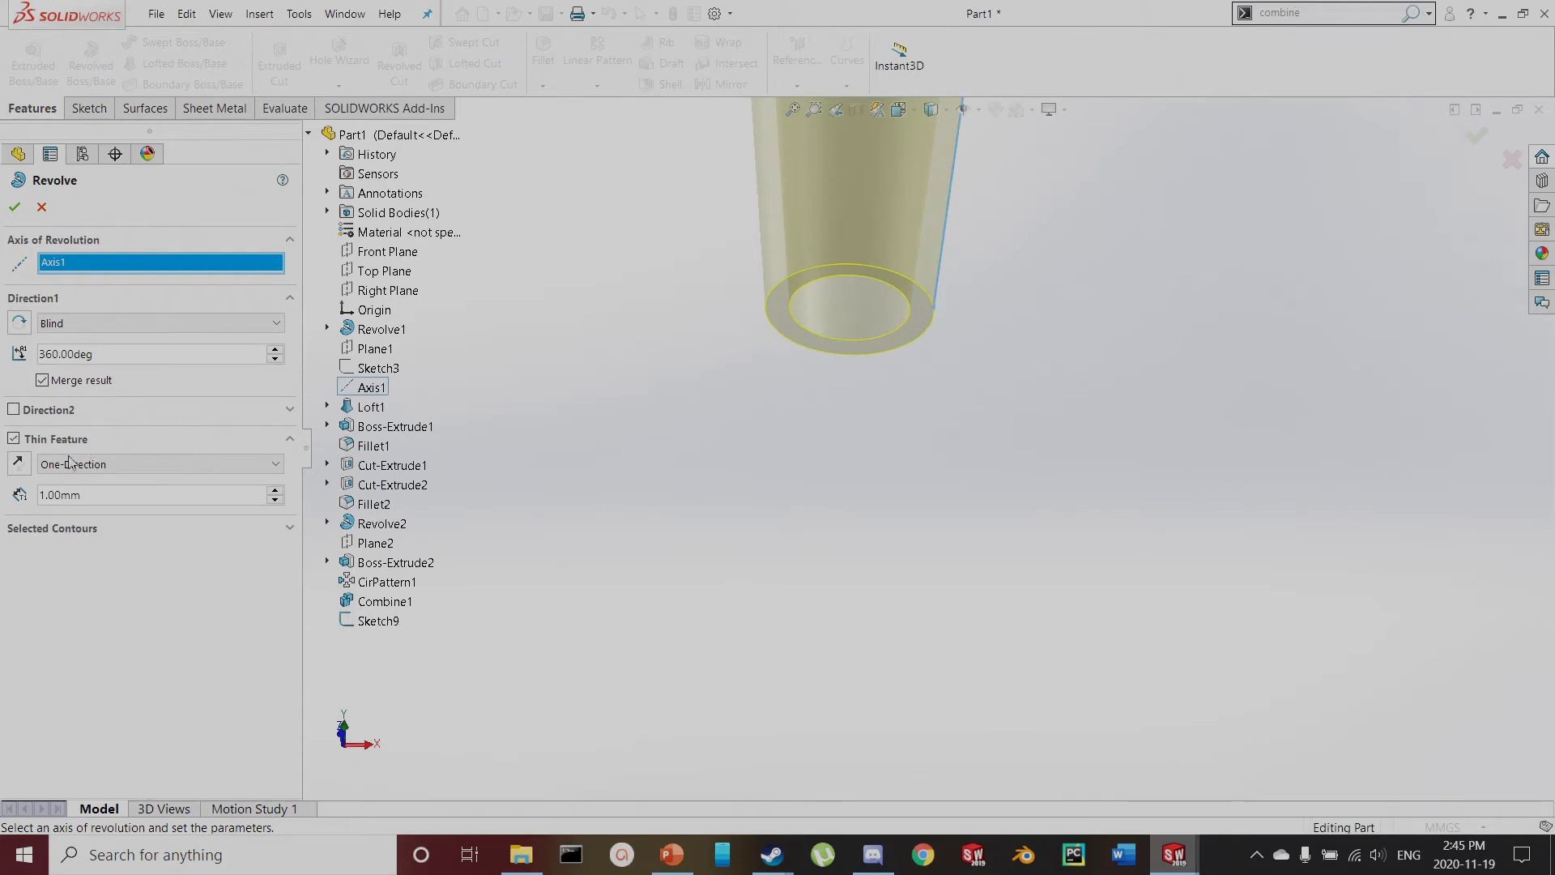
pyautogui.click(15, 207)
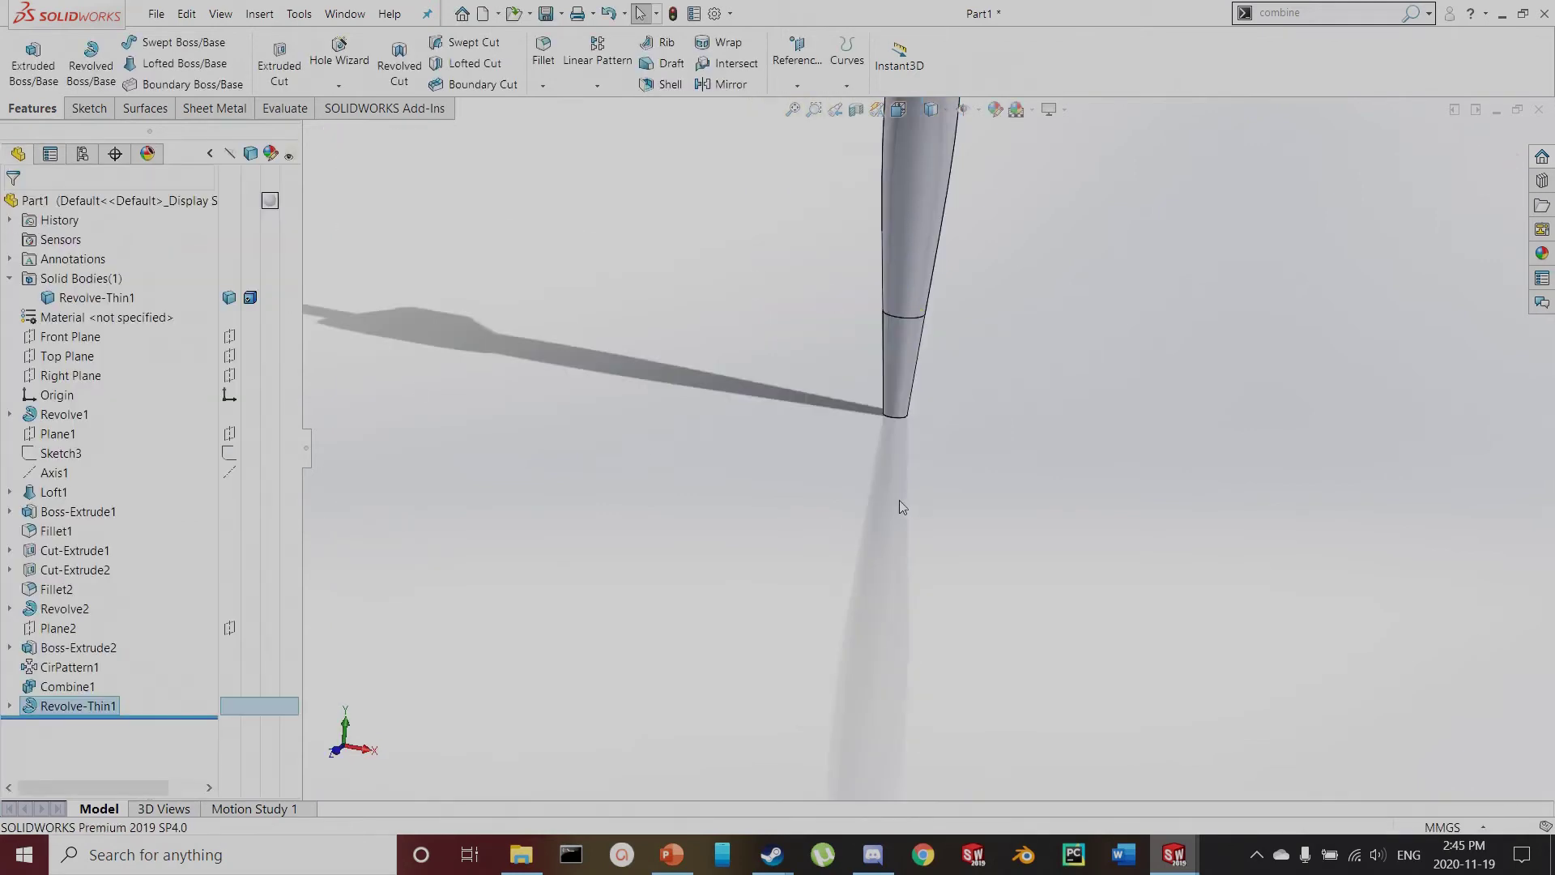
# Start a sketch on the circular face inside the hollow revolved tip, viewed straight on
pyautogui.moveTo(557, 651); pyautogui.dragTo(680, 246, button='middle')
pyautogui.scroll(-3, 834, 348)
pyautogui.click(961, 424)
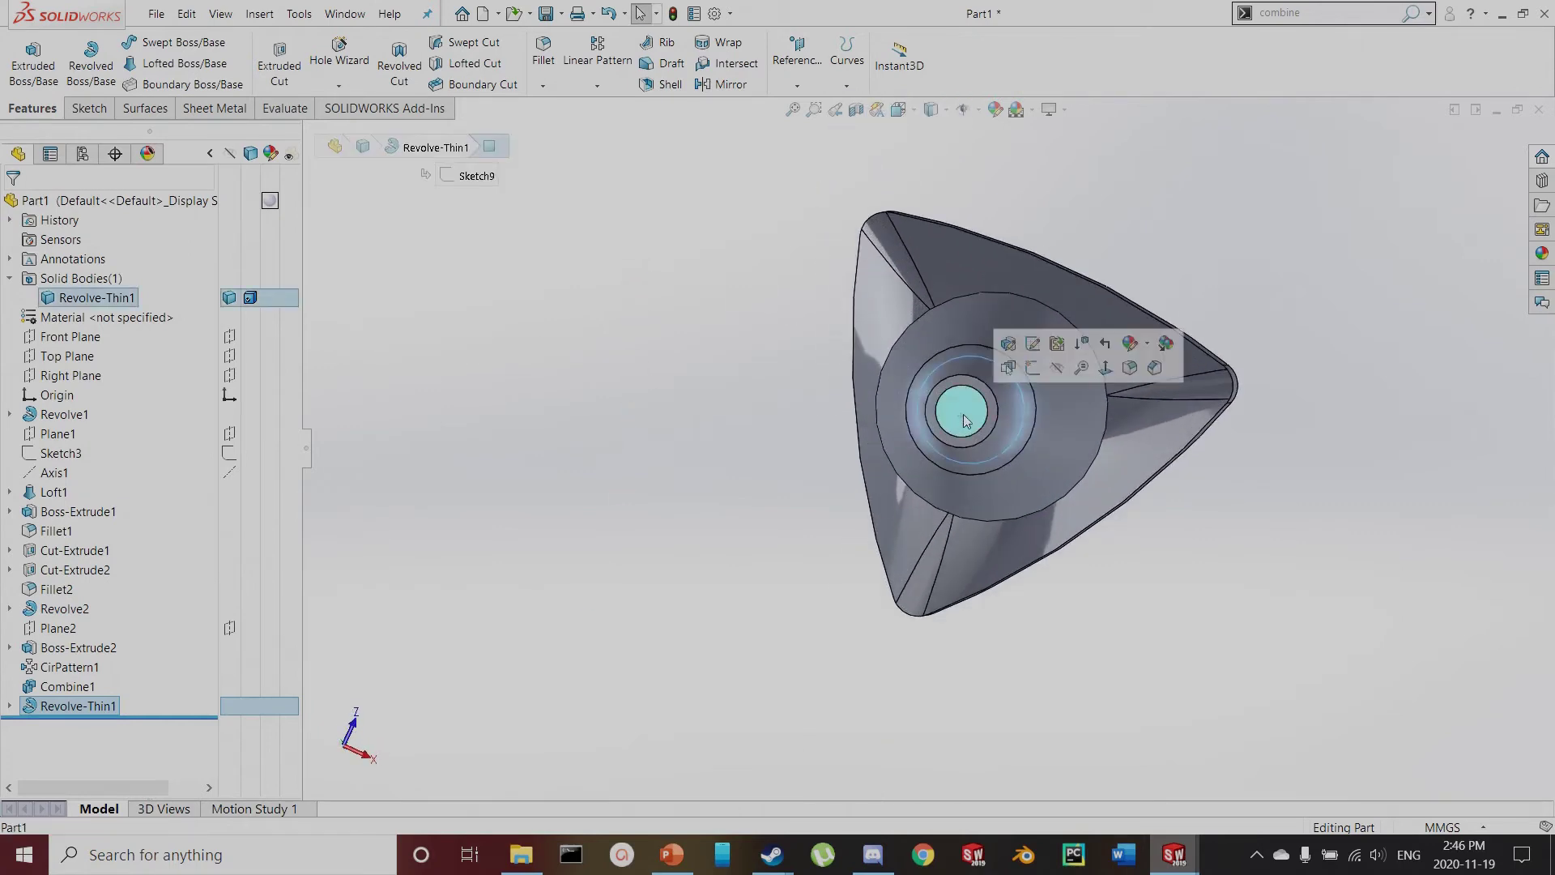
pyautogui.hotkey('ctrl', '8')
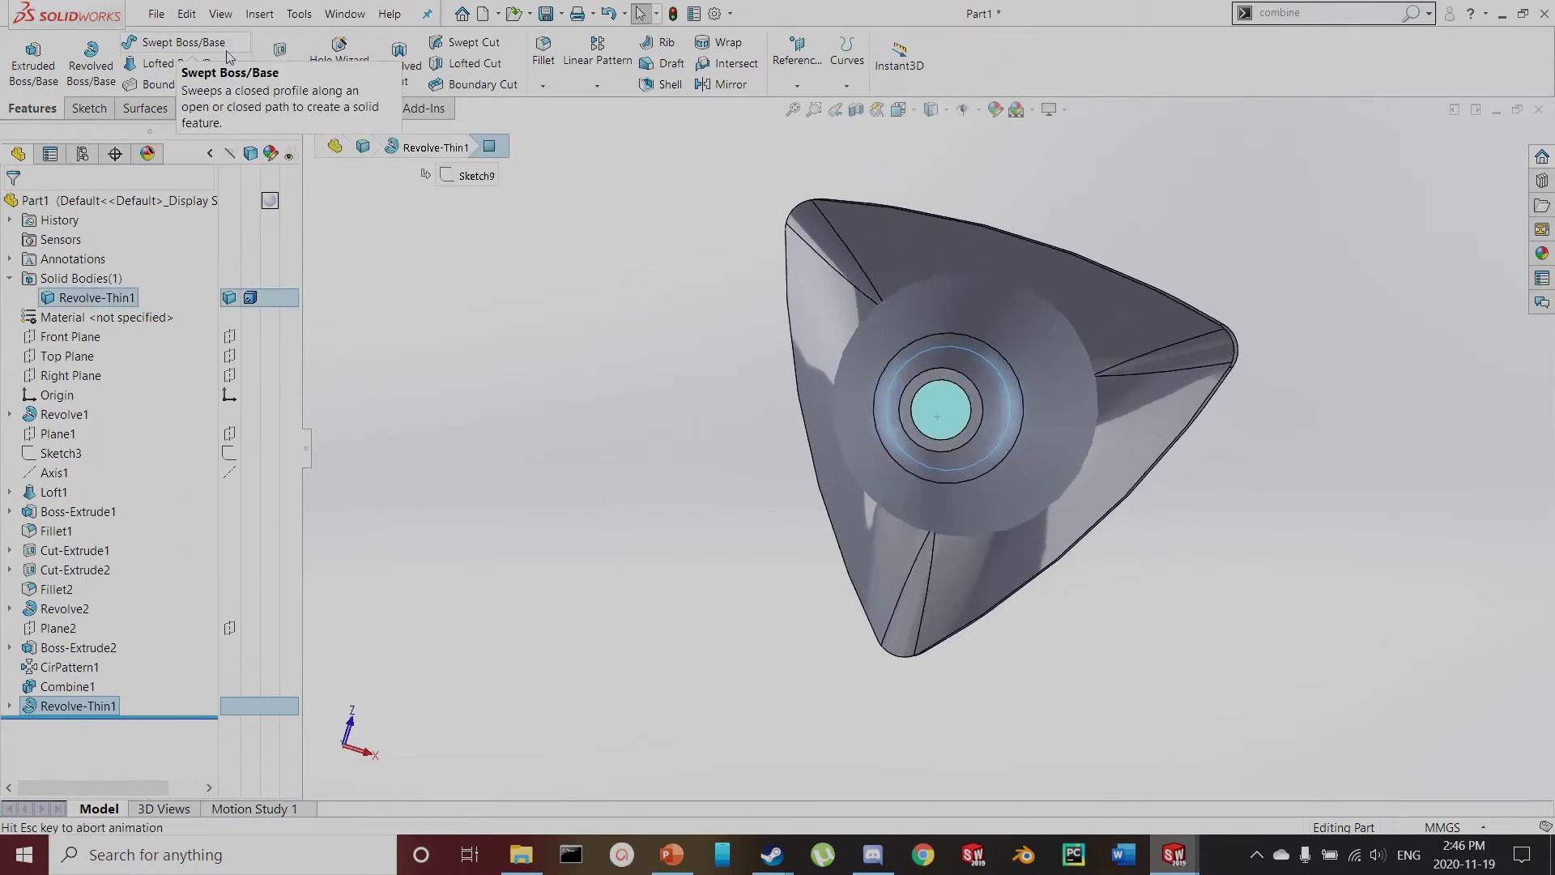
pyautogui.click(87, 108)
pyautogui.click(31, 49)
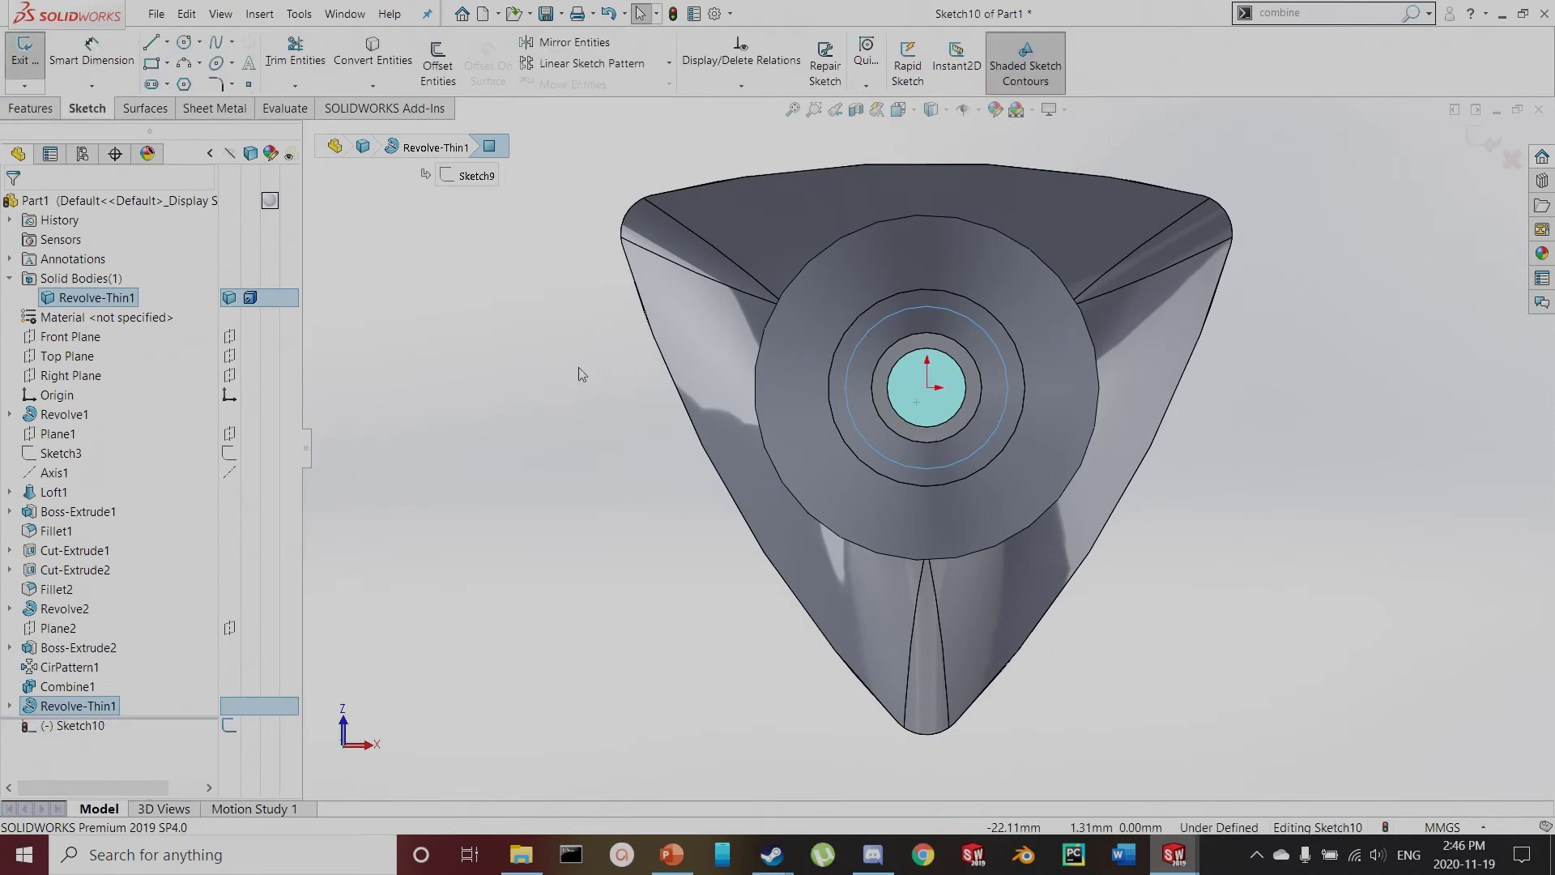
# Sketch a closed stepped profile from the origin, about 1.96 mm wide, with a small notch at its upper inner corner
pyautogui.scroll(-3, 931, 389)
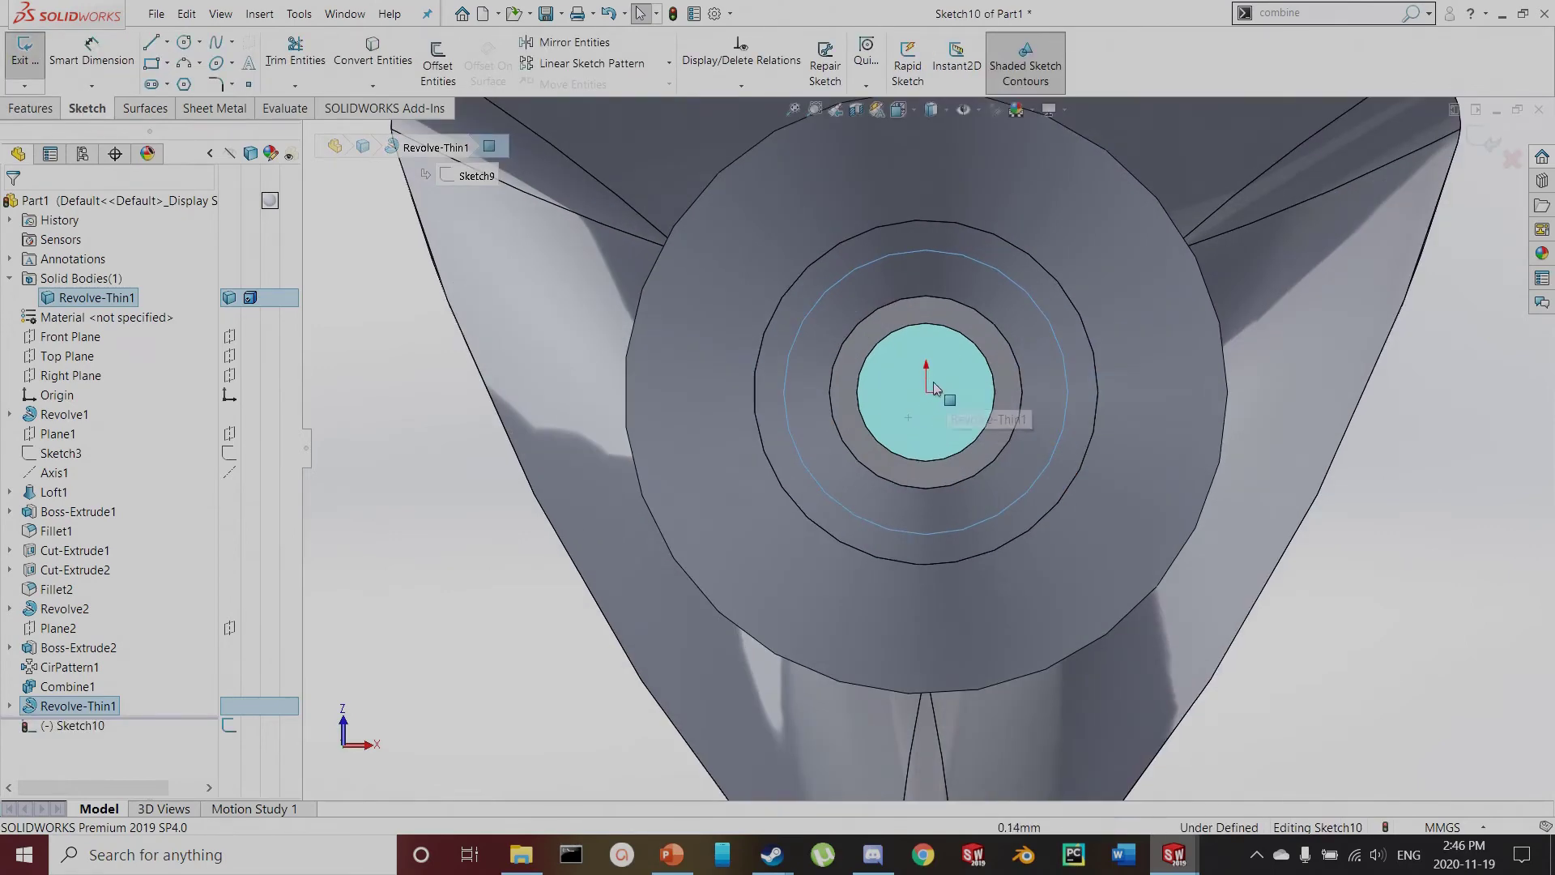
pyautogui.scroll(-3, 968, 409)
pyautogui.scroll(-2, 831, 400)
pyautogui.click(151, 44)
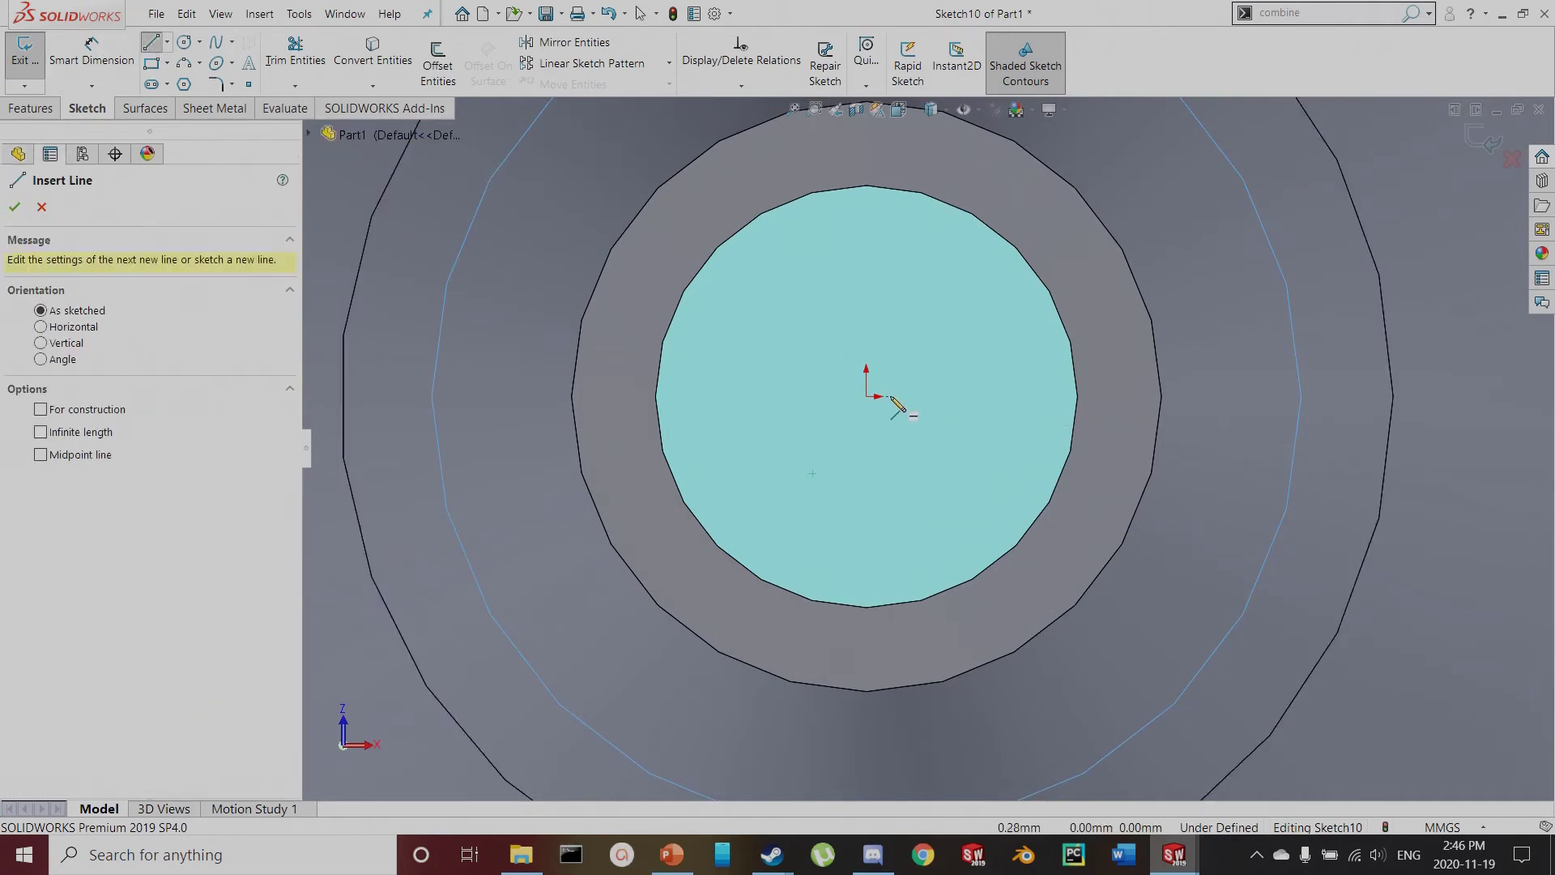
pyautogui.click(867, 397)
pyautogui.scroll(-2, 873, 341)
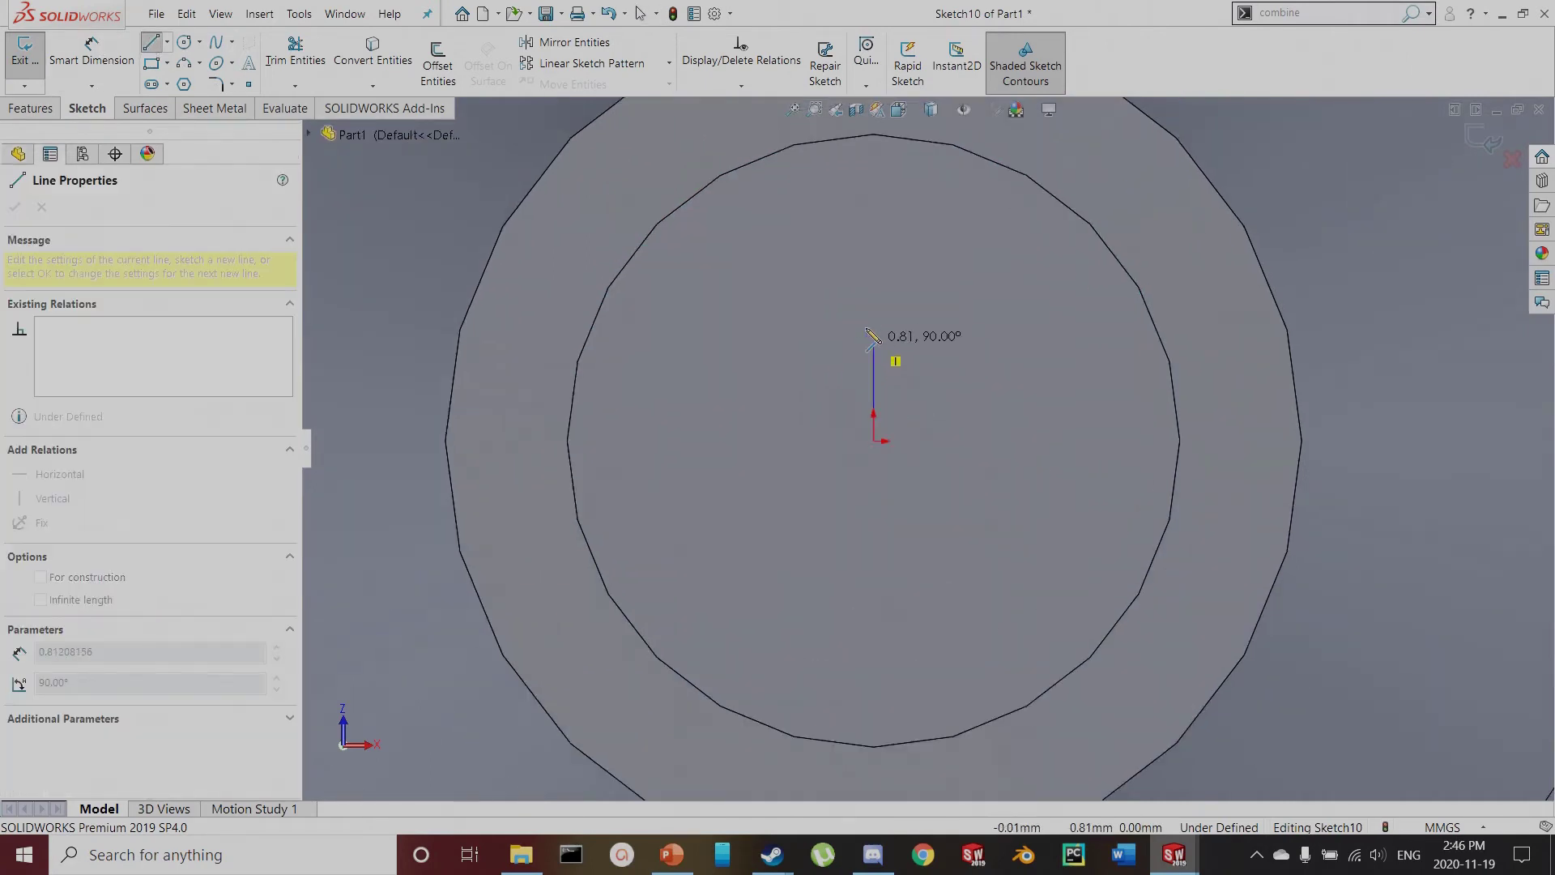
pyautogui.click(872, 353)
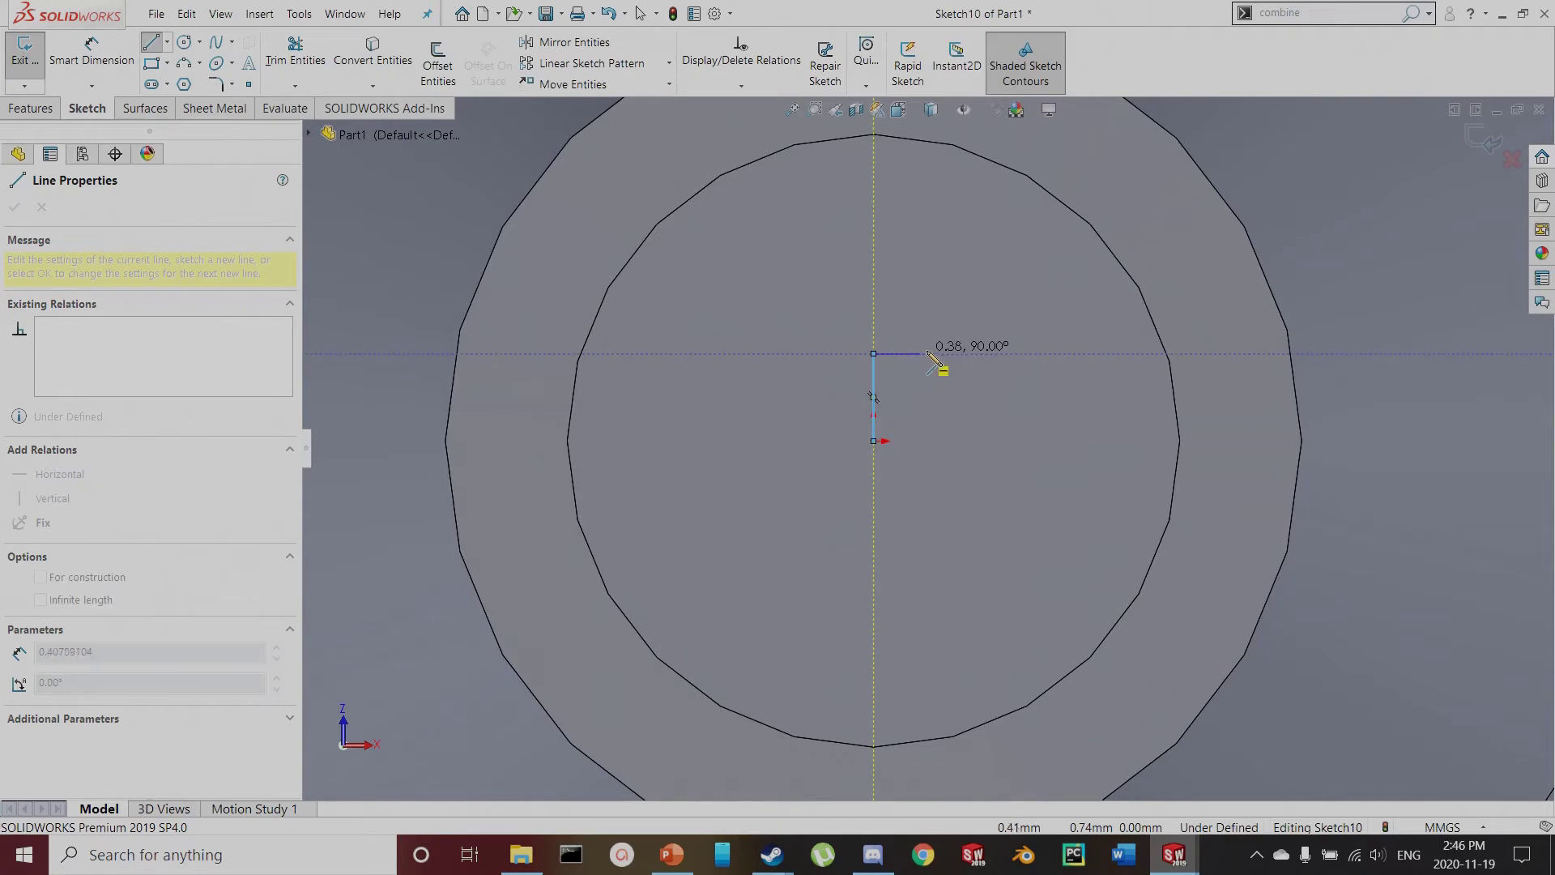
pyautogui.click(934, 353)
pyautogui.click(934, 312)
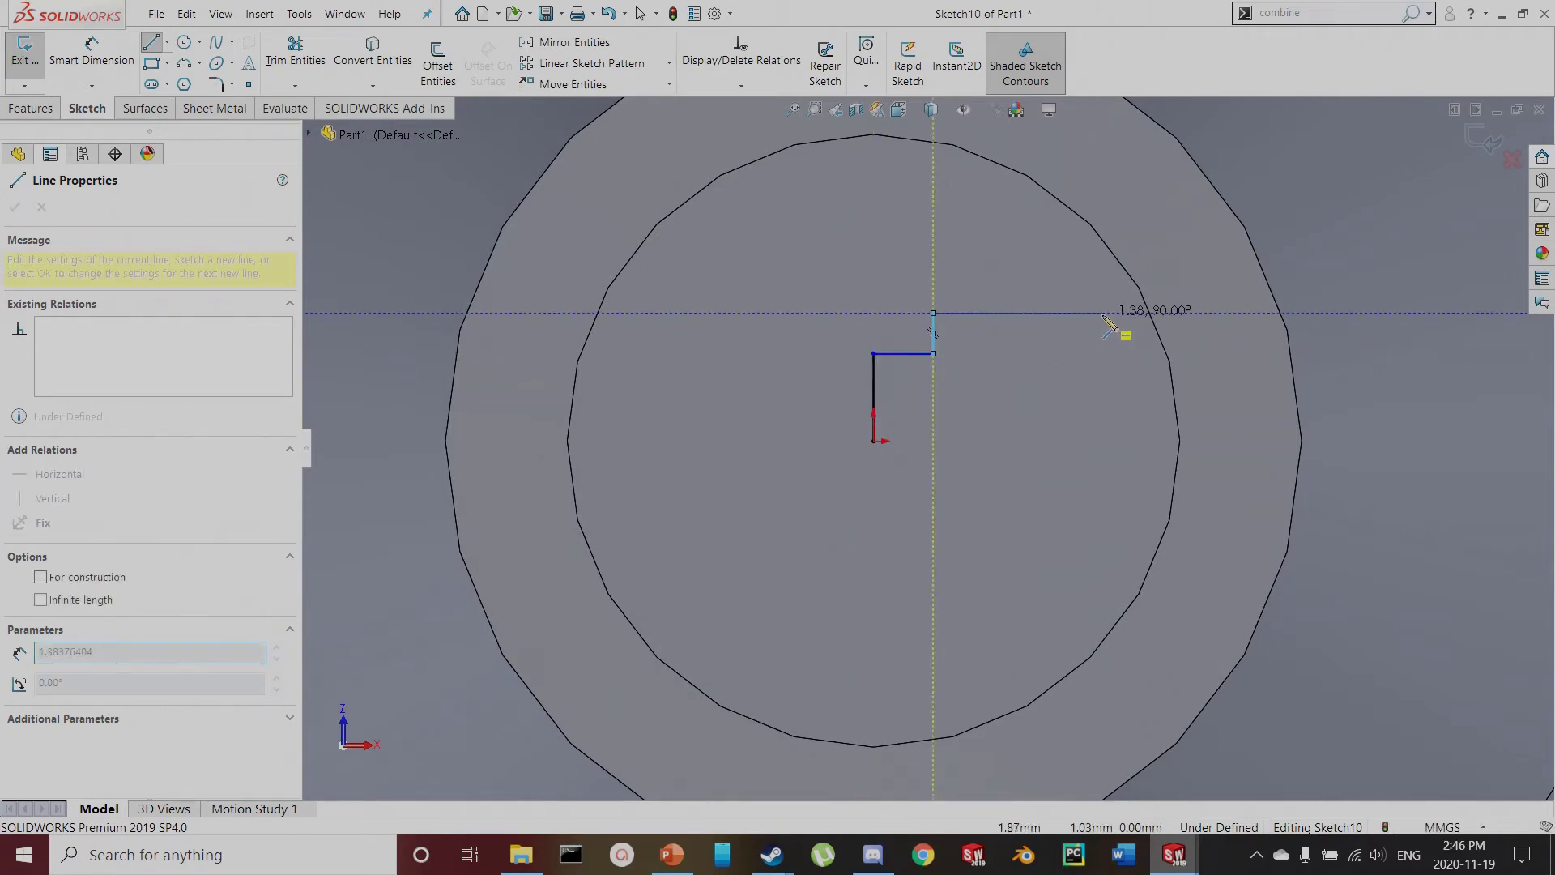
pyautogui.click(1114, 441)
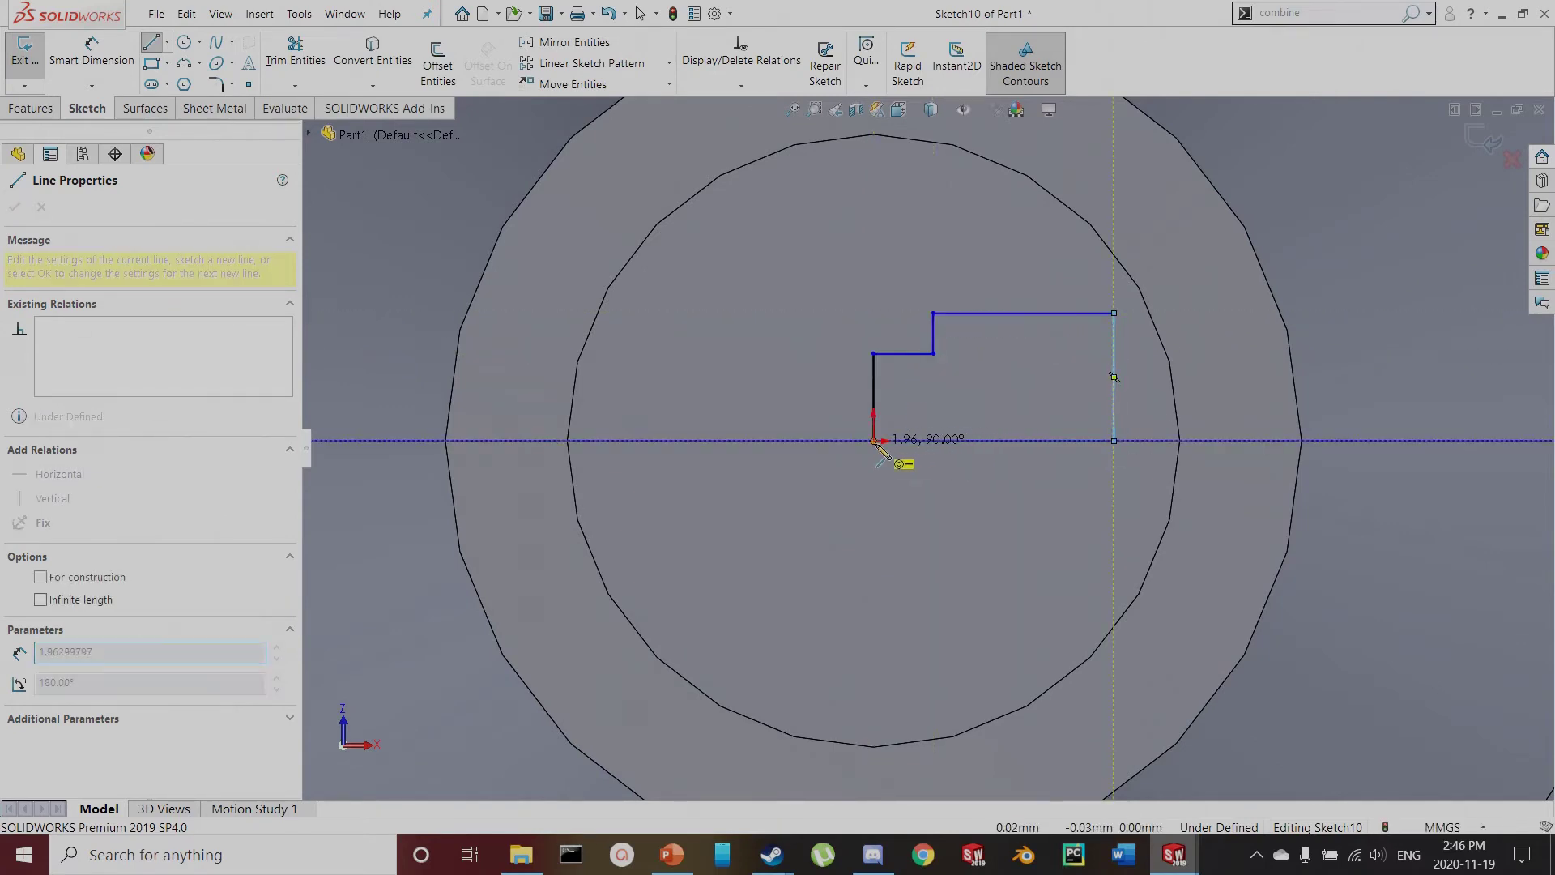
pyautogui.click(873, 441)
pyautogui.press('Escape')
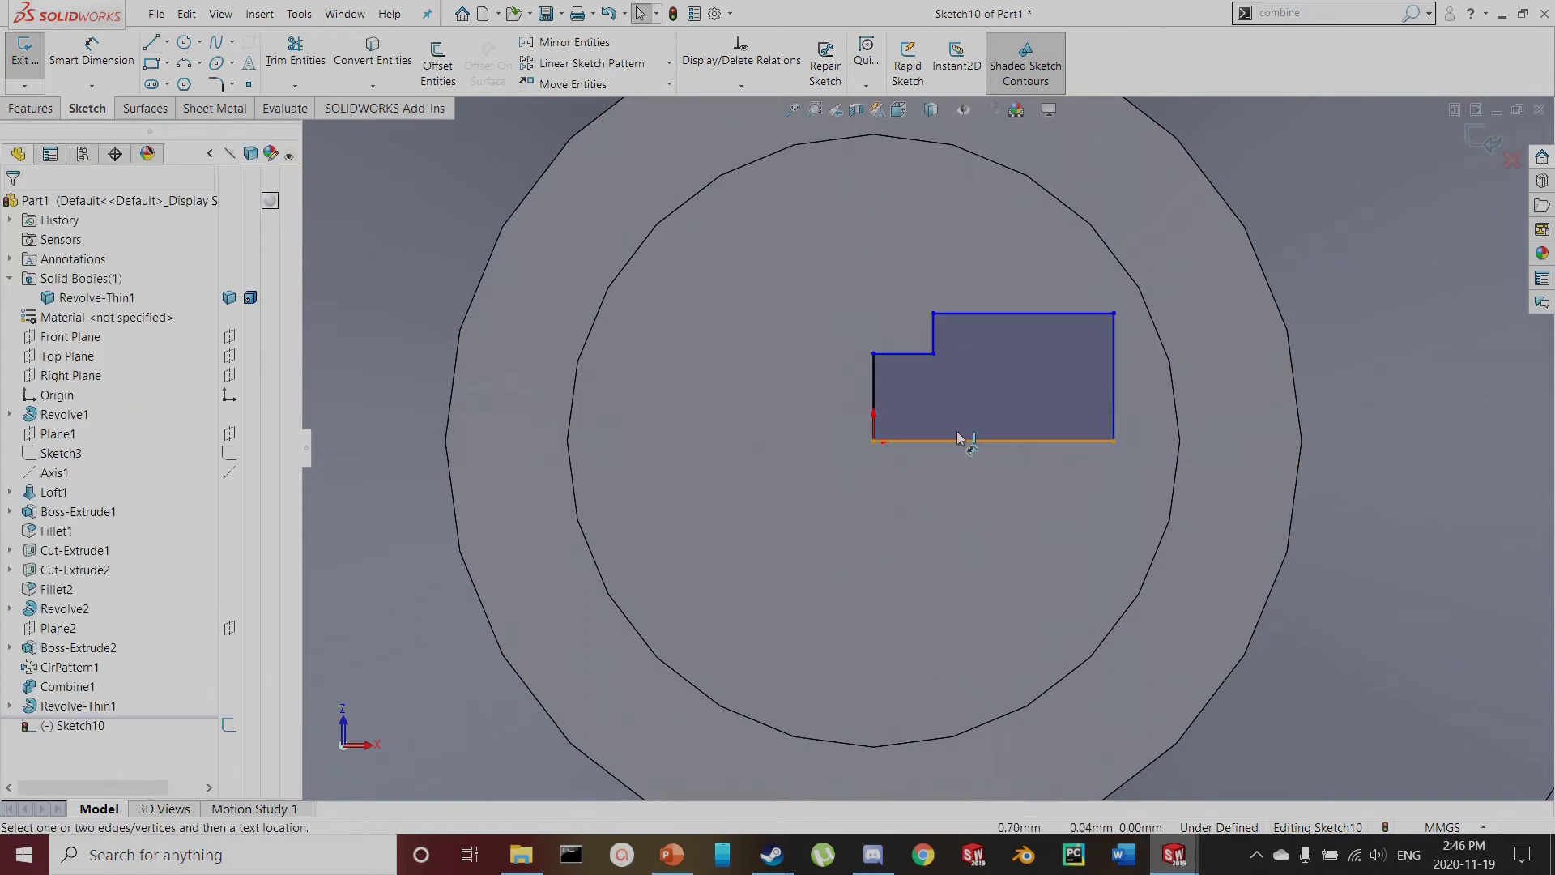
# Dimension the profile 2.00 mm wide and 1.00 mm high with a 0.75 by 0.25 mm notch, and fillet its outer and step corners 0.10 mm
pyautogui.press('d')
pyautogui.click(954, 442)
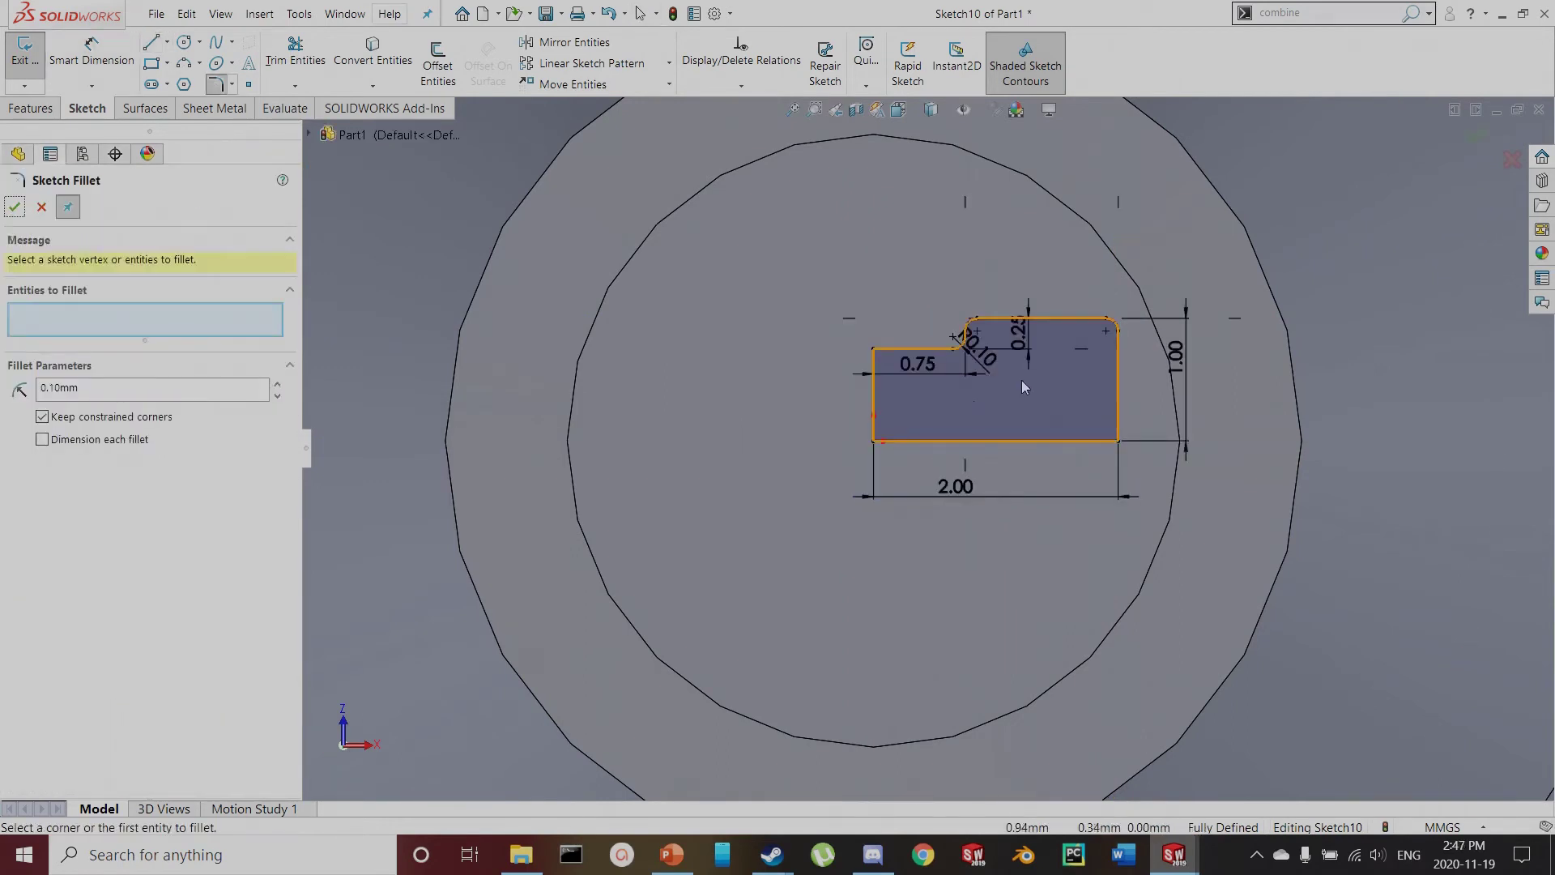
pyautogui.click(957, 439)
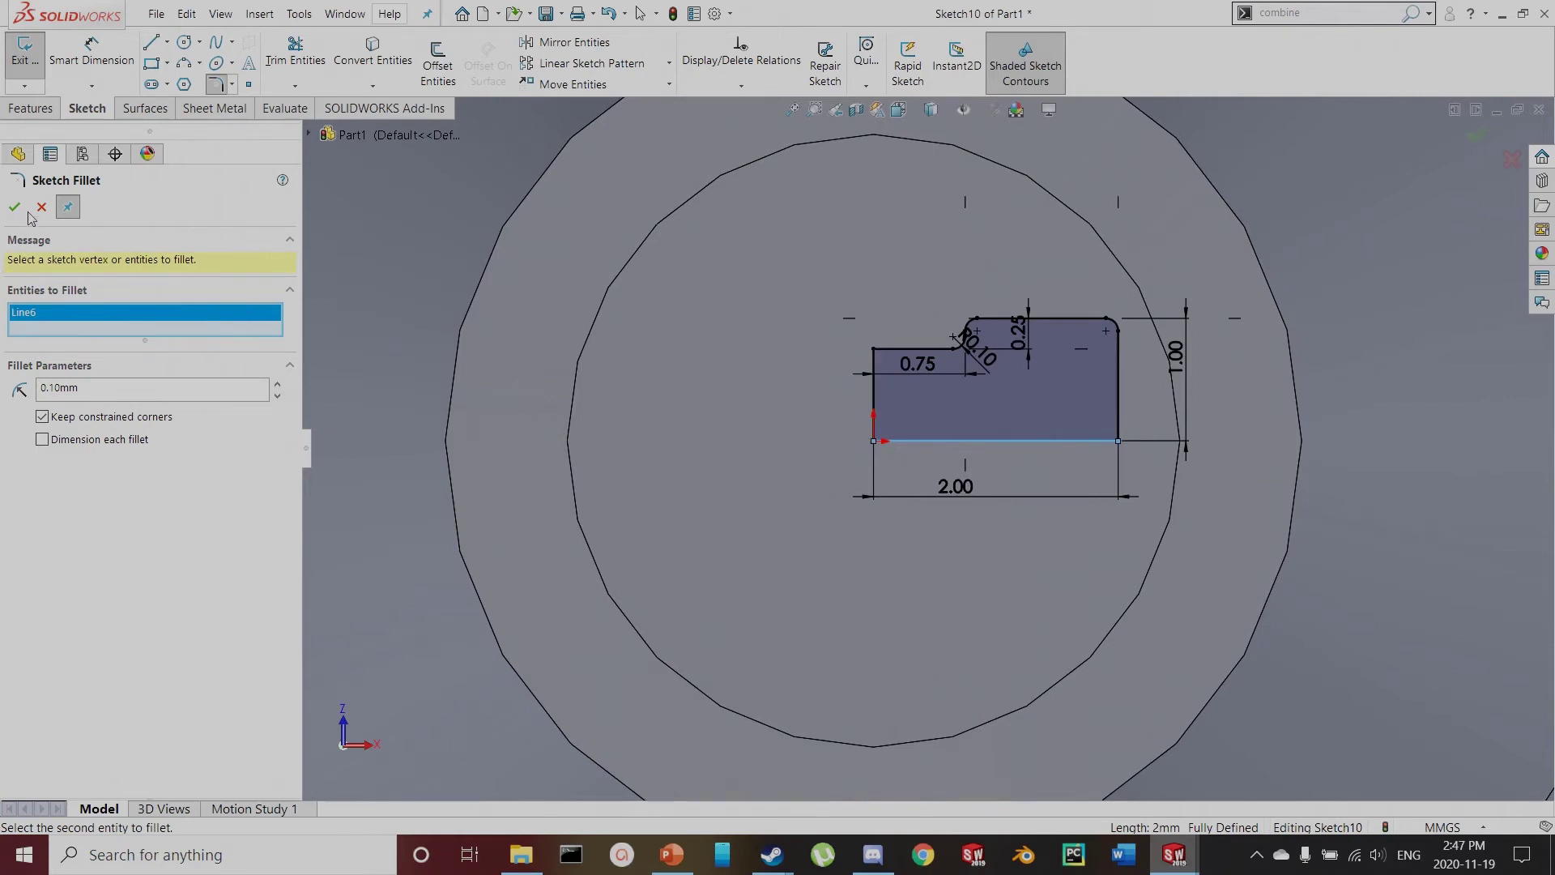
pyautogui.click(42, 206)
# Convert the profile's vertical and horizontal lines through the origin to construction lines
pyautogui.click(873, 384)
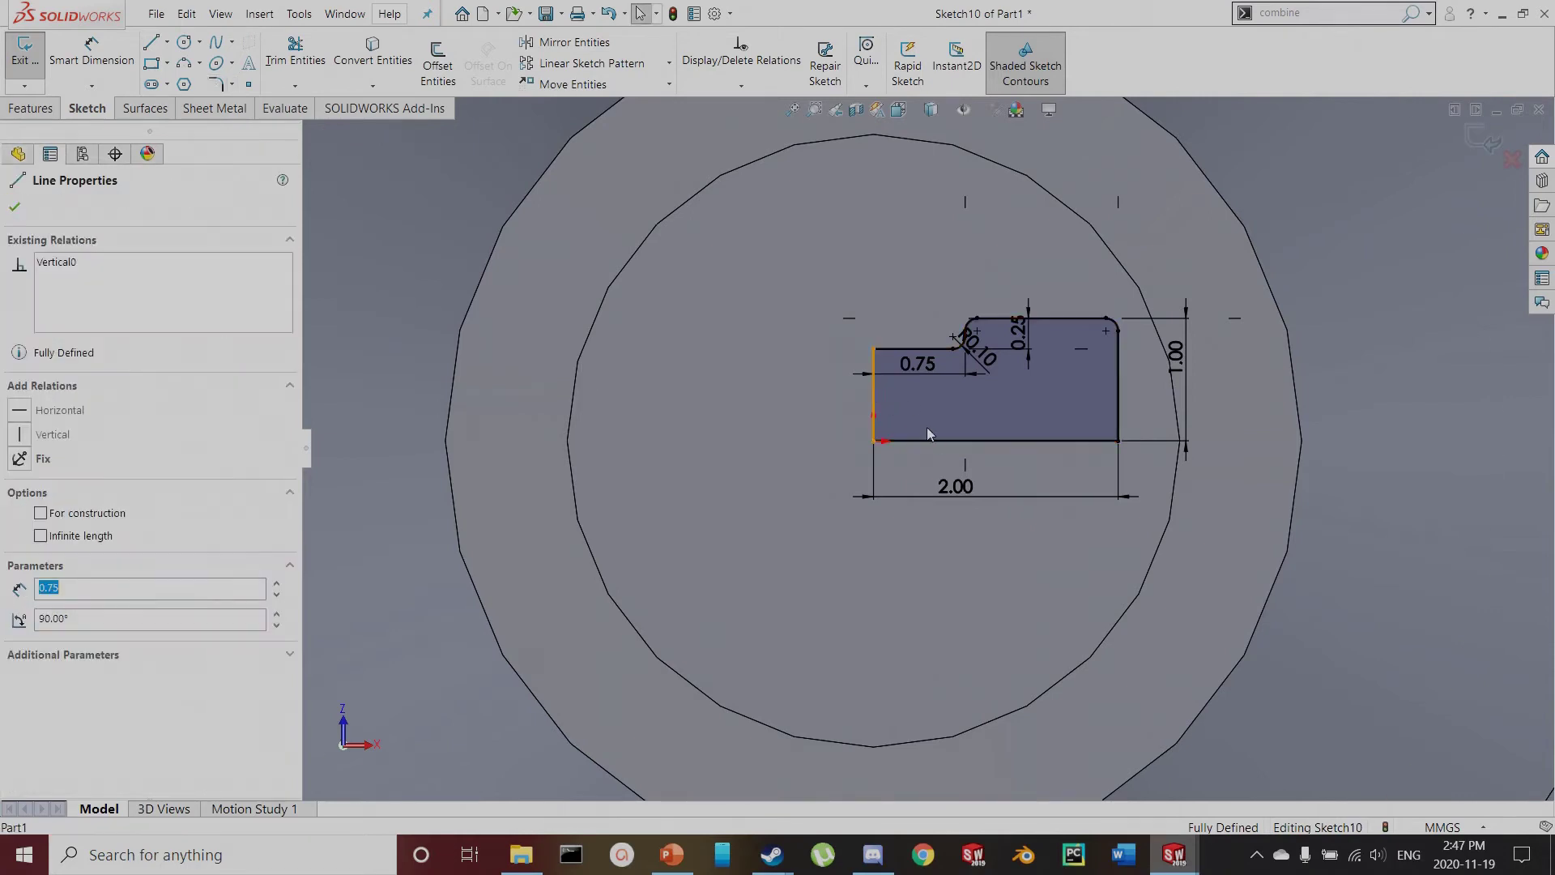
pyautogui.keyDown('ctrl'); pyautogui.click(927, 440); pyautogui.keyUp('ctrl')
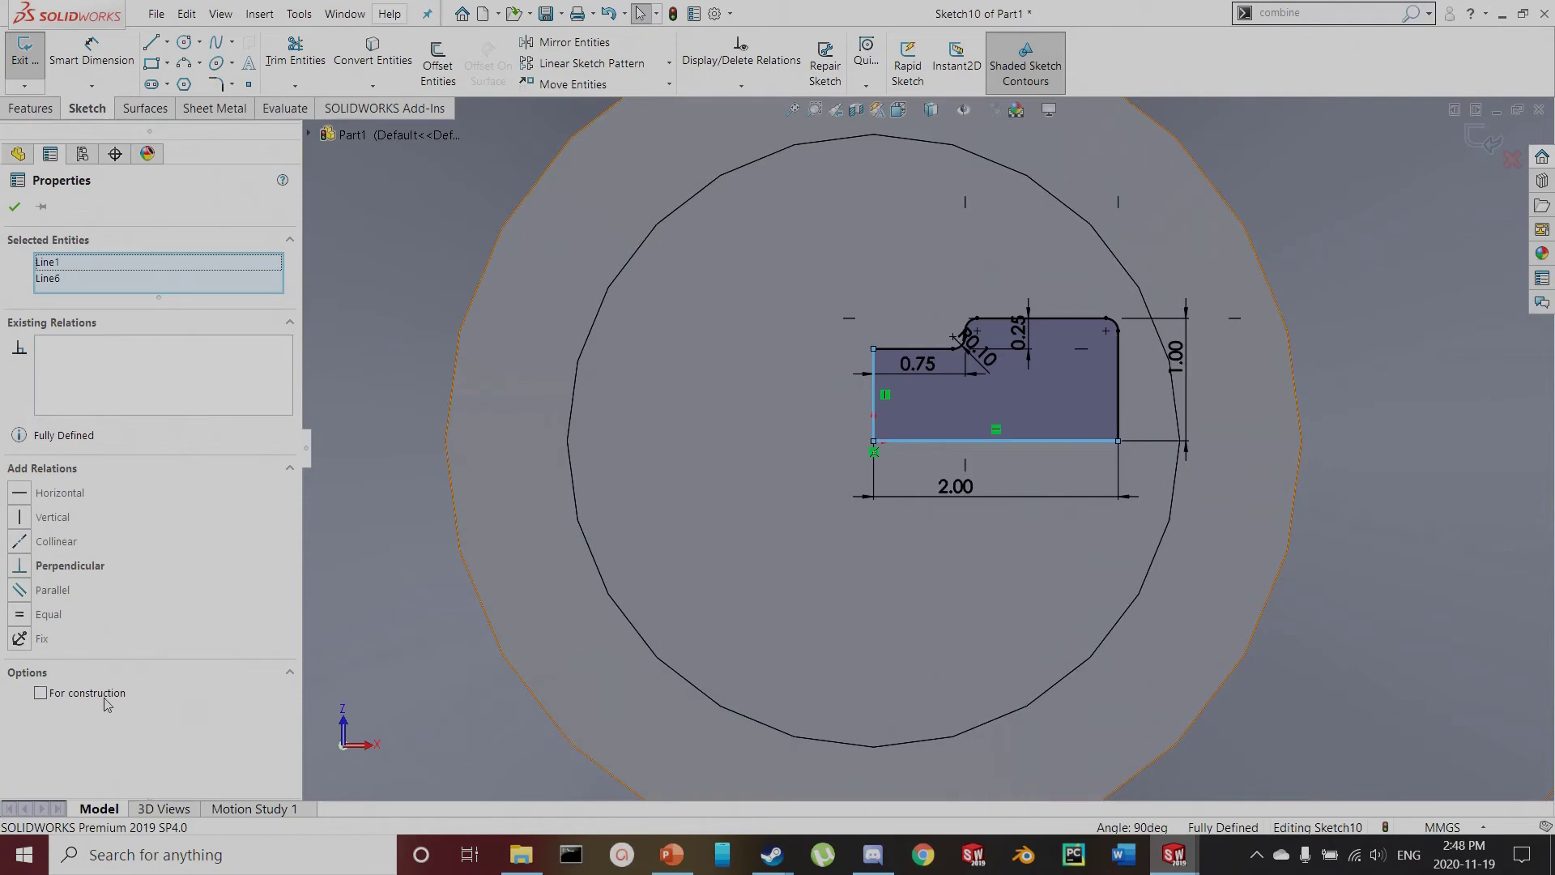
pyautogui.click(104, 698)
pyautogui.click(624, 335)
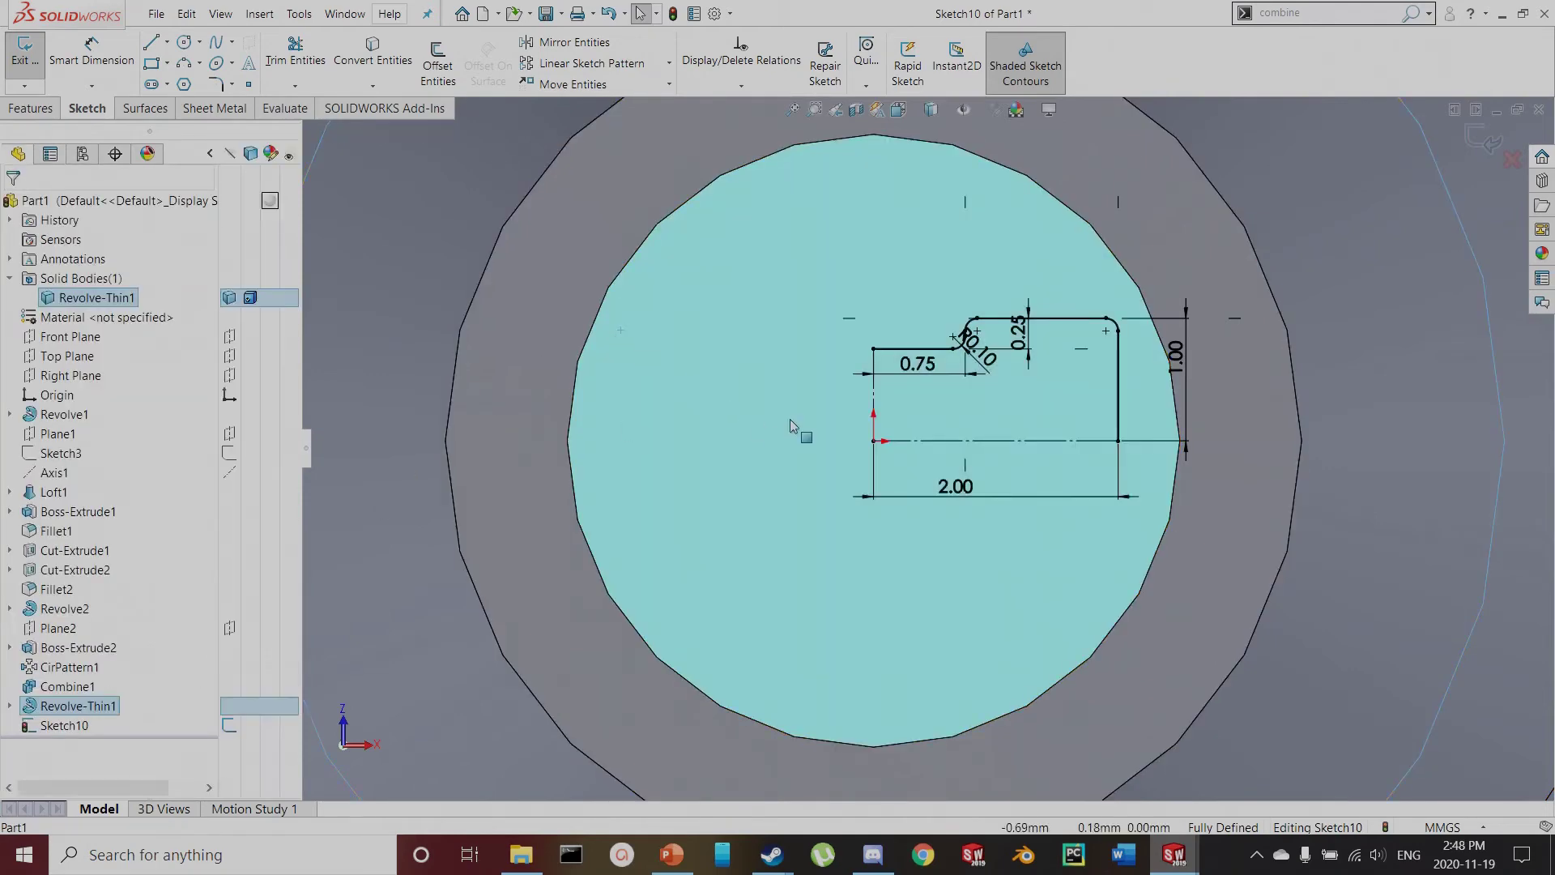
pyautogui.scroll(3, 632, 410)
pyautogui.click(597, 389)
# Mirror the profile's outer lines and fillet arcs about the vertical construction line through the origin
pyautogui.scroll(-4, 1003, 460)
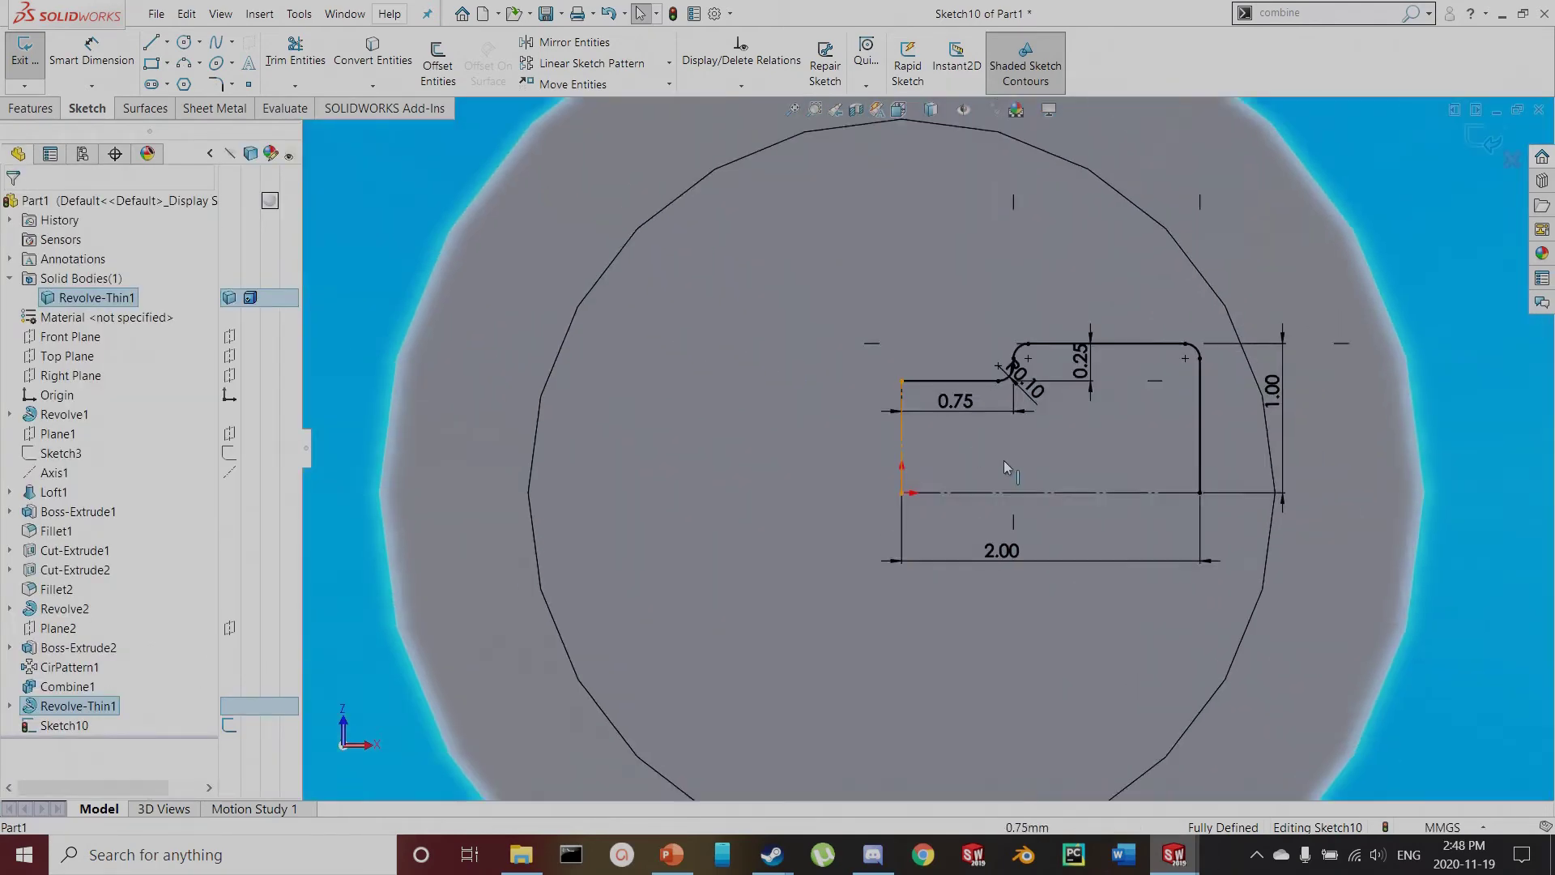
pyautogui.scroll(-4, 1045, 447)
pyautogui.click(1148, 369)
pyautogui.click(1277, 221)
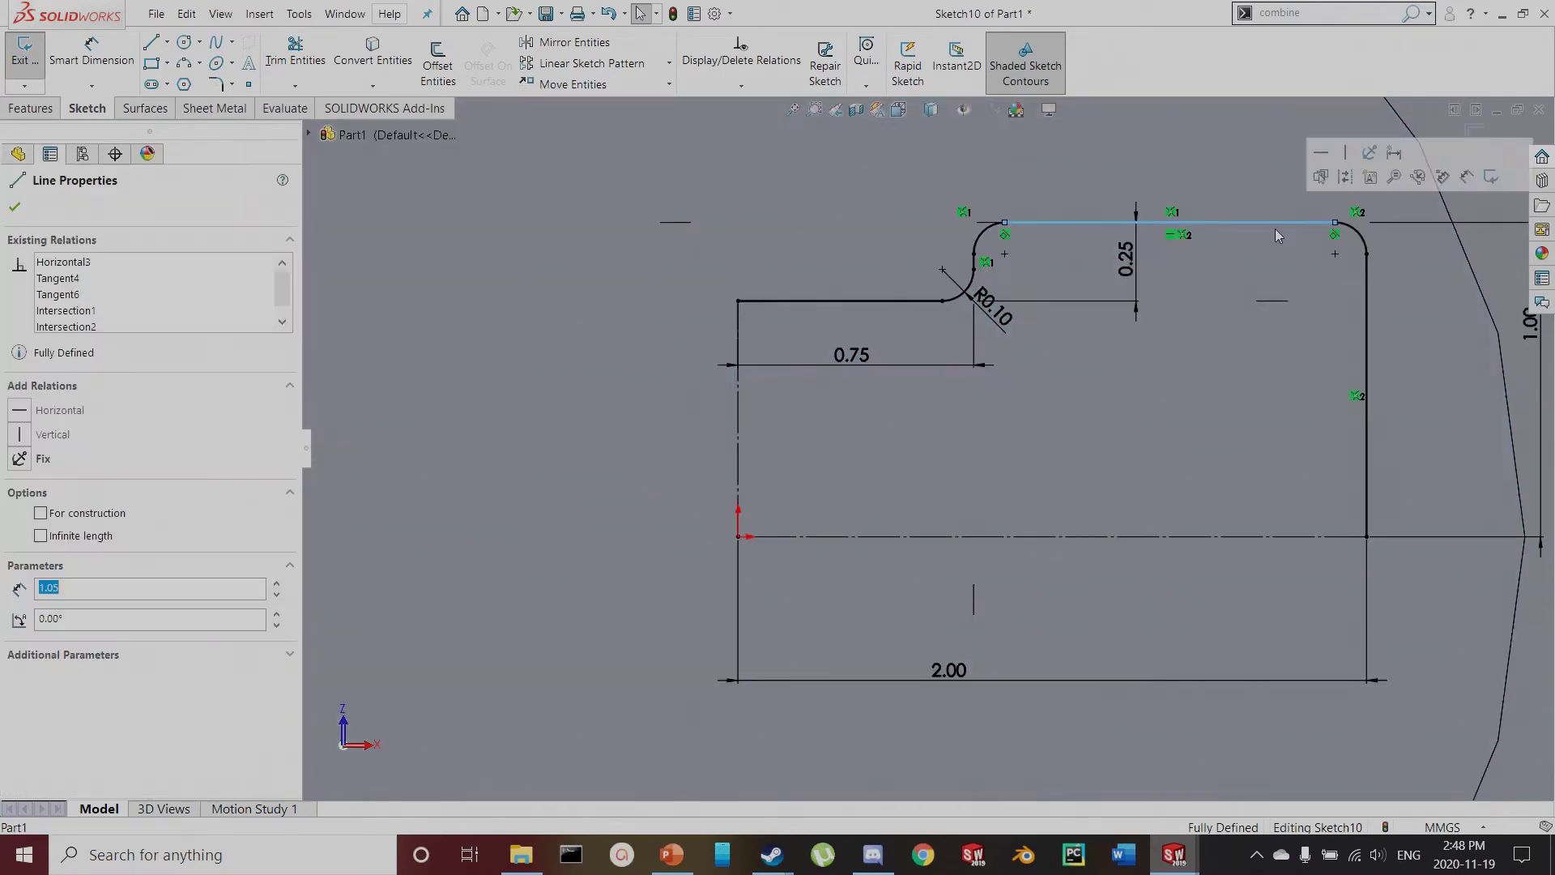
pyautogui.click(1367, 287)
pyautogui.click(1363, 242)
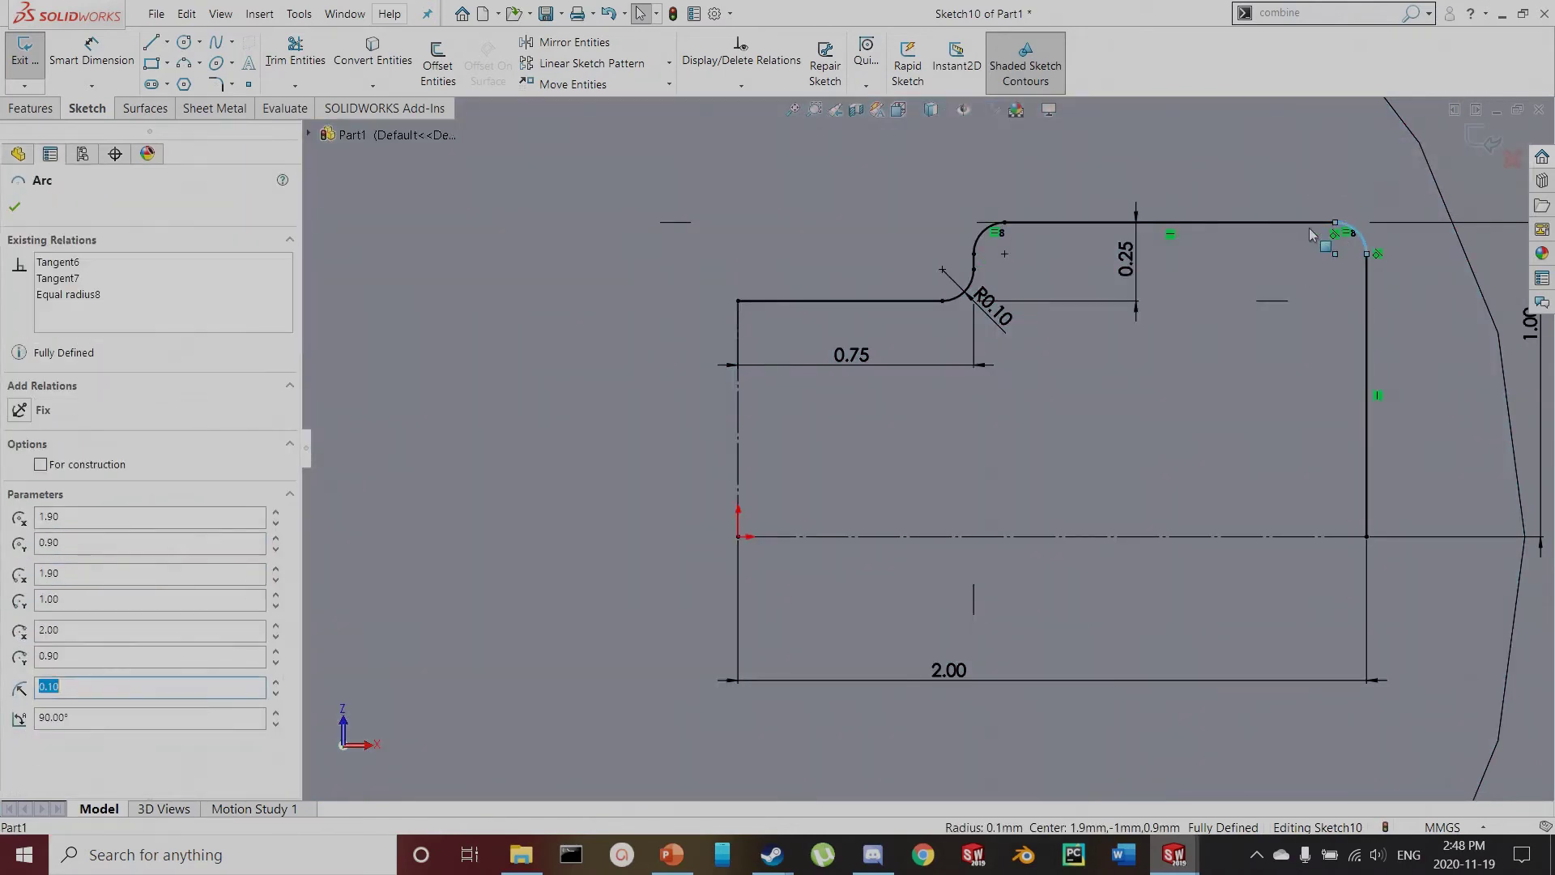
pyautogui.keyDown('ctrl'); pyautogui.click(1333, 223); pyautogui.keyUp('ctrl')
pyautogui.keyDown('ctrl'); pyautogui.click(1369, 309); pyautogui.keyUp('ctrl')
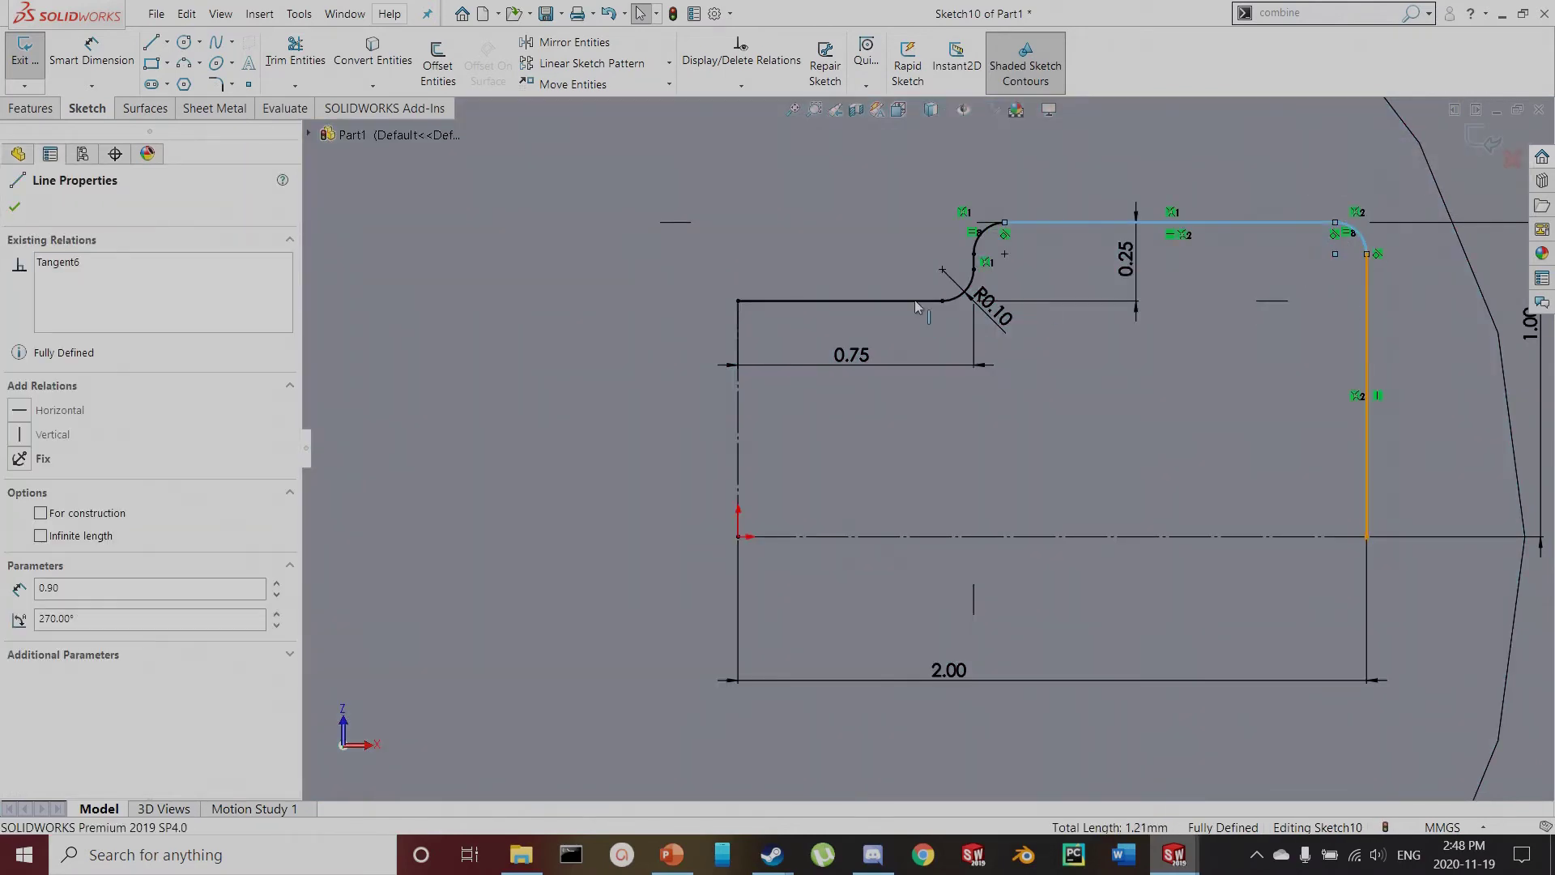
pyautogui.keyDown('ctrl'); pyautogui.click(983, 242); pyautogui.keyUp('ctrl')
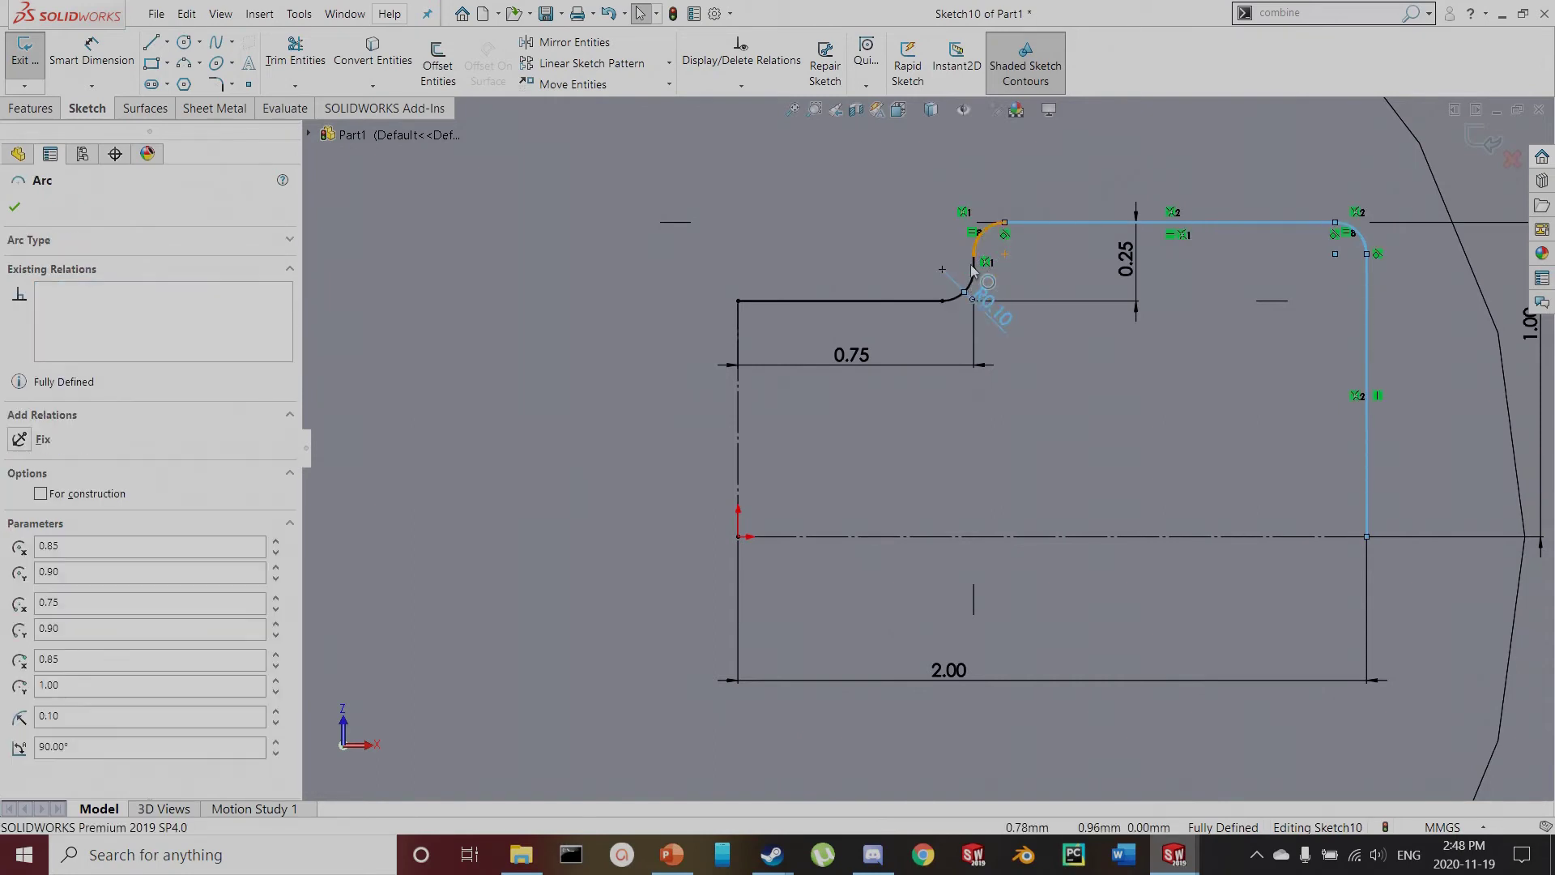
pyautogui.keyDown('ctrl'); pyautogui.click(965, 294); pyautogui.keyUp('ctrl')
pyautogui.keyDown('ctrl'); pyautogui.click(915, 302); pyautogui.keyUp('ctrl')
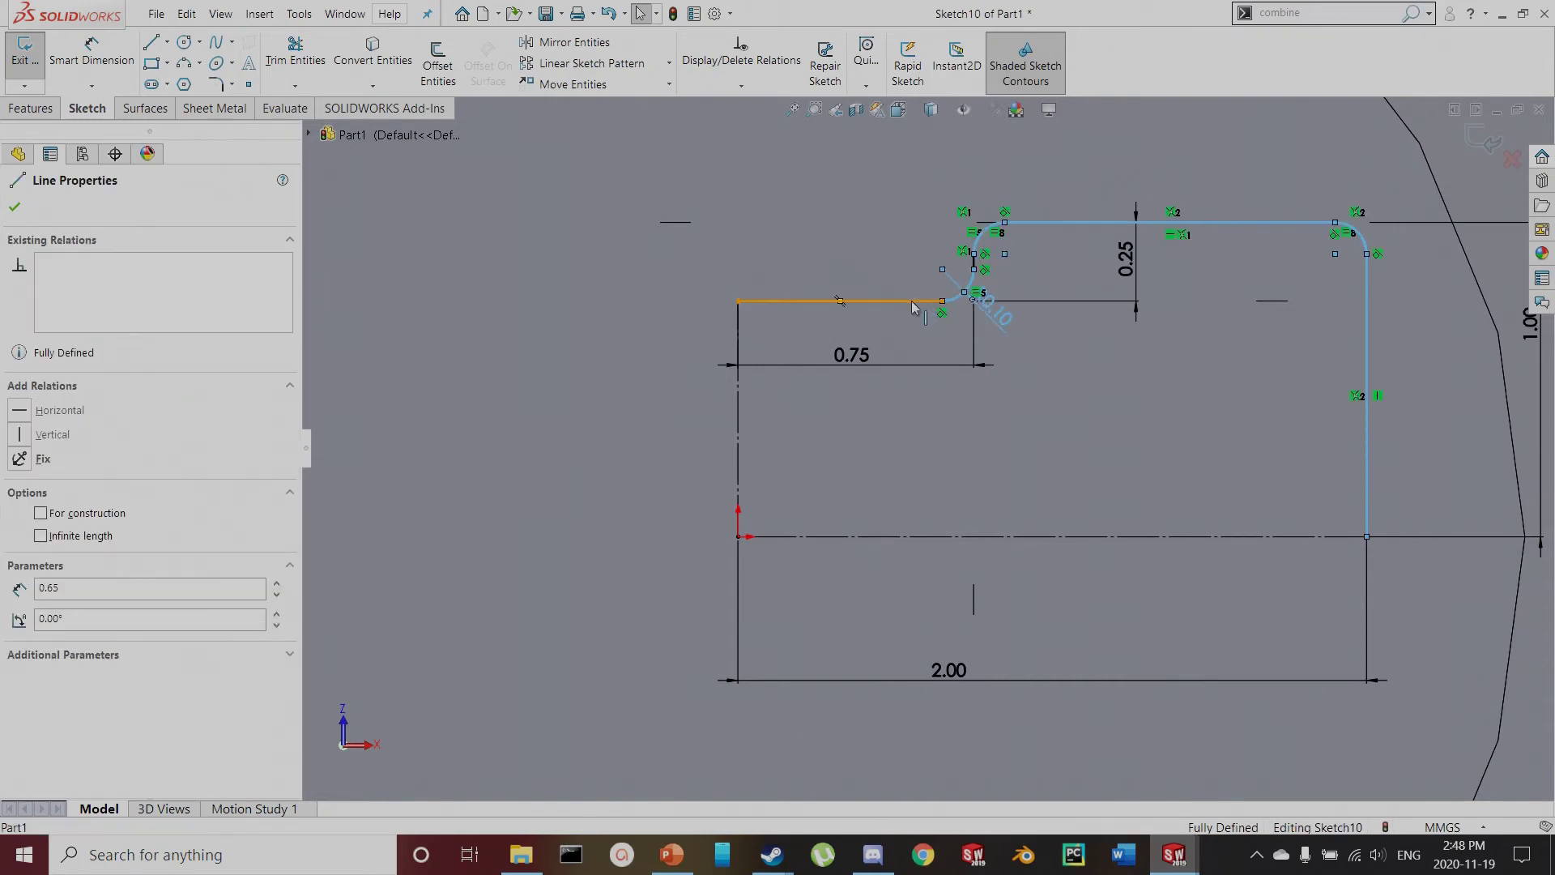
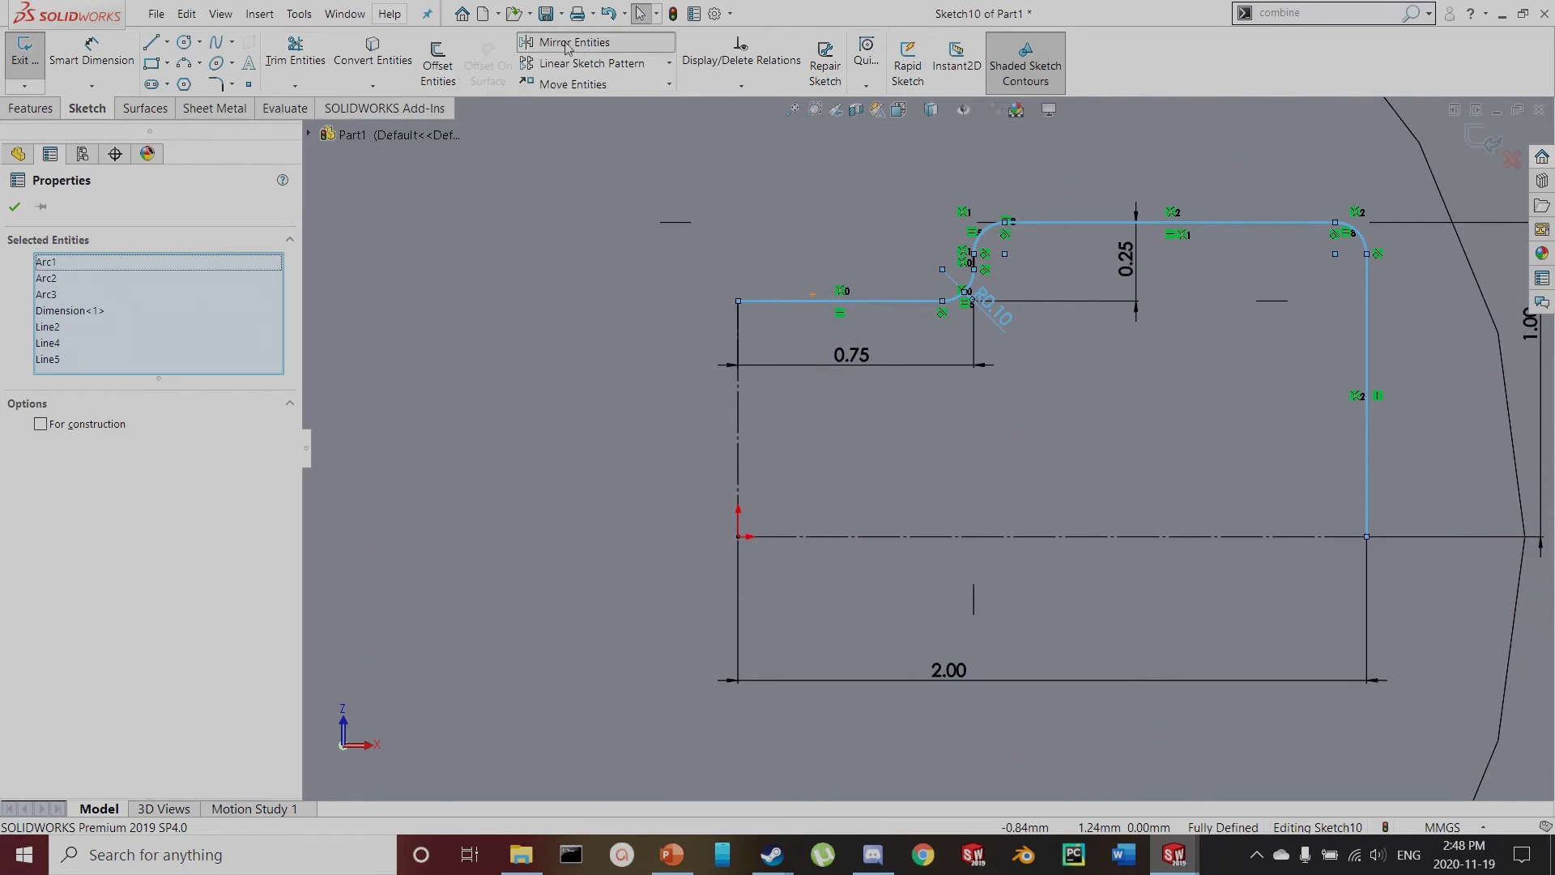
pyautogui.click(566, 47)
pyautogui.click(143, 510)
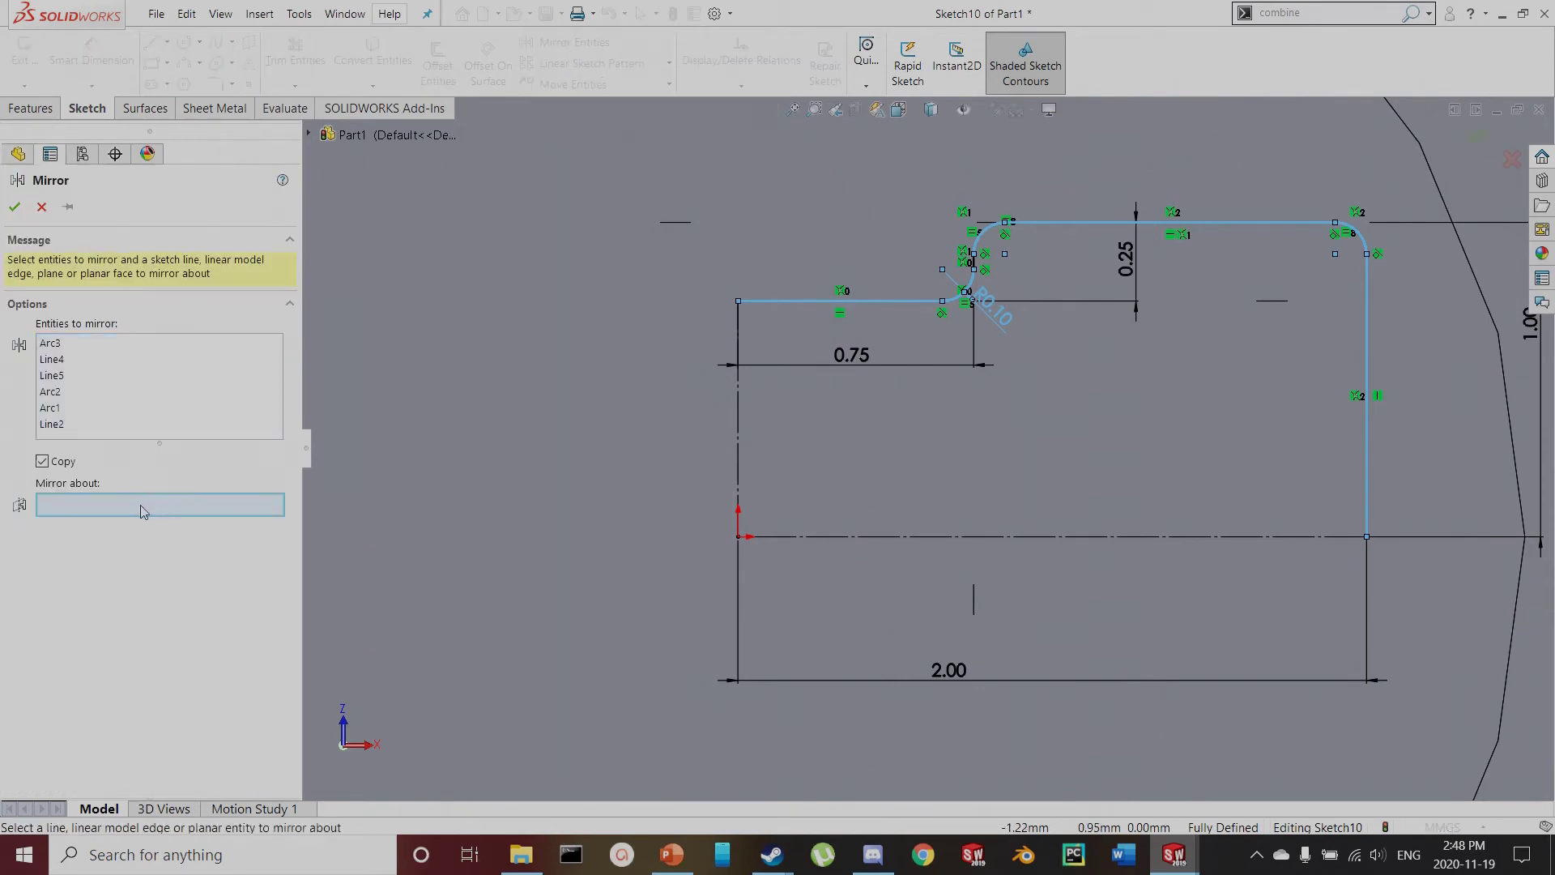
pyautogui.click(738, 377)
pyautogui.scroll(3, 770, 405)
pyautogui.click(15, 208)
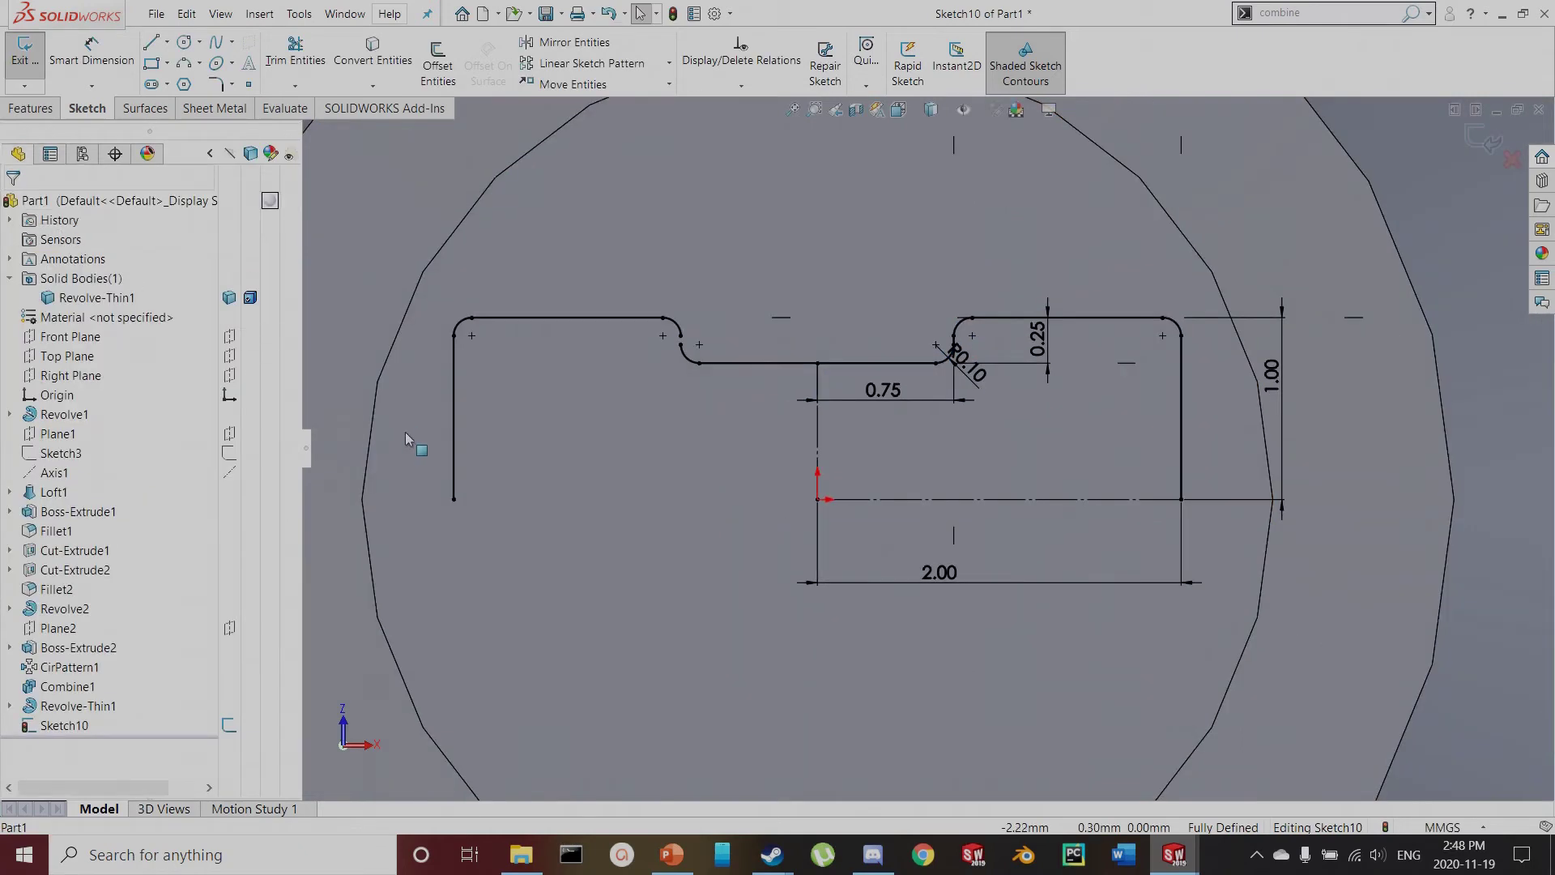
# Mirror the short vertical line between the two step fillets about the vertical construction line
pyautogui.scroll(-2, 927, 362)
pyautogui.scroll(-2, 928, 362)
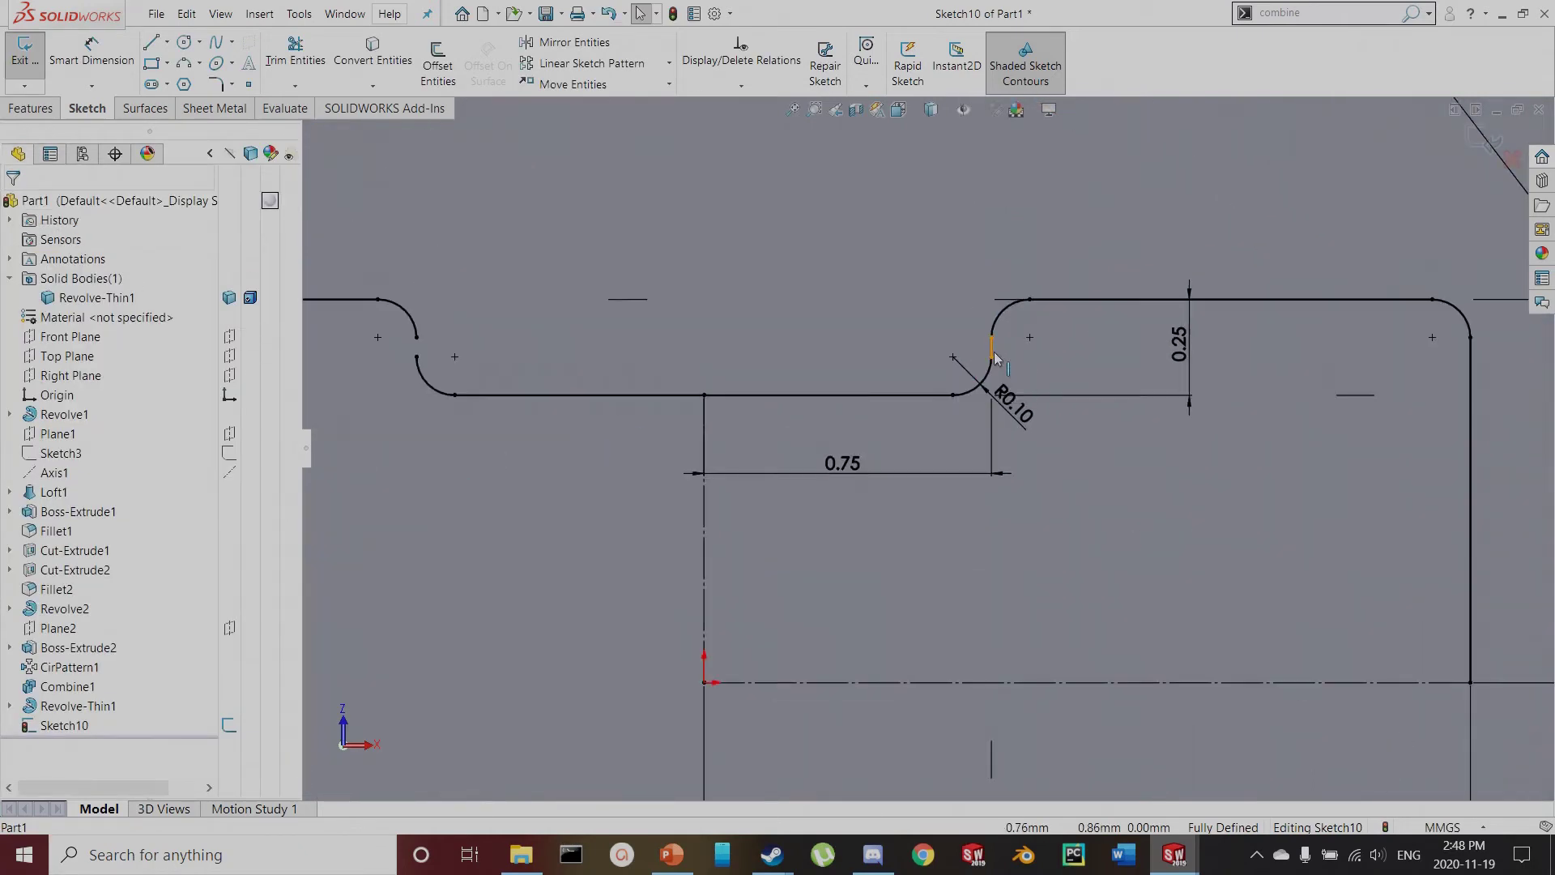
pyautogui.click(989, 356)
pyautogui.click(574, 44)
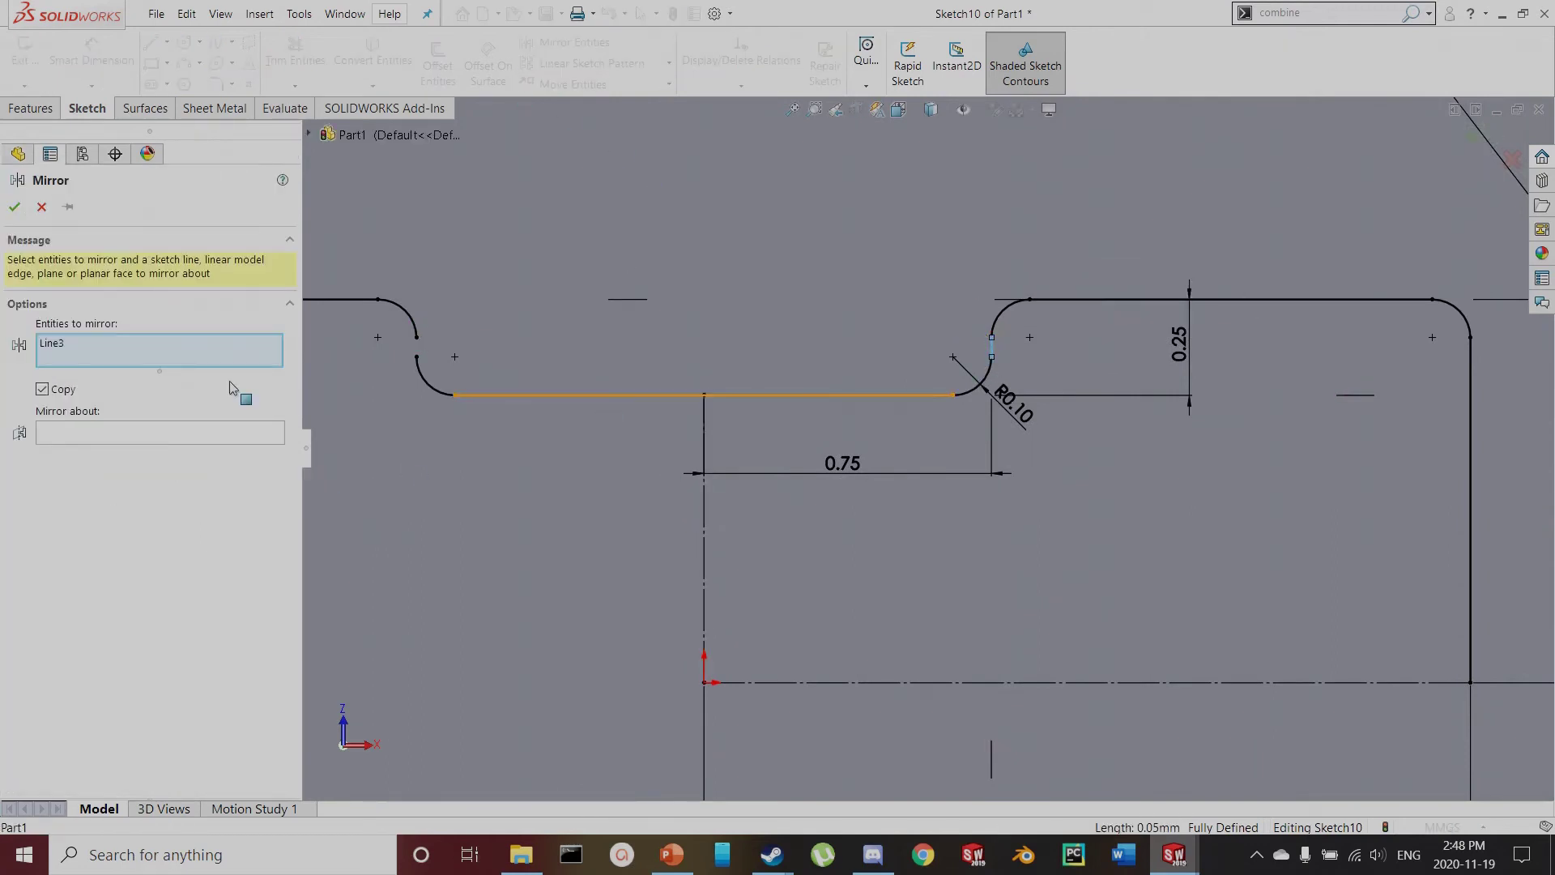
pyautogui.click(85, 437)
pyautogui.click(705, 507)
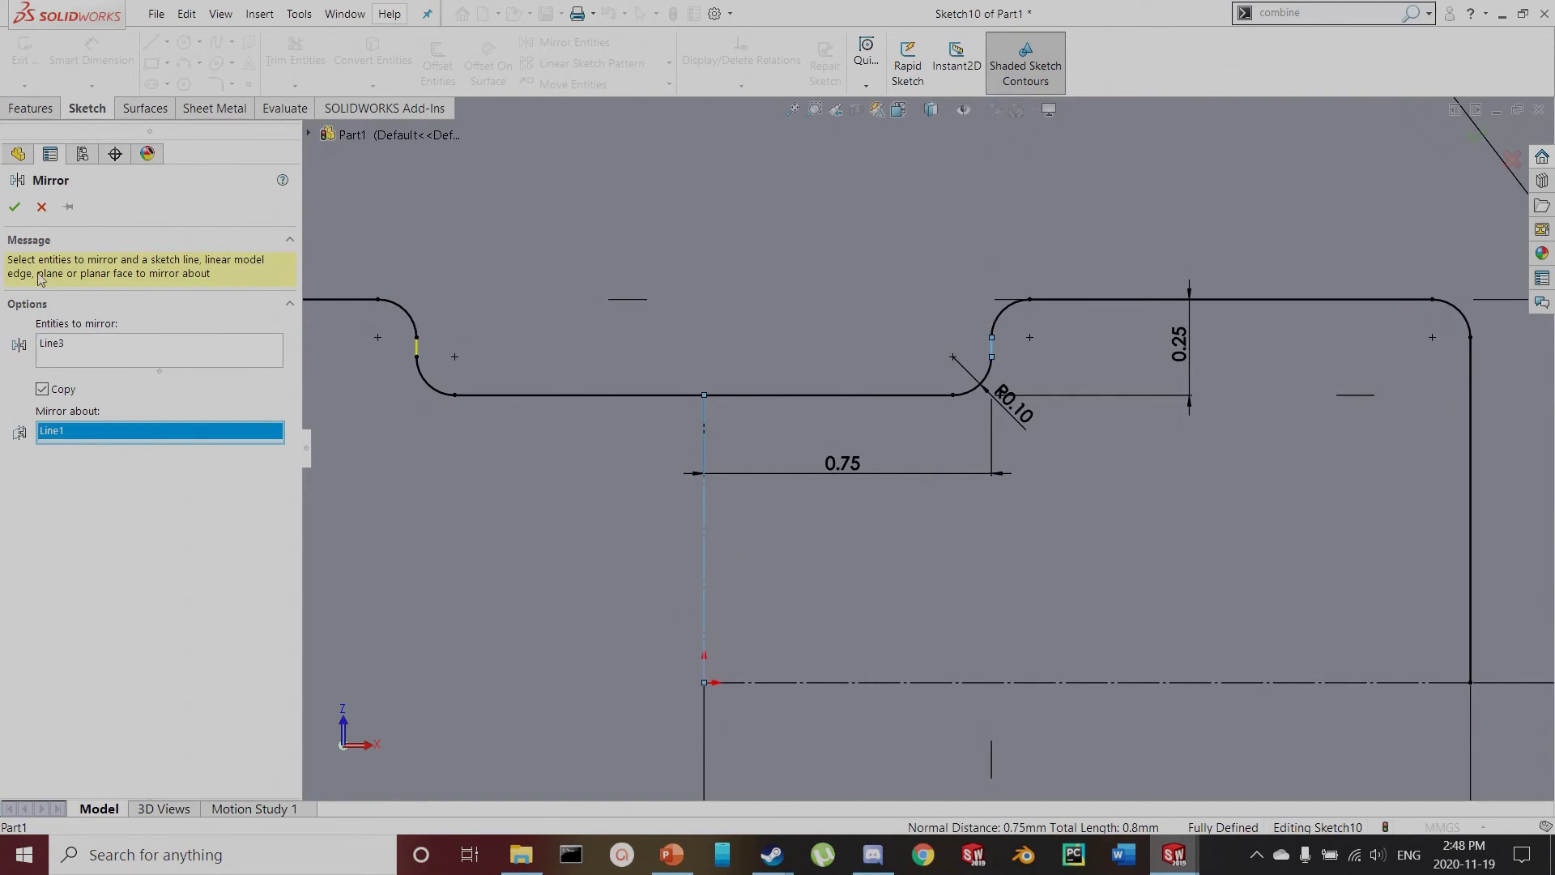
pyautogui.click(14, 206)
# Mirror the whole upper half of the profile about the horizontal construction line and exit the sketch
pyautogui.scroll(5, 815, 513)
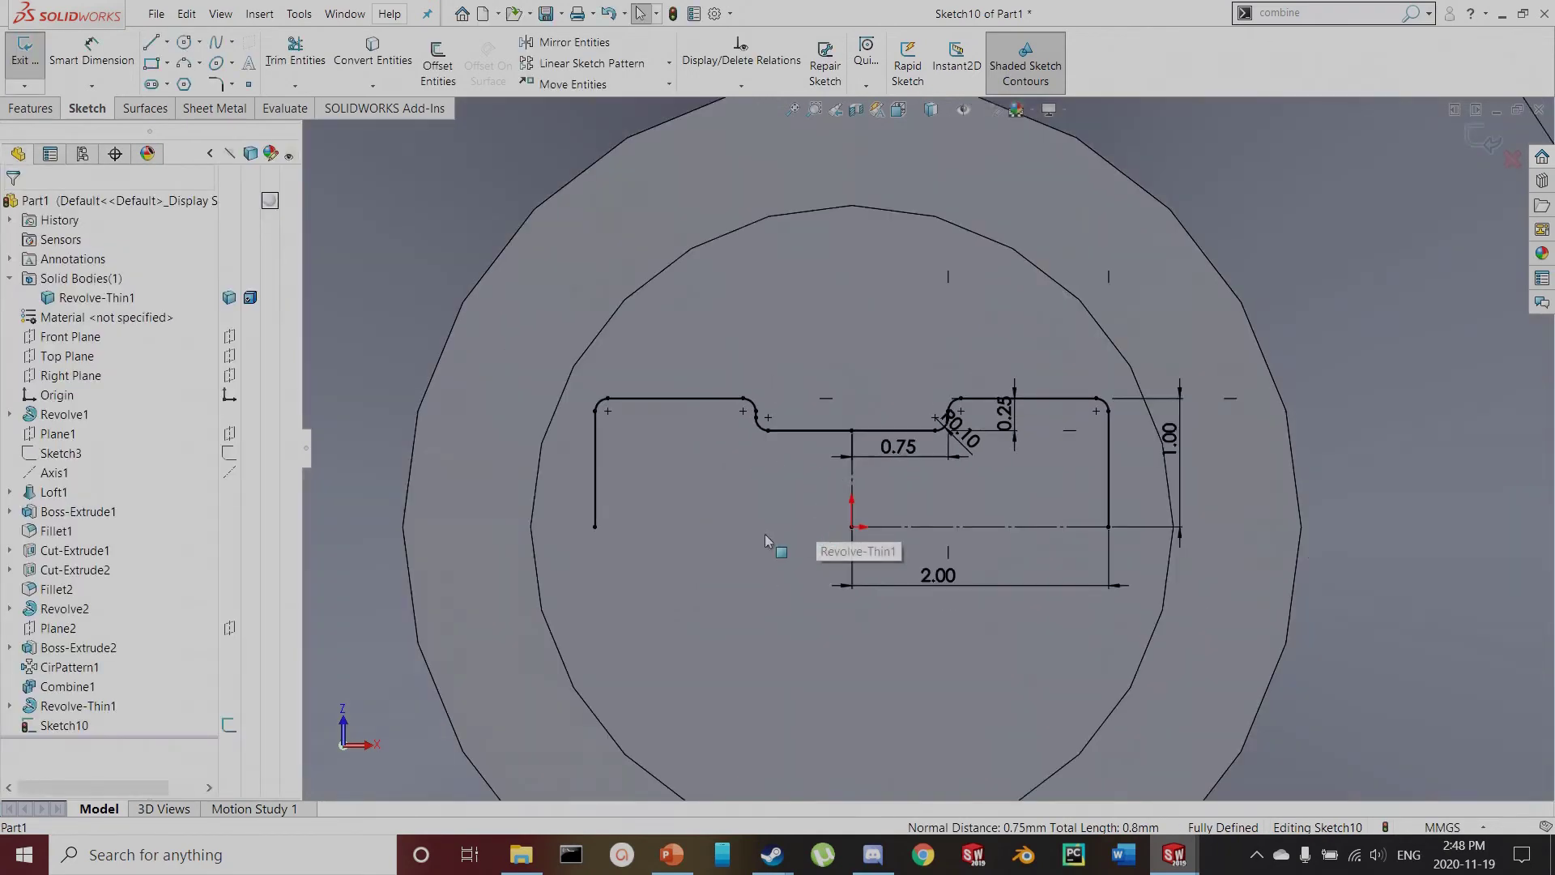
pyautogui.moveTo(563, 568)
pyautogui.mouseDown()
pyautogui.moveTo(725, 440)
pyautogui.moveTo(1159, 386)
pyautogui.mouseUp()
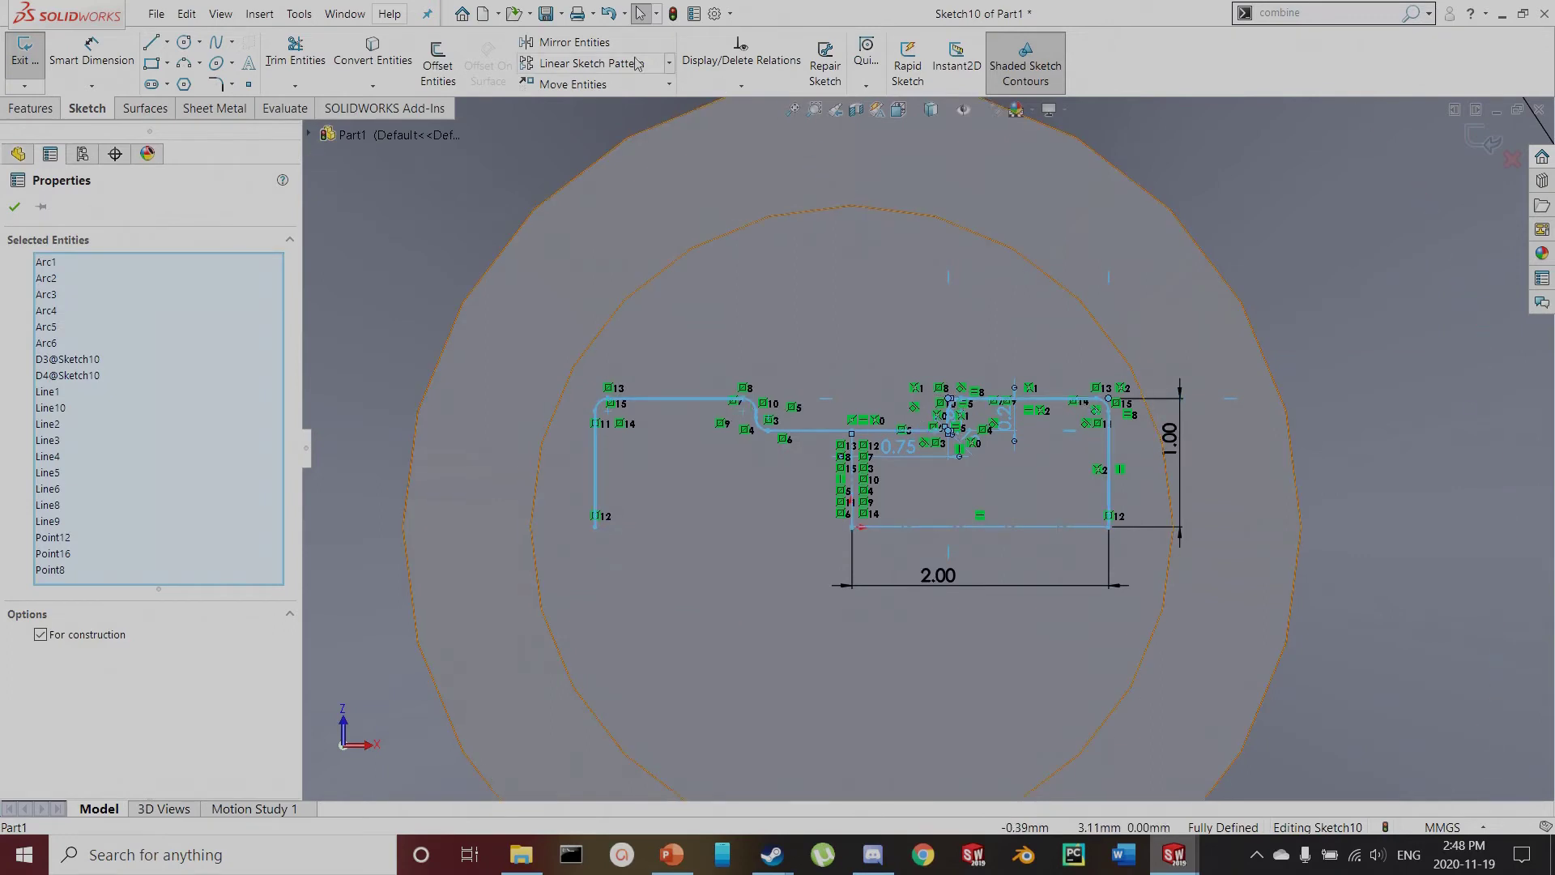
pyautogui.click(569, 42)
pyautogui.click(130, 740)
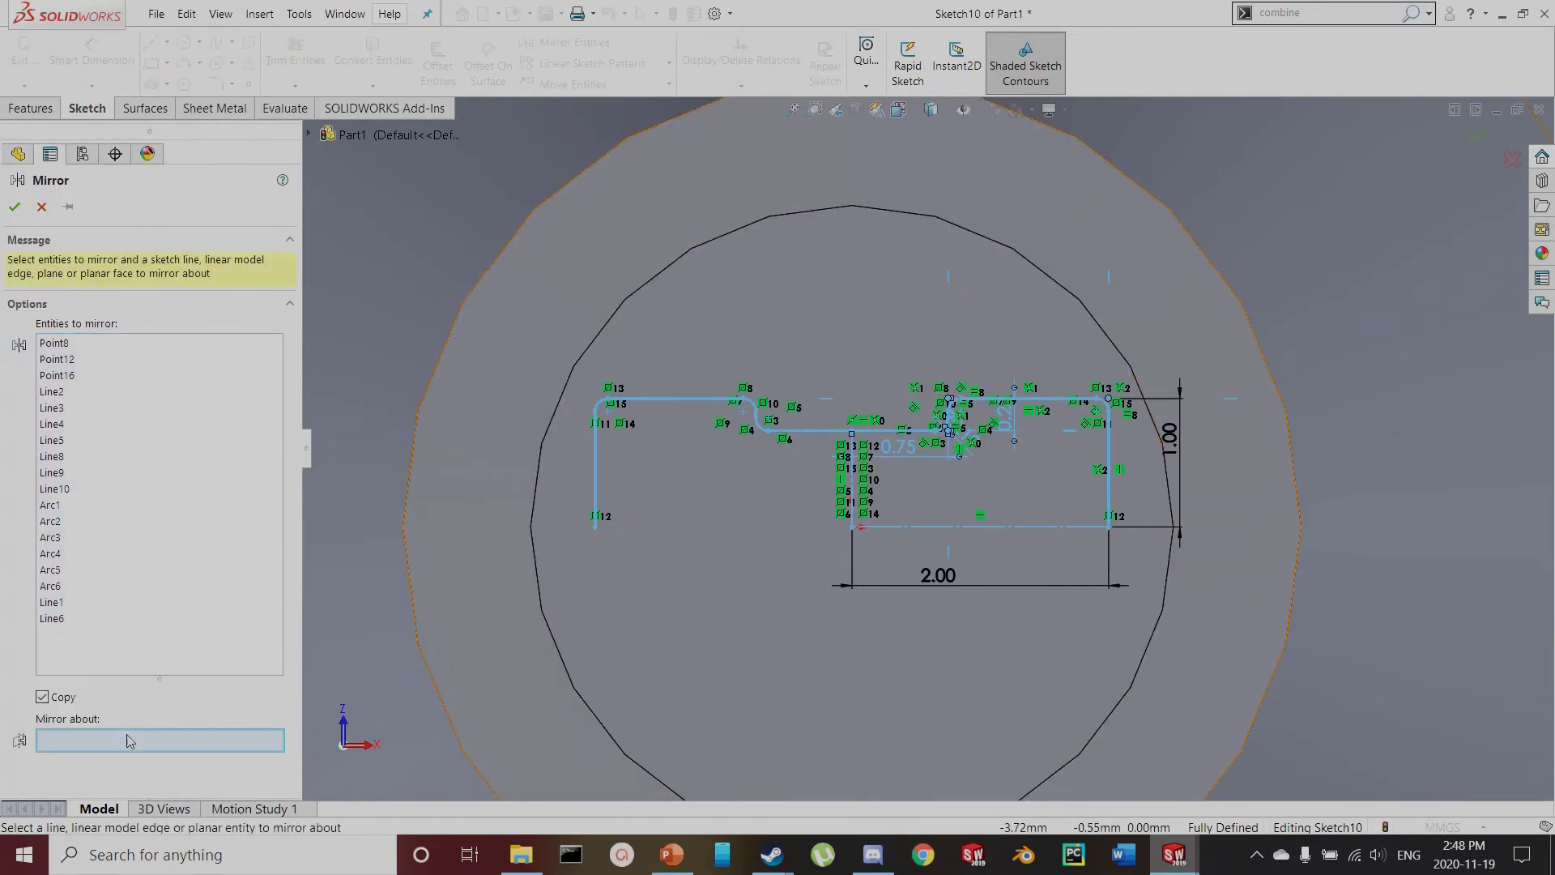
pyautogui.click(929, 528)
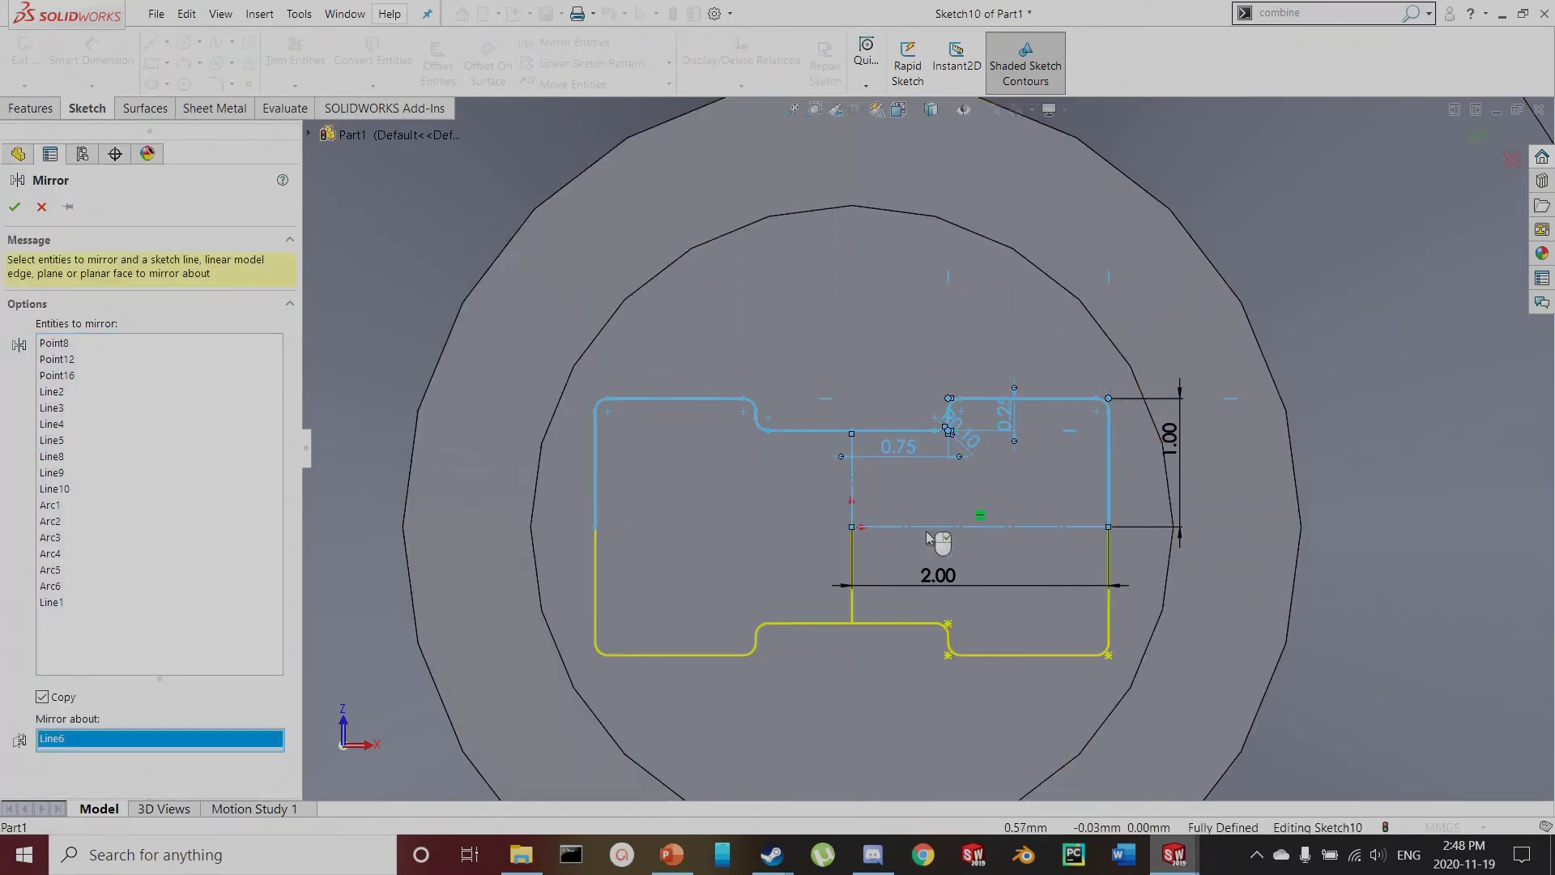
pyautogui.click(15, 208)
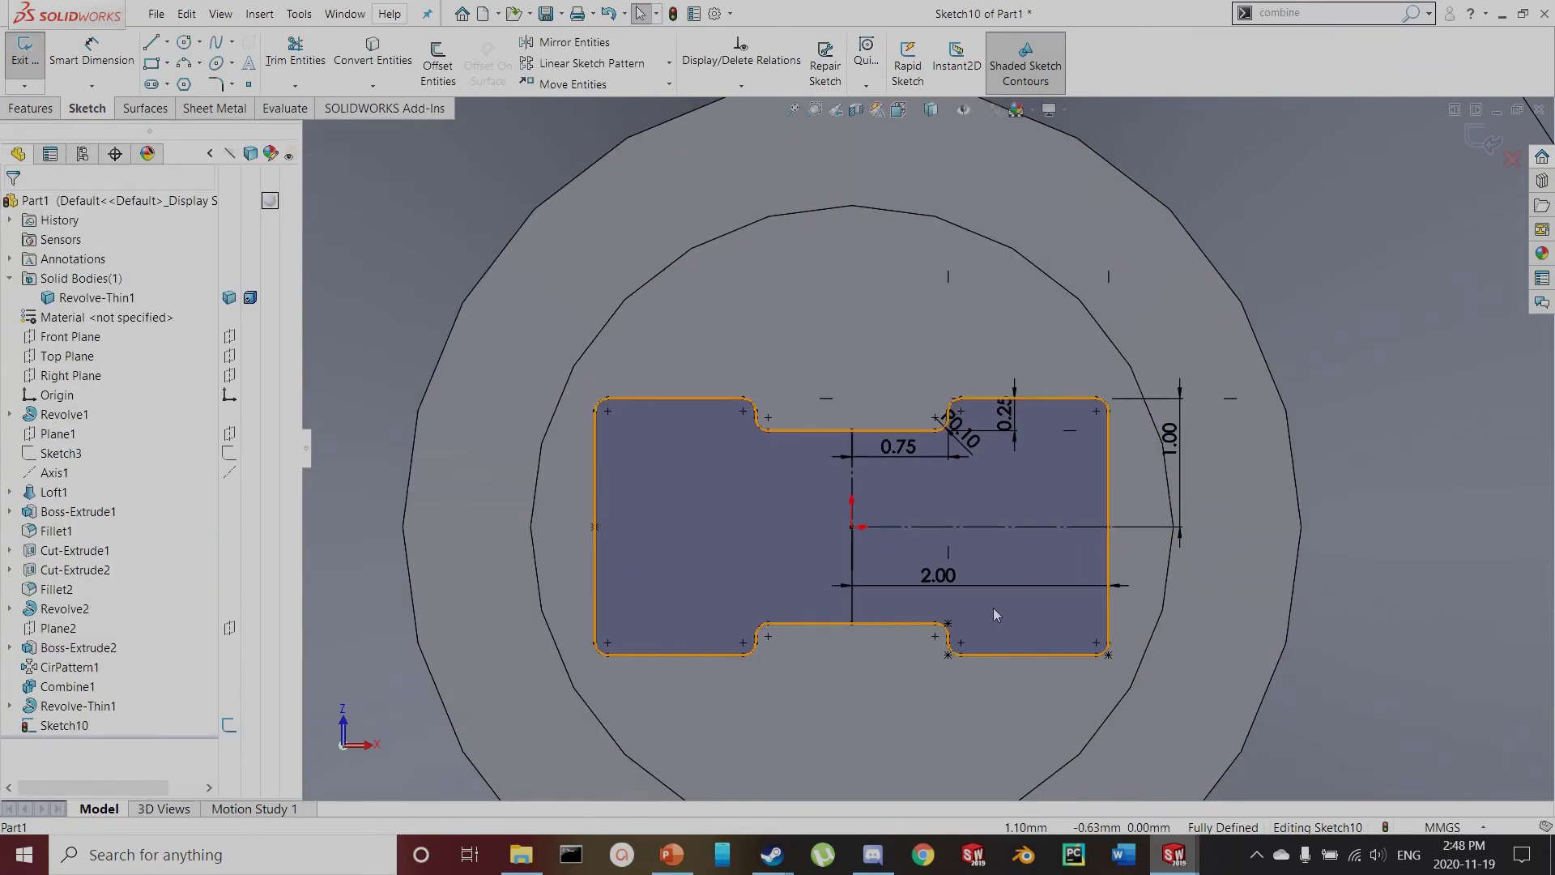
pyautogui.click(25, 50)
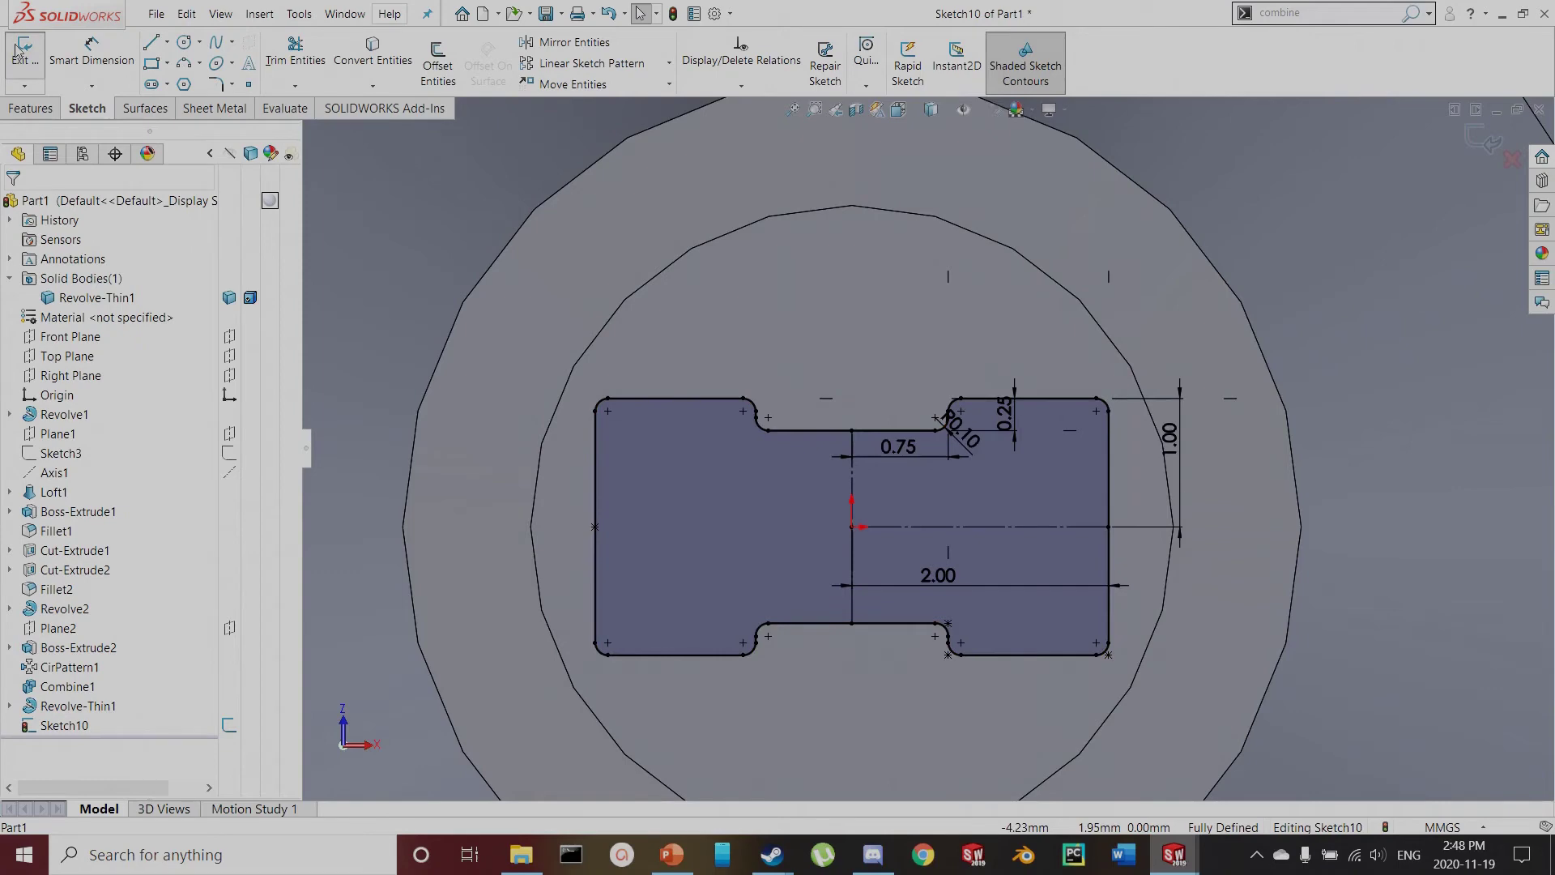
# Start a new sketch on the Front Plane
pyautogui.scroll(5, 878, 548)
pyautogui.scroll(-5, 909, 559)
pyautogui.moveTo(909, 558); pyautogui.dragTo(997, 648, button='middle')
pyautogui.scroll(-5, 960, 547)
pyautogui.hotkey('ctrl', '1')
pyautogui.scroll(-5, 978, 536)
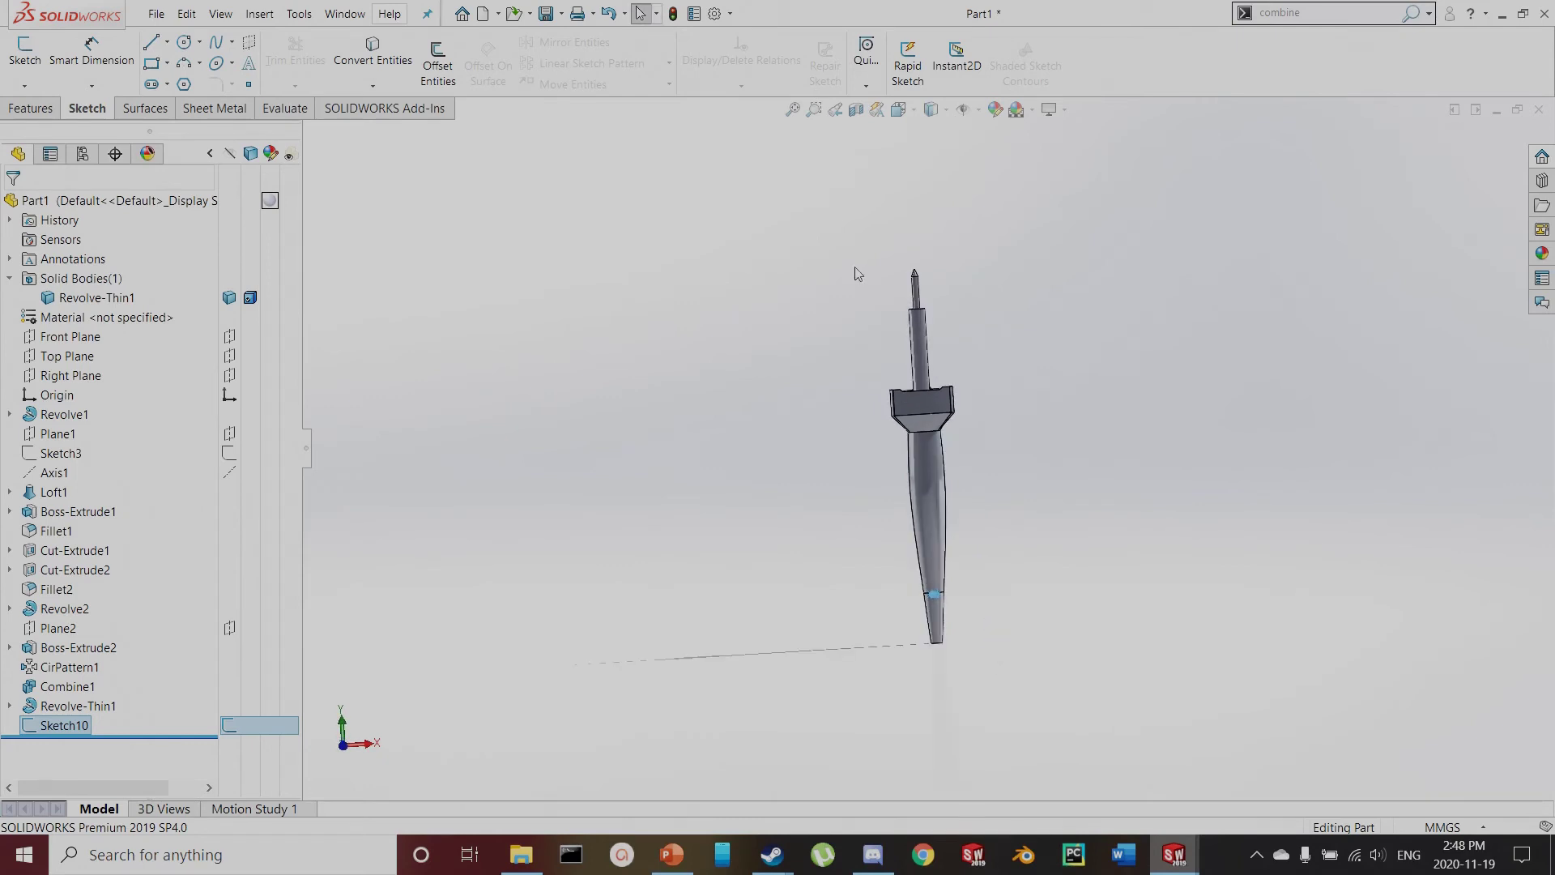
pyautogui.click(20, 56)
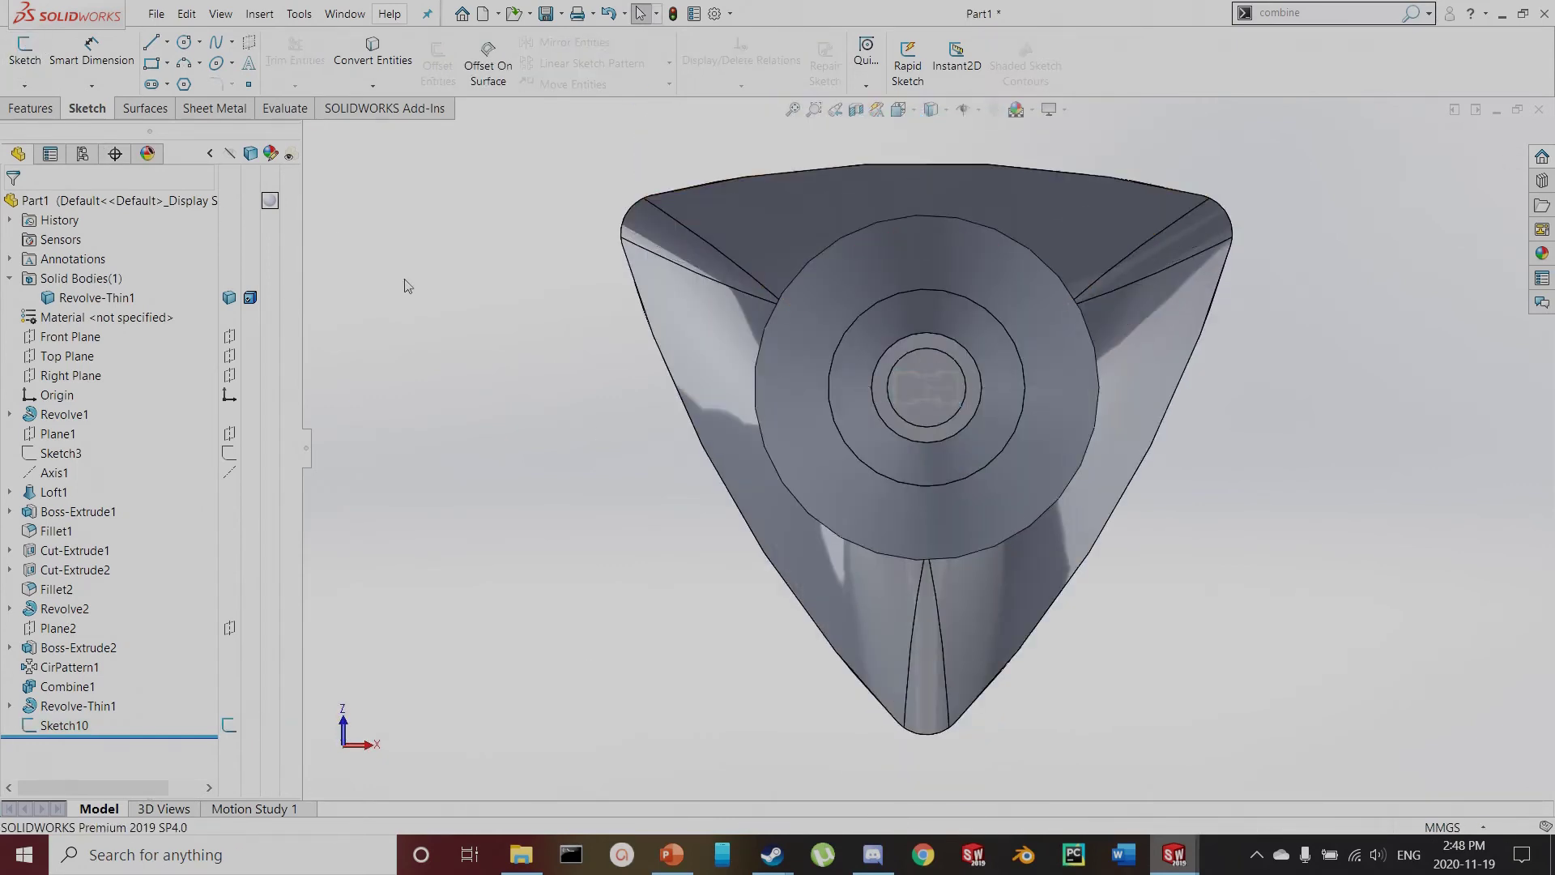
pyautogui.click(25, 67)
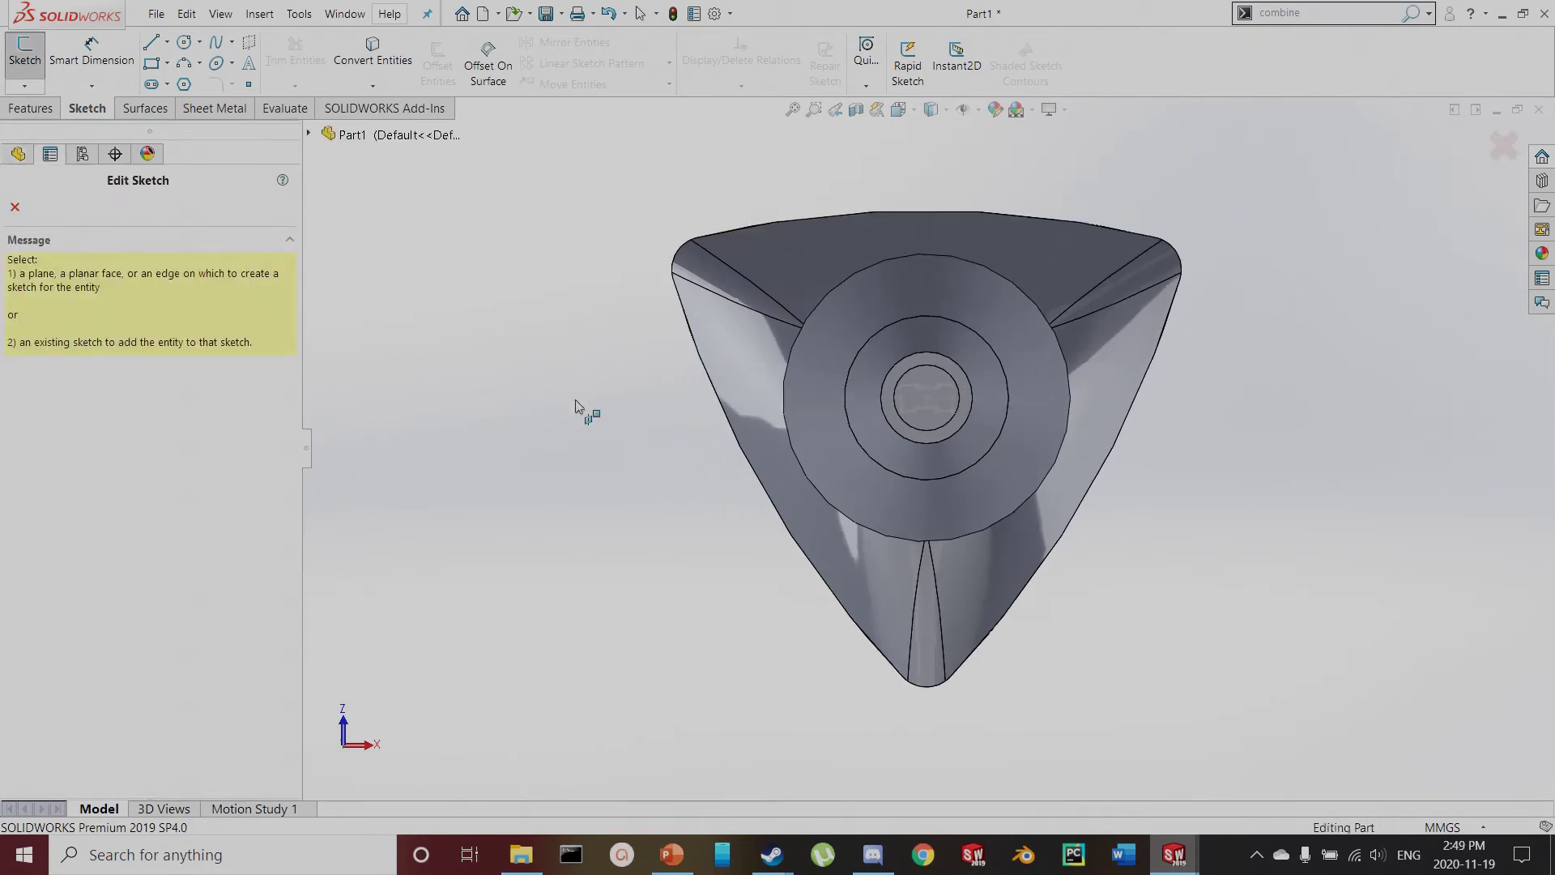
pyautogui.click(308, 133)
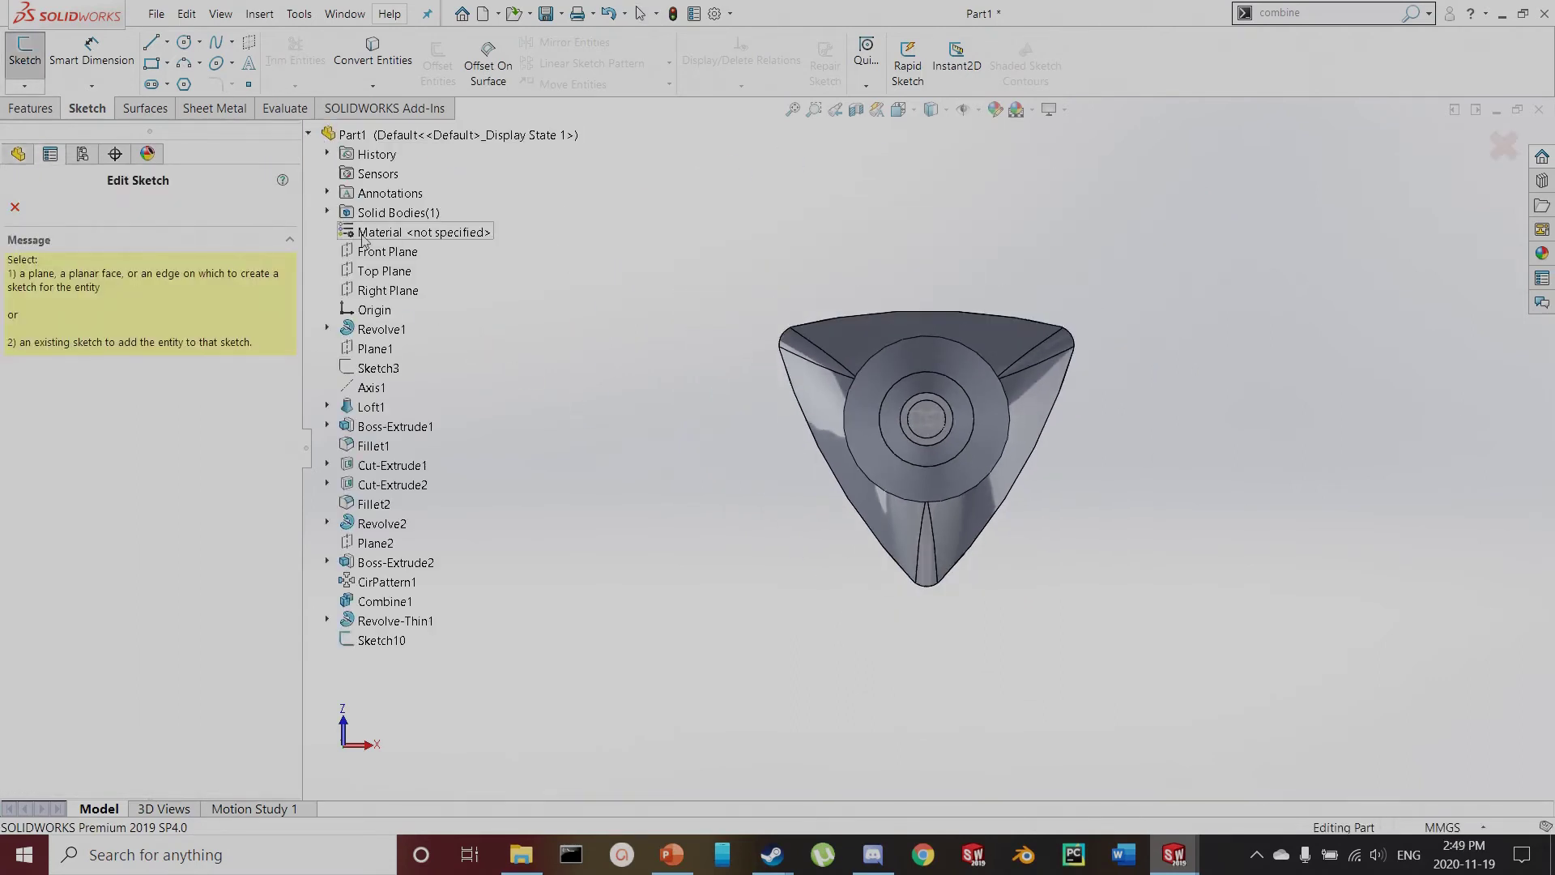
pyautogui.click(381, 251)
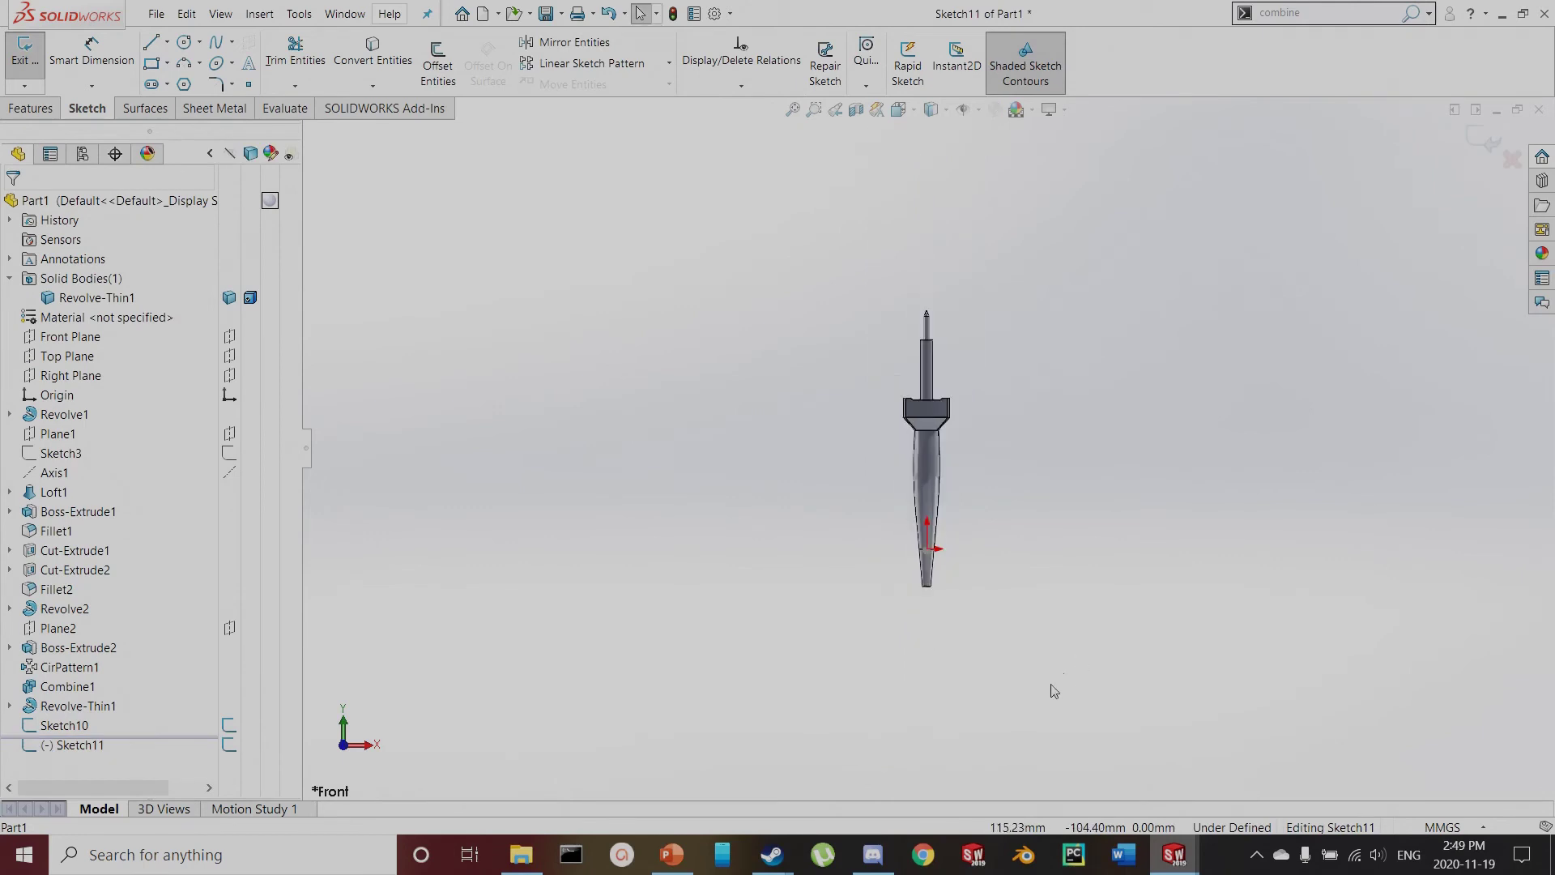
# Draw a vertical line from the notched profile's center down through the hollow tip, ending about 38.5 mm below the origin
pyautogui.scroll(-5, 1051, 688)
pyautogui.click(151, 42)
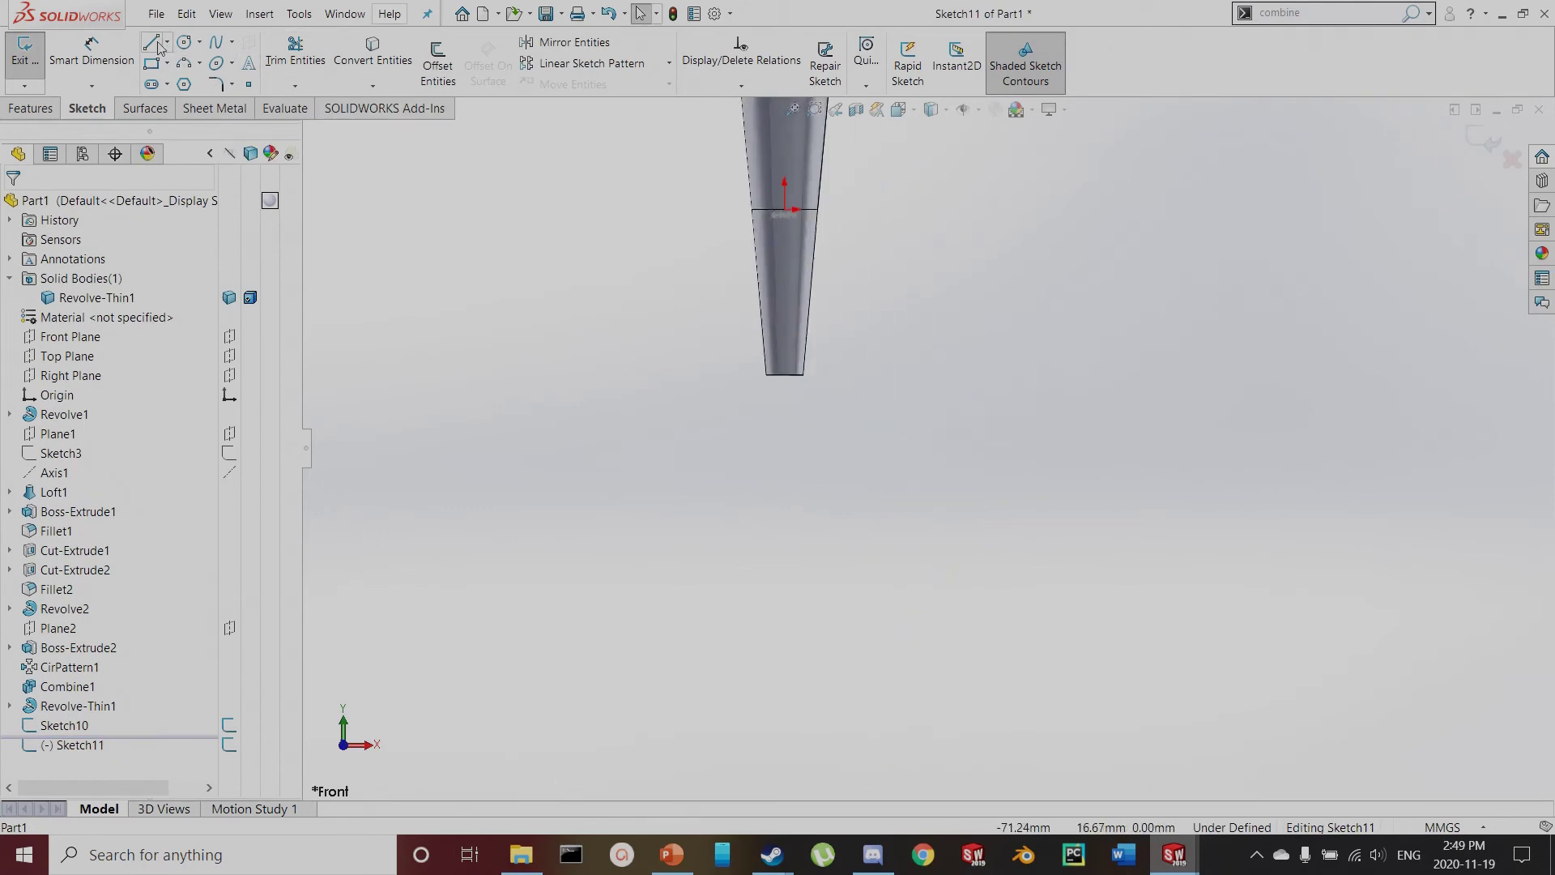
pyautogui.scroll(-3, 823, 323)
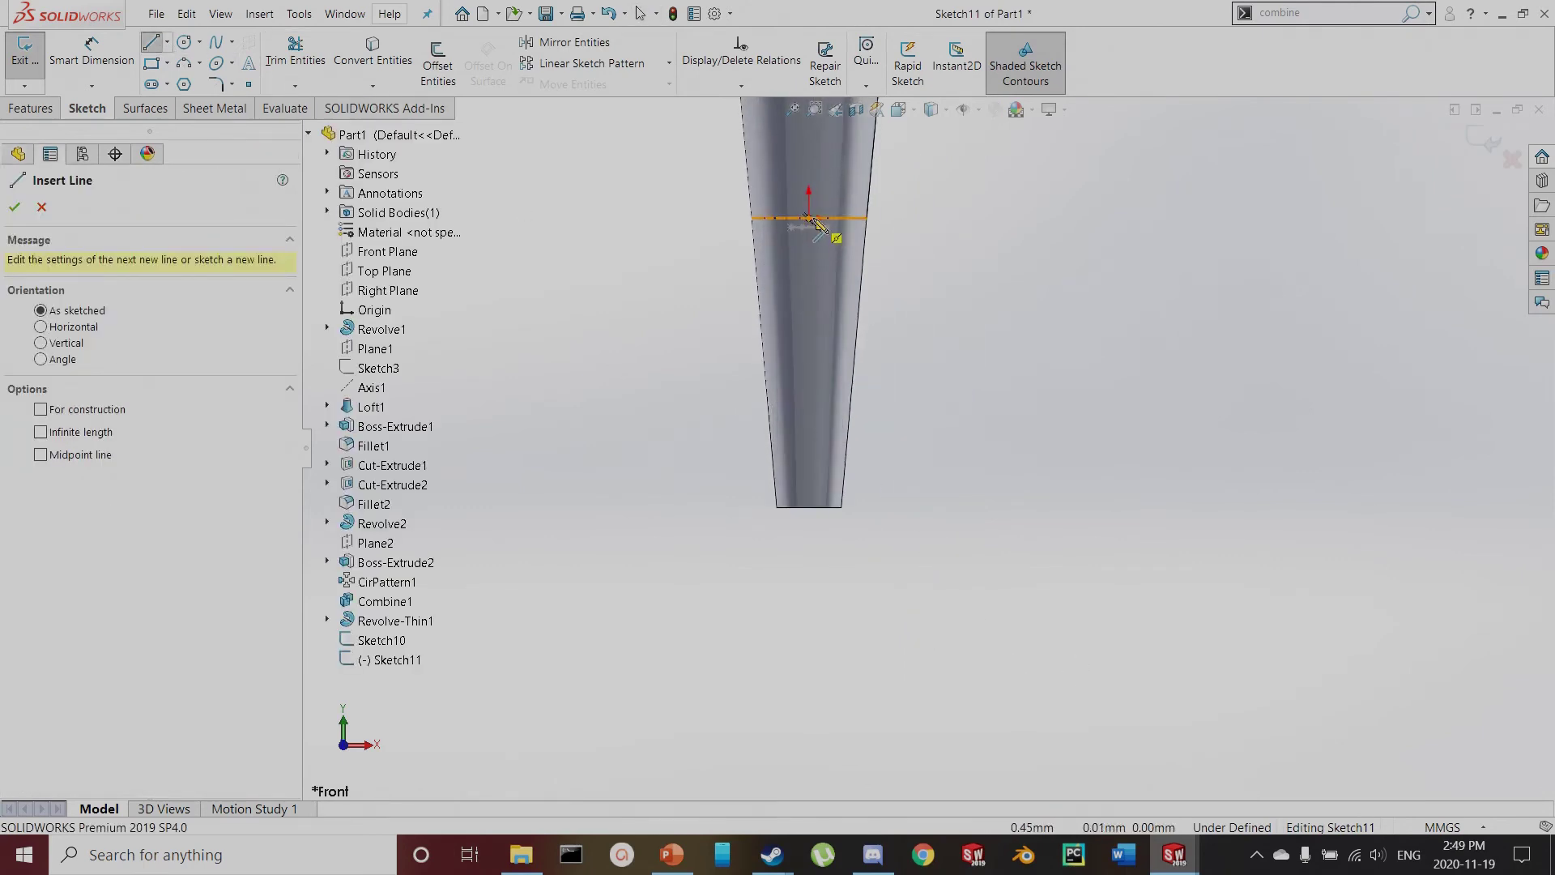
pyautogui.scroll(-4, 809, 235)
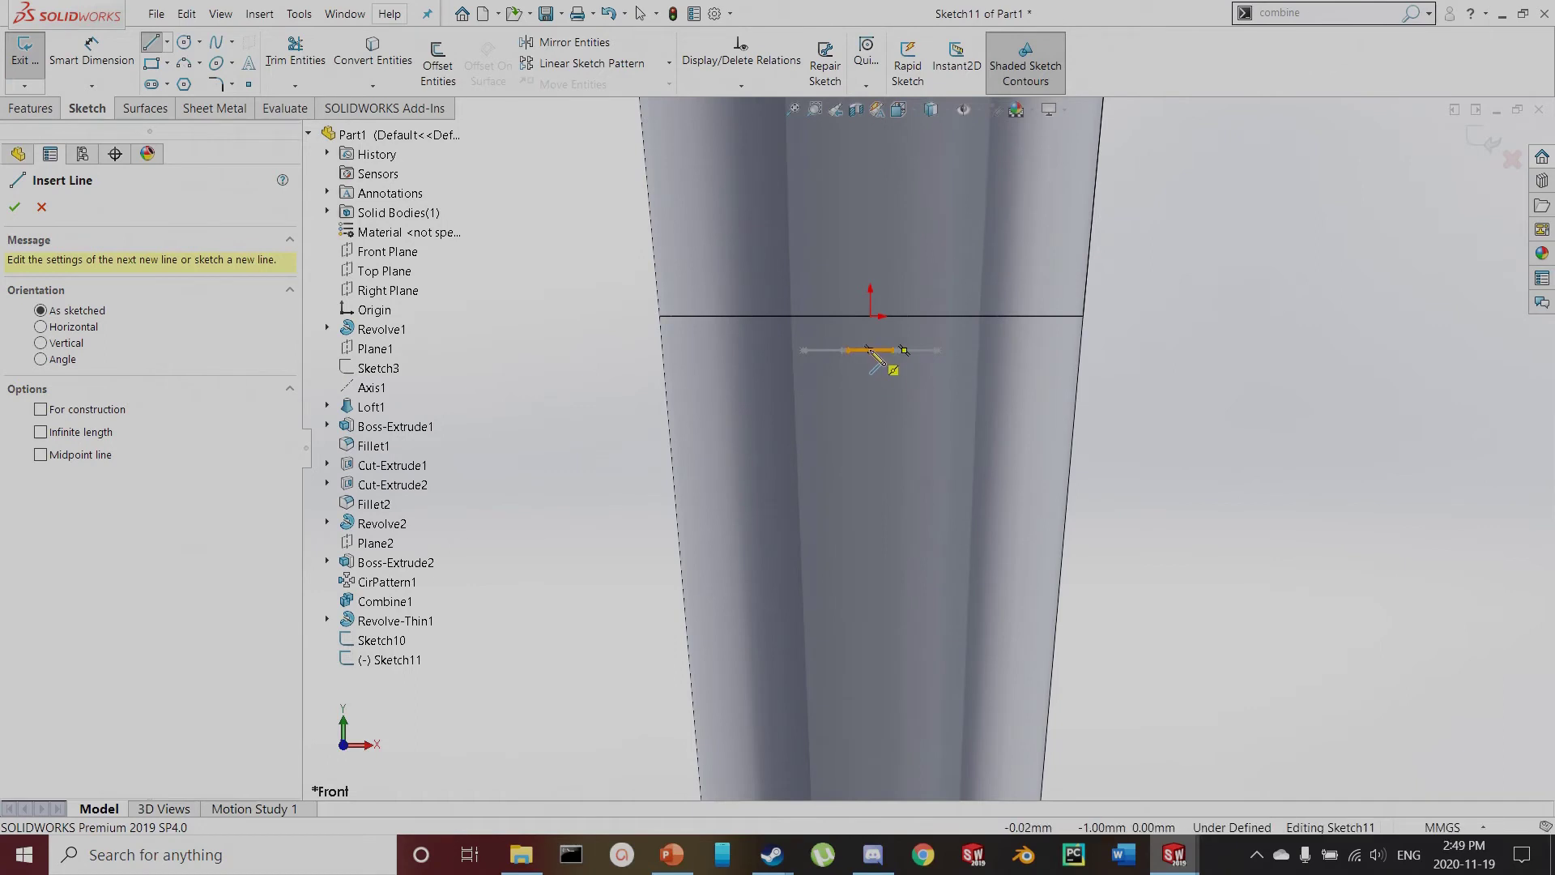
pyautogui.click(870, 315)
pyautogui.scroll(5, 926, 449)
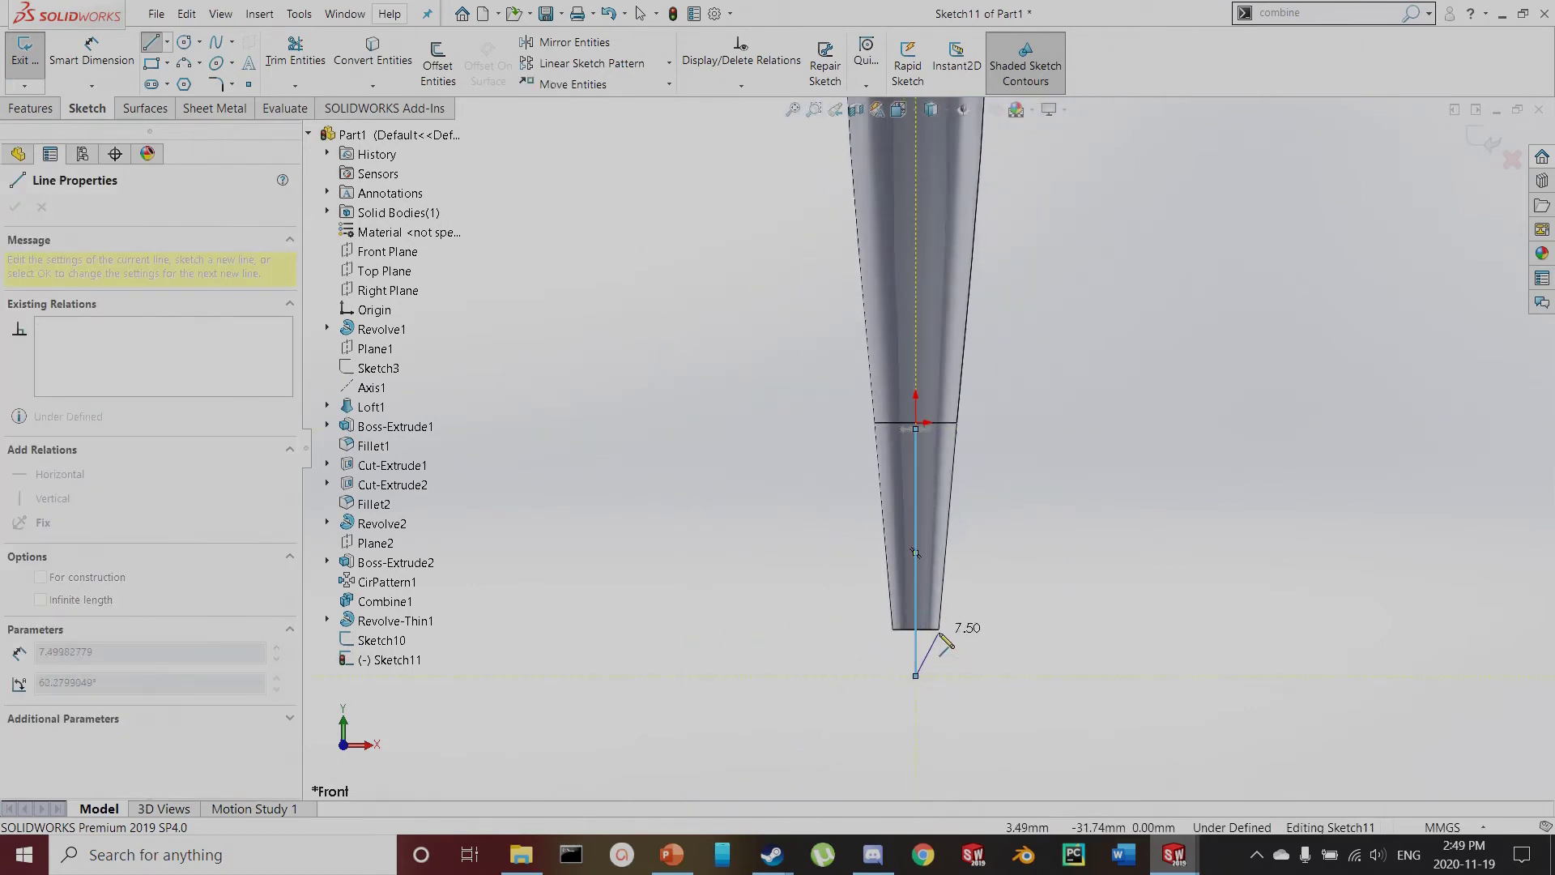
pyautogui.press('Escape')
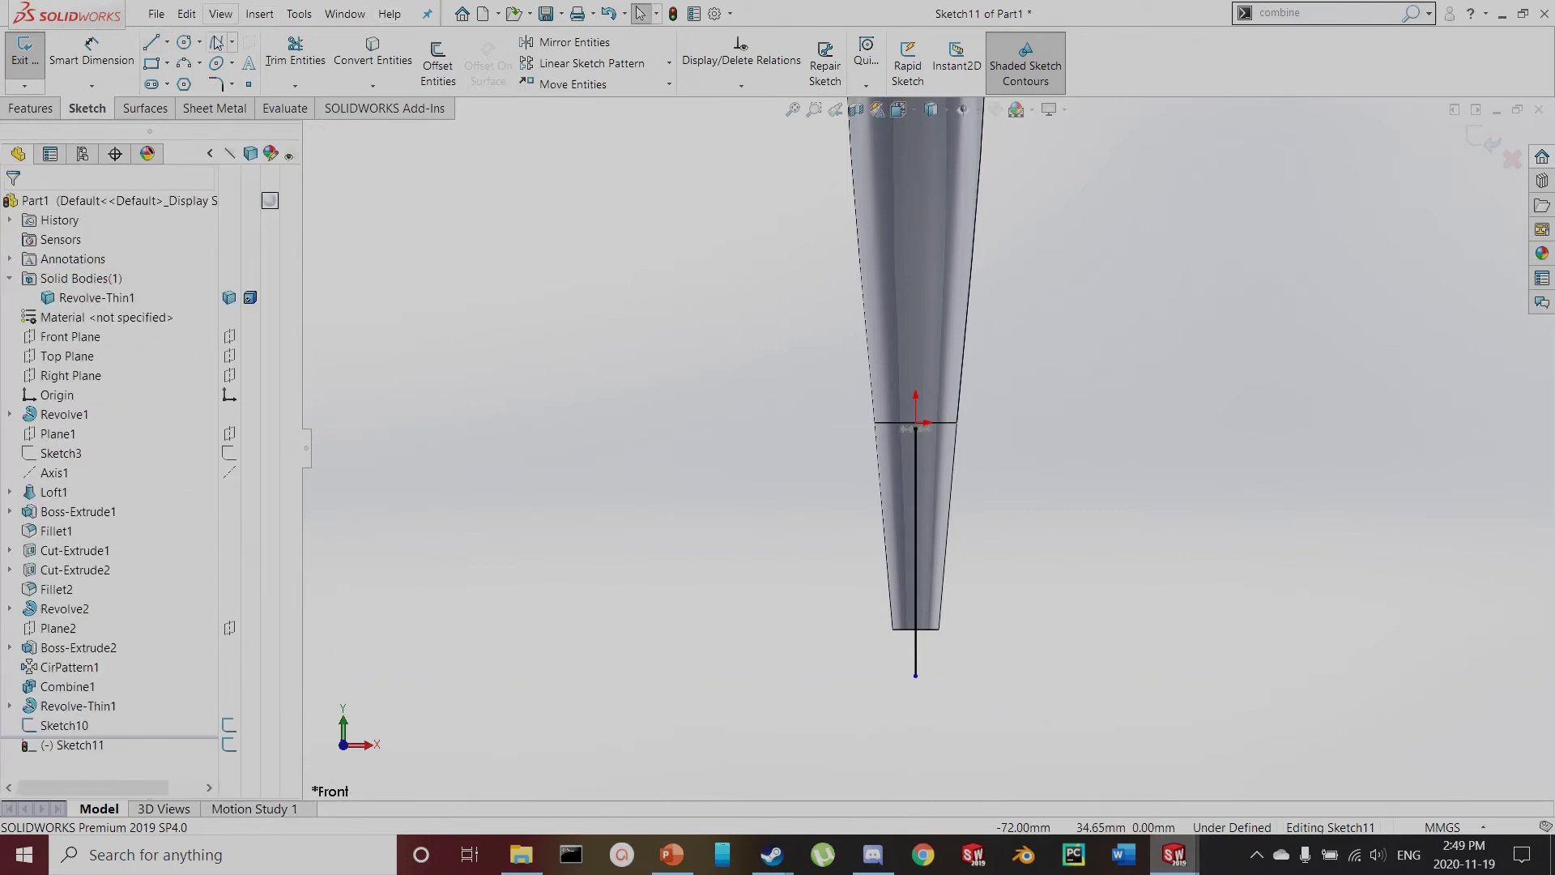
# Draw an S-shaped four-point spline about 263 mm long, starting at the vertical line's lower end
pyautogui.click(217, 42)
pyautogui.scroll(3, 926, 450)
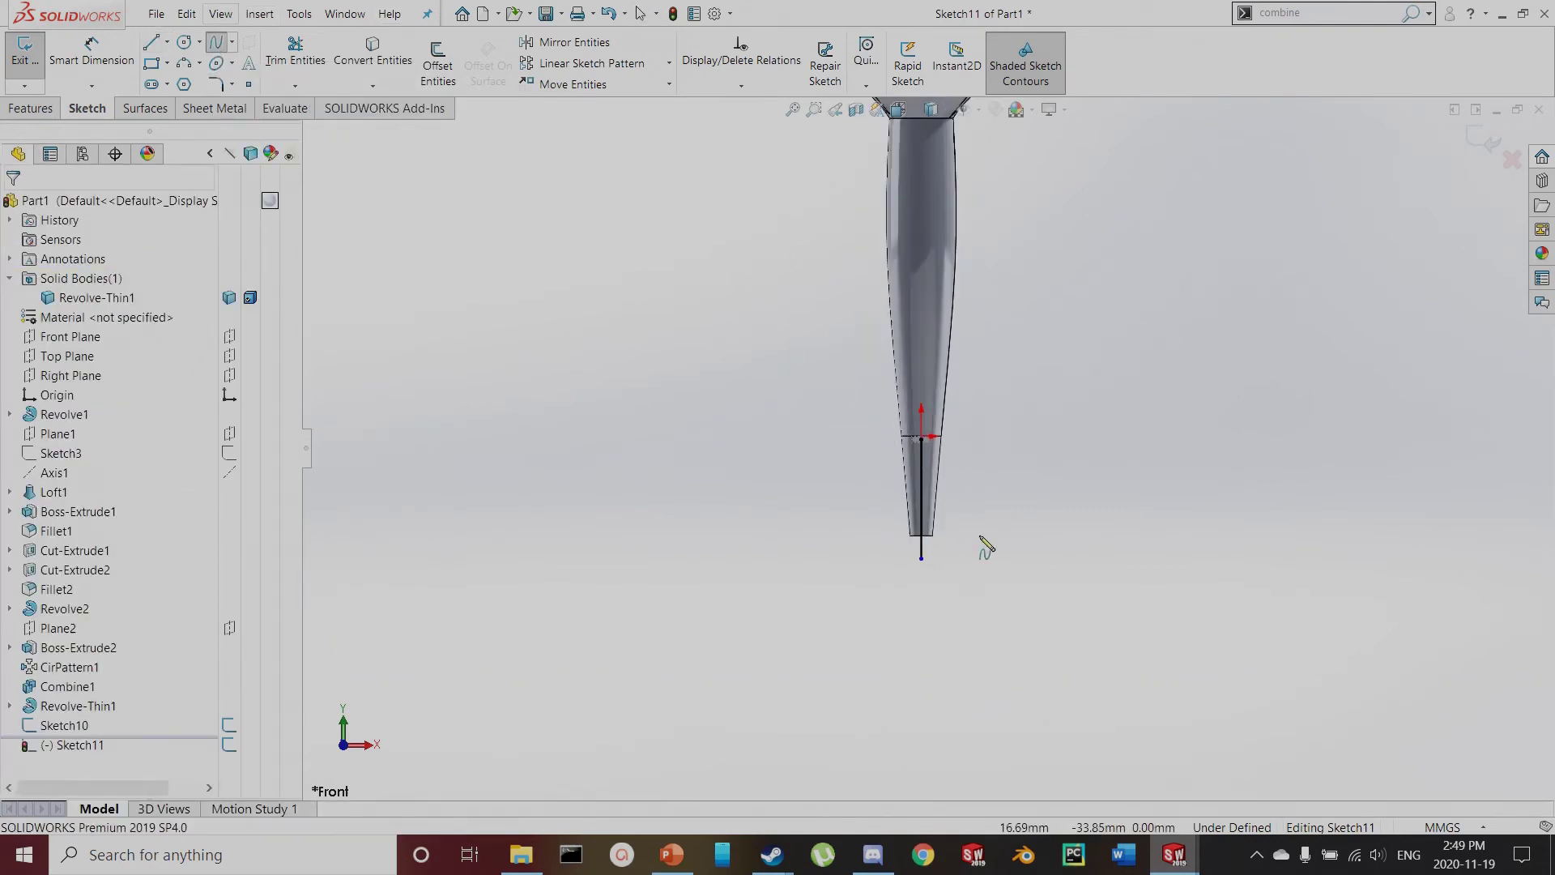
pyautogui.click(863, 432)
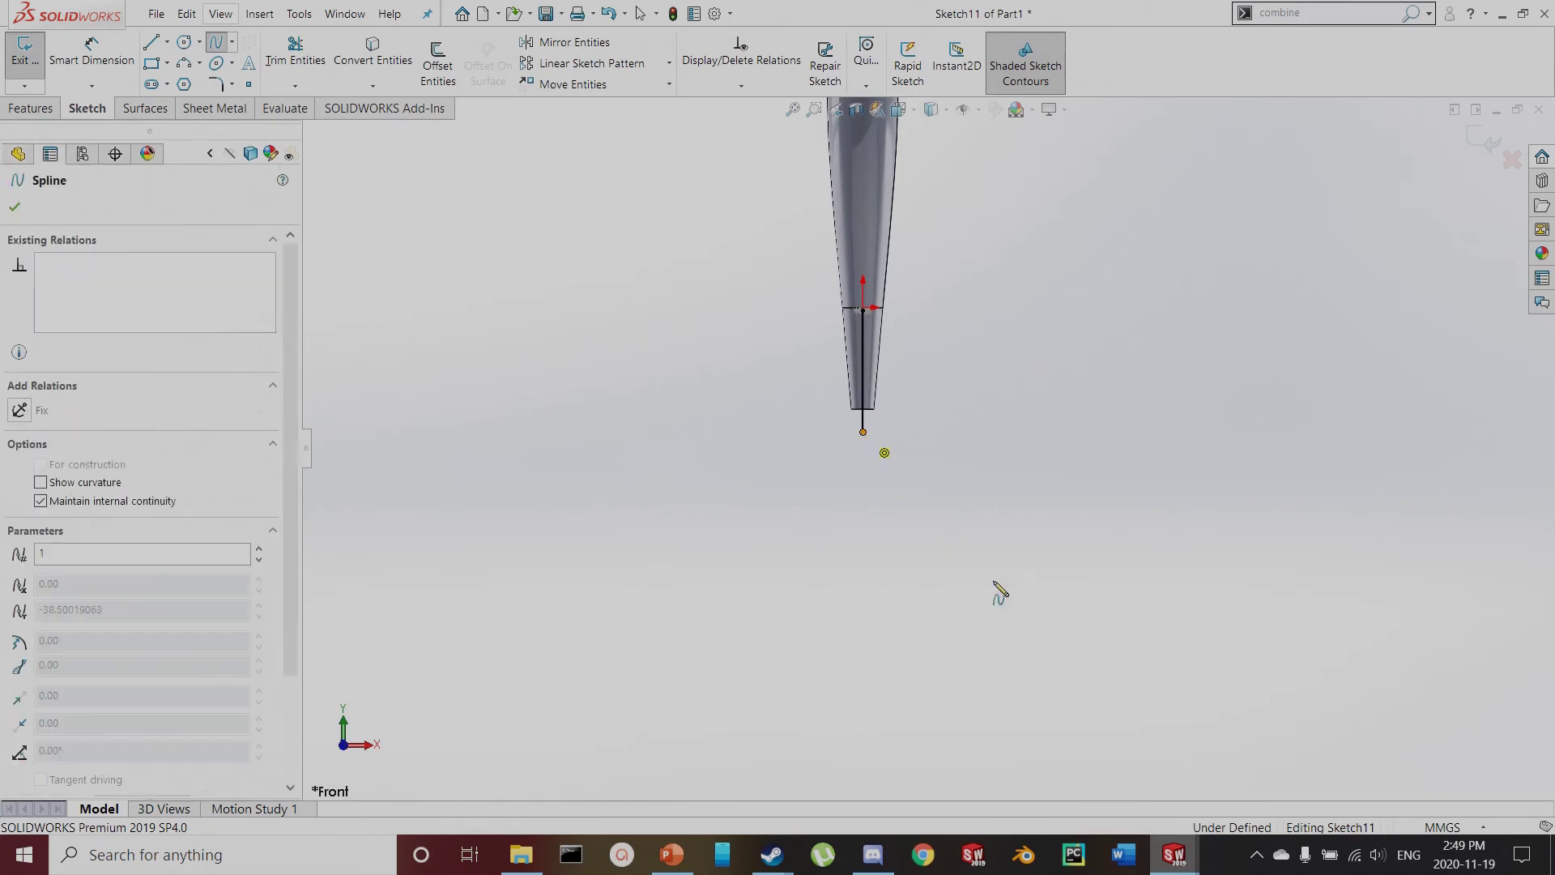
pyautogui.click(1015, 532)
pyautogui.click(1314, 333)
pyautogui.scroll(2, 1536, 432)
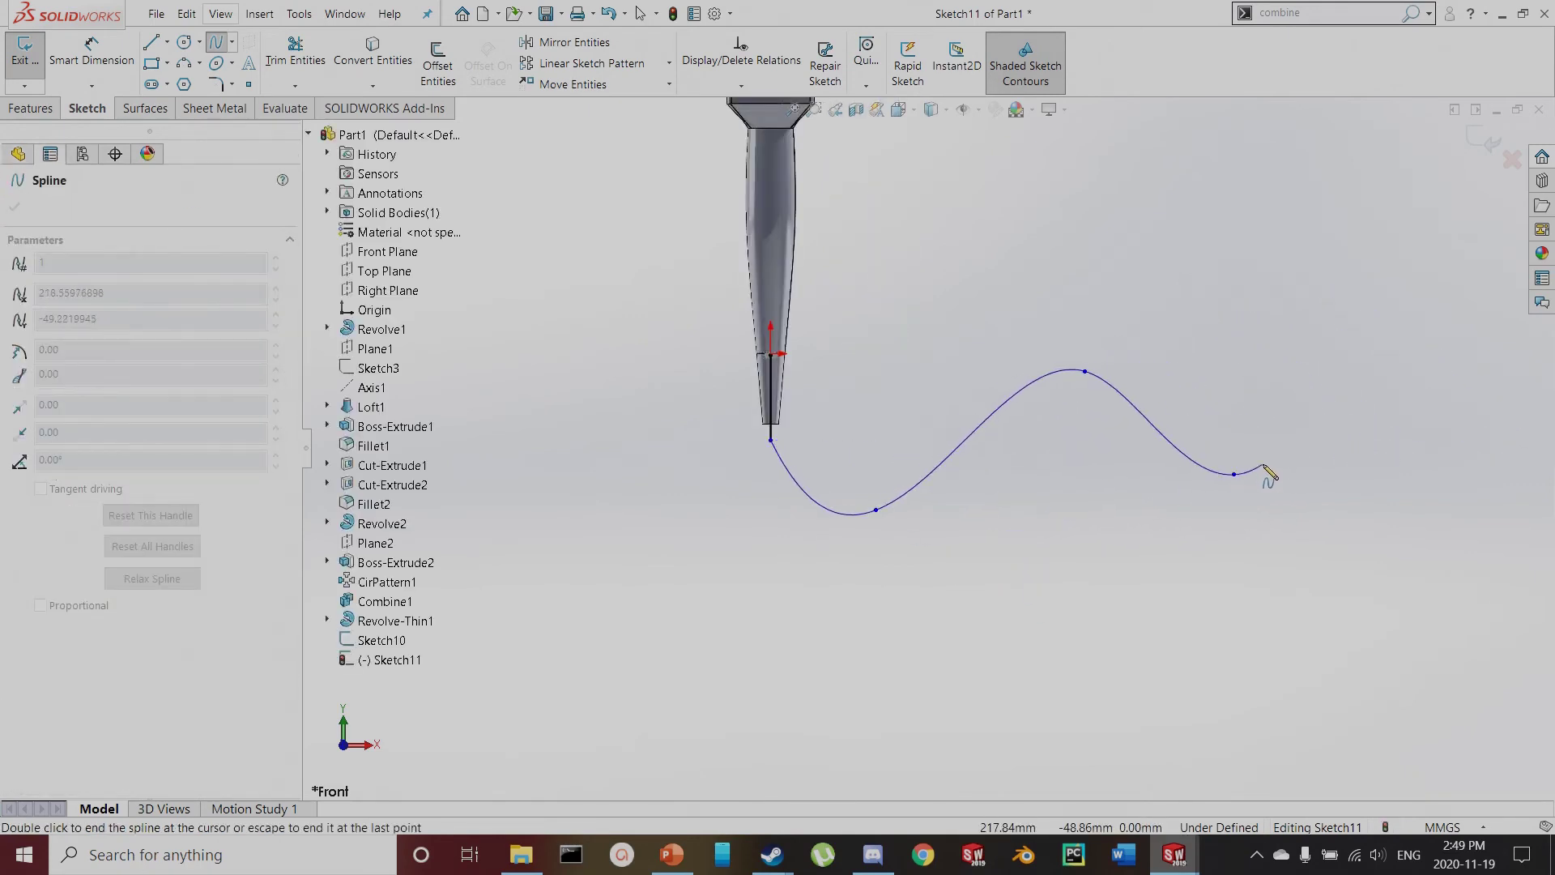
pyautogui.doubleClick(1229, 476)
pyautogui.click(1228, 471)
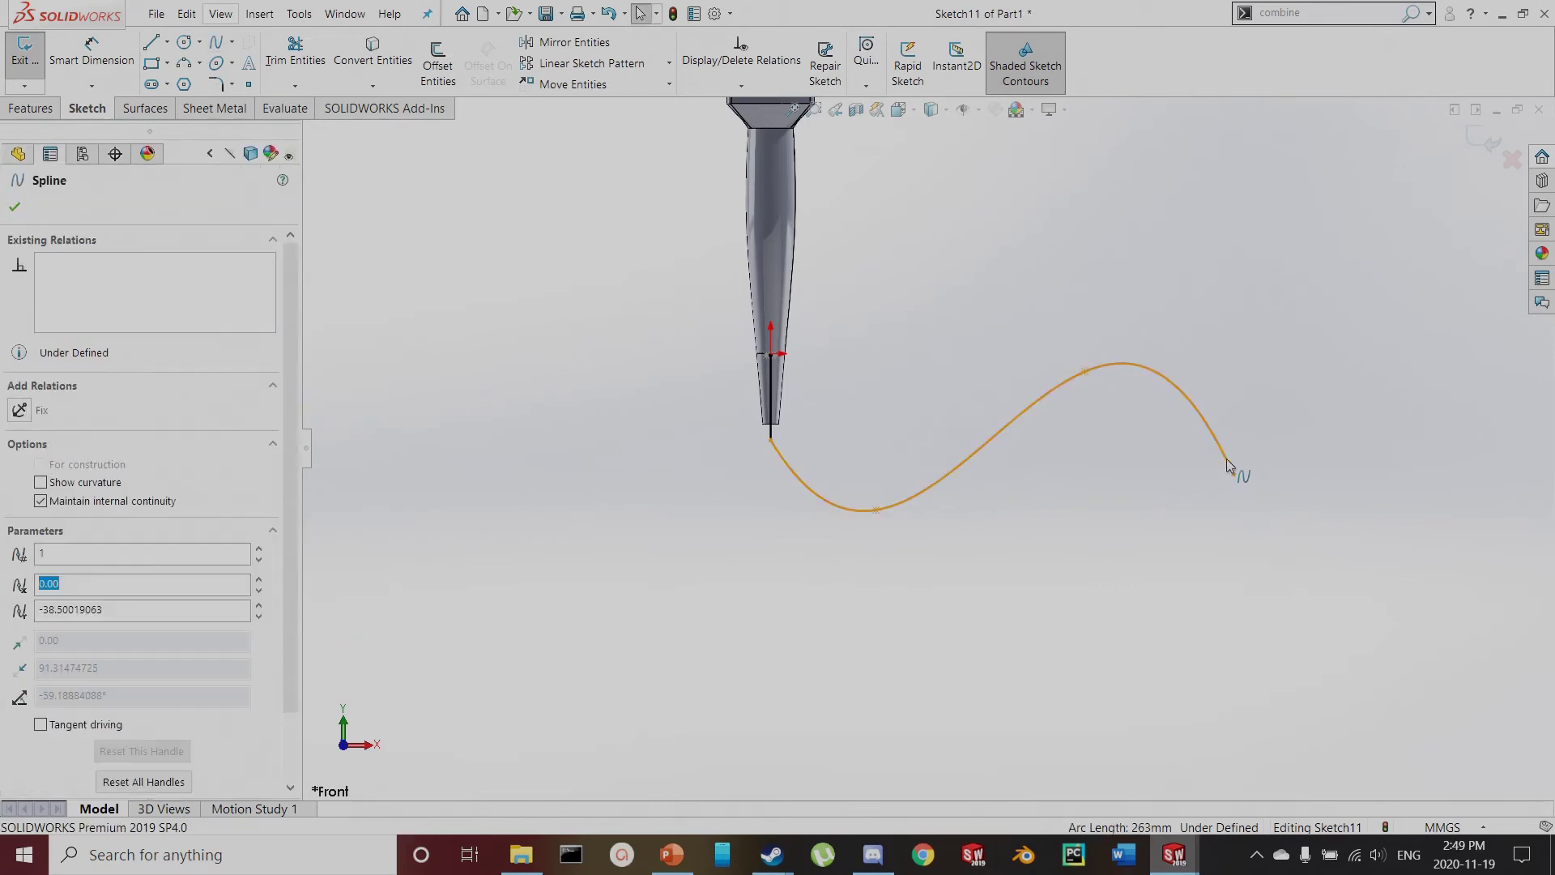
# Move the spline's third point to about X 122 mm, Y -25 mm to flatten its upper bend
pyautogui.scroll(-2, 1228, 463)
pyautogui.moveTo(924, 305); pyautogui.dragTo(861, 361)
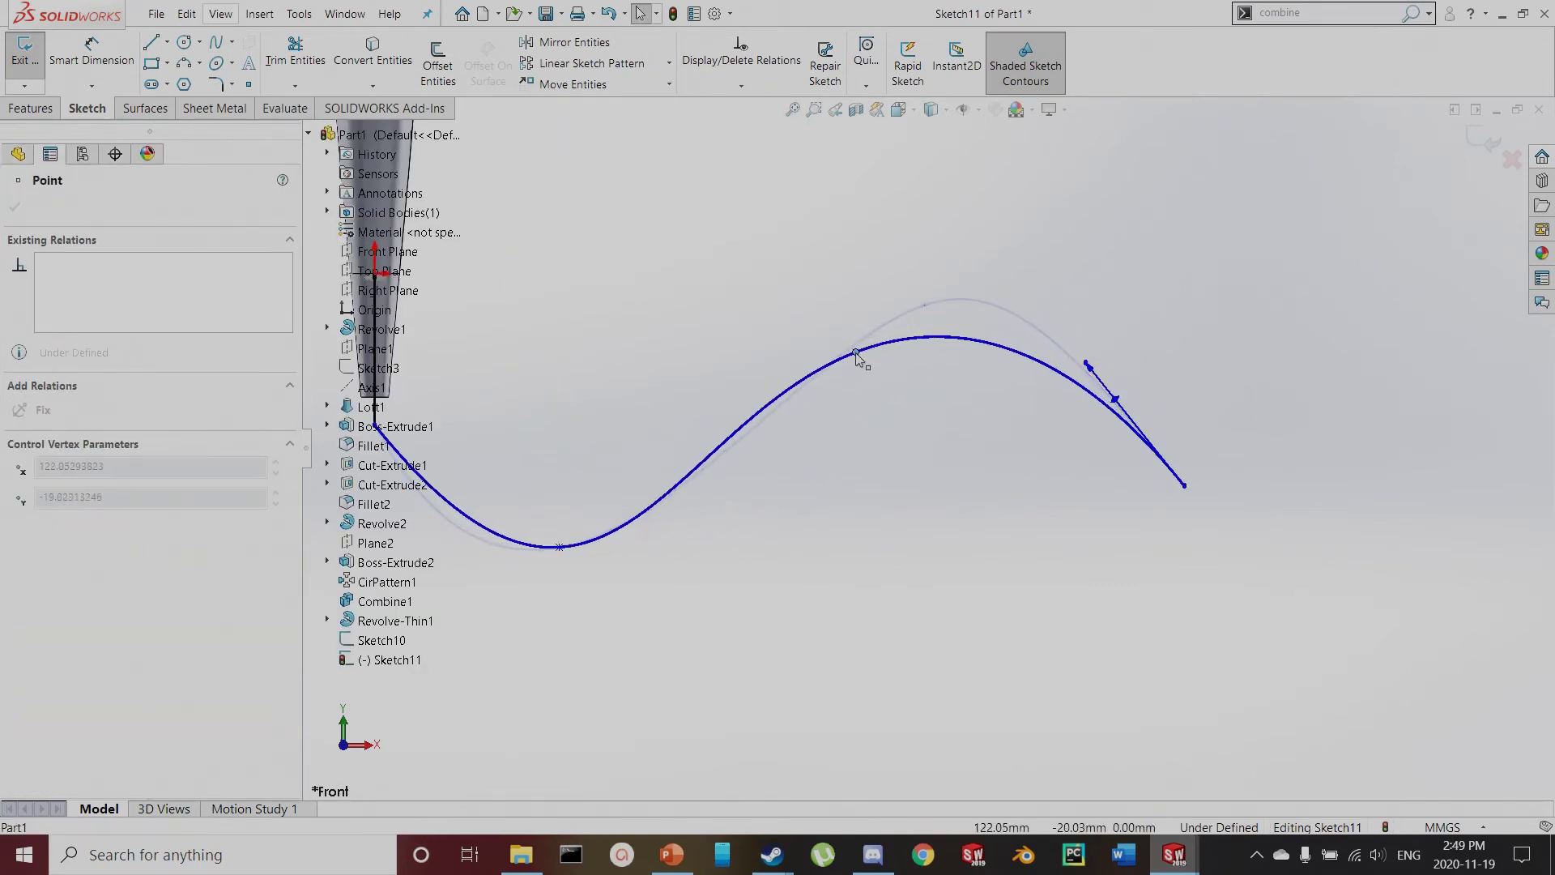
pyautogui.scroll(3, 648, 429)
pyautogui.scroll(-3, 948, 458)
# Add a tangent relation between the vertical line and the spline
pyautogui.click(948, 458)
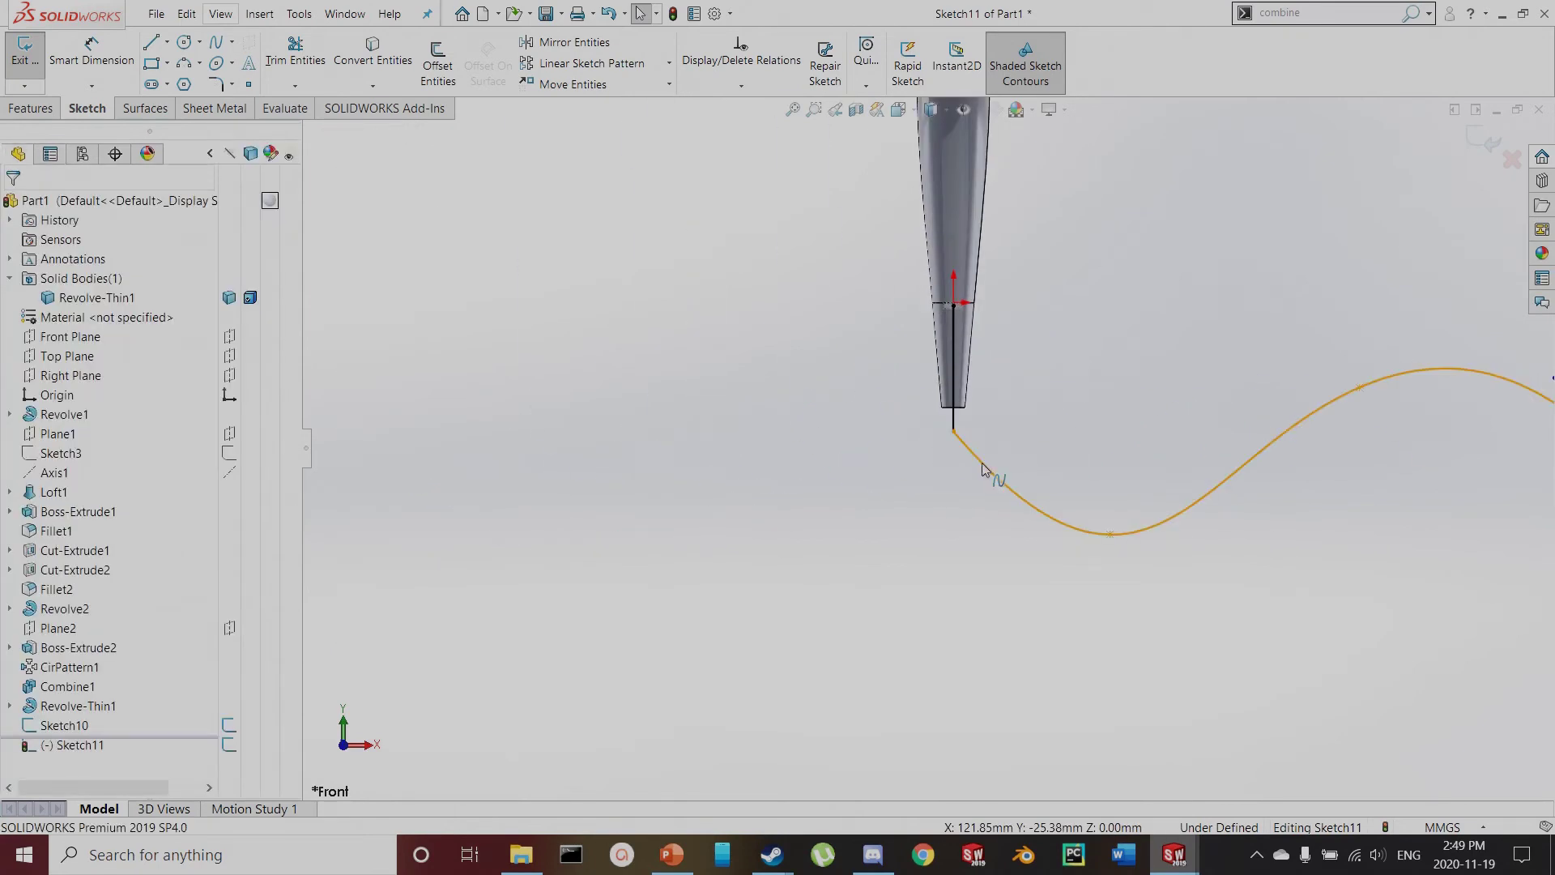
pyautogui.click(972, 444)
pyautogui.click(954, 421)
pyautogui.keyDown('ctrl'); pyautogui.click(974, 447); pyautogui.keyUp('ctrl')
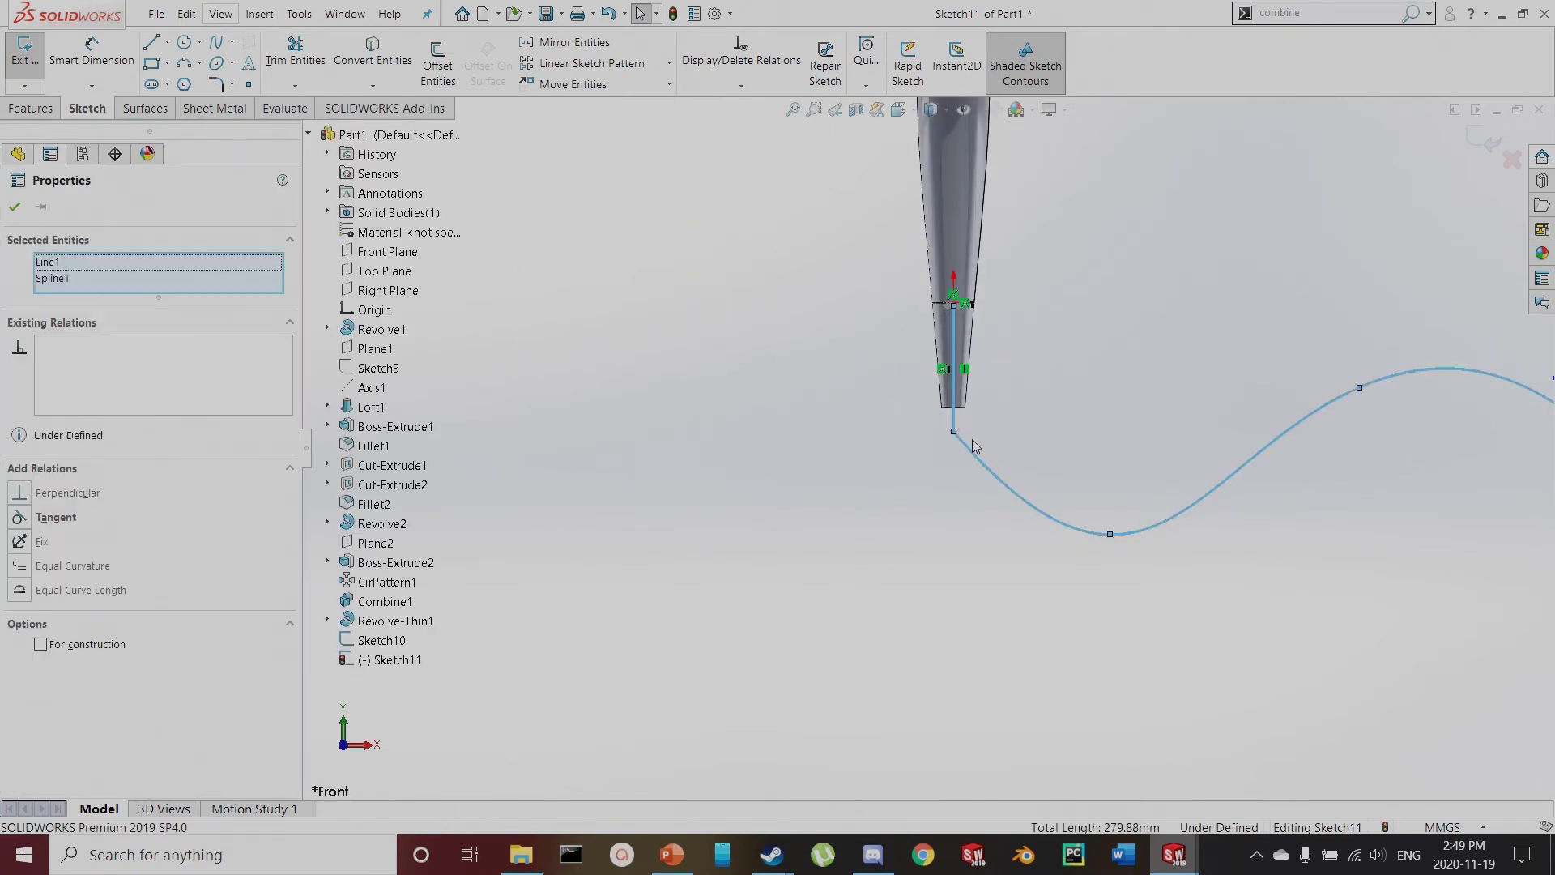
pyautogui.click(32, 519)
pyautogui.click(882, 489)
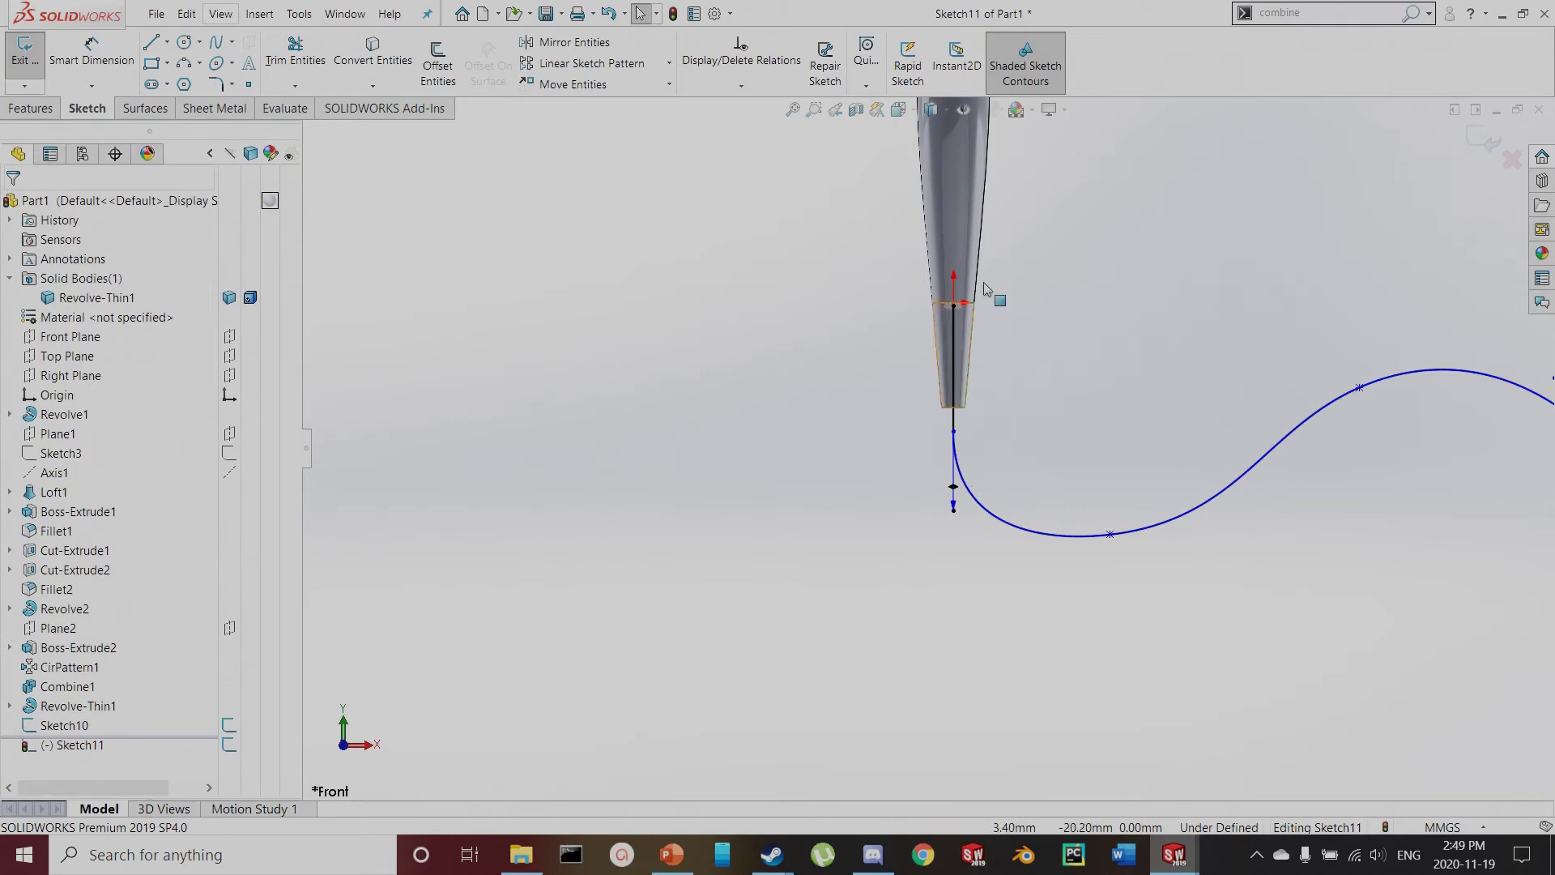
# Exit the sketch and start a swept boss with the line-and-spline sketch as its path
pyautogui.scroll(2, 1229, 580)
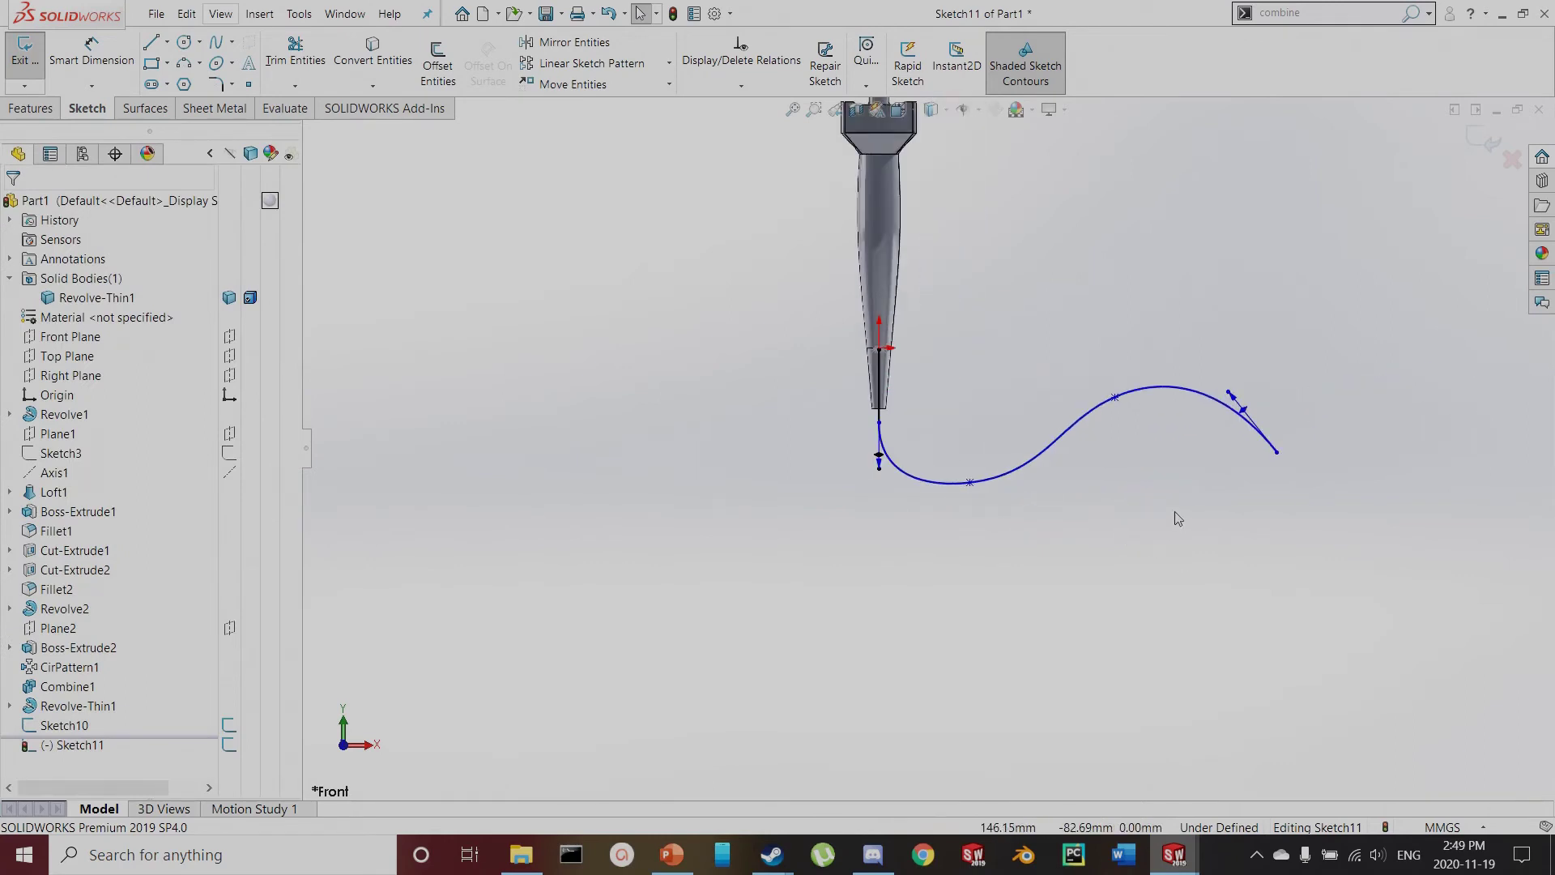
pyautogui.scroll(-1, 1004, 454)
pyautogui.scroll(-2, 978, 442)
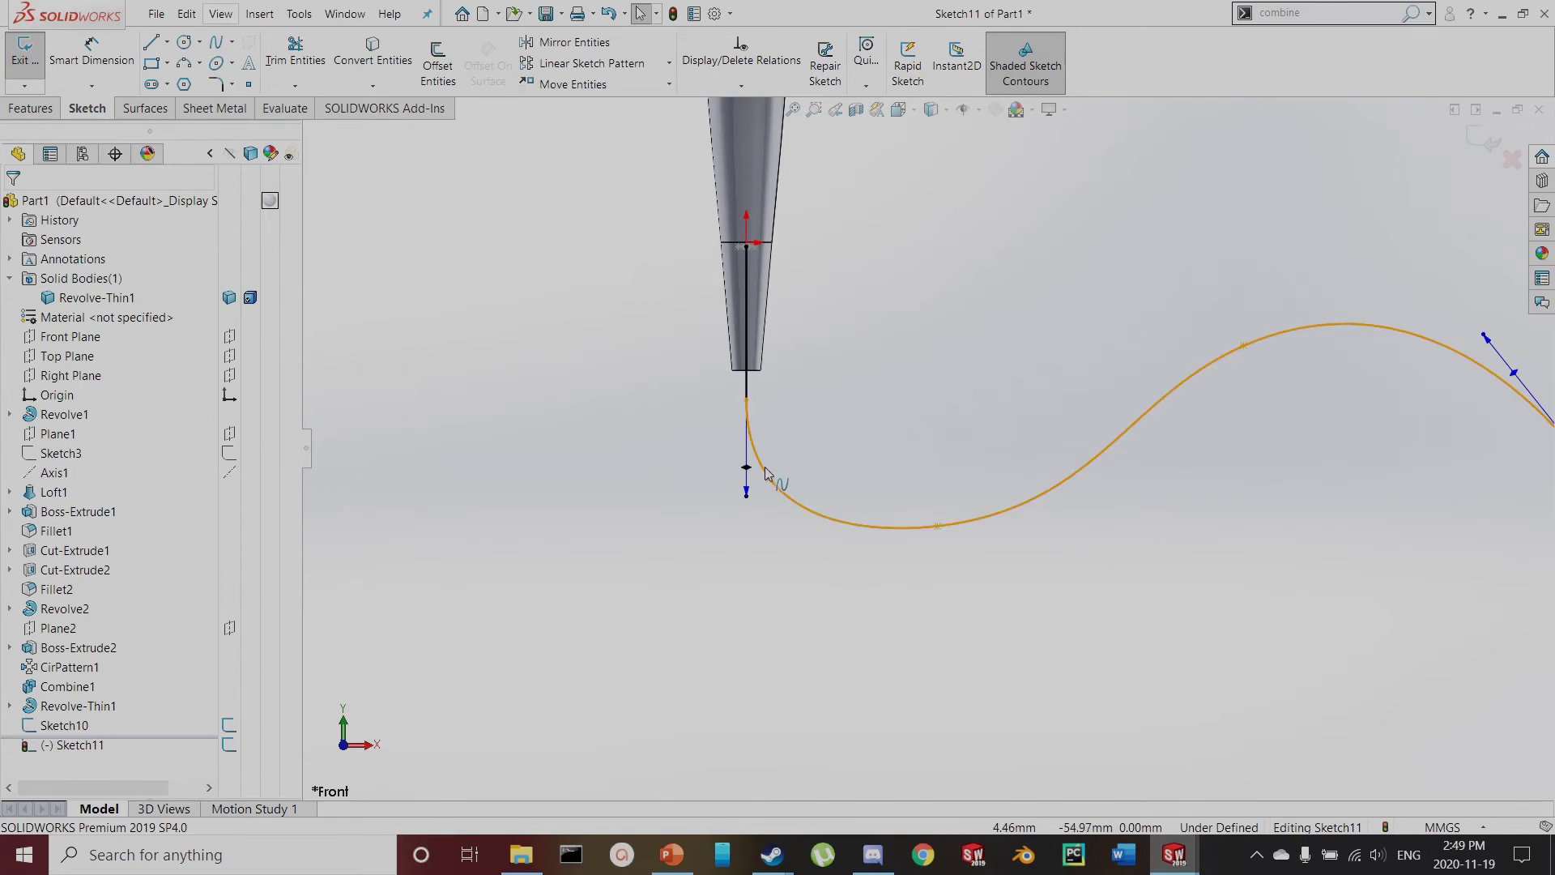
pyautogui.scroll(3, 1182, 522)
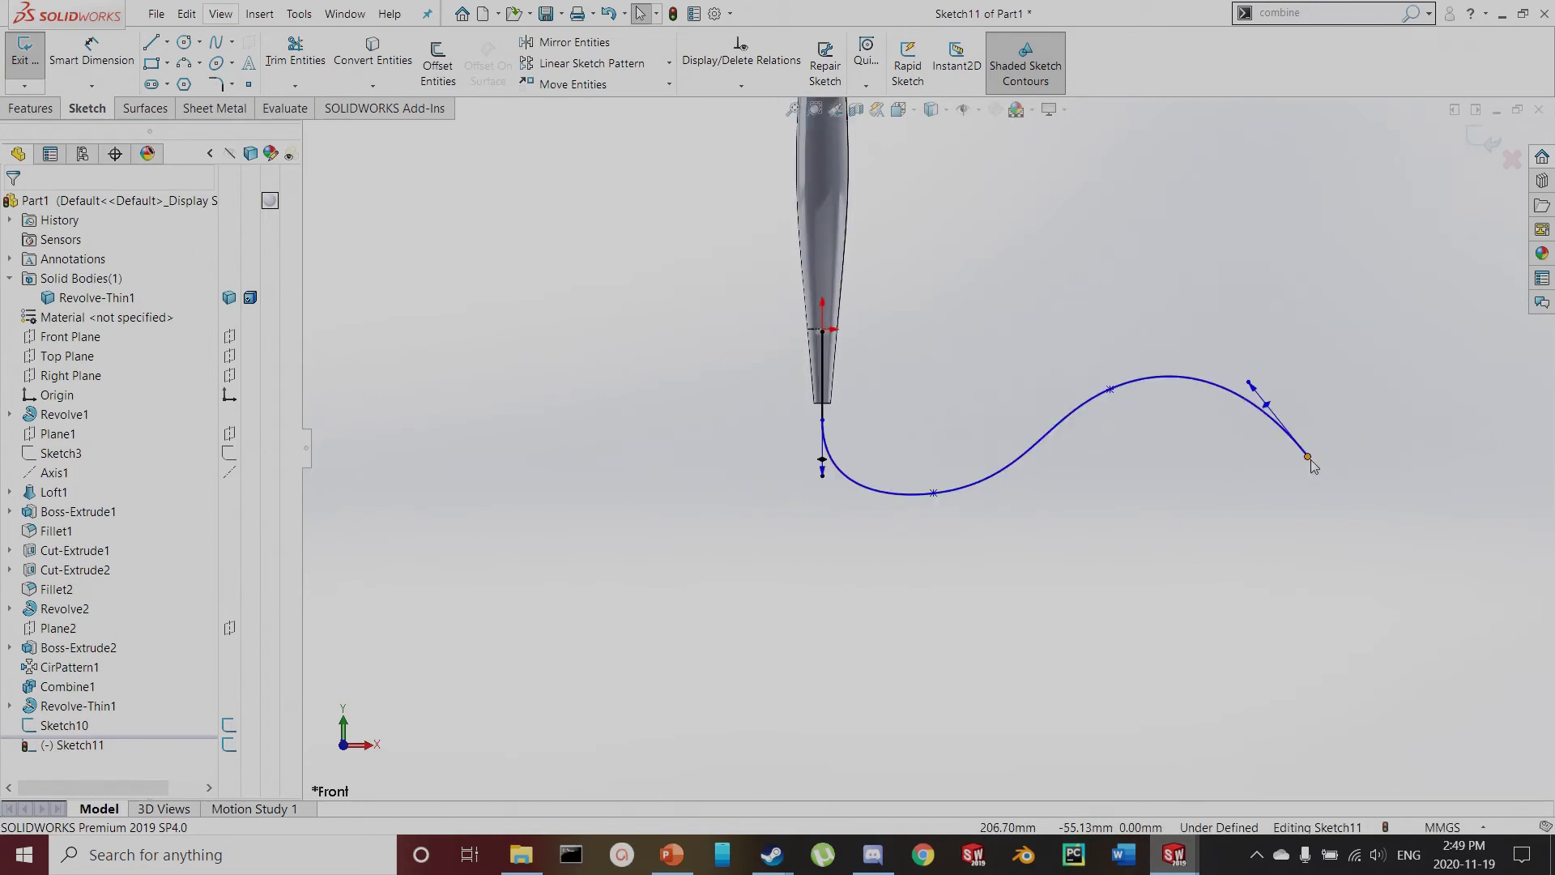
pyautogui.click(25, 55)
pyautogui.click(30, 109)
pyautogui.click(179, 43)
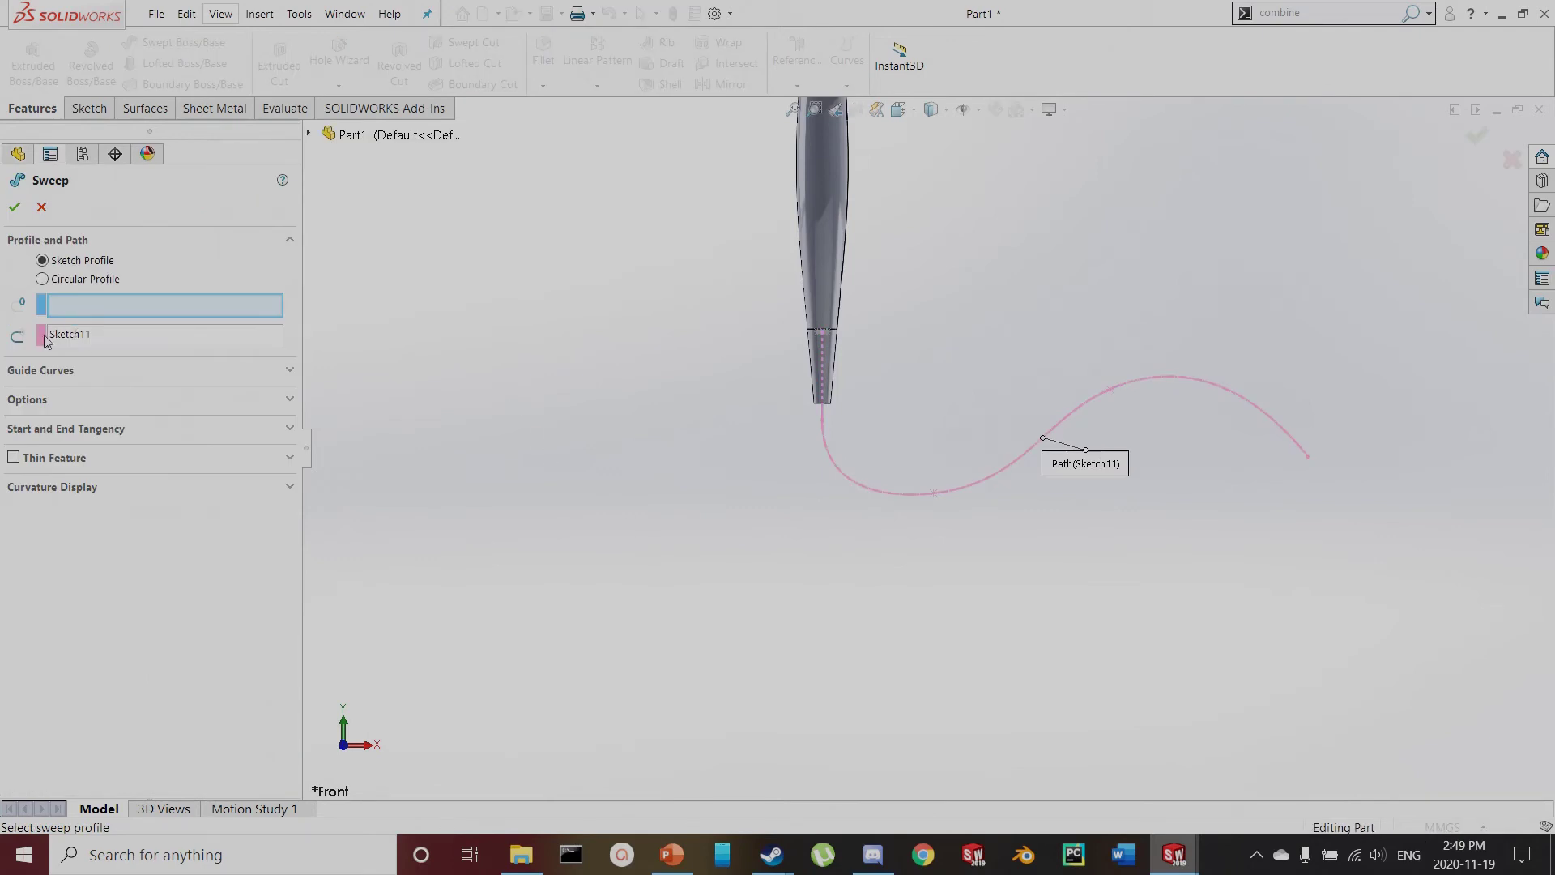
pyautogui.click(88, 341)
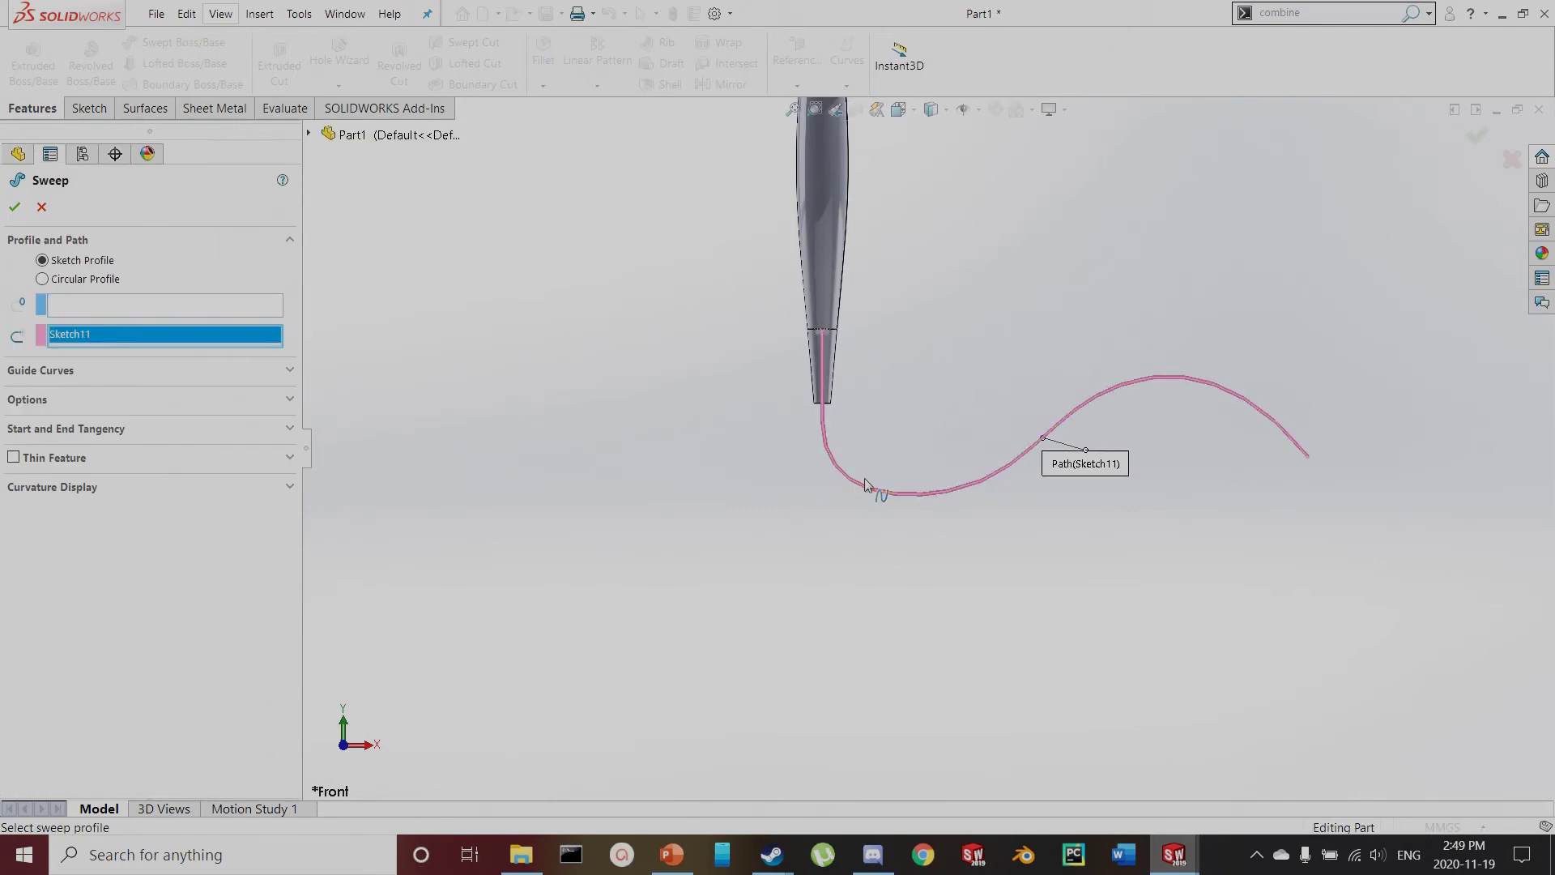
pyautogui.click(98, 301)
# Select the notched profile sketch as the sweep's profile and create the cable sweep
pyautogui.scroll(-3, 785, 510)
pyautogui.moveTo(784, 511); pyautogui.dragTo(878, 253, button='middle')
pyautogui.scroll(-5, 877, 253)
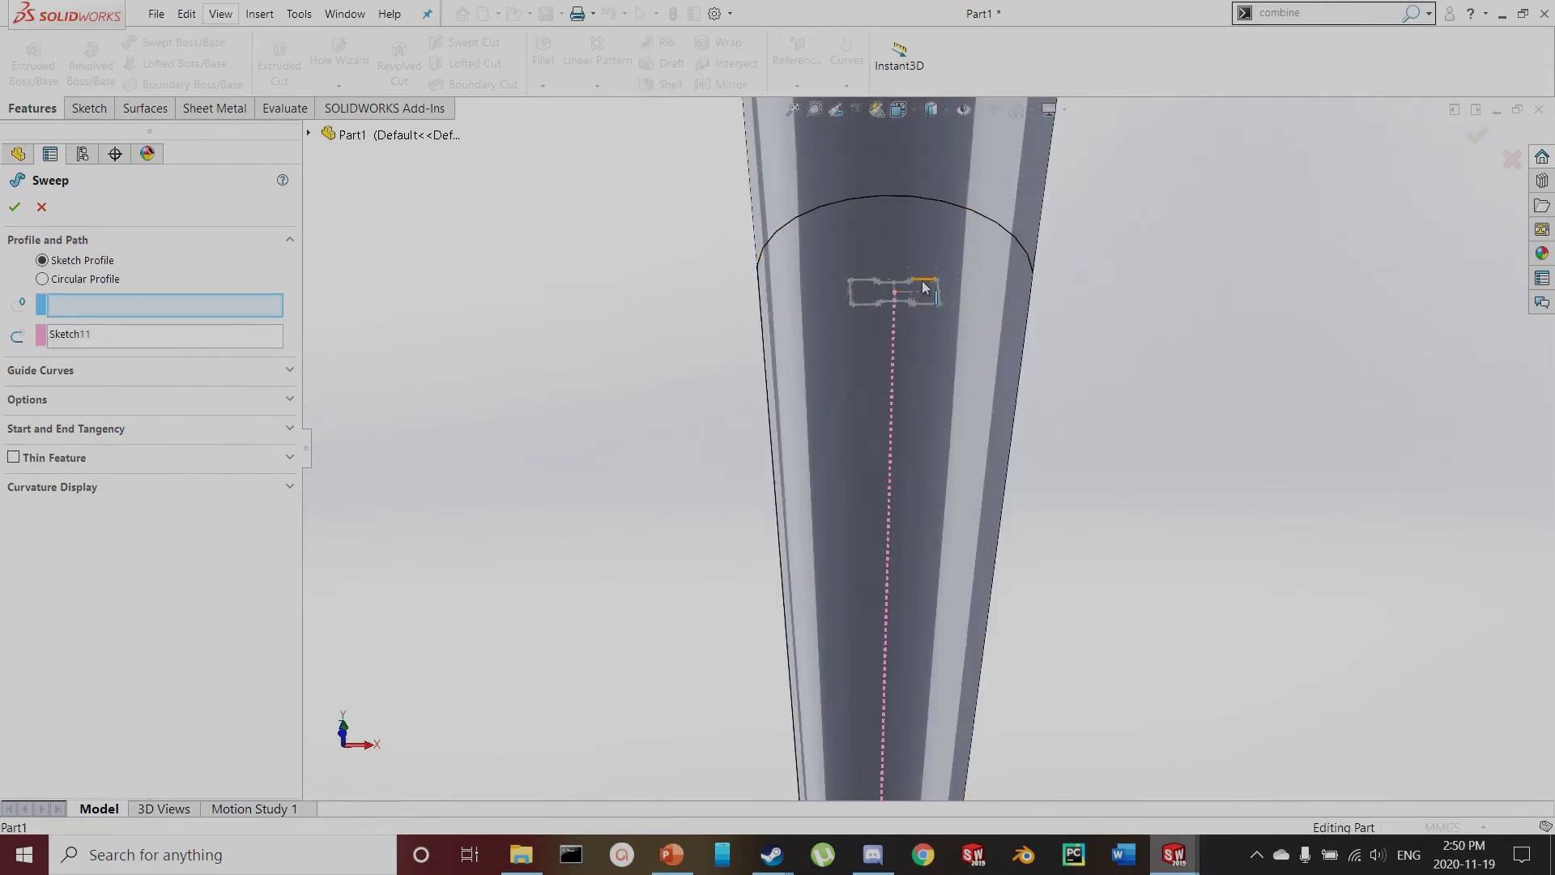
pyautogui.click(924, 286)
pyautogui.scroll(10, 924, 287)
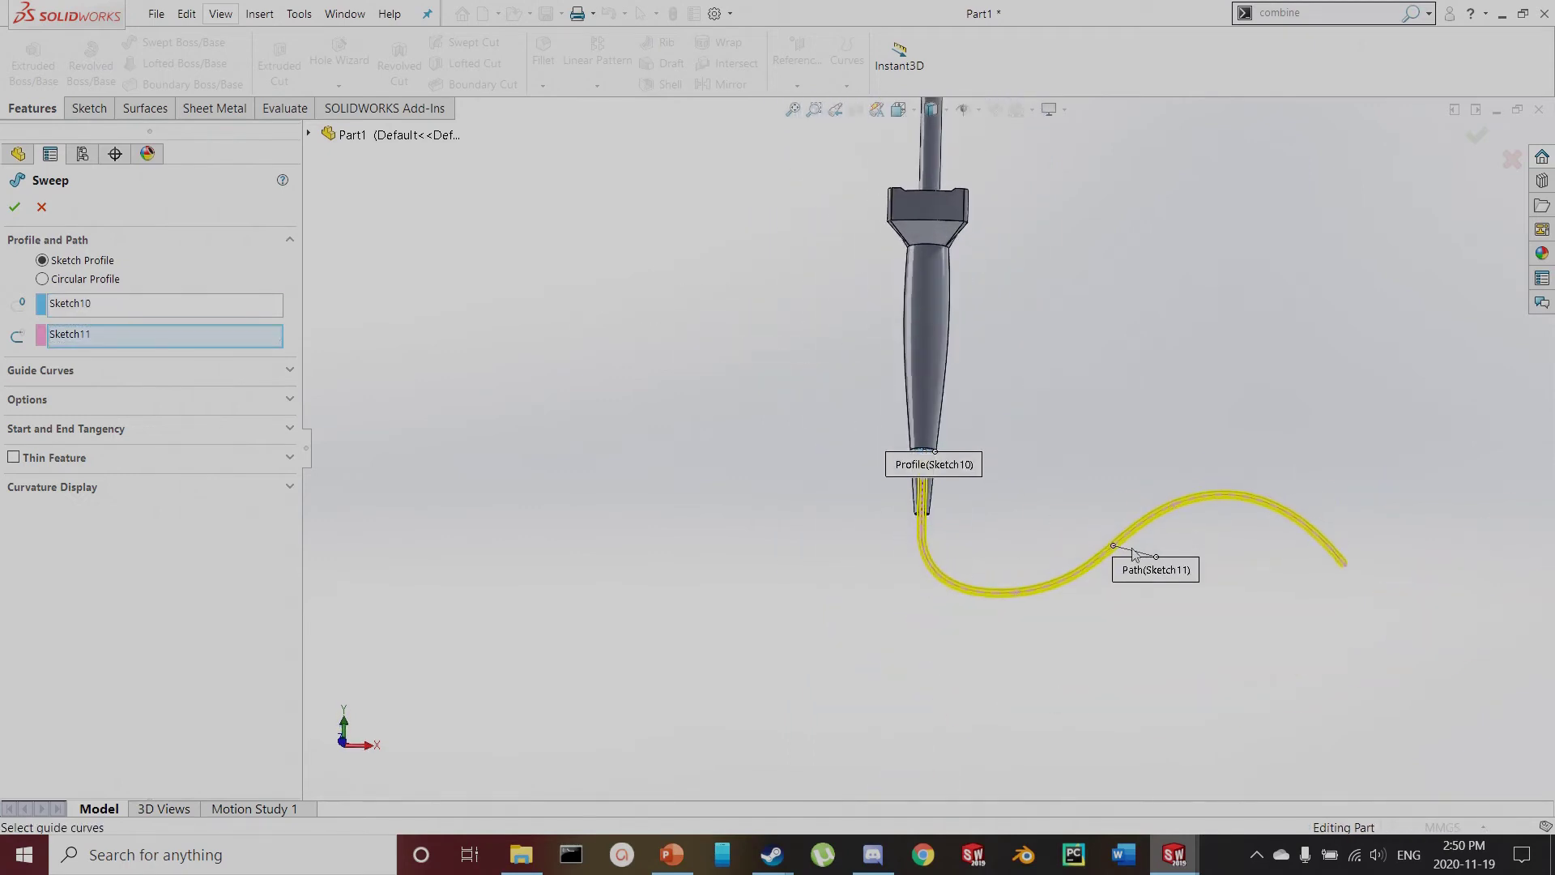
pyautogui.scroll(-3, 1128, 549)
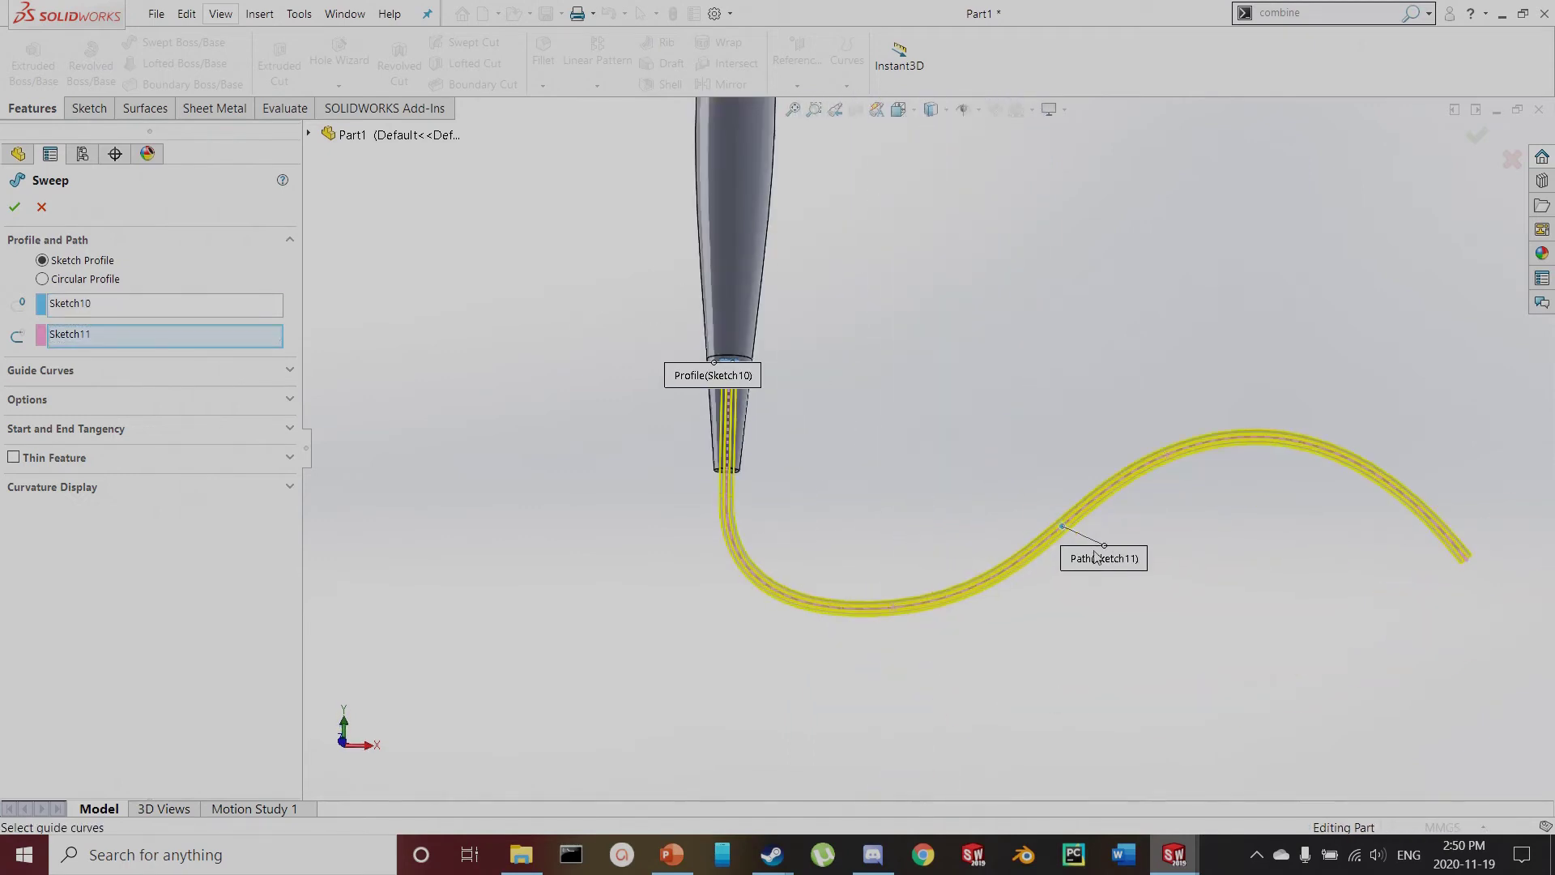
pyautogui.click(14, 209)
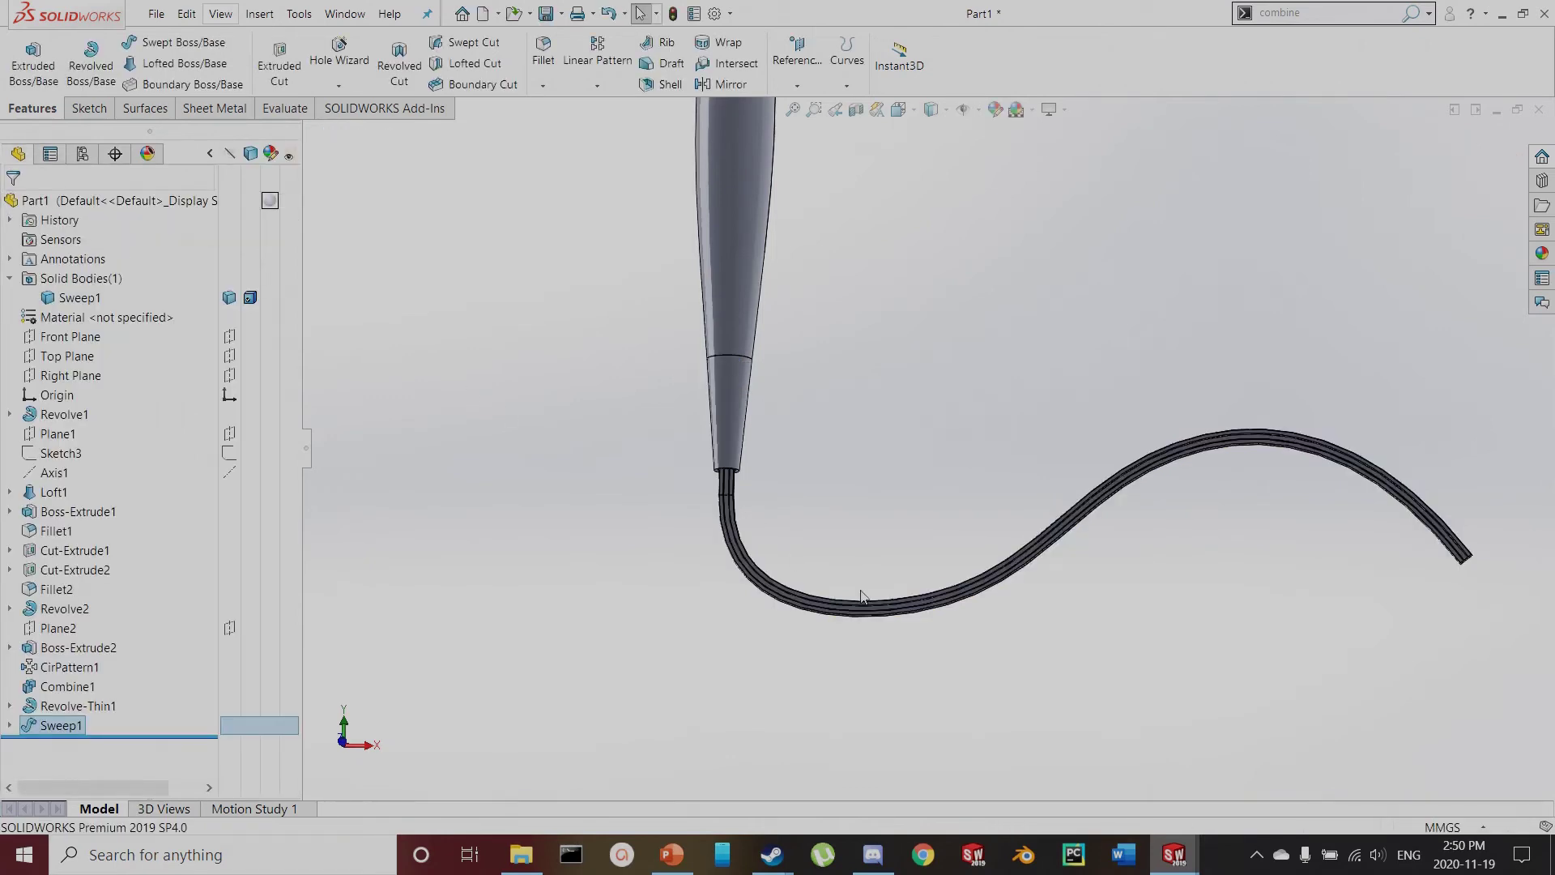
# Examine the swept cable where it leaves the hollow tip and along its full length
pyautogui.scroll(-6, 862, 597)
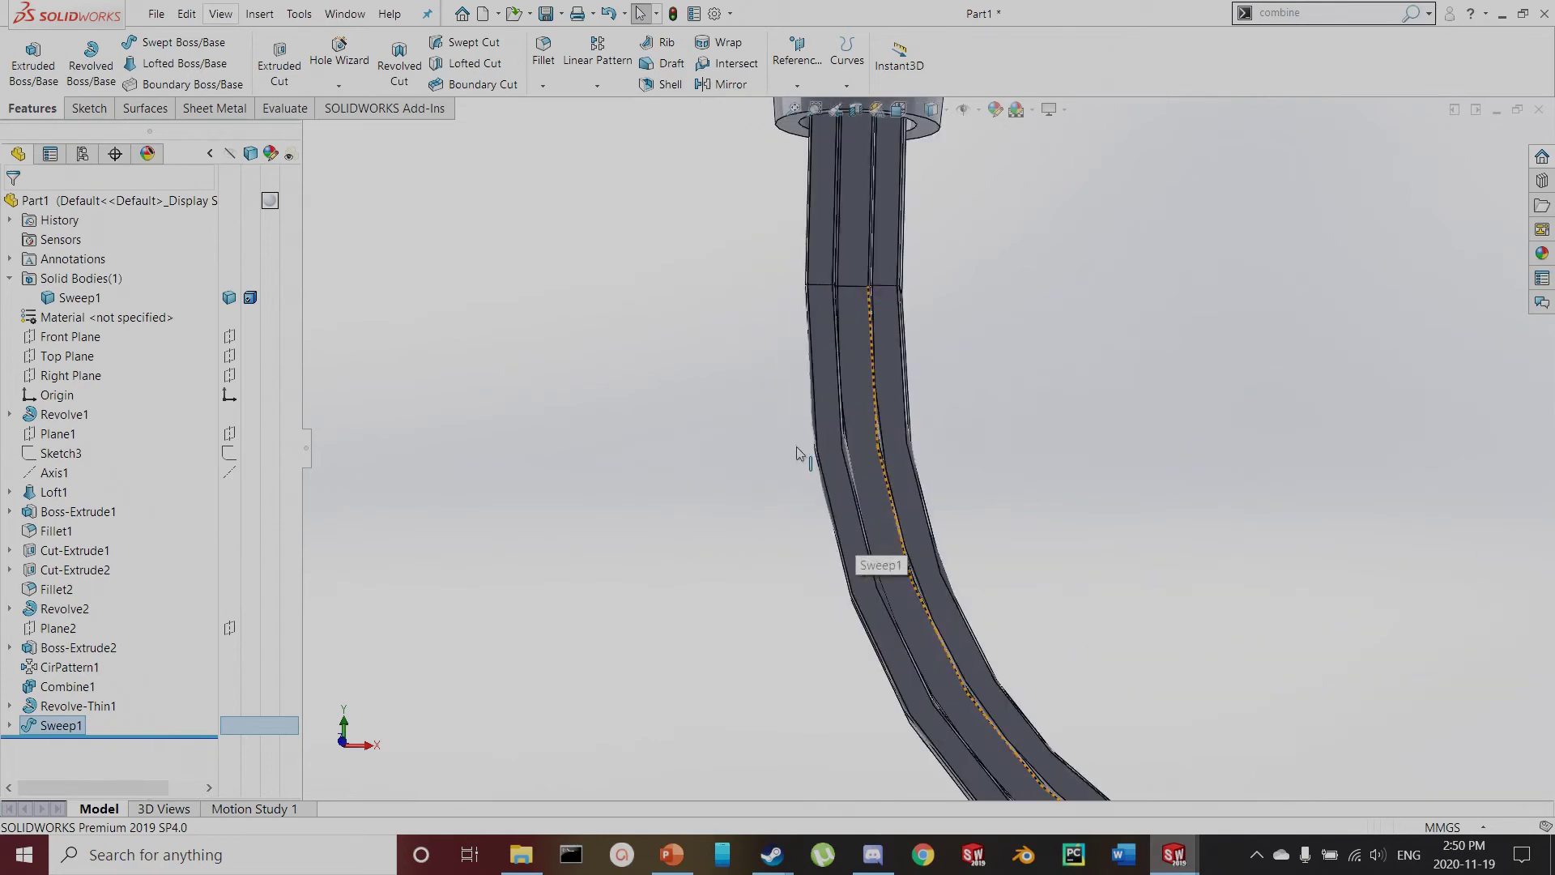
pyautogui.scroll(-3, 850, 399)
pyautogui.moveTo(851, 399); pyautogui.dragTo(853, 445, button='middle')
pyautogui.scroll(6, 859, 486)
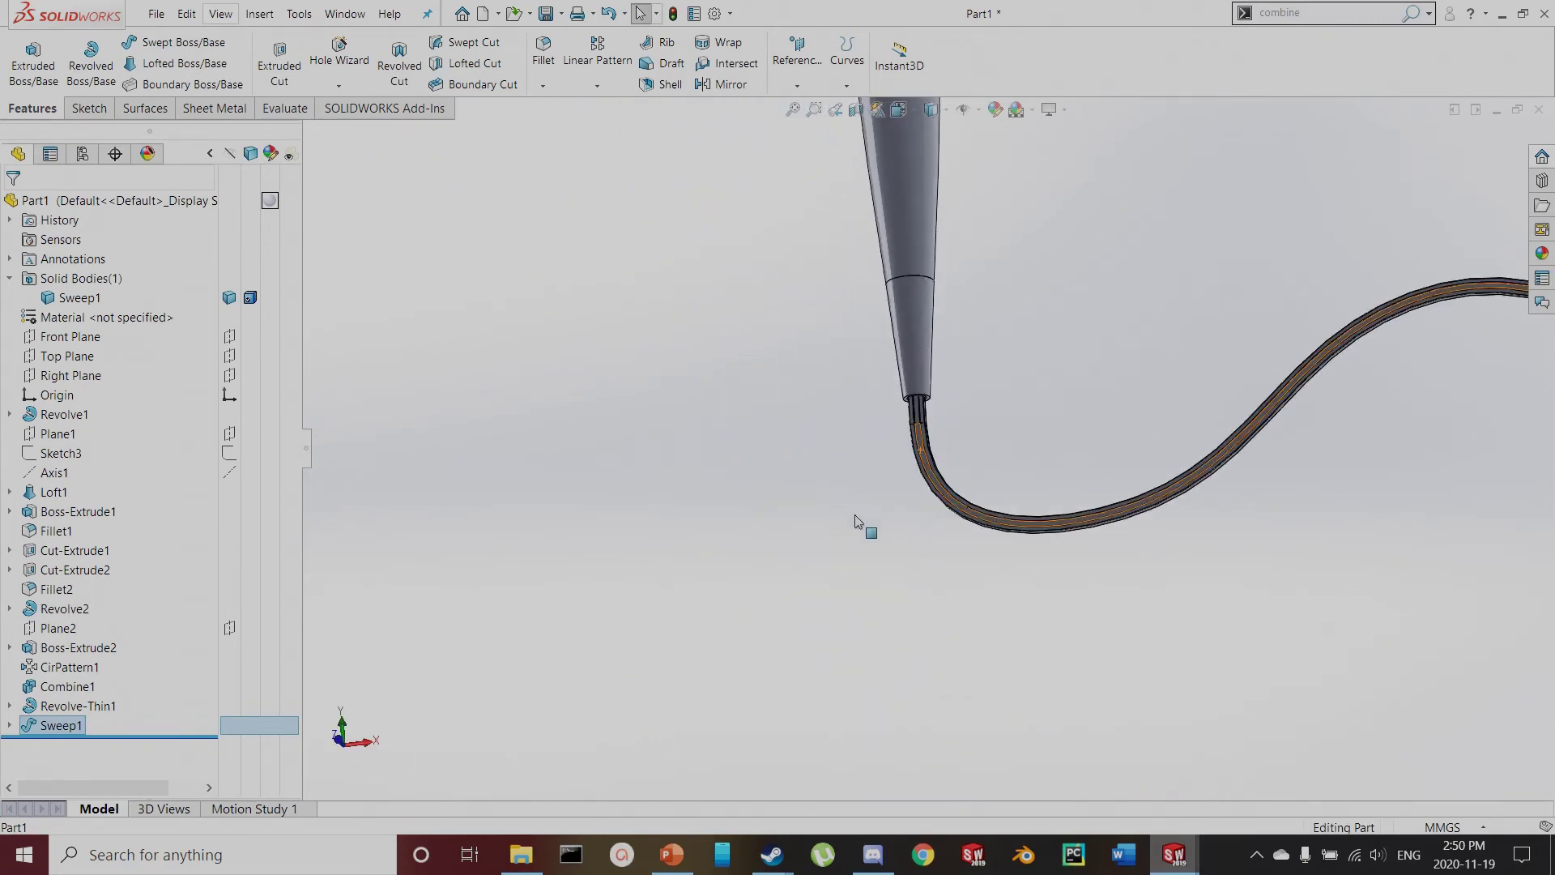
pyautogui.moveTo(1013, 469); pyautogui.dragTo(1052, 308, button='middle')
pyautogui.scroll(-2, 1288, 251)
pyautogui.scroll(-4, 1205, 133)
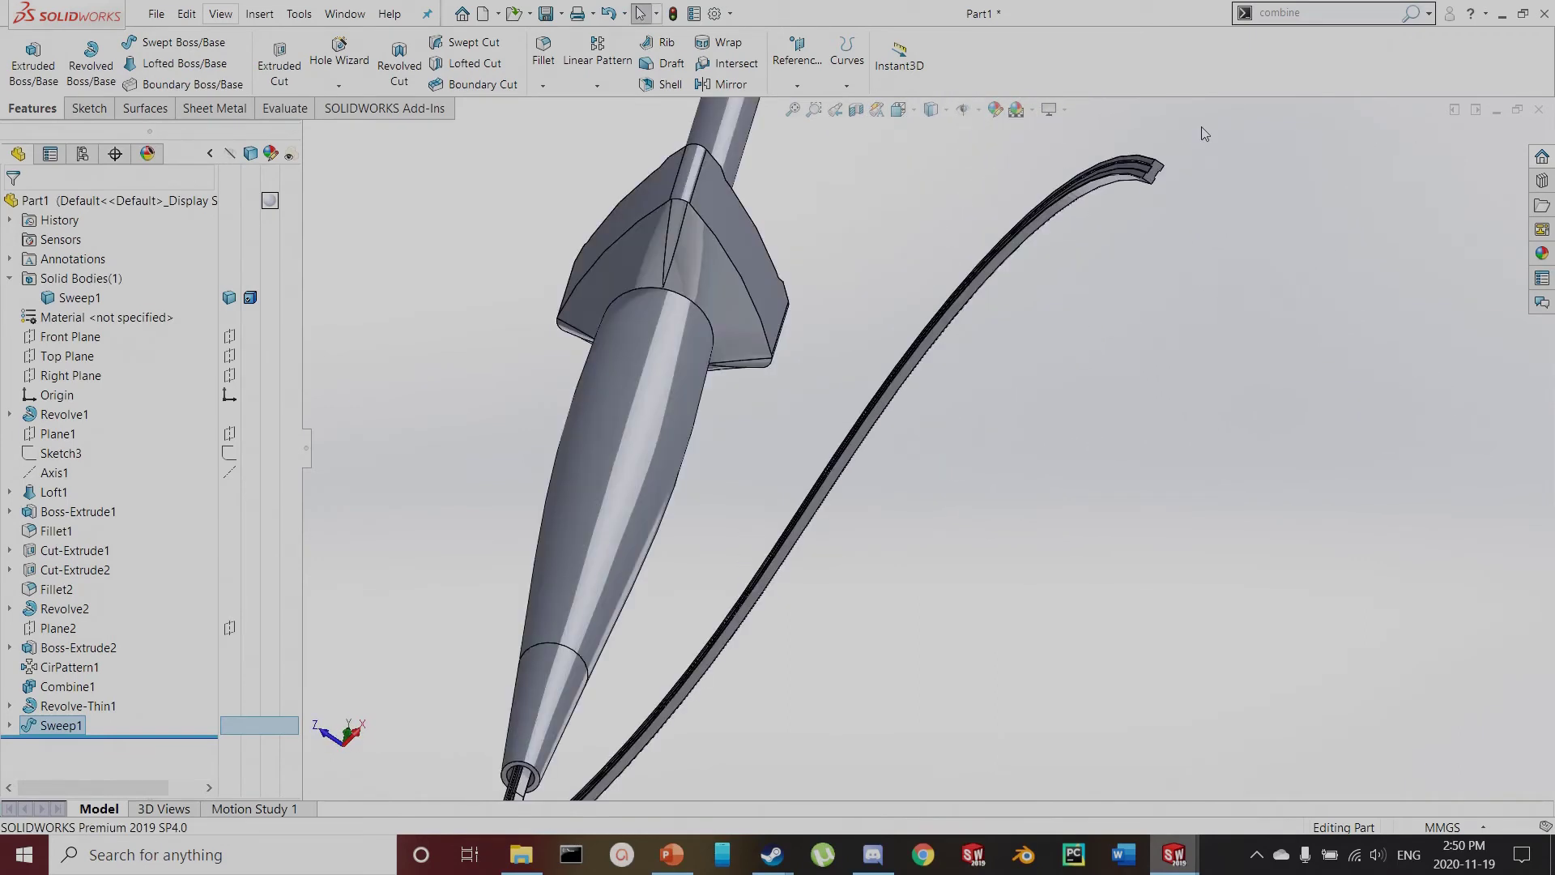
pyautogui.scroll(3, 999, 370)
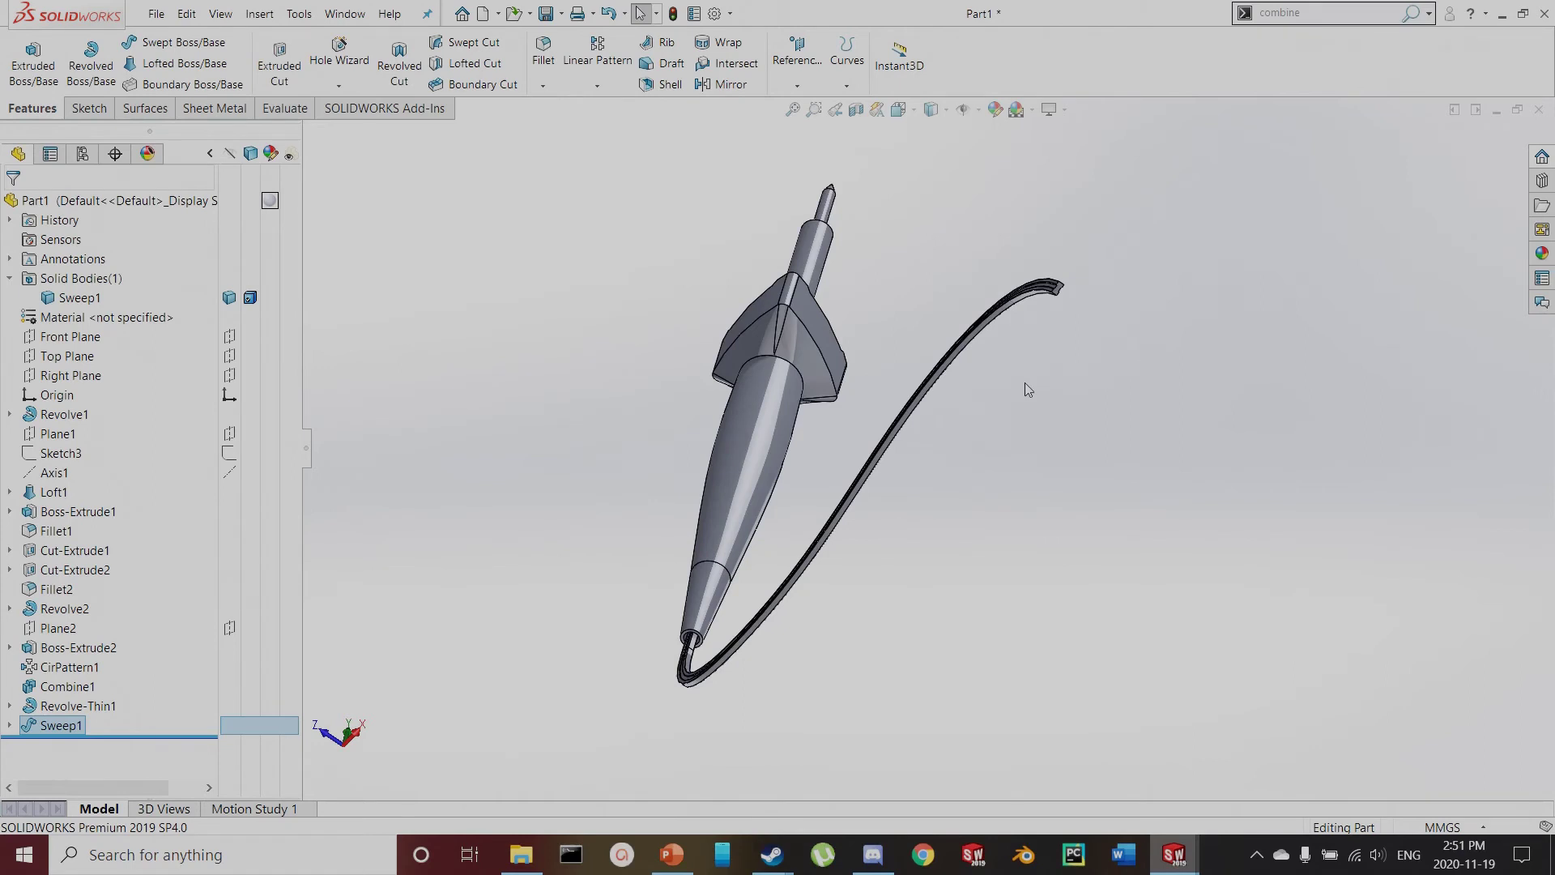
# Create a reference plane offset 17.5 mm outward from the cable's free end face
pyautogui.scroll(-6, 1039, 336)
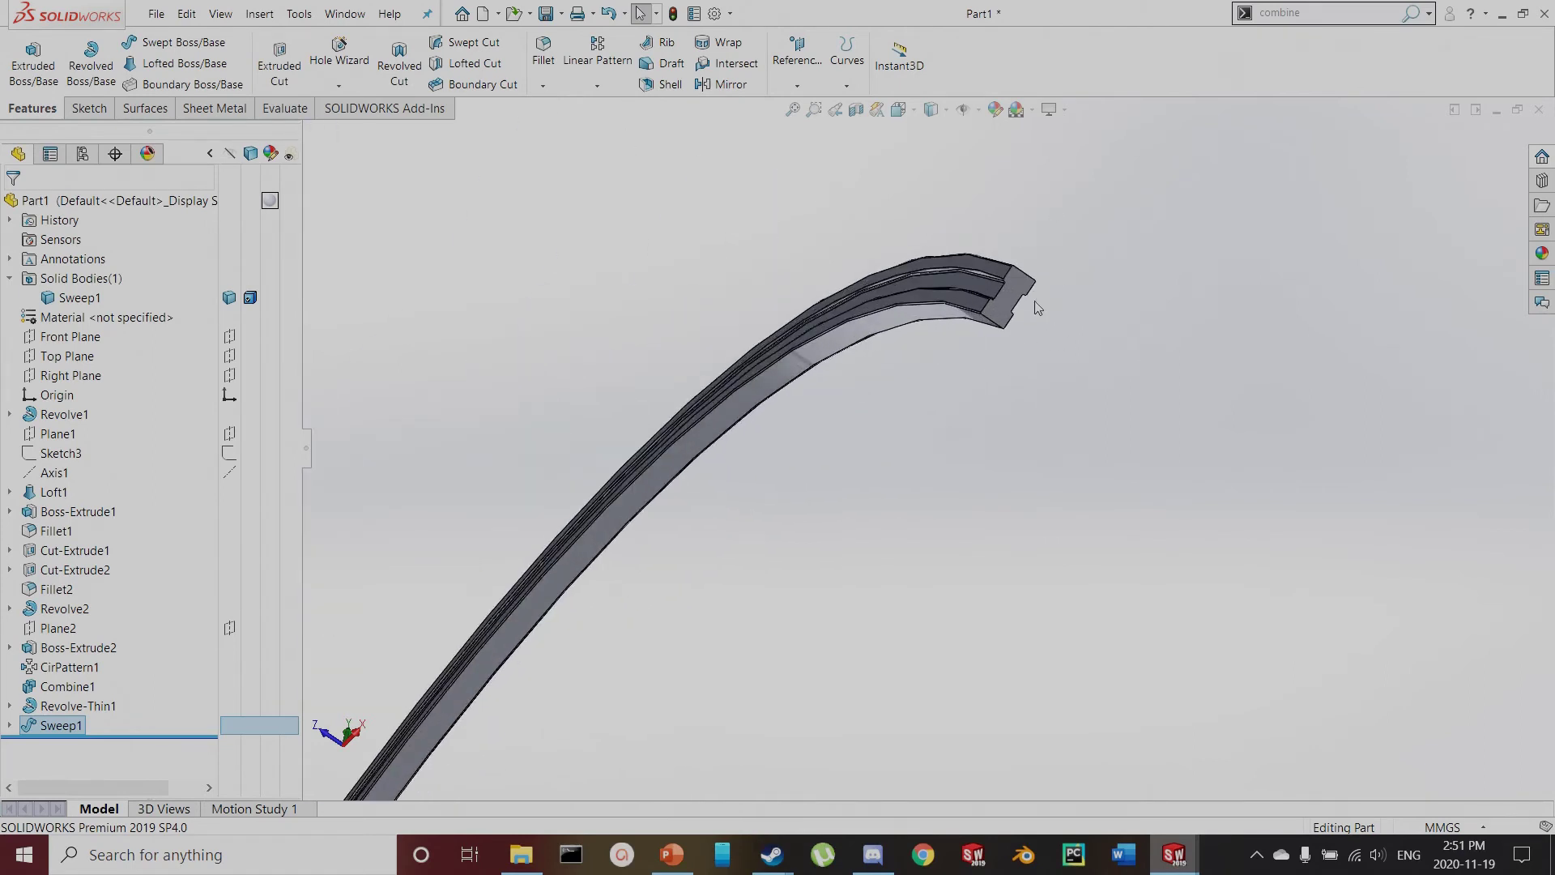
pyautogui.click(796, 85)
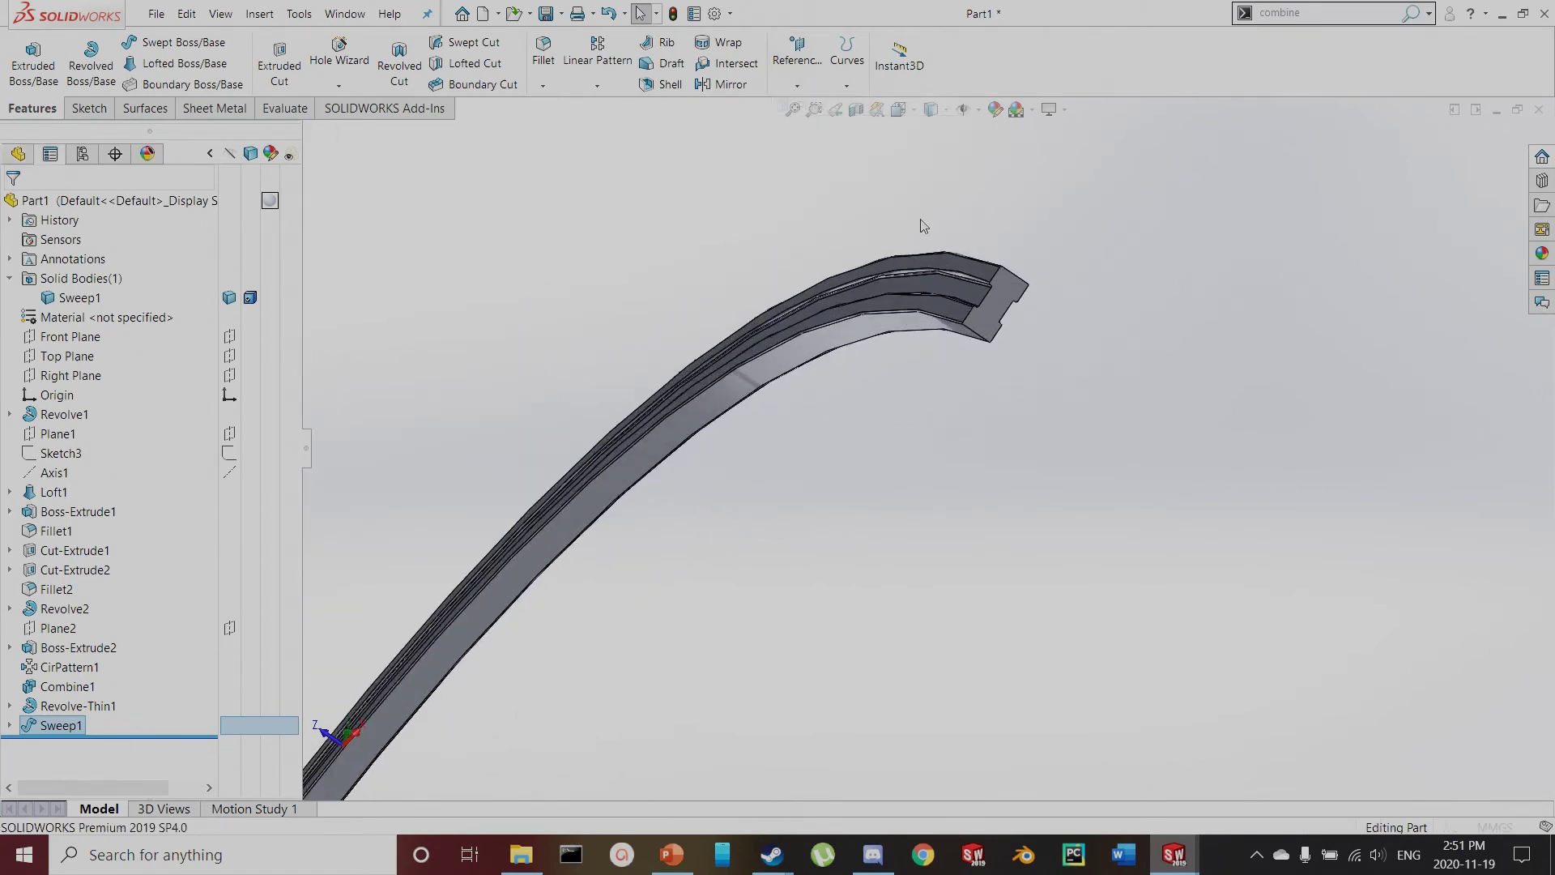
pyautogui.click(1001, 300)
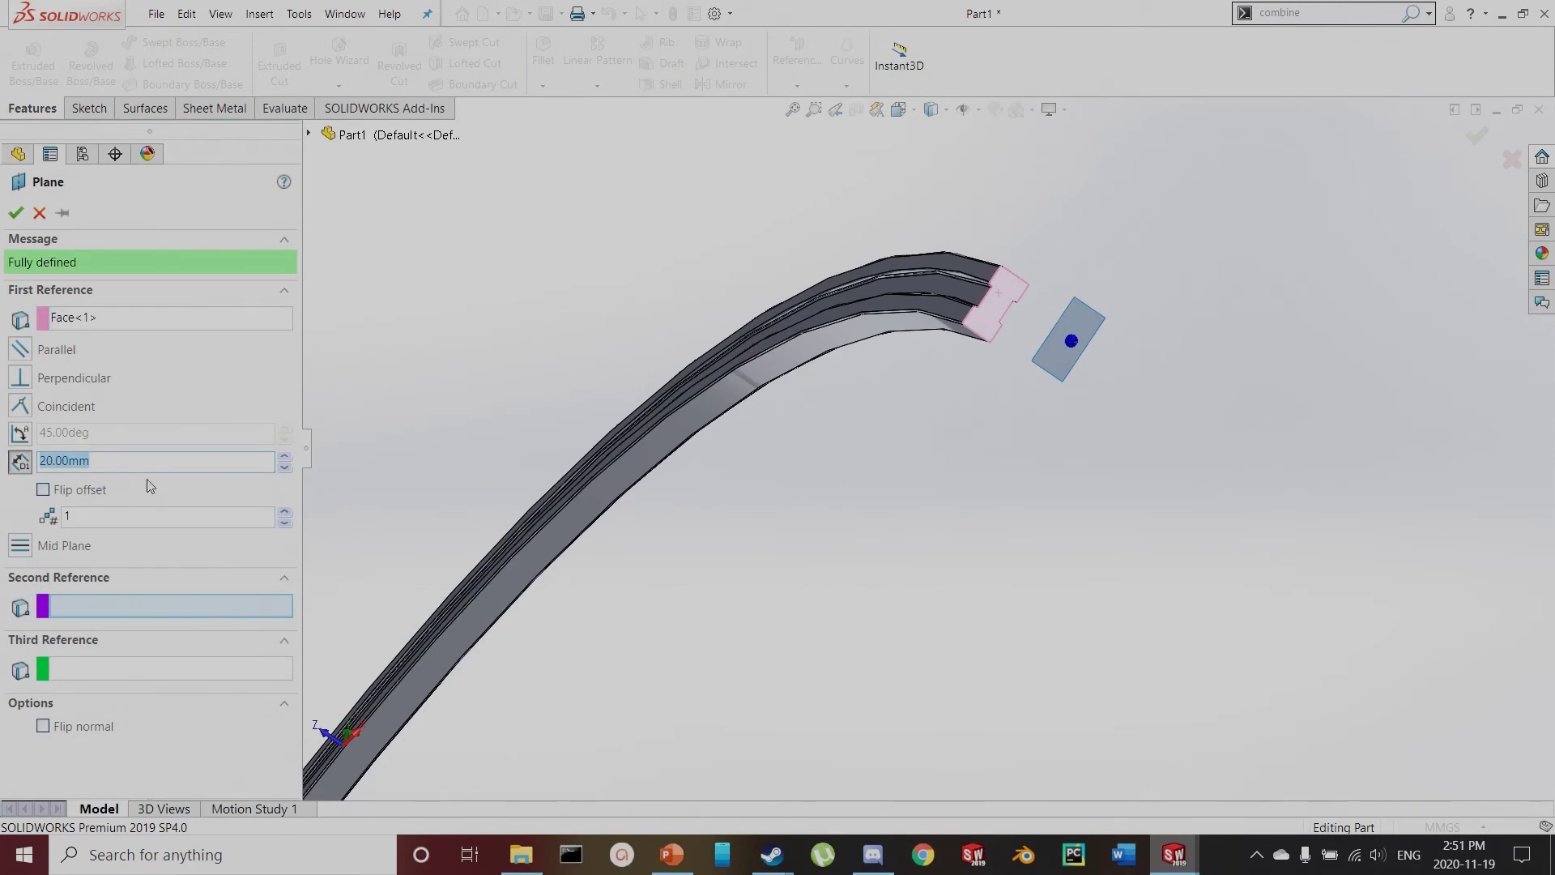
pyautogui.write('17.5')
pyautogui.press('Return')
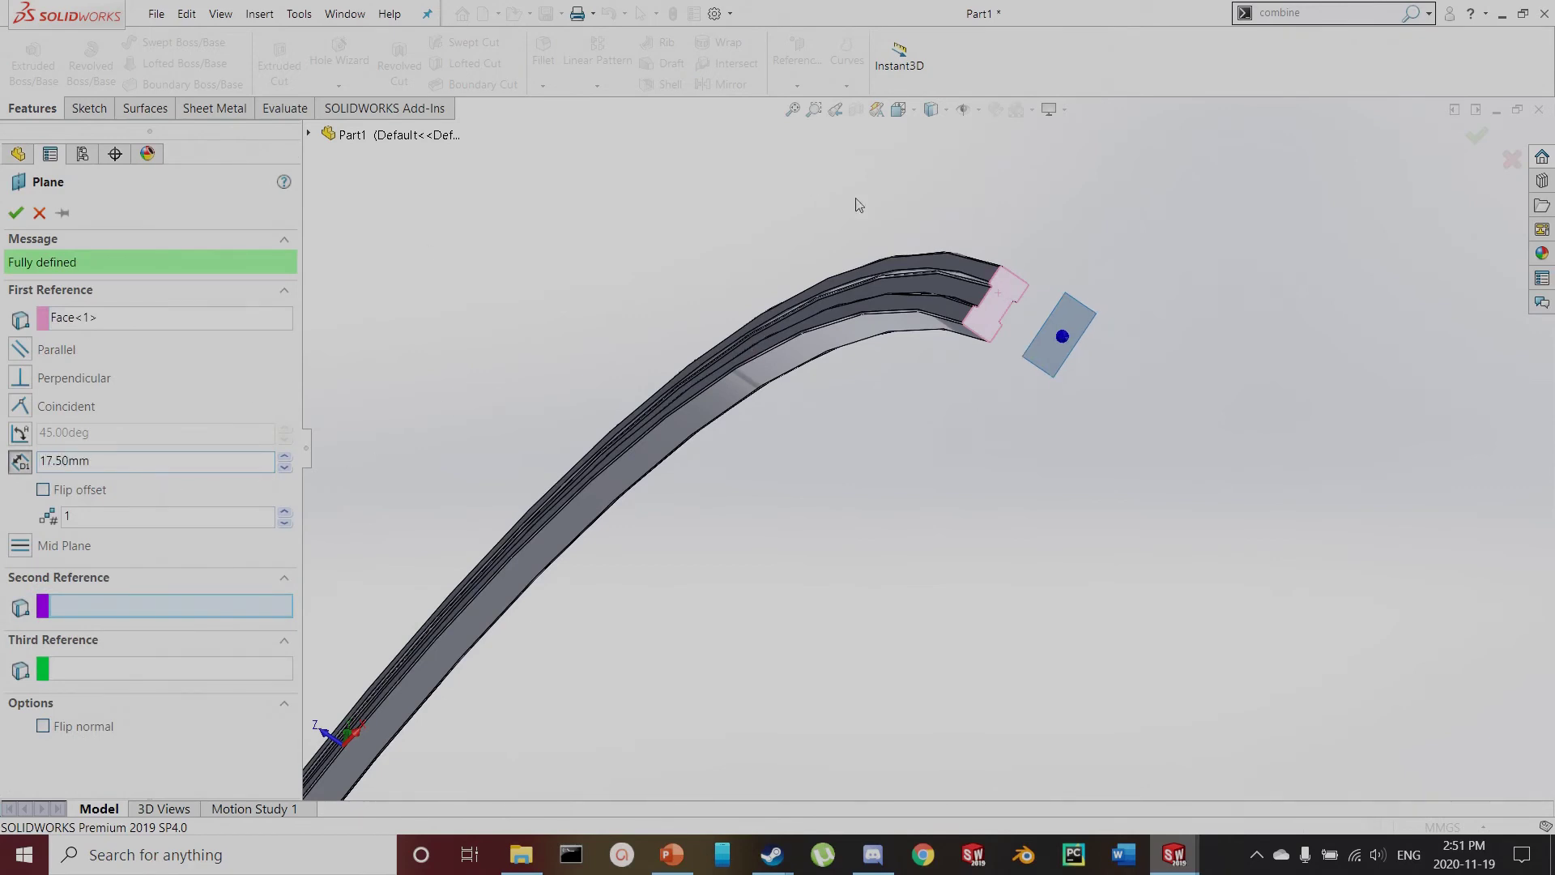
pyautogui.moveTo(929, 437); pyautogui.dragTo(1066, 496, button='middle')
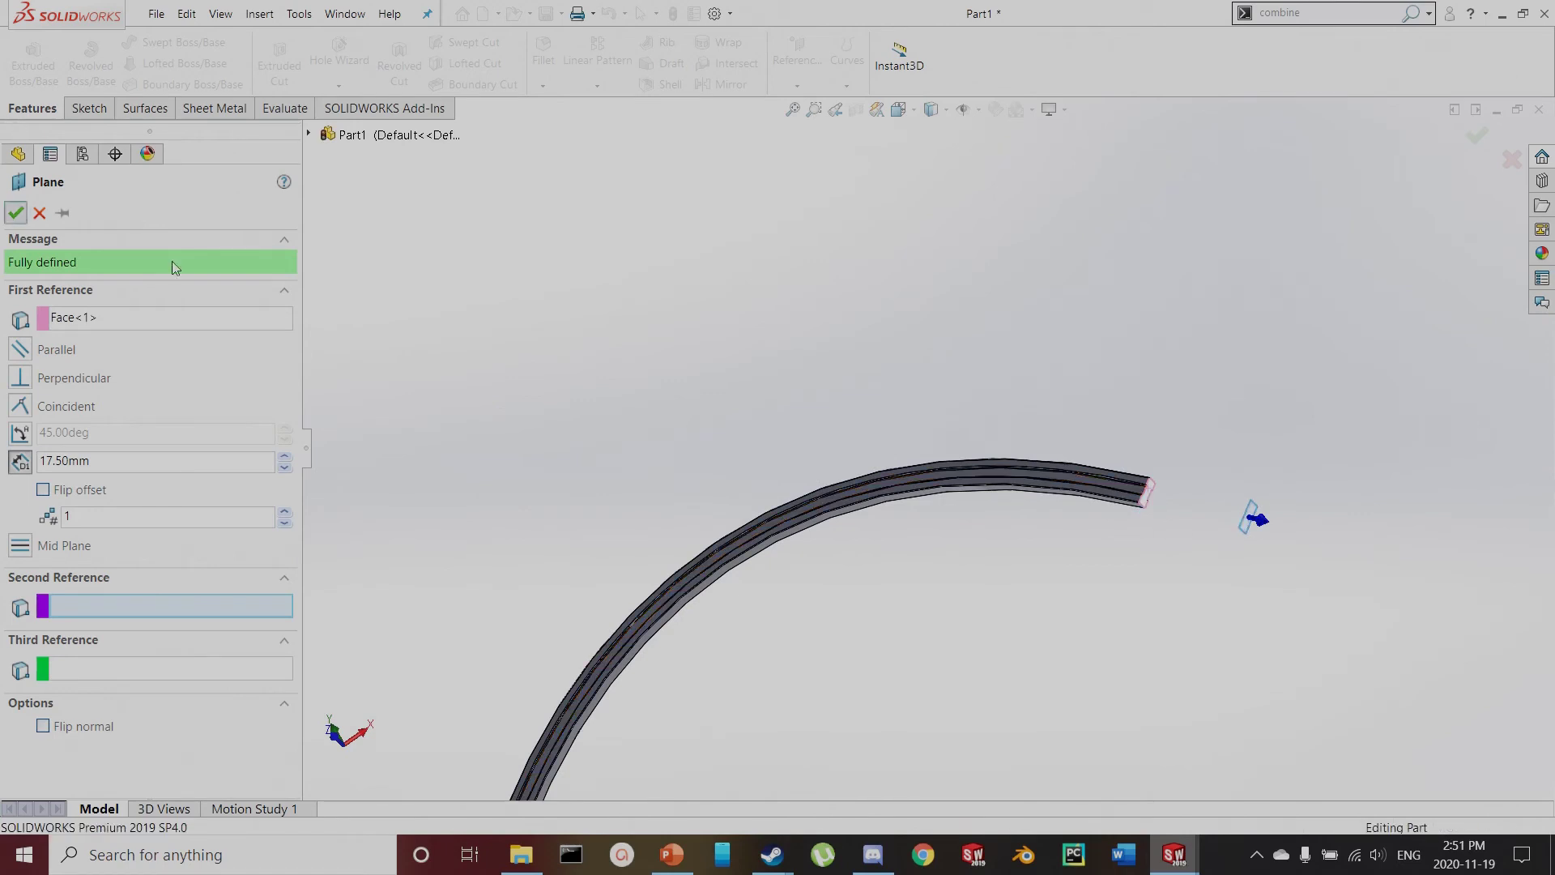
pyautogui.click(15, 212)
# Create a second reference plane offset 20 mm outward from the cable's free end face
pyautogui.moveTo(1069, 486); pyautogui.dragTo(1095, 497, button='middle')
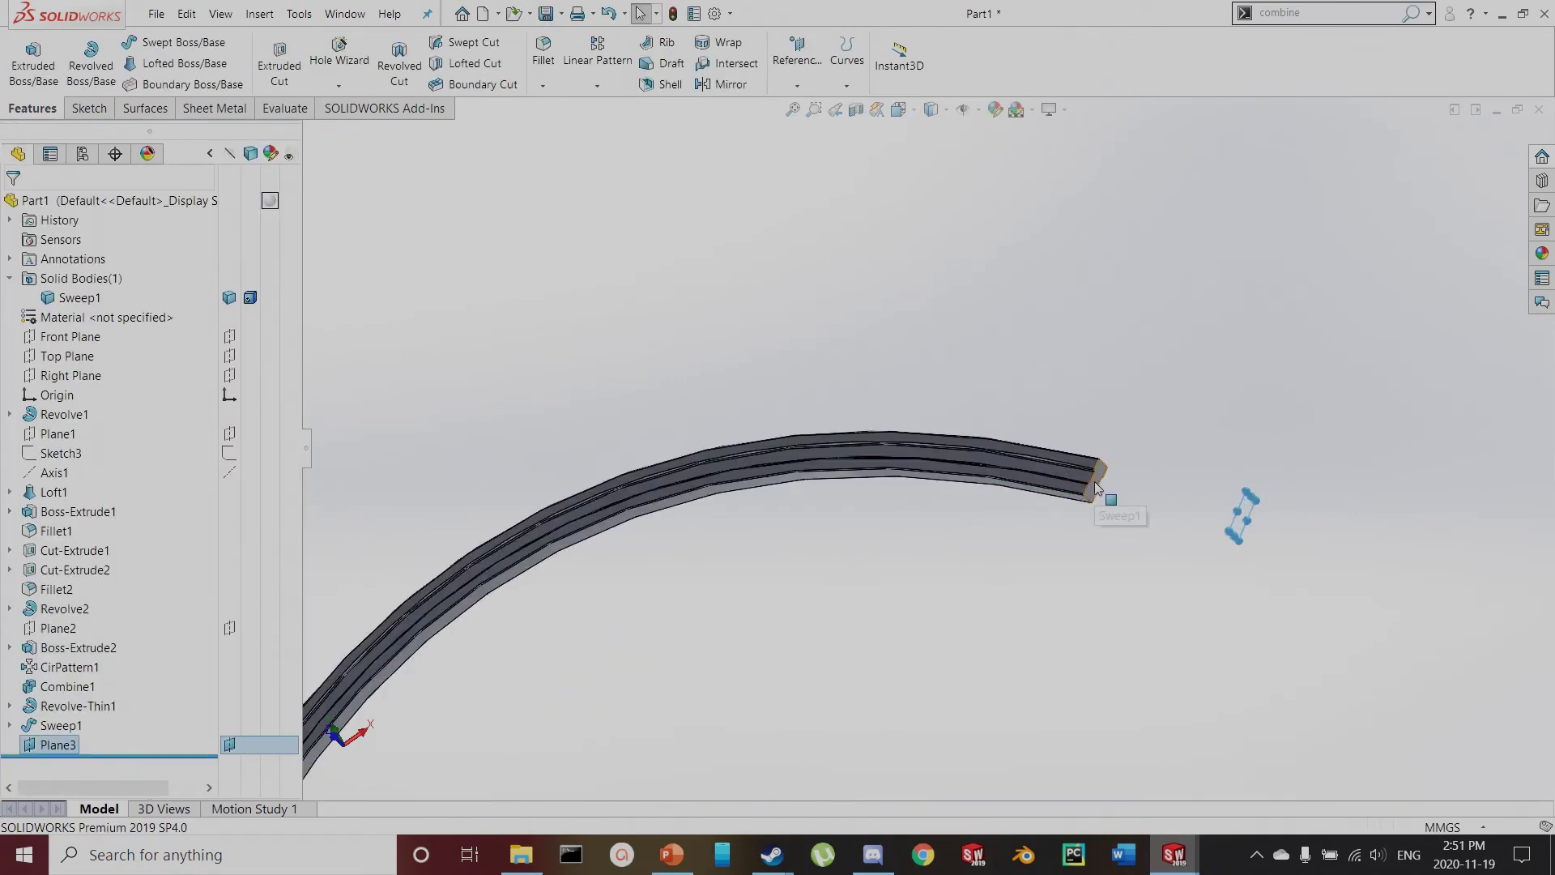
pyautogui.click(1095, 486)
pyautogui.click(776, 78)
pyautogui.click(806, 104)
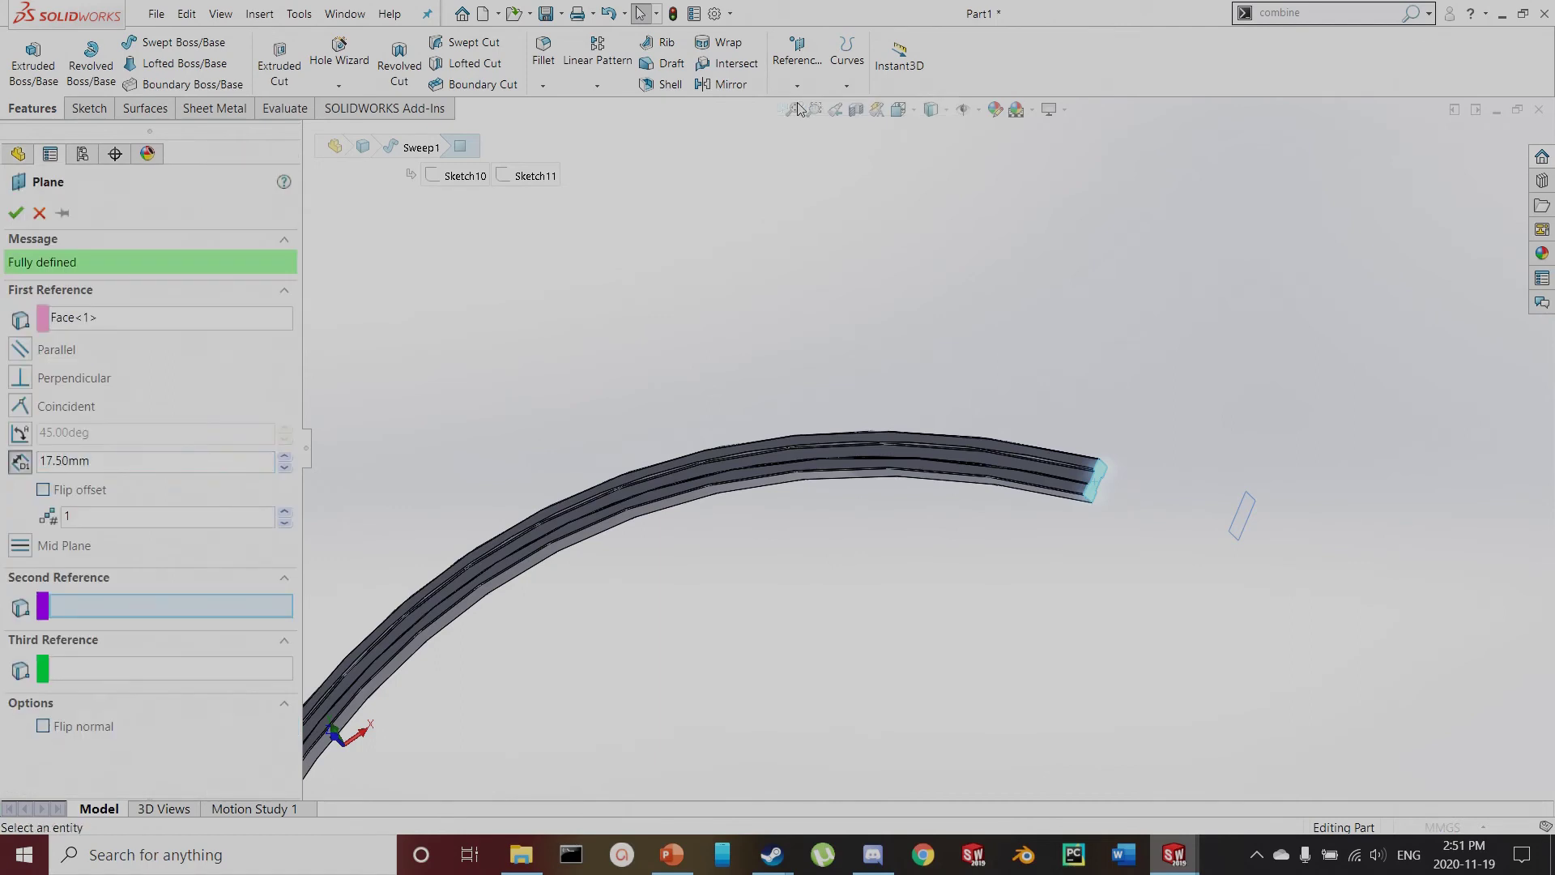
pyautogui.write('20')
pyautogui.press('Return')
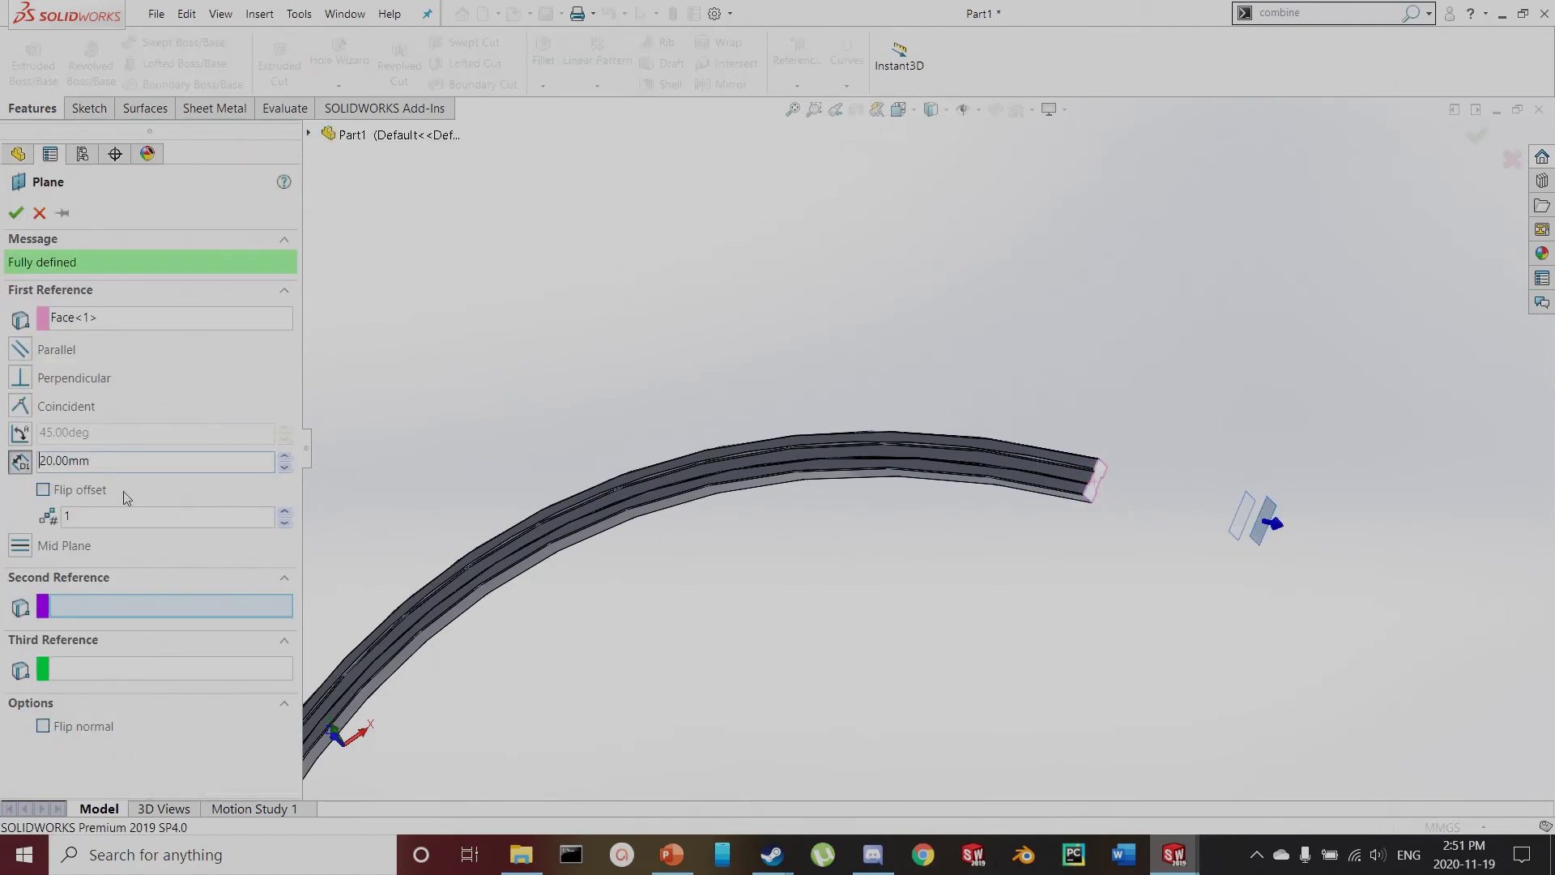
pyautogui.scroll(-2, 1093, 496)
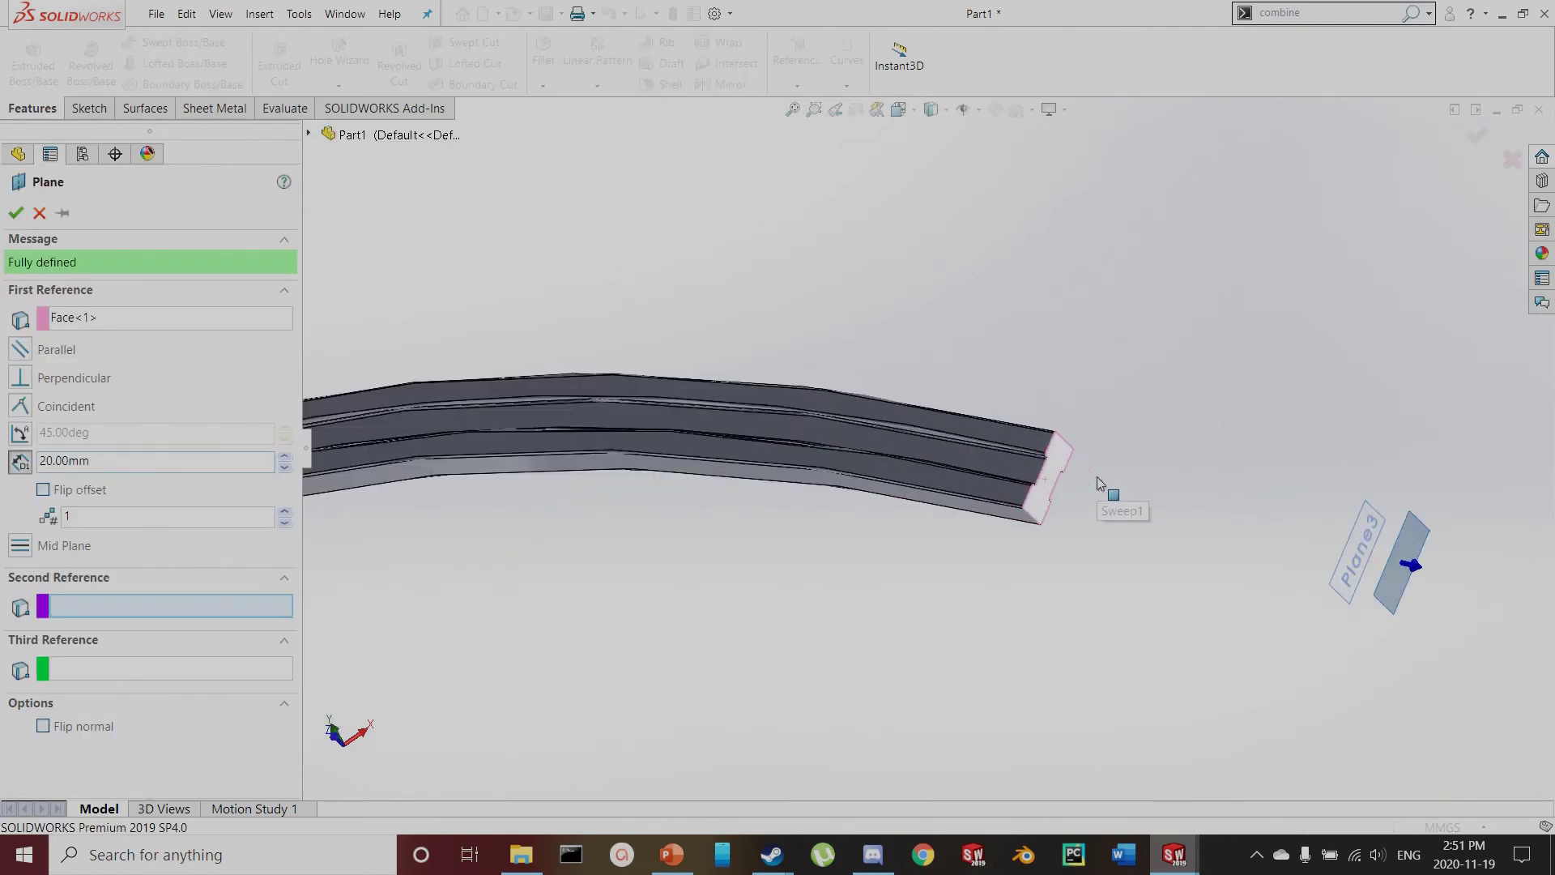
pyautogui.click(13, 214)
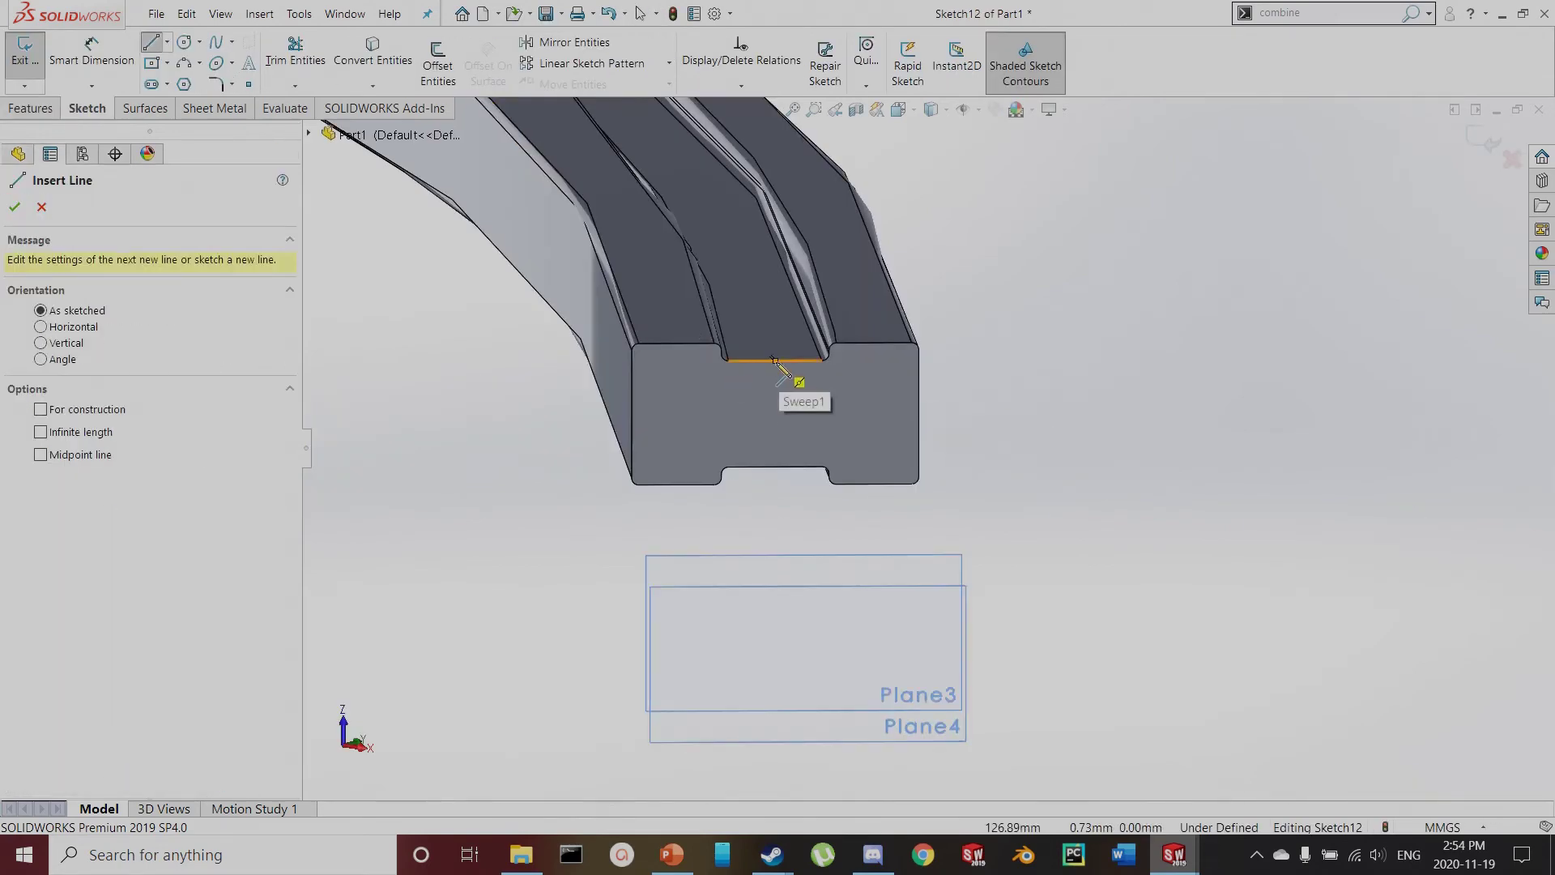
# Sketch a vertical construction line on the cable's end face between the midpoints of the two opposite notch edges
pyautogui.click(775, 360)
pyautogui.click(775, 468)
pyautogui.press('Escape')
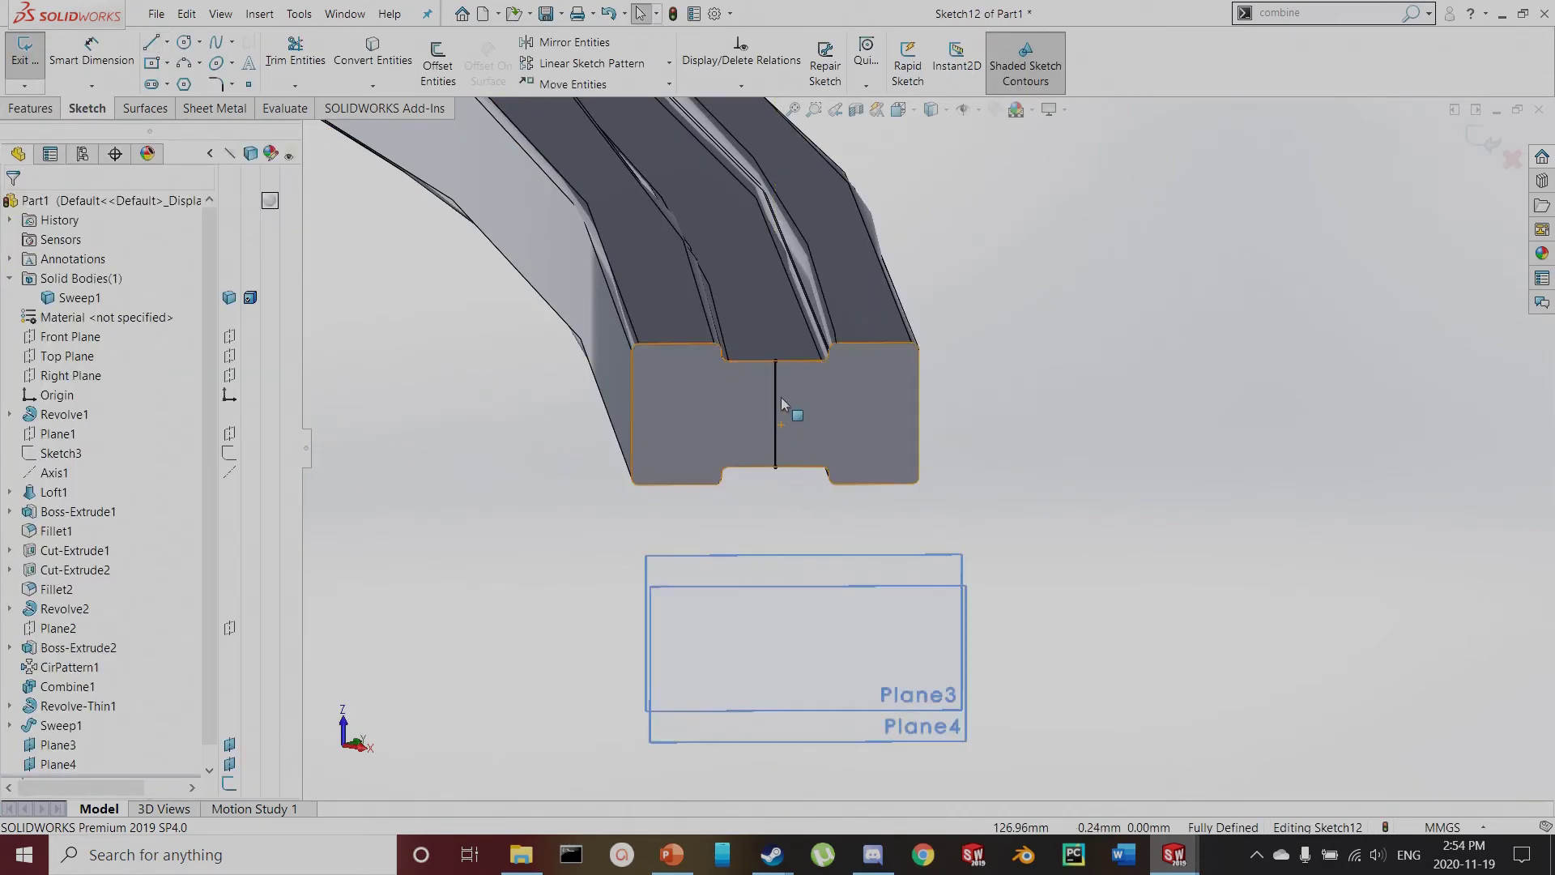
pyautogui.click(775, 389)
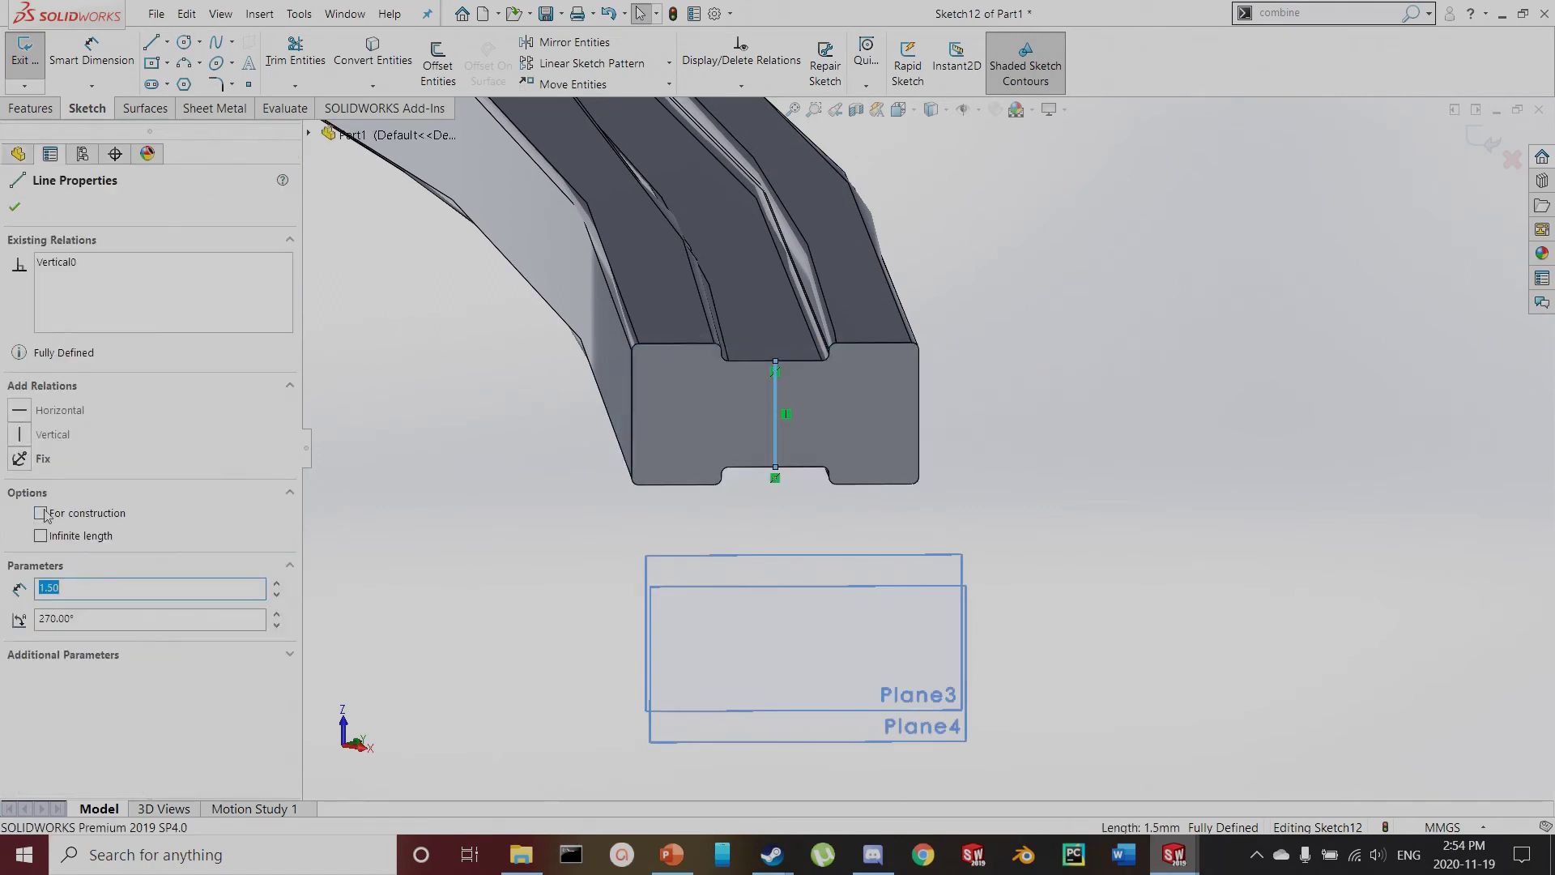
pyautogui.click(1038, 503)
# Sketch a center rectangle about 9 by 4 mm, centered on the construction line's midpoint on the cable's end face
pyautogui.click(152, 63)
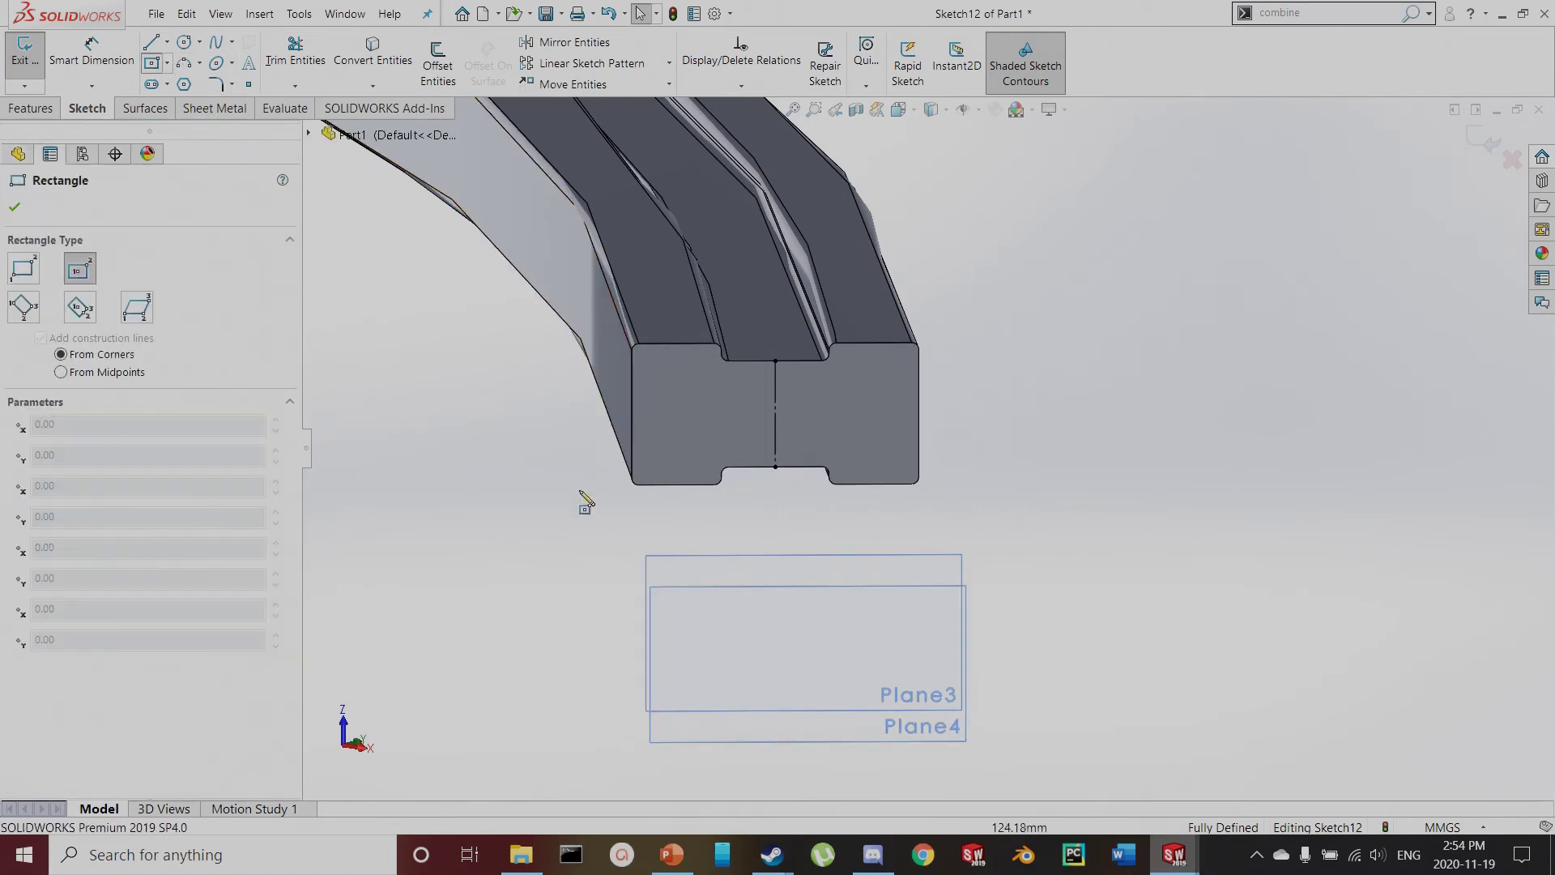
pyautogui.click(775, 412)
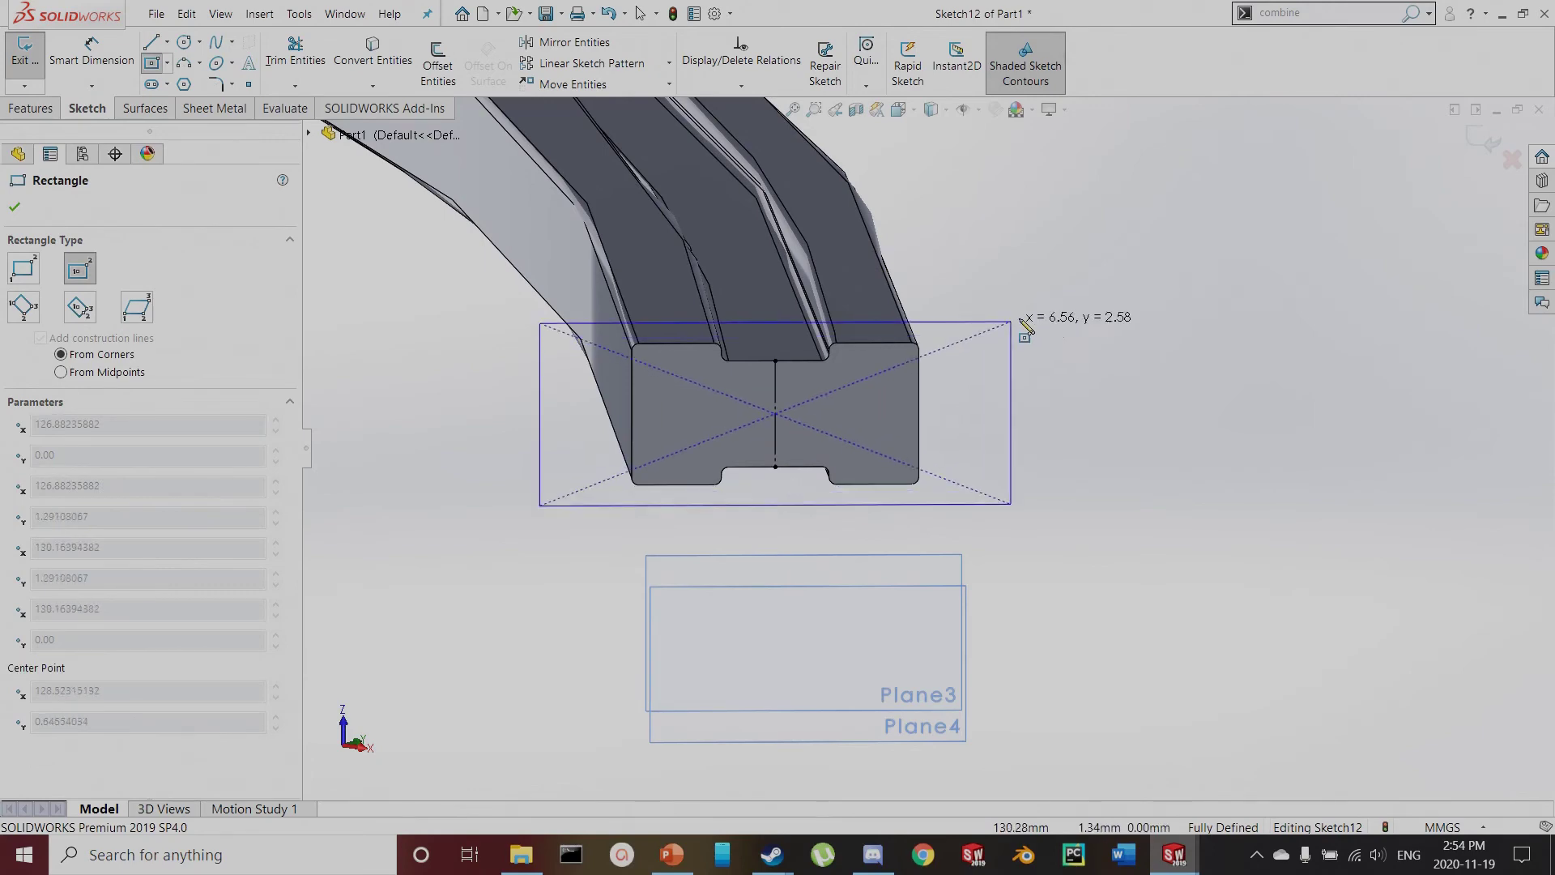
pyautogui.click(1083, 278)
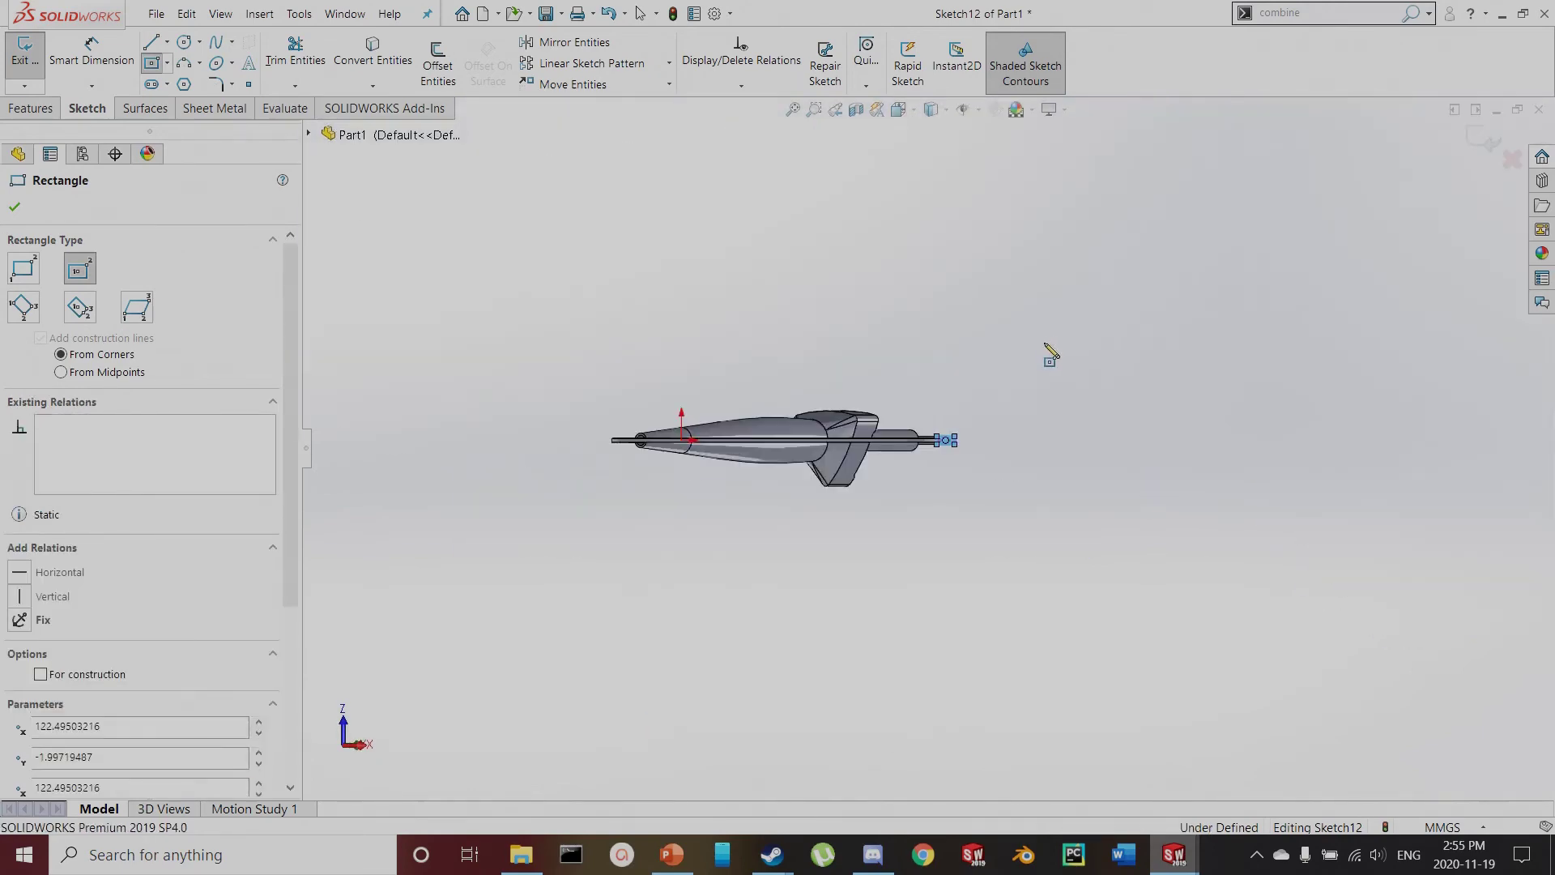
pyautogui.scroll(-8, 954, 445)
pyautogui.press('Escape')
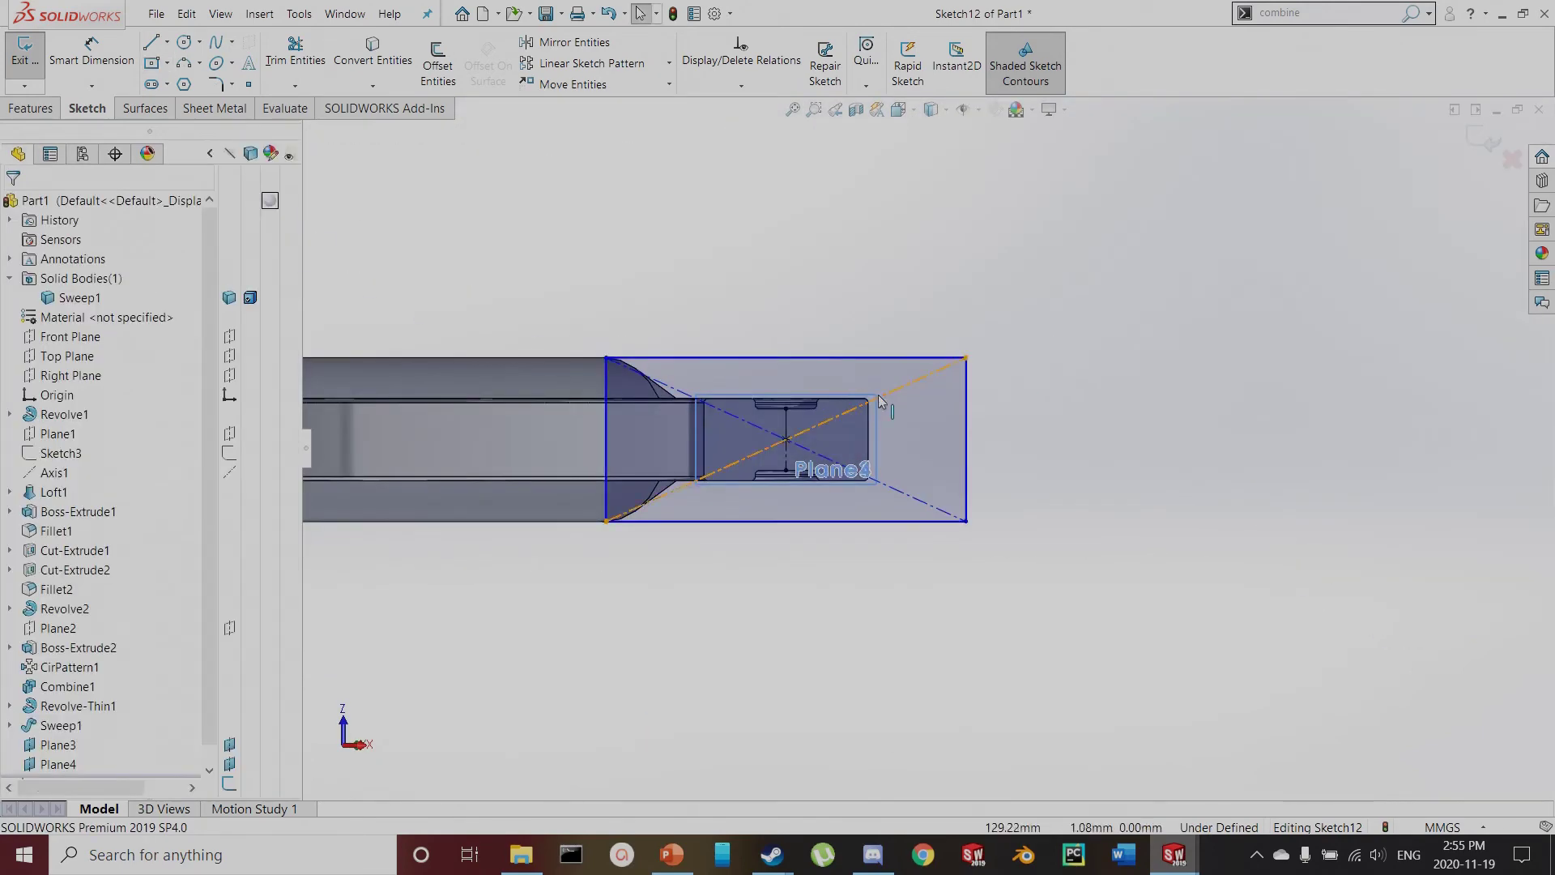
# Dimension the end-face rectangle to 10 mm high and 12.5 mm wide
pyautogui.press('d')
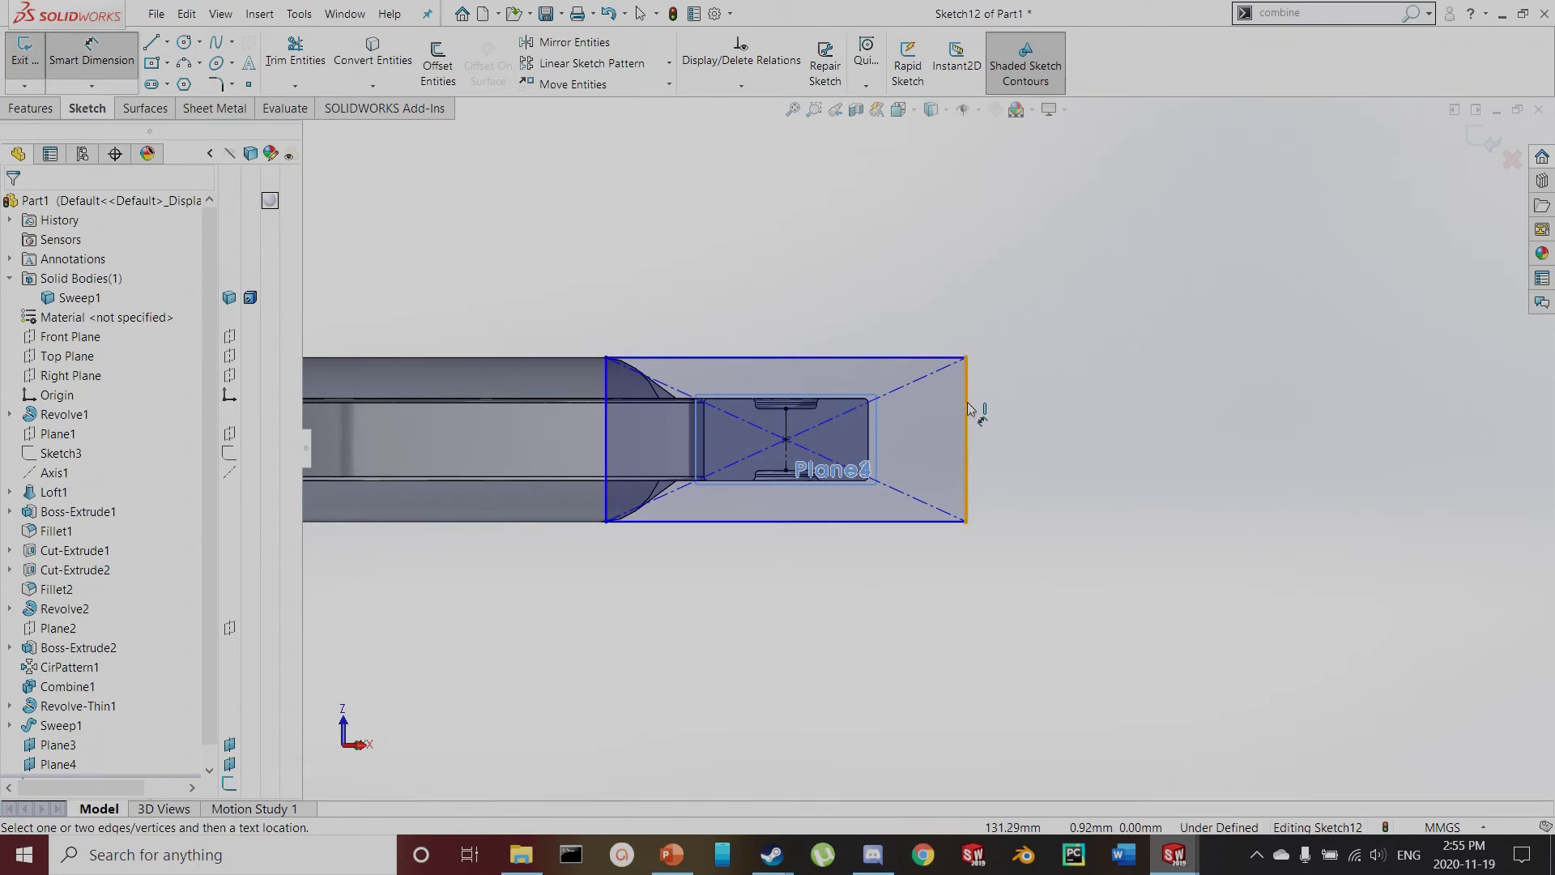
pyautogui.click(966, 409)
pyautogui.click(1061, 409)
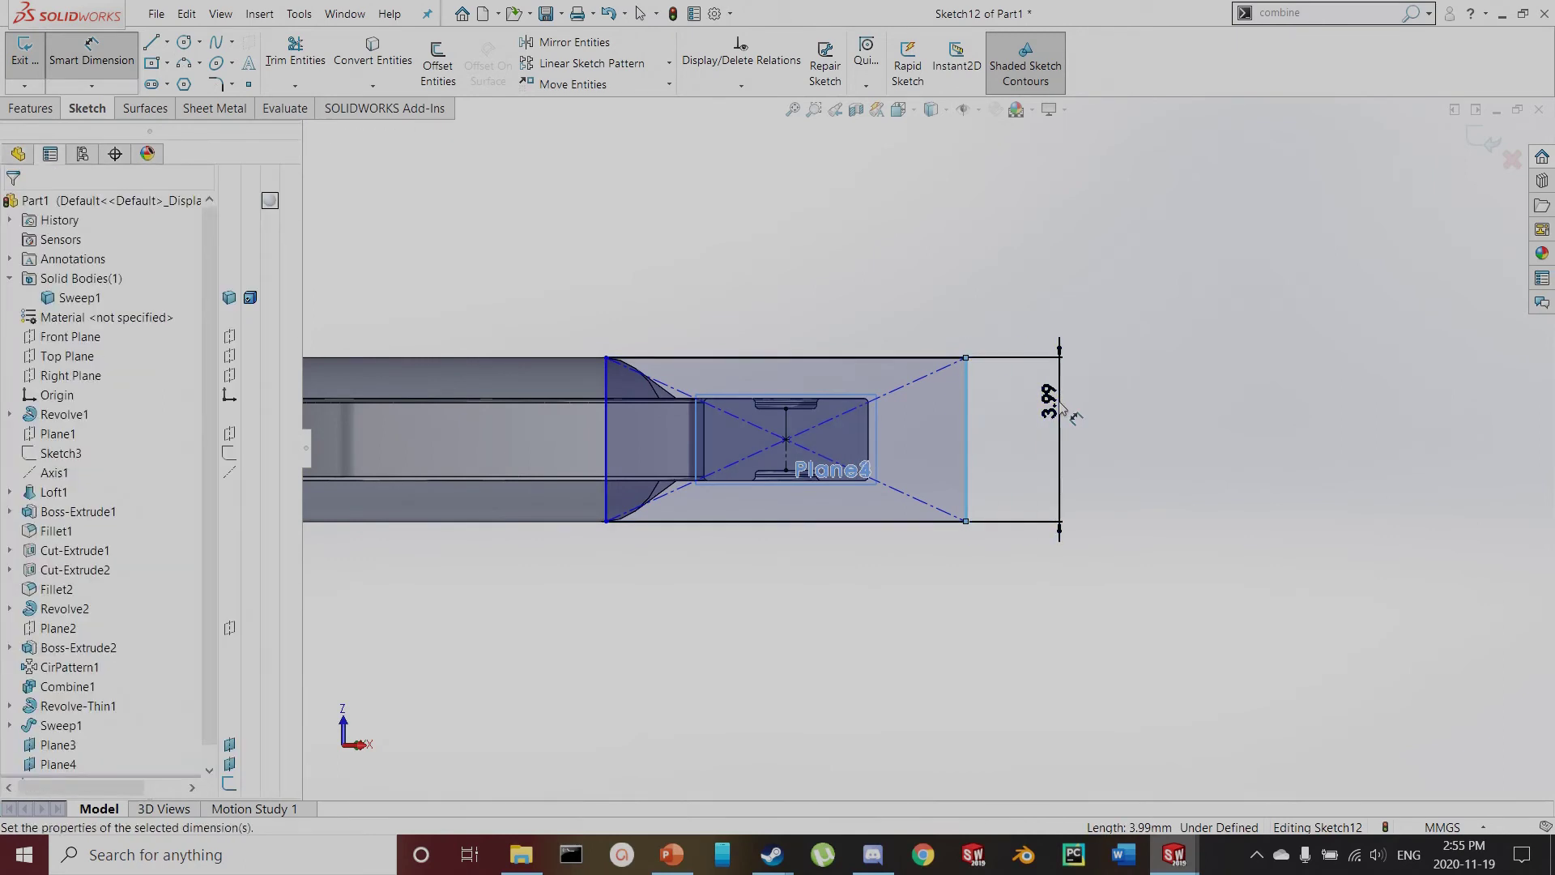
pyautogui.write('10')
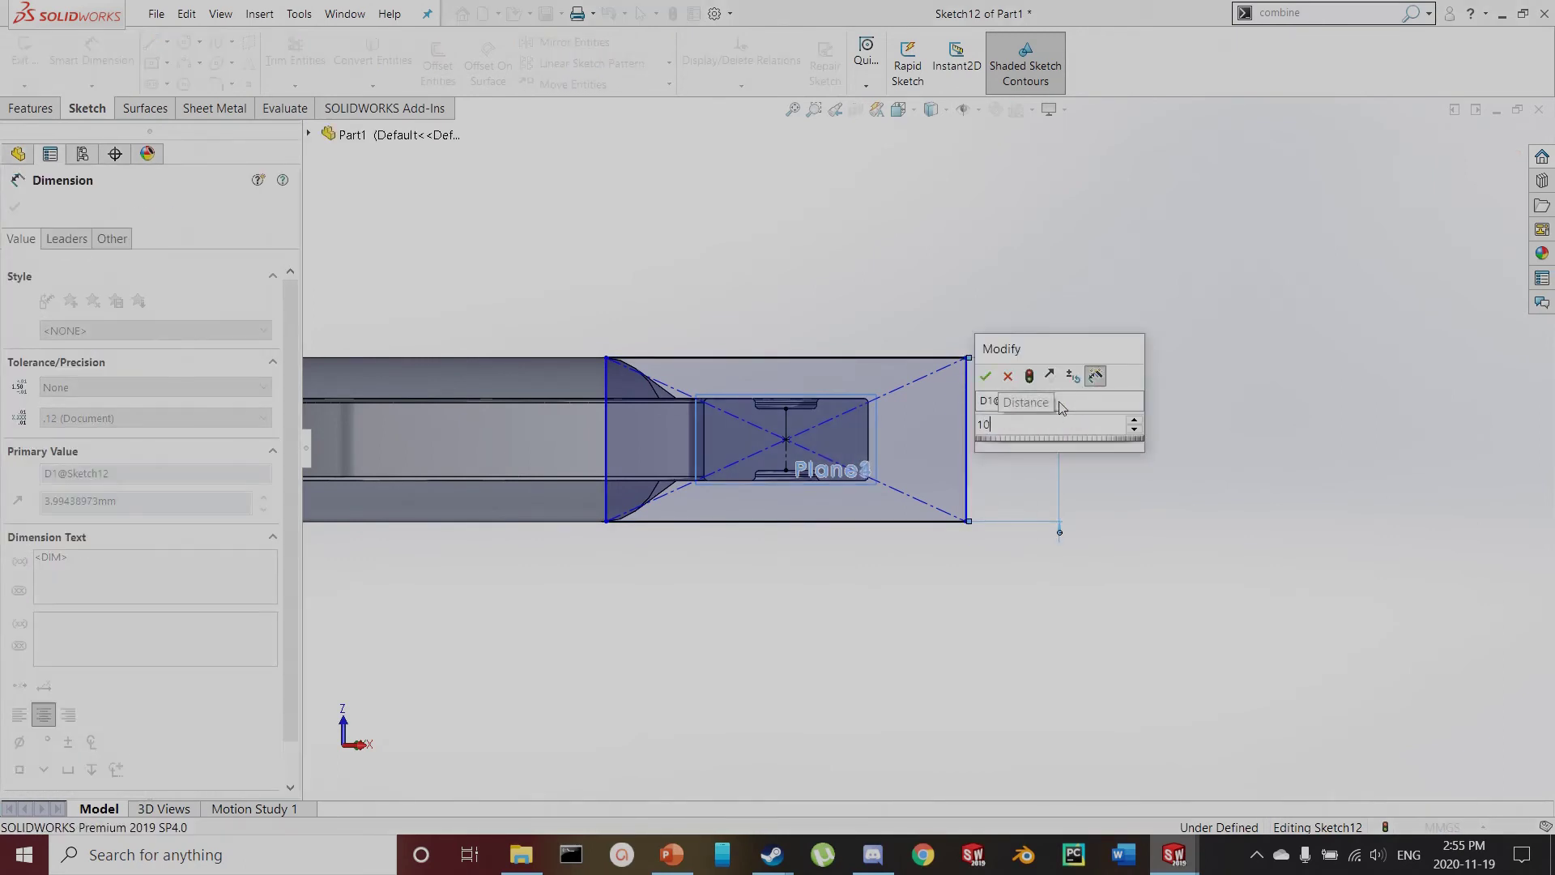
pyautogui.press('Return')
pyautogui.click(920, 236)
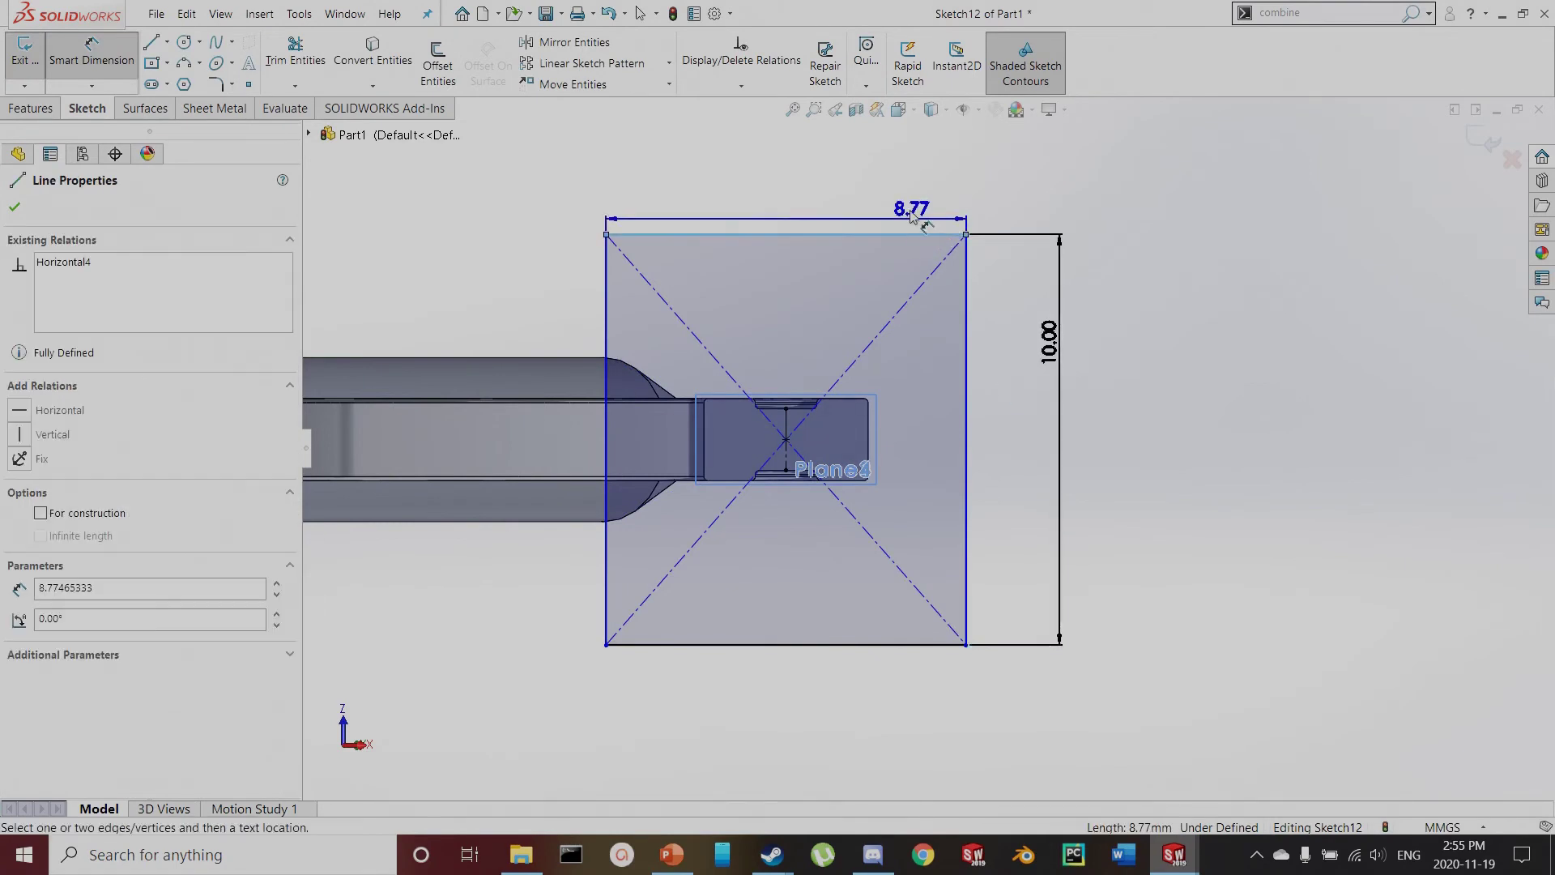
pyautogui.click(887, 175)
pyautogui.write('12.5')
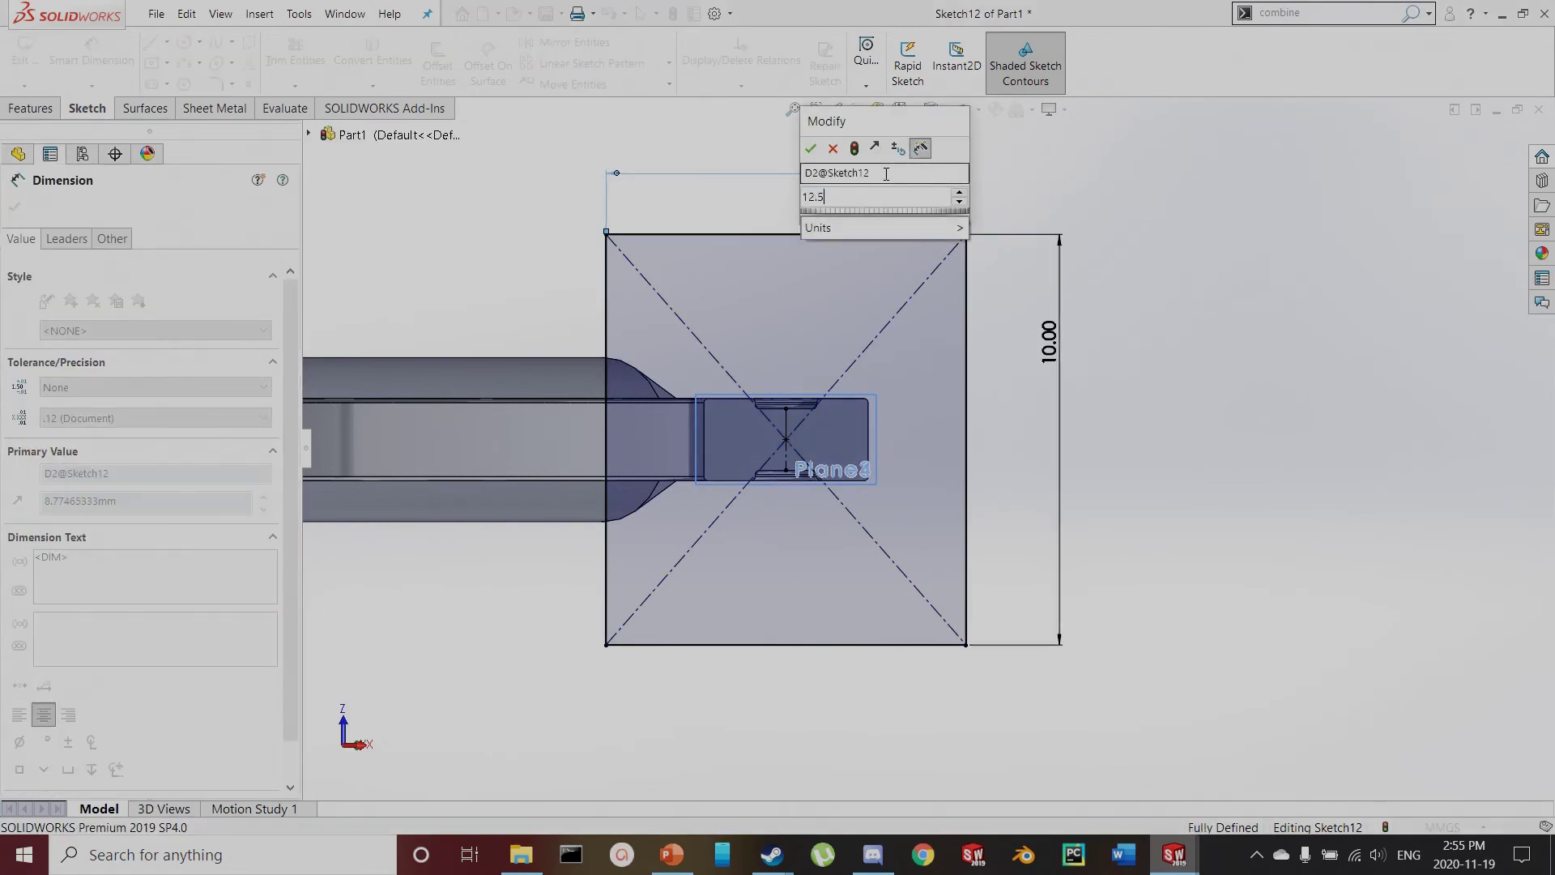
pyautogui.press('Return')
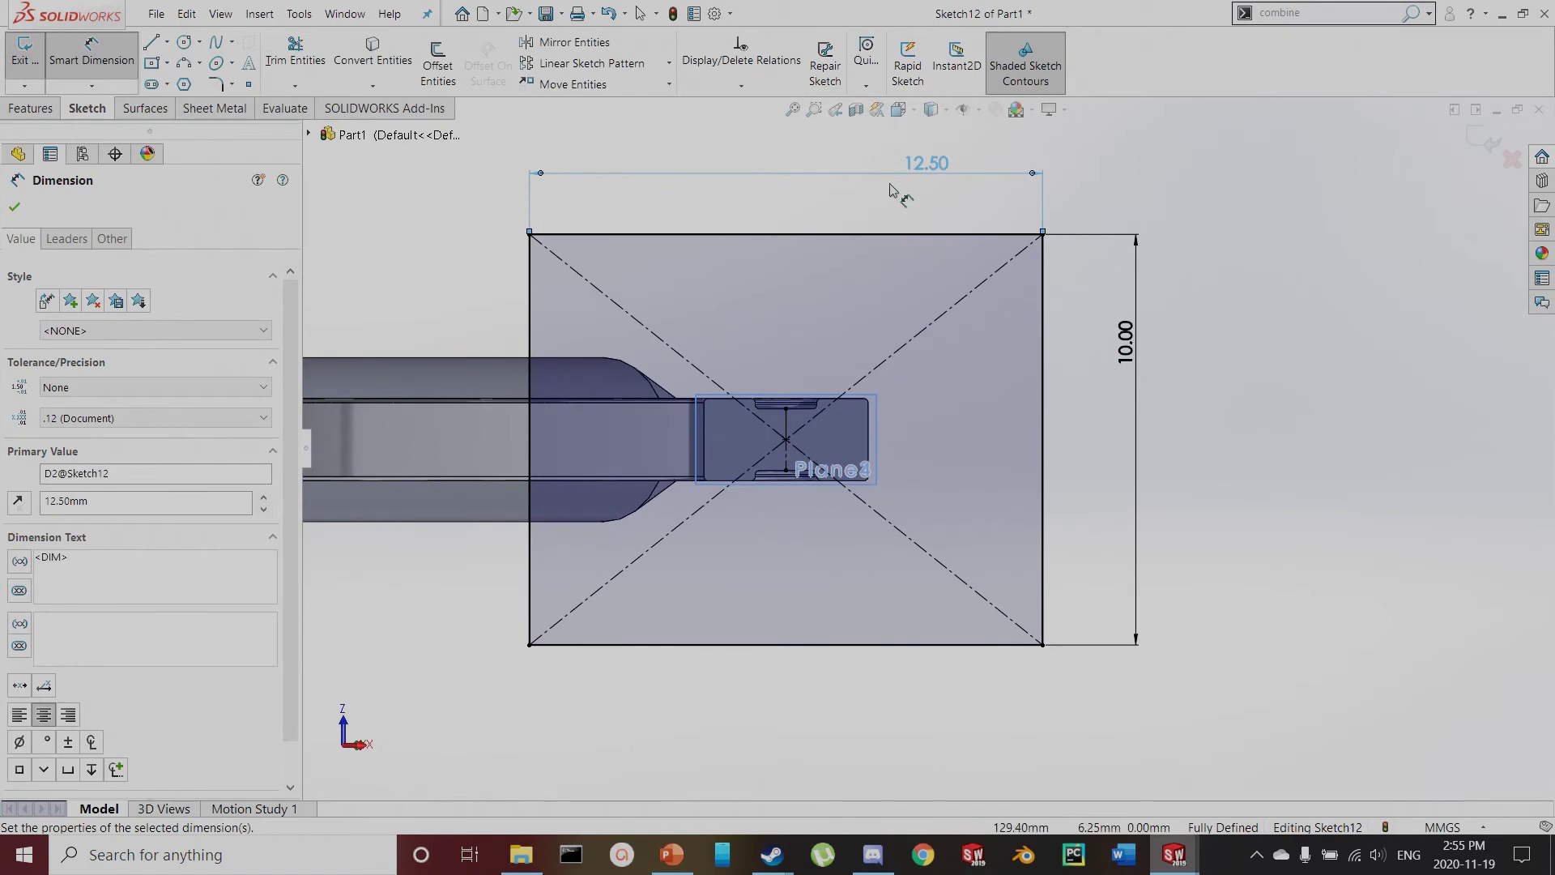
# Fillet all four corners of the 12.5 by 10 mm rectangle with a 1.25 mm radius and exit the sketch
pyautogui.click(219, 86)
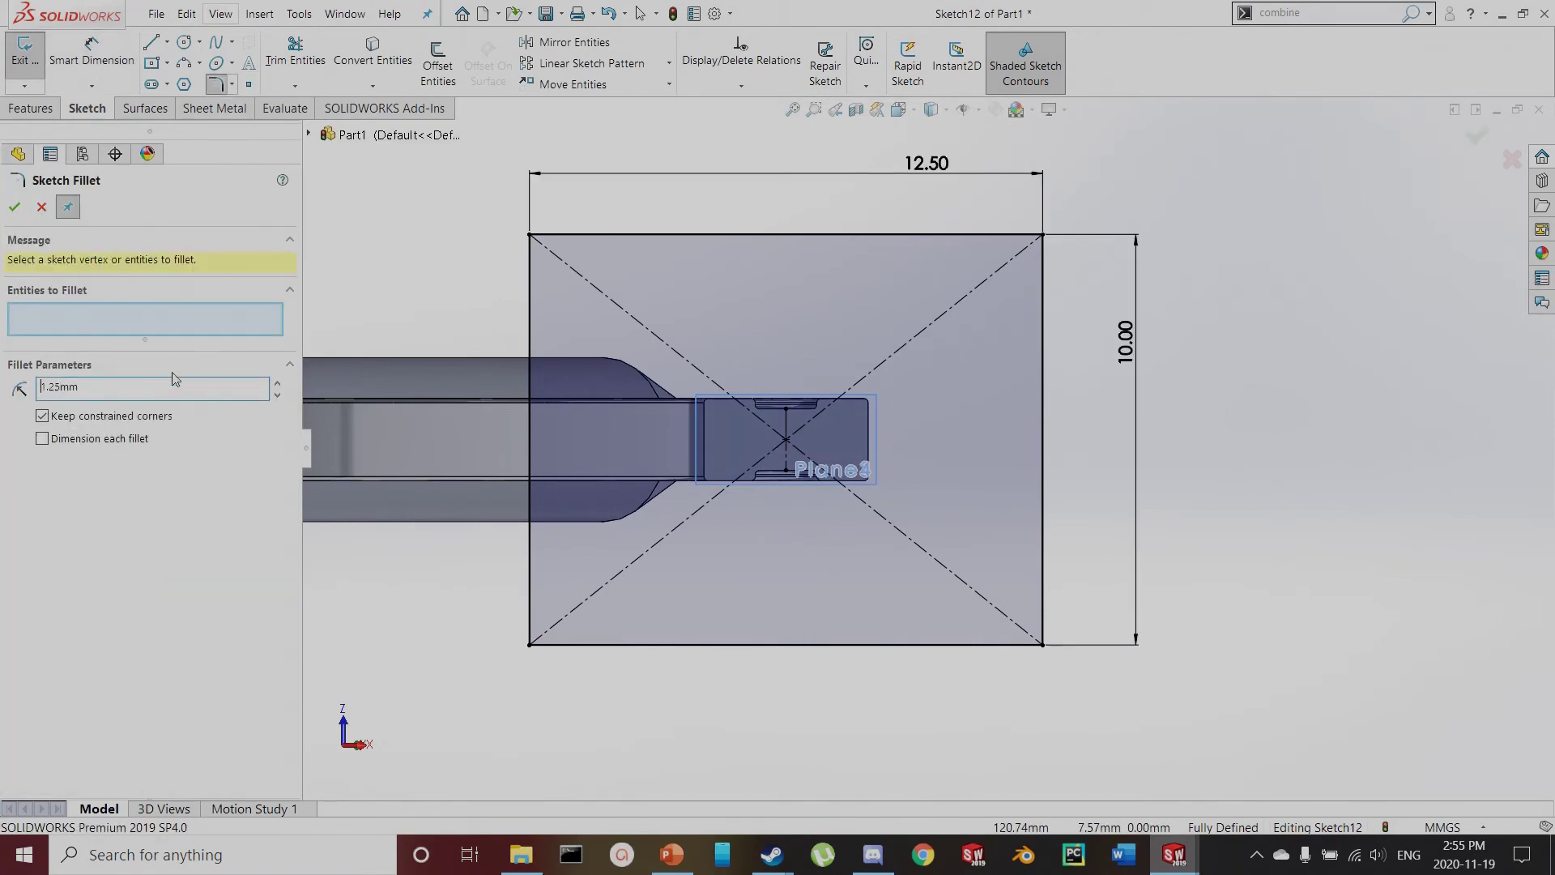
pyautogui.click(1045, 240)
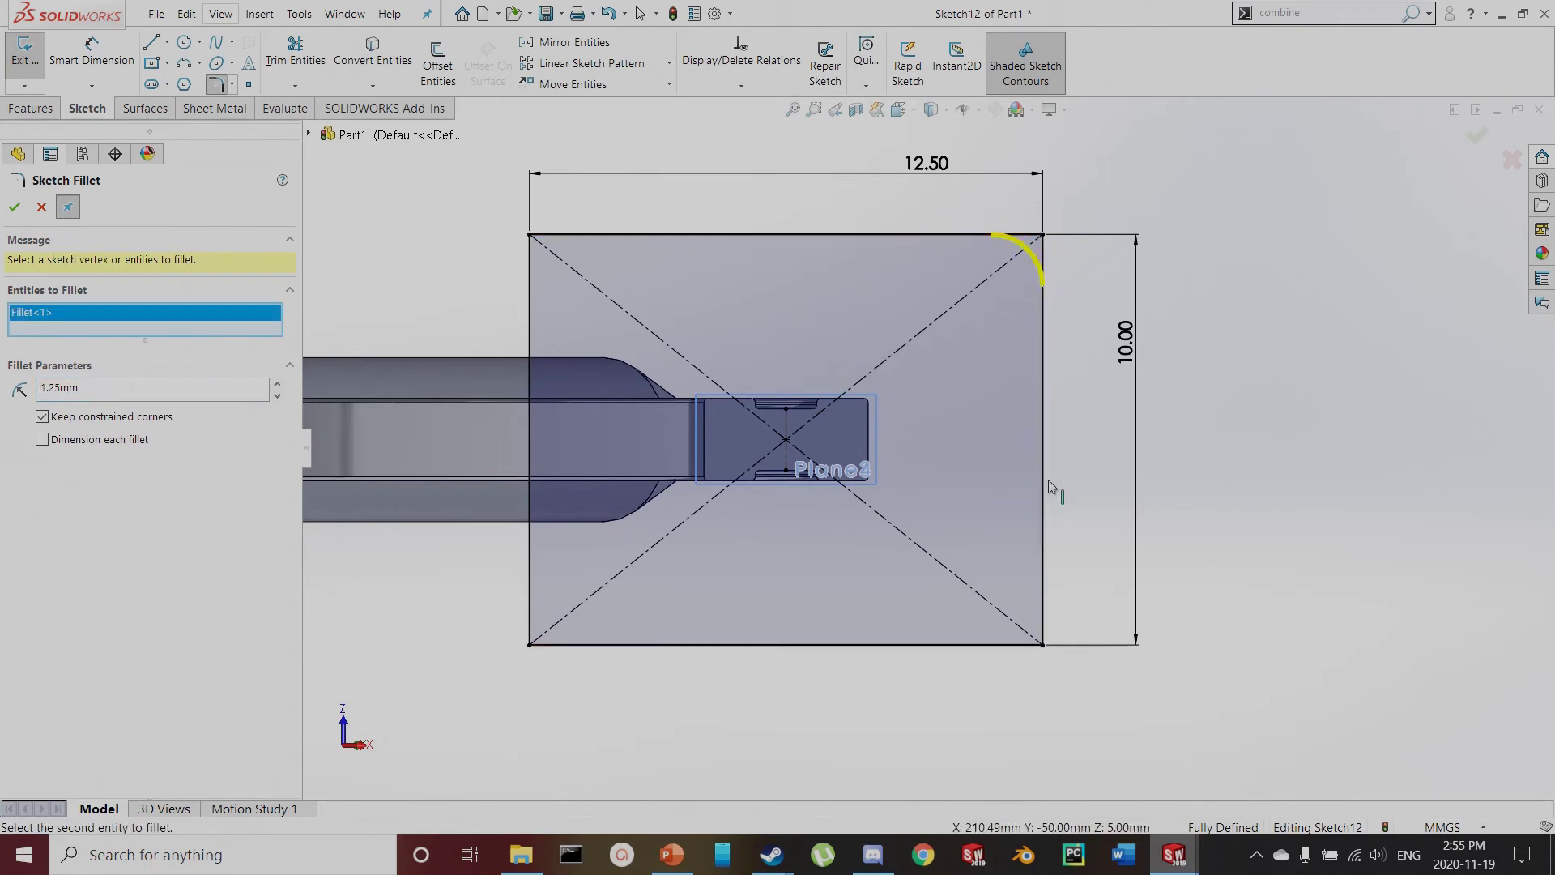
pyautogui.click(1041, 645)
pyautogui.click(530, 644)
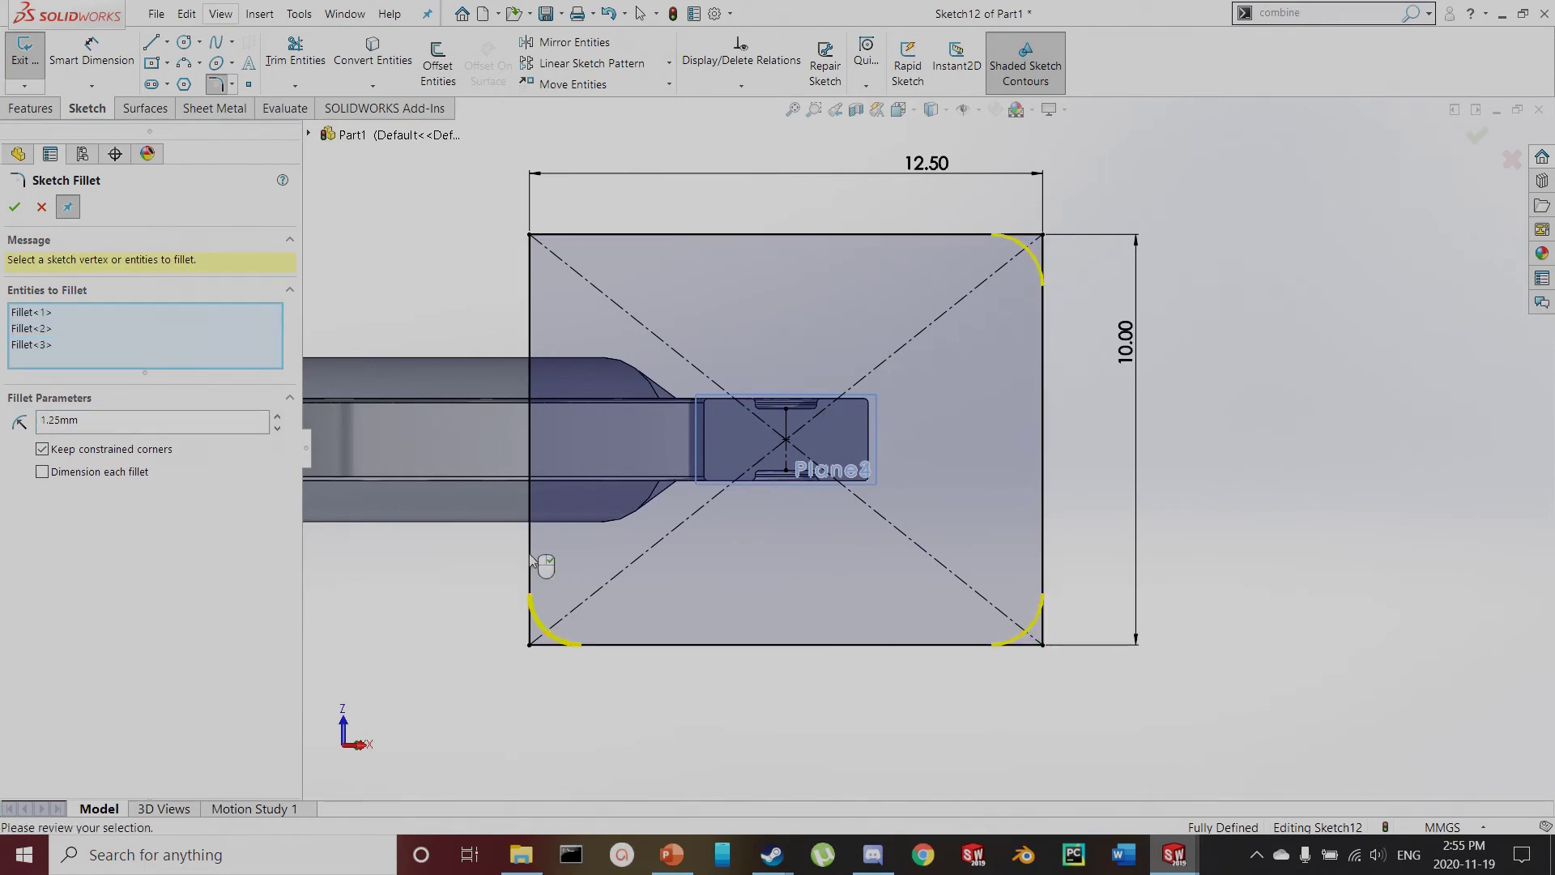
pyautogui.click(531, 236)
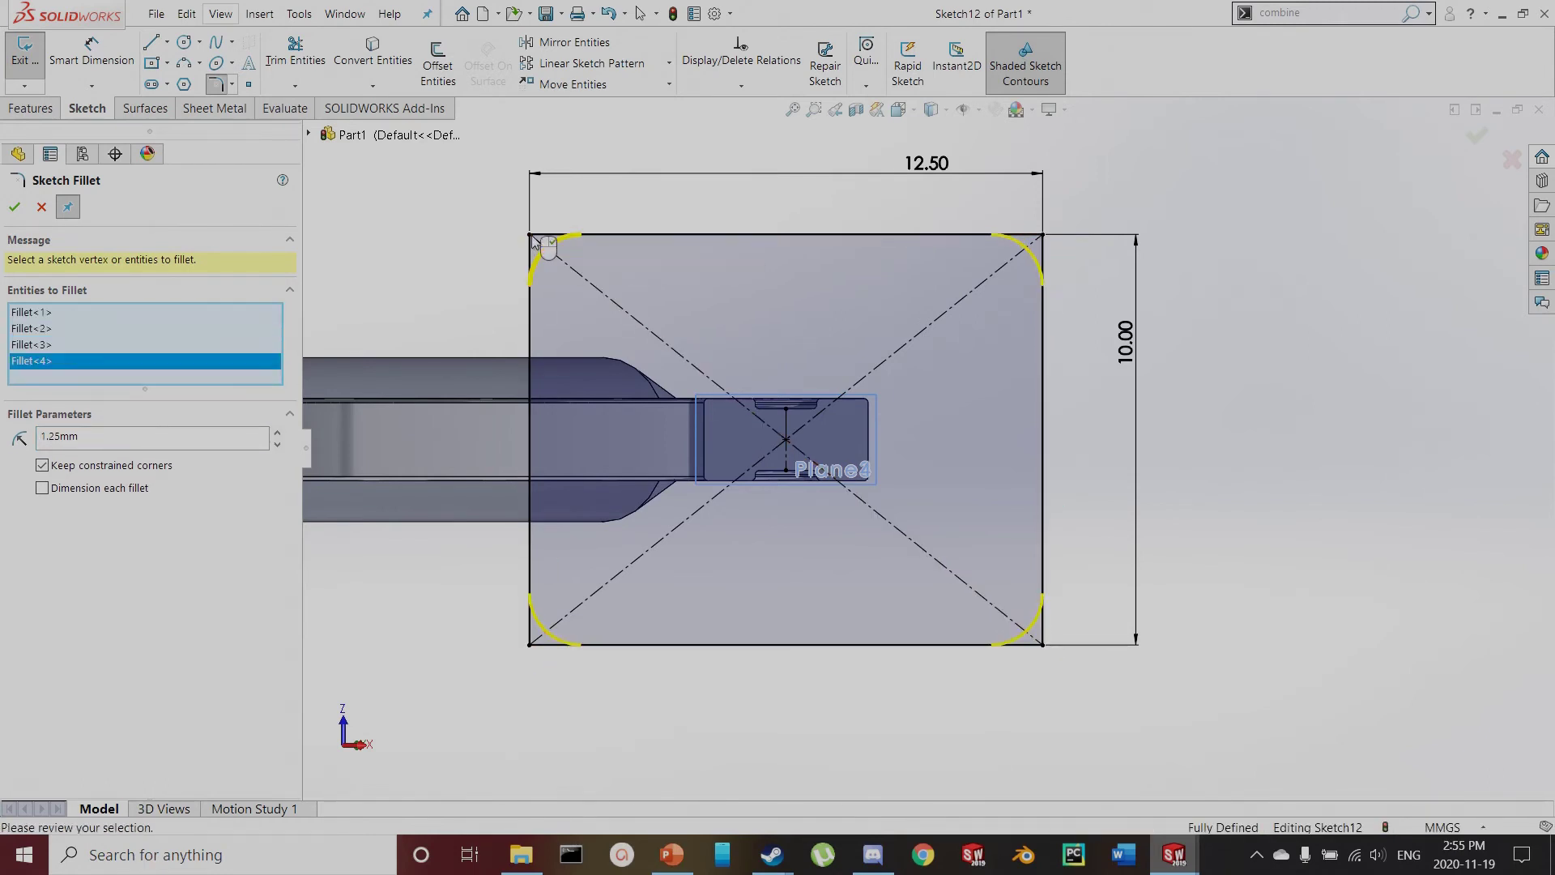
pyautogui.click(15, 206)
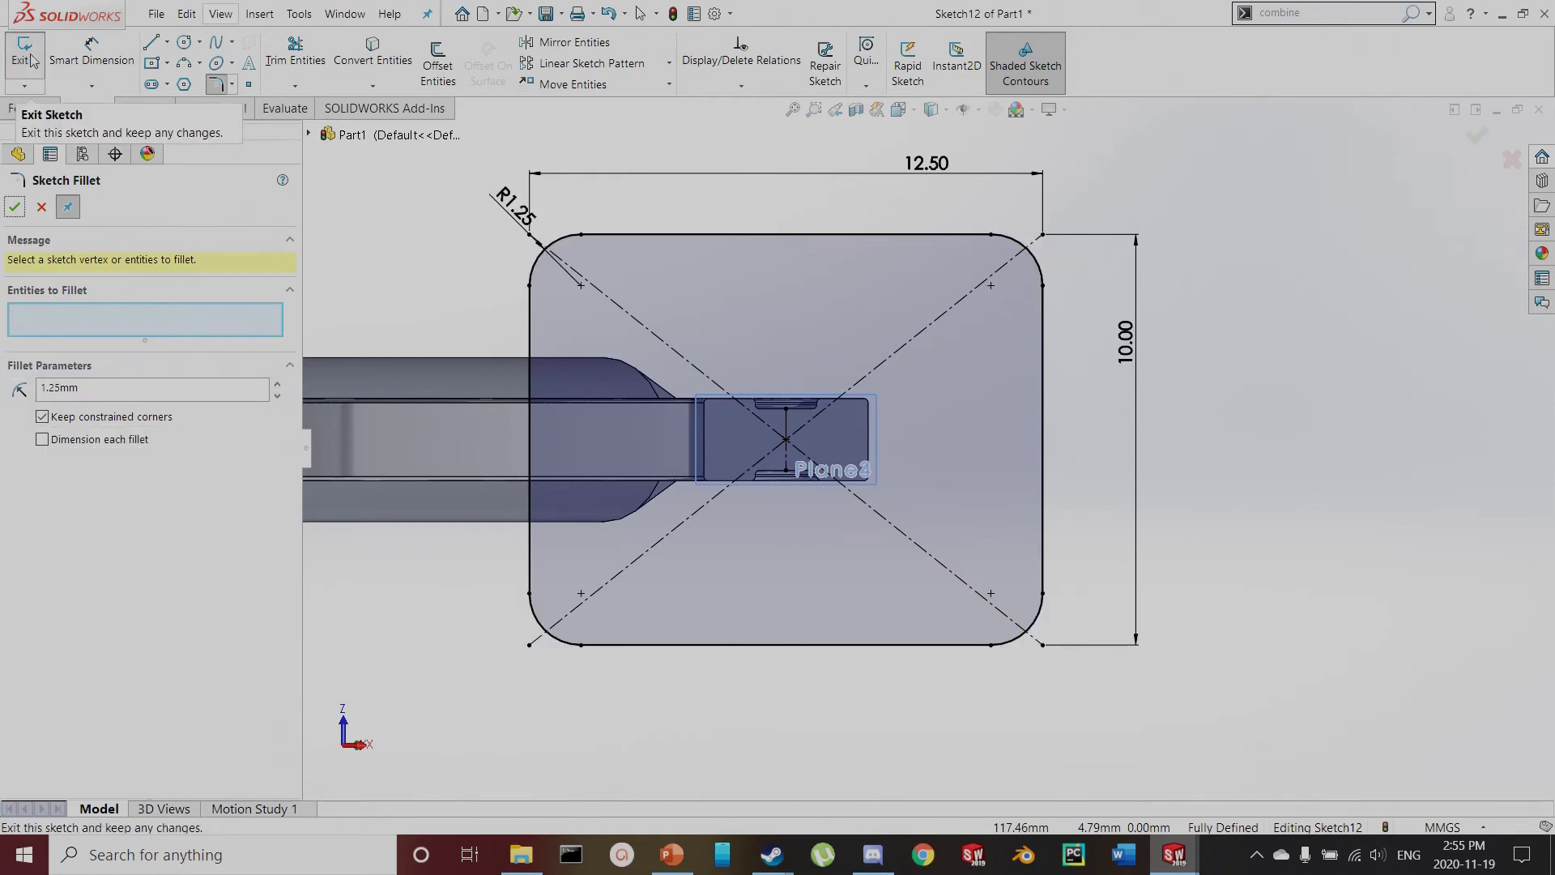
pyautogui.click(25, 52)
# Sketch a center rectangle about 19 by 12.5 mm on the 17.5 mm offset plane, centered on the end-face rectangle's center
pyautogui.moveTo(596, 486); pyautogui.dragTo(1197, 676, button='middle')
pyautogui.scroll(-5, 1165, 483)
pyautogui.press('r')
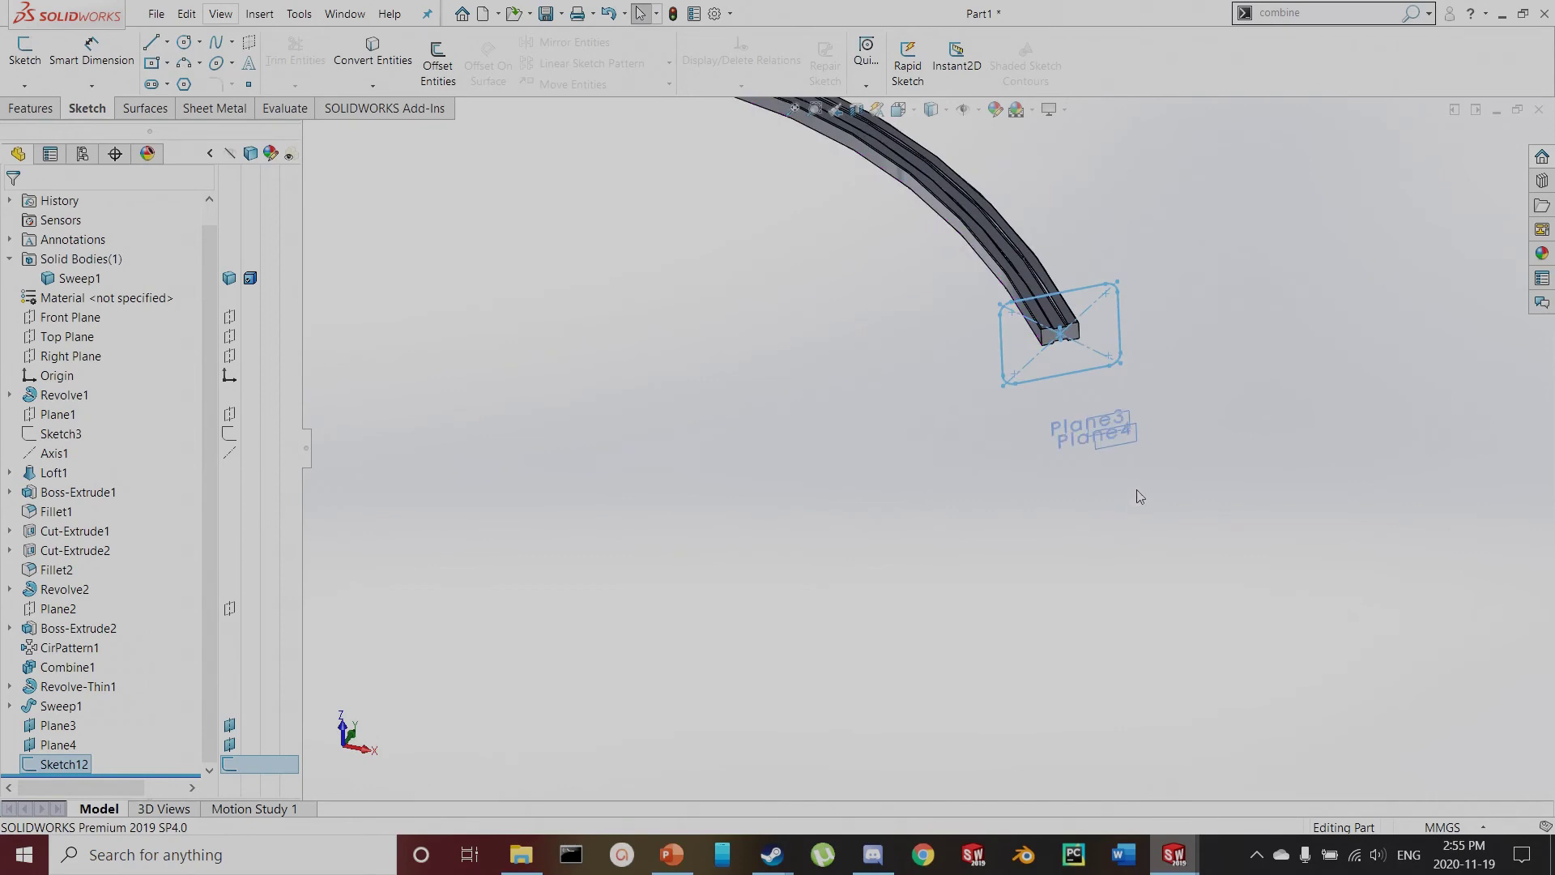
pyautogui.click(821, 443)
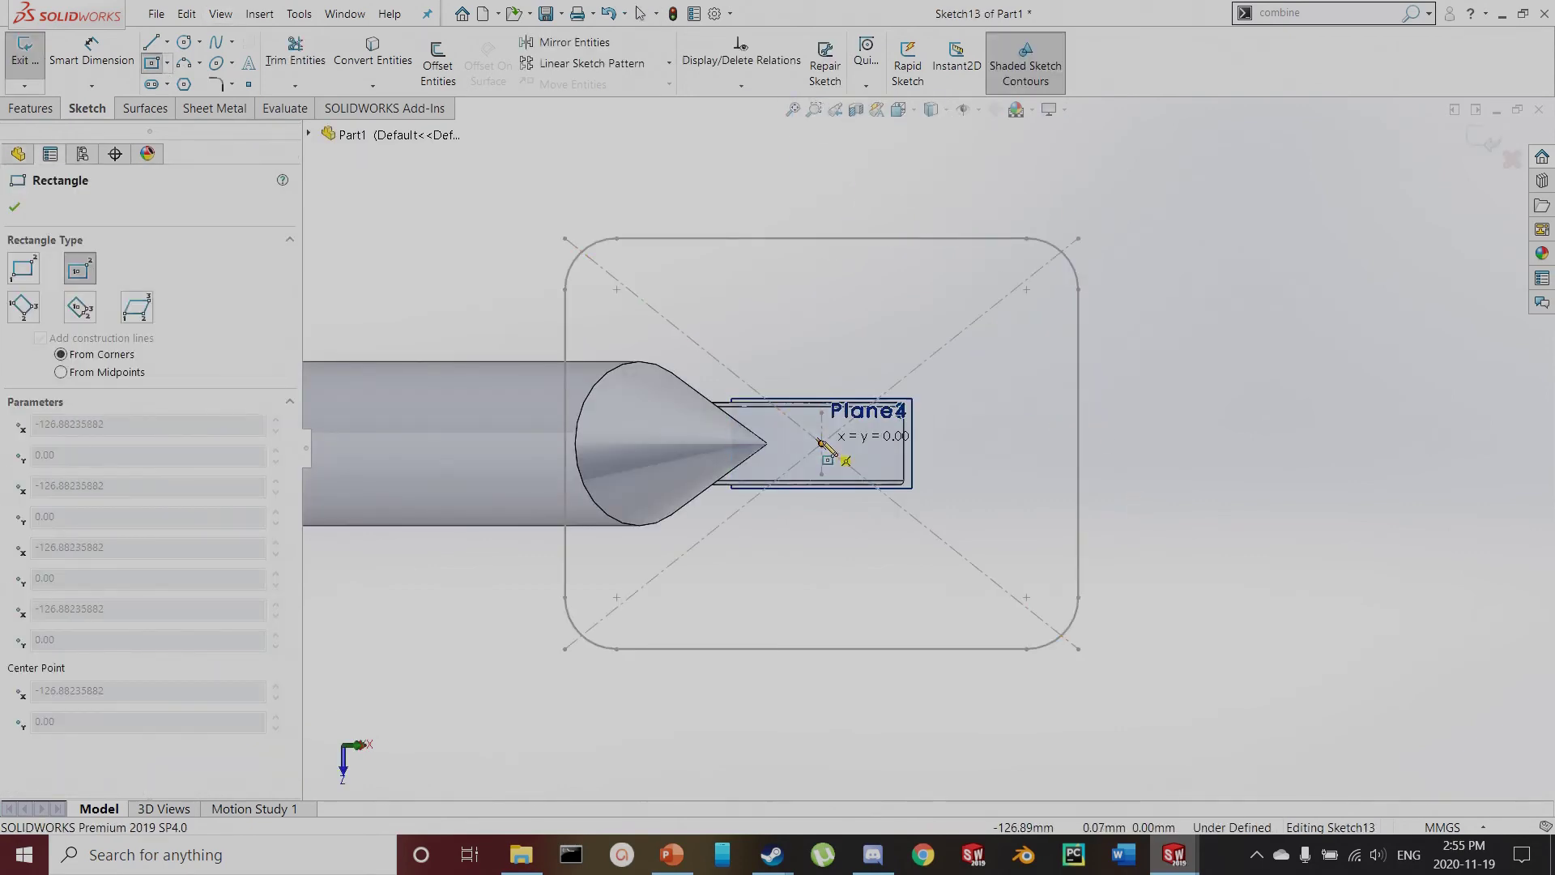
pyautogui.click(1207, 187)
# Dimension the new rectangle to 14 mm wide and 11.5 mm high
pyautogui.press('d')
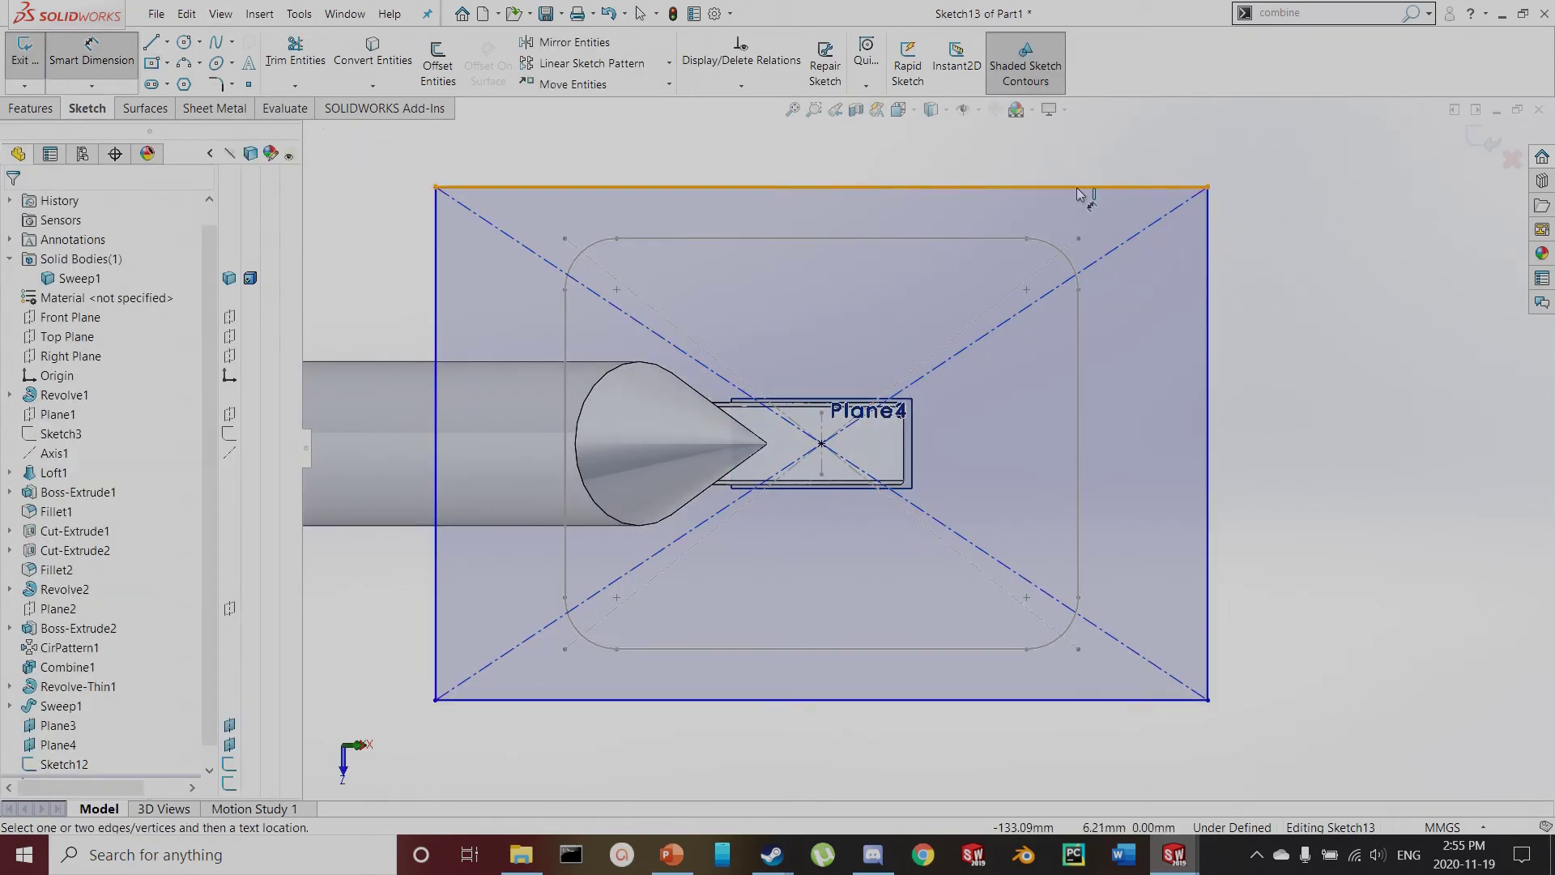
pyautogui.click(1081, 187)
pyautogui.click(1065, 150)
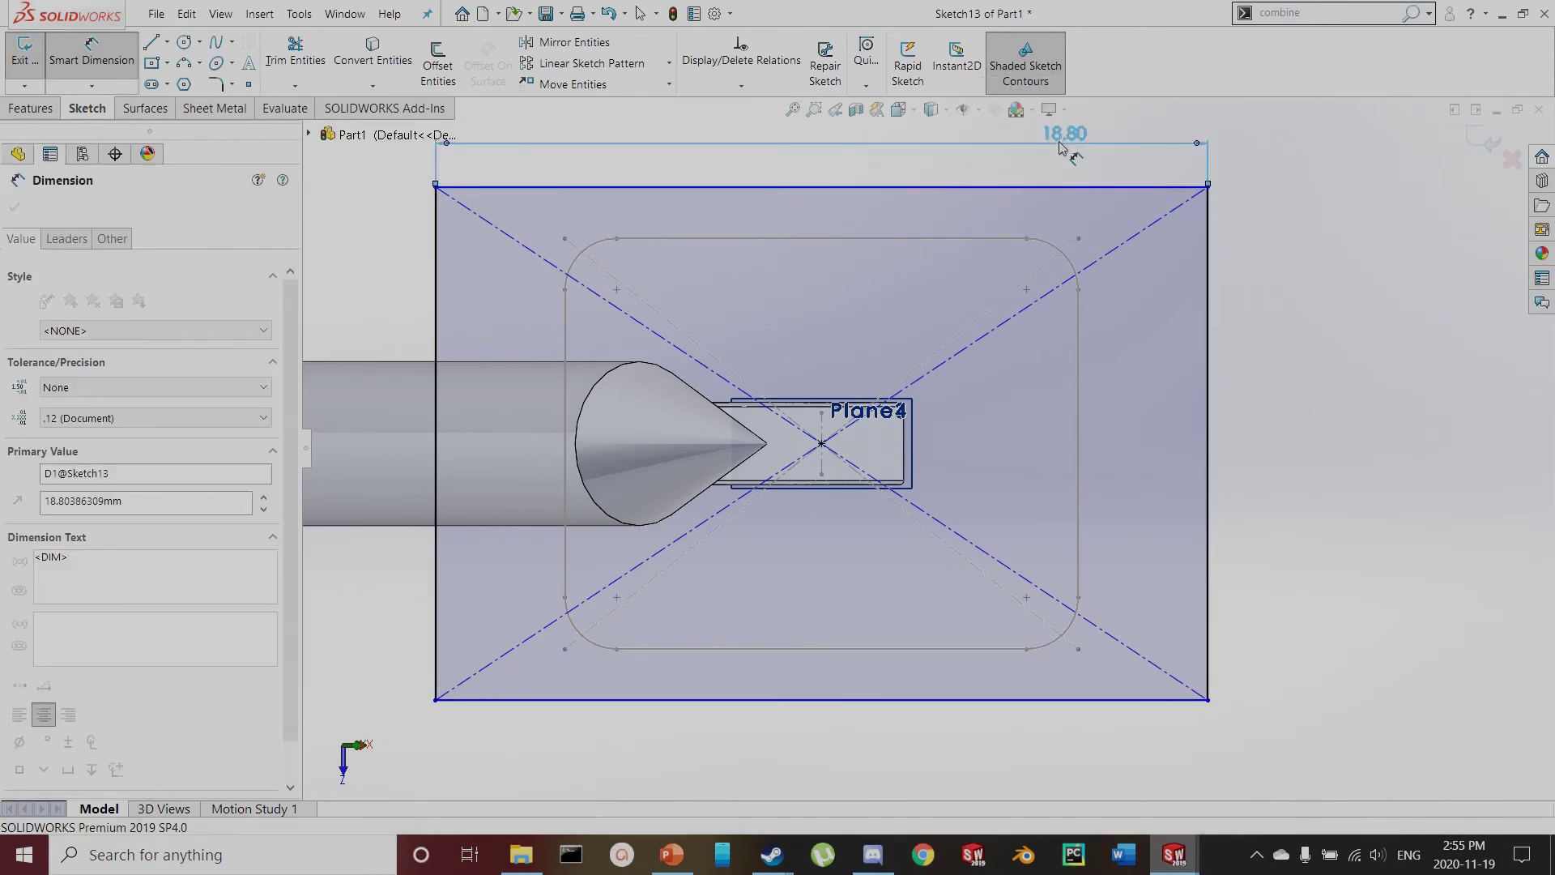
pyautogui.write('14')
pyautogui.press('Return')
pyautogui.click(1111, 289)
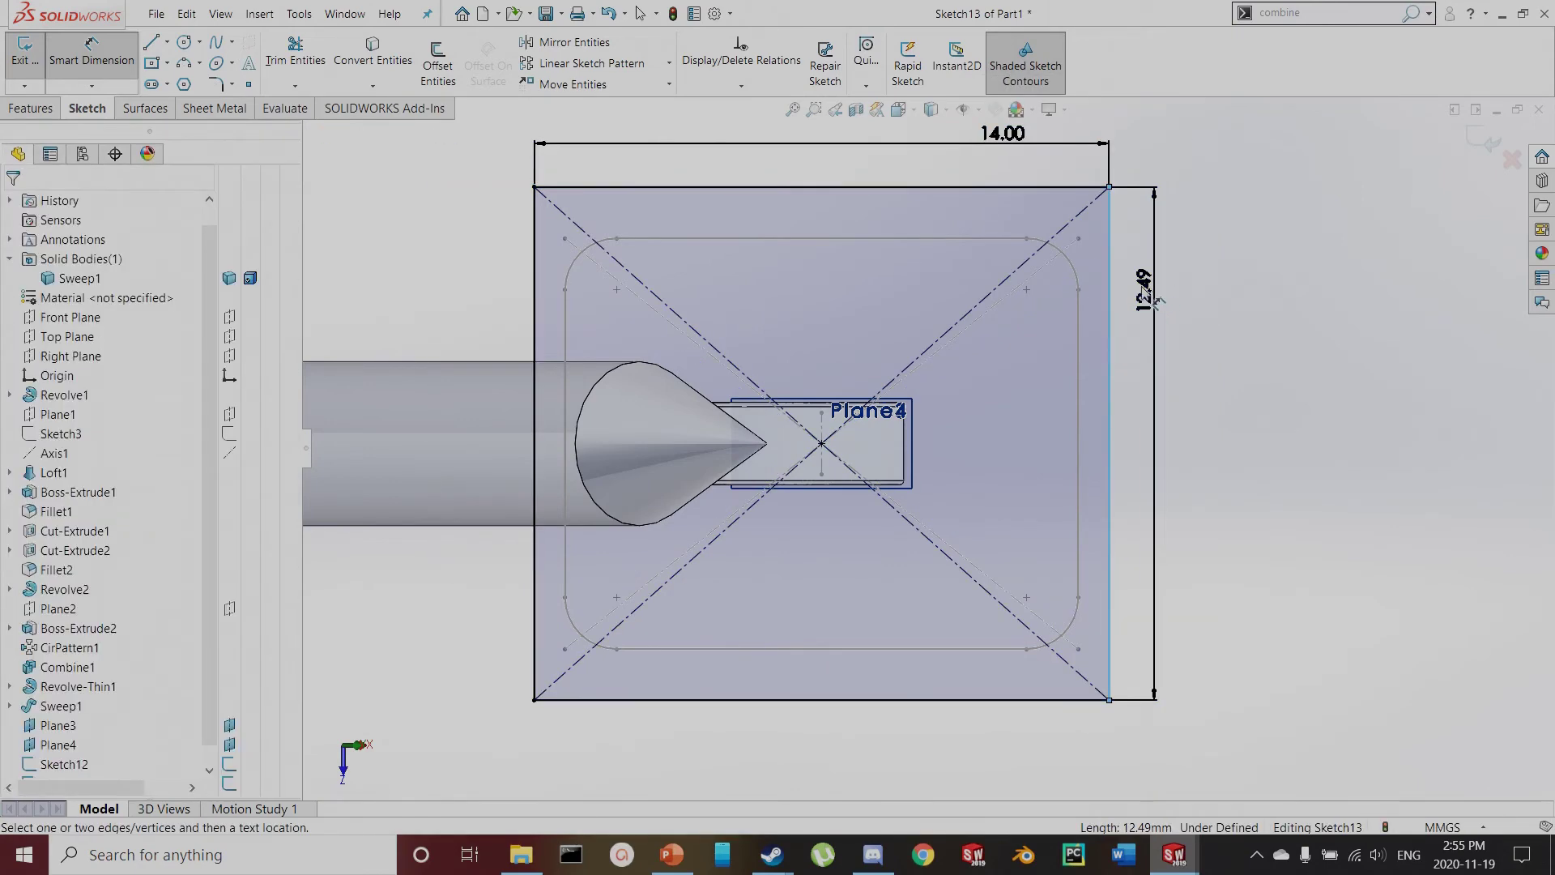
pyautogui.click(1149, 298)
pyautogui.write('11.5')
pyautogui.press('Return')
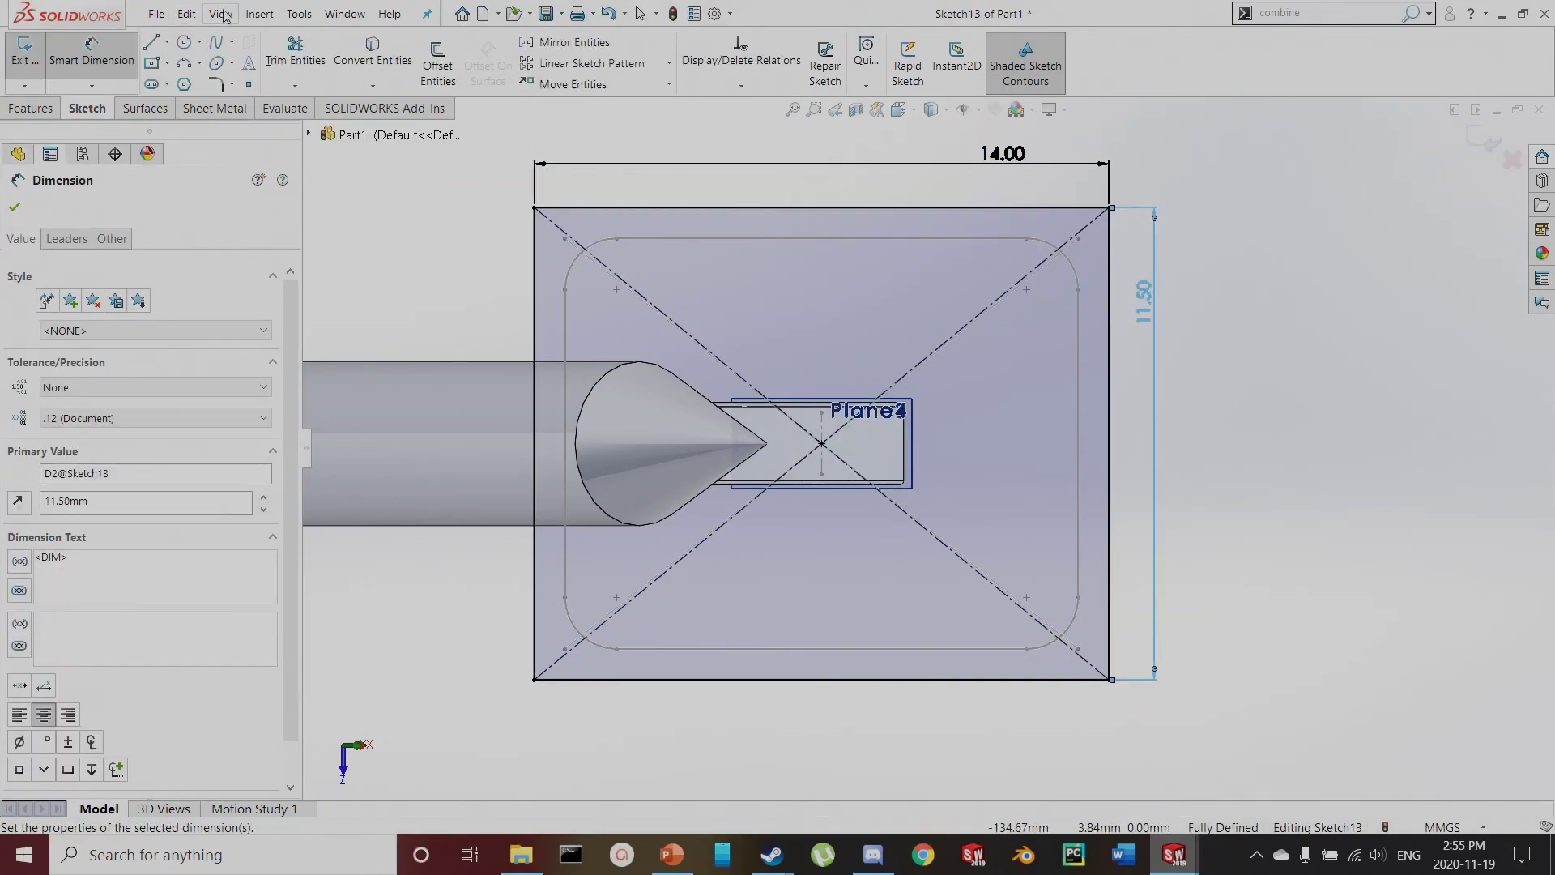
pyautogui.press('Escape')
# Fillet all four corners of the 14 by 11.5 mm rectangle with a 1.25 mm radius and exit the sketch
pyautogui.click(215, 84)
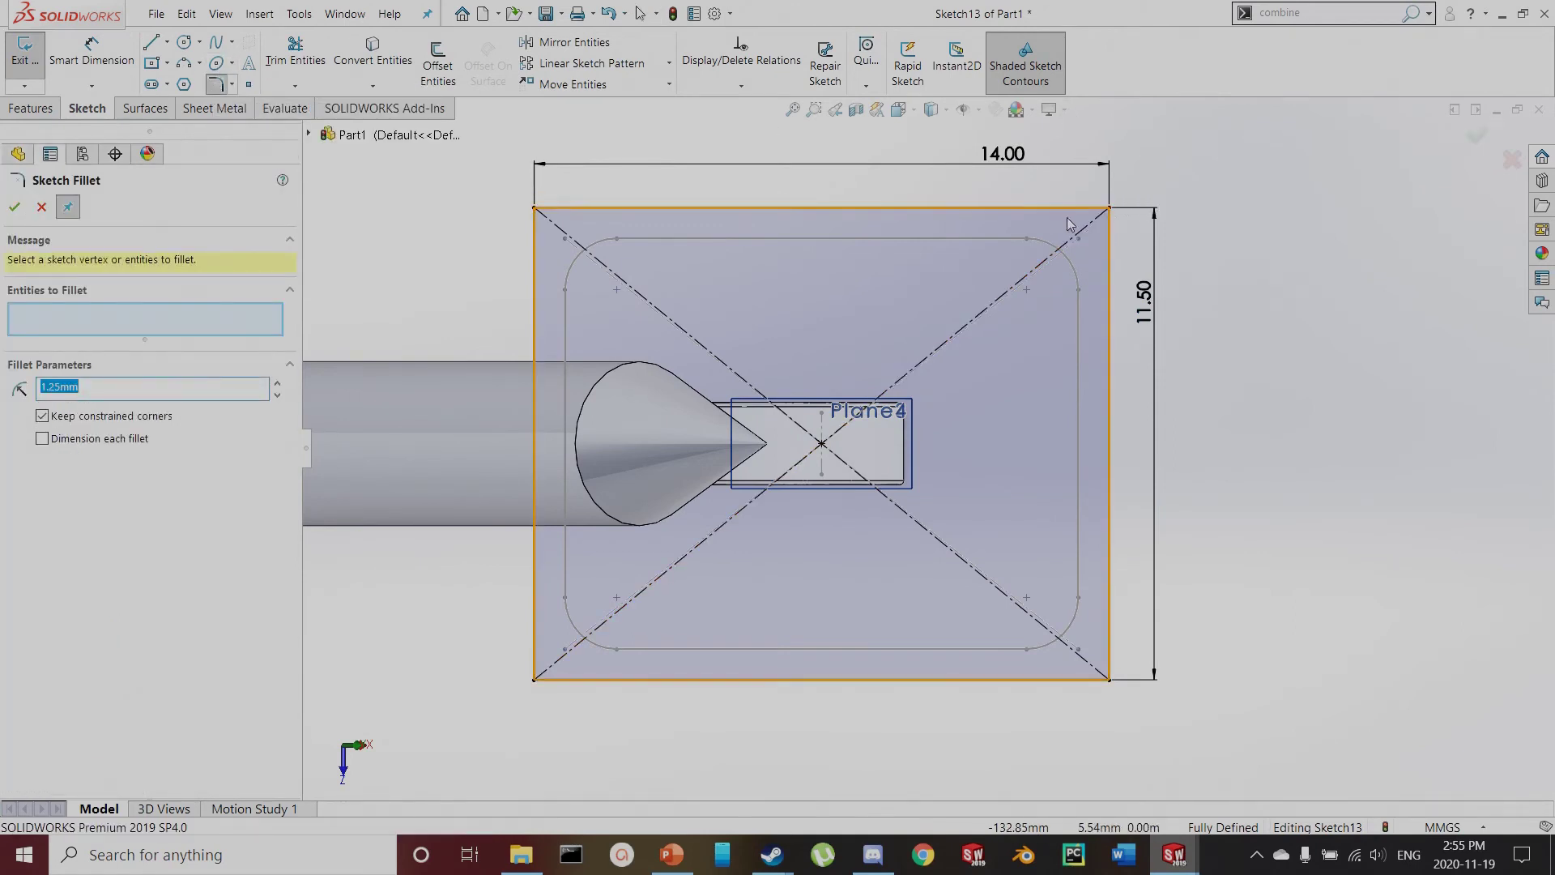
pyautogui.click(1109, 209)
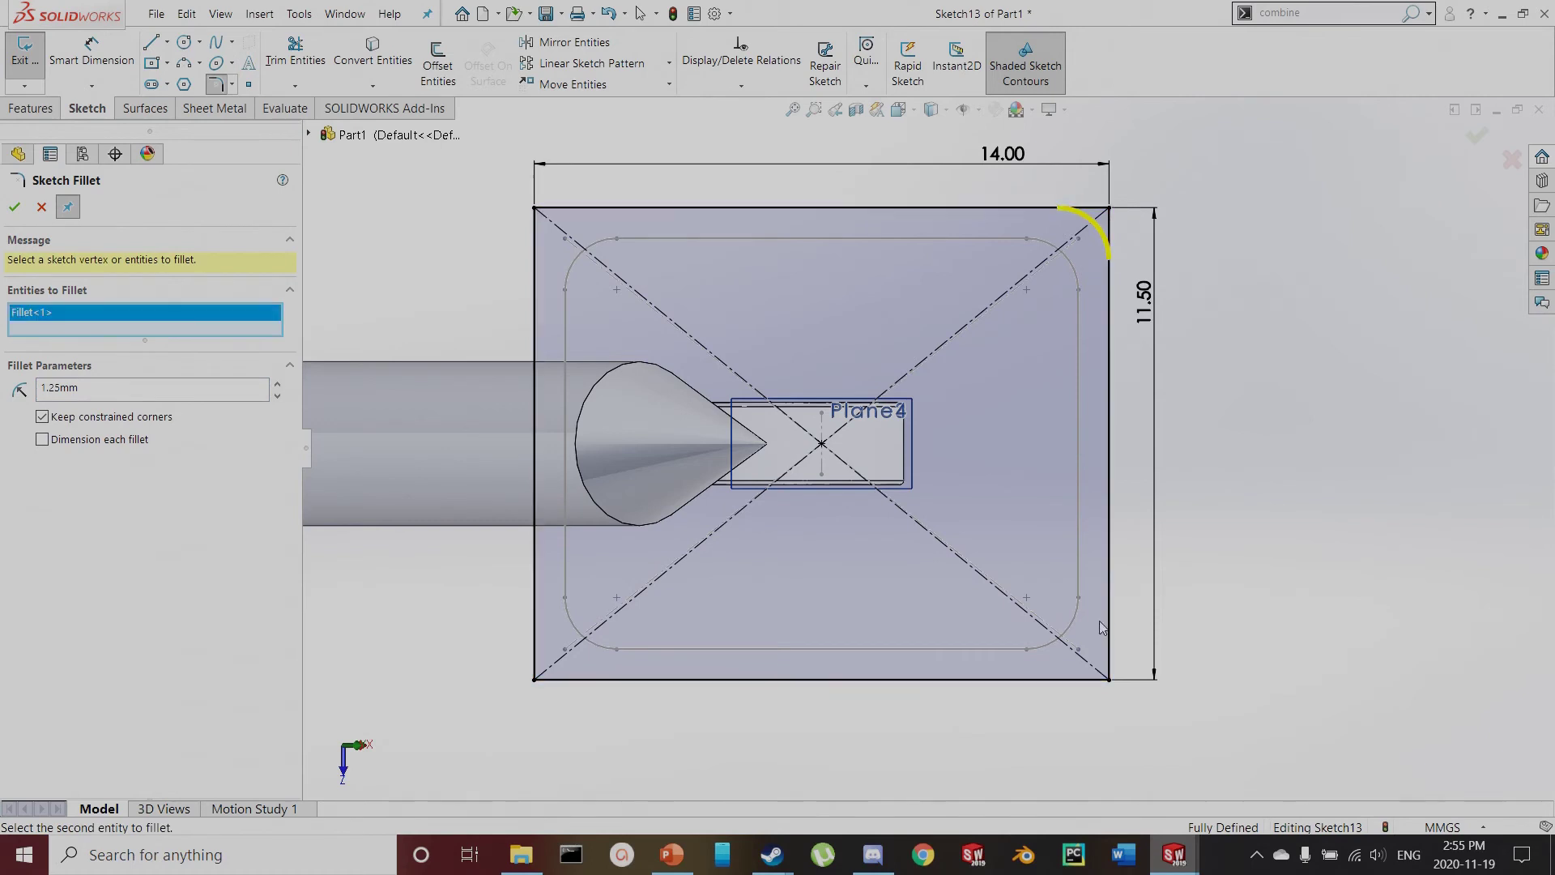
pyautogui.click(1109, 678)
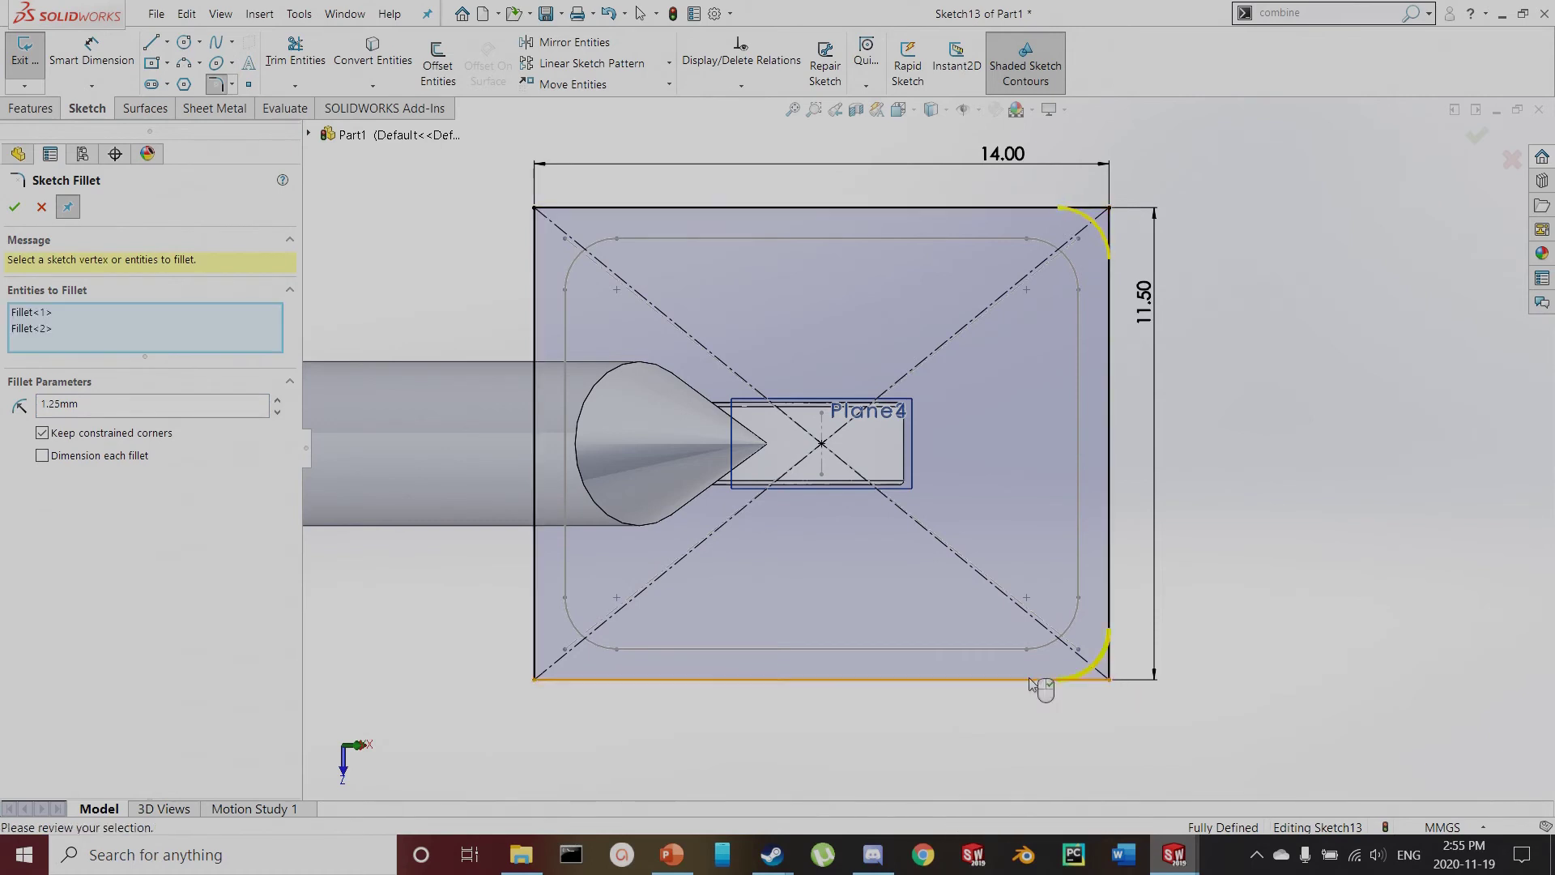
pyautogui.click(535, 680)
pyautogui.click(536, 210)
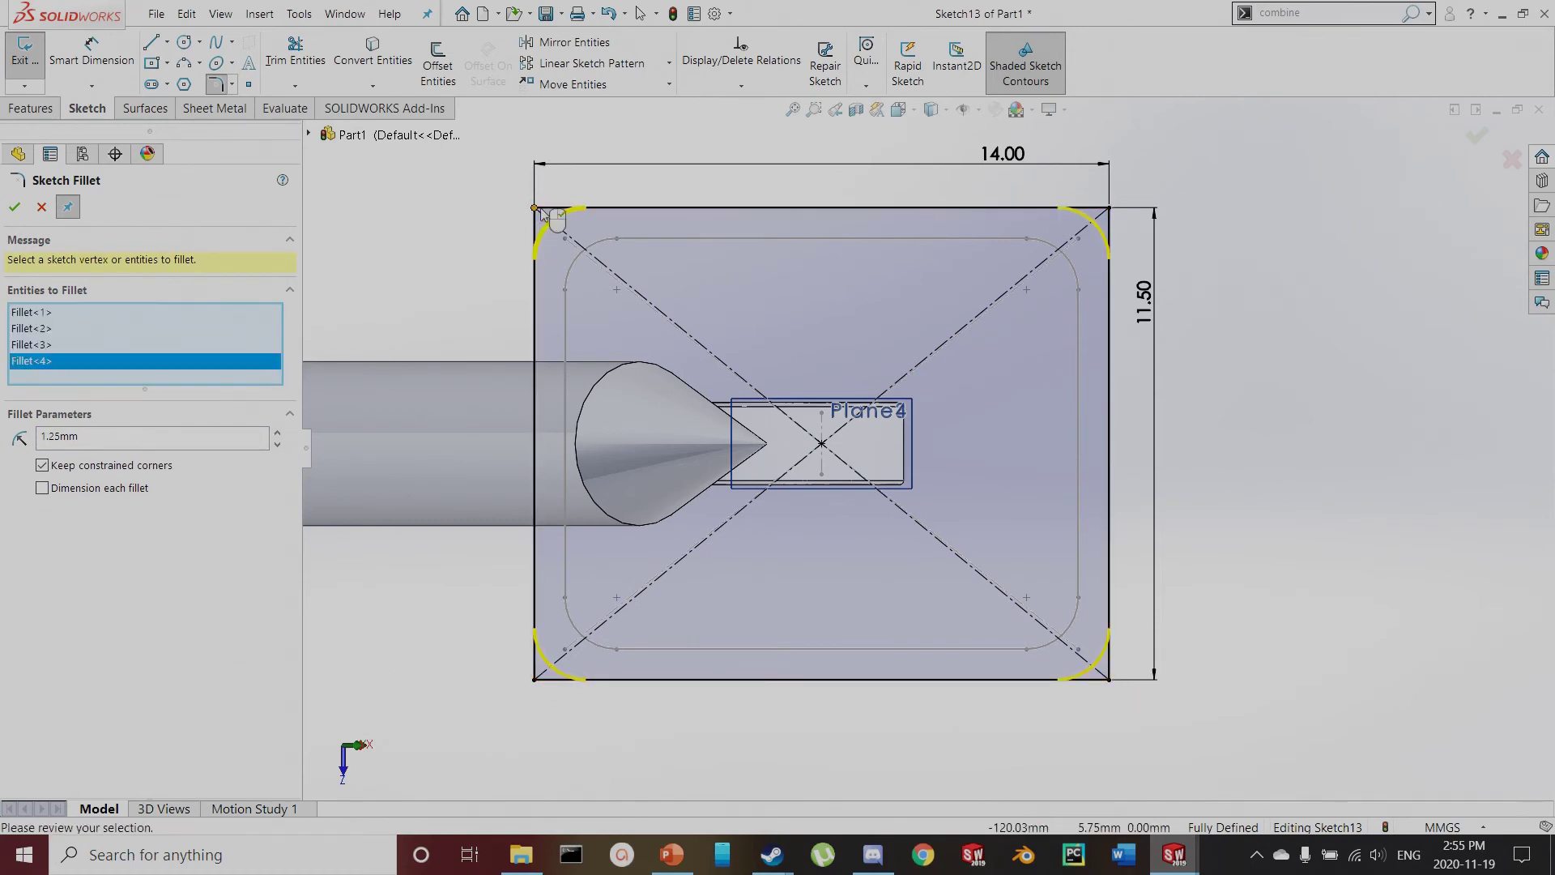
pyautogui.click(14, 208)
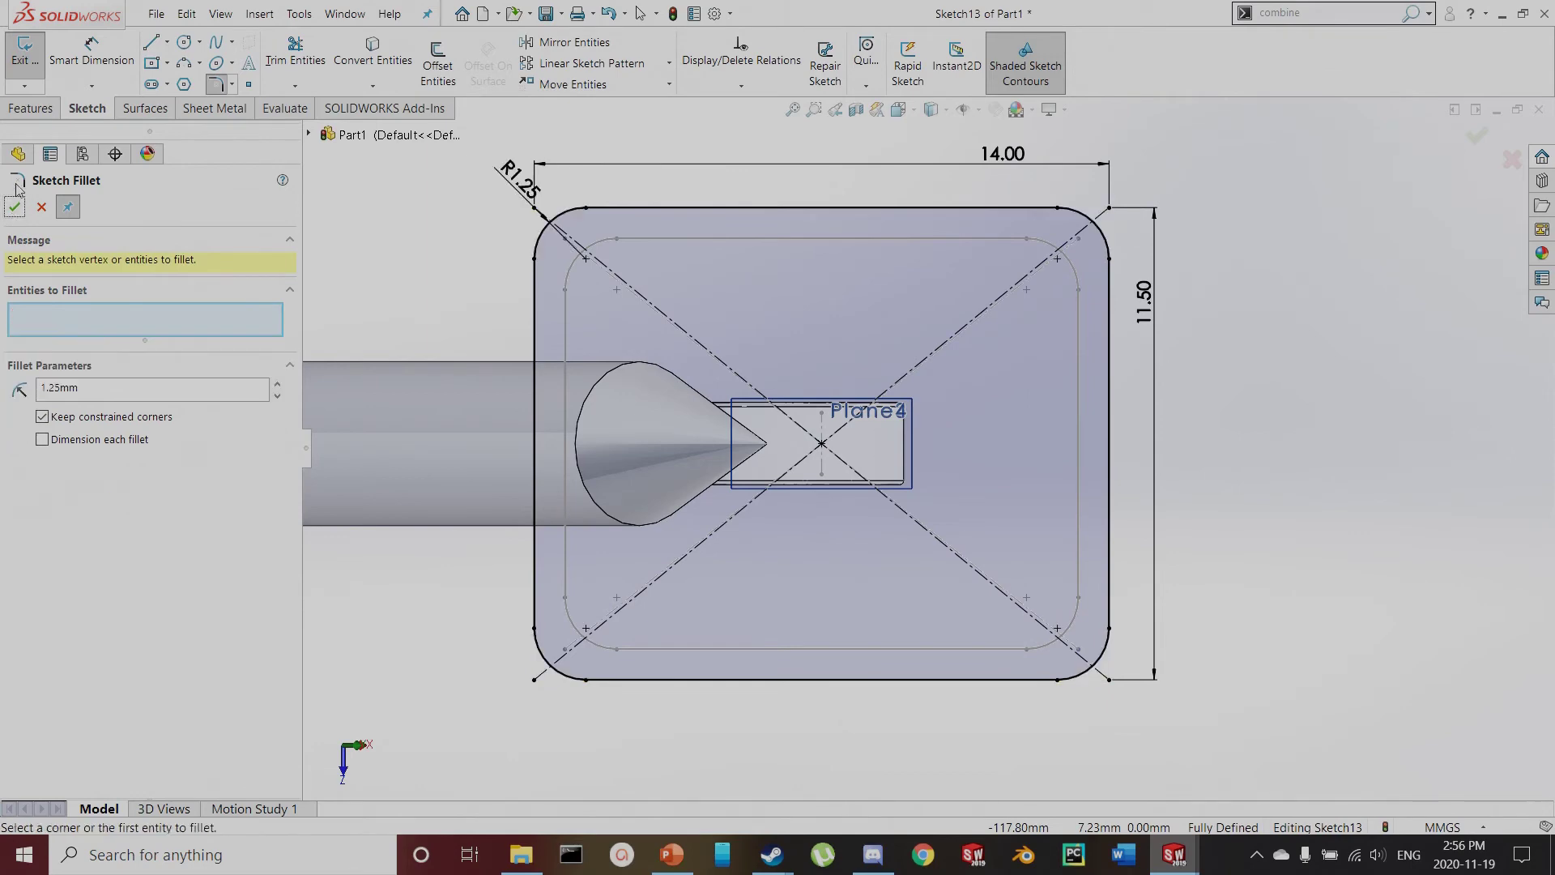
pyautogui.click(22, 50)
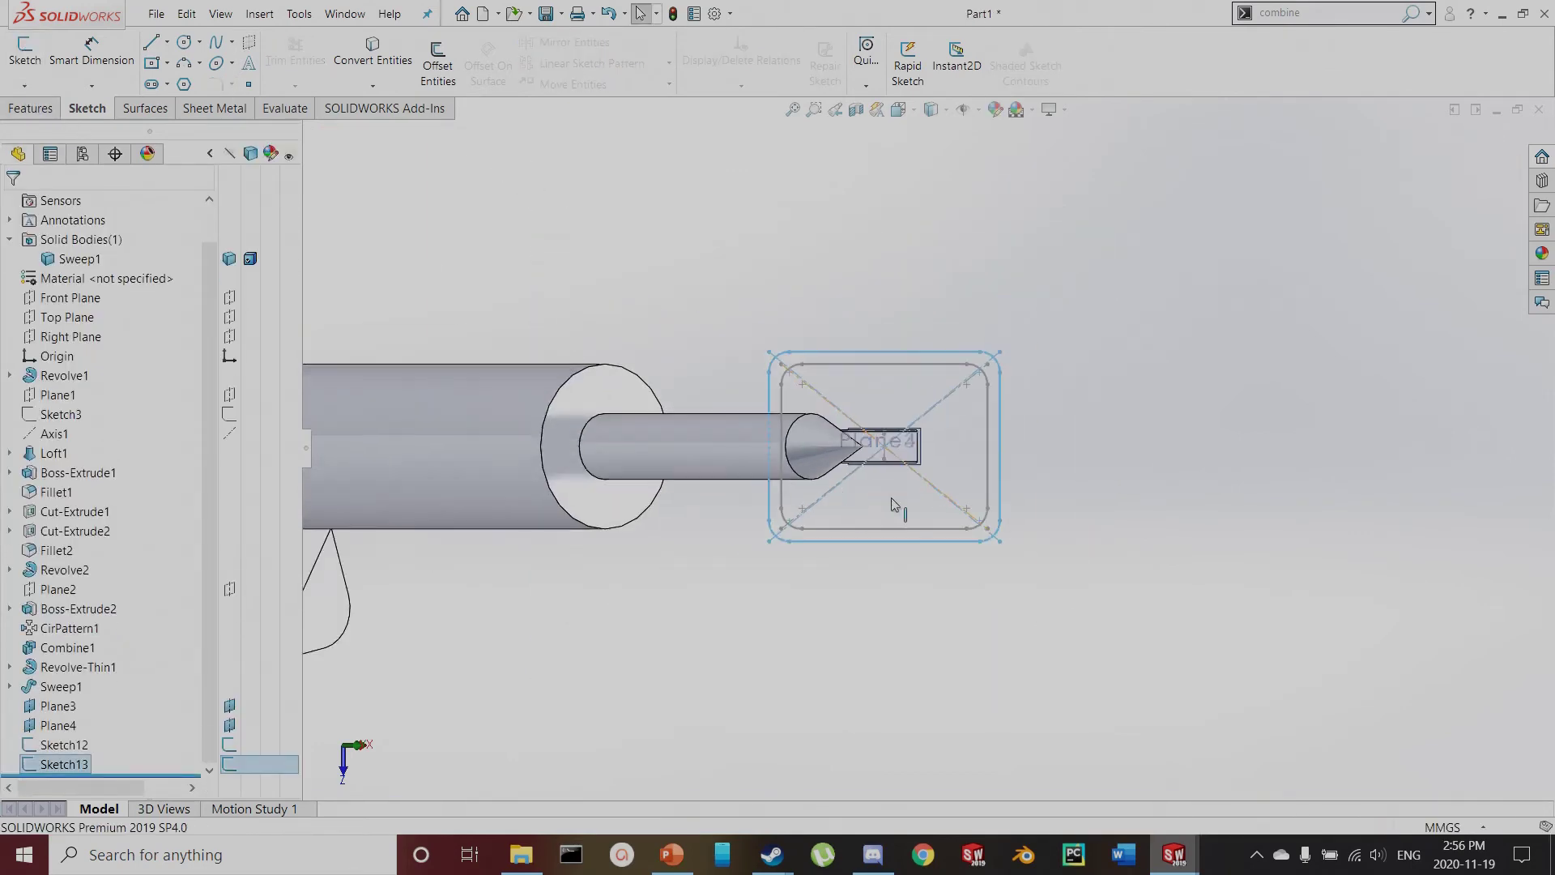
# Sketch a center rectangle about 20.5 by 13 mm on the farther offset plane, Plane4, centered on the existing profiles' center
pyautogui.moveTo(810, 518); pyautogui.dragTo(903, 548, button='middle')
pyautogui.click(946, 359)
pyautogui.click(972, 336)
pyautogui.press('r')
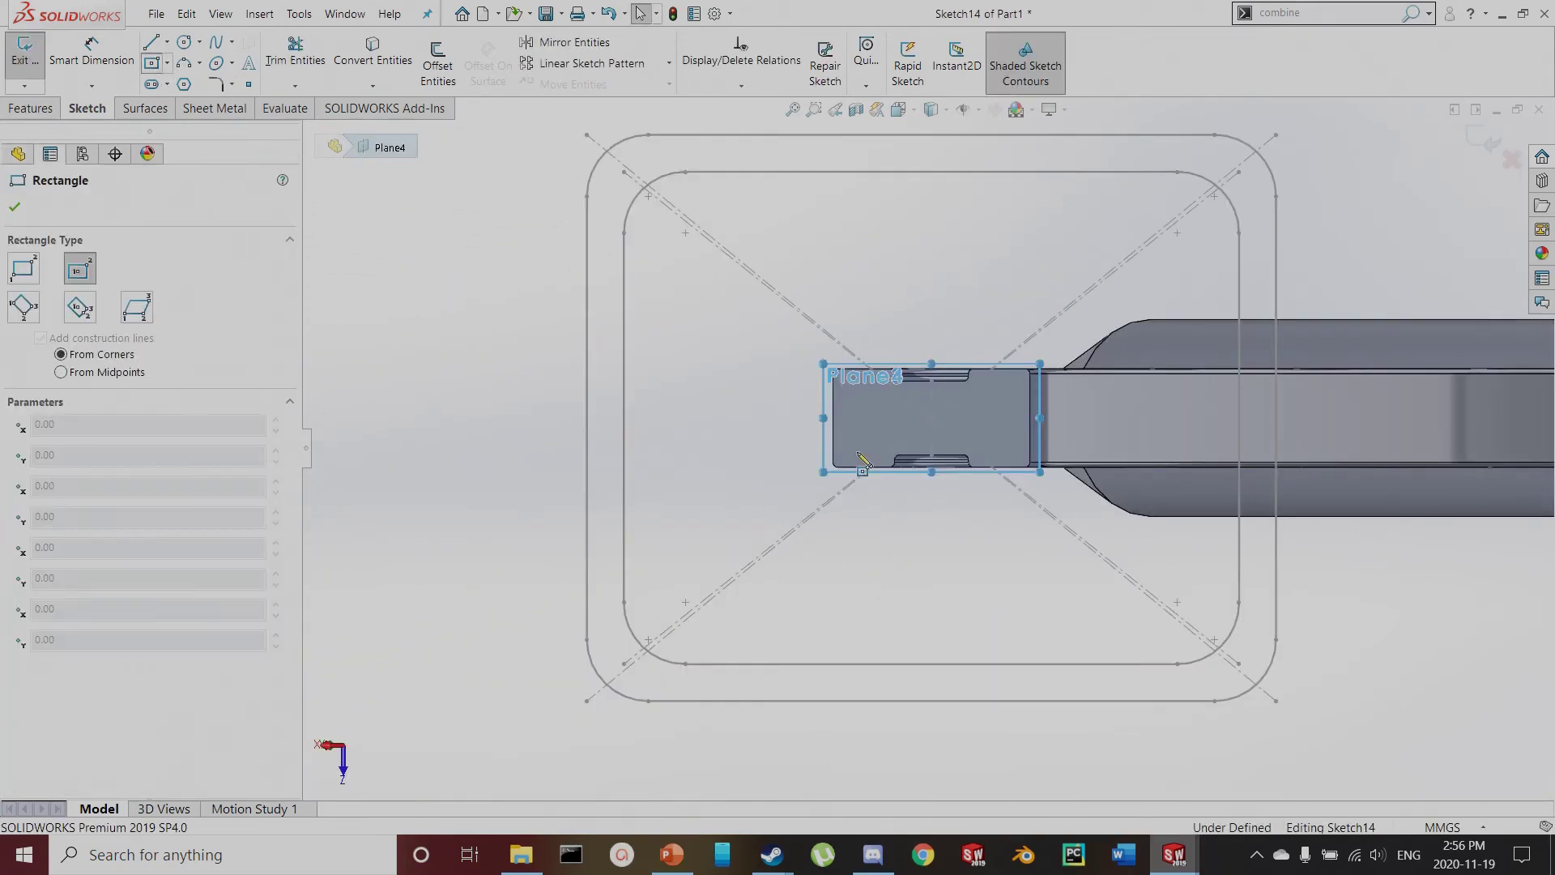
pyautogui.click(931, 417)
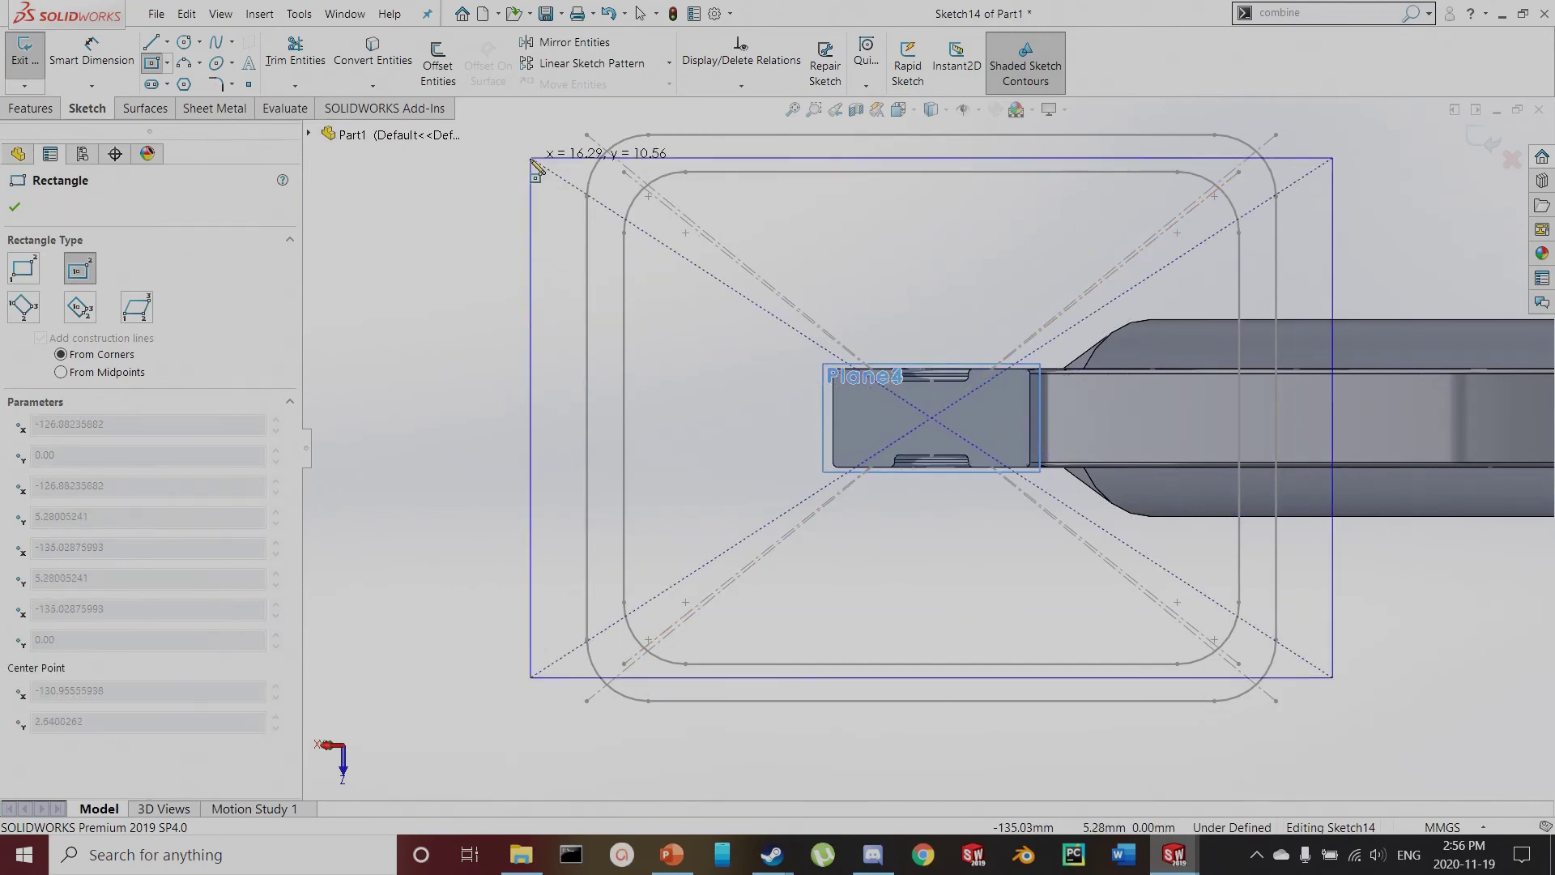
pyautogui.press('z')
pyautogui.click(640, 253)
# Dimension the rectangle on Plane4 to 20 mm wide and 12.5 mm high
pyautogui.press('d')
pyautogui.click(766, 247)
pyautogui.click(768, 209)
pyautogui.write('20')
pyautogui.press('Return')
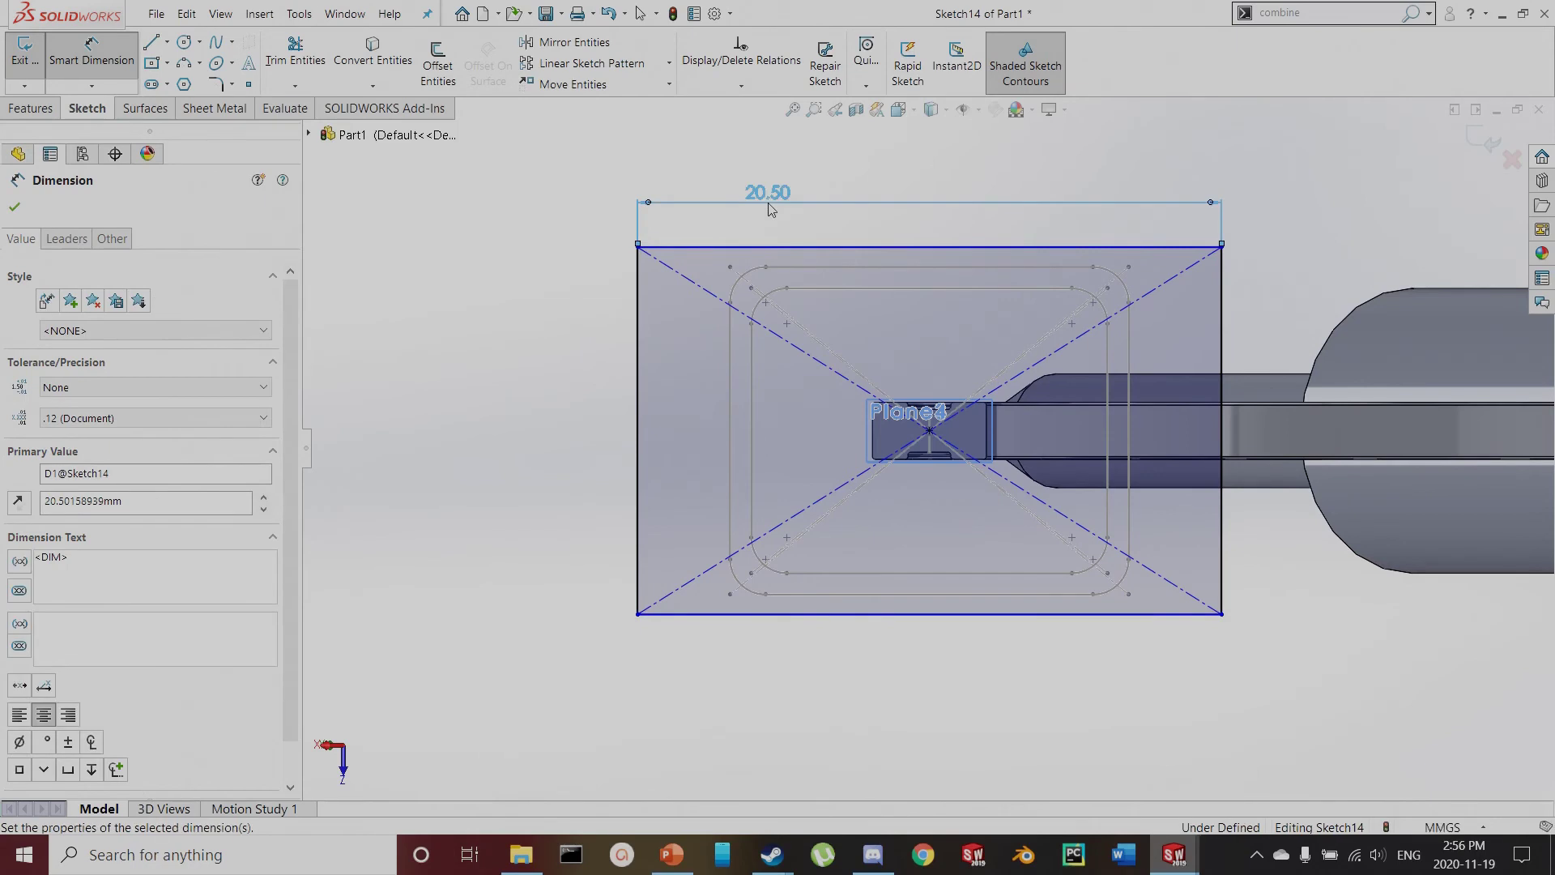
pyautogui.click(645, 374)
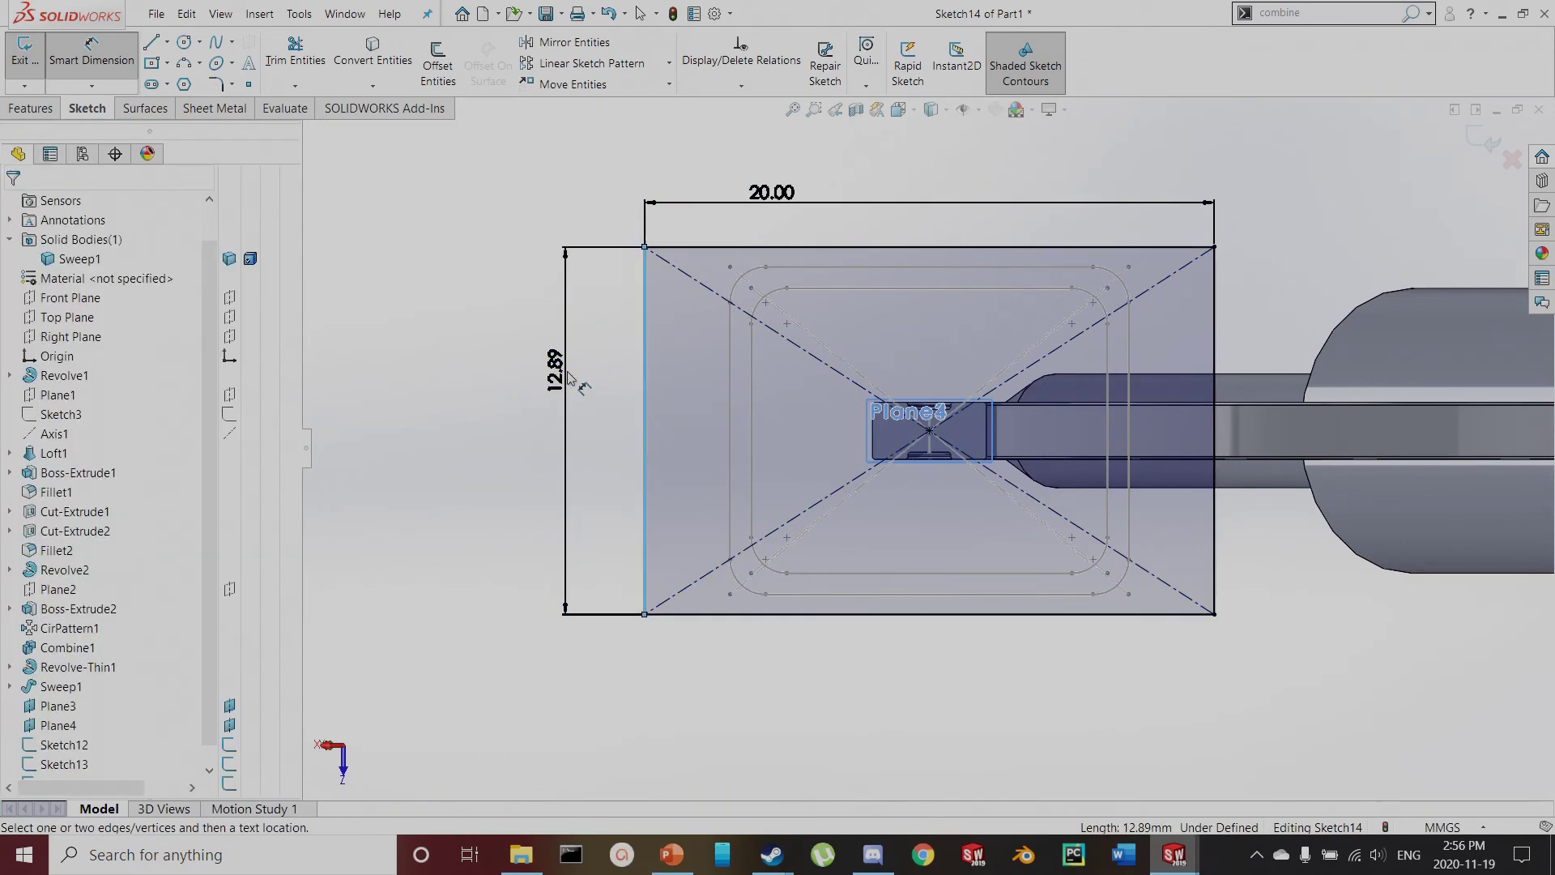
pyautogui.click(563, 377)
pyautogui.write('12.5')
pyautogui.press('Return')
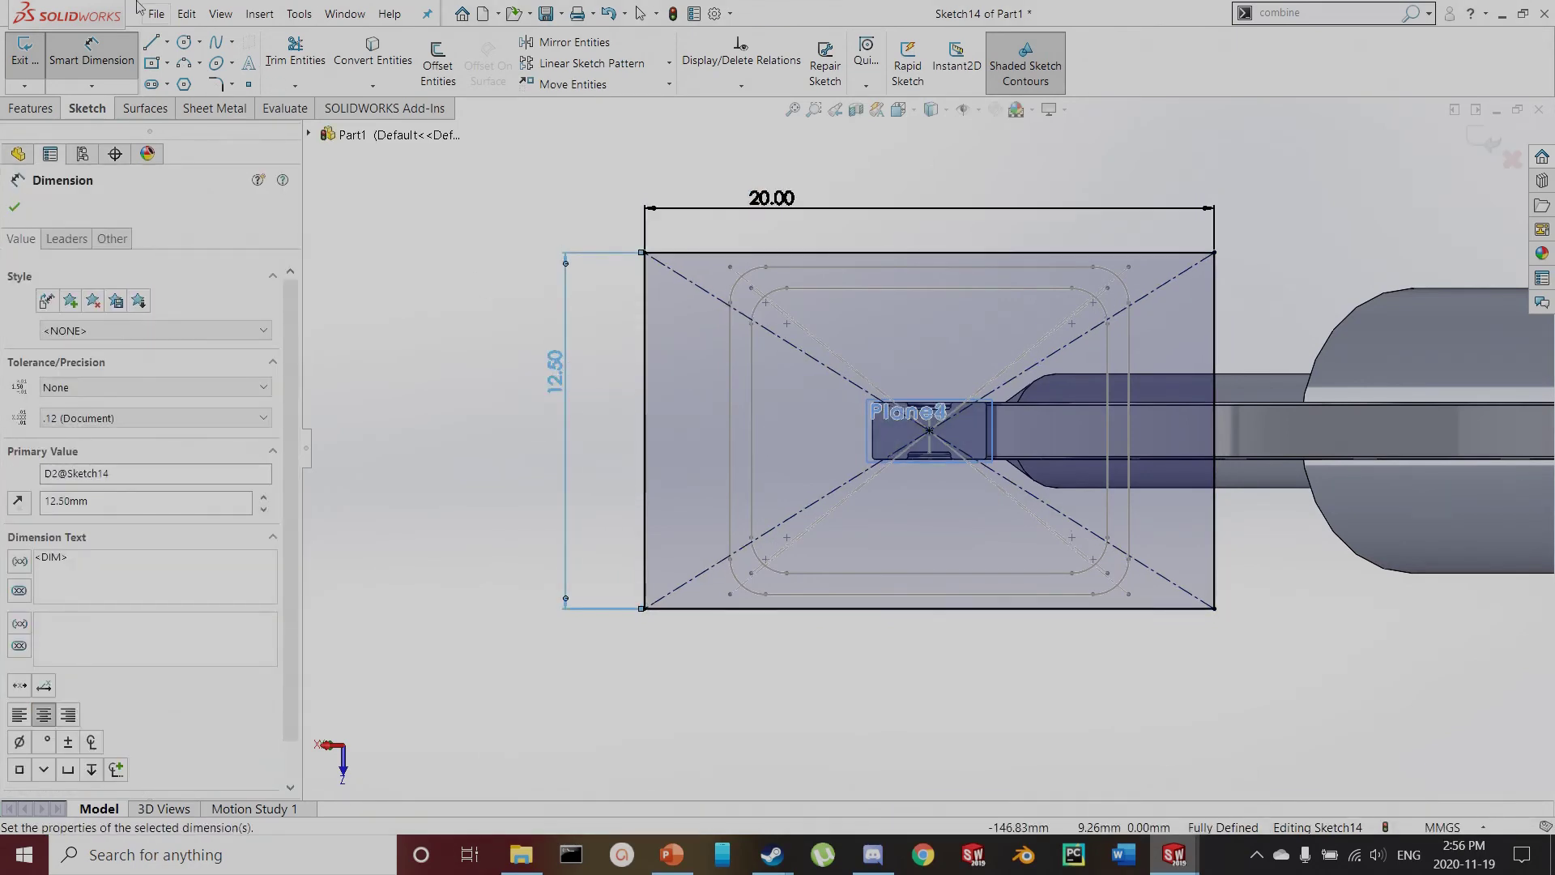
# Fillet all four corners of the 20 by 12.5 mm rectangle with a 1.25 mm radius and exit the sketch
pyautogui.click(215, 86)
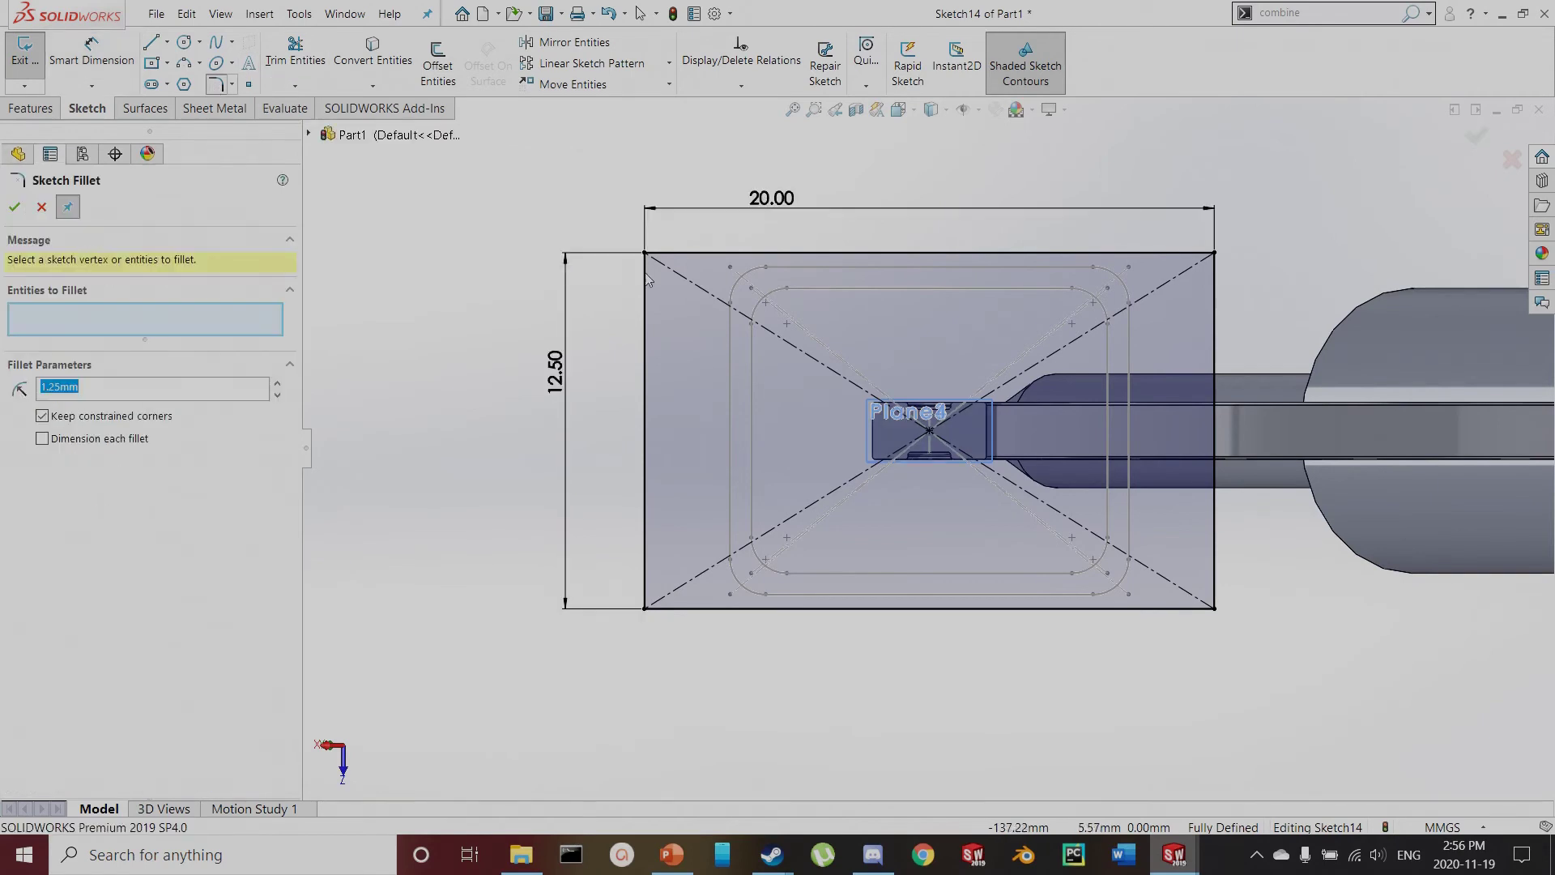
pyautogui.click(645, 256)
pyautogui.click(1215, 256)
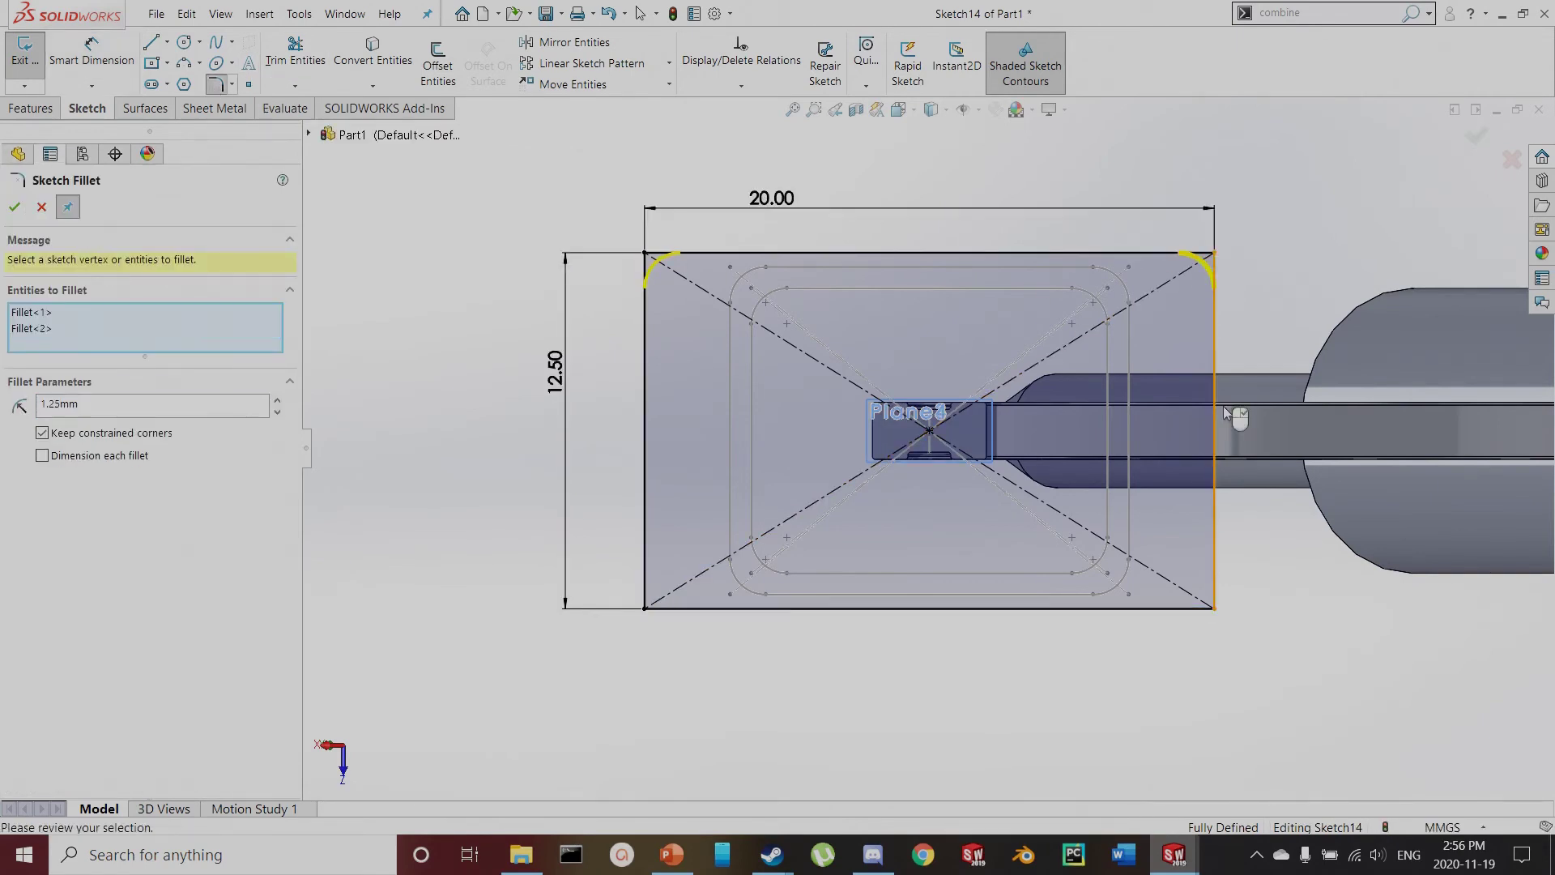
pyautogui.click(1215, 607)
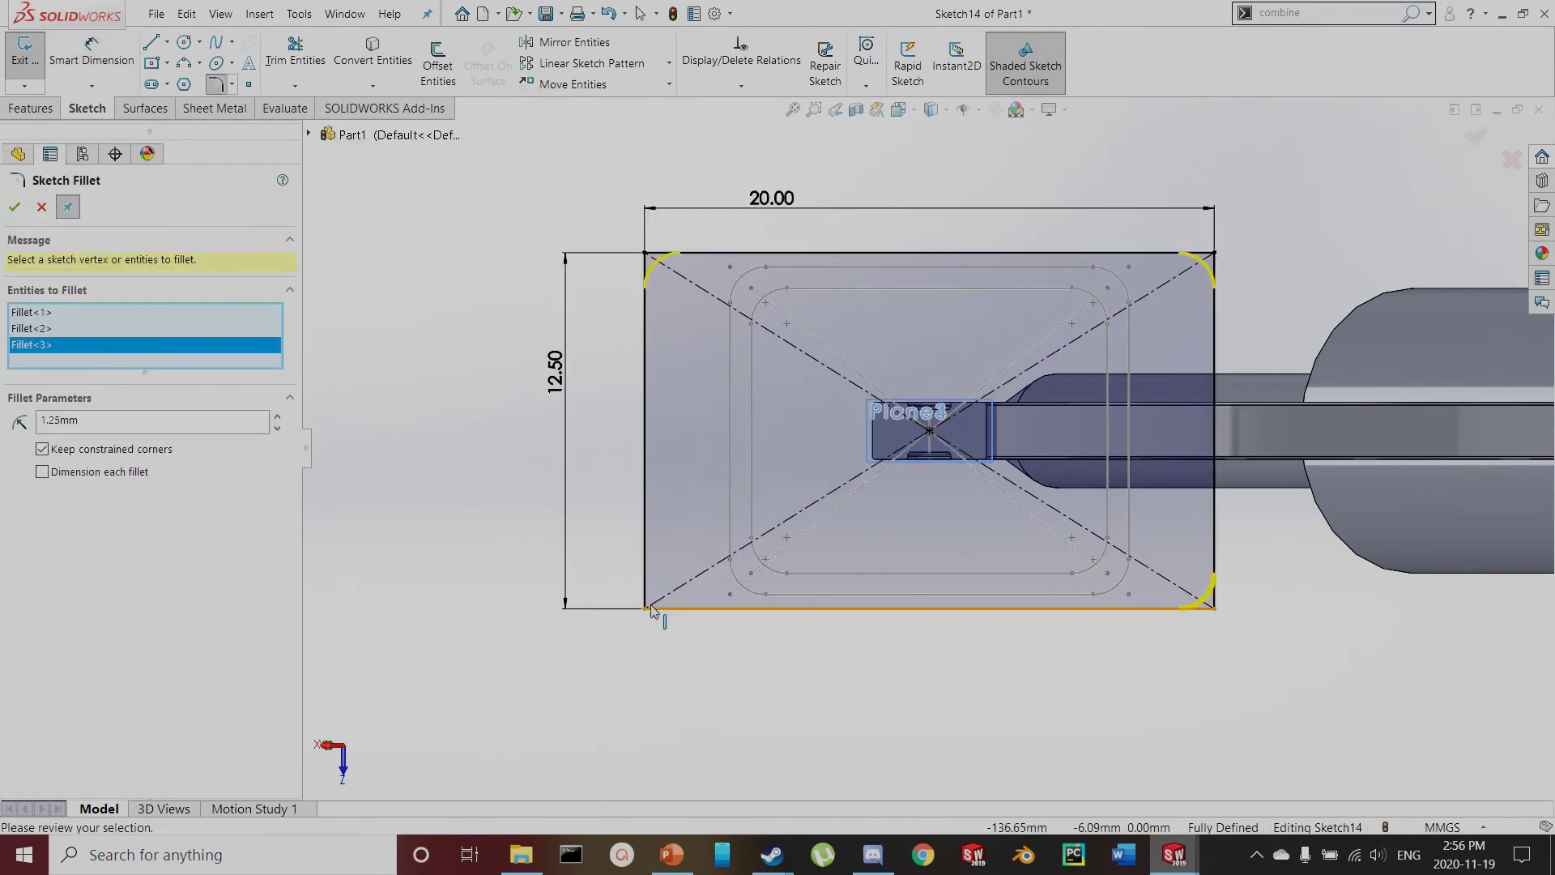
pyautogui.click(651, 608)
pyautogui.click(657, 610)
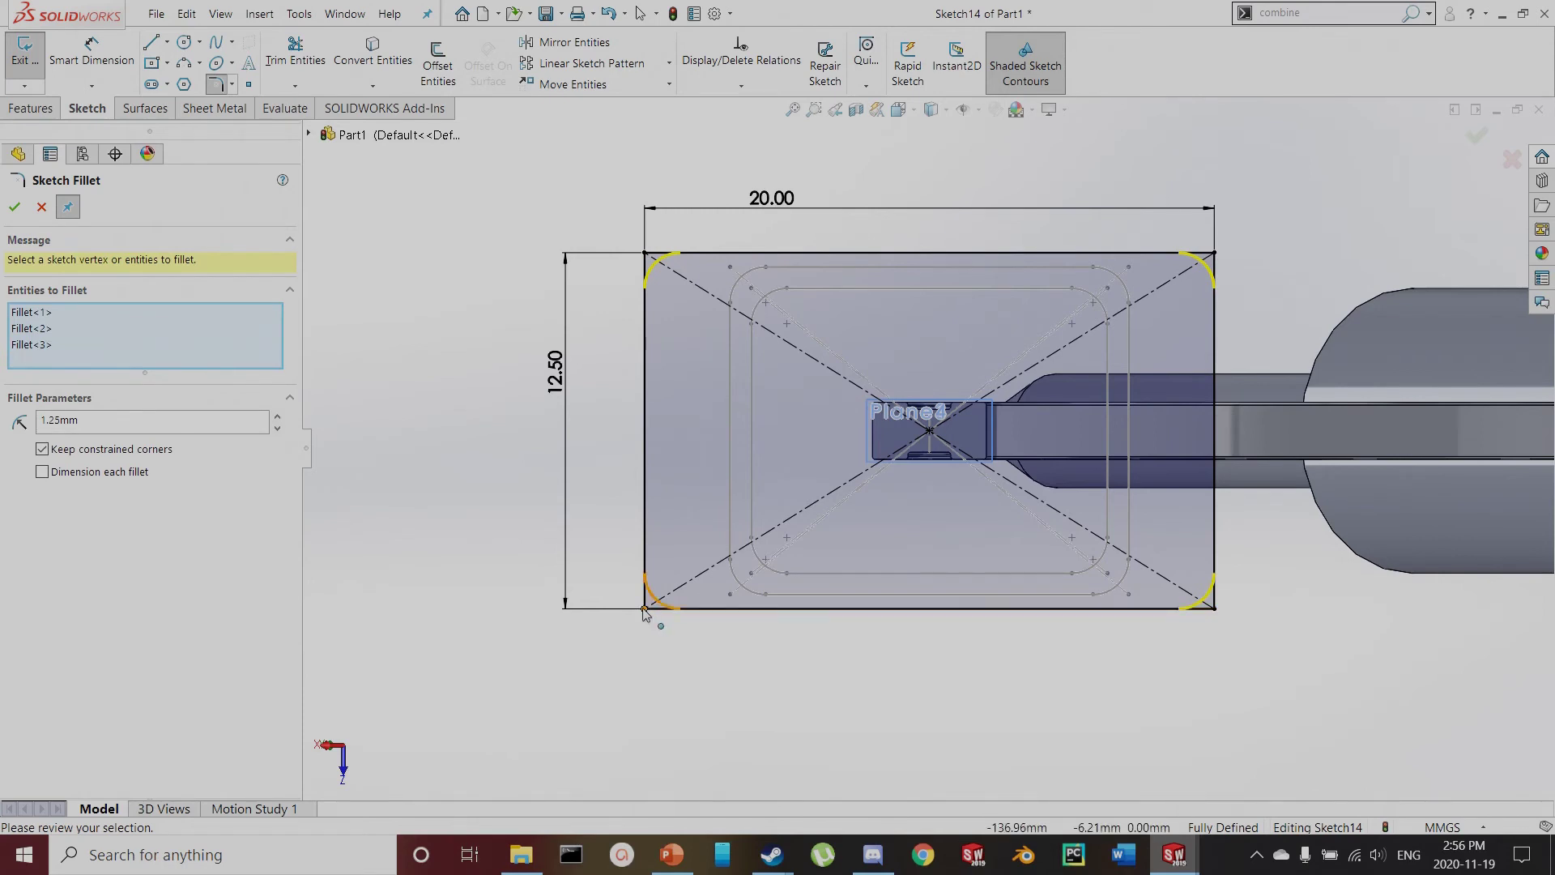
pyautogui.click(644, 609)
pyautogui.click(15, 207)
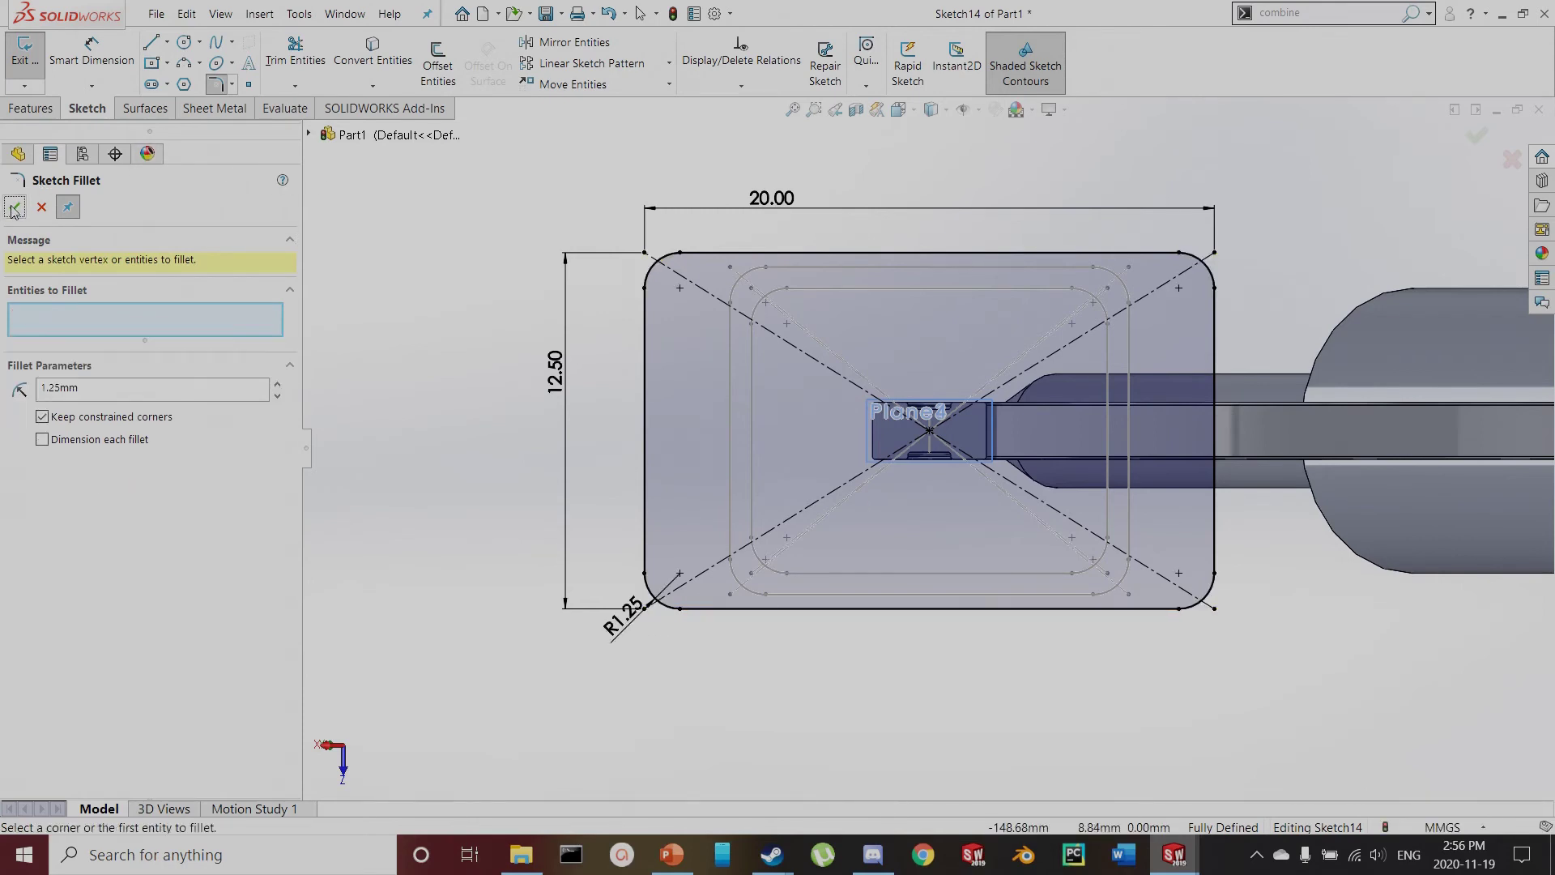
pyautogui.click(1474, 139)
pyautogui.click(1474, 140)
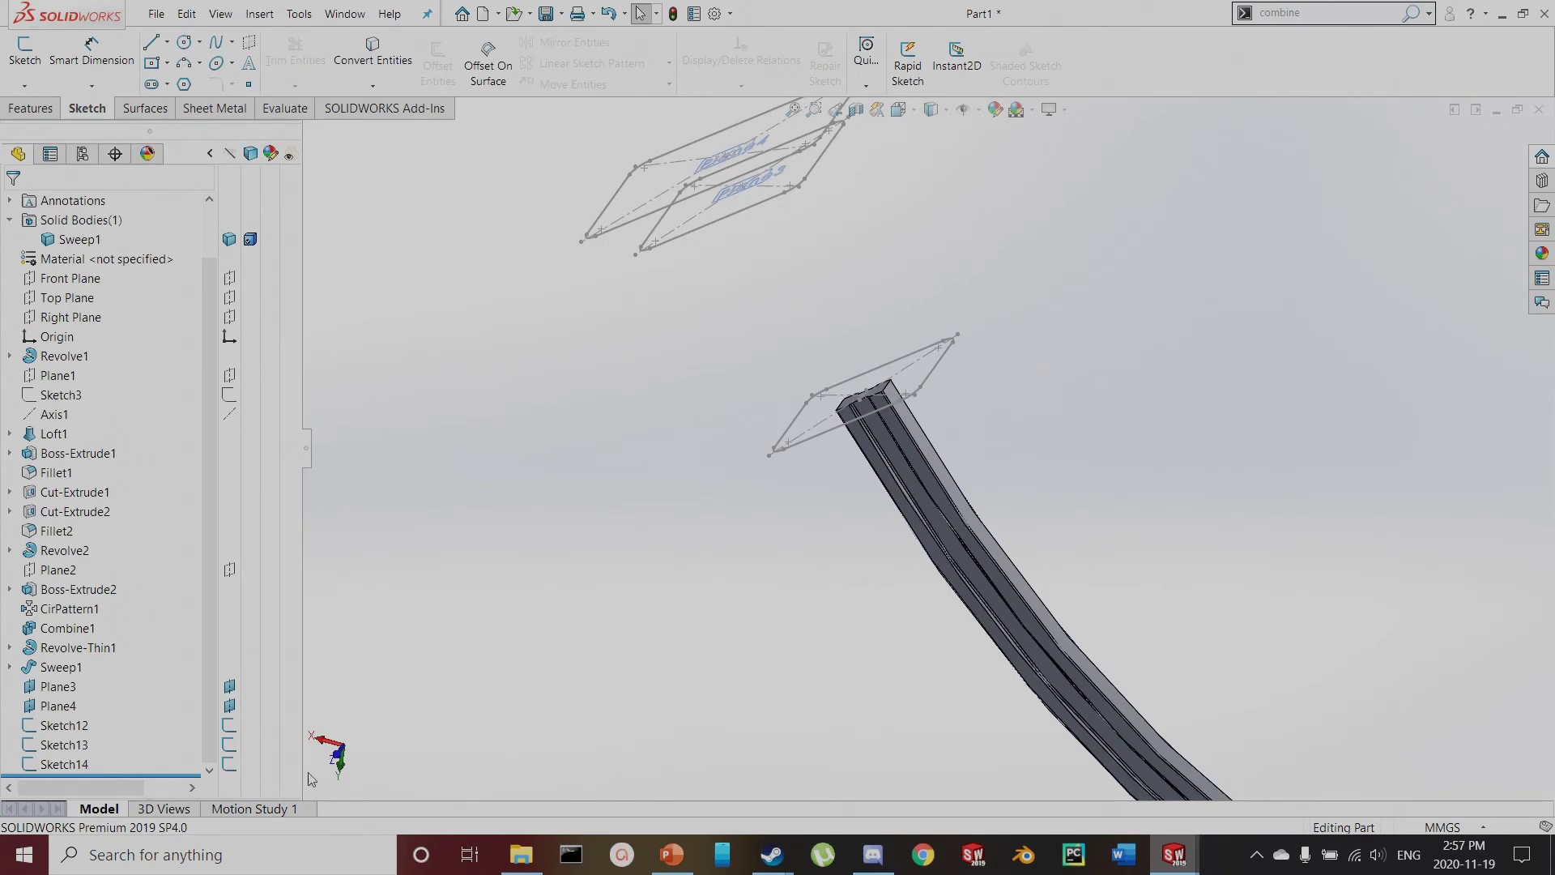
# On the Front Plane, sketch a line about 17.5 mm long from the end-face profile's upper end to the nearer offset profile's upper end
pyautogui.moveTo(746, 705); pyautogui.dragTo(1343, 441, button='middle')
pyautogui.scroll(-8, 1097, 611)
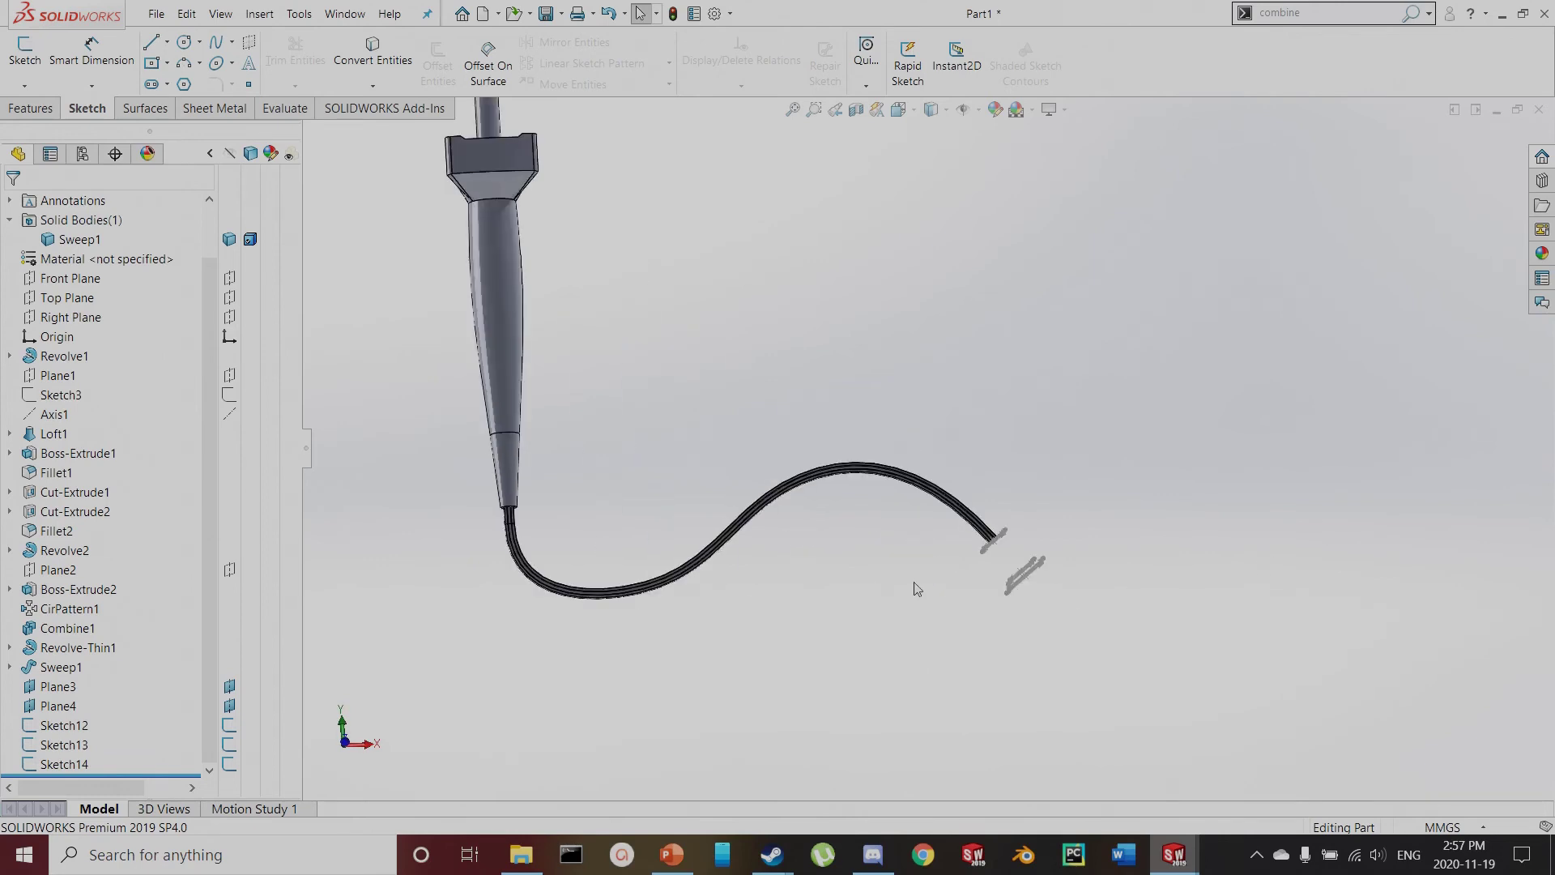
pyautogui.scroll(-3, 1028, 565)
pyautogui.click(90, 47)
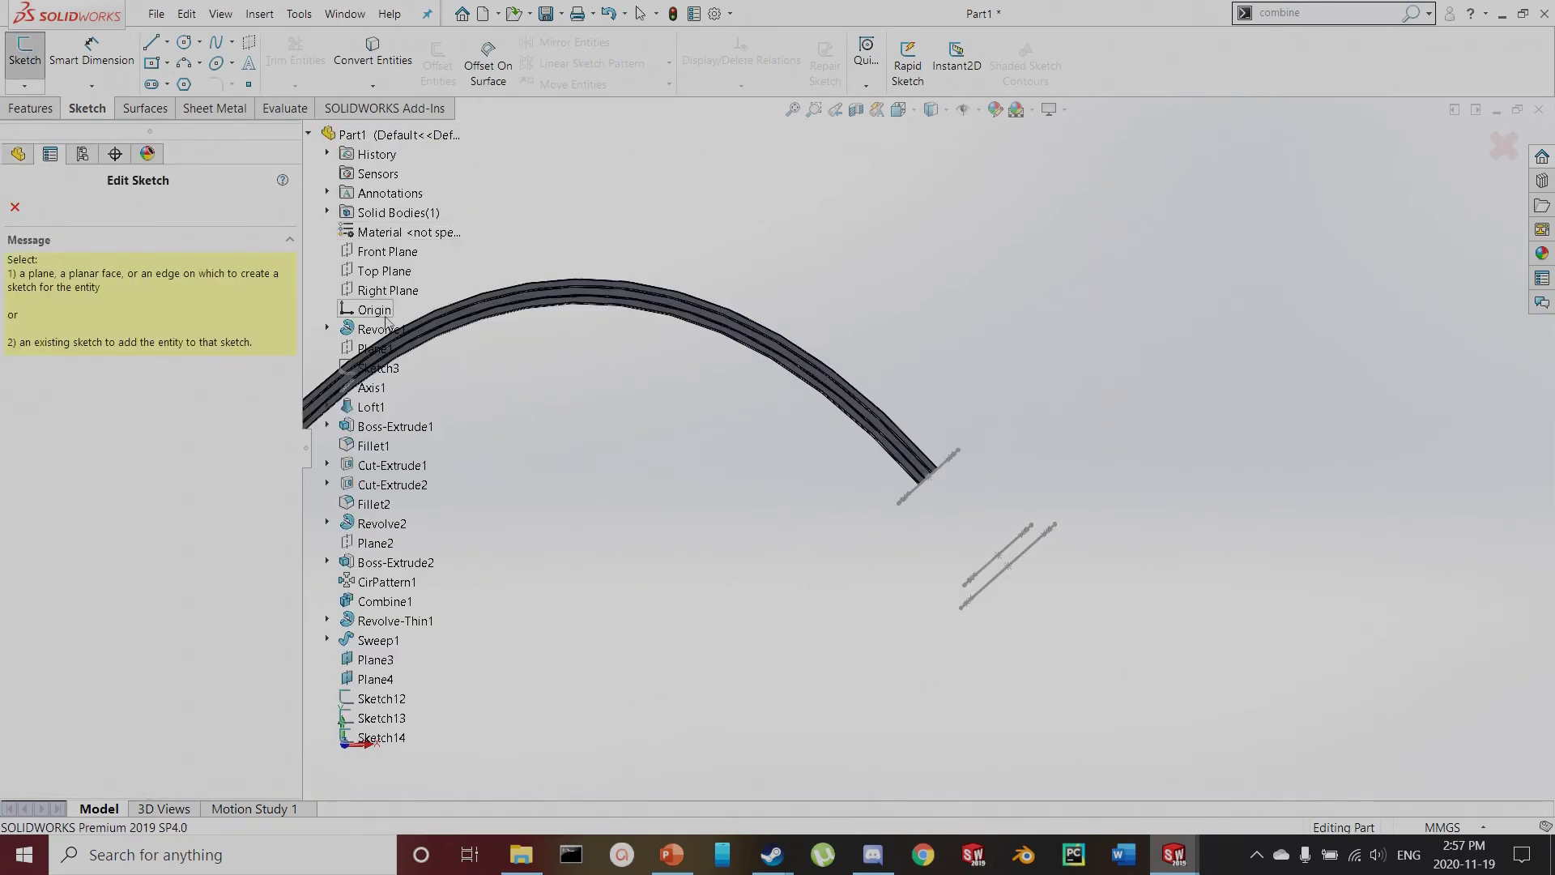
pyautogui.click(387, 252)
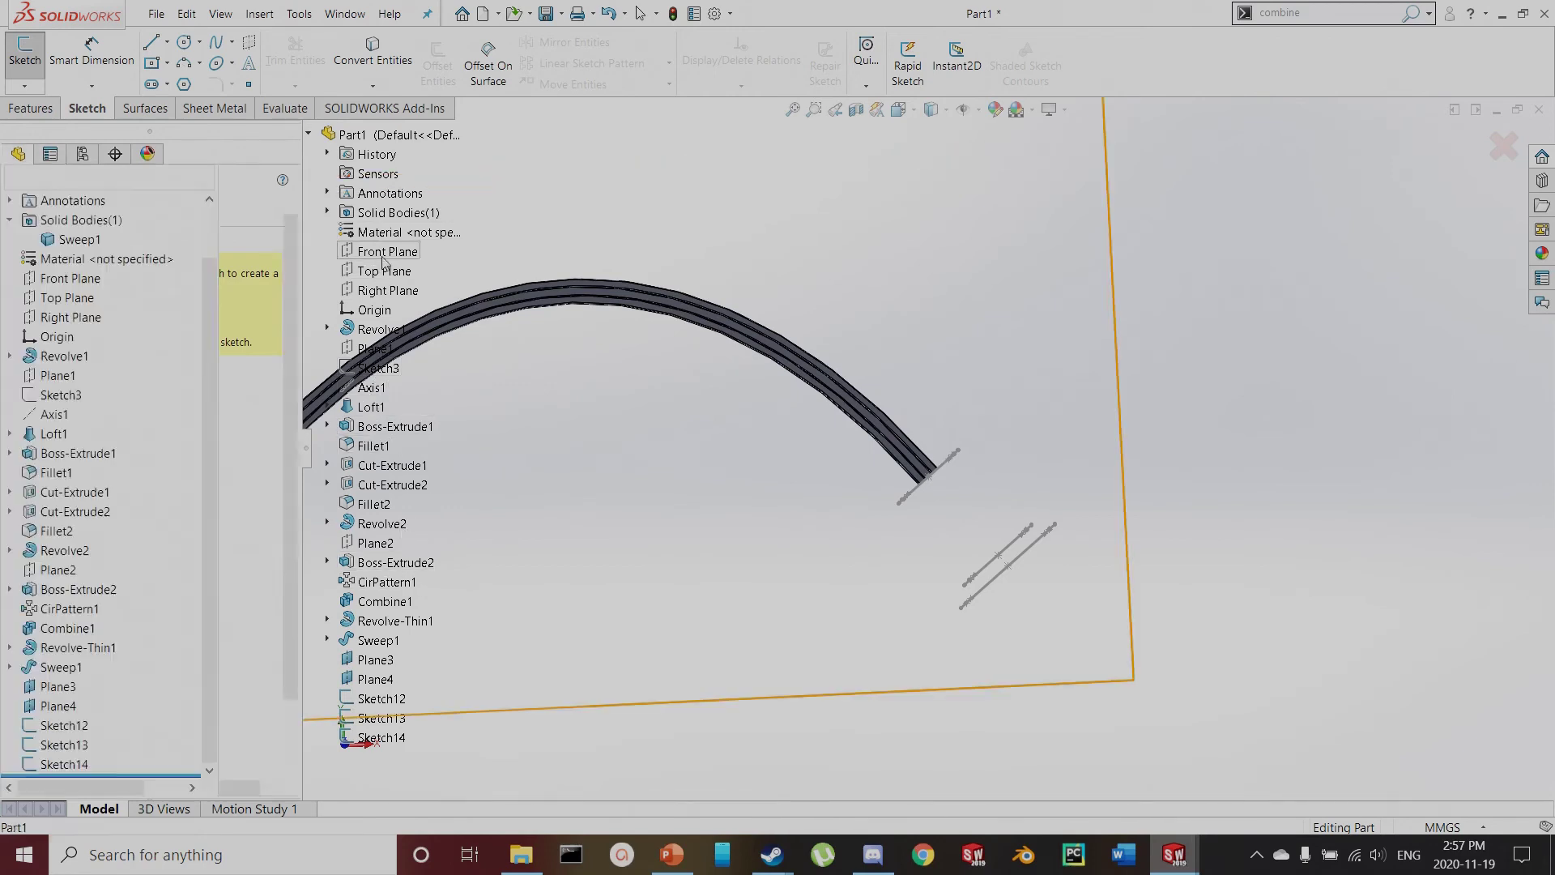
pyautogui.scroll(-5, 1181, 709)
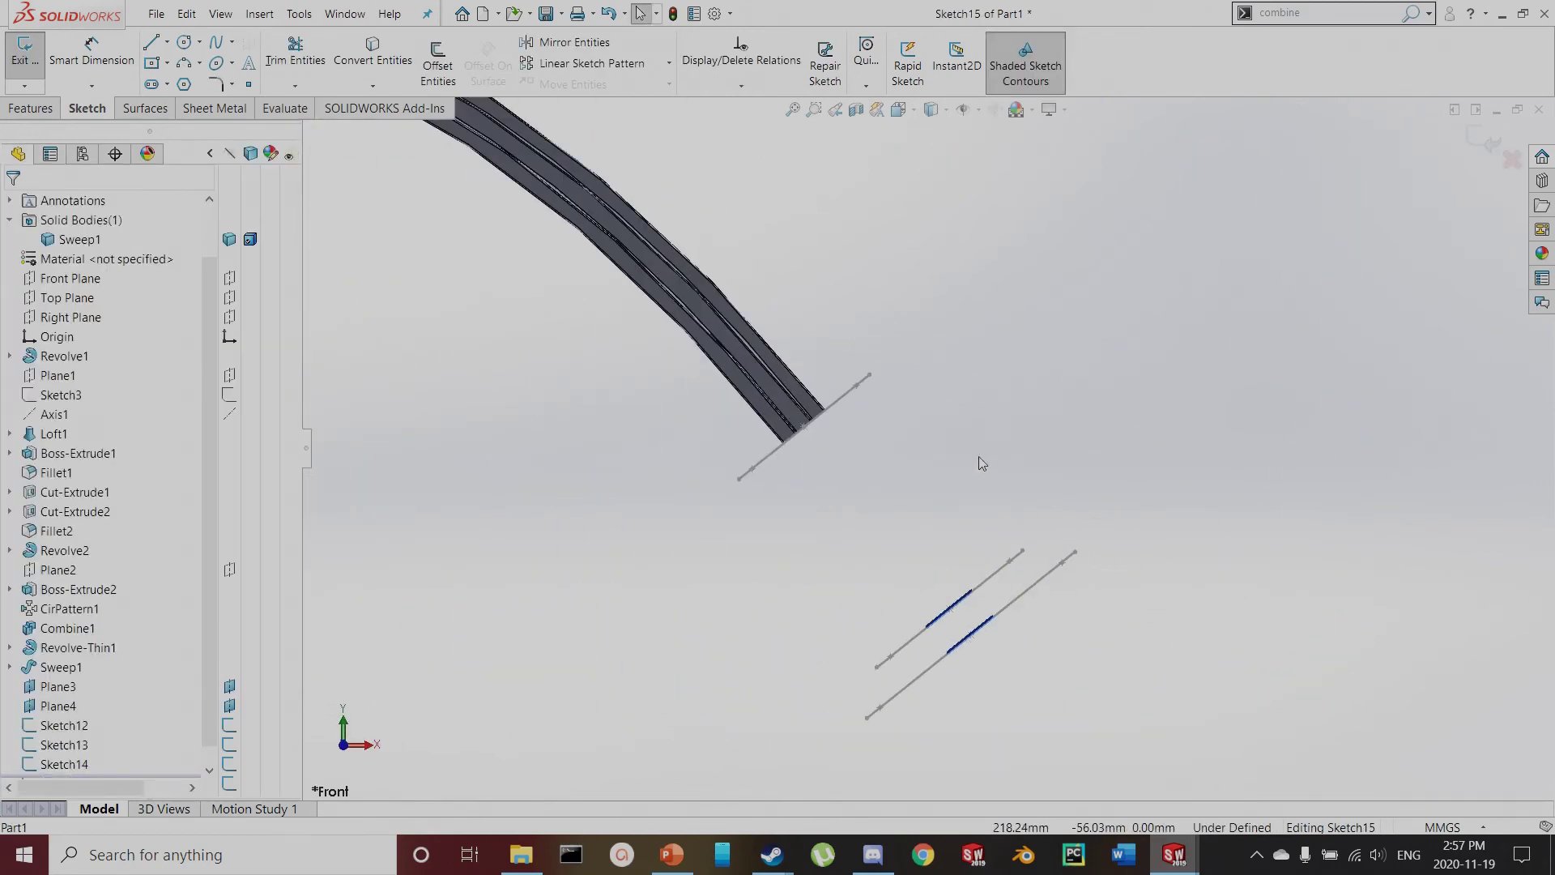
pyautogui.click(152, 43)
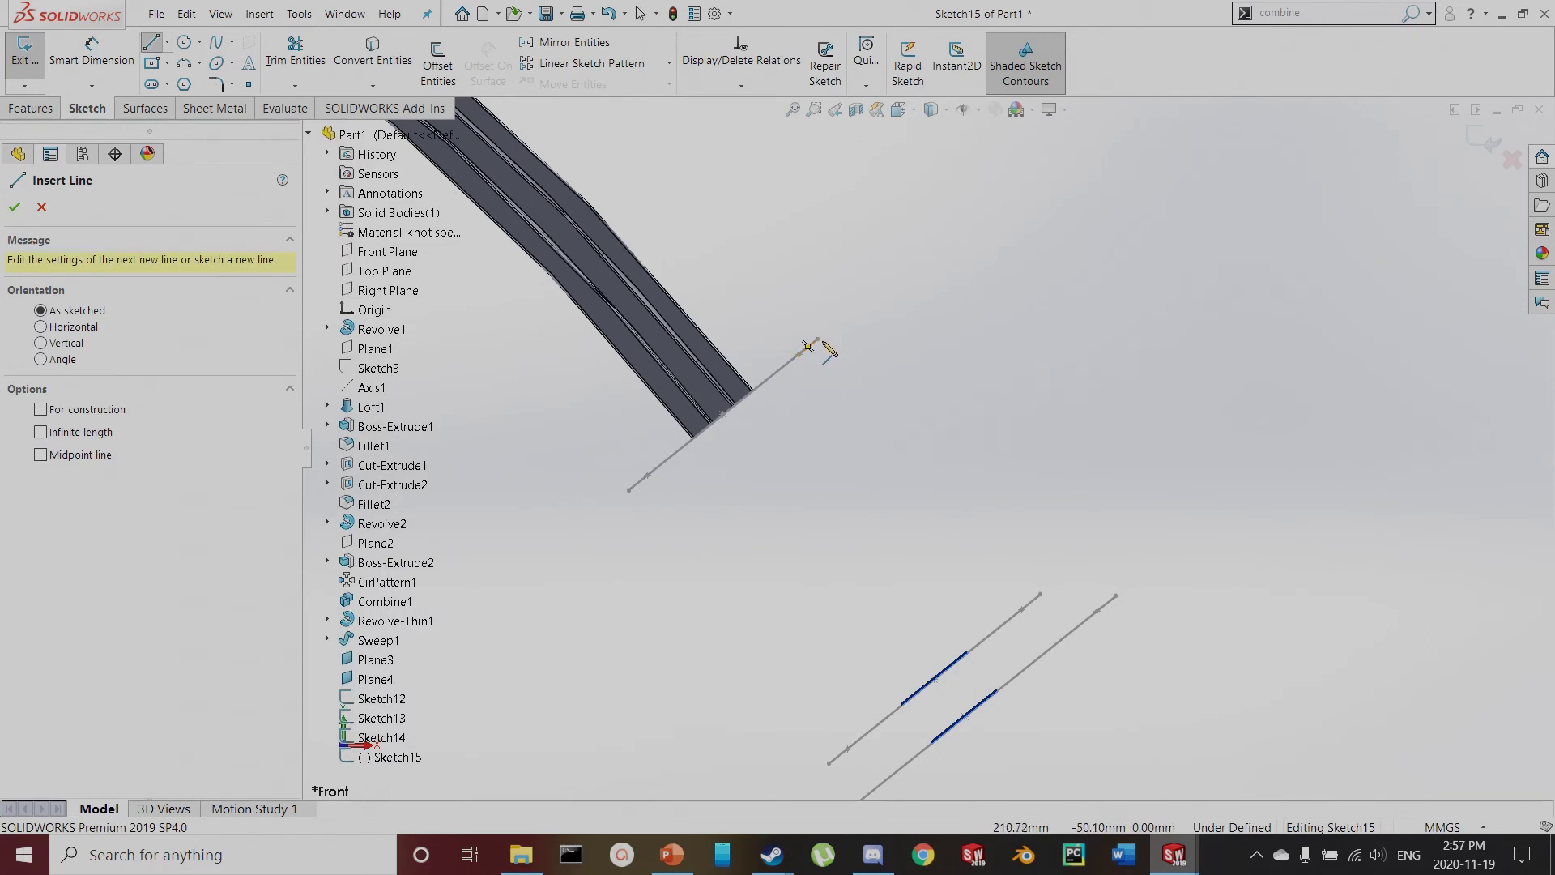
pyautogui.scroll(-2, 824, 344)
pyautogui.click(834, 357)
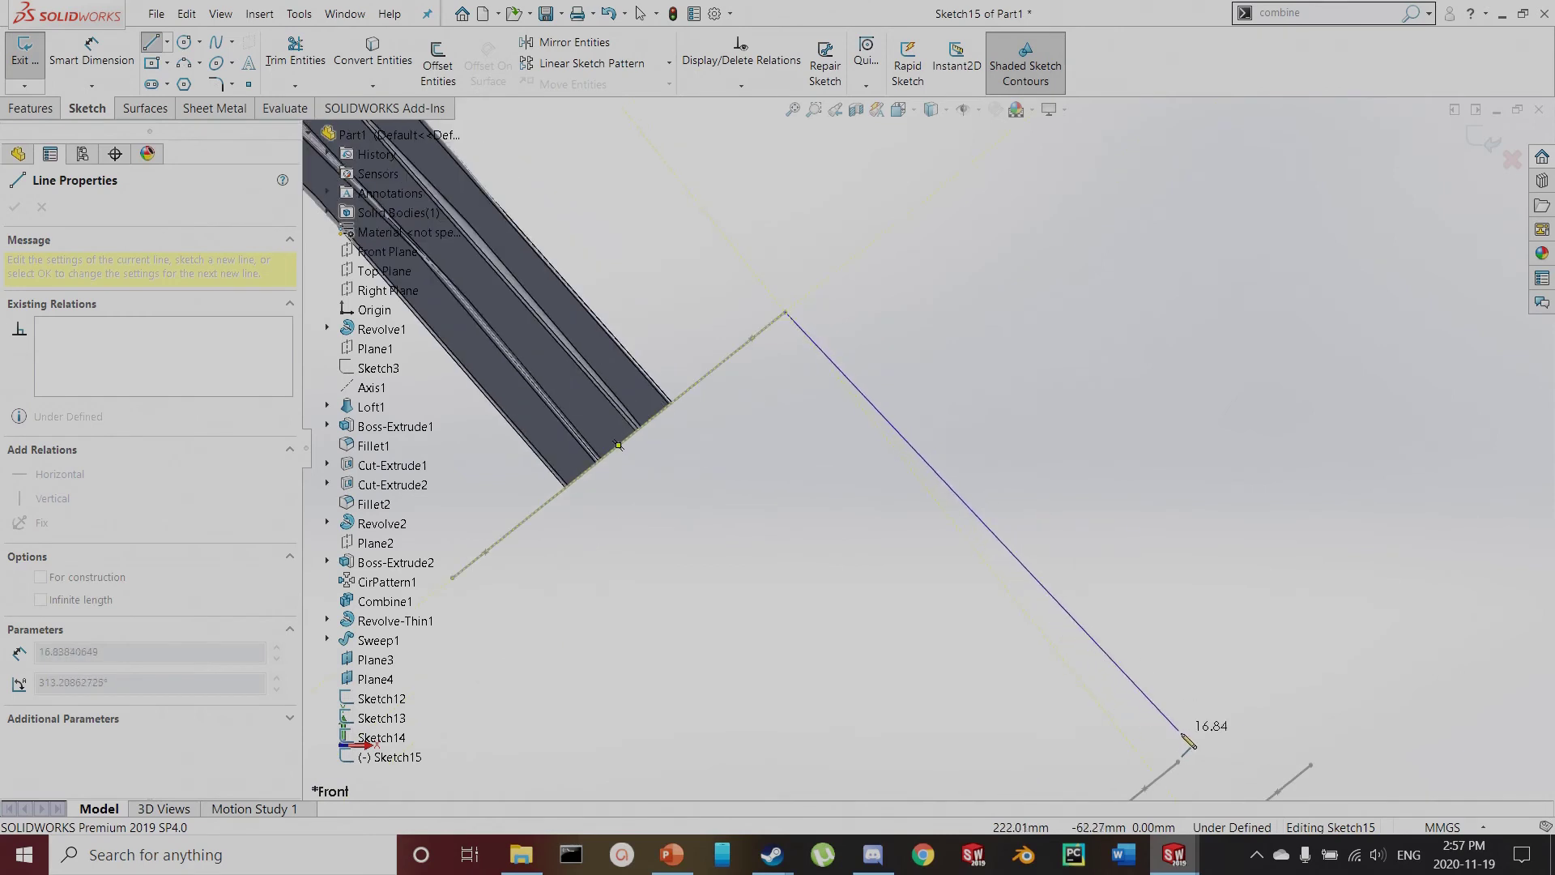
pyautogui.click(1180, 762)
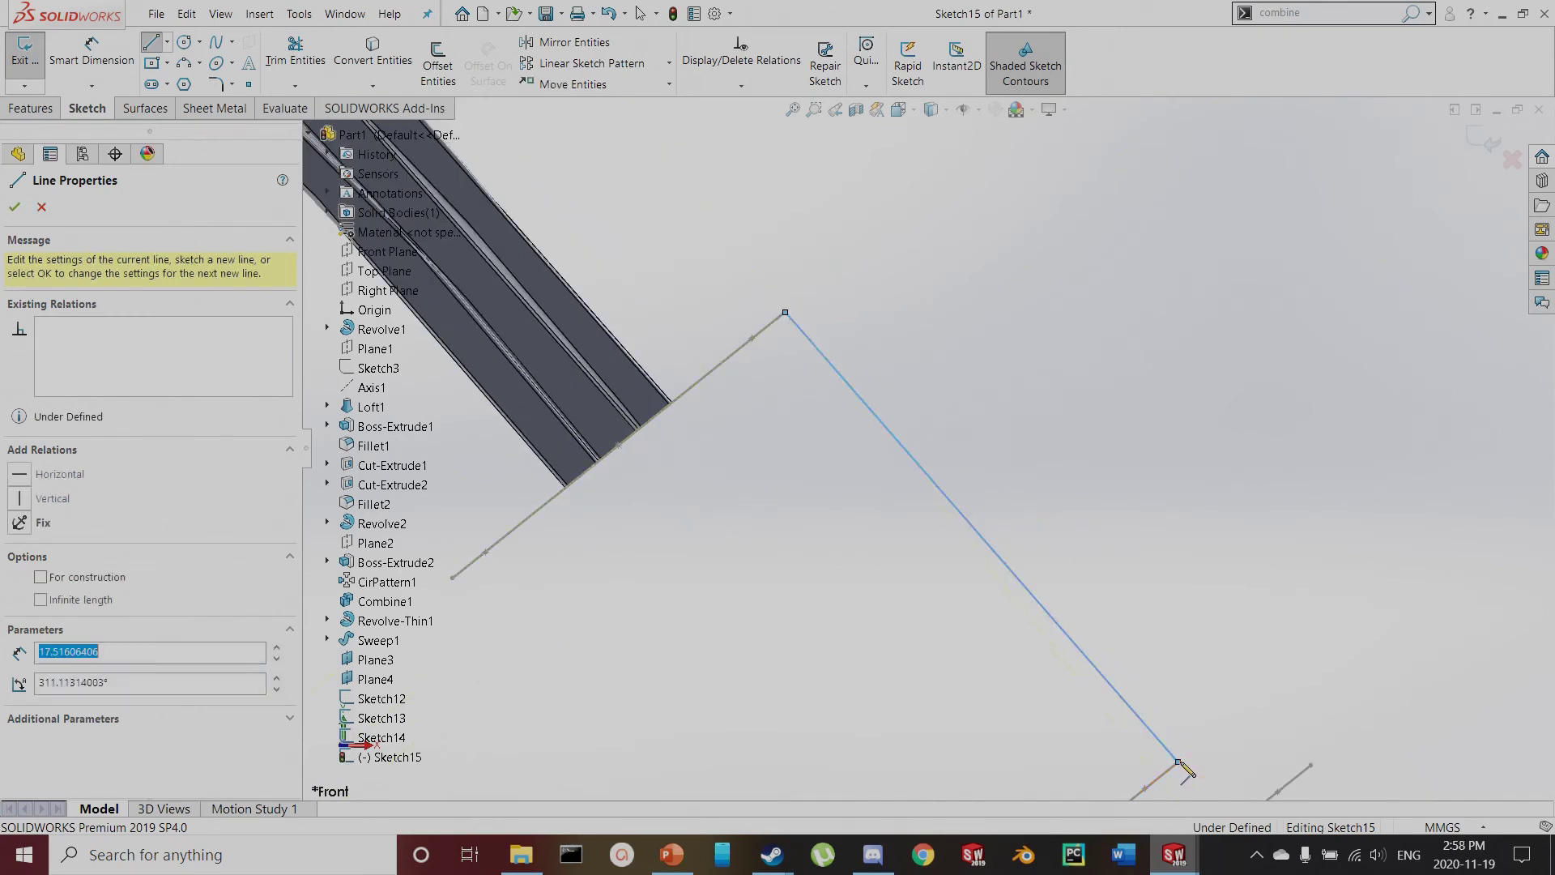
# Continue the line chain with two short segments rising to a peak and ending at the farther offset profile's upper end
pyautogui.click(1251, 732)
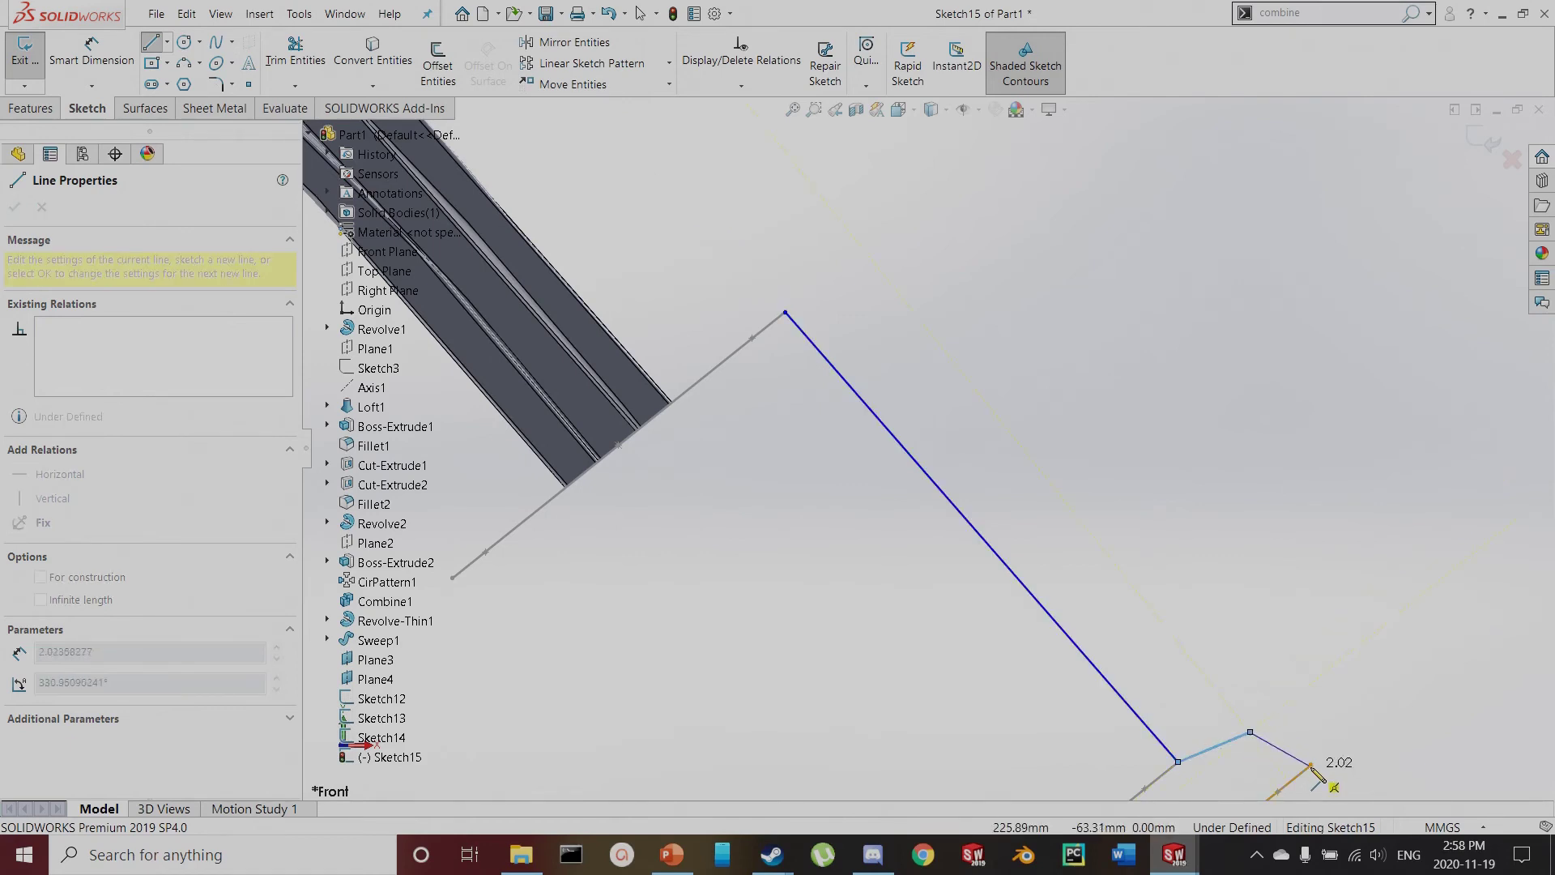
pyautogui.click(1313, 764)
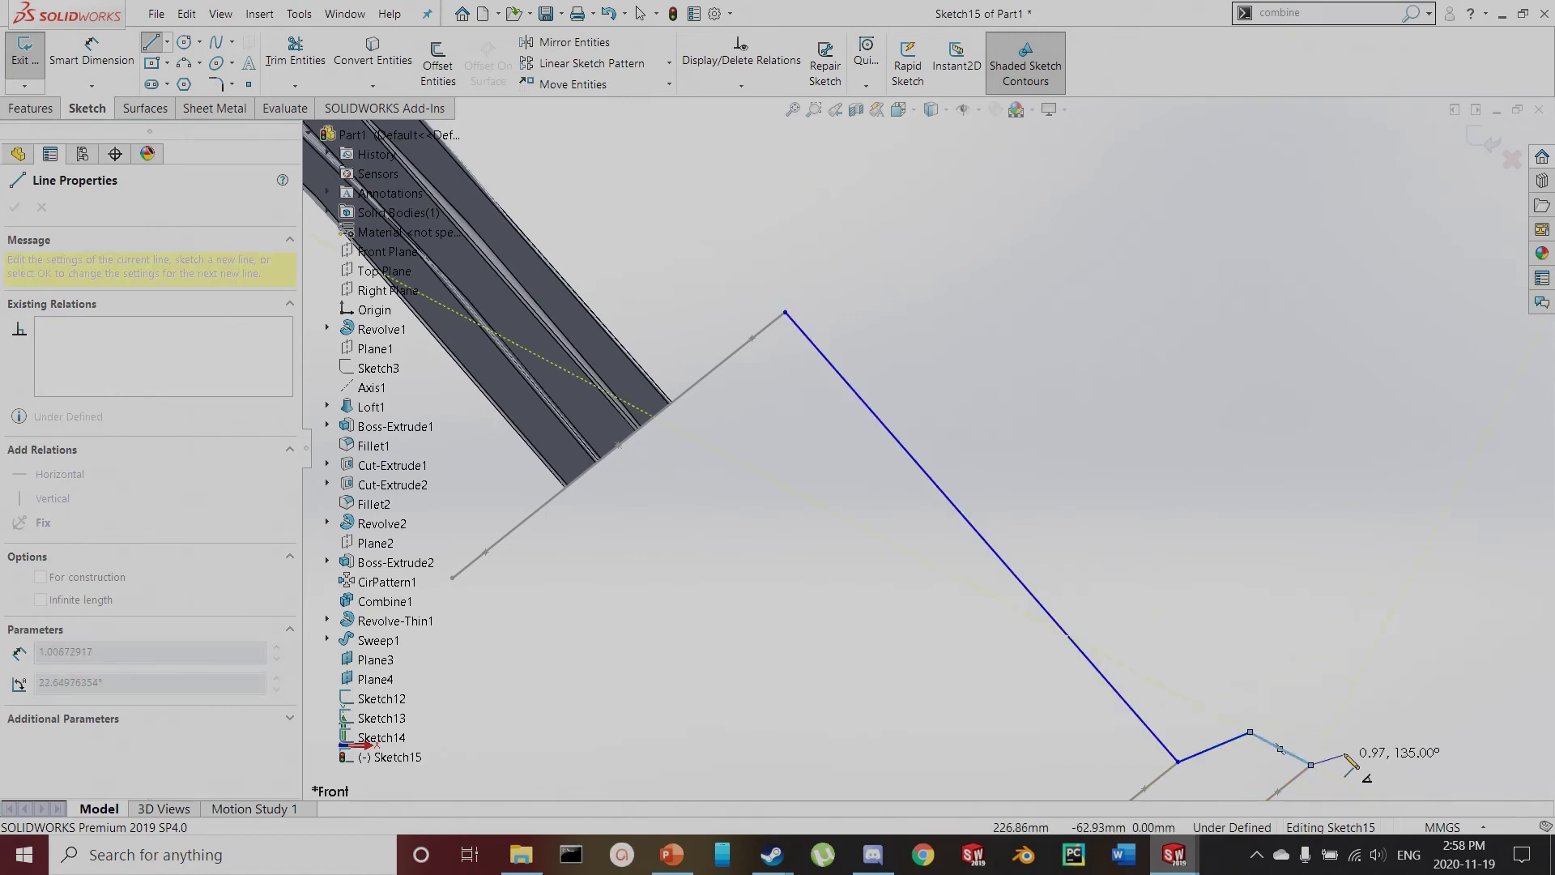
pyautogui.press('Escape')
# Move the peak of the line chain outward and convert the farther profile's corner edge into the sketch
pyautogui.press('z')
pyautogui.scroll(-5, 1293, 719)
pyautogui.scroll(-1, 896, 464)
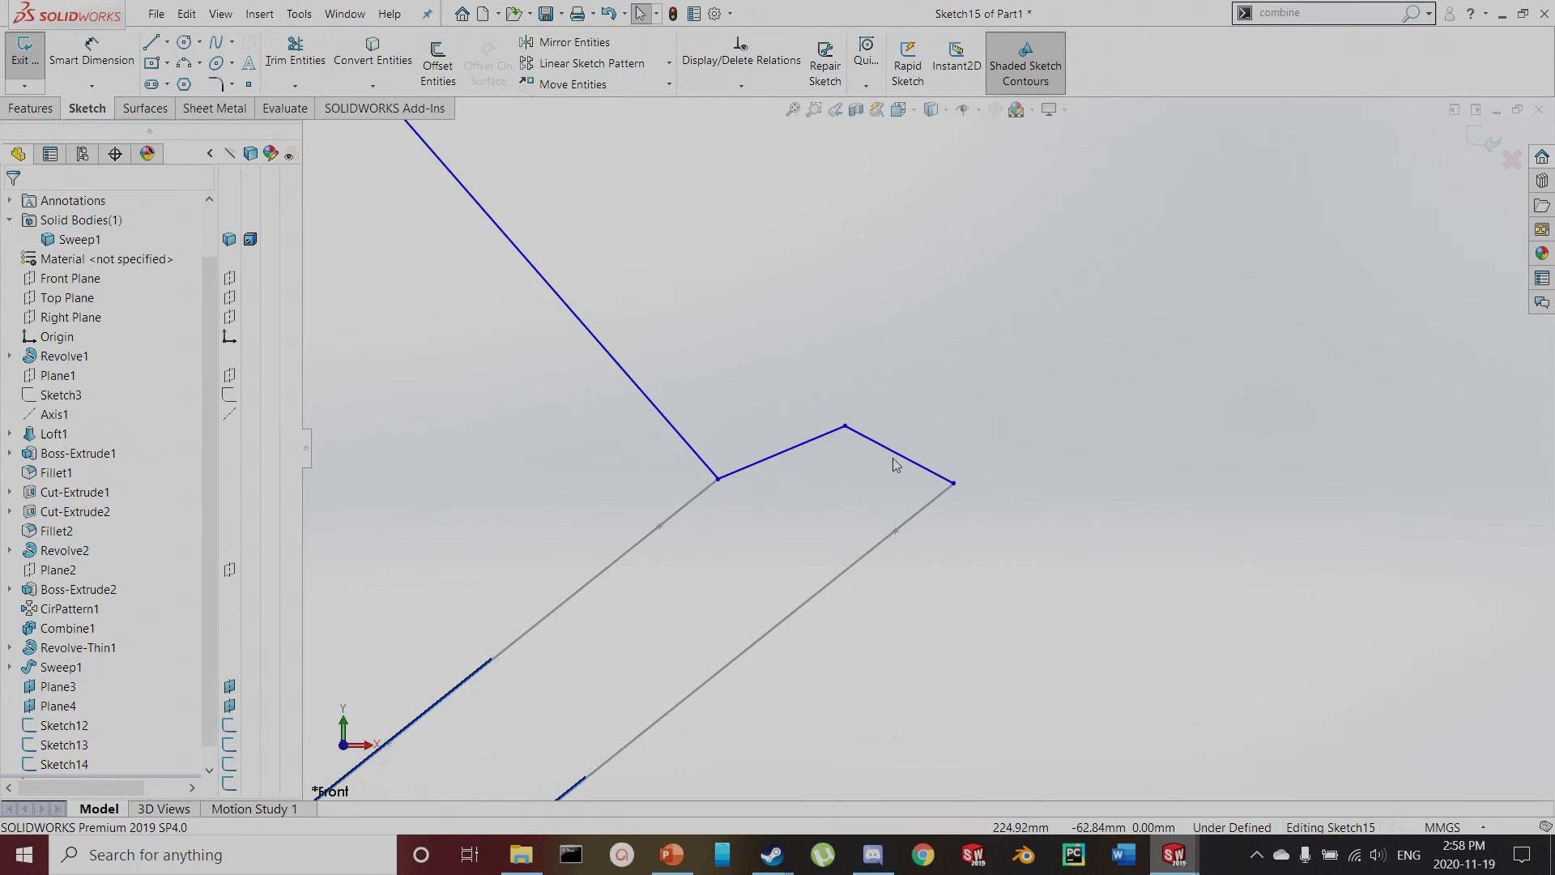
pyautogui.click(908, 458)
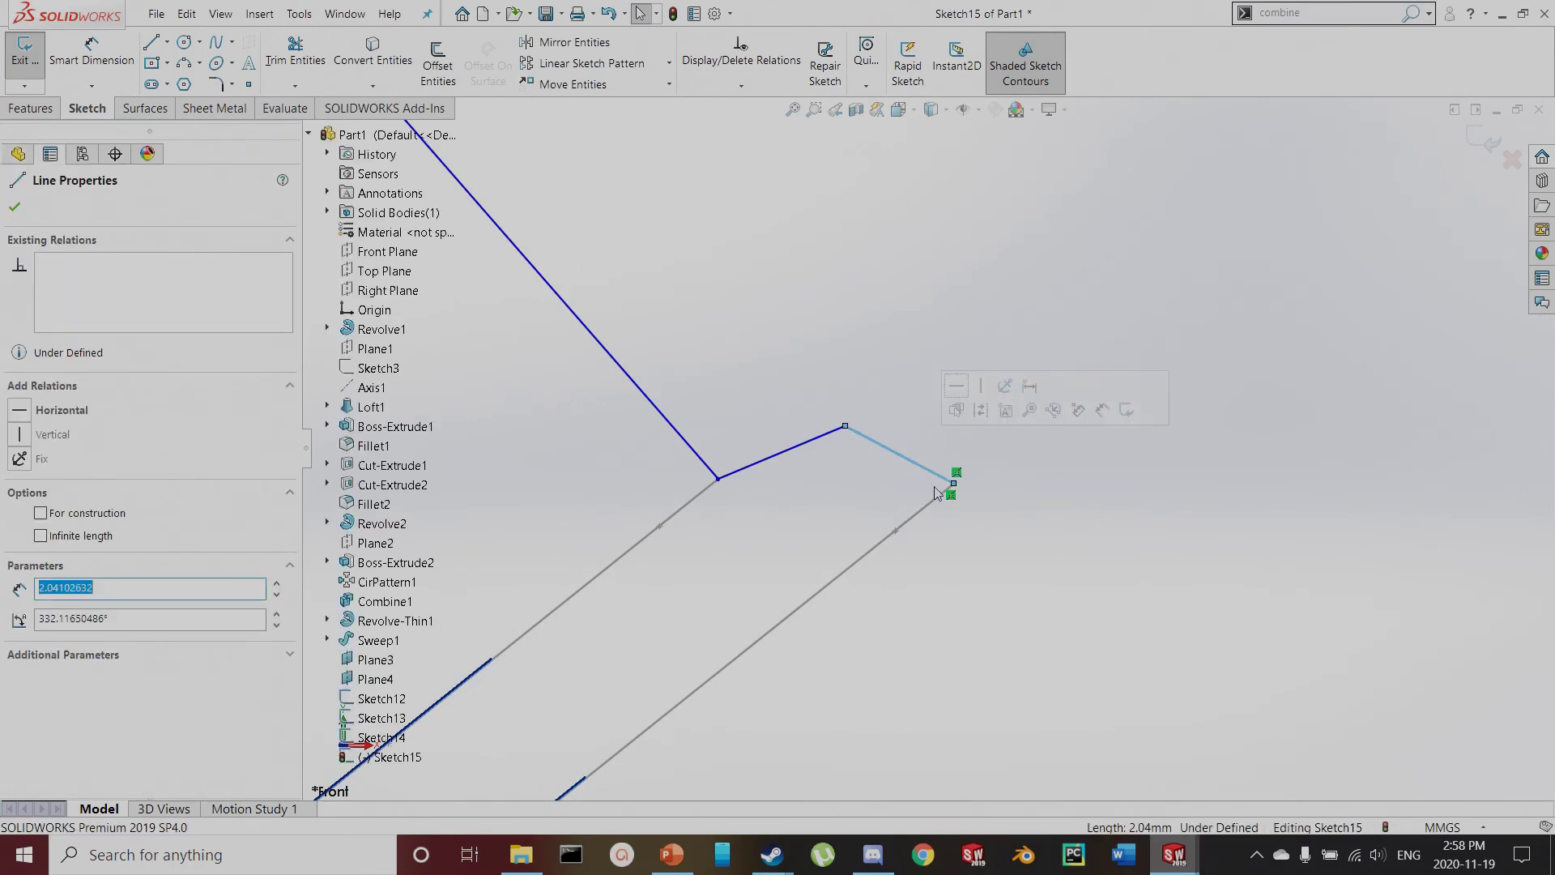
pyautogui.moveTo(847, 431); pyautogui.dragTo(882, 405)
pyautogui.click(949, 505)
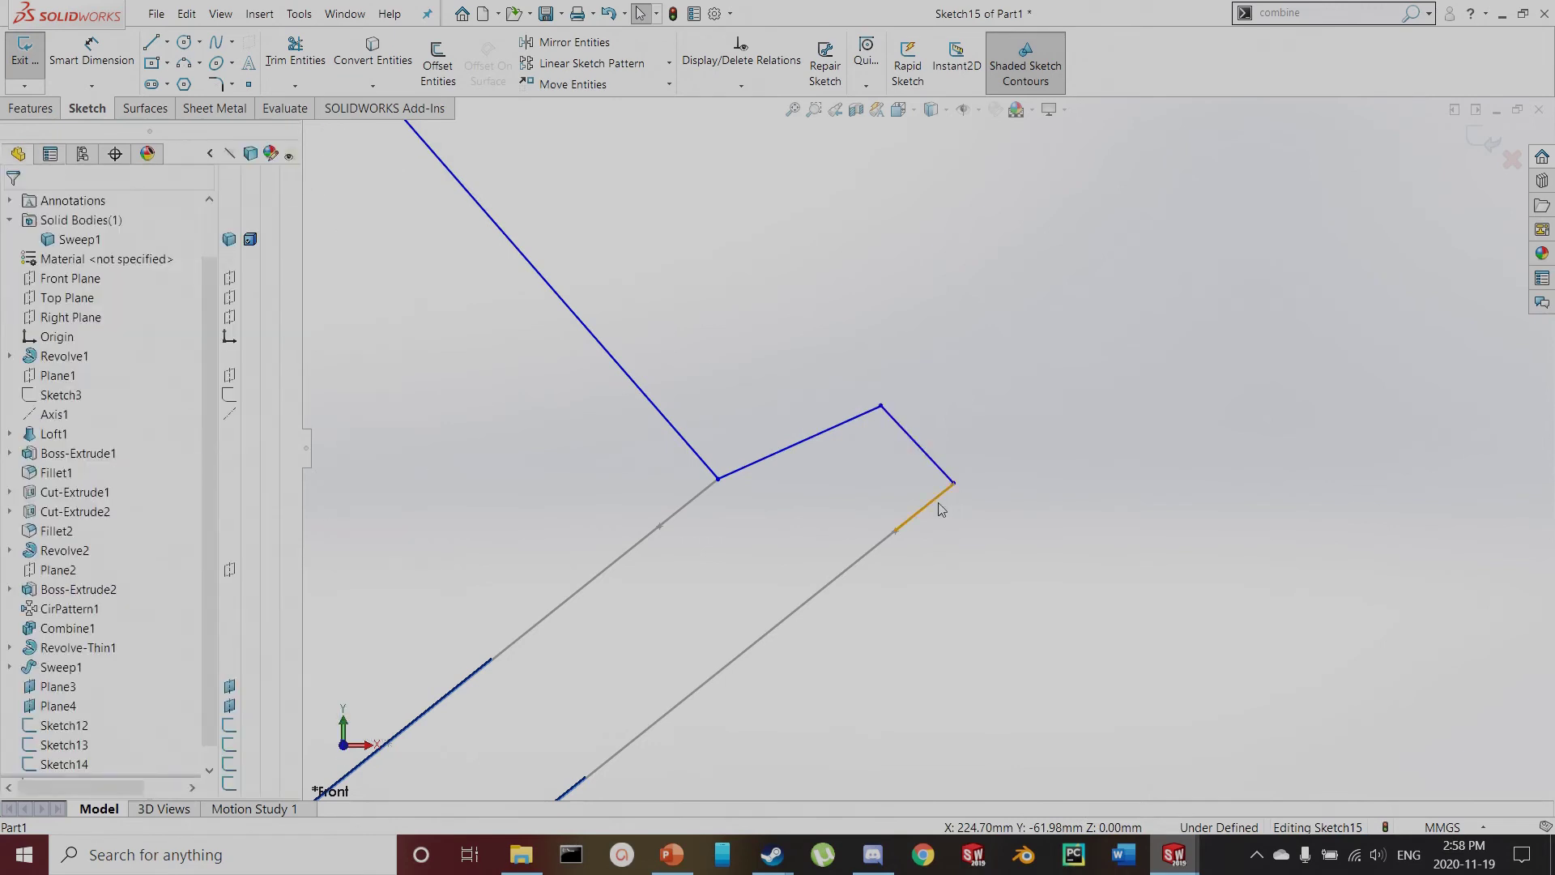
pyautogui.click(935, 507)
pyautogui.click(785, 372)
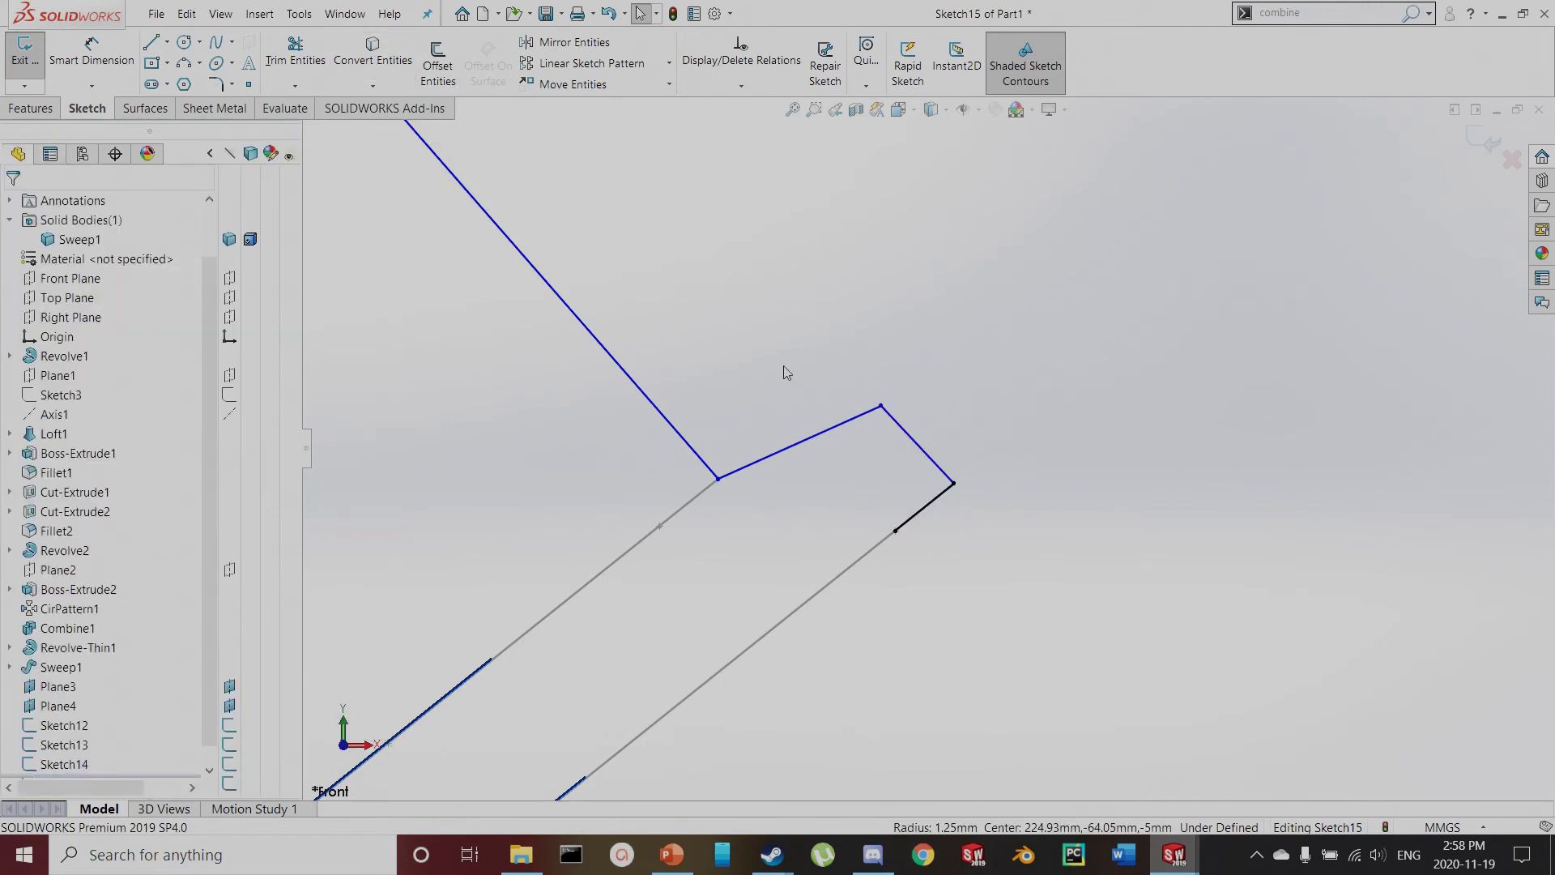
# Make the converted edge a construction line and set the adjoining short end segment perpendicular to it
pyautogui.click(925, 507)
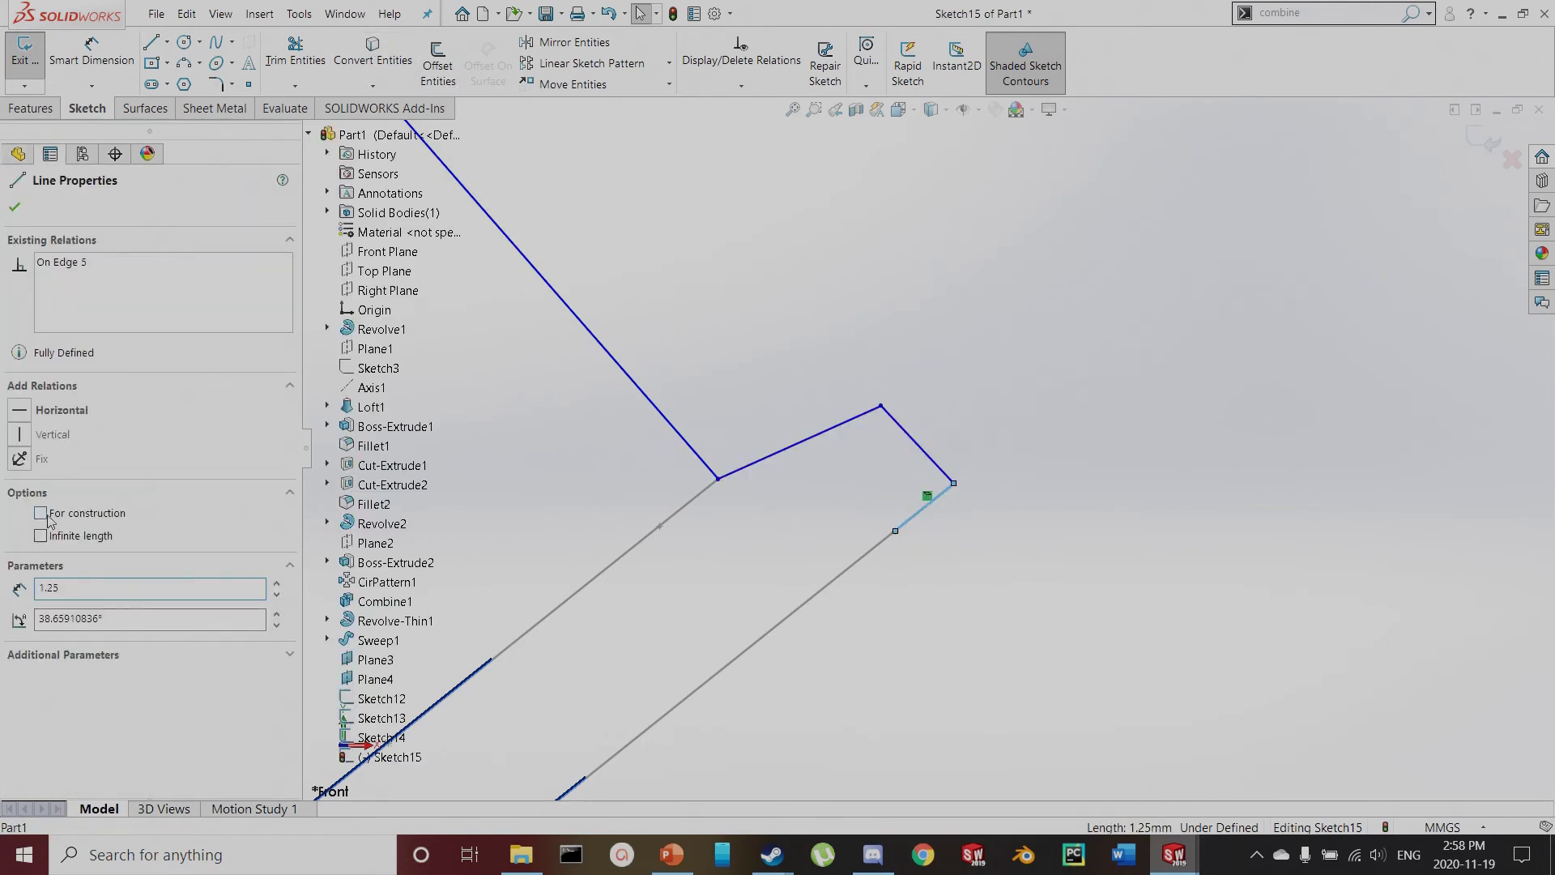
pyautogui.keyDown('ctrl'); pyautogui.click(938, 475); pyautogui.keyUp('ctrl')
pyautogui.click(24, 565)
pyautogui.click(986, 458)
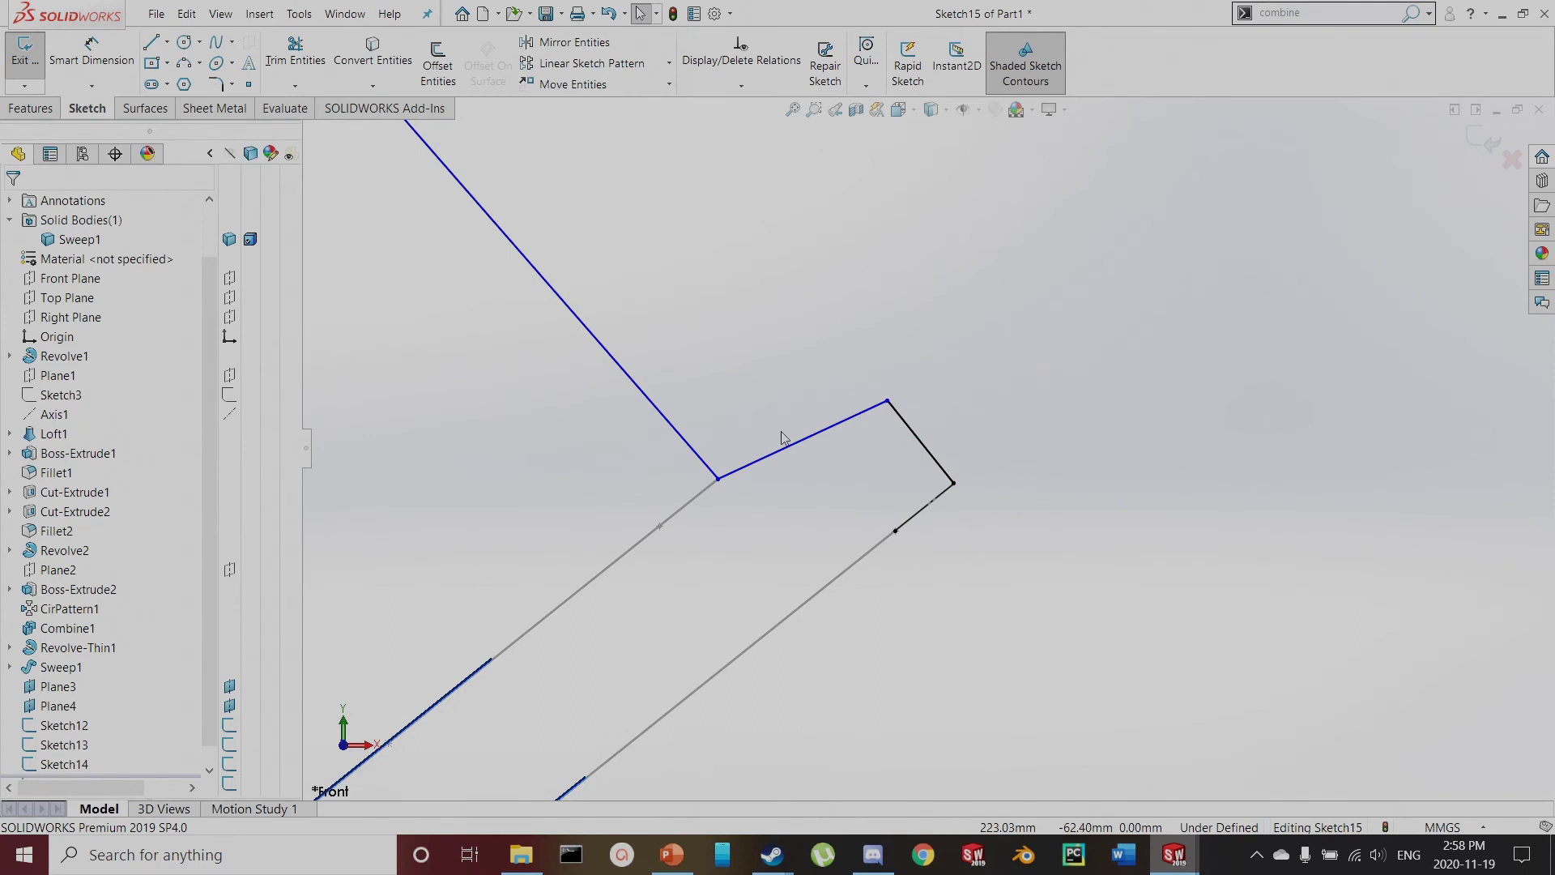
# Dimension the short perpendicular end segment to 0.75 mm
pyautogui.press('d')
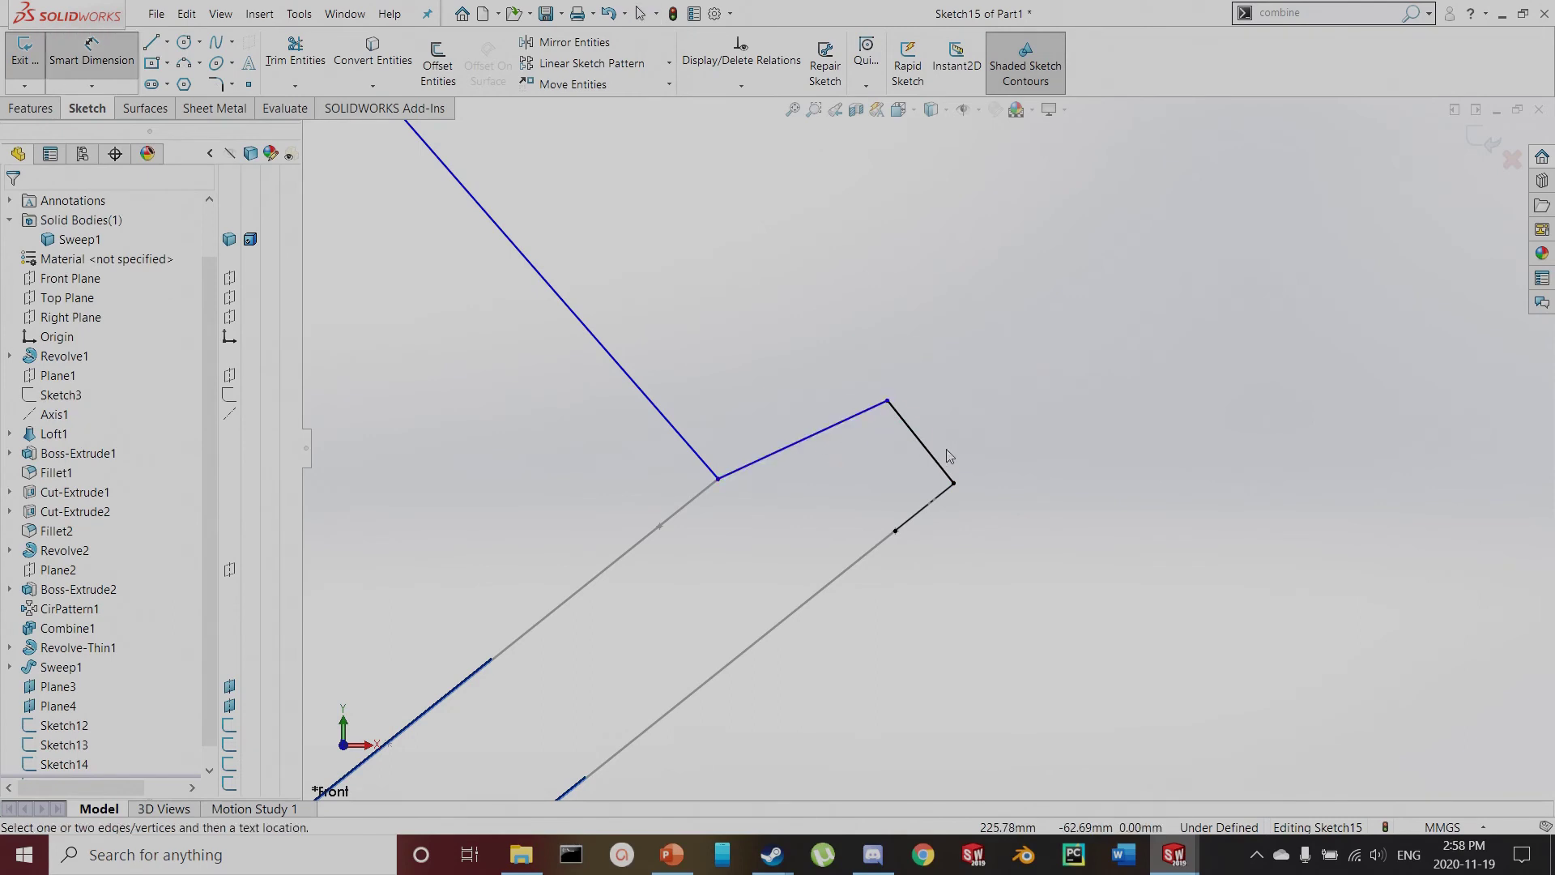
pyautogui.click(933, 455)
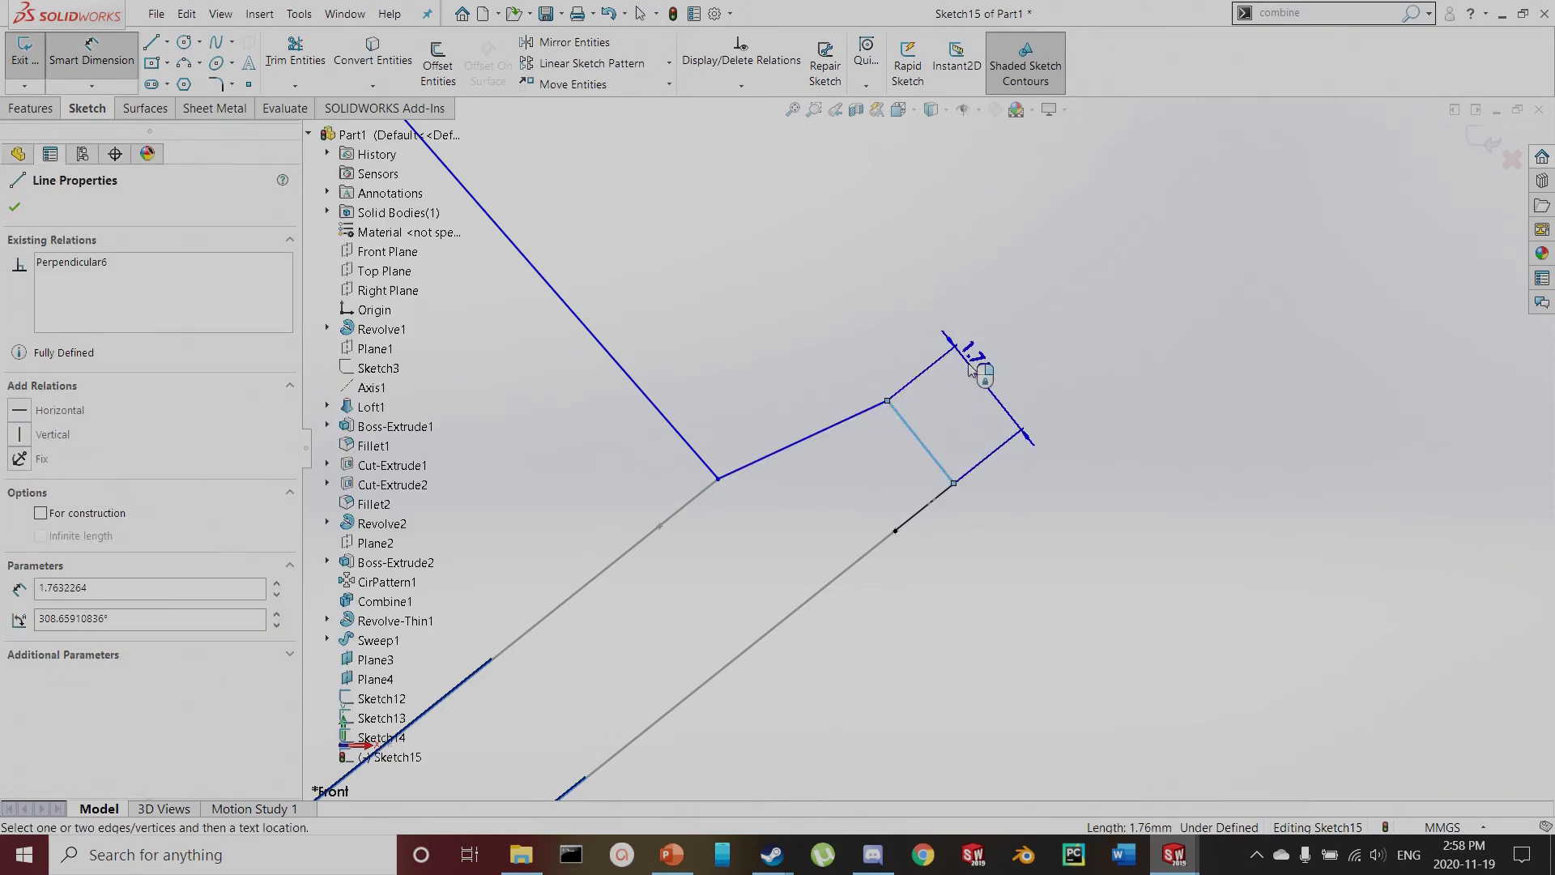
pyautogui.click(970, 366)
pyautogui.write('0.75')
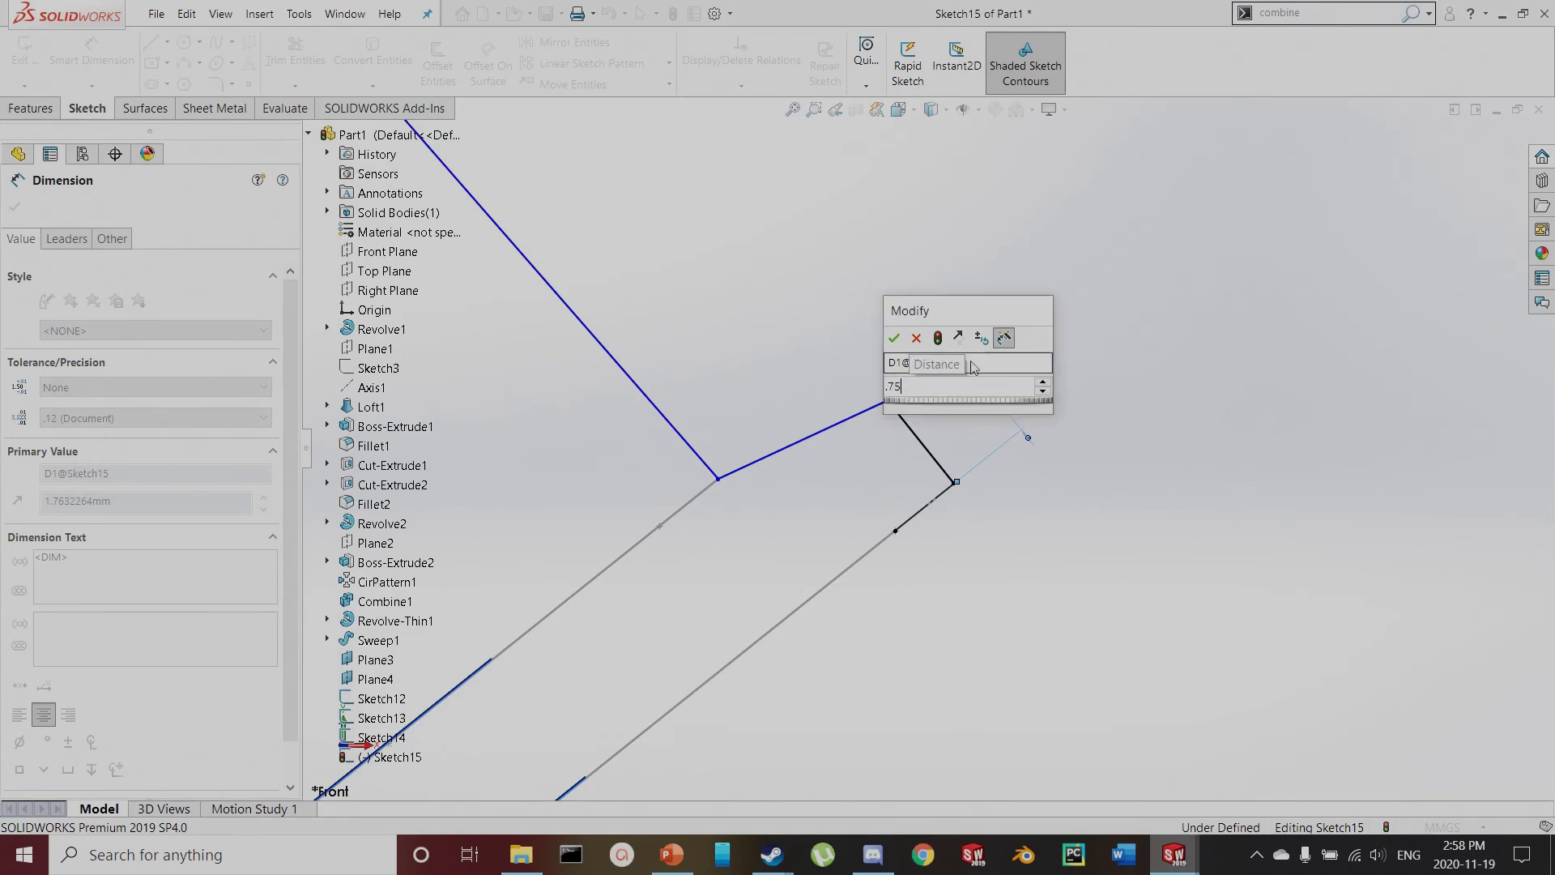
pyautogui.press('Return')
pyautogui.scroll(-2, 956, 481)
pyautogui.press('Escape')
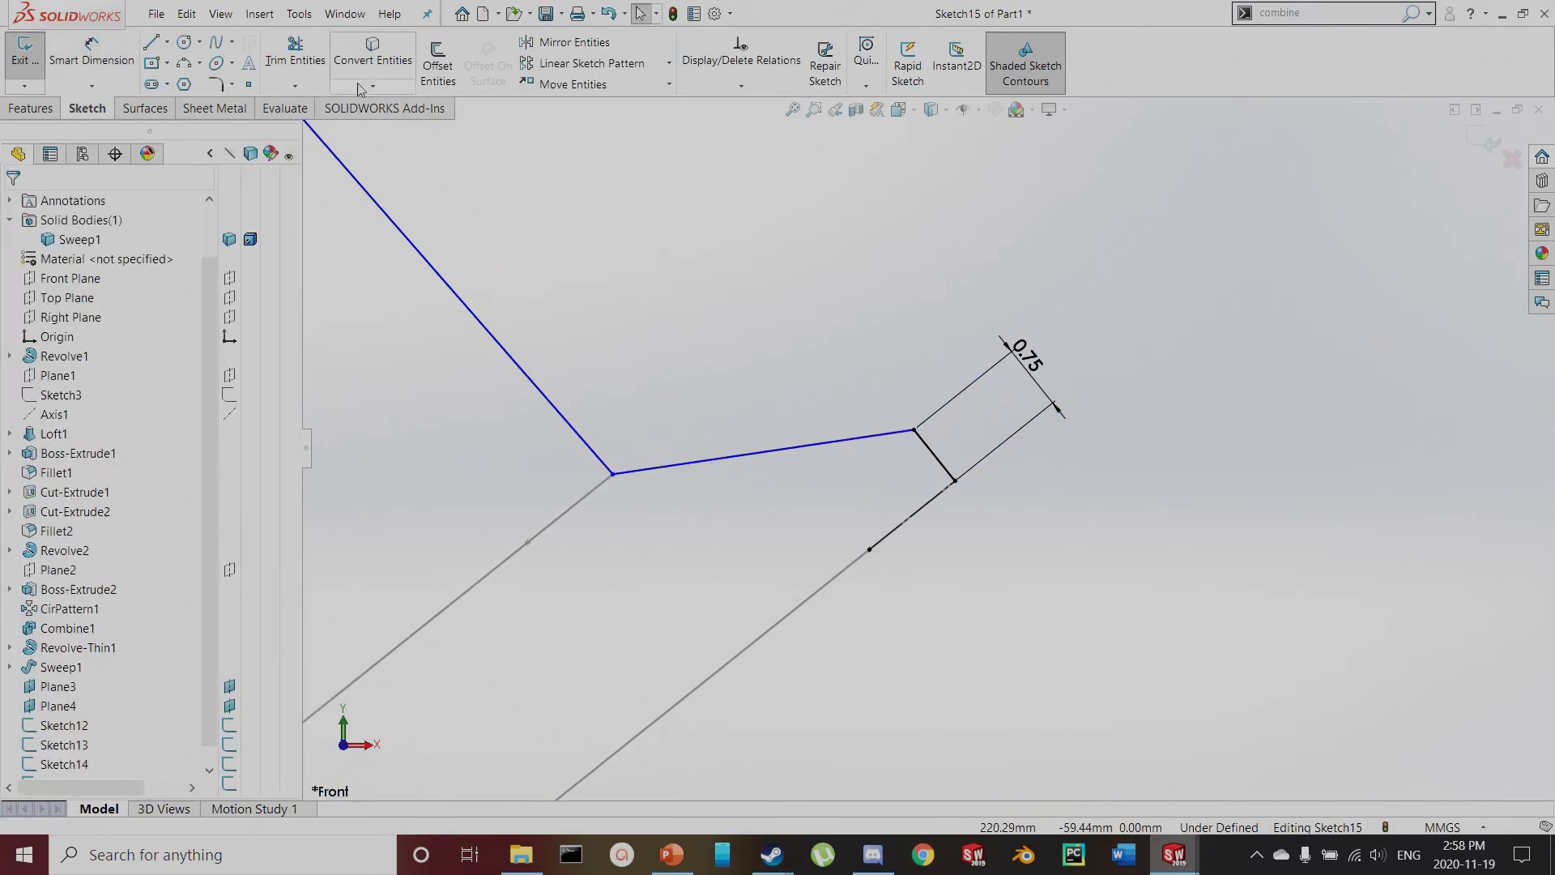
# Fillet the peak corner of the line chain with a 0.5 mm radius
pyautogui.click(213, 87)
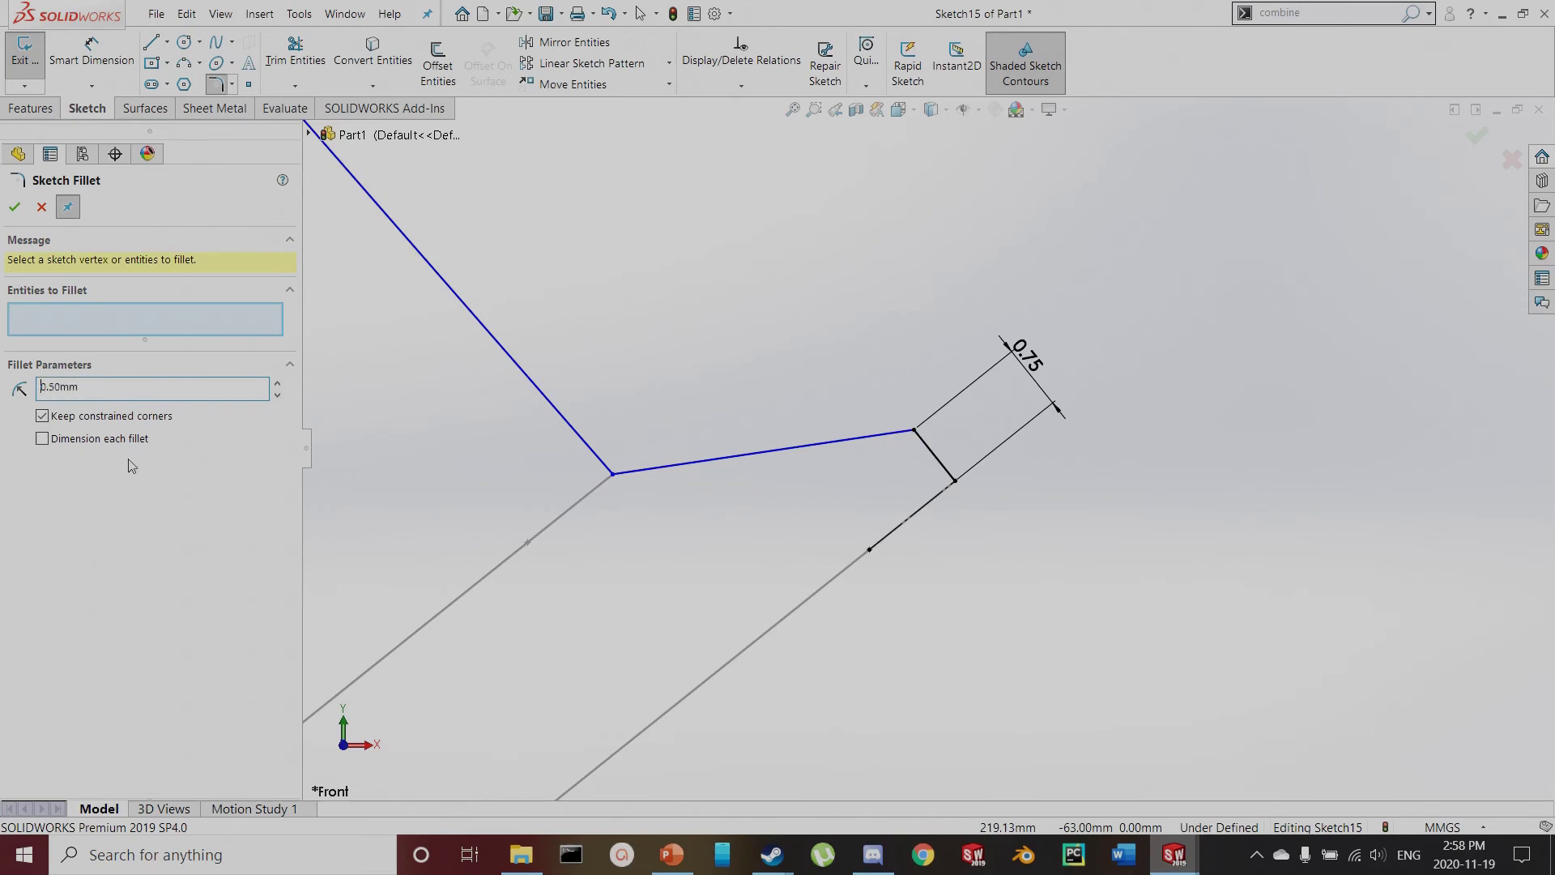
pyautogui.click(911, 435)
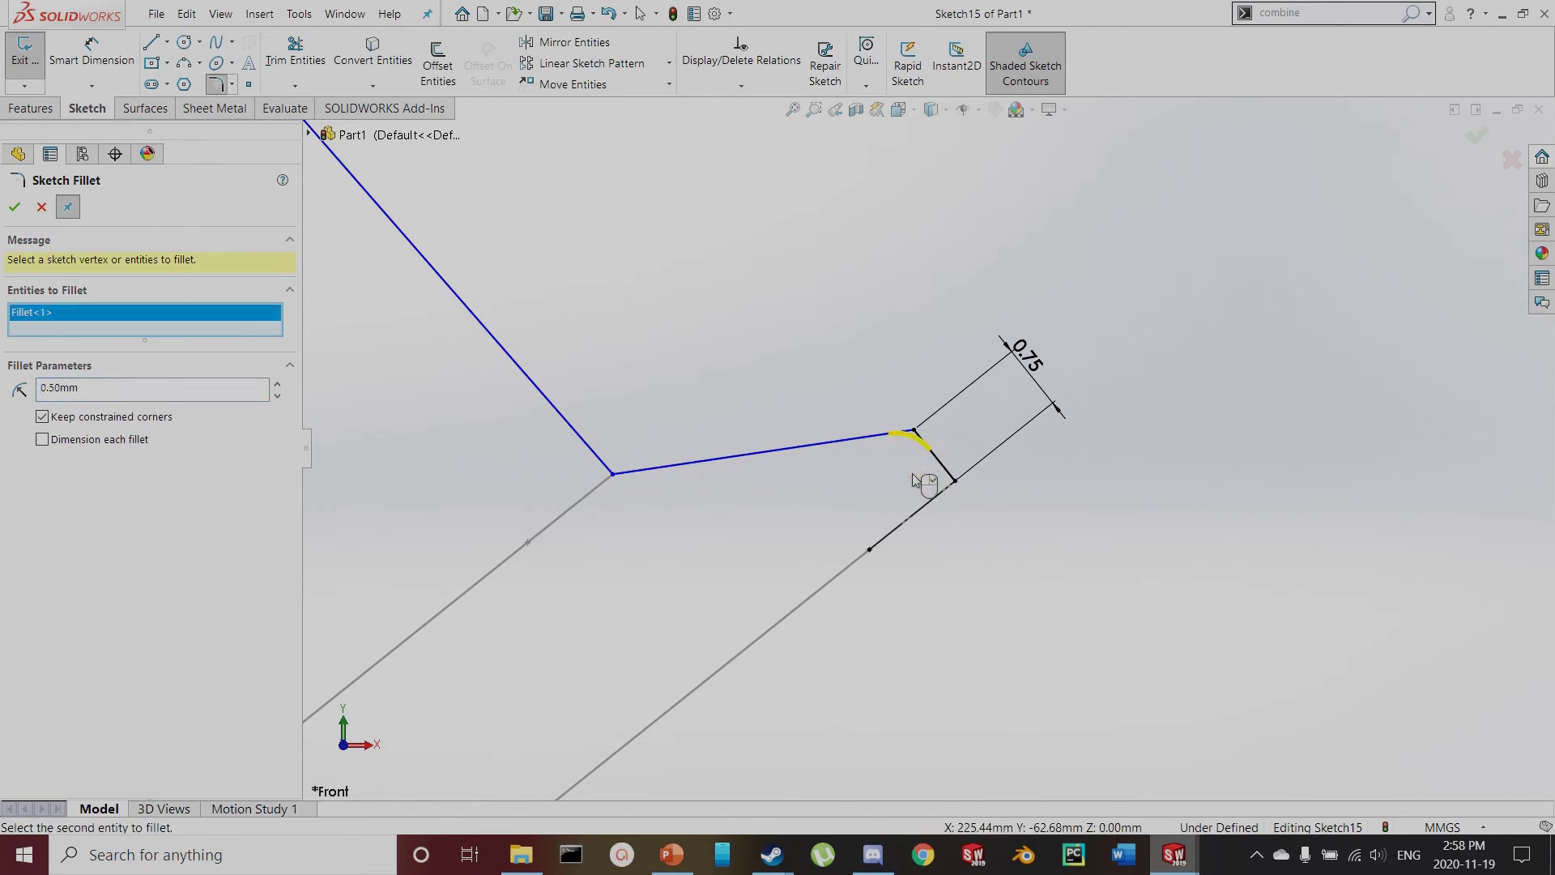
pyautogui.click(15, 207)
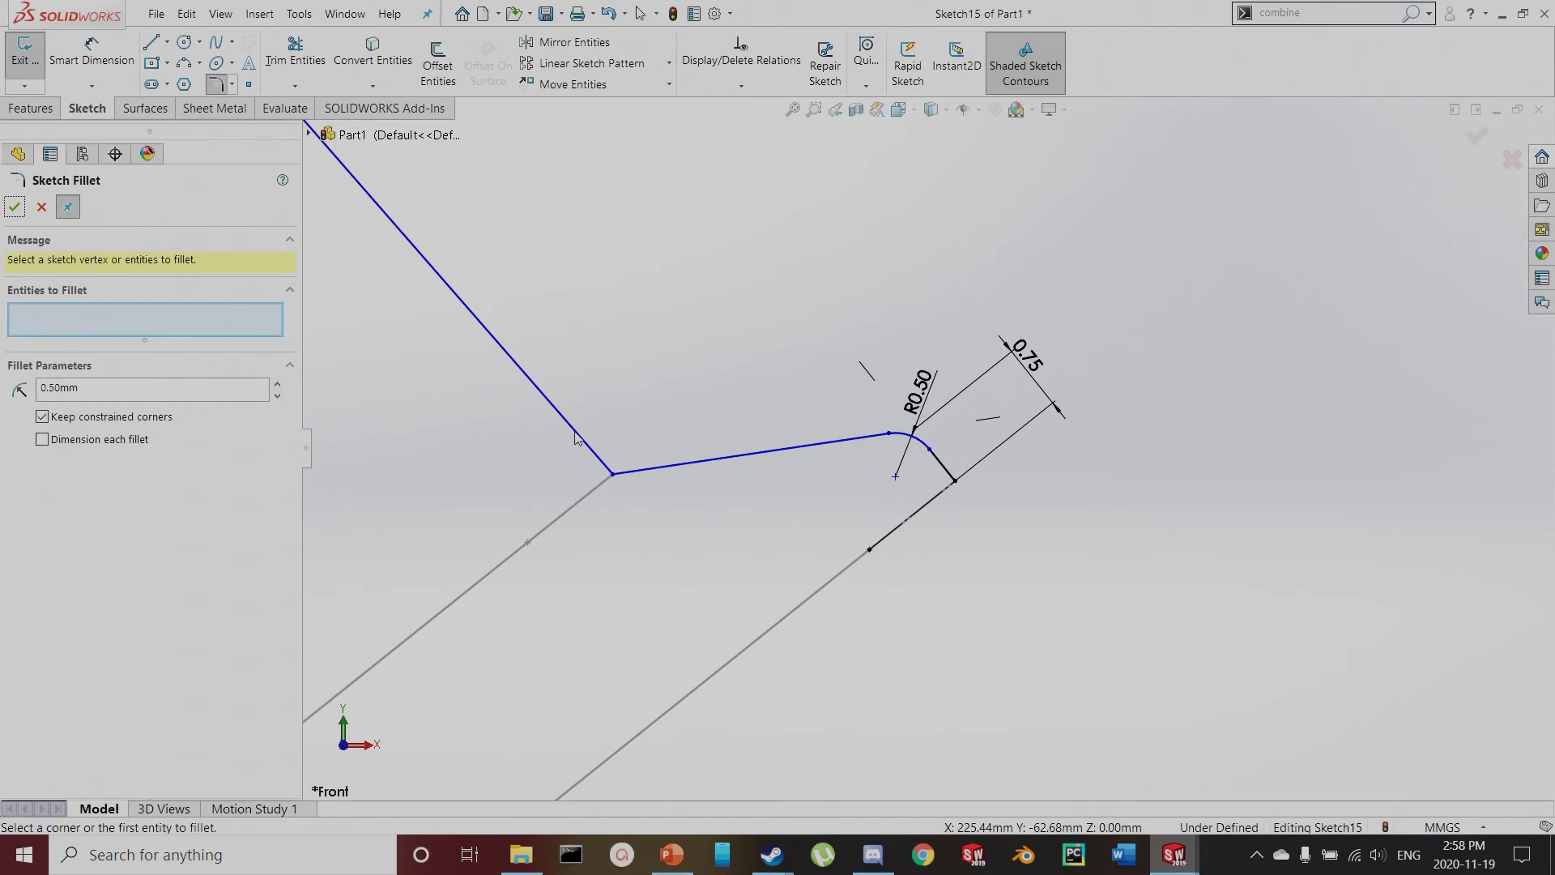
pyautogui.press('Escape')
# Add a relation between the chain's vertex at the nearer offset profile and that profile's short side edge
pyautogui.moveTo(613, 478)
pyautogui.mouseDown()
pyautogui.moveTo(568, 508)
pyautogui.moveTo(596, 517)
pyautogui.moveTo(599, 481)
pyautogui.mouseUp()
pyautogui.moveTo(599, 481); pyautogui.dragTo(727, 247, button='middle')
pyautogui.press('Escape')
pyautogui.click(724, 324)
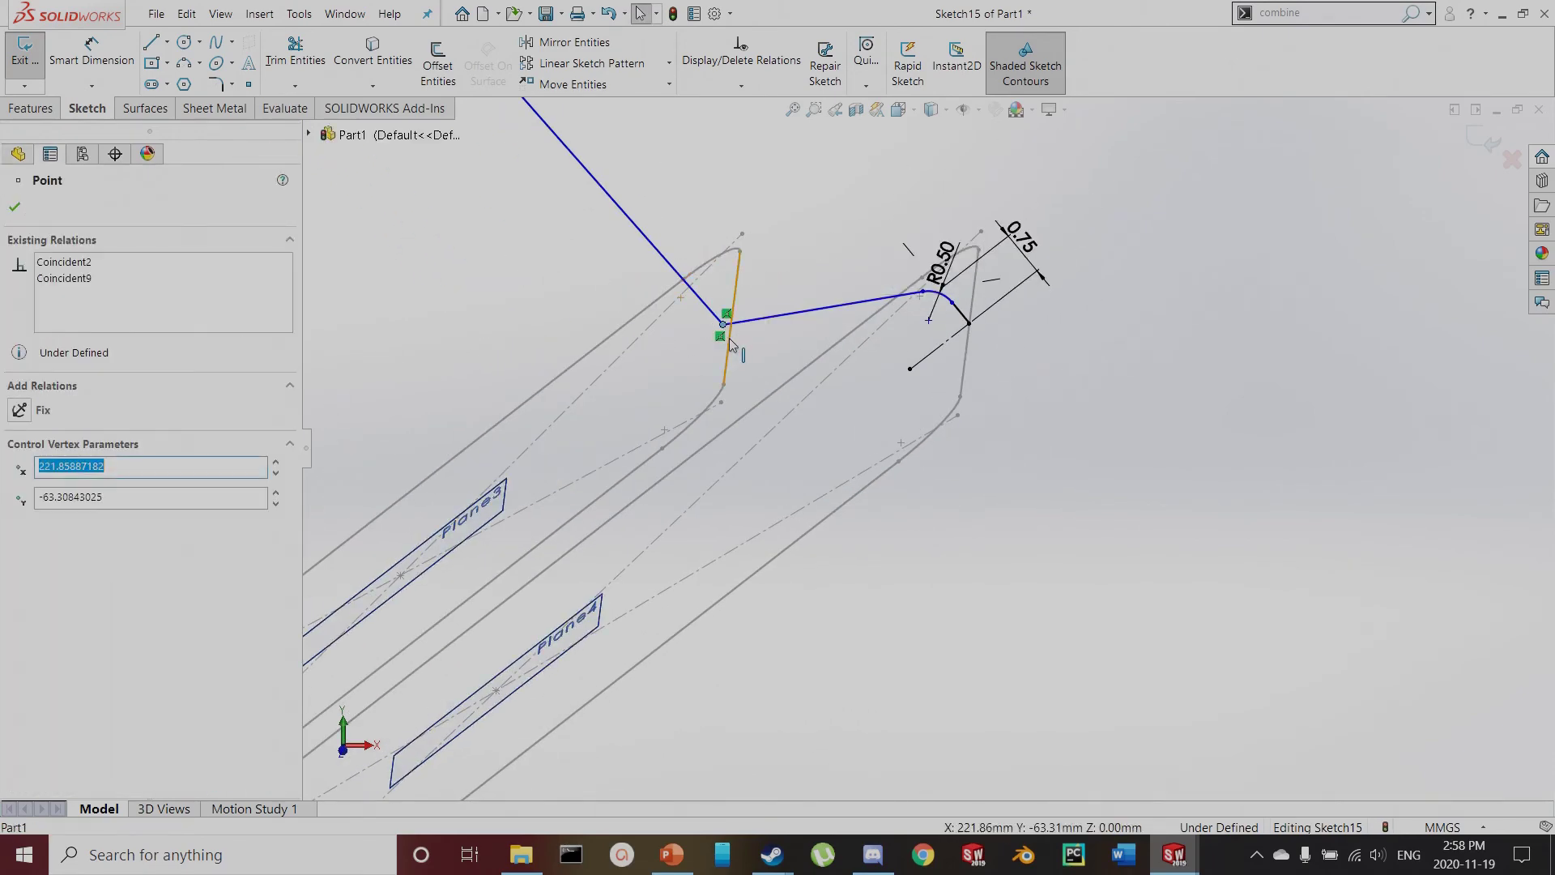
pyautogui.keyDown('ctrl'); pyautogui.click(729, 338); pyautogui.keyUp('ctrl')
pyautogui.click(26, 495)
pyautogui.press('Escape')
# Add a relation between the guide line's endpoint and the short side edge of the profile at the cable end
pyautogui.moveTo(382, 312); pyautogui.dragTo(705, 392, button='middle')
pyautogui.moveTo(881, 411)
pyautogui.mouseDown(button='middle')
pyautogui.moveTo(850, 398)
pyautogui.moveTo(778, 247)
pyautogui.mouseUp(button='middle')
pyautogui.click(783, 235)
pyautogui.keyDown('ctrl'); pyautogui.click(779, 271); pyautogui.keyUp('ctrl')
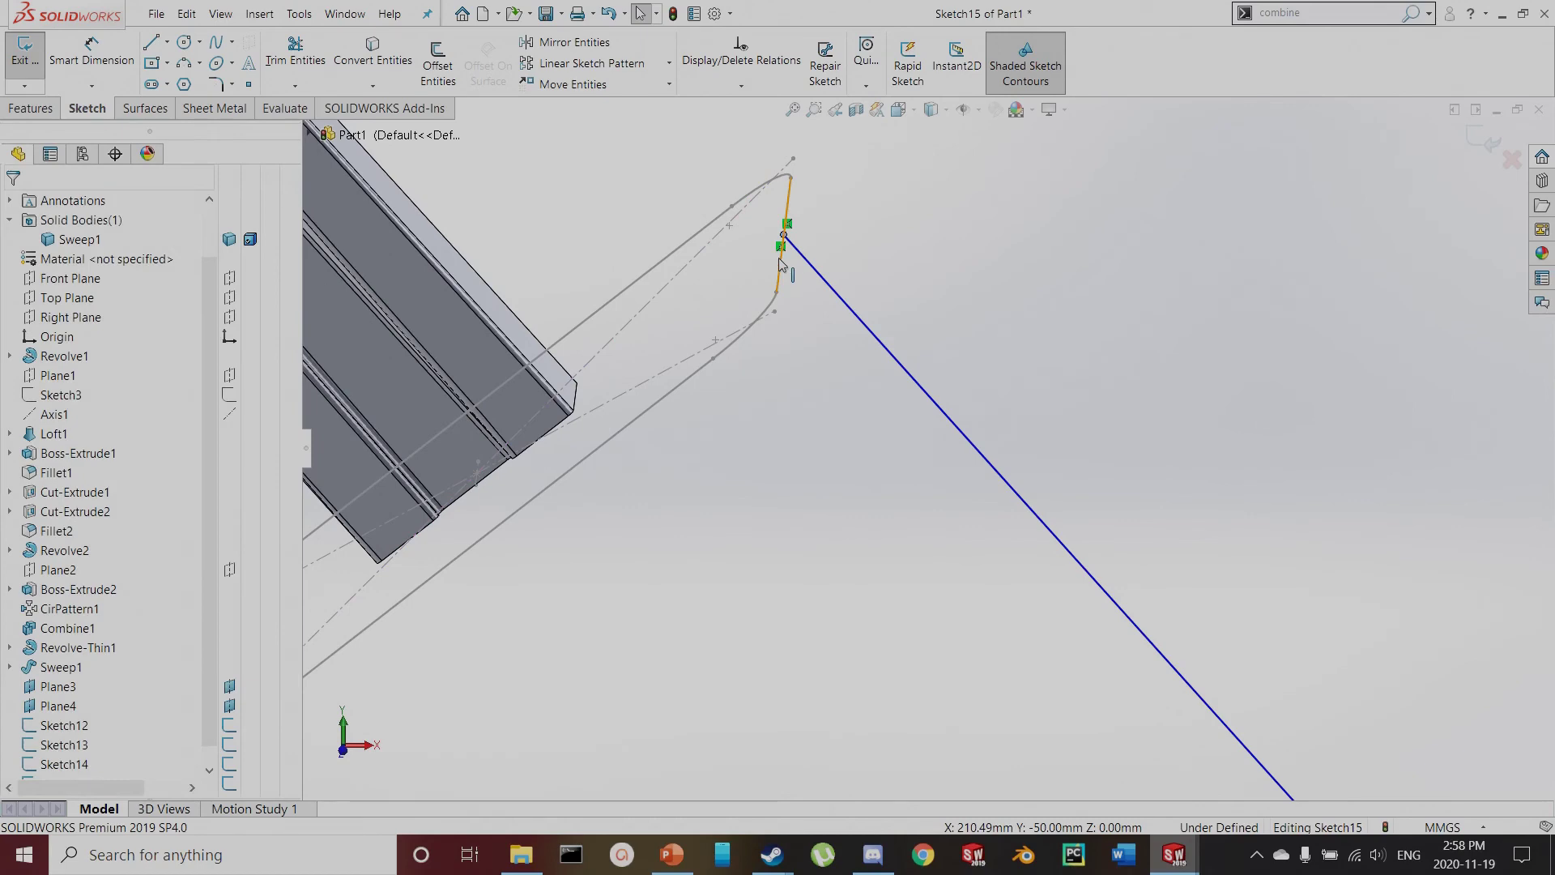
pyautogui.click(30, 498)
pyautogui.press('Escape')
# Draw a construction centerline from the middle of the cable-end profile to the middle of the farthest offset profile
pyautogui.moveTo(770, 590)
pyautogui.mouseDown(button='middle')
pyautogui.moveTo(912, 646)
pyautogui.moveTo(927, 566)
pyautogui.mouseUp(button='middle')
pyautogui.scroll(3, 1063, 645)
pyautogui.moveTo(576, 322)
pyautogui.mouseDown(button='middle')
pyautogui.moveTo(684, 434)
pyautogui.moveTo(677, 390)
pyautogui.moveTo(684, 489)
pyautogui.mouseUp(button='middle')
pyautogui.press('l')
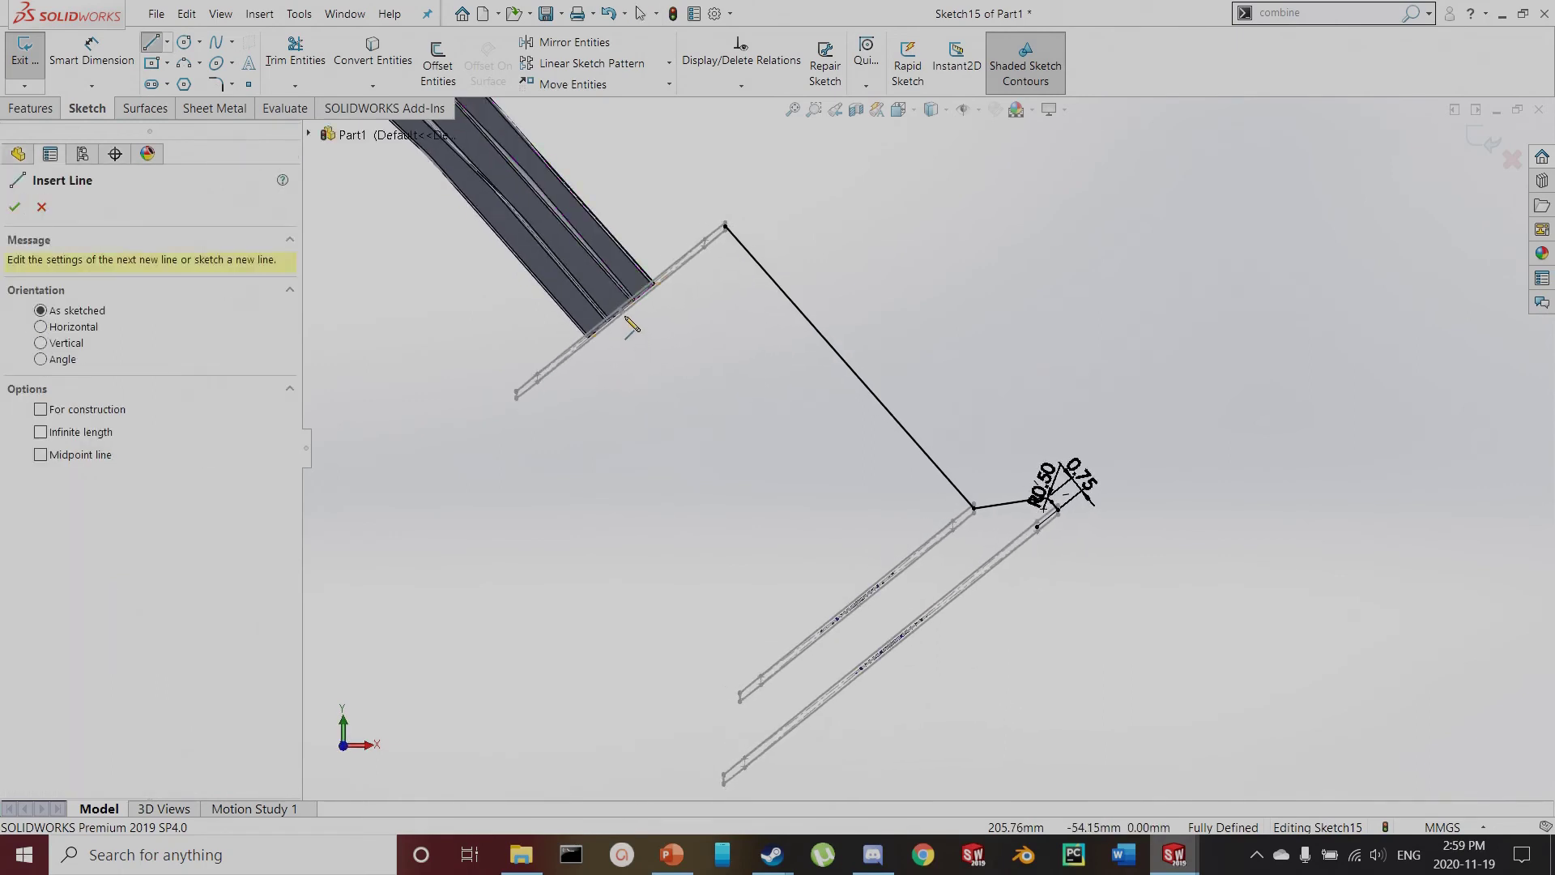
pyautogui.click(624, 311)
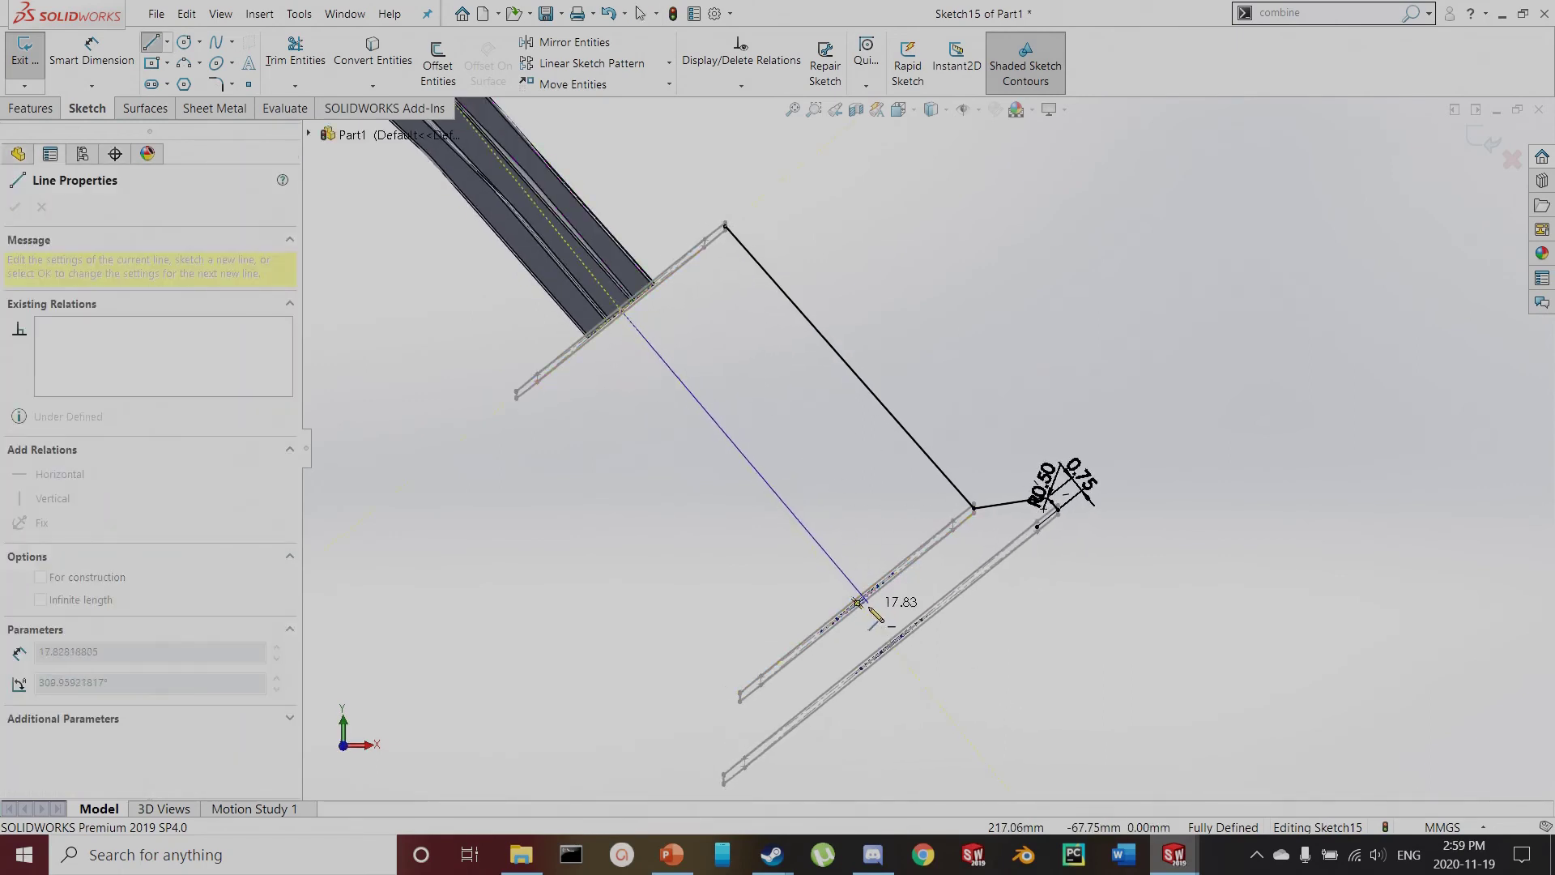
pyautogui.click(889, 643)
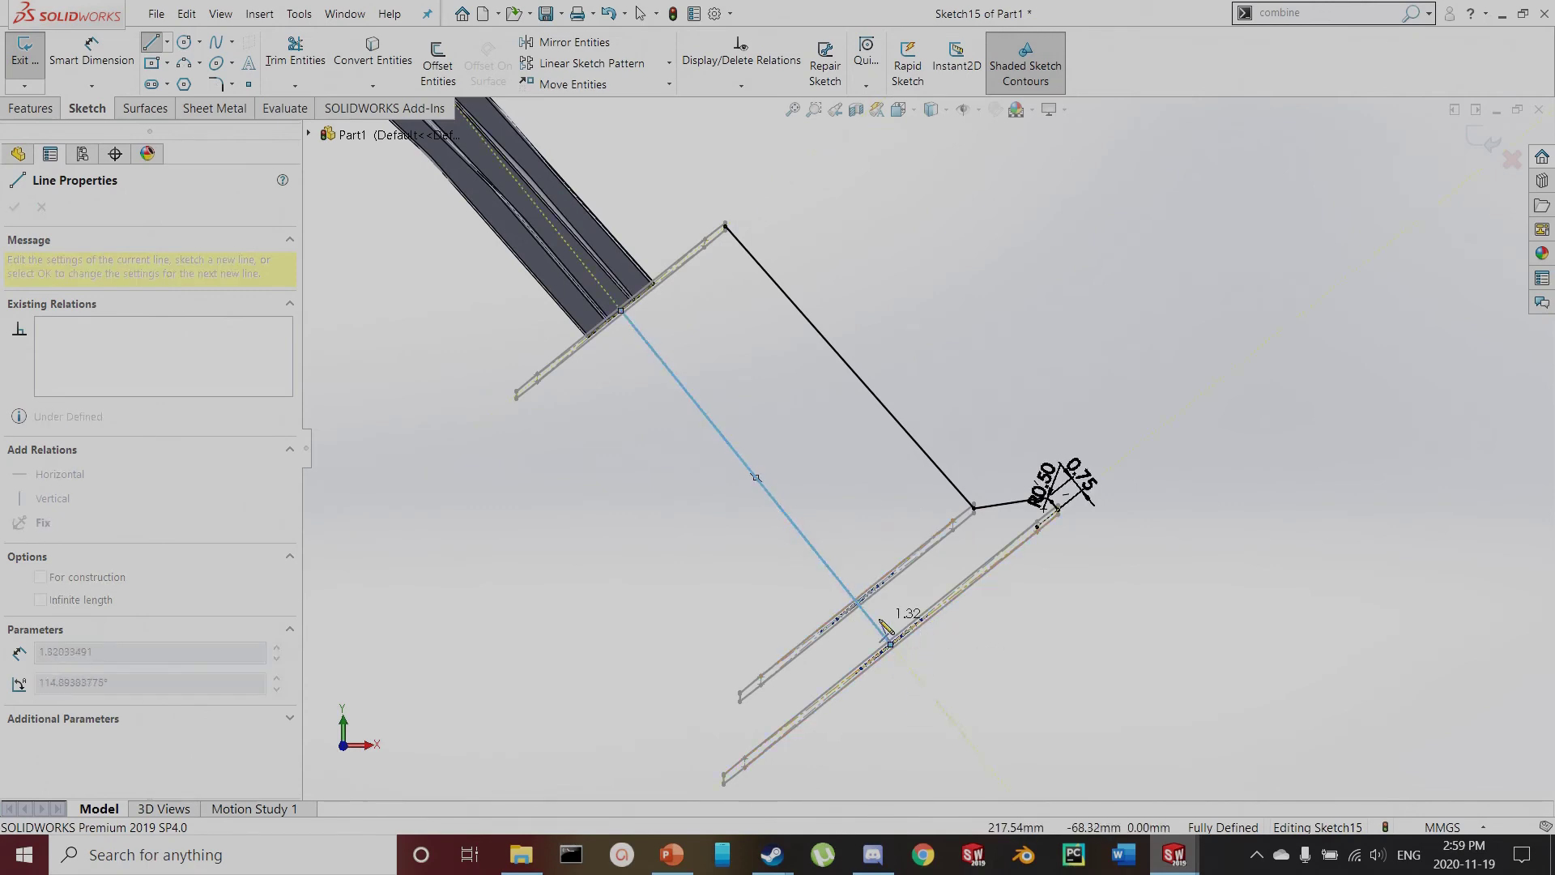
pyautogui.press('Escape')
pyautogui.click(791, 521)
pyautogui.click(69, 512)
pyautogui.press('Escape')
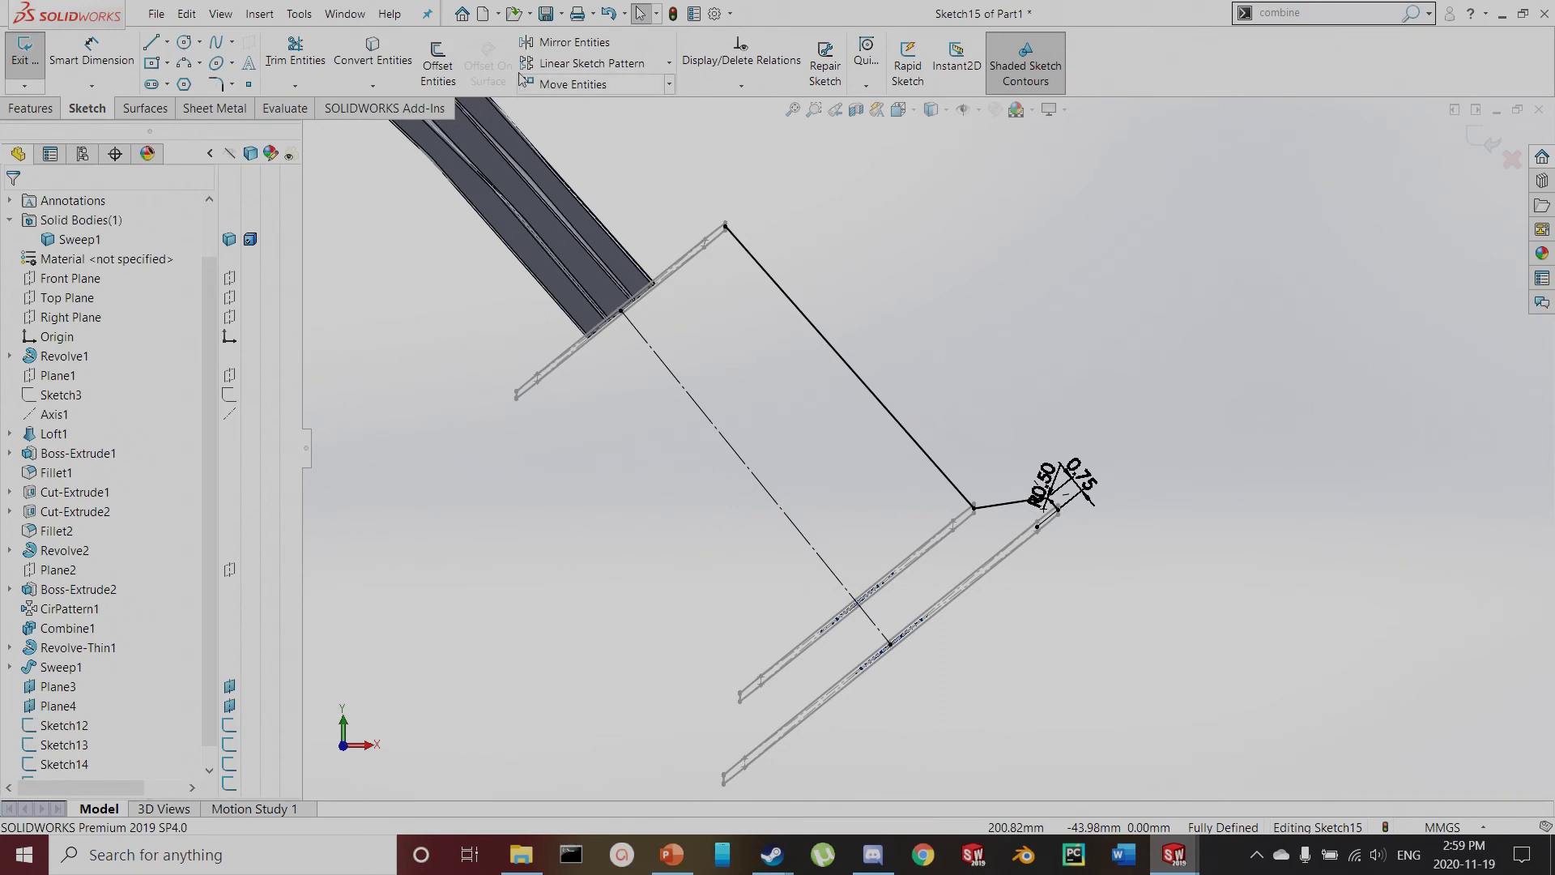
# Mirror the guide chain's two long lines, arc and short end line about the construction centerline and close the sketch
pyautogui.click(570, 44)
pyautogui.click(848, 373)
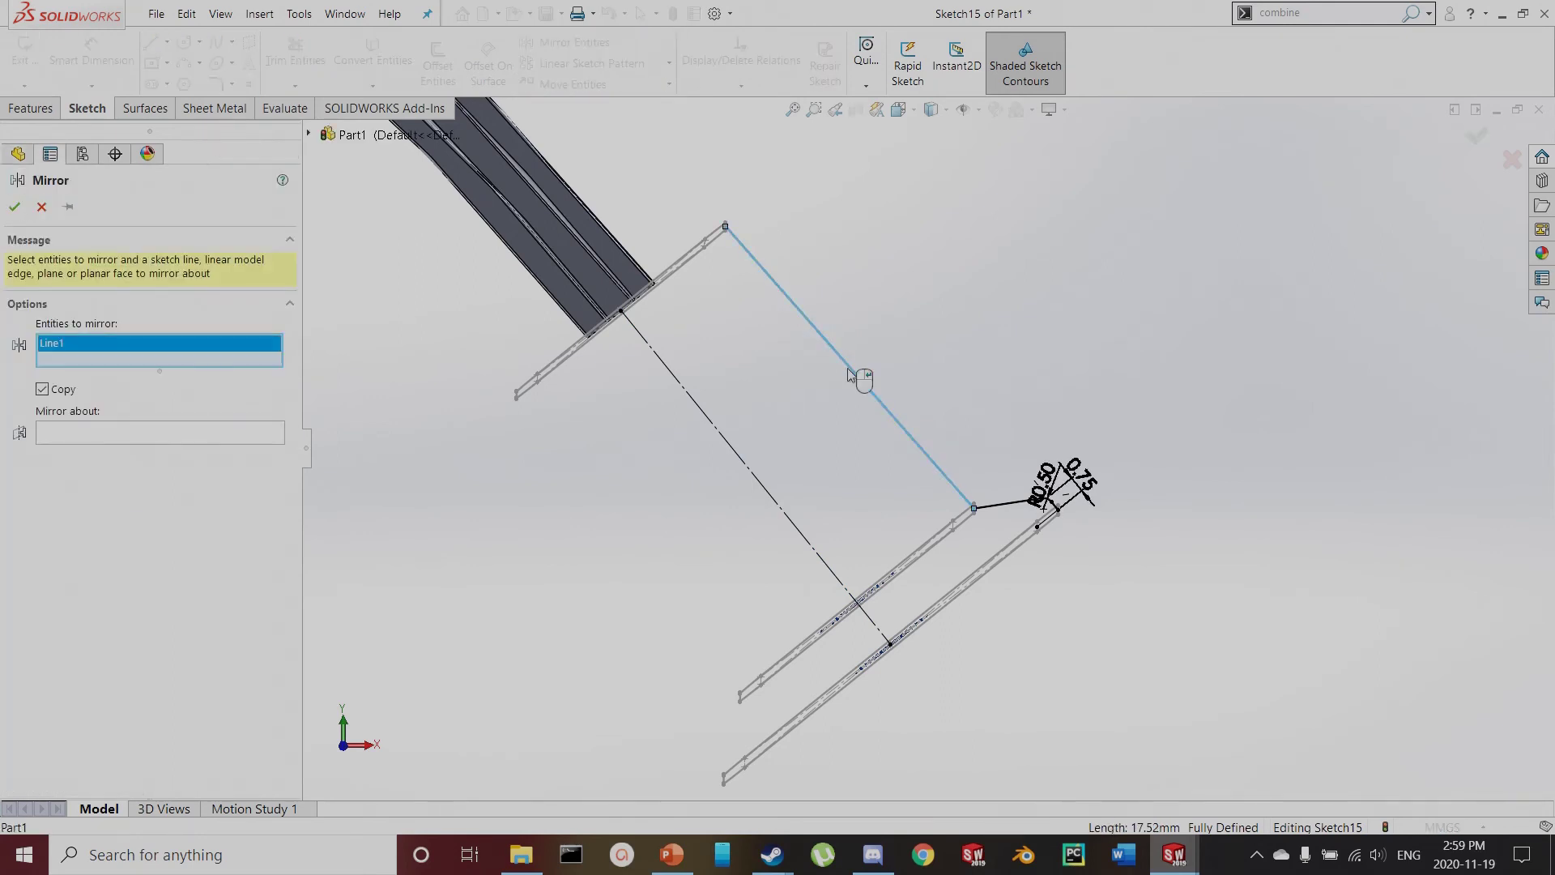
pyautogui.click(1011, 510)
pyautogui.scroll(-5, 1012, 512)
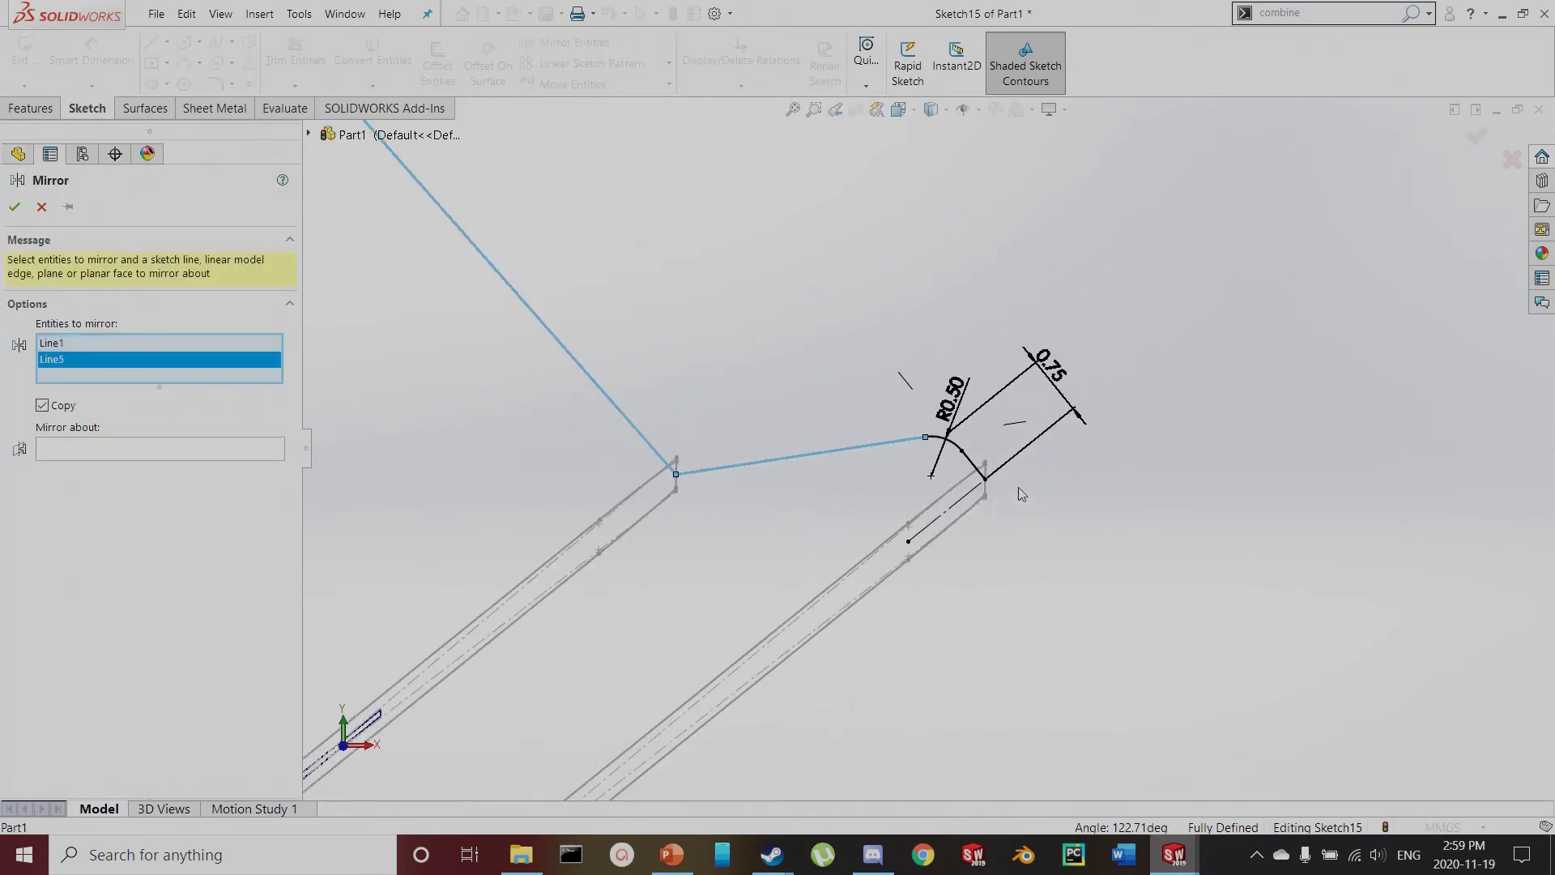
pyautogui.click(930, 435)
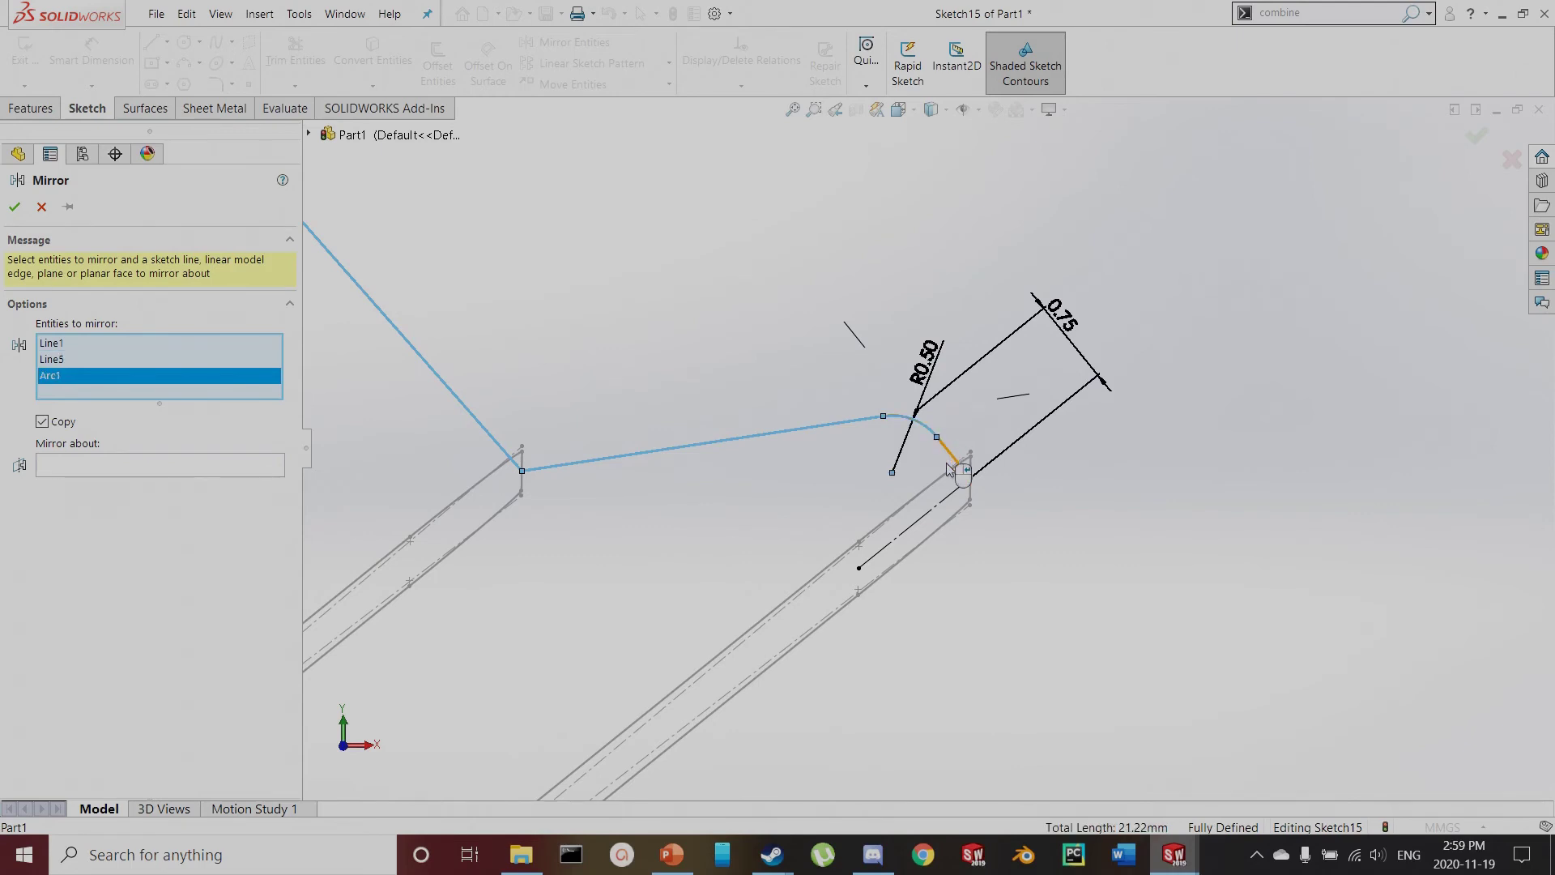
pyautogui.click(958, 469)
pyautogui.scroll(5, 1003, 514)
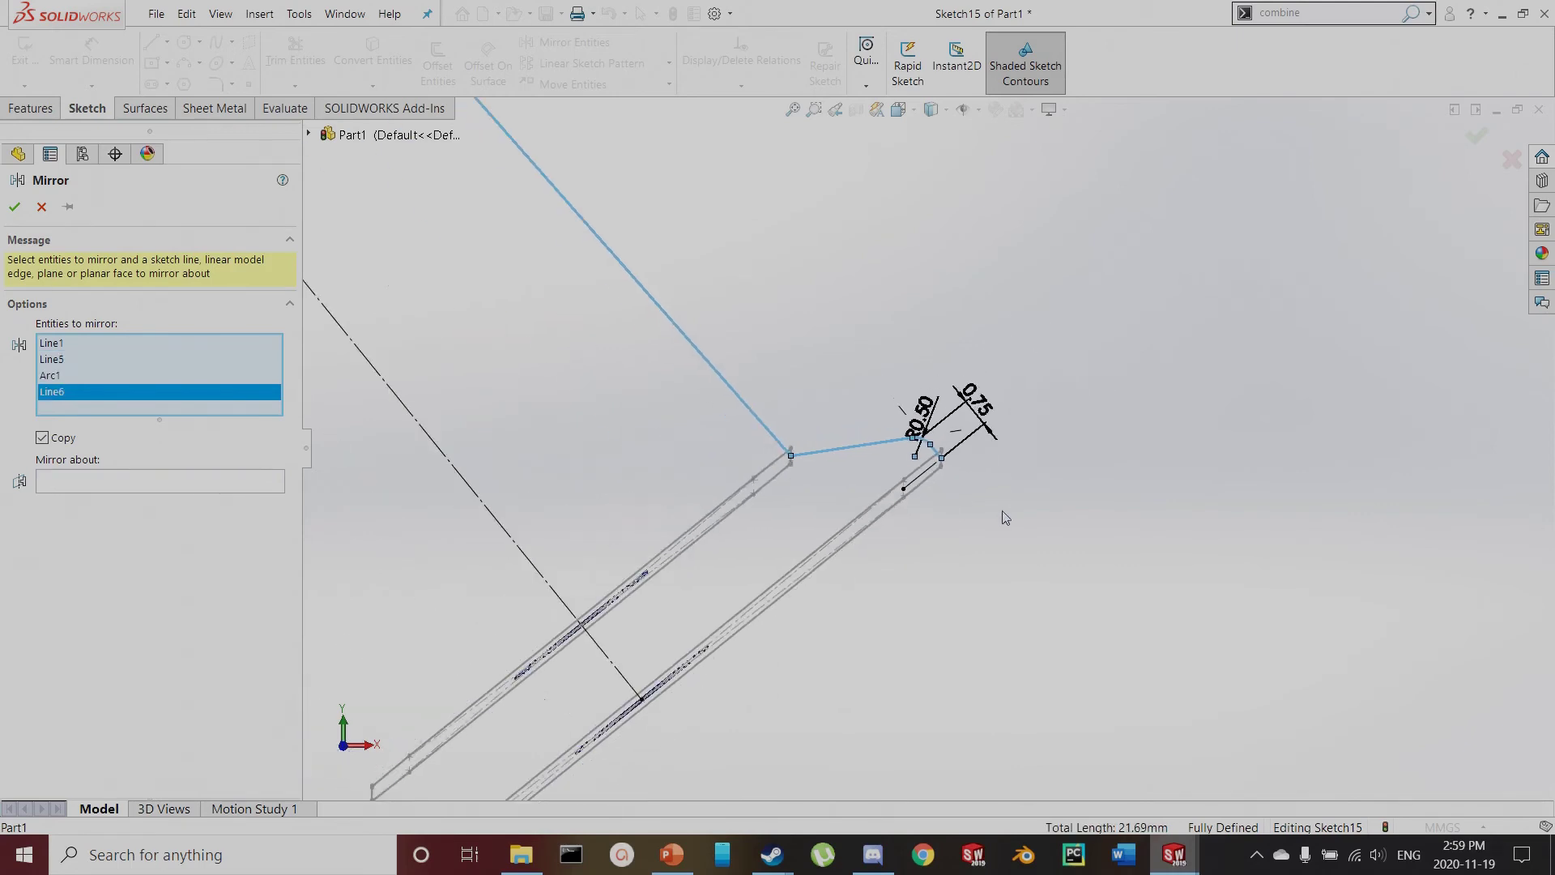
pyautogui.click(165, 486)
pyautogui.click(477, 412)
pyautogui.scroll(1, 596, 513)
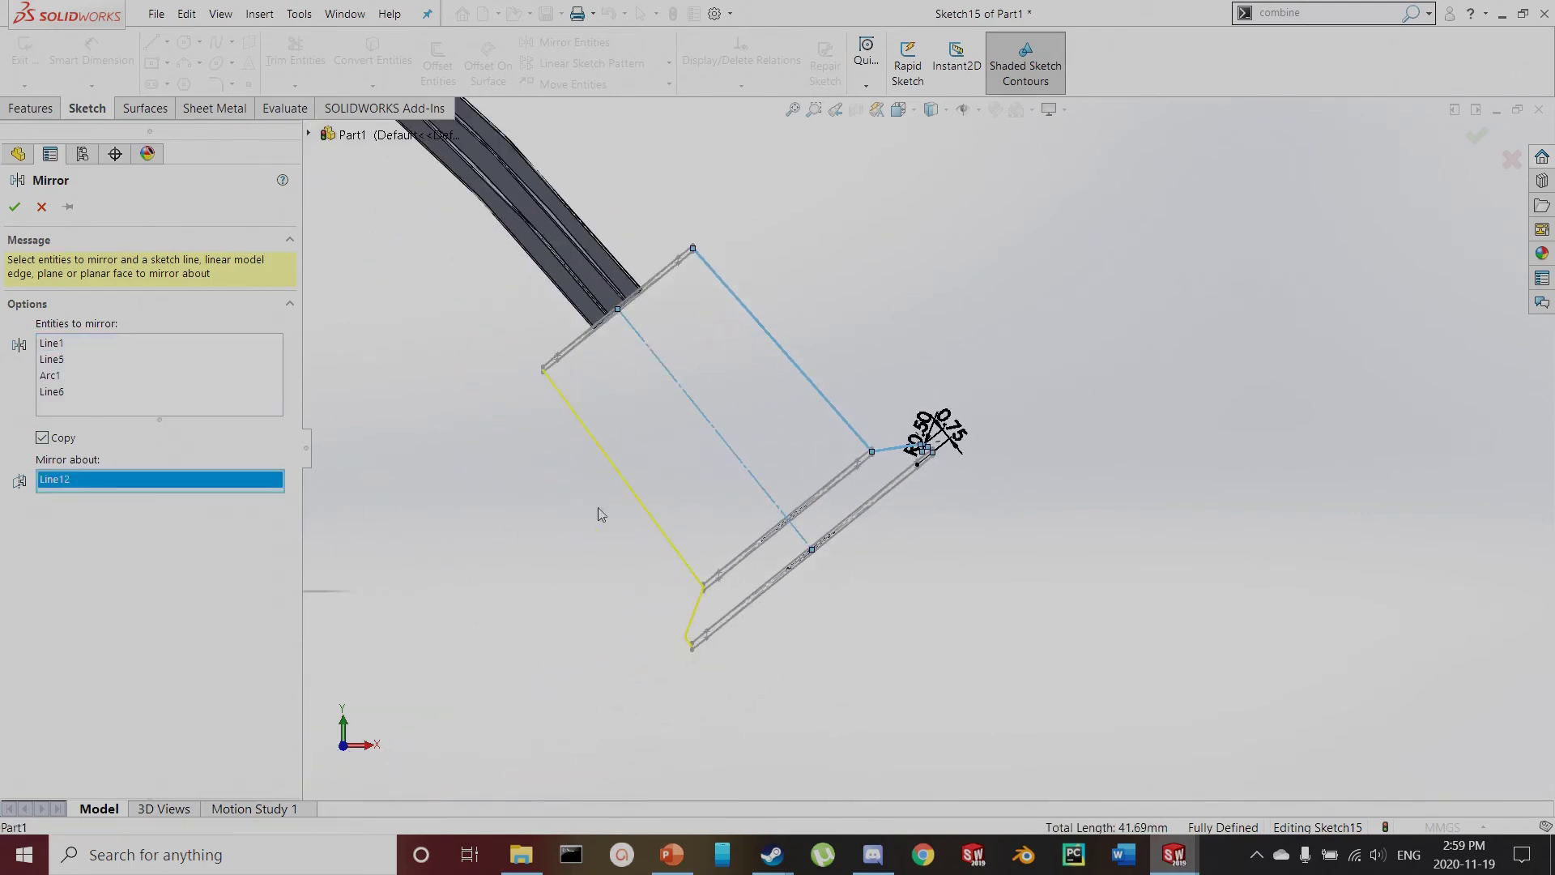
pyautogui.click(14, 206)
pyautogui.click(23, 52)
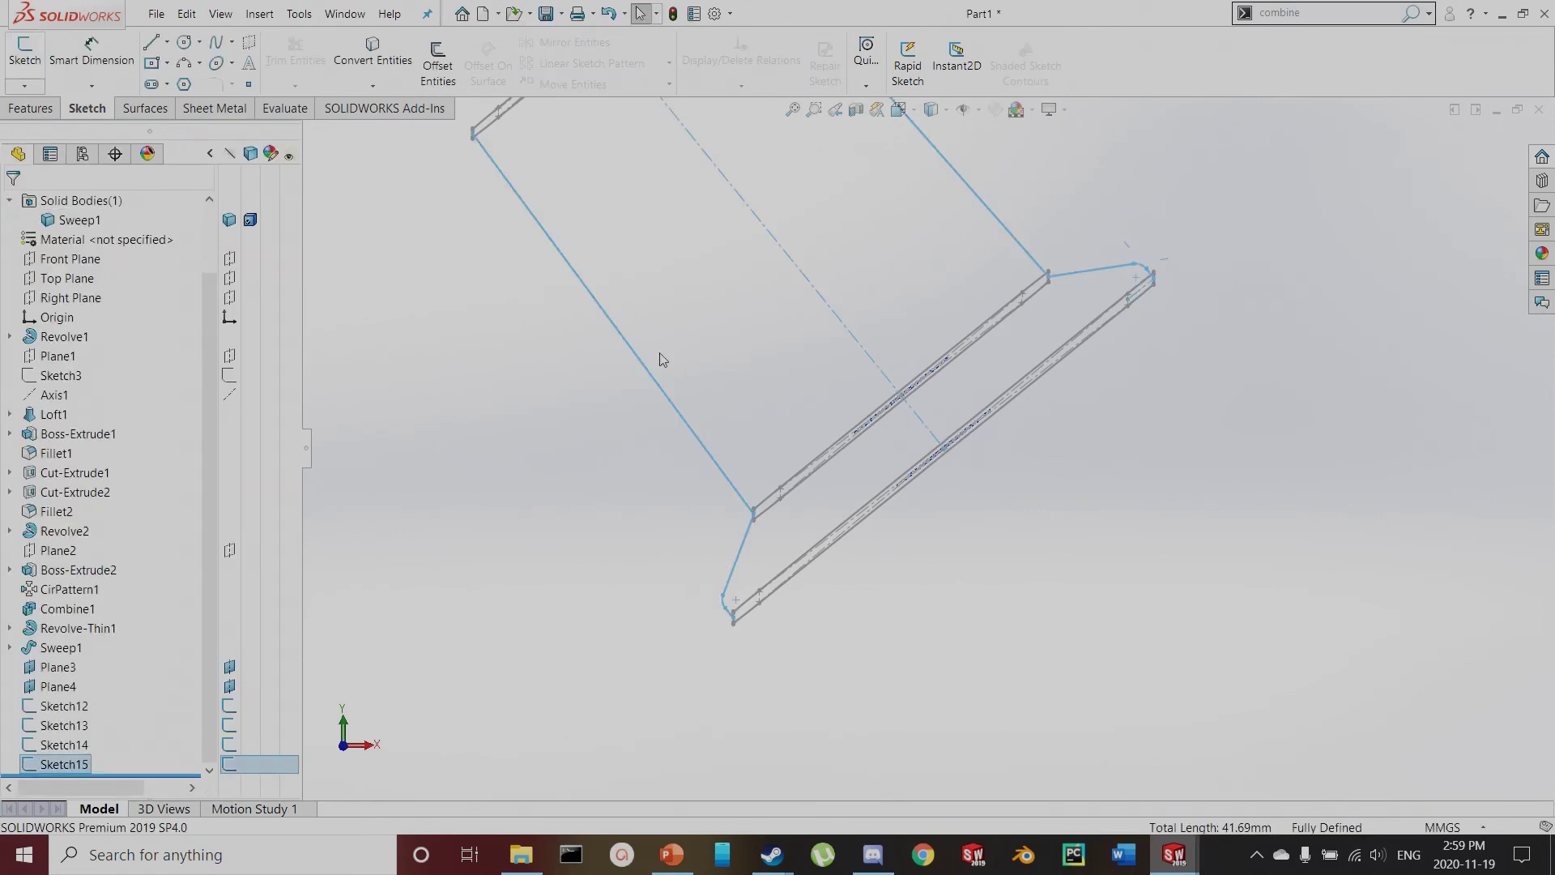
# Start a Lofted Boss/Base through the three rounded rectangle profiles Sketch12, Sketch13 and Sketch14, in order from the cable end
pyautogui.scroll(6, 907, 465)
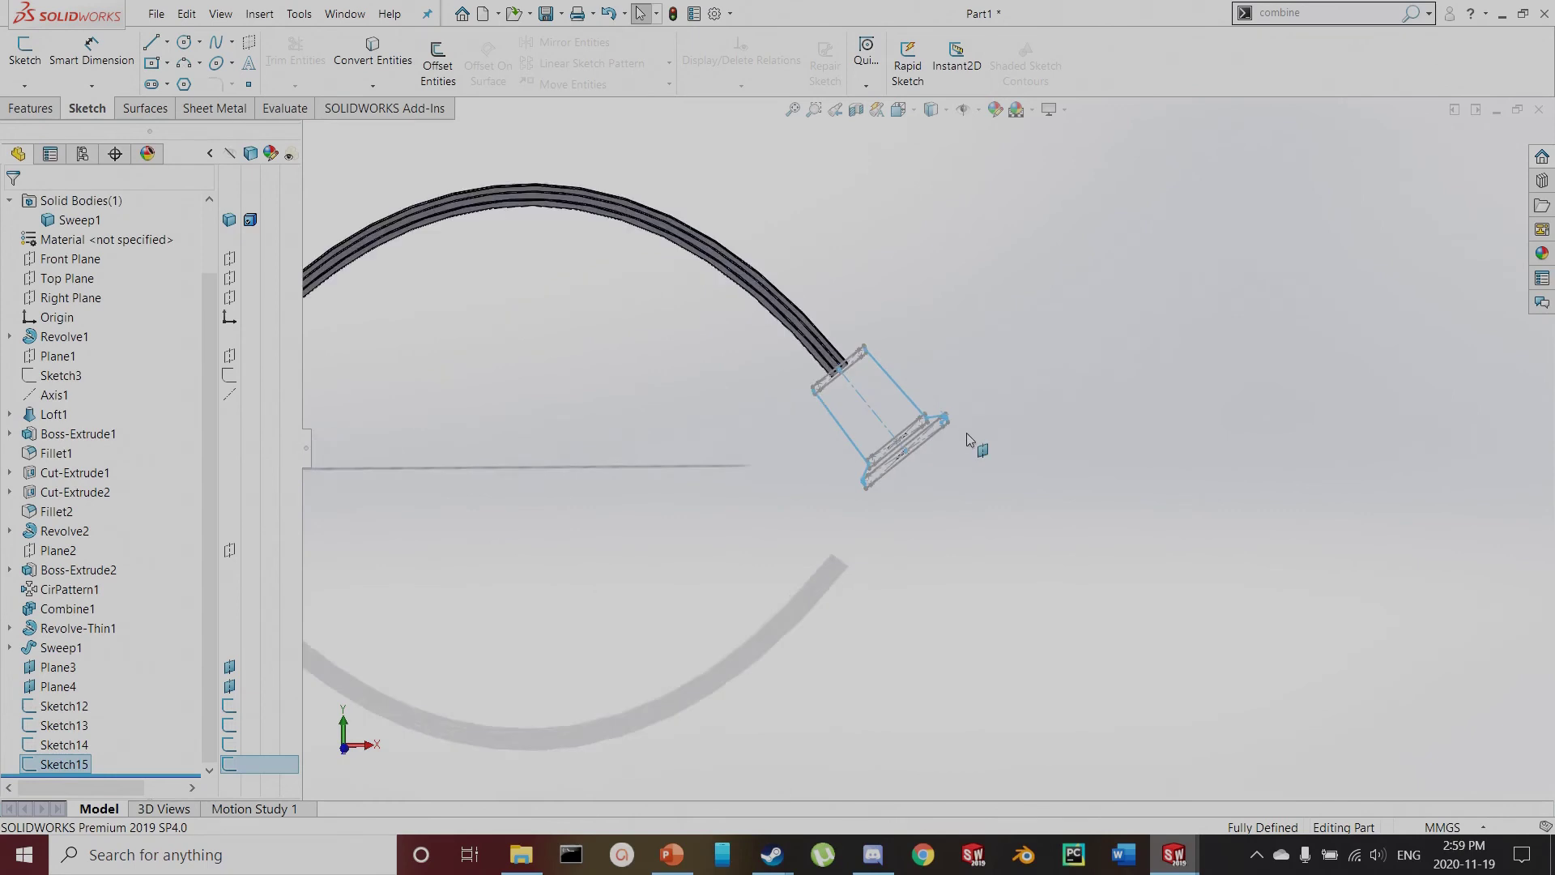
pyautogui.scroll(-5, 967, 440)
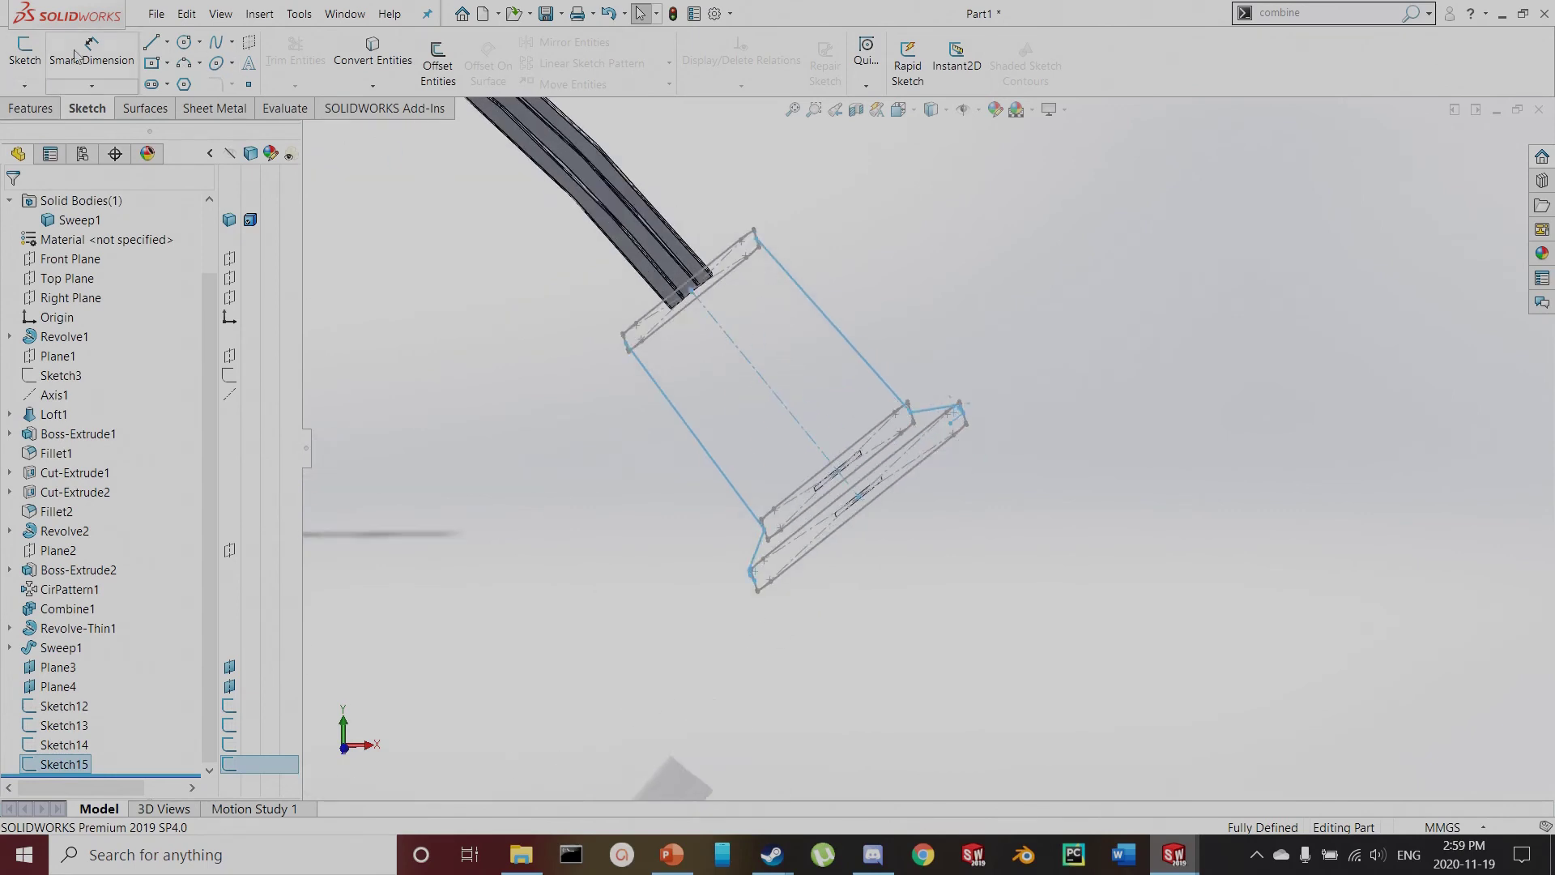
pyautogui.click(32, 108)
pyautogui.click(183, 65)
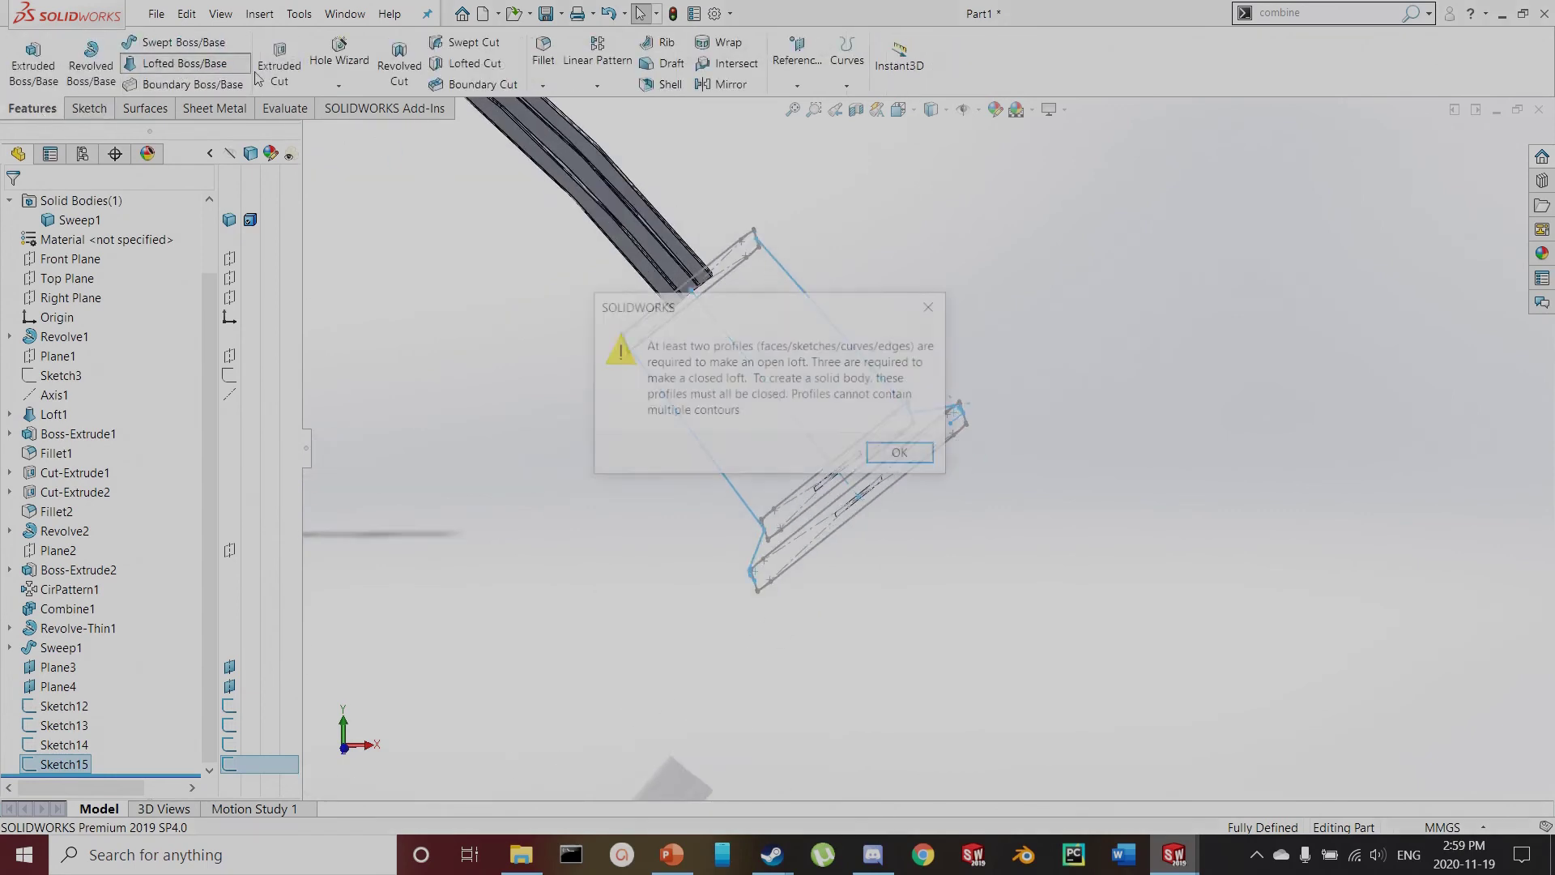
pyautogui.click(875, 455)
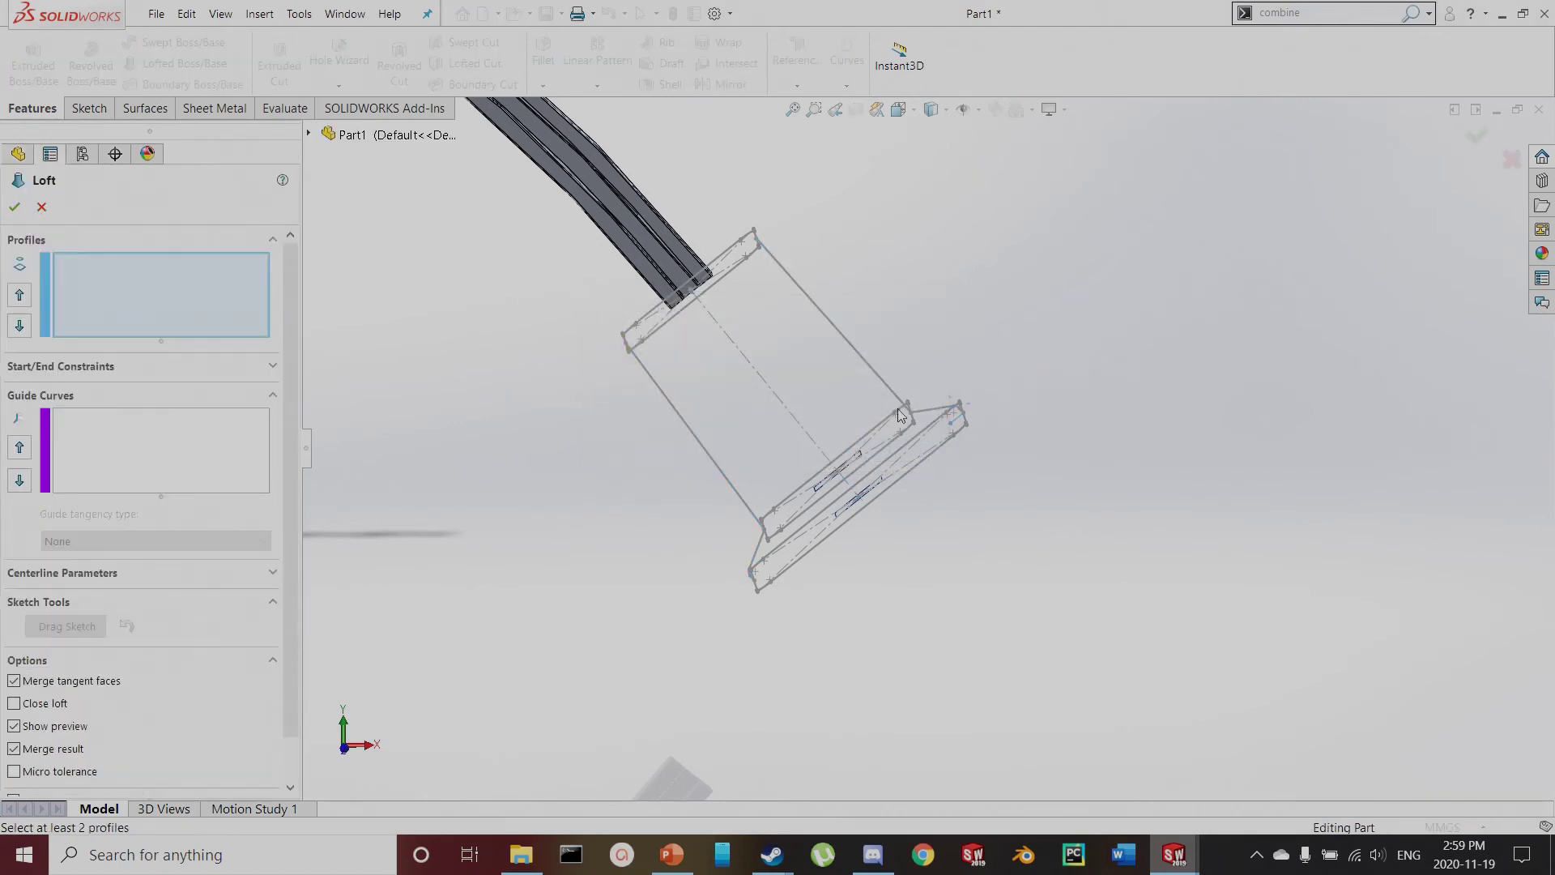
pyautogui.click(676, 322)
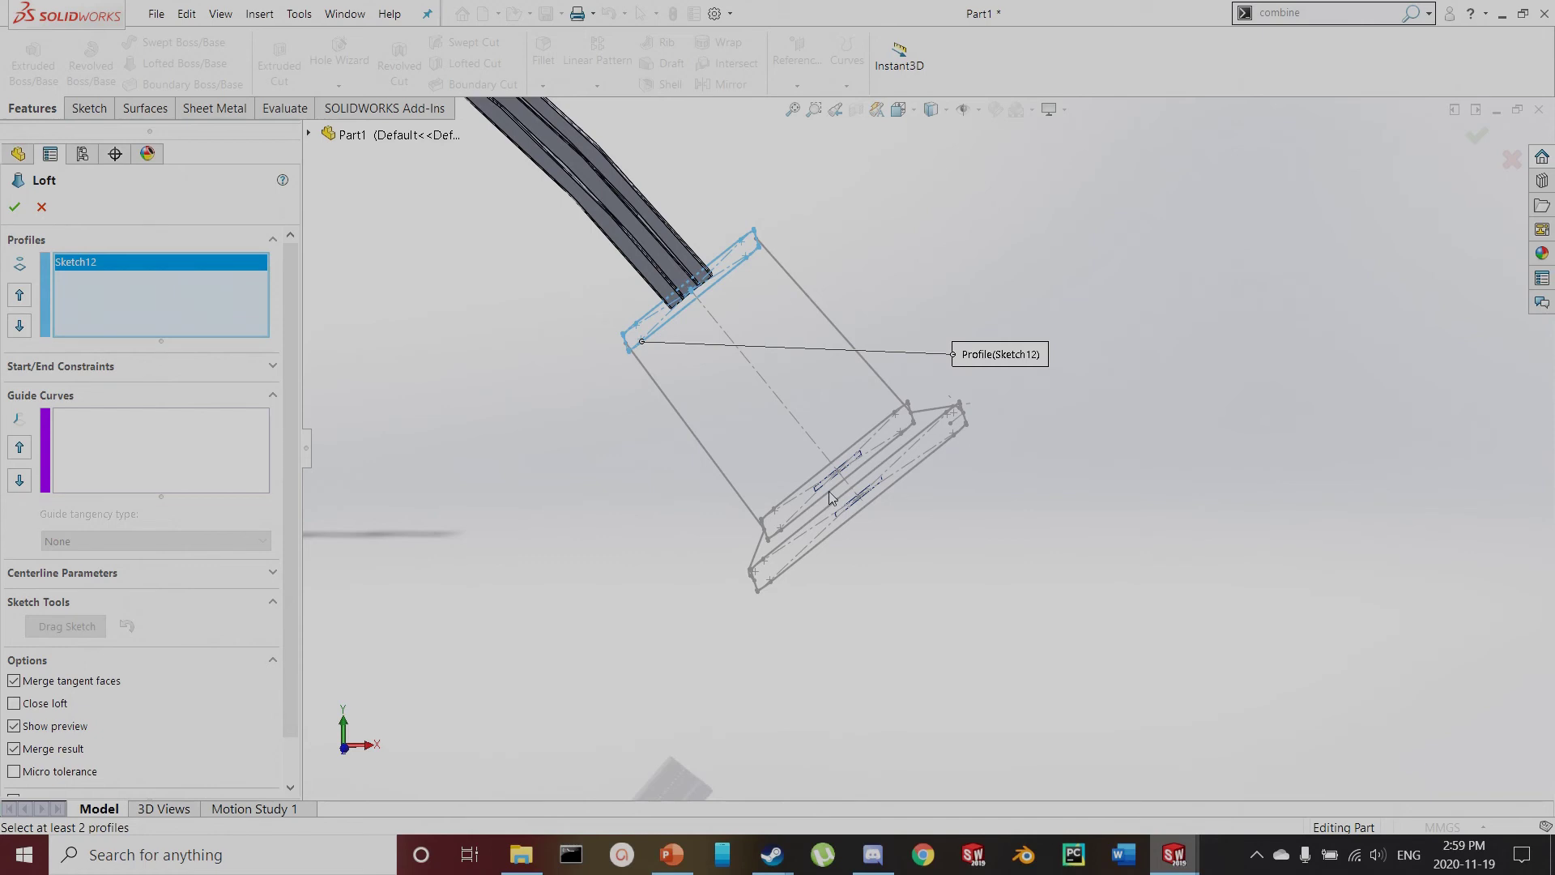
pyautogui.scroll(-2, 829, 491)
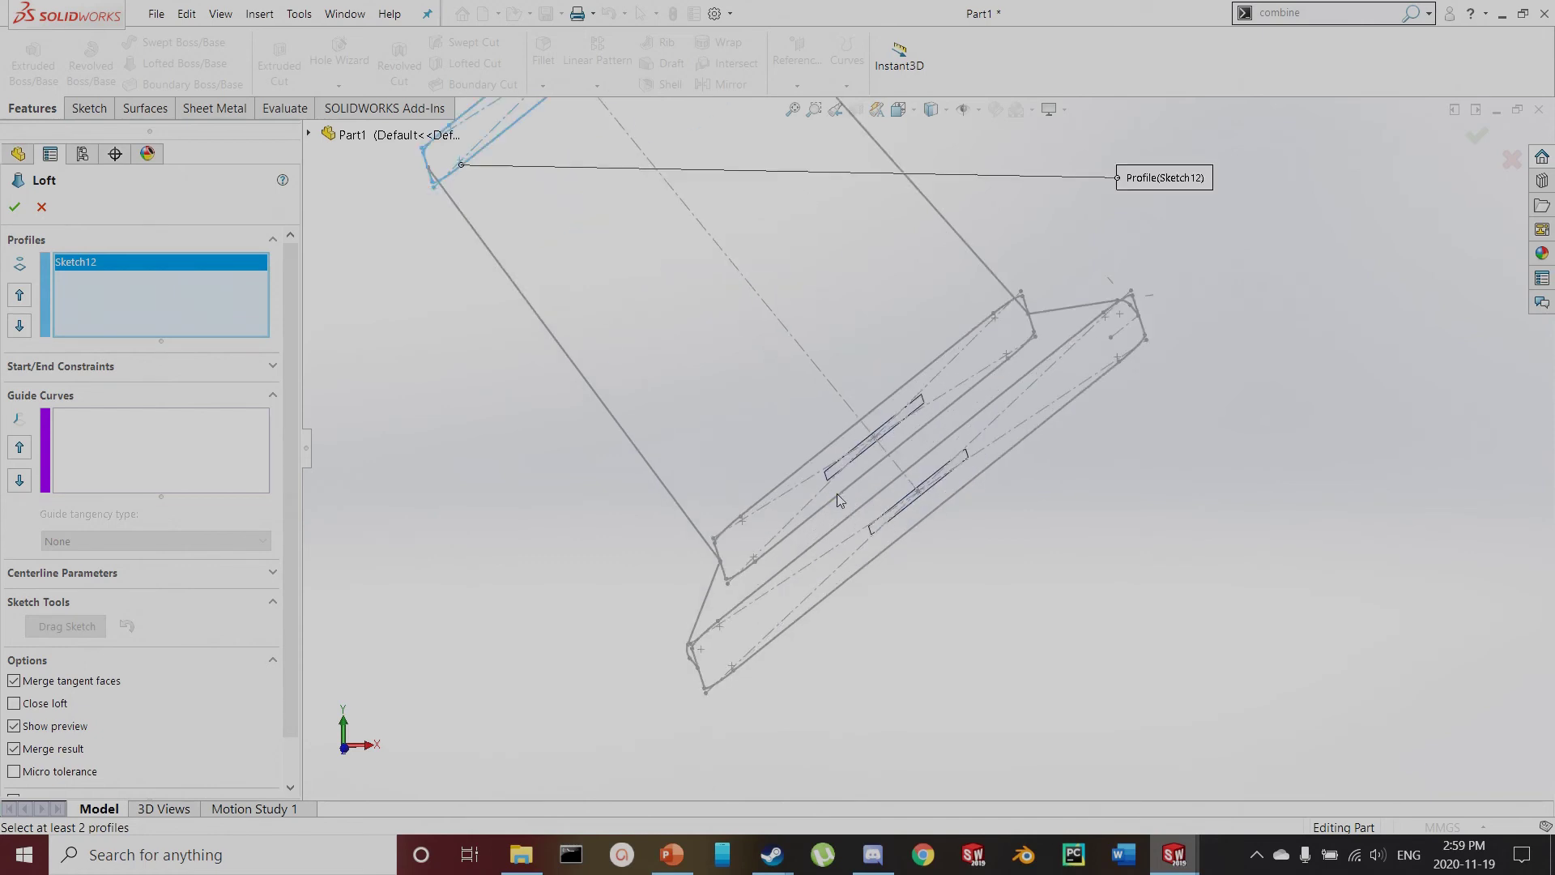
pyautogui.click(839, 497)
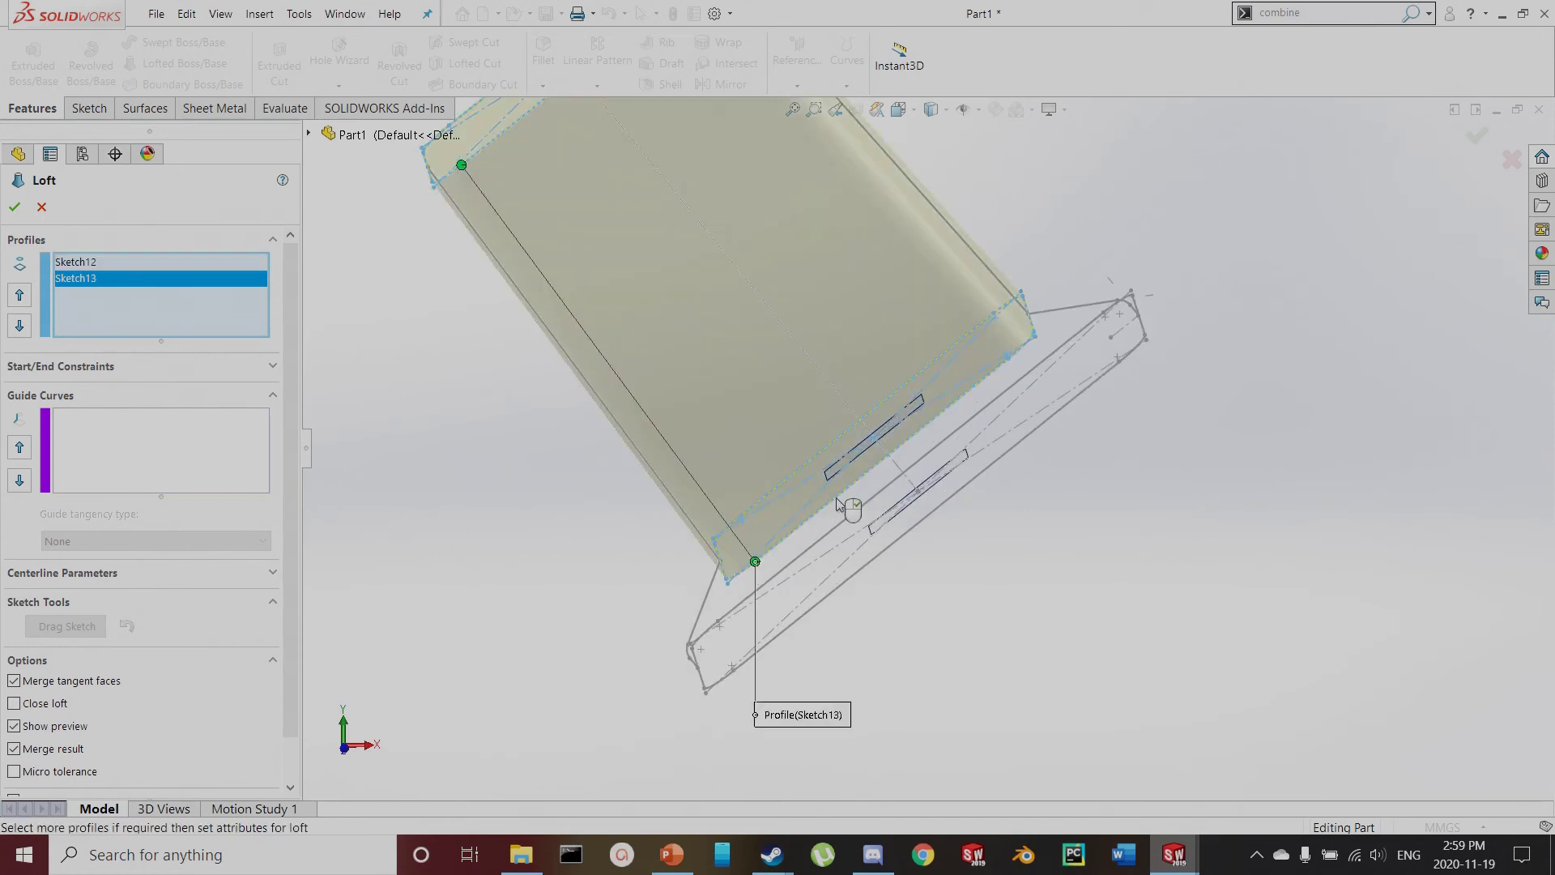
pyautogui.click(894, 549)
pyautogui.moveTo(893, 511)
pyautogui.mouseDown(button='middle')
pyautogui.moveTo(756, 424)
pyautogui.moveTo(831, 300)
pyautogui.moveTo(659, 462)
pyautogui.moveTo(809, 454)
pyautogui.moveTo(749, 397)
pyautogui.moveTo(569, 467)
pyautogui.mouseUp(button='middle')
# Add the original side chain of lines and arc as an open group for the loft's first guide curve
pyautogui.click(114, 476)
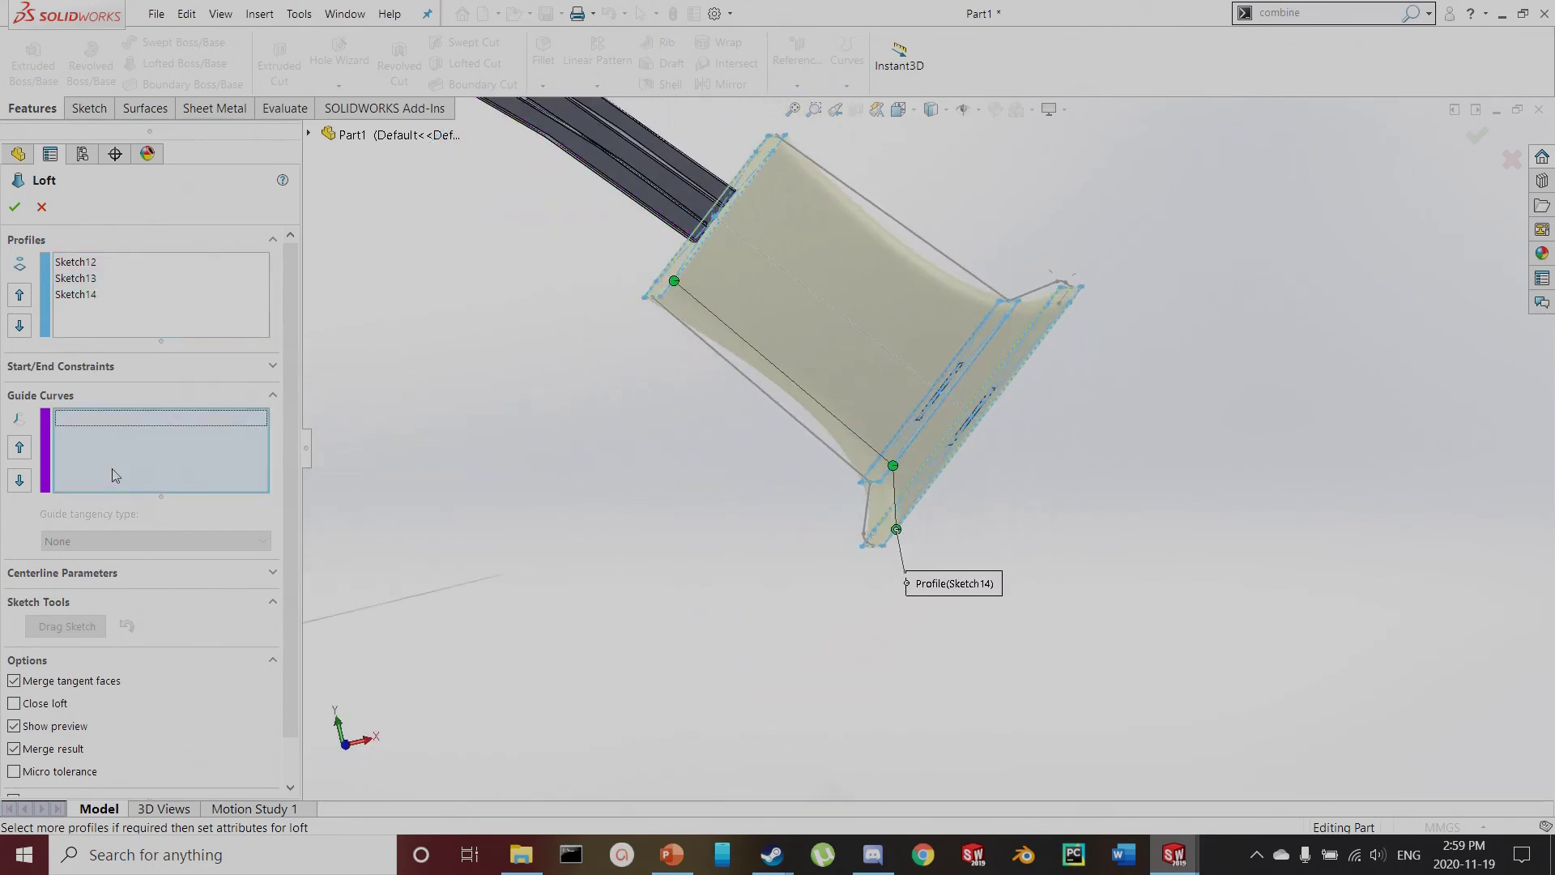
pyautogui.click(924, 243)
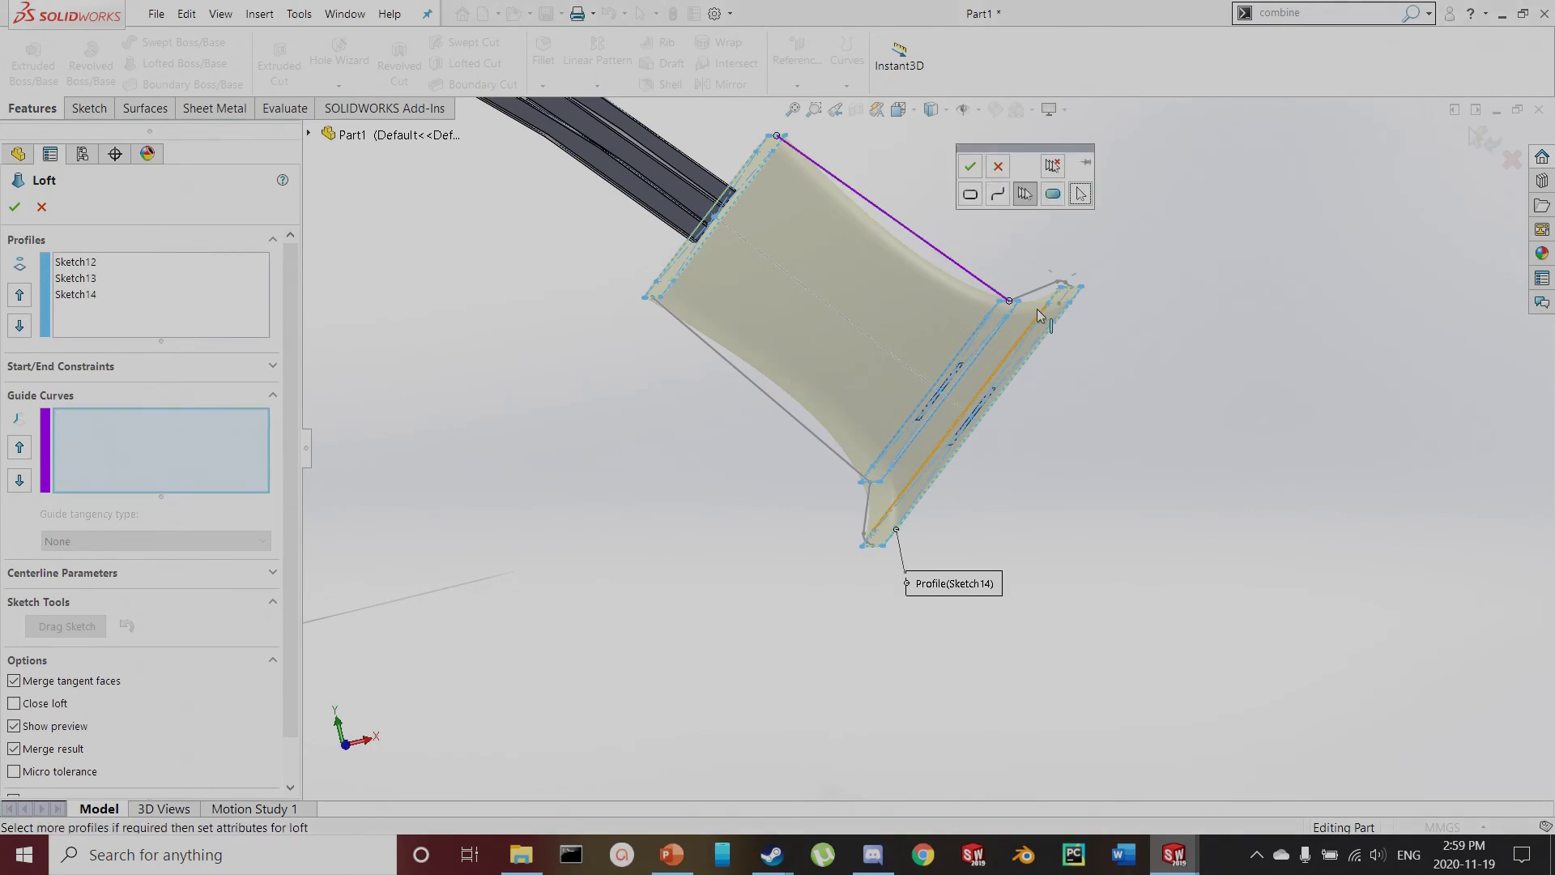
pyautogui.scroll(-5, 1039, 311)
pyautogui.click(1060, 379)
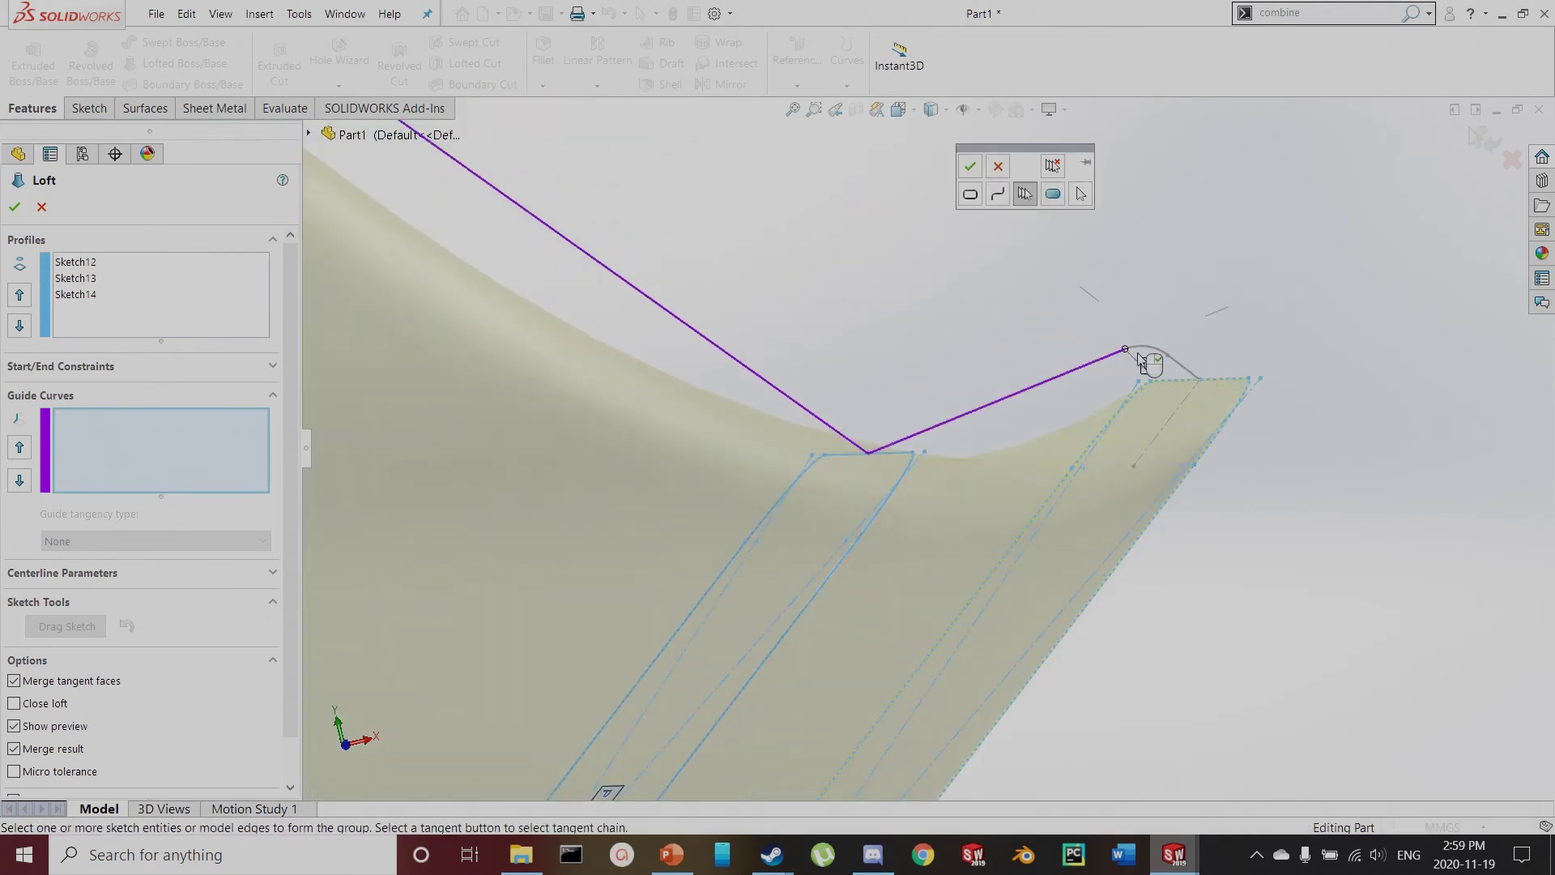
pyautogui.click(1180, 364)
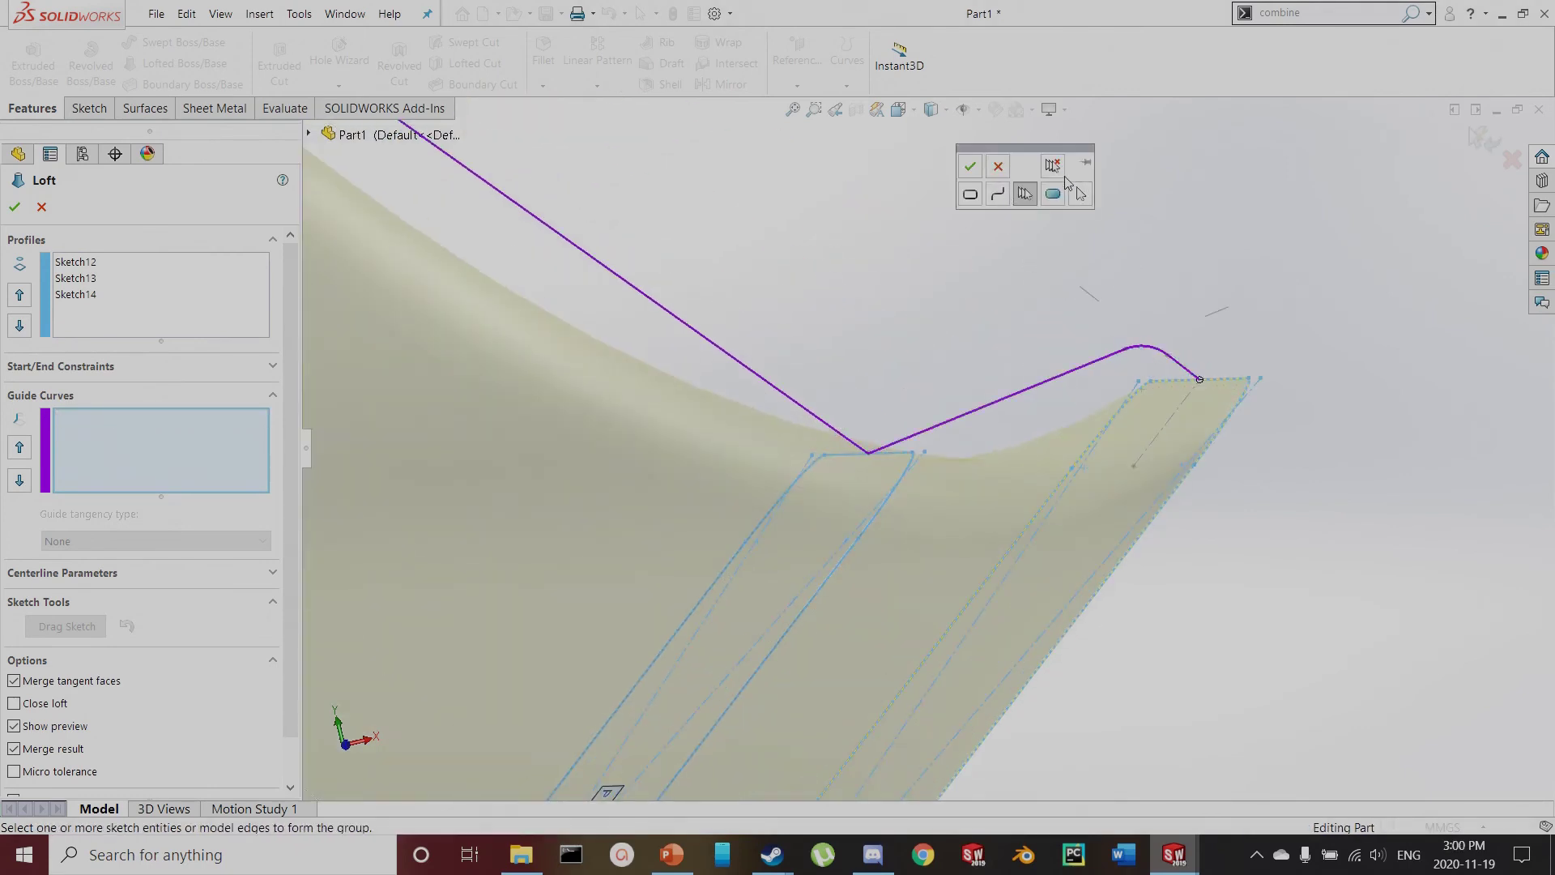
pyautogui.click(970, 167)
# Add the mirrored side chain as the second open-group guide curve and create the loft
pyautogui.scroll(-5, 762, 557)
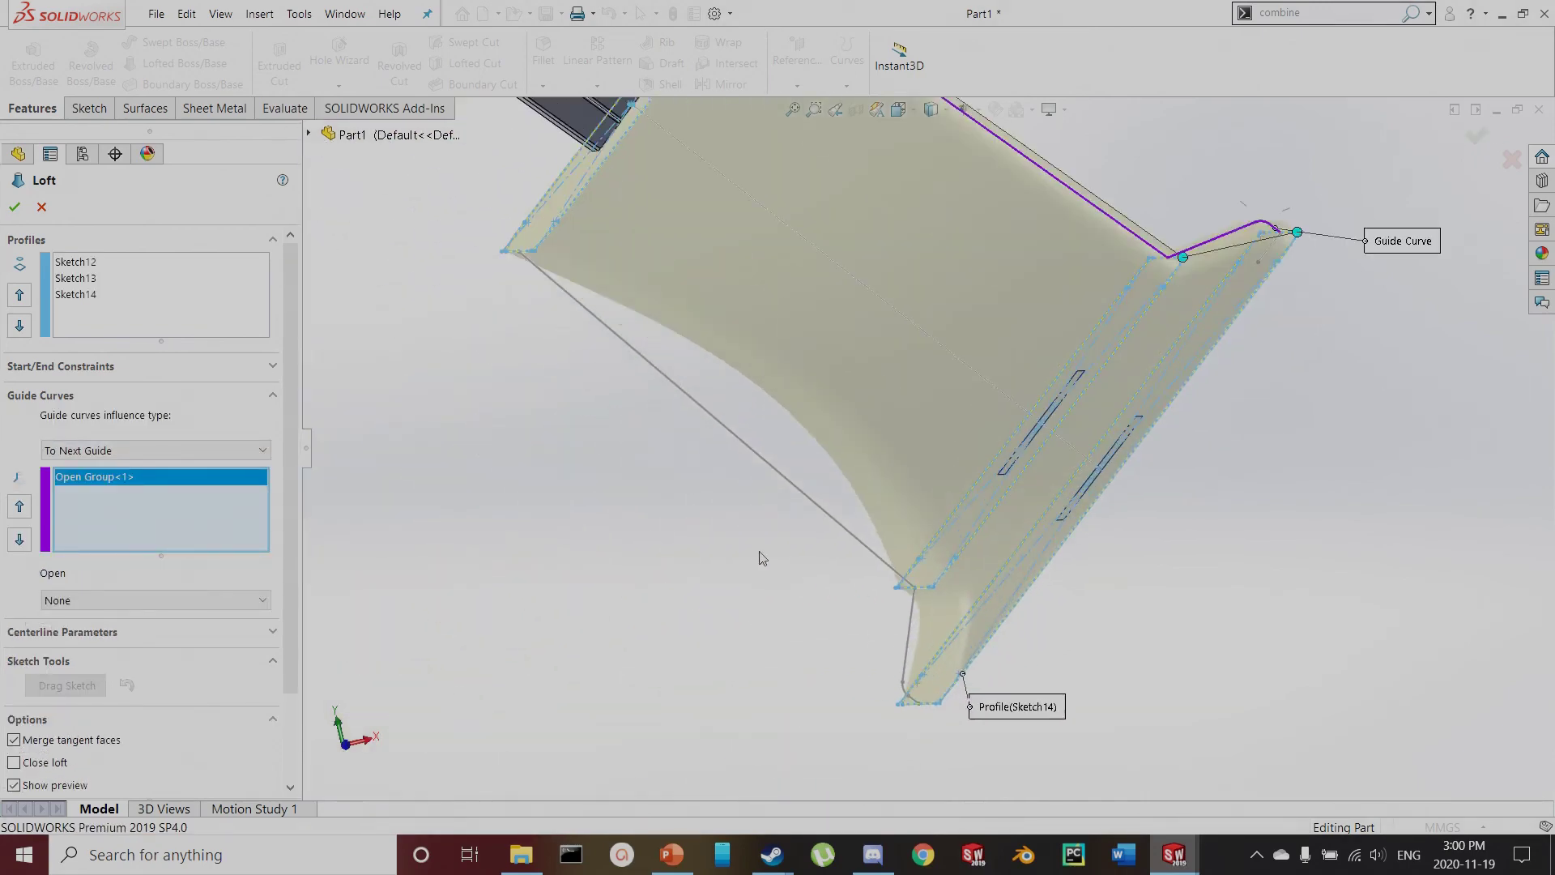
pyautogui.click(794, 492)
pyautogui.scroll(-5, 949, 593)
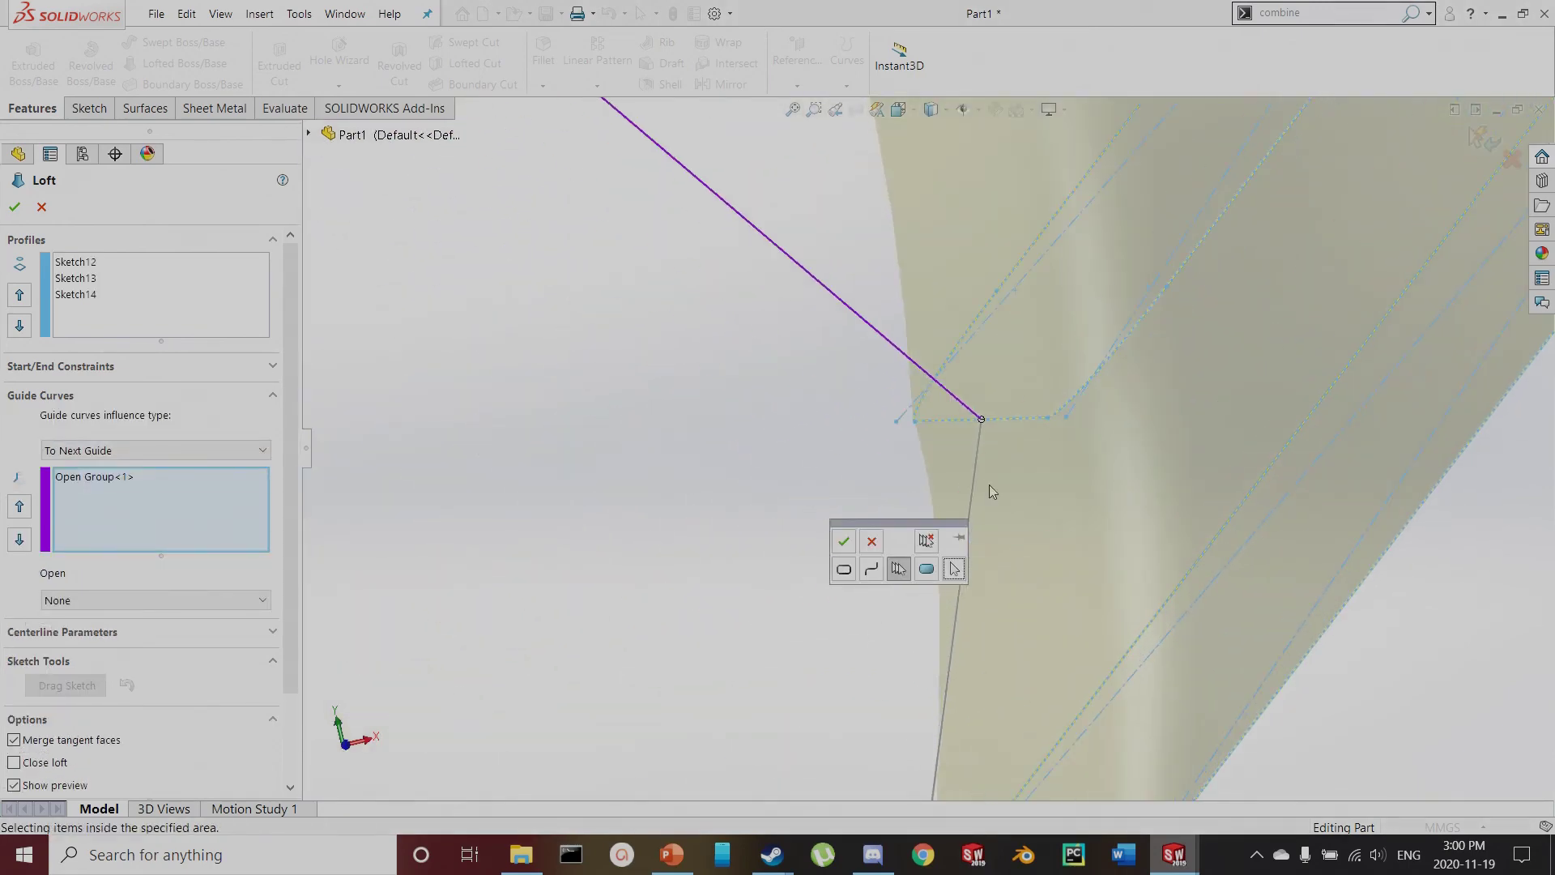
pyautogui.click(981, 452)
pyautogui.scroll(2, 931, 632)
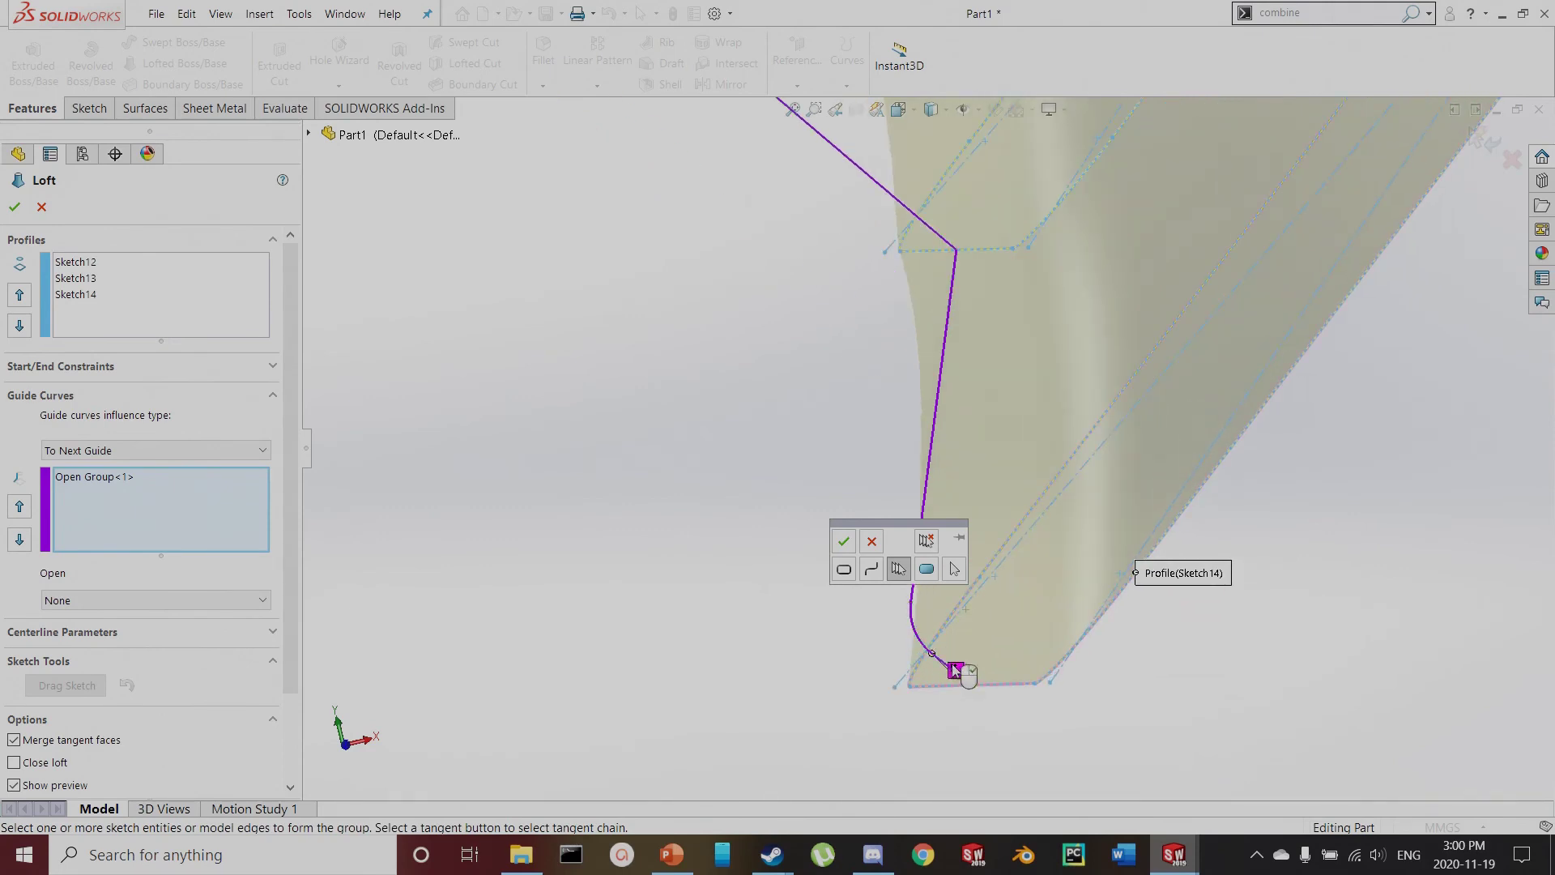
pyautogui.click(844, 541)
pyautogui.moveTo(732, 489); pyautogui.dragTo(761, 495, button='middle')
pyautogui.scroll(3, 769, 486)
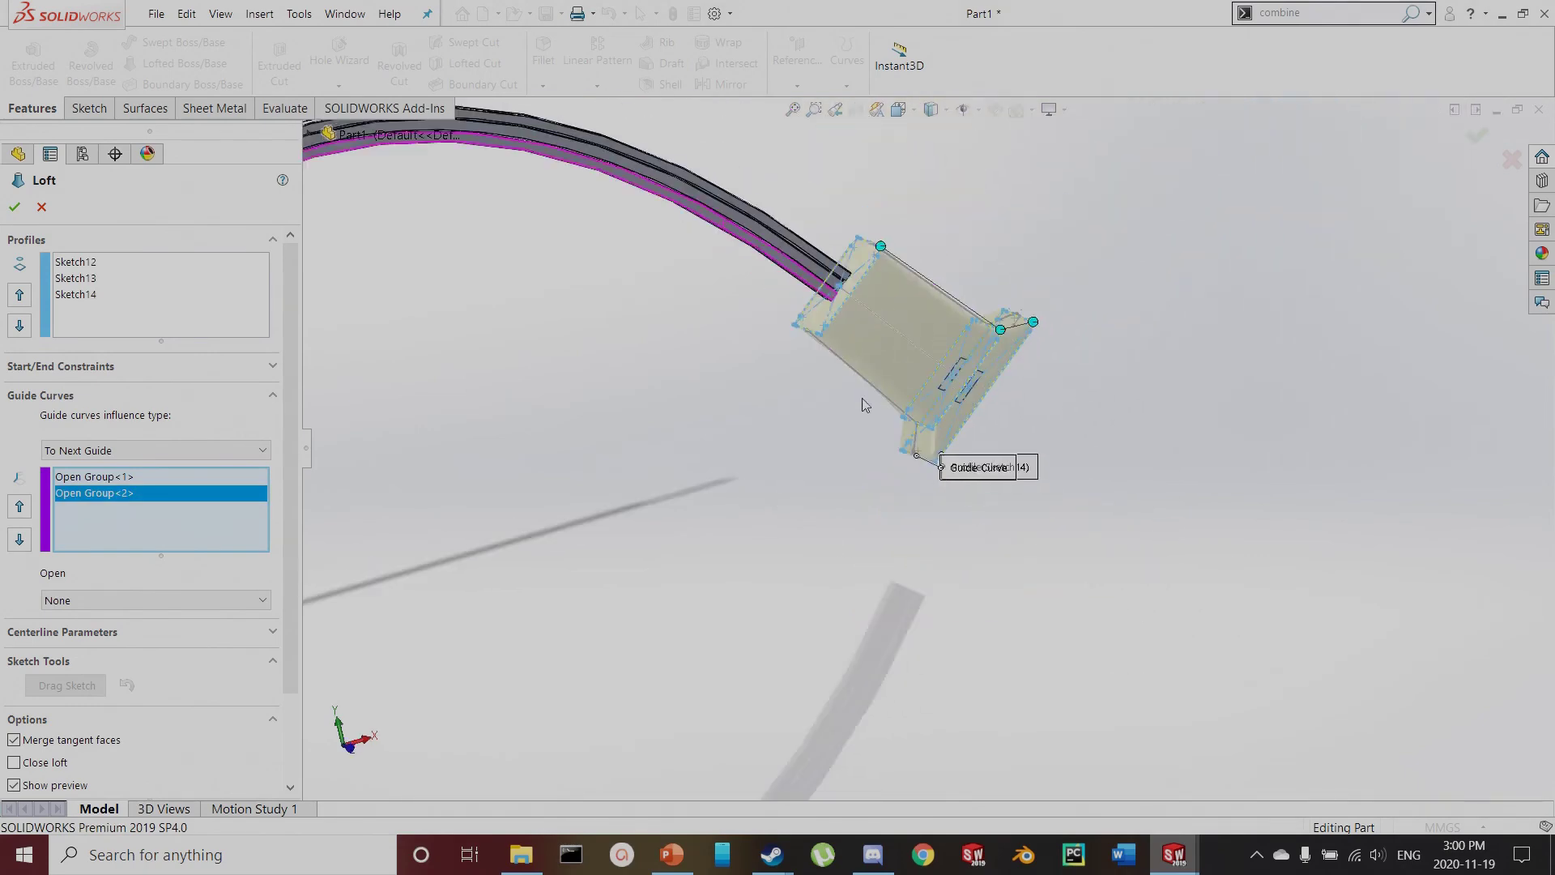
pyautogui.click(14, 208)
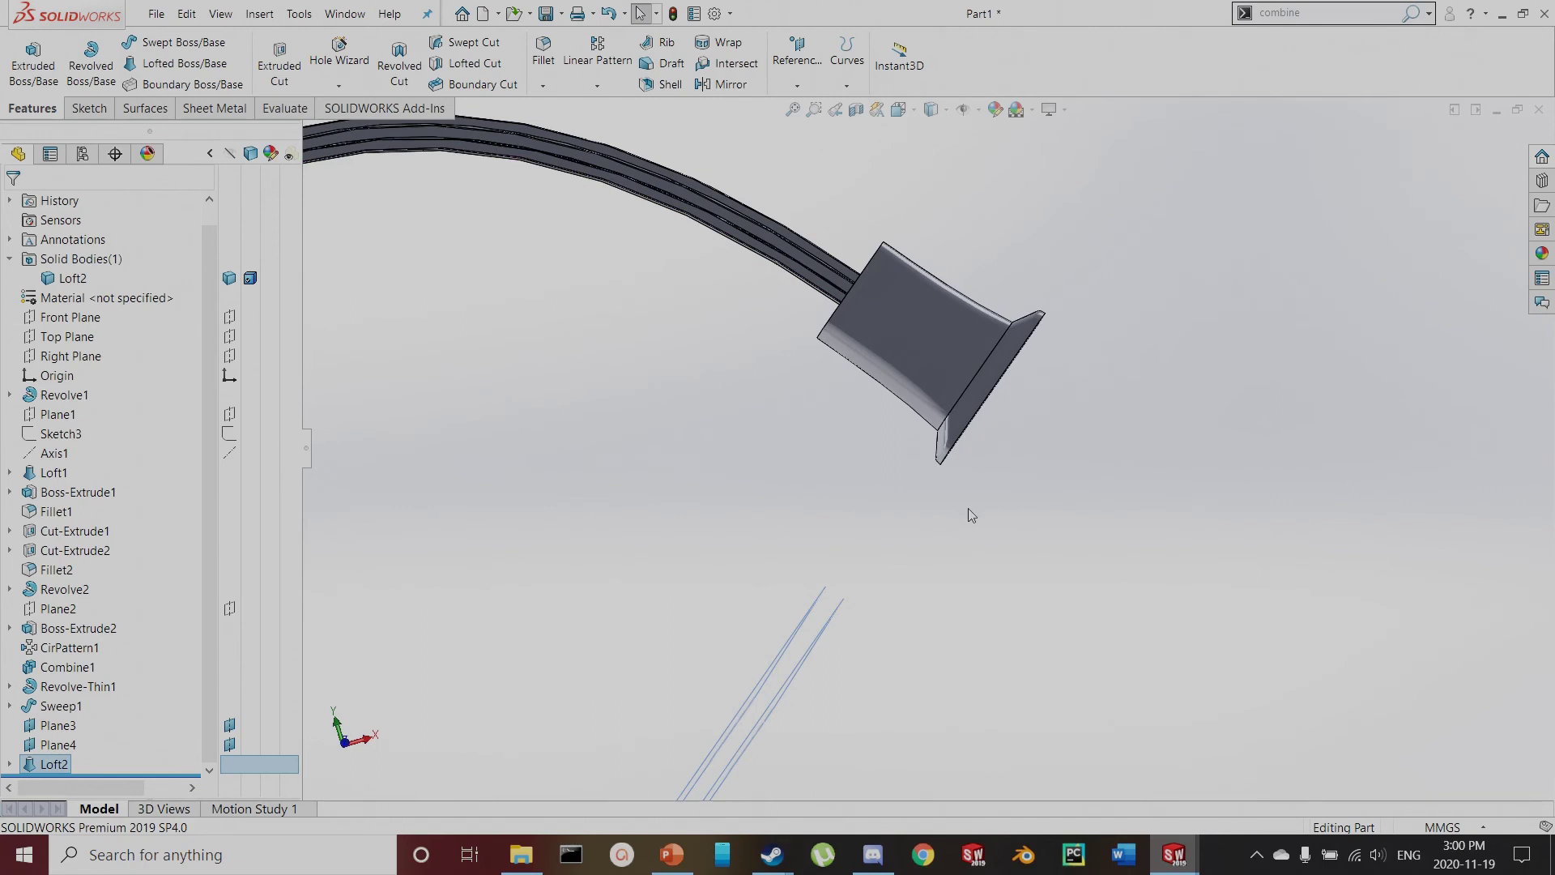
# Sketch on the loft's flat end face by converting its outline edges, and close the sketch
pyautogui.scroll(-3, 936, 777)
pyautogui.moveTo(936, 777)
pyautogui.mouseDown(button='middle')
pyautogui.moveTo(1024, 486)
pyautogui.moveTo(950, 230)
pyautogui.mouseUp(button='middle')
pyautogui.click(949, 230)
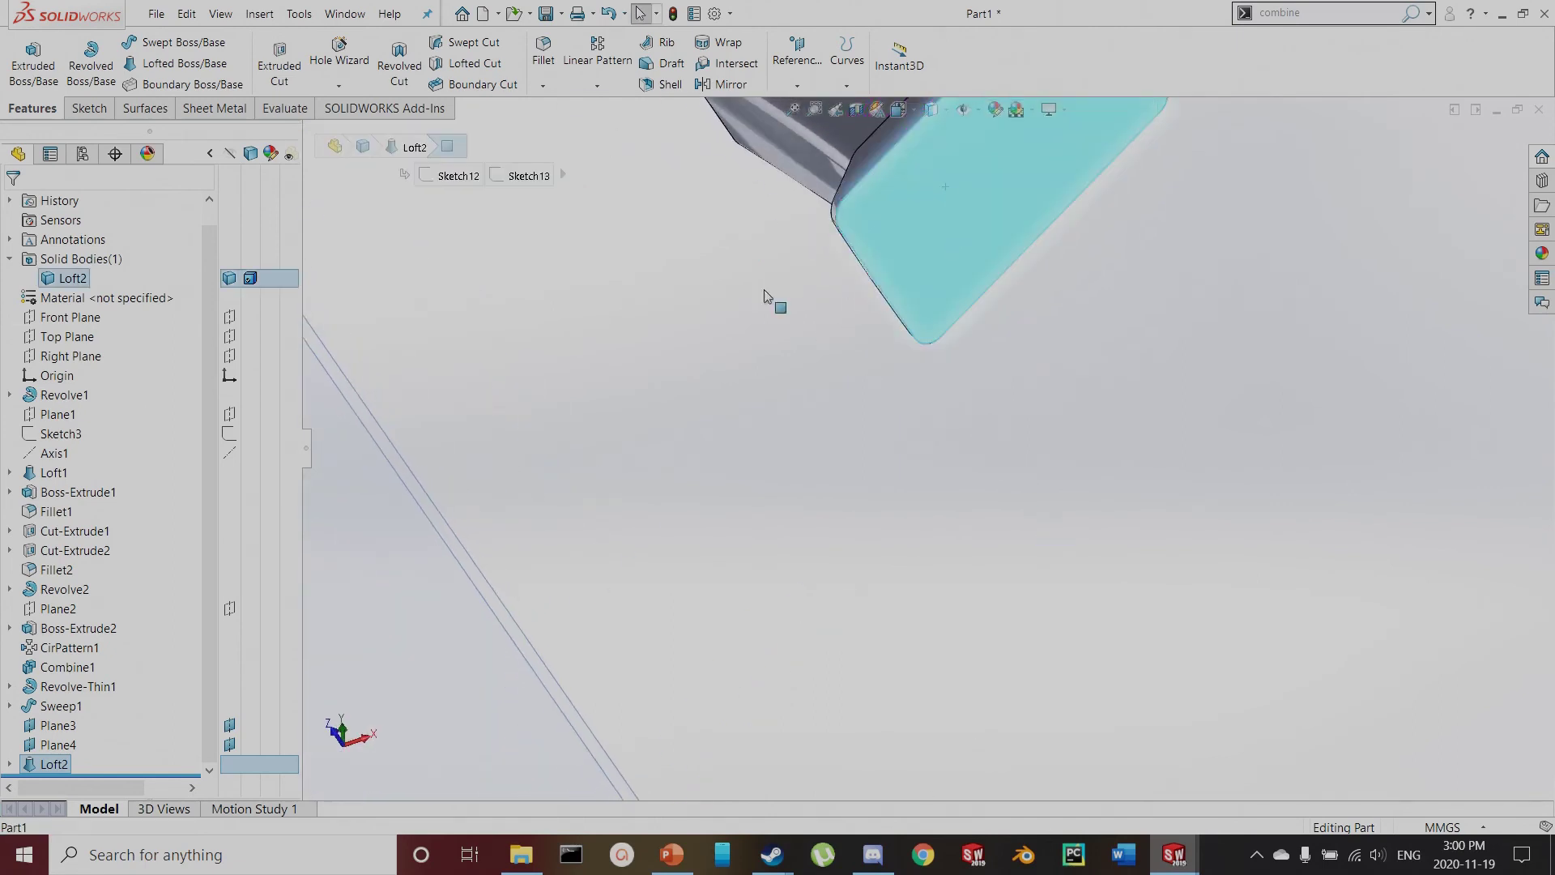
pyautogui.click(89, 108)
pyautogui.click(24, 56)
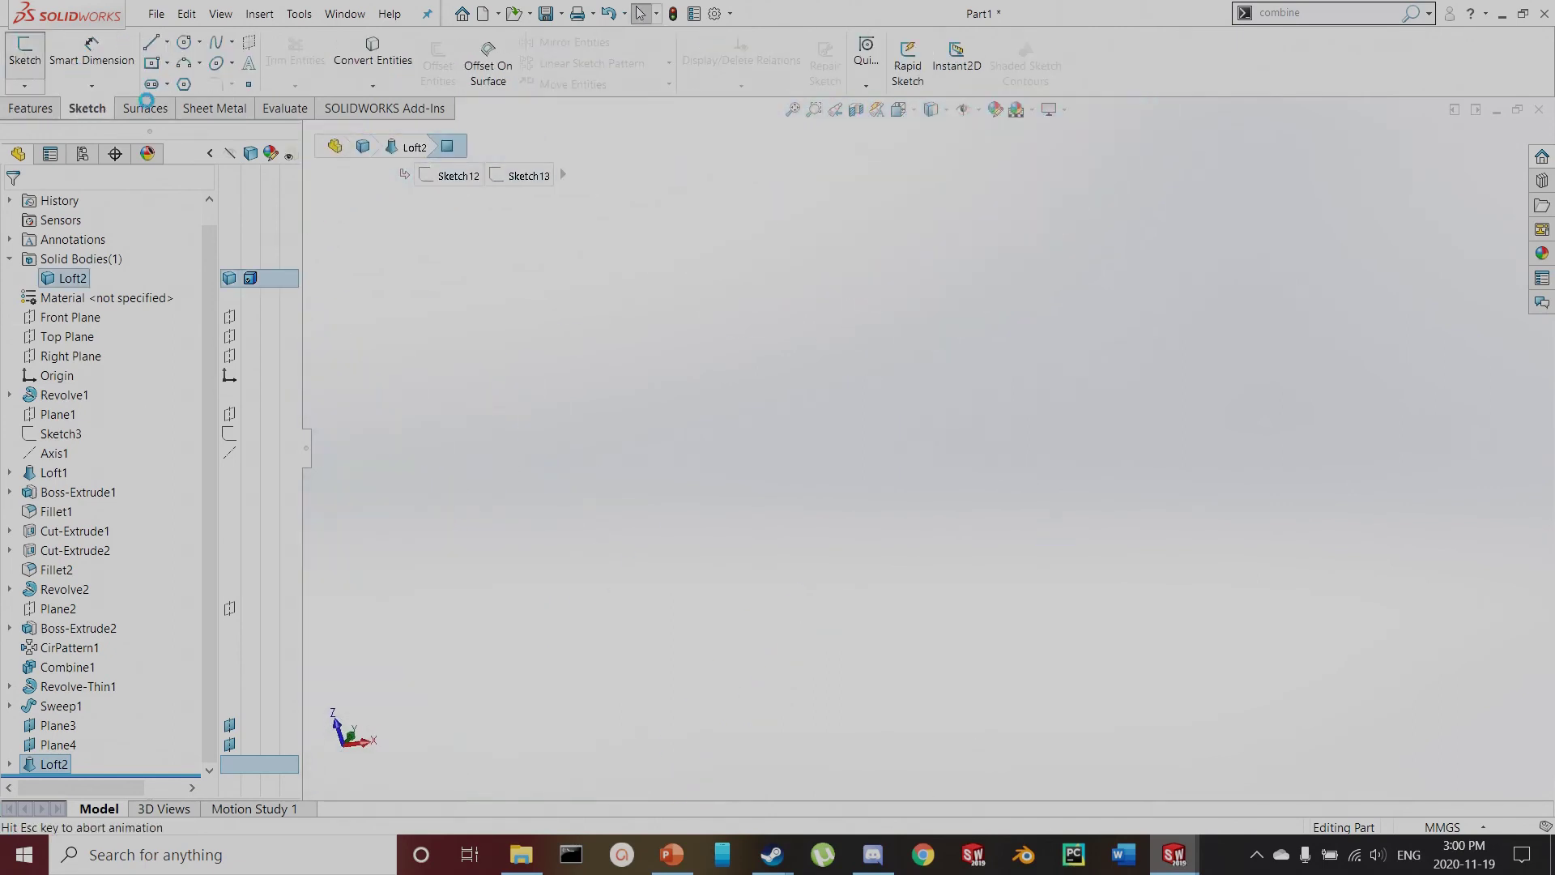
pyautogui.click(407, 60)
pyautogui.scroll(-5, 1011, 405)
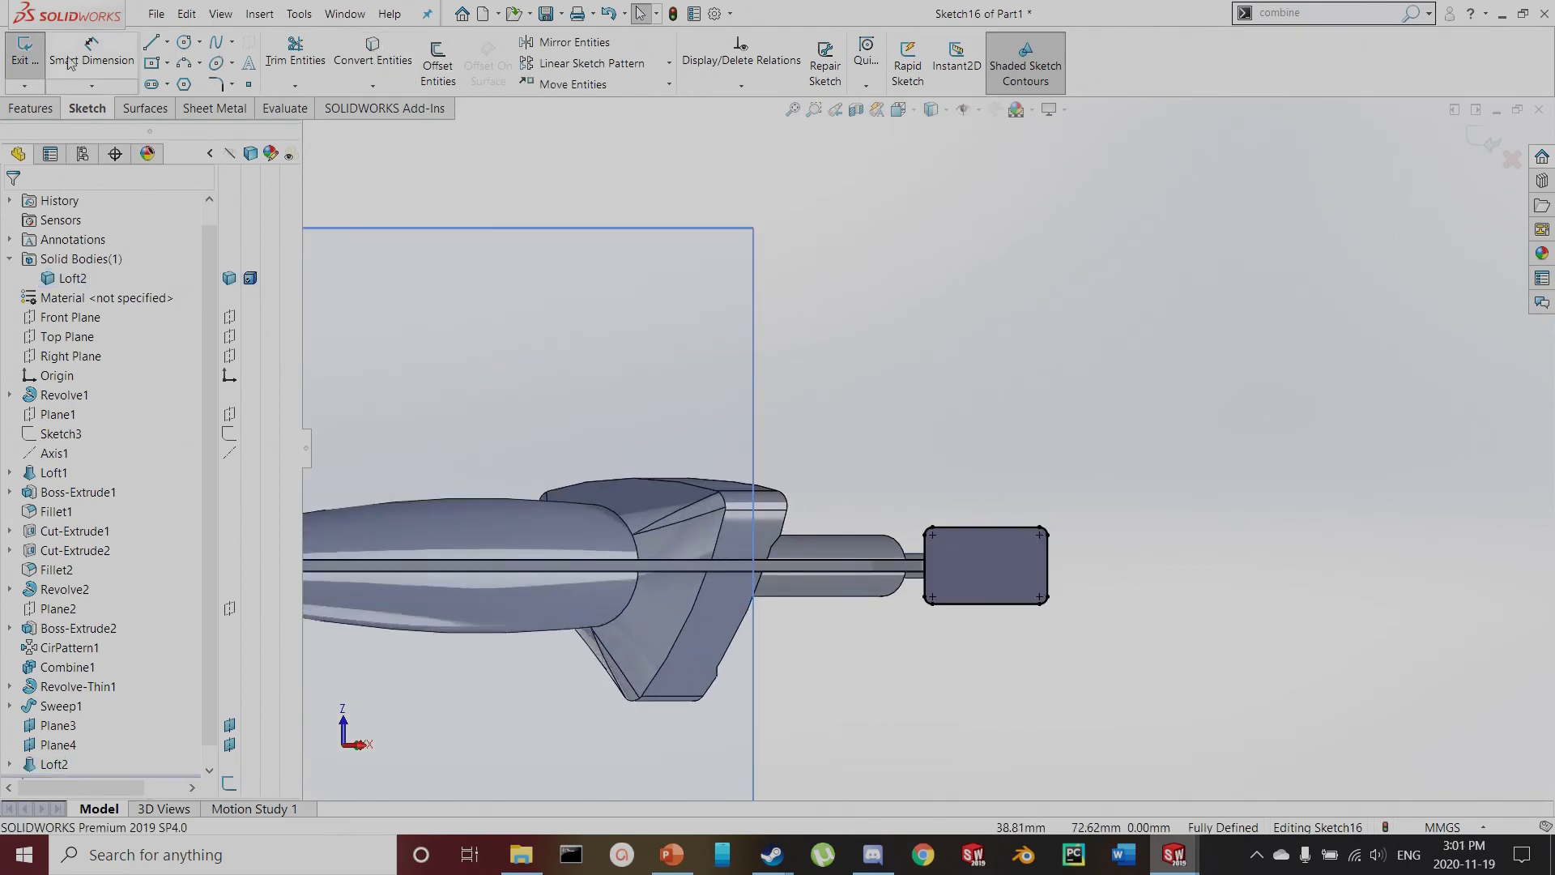
pyautogui.click(24, 53)
# Extrude the converted outline 15 mm as a blind boss merged with the connector
pyautogui.click(34, 109)
pyautogui.click(33, 61)
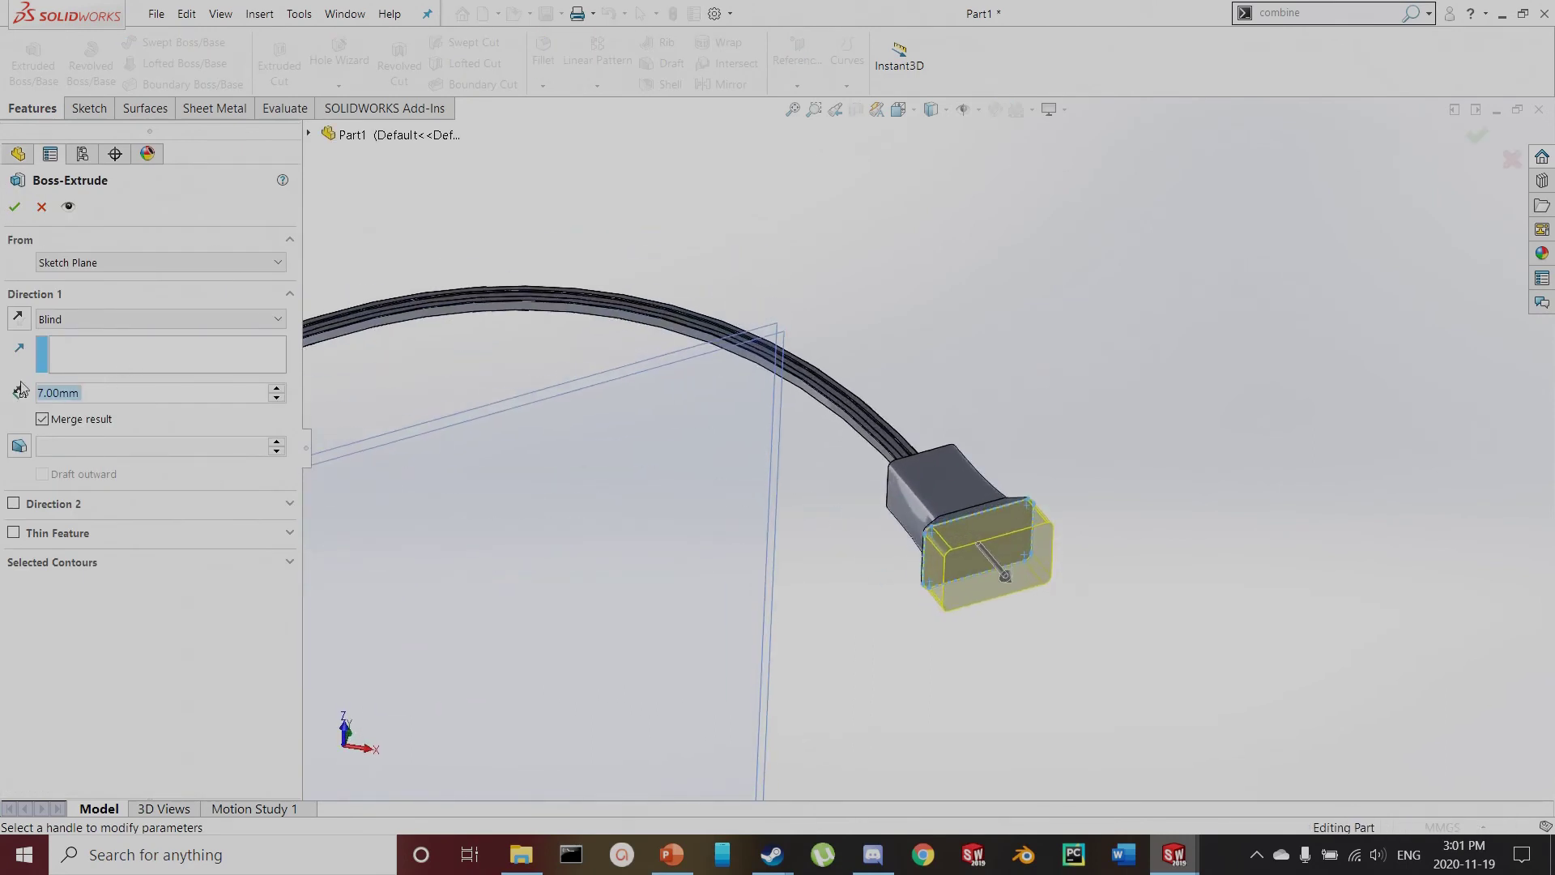
pyautogui.write('15')
pyautogui.press('Return')
pyautogui.click(15, 208)
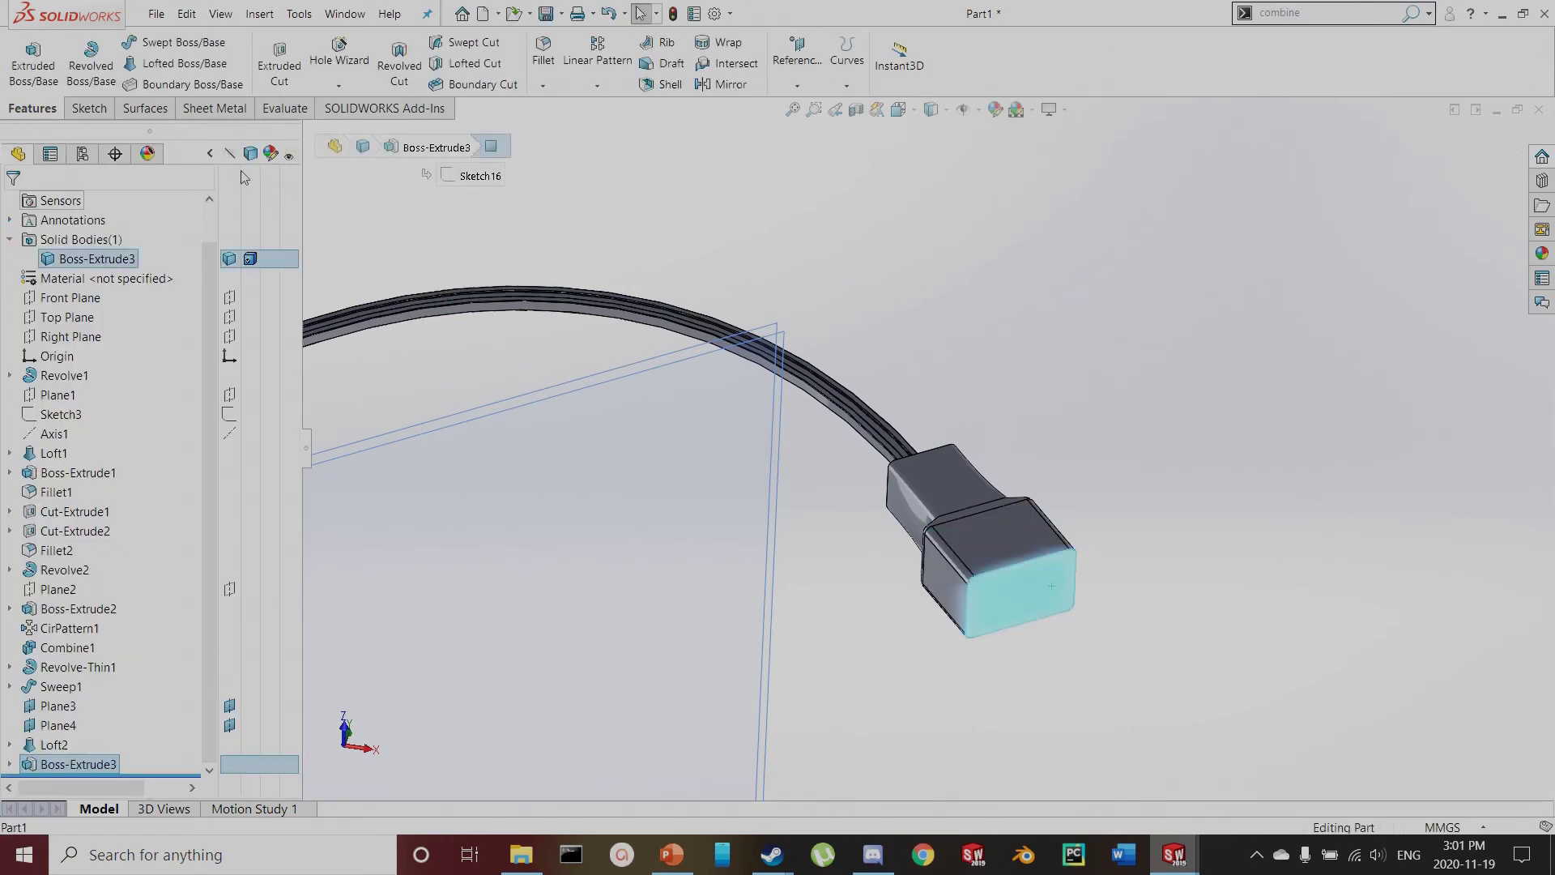
# Start a sketch on the connector's end face and draw a 20 mm horizontal construction line across its middle, joining both side edges
pyautogui.click(89, 108)
pyautogui.click(24, 57)
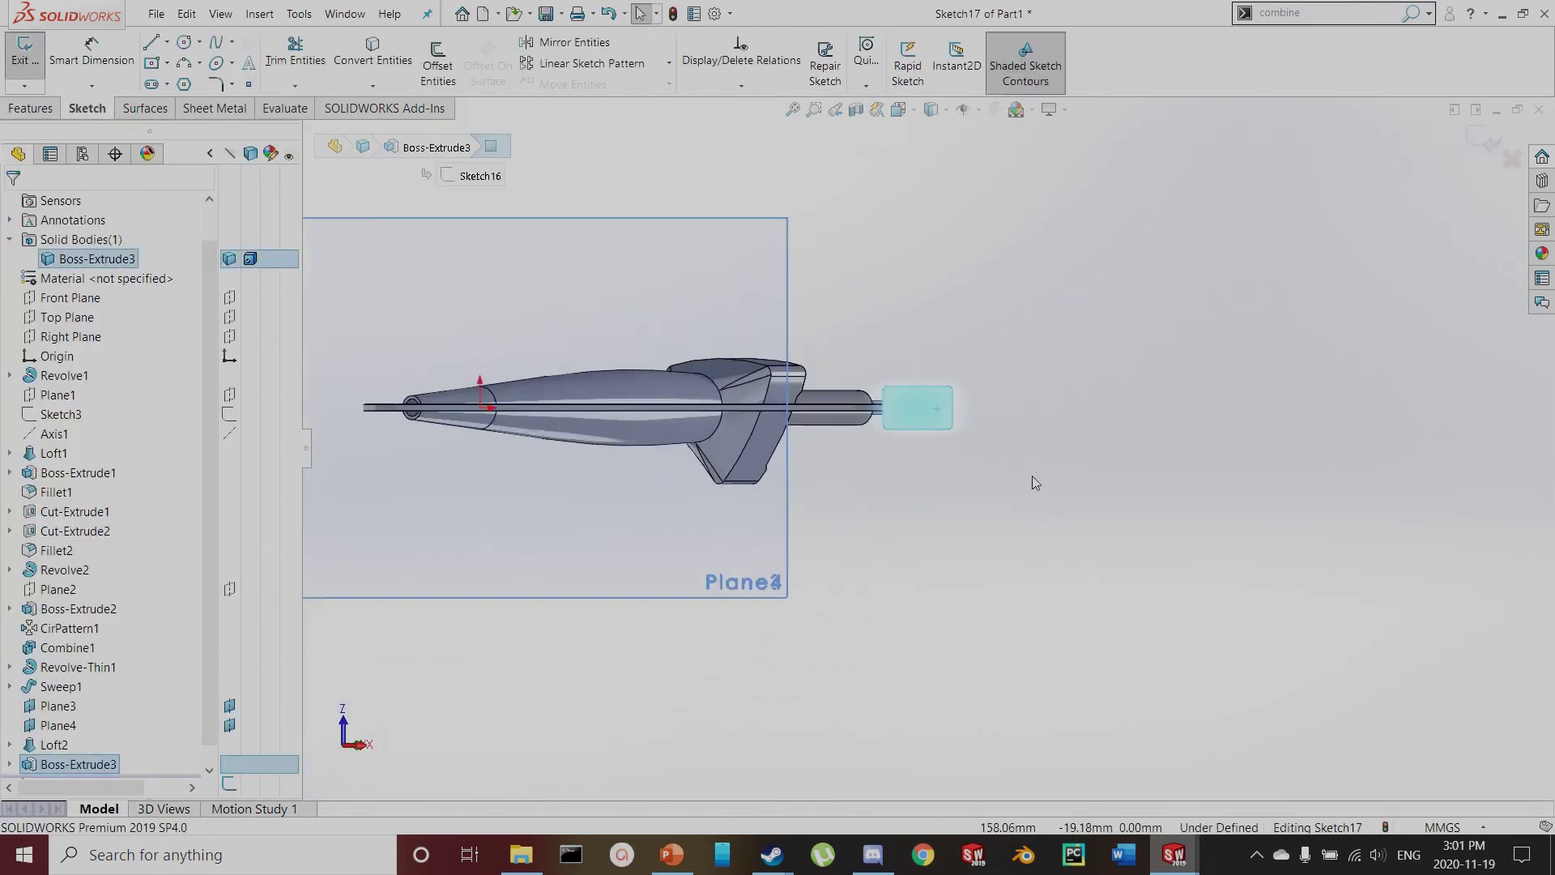
pyautogui.scroll(-5, 1033, 483)
pyautogui.scroll(-3, 1016, 343)
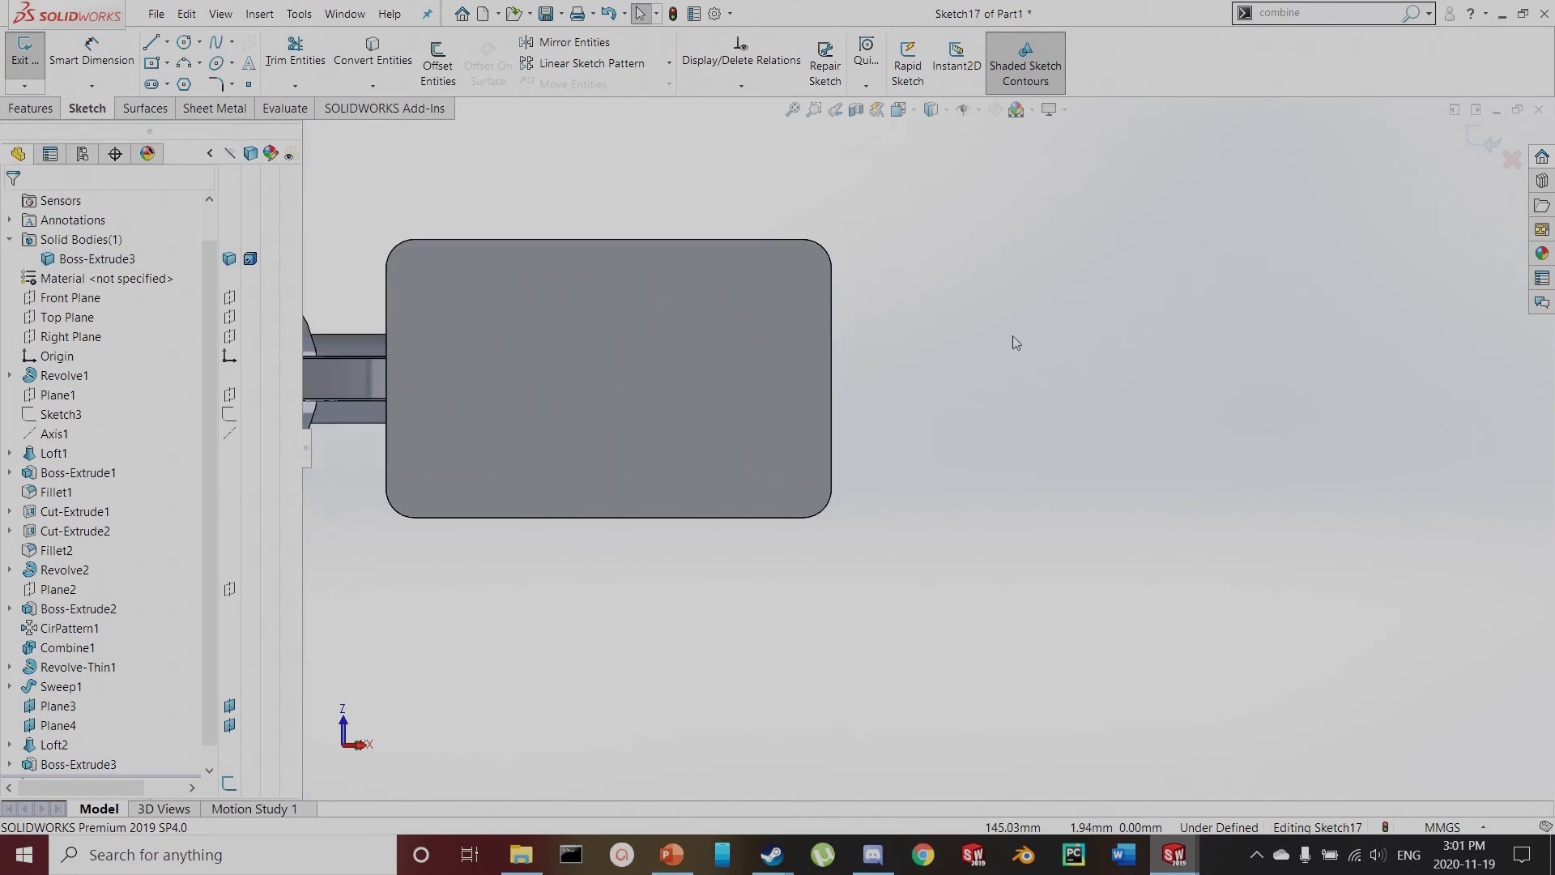
pyautogui.press('l')
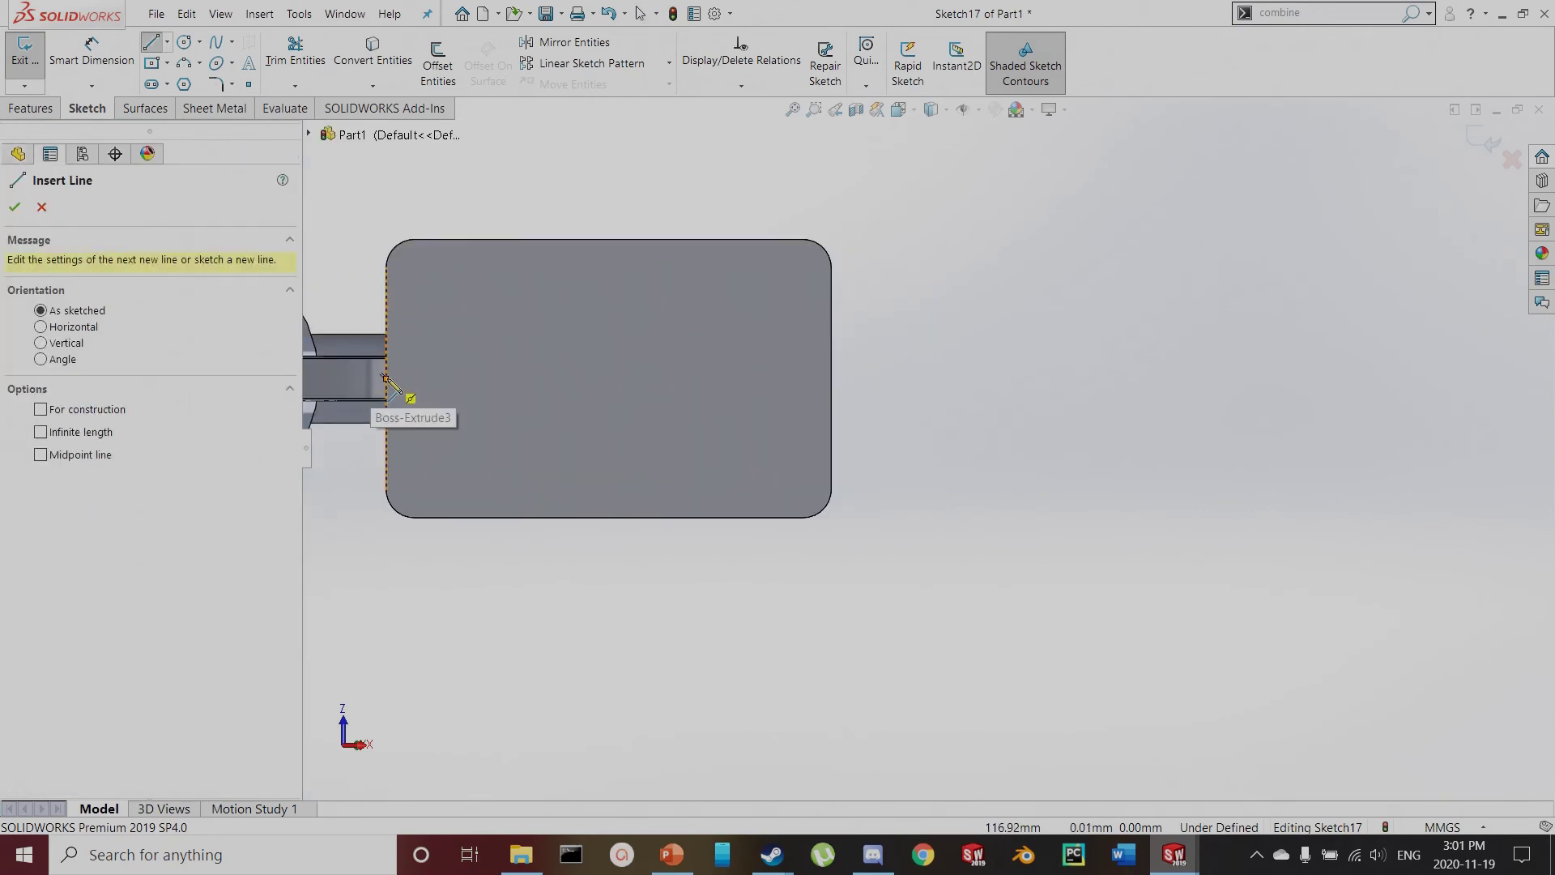
pyautogui.click(386, 377)
pyautogui.click(831, 378)
pyautogui.press('Escape')
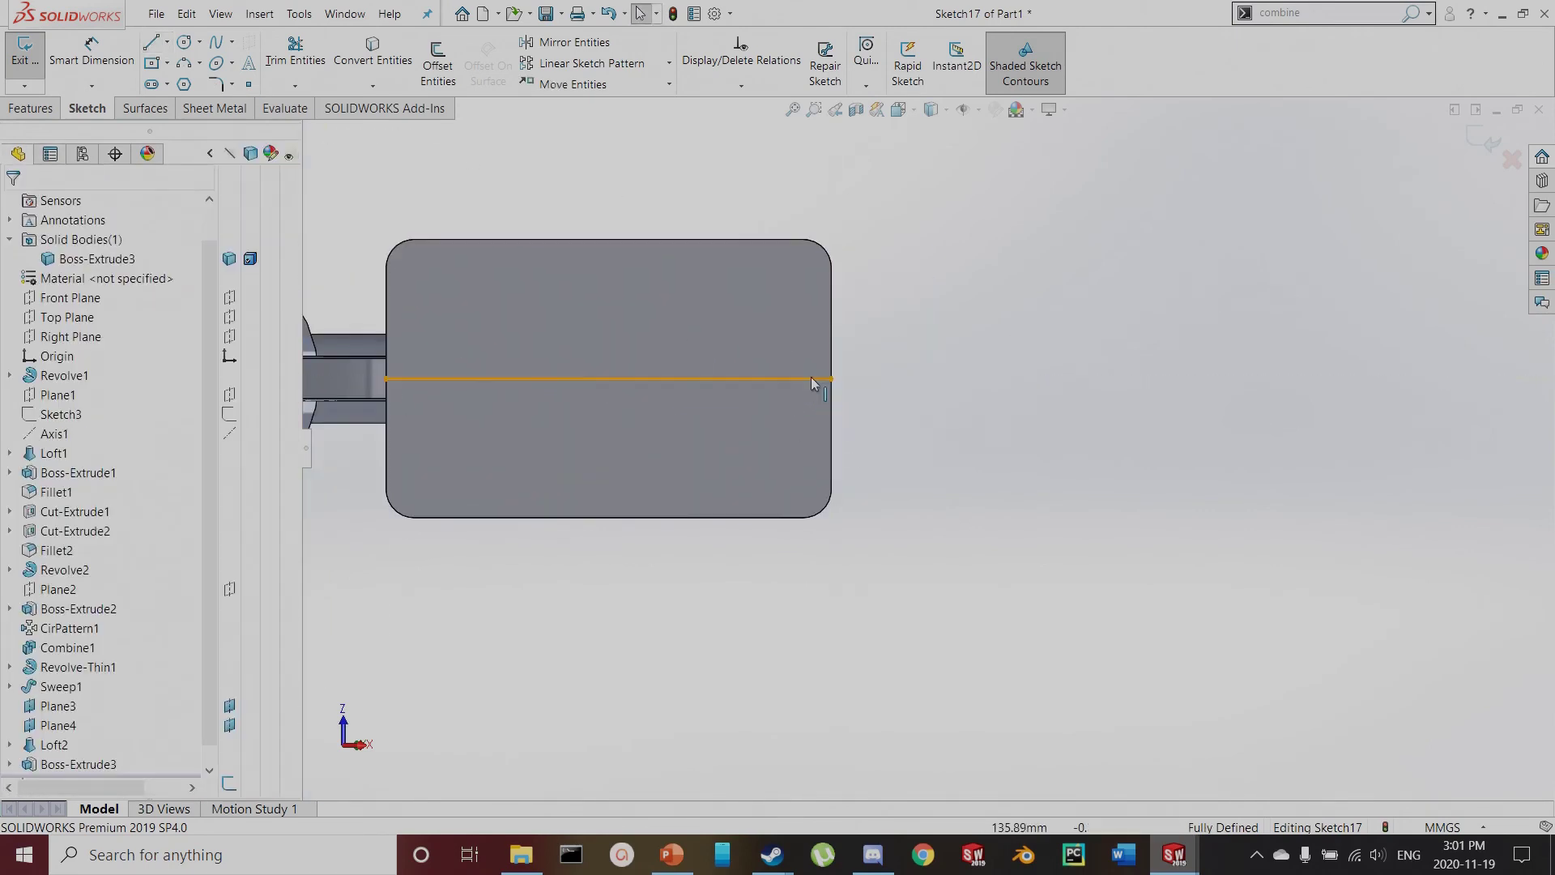
pyautogui.click(805, 381)
pyautogui.press('Escape')
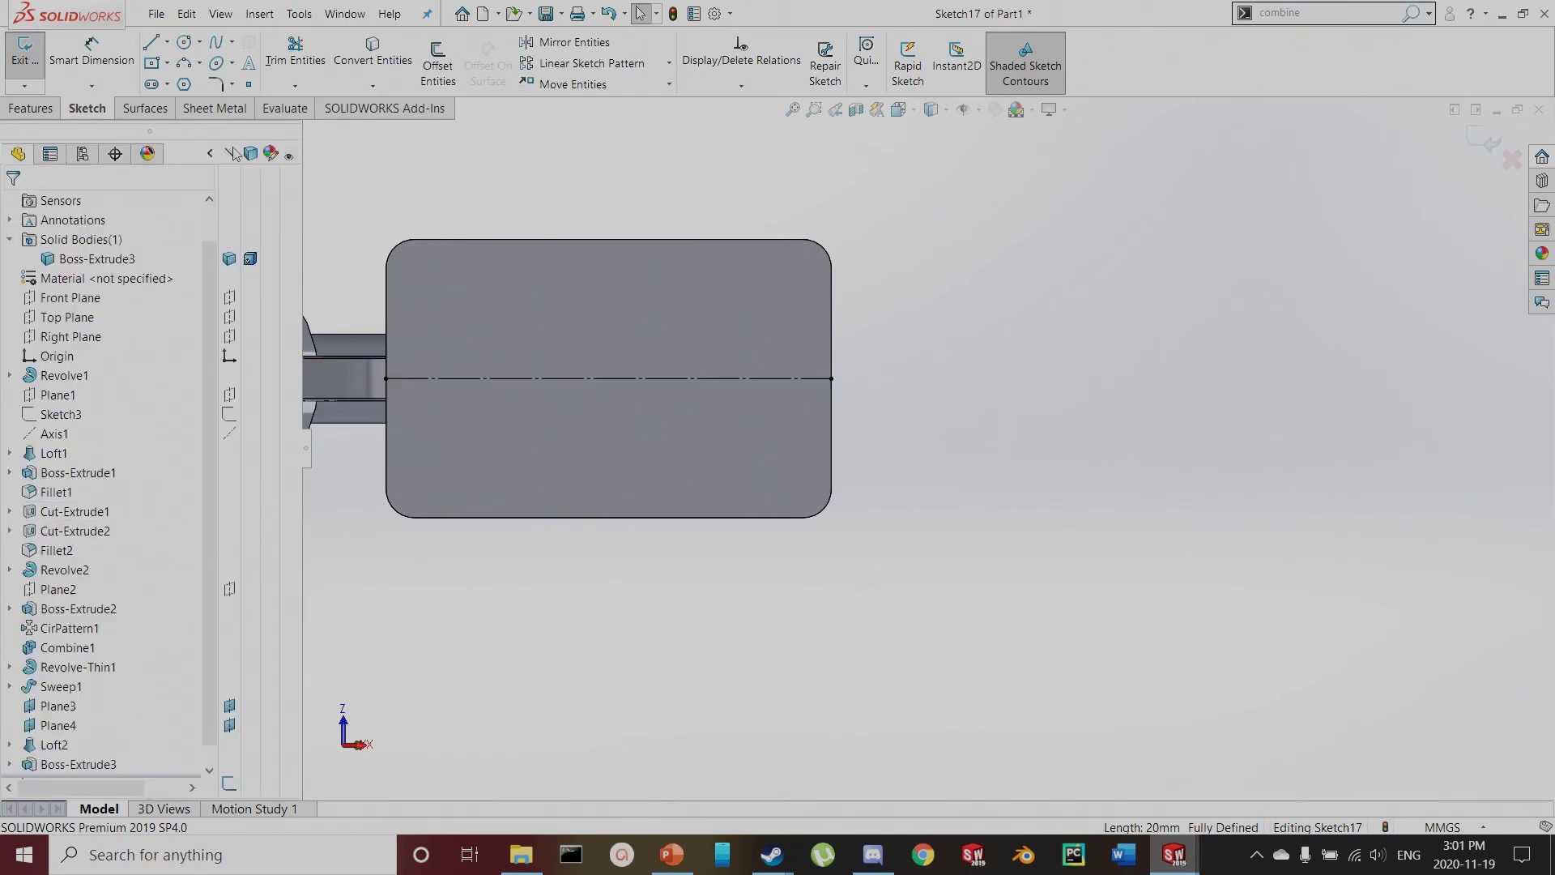
# Draw two narrow upright center rectangles centered on the construction line near either end, about 4.6 mm and 5.4 mm tall
pyautogui.click(153, 68)
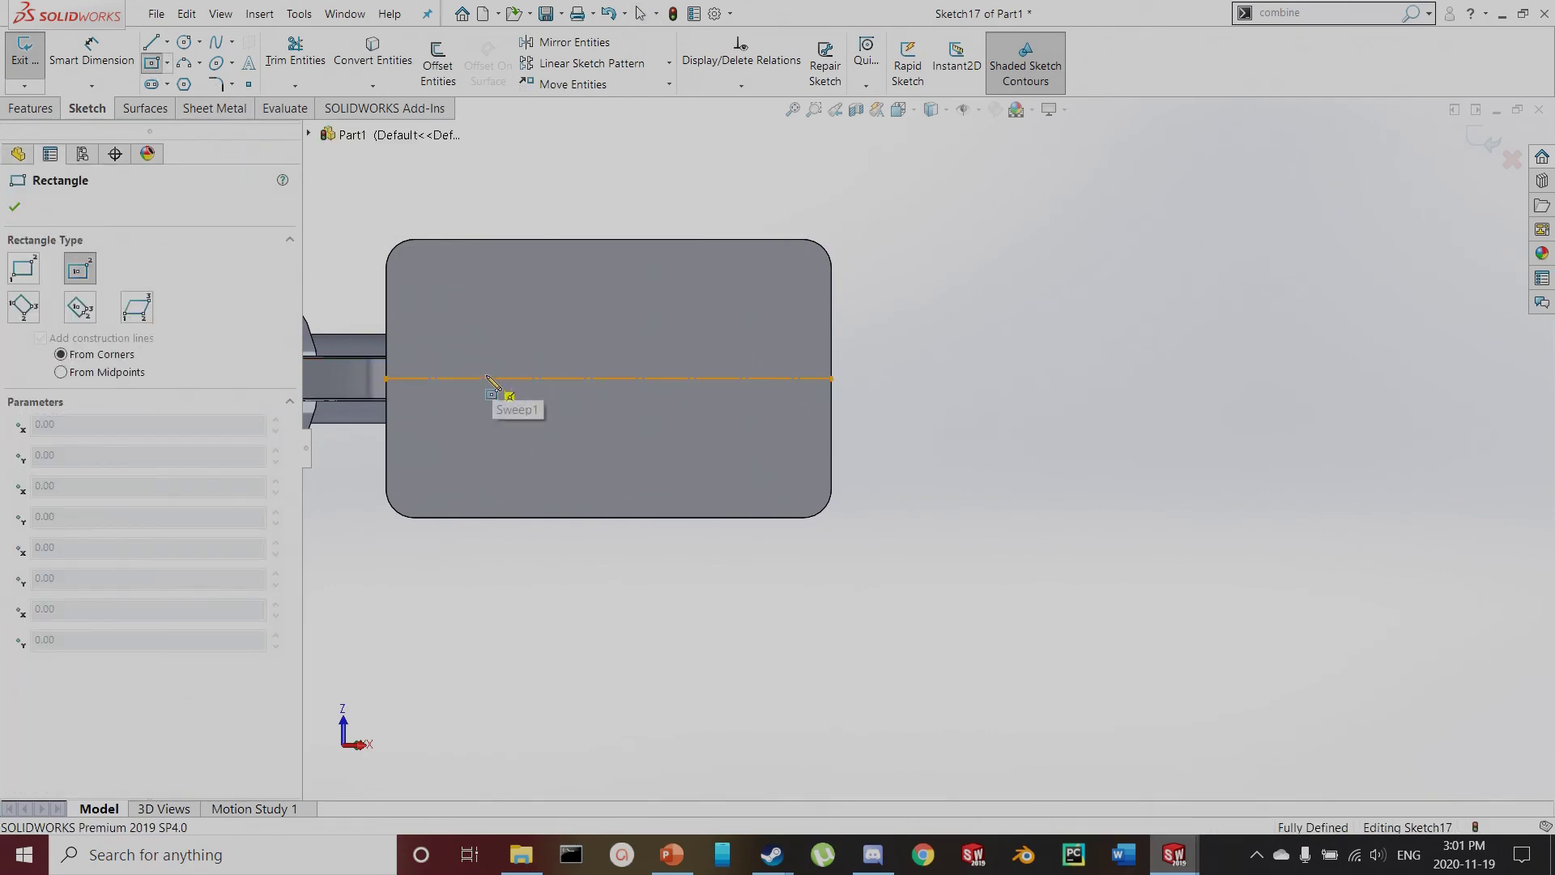
pyautogui.click(486, 378)
pyautogui.click(494, 326)
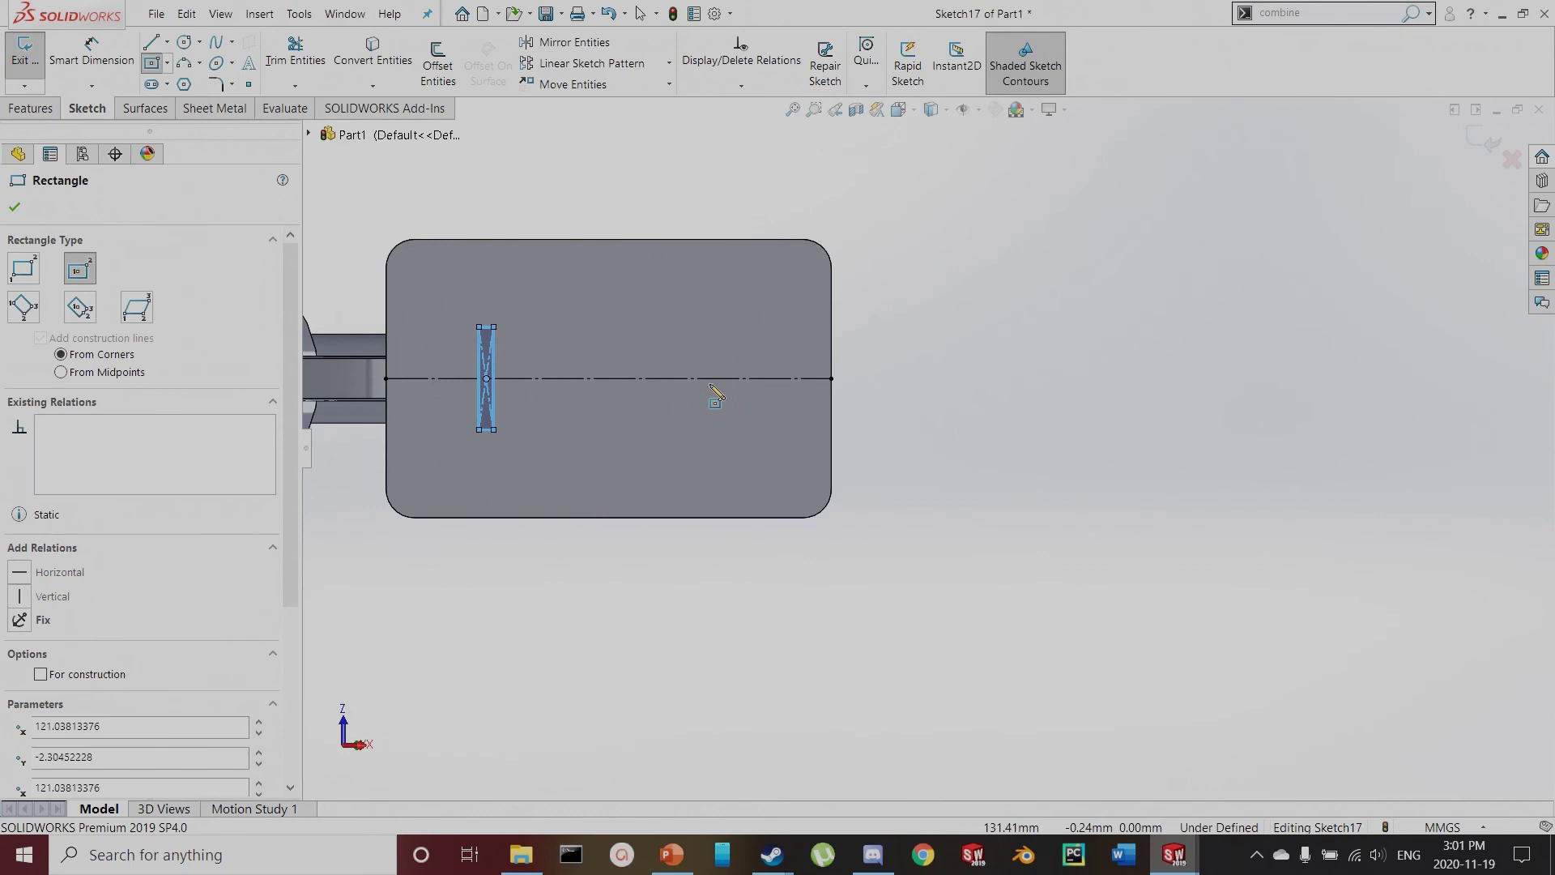
pyautogui.click(716, 378)
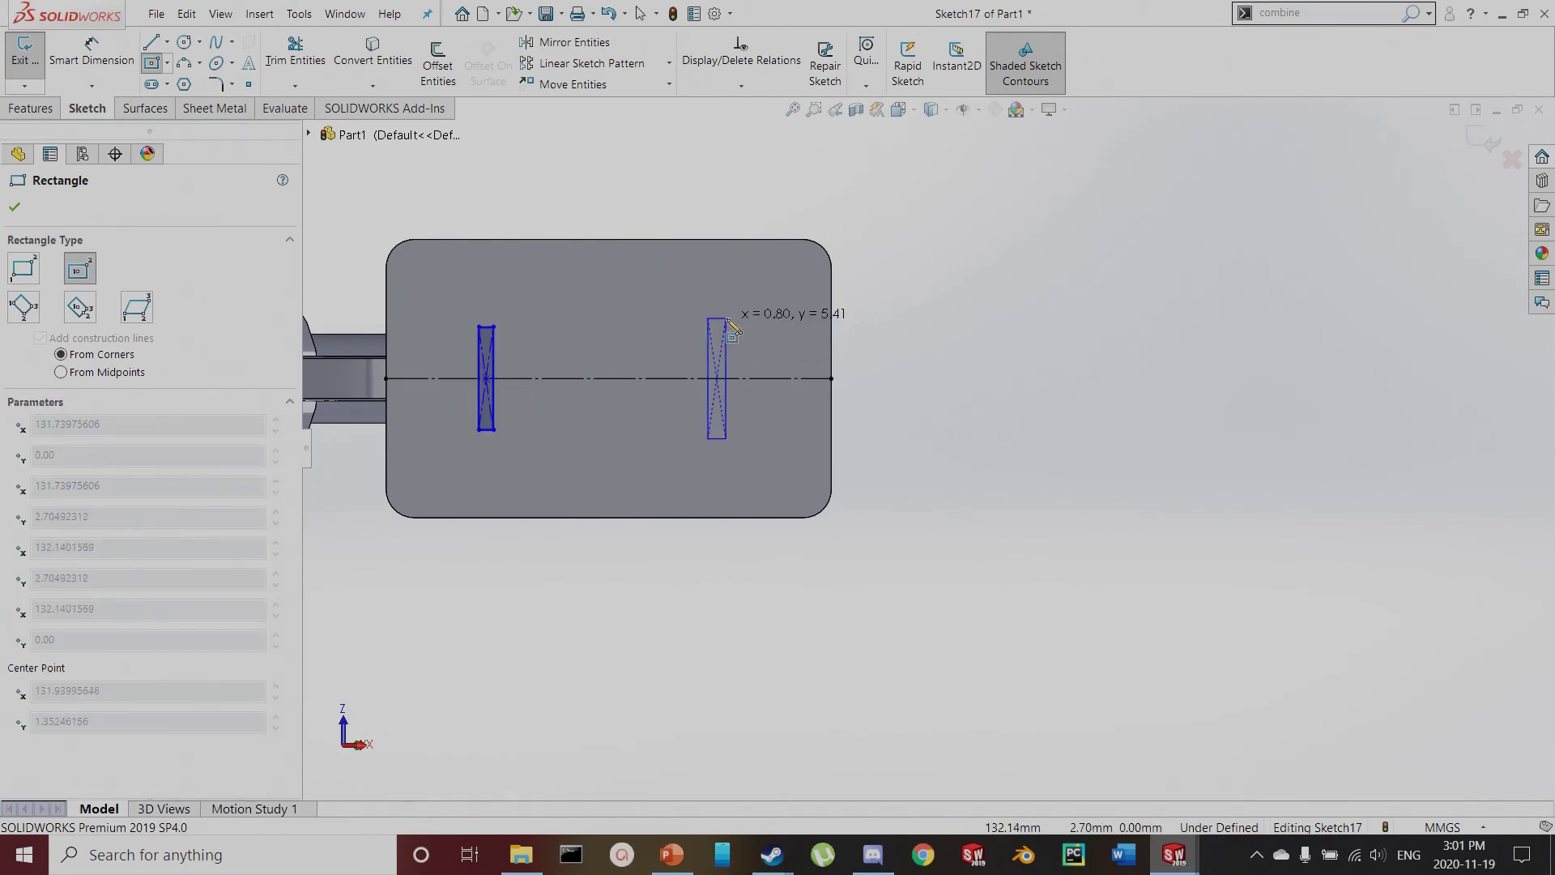
pyautogui.click(728, 317)
pyautogui.press('Escape')
pyautogui.press('d')
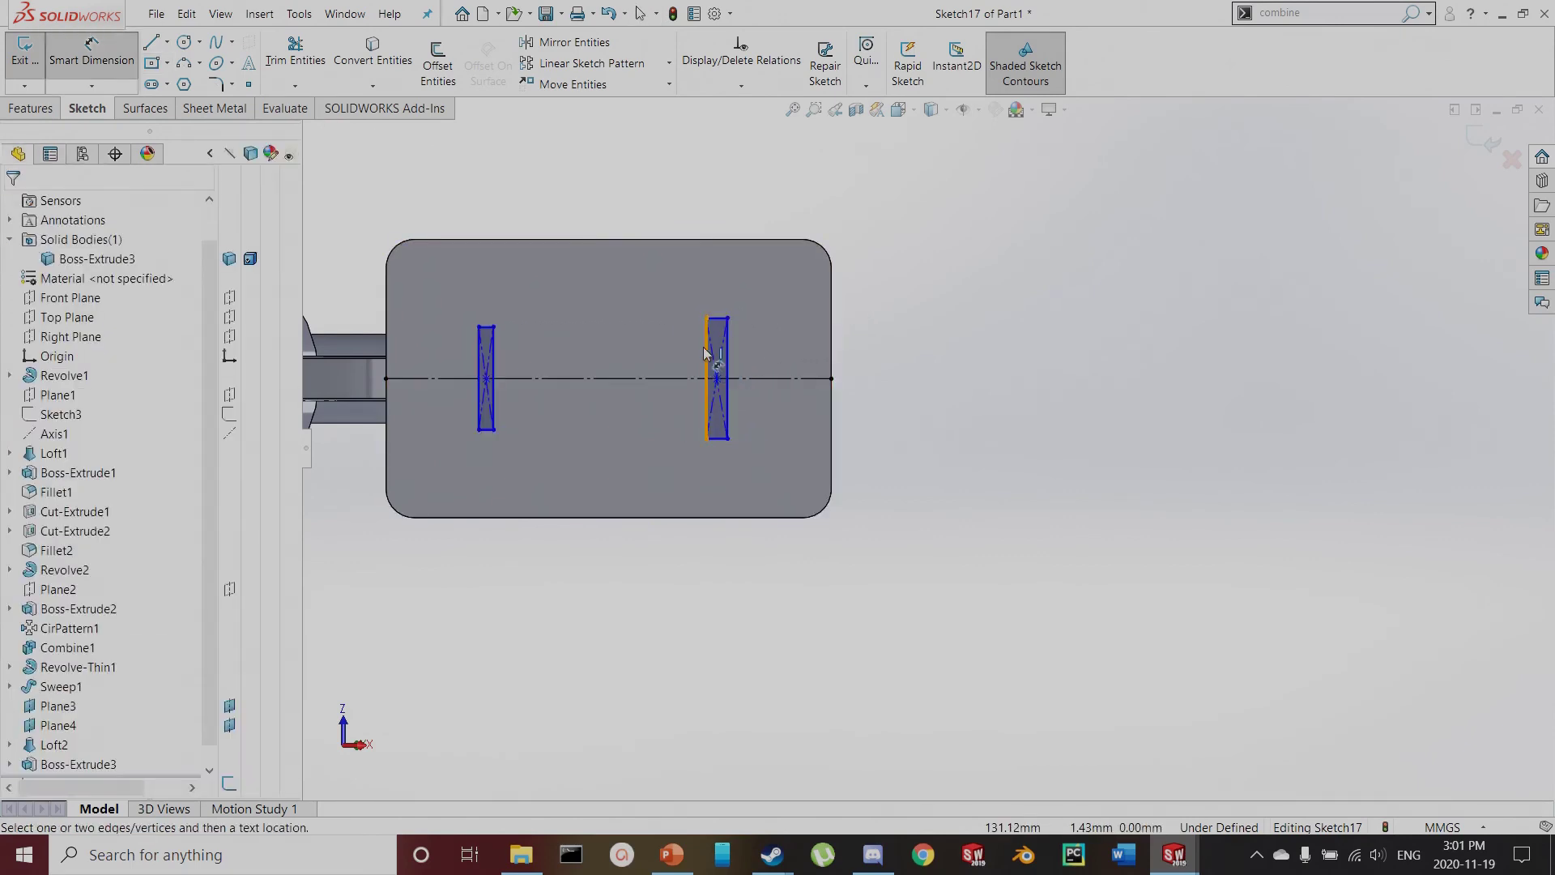
pyautogui.click(706, 353)
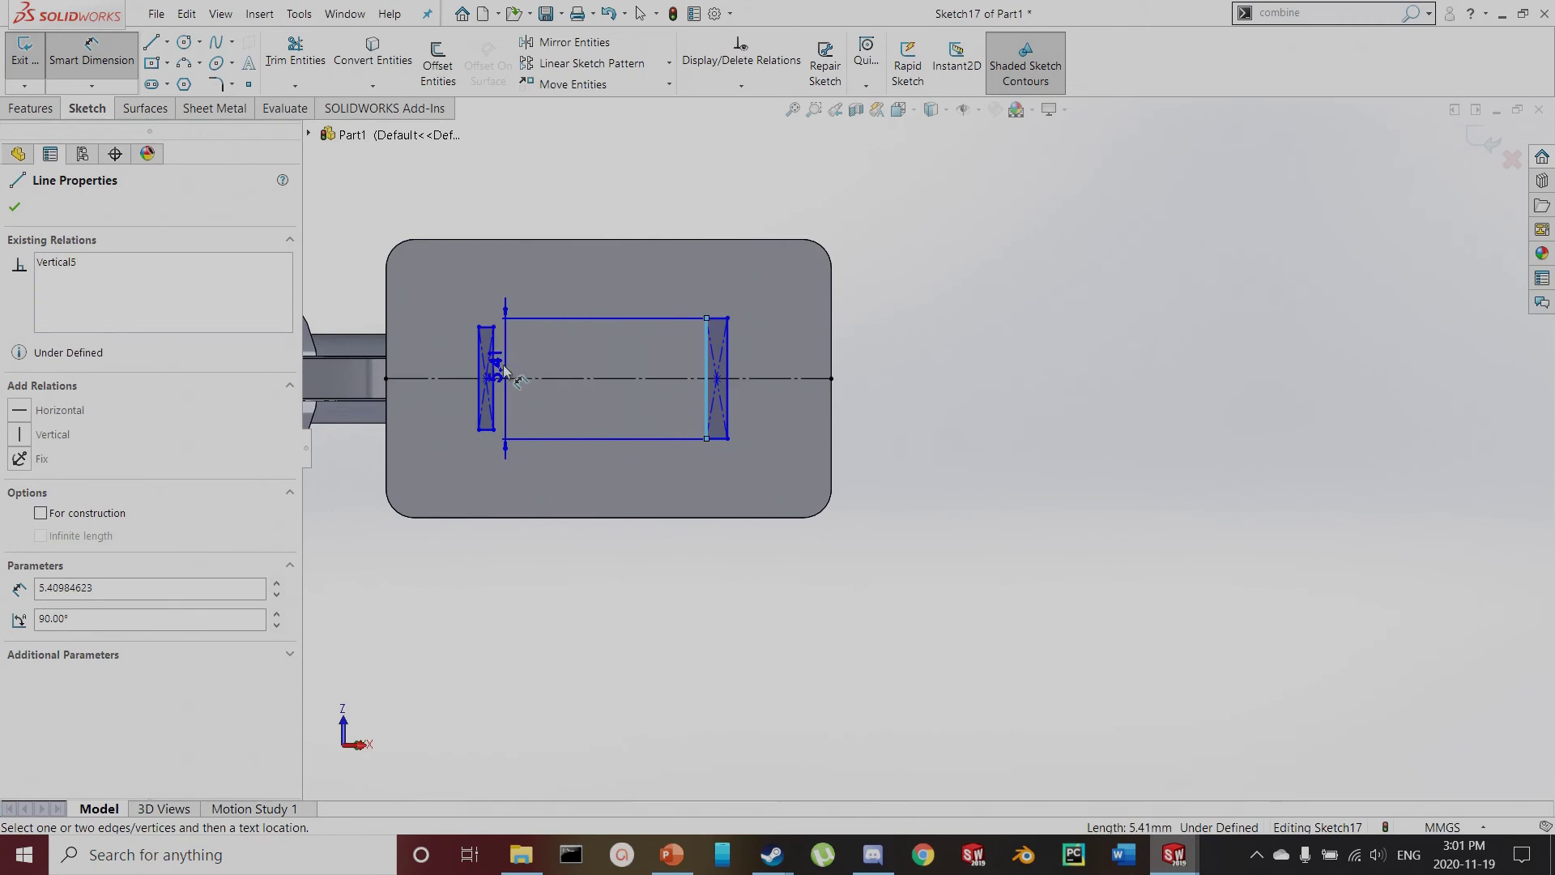
pyautogui.press('Escape')
pyautogui.click(481, 365)
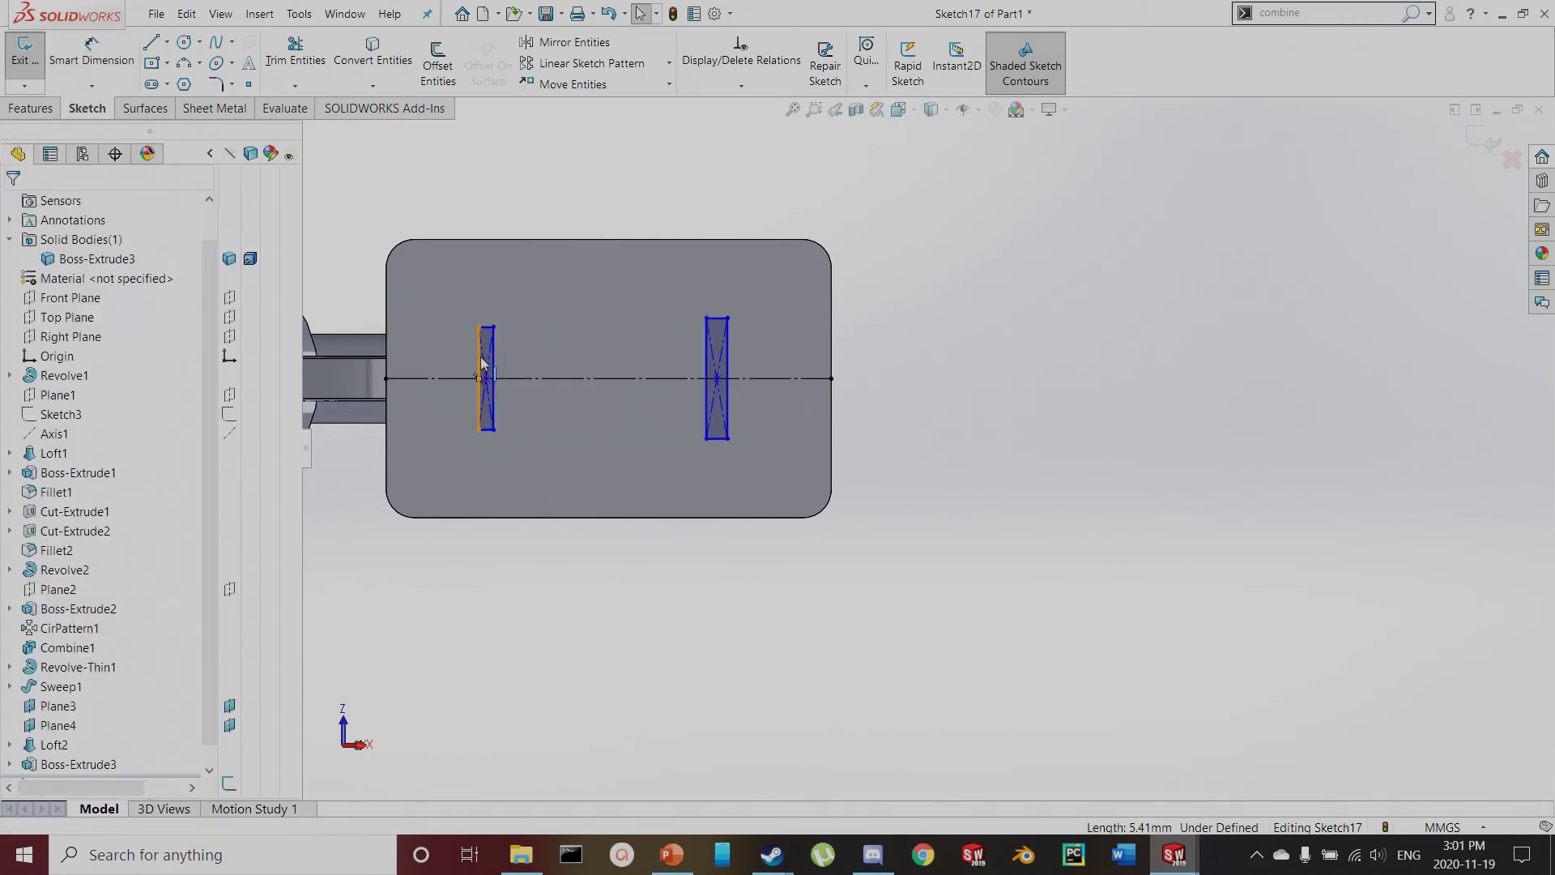
pyautogui.press('Escape')
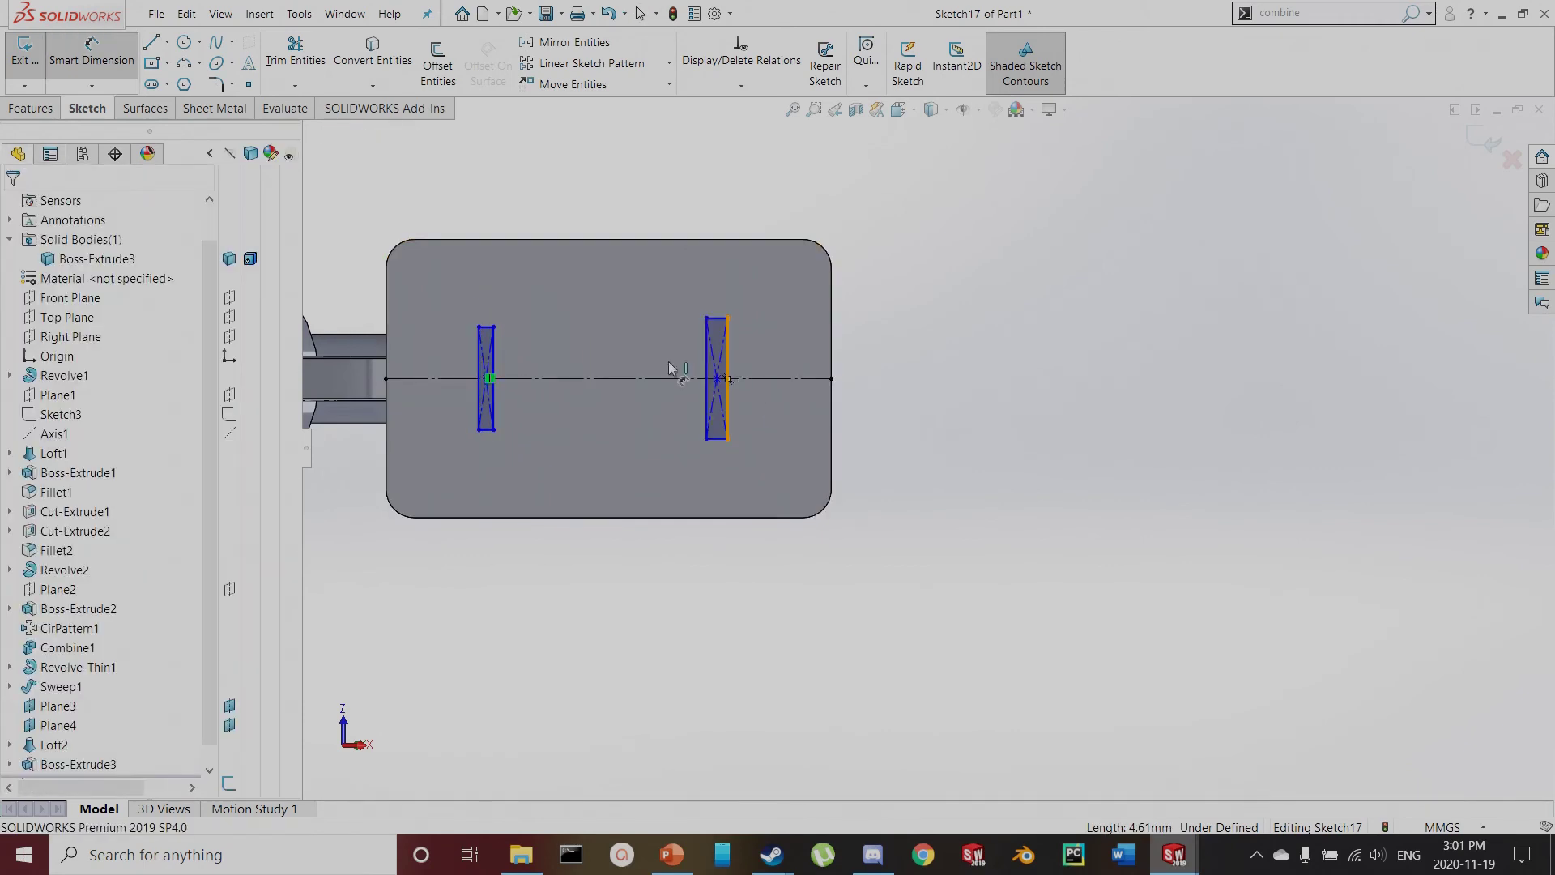
# Dimension the distance between the two rectangles' outer vertical edges as 14 mm
pyautogui.click(726, 369)
pyautogui.click(479, 381)
pyautogui.click(550, 470)
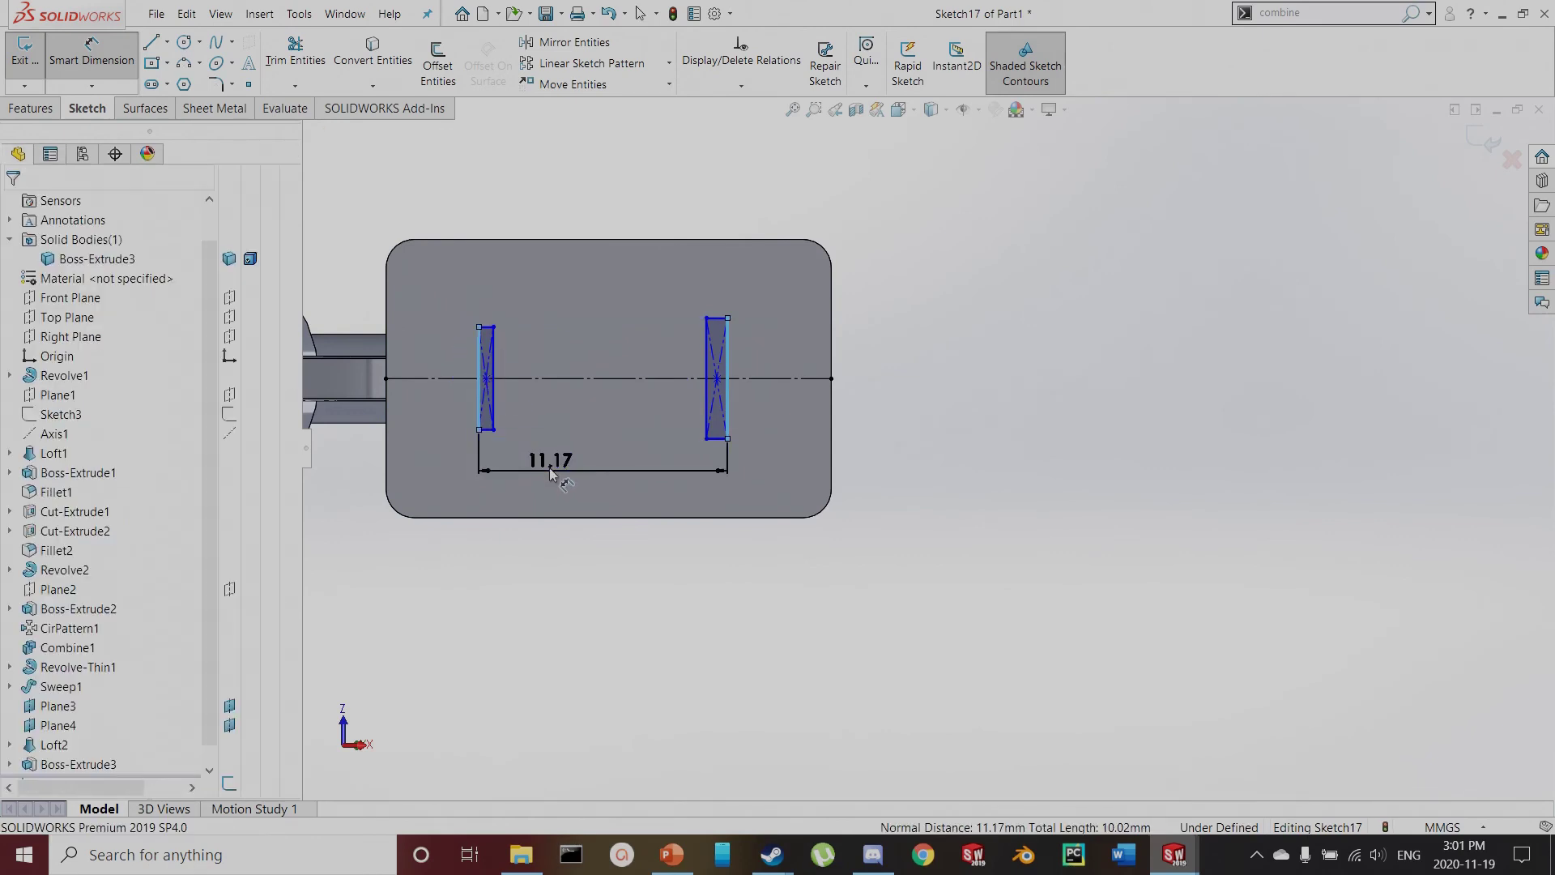
pyautogui.write('14')
pyautogui.press('Return')
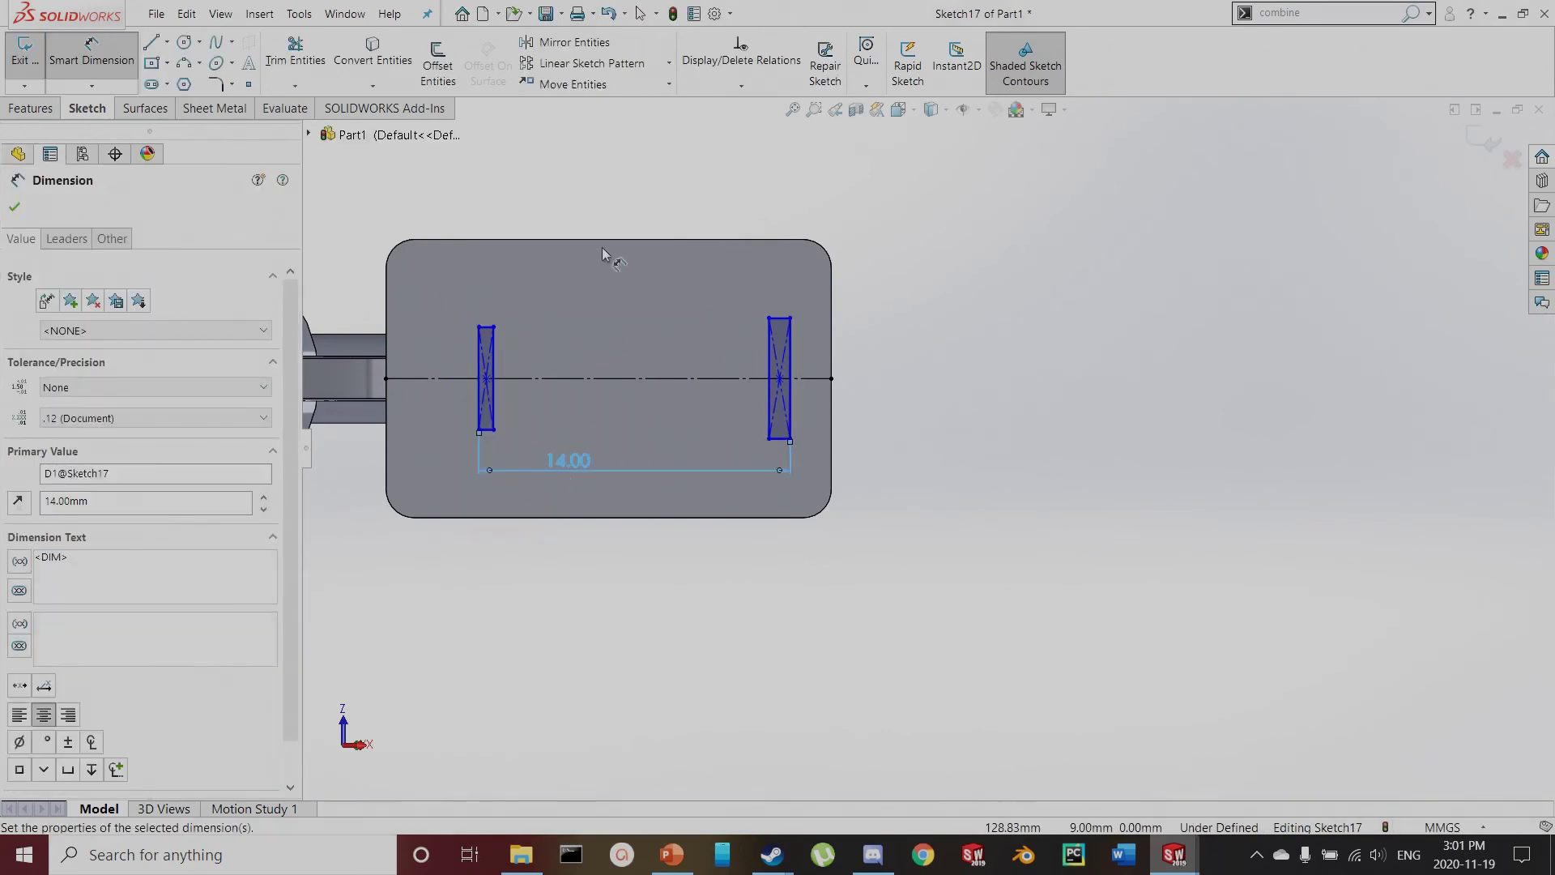
# Dimension the distance between the two rectangles' inner vertical edges as 11.5 mm
pyautogui.click(767, 347)
pyautogui.click(494, 336)
pyautogui.click(589, 314)
pyautogui.write('11.5')
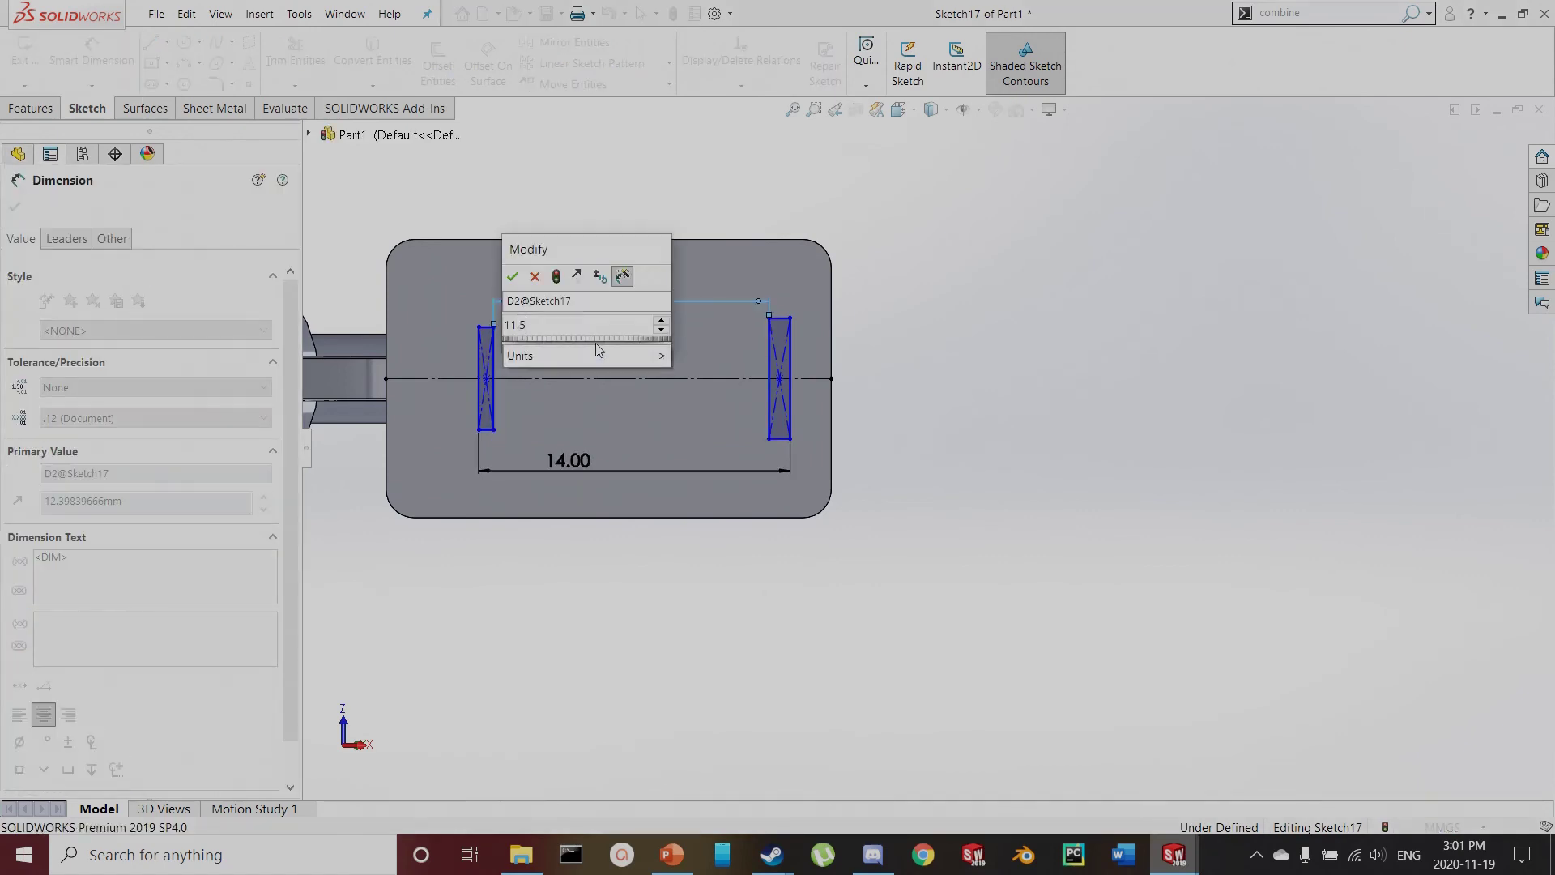
pyautogui.press('Return')
# Dimension the second rectangle's inner edge 5.5 mm from the construction line's midpoint
pyautogui.click(747, 374)
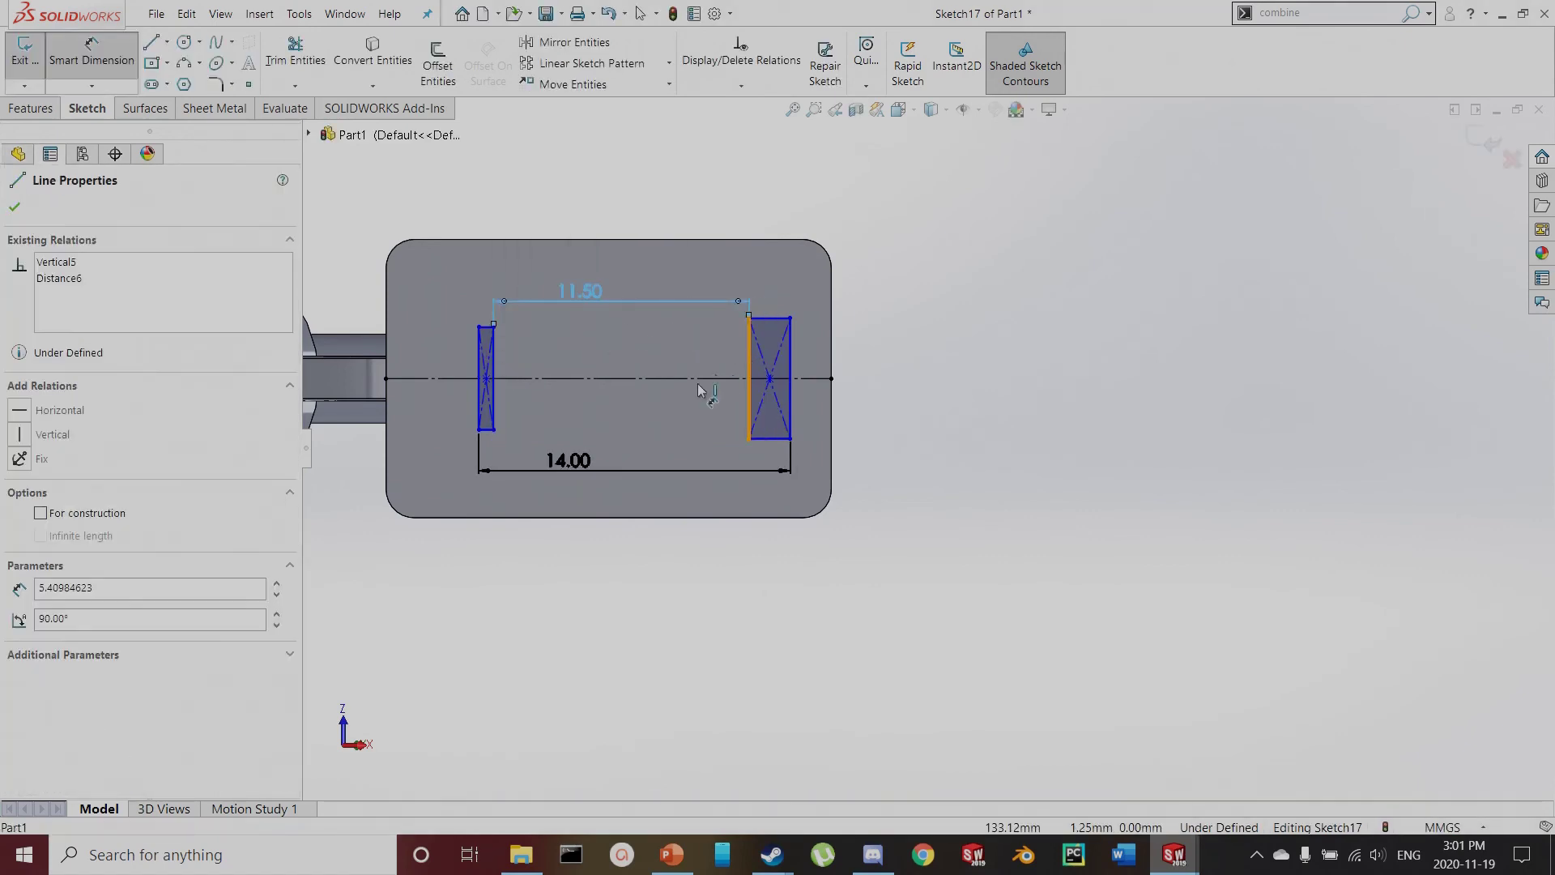
pyautogui.click(621, 379)
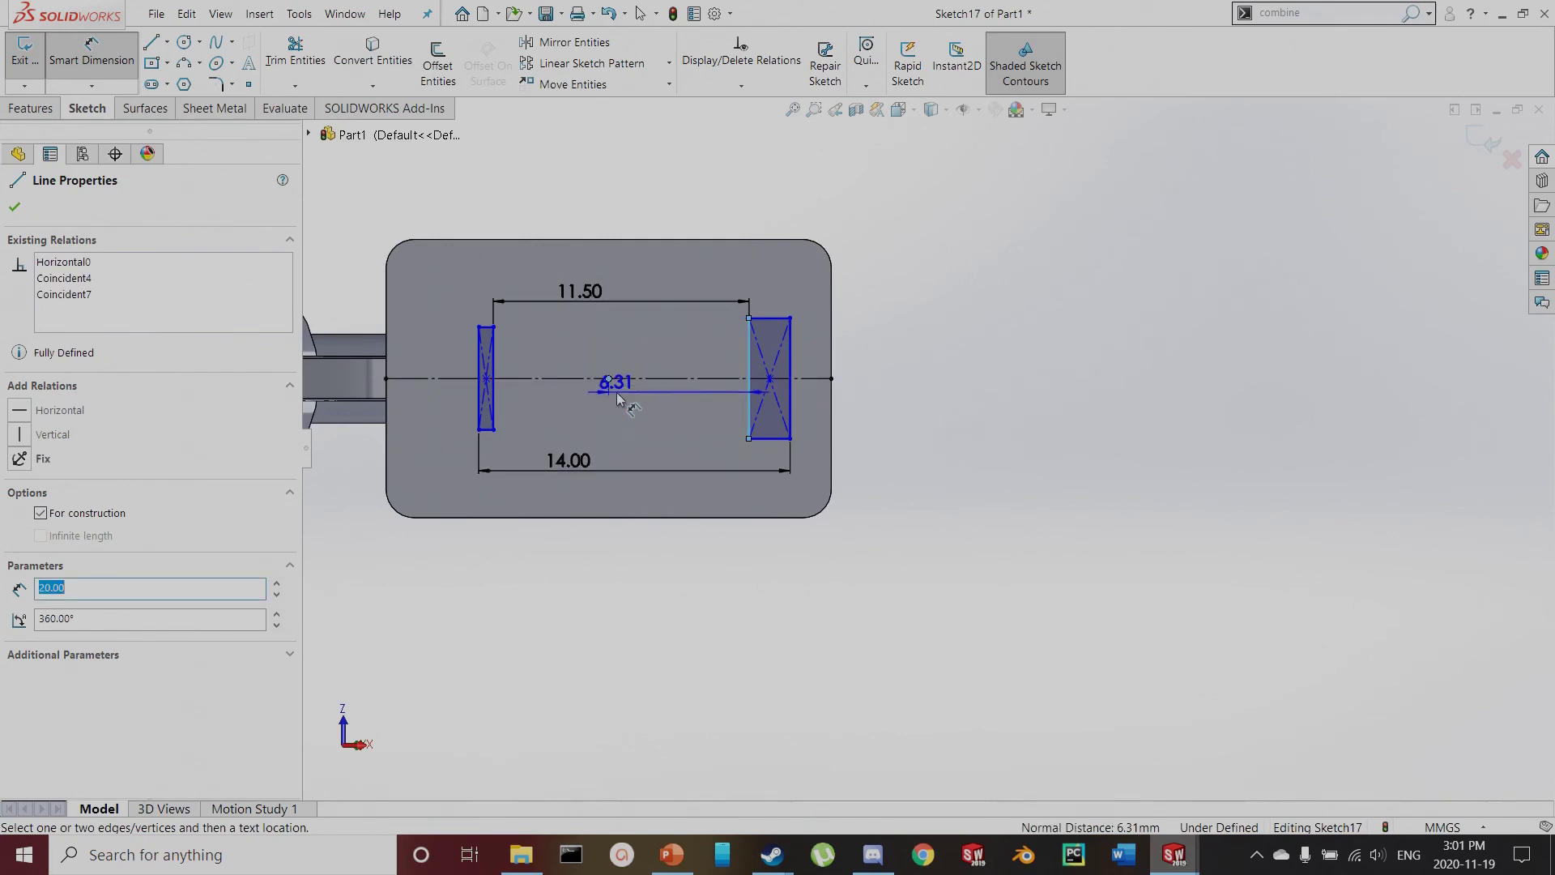
pyautogui.click(615, 392)
pyautogui.write('4')
pyautogui.press('Return')
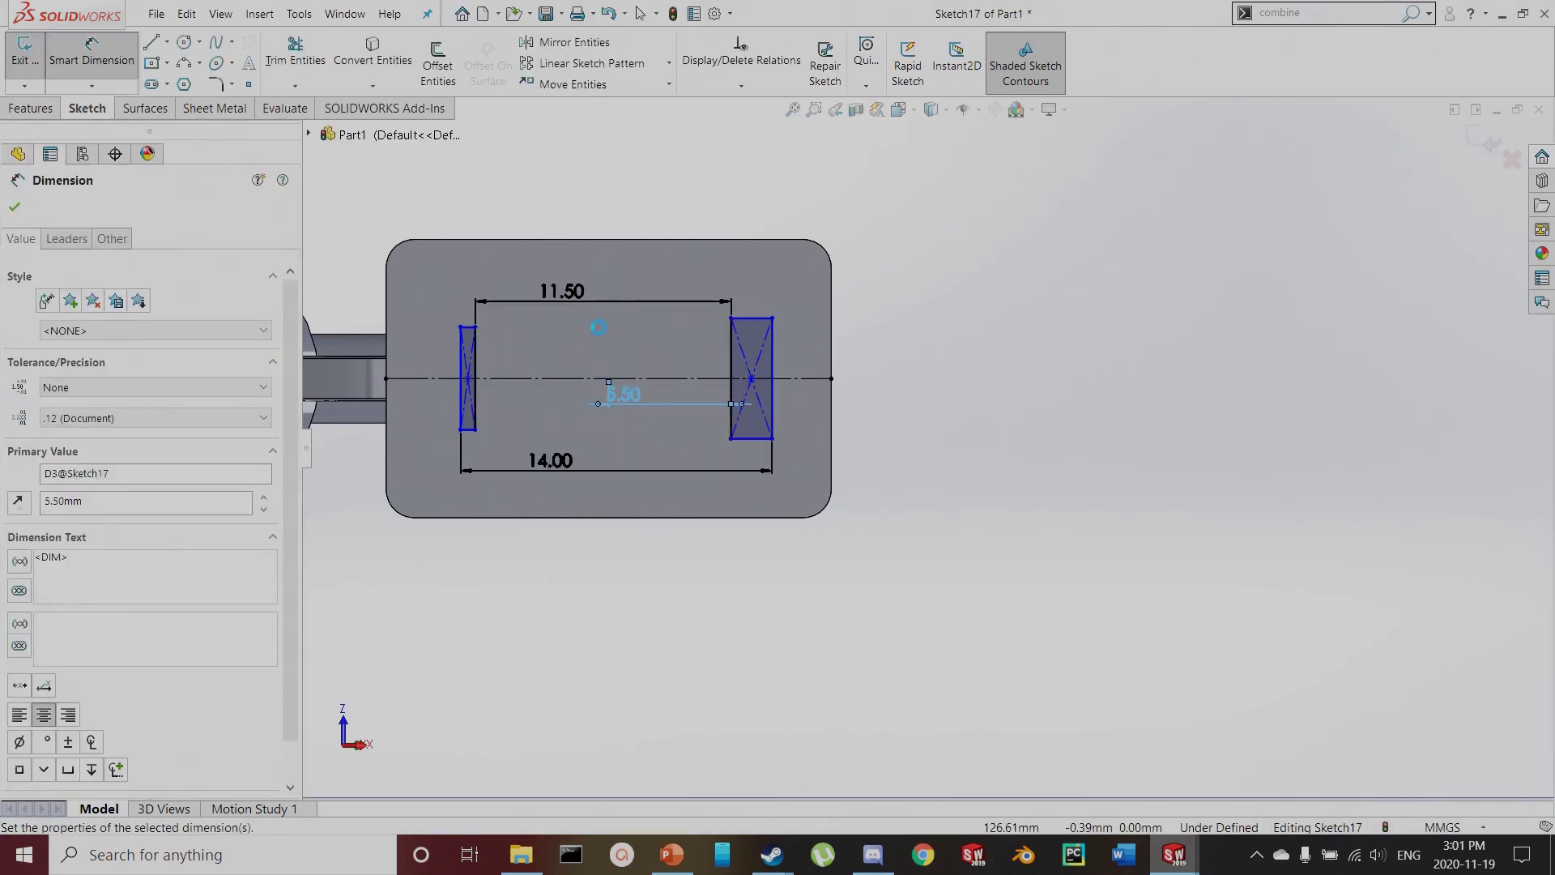
# Set the distance between the rectangles' inner edges to 11 mm and leave the dimension command
pyautogui.doubleClick(566, 290)
pyautogui.write('11')
pyautogui.press('Return')
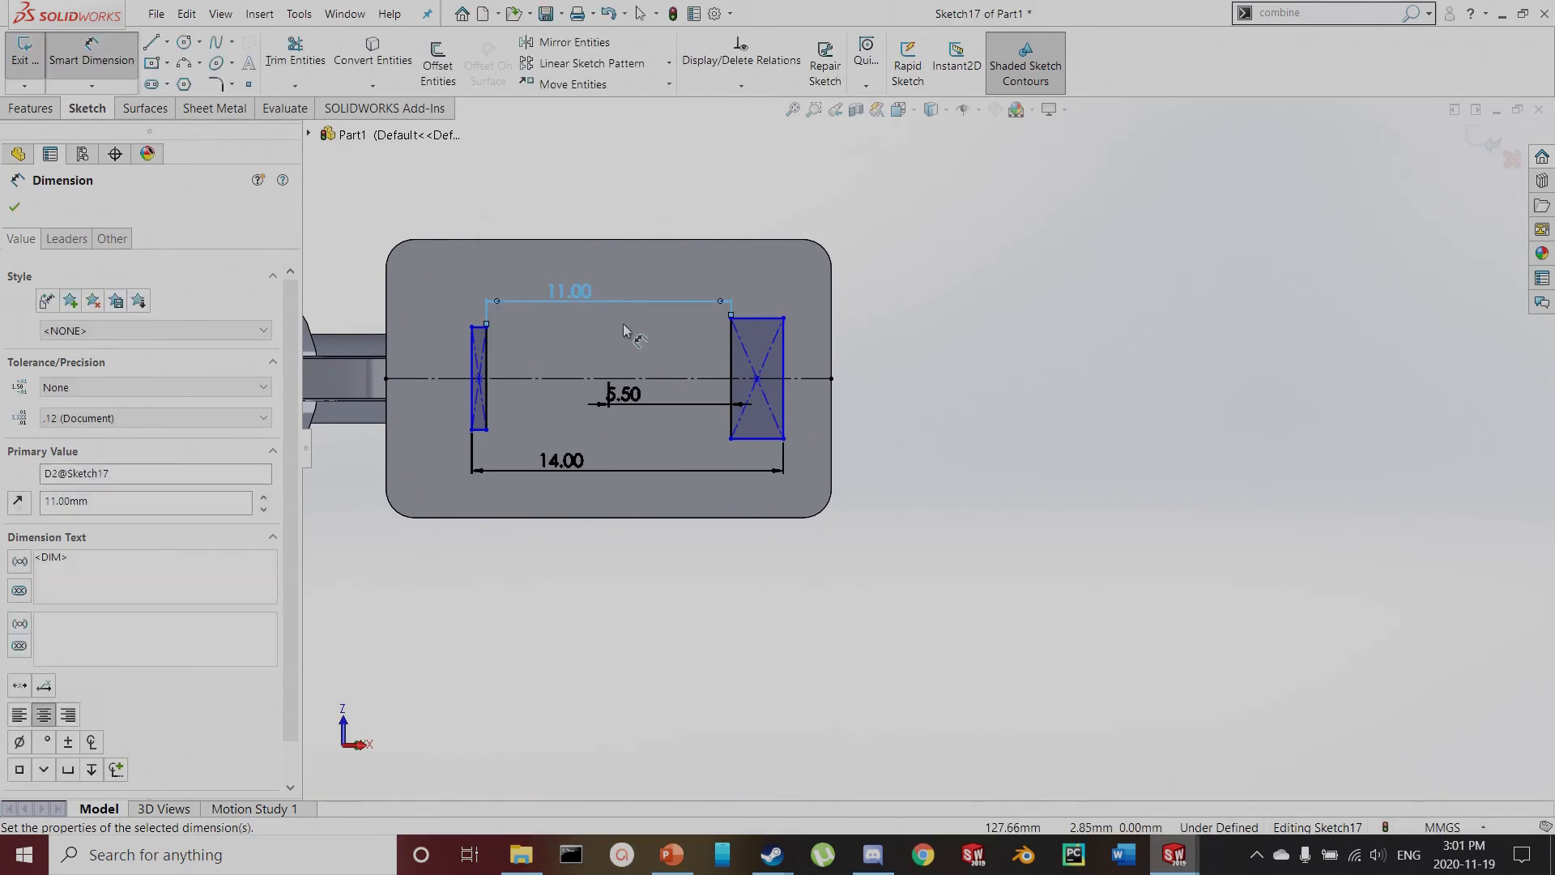
pyautogui.press('Escape')
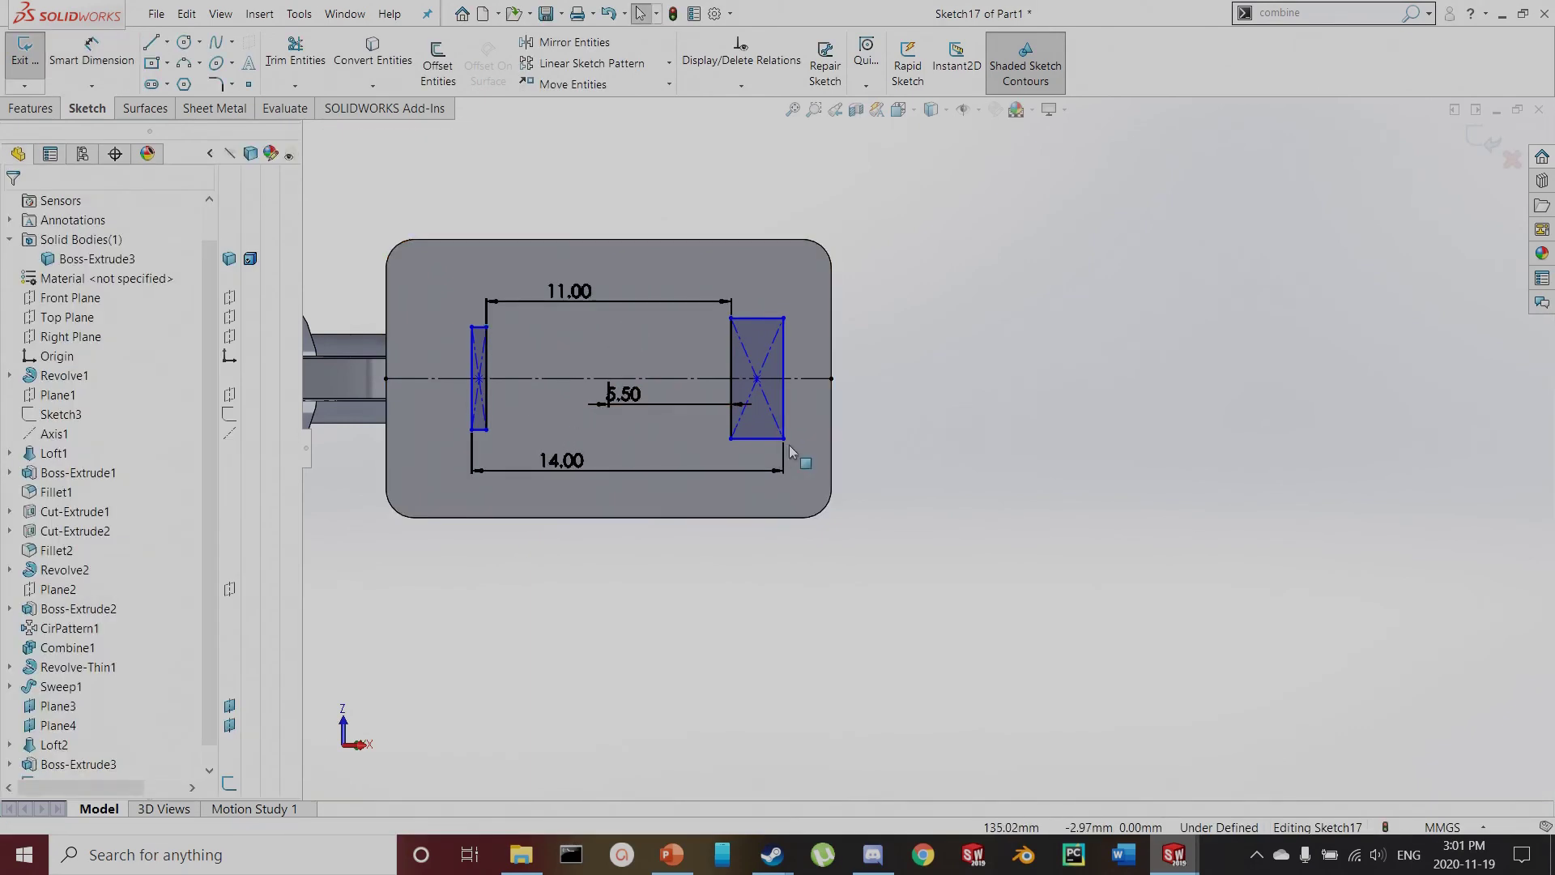
# Pull the second rectangle's outer edge inward and make the lower edges of both rectangles equal in length
pyautogui.moveTo(788, 405)
pyautogui.mouseDown()
pyautogui.moveTo(761, 411)
pyautogui.moveTo(790, 427)
pyautogui.moveTo(765, 433)
pyautogui.mouseUp()
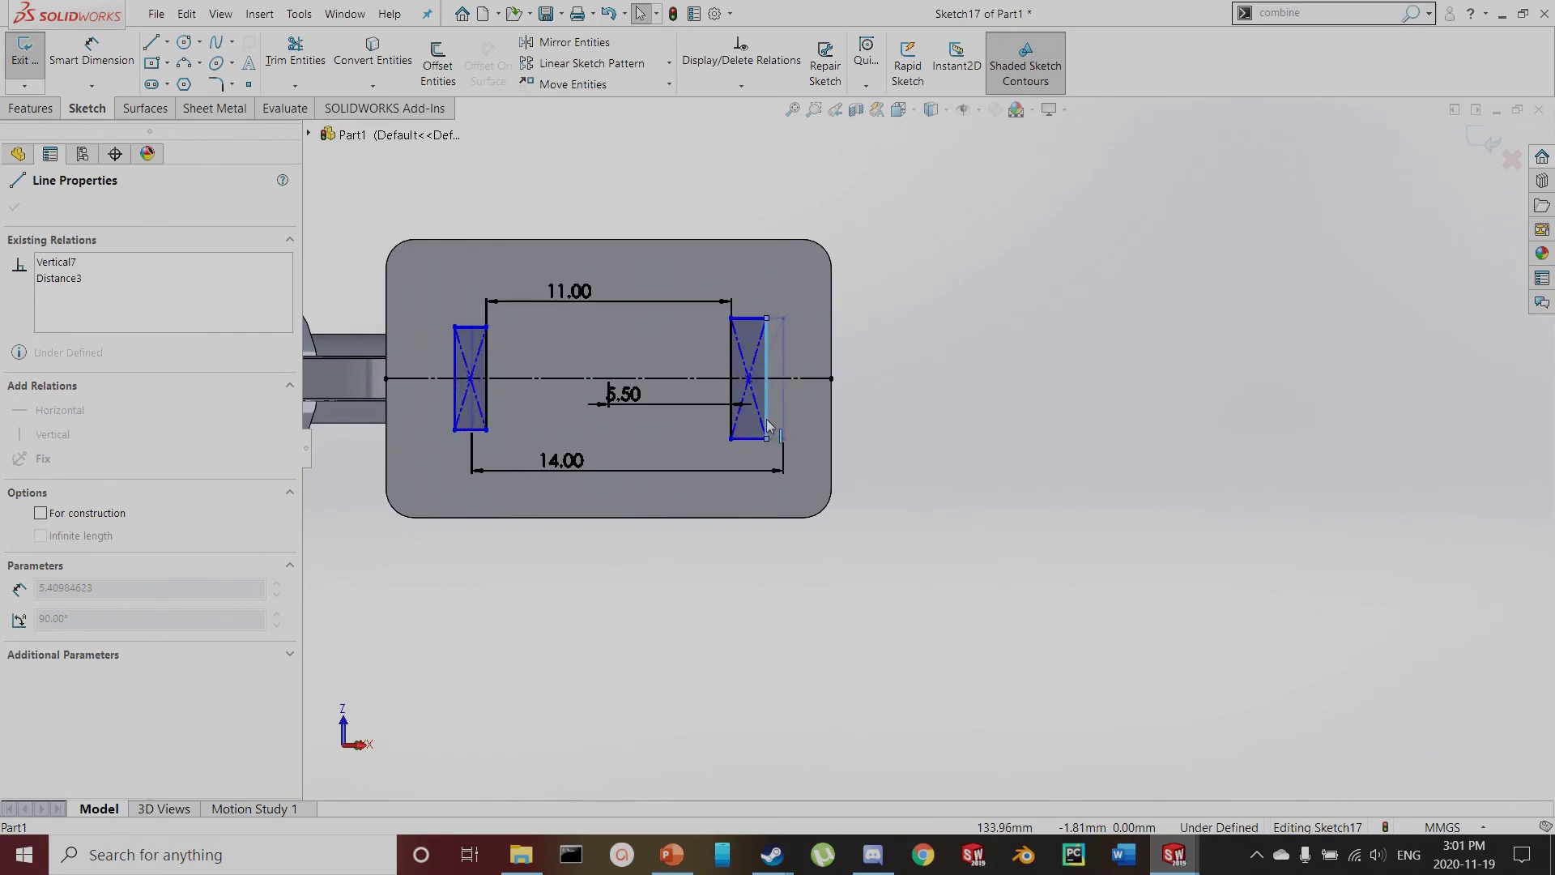
pyautogui.click(746, 438)
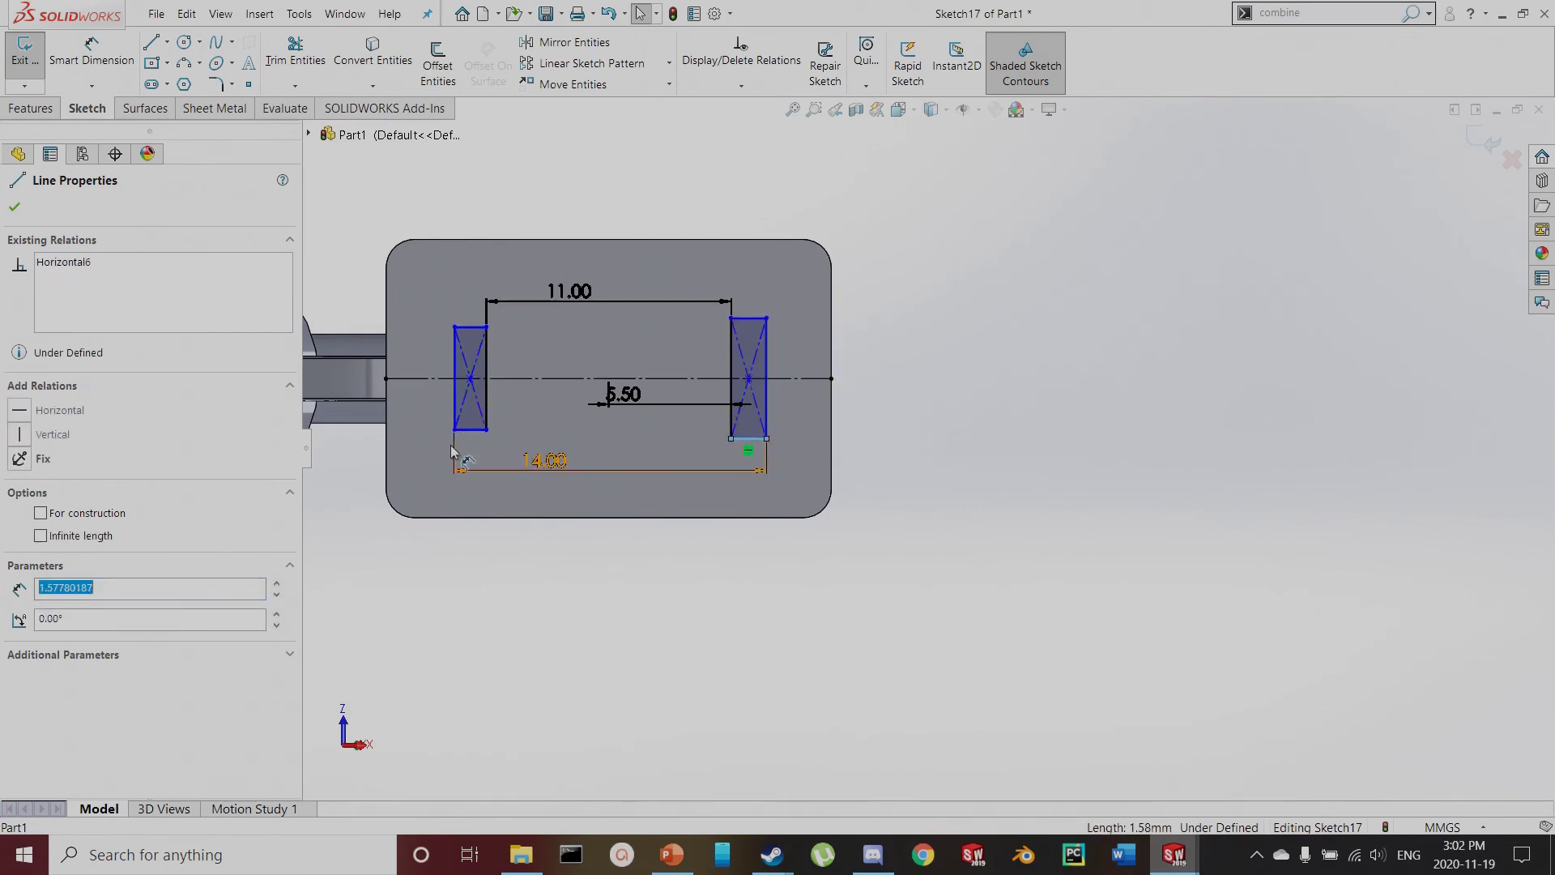
pyautogui.click(475, 436)
pyautogui.keyDown('ctrl'); pyautogui.click(476, 436); pyautogui.keyUp('ctrl')
pyautogui.click(21, 614)
pyautogui.click(695, 611)
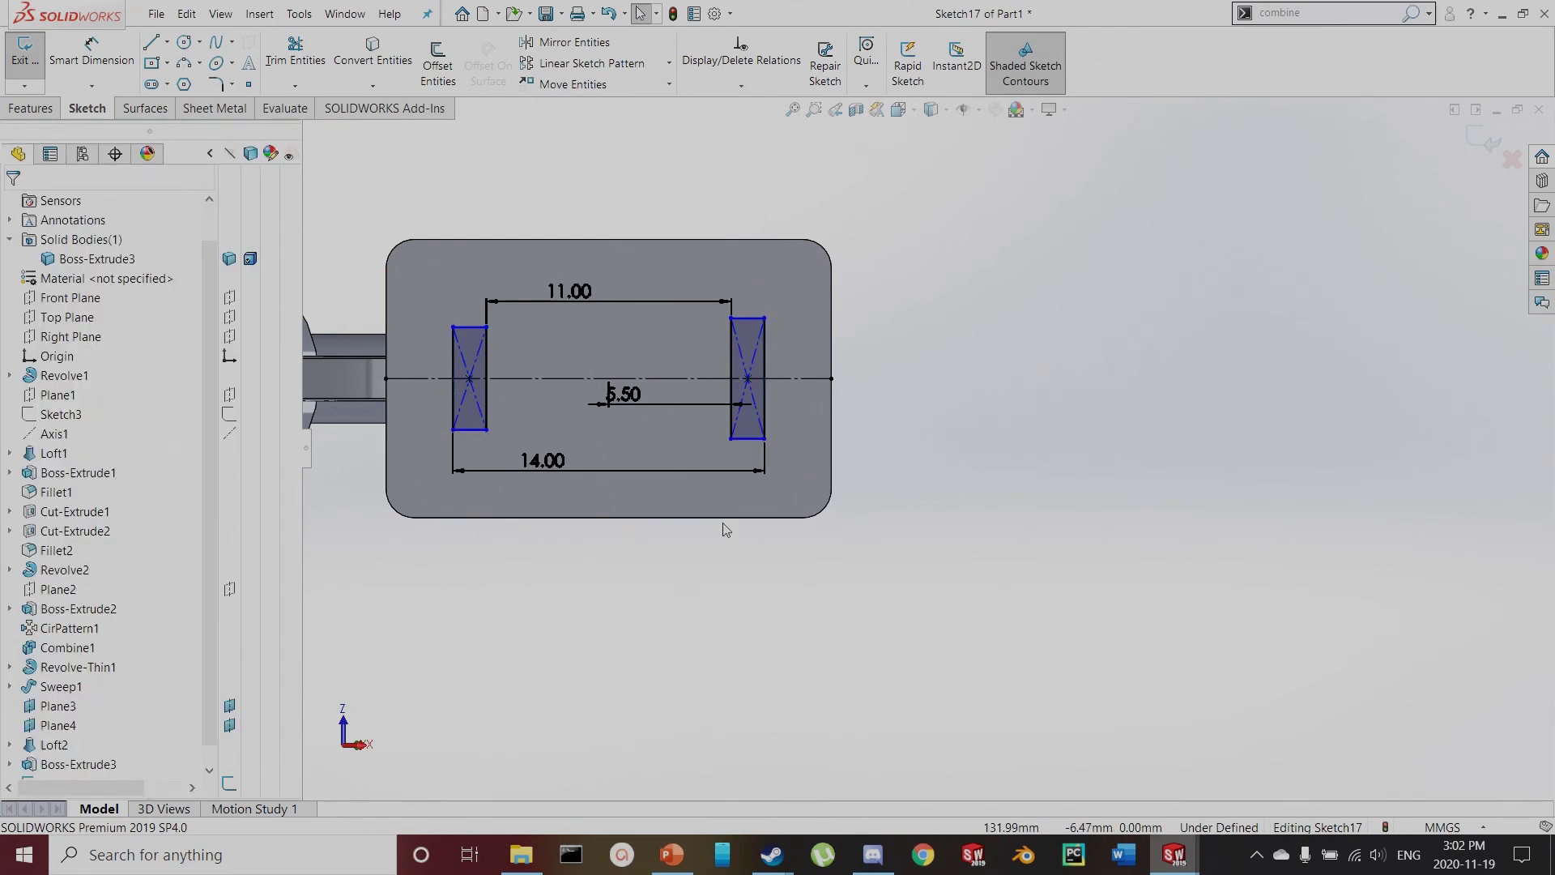
# Dimension the second rectangle's outer vertical edge as 6 mm
pyautogui.scroll(-2, 721, 421)
pyautogui.press('d')
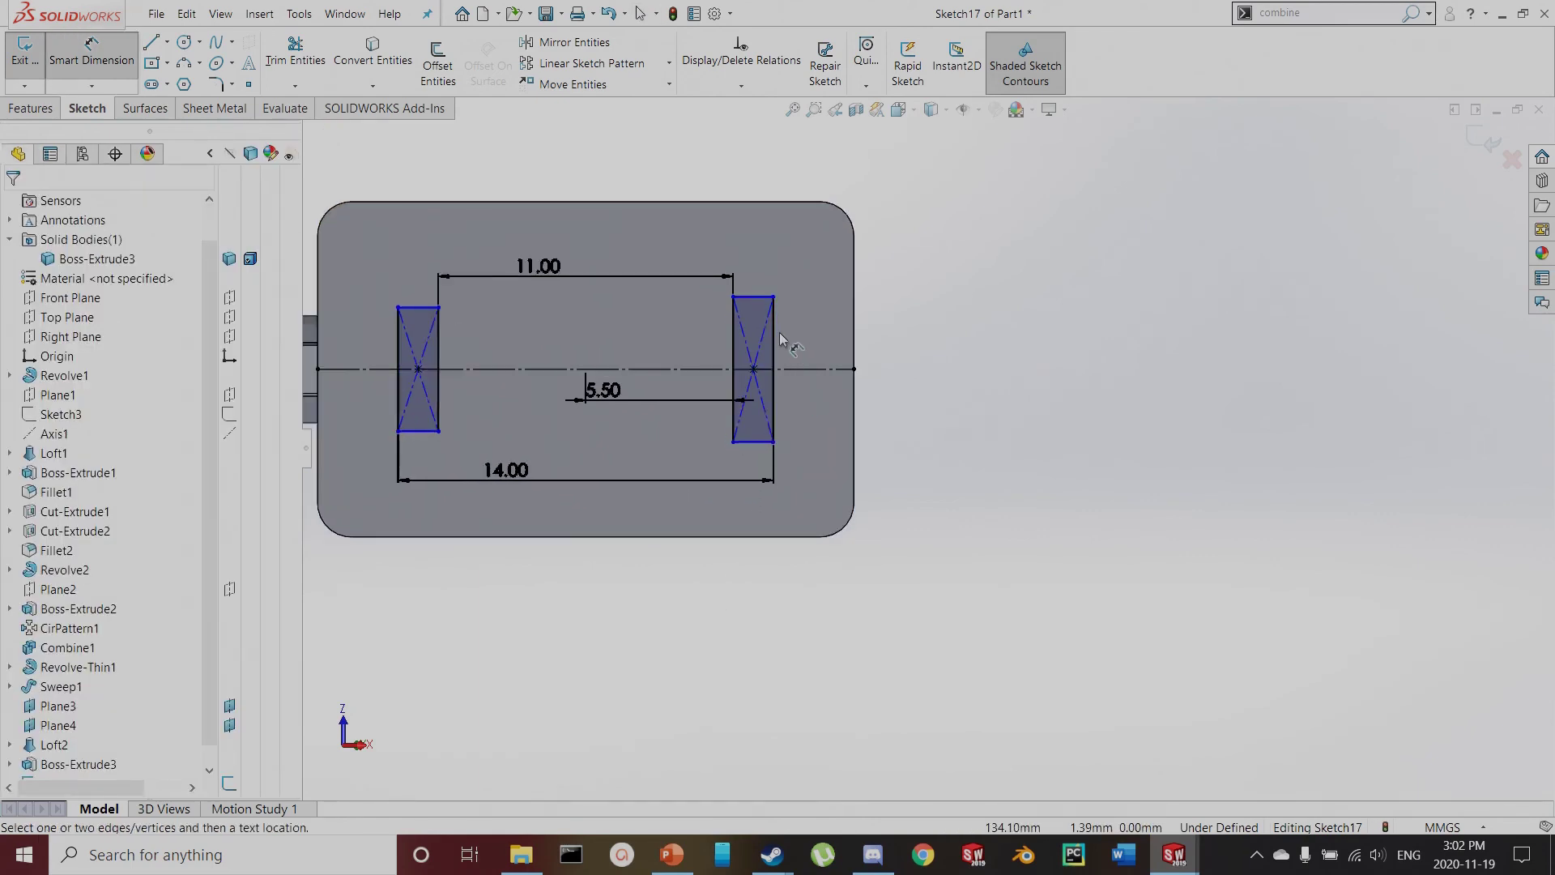
pyautogui.click(774, 340)
pyautogui.click(797, 341)
pyautogui.press('Return')
pyautogui.write('6')
pyautogui.press('Return')
pyautogui.press('Escape')
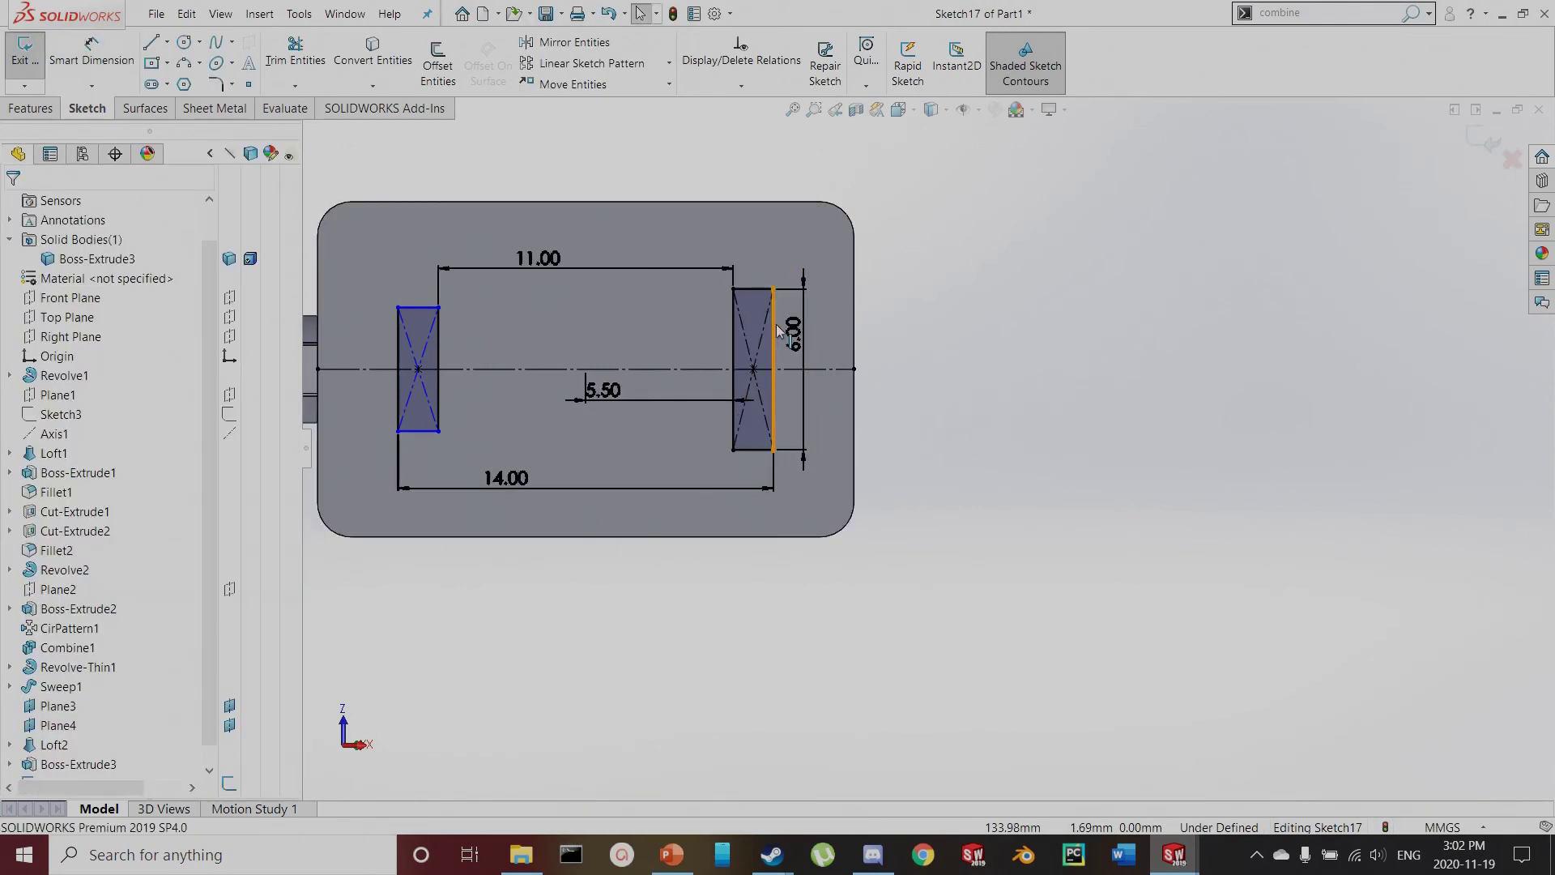
# Make the first rectangle's vertical edge equal to the 6 mm edge and exit the sketch
pyautogui.click(775, 330)
pyautogui.keyDown('ctrl'); pyautogui.click(438, 381); pyautogui.keyUp('ctrl')
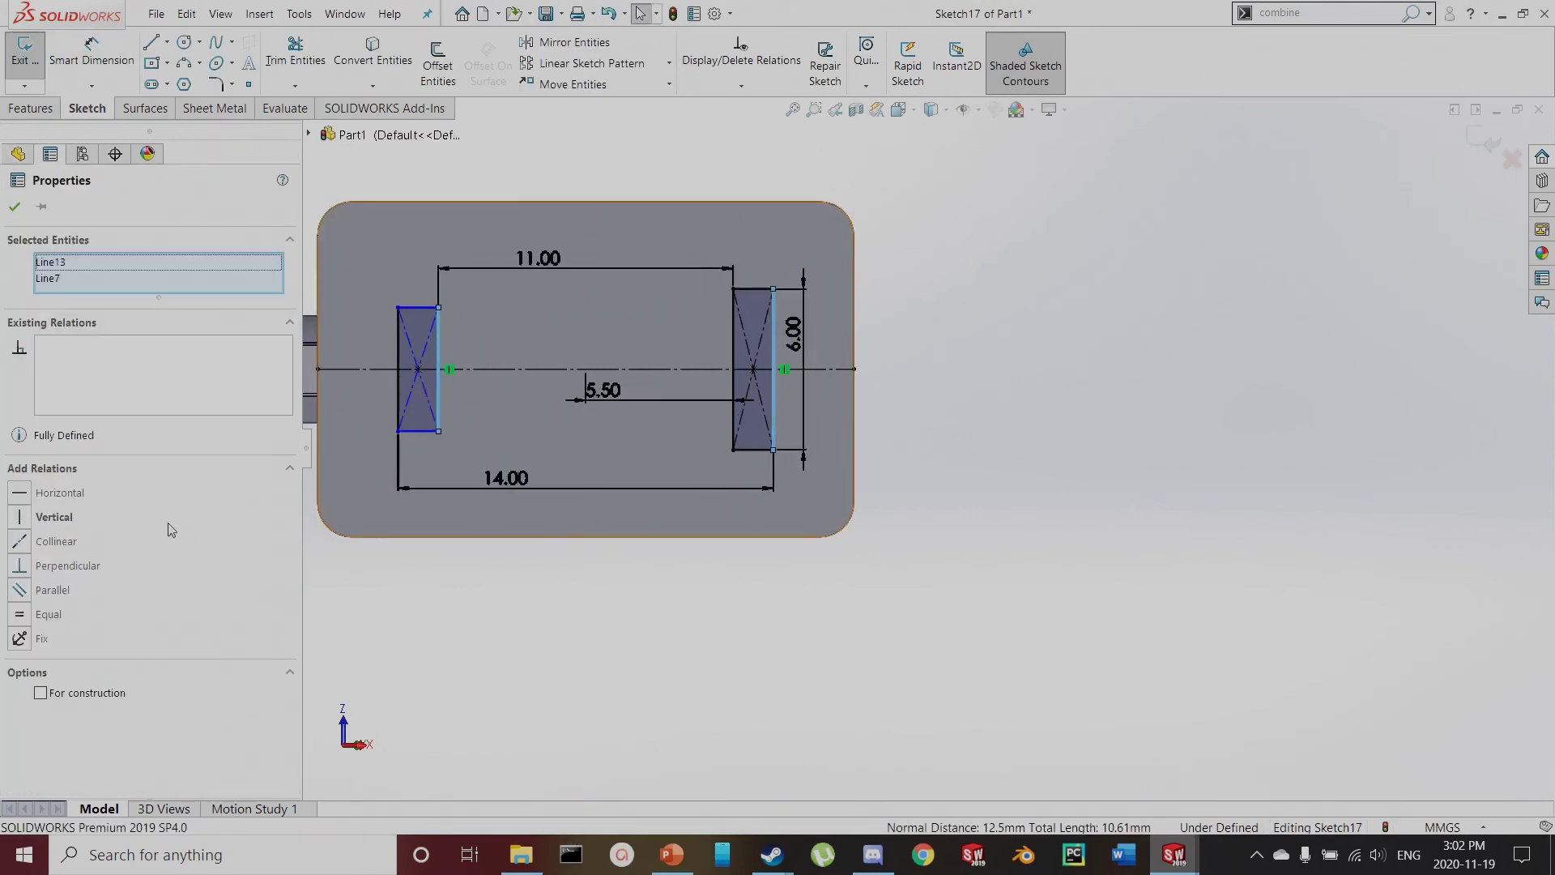
pyautogui.click(19, 613)
pyautogui.click(621, 621)
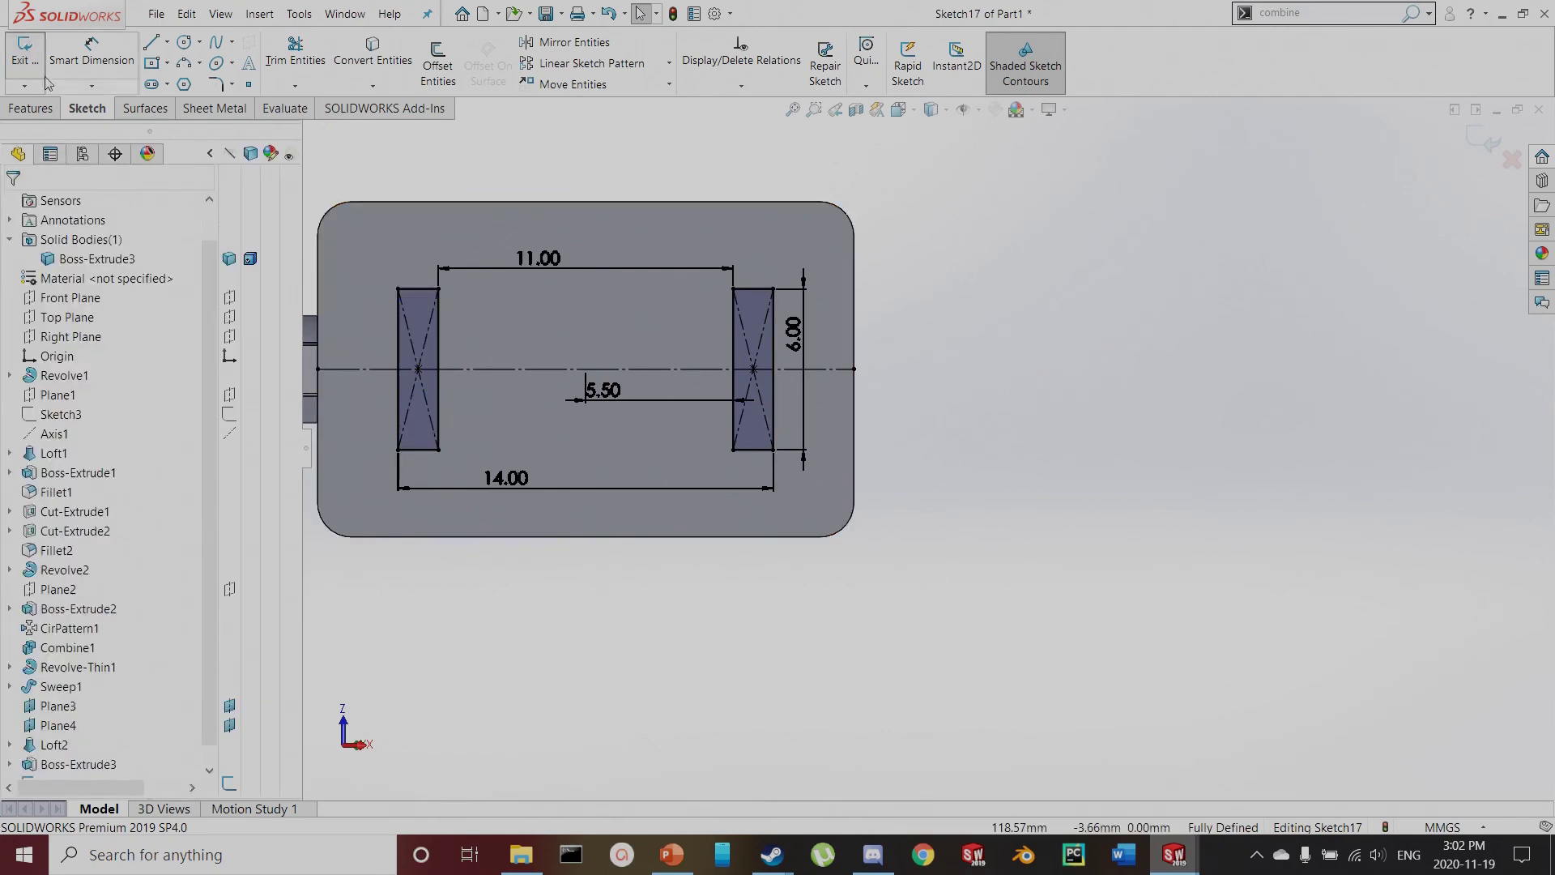
pyautogui.click(22, 57)
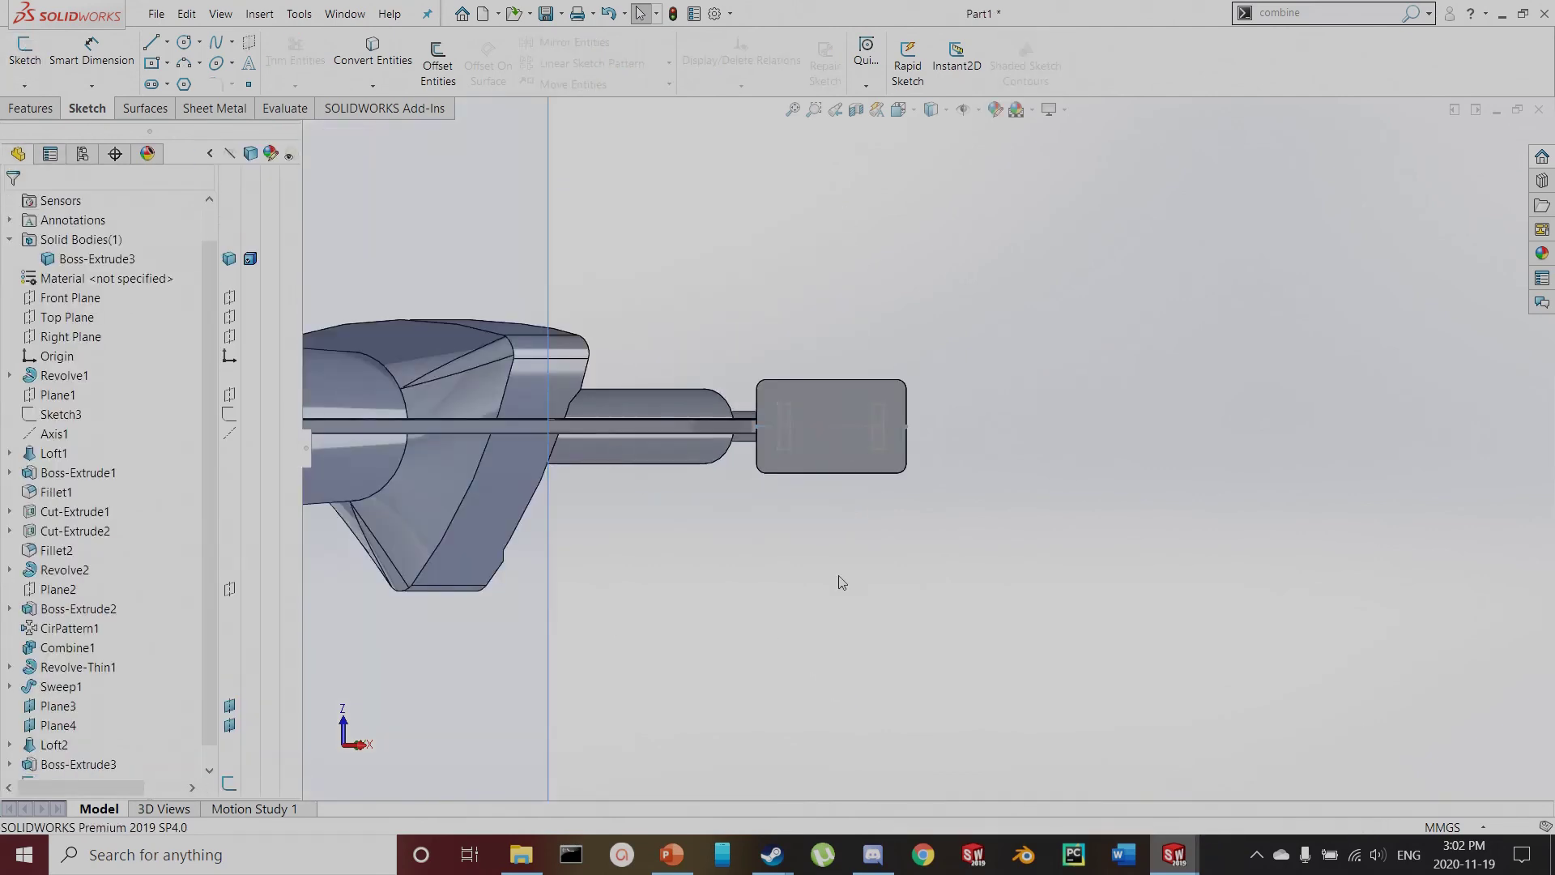
# Start an extruded boss from the prong sketch and select both rectangles as its contours
pyautogui.click(30, 107)
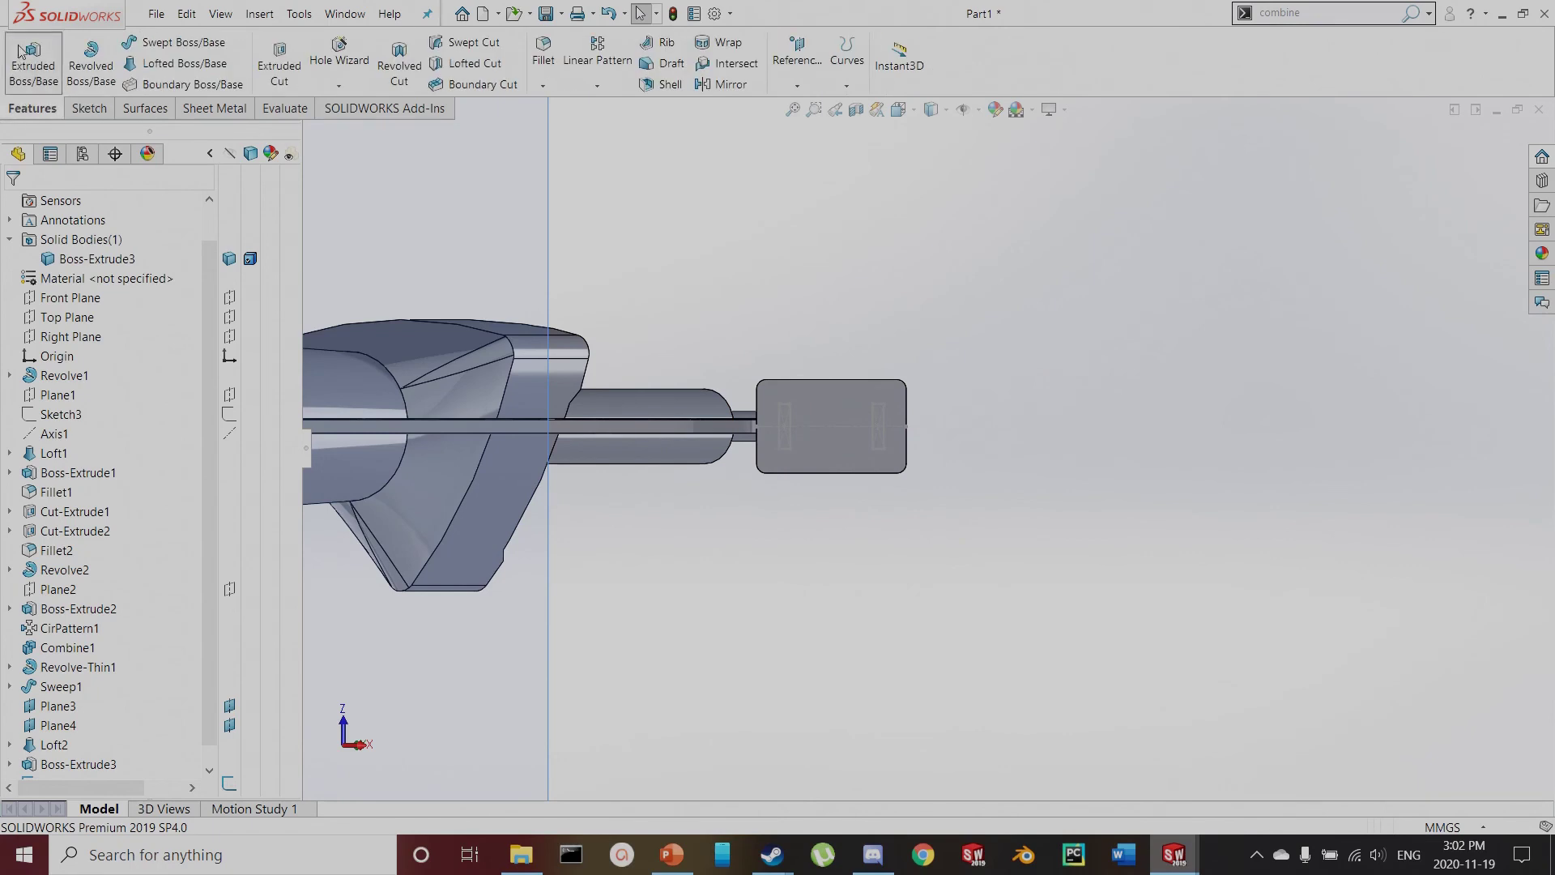
pyautogui.click(33, 61)
pyautogui.scroll(5, 729, 397)
pyautogui.click(904, 450)
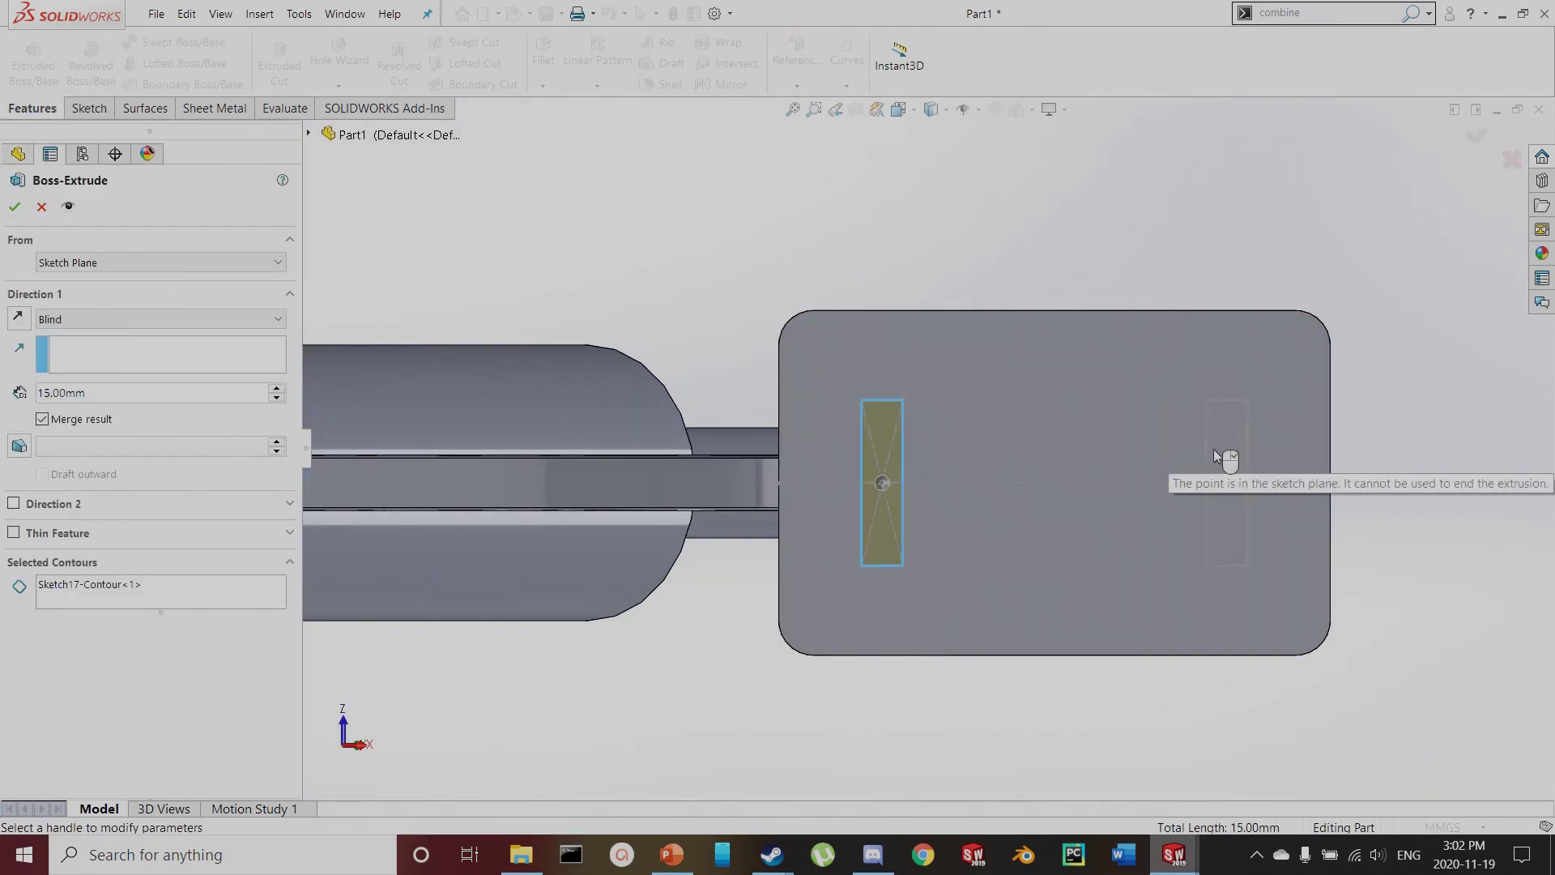
pyautogui.click(128, 594)
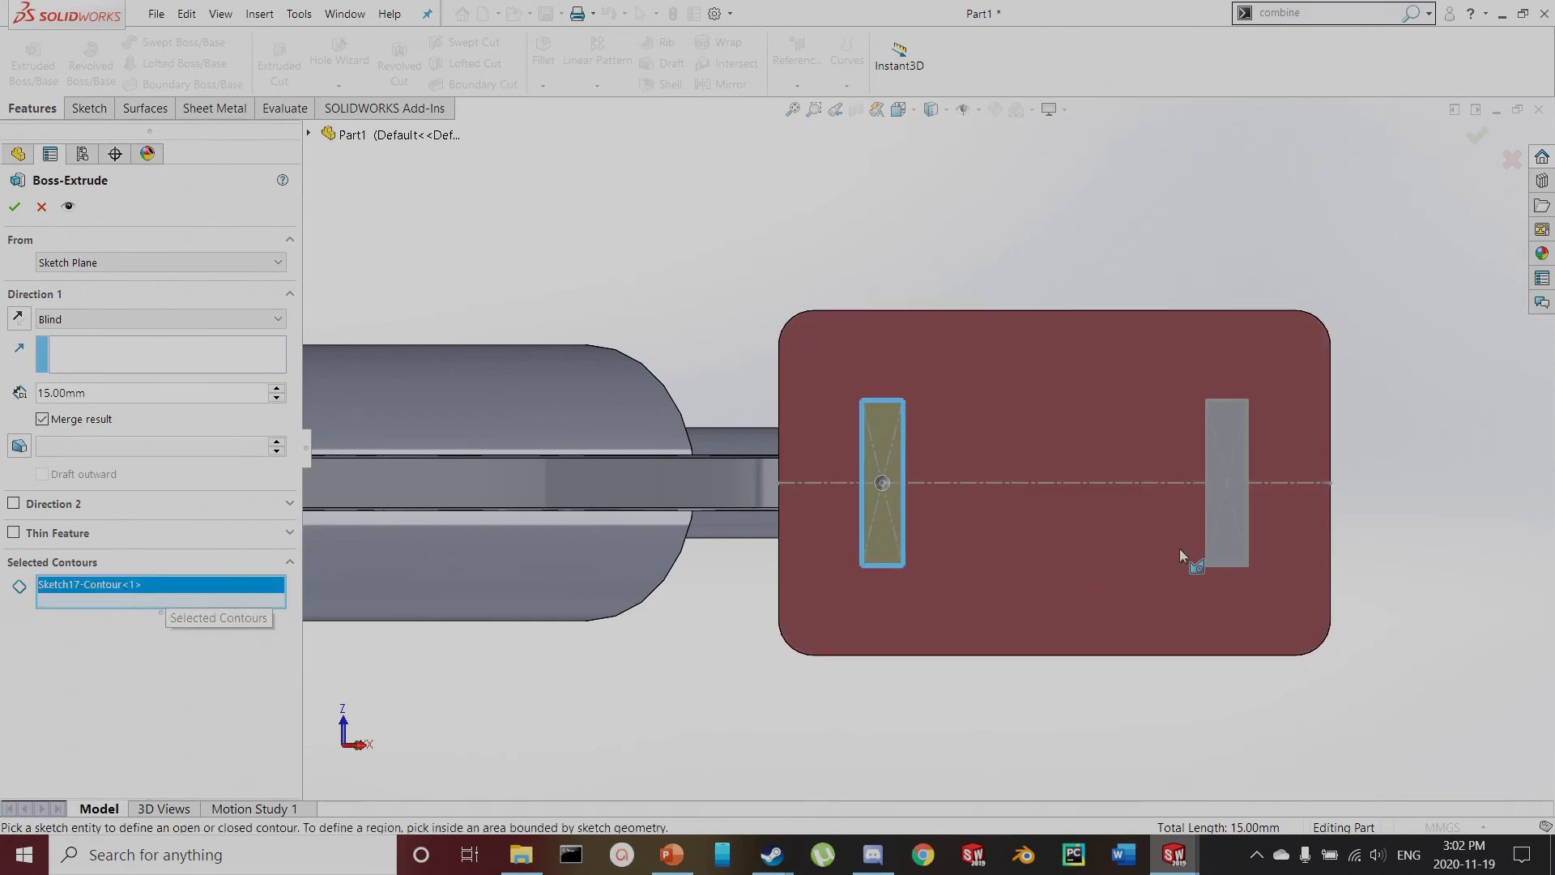
pyautogui.click(1227, 544)
pyautogui.hotkey('ctrl', '7')
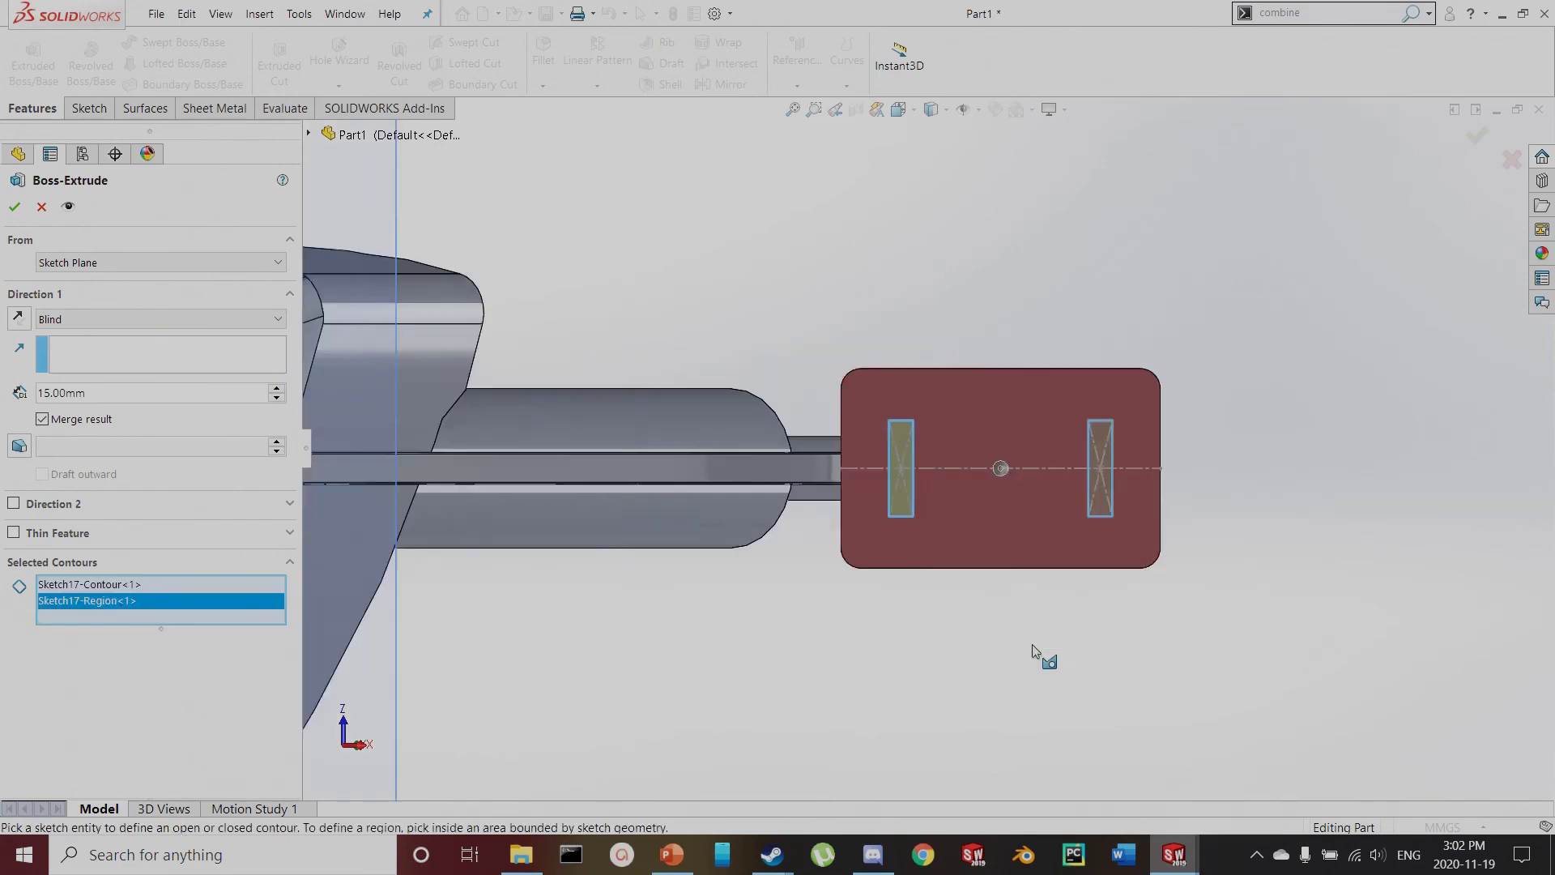
# Try 7 mm and 11 mm as the extrusion depth of the two prongs
pyautogui.scroll(-4, 1008, 226)
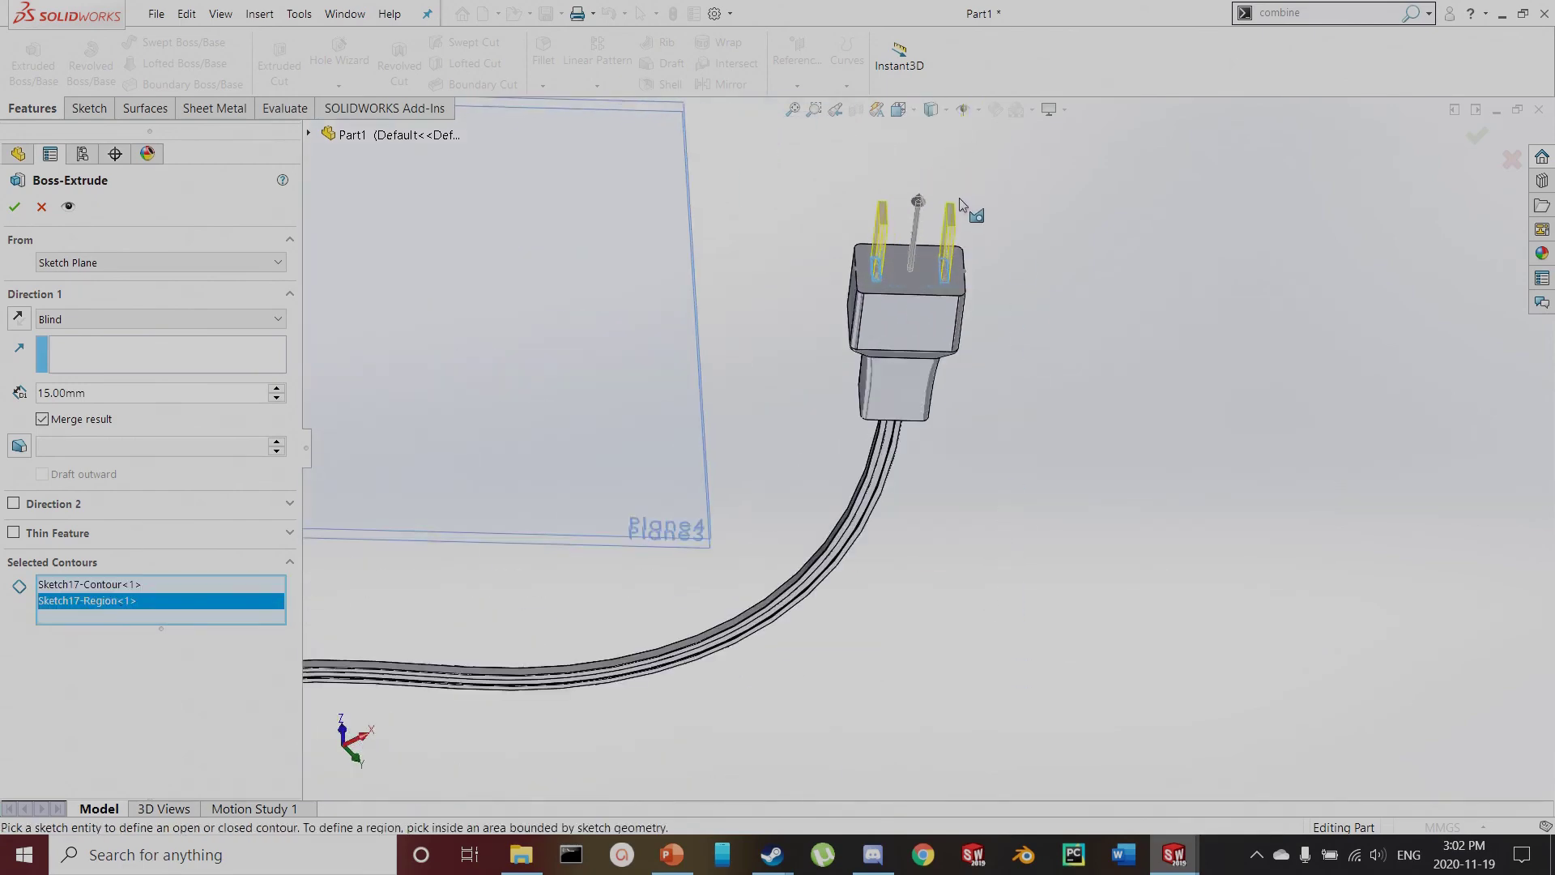
pyautogui.scroll(-3, 972, 337)
pyautogui.scroll(4, 909, 208)
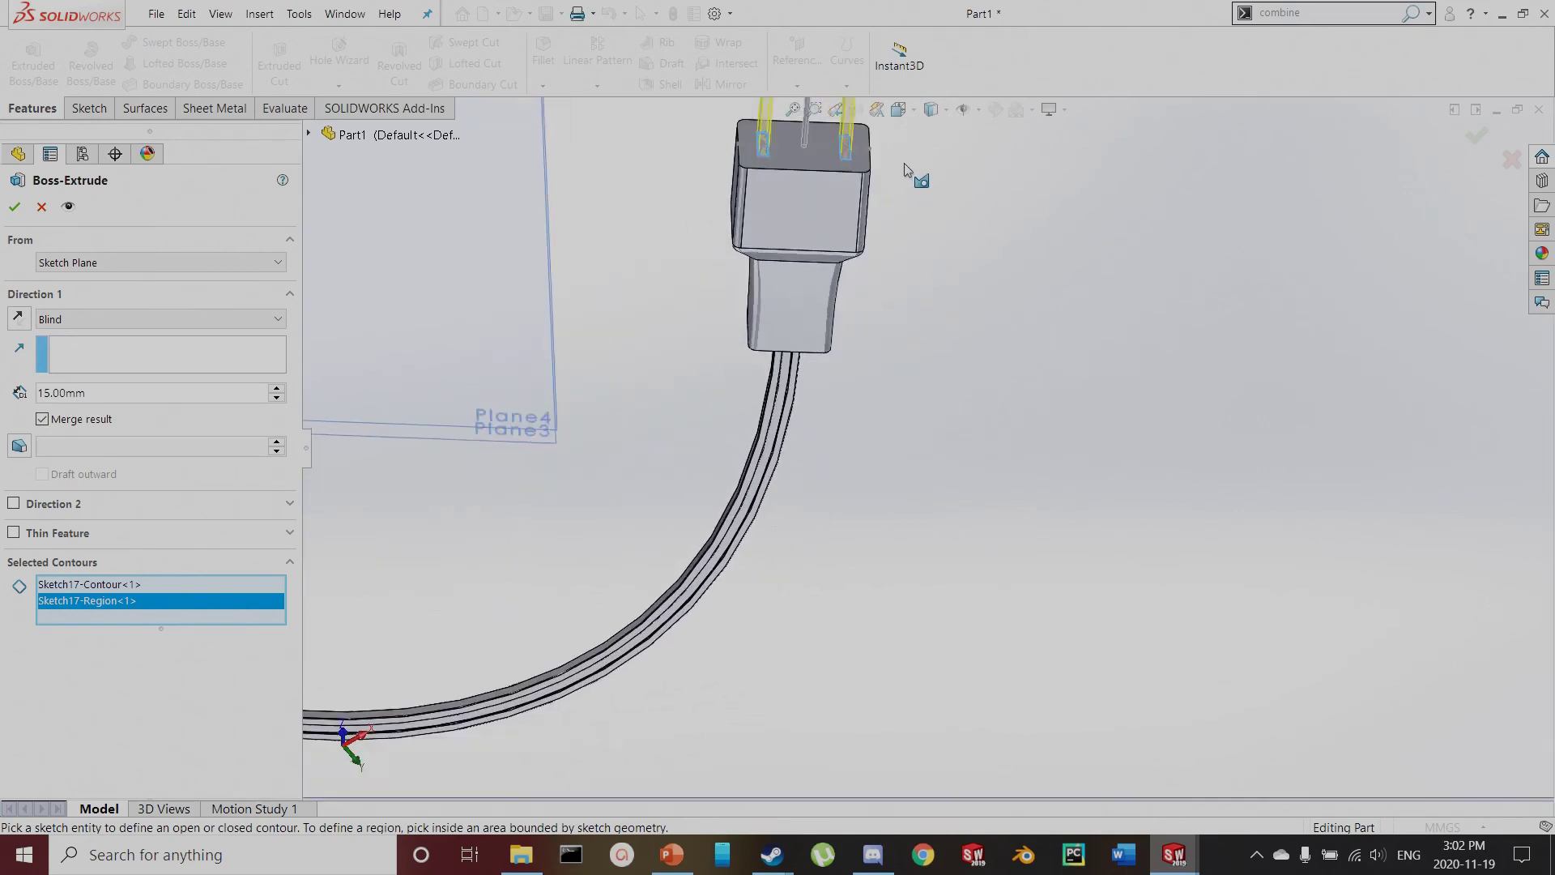
pyautogui.scroll(-3, 858, 307)
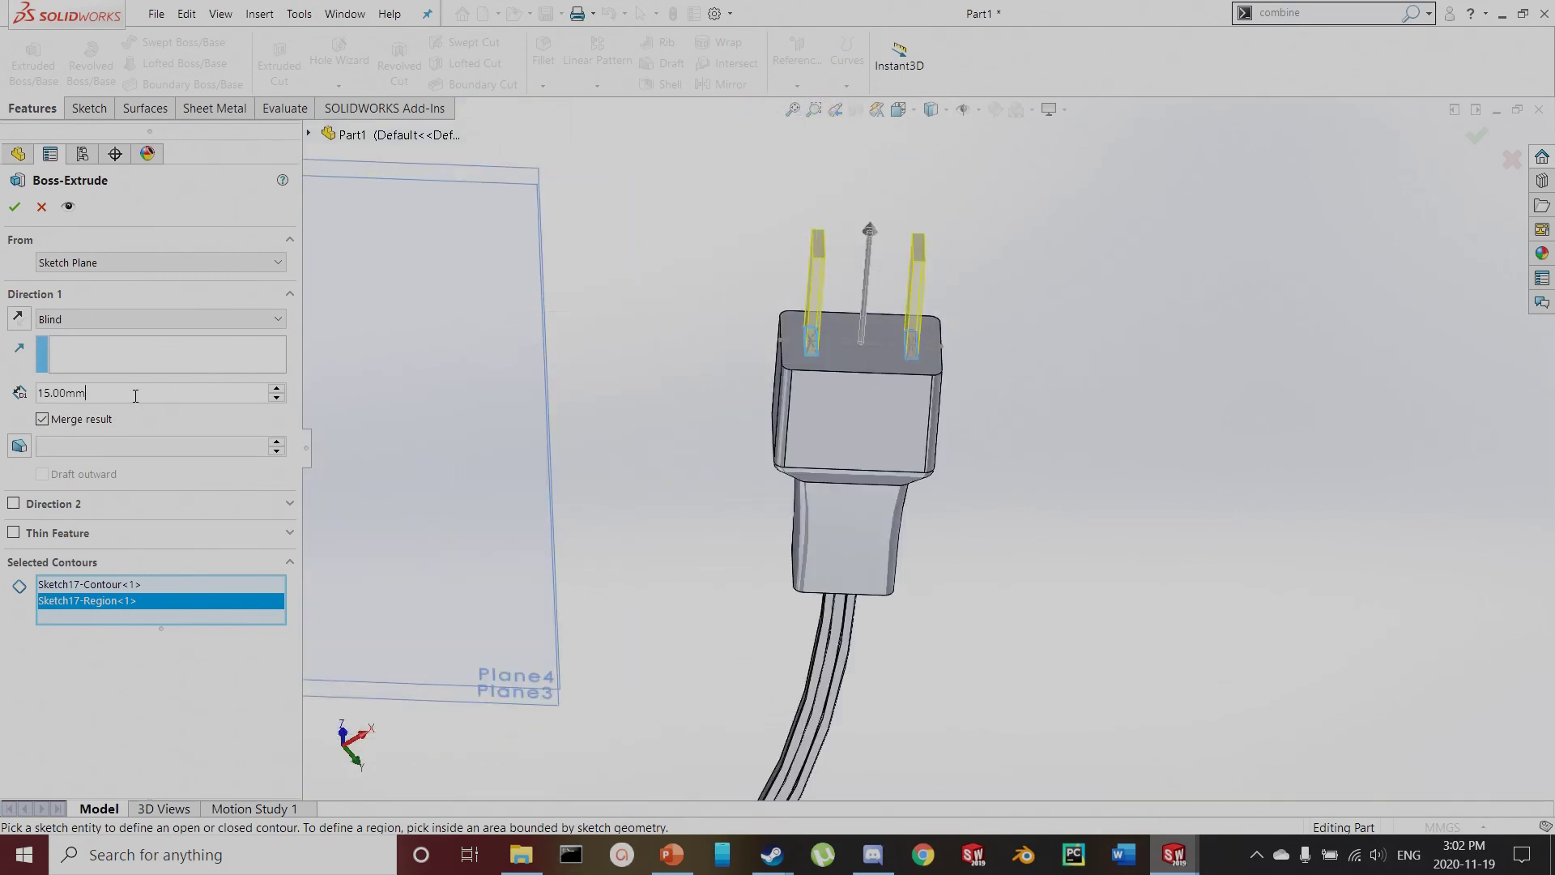
pyautogui.write('7')
pyautogui.press('Return')
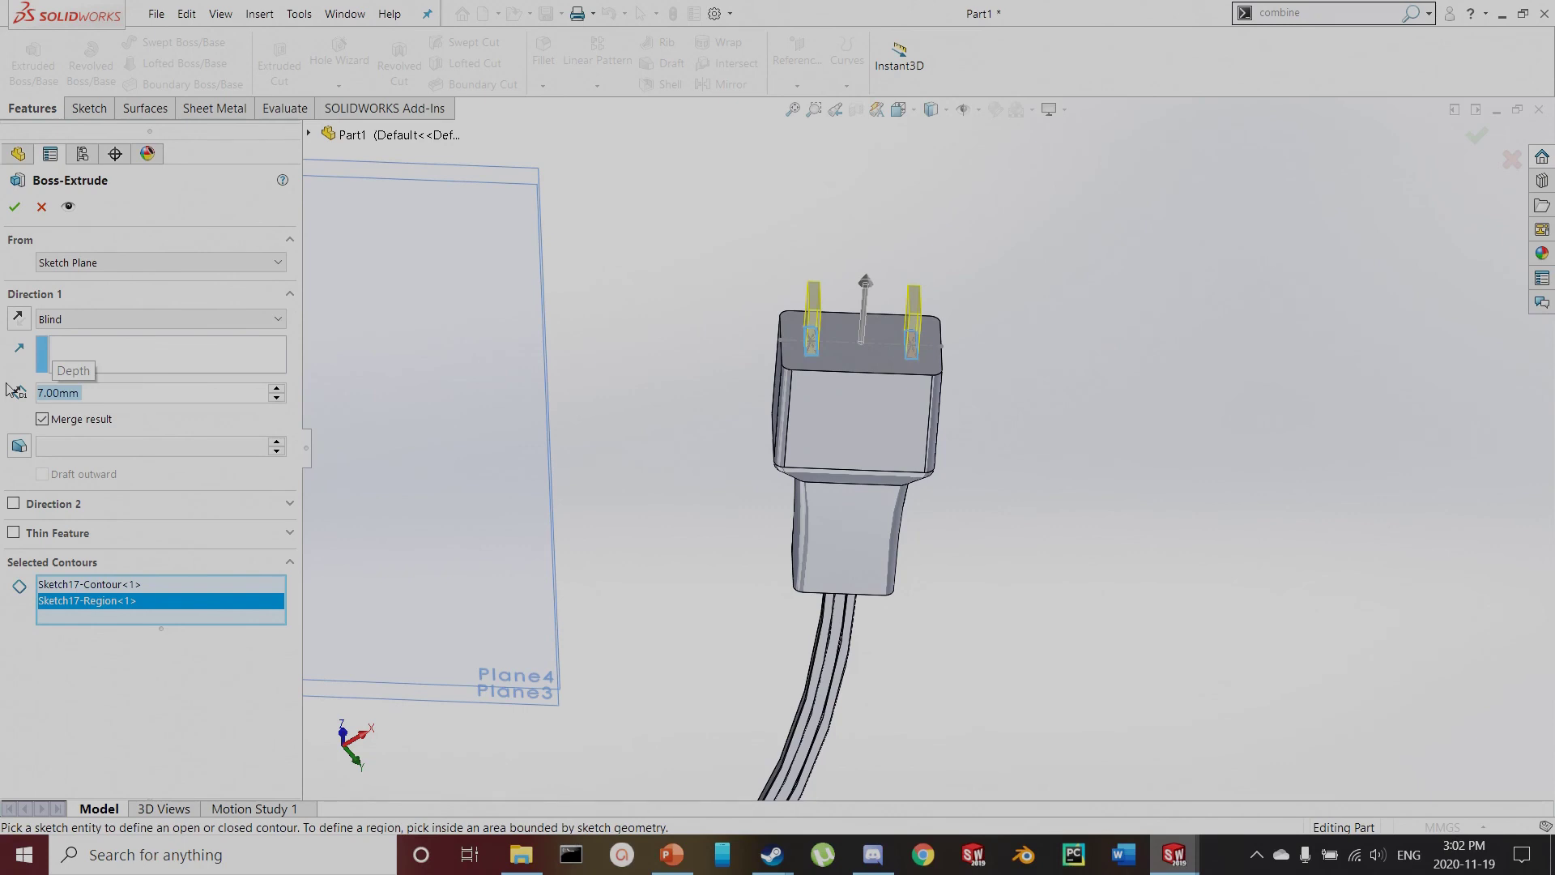
pyautogui.write('11')
pyautogui.press('Return')
pyautogui.moveTo(886, 357); pyautogui.dragTo(876, 280, button='middle')
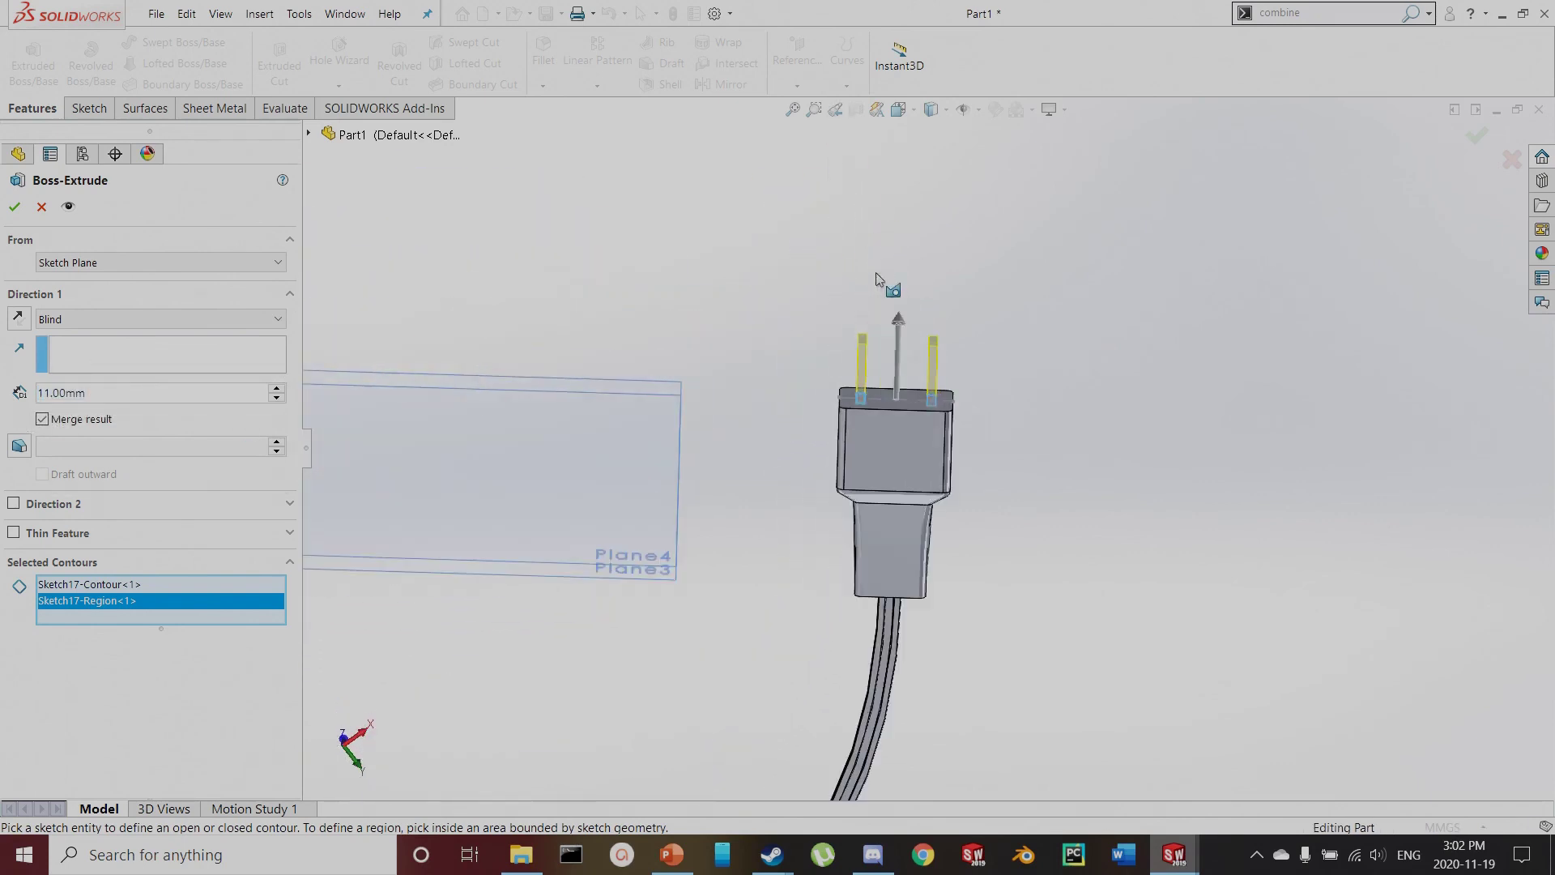
# Extrude both prongs 12.5 mm from the plug's end face
pyautogui.click(119, 388)
pyautogui.write('12.5')
pyautogui.press('Return')
pyautogui.click(13, 207)
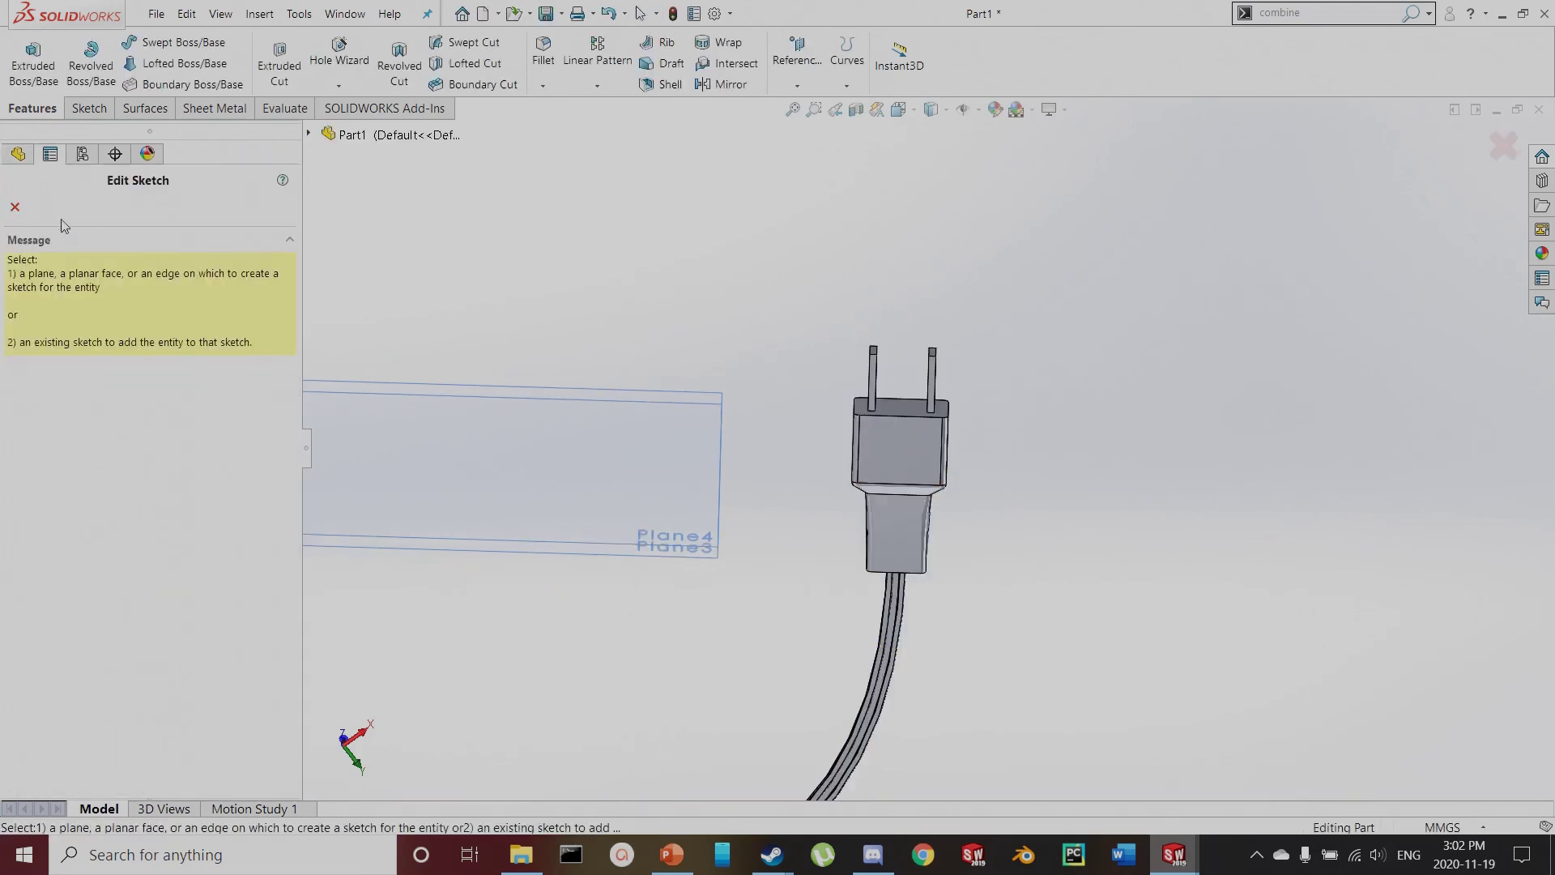
pyautogui.click(15, 206)
pyautogui.scroll(-3, 881, 456)
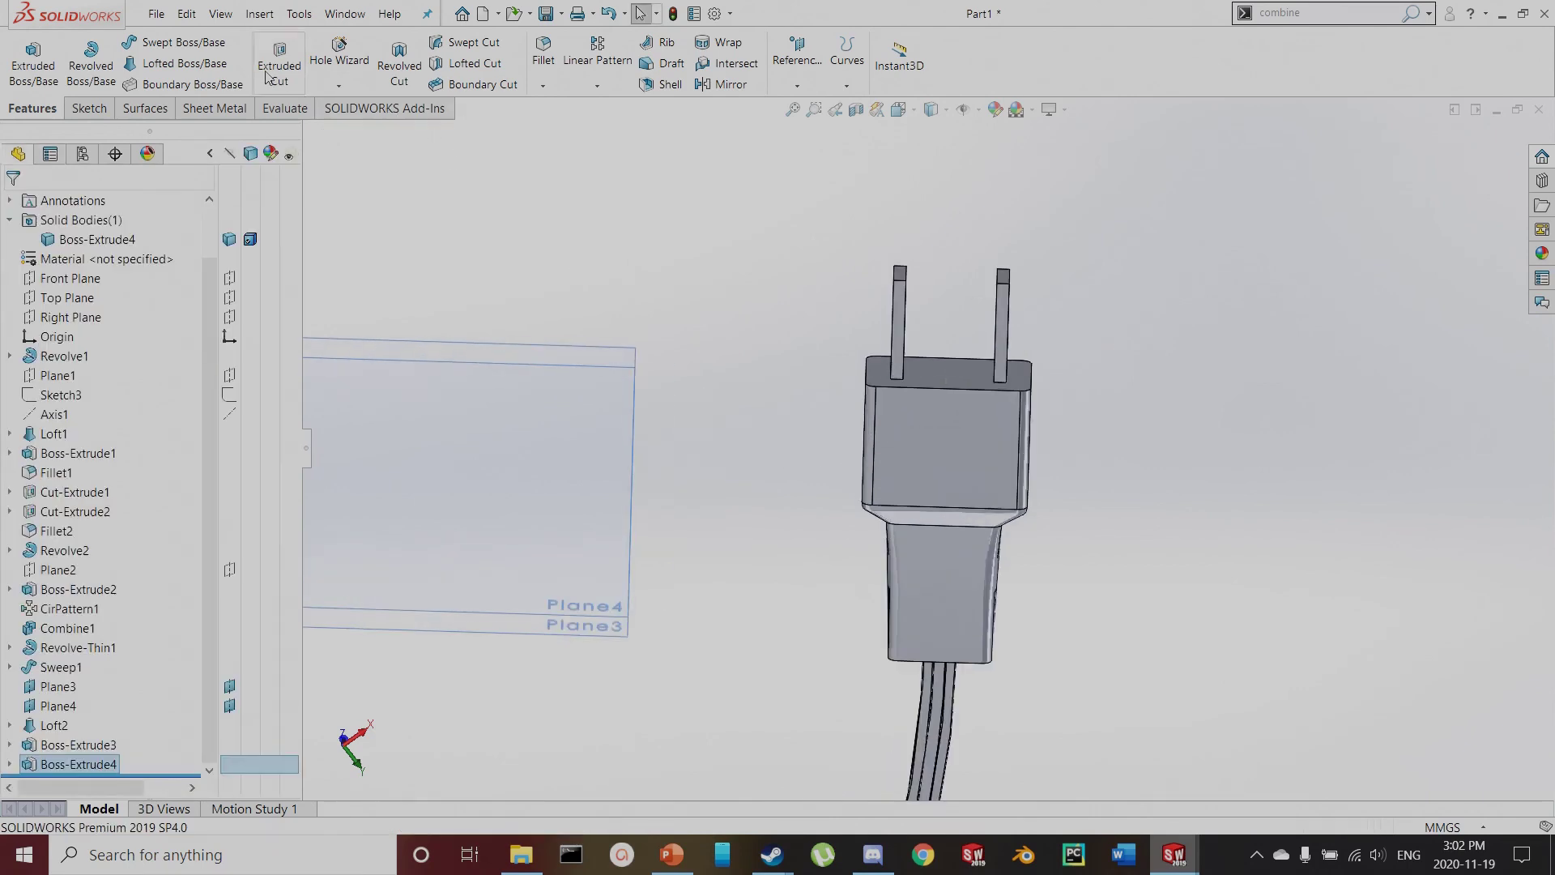
pyautogui.click(544, 53)
pyautogui.moveTo(970, 445); pyautogui.dragTo(729, 438, button='middle')
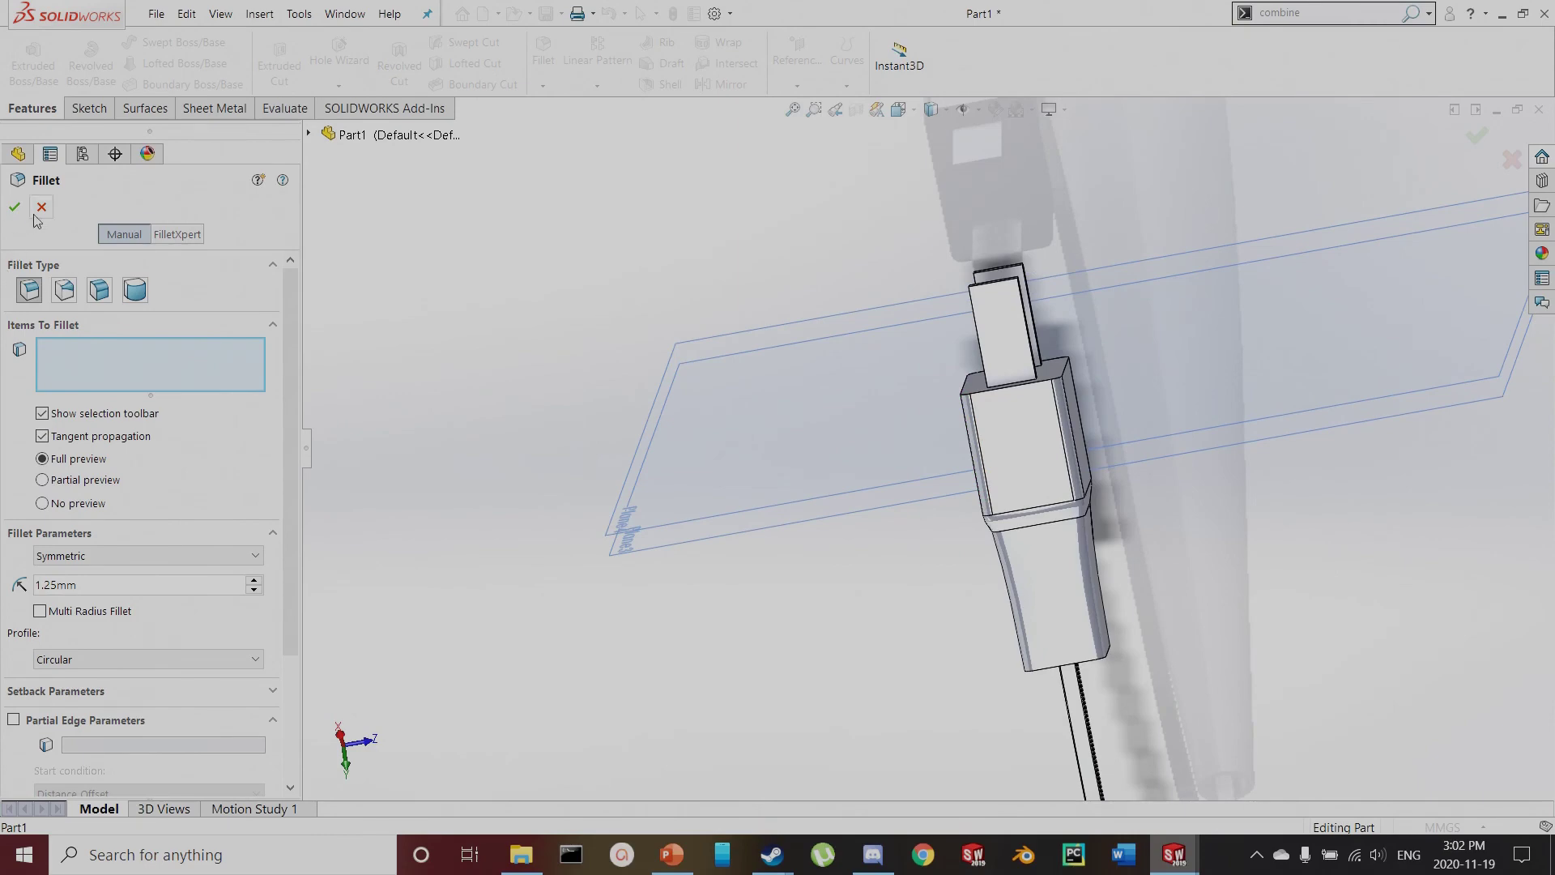
pyautogui.click(41, 208)
# Start a chamfer on one short corner edge at the first prong's tip and set its distance to 1 mm
pyautogui.click(543, 86)
pyautogui.click(567, 126)
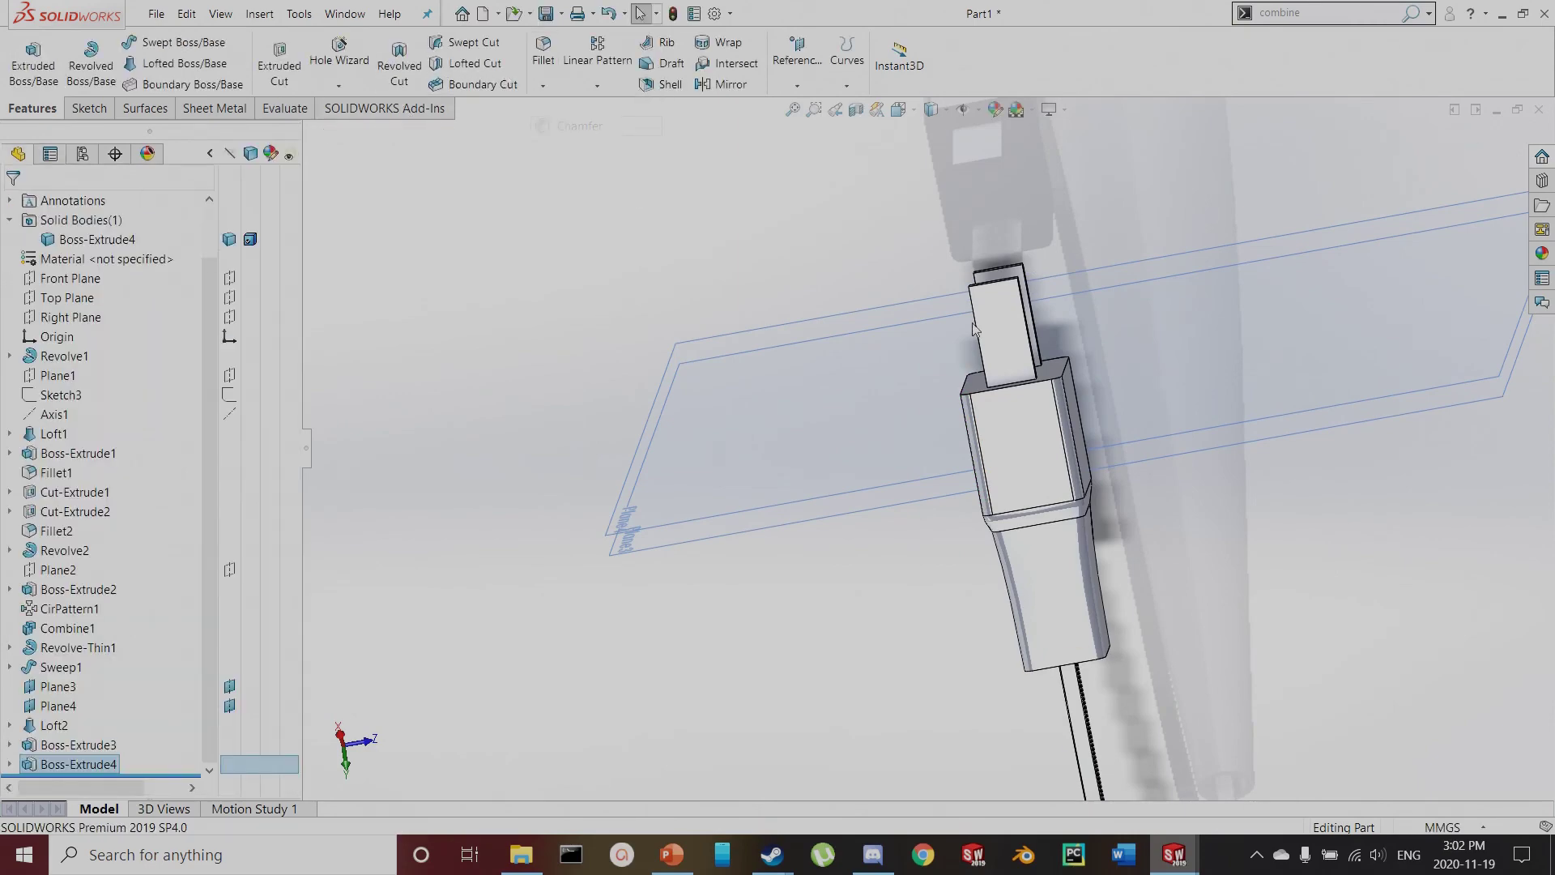
pyautogui.moveTo(1054, 311); pyautogui.dragTo(977, 350, button='middle')
pyautogui.scroll(-5, 977, 349)
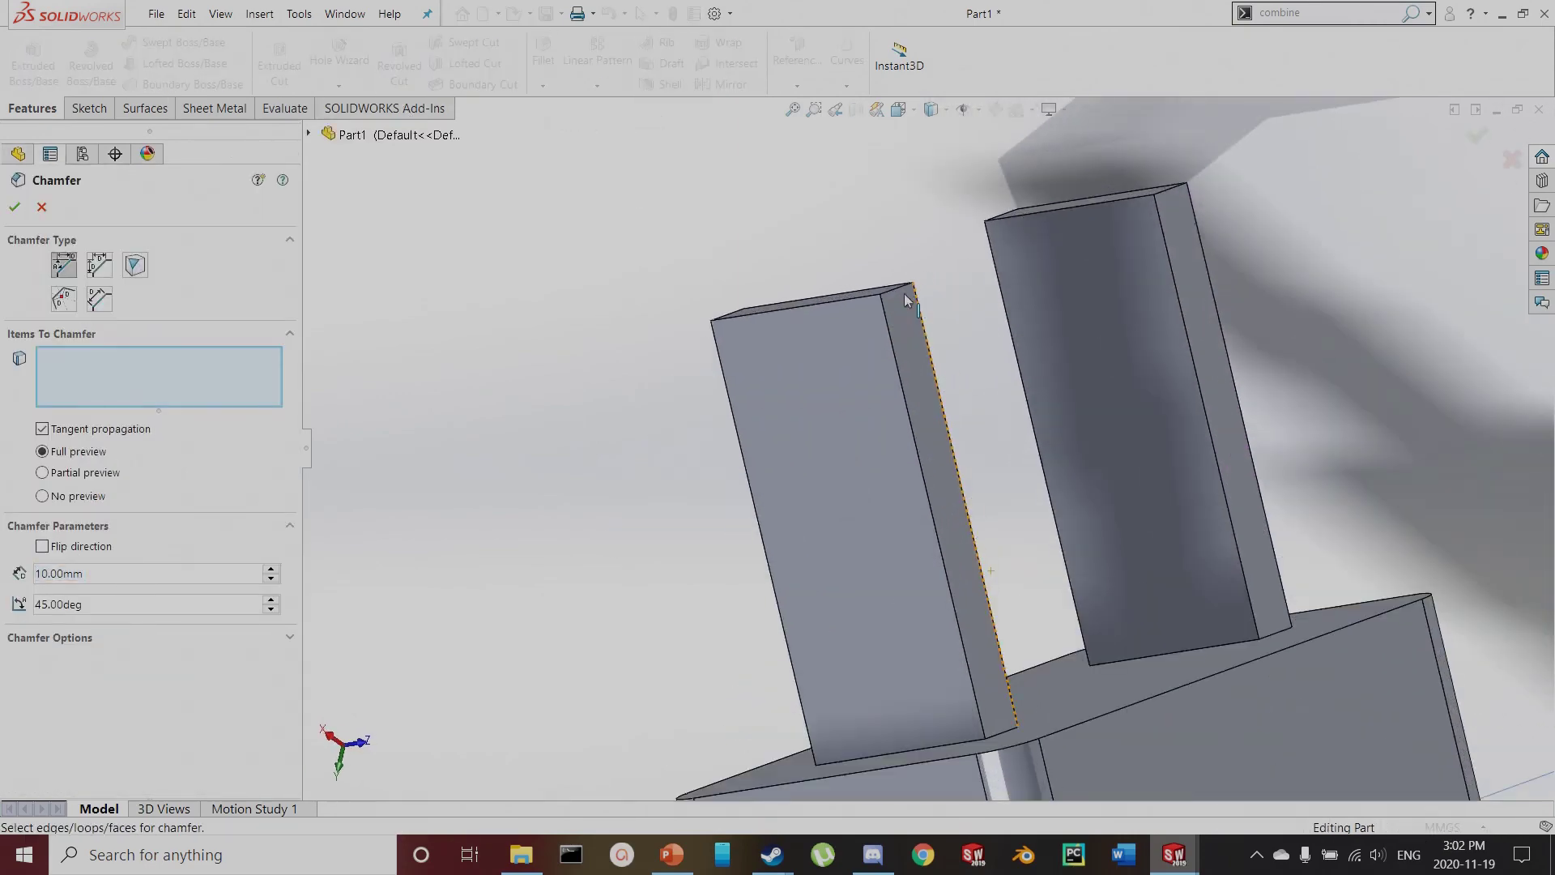
pyautogui.click(897, 293)
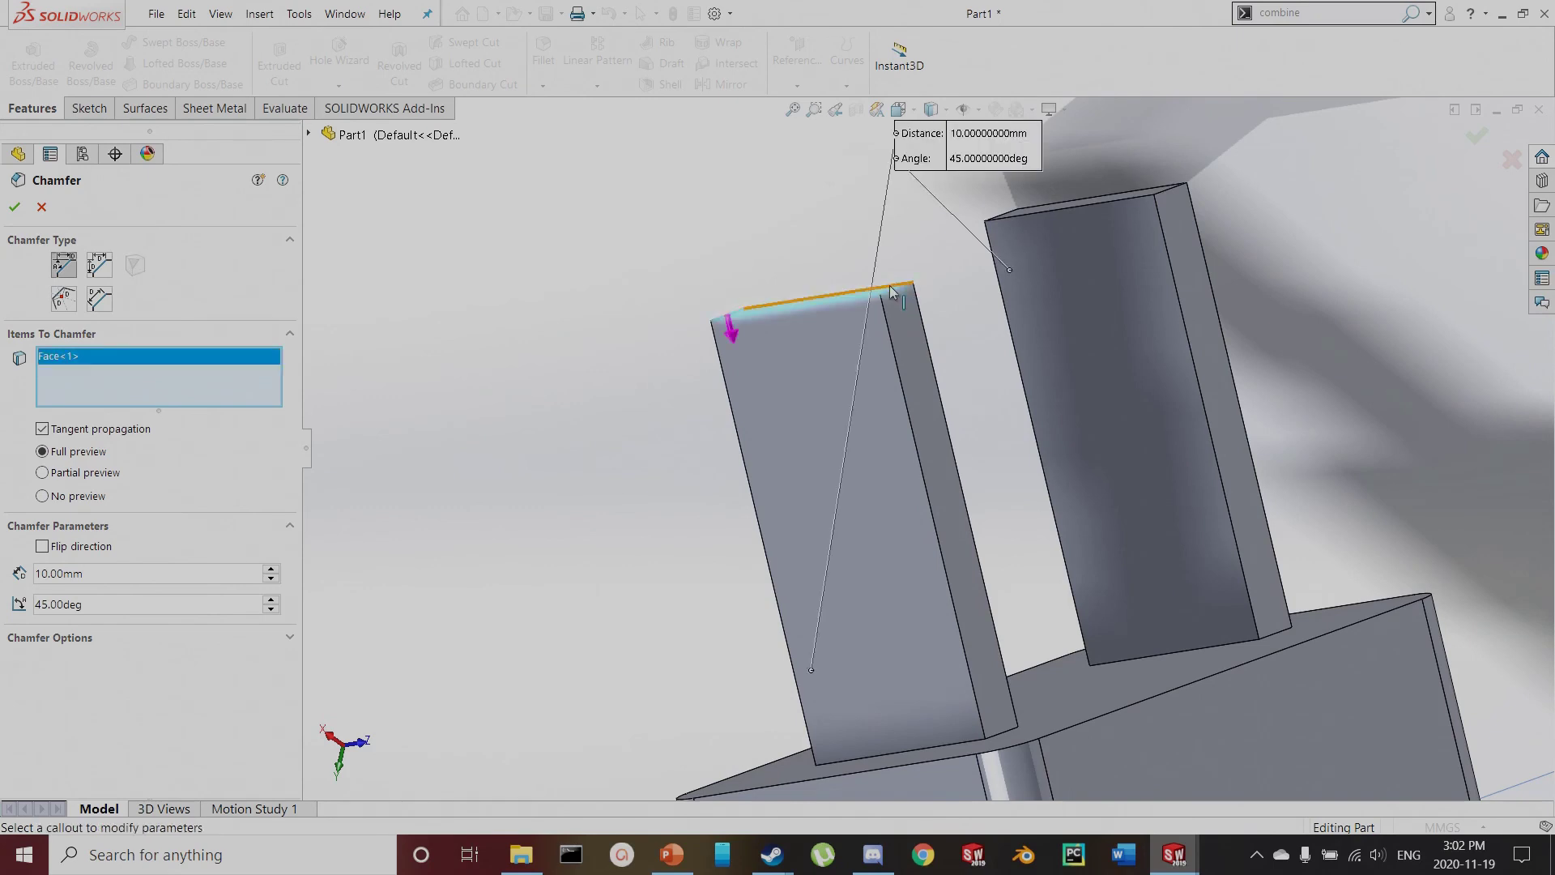
pyautogui.click(885, 298)
pyautogui.rightClick(73, 364)
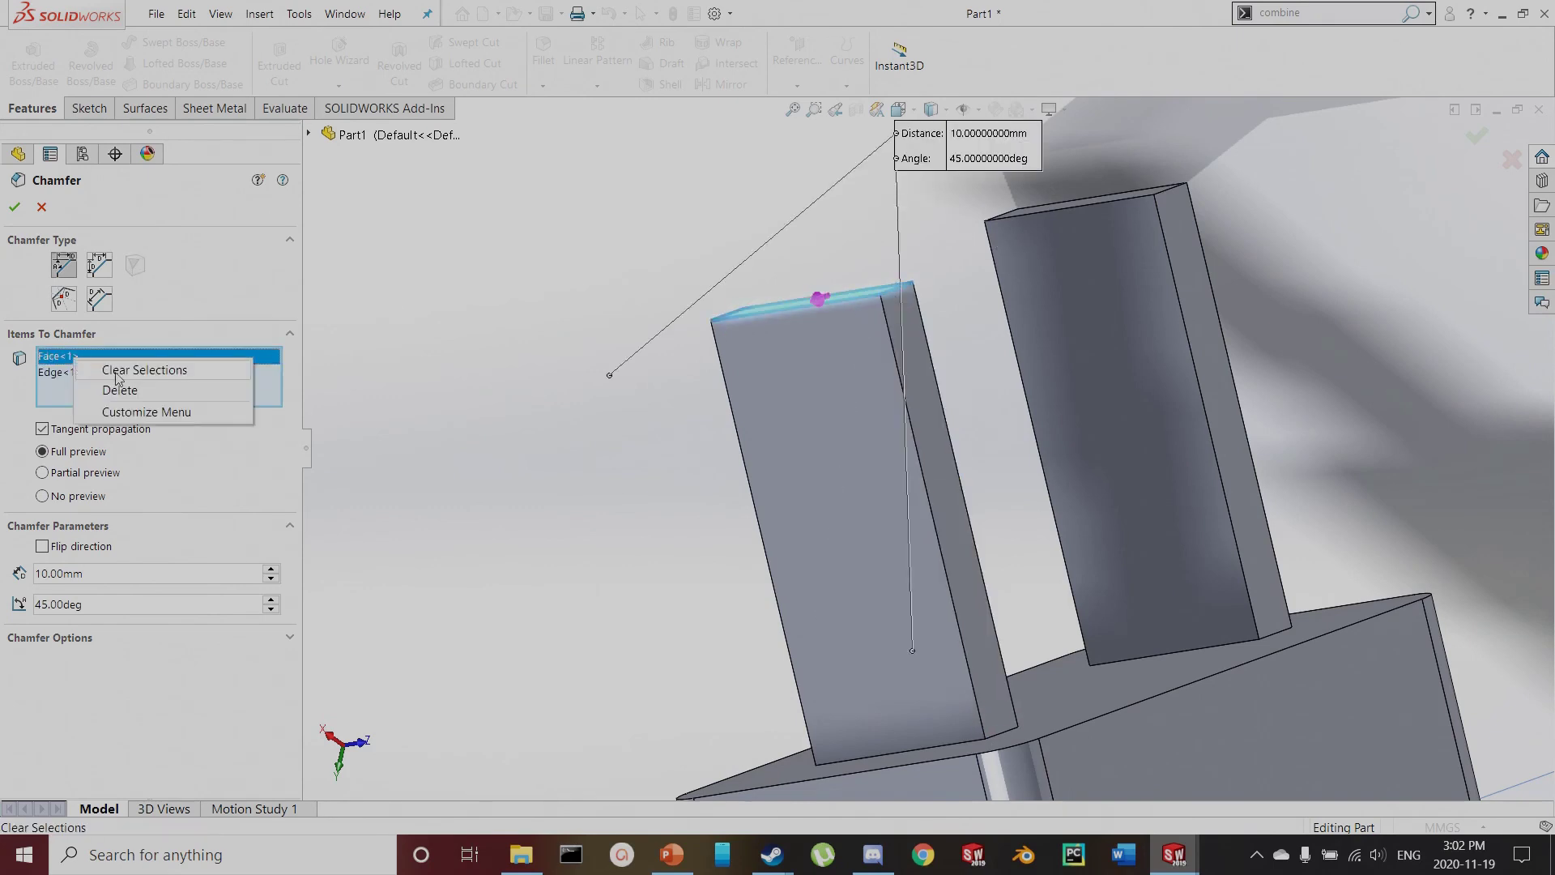
pyautogui.click(121, 365)
pyautogui.click(883, 296)
pyautogui.moveTo(863, 314); pyautogui.dragTo(161, 526, button='middle')
pyautogui.click(38, 573)
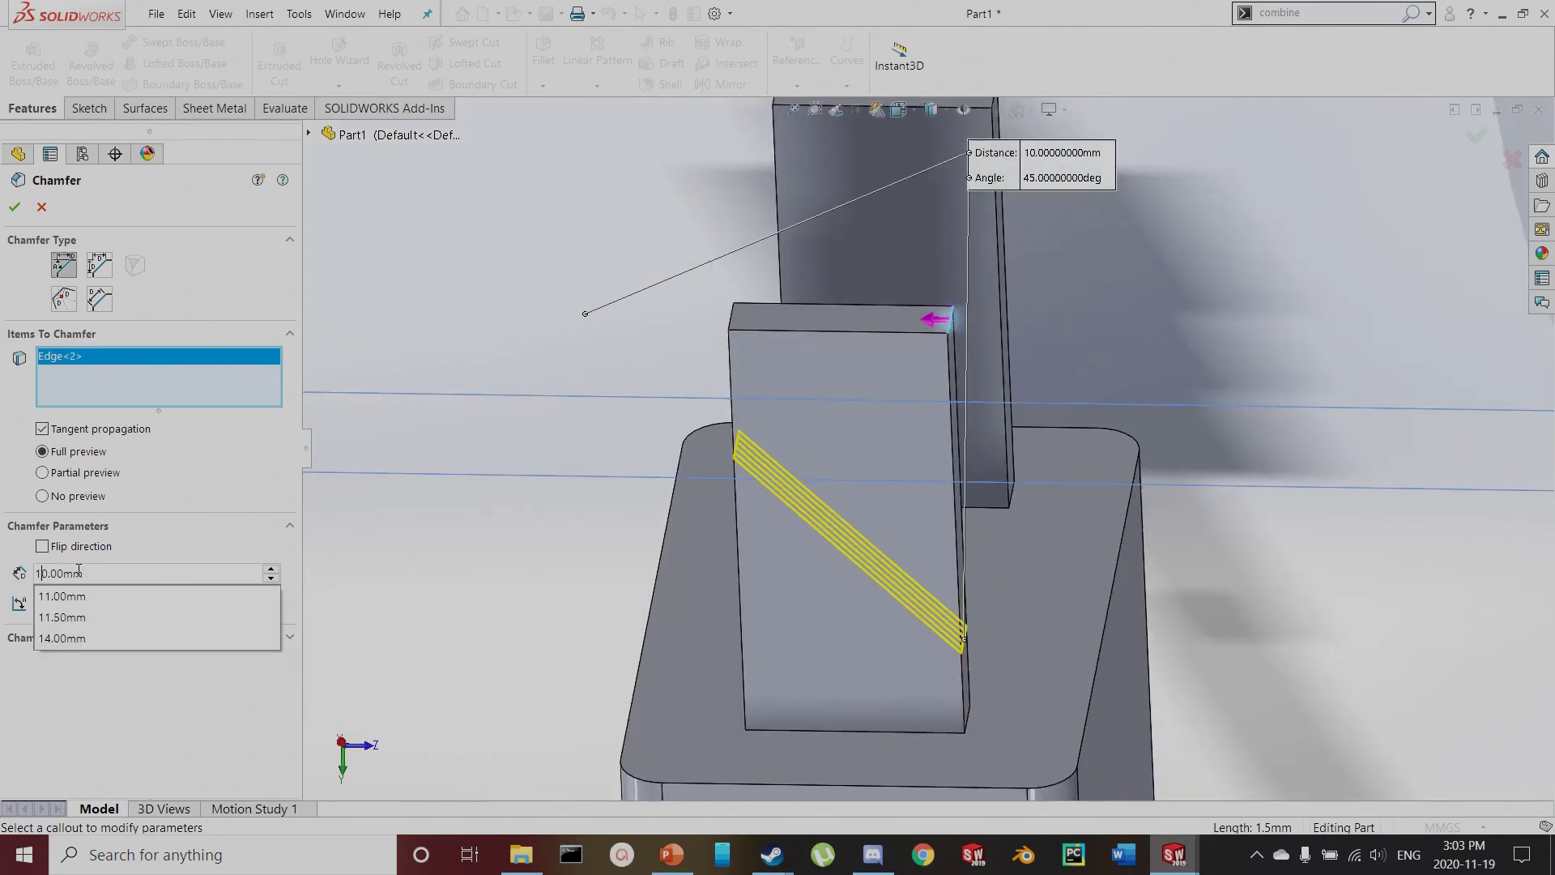
pyautogui.press('Return')
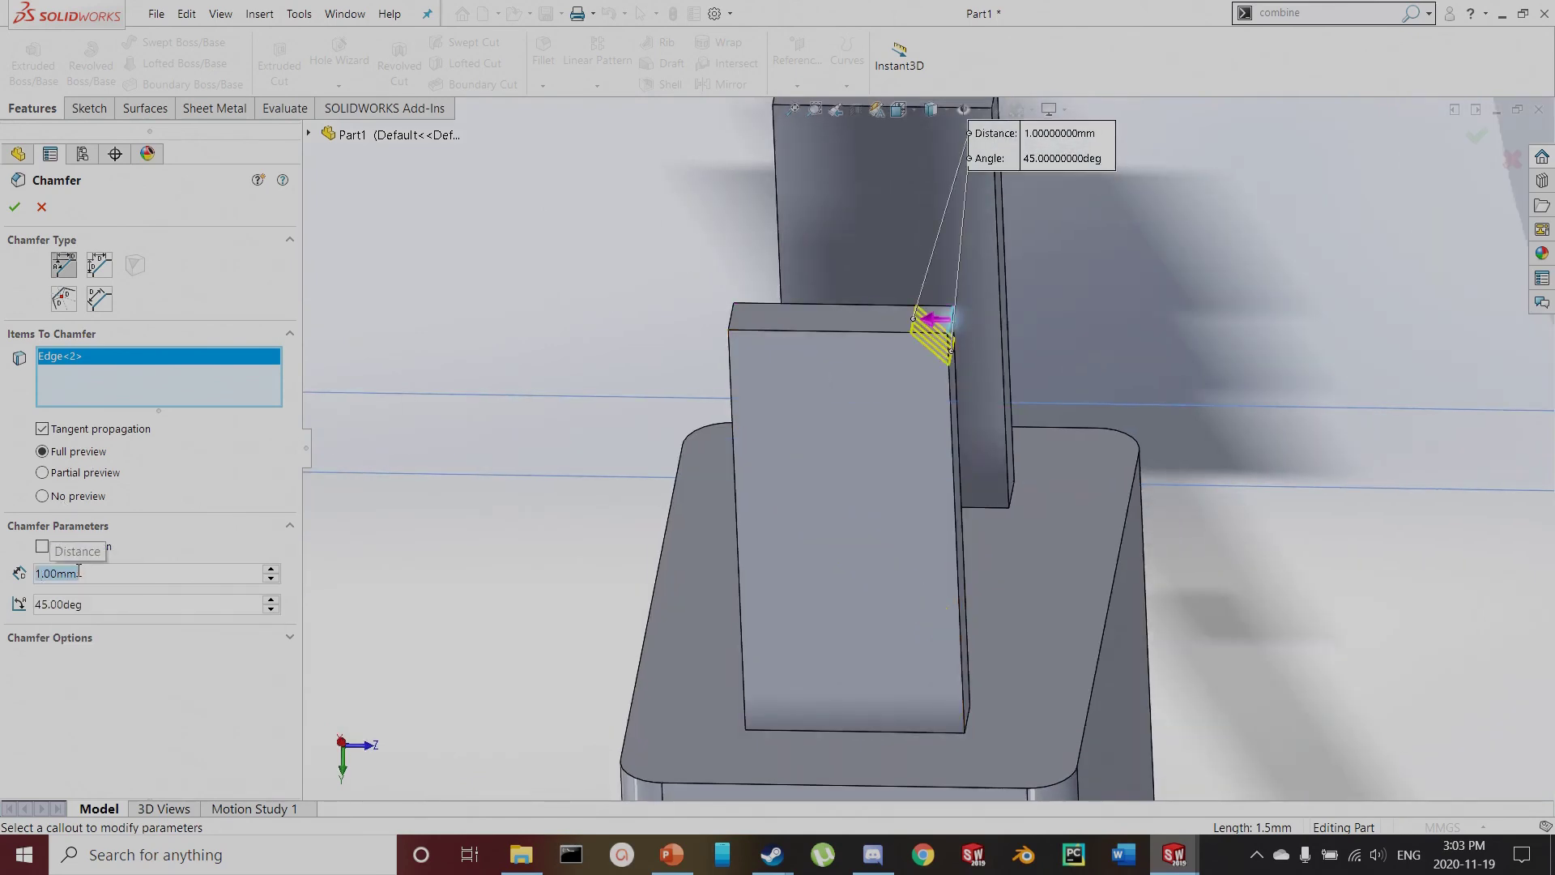
# Add the first prong's other tip corner and both tip corners of the second prong, and apply the chamfer
pyautogui.click(737, 322)
pyautogui.moveTo(737, 321); pyautogui.dragTo(1009, 324, button='middle')
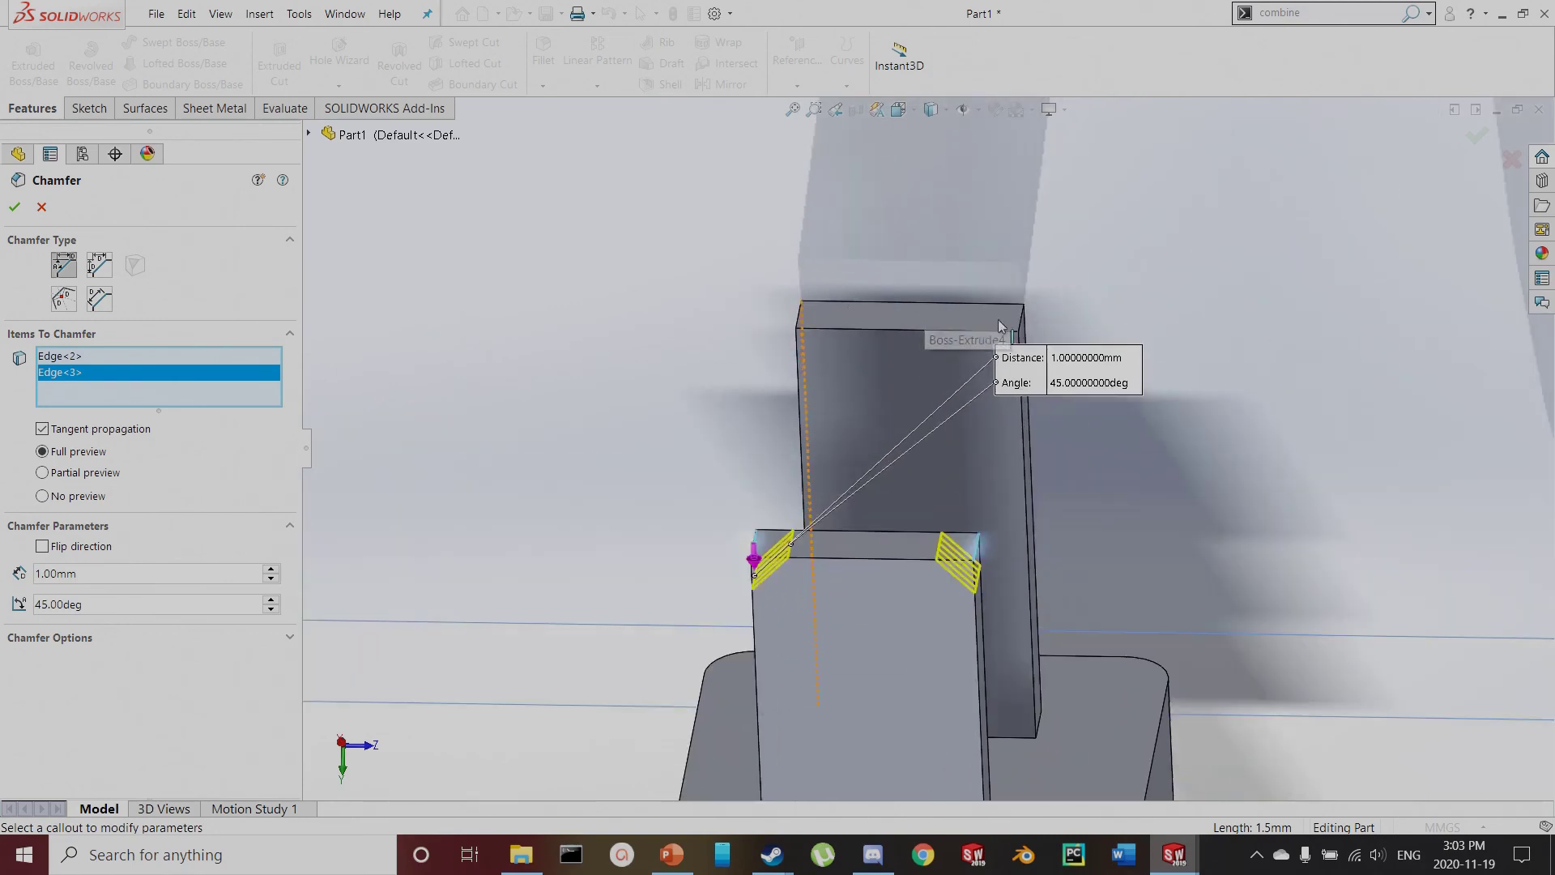
pyautogui.click(1014, 322)
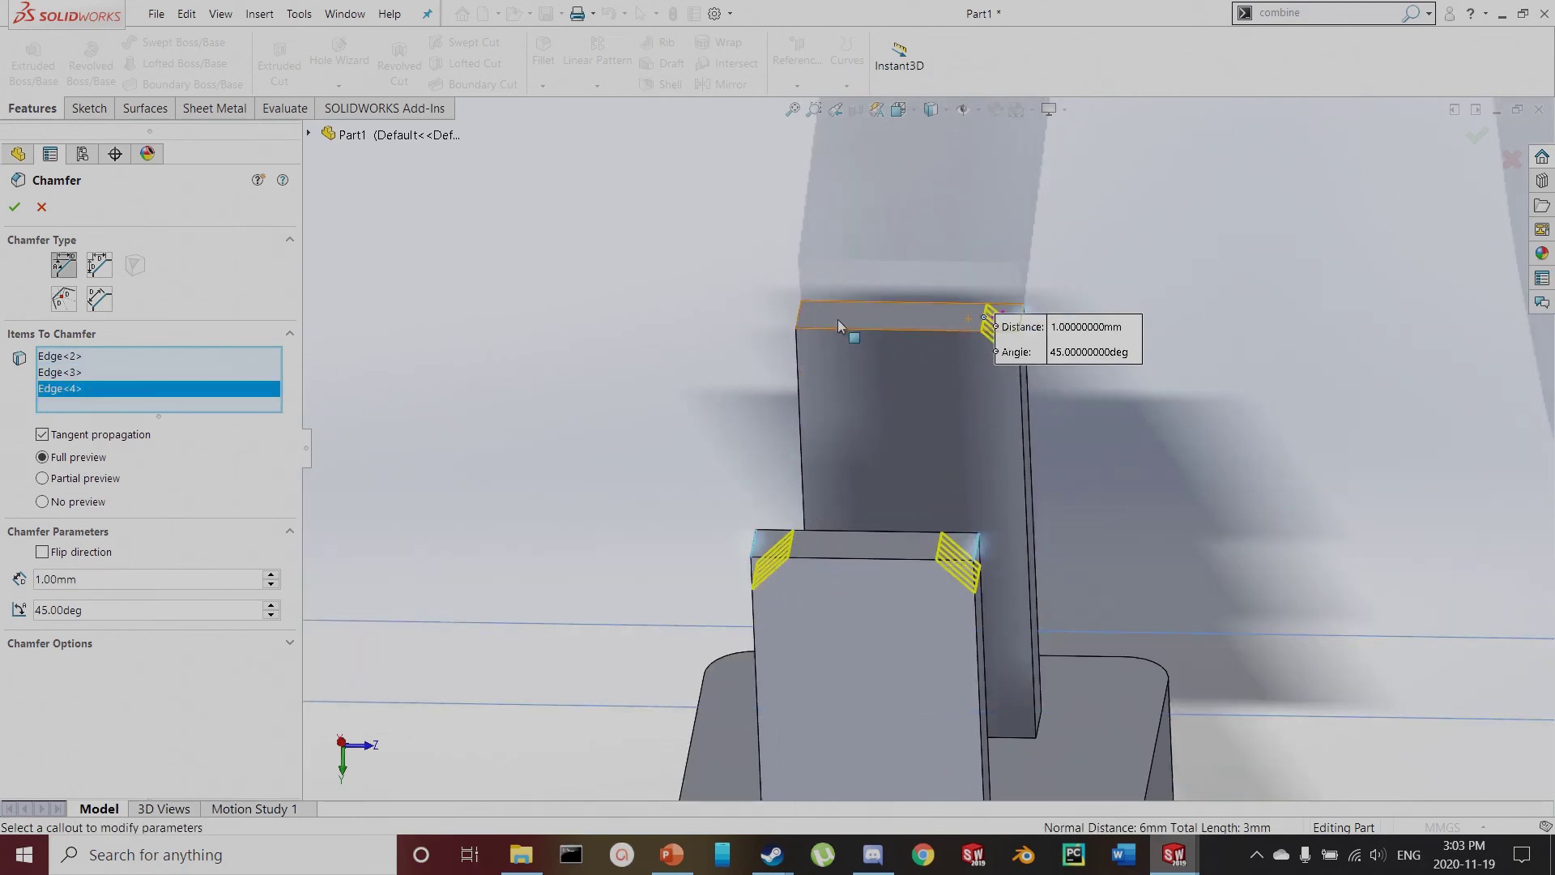
pyautogui.click(800, 320)
pyautogui.moveTo(799, 320); pyautogui.dragTo(949, 620, button='middle')
pyautogui.click(15, 206)
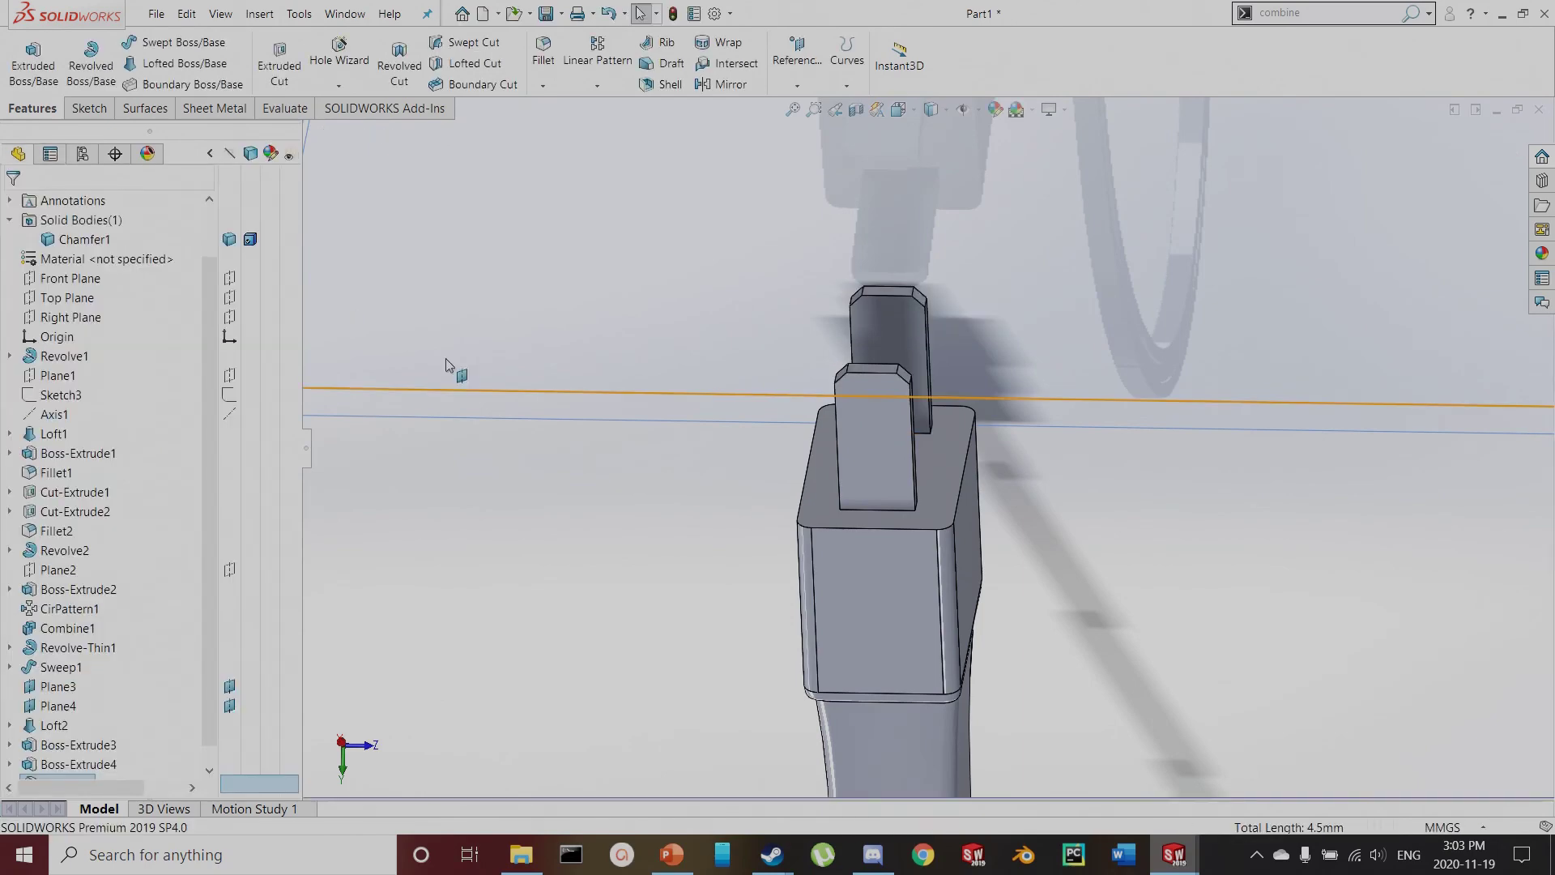
# Sketch a circle on the outer flat face of the nearer prong, centred across its width near the tip
pyautogui.click(848, 462)
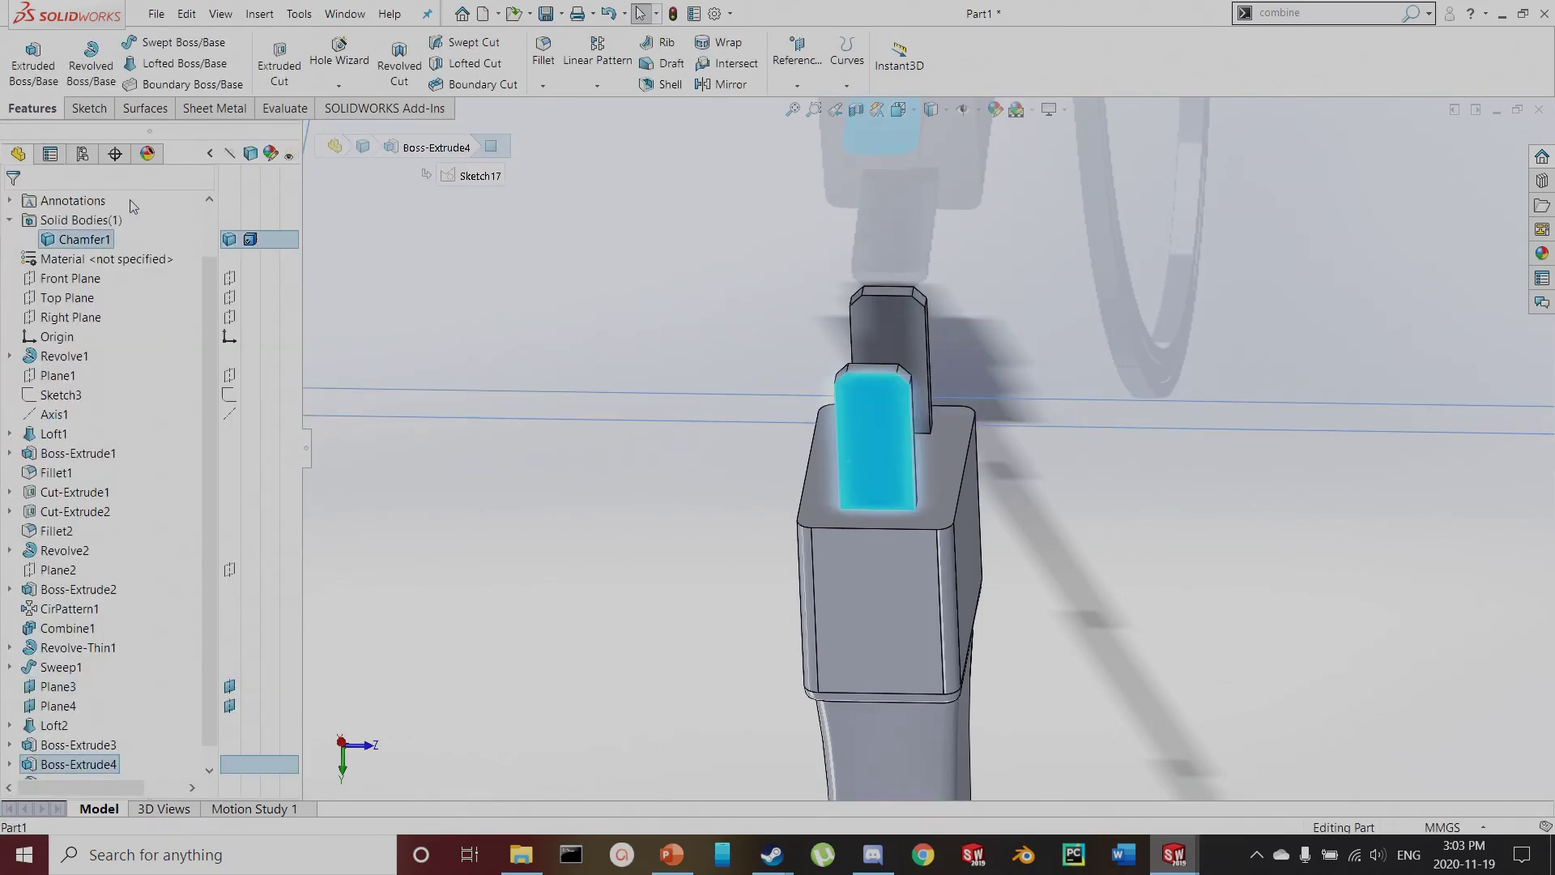
pyautogui.click(89, 108)
pyautogui.click(24, 56)
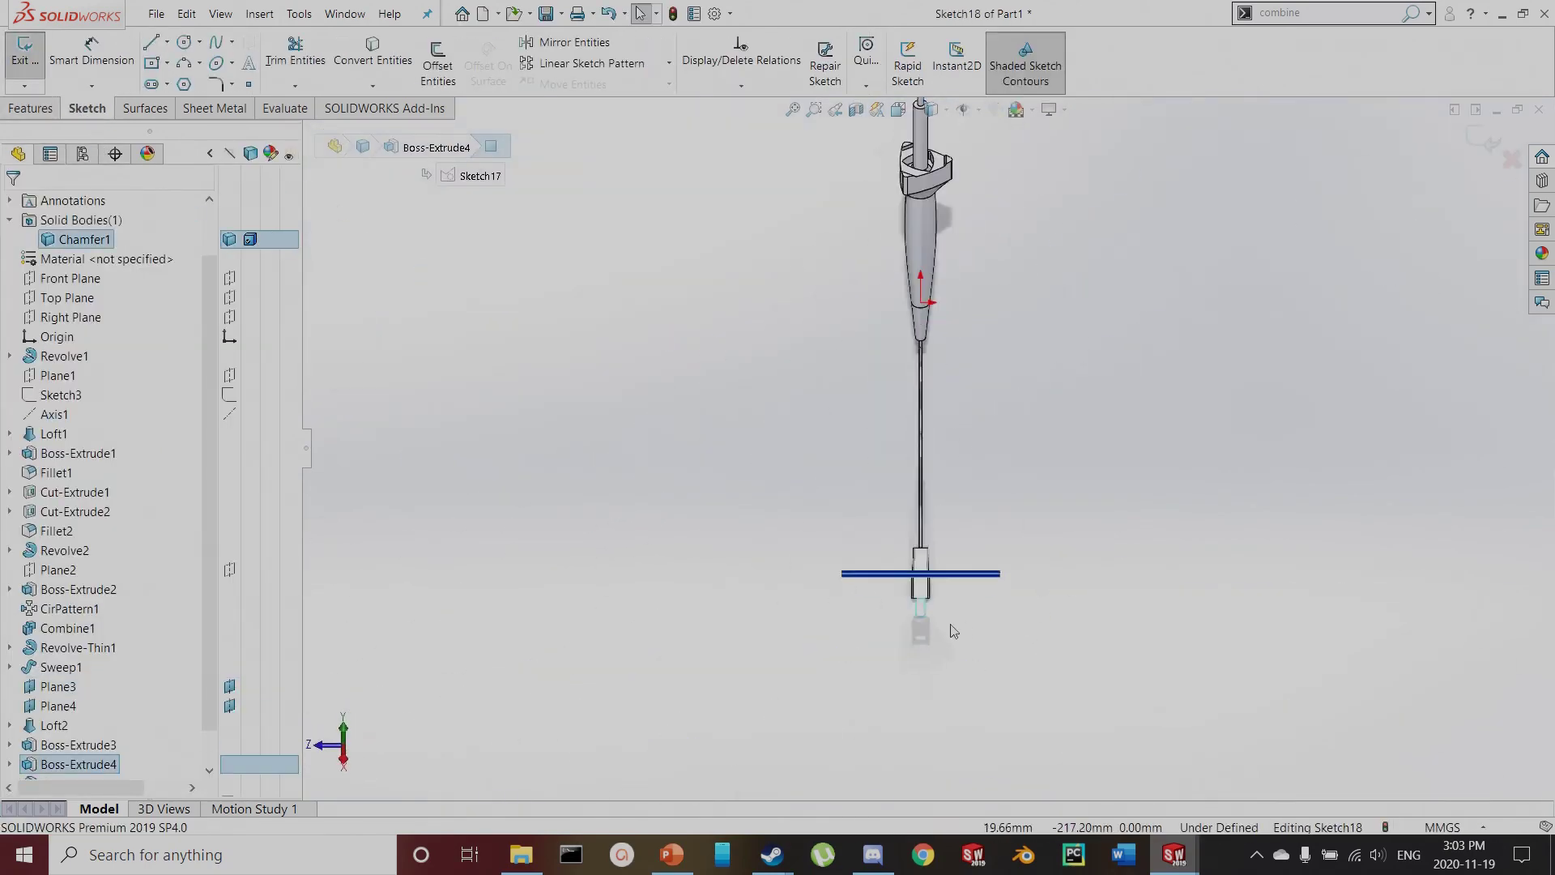
pyautogui.scroll(-5, 907, 567)
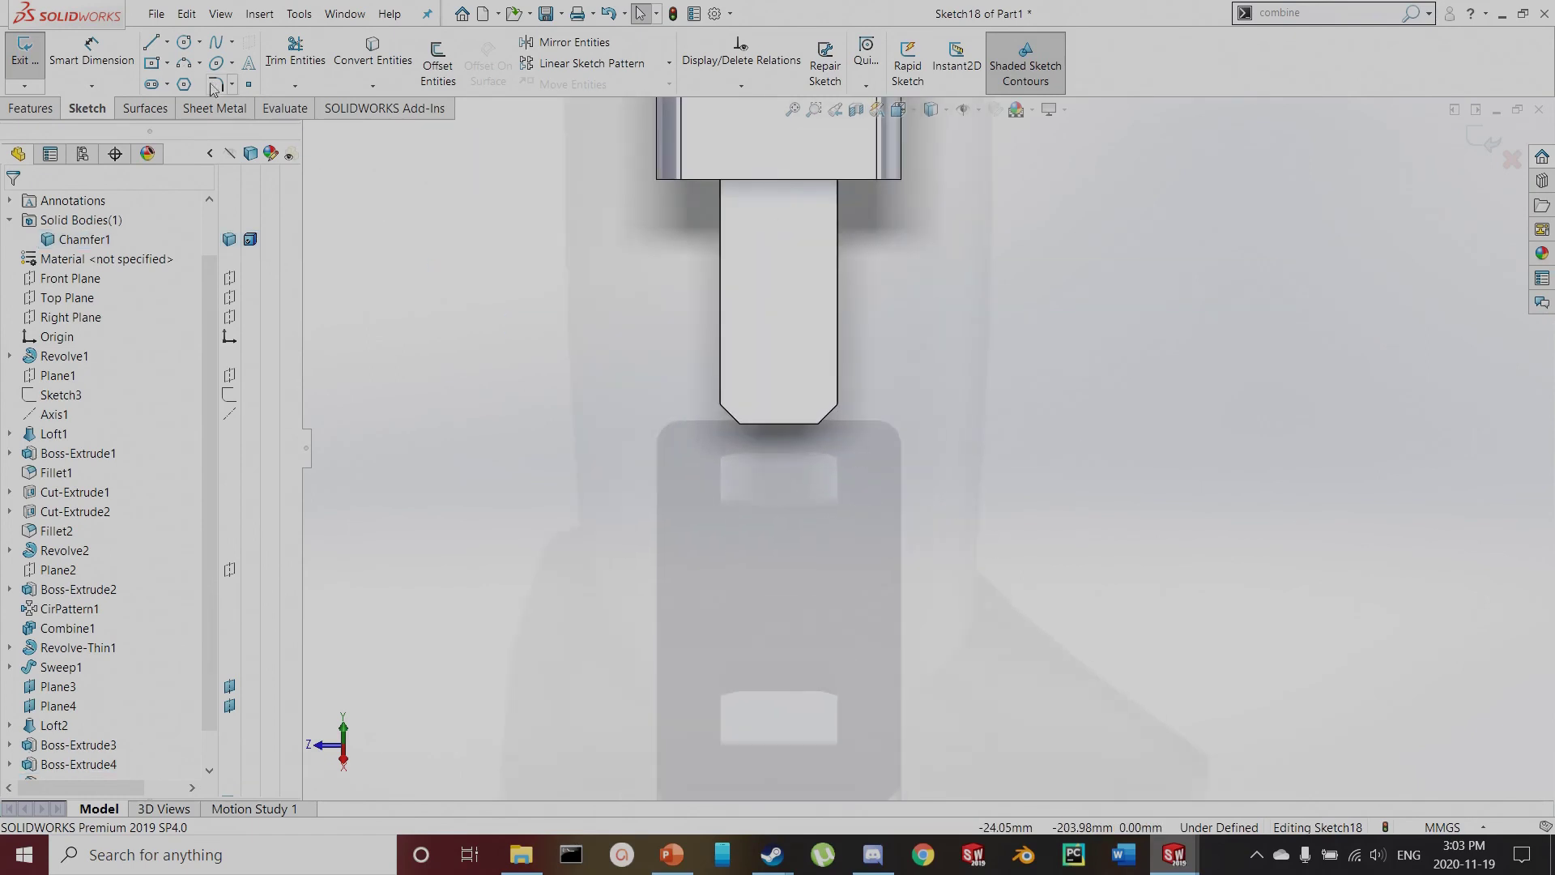
pyautogui.click(184, 42)
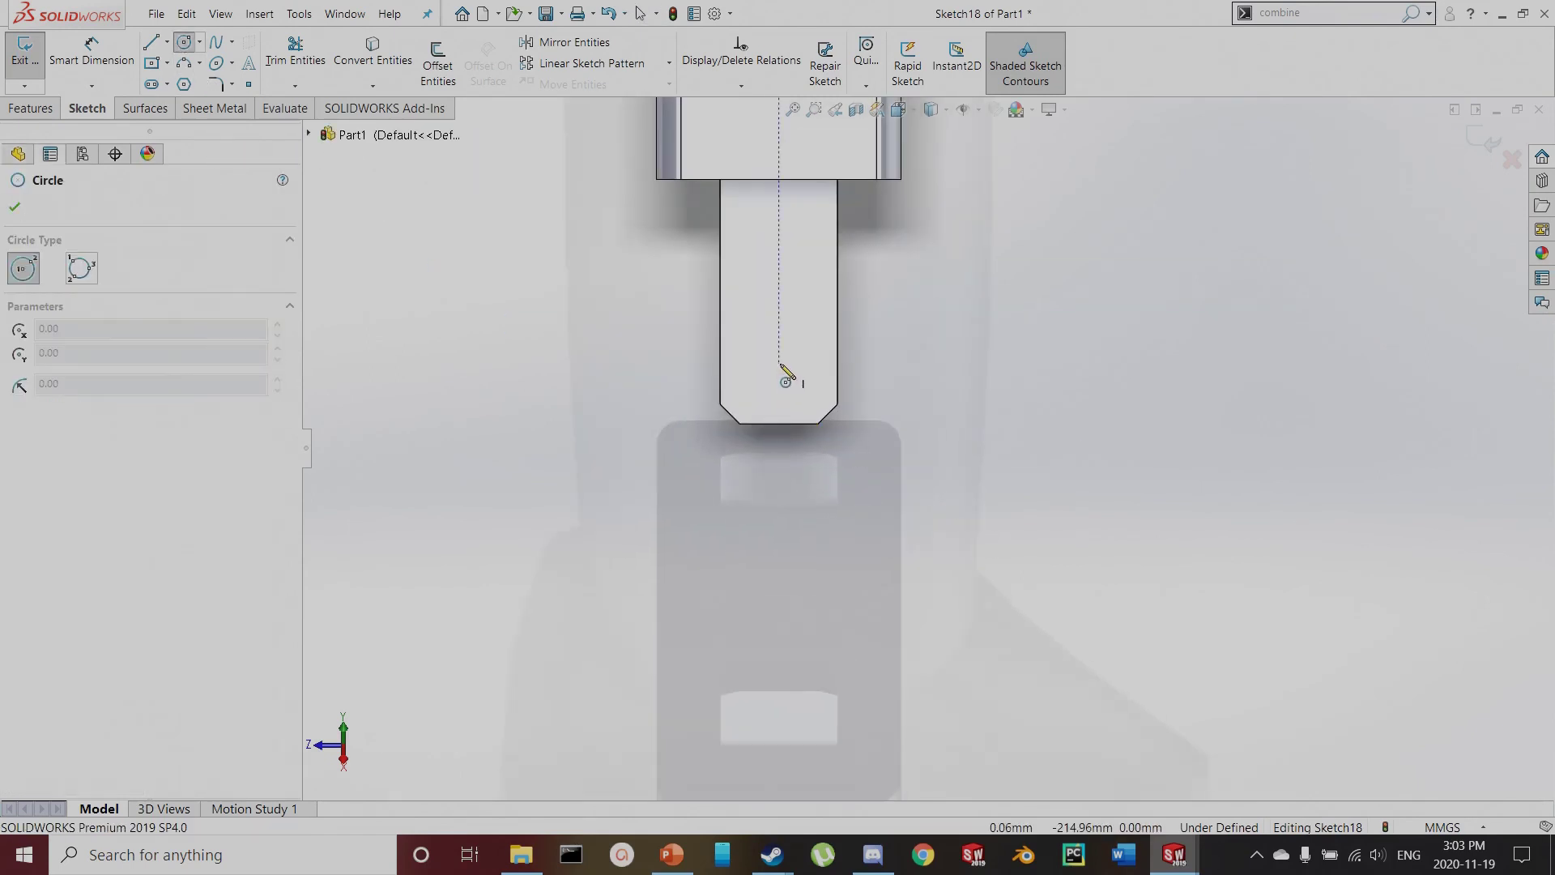
pyautogui.click(778, 357)
pyautogui.click(800, 373)
# Dimension the circle's diameter as 2.5 mm
pyautogui.press('d')
pyautogui.click(799, 373)
pyautogui.click(918, 371)
pyautogui.write('2.5')
pyautogui.press('Return')
# Set the distance from the circle's centre to the prong's tip edge to 2.5 mm and leave the dimension command
pyautogui.scroll(1, 867, 340)
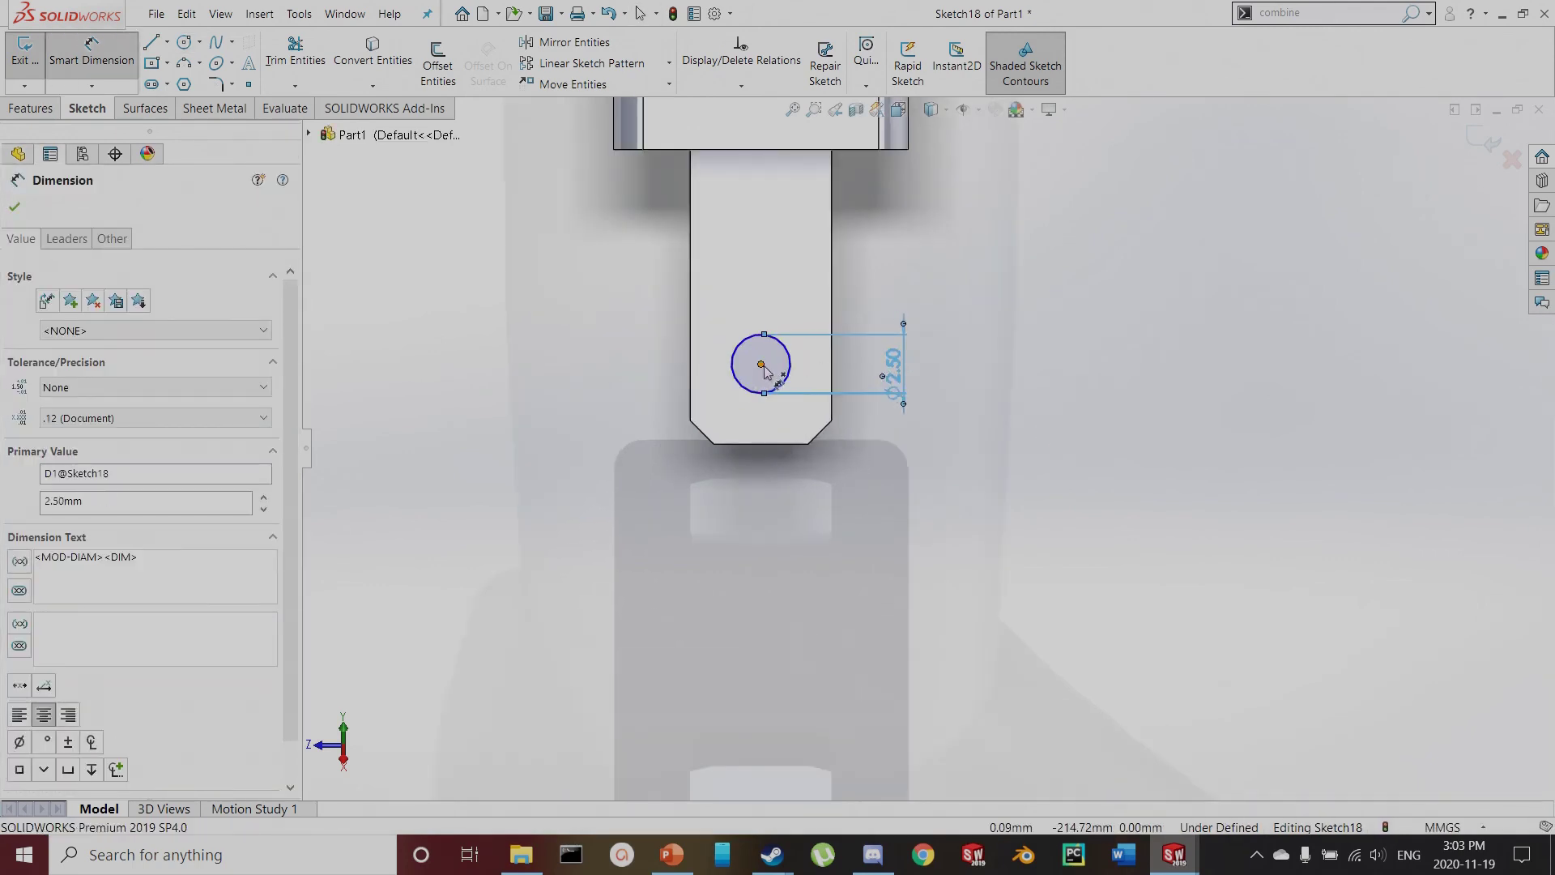
pyautogui.click(764, 444)
pyautogui.click(757, 445)
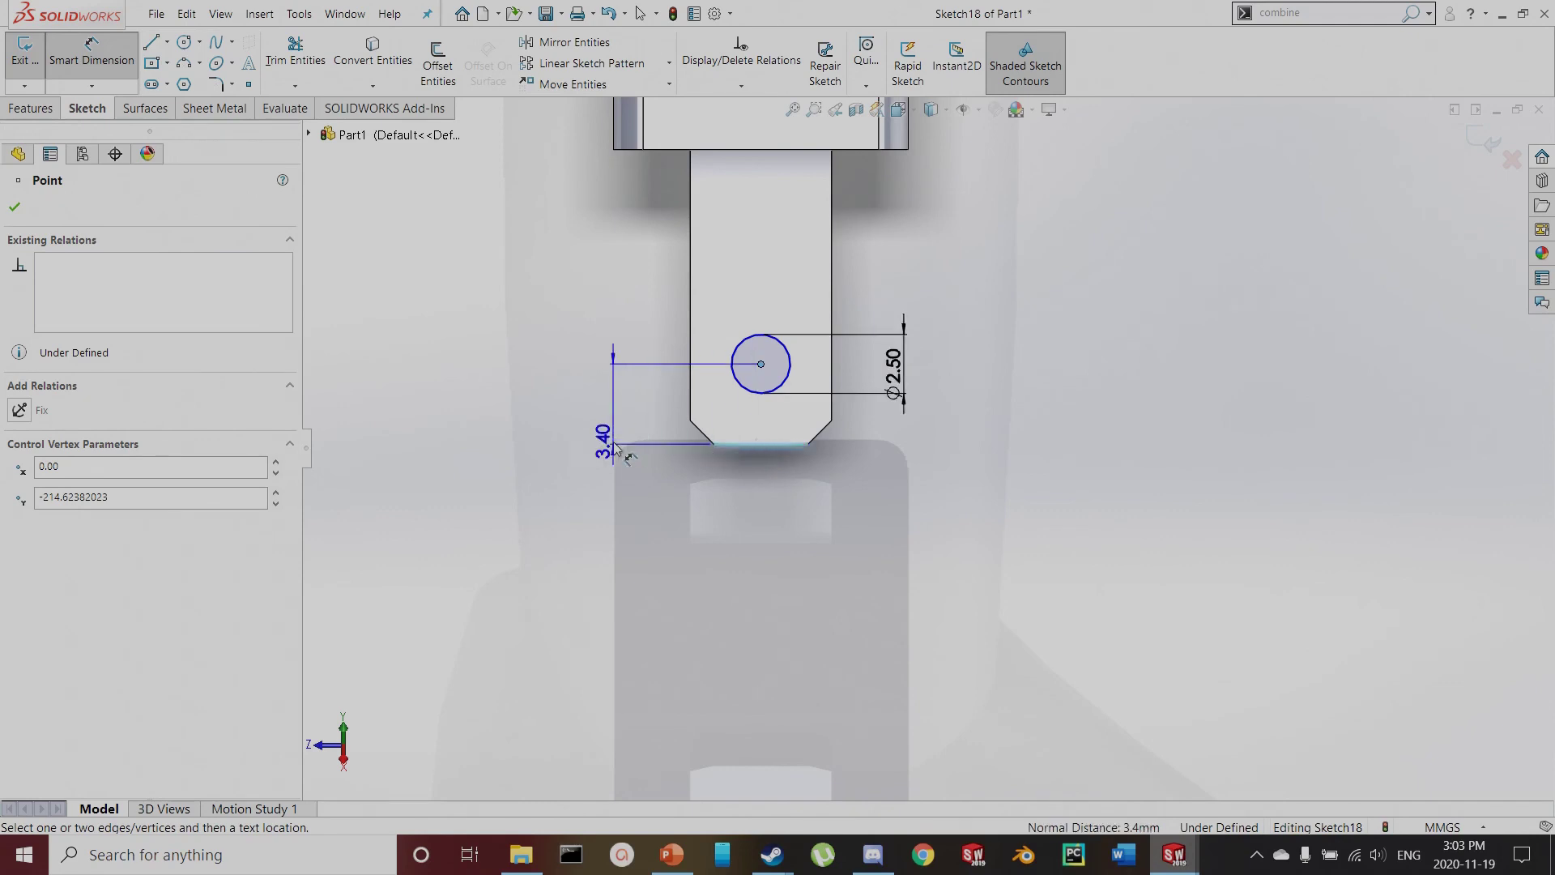
pyautogui.click(607, 441)
pyautogui.write('2.5')
pyautogui.press('Return')
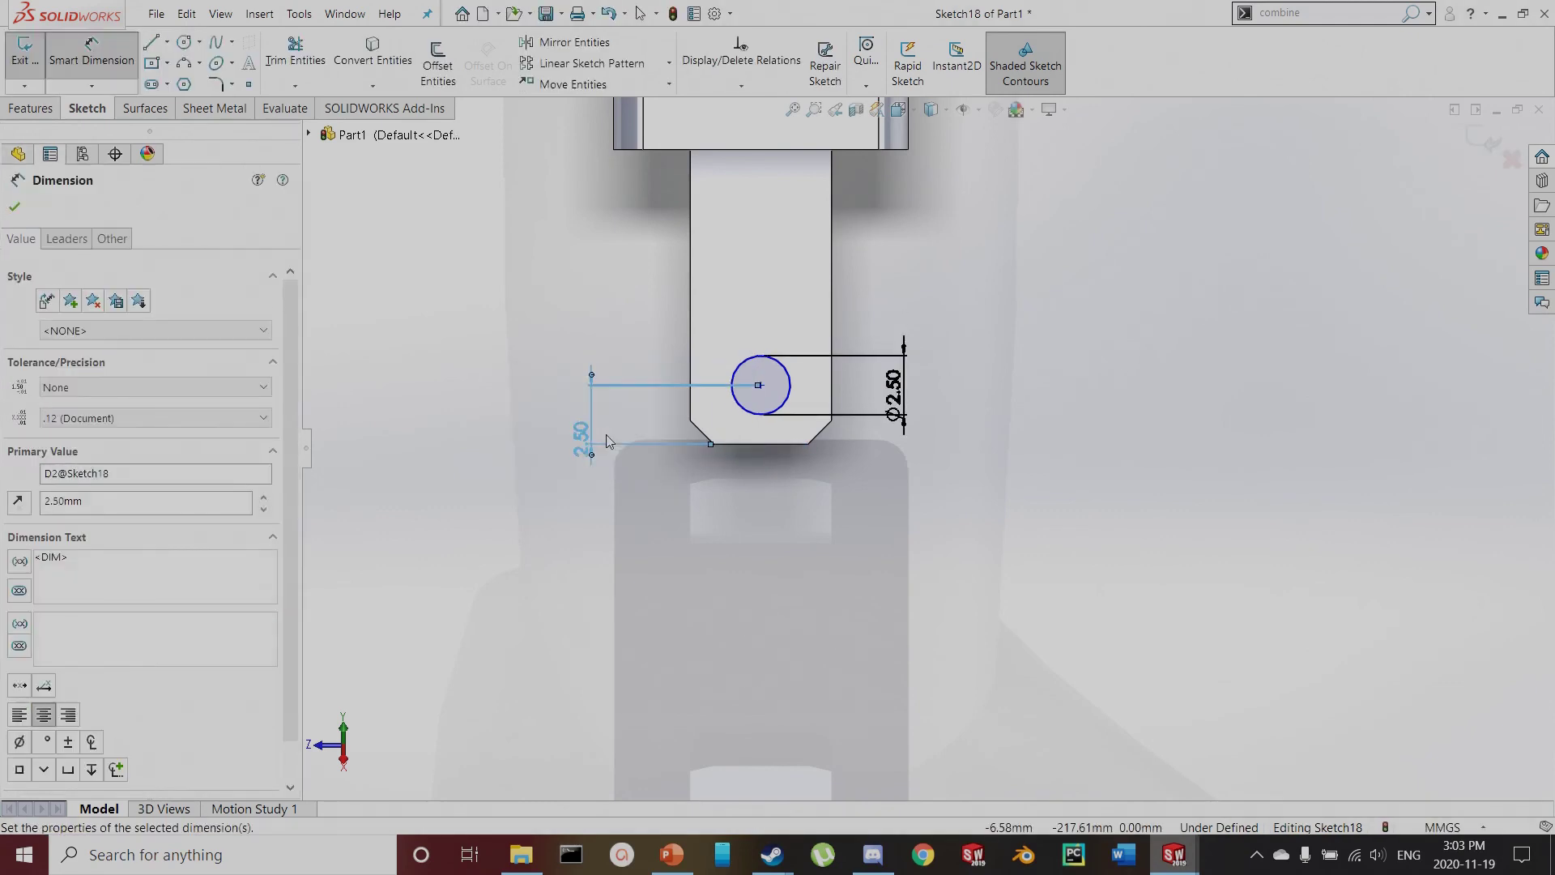
pyautogui.scroll(1, 609, 441)
pyautogui.click(483, 190)
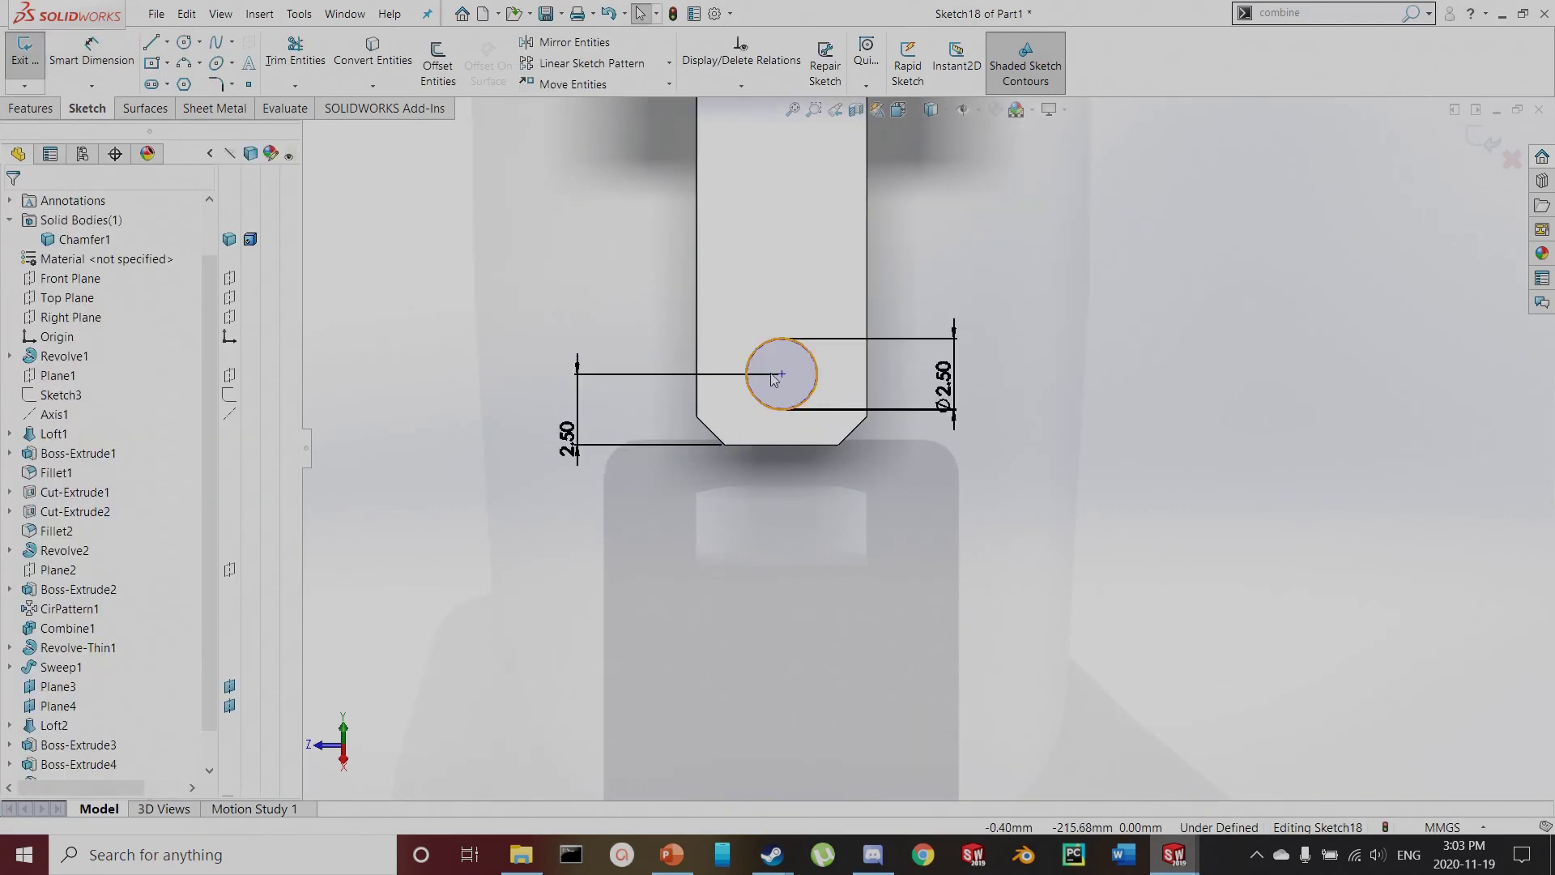
# Draw a vertical construction line from the tip edge's midpoint to the circle's centre and exit the sketch
pyautogui.click(776, 443)
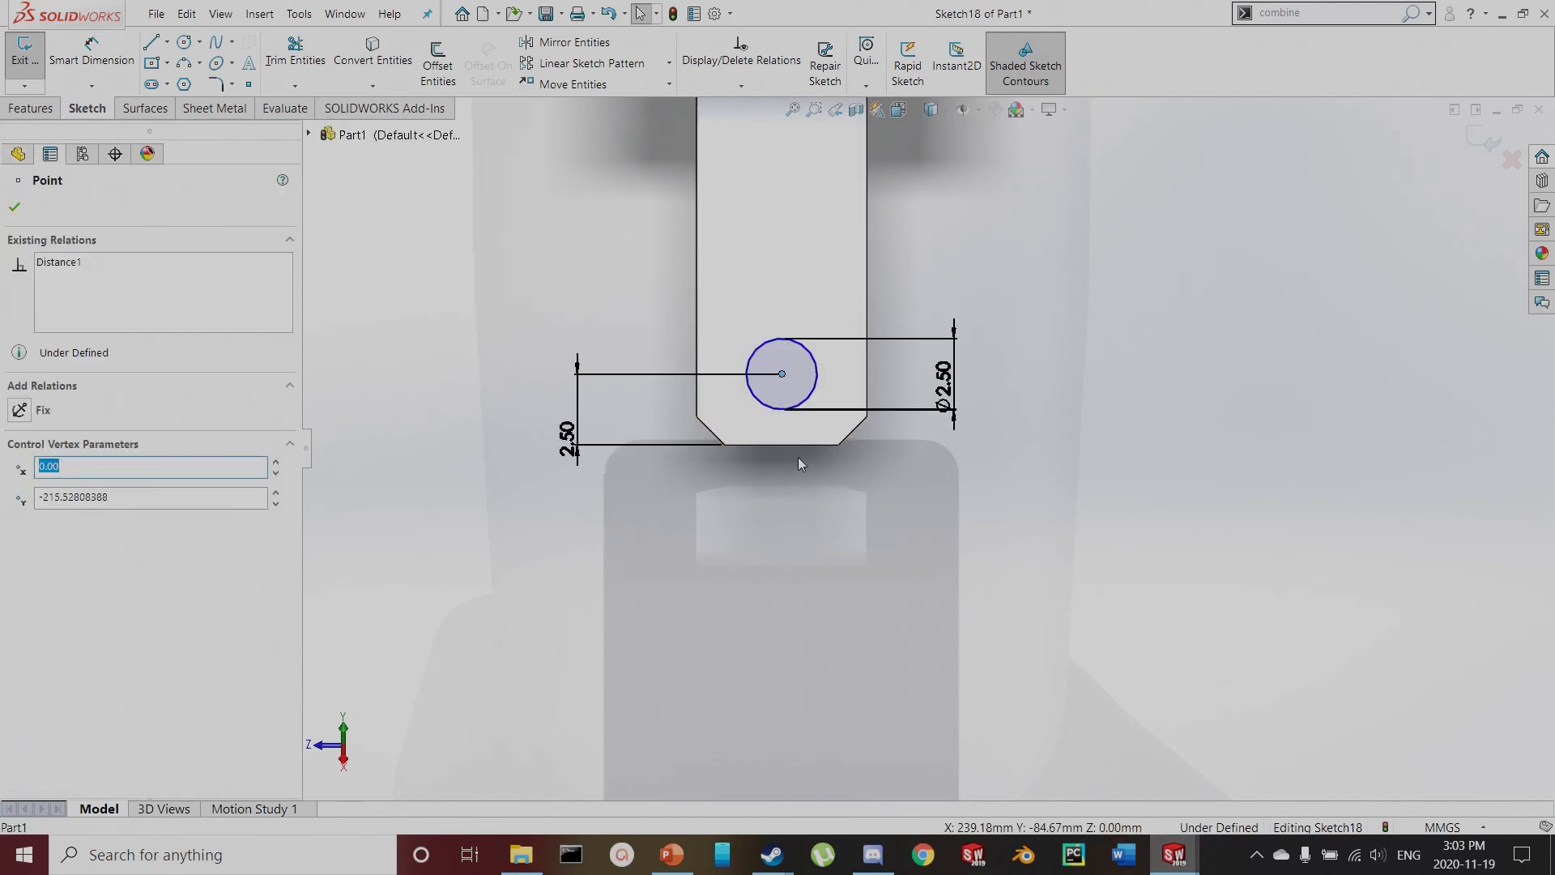
pyautogui.press('l')
pyautogui.click(781, 443)
pyautogui.click(781, 374)
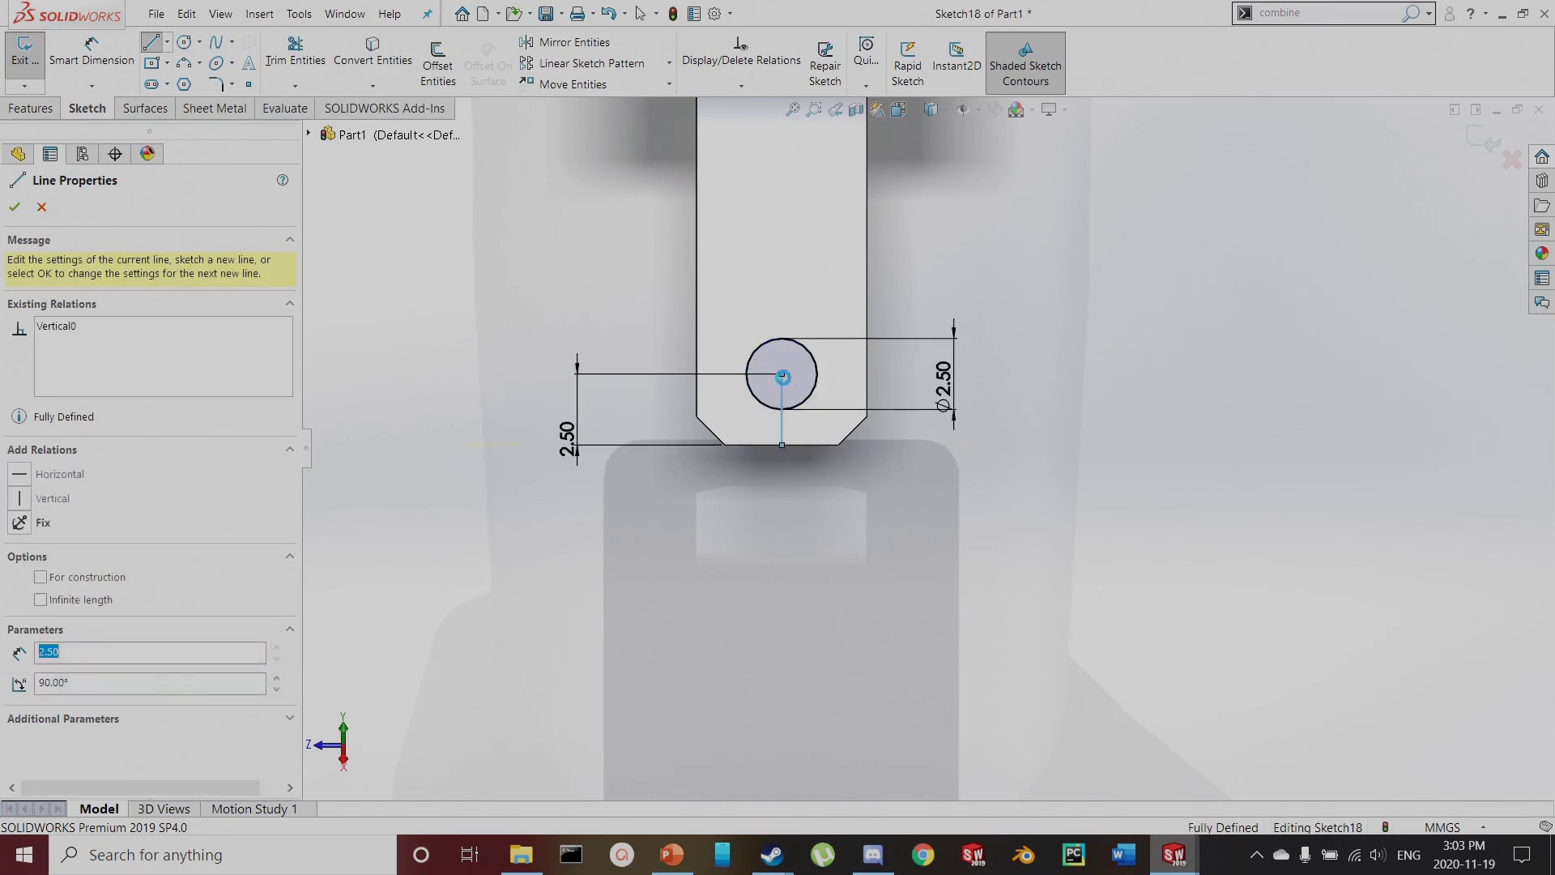
pyautogui.press('Escape')
pyautogui.click(782, 397)
pyautogui.click(692, 576)
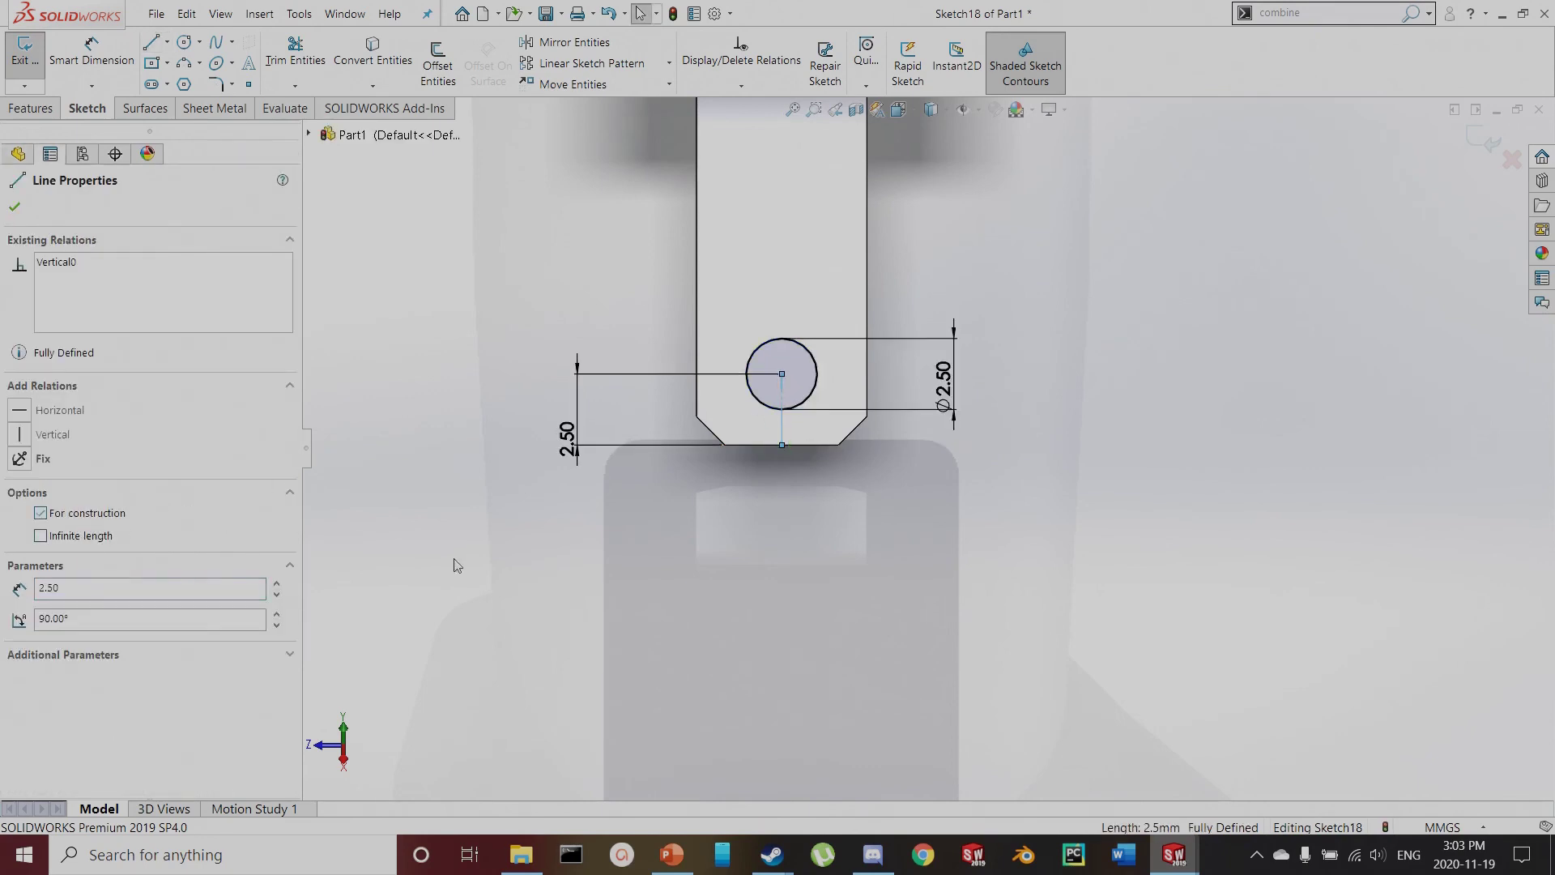
pyautogui.click(24, 53)
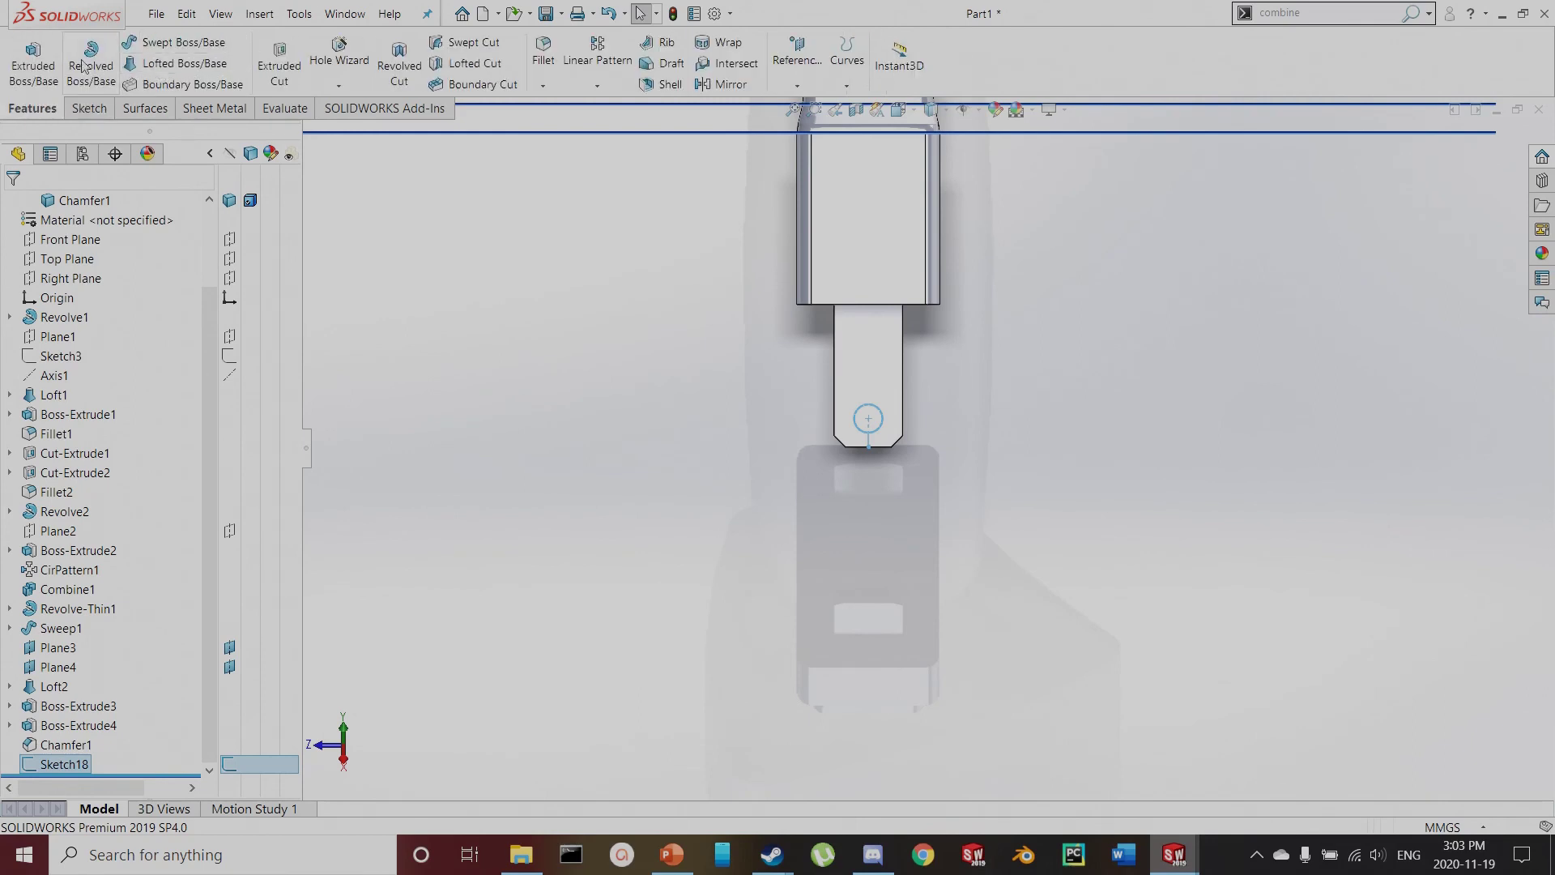
# Cut the circle through both prongs with an Extruded Cut set to Up To Surface, ending at the far prong's outer face
pyautogui.click(281, 56)
pyautogui.moveTo(878, 535); pyautogui.dragTo(955, 525, button='middle')
pyautogui.click(97, 316)
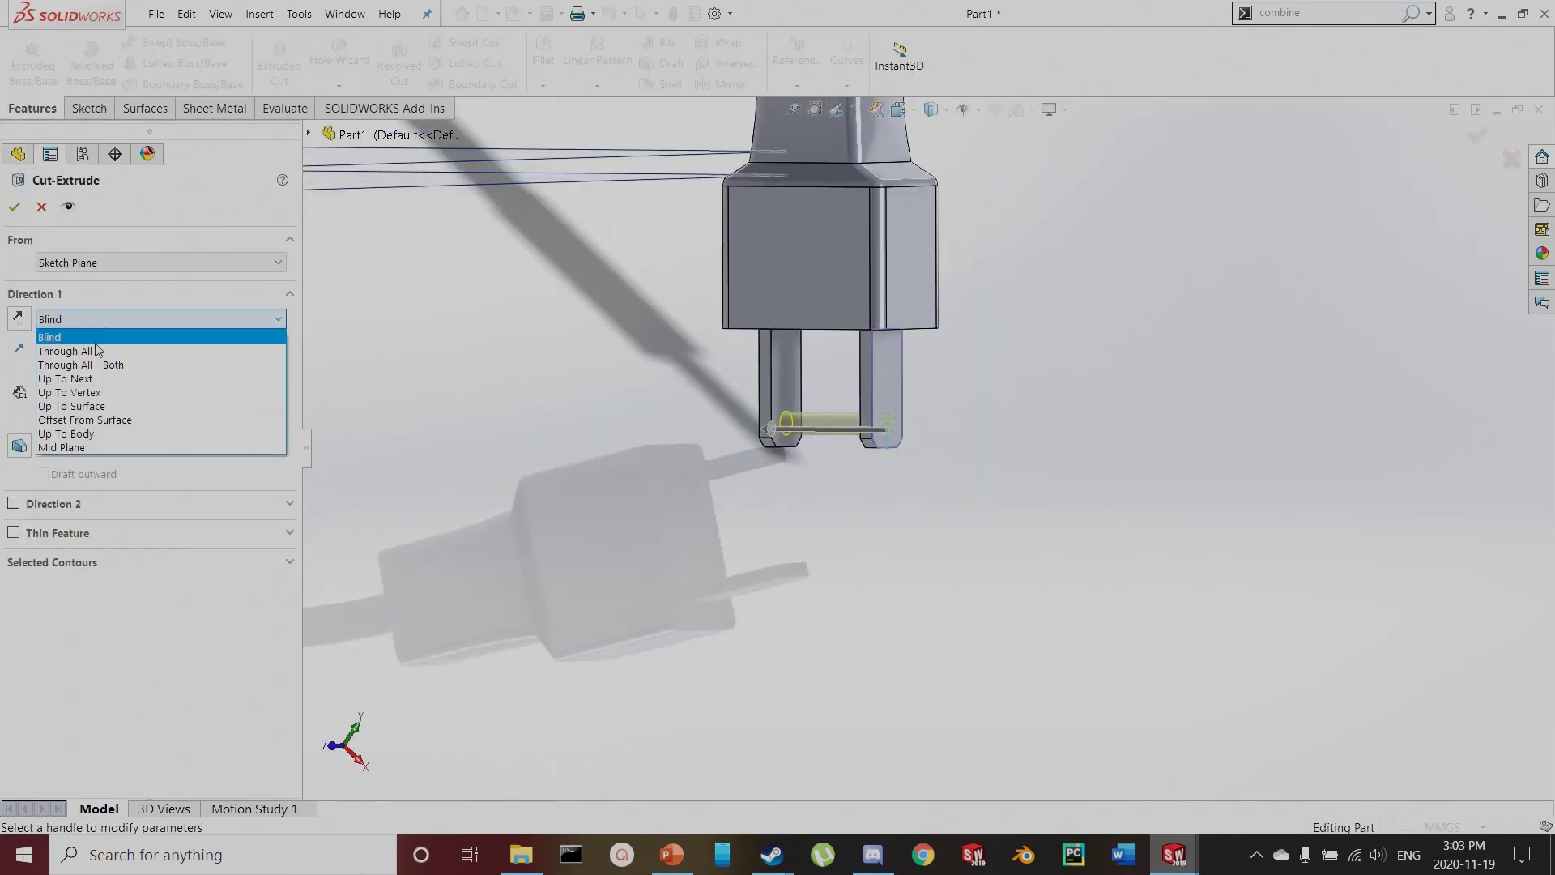
pyautogui.click(98, 394)
pyautogui.moveTo(616, 467); pyautogui.dragTo(781, 405, button='middle')
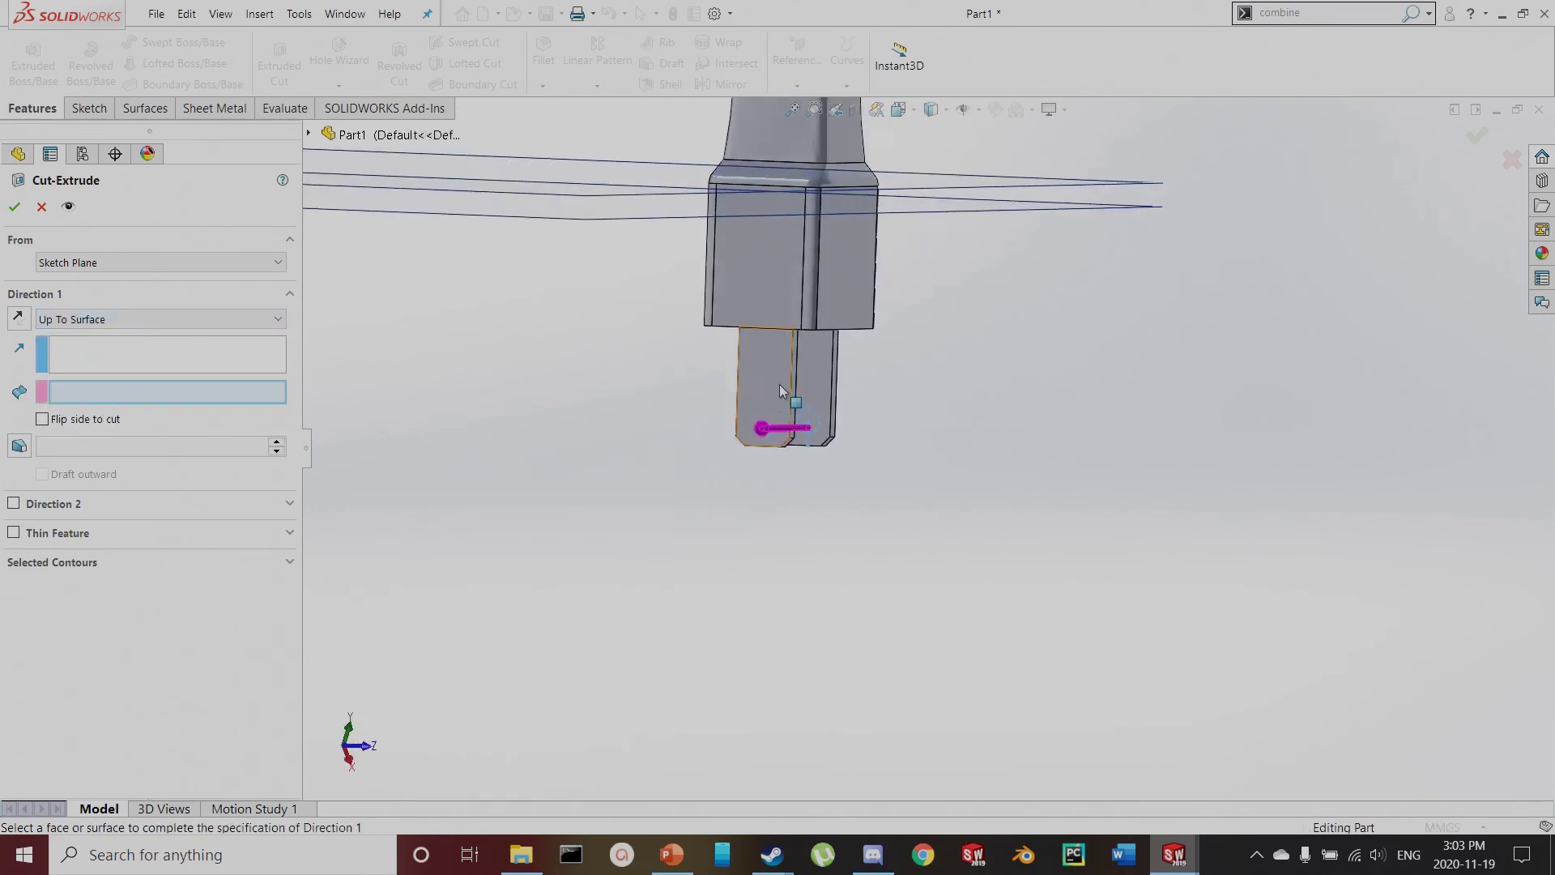
pyautogui.click(765, 381)
pyautogui.click(15, 205)
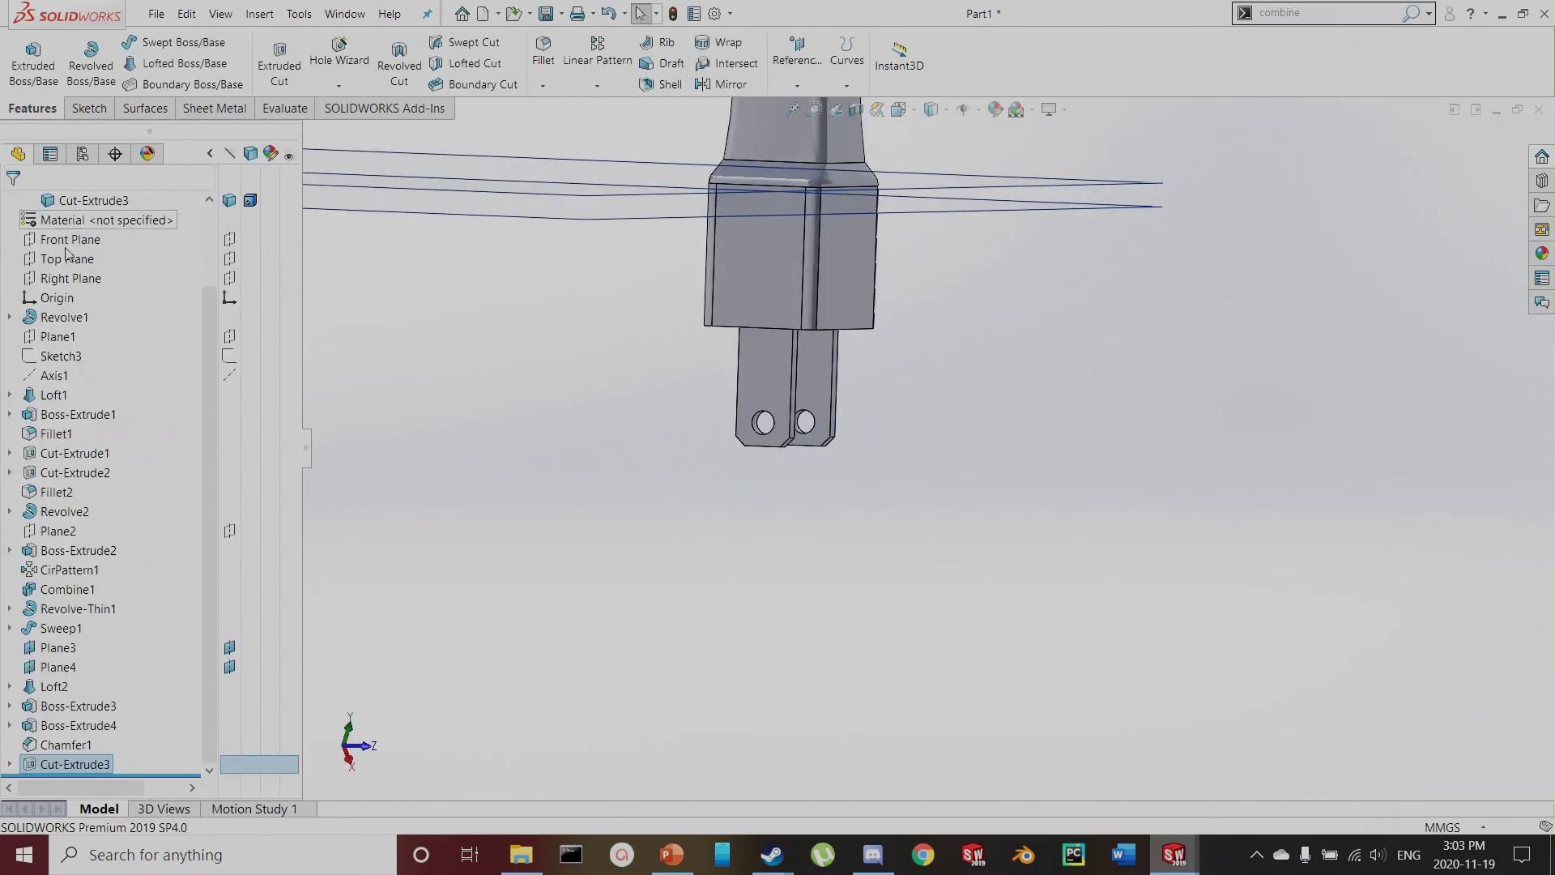
# Edit the prongs' boss extrusion to a depth of 15 mm and clear the selection
pyautogui.scroll(3, 836, 448)
pyautogui.scroll(-4, 898, 455)
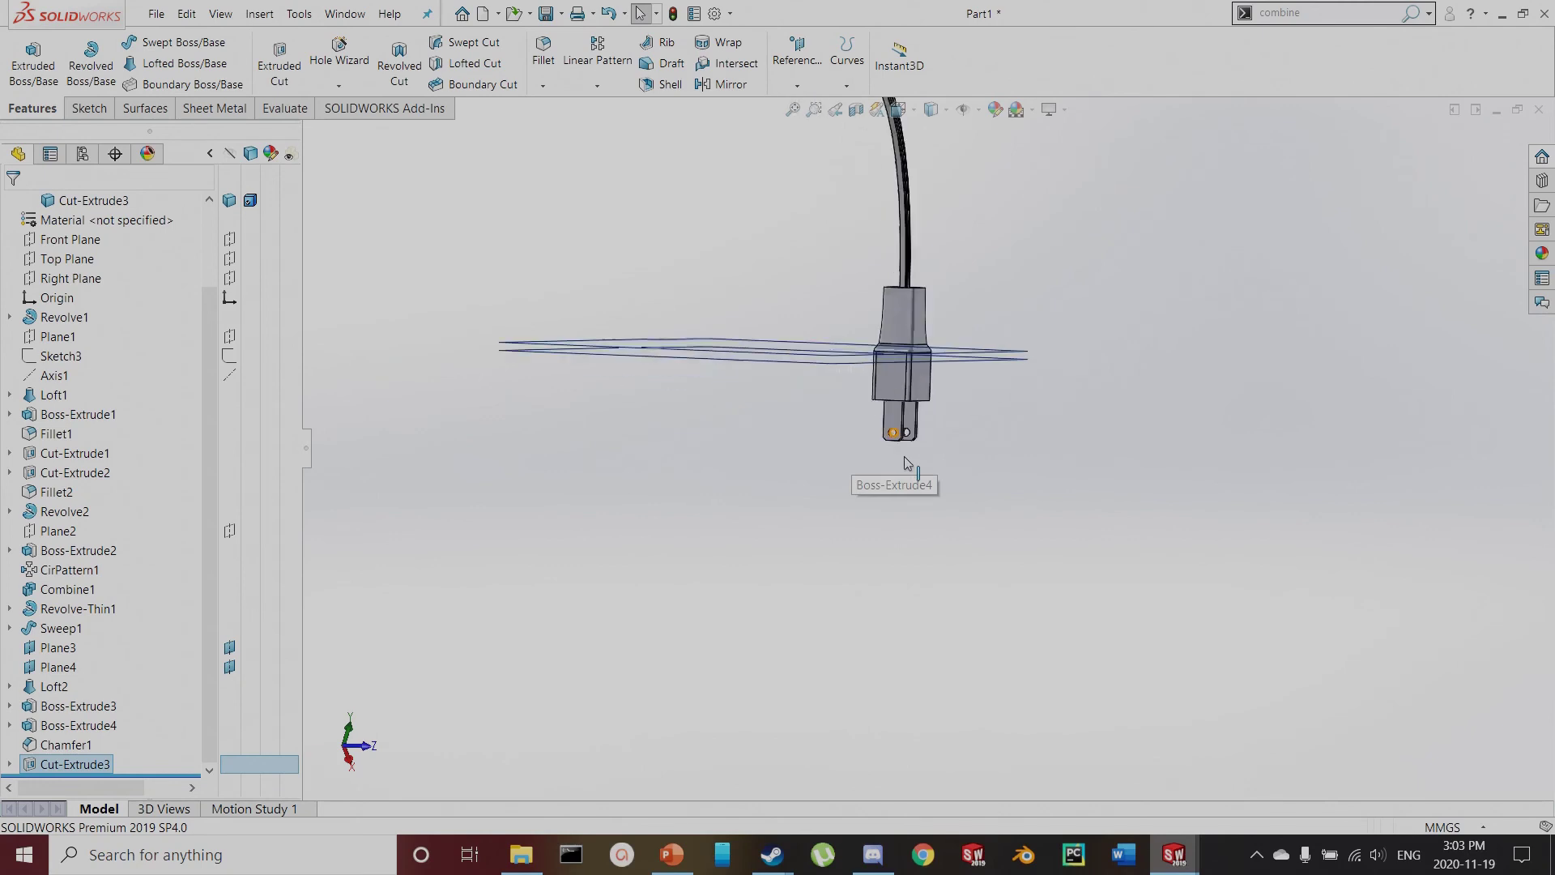
pyautogui.click(67, 729)
pyautogui.click(79, 682)
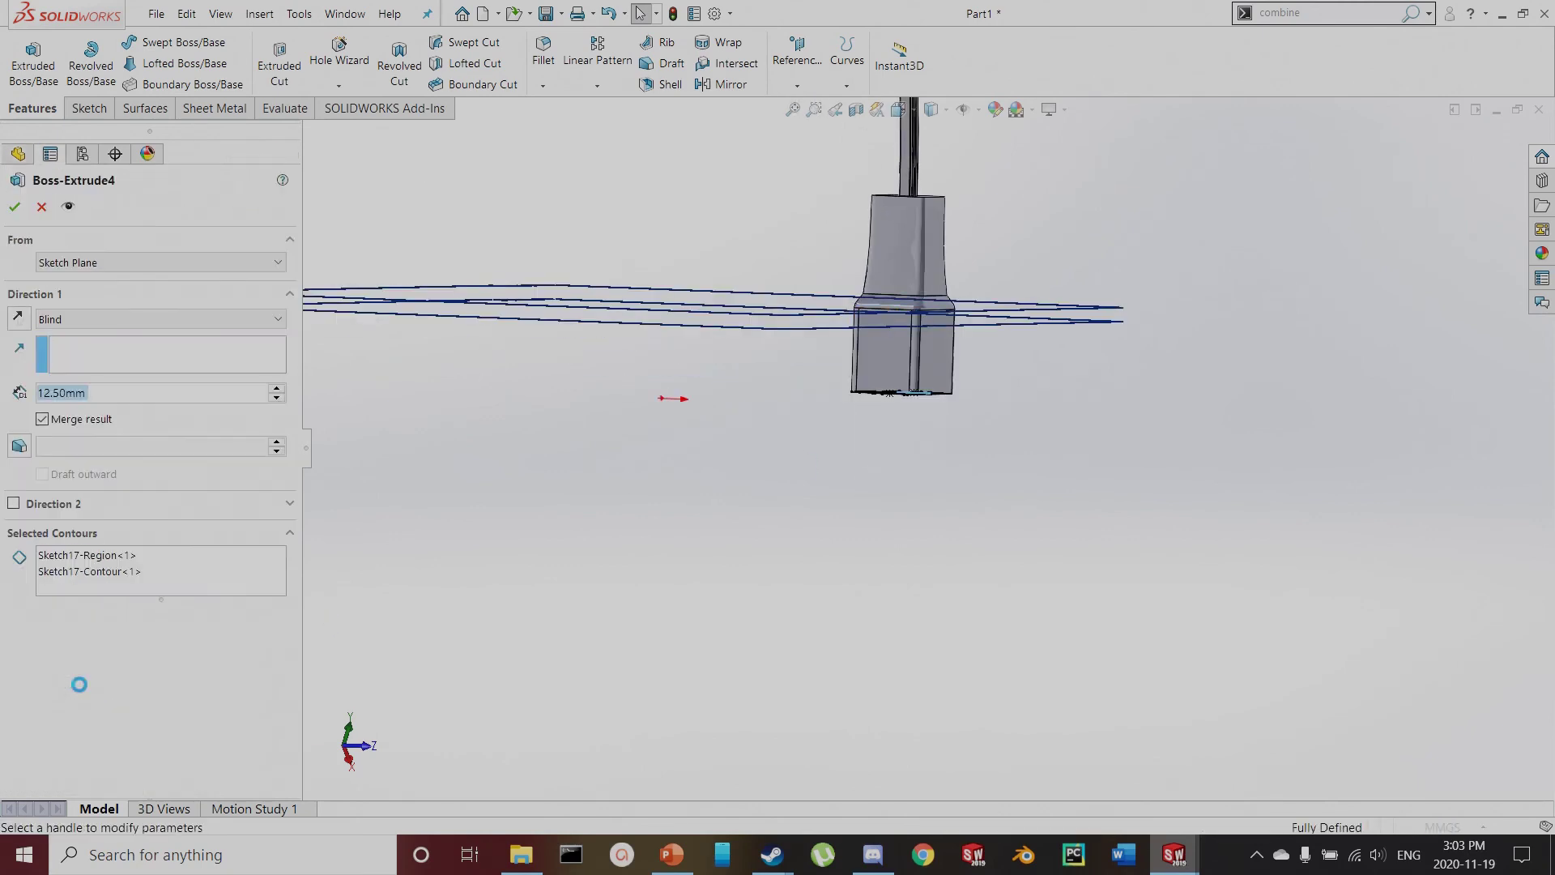
pyautogui.write('15')
pyautogui.press('Return')
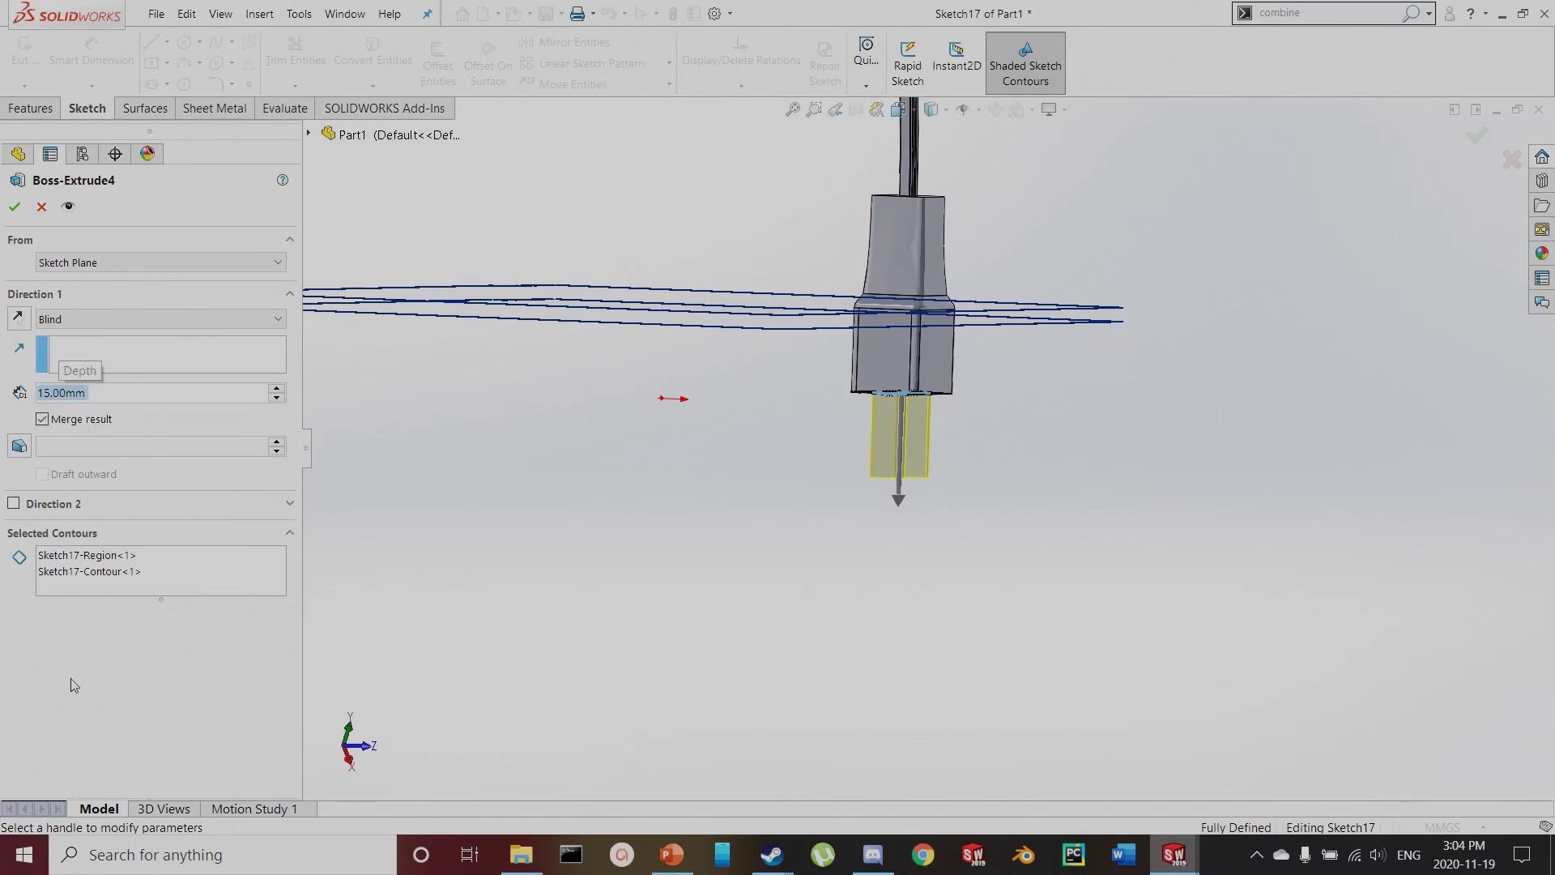
pyautogui.click(16, 208)
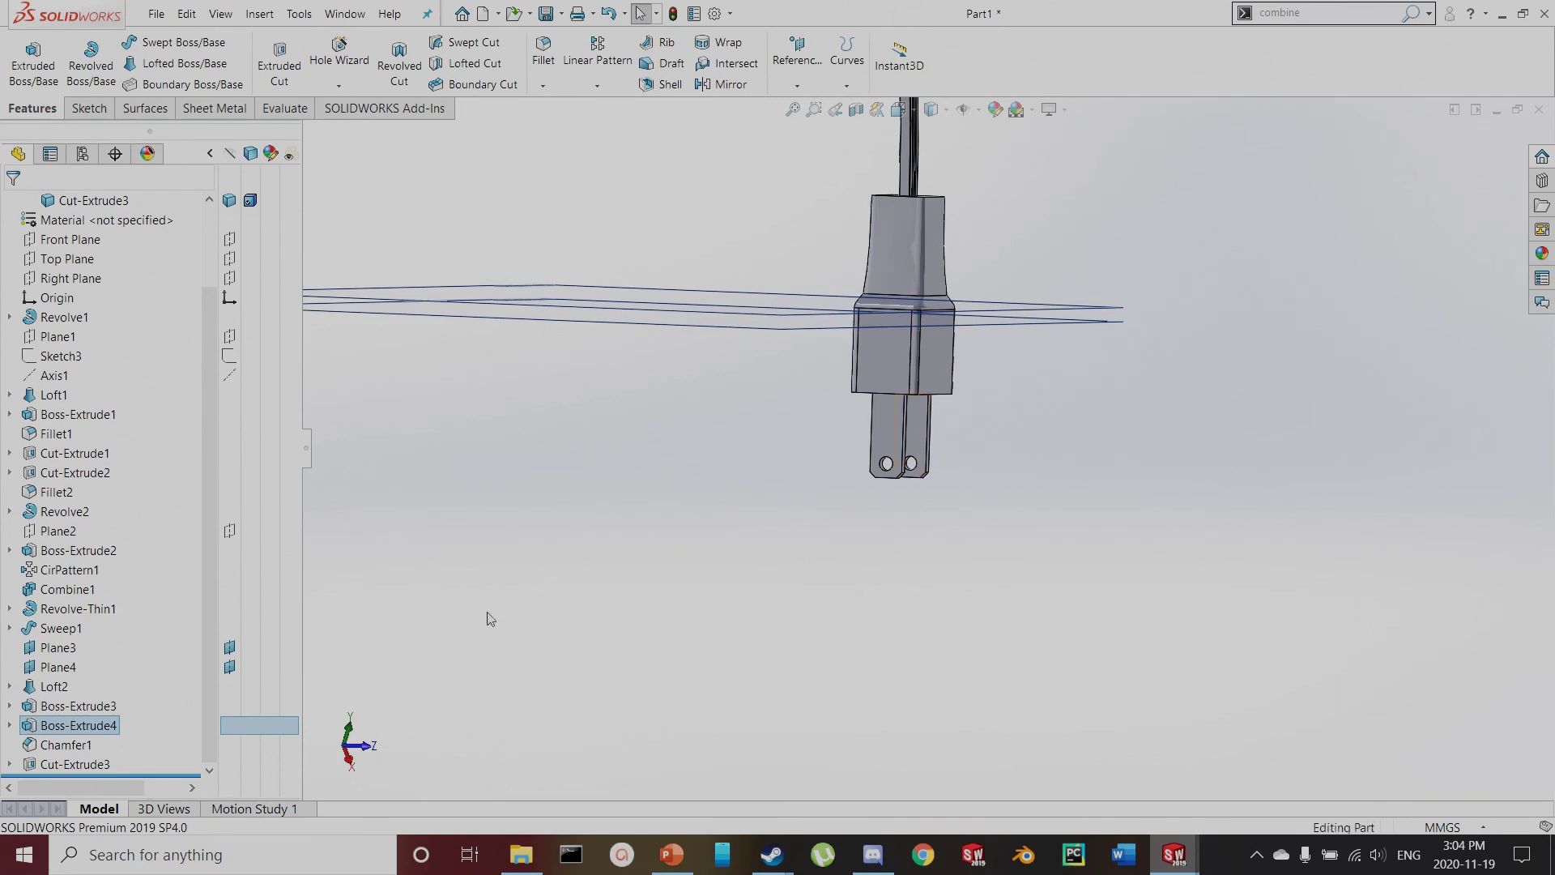
pyautogui.press('Escape')
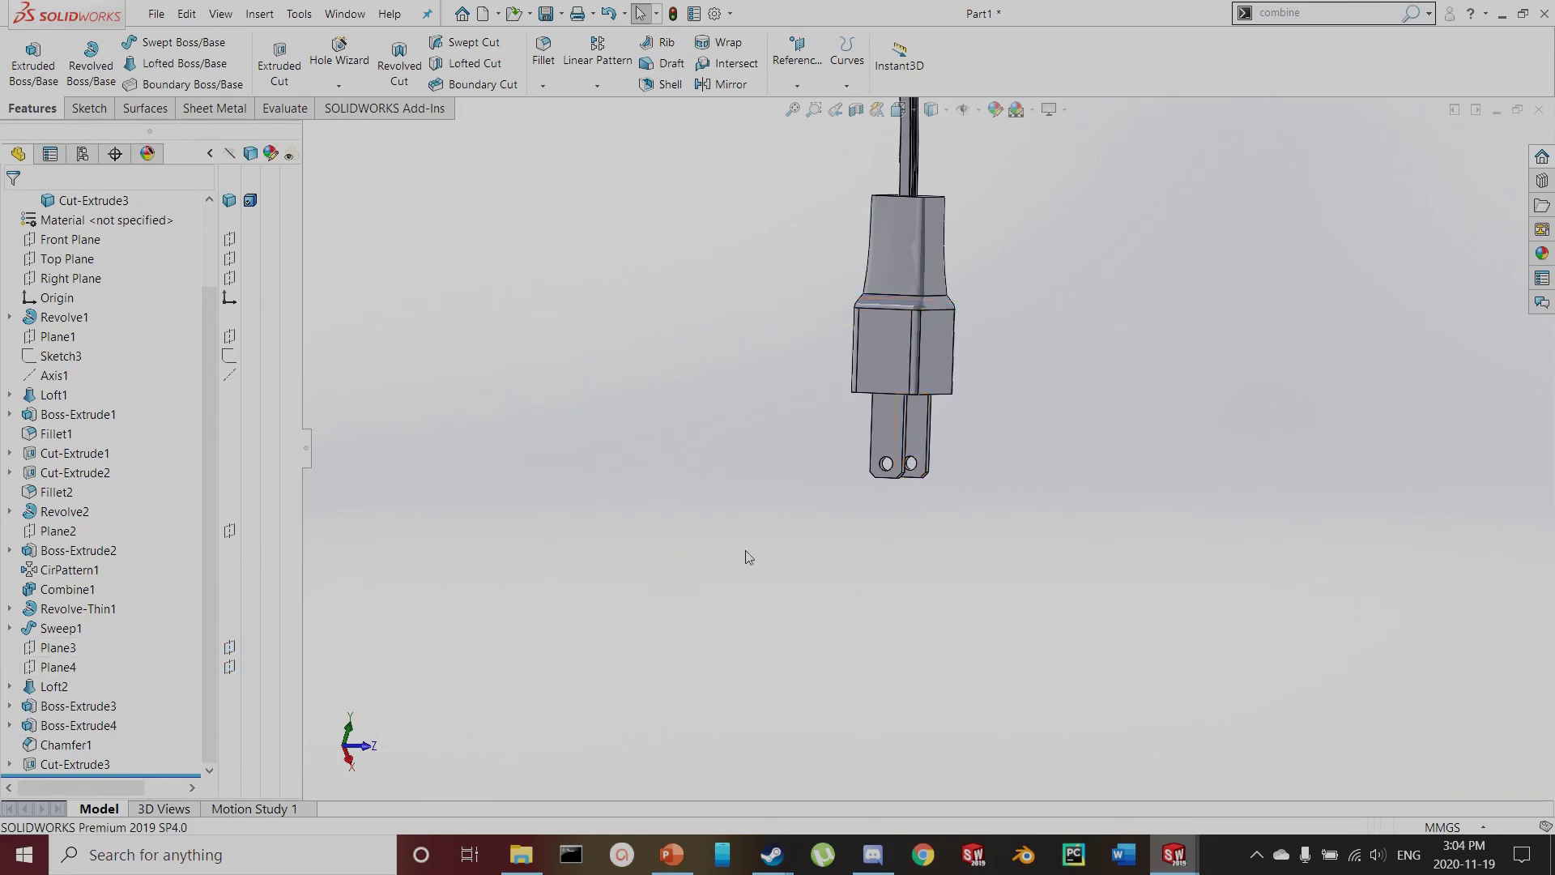
# Try to offset the outline of the plug's prong-side end face outward by 2.5 mm in a new sketch
pyautogui.moveTo(789, 526); pyautogui.dragTo(872, 451, button='middle')
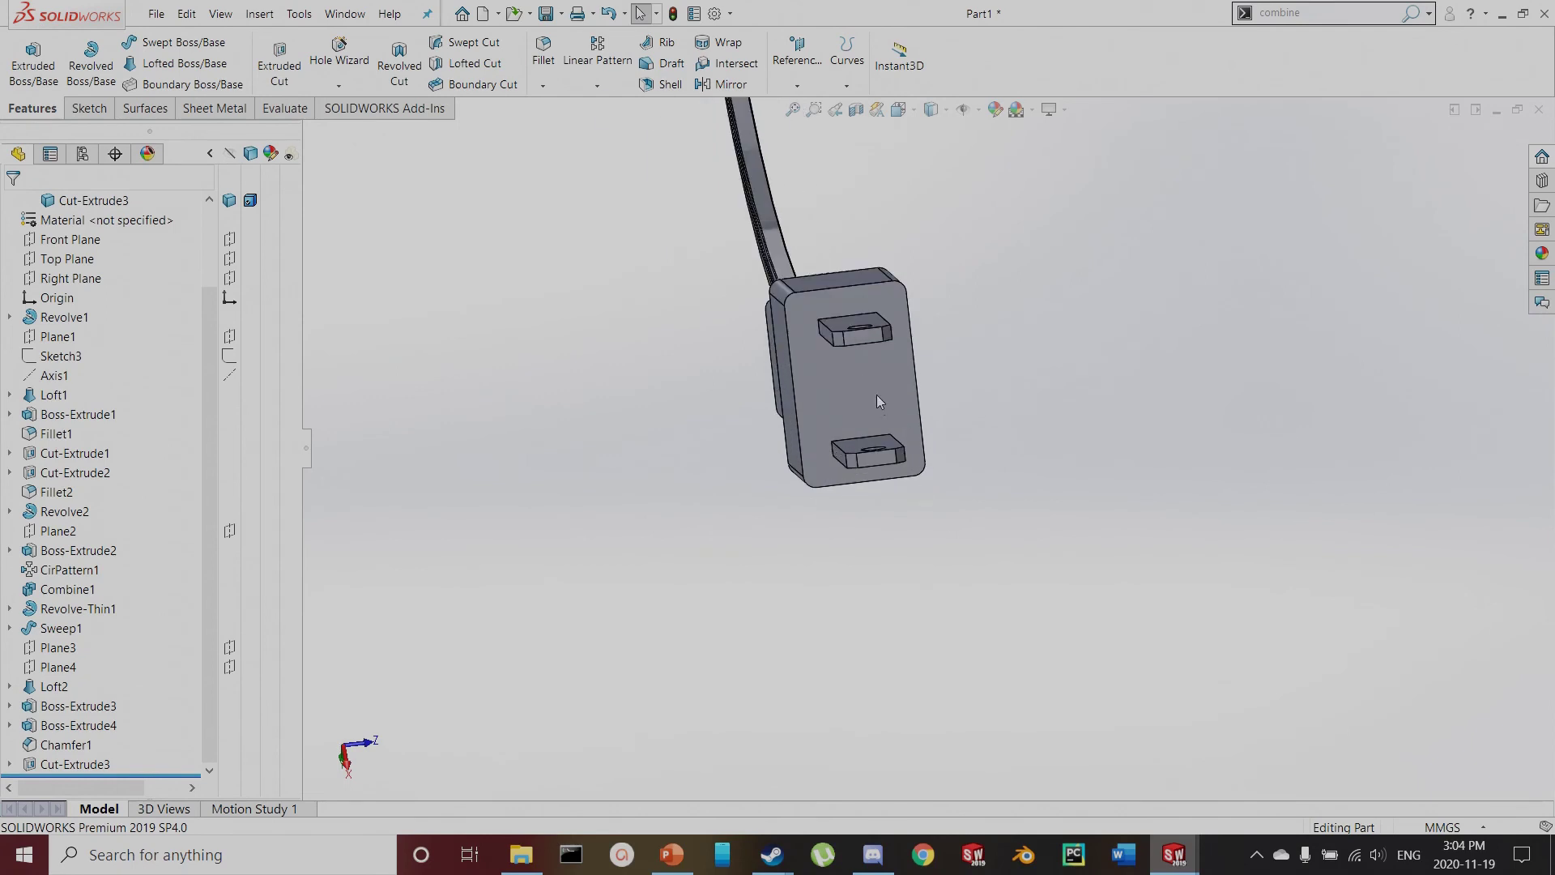
pyautogui.click(873, 422)
pyautogui.click(90, 111)
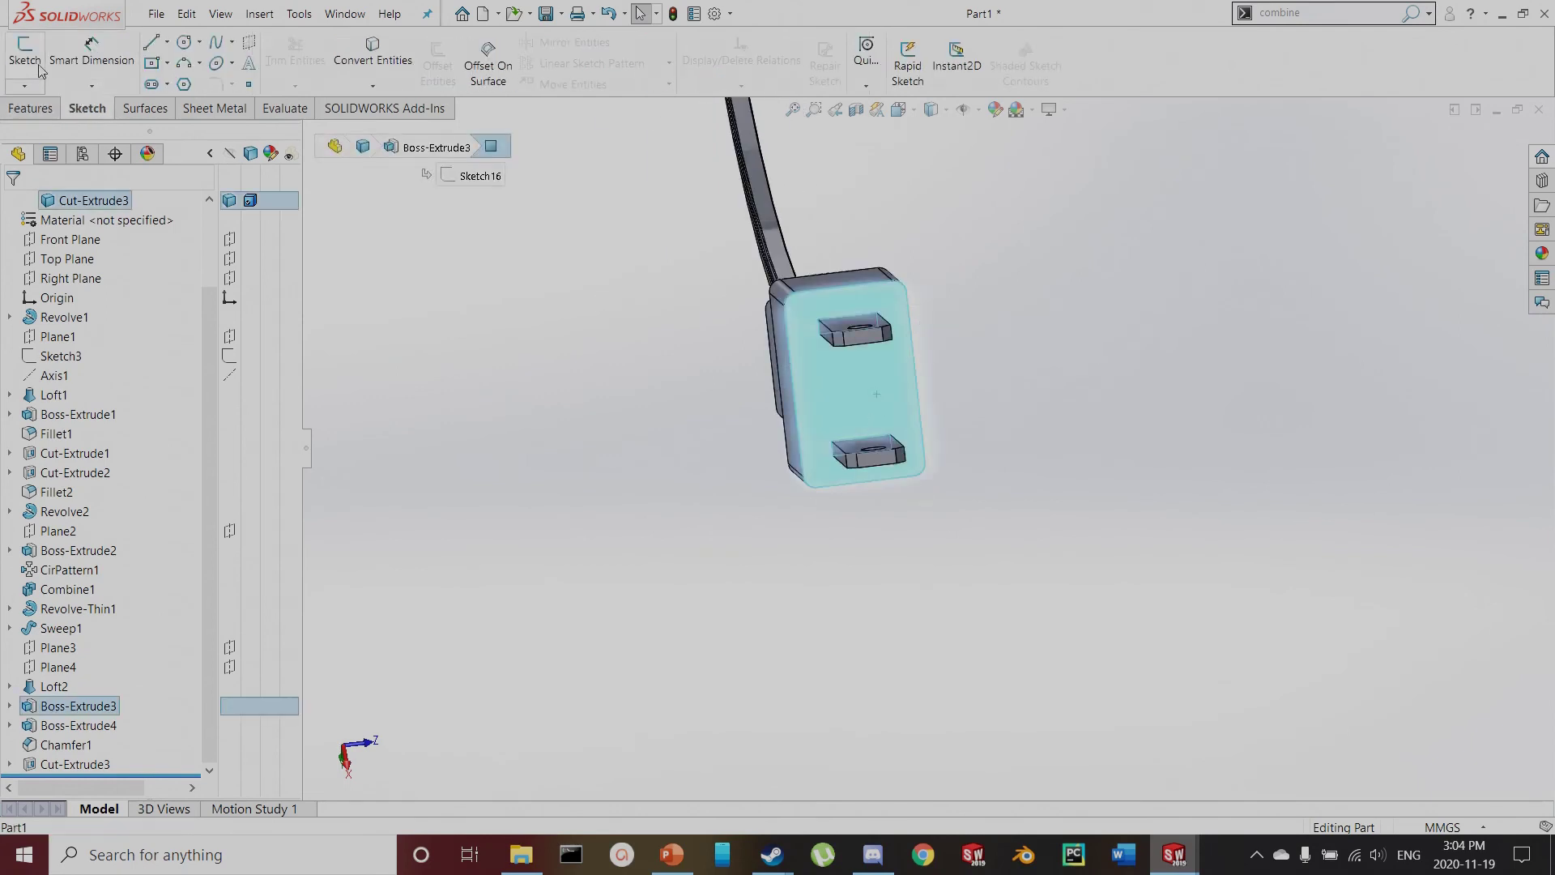
pyautogui.click(26, 53)
pyautogui.click(1093, 451)
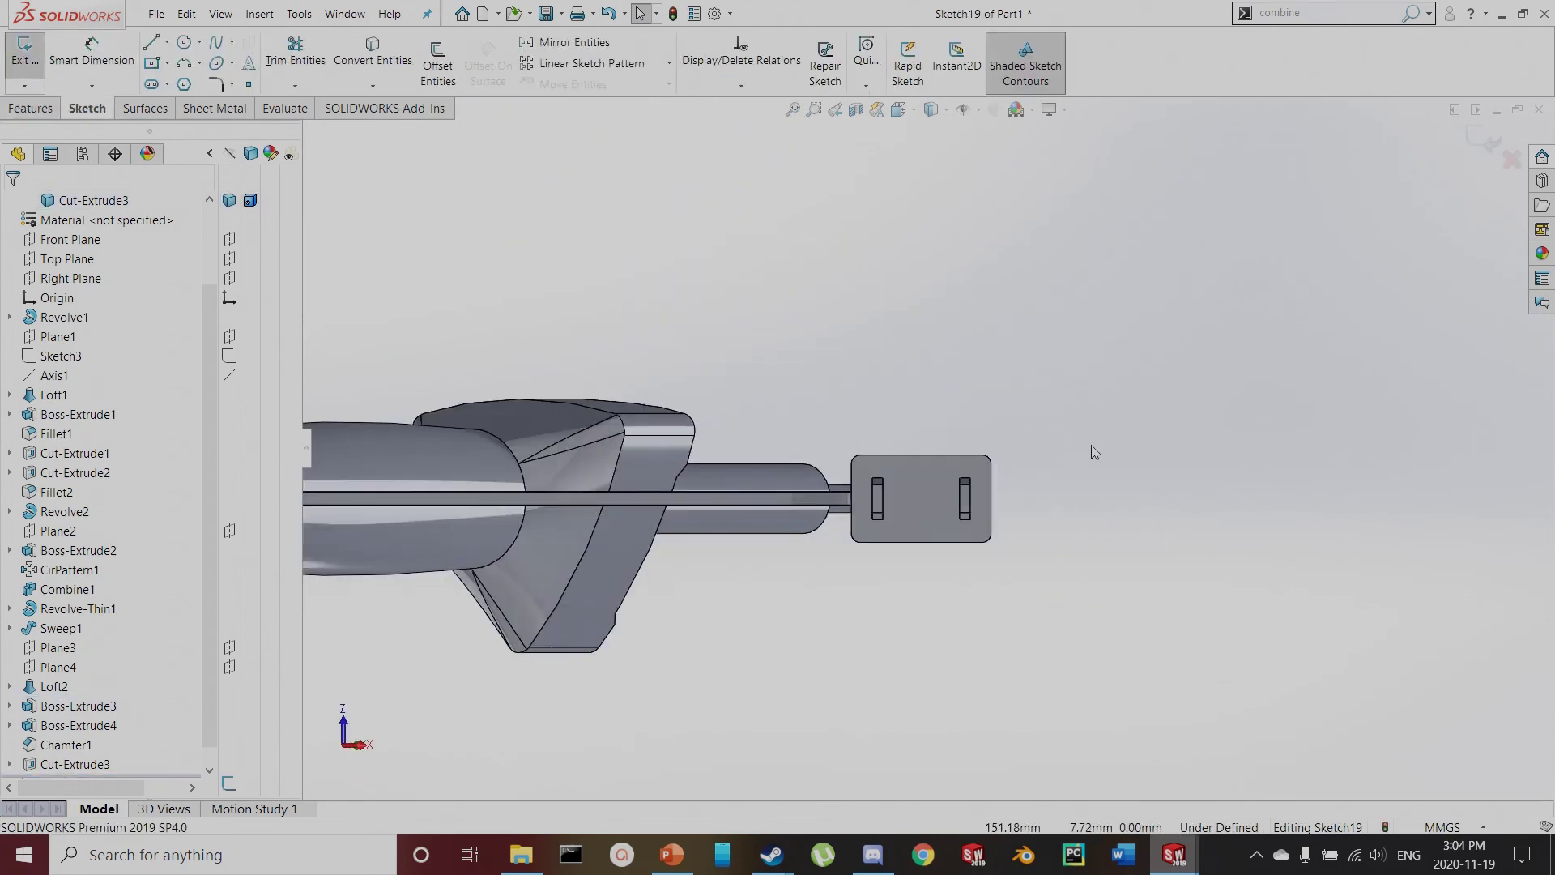
pyautogui.click(439, 57)
pyautogui.click(915, 479)
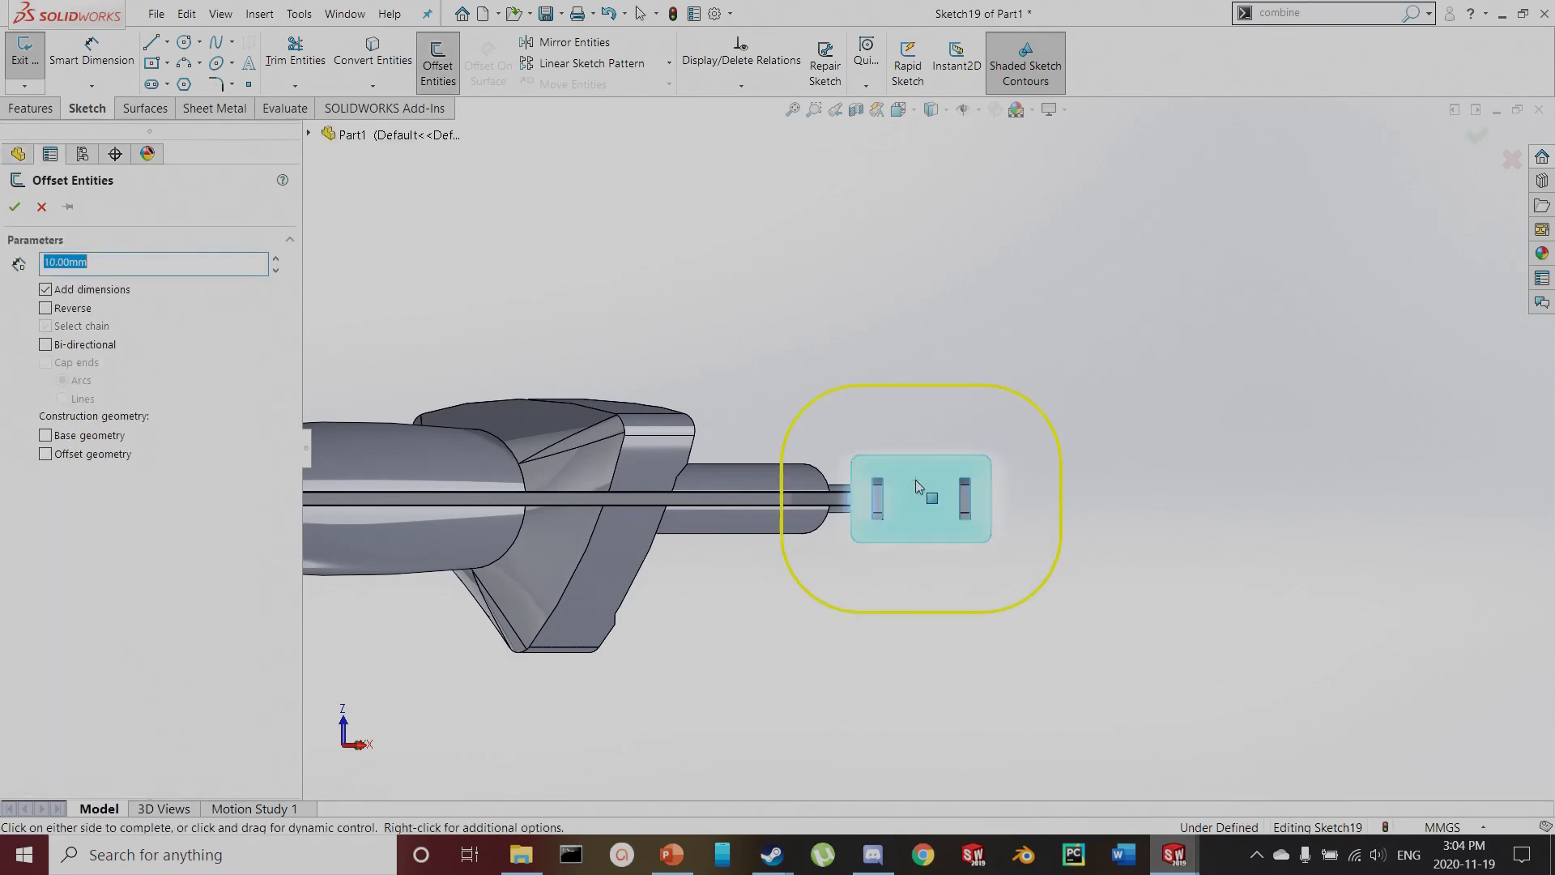
pyautogui.scroll(-3, 930, 497)
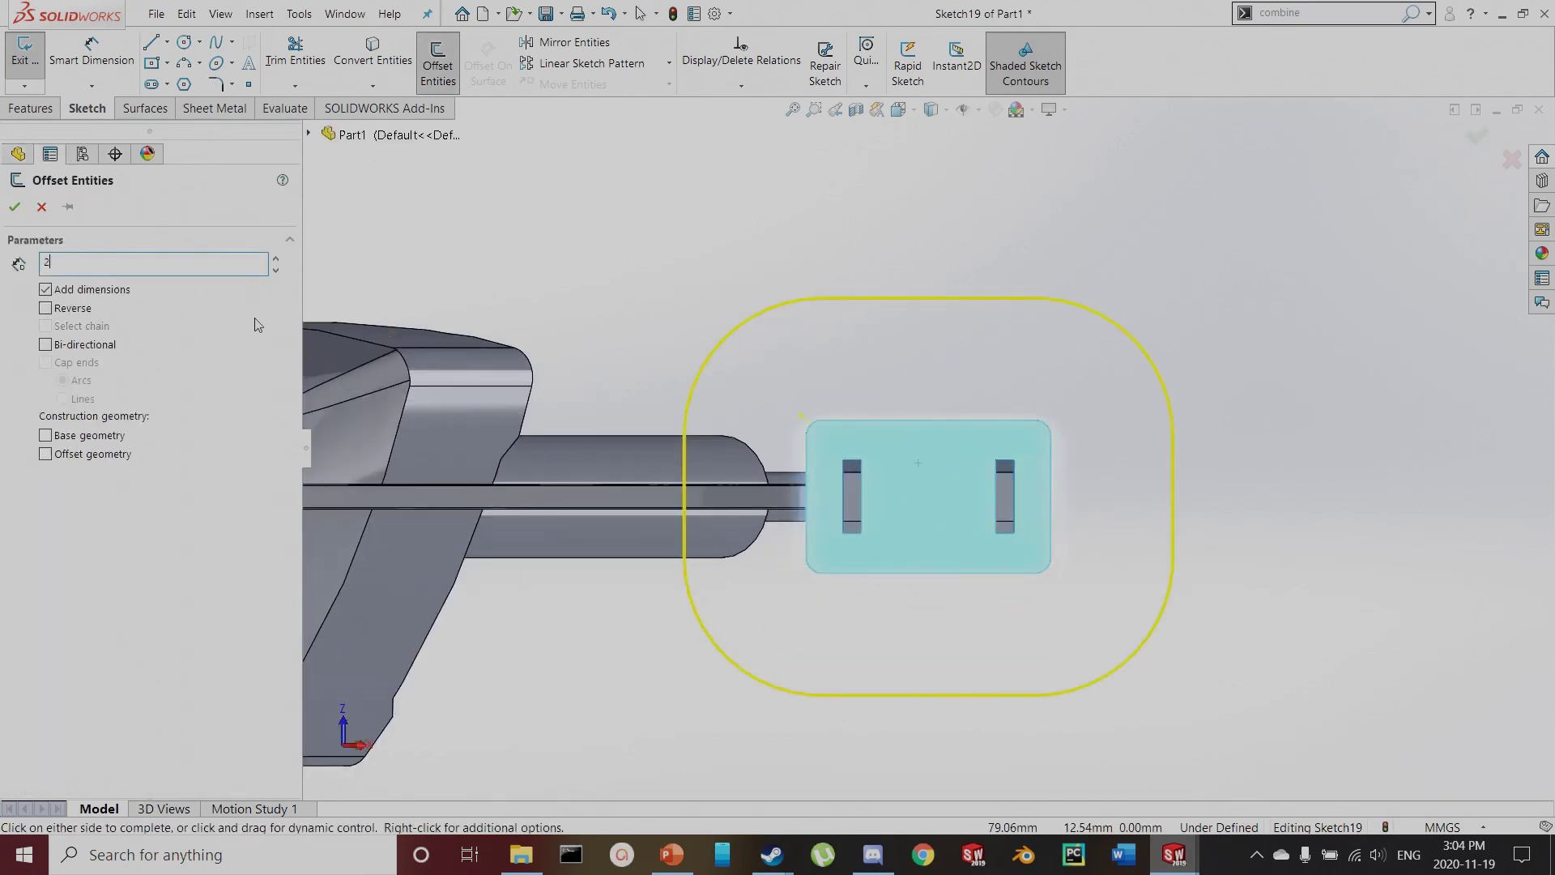
pyautogui.press('Return')
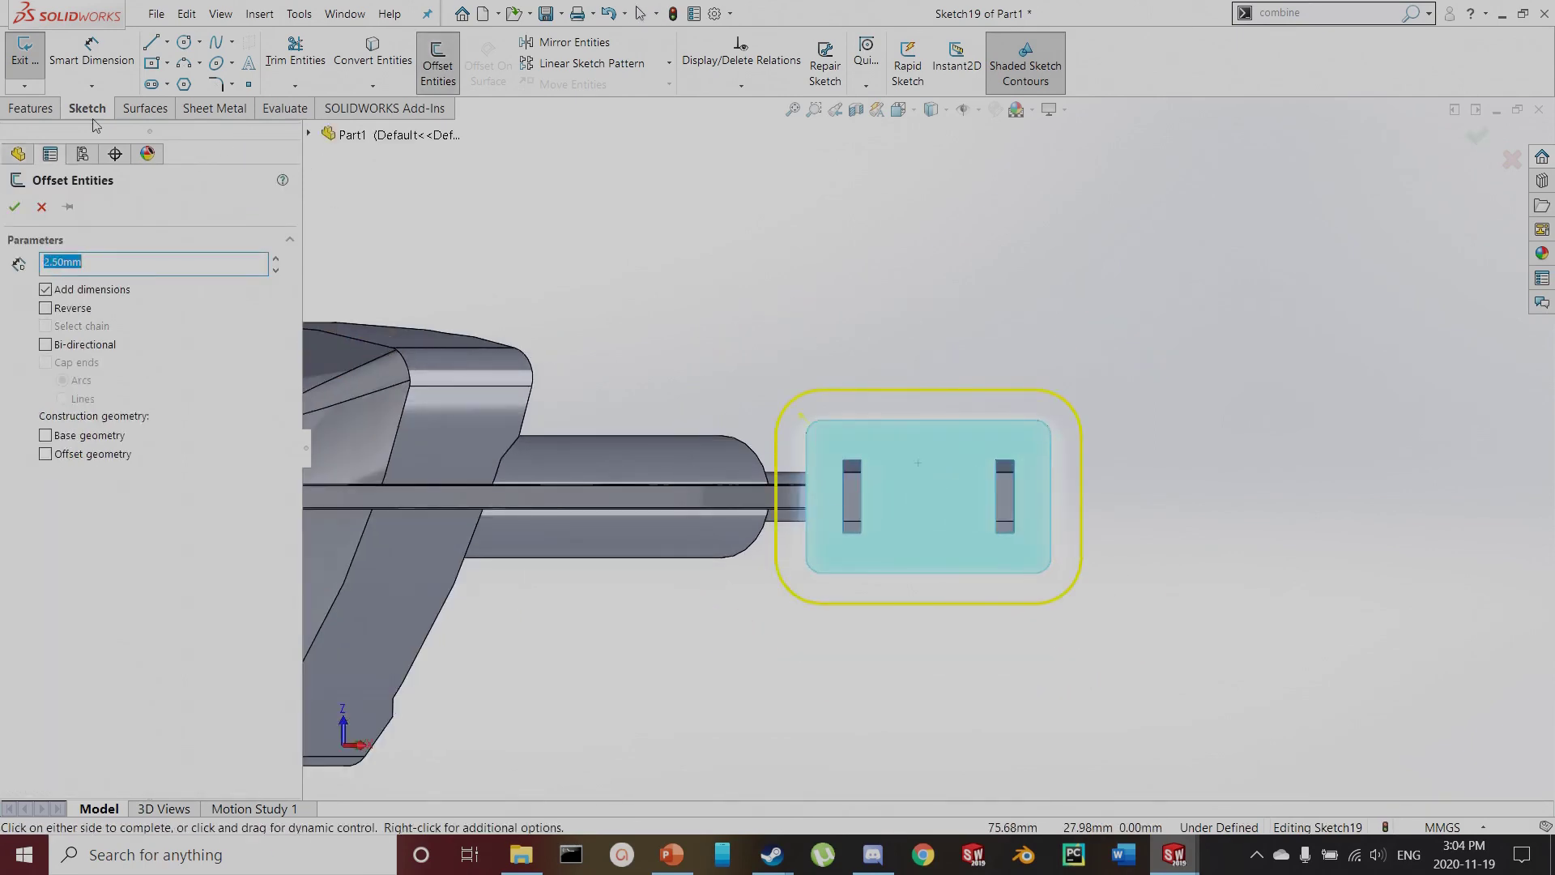
pyautogui.click(24, 57)
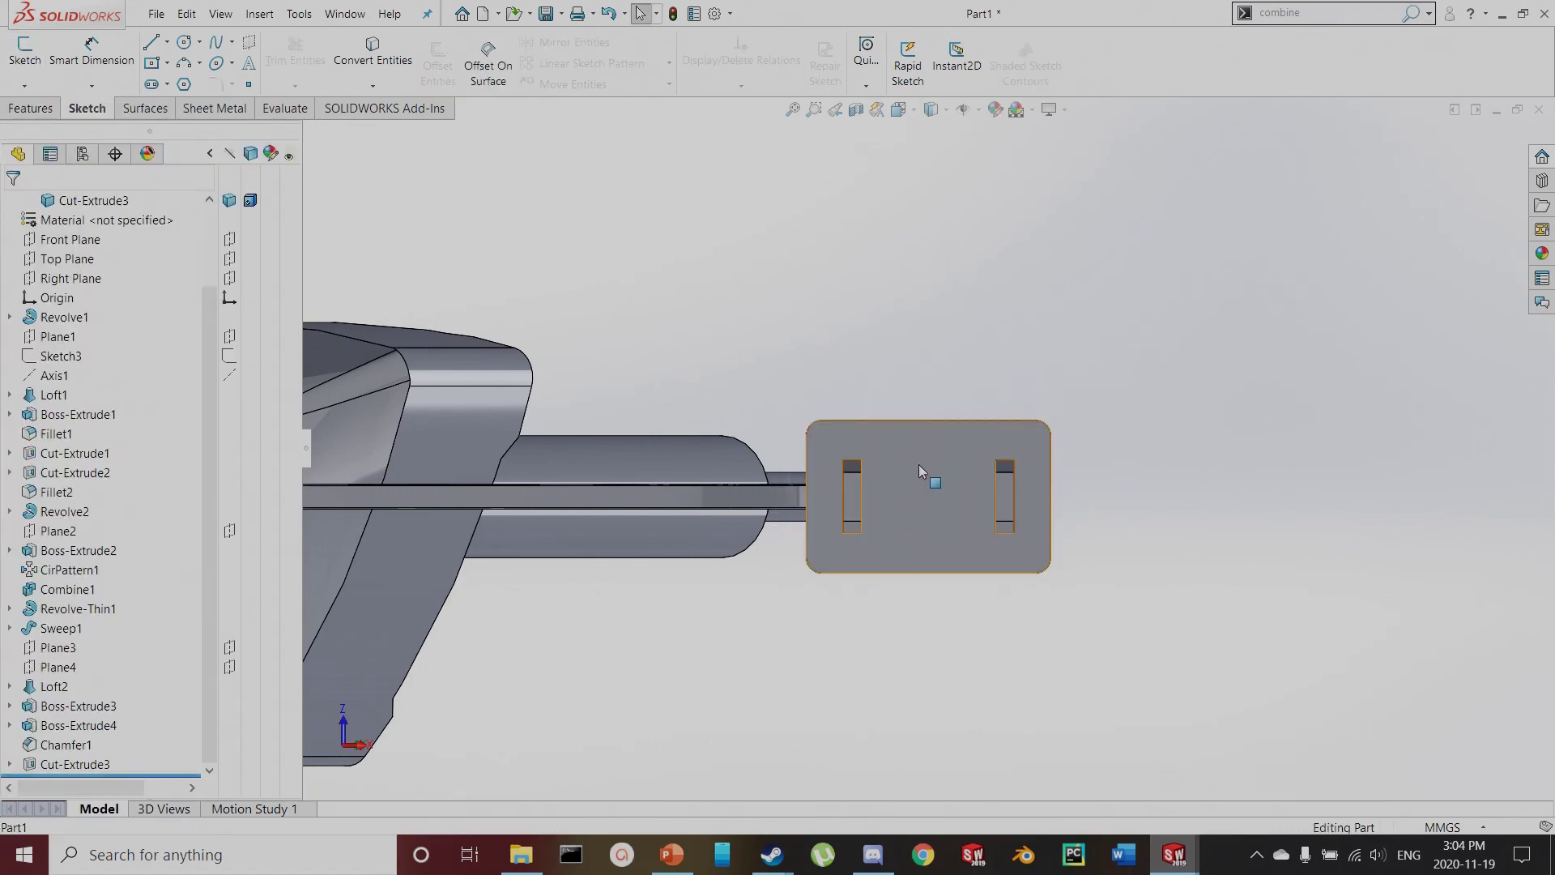
# Sketch on the plug's prong-side end face an outline offset outward from its edges by 2.5 mm, and exit the sketch
pyautogui.click(921, 471)
pyautogui.click(979, 319)
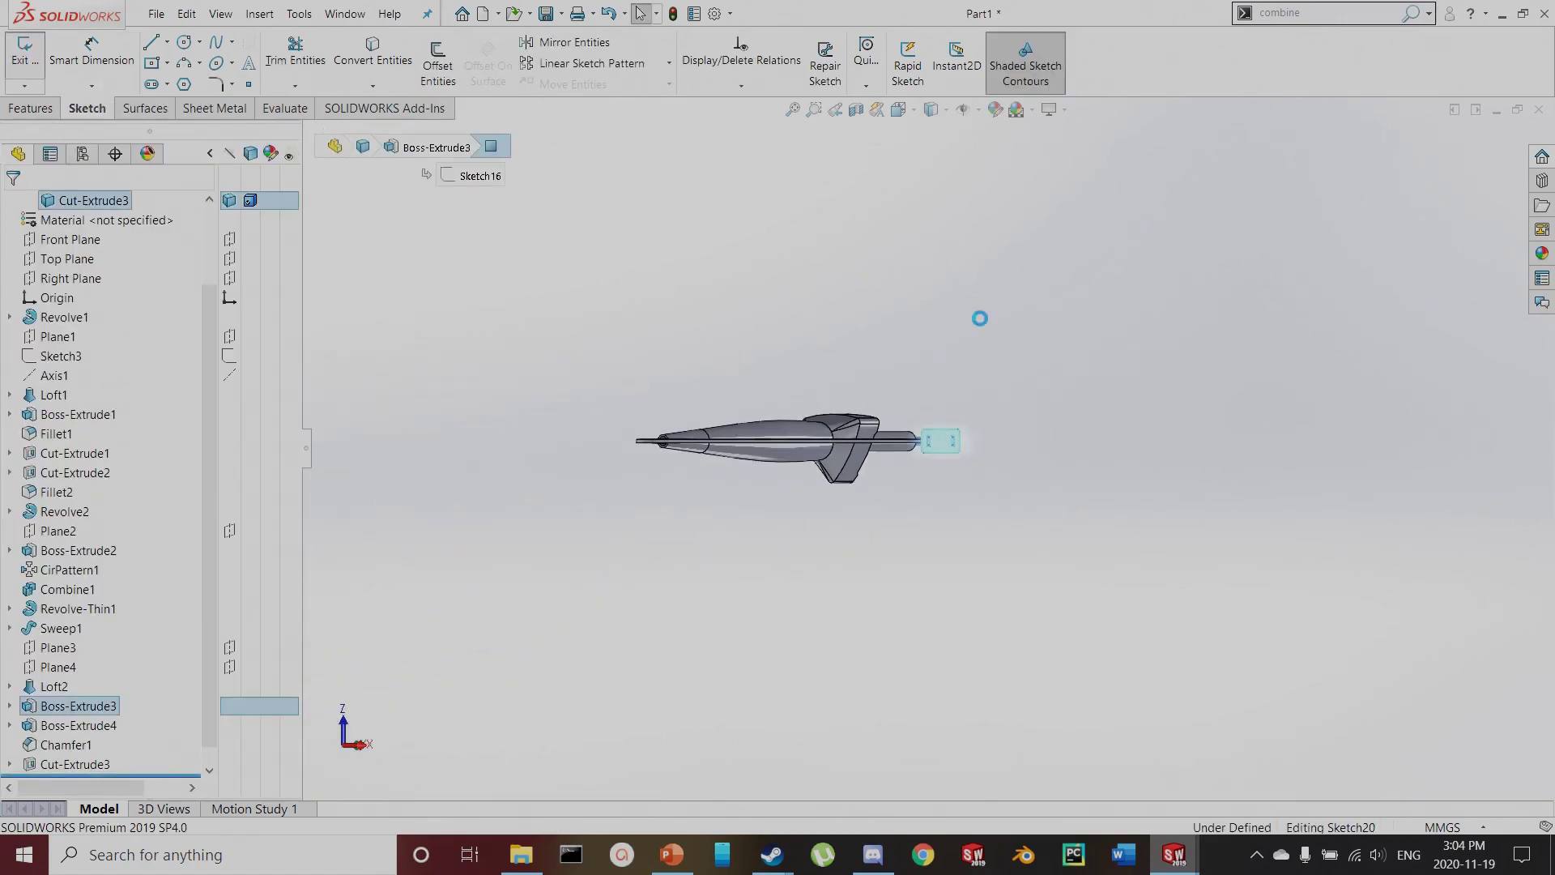
pyautogui.click(435, 62)
pyautogui.click(648, 246)
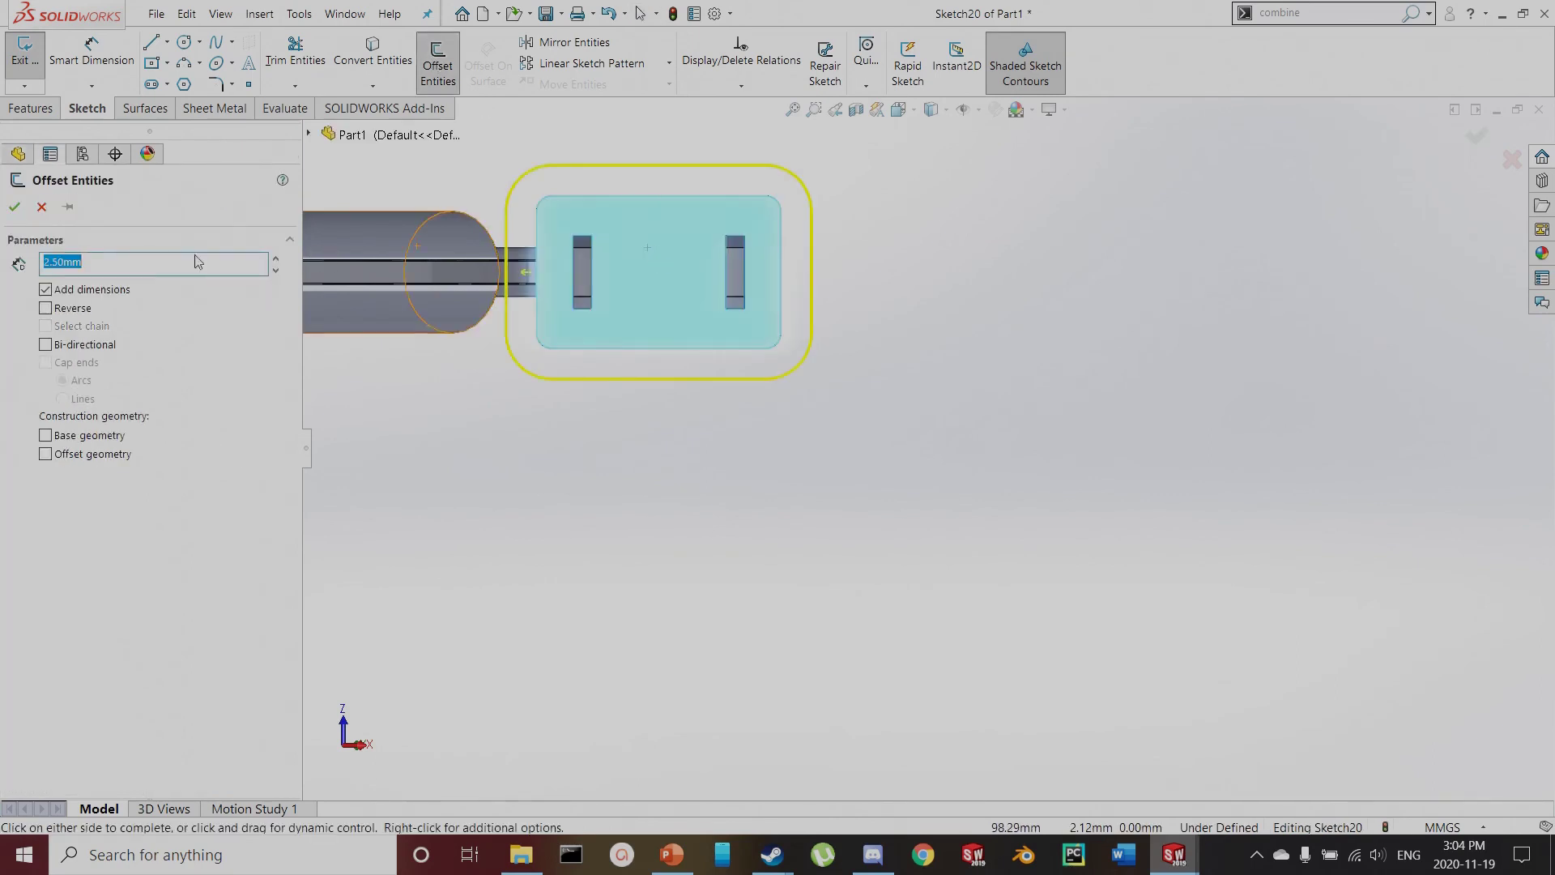
pyautogui.click(16, 206)
pyautogui.click(24, 54)
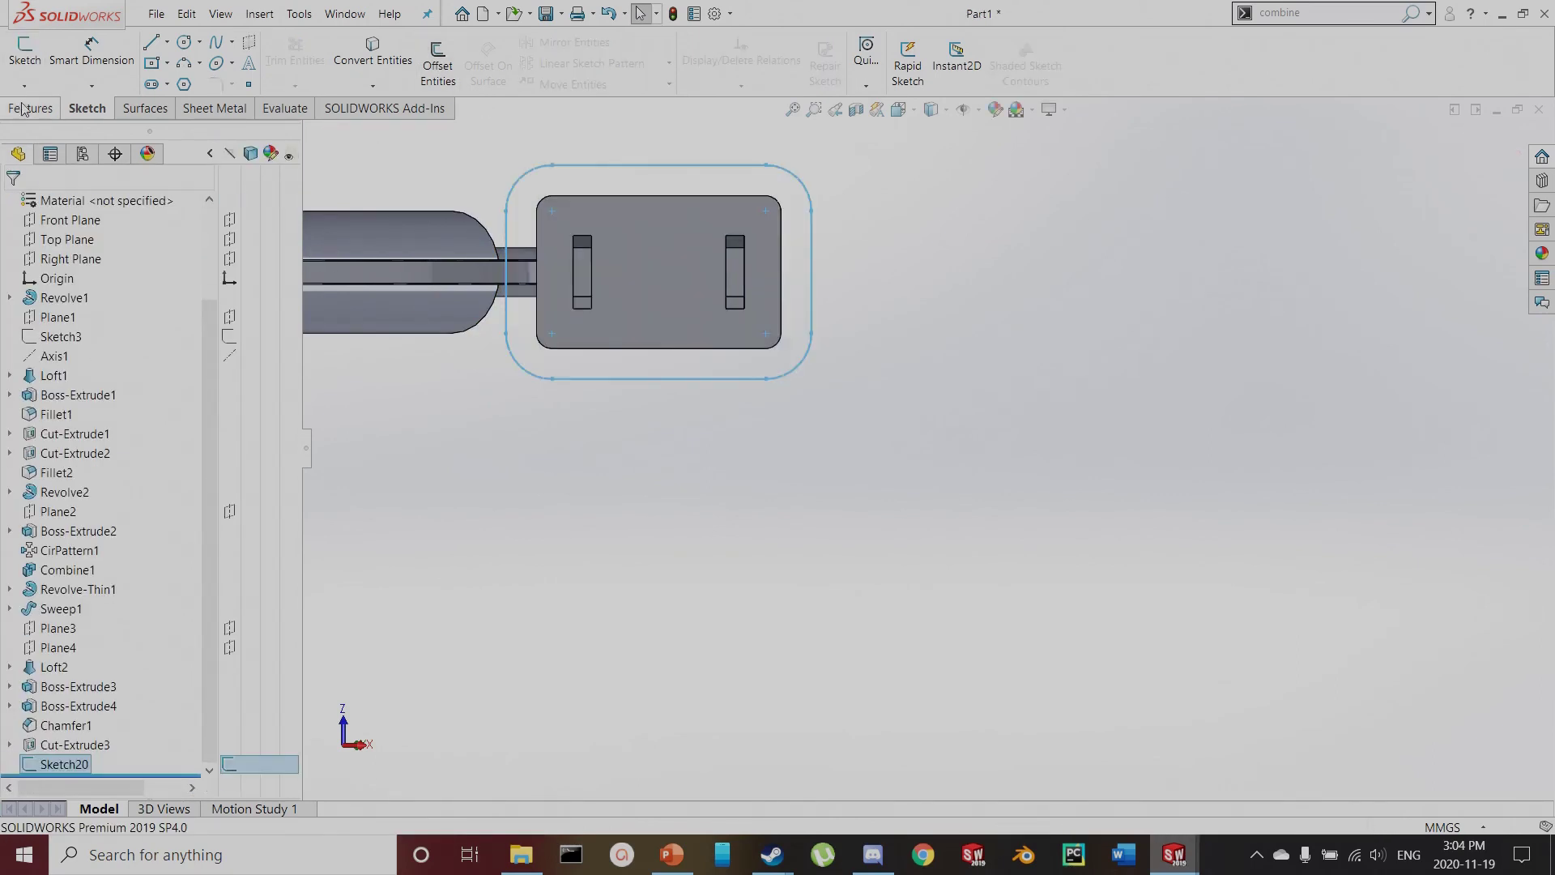
# Extrude the offset outline 2.5 mm in the reversed direction, toward the cable, to form a flange around the plug body
pyautogui.click(21, 109)
pyautogui.click(33, 65)
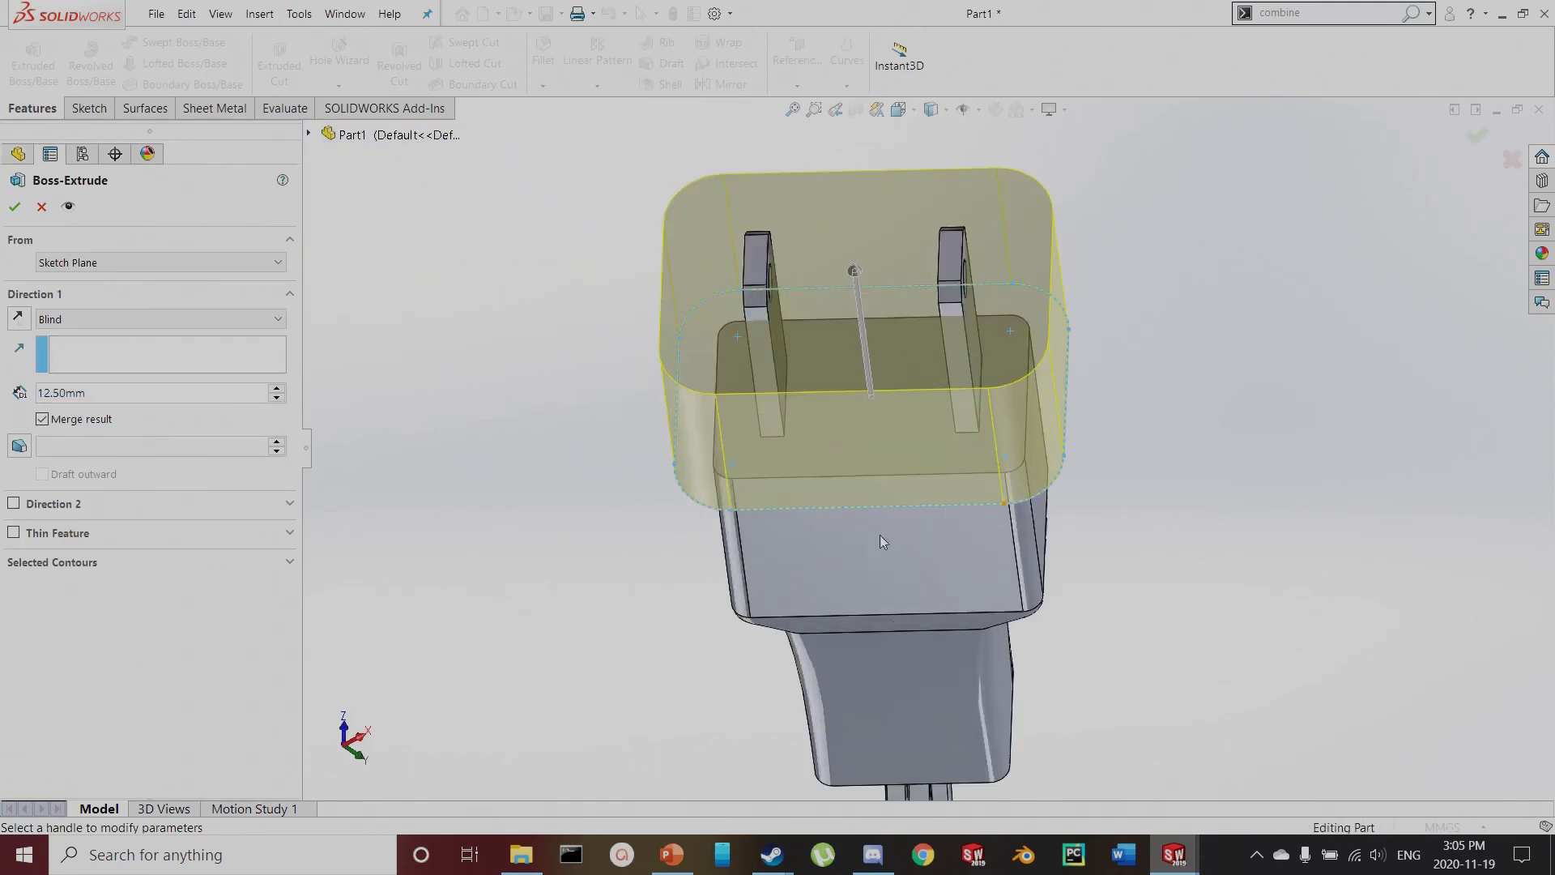
pyautogui.click(18, 320)
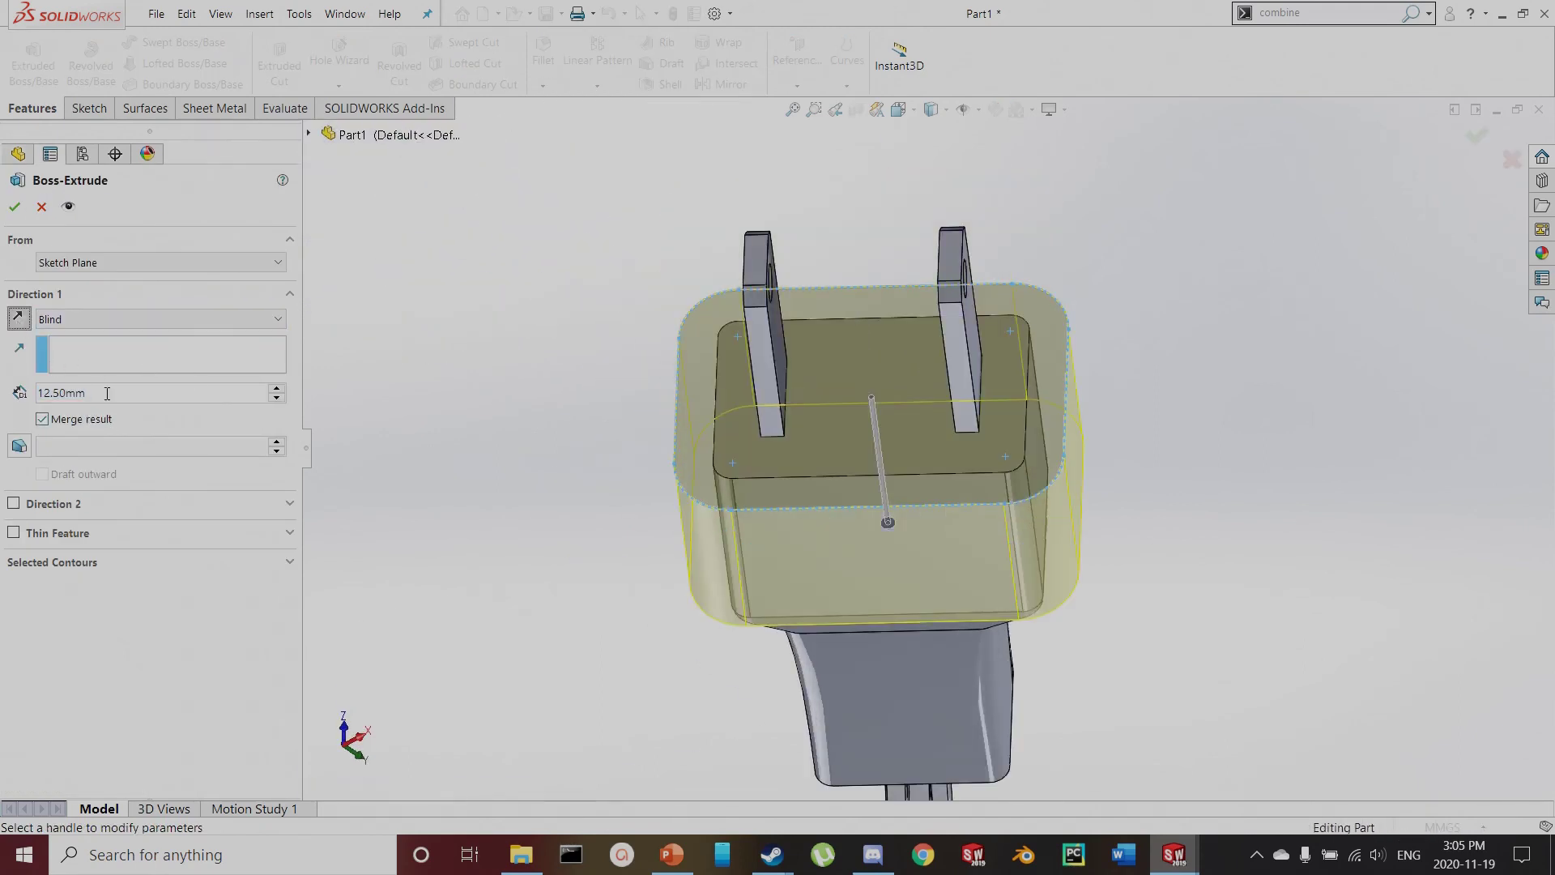
pyautogui.write('2.5')
pyautogui.press('Return')
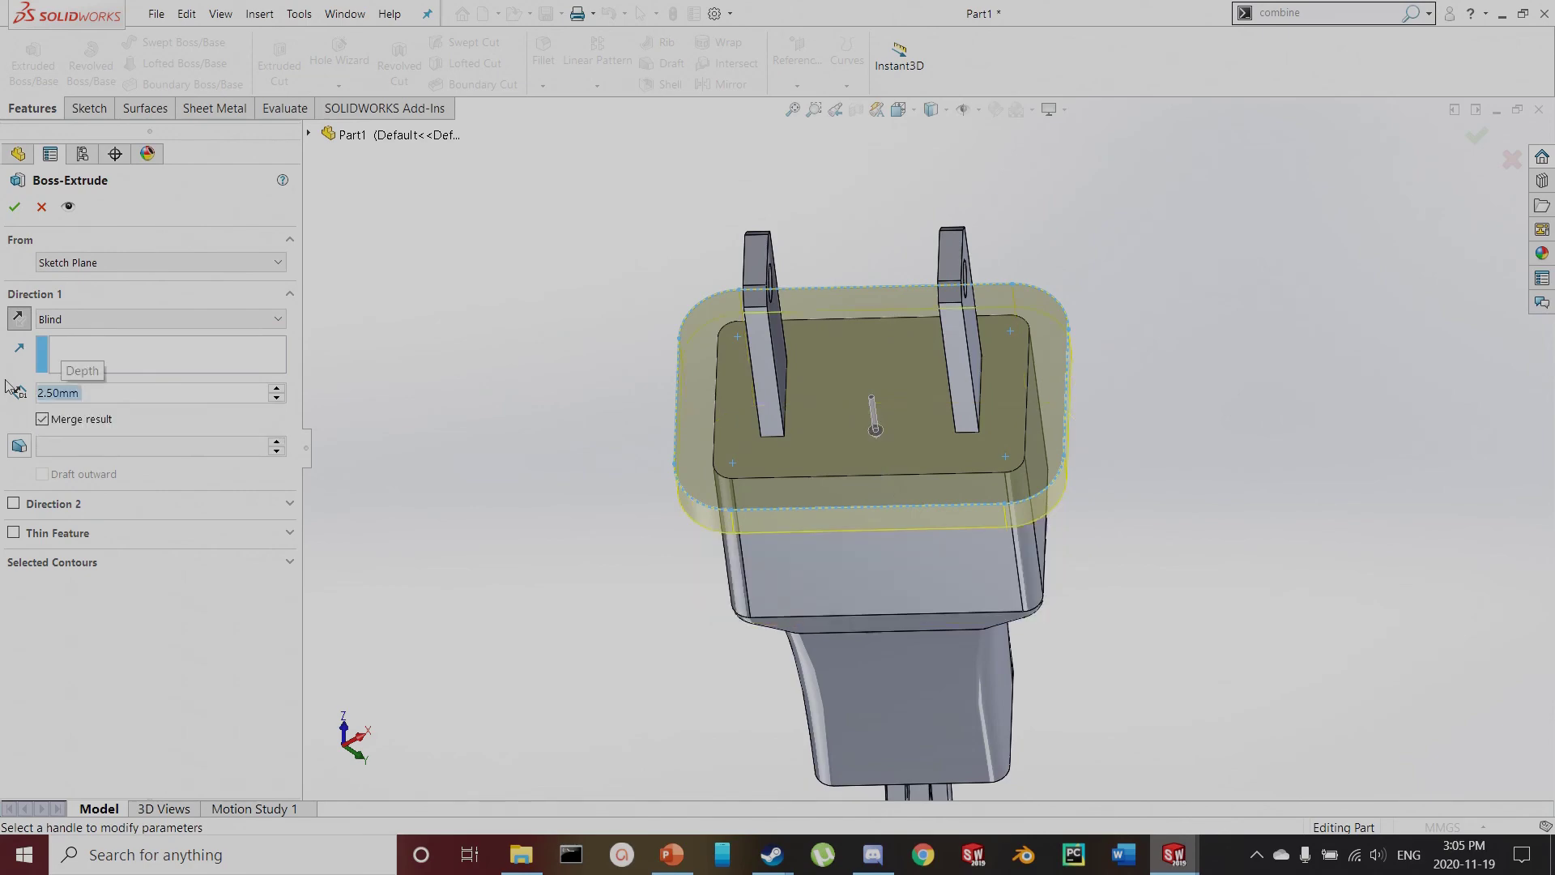
pyautogui.click(15, 206)
# Fillet the flange's cable-side outer edge with a 2.5 mm radius
pyautogui.moveTo(883, 575); pyautogui.dragTo(478, 215, button='middle')
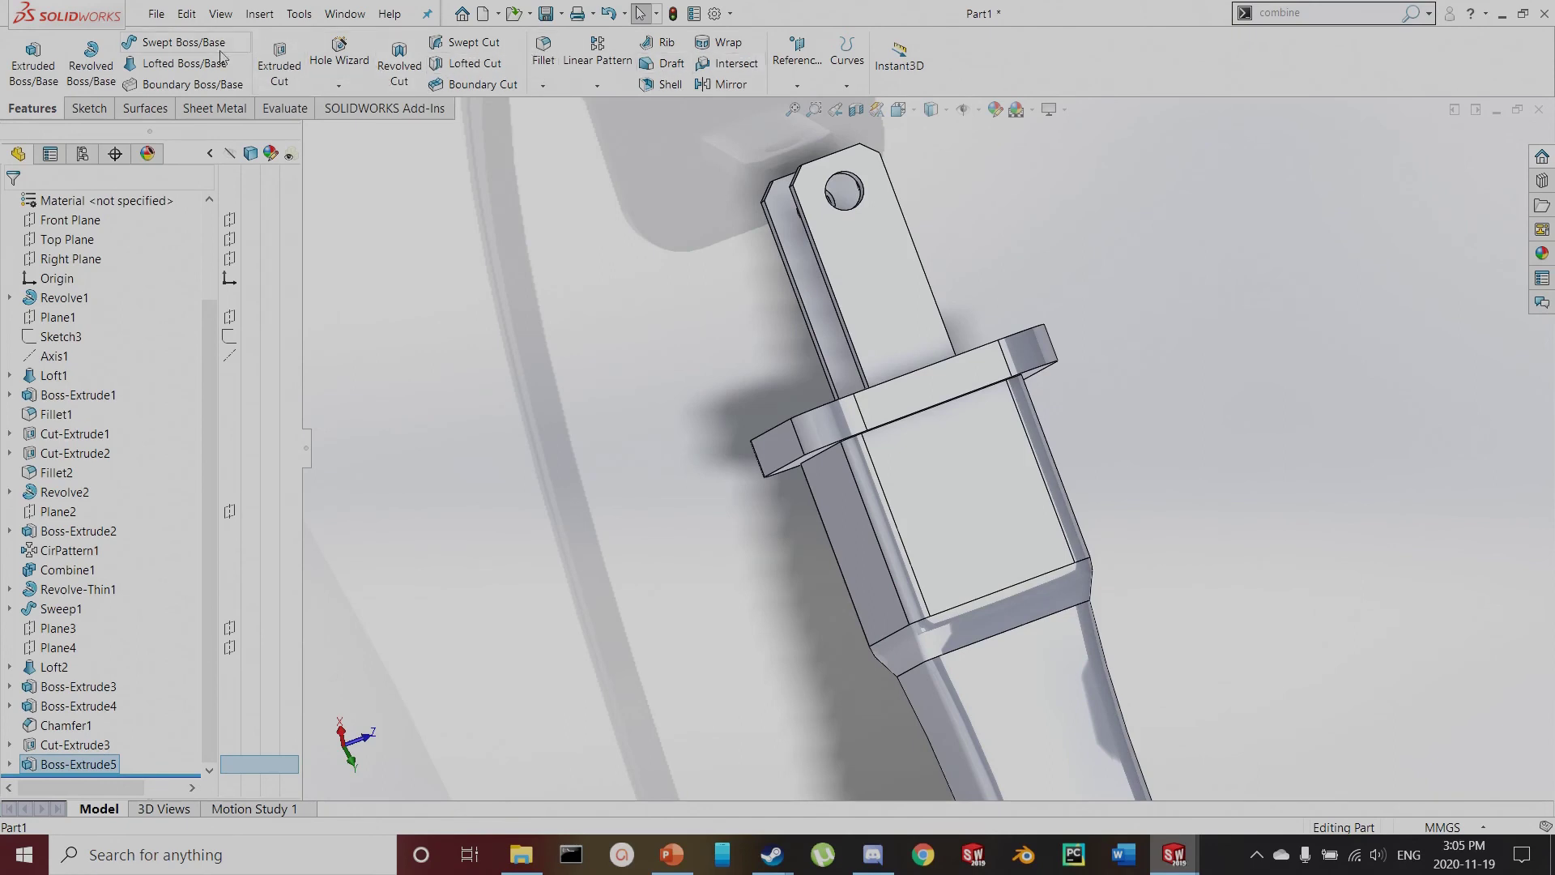
pyautogui.click(544, 62)
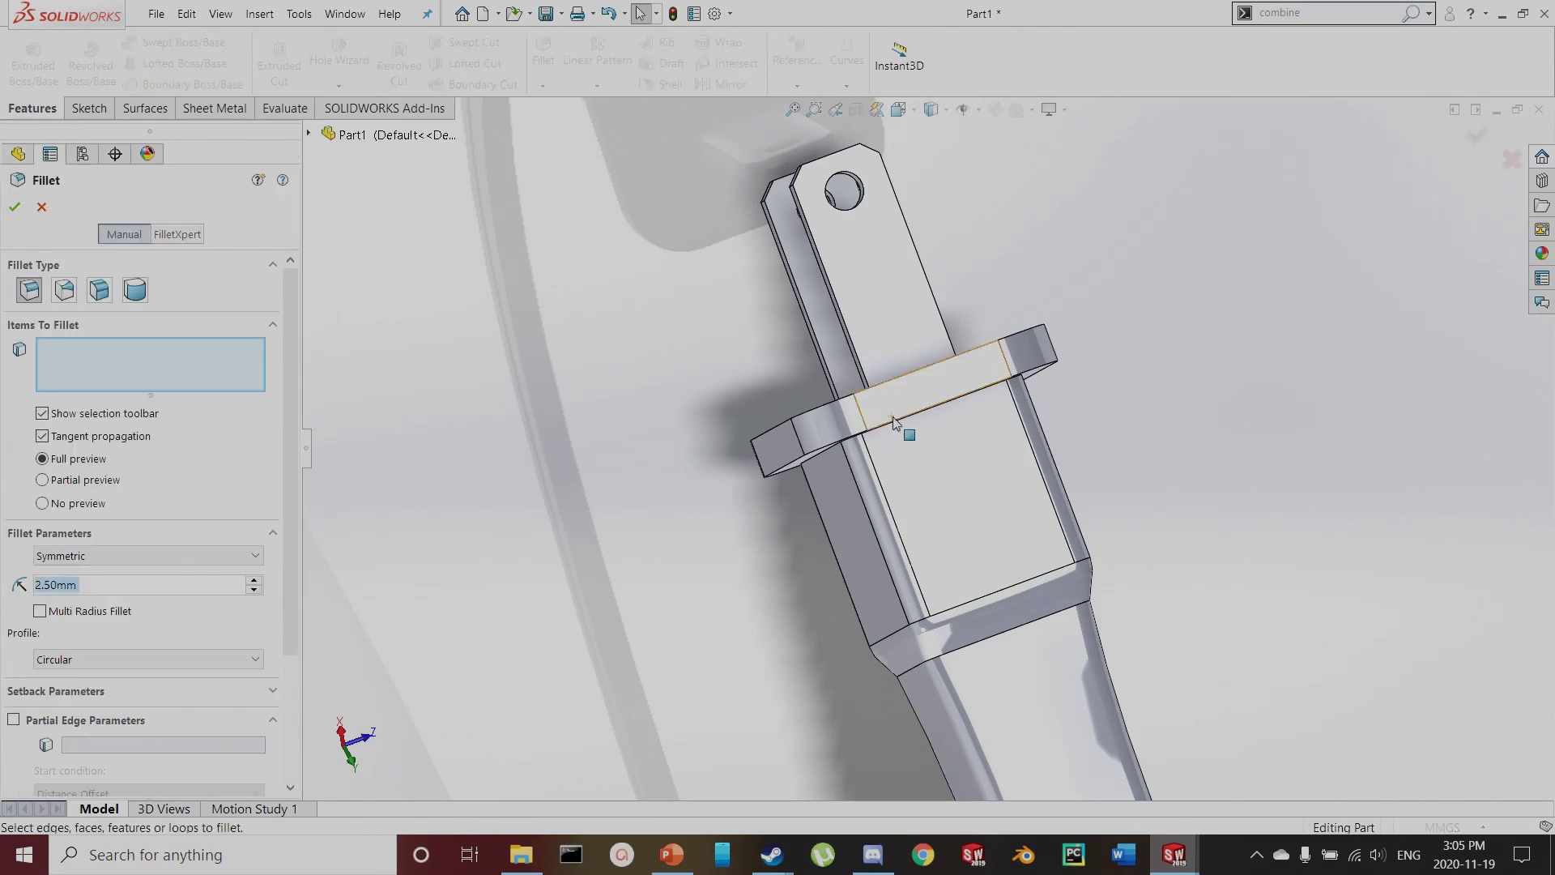
pyautogui.click(871, 438)
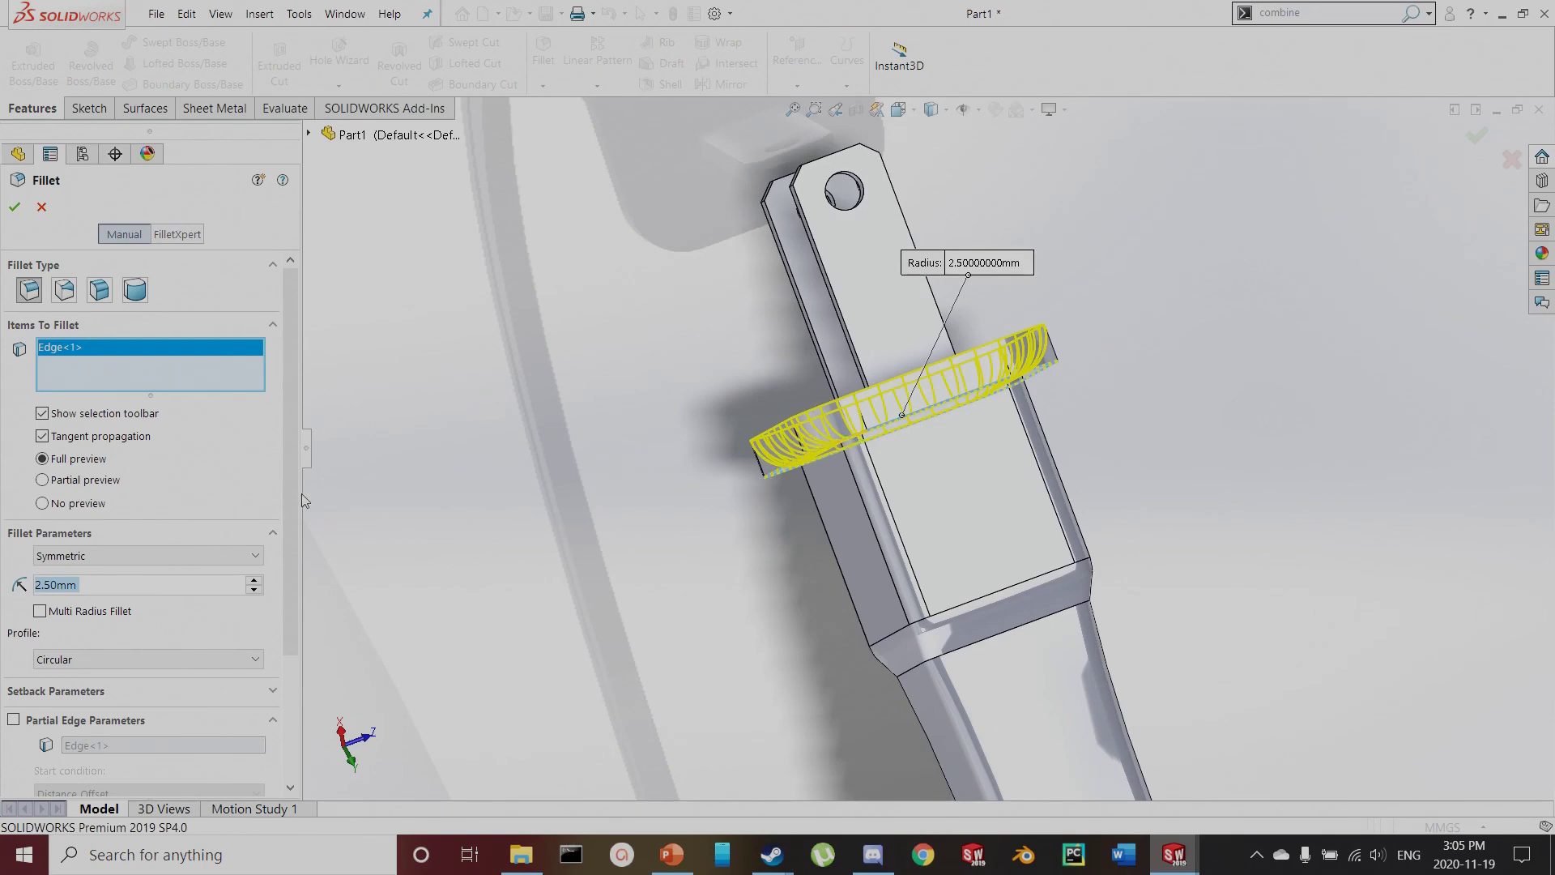
pyautogui.click(14, 207)
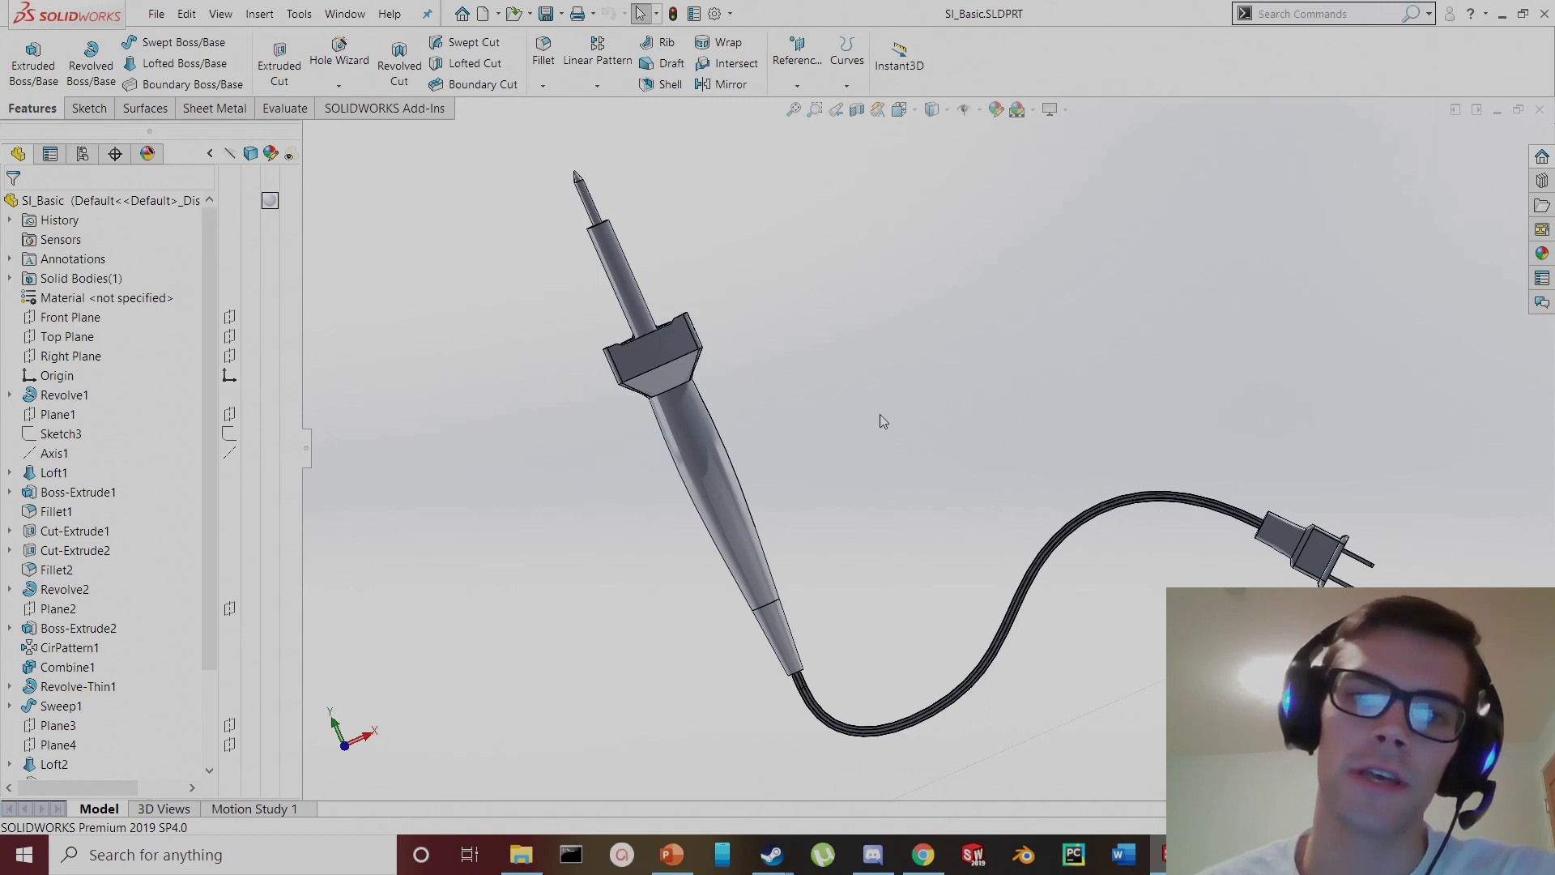
pyautogui.moveTo(544, 494); pyautogui.dragTo(1191, 347, button='middle')
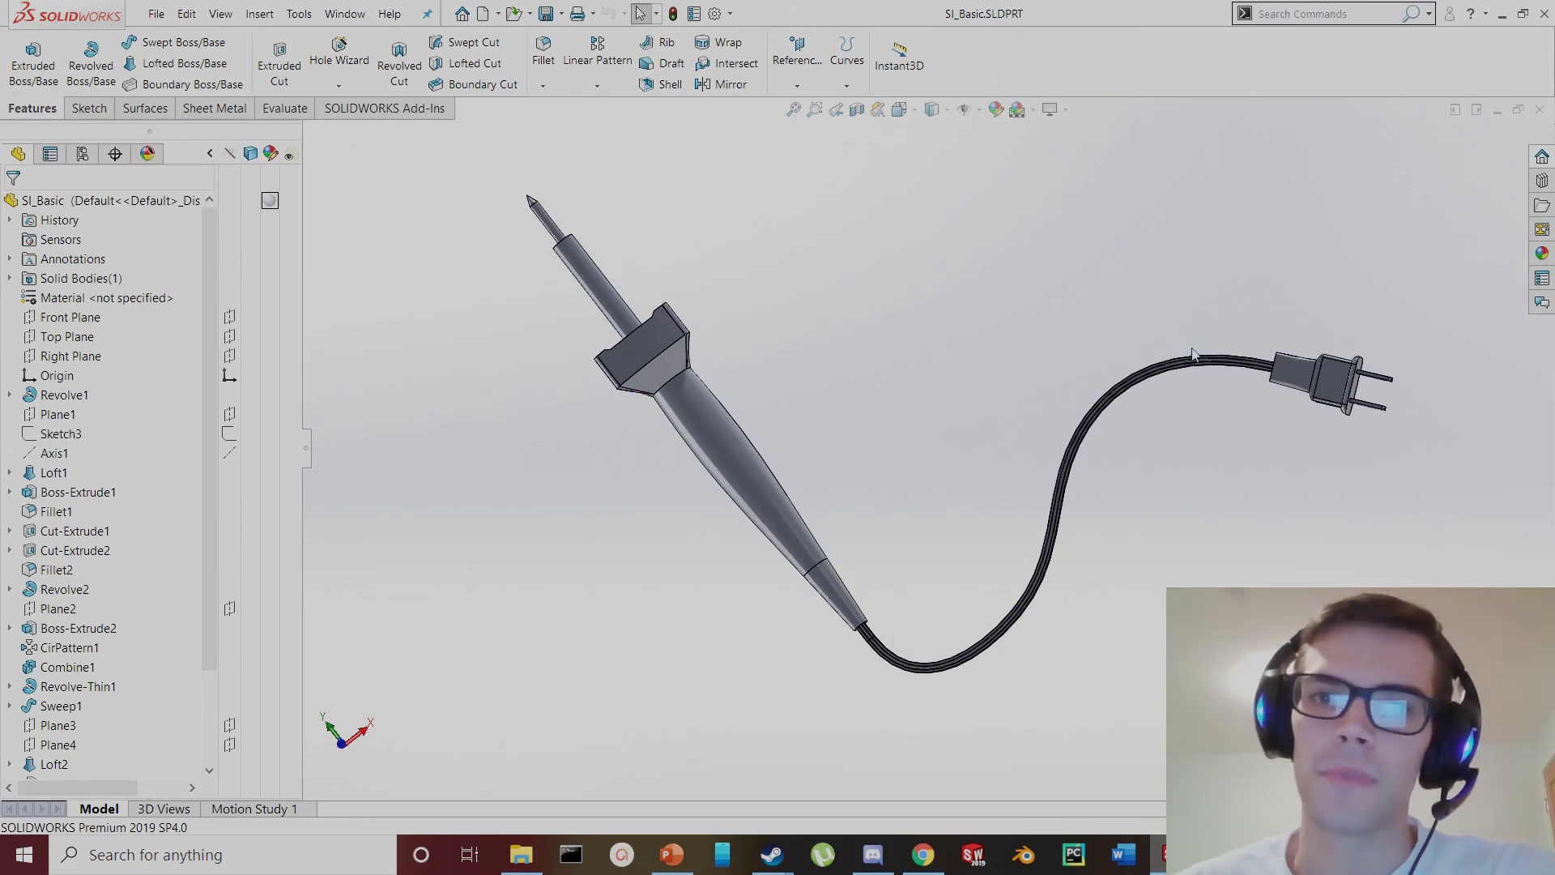